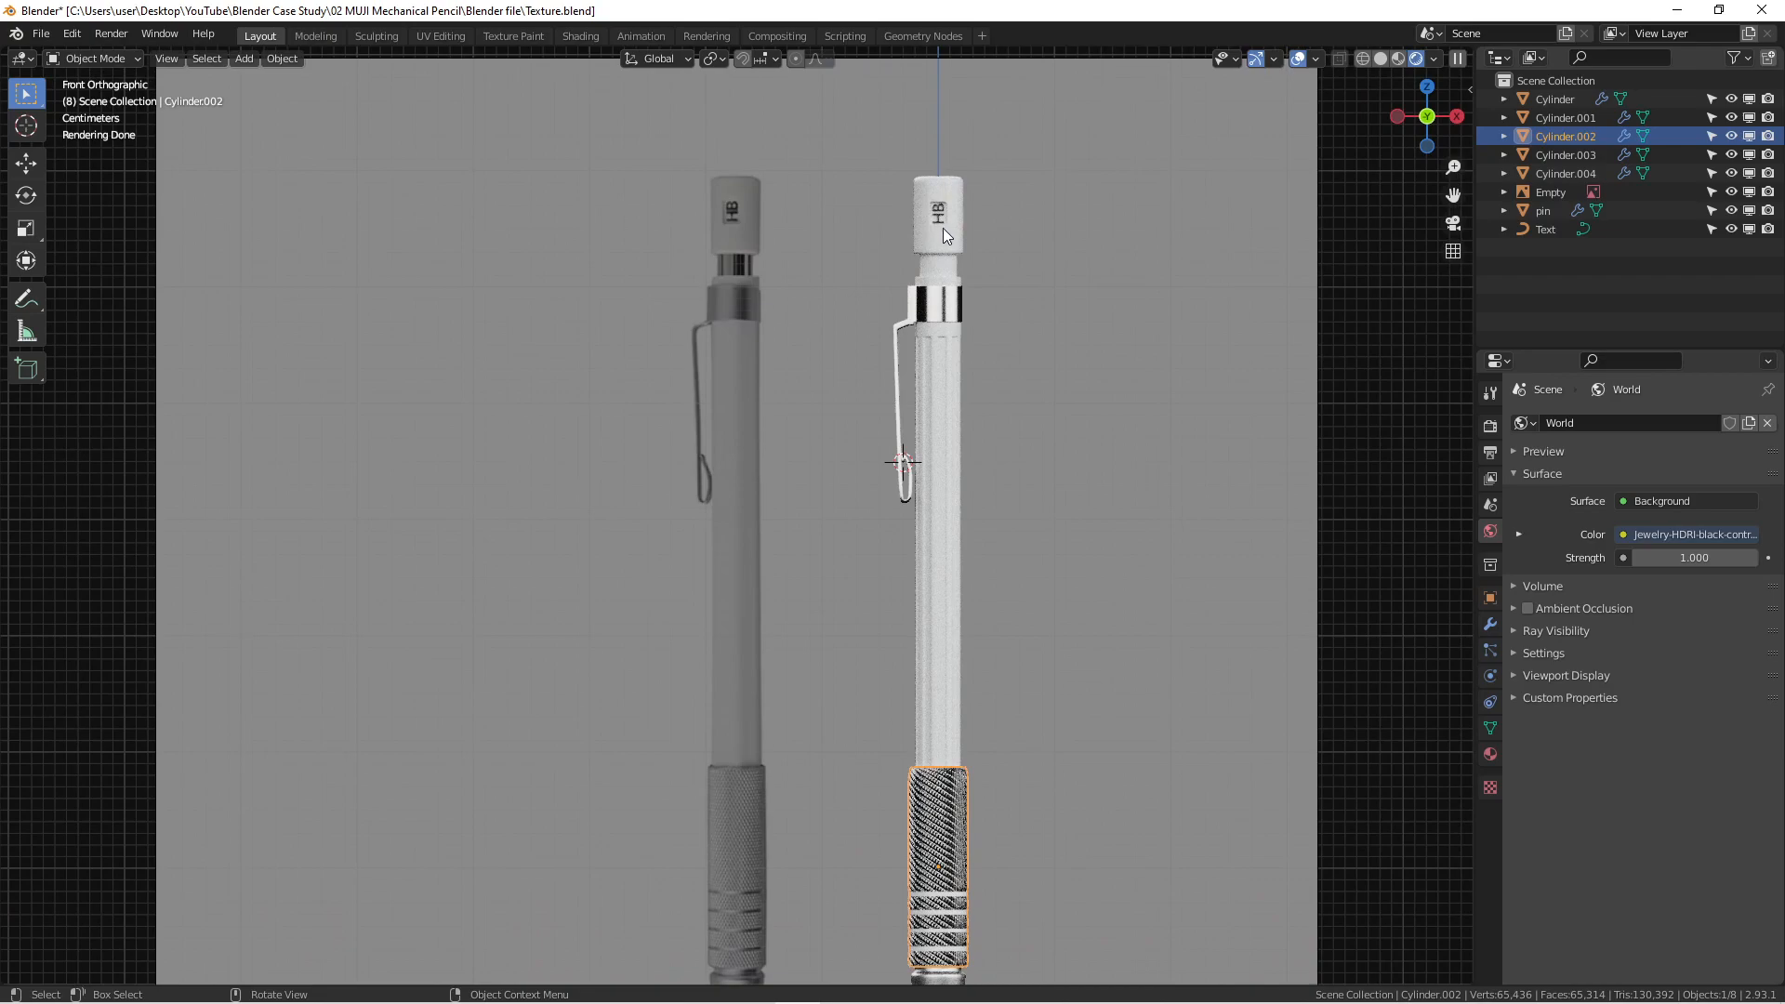
Step: Examine the rendered pencil model from the cap and clip to the knurled grip and tip, comparing it with the reference image
click(940, 260)
click(945, 322)
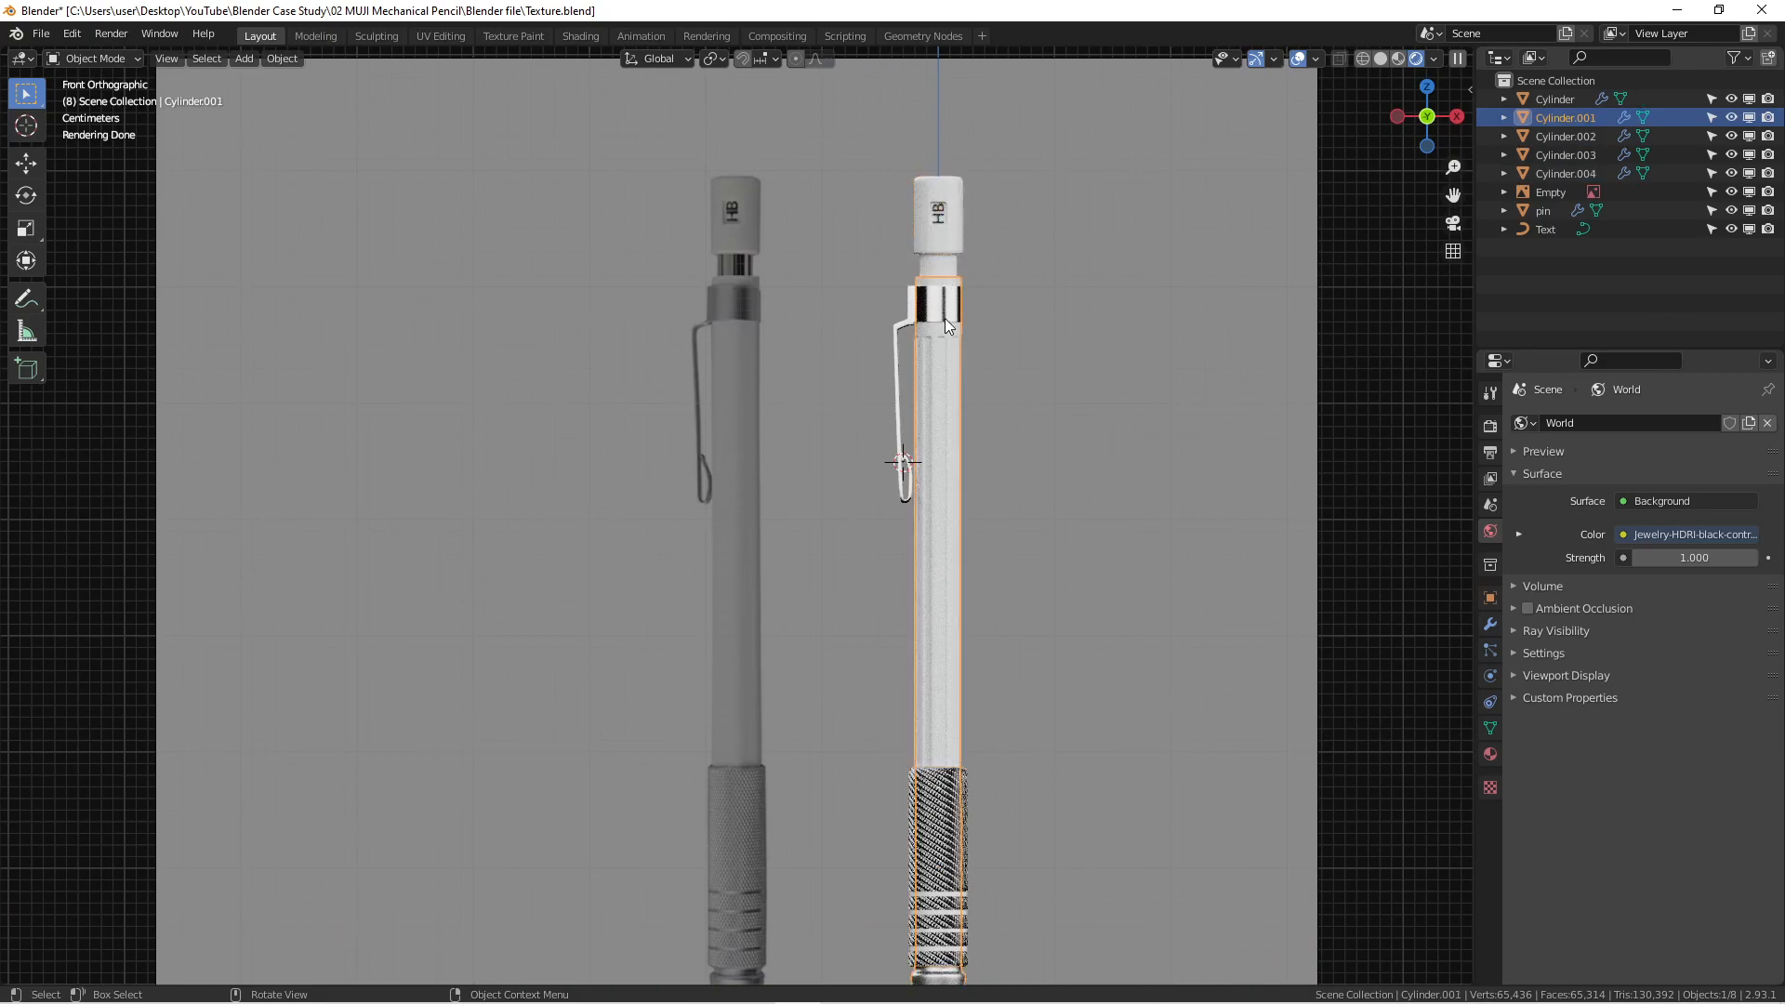
click(945, 322)
scroll(949, 400, down, 3)
scroll(916, 394, up, 1)
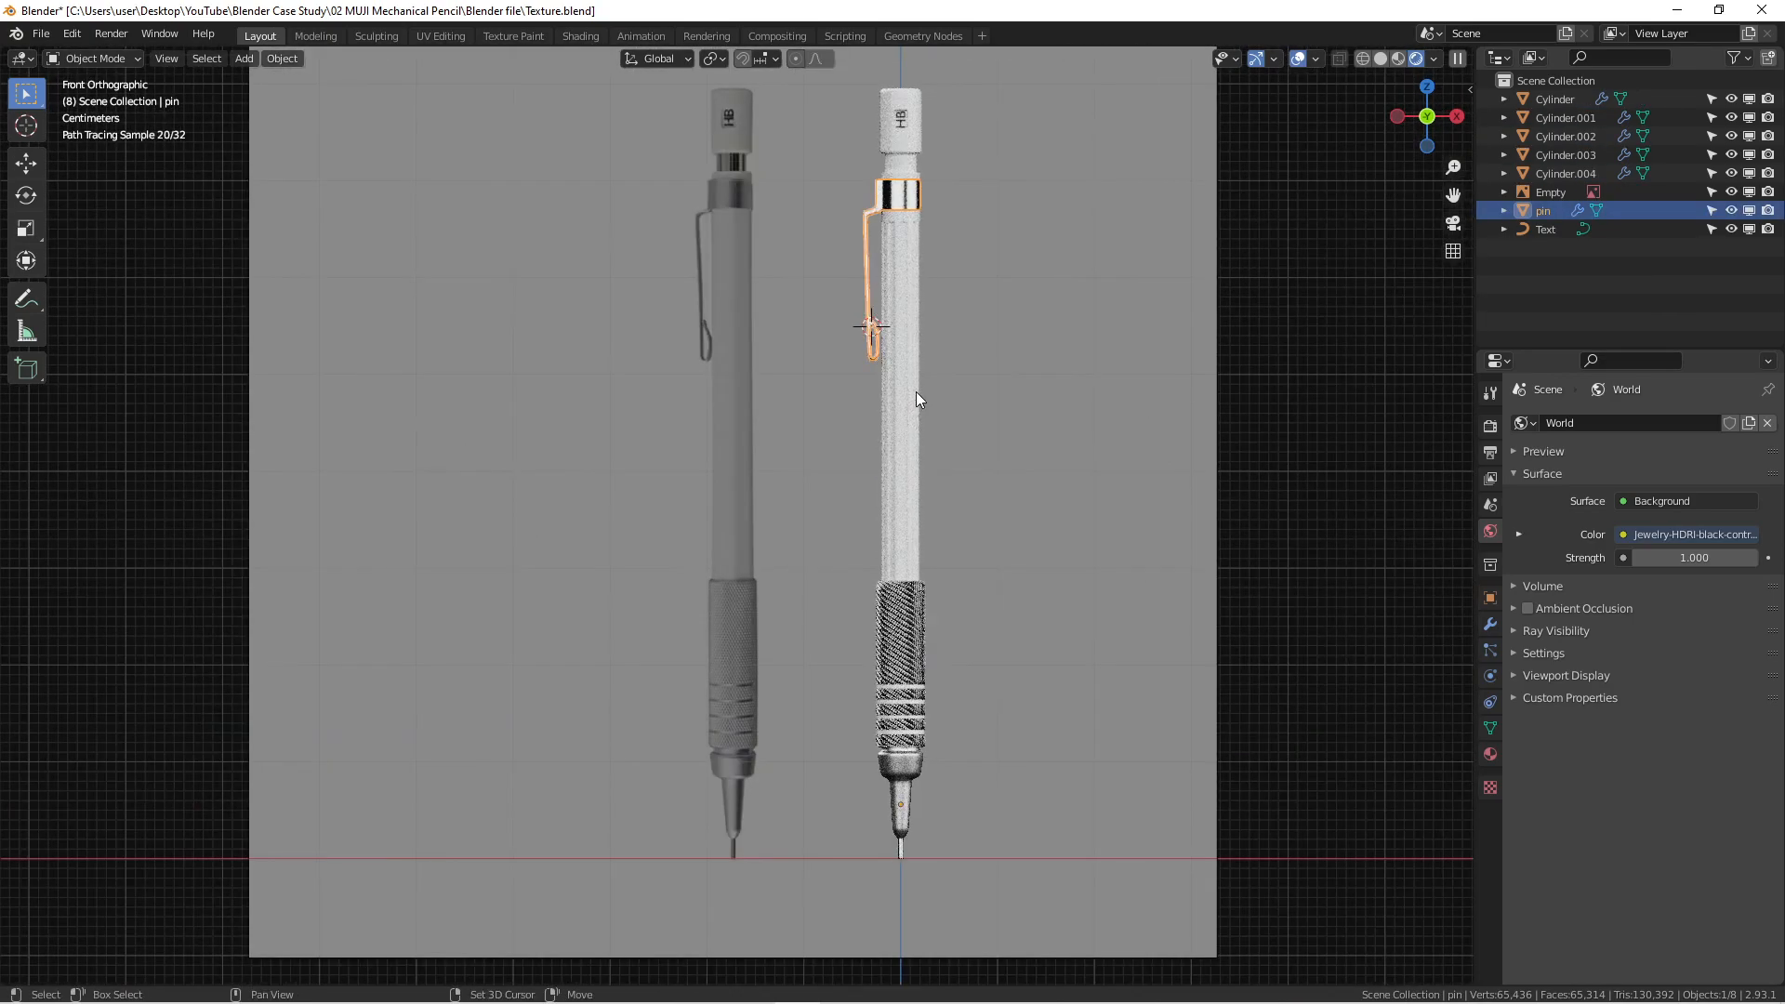
shift+middle_drag(917, 392, 913, 441)
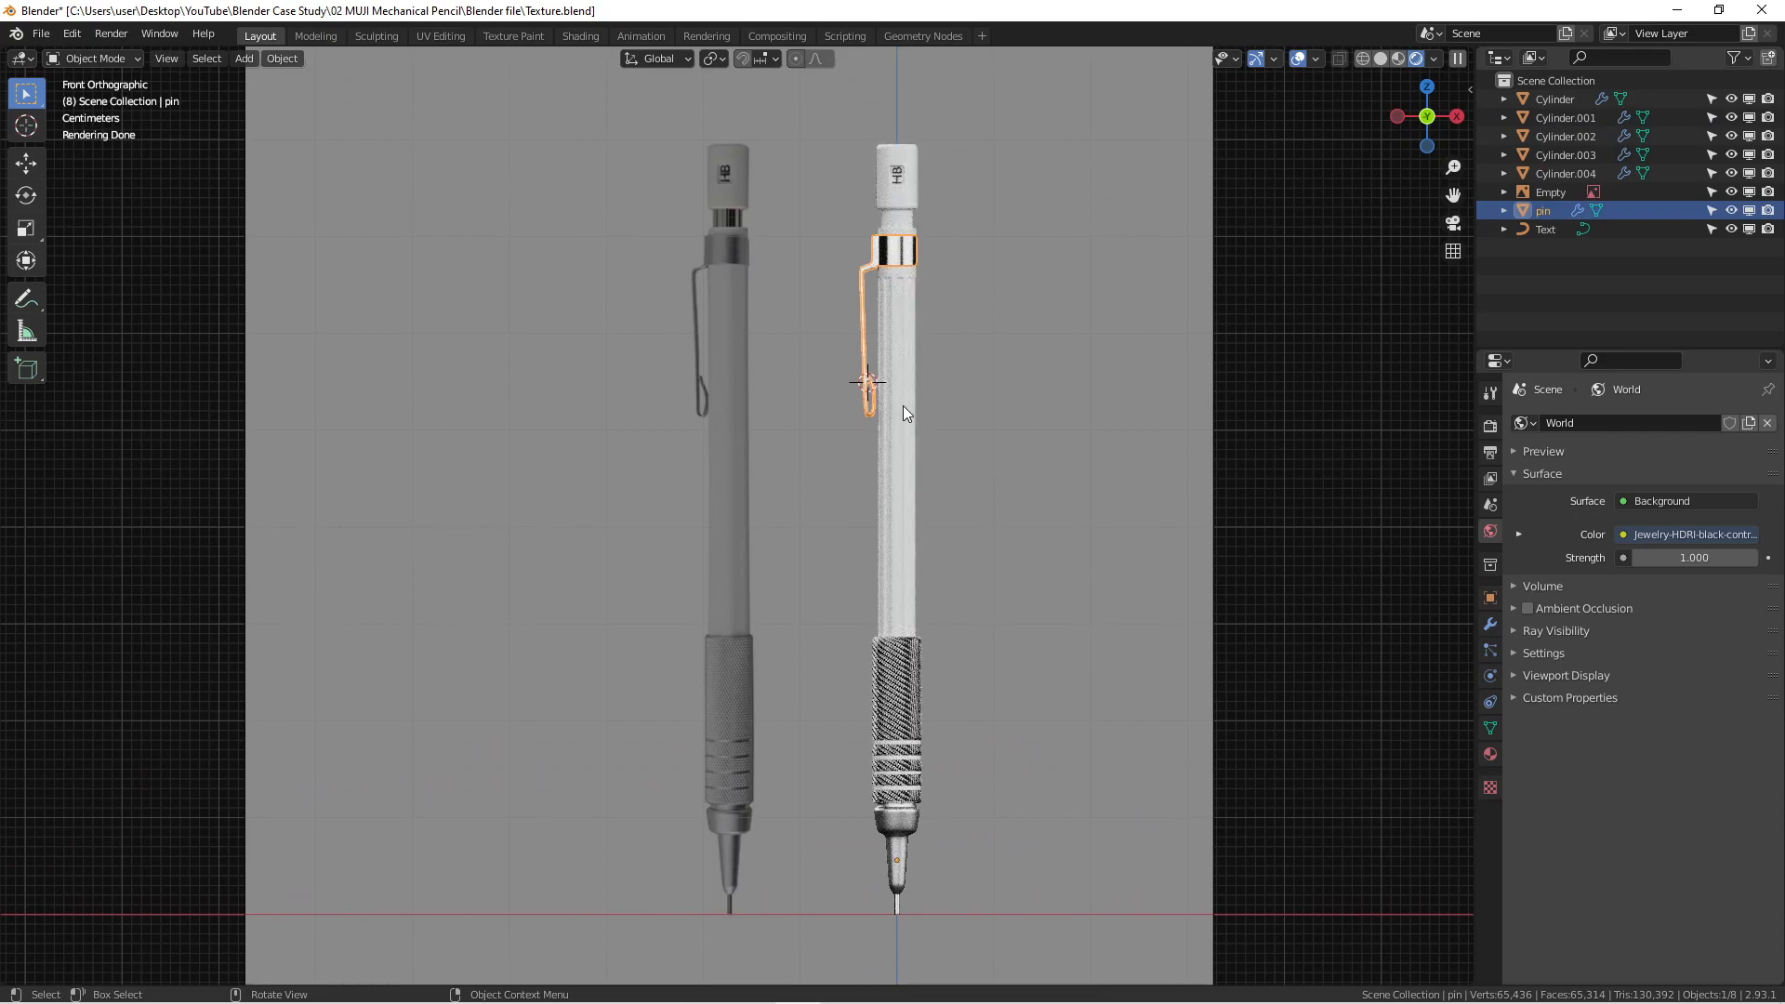
scroll(906, 664, up, 3)
shift+middle_drag(909, 669, 948, 381)
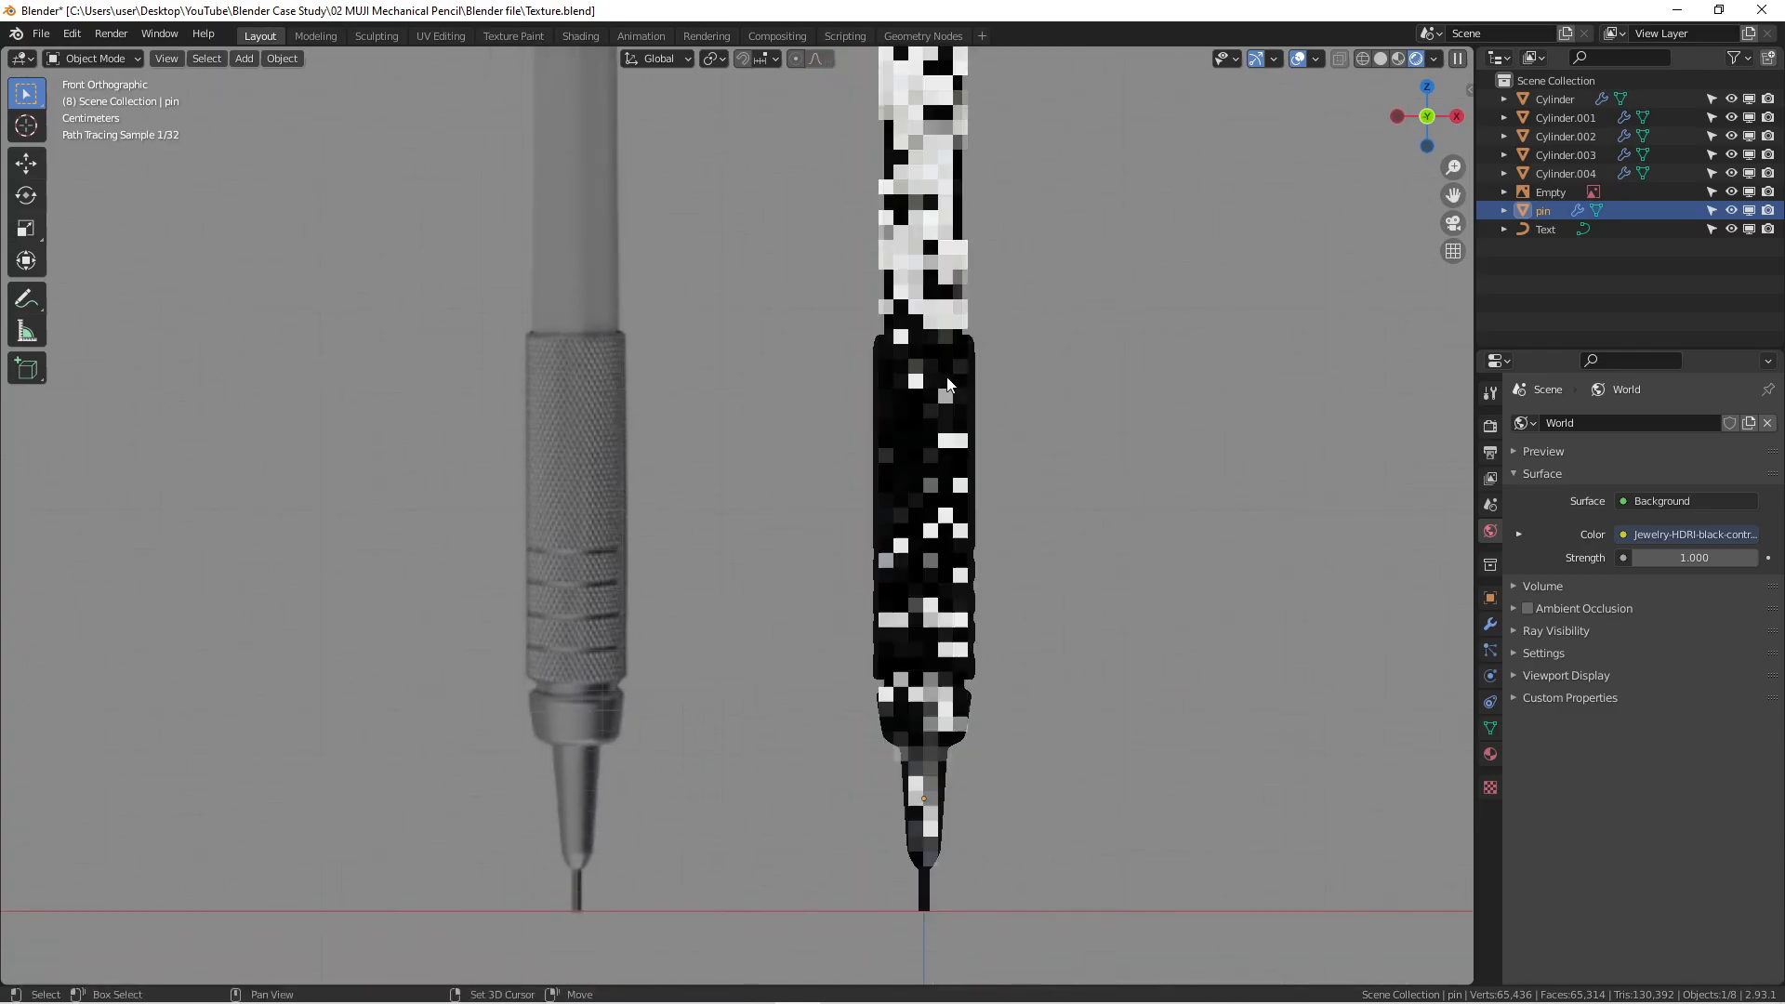
scroll(937, 469, up, 4)
scroll(938, 452, down, 3)
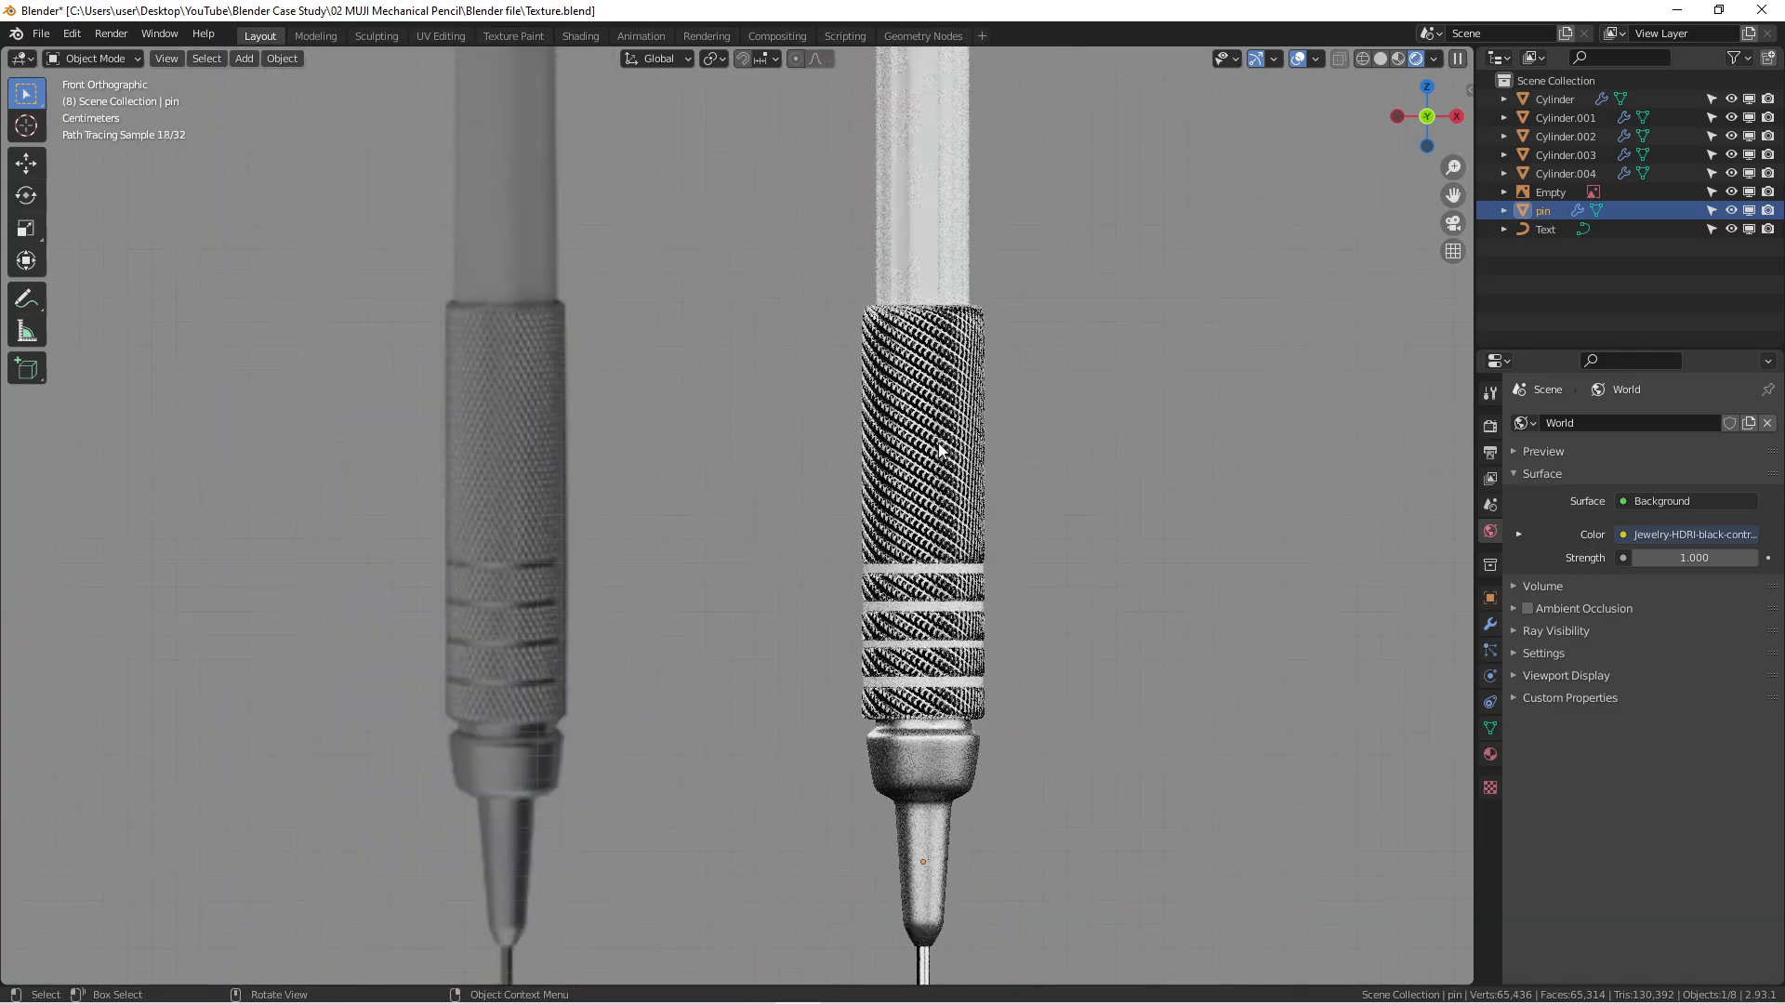
scroll(939, 447, down, 2)
middle_drag(939, 443, 968, 344)
key(KP_1)
scroll(936, 472, down, 3)
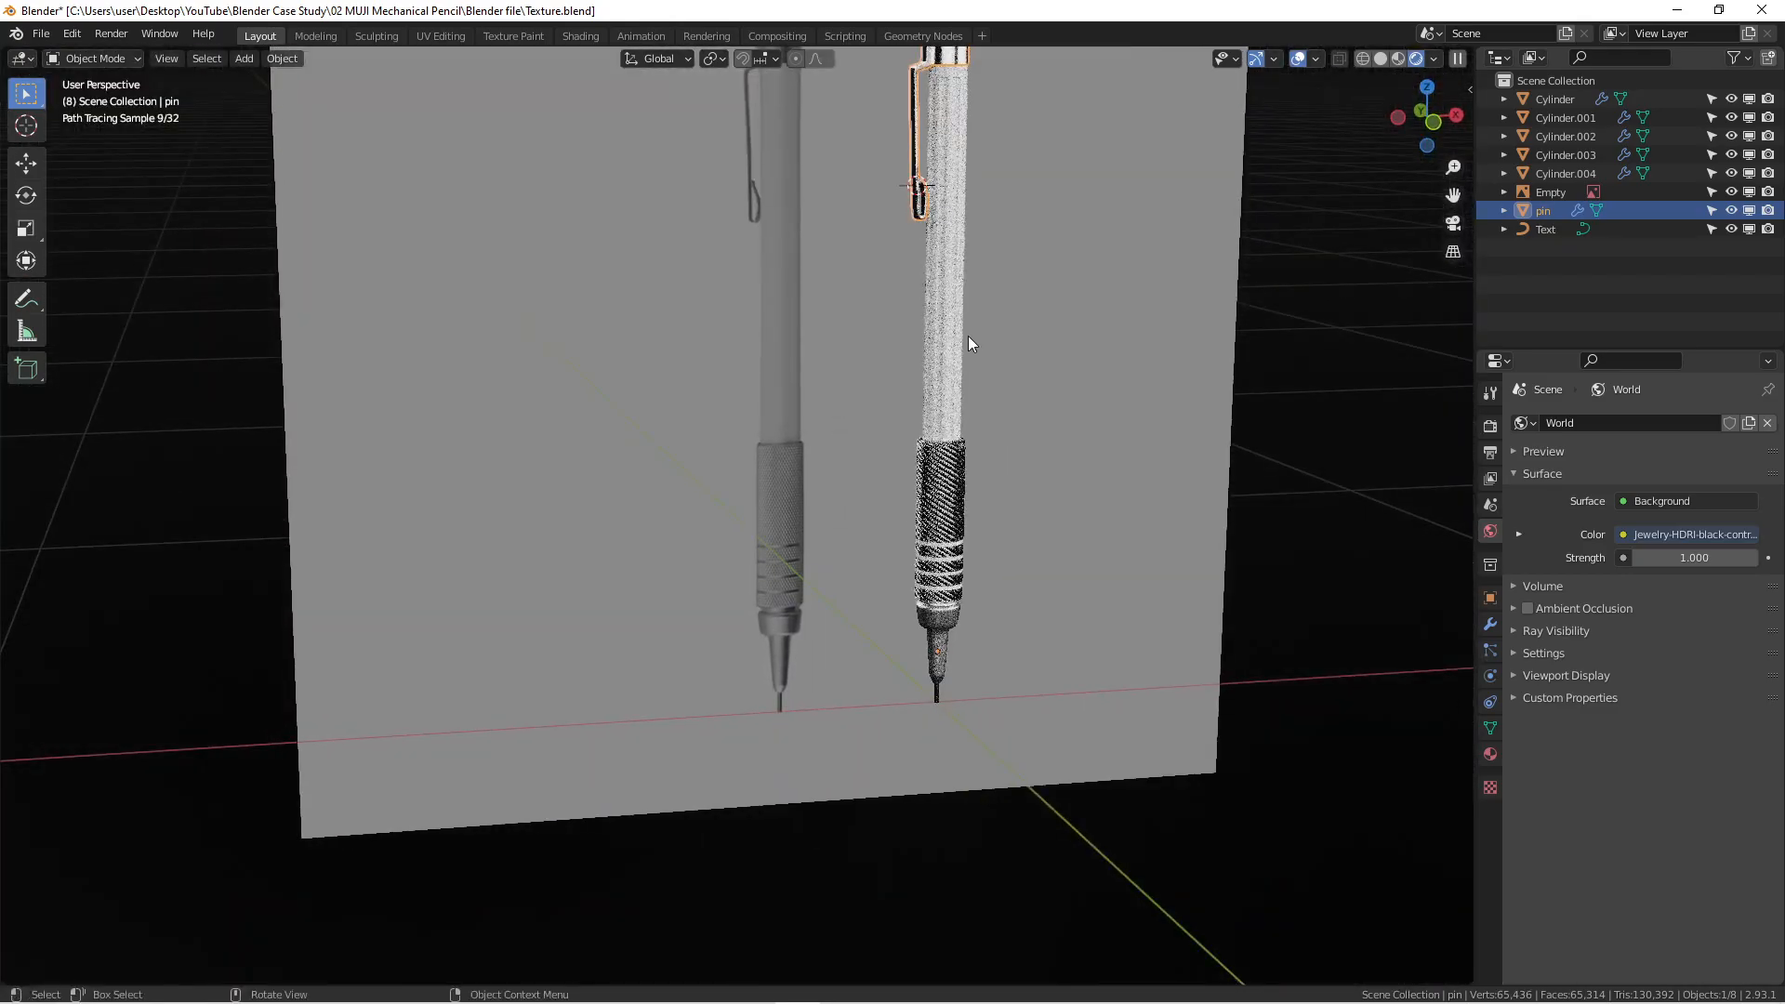
key(KP_1)
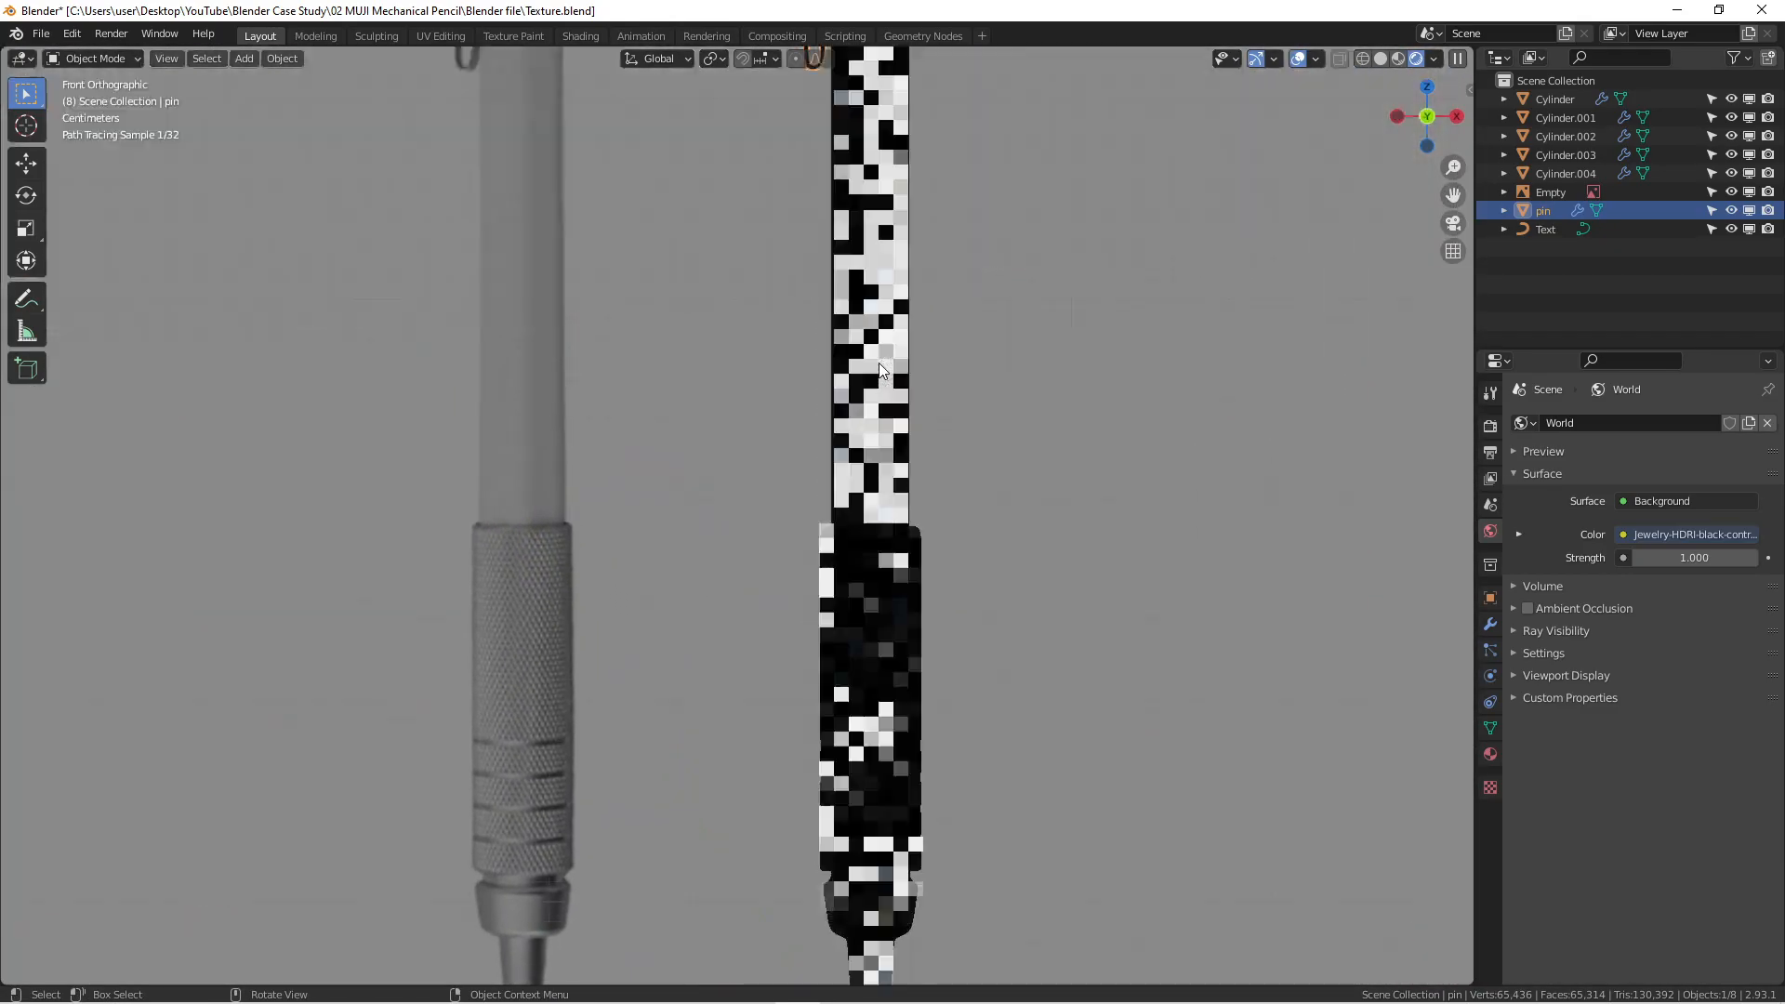
scroll(879, 370, down, 8)
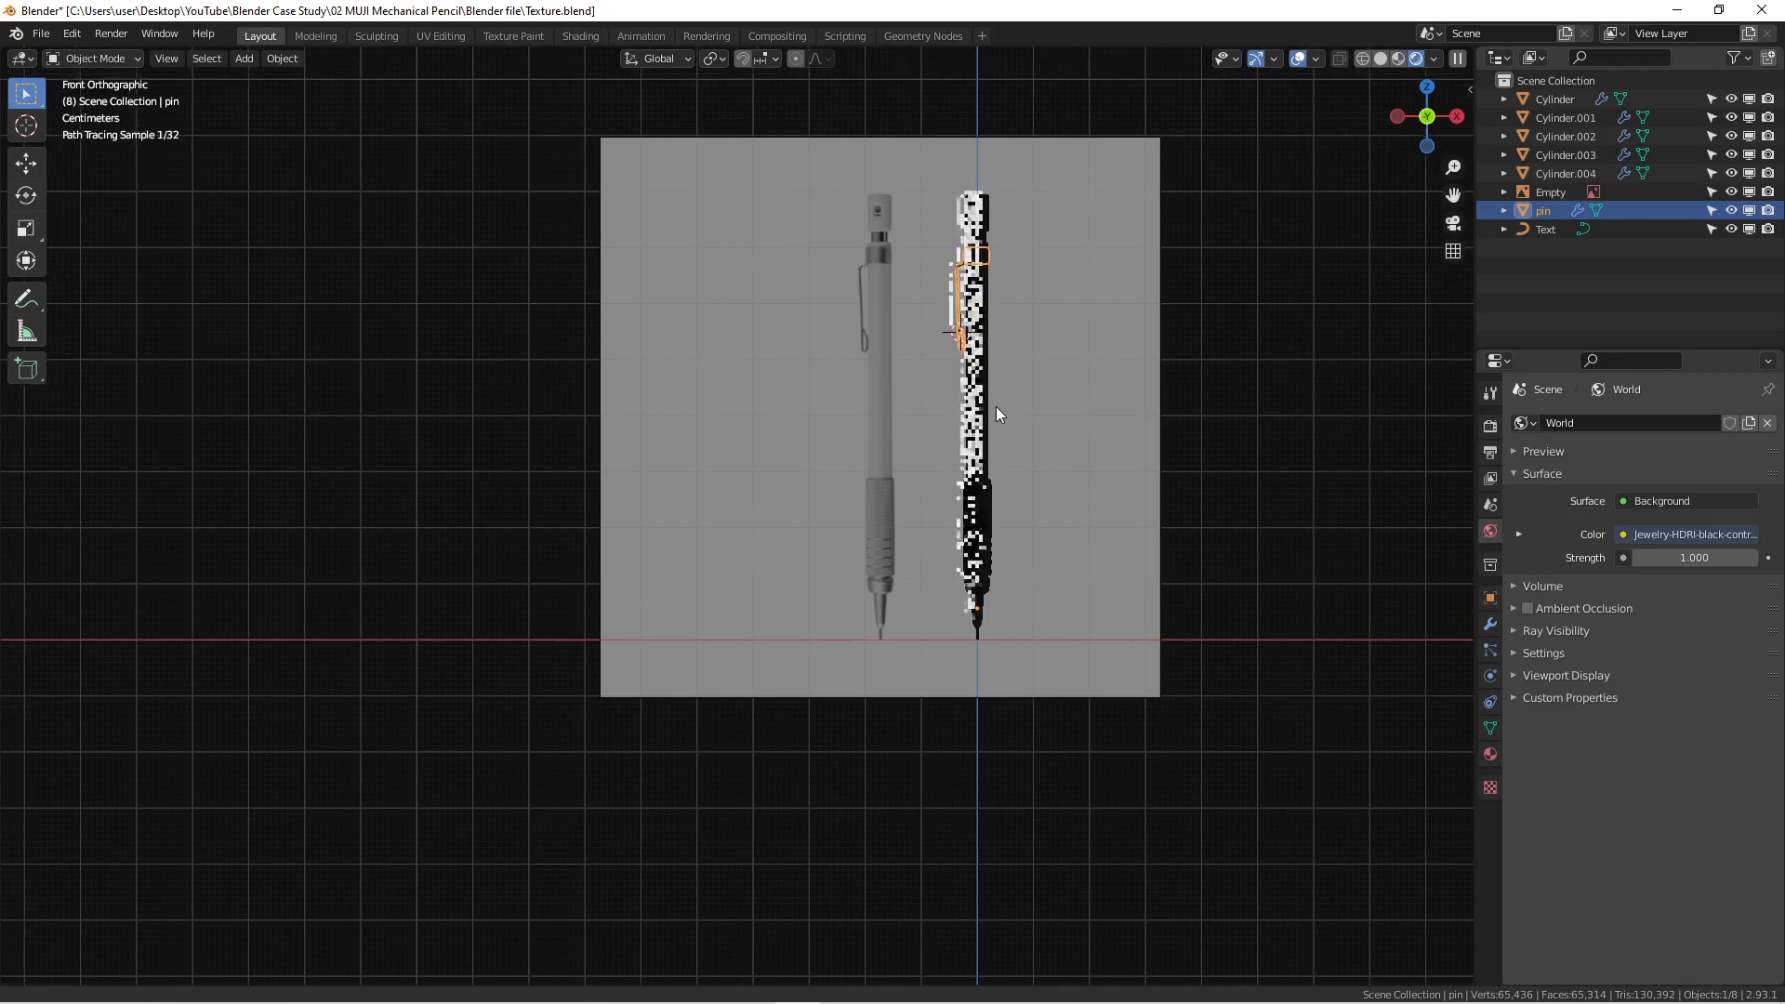
Step: Switch to the Shading workspace with taller node editors and space the world's environment texture node away from the Background node
click(582, 35)
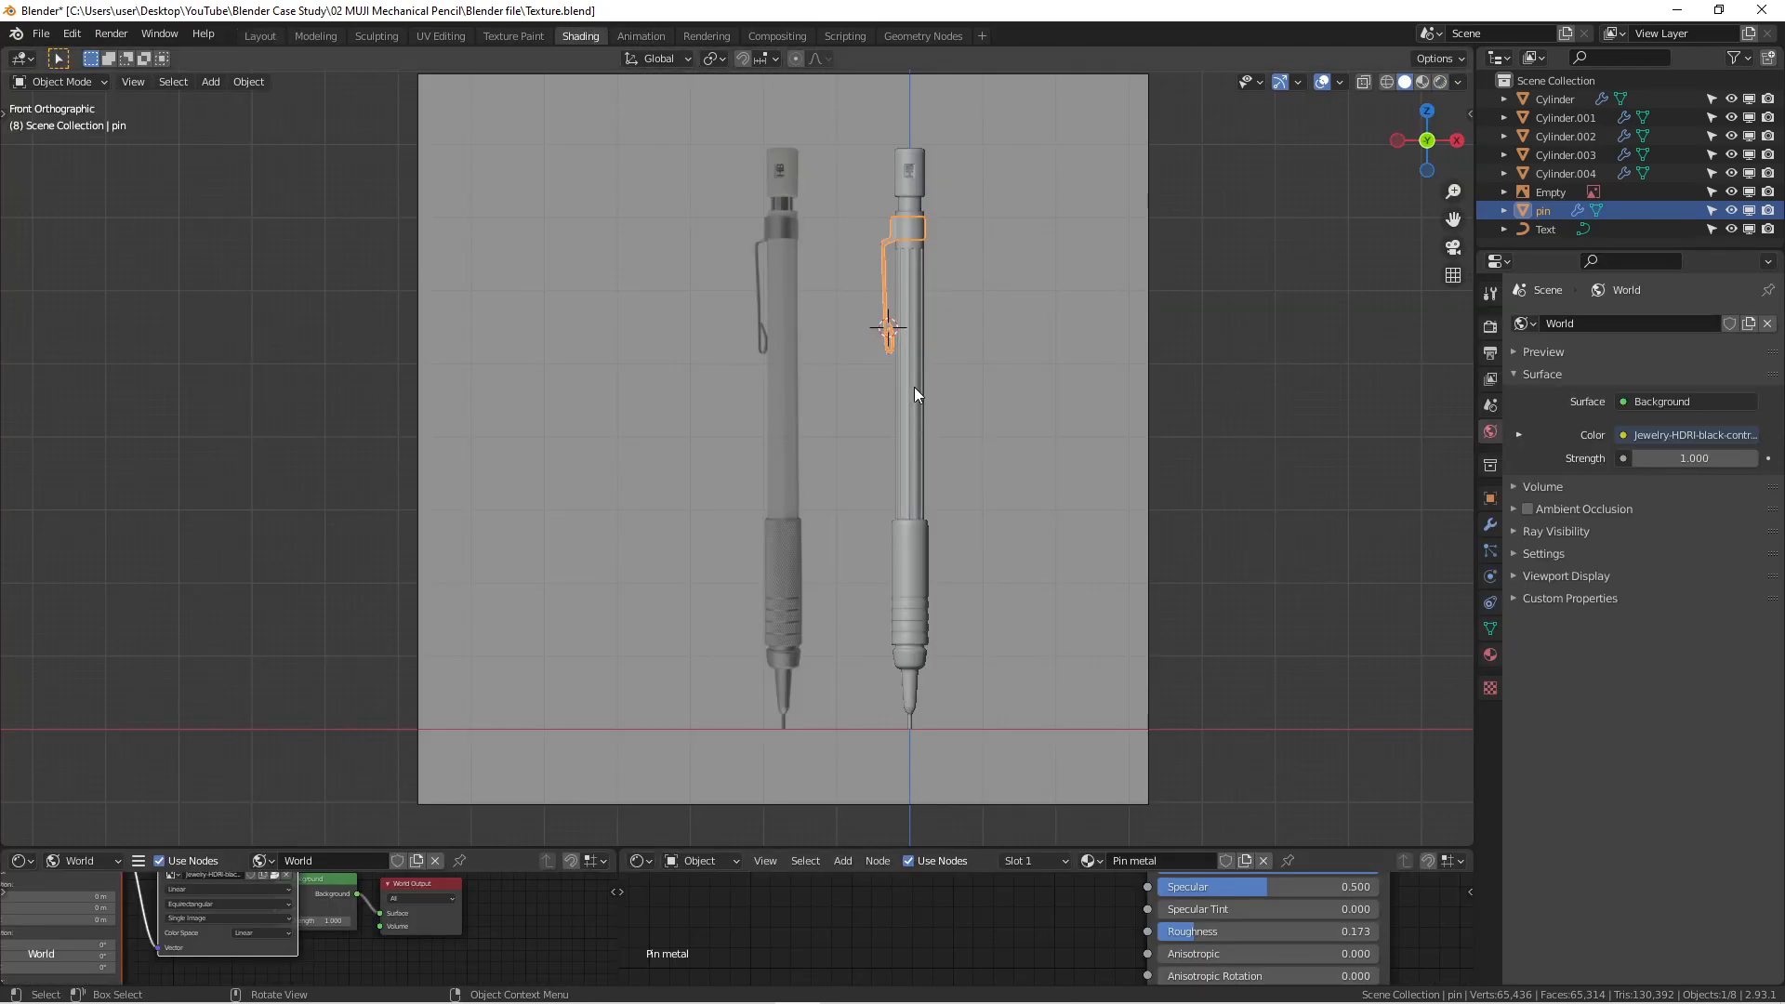
drag(844, 850, 844, 493)
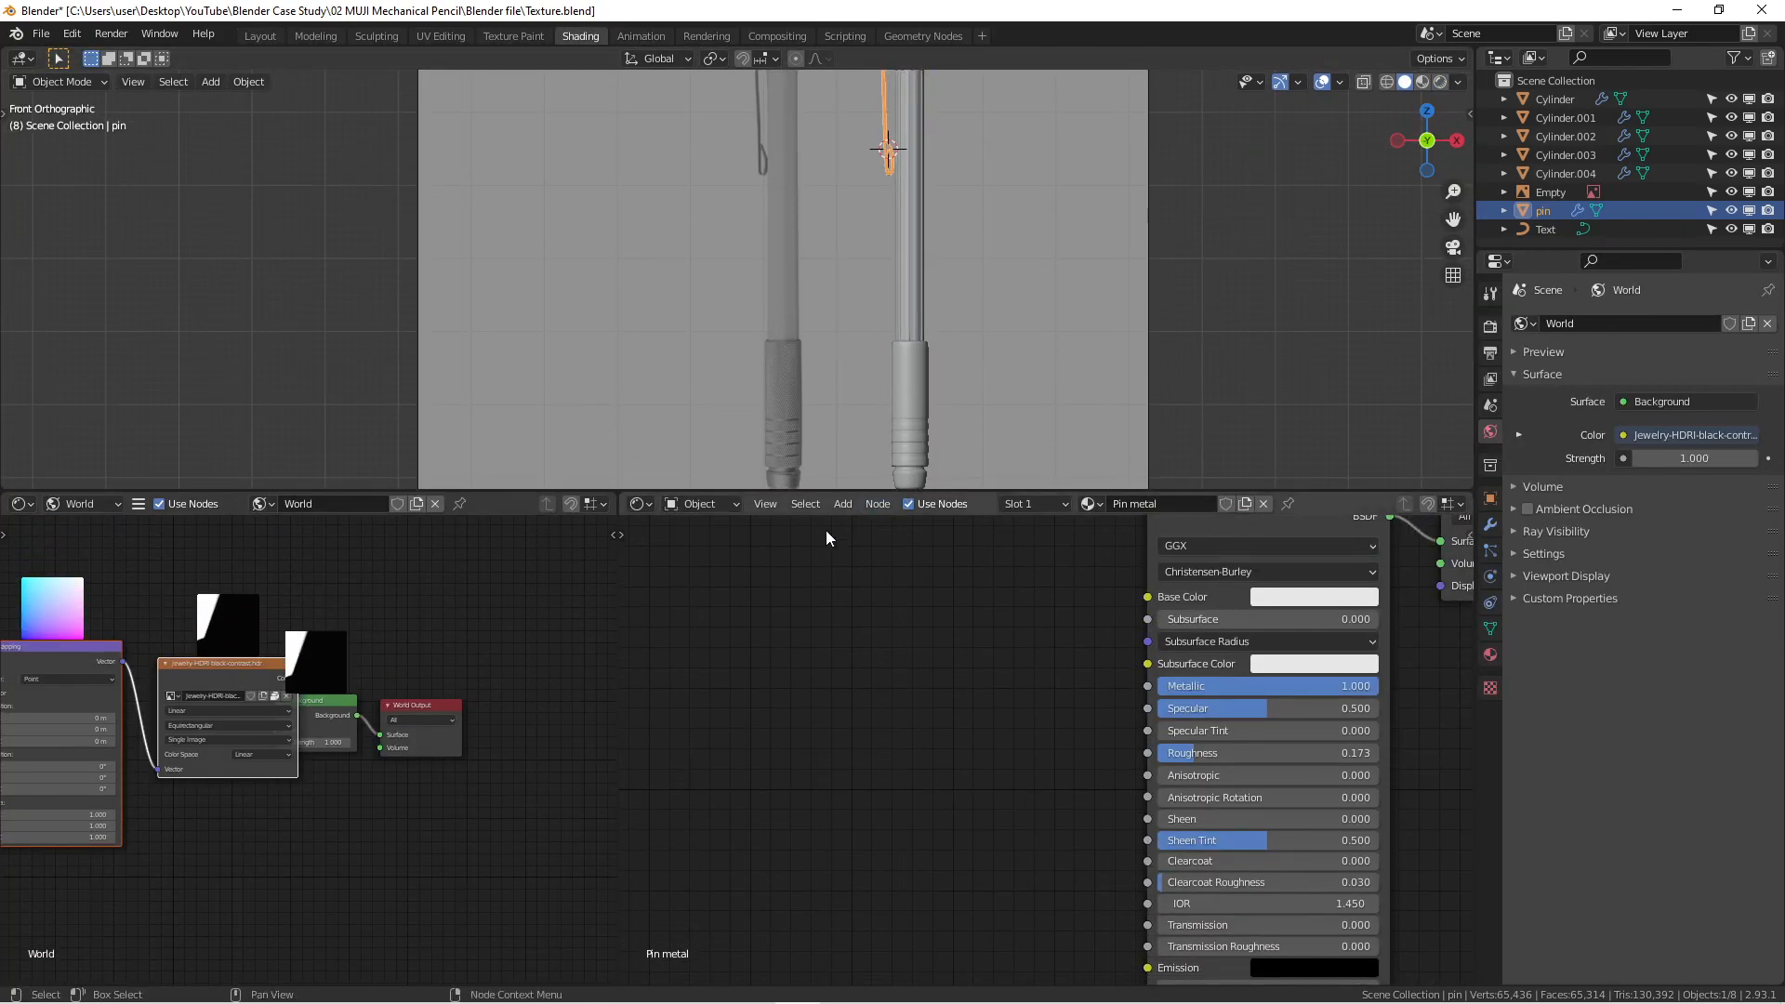
scroll(808, 666, down, 2)
scroll(375, 650, up, 2)
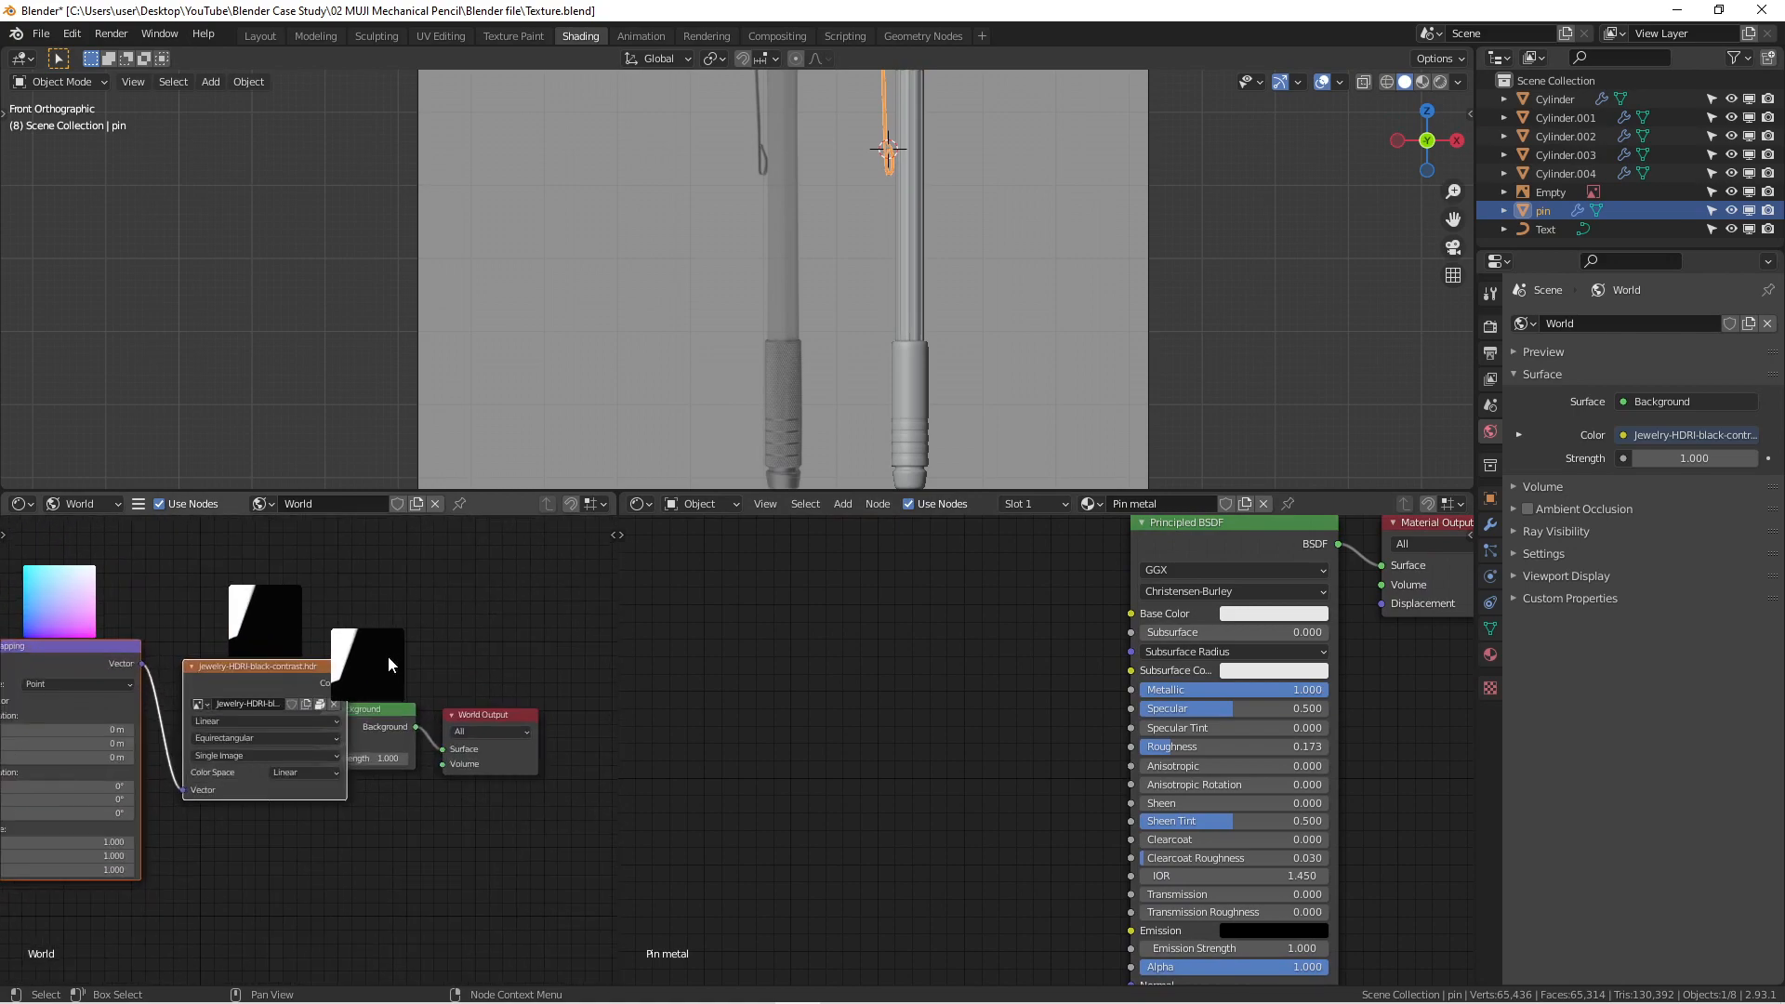
scroll(279, 689, up, 1)
drag(290, 661, 222, 662)
Step: Show the 3D viewport in rendered shading and frame the upper part of the pencil
click(1441, 82)
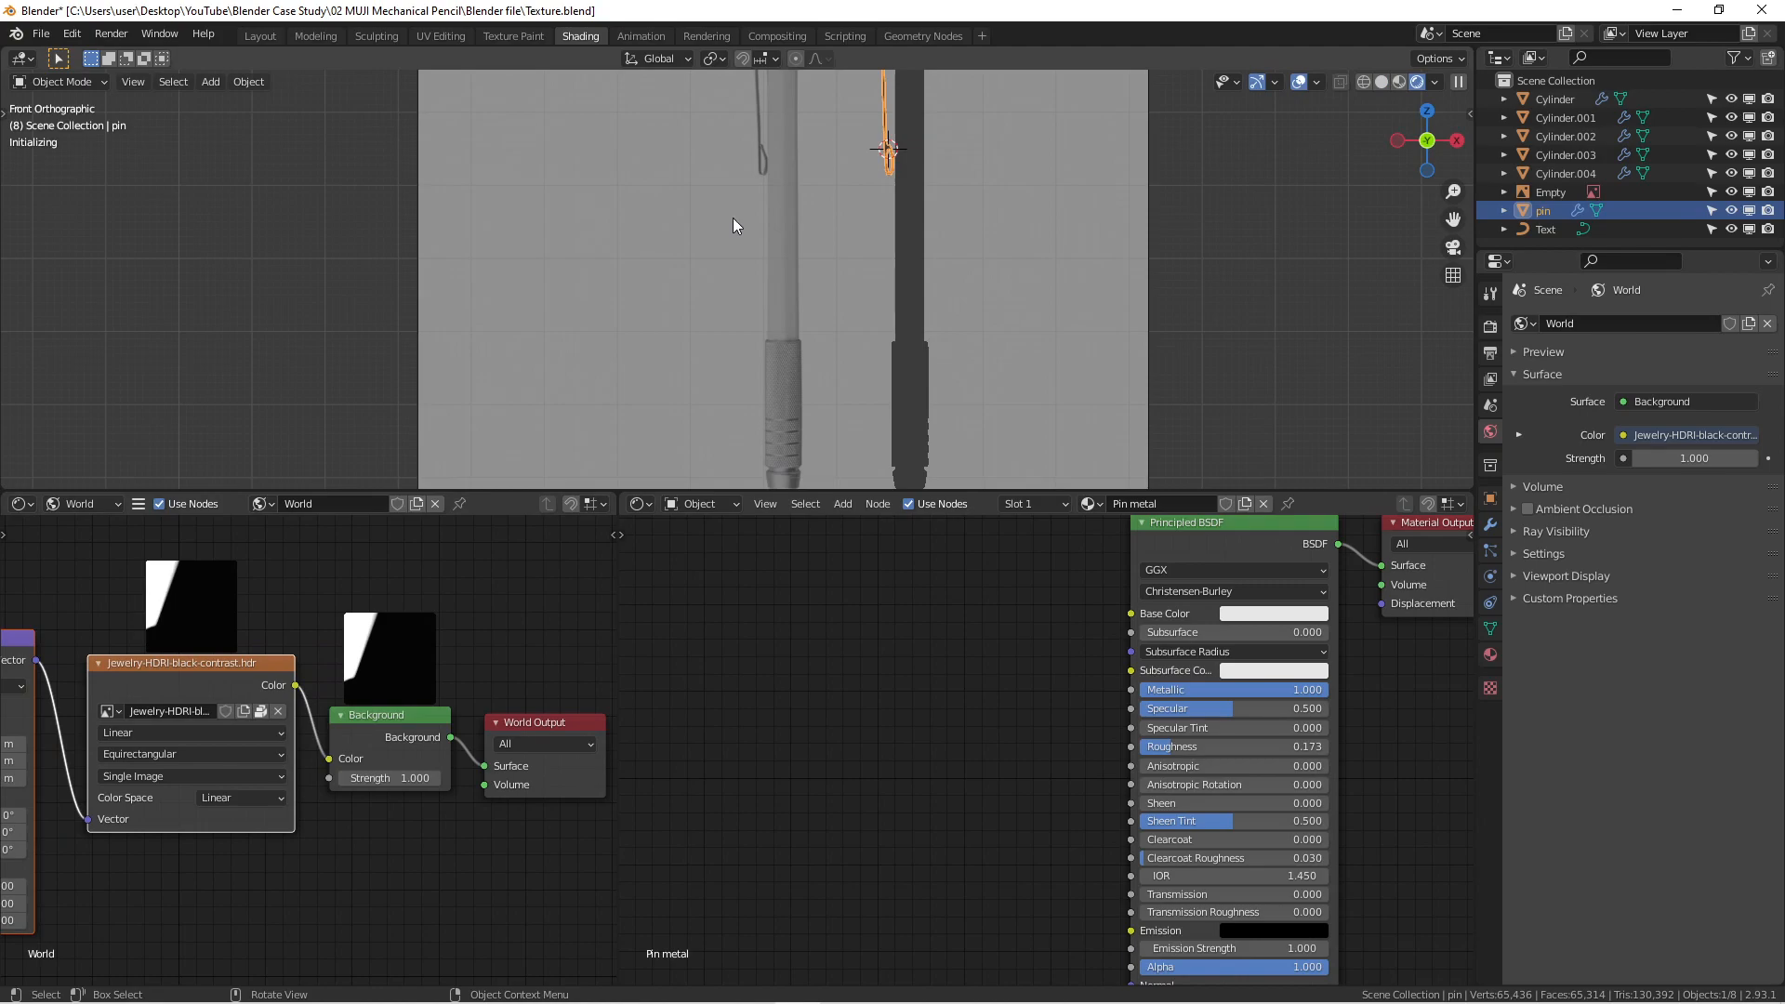
scroll(889, 222, down, 4)
scroll(822, 314, up, 4)
scroll(816, 270, up, 5)
scroll(756, 279, down, 3)
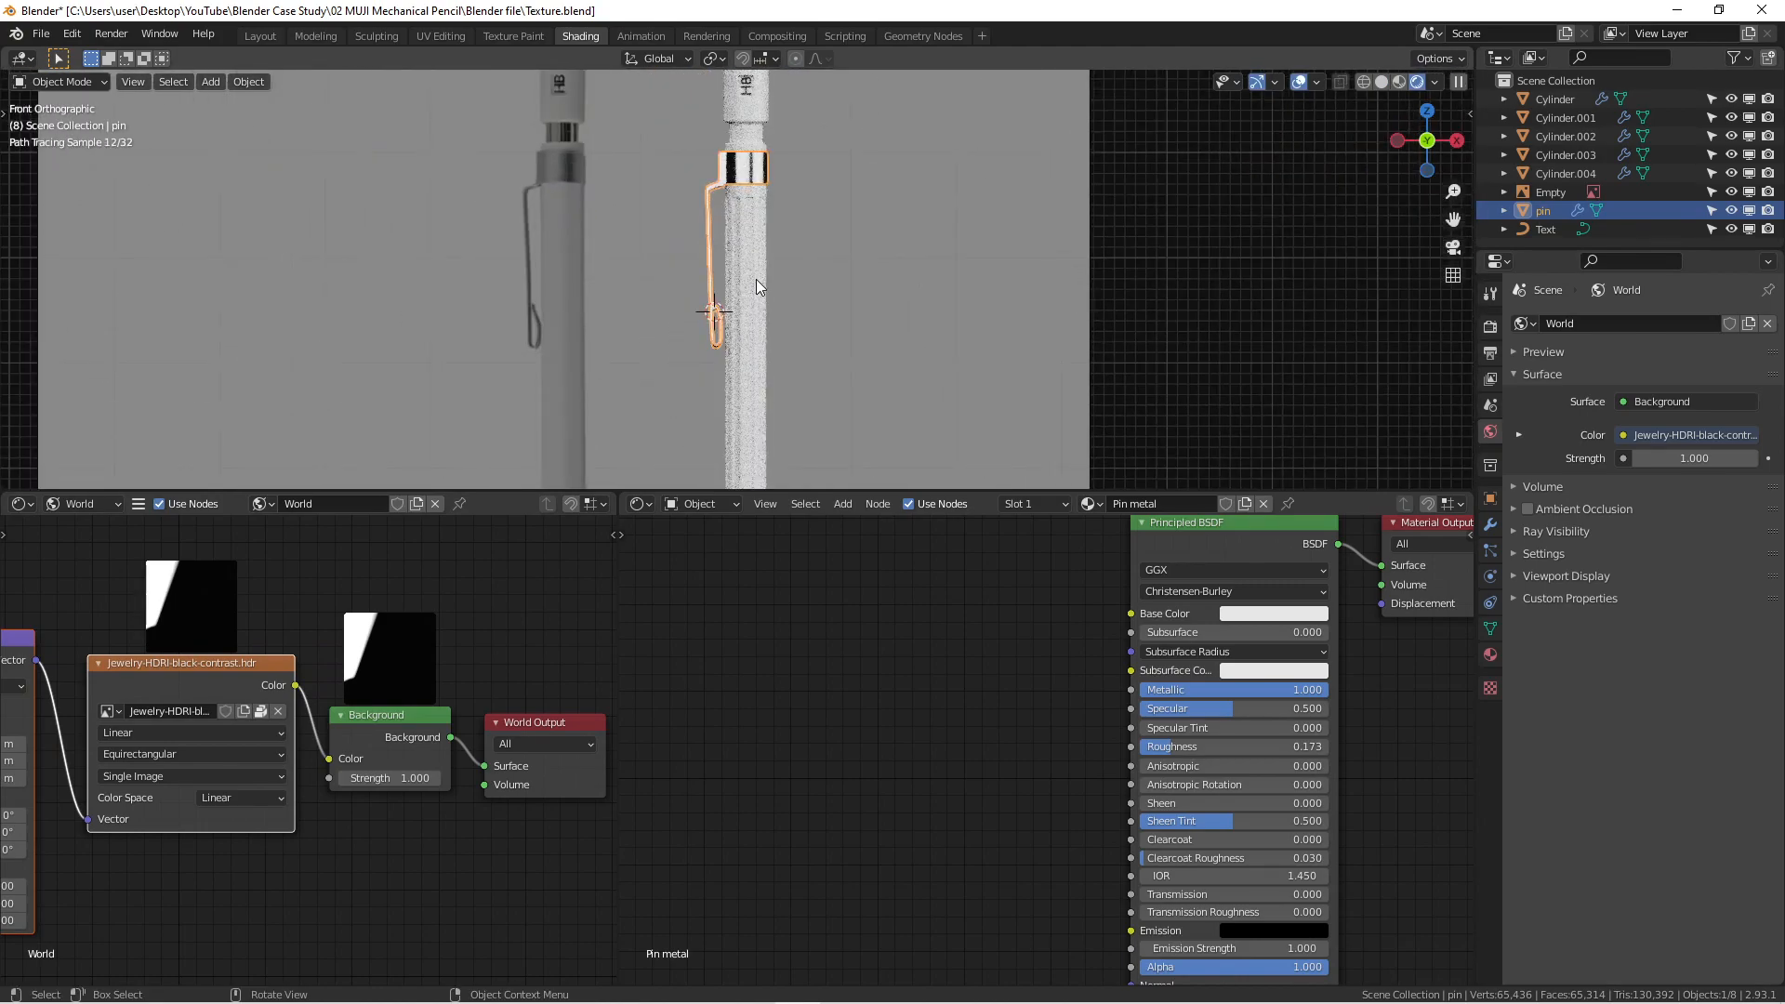
scroll(755, 278, down, 2)
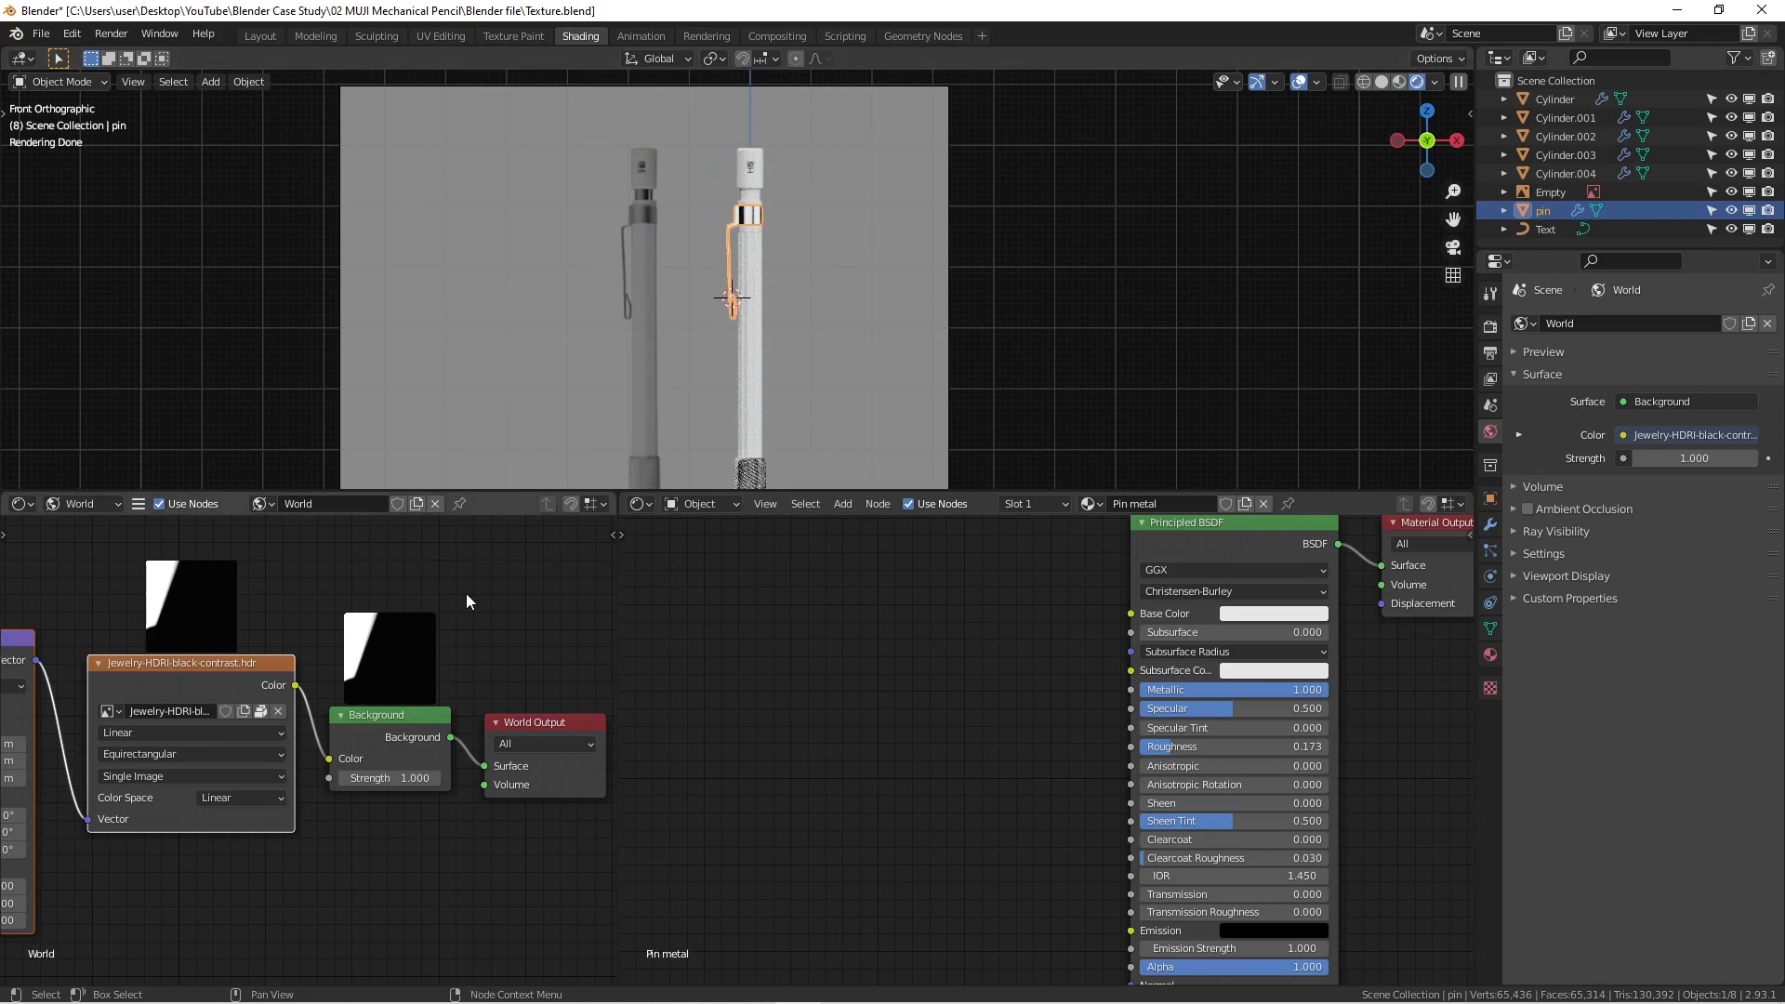
Step: Shift the World Output node slightly and cut the link between the Jewelry-HDRI environment texture and the Background node
drag(544, 736, 534, 725)
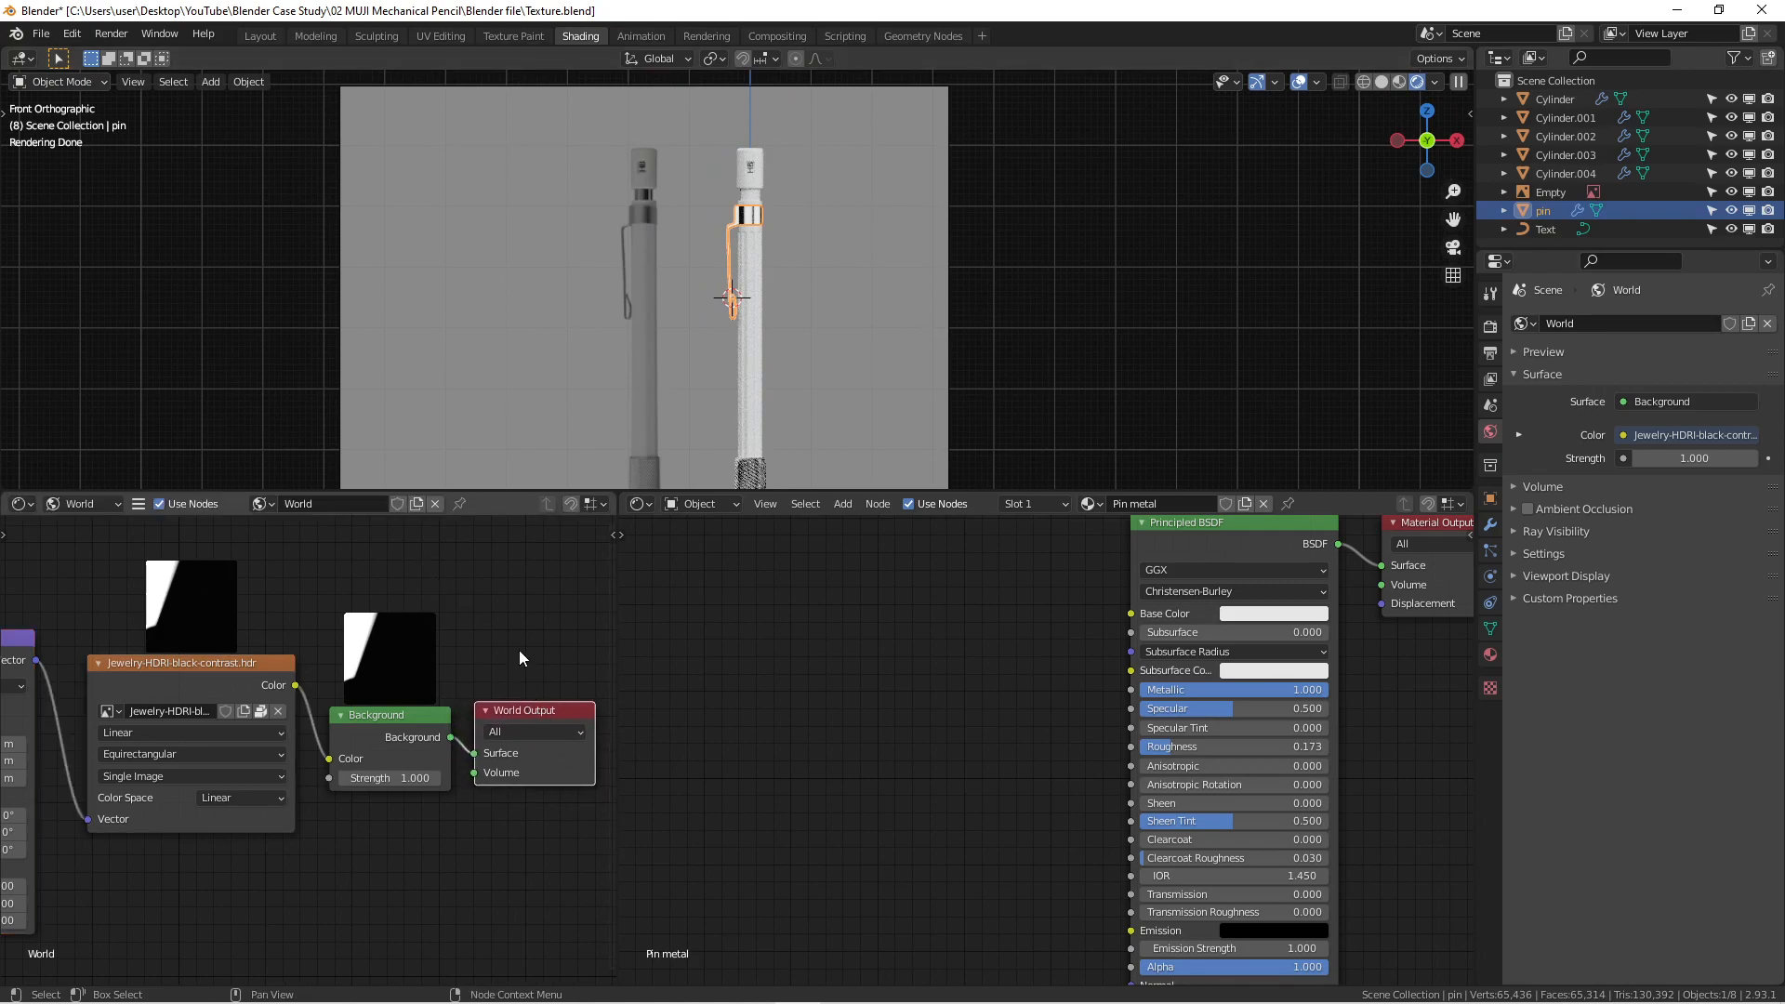
scroll(472, 660, up, 2)
scroll(488, 632, down, 2)
scroll(484, 630, up, 1)
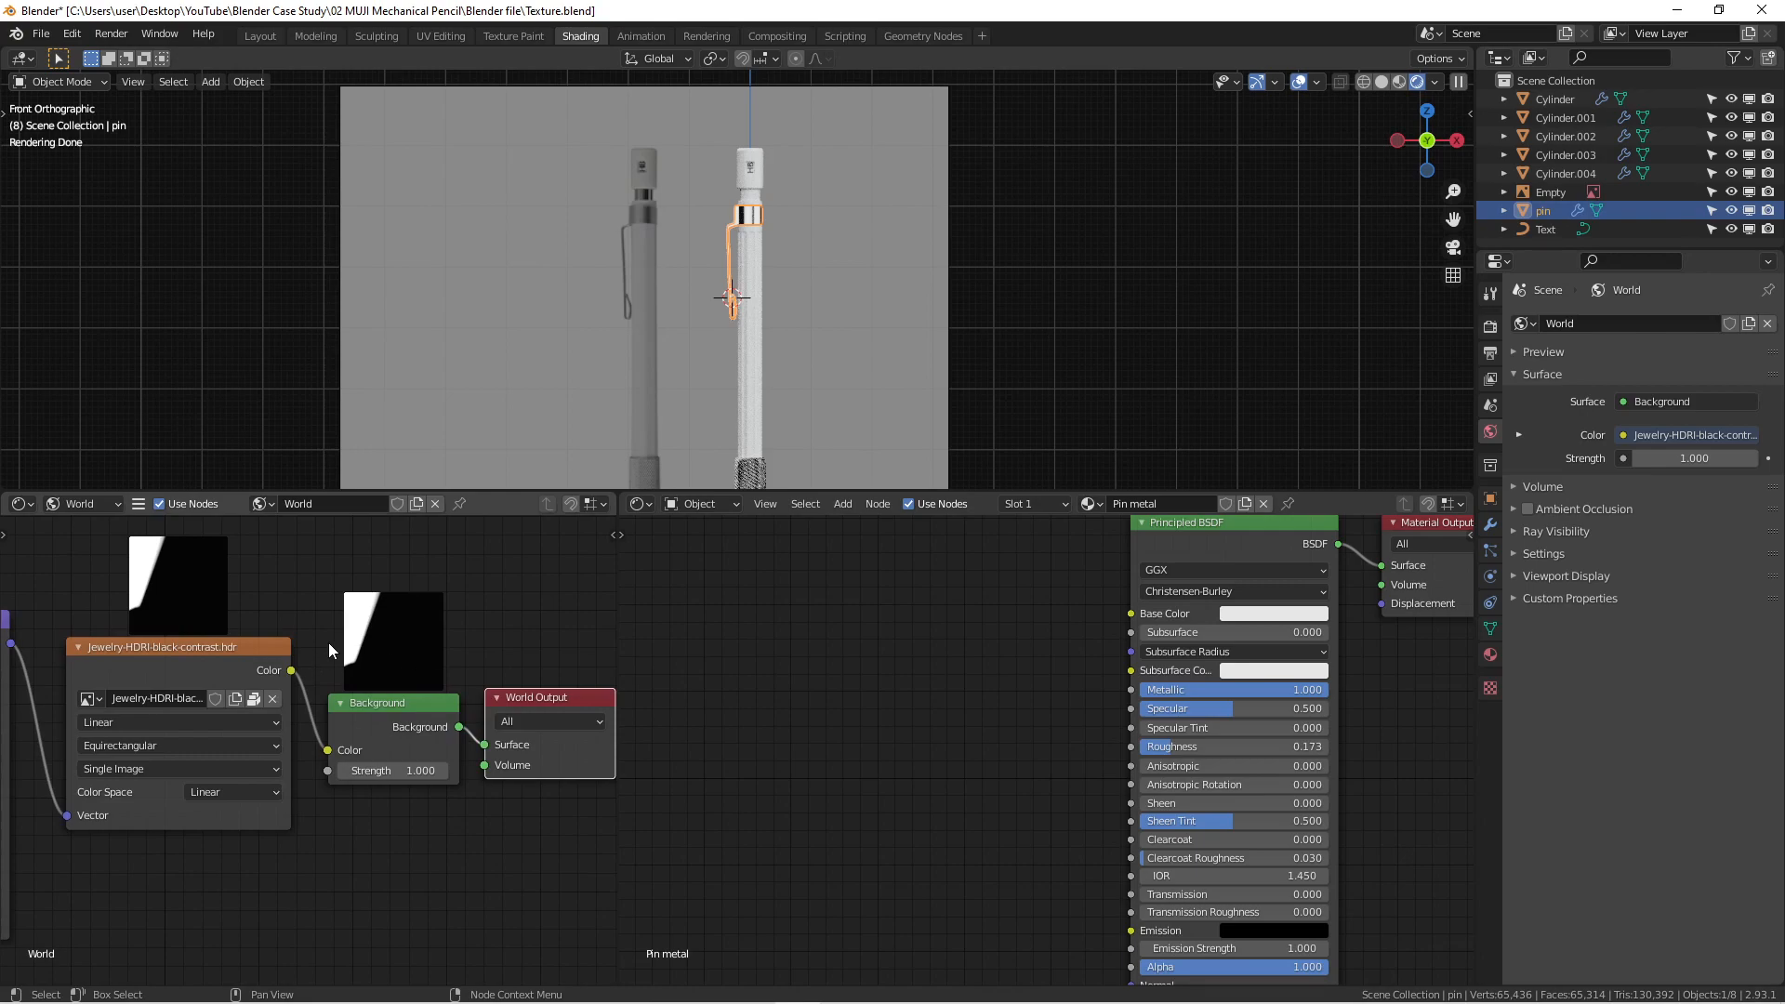
ctrl+right_drag(321, 654, 299, 735)
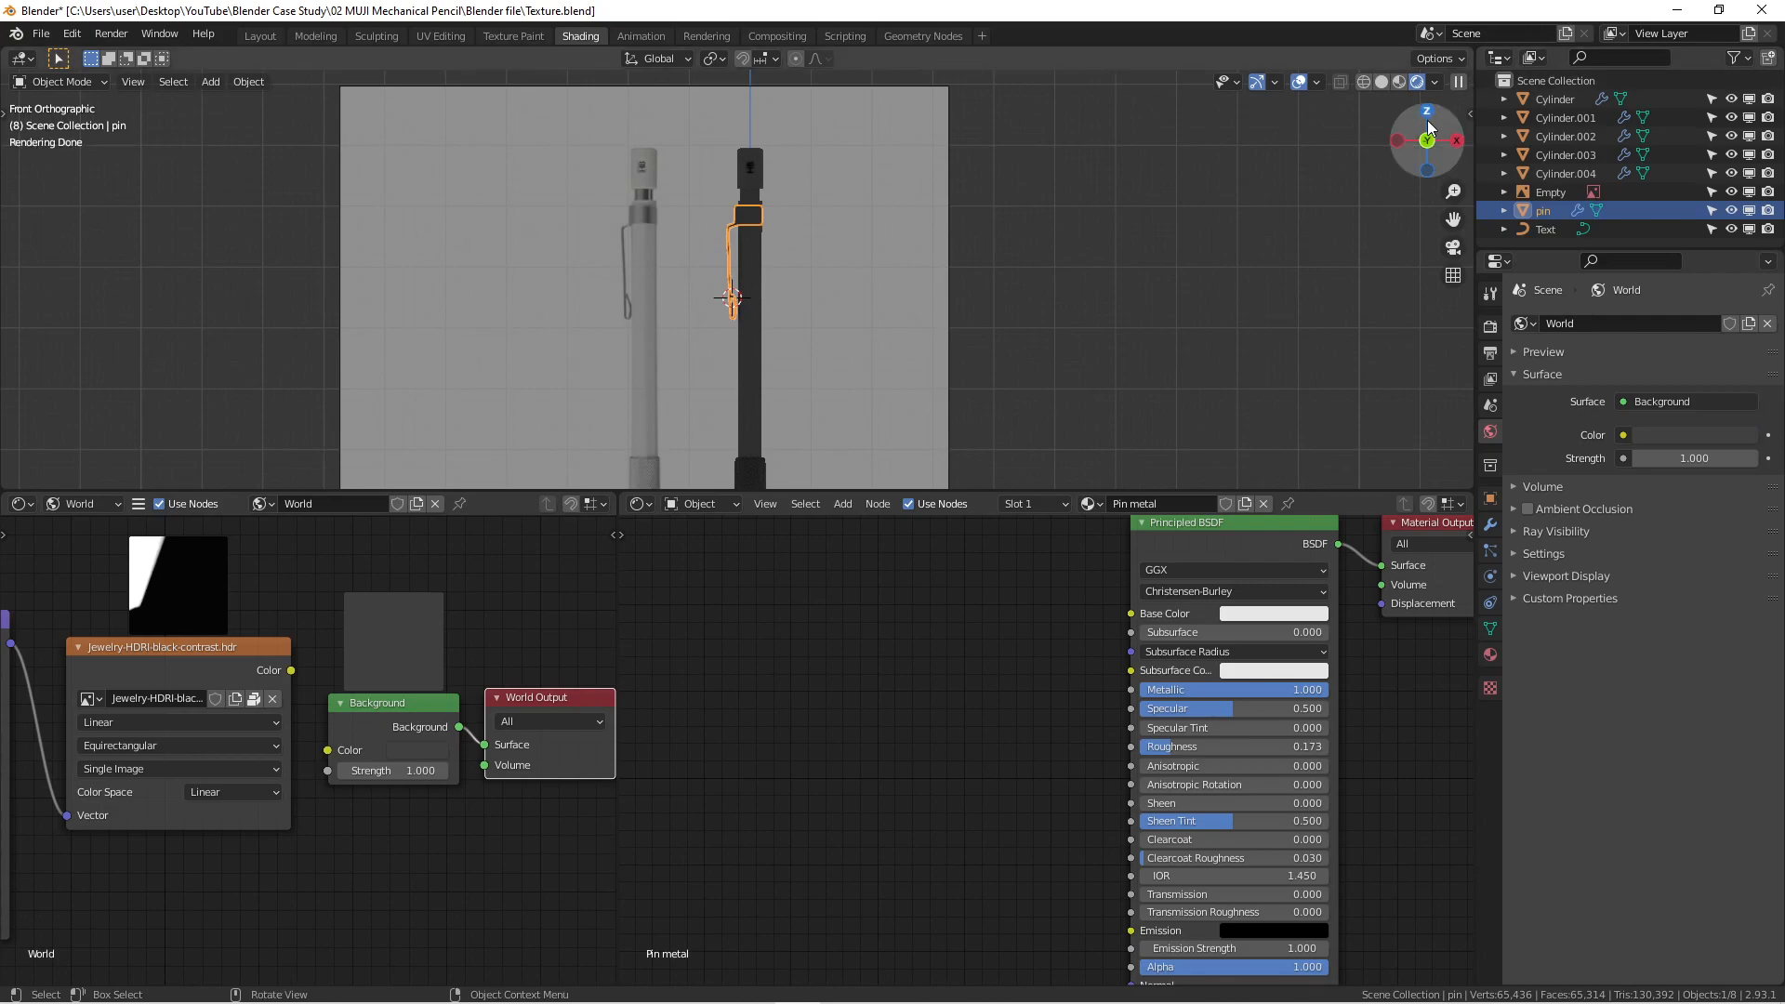
Step: Show the viewport sidebar and start the Shortcut VUr key display
click(1468, 113)
click(1376, 132)
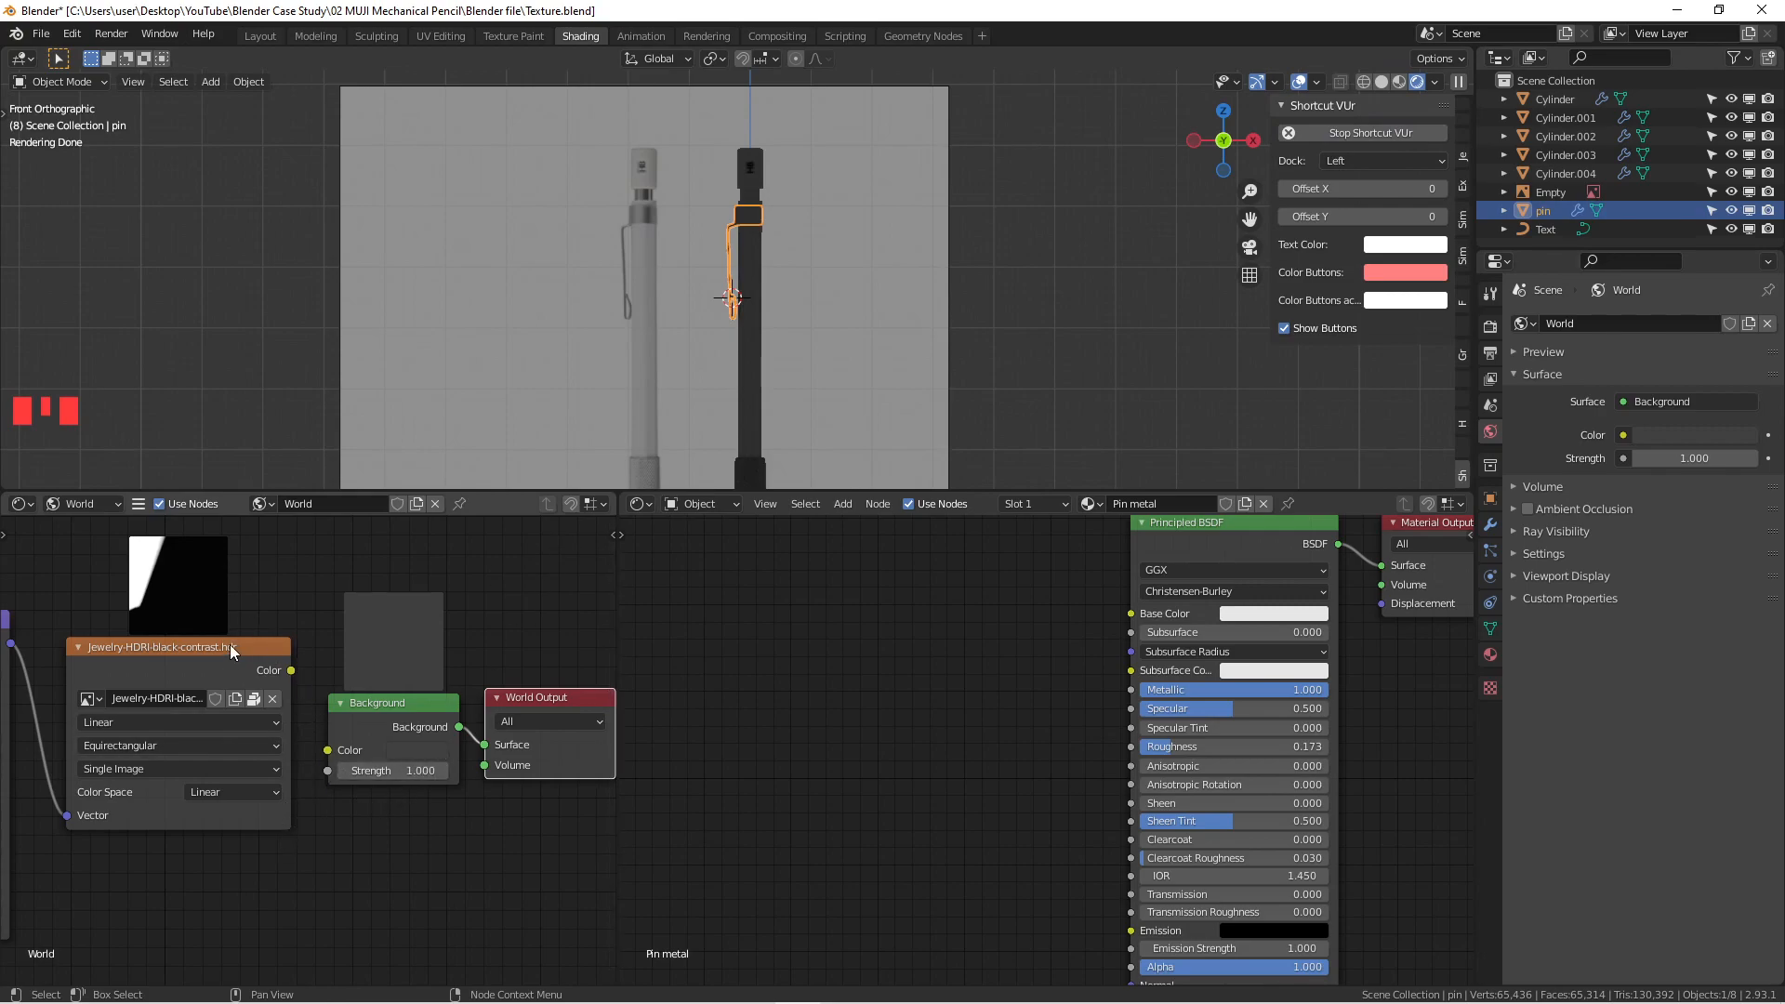
Step: Move the environment texture node farther from the Background node and set the world background strength to 0
drag(231, 644, 208, 645)
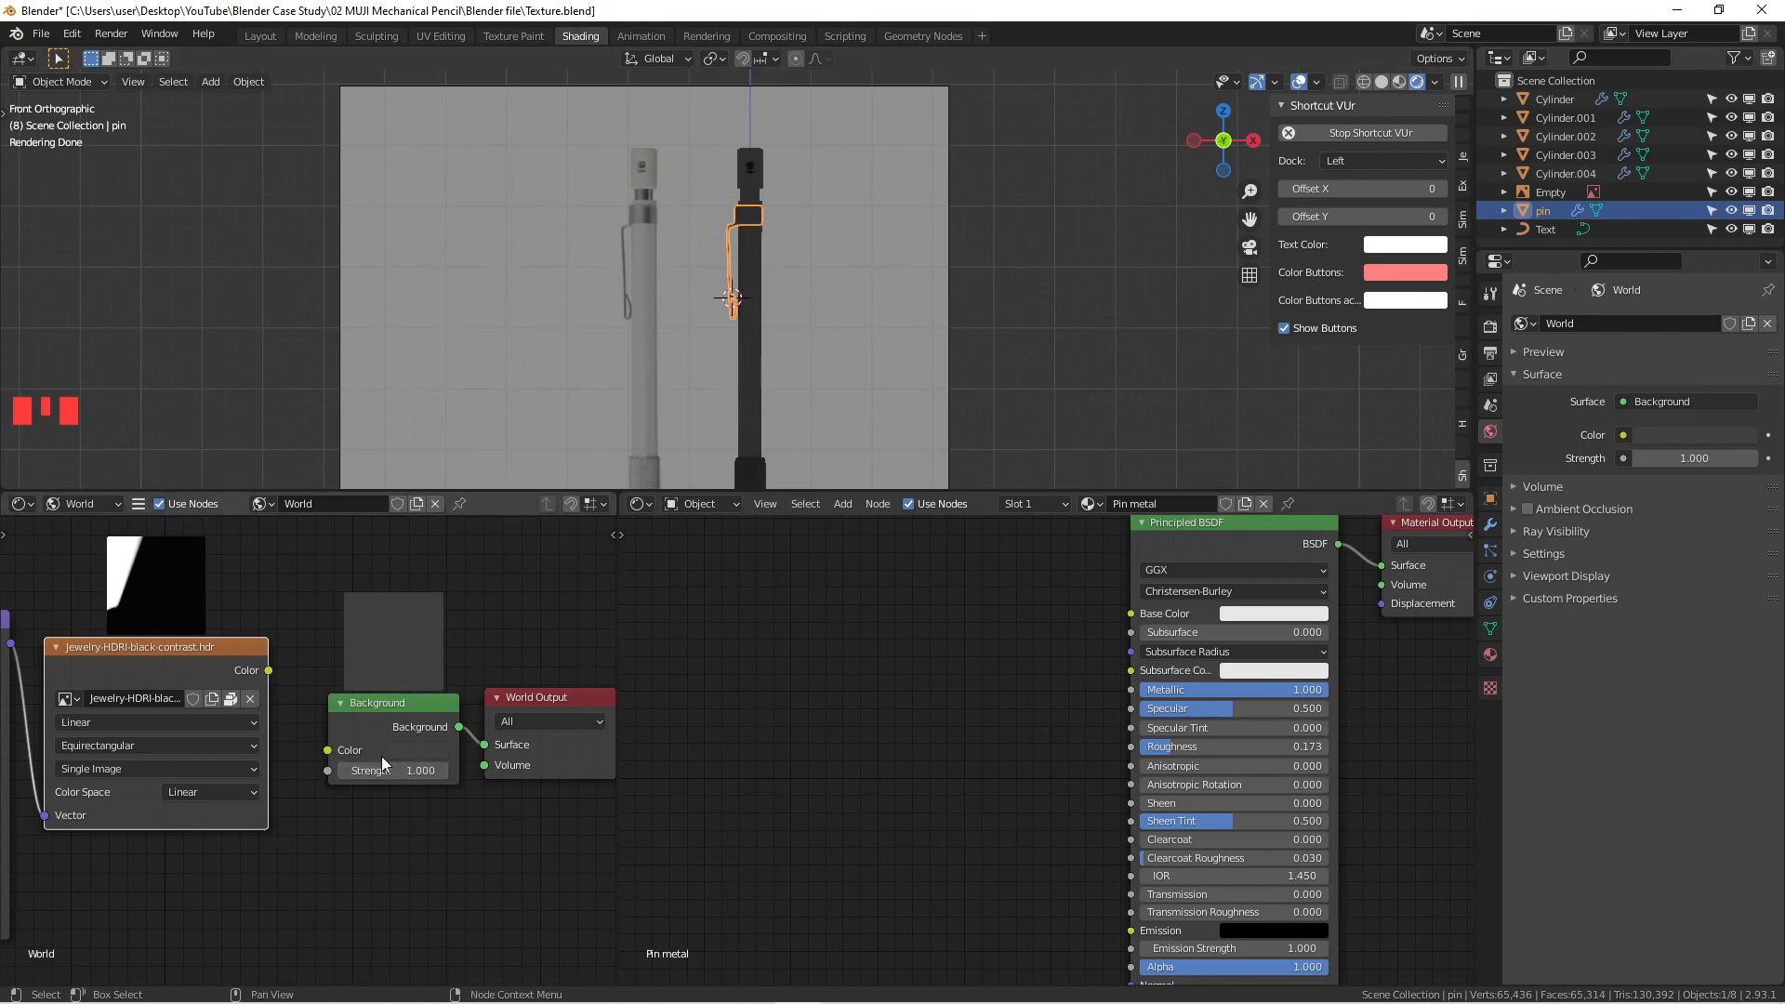
click(416, 773)
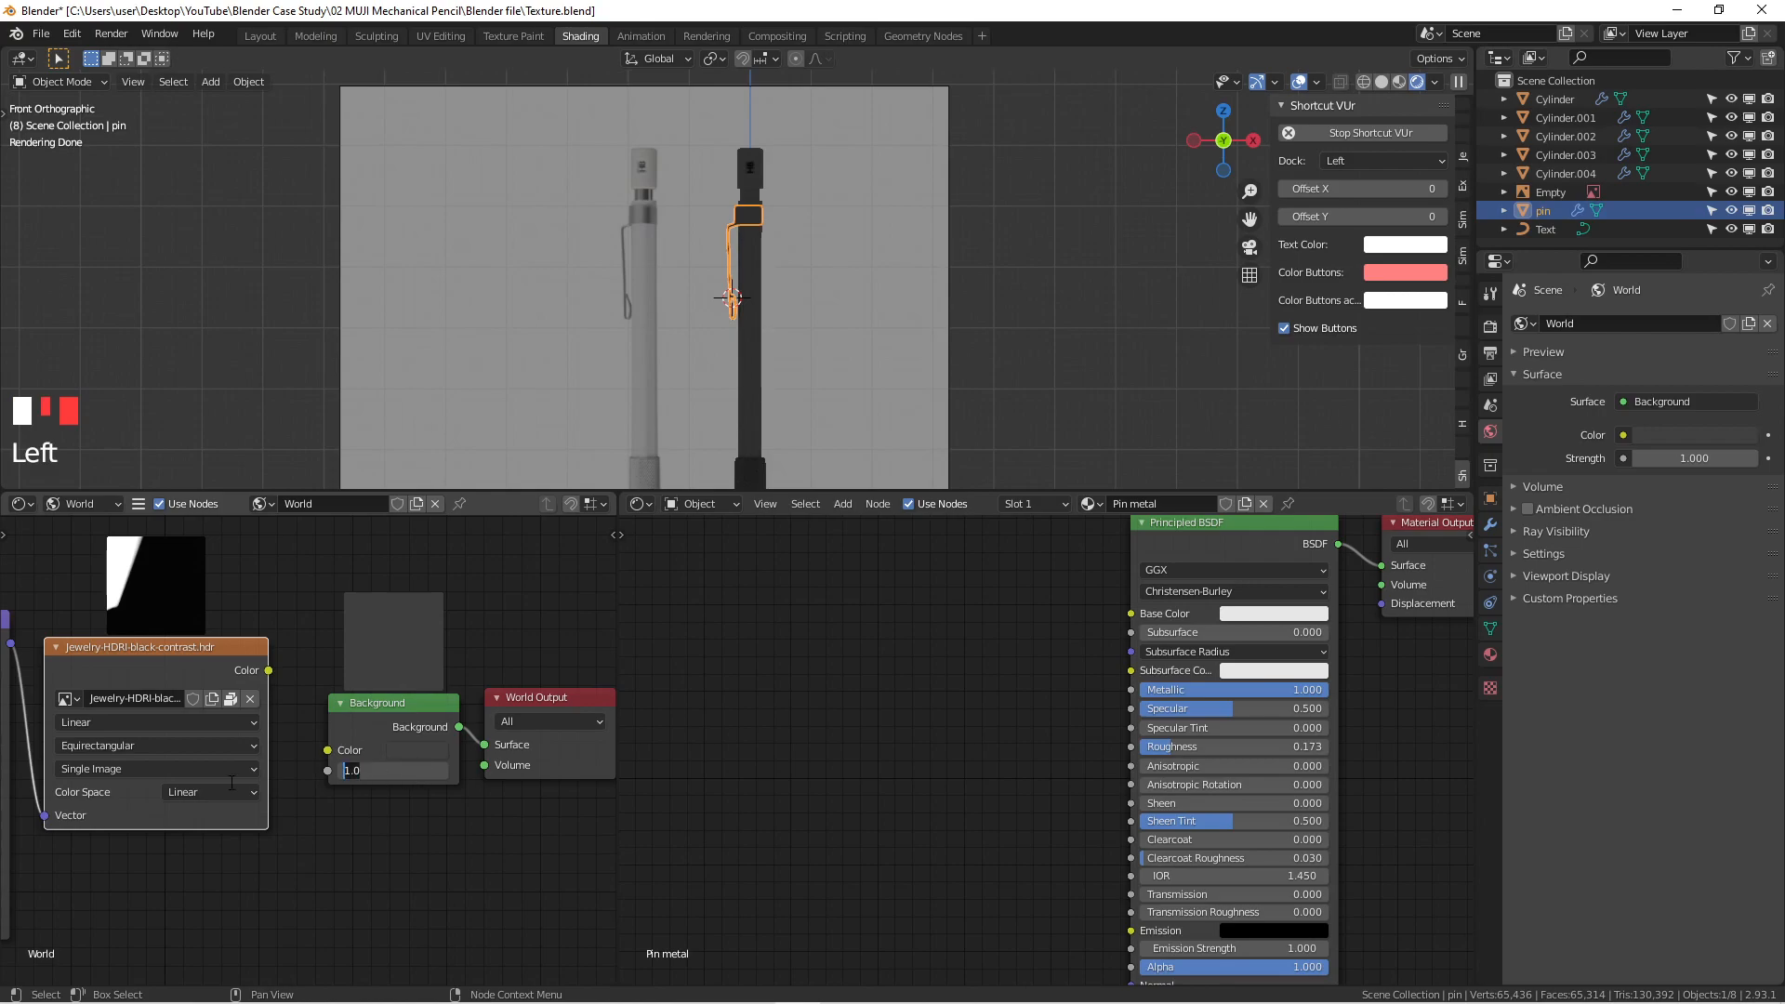
text(0)
key(Return)
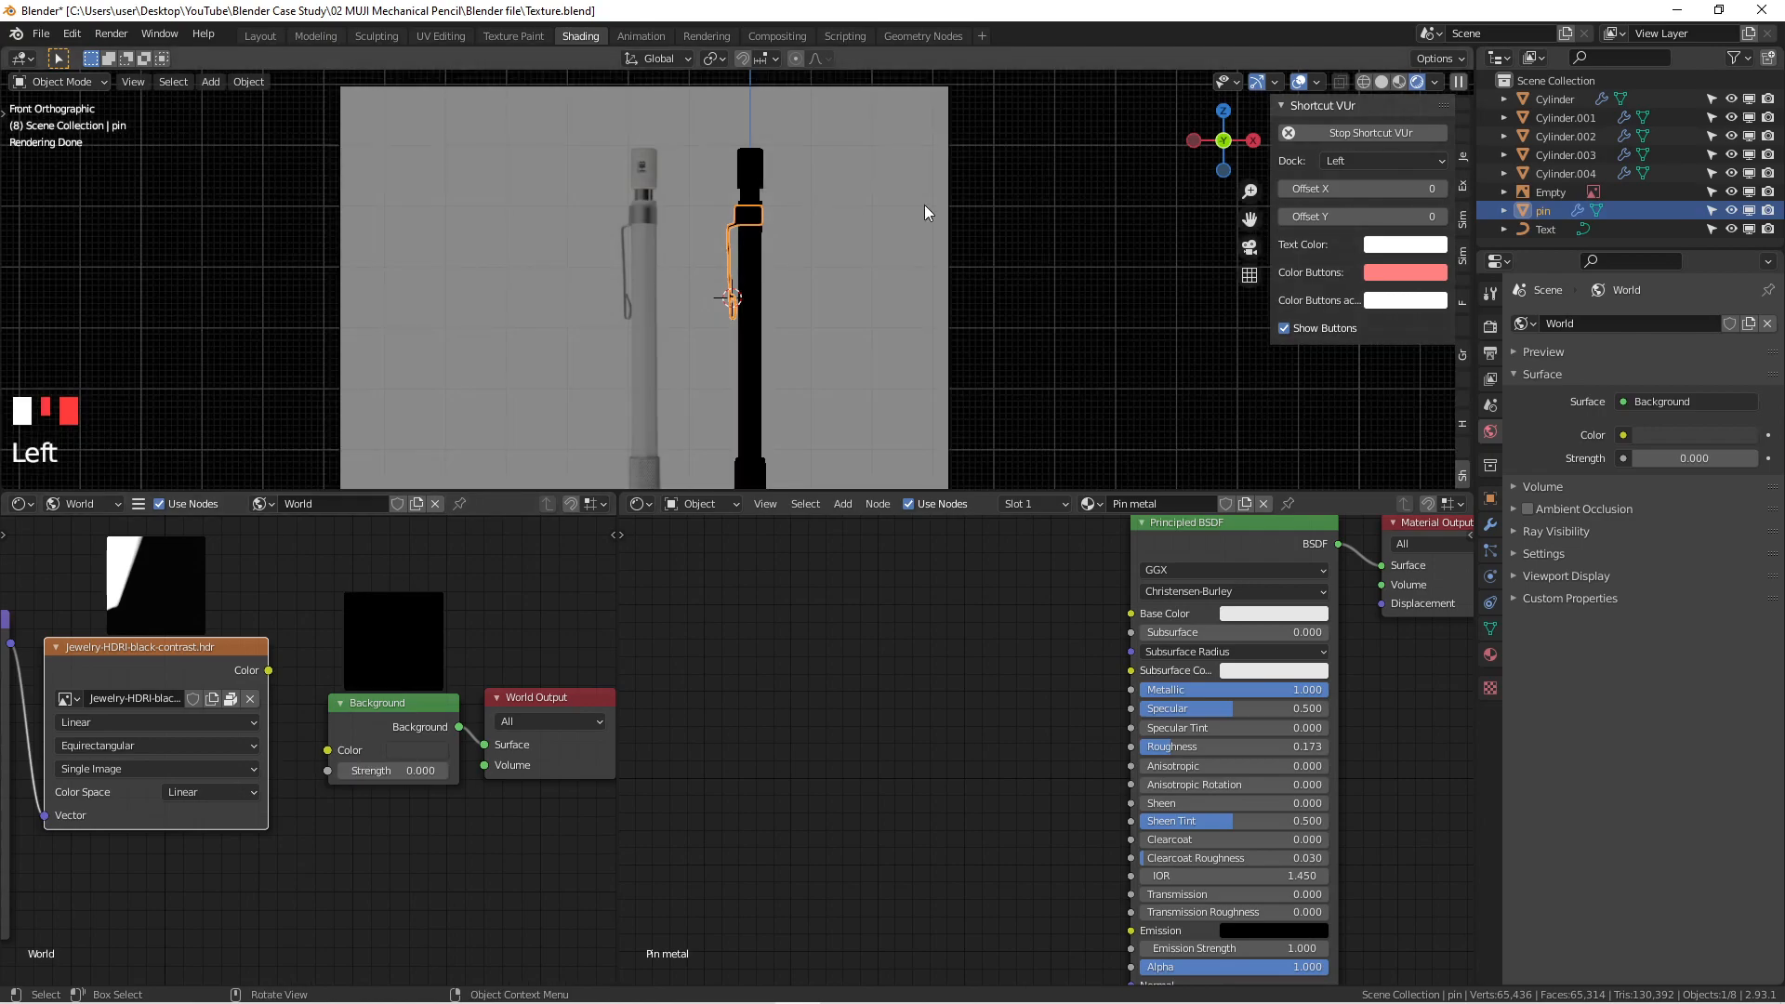
Step: Select the reference image empty and hide it in the viewport
click(928, 204)
scroll(940, 213, down, 2)
shift+middle_drag(968, 205, 932, 197)
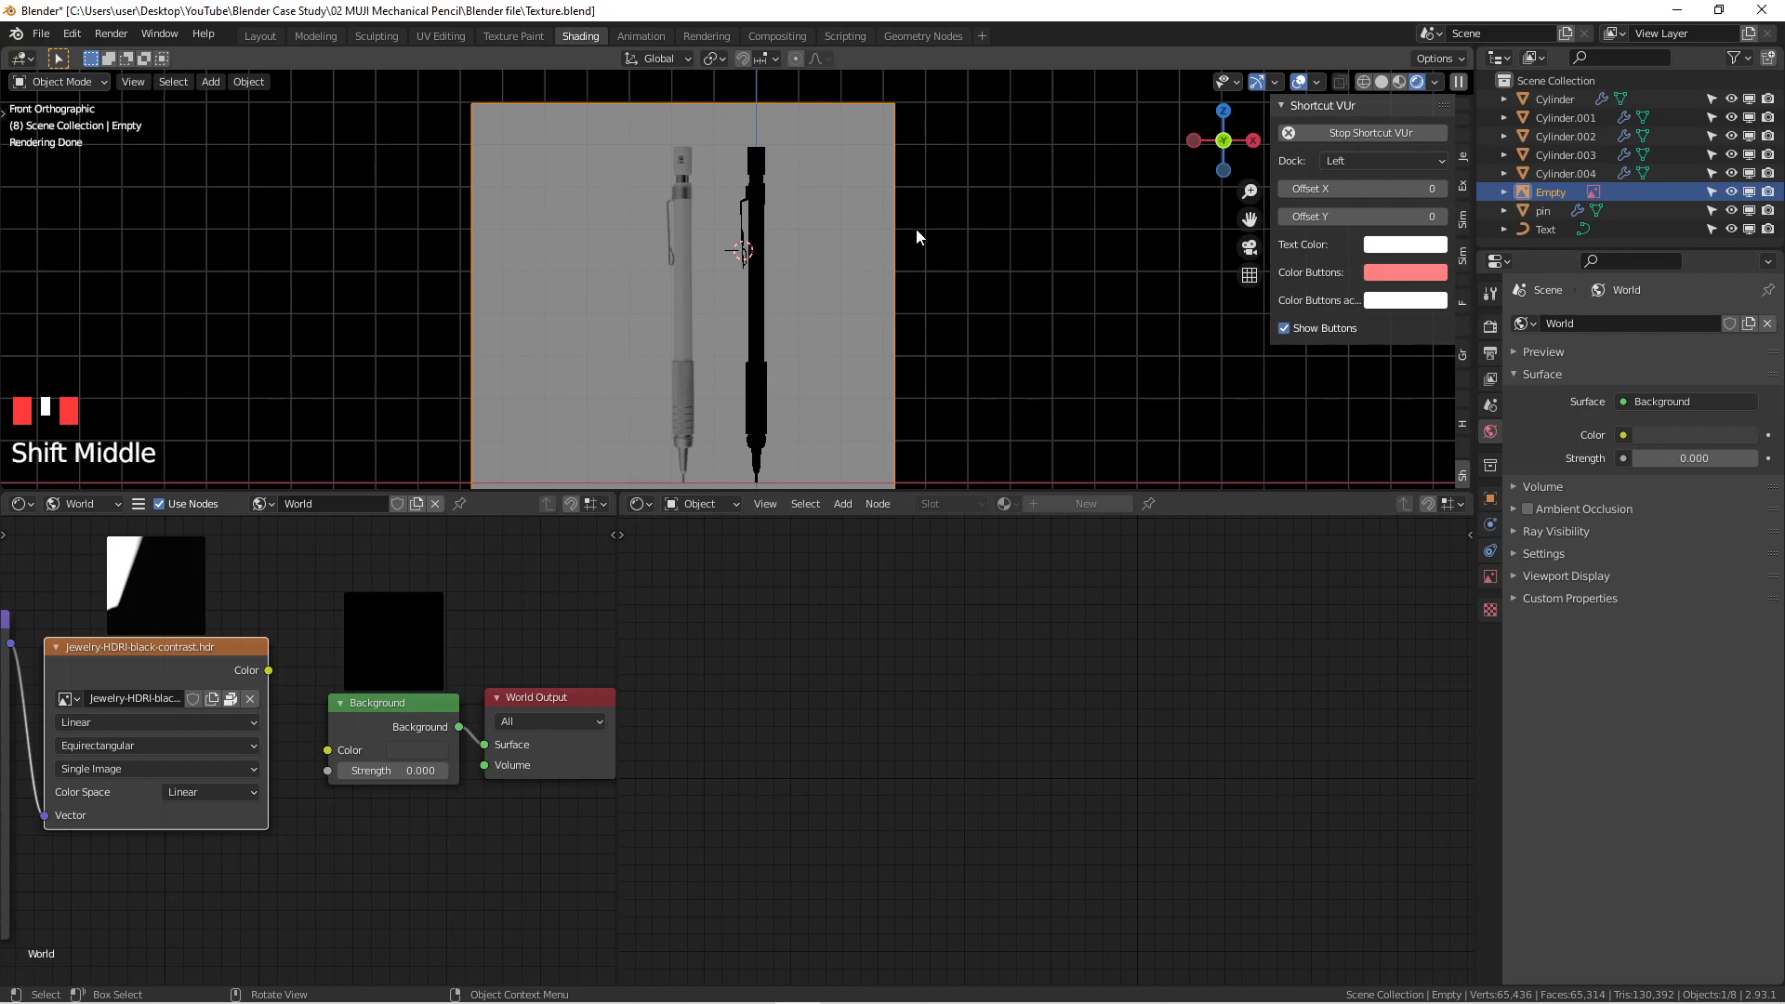
scroll(769, 248, up, 1)
scroll(1121, 186, down, 1)
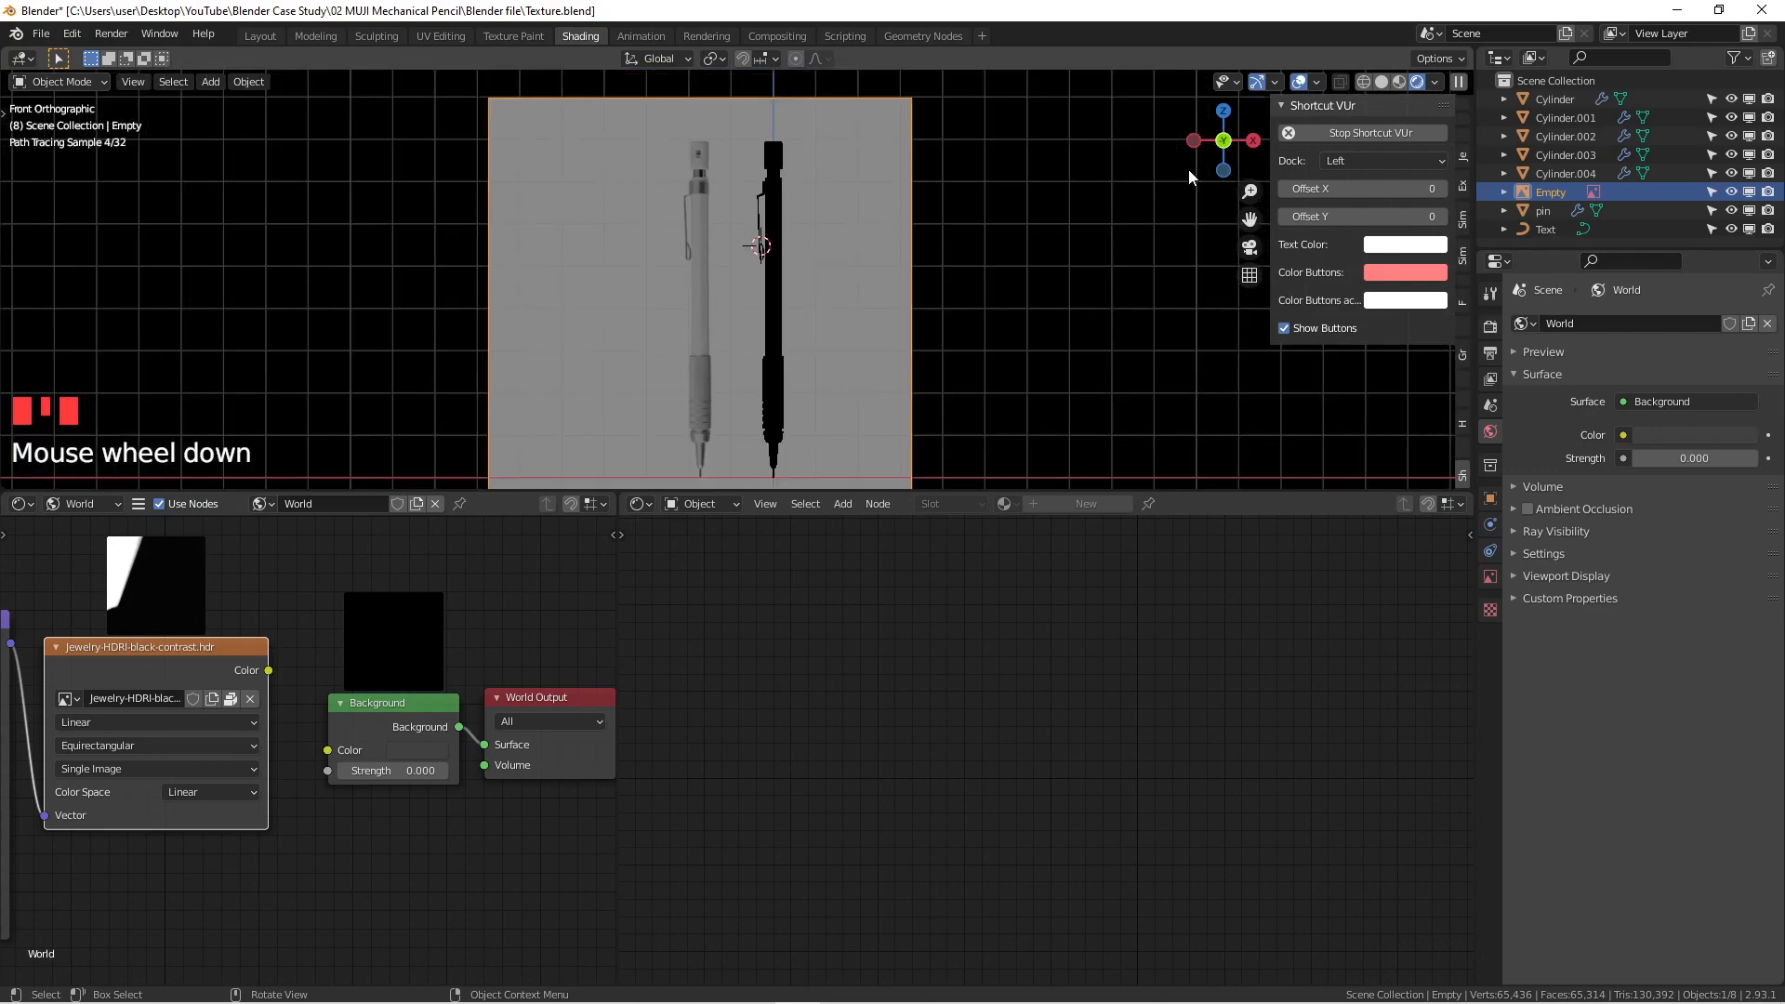
click(1731, 192)
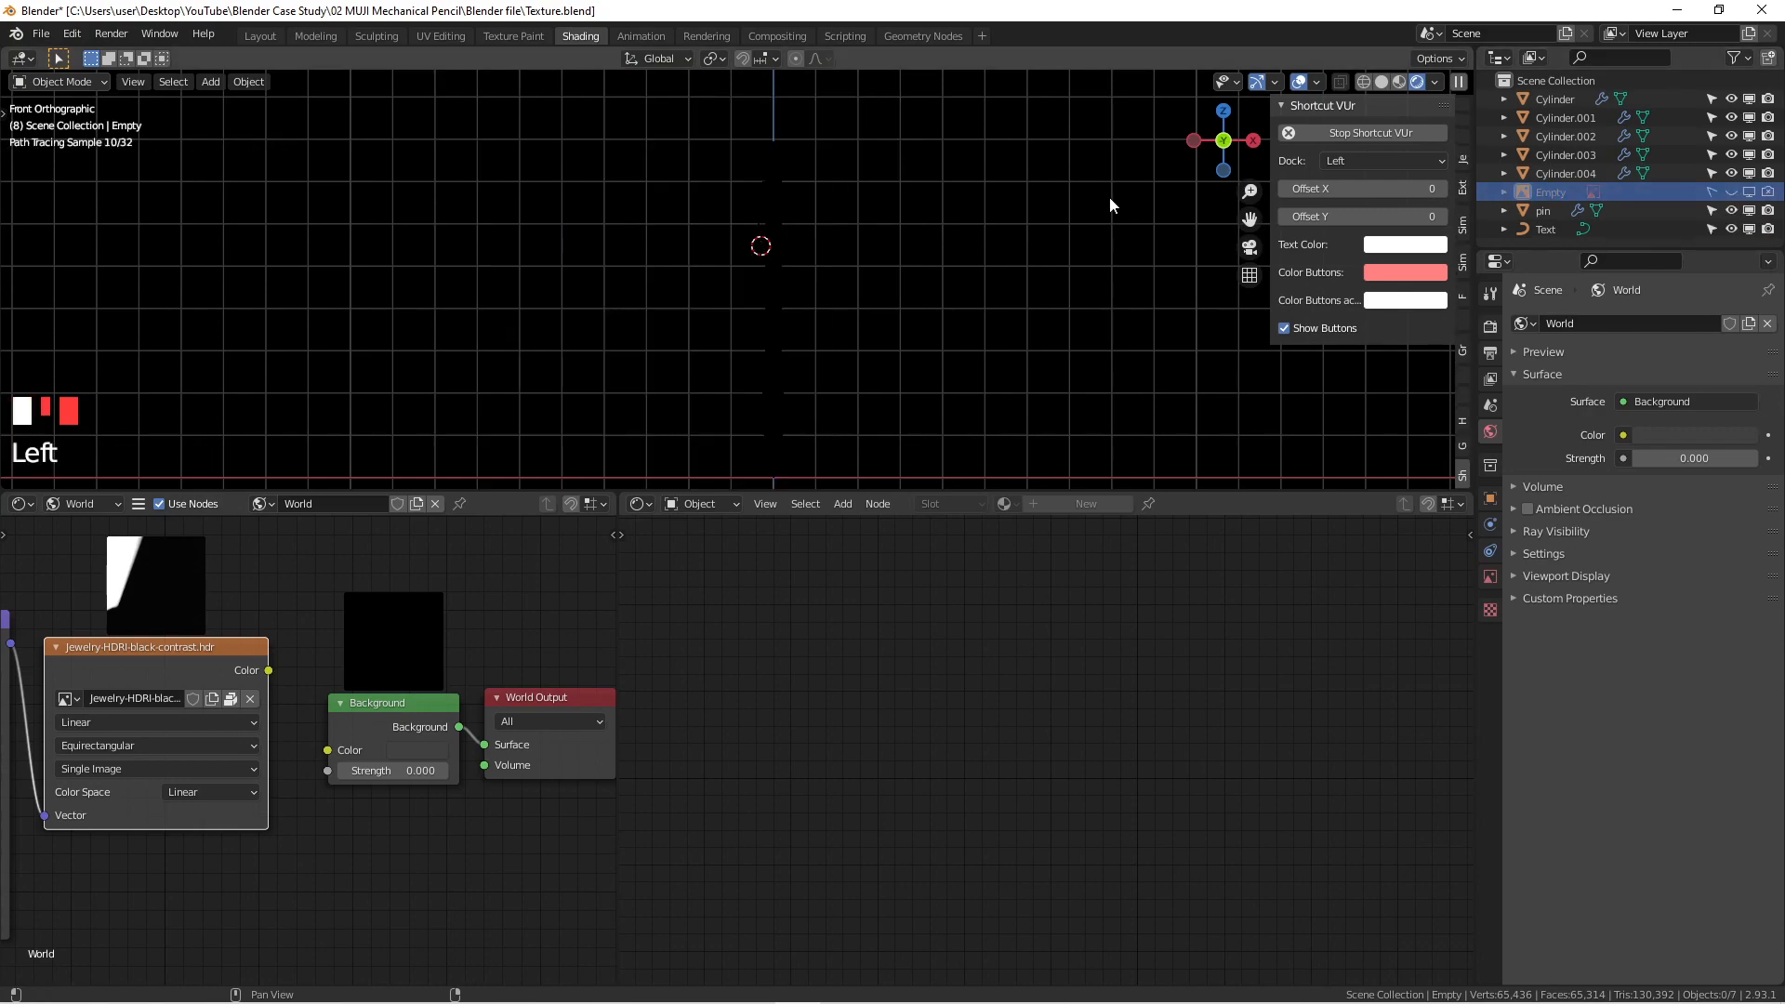
Step: In front view, place the 3D cursor to the left of the pencil at about mid-height
scroll(799, 212, up, 1)
scroll(834, 260, down, 4)
middle_drag(833, 255, 850, 315)
key(KP_1)
scroll(827, 274, up, 2)
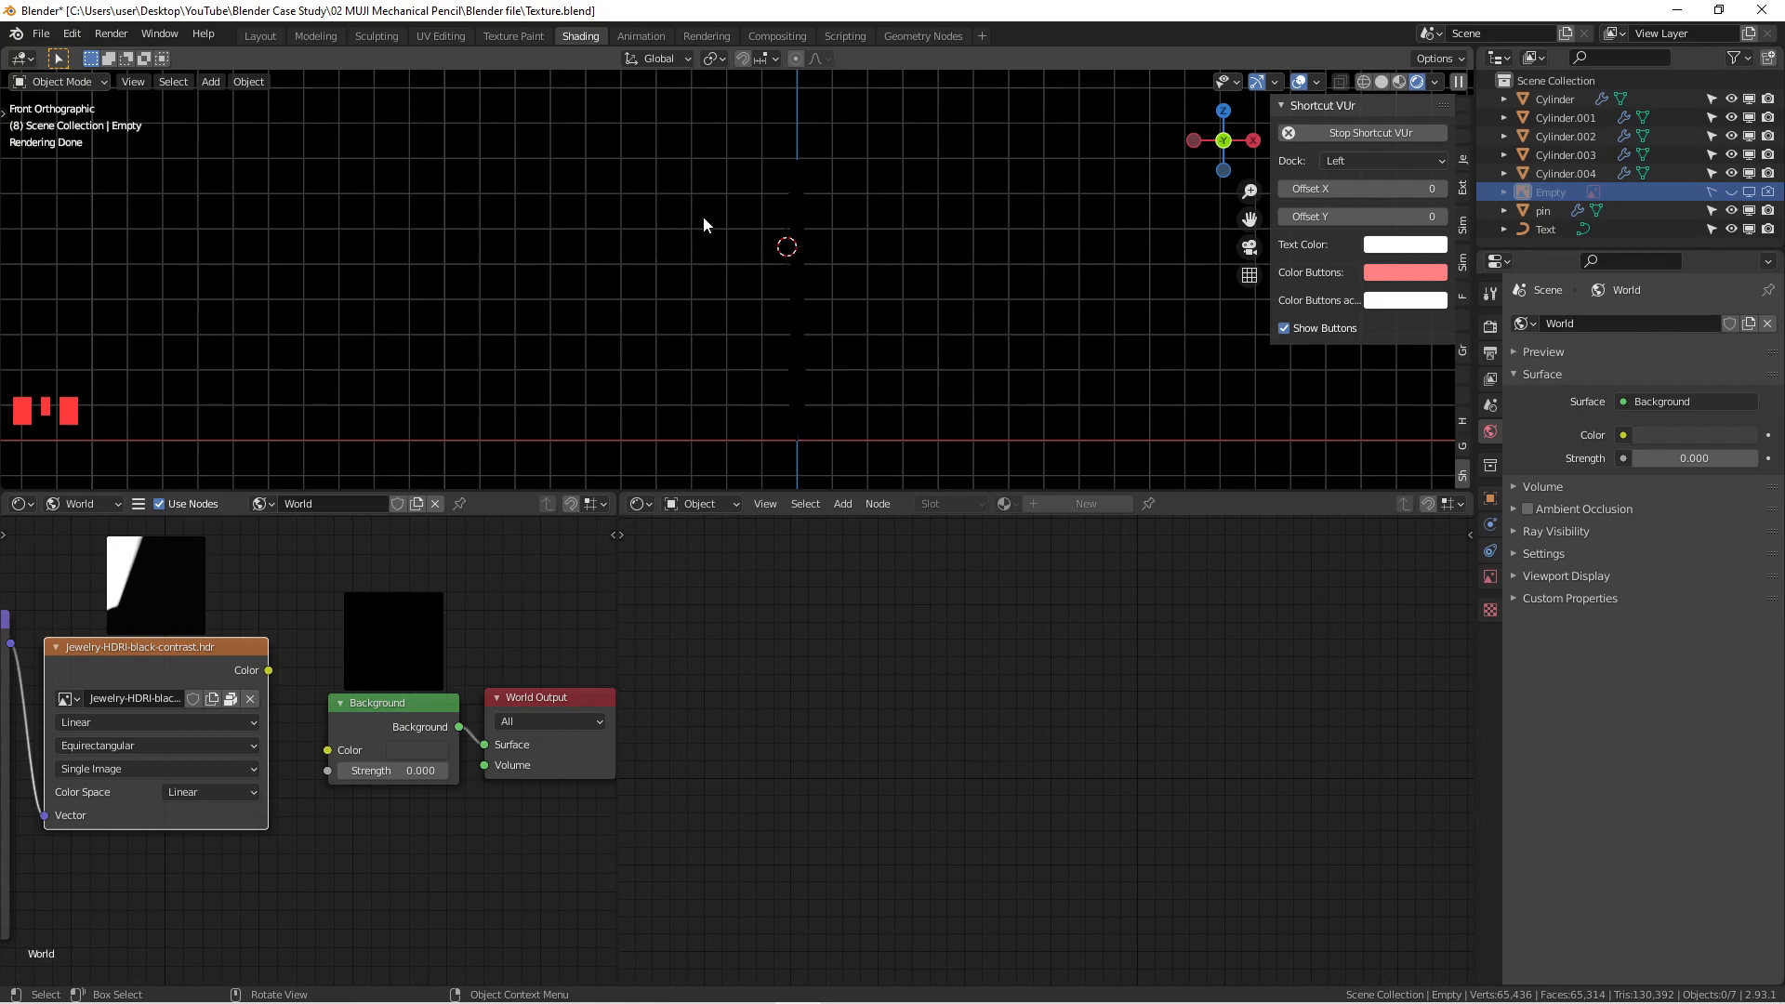
shift+right_click(595, 249)
shift+right_click(990, 257)
shift+right_click(600, 179)
shift+right_click(595, 308)
shift+right_click(981, 319)
shift+right_click(641, 275)
shift+right_click(623, 278)
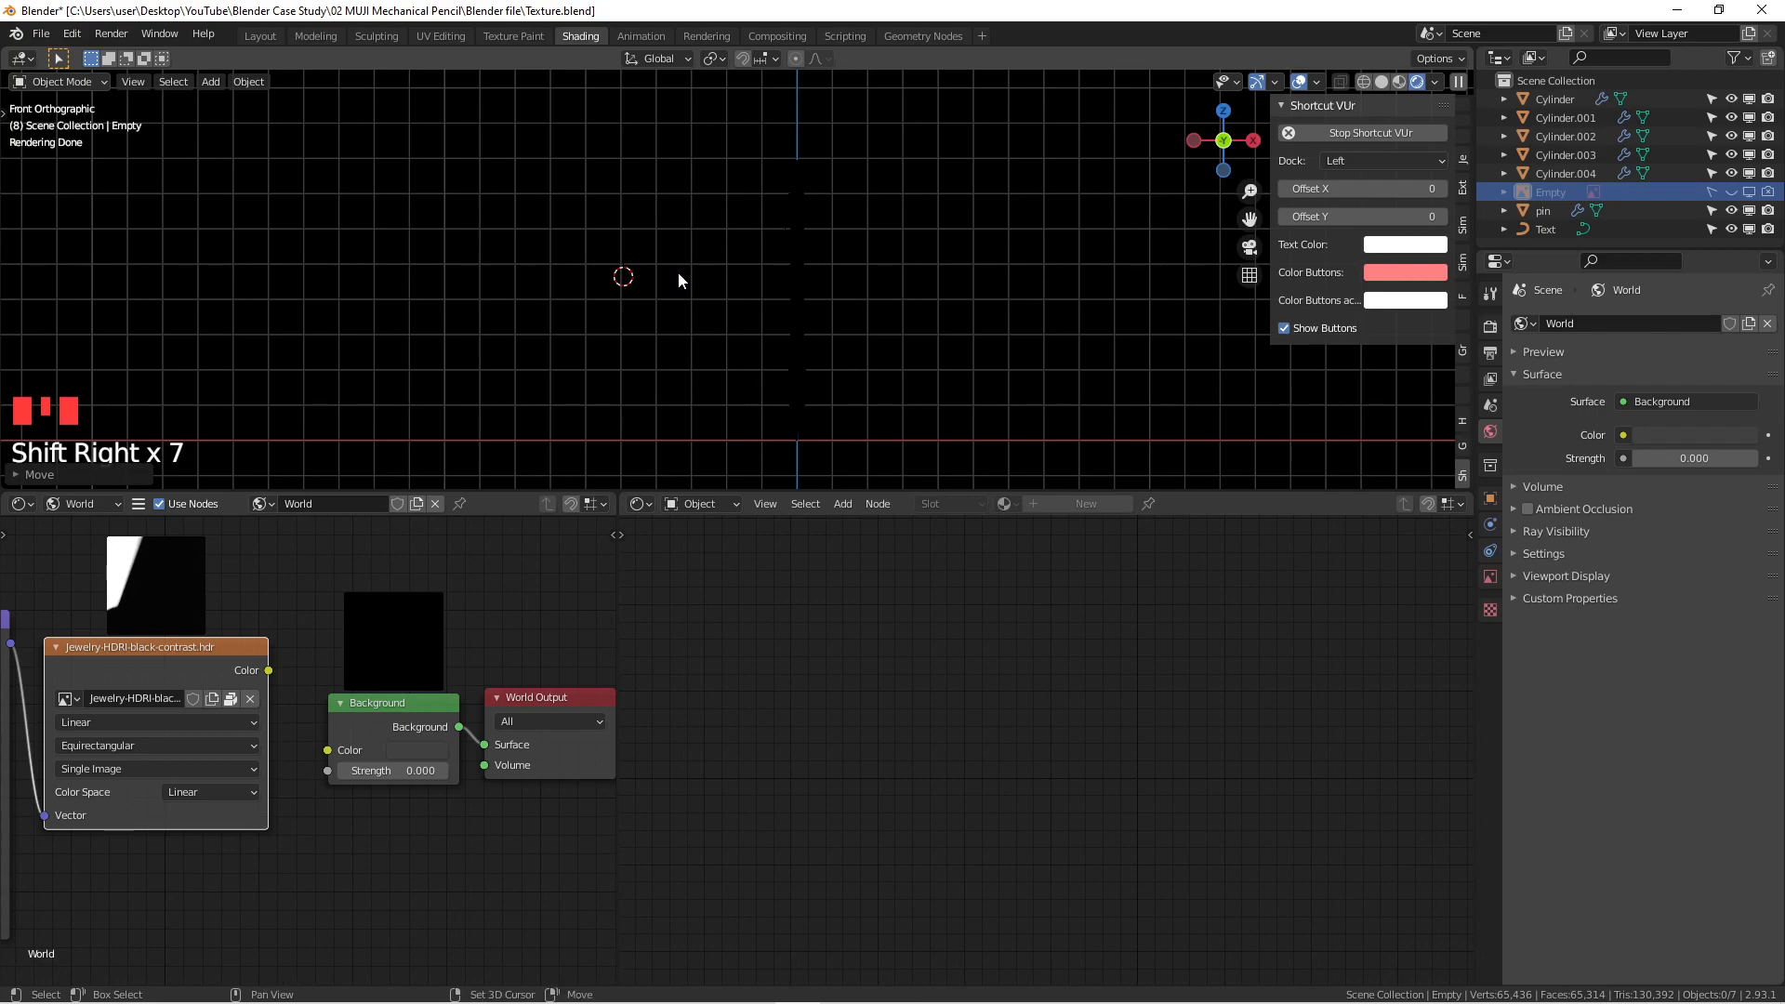
Step: Add an area light at the 3D cursor and rotate it -90° in front view so it faces the pencil
key(shift+a)
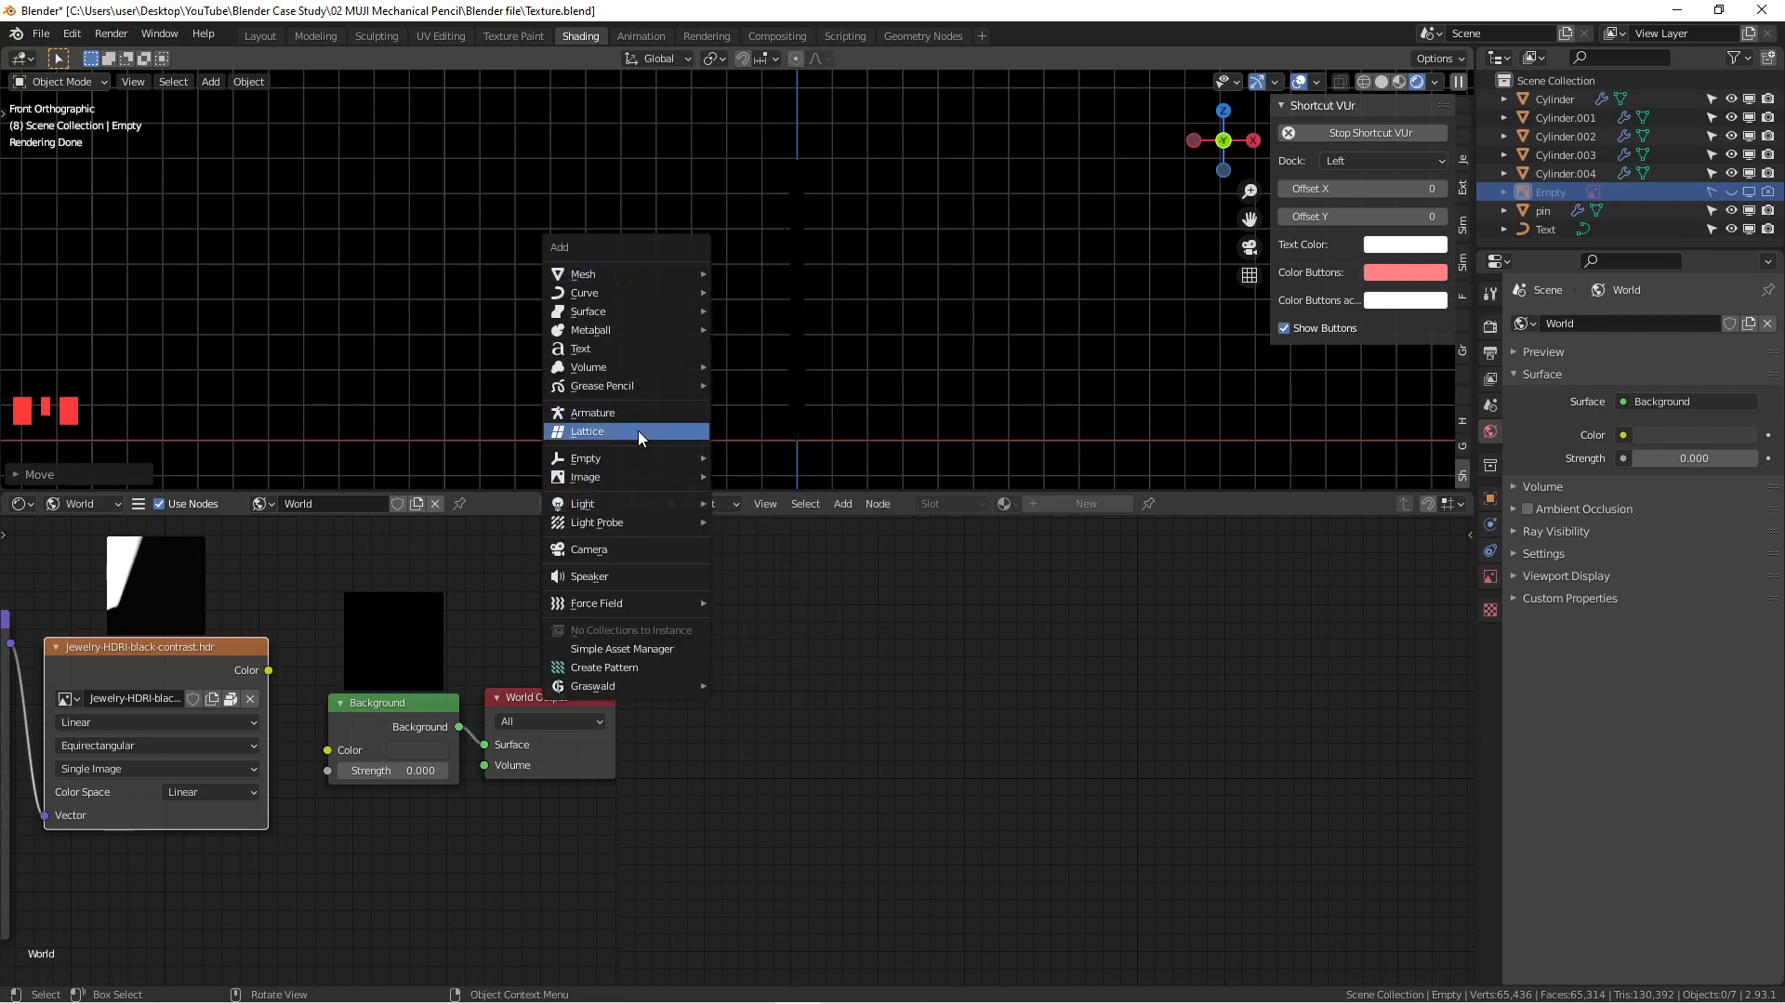
mouse_move(632, 506)
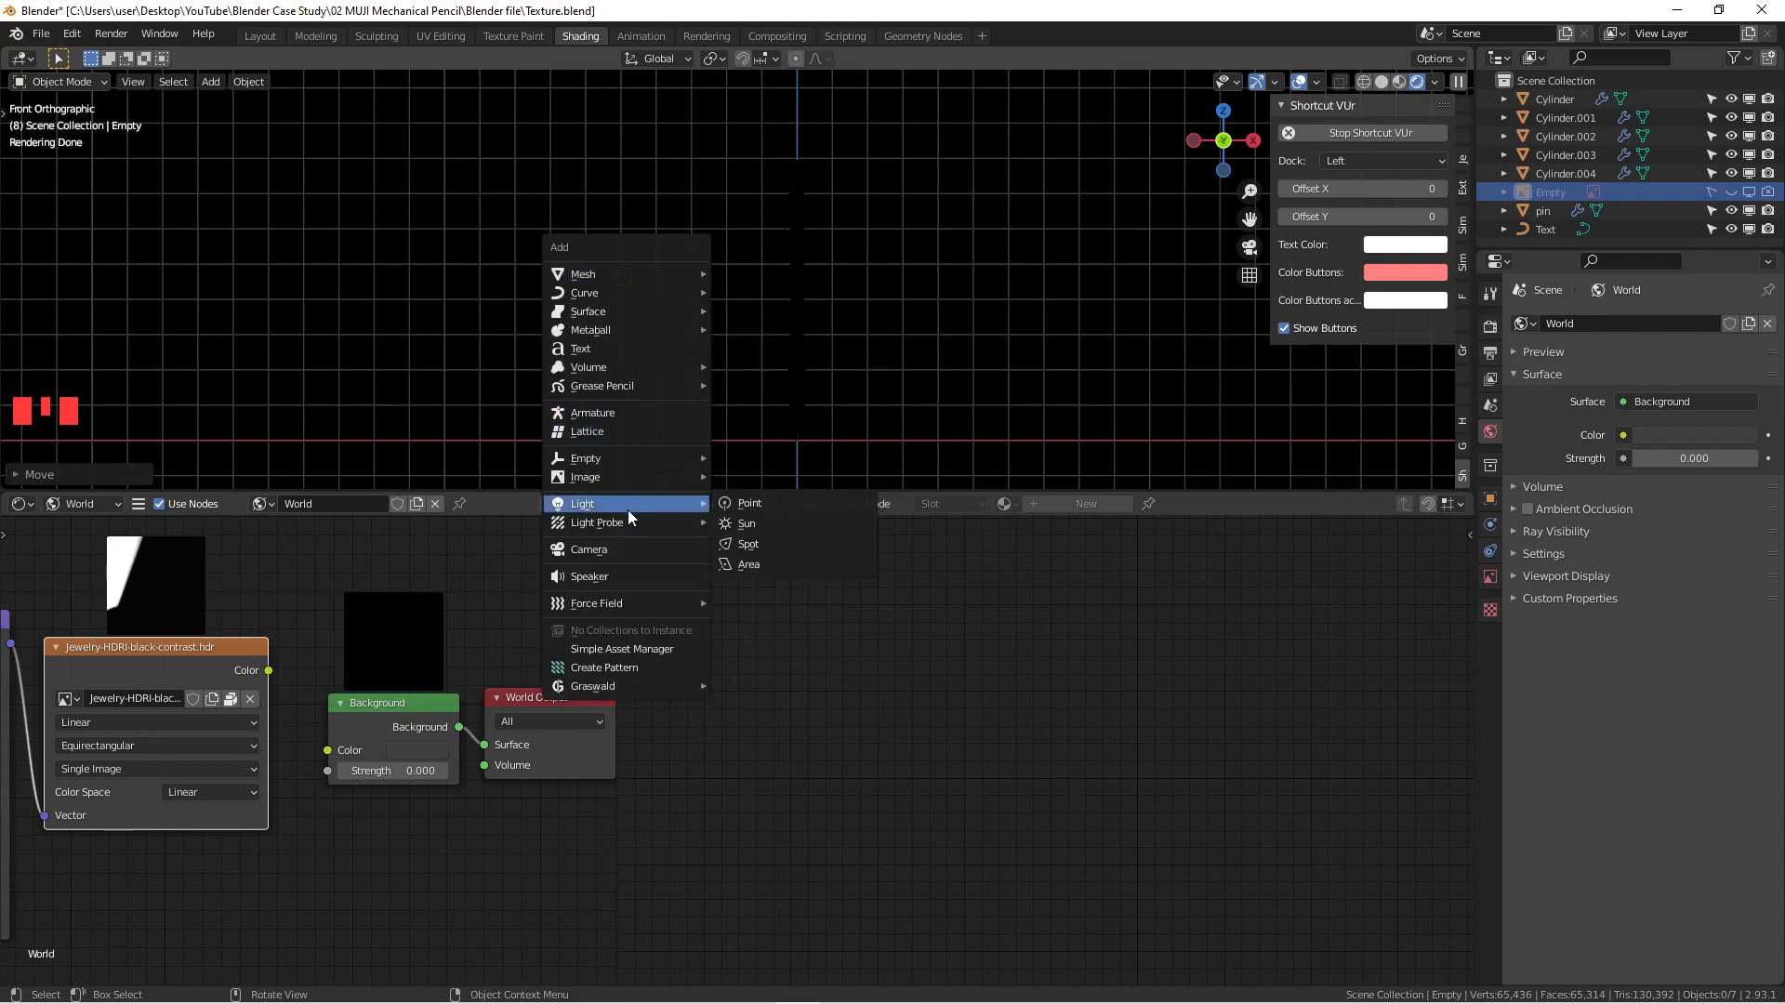
click(738, 565)
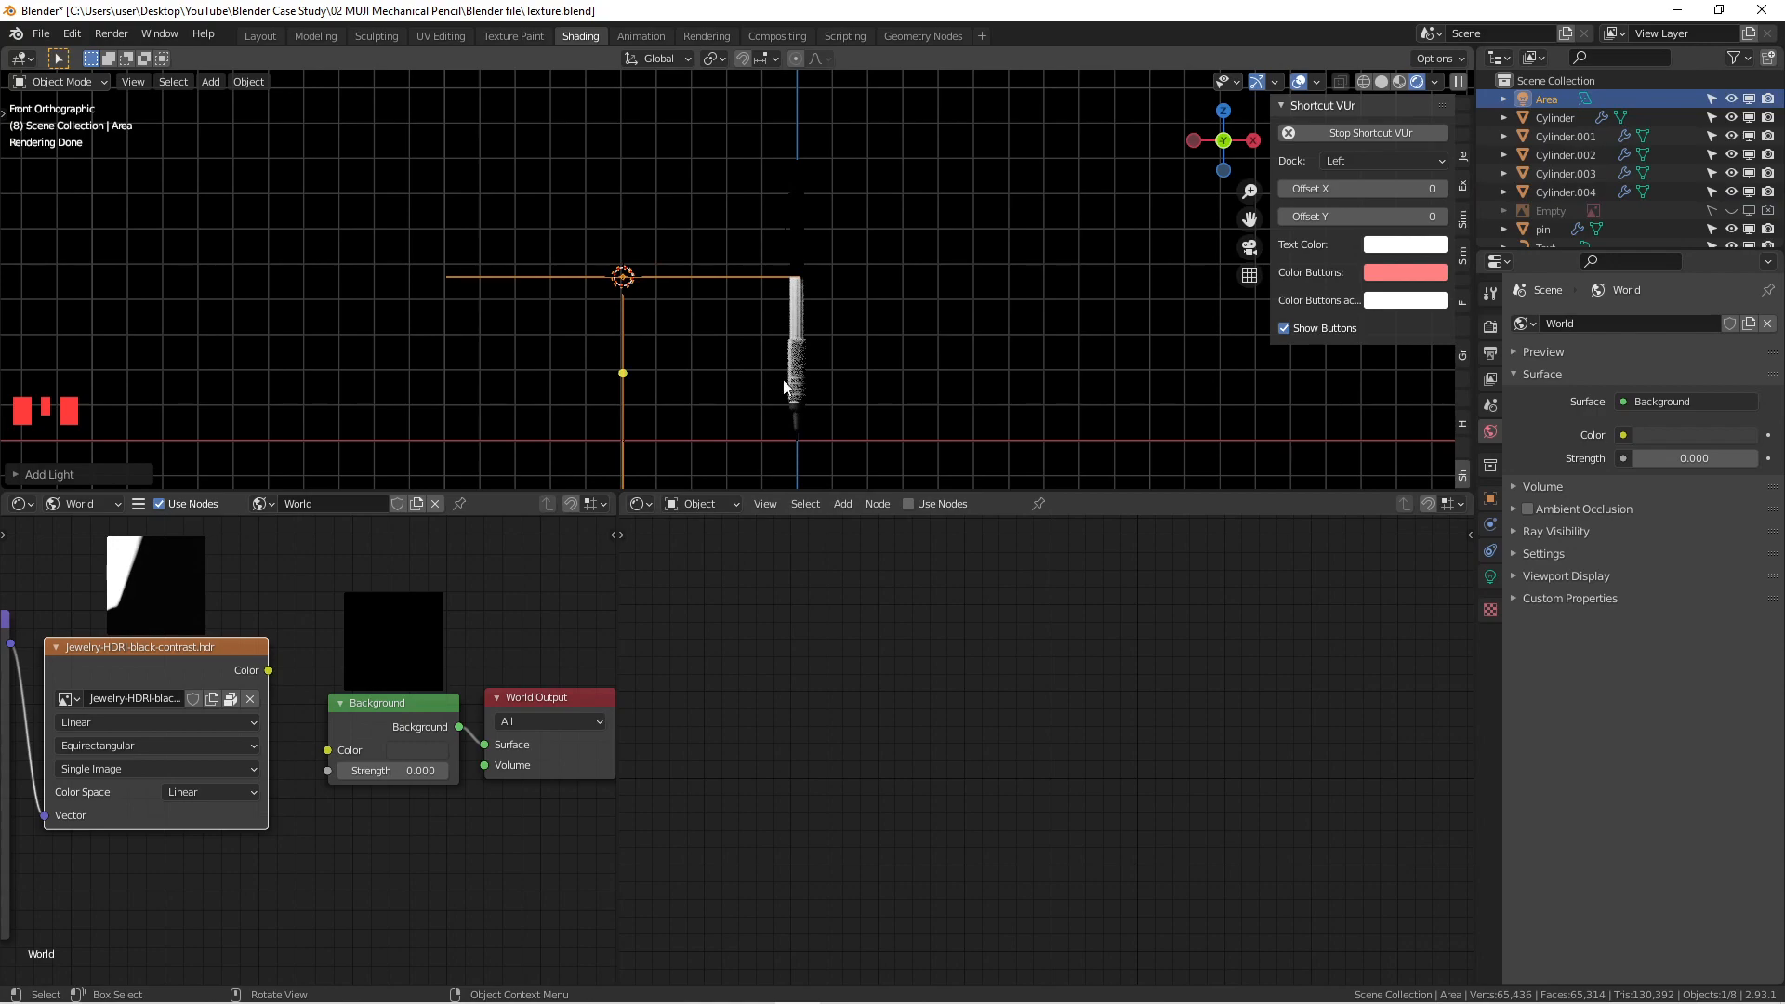
key(r)
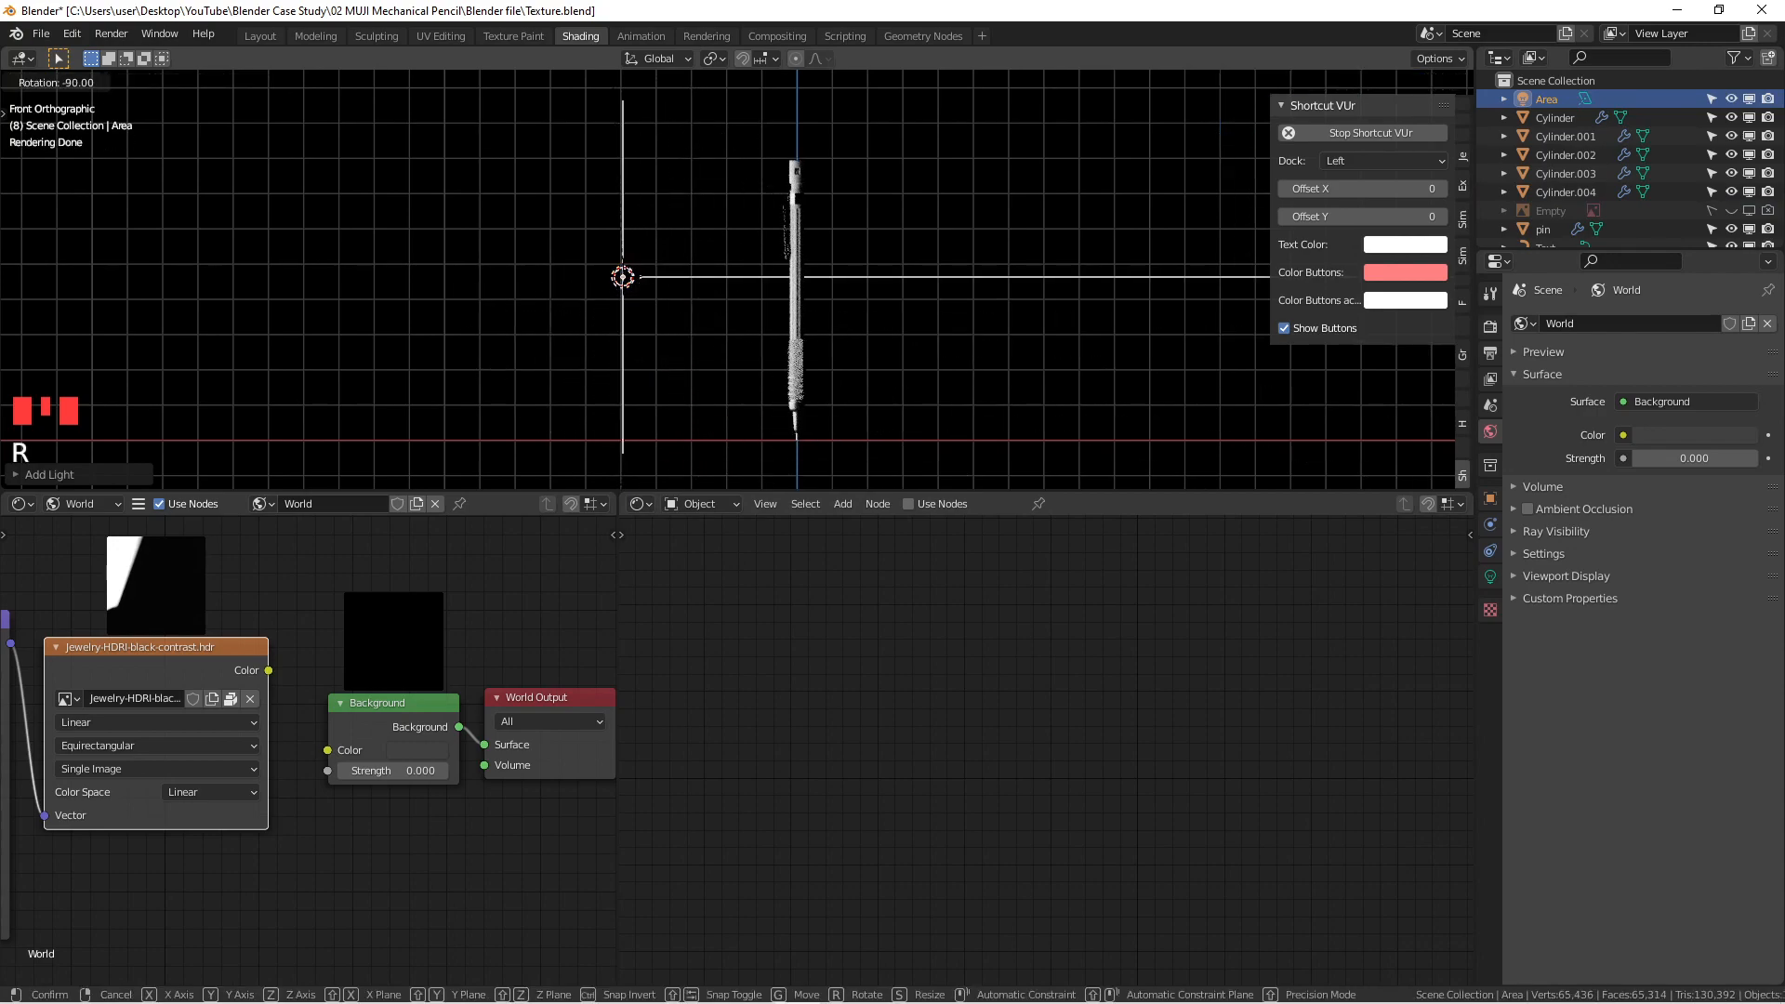
key(Return)
Step: In top view, duplicate the area light about 1.06 m along X to the pencil's other side and rotate the copy 180°
scroll(810, 261, up, 4)
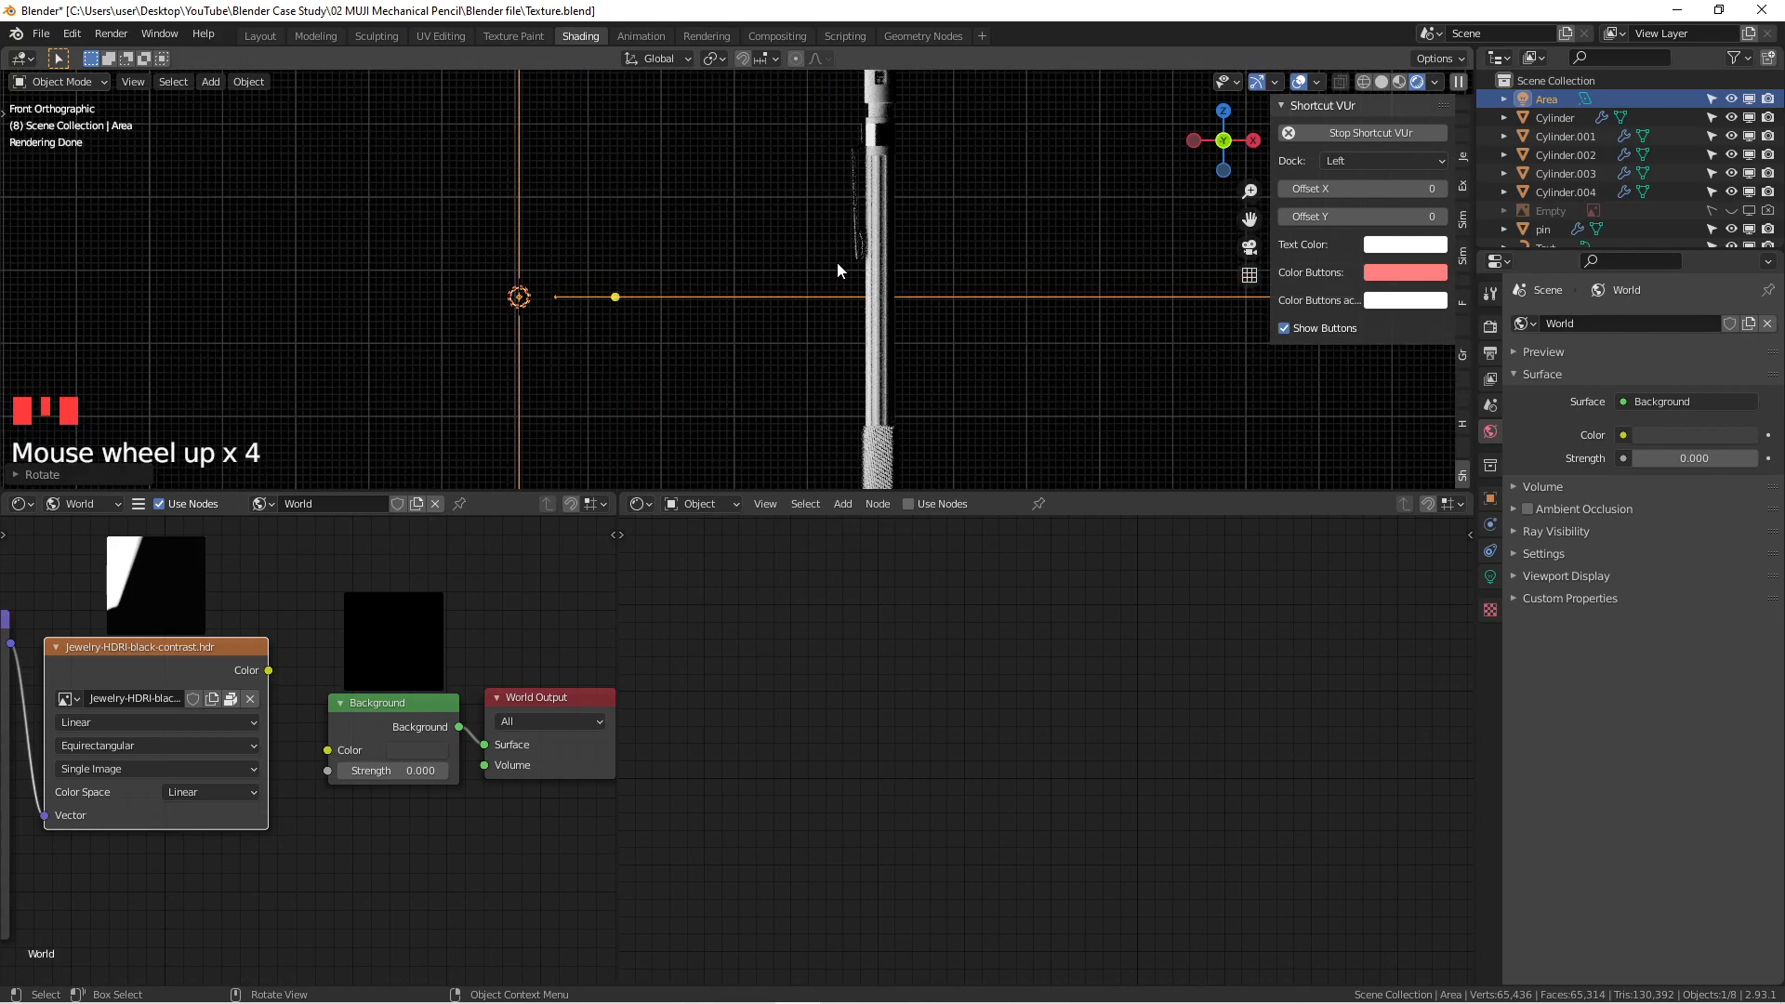
scroll(837, 264, down, 5)
middle_drag(833, 269, 633, 307)
key(KP_7)
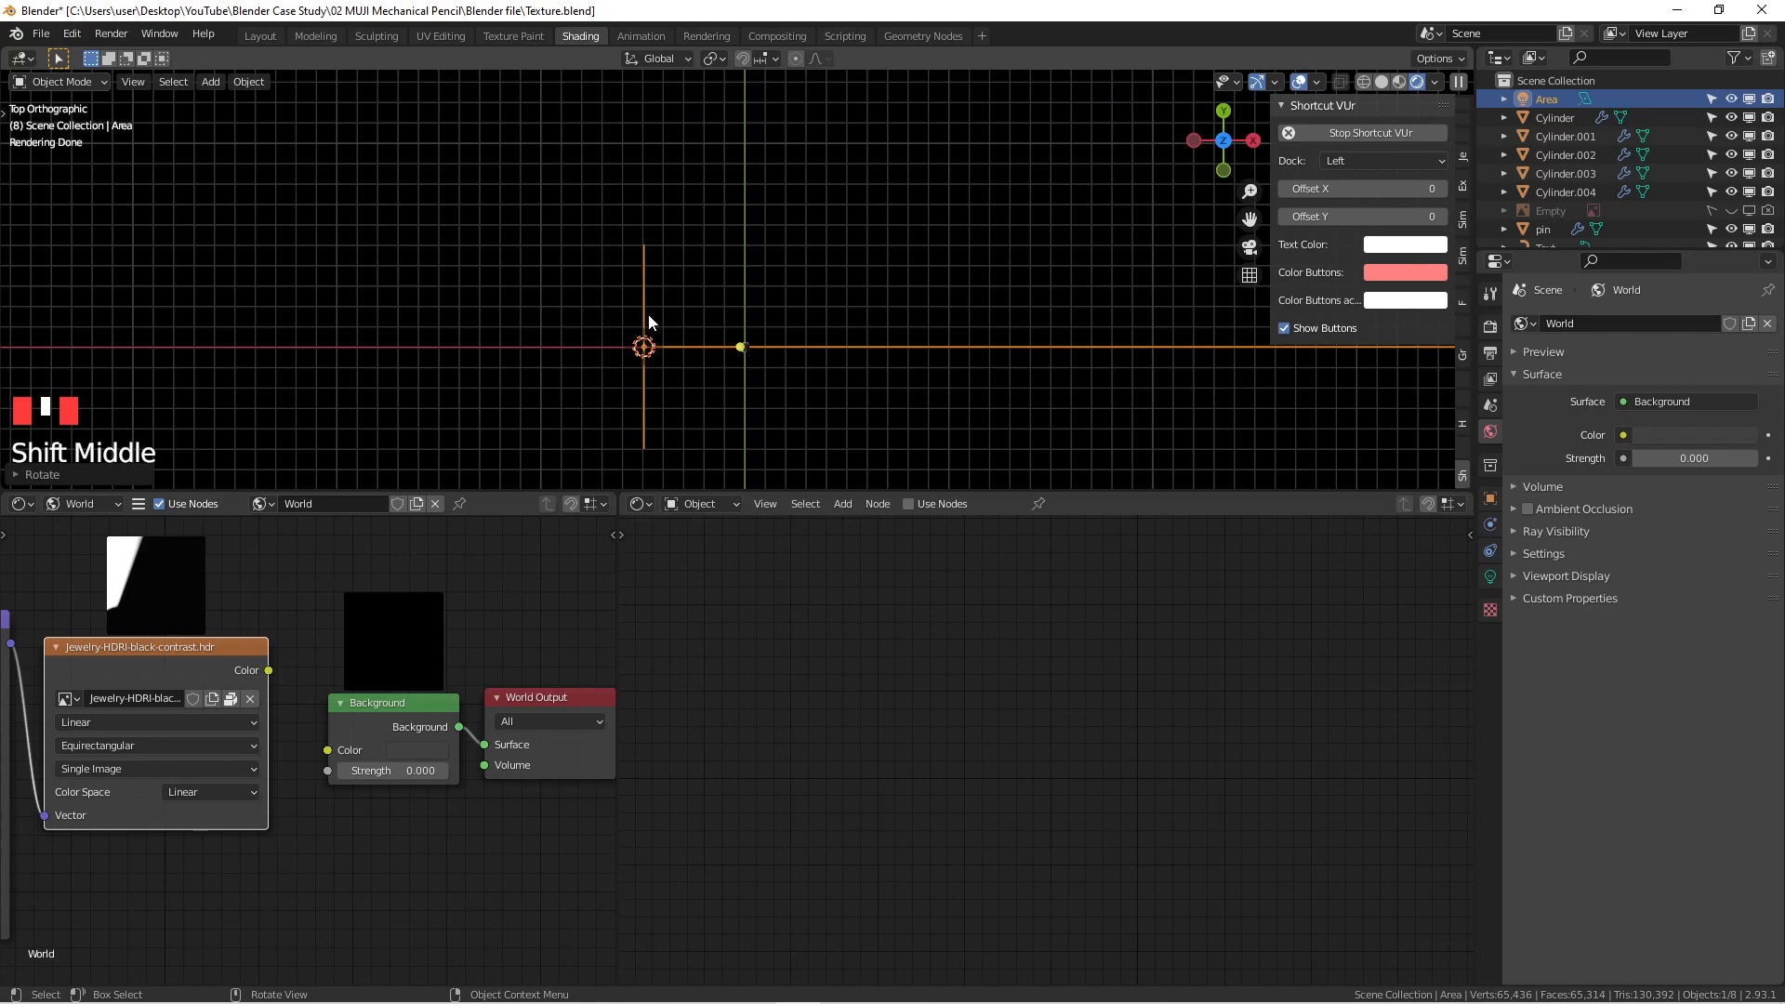
key(shift+d)
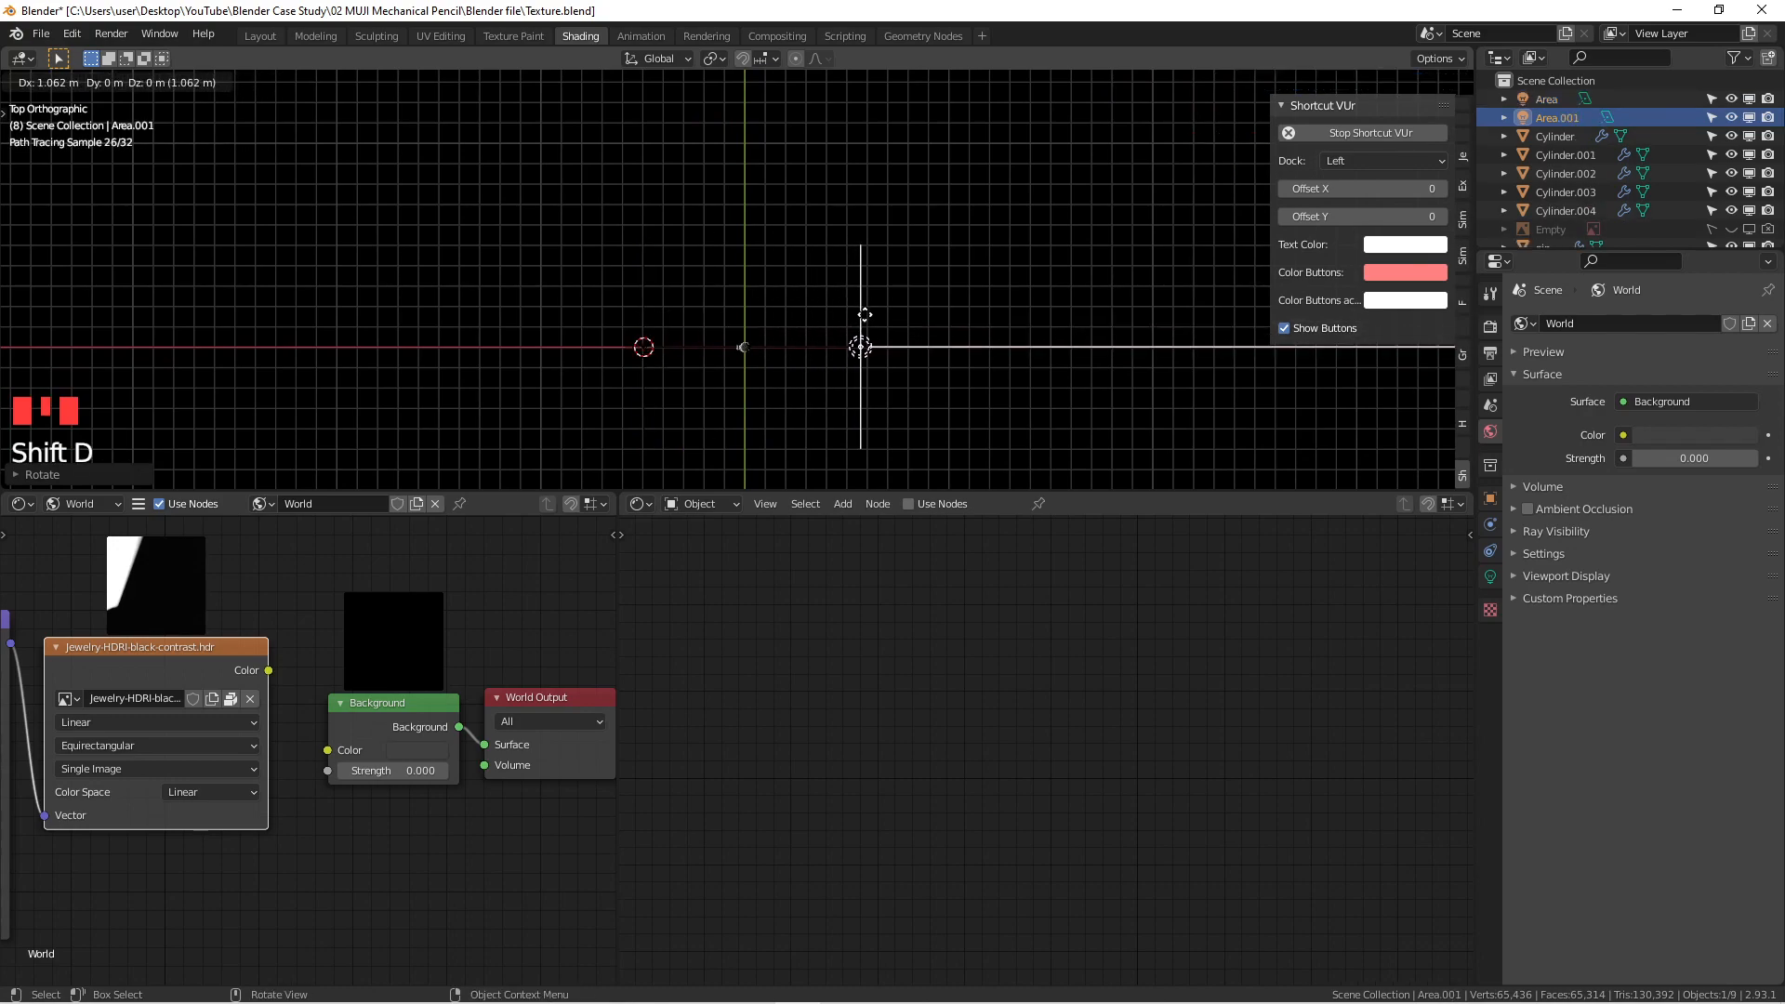
click(863, 296)
key(r)
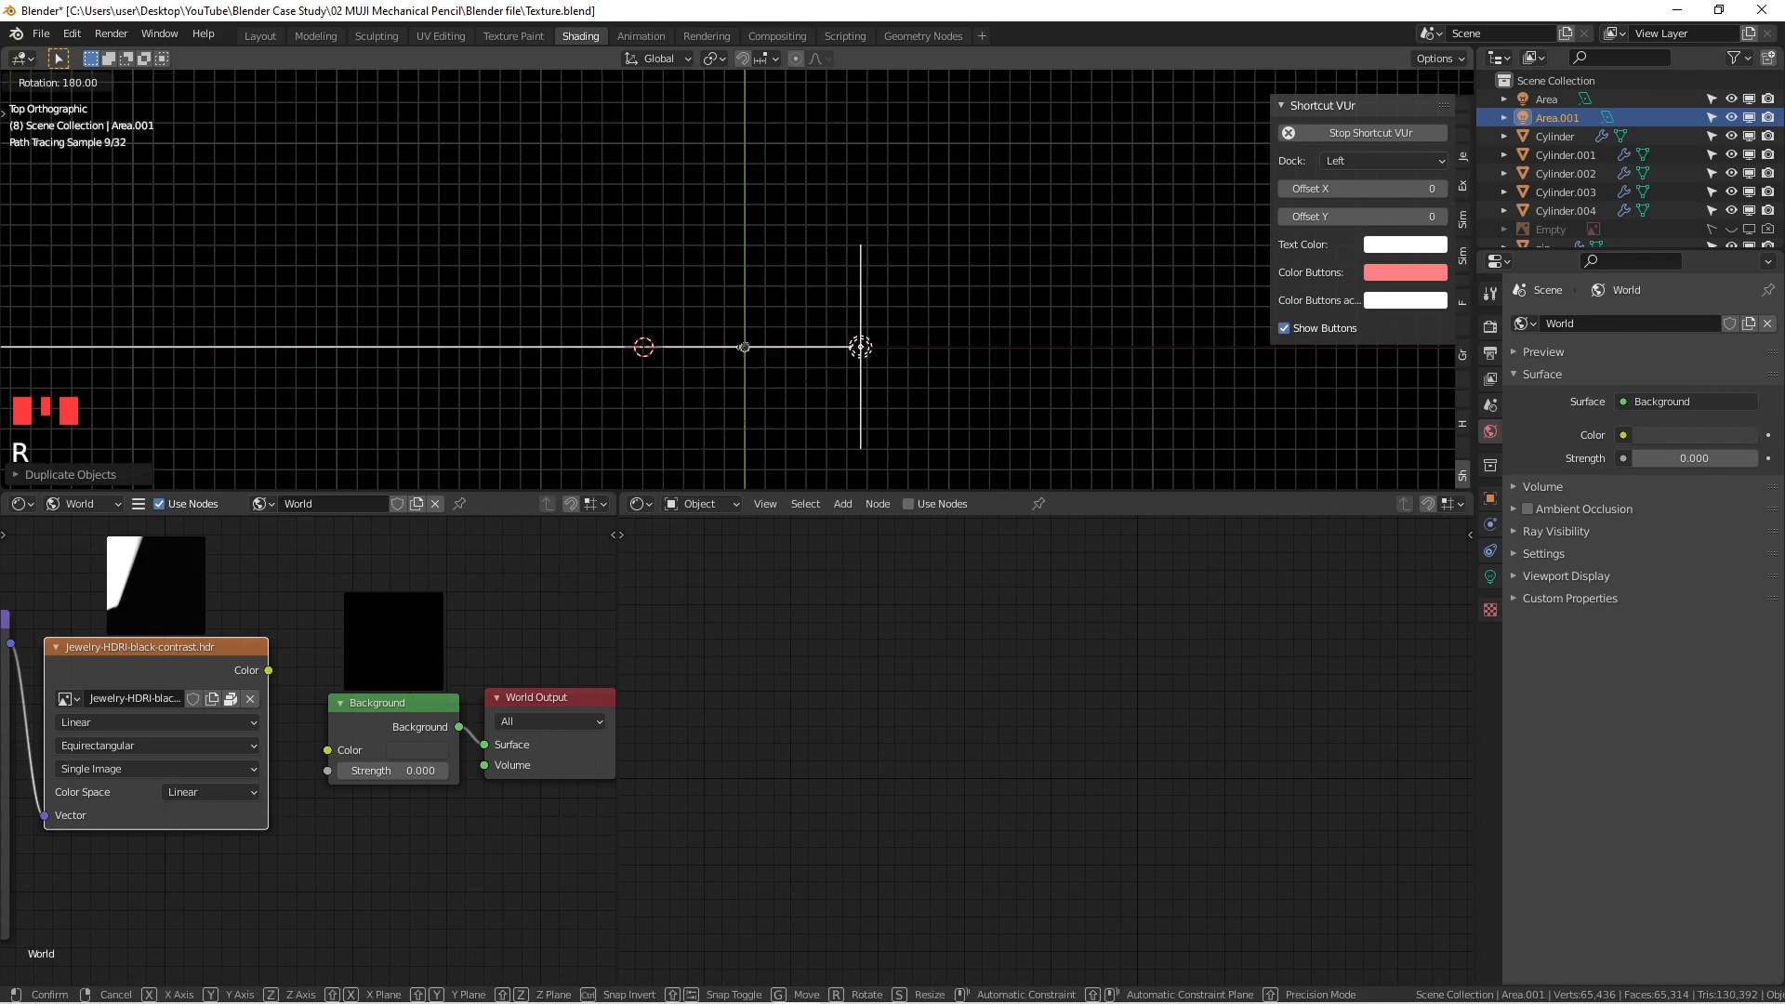
click(656, 113)
Step: Examine how the two area lights illuminate the pencil's cap and metal collar from the front
middle_drag(657, 113, 776, 278)
scroll(770, 276, up, 5)
scroll(691, 202, up, 3)
scroll(696, 173, up, 1)
shift+middle_drag(695, 173, 801, 331)
scroll(741, 216, up, 3)
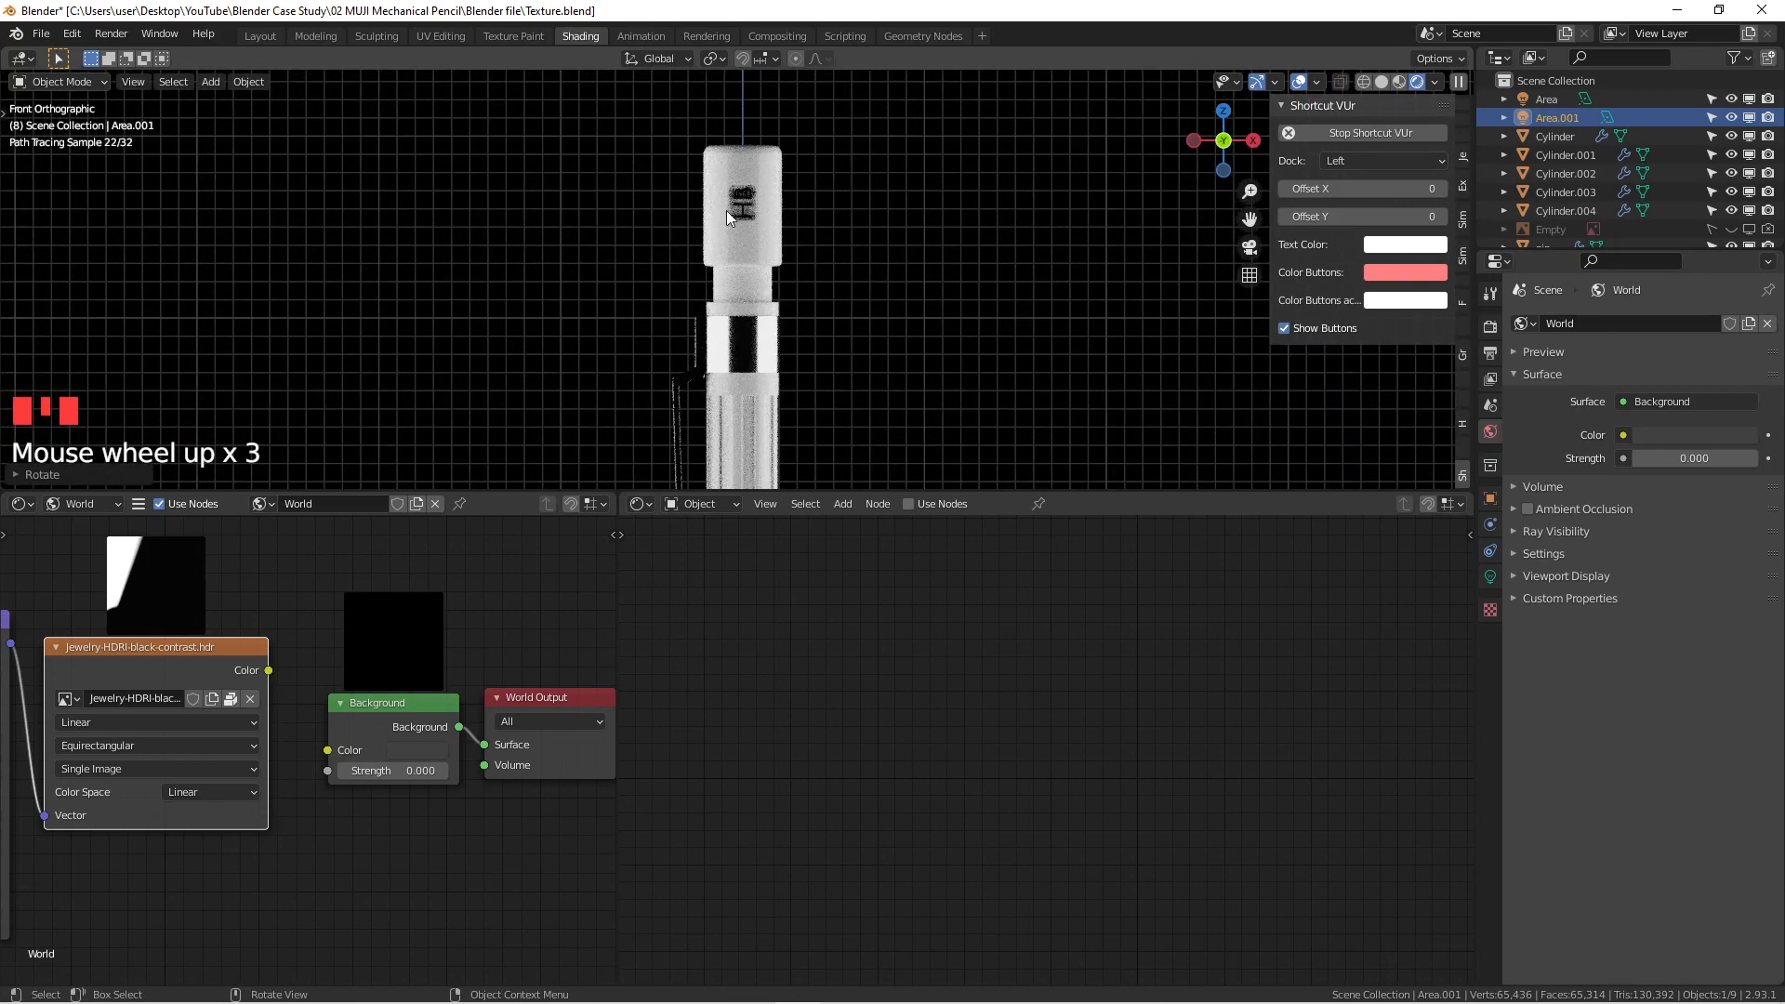
Step: Examine the area lighting along the pencil from the cap down the barrel to the knurled grip and tip
scroll(920, 320, down, 3)
shift+middle_drag(920, 320, 782, 264)
scroll(917, 298, down, 2)
shift+middle_drag(916, 303, 793, 239)
scroll(714, 420, up, 1)
shift+middle_drag(714, 420, 796, 319)
scroll(791, 358, up, 4)
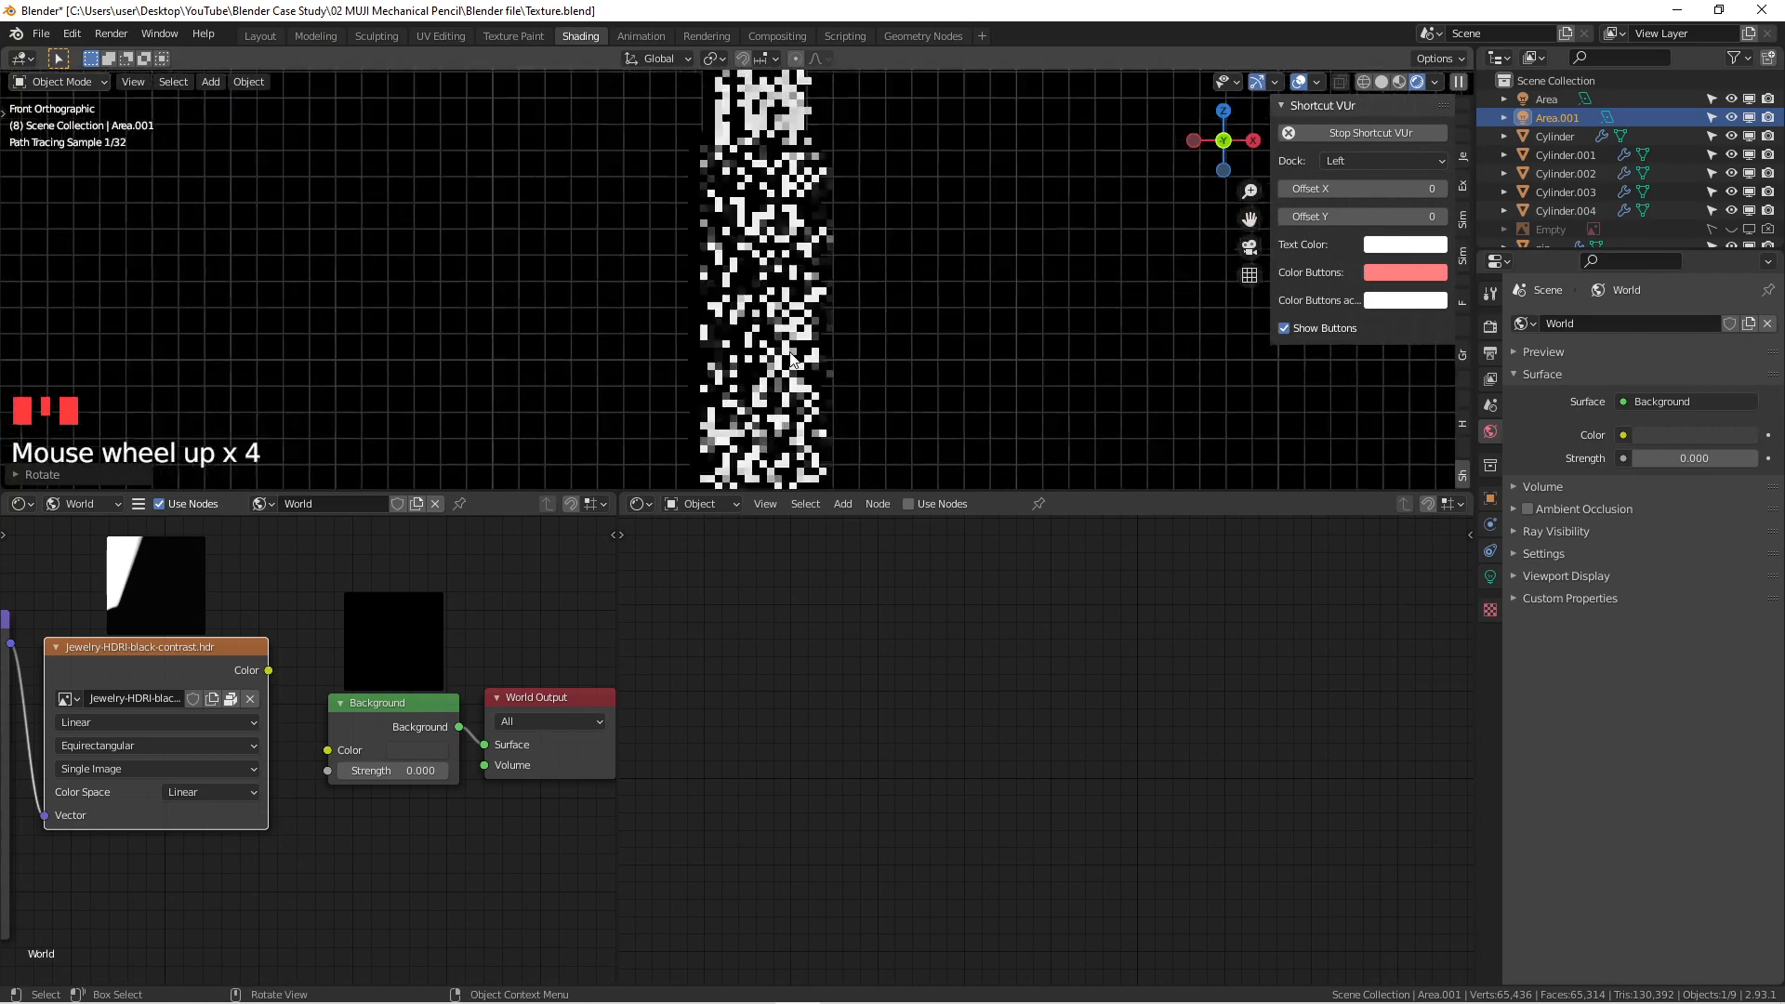
scroll(780, 288, down, 2)
shift+middle_drag(784, 281, 791, 223)
scroll(795, 277, down, 4)
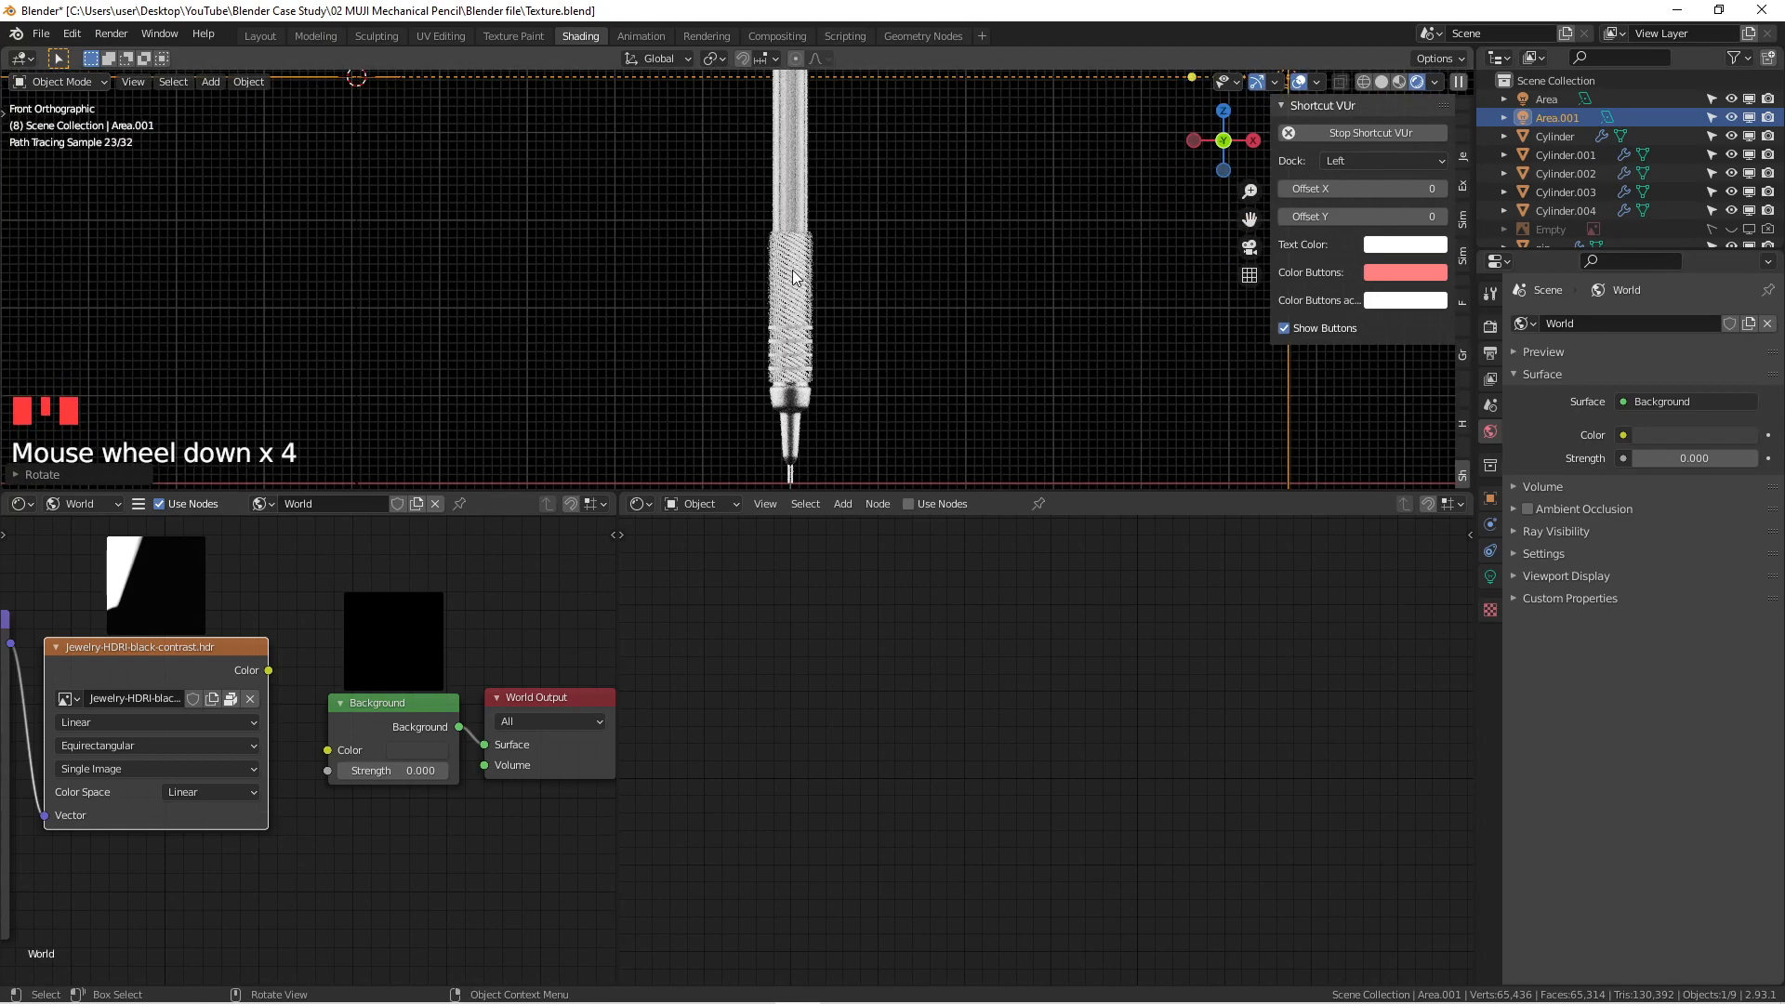
scroll(794, 288, up, 4)
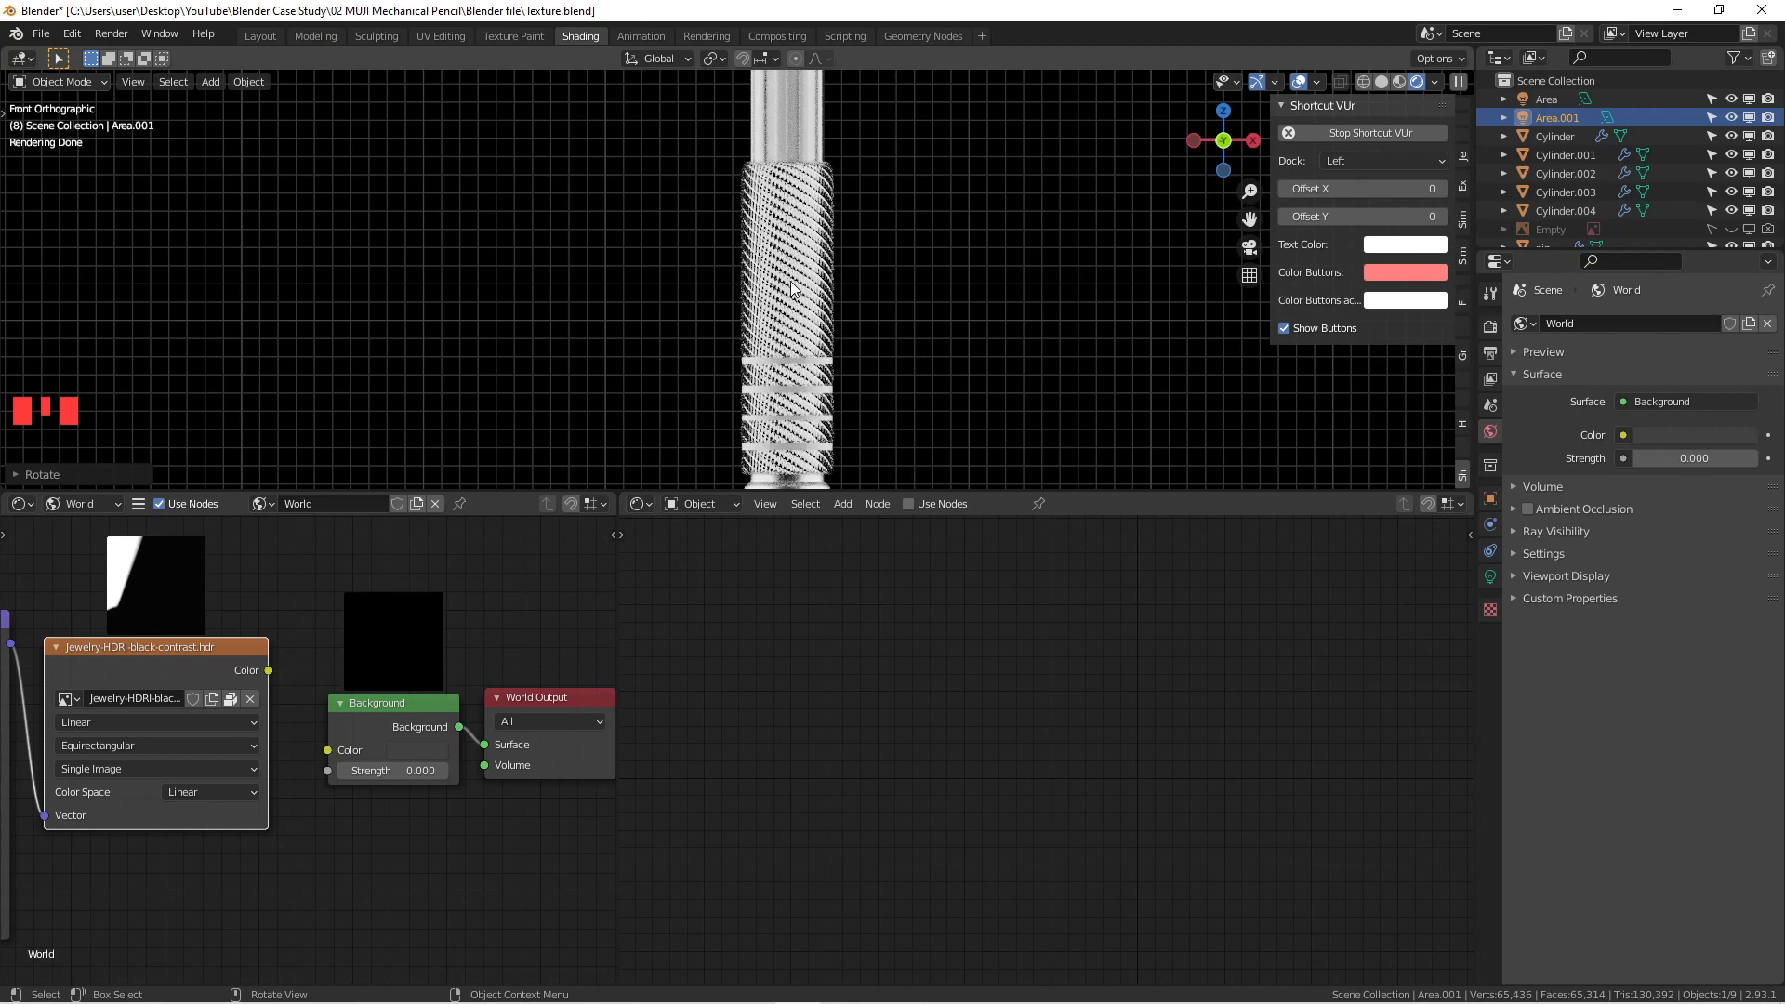
Step: Enlarge the 3D viewport over the node editors and examine the knurl pattern and smooth rings on the grip
drag(889, 492, 929, 704)
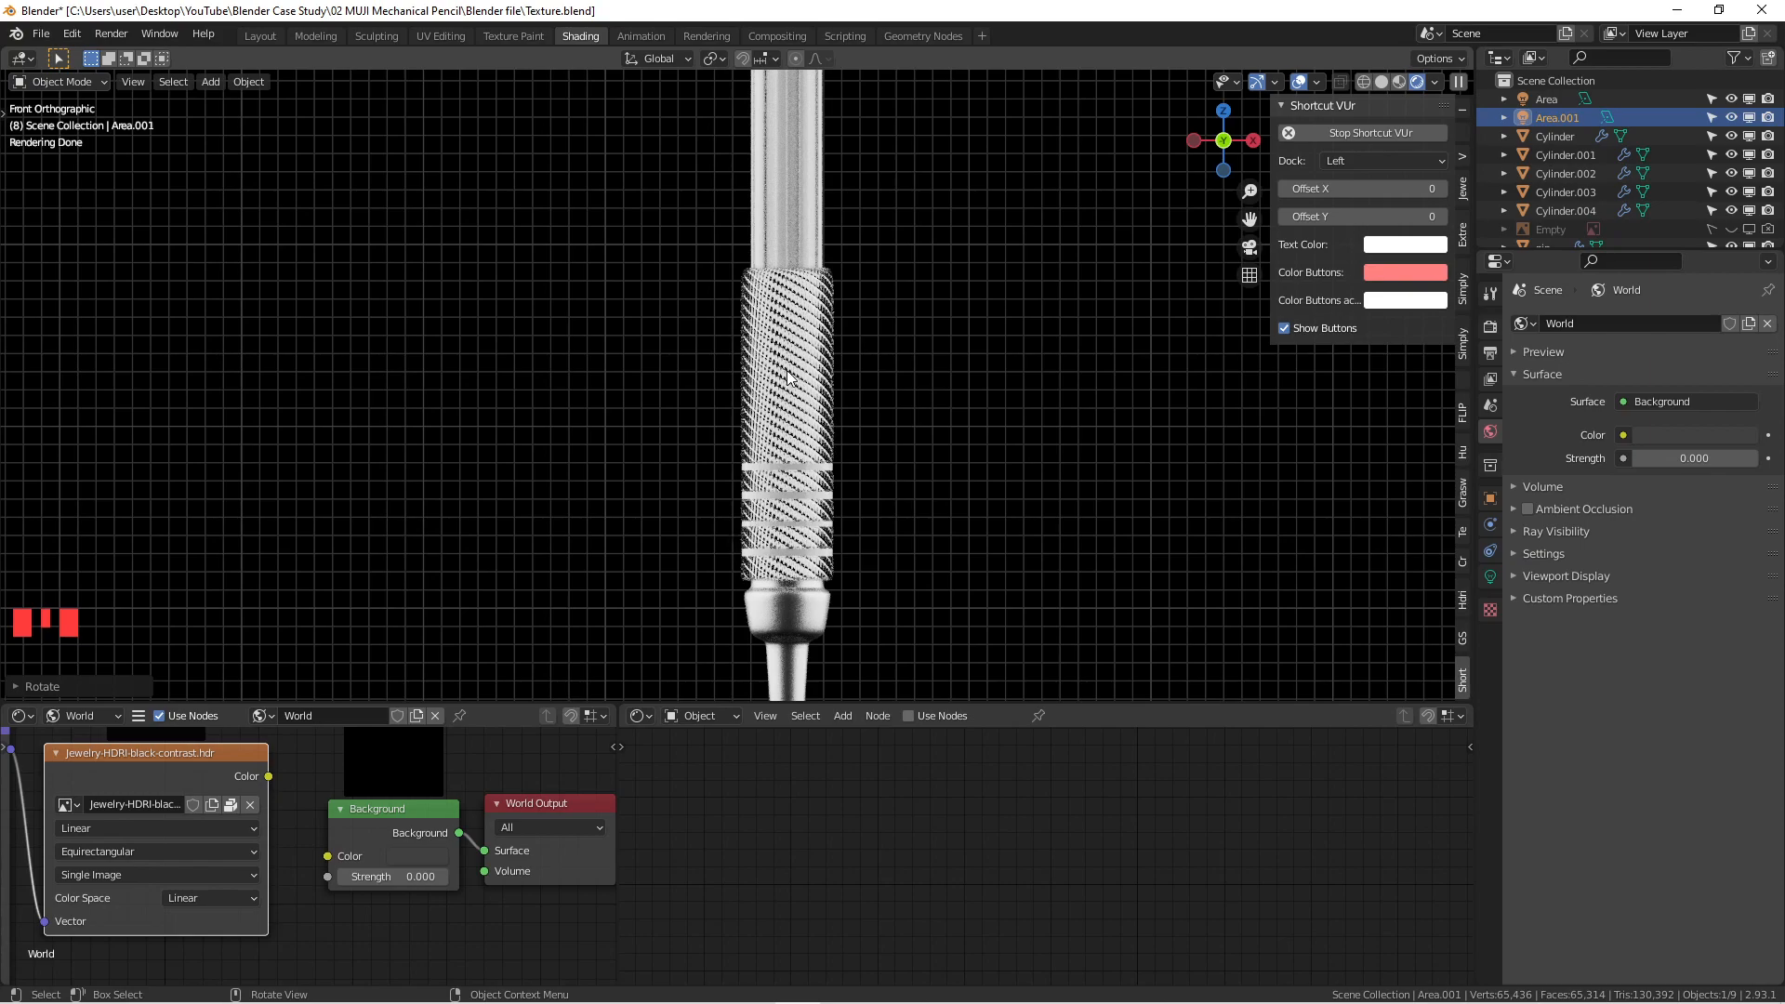
scroll(801, 536, up, 3)
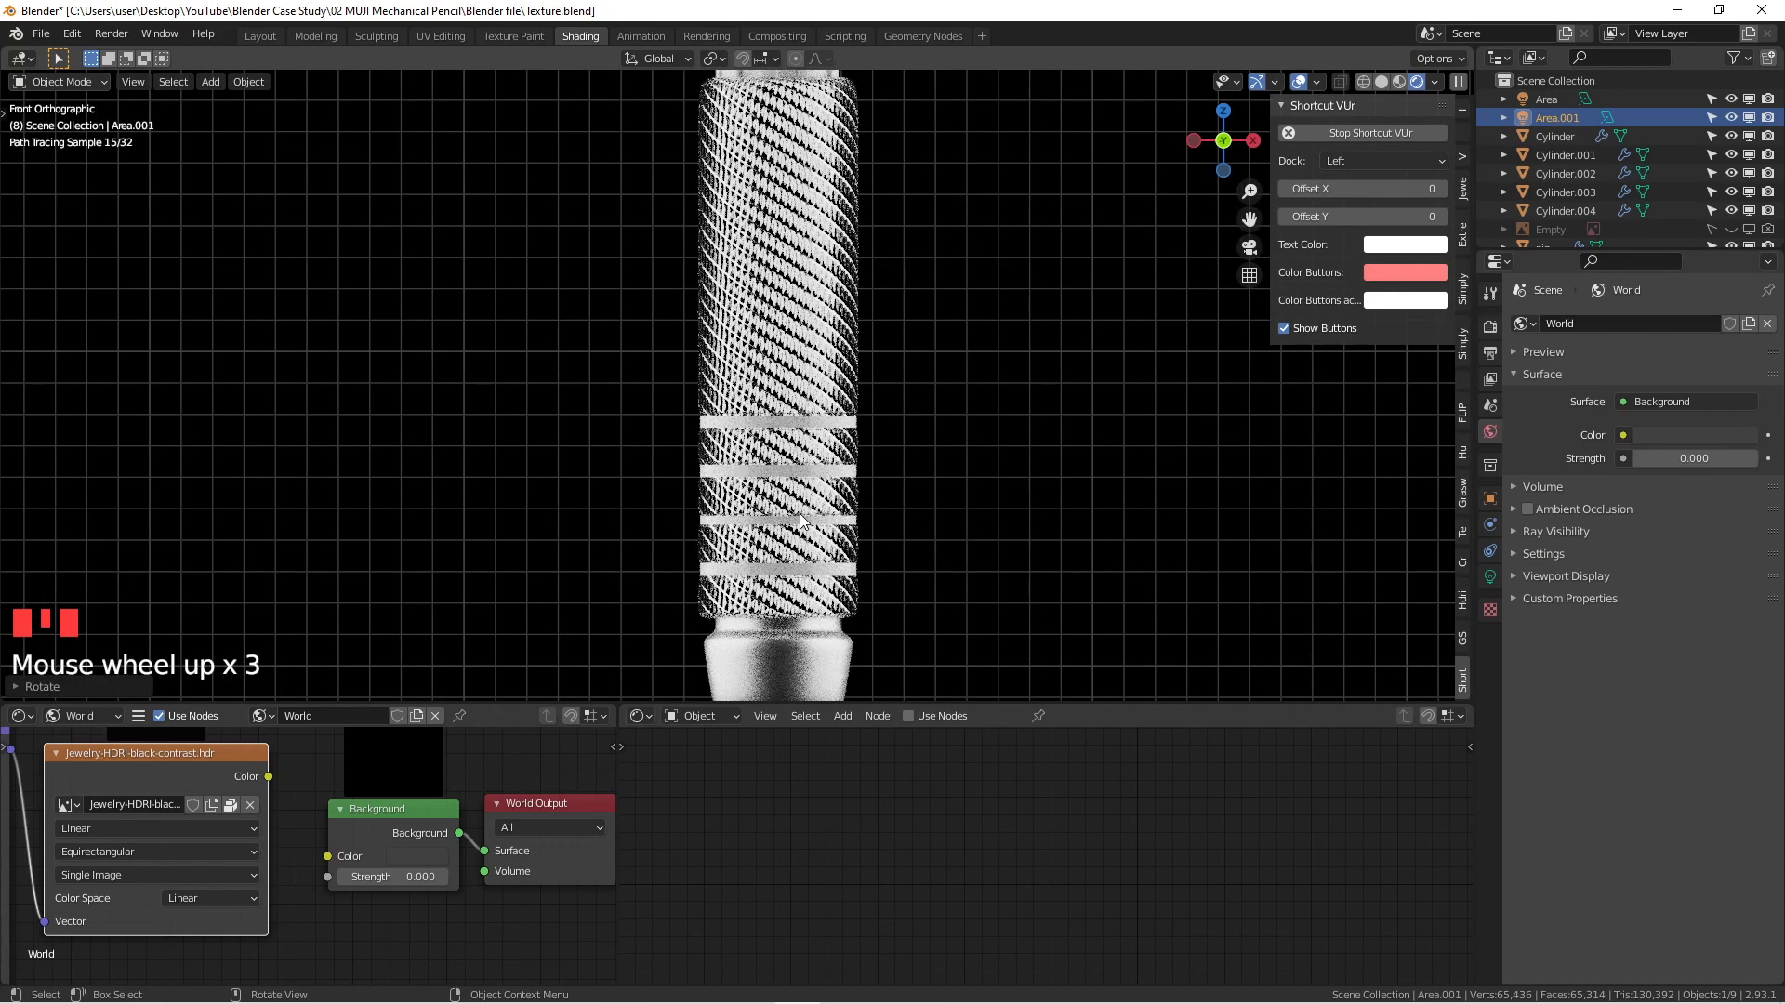
scroll(801, 521, down, 4)
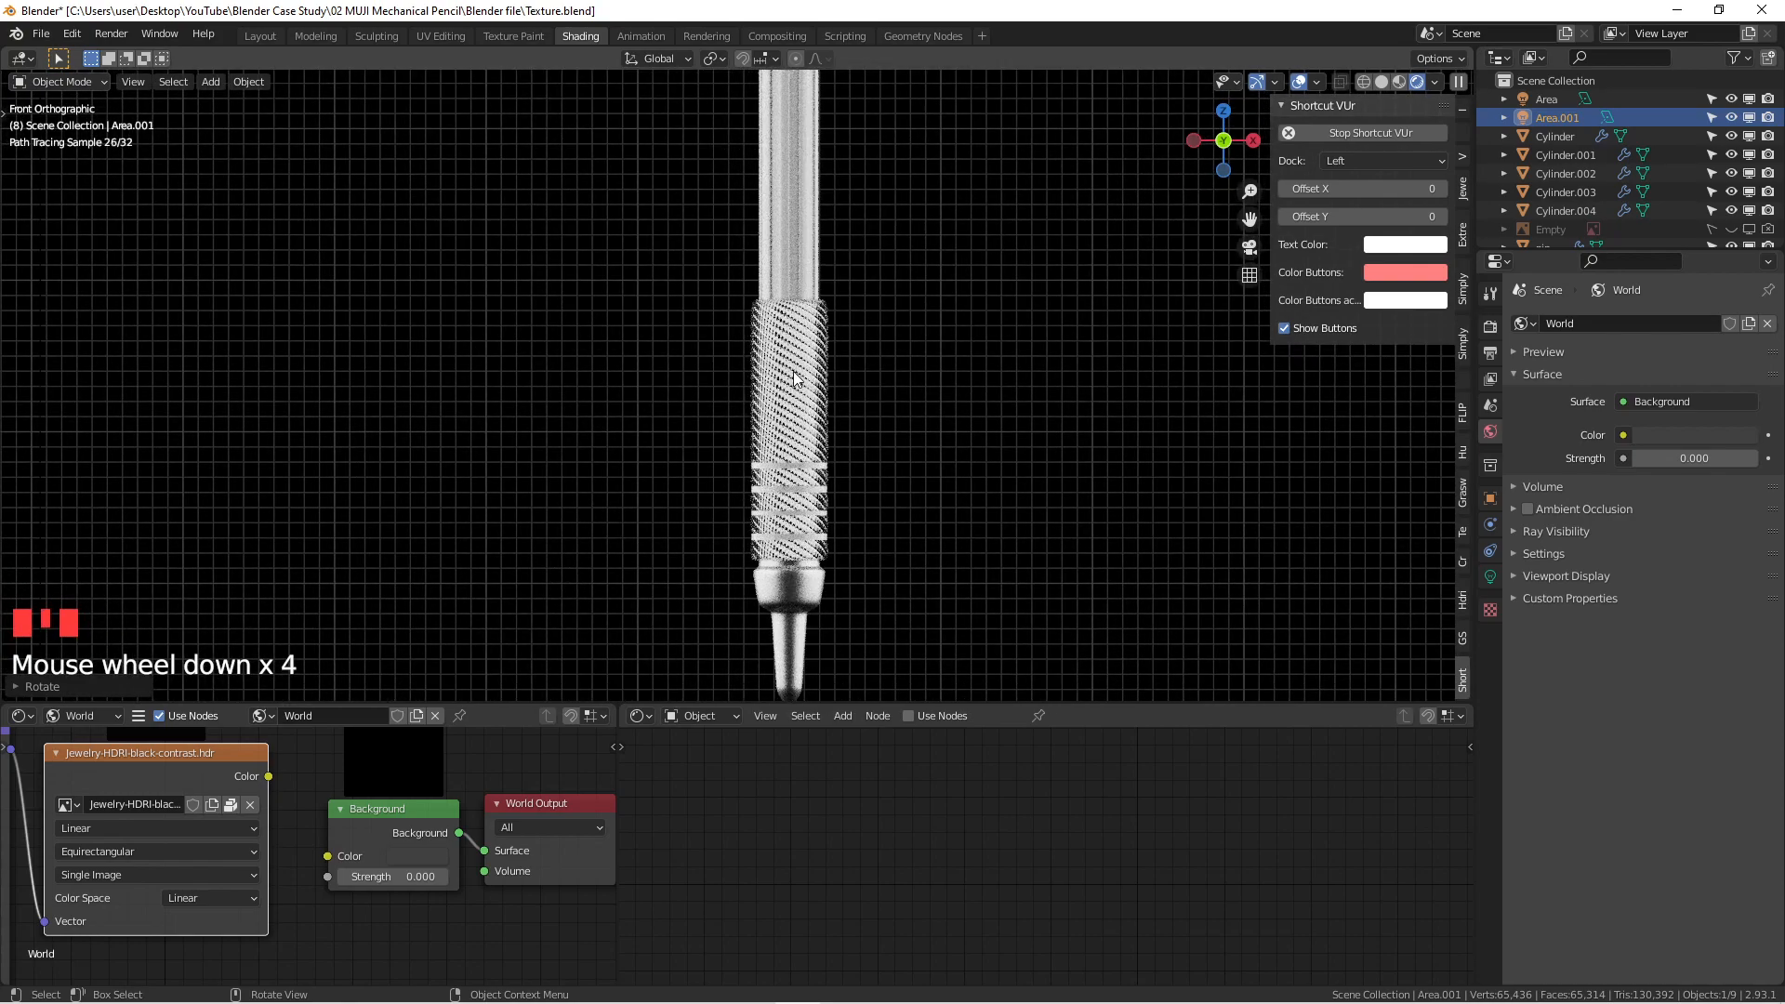
scroll(797, 459, up, 2)
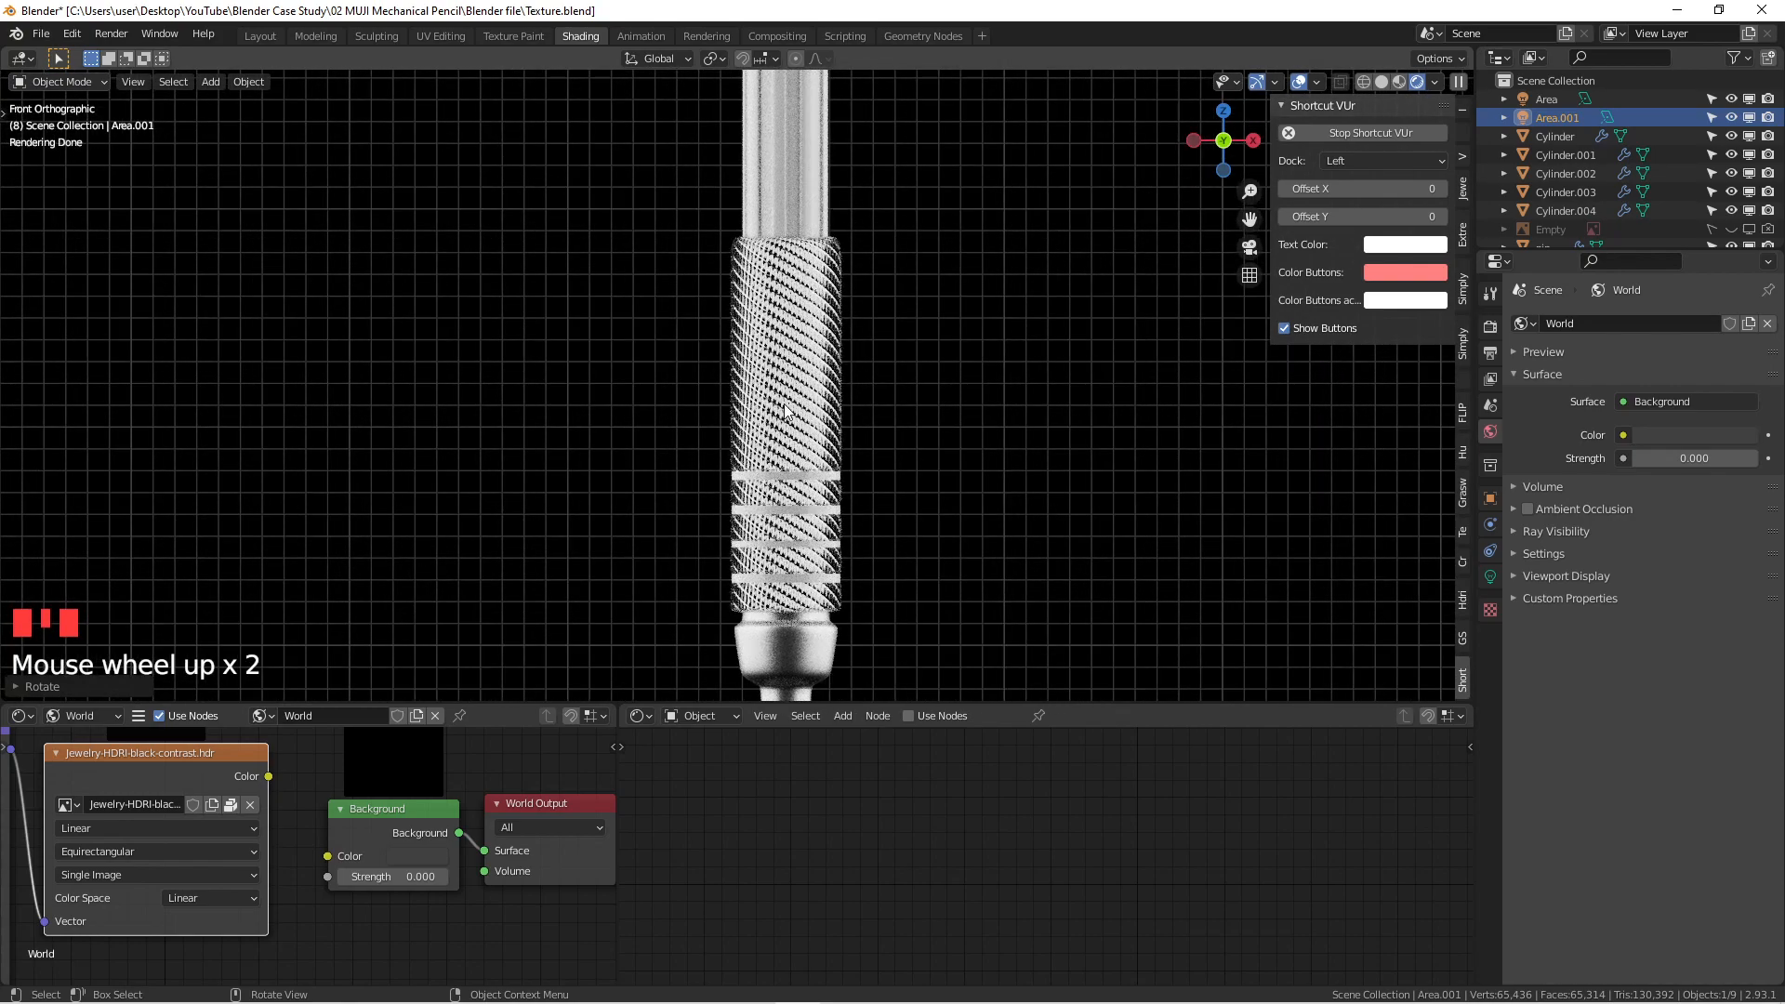
scroll(783, 395, down, 2)
shift+middle_drag(833, 506, 795, 395)
scroll(794, 395, up, 1)
Step: Select the knurled grip, open it in the UV Editing workspace and set the 3D view to rendered shading
click(807, 371)
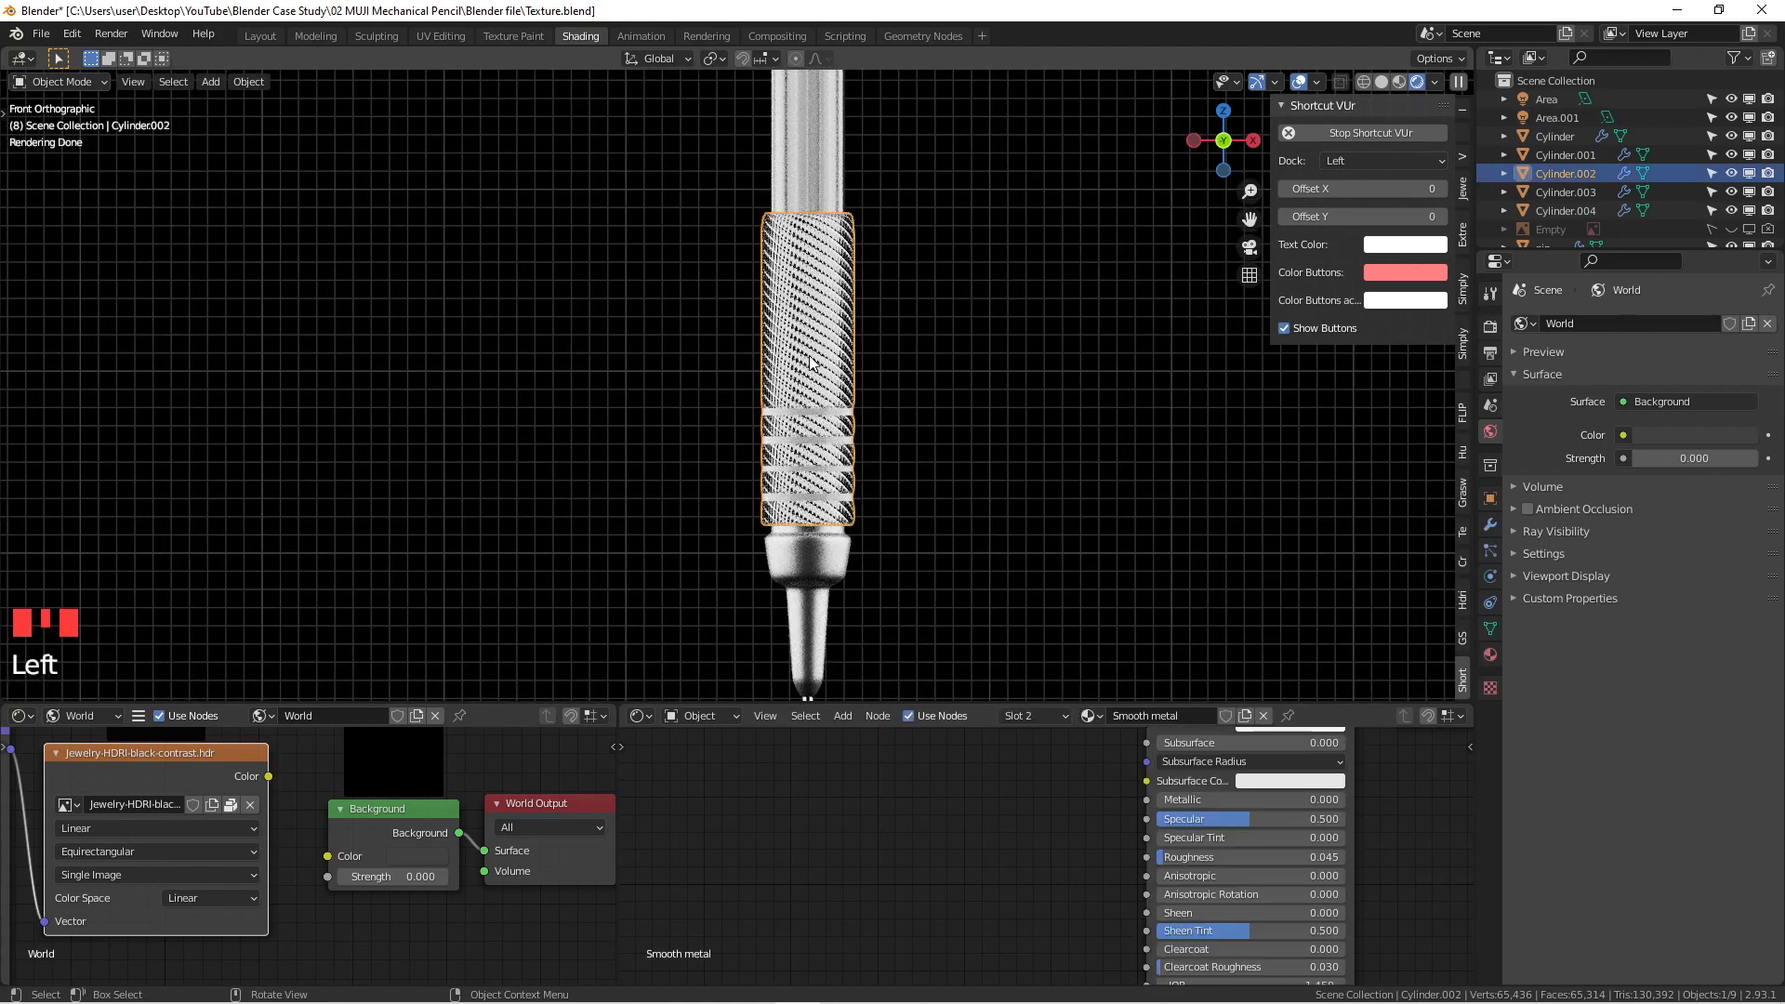
scroll(807, 372, down, 2)
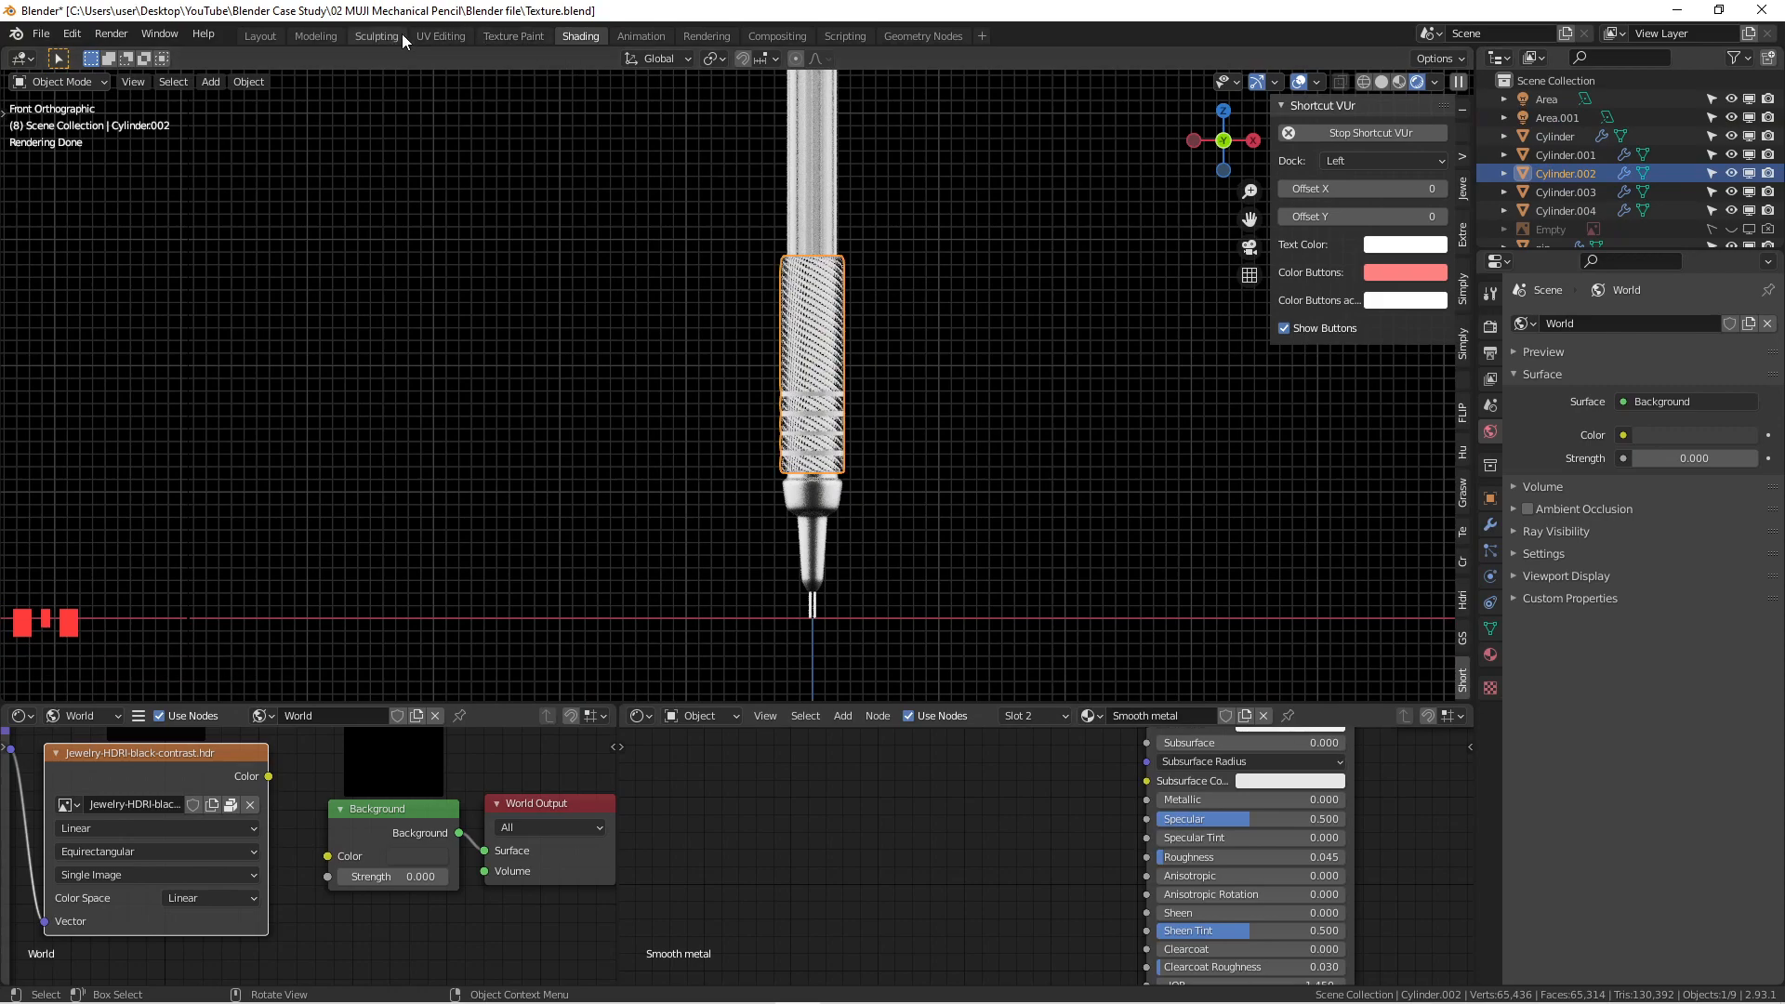
click(432, 34)
scroll(1235, 410, down, 2)
shift+middle_drag(1236, 410, 939, 419)
scroll(937, 428, down, 2)
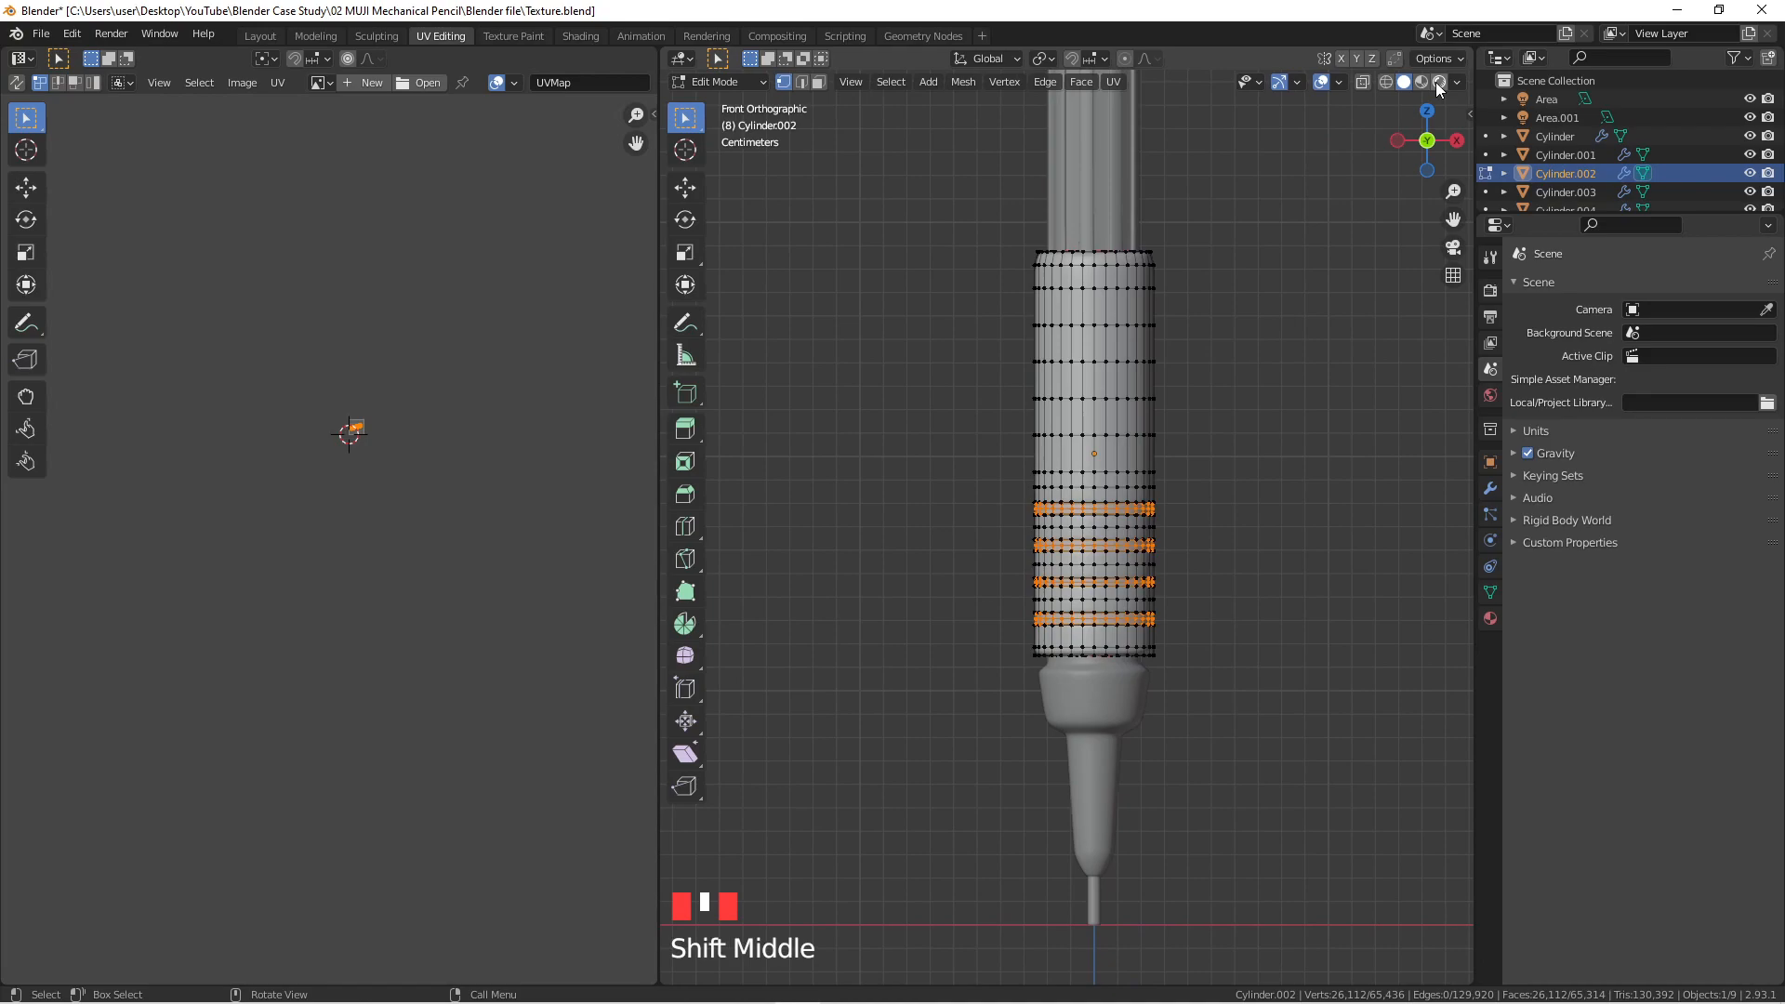
click(1439, 82)
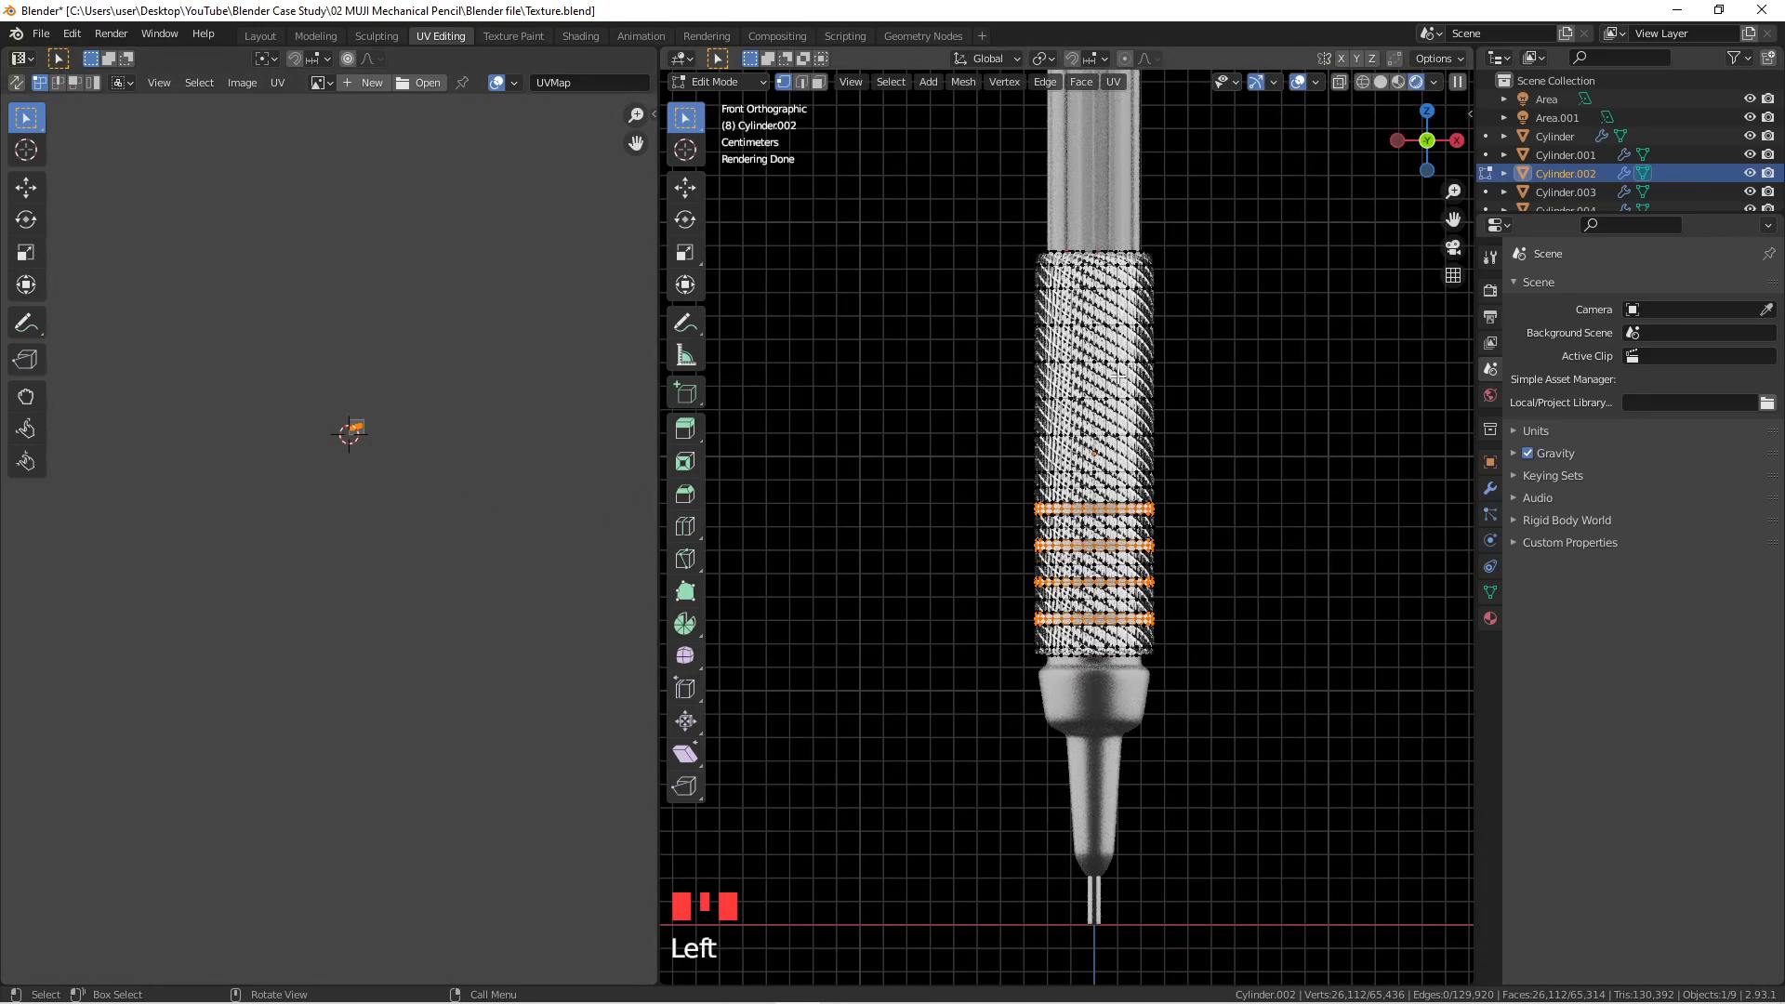
Step: In edit mode, select the grip's entire mesh so that its whole UV layout is available for editing
key(Tab)
scroll(325, 457, up, 5)
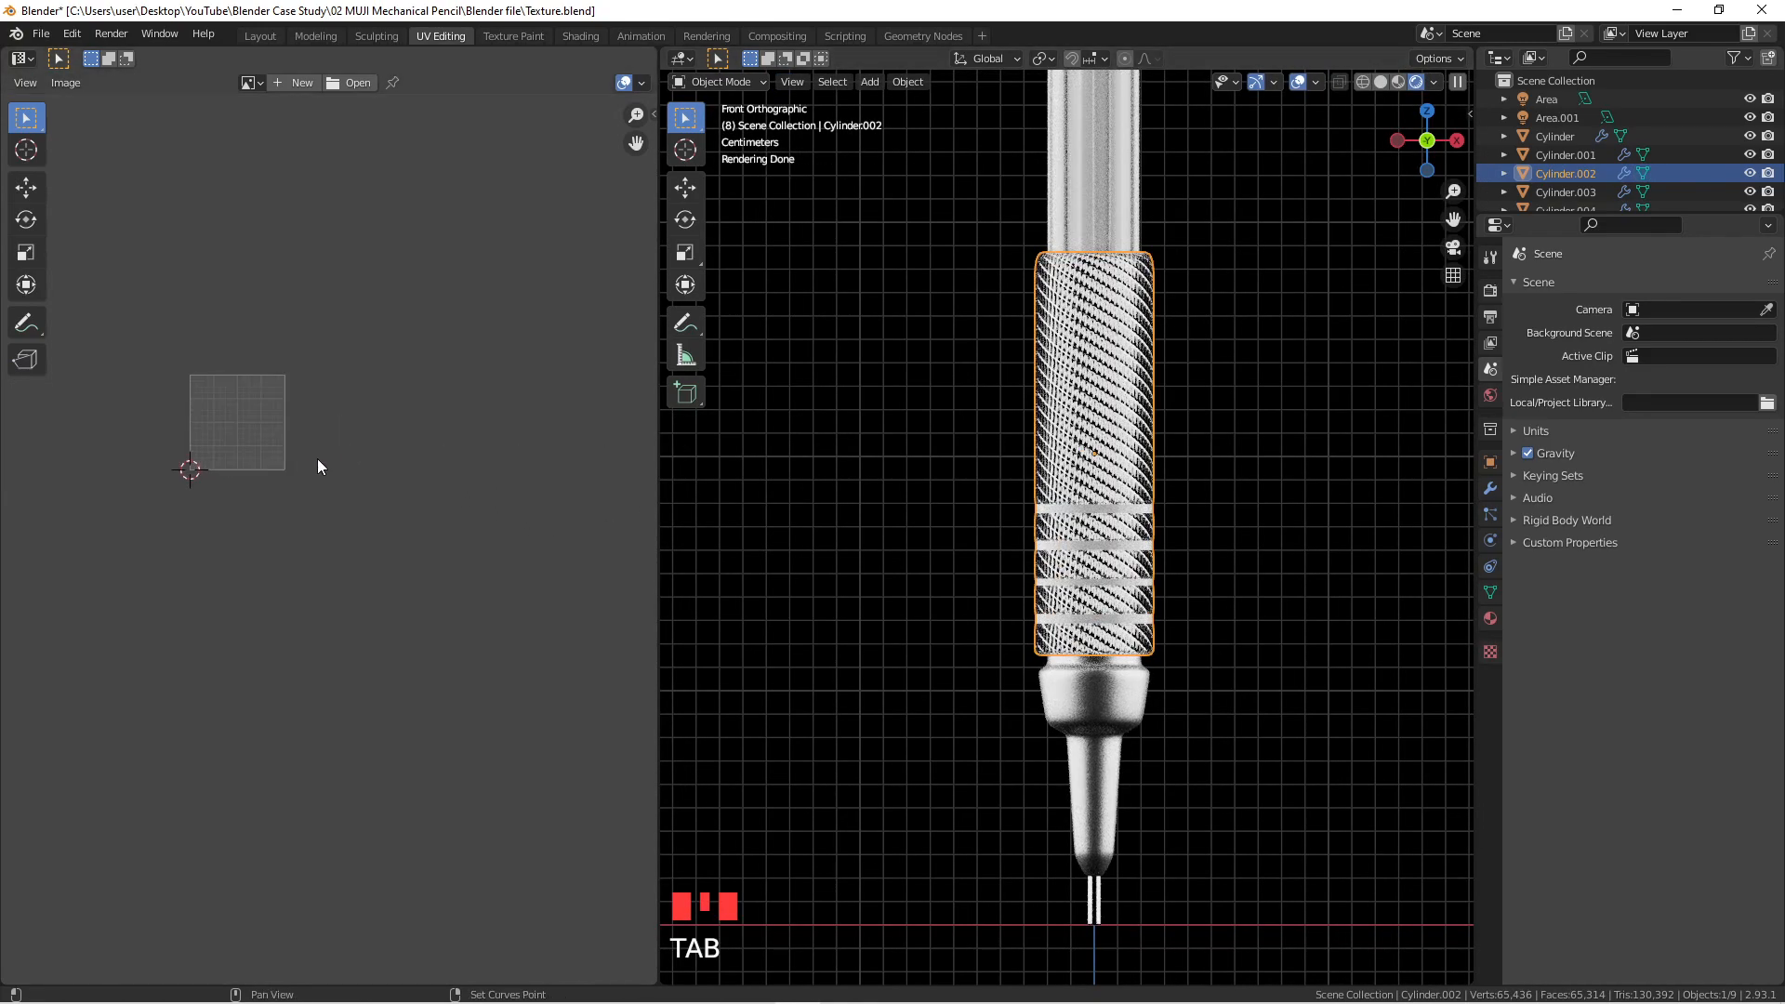
middle_drag(325, 458, 427, 520)
scroll(397, 395, up, 3)
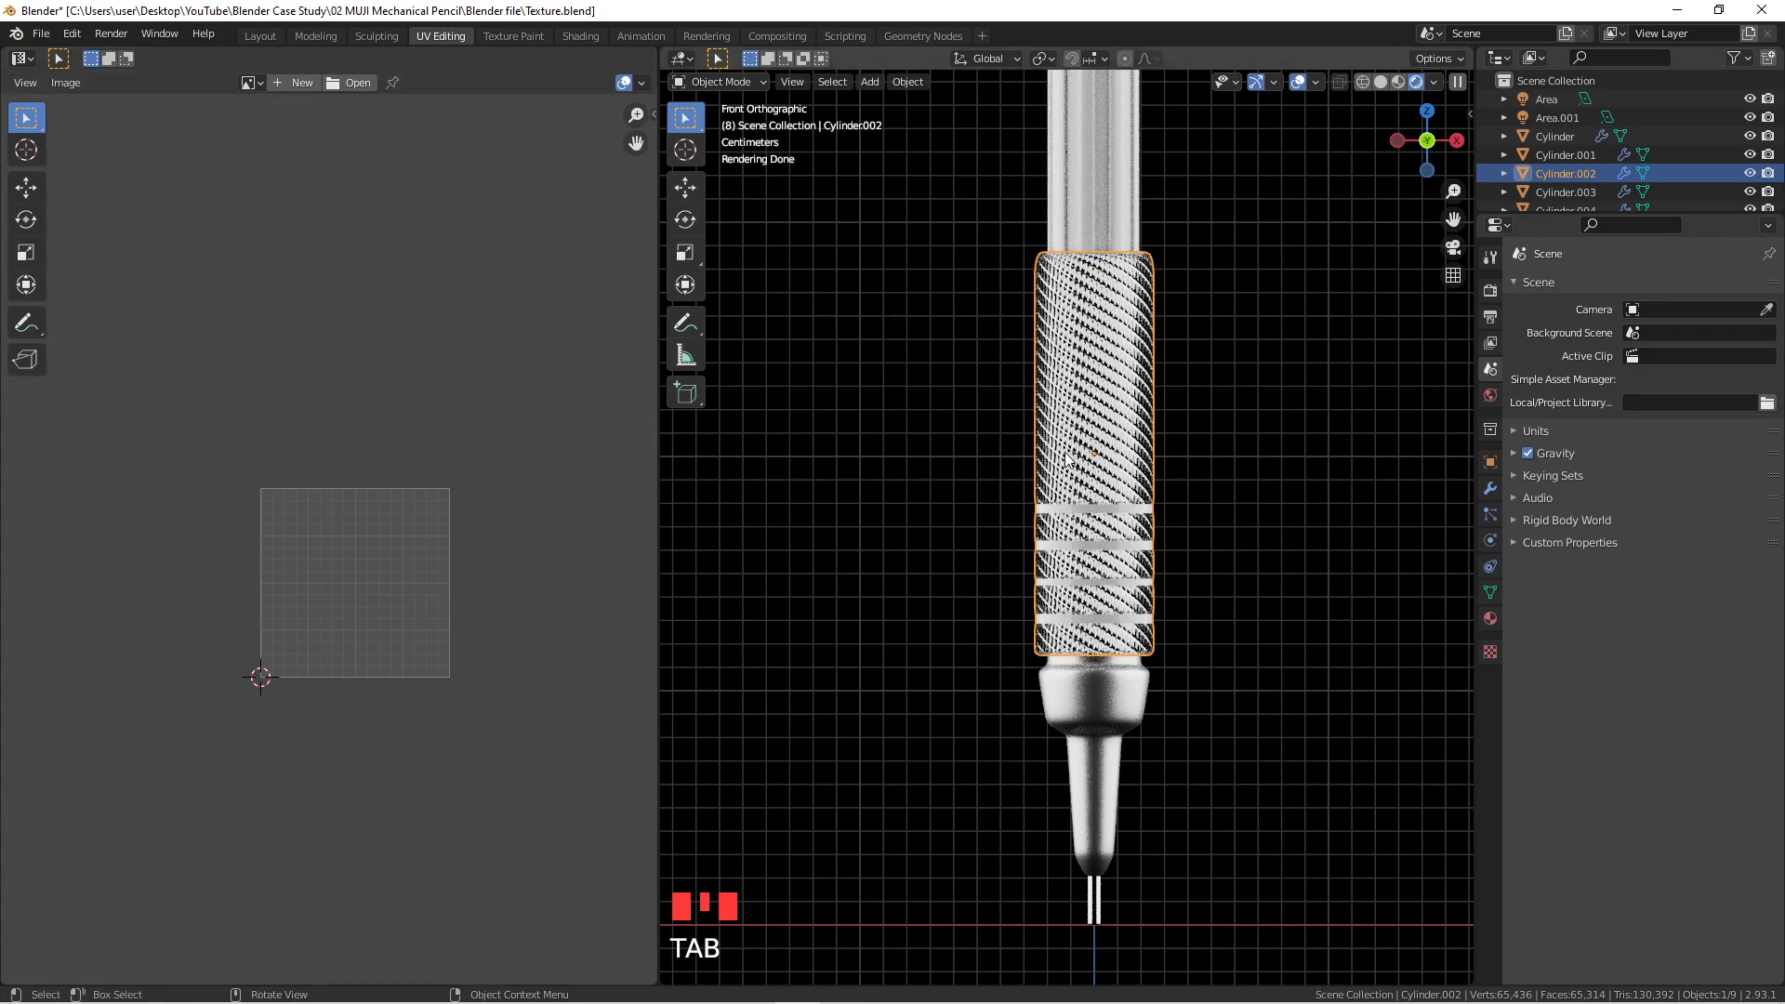
key(Tab)
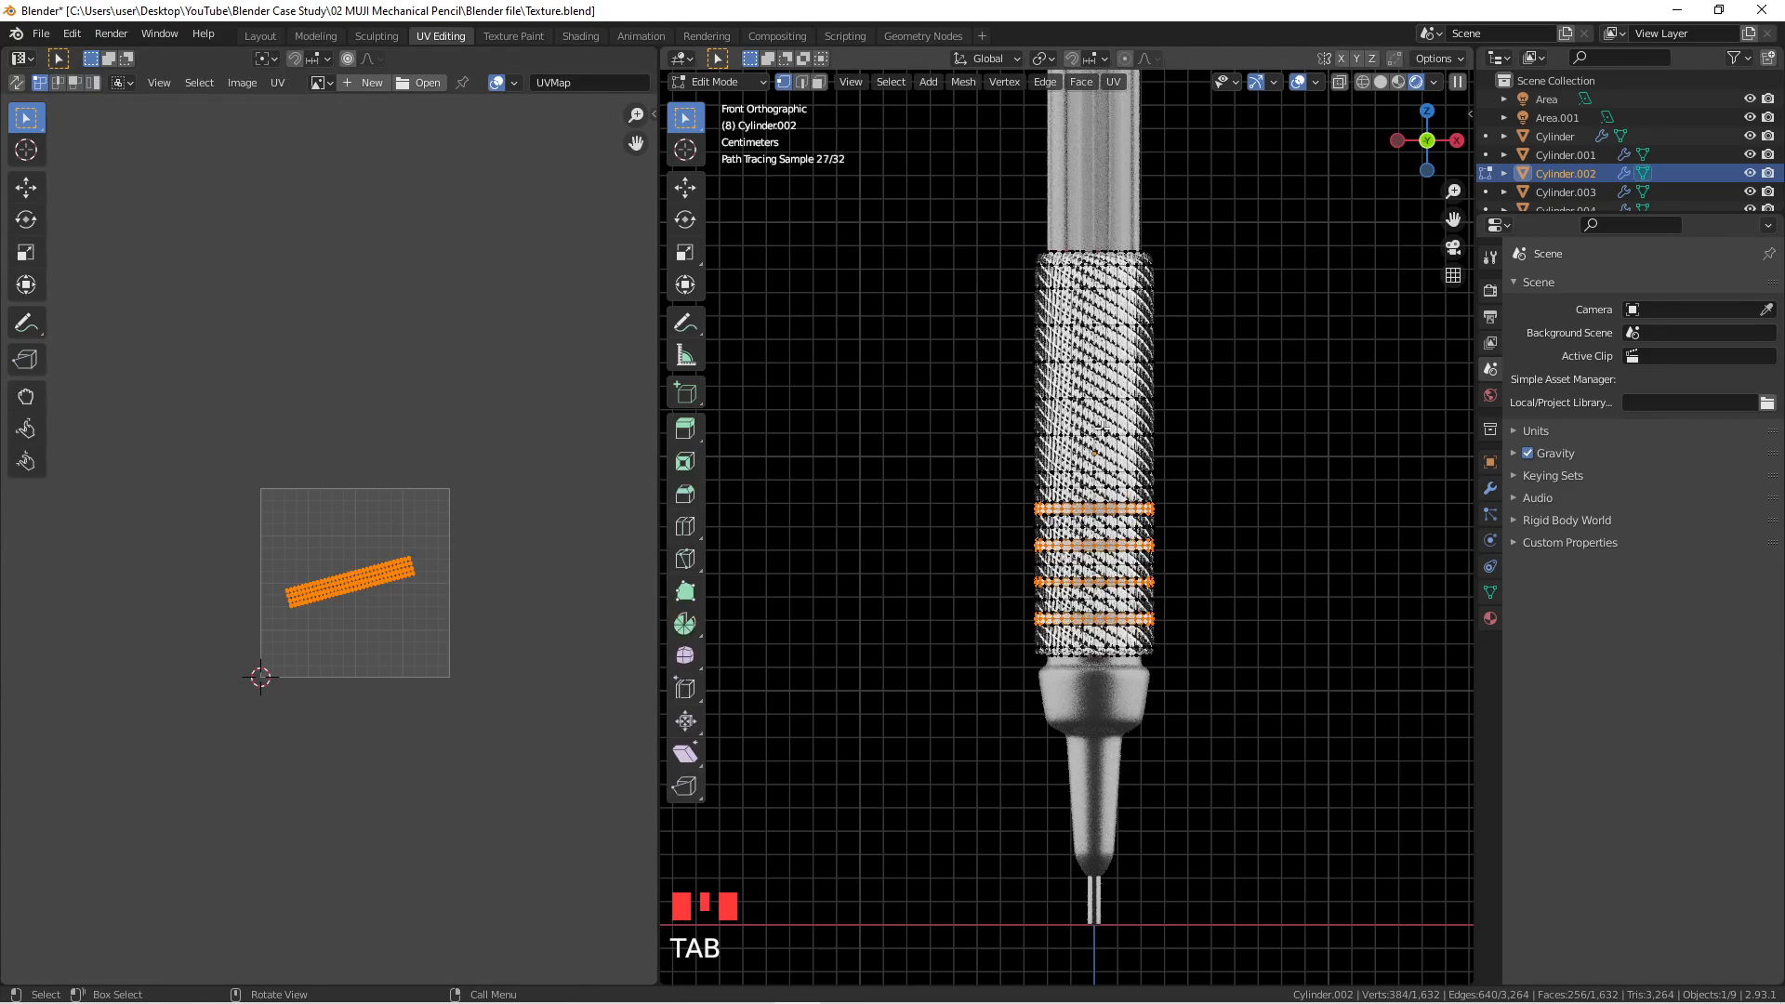
key(a)
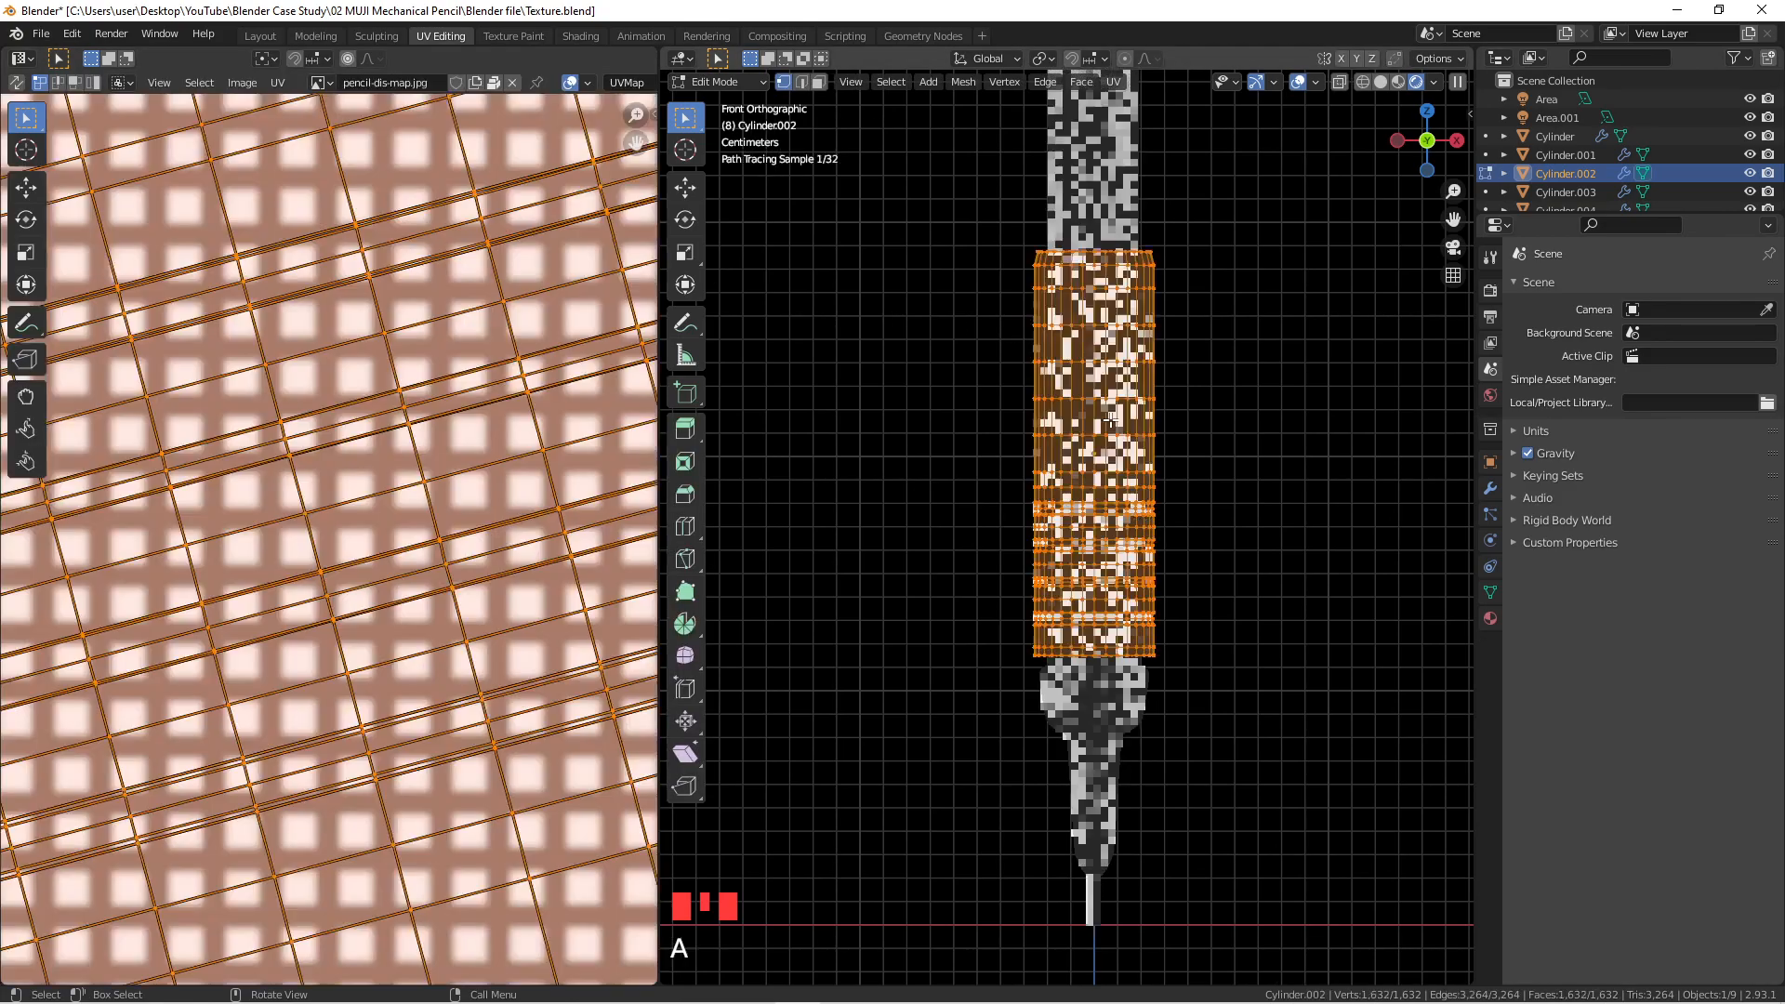
Step: Rotate all of the grip's UVs by about -14.55° over the displacement map and return to object mode
scroll(463, 448, down, 5)
scroll(316, 431, down, 3)
scroll(438, 420, up, 3)
scroll(441, 420, down, 1)
scroll(523, 360, up, 1)
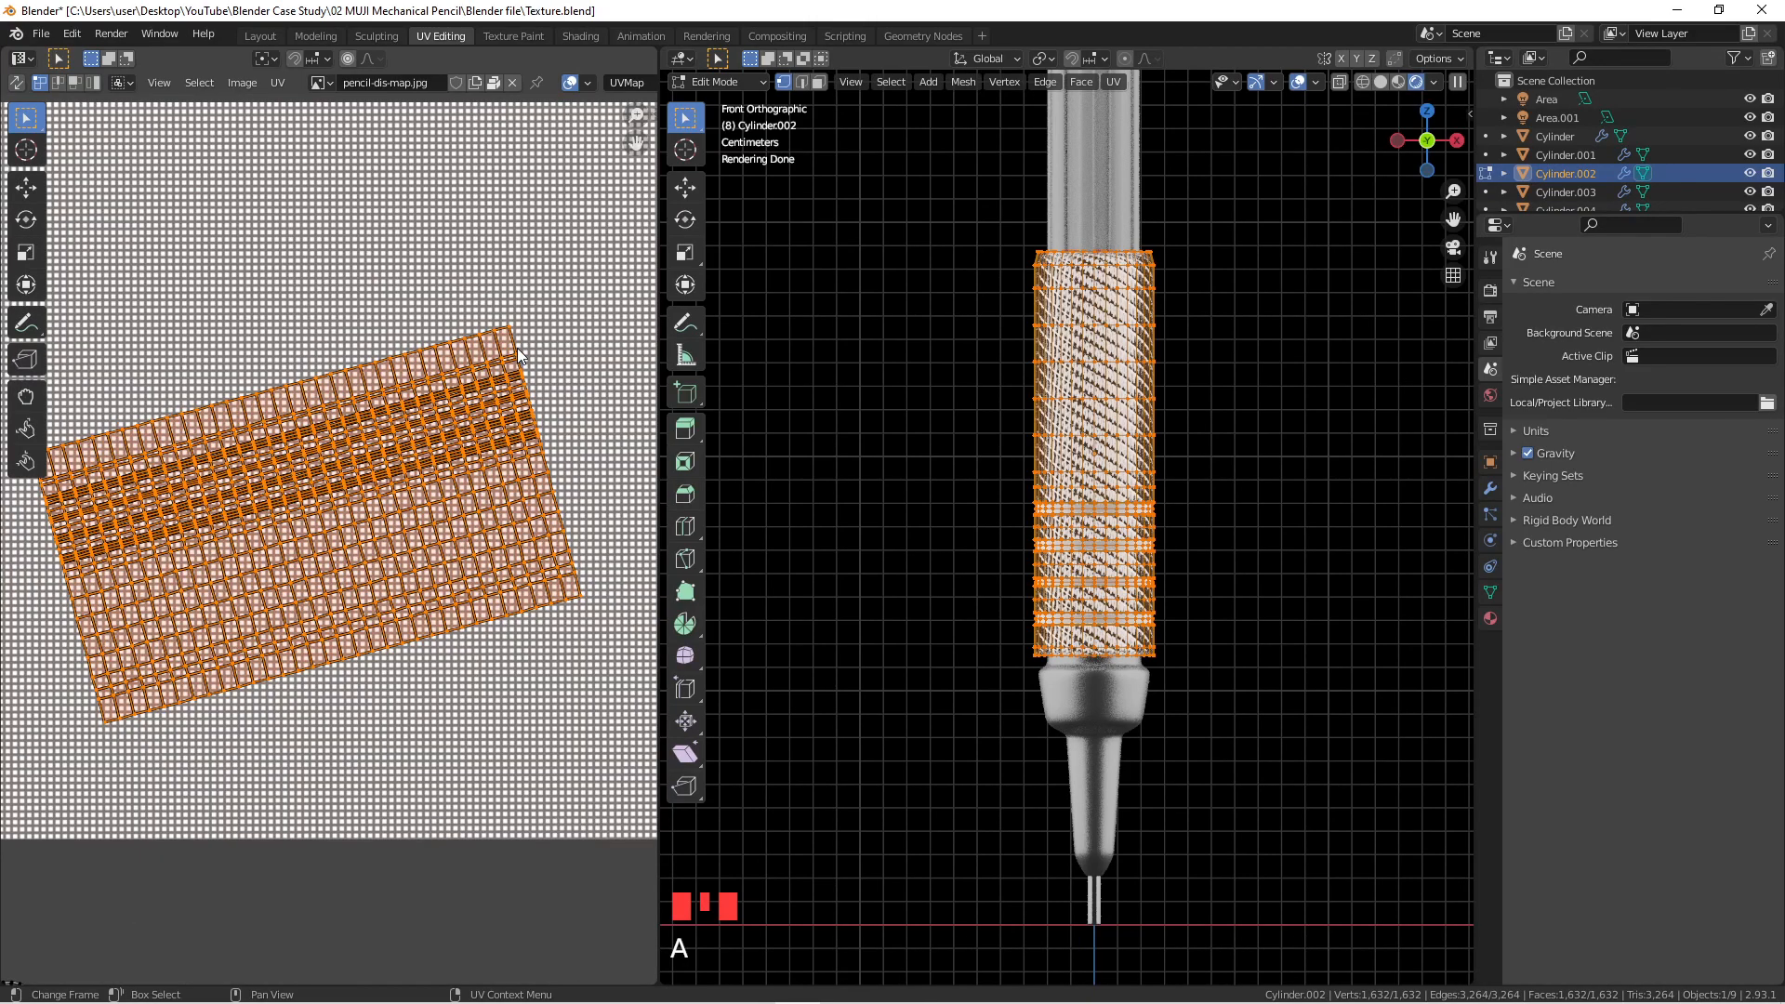
key(s)
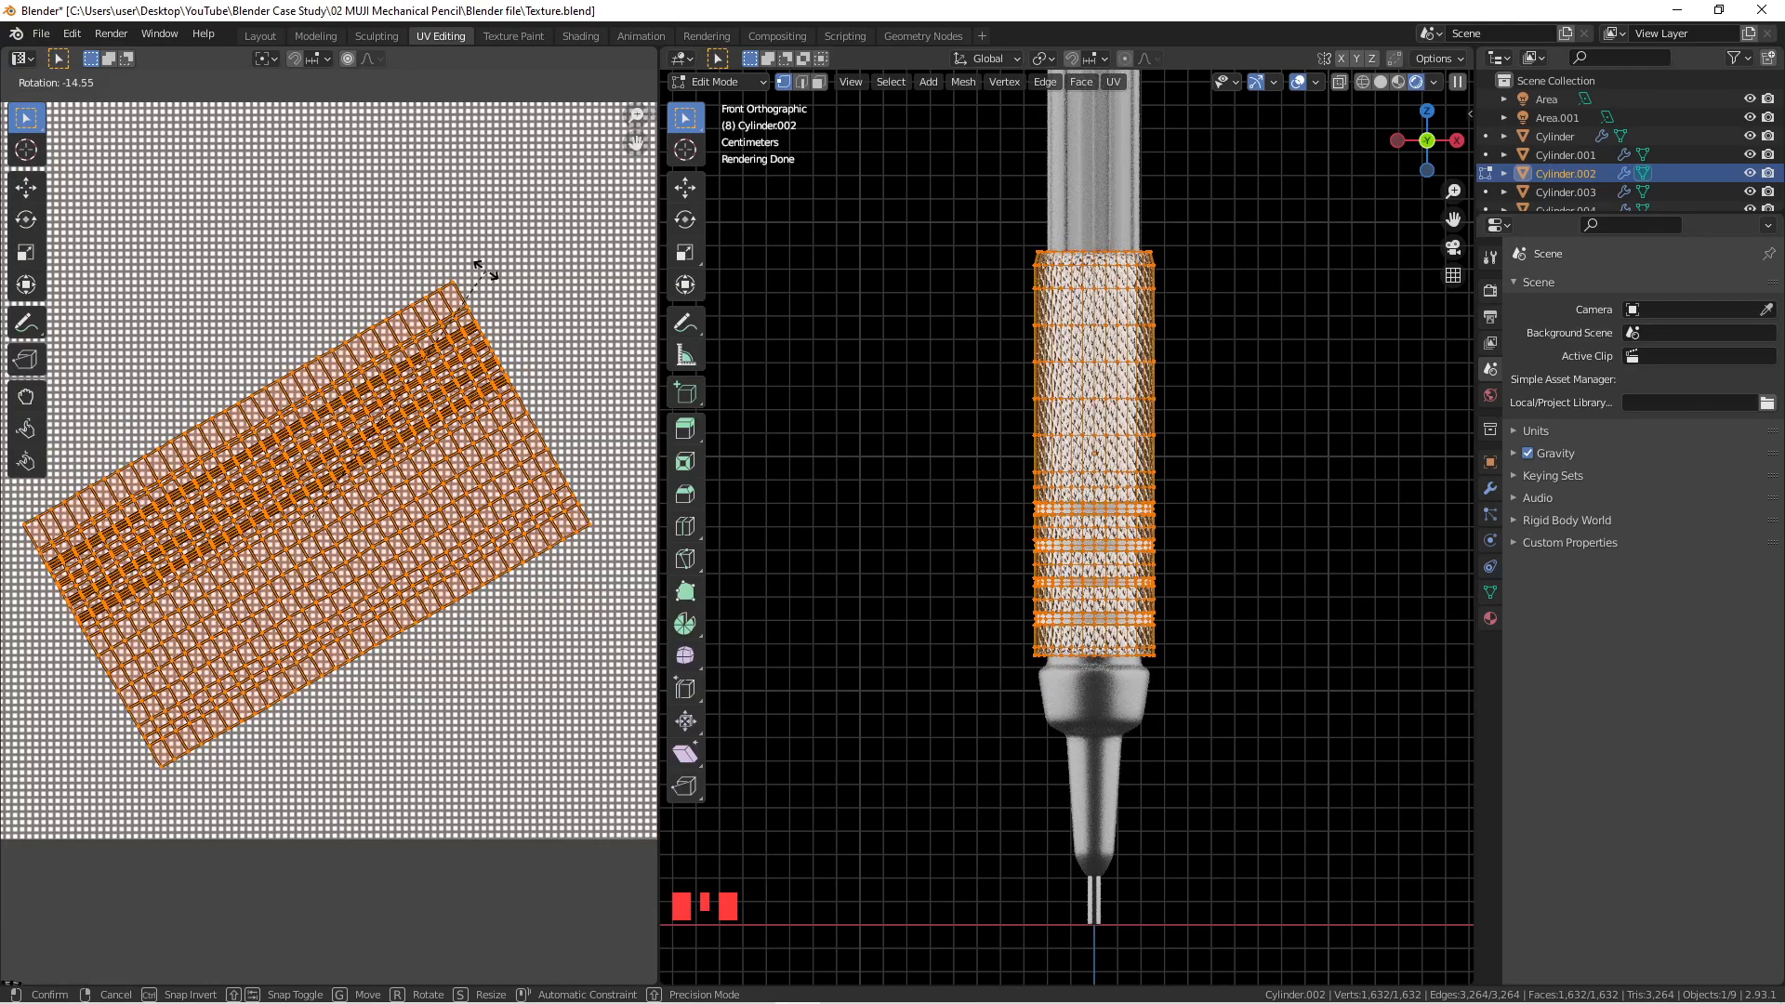
click(485, 270)
scroll(974, 455, up, 5)
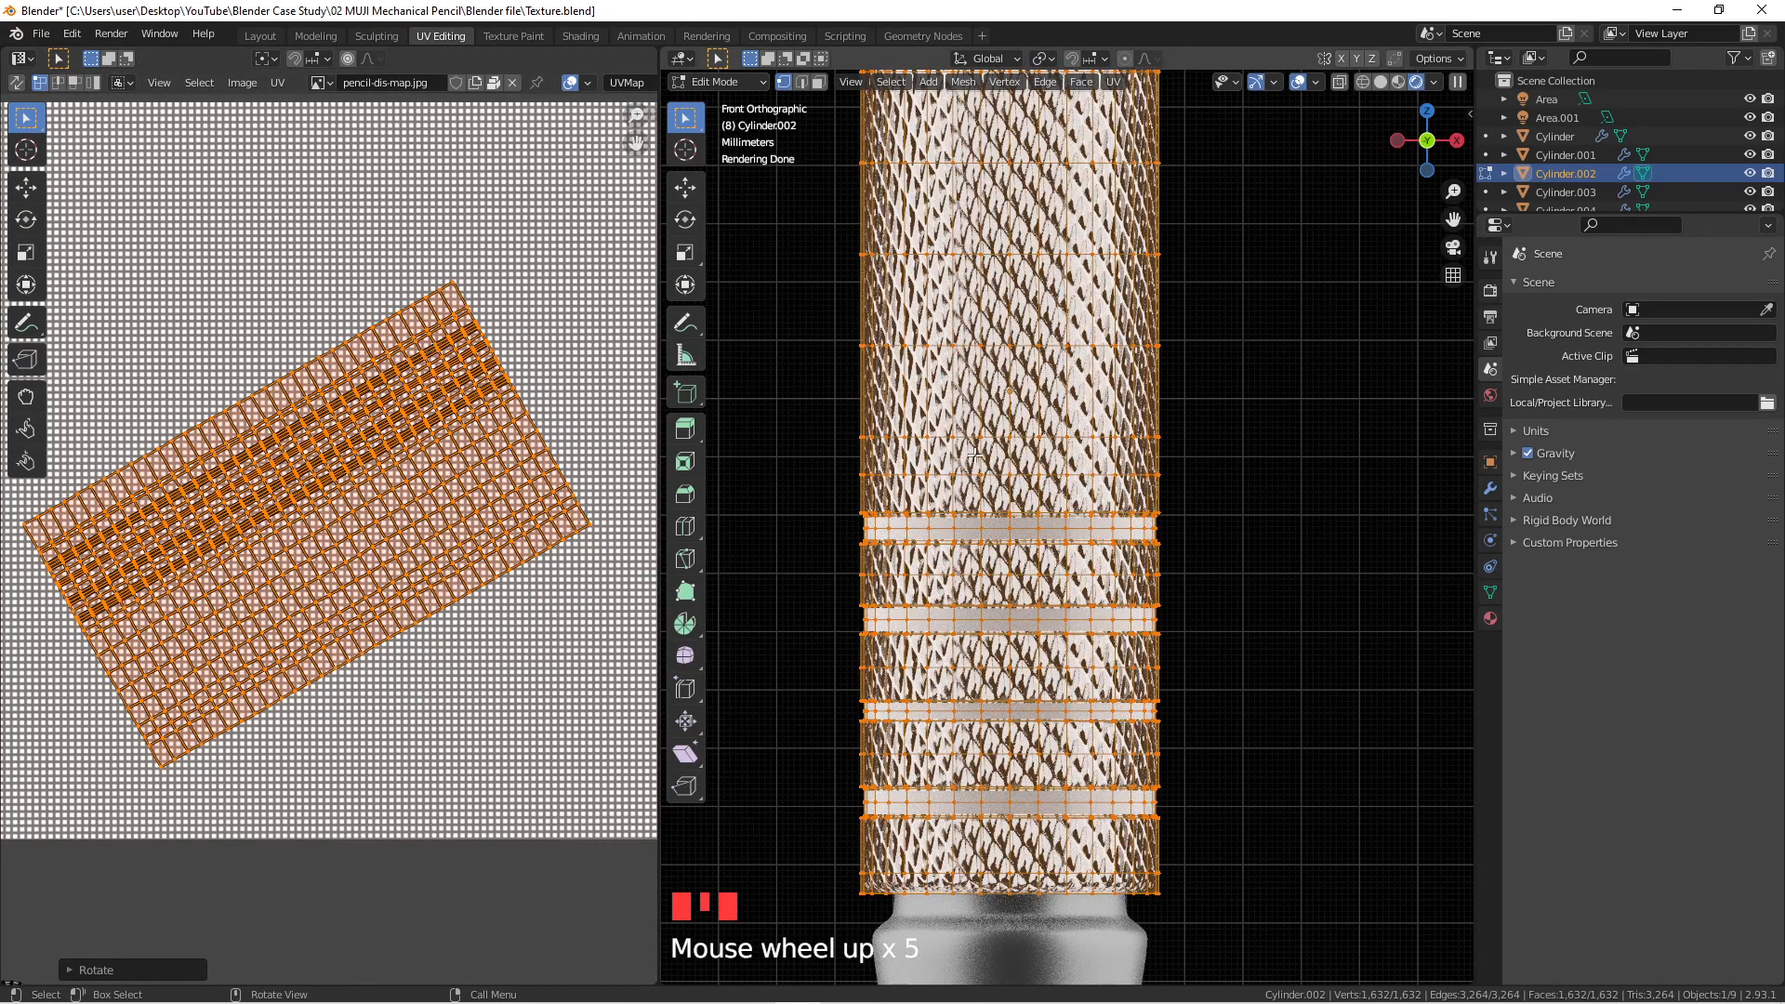
scroll(1057, 587, down, 4)
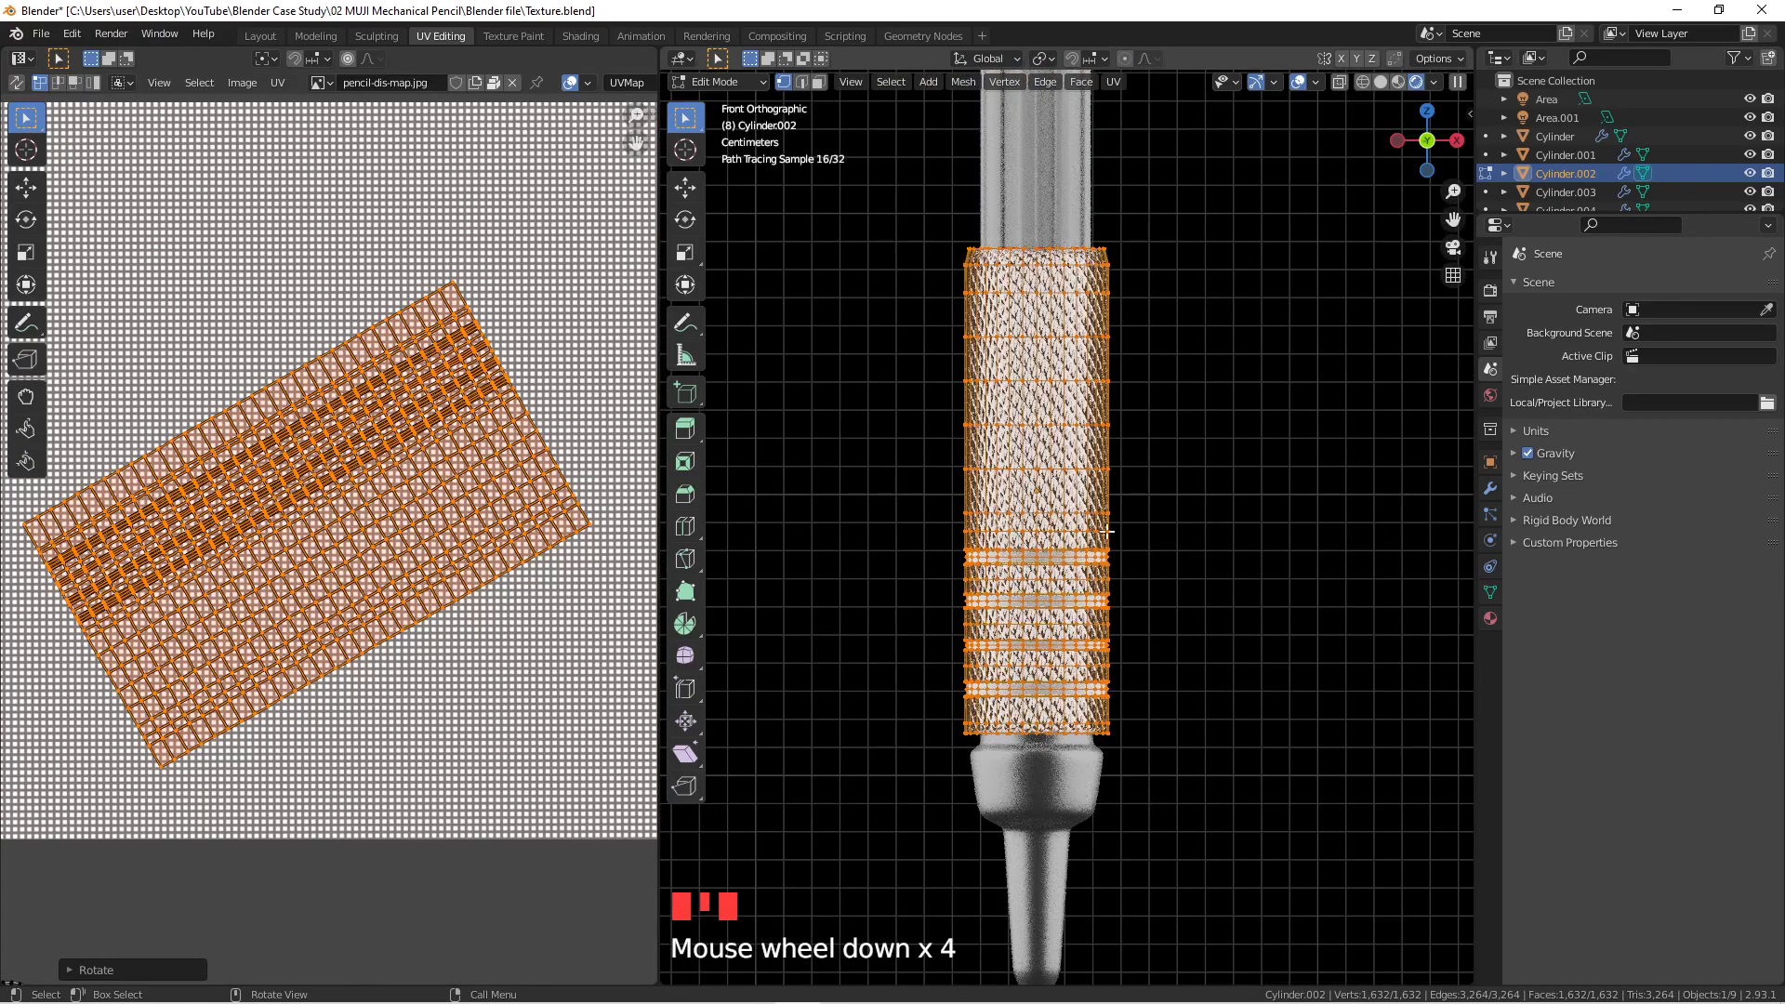
key(Tab)
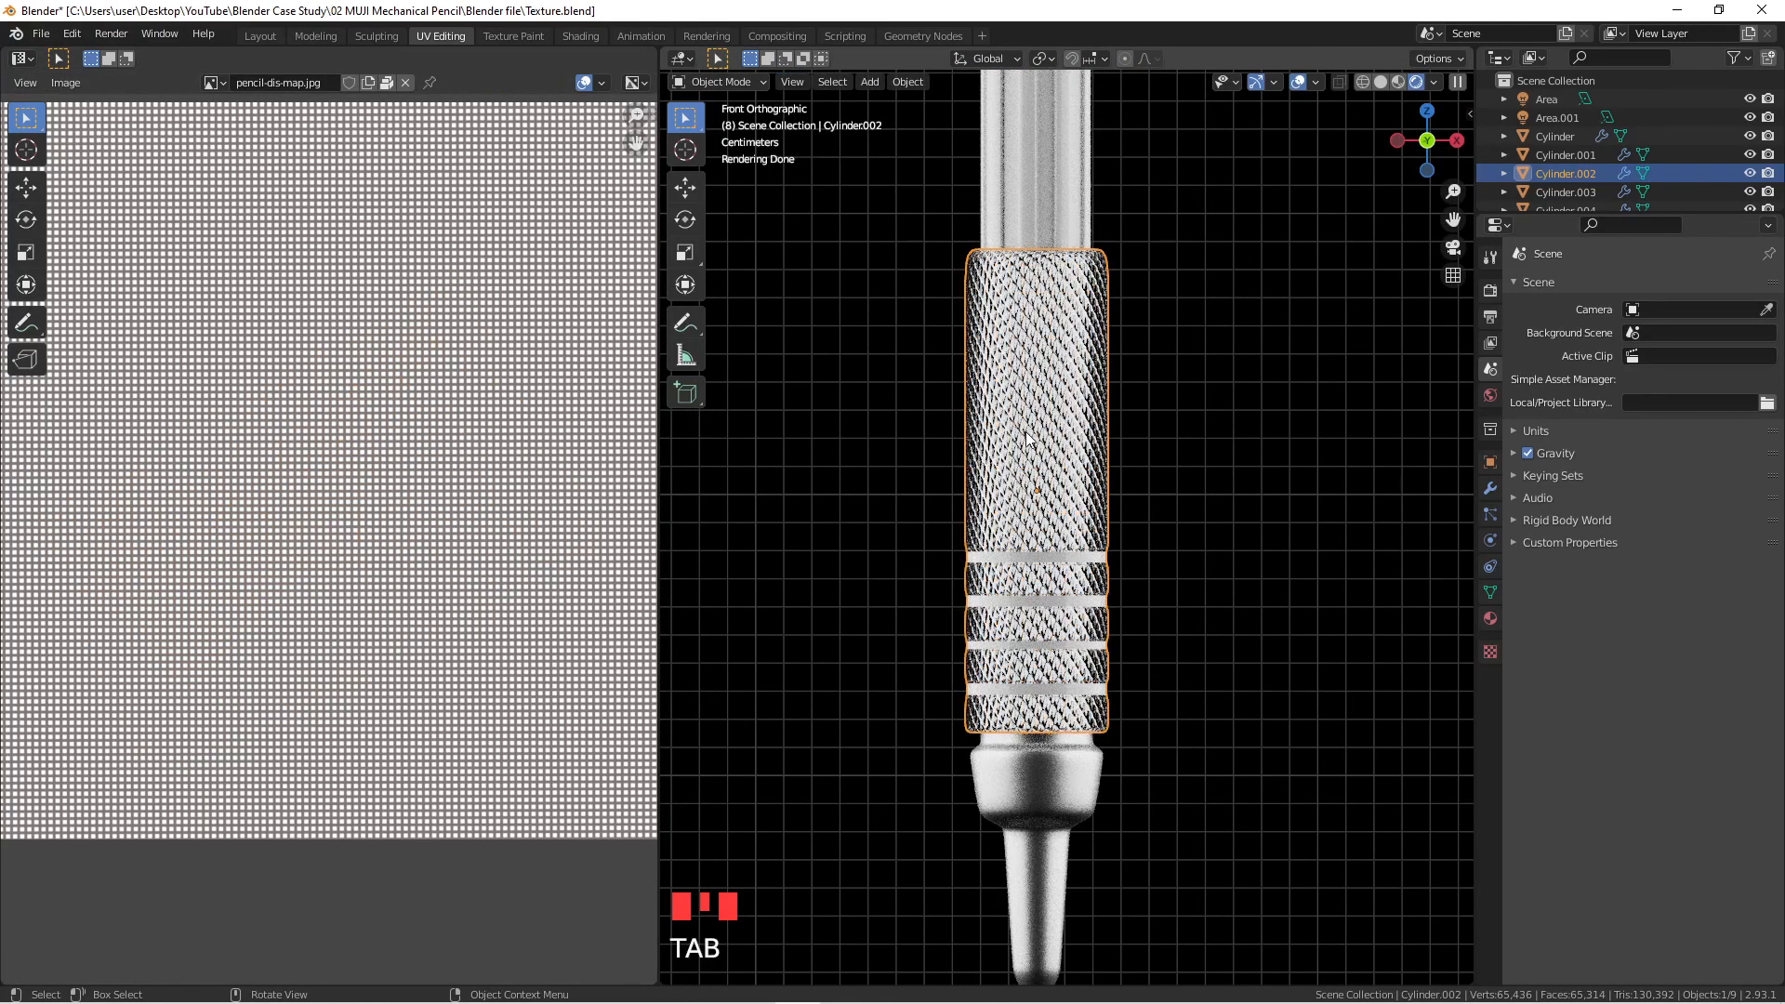
Step: Scale the grip's whole UV layout up slightly over the displacement map to make the knurl pattern finer
scroll(998, 518, down, 3)
shift+middle_drag(997, 519, 913, 481)
scroll(1167, 506, up, 8)
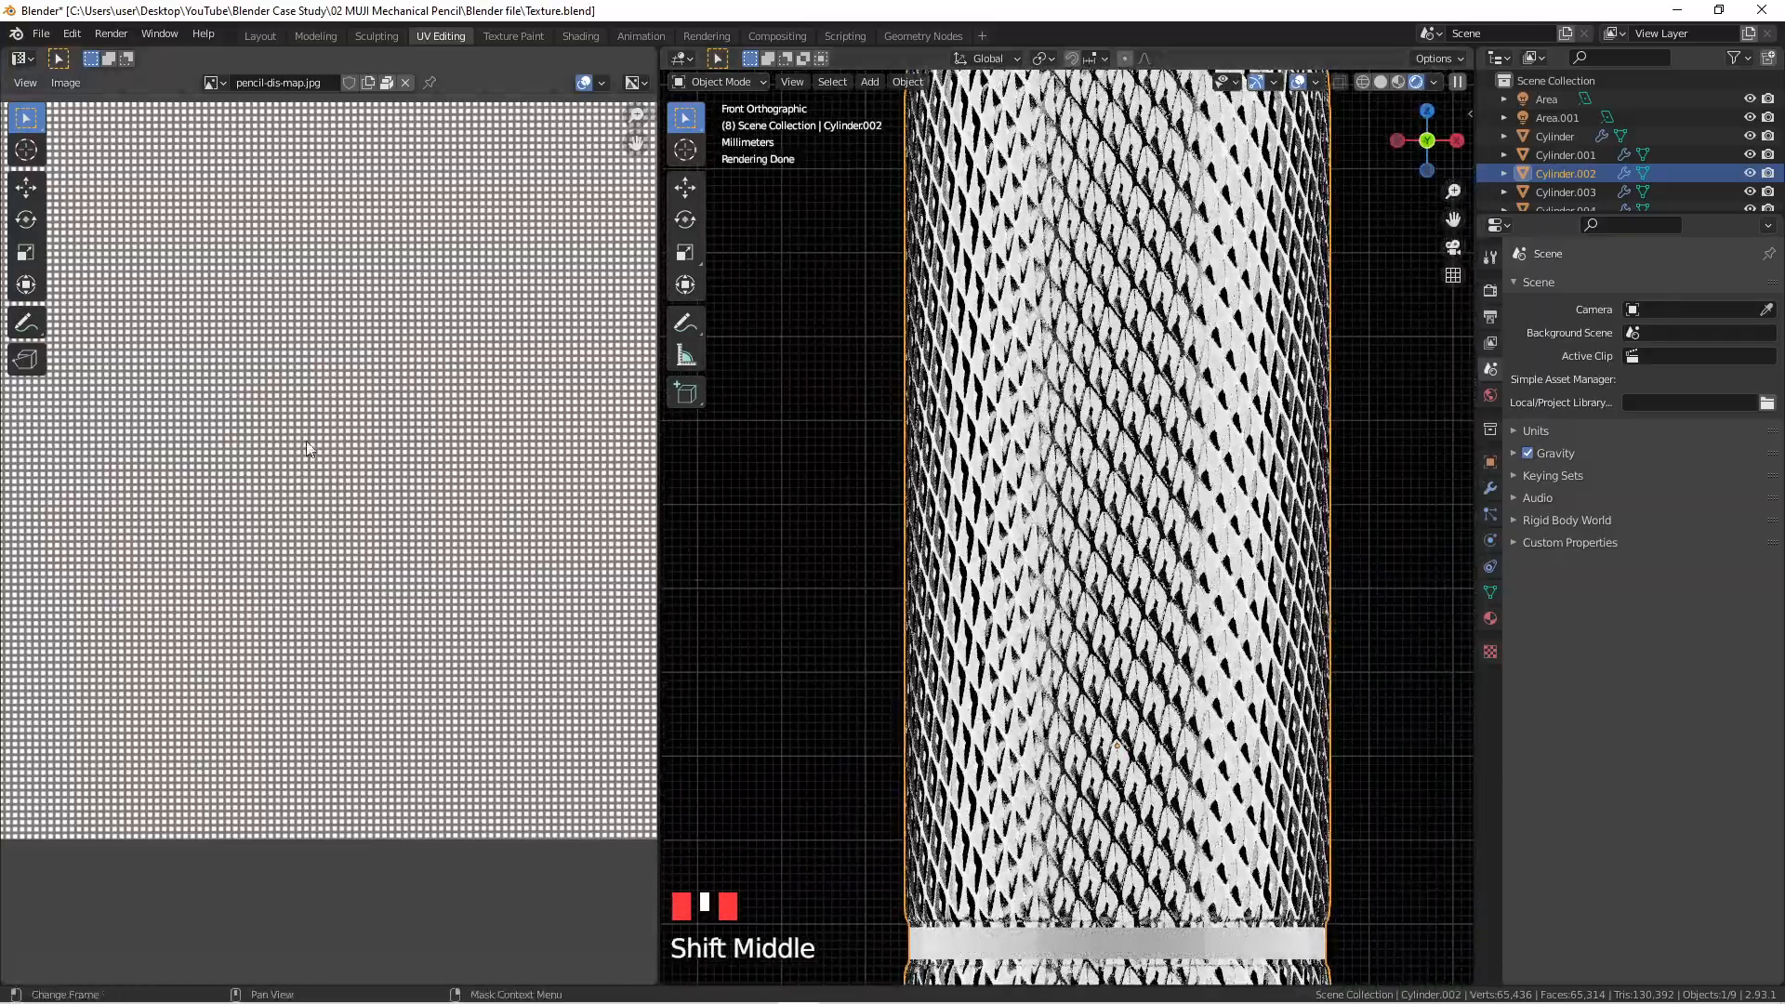
key(Tab)
scroll(384, 448, down, 2)
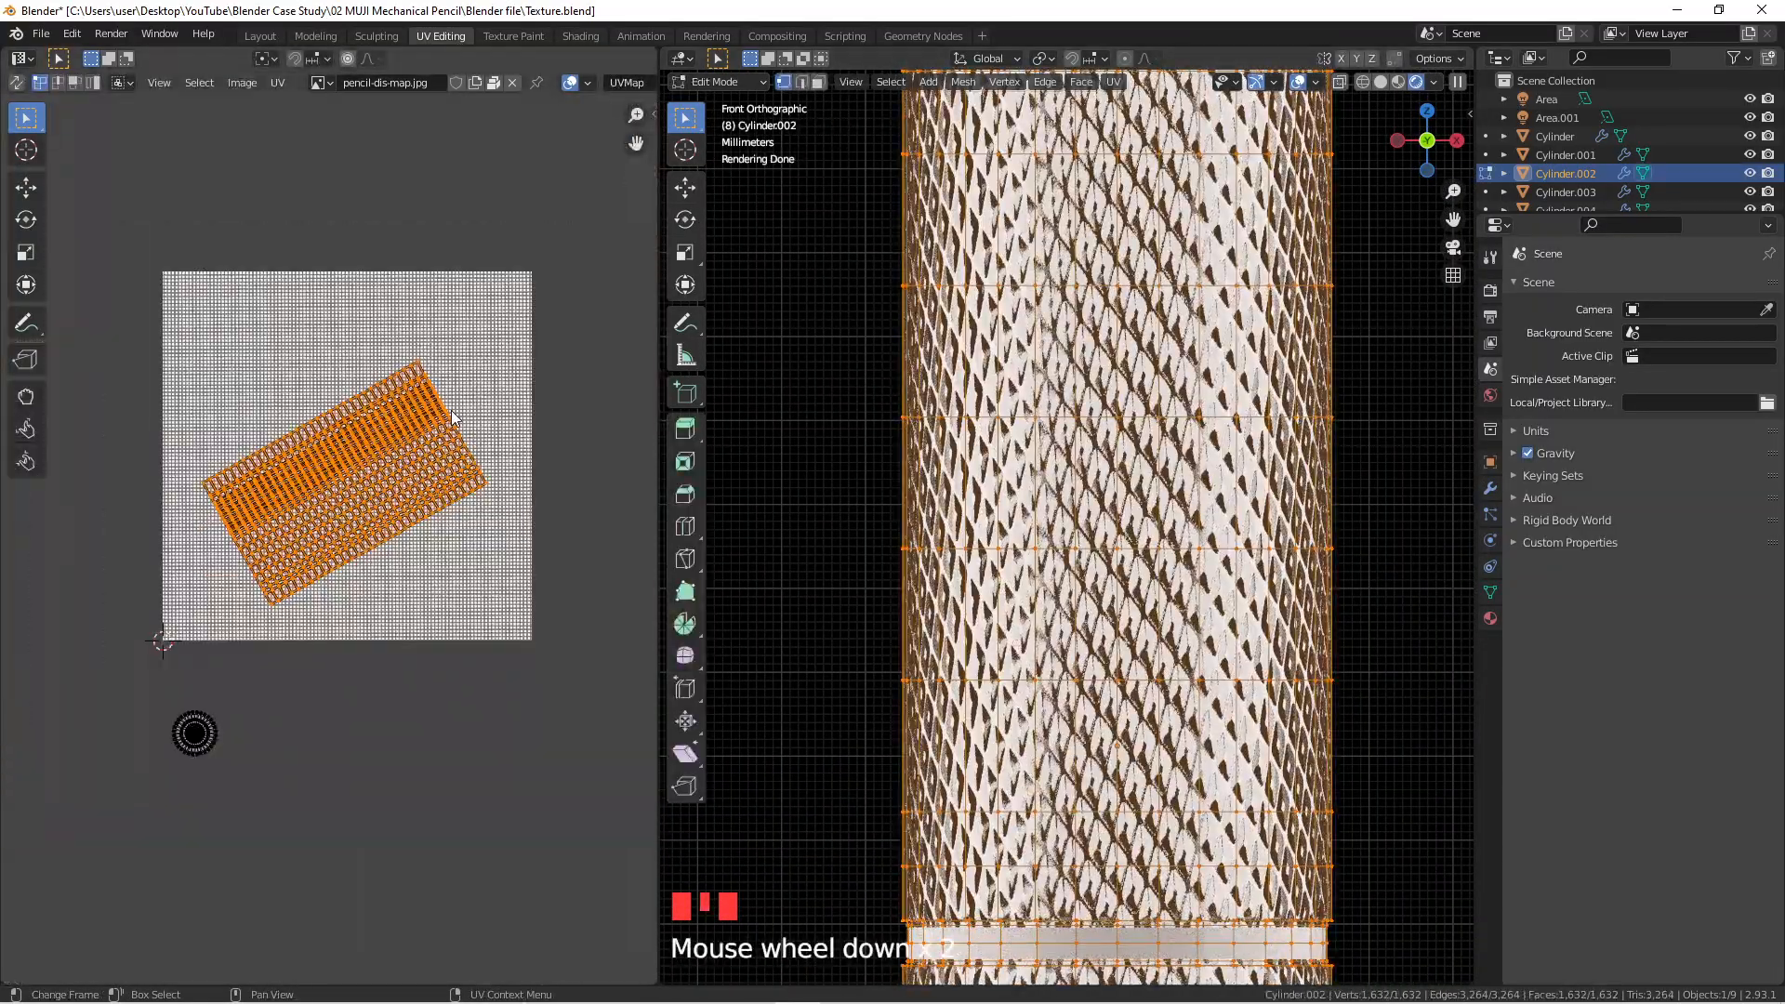
key(s)
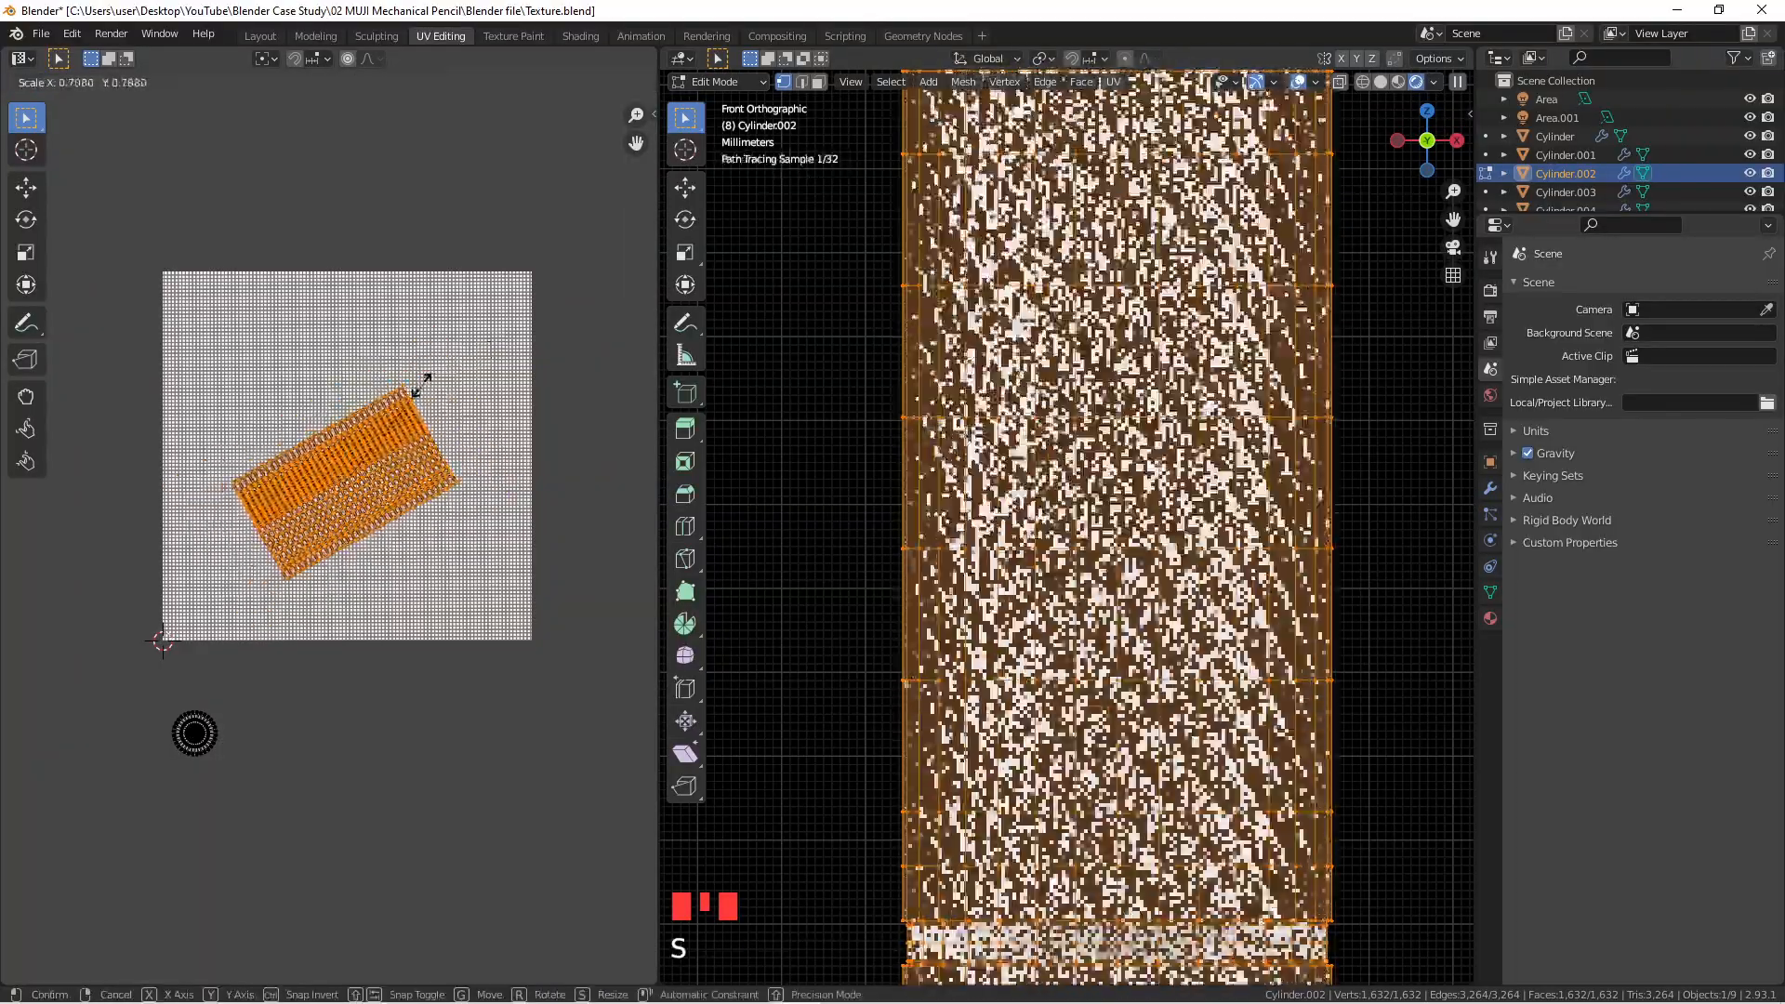
click(470, 357)
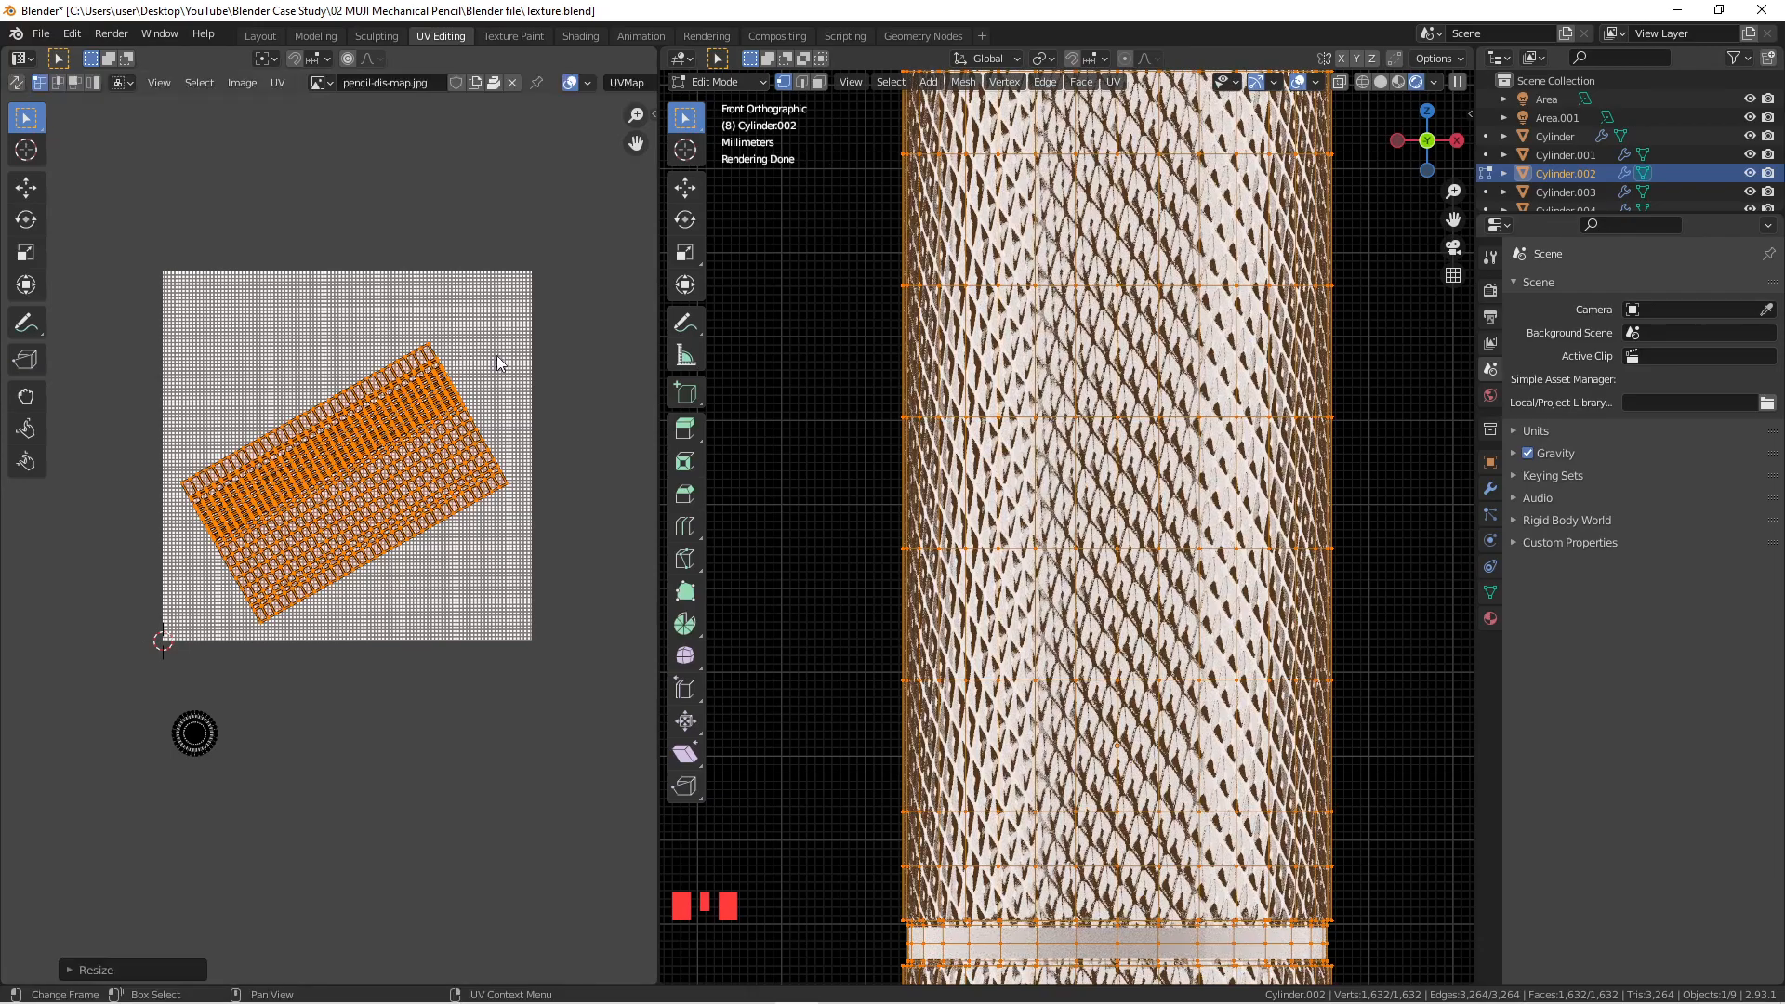
Step: Scale the grip's UV layout up by a further factor of about 1.035 and return to object mode
scroll(1169, 426, down, 5)
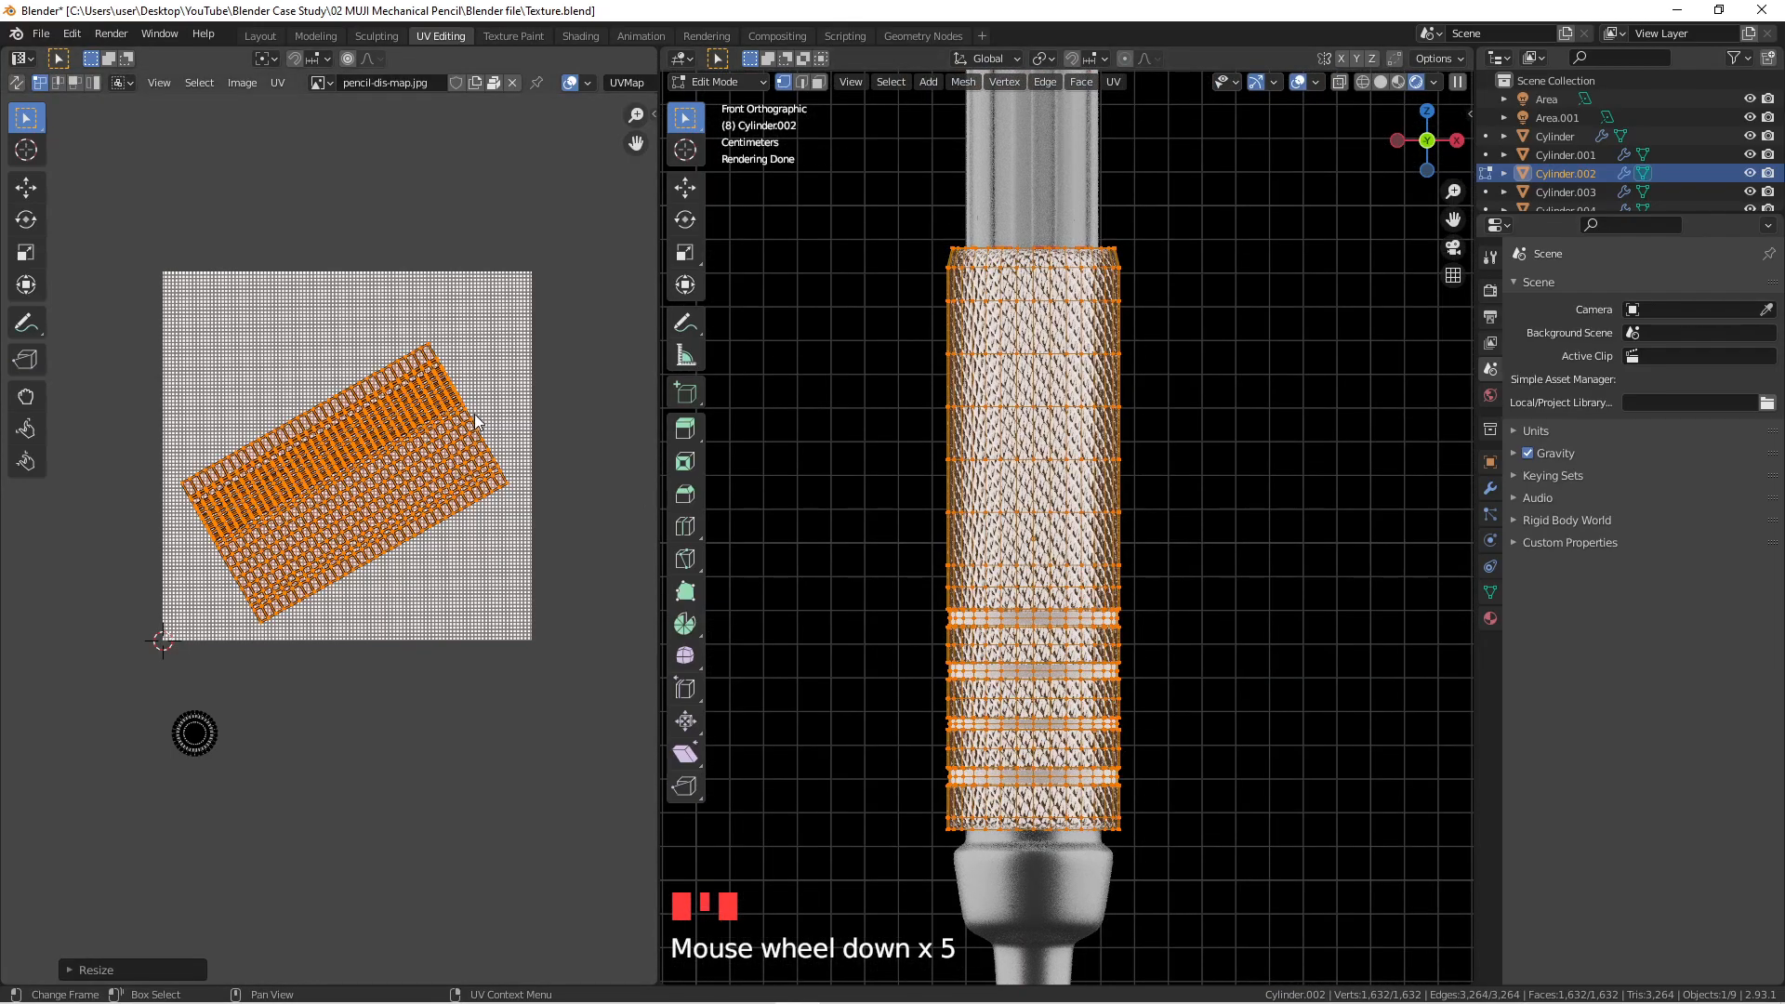
key(s)
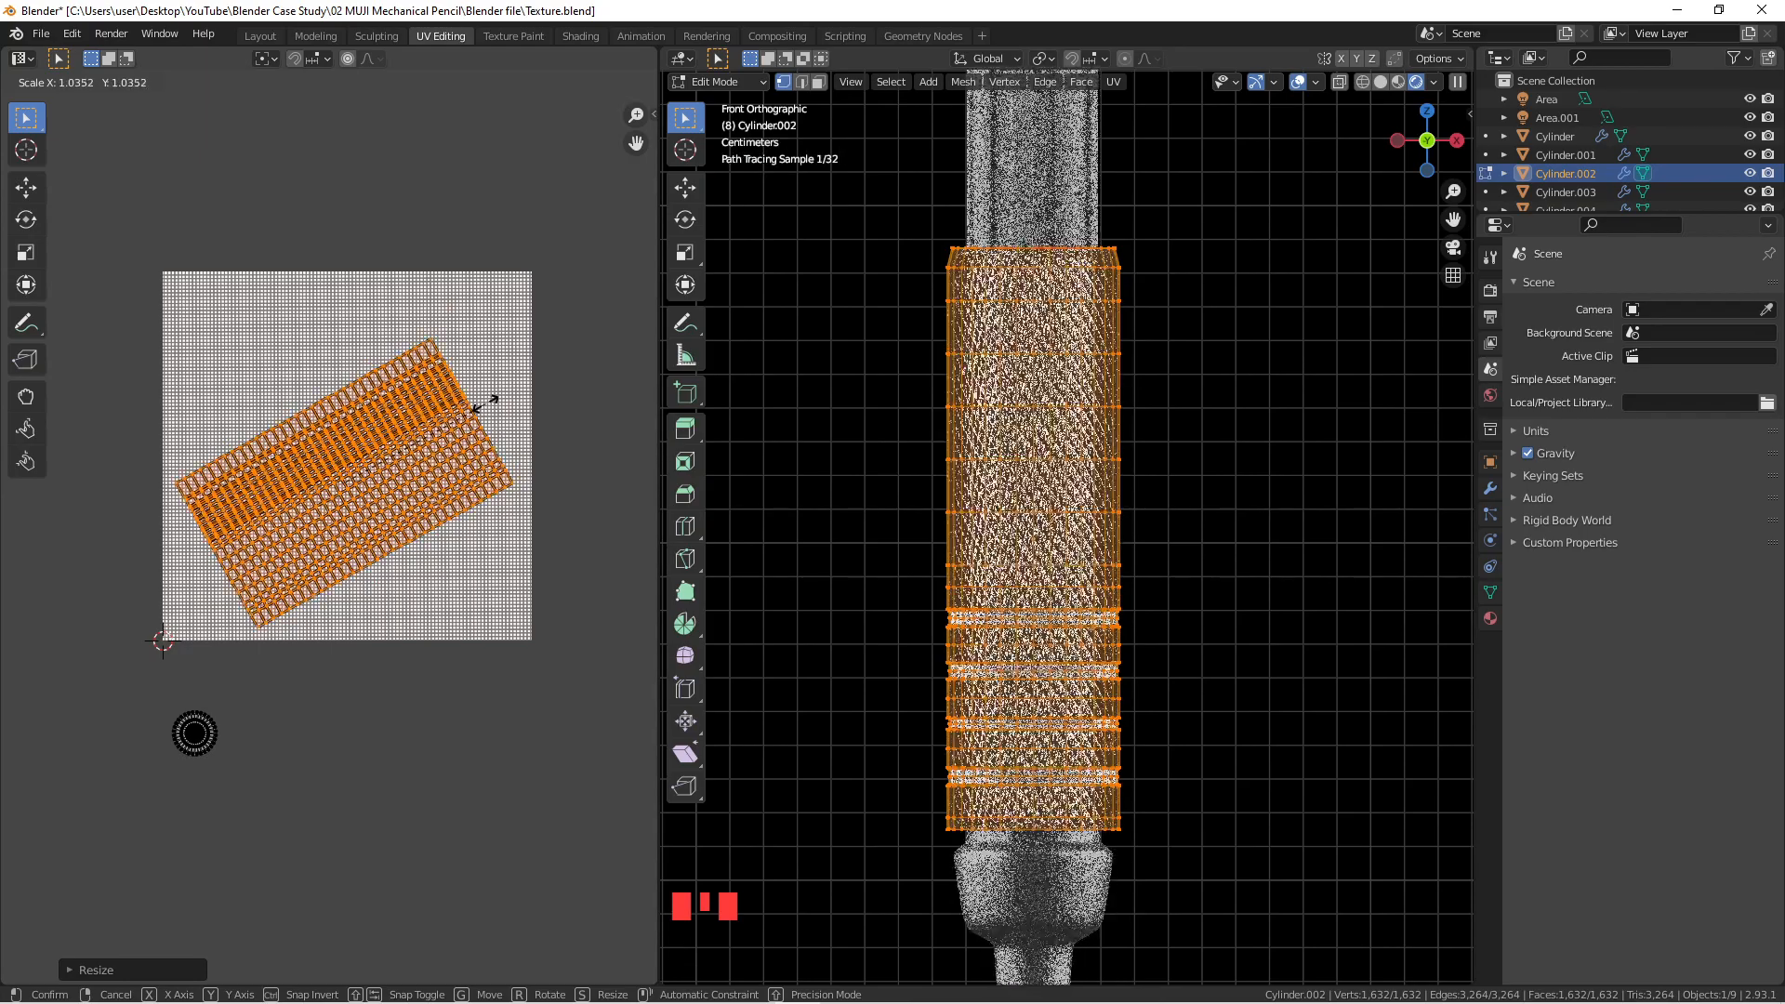
click(486, 407)
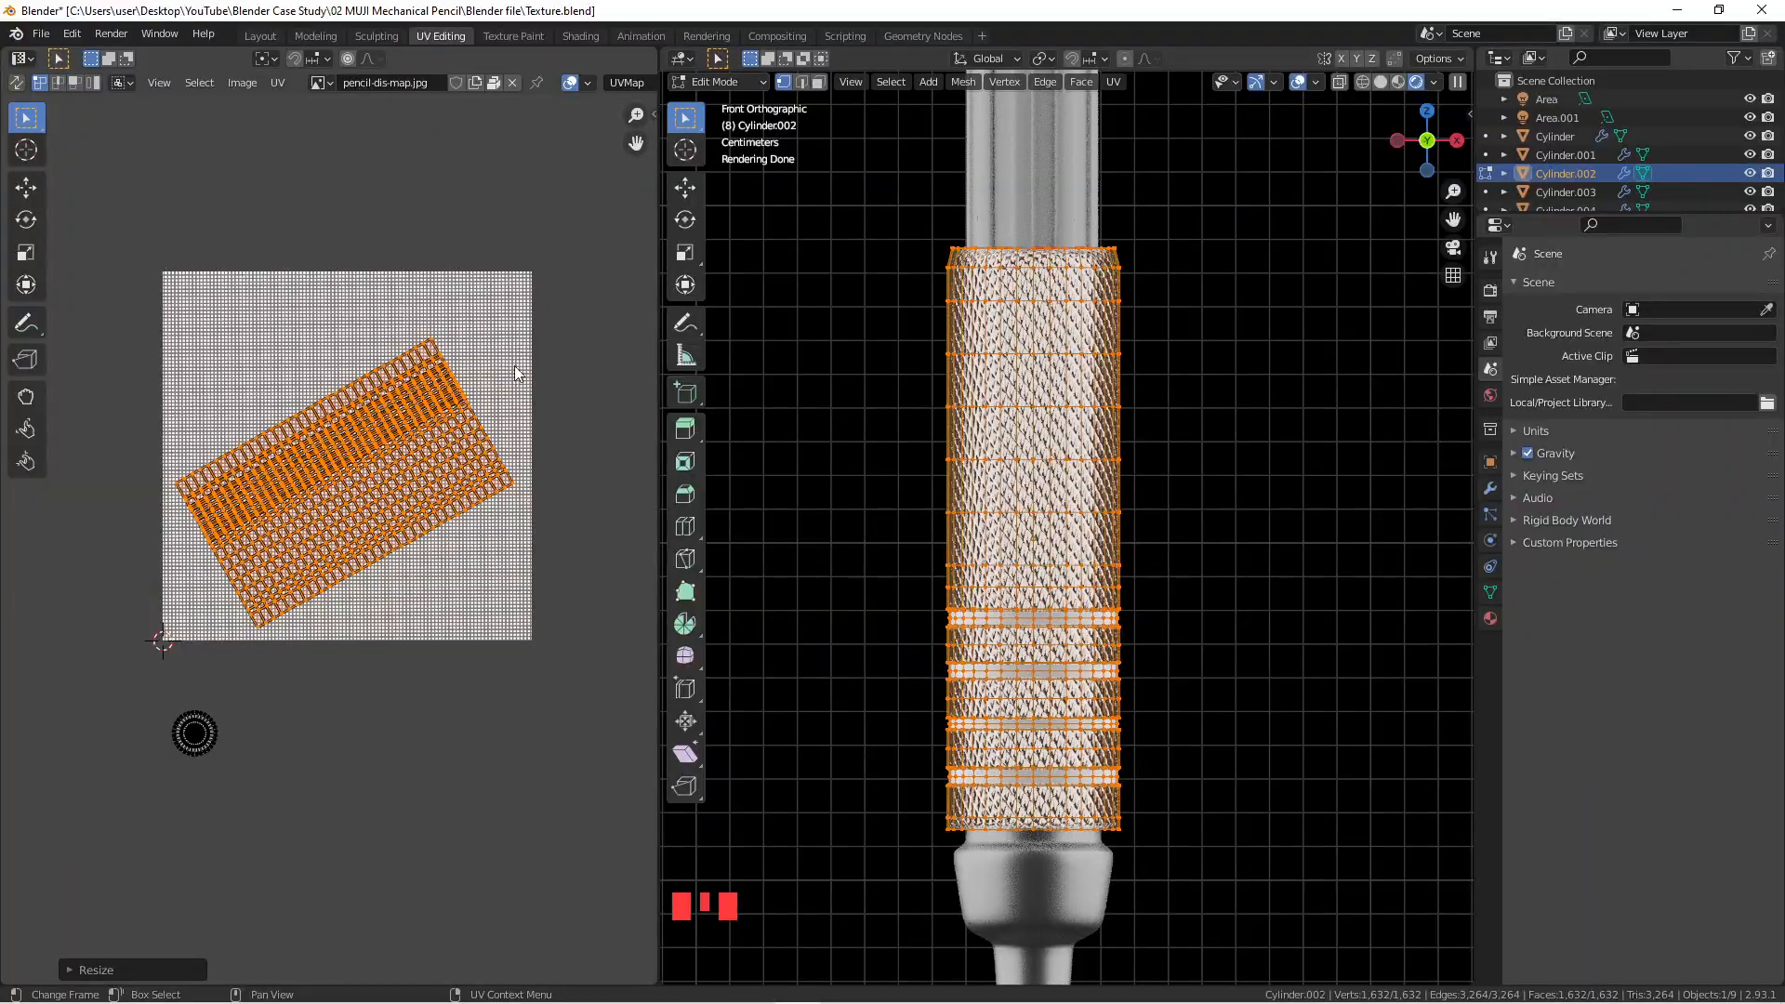
key(Tab)
Step: Examine the adjusted knurl pattern on the grip and around its smooth rings
scroll(1119, 582, up, 4)
scroll(1120, 613, up, 2)
scroll(1120, 614, down, 6)
shift+middle_drag(1119, 610, 1001, 573)
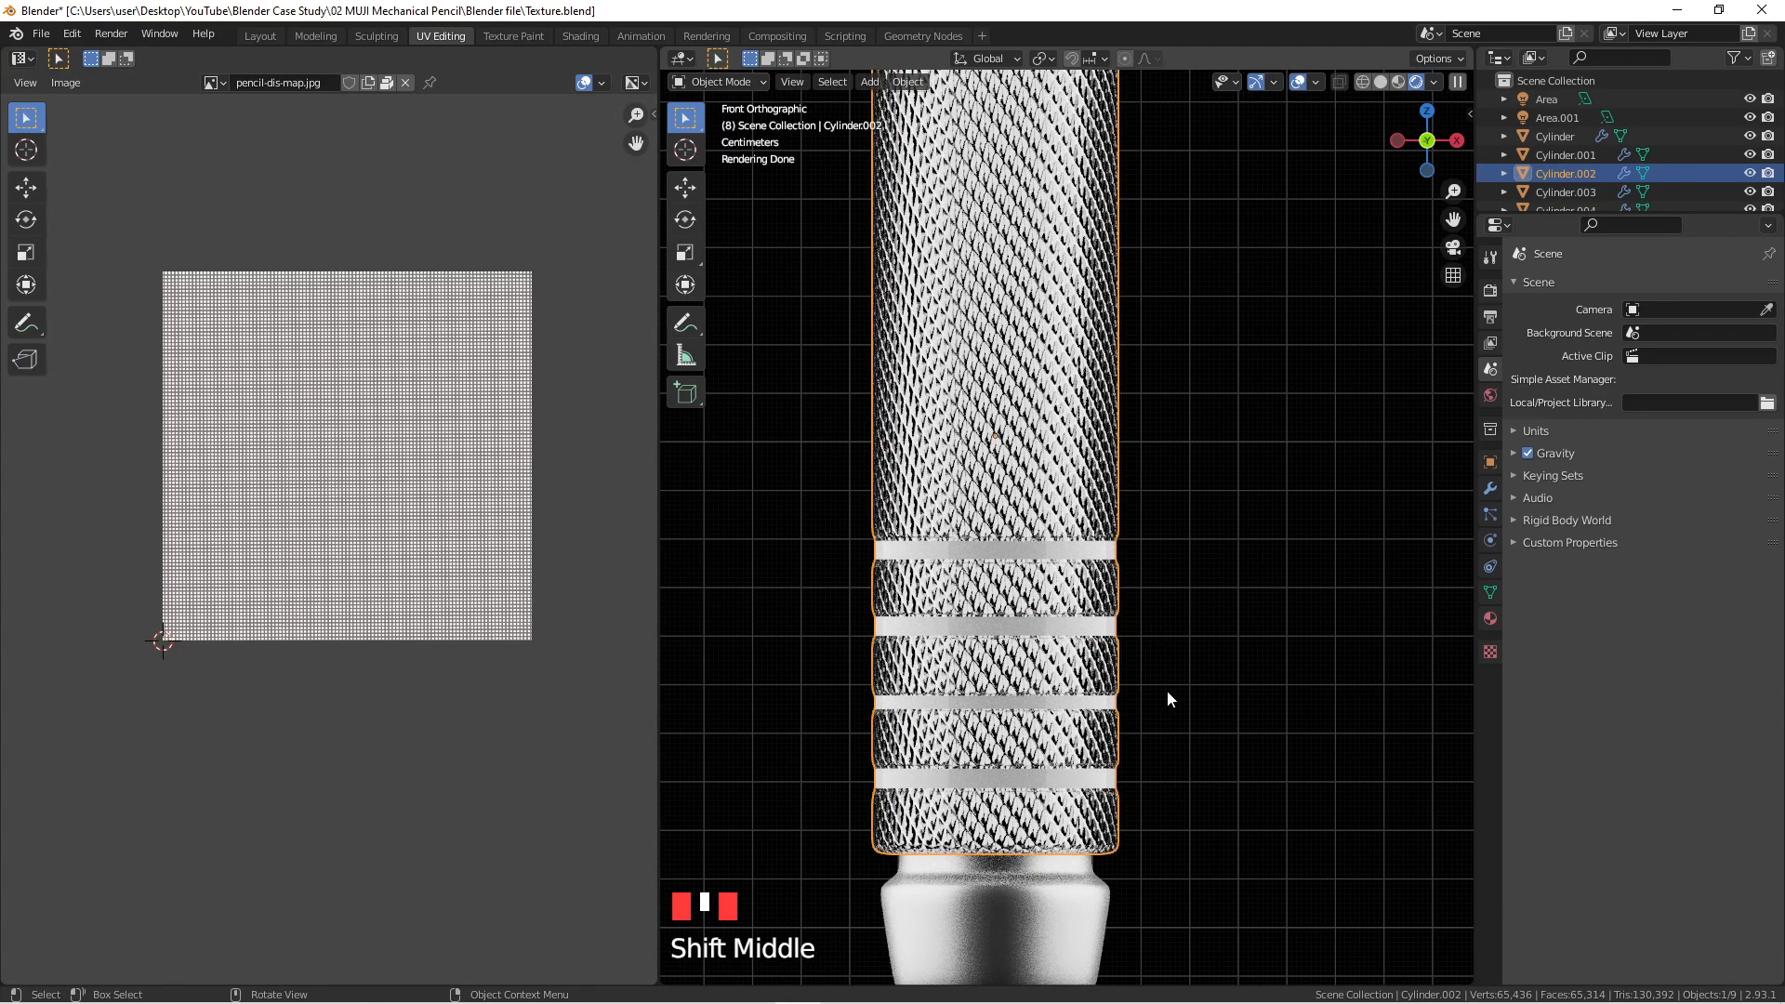
scroll(1168, 705, down, 4)
scroll(1001, 665, up, 2)
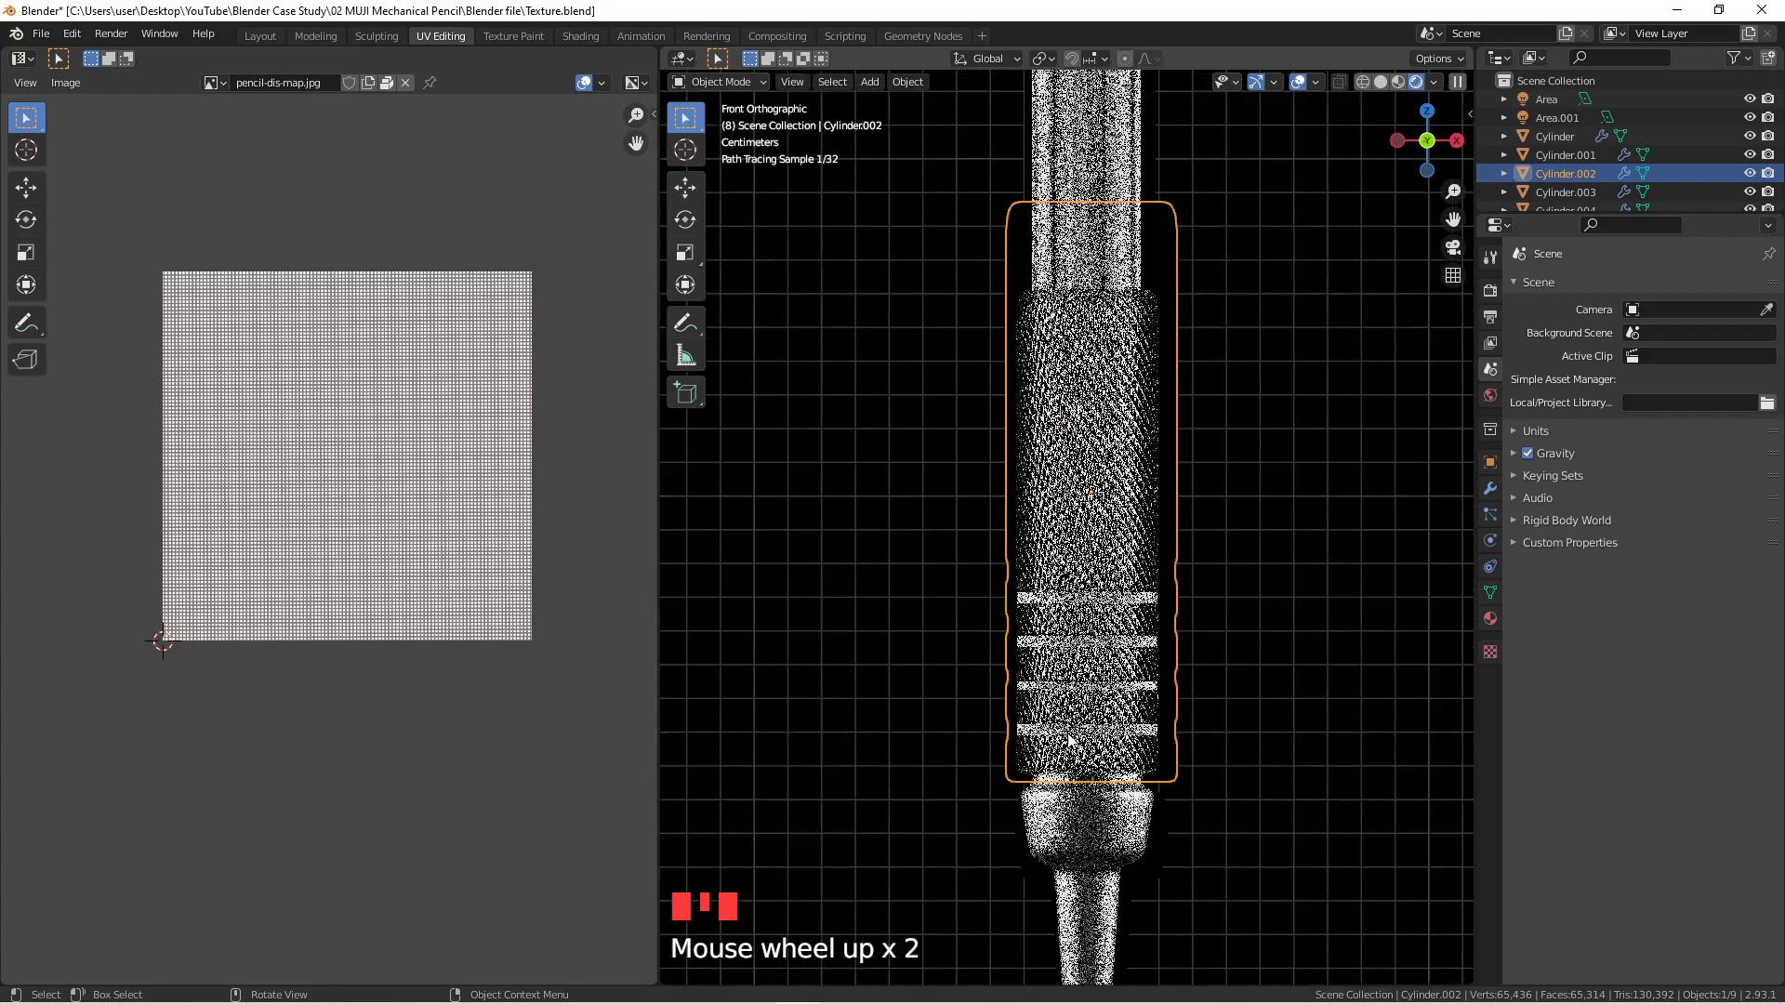
shift+middle_drag(917, 665, 868, 658)
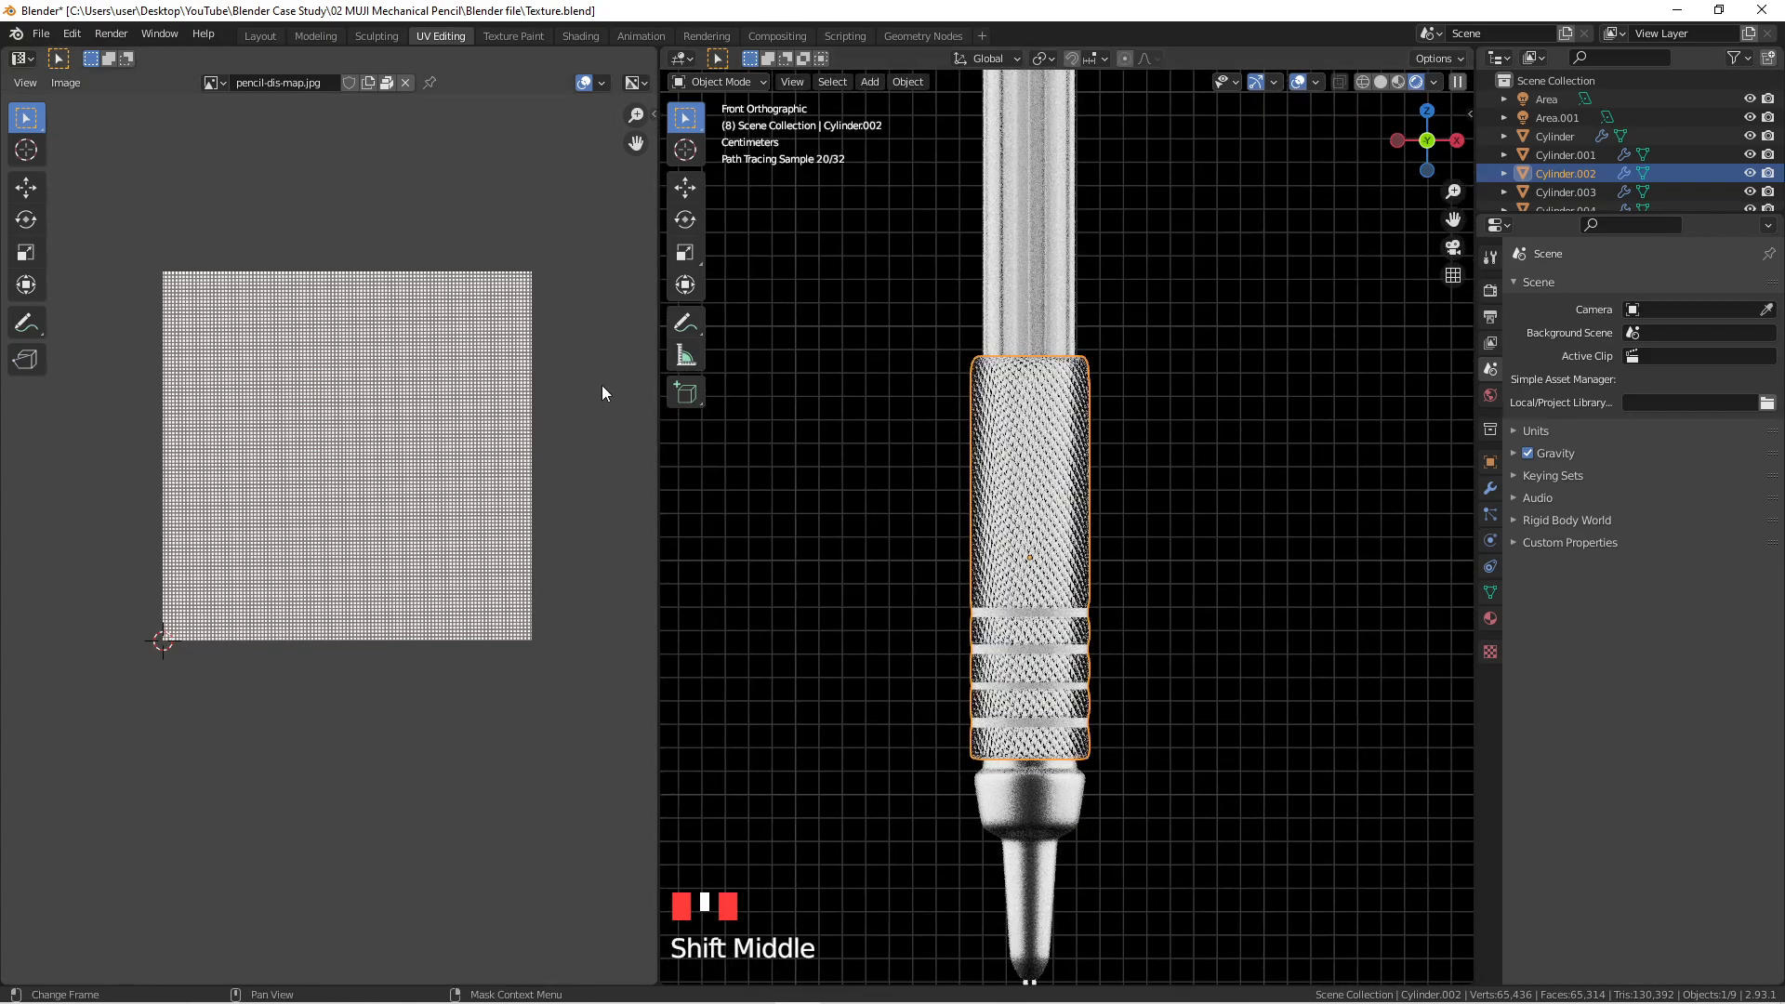
Step: Switch to the Layout workspace and frame the pencil's grip and tip in the rendered front view
click(260, 37)
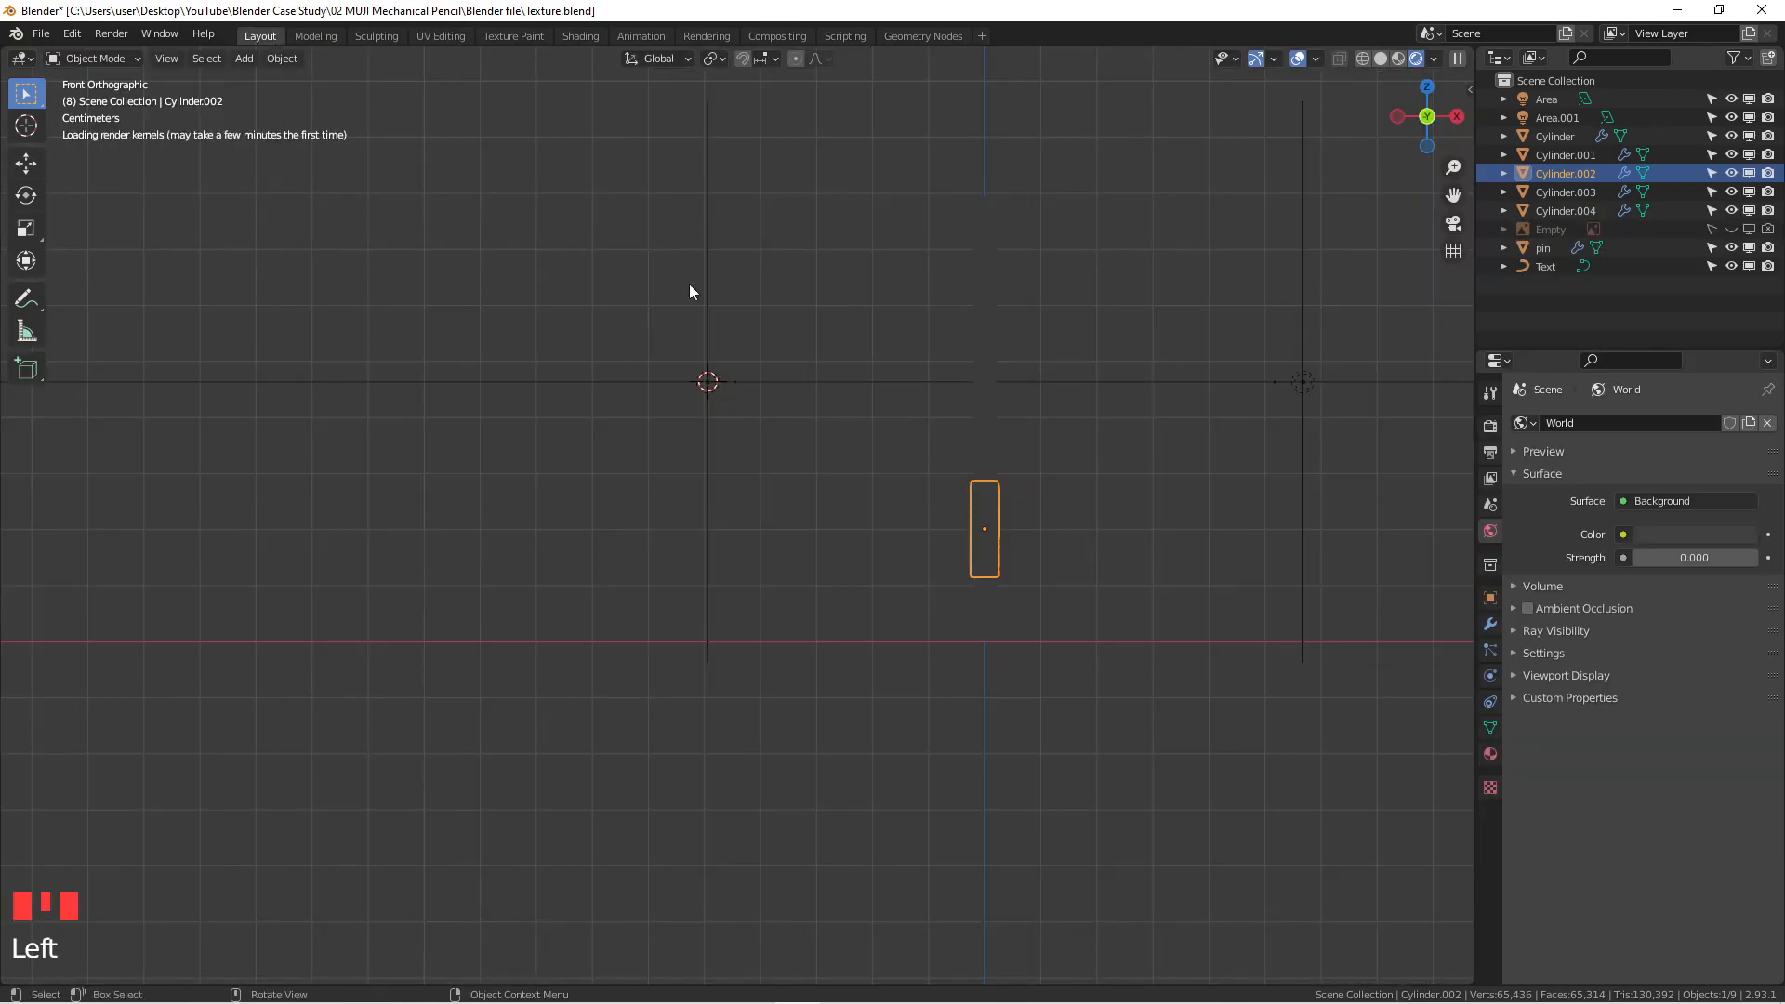
scroll(945, 483, up, 4)
shift+middle_drag(945, 483, 871, 581)
scroll(609, 599, down, 2)
scroll(651, 623, up, 3)
scroll(778, 611, up, 3)
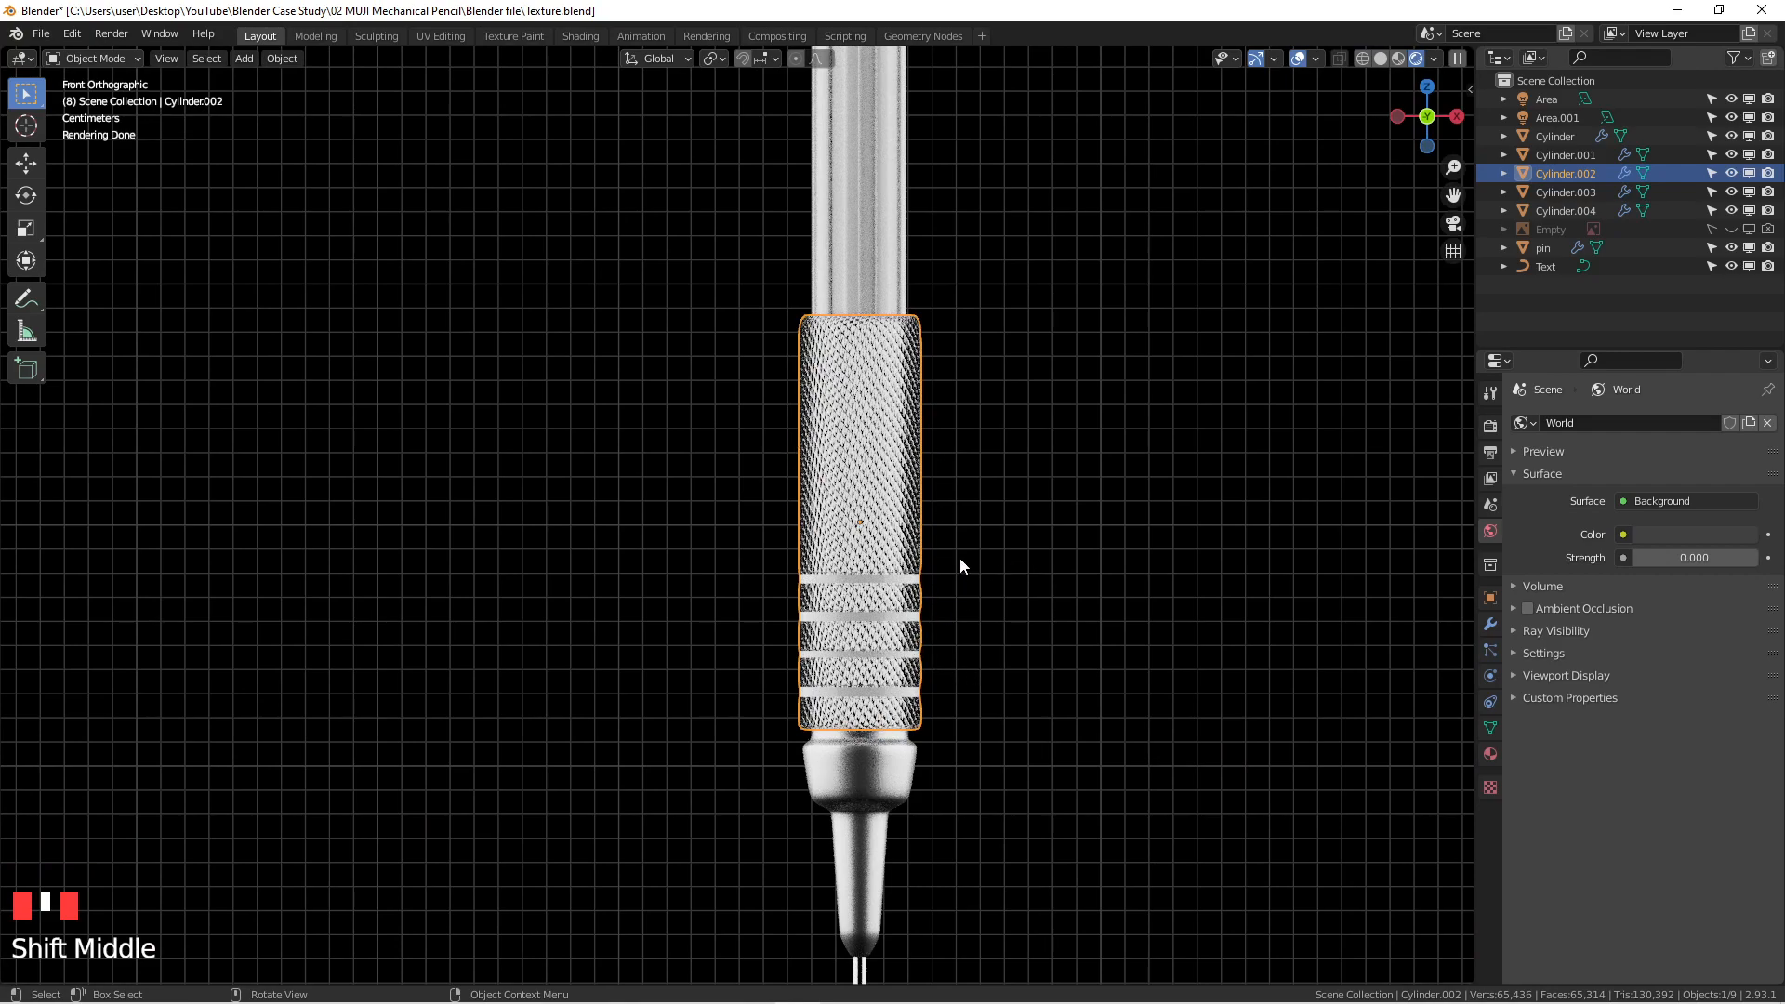
Step: Examine the knurled grip up close at an angle in the rendered view and return to front view
scroll(935, 536, down, 1)
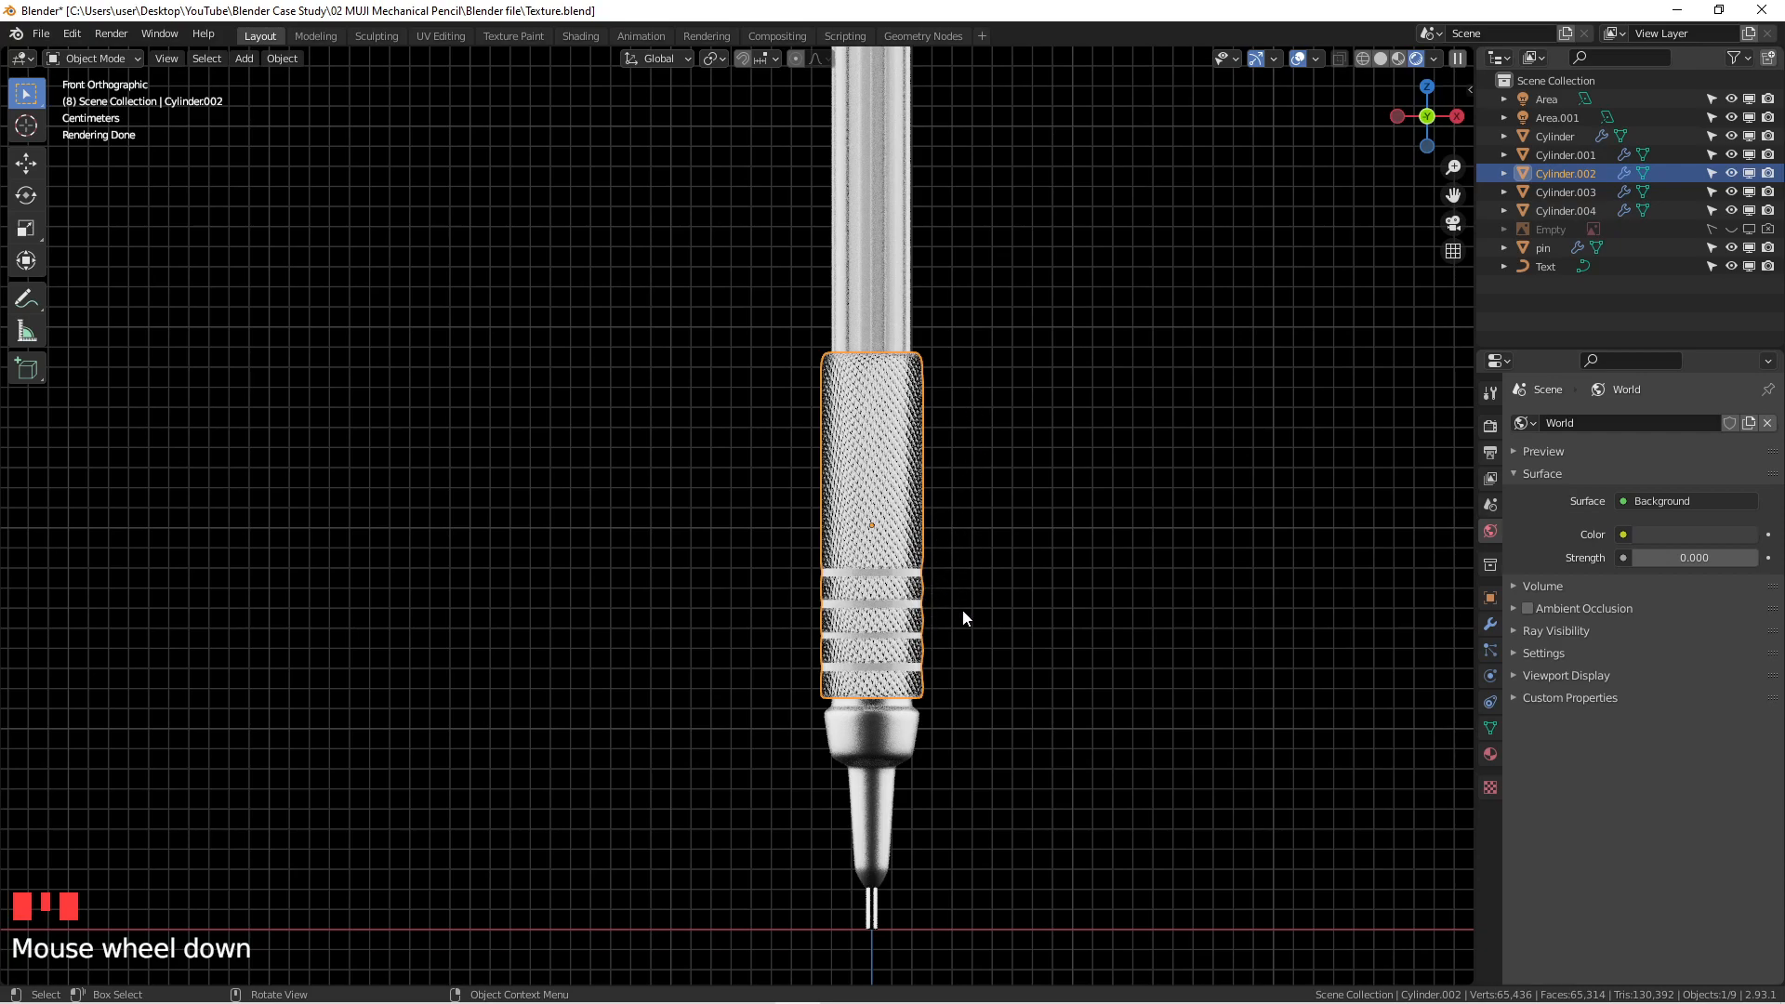
scroll(962, 610, down, 2)
middle_drag(956, 550, 933, 589)
scroll(911, 493, up, 7)
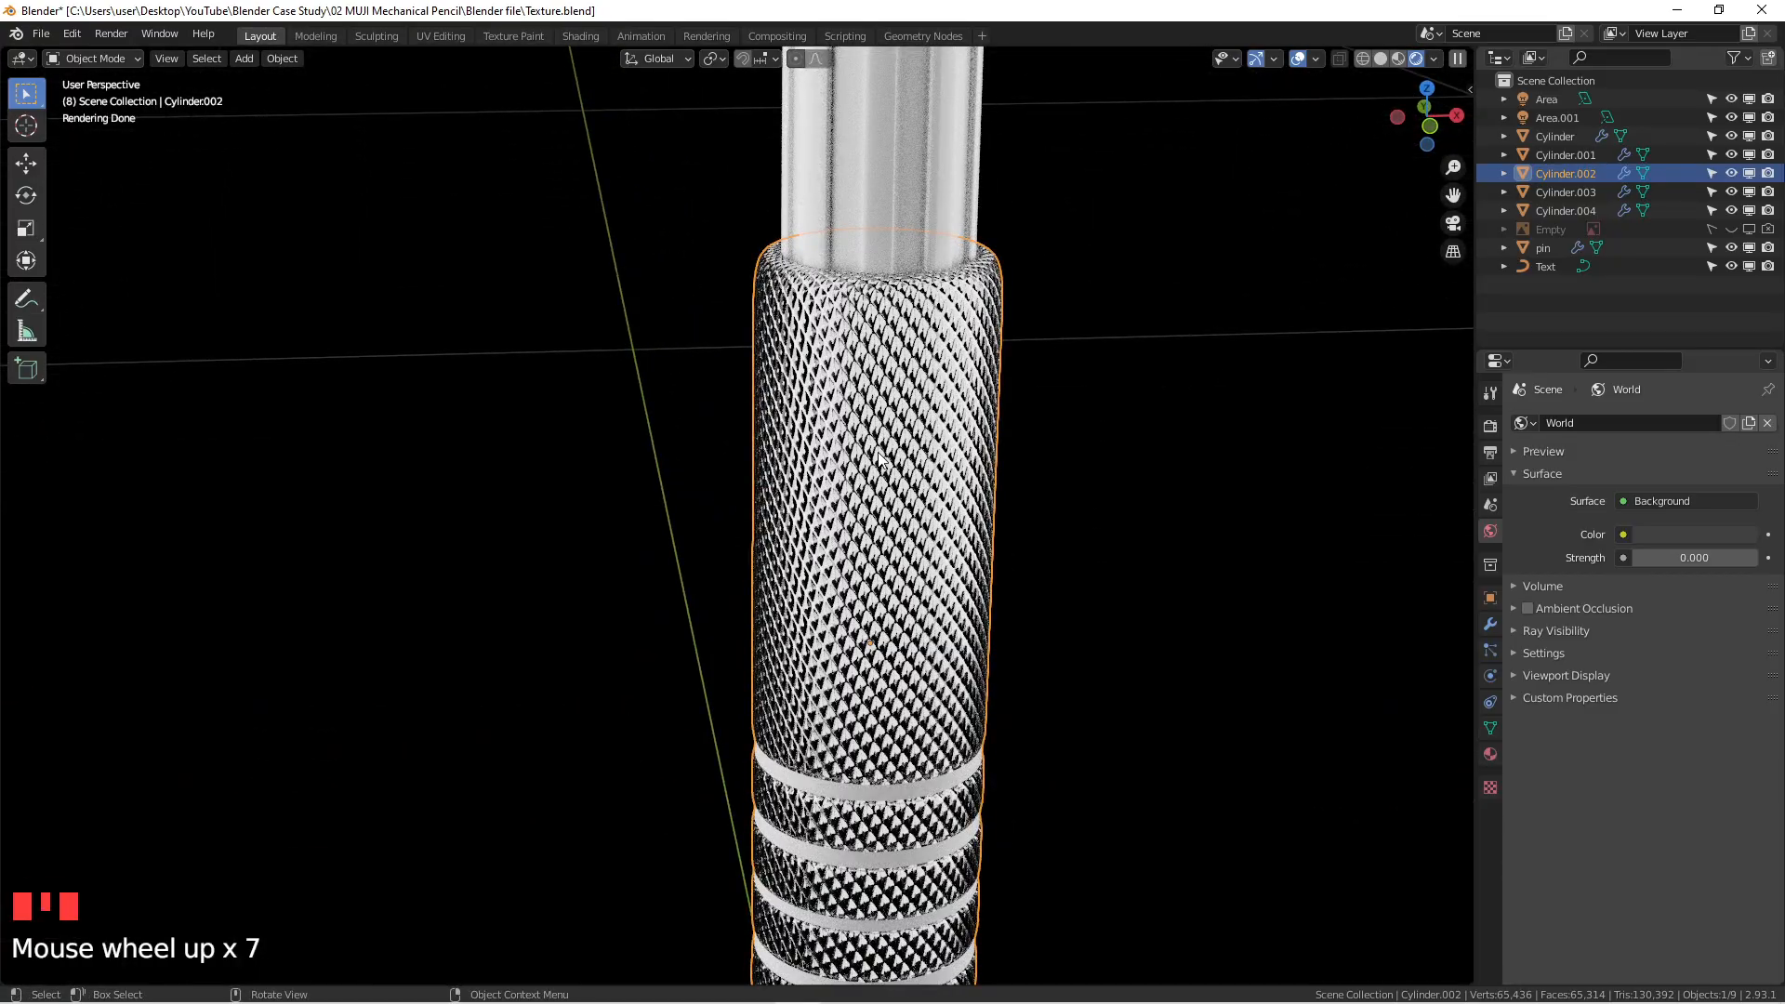
middle_drag(873, 528, 744, 446)
key(KP_1)
scroll(822, 525, down, 5)
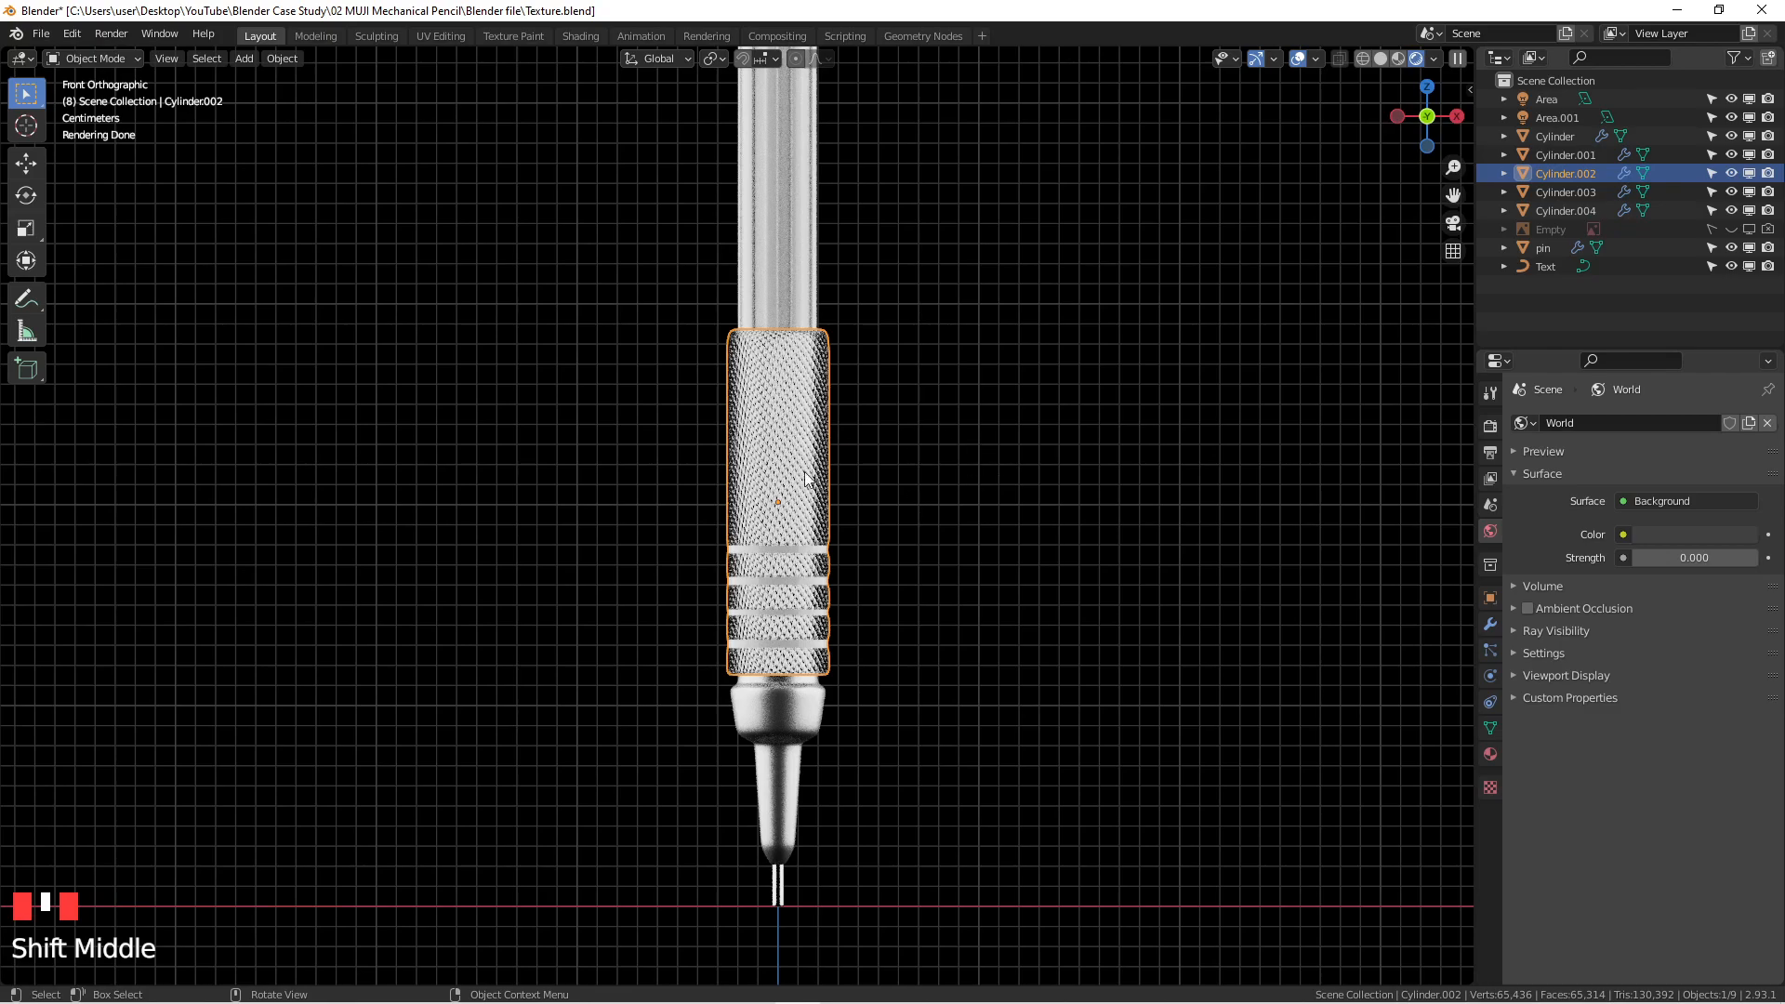
Step: Examine the rendered pencil from its grip and tip up to the end cap, from the front and at an angle
scroll(788, 460, up, 2)
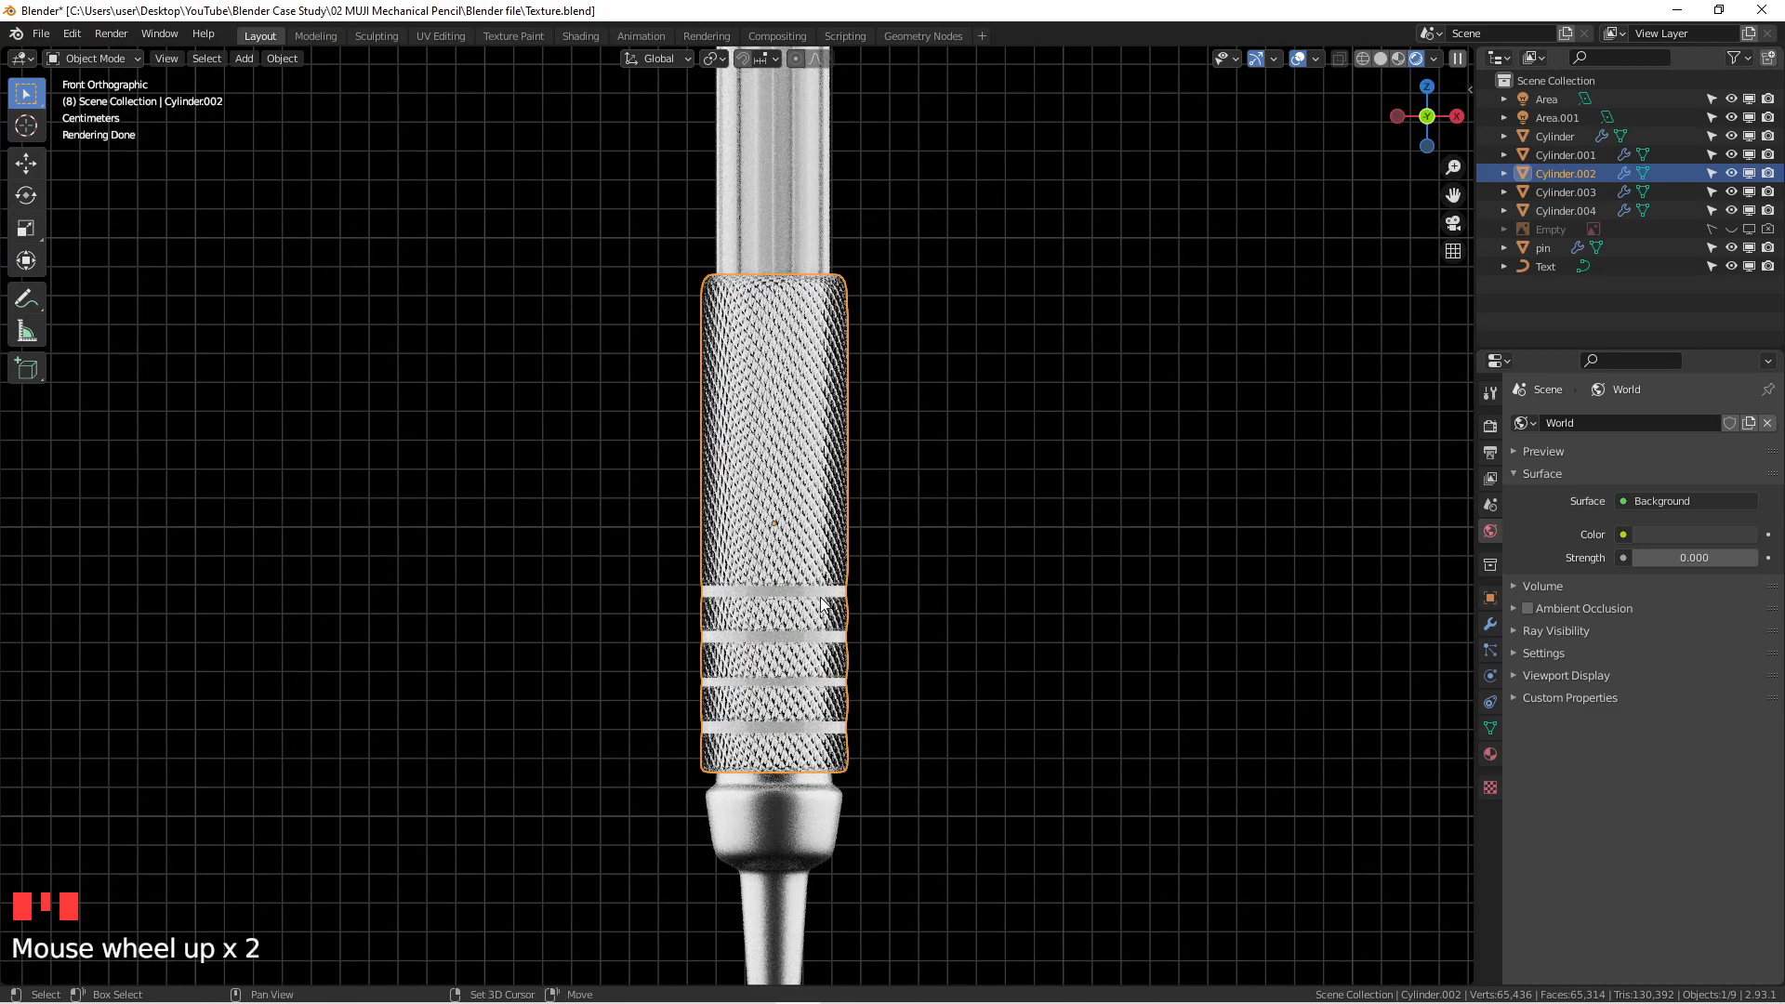
shift+middle_drag(869, 835, 900, 815)
click(855, 807)
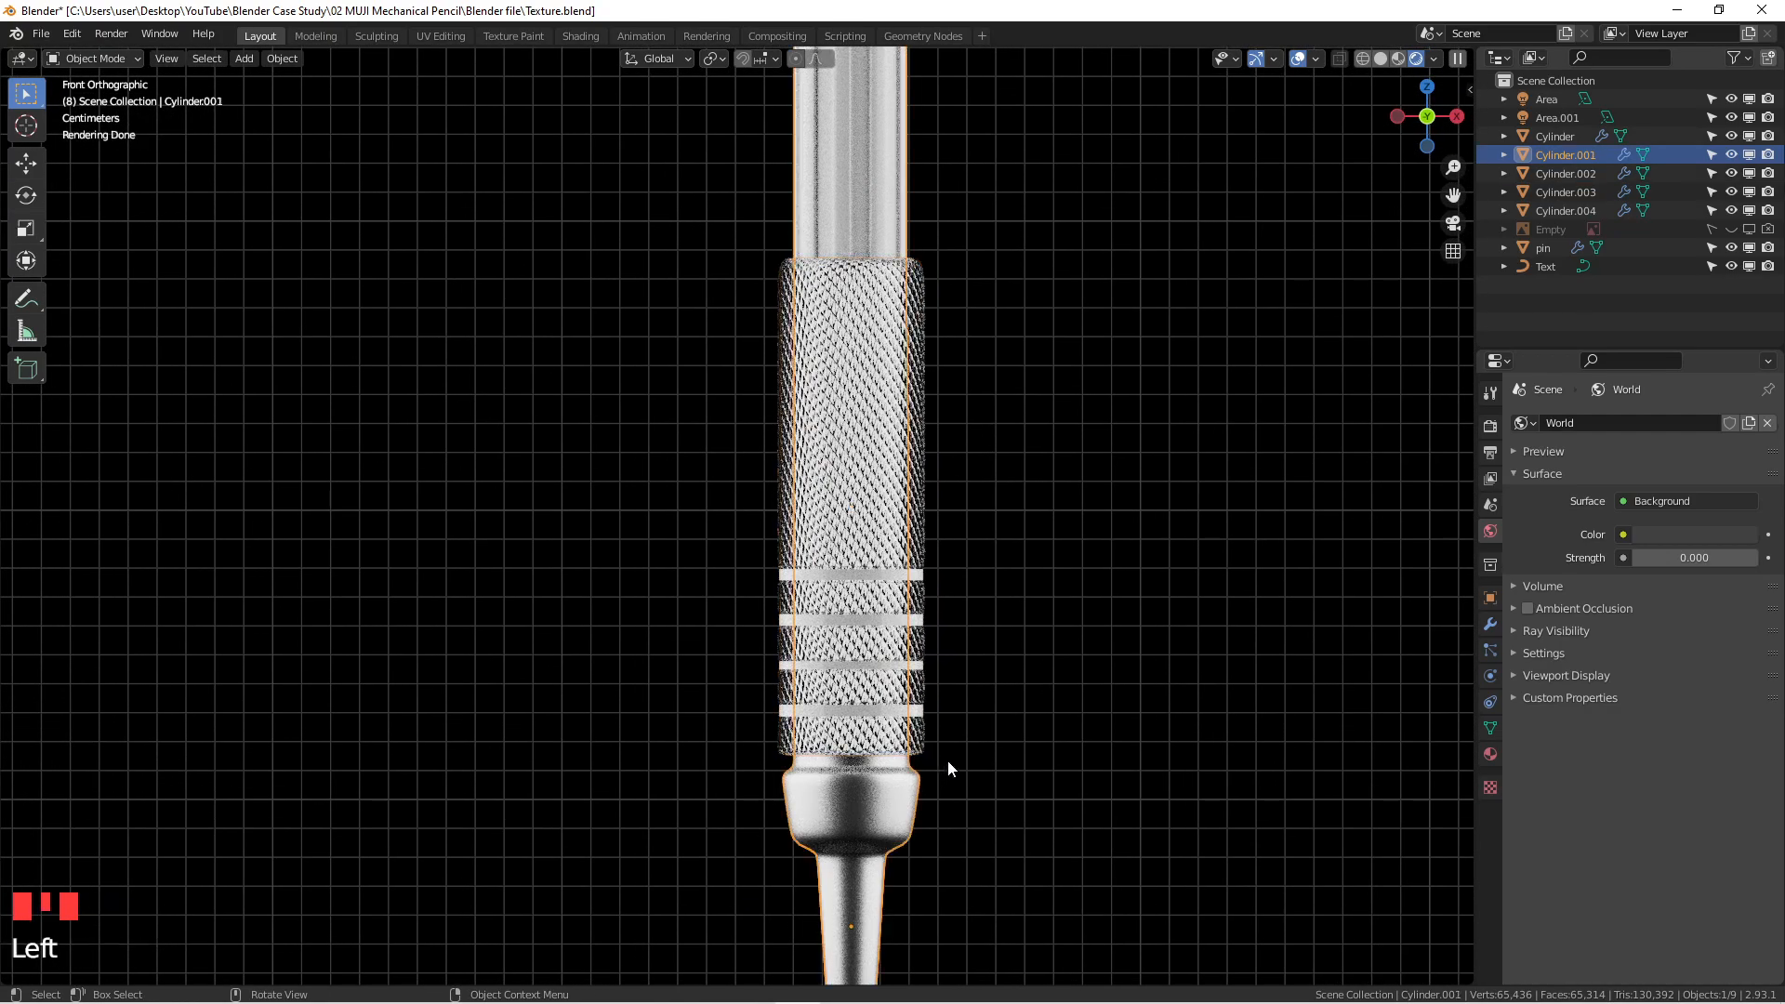
scroll(876, 437, down, 2)
middle_drag(876, 437, 948, 557)
scroll(908, 415, down, 4)
shift+middle_drag(908, 415, 889, 641)
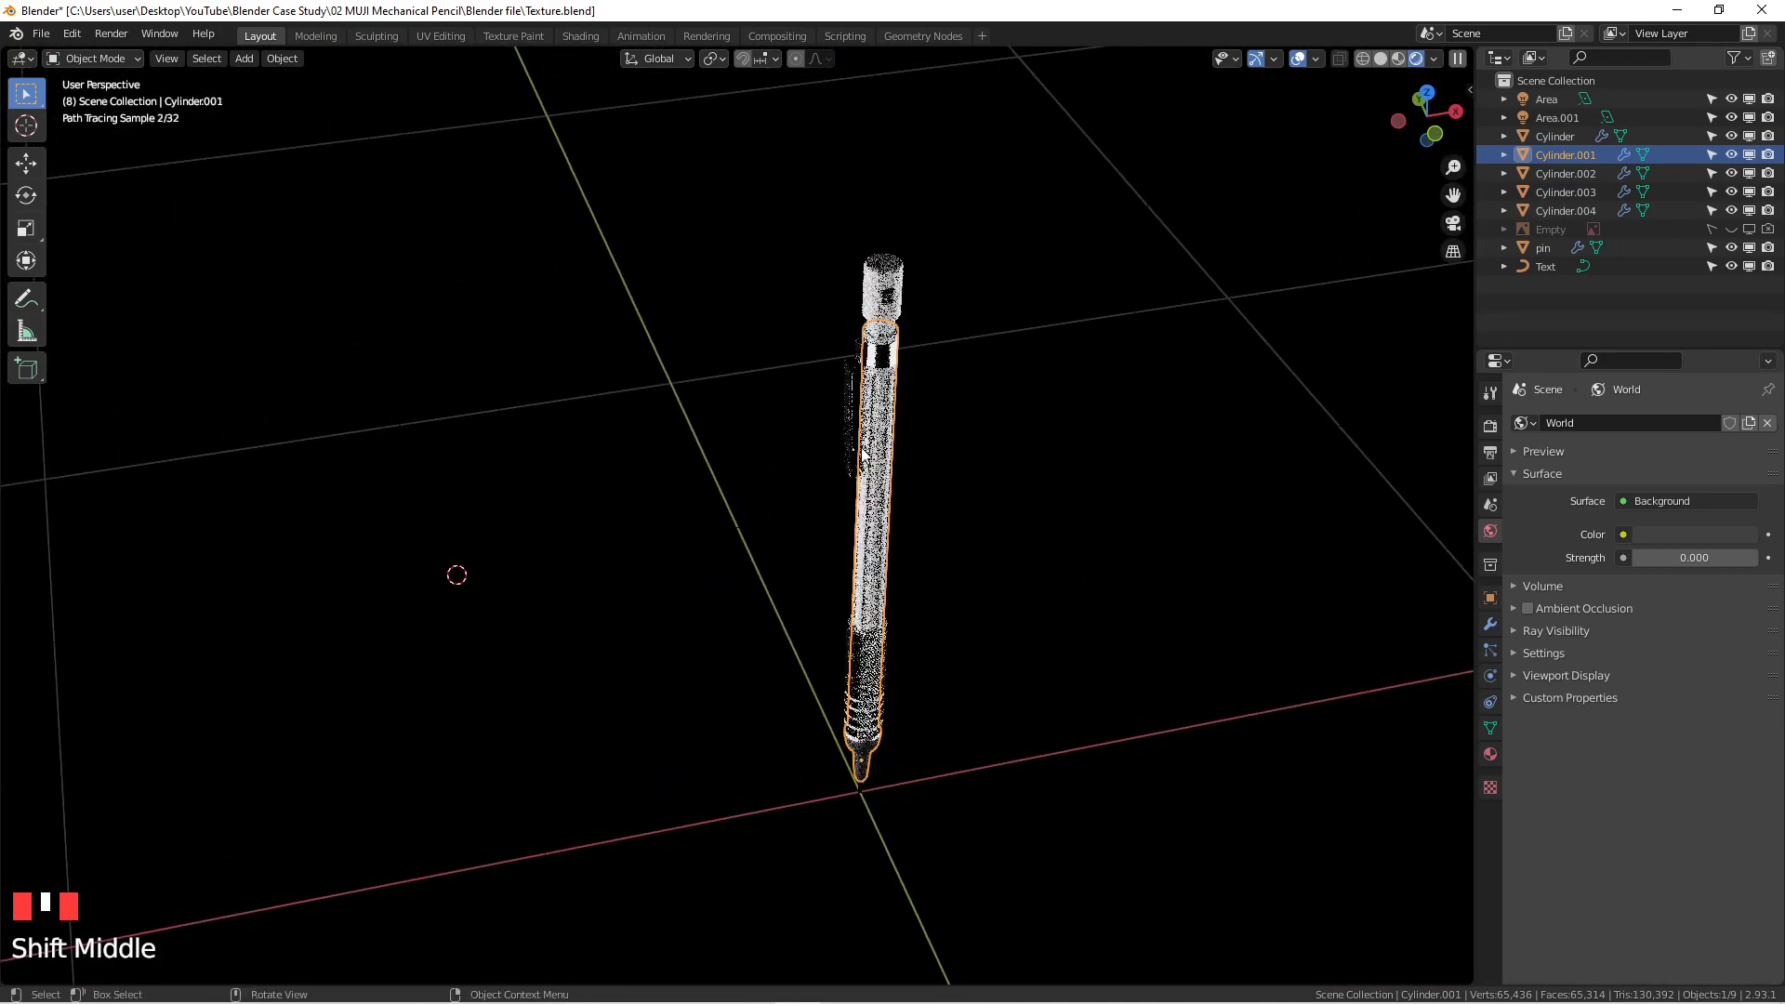
scroll(889, 641, up, 2)
click(914, 253)
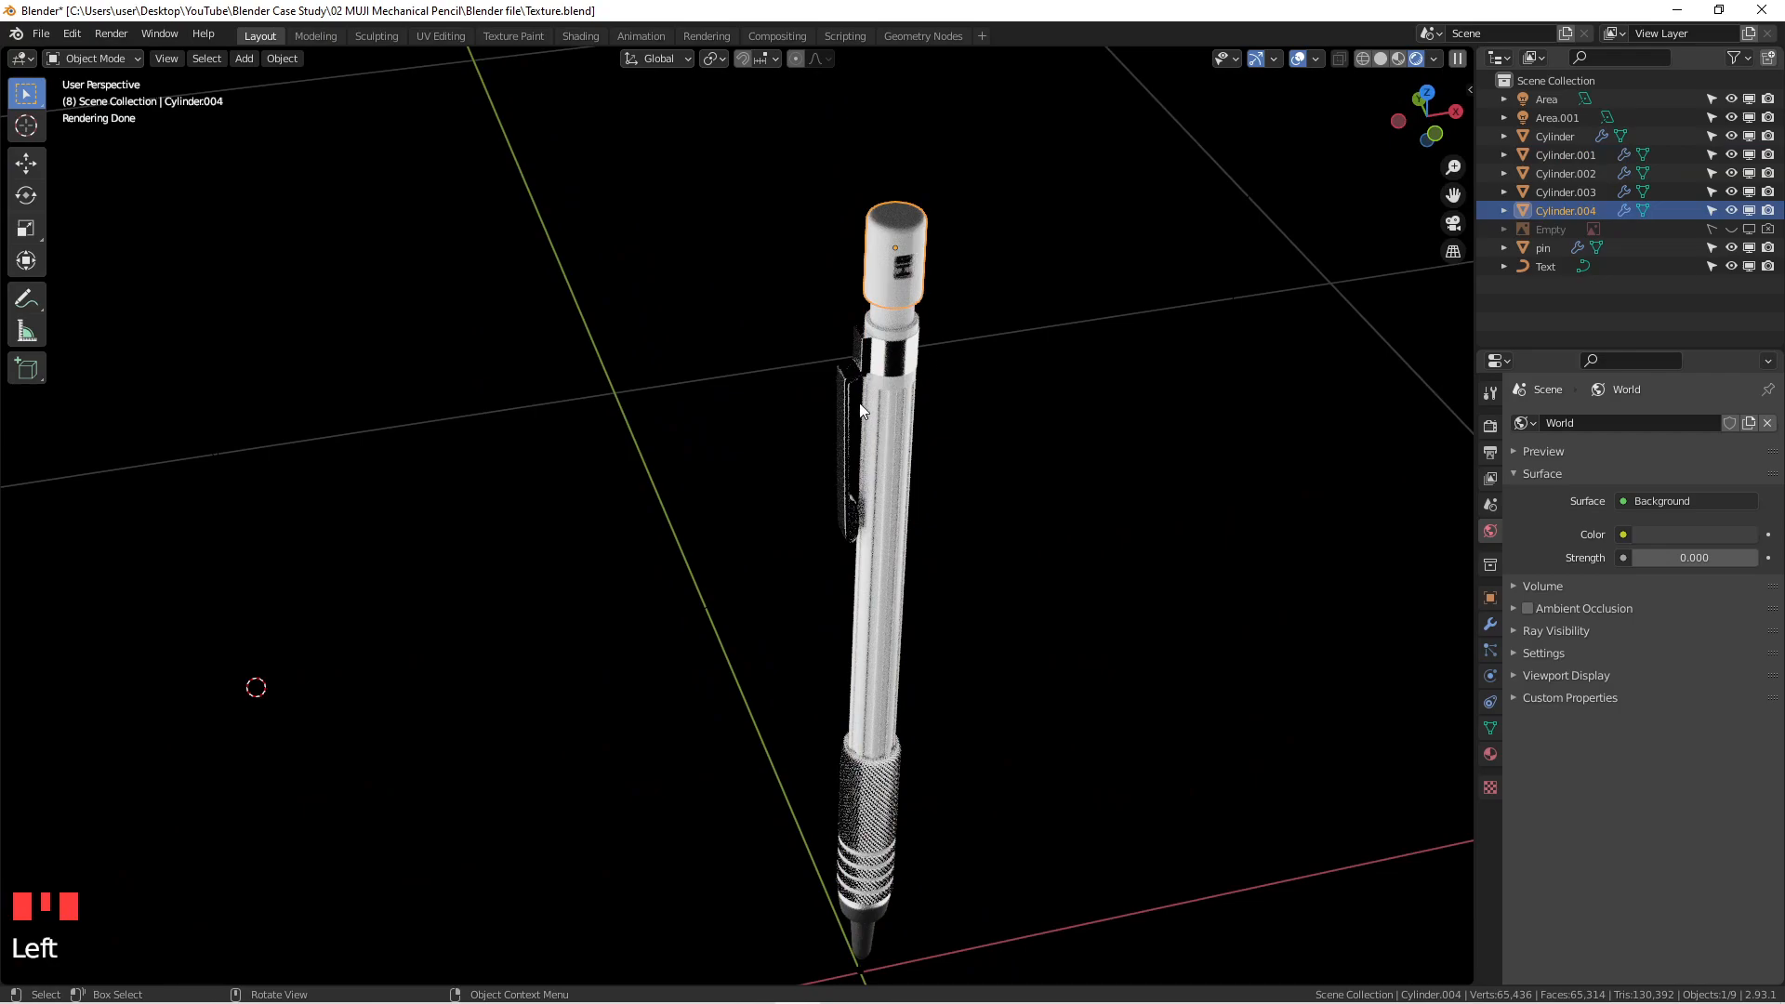
scroll(864, 276, up, 4)
key(KP_7)
scroll(968, 493, down, 4)
mouse_move(948, 518)
shift+middle_down()
mouse_move(892, 494)
mouse_move(922, 426)
shift+middle_up()
scroll(951, 399, down, 1)
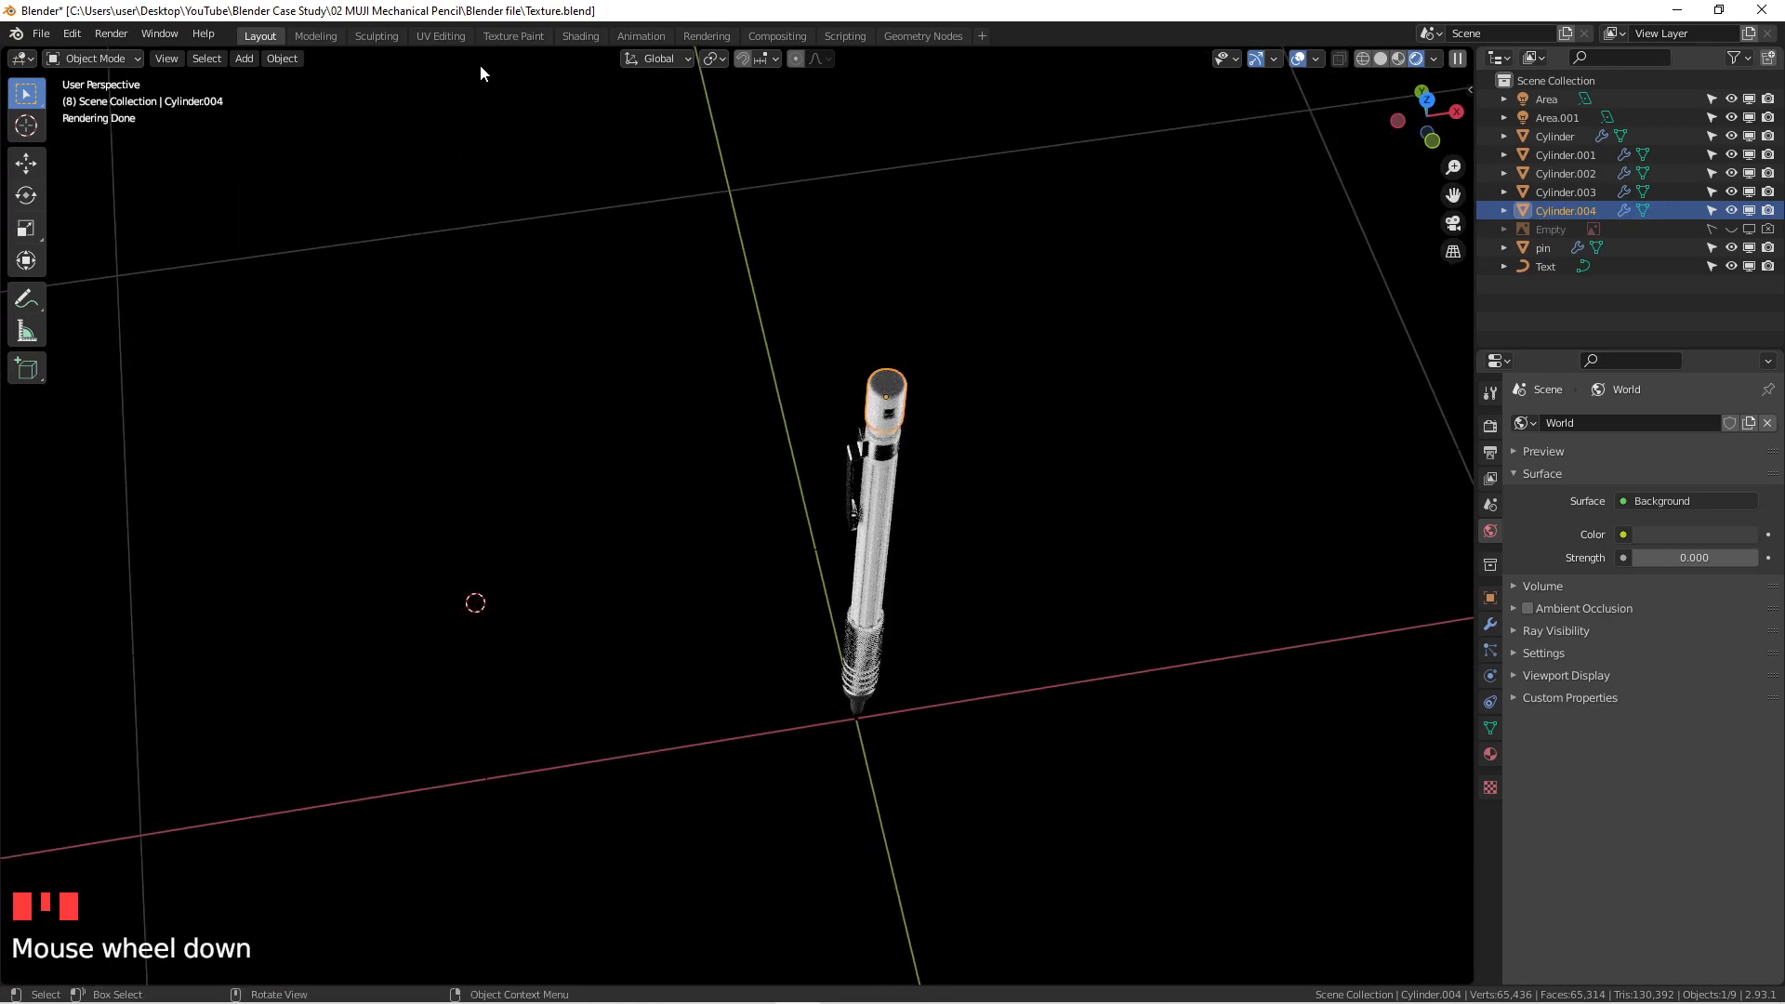
Step: Switch to the Shading workspace, enlarge its node editor area, and frame the whole pencil in the viewport
click(572, 33)
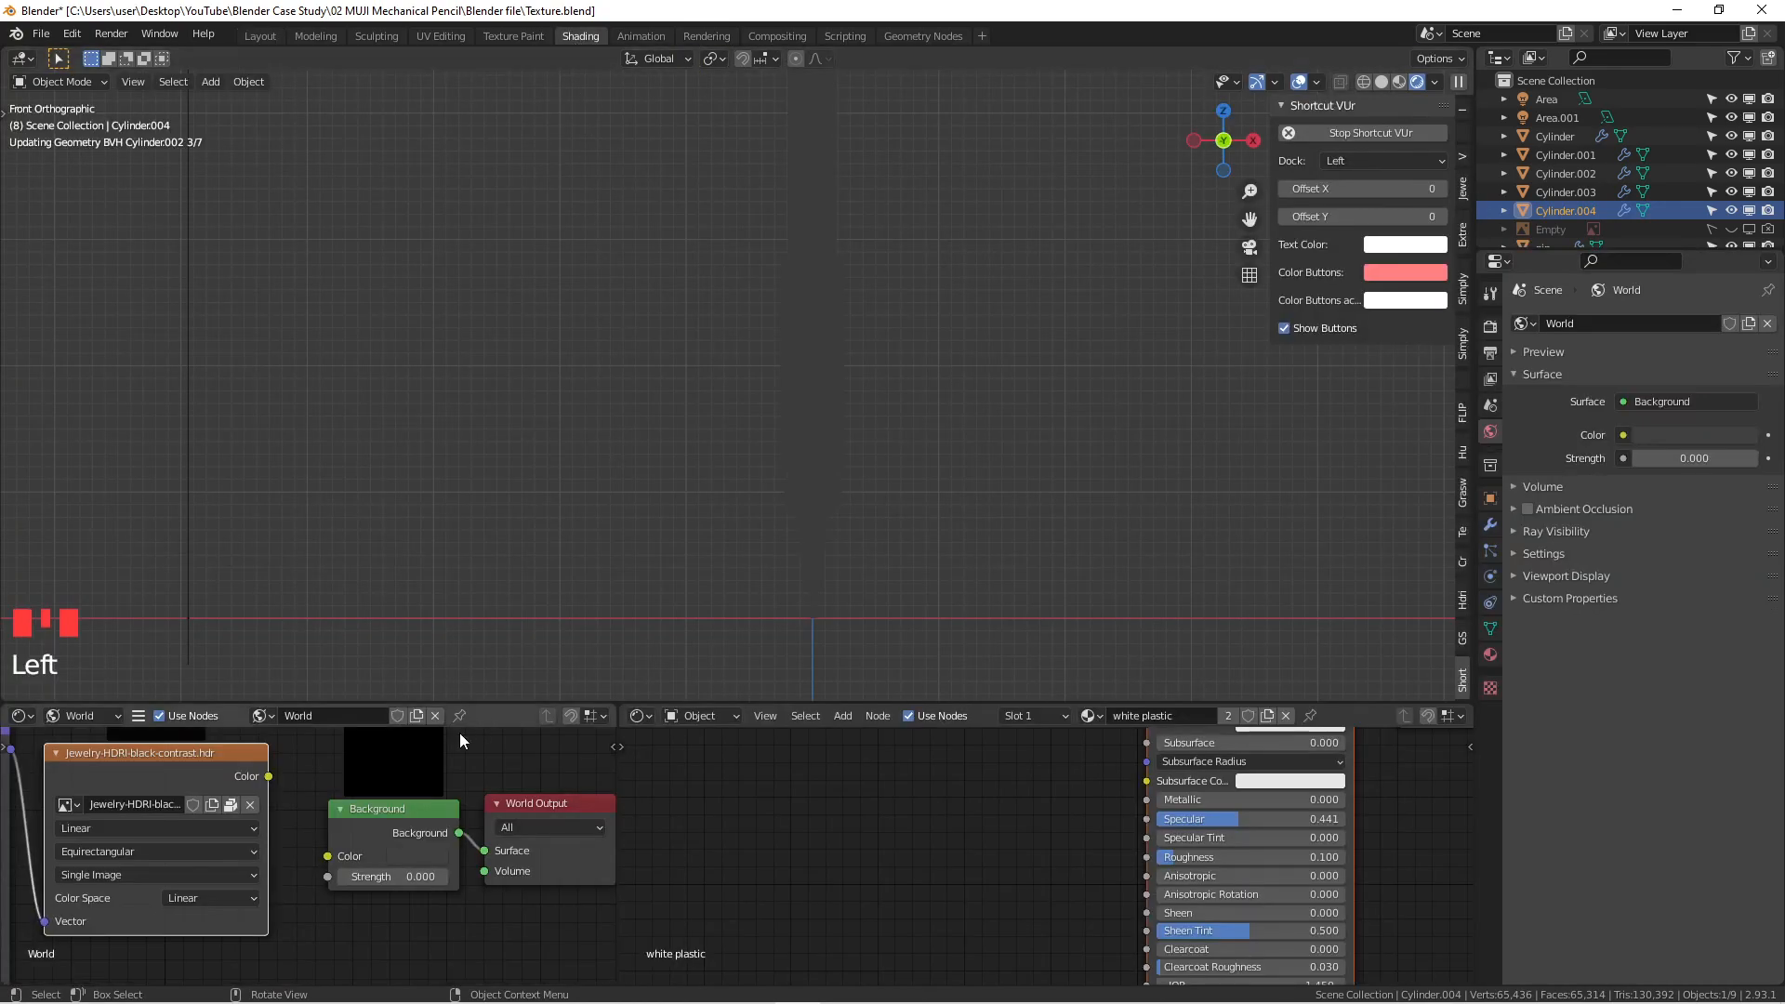
drag(526, 705, 539, 508)
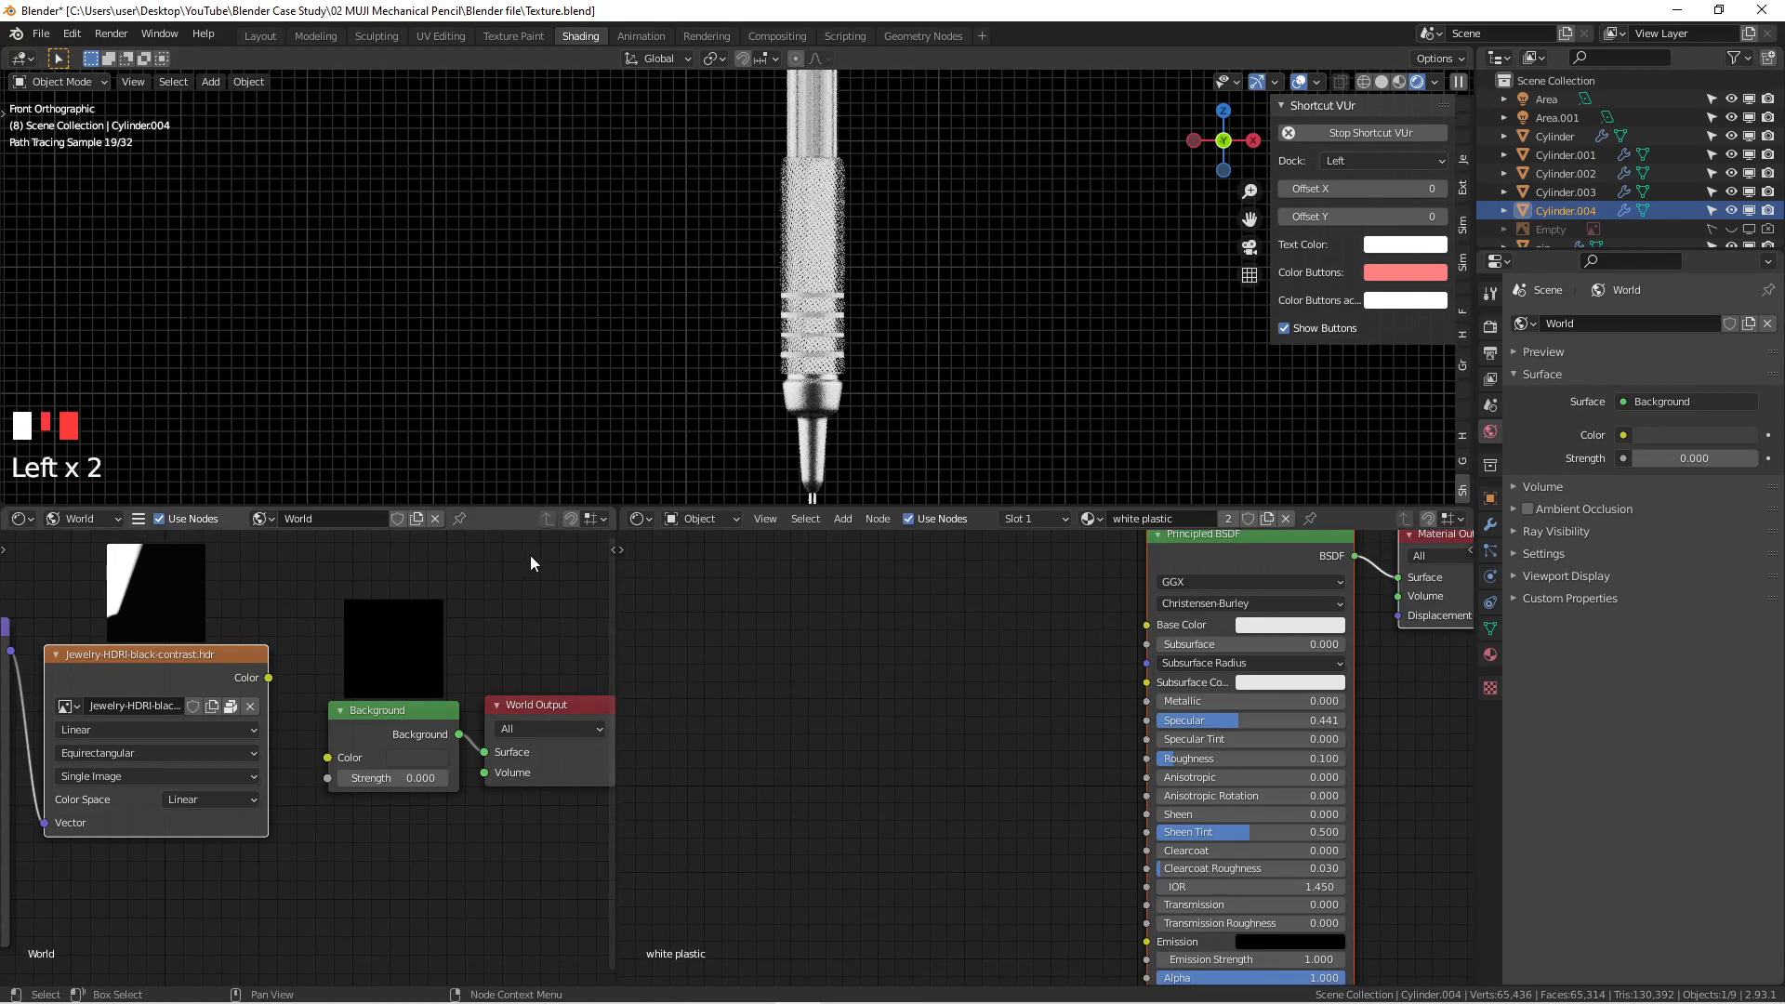
scroll(533, 552, down, 2)
scroll(934, 275, down, 3)
shift+middle_drag(934, 310, 864, 348)
scroll(875, 309, down, 5)
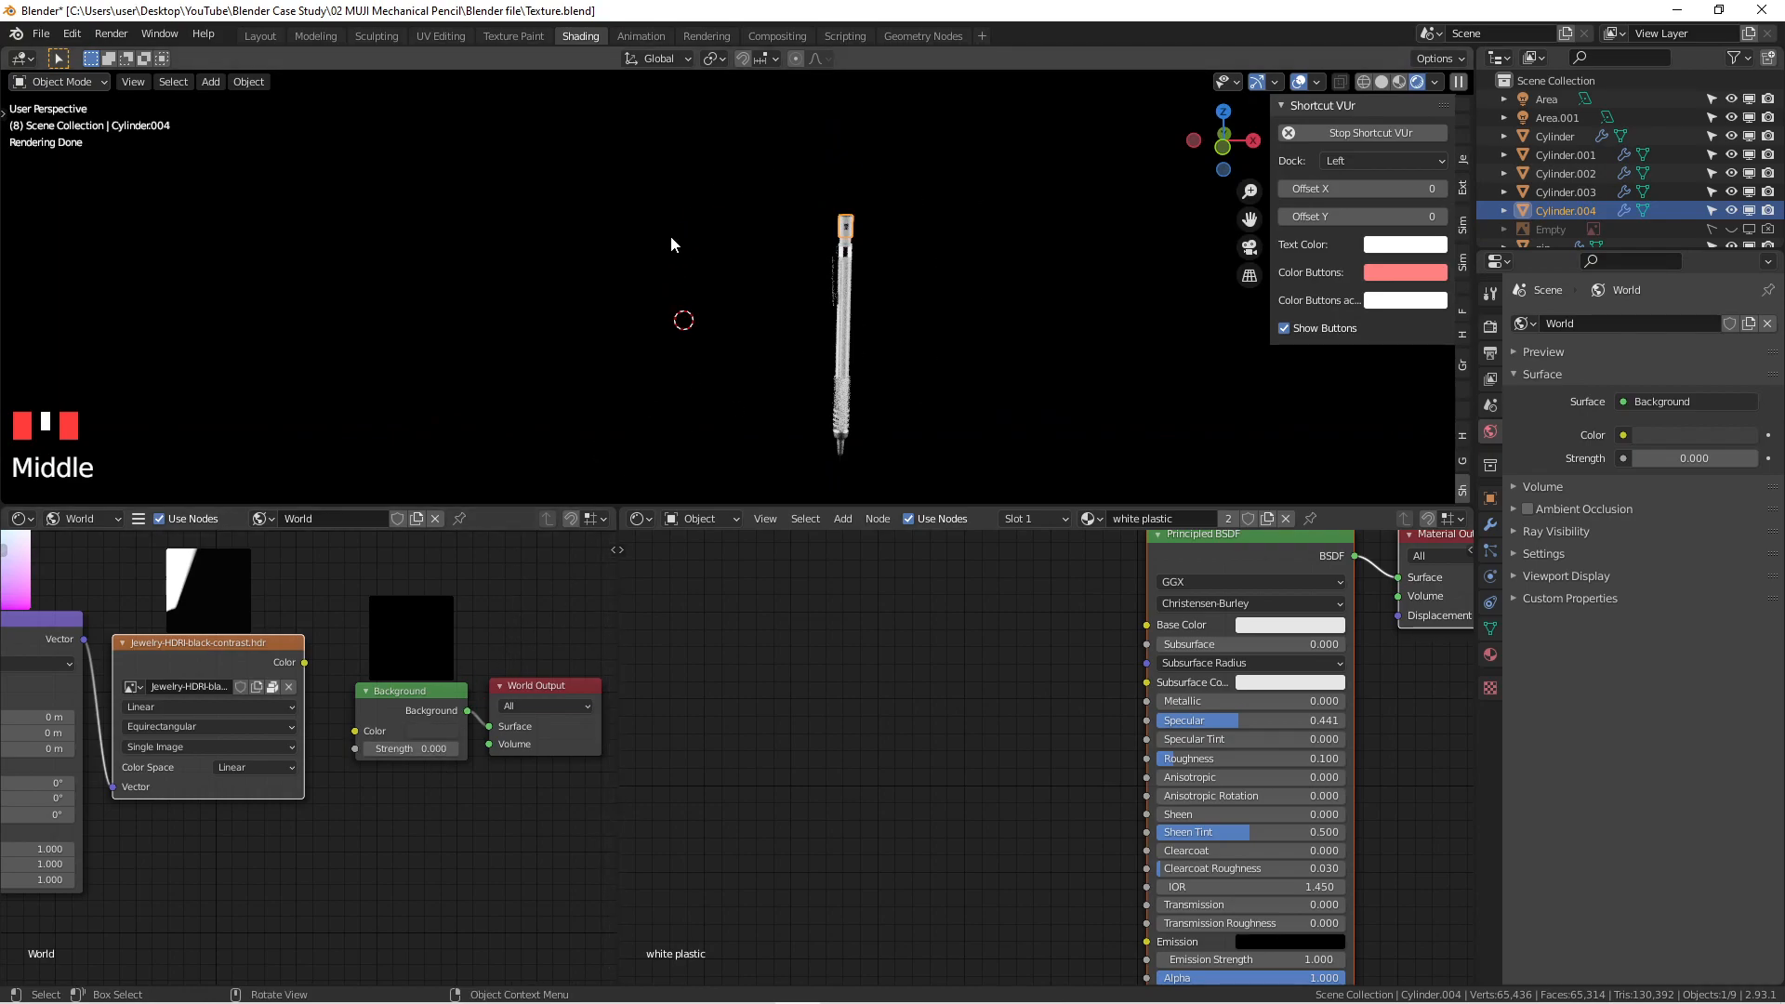
Step: Set the world Background strength to 0.5 and view the pencil between its side lights
click(416, 749)
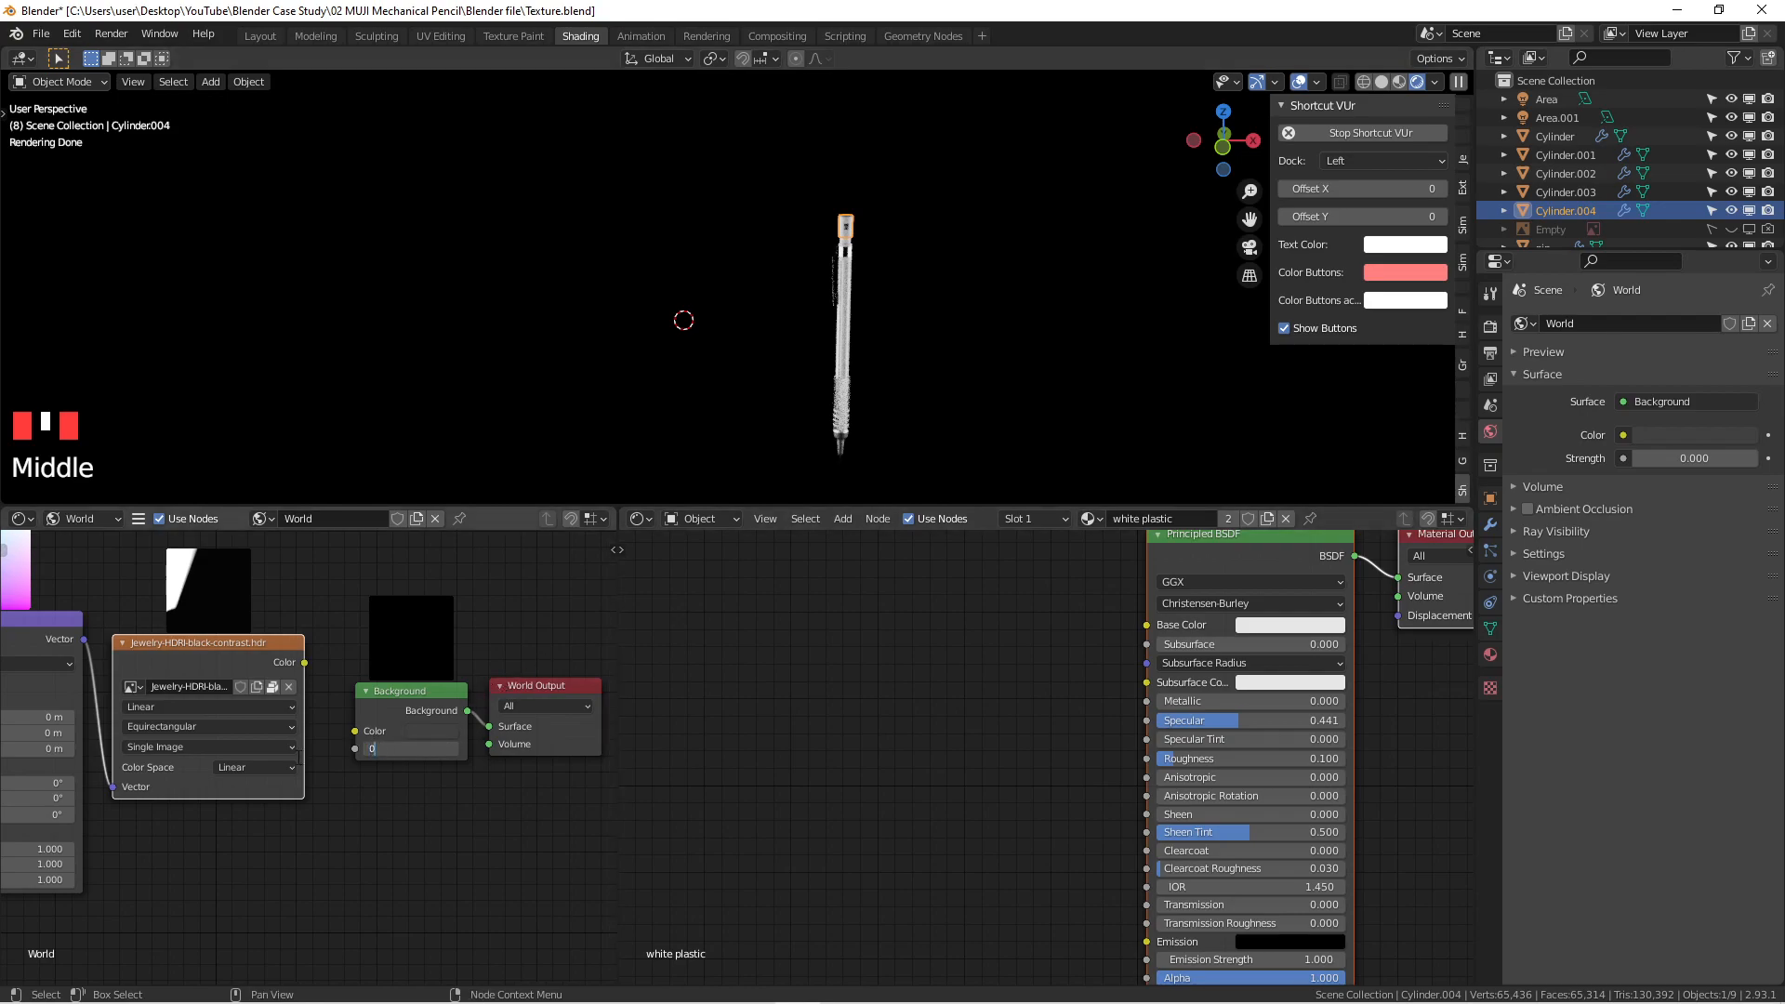
text(0.5)
click(297, 757)
scroll(827, 298, up, 2)
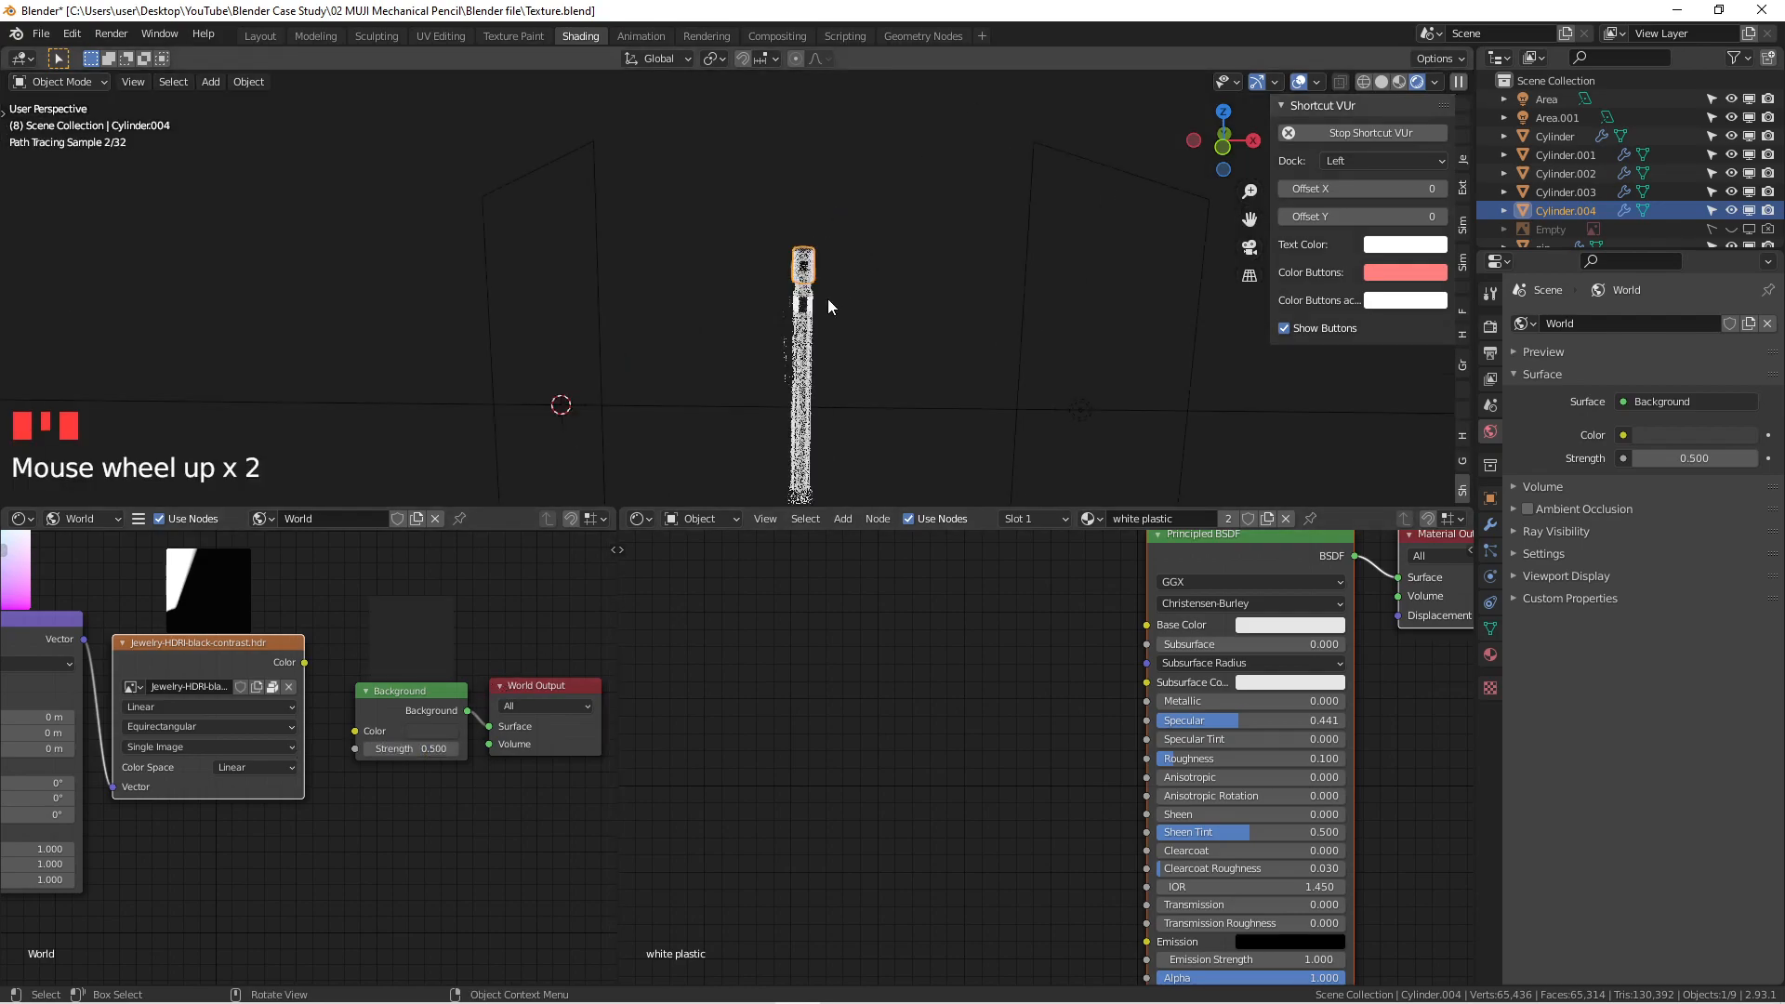
mouse_move(868, 298)
middle_down()
mouse_move(892, 270)
mouse_move(884, 335)
middle_up()
scroll(930, 326, up, 1)
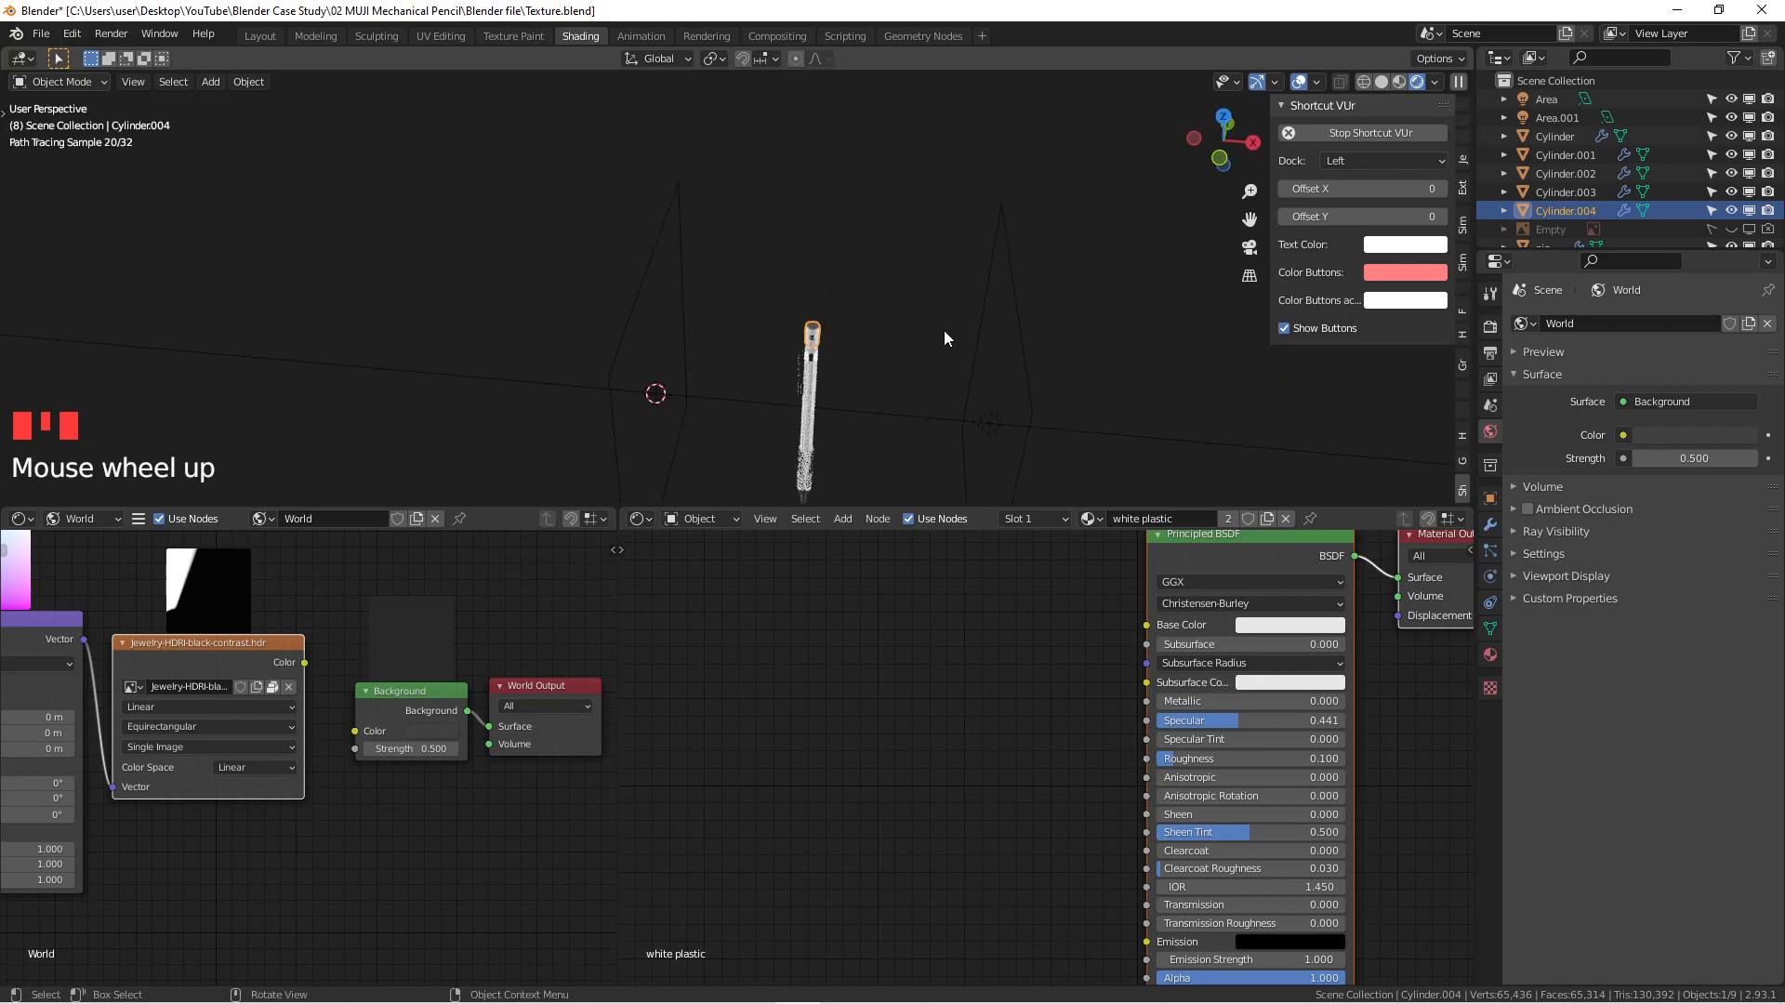
Step: Hide the viewport sidebar, maximize the viewport, and select the area light on the pencil's +X side in top view
key(n)
shift+middle_drag(887, 420, 845, 441)
scroll(835, 368, down, 1)
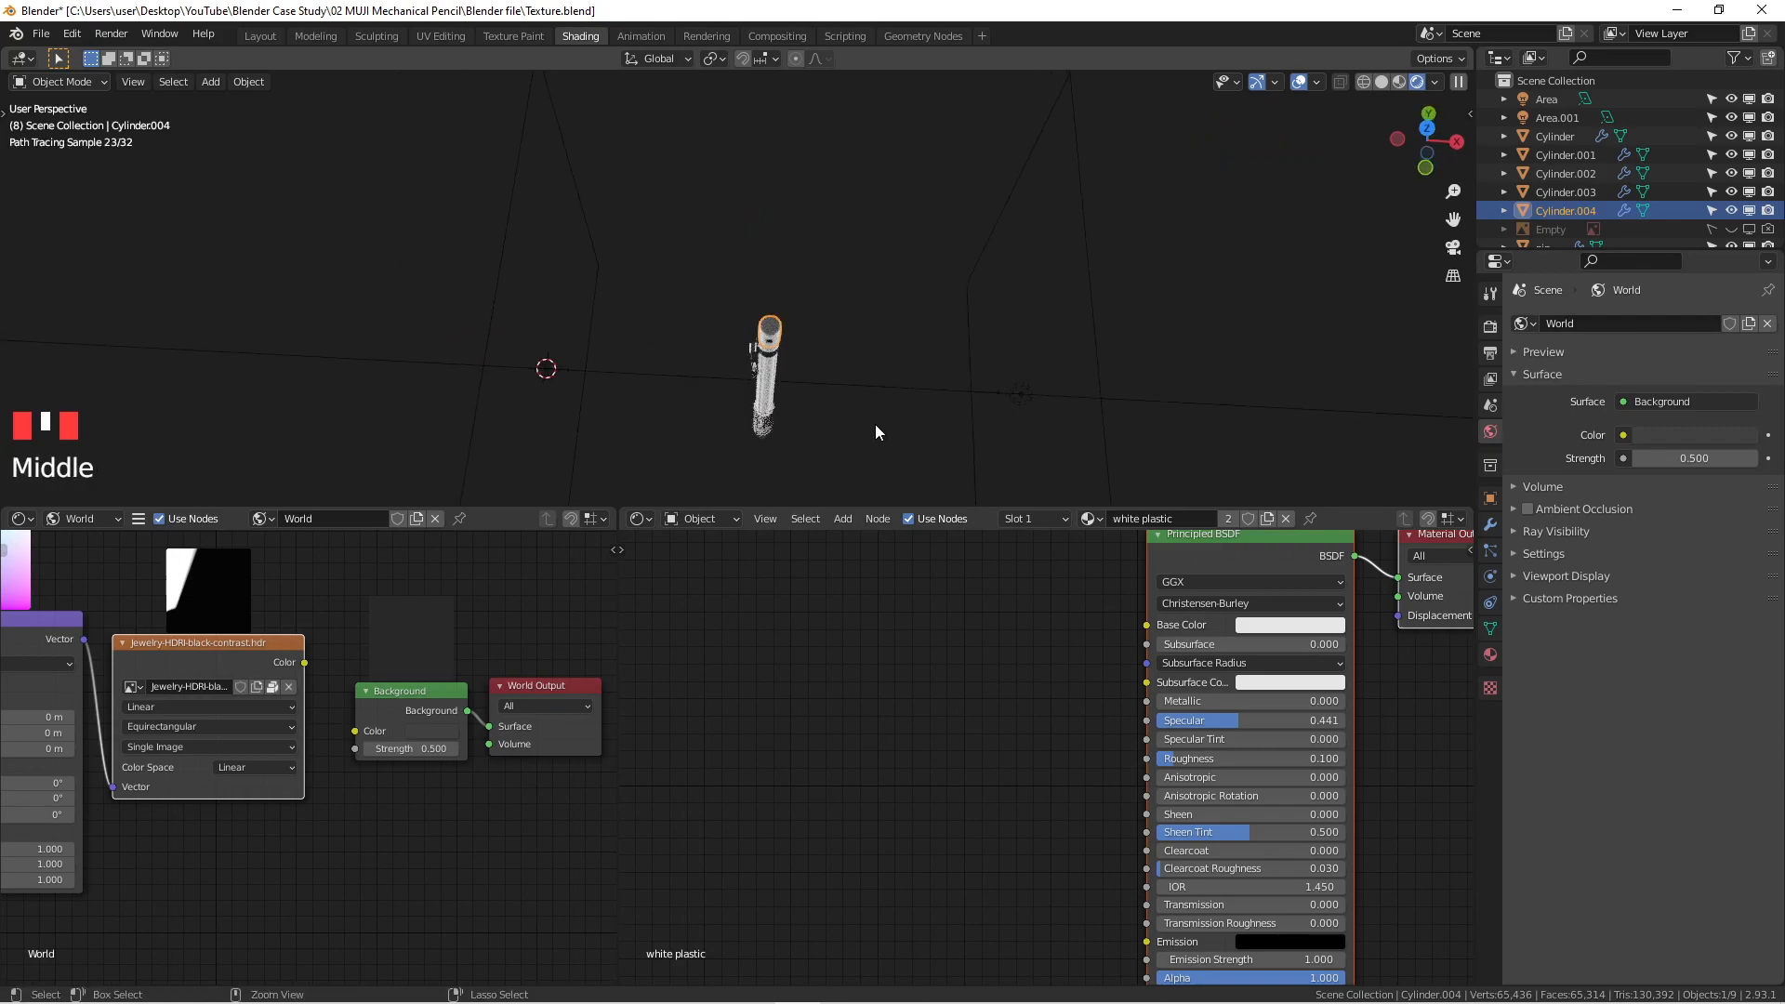
key(ctrl+space)
scroll(1022, 499, down, 3)
shift+middle_drag(1022, 507, 899, 518)
click(915, 550)
key(KP_7)
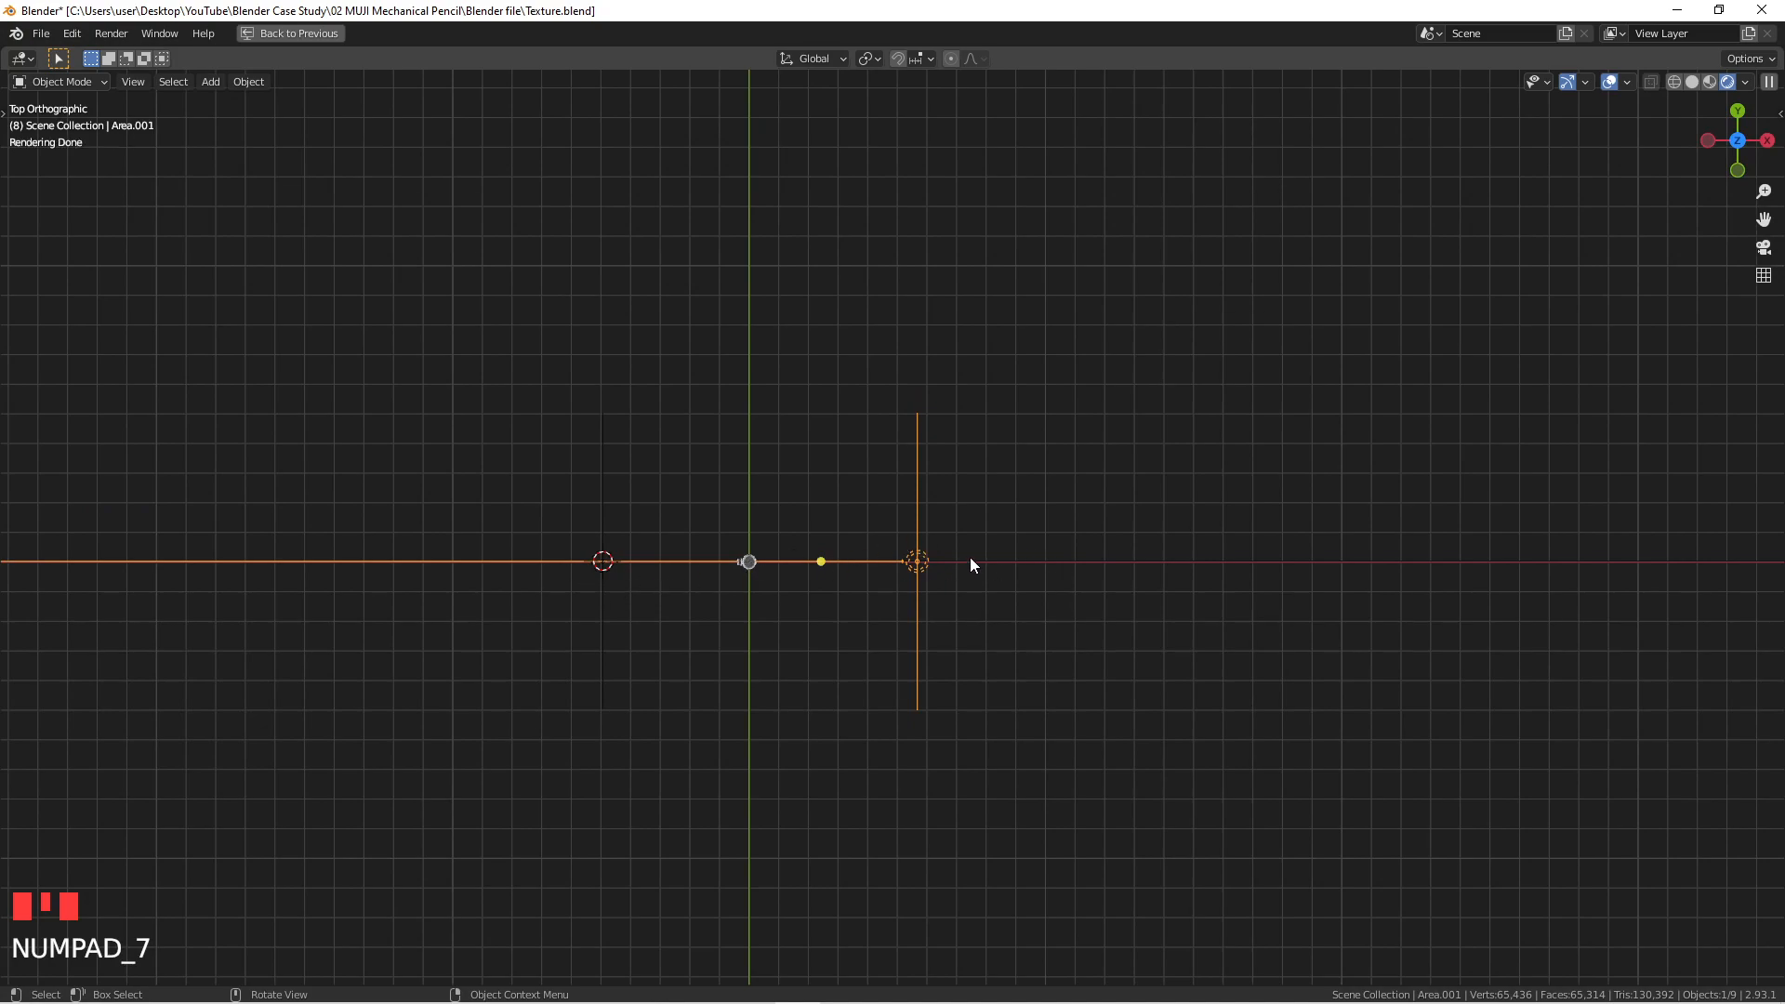
Step: Examine the pencil's end cap, metal band and clip up close in front view under the current lighting
middle_drag(856, 528, 868, 310)
key(KP_1)
scroll(734, 622, up, 8)
shift+middle_drag(733, 622, 842, 450)
scroll(842, 450, up, 3)
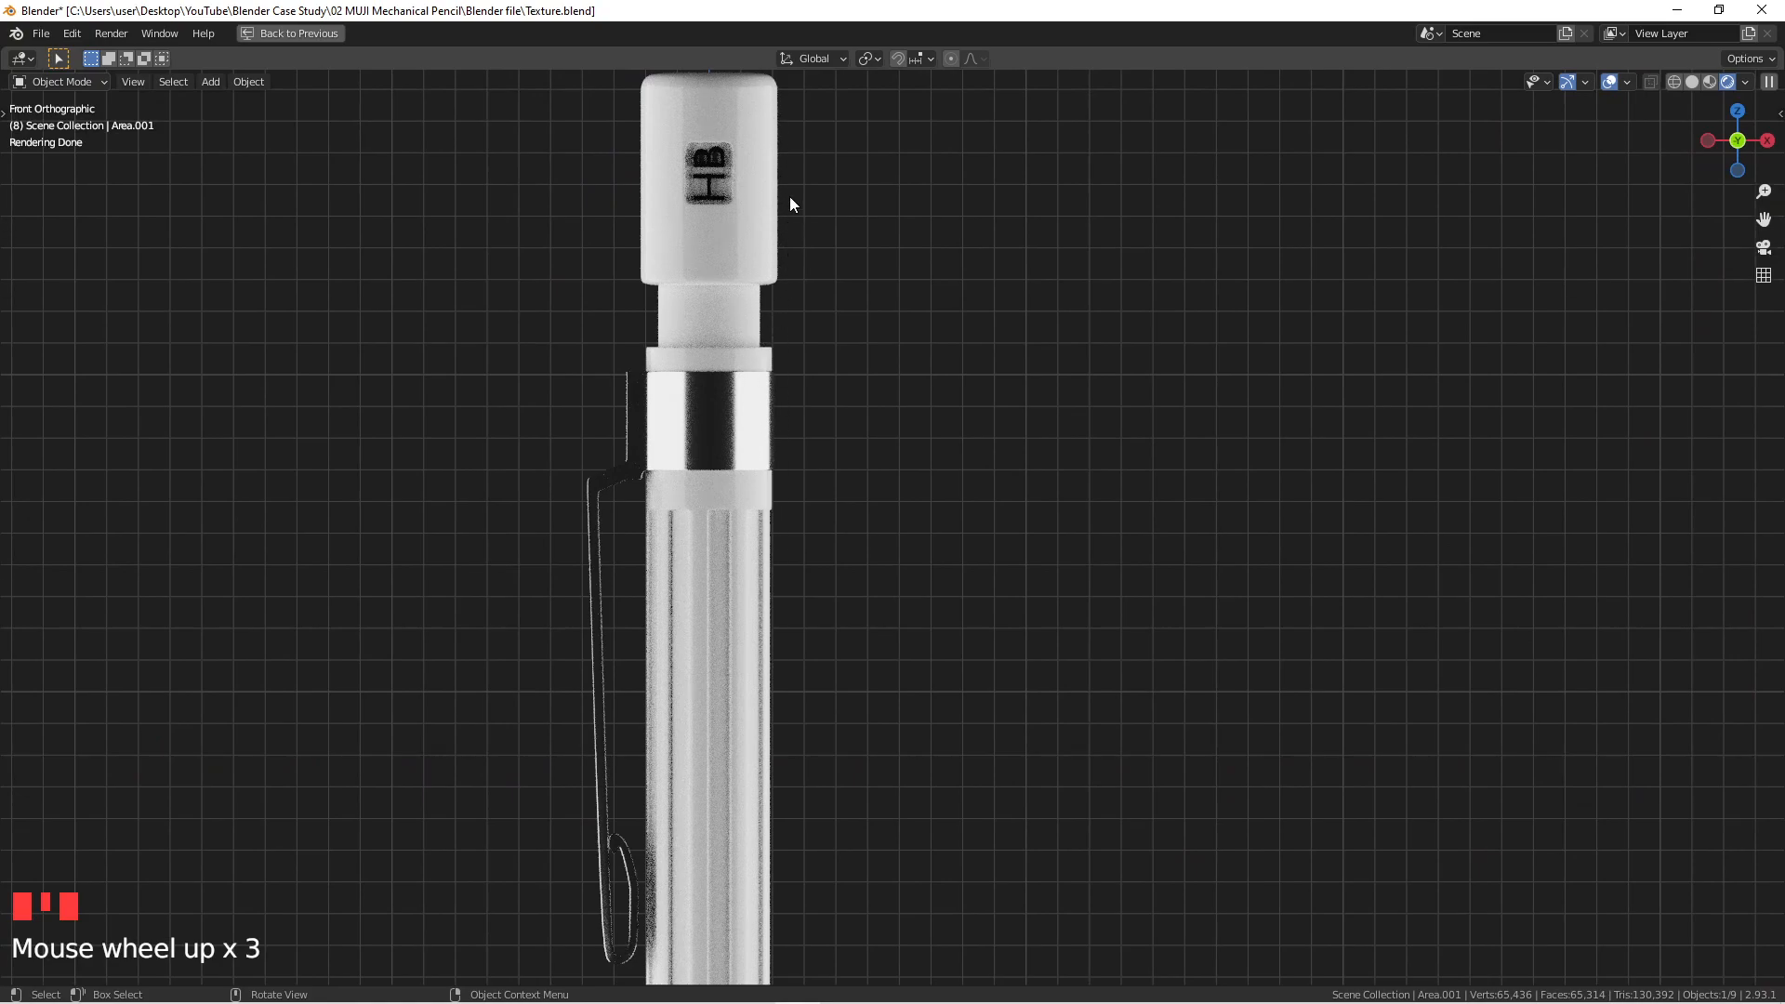
scroll(651, 205, down, 3)
shift+middle_drag(650, 204, 753, 420)
scroll(753, 421, up, 3)
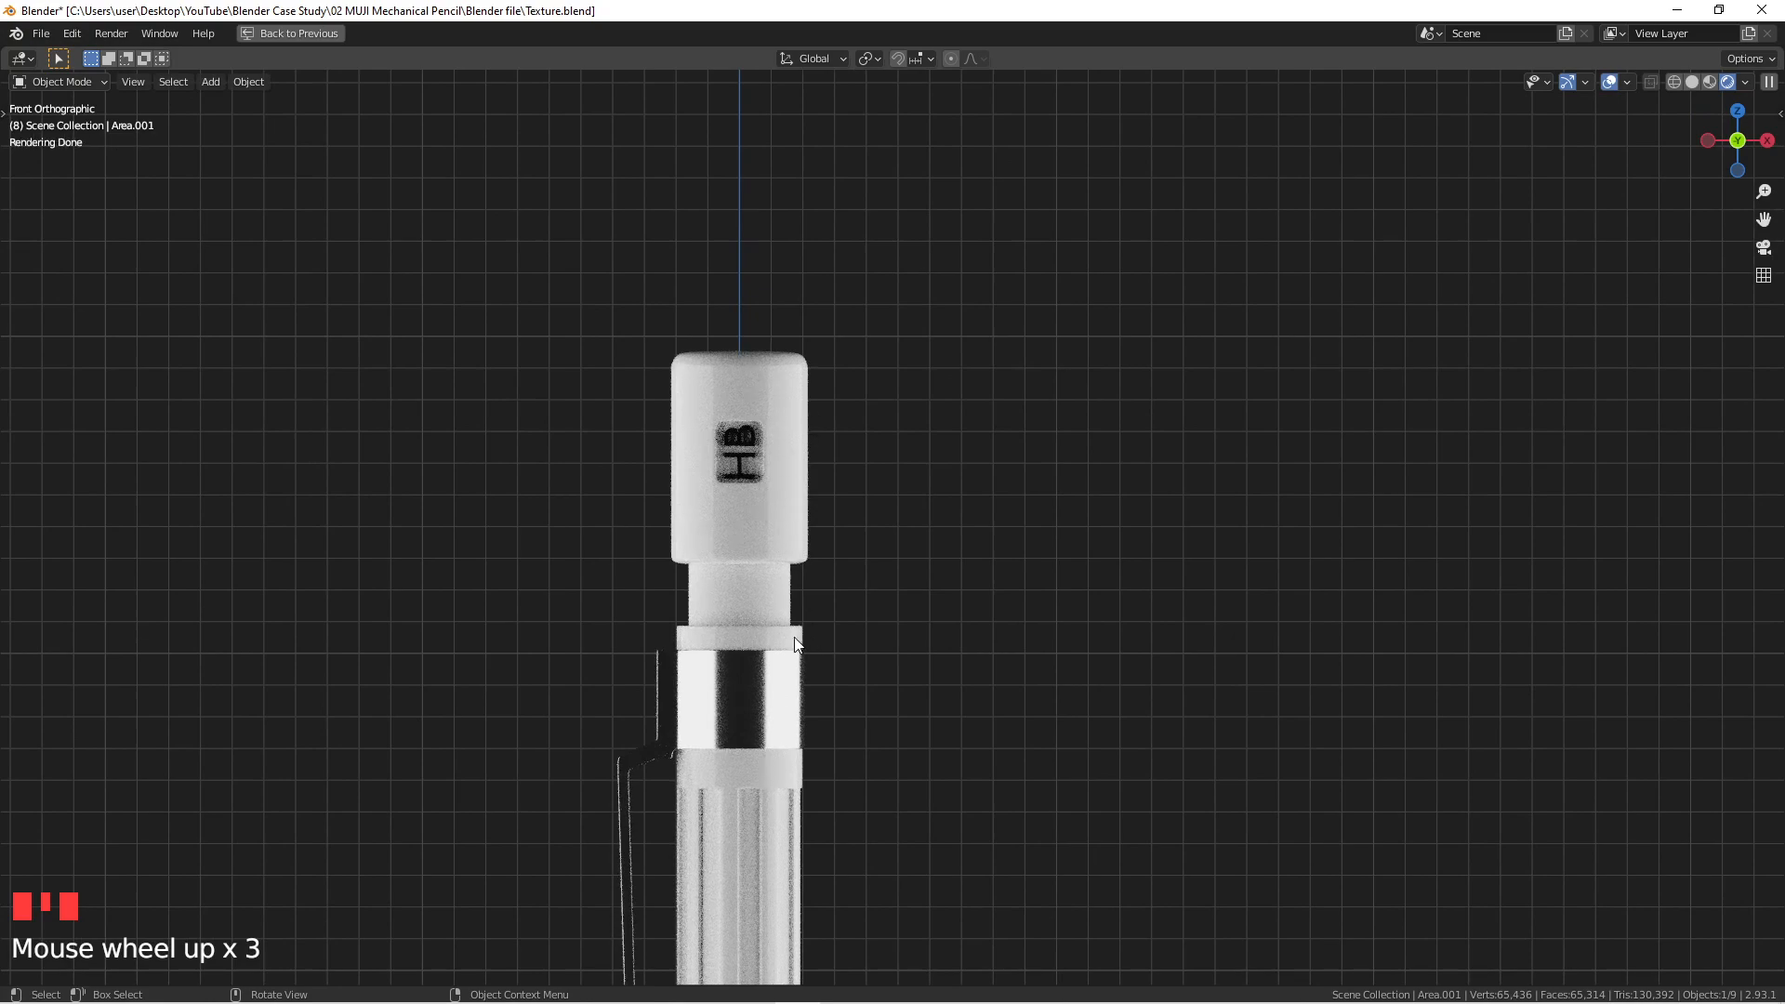
scroll(747, 595, down, 1)
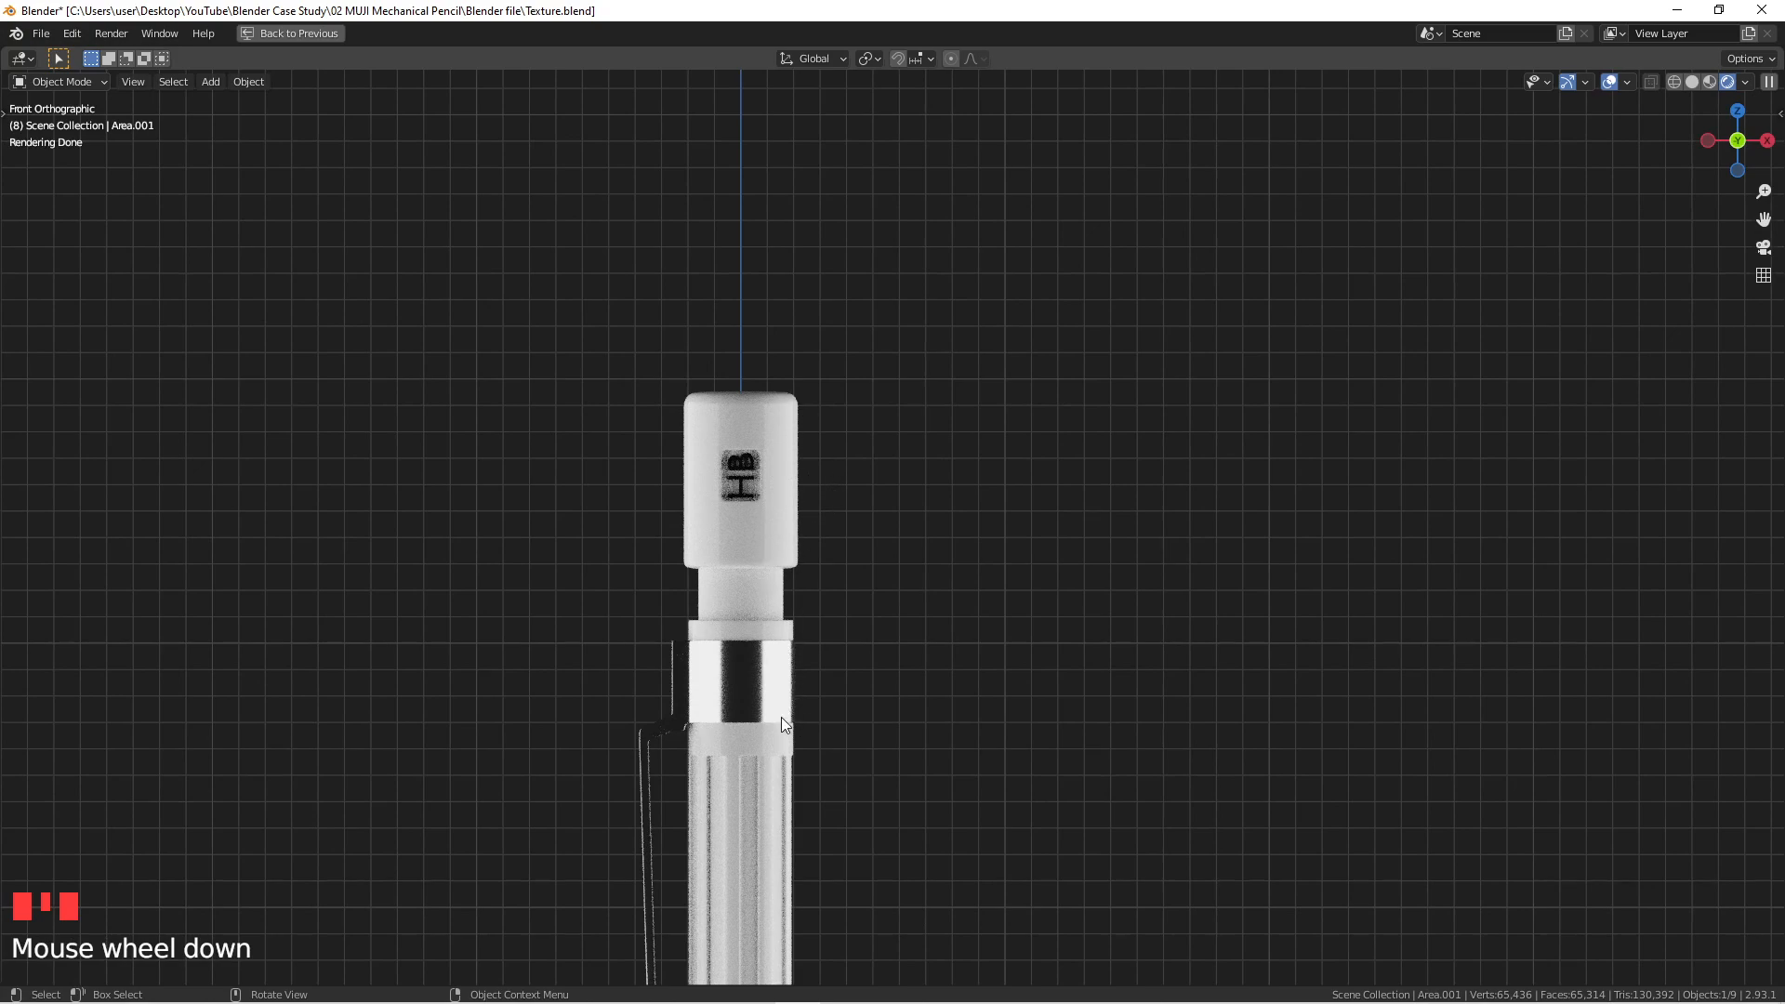
shift+middle_drag(832, 640, 896, 622)
Step: Duplicate the +X area light in top view, place the copy diagonally behind the pencil, and rotate it to face forward
key(KP_7)
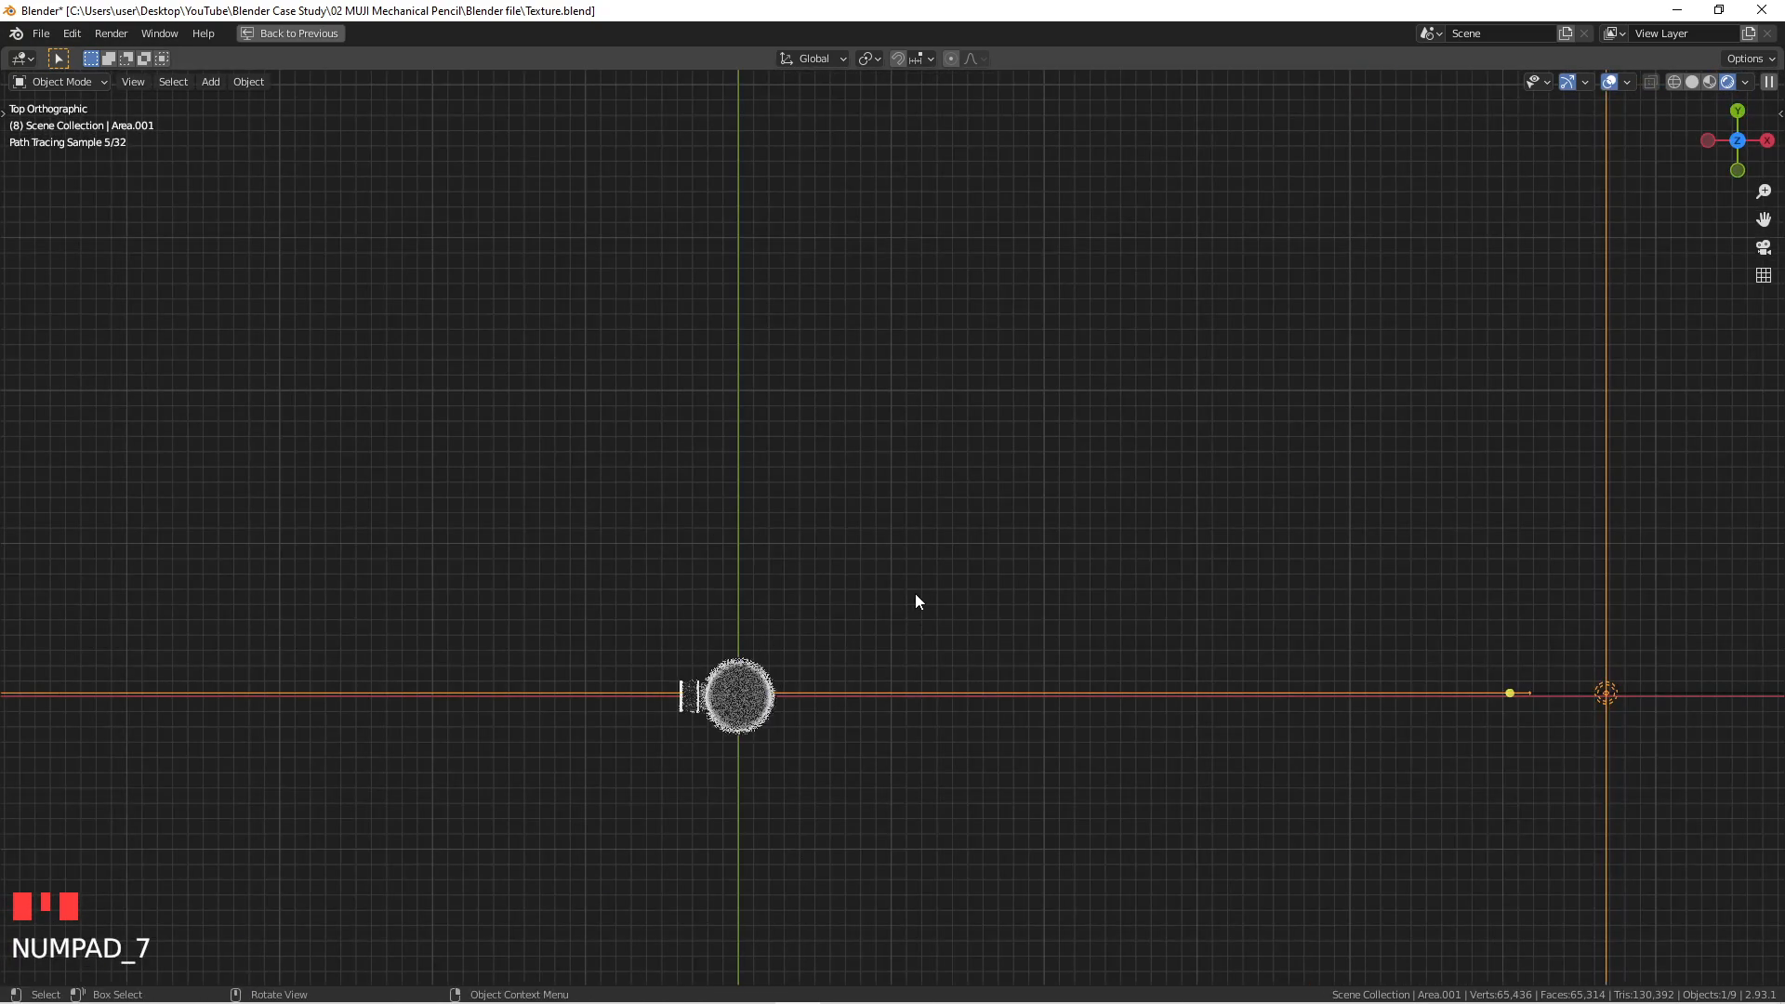
scroll(1003, 599, down, 6)
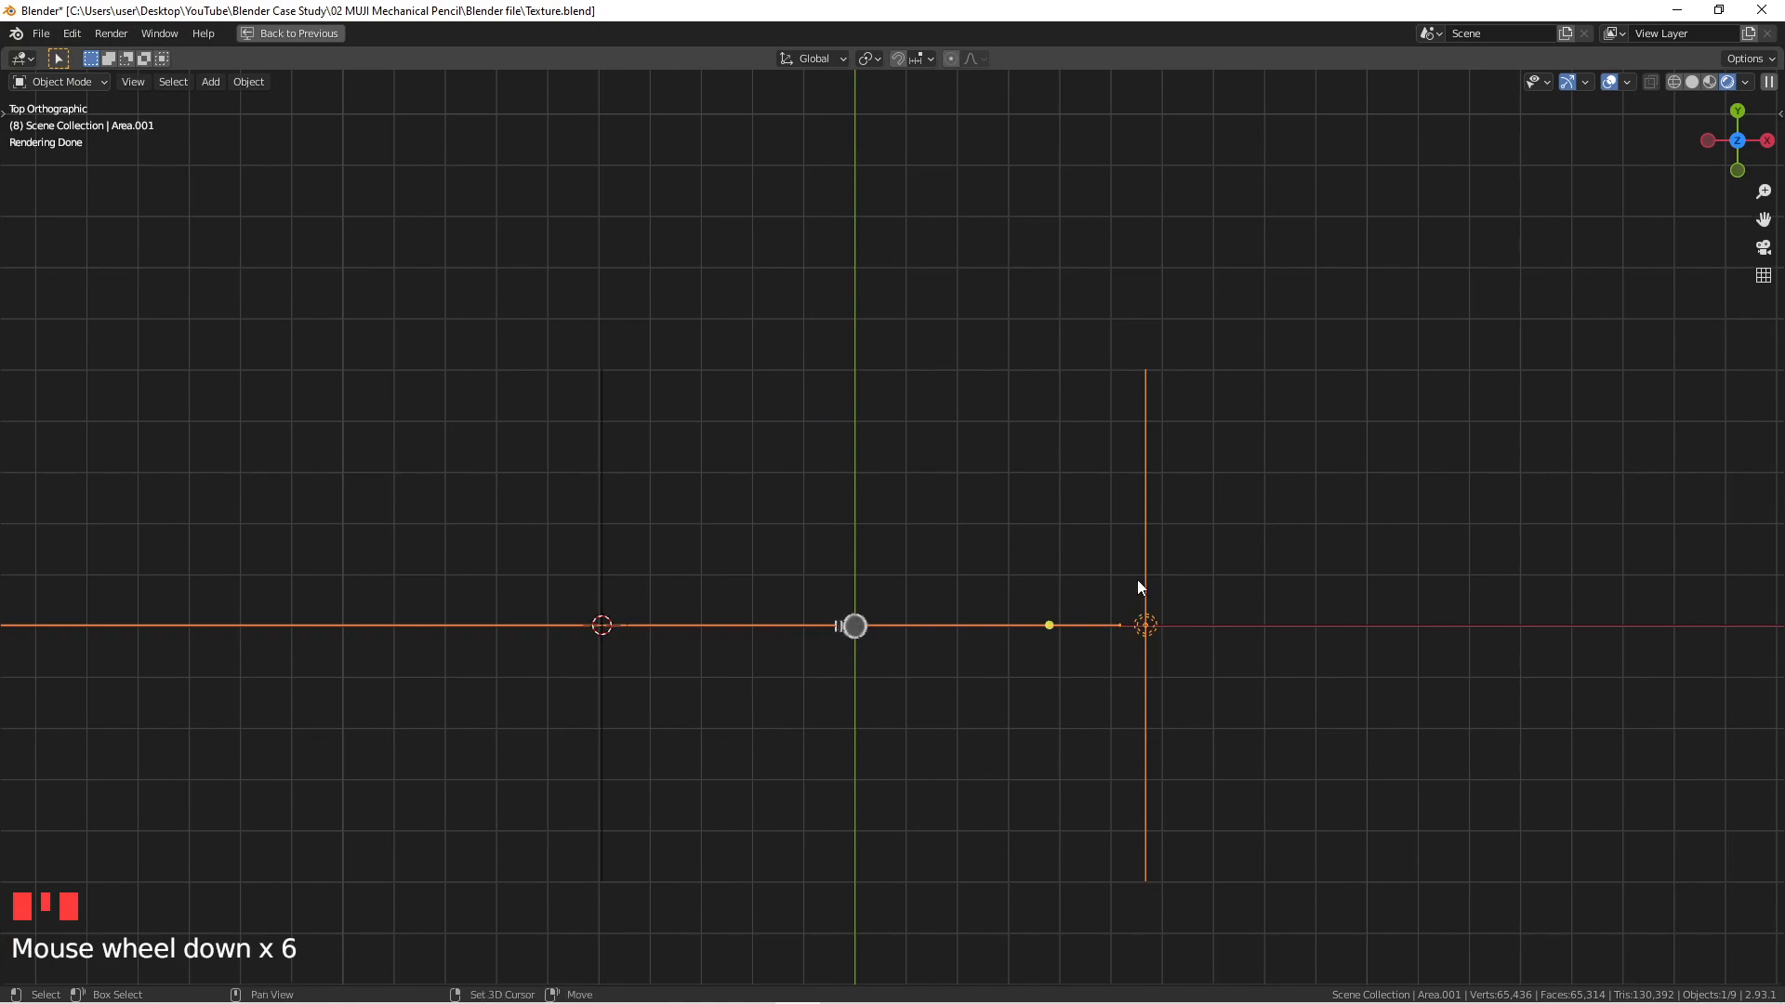
key(shift+d)
click(1066, 346)
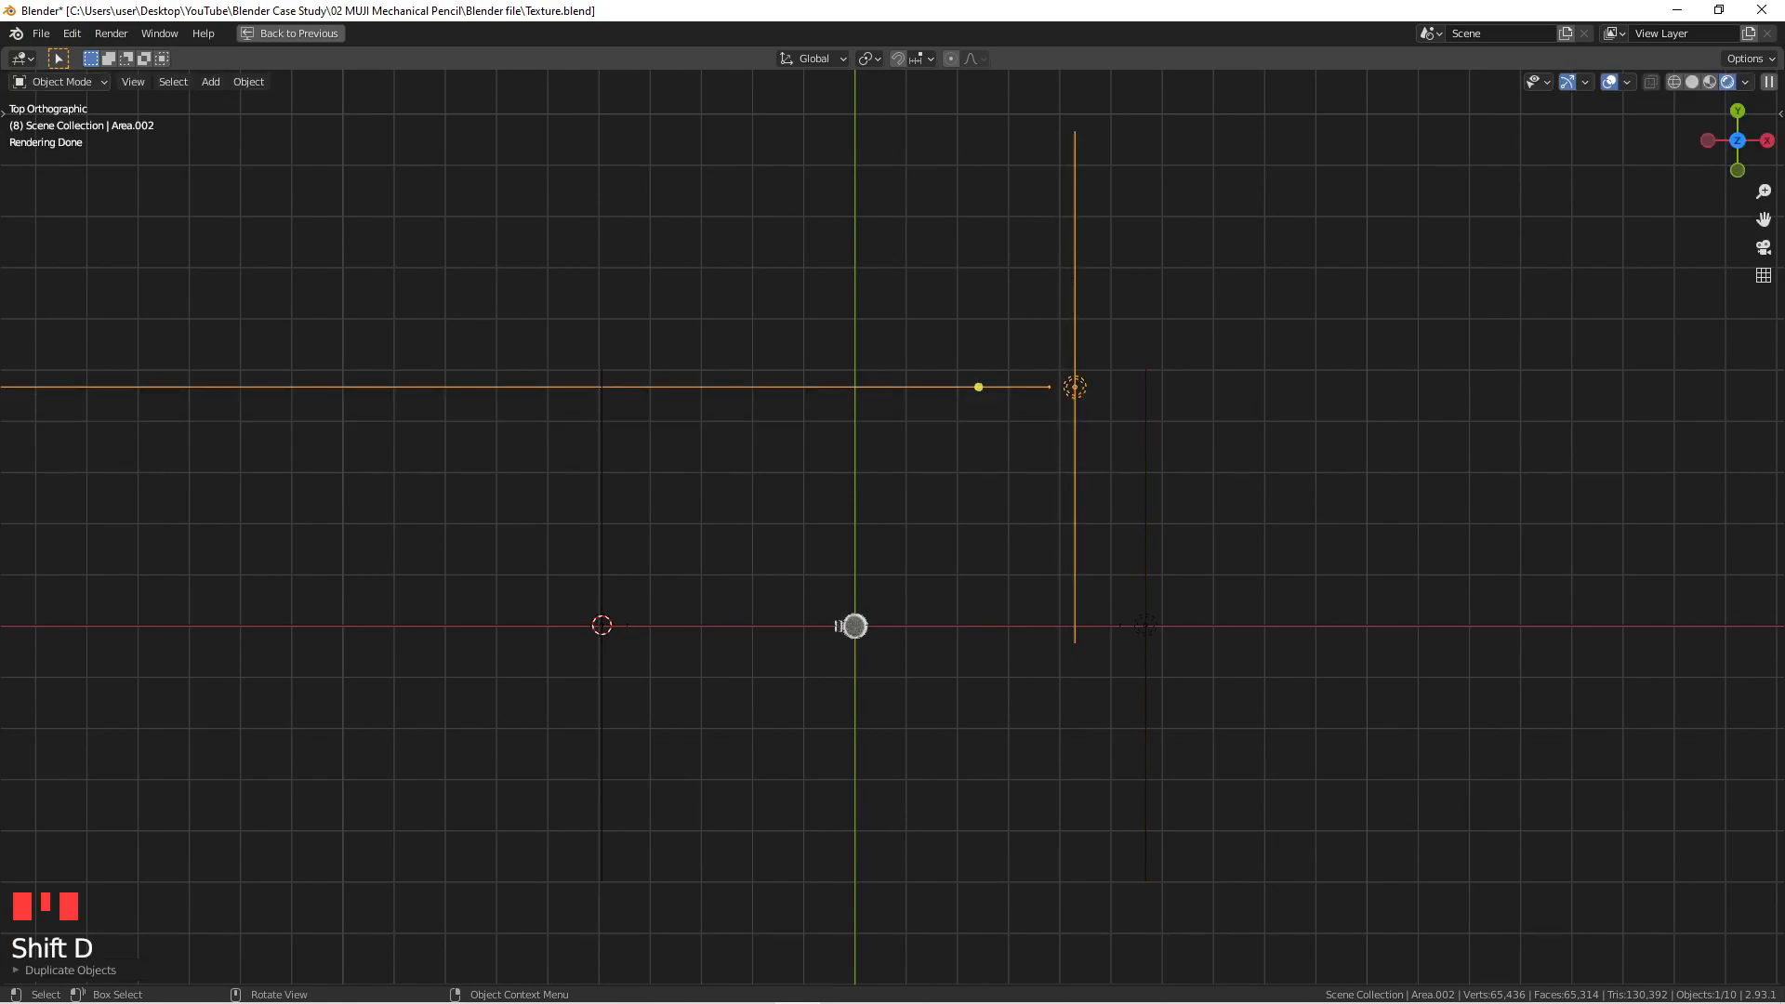
key(r)
click(933, 329)
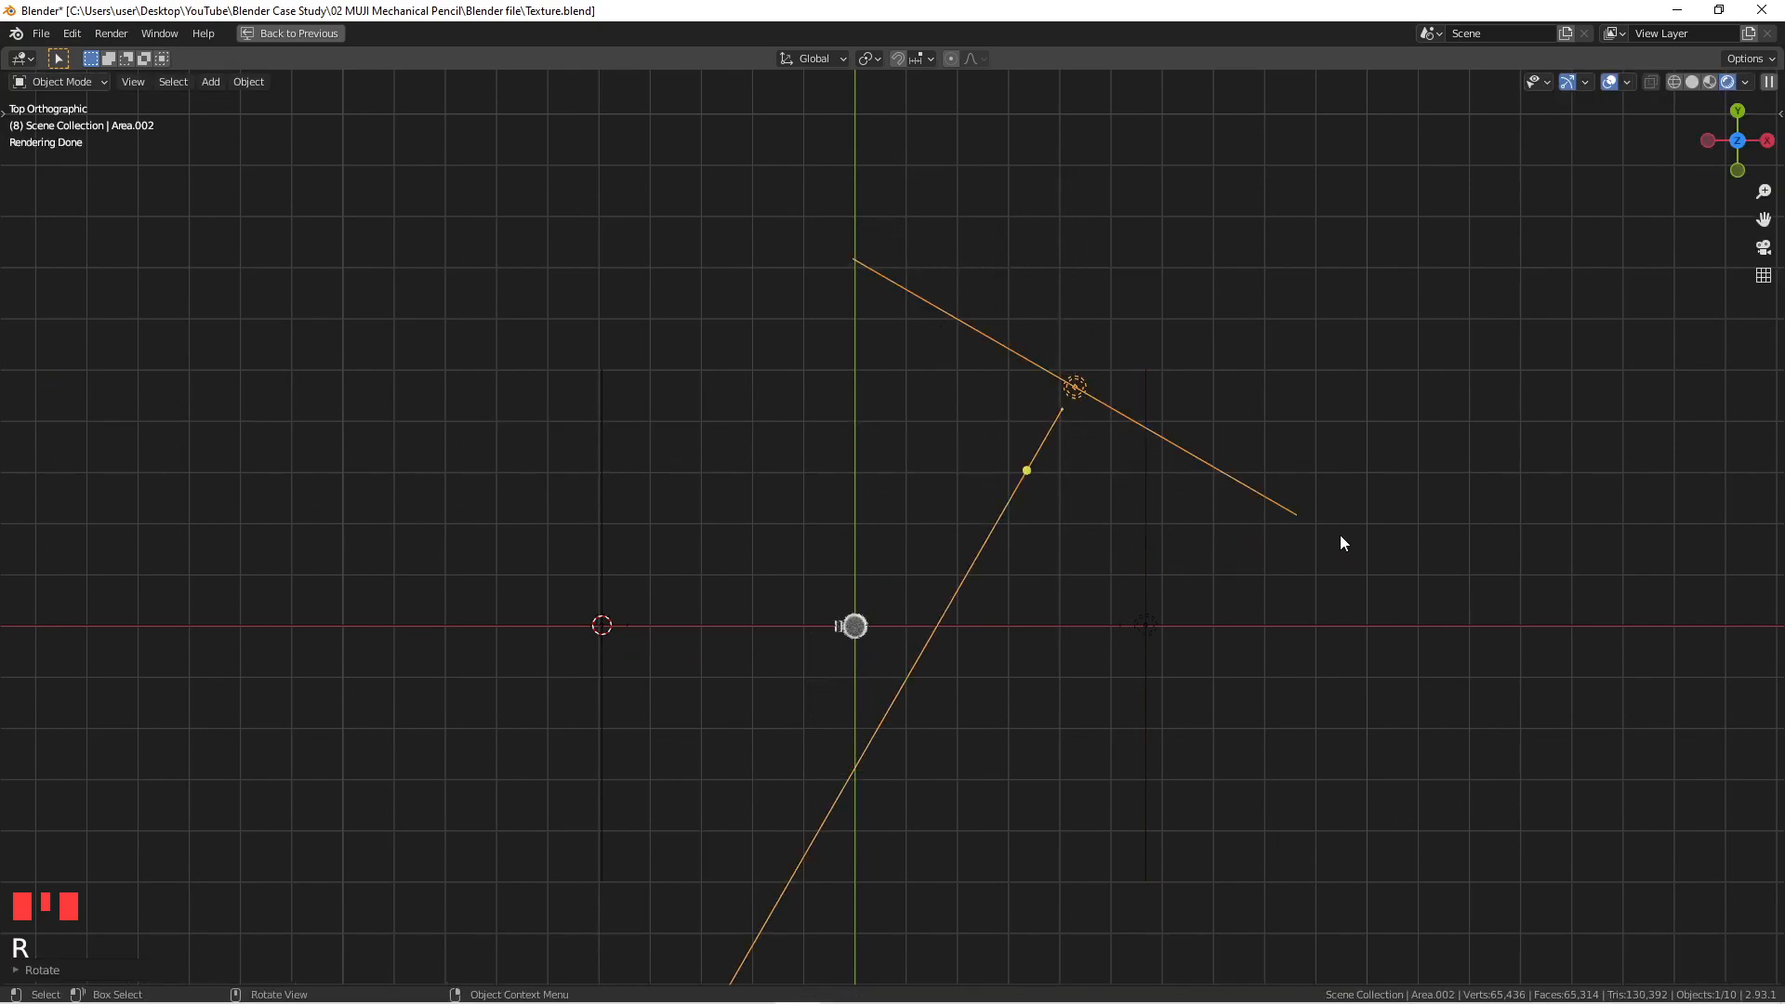
Step: Examine how the new rear area light affects the pencil from the front and from several angles
mouse_move(1255, 518)
middle_down()
mouse_move(1239, 403)
mouse_move(1023, 434)
mouse_move(1175, 488)
mouse_move(1055, 418)
mouse_move(1099, 609)
mouse_move(1164, 596)
mouse_move(1040, 502)
mouse_move(1068, 530)
middle_up()
scroll(1044, 478, down, 3)
key(KP_1)
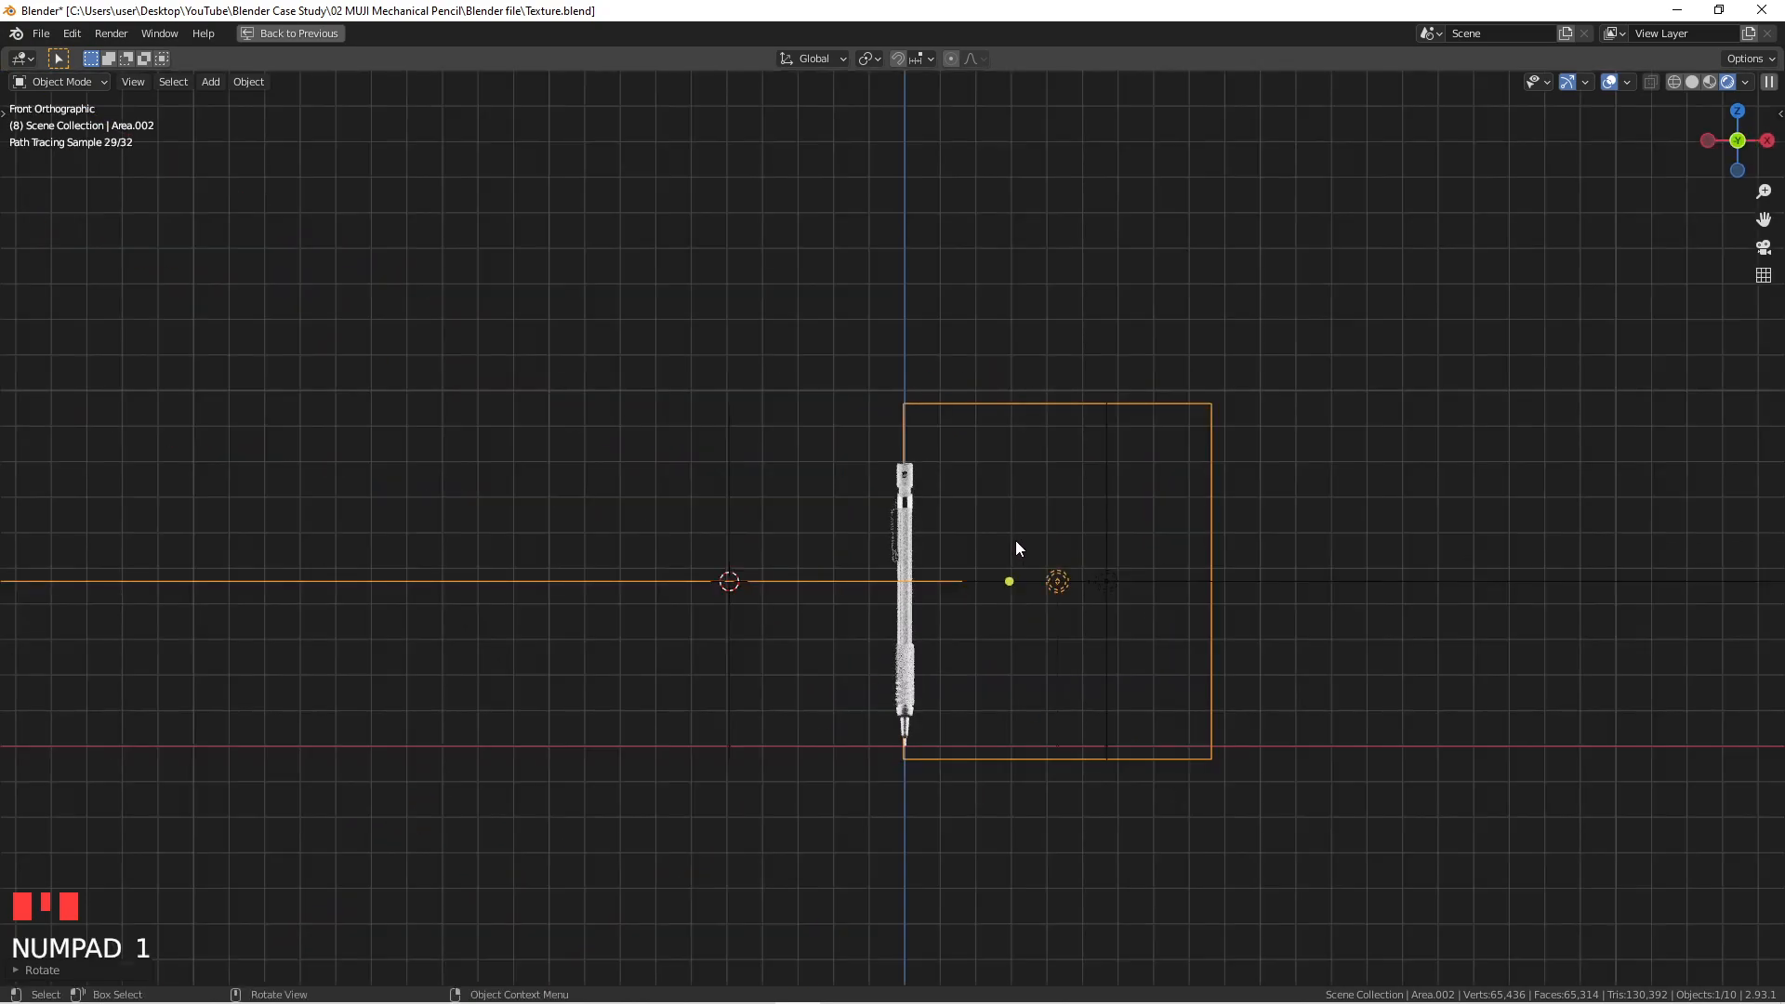
scroll(1023, 545, up, 3)
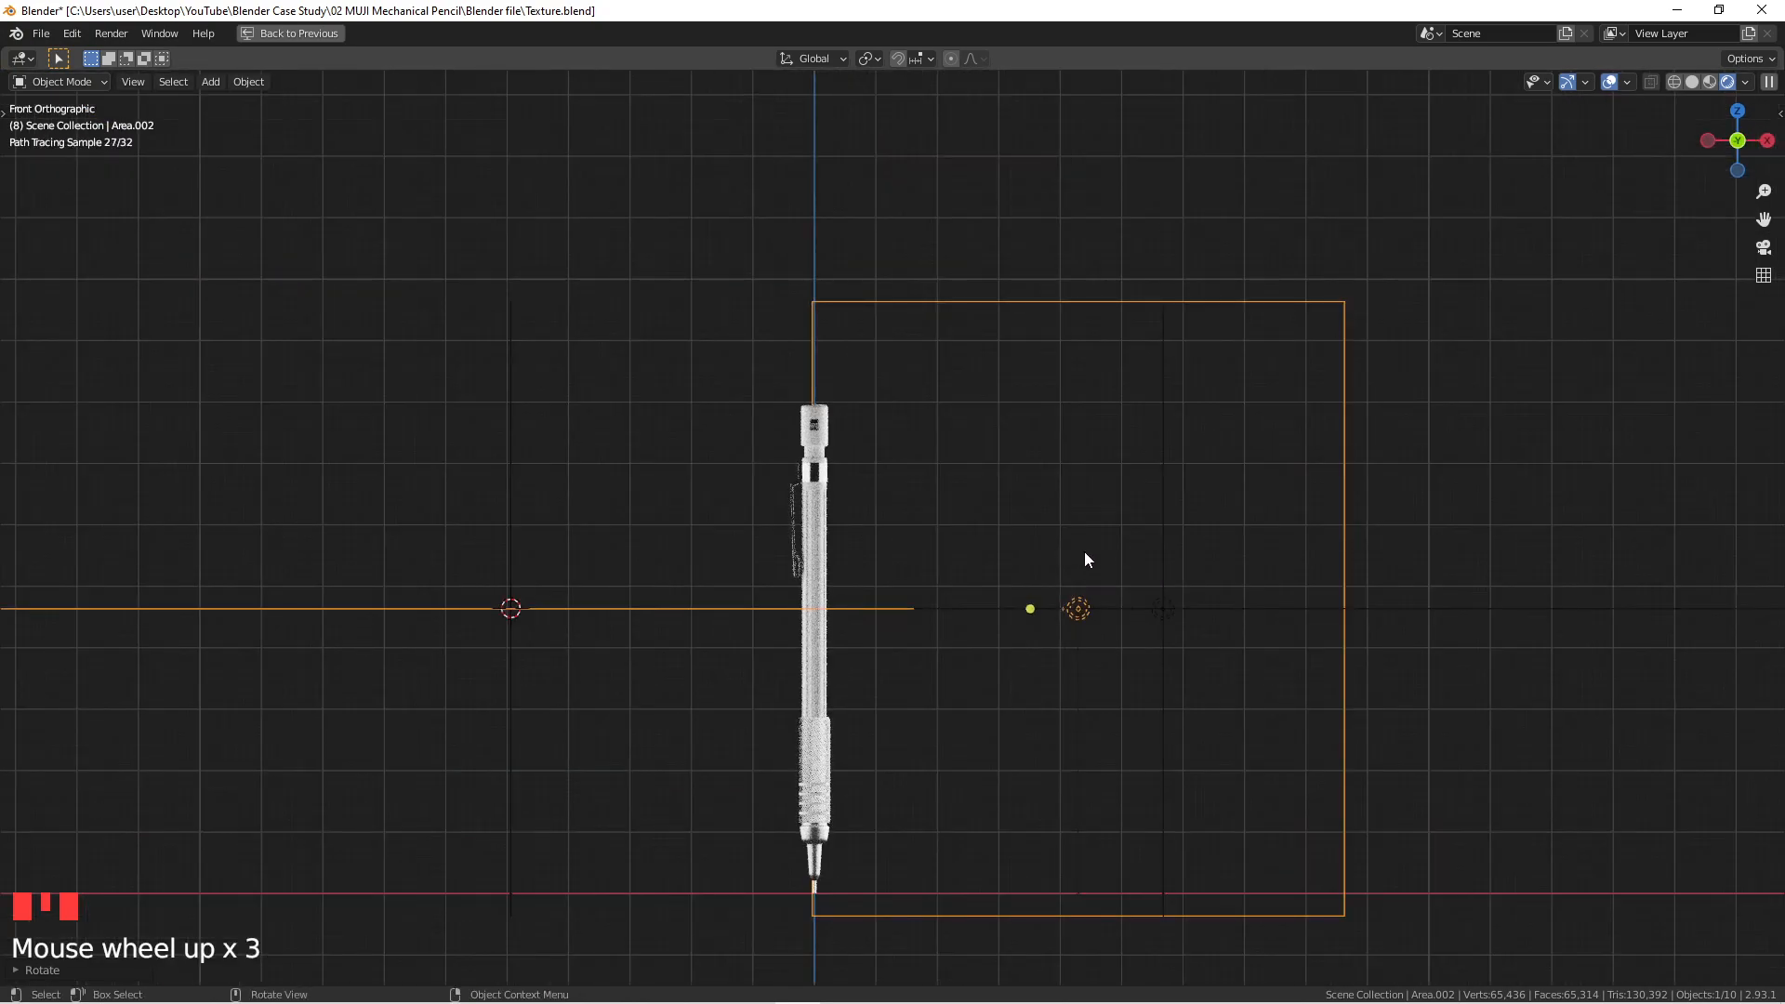
middle_drag(1082, 553, 1122, 619)
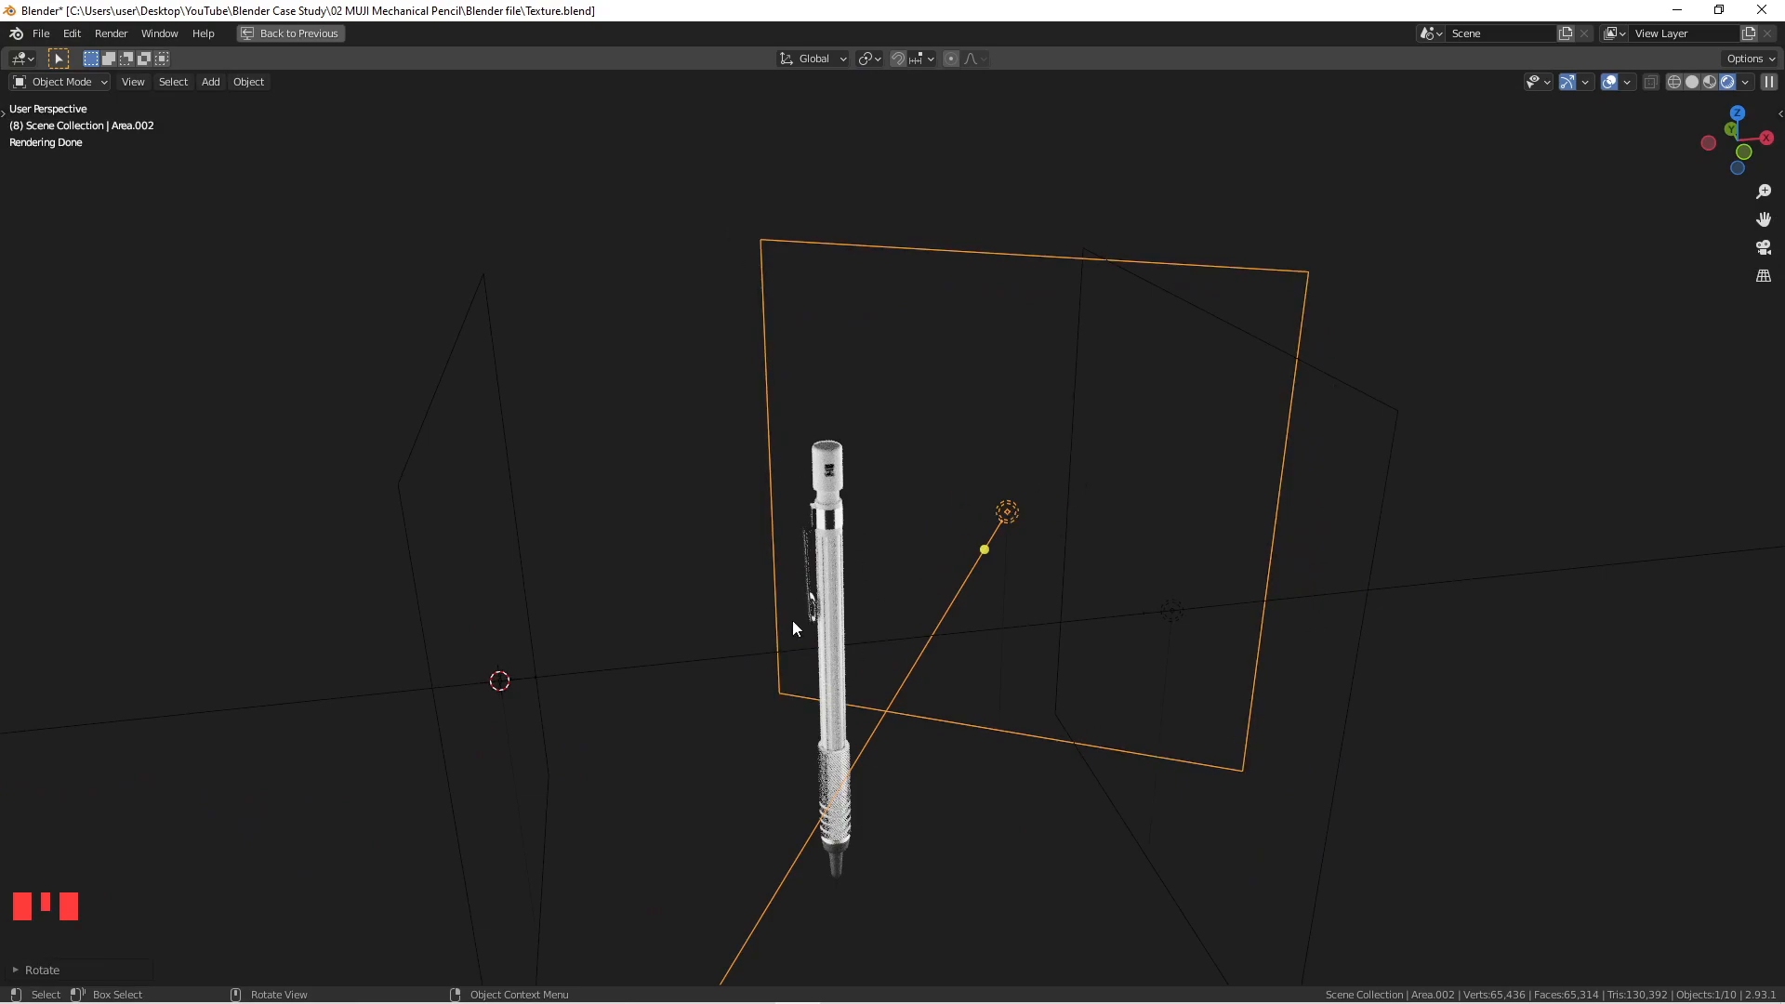
mouse_move(849, 620)
middle_down()
mouse_move(934, 491)
mouse_move(1162, 465)
middle_up()
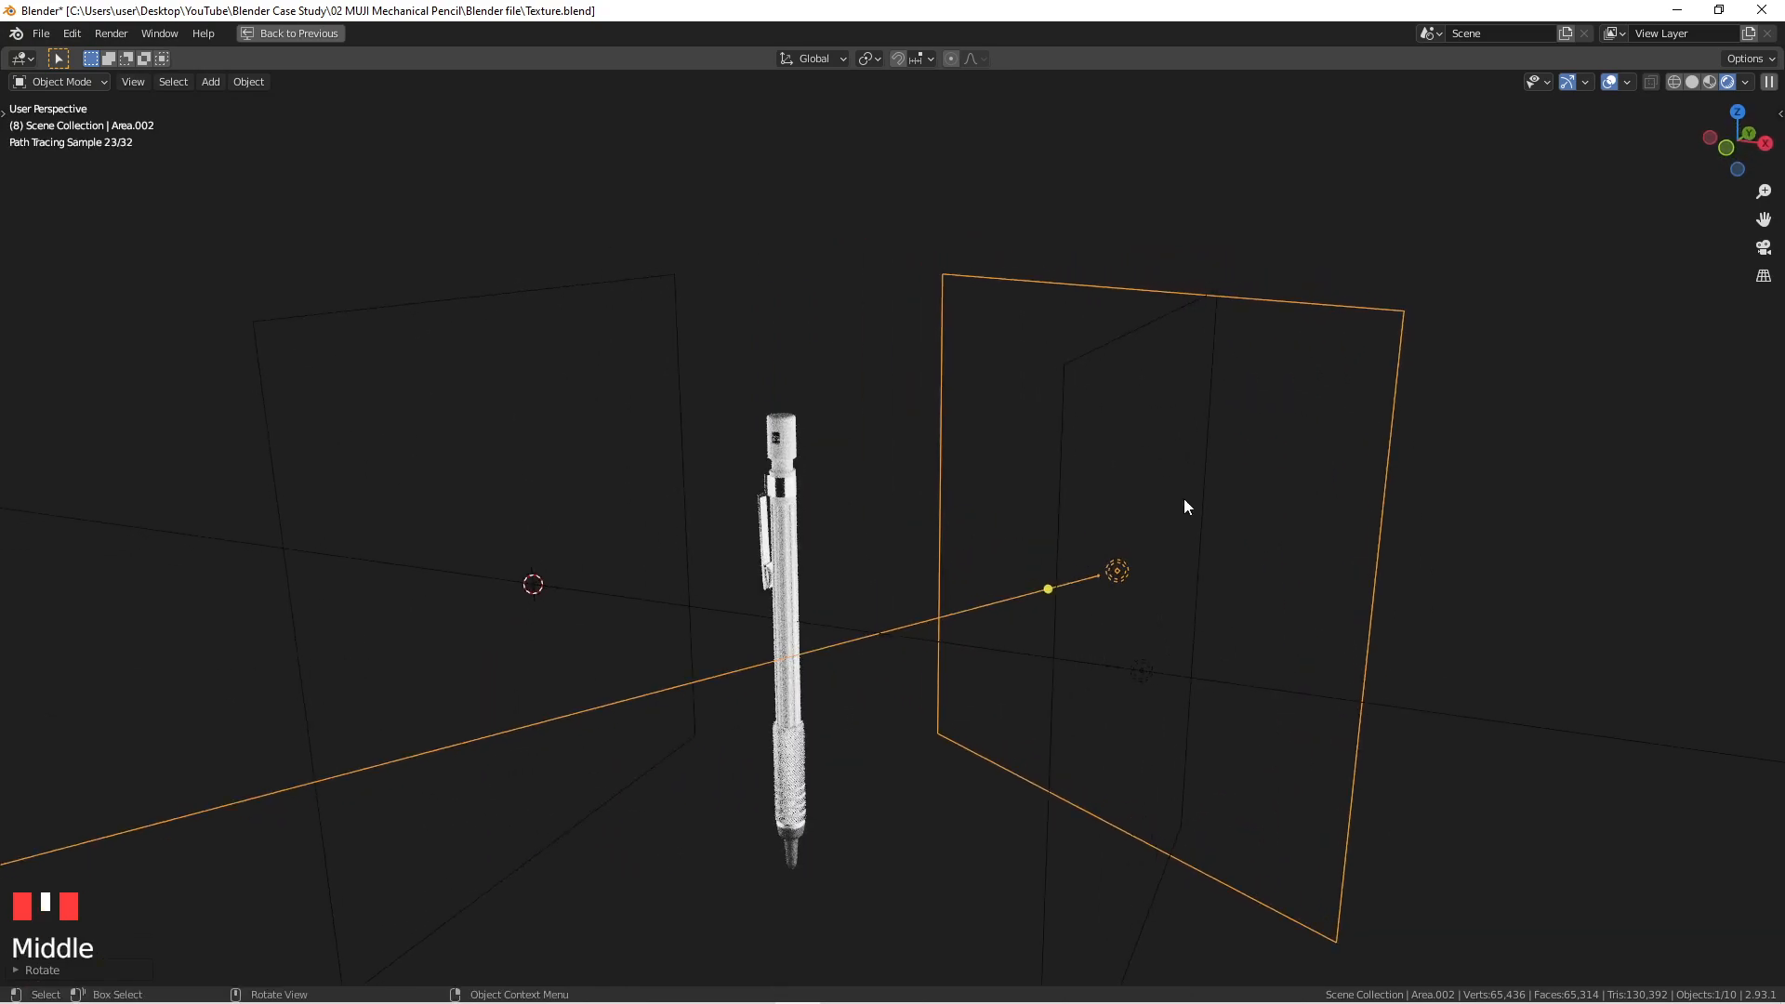
middle_drag(856, 606, 907, 682)
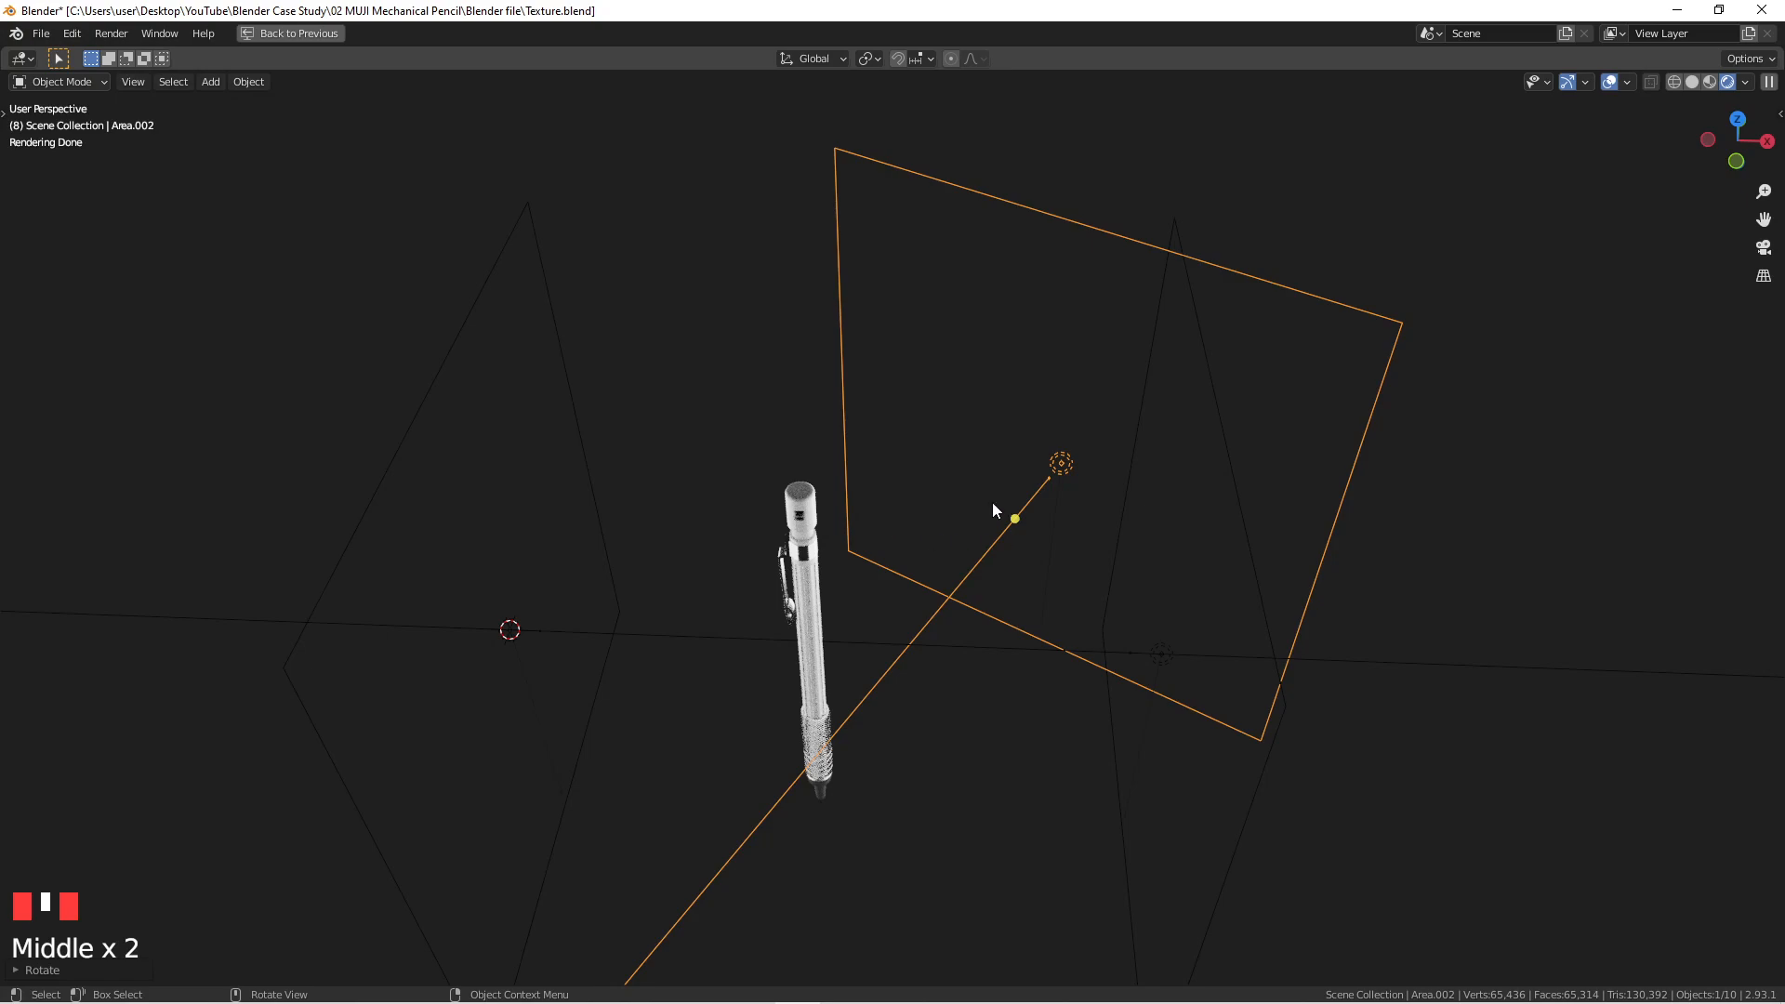
middle_drag(1076, 534, 1131, 530)
Step: Scale the rear area light down in top view and move it about 0.16 m towards the pencil along X
key(KP_7)
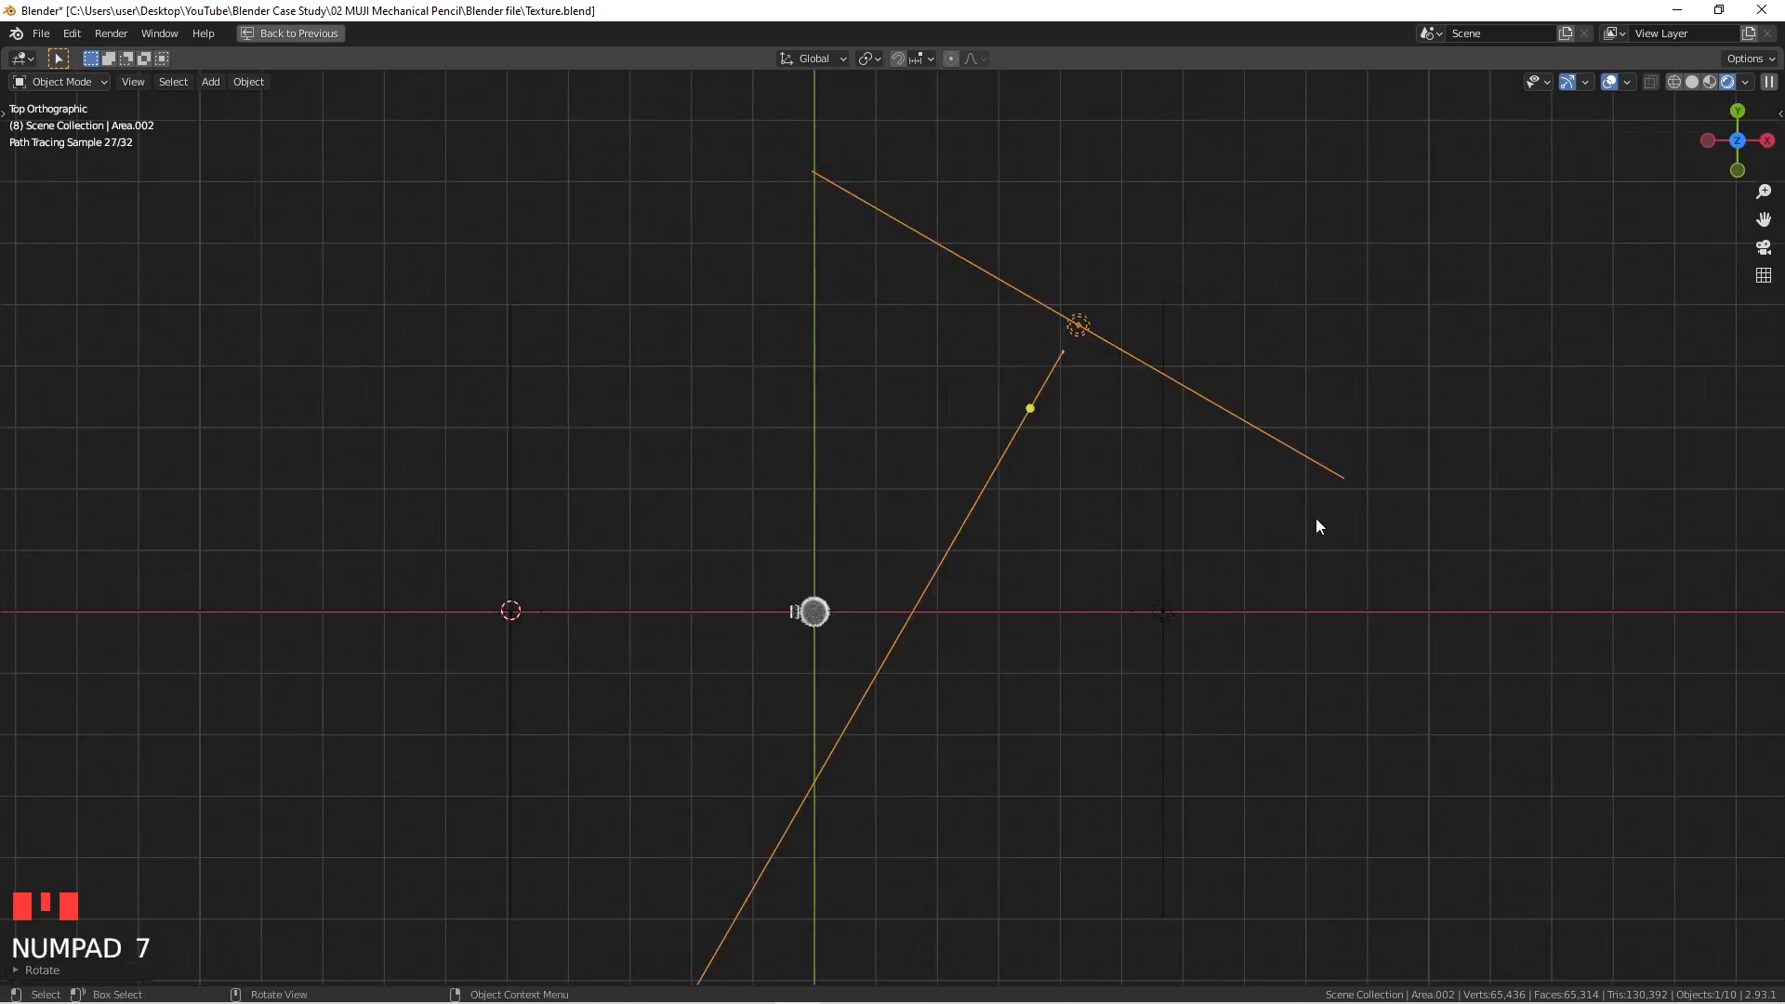
key(s)
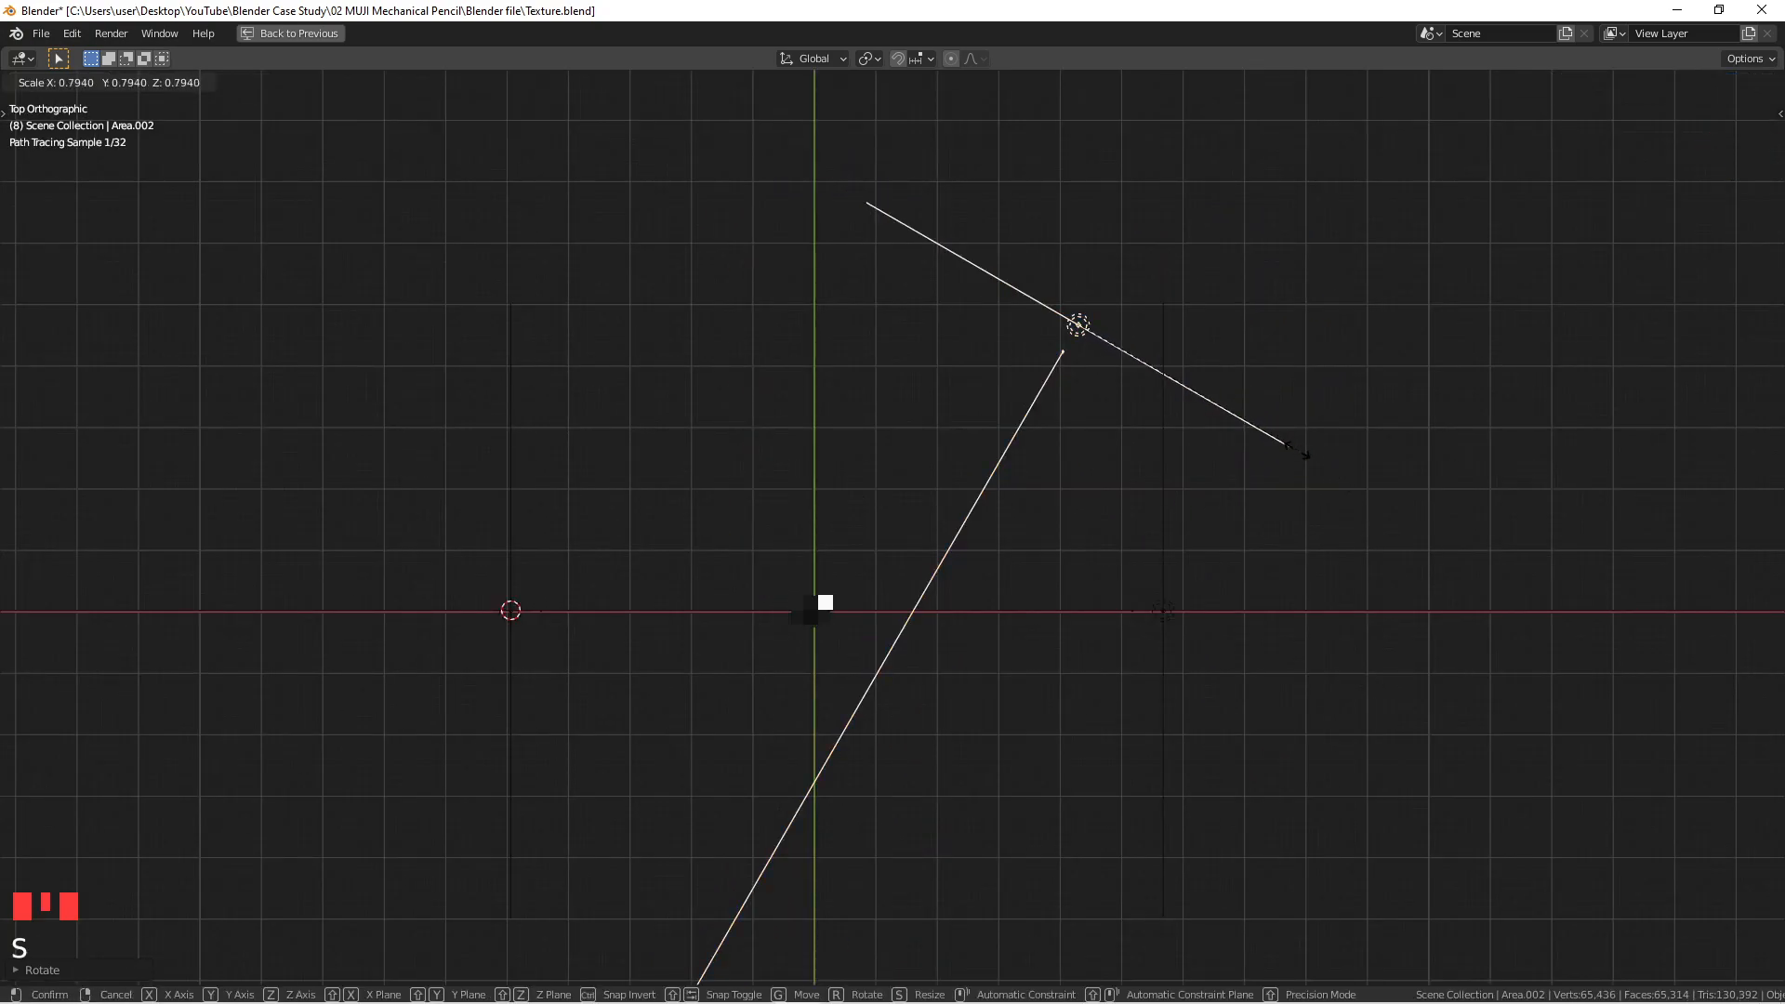
click(1213, 407)
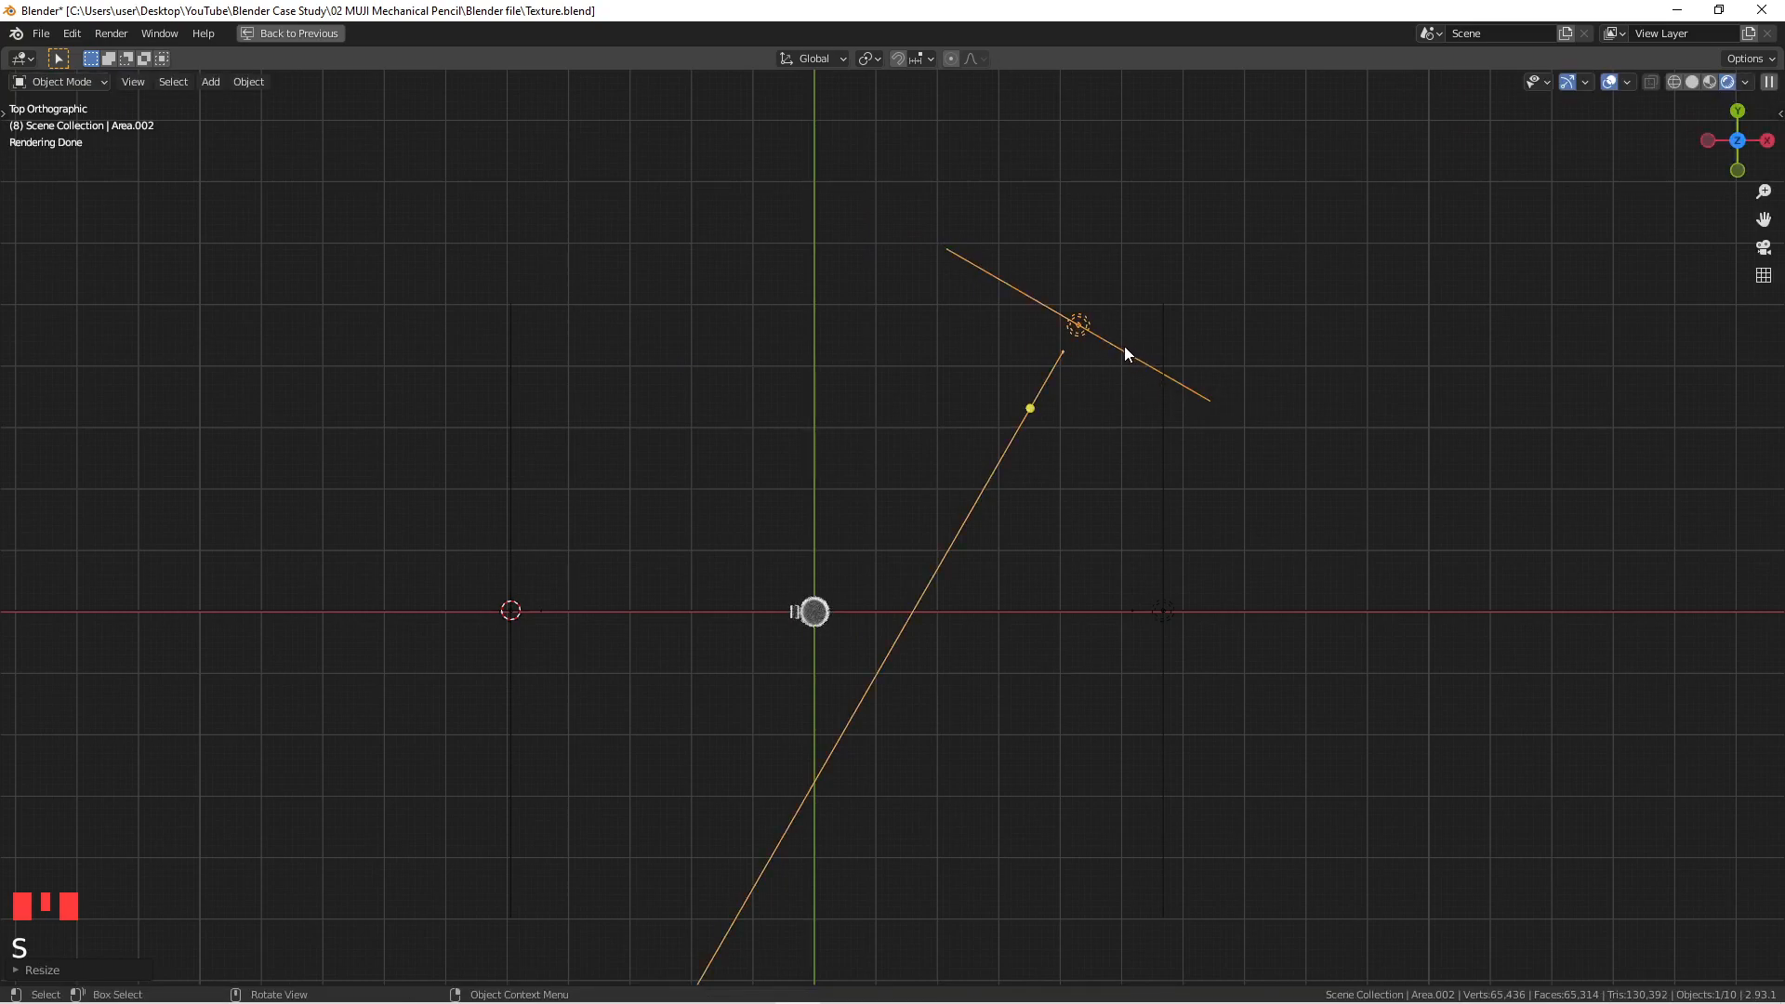
key(g)
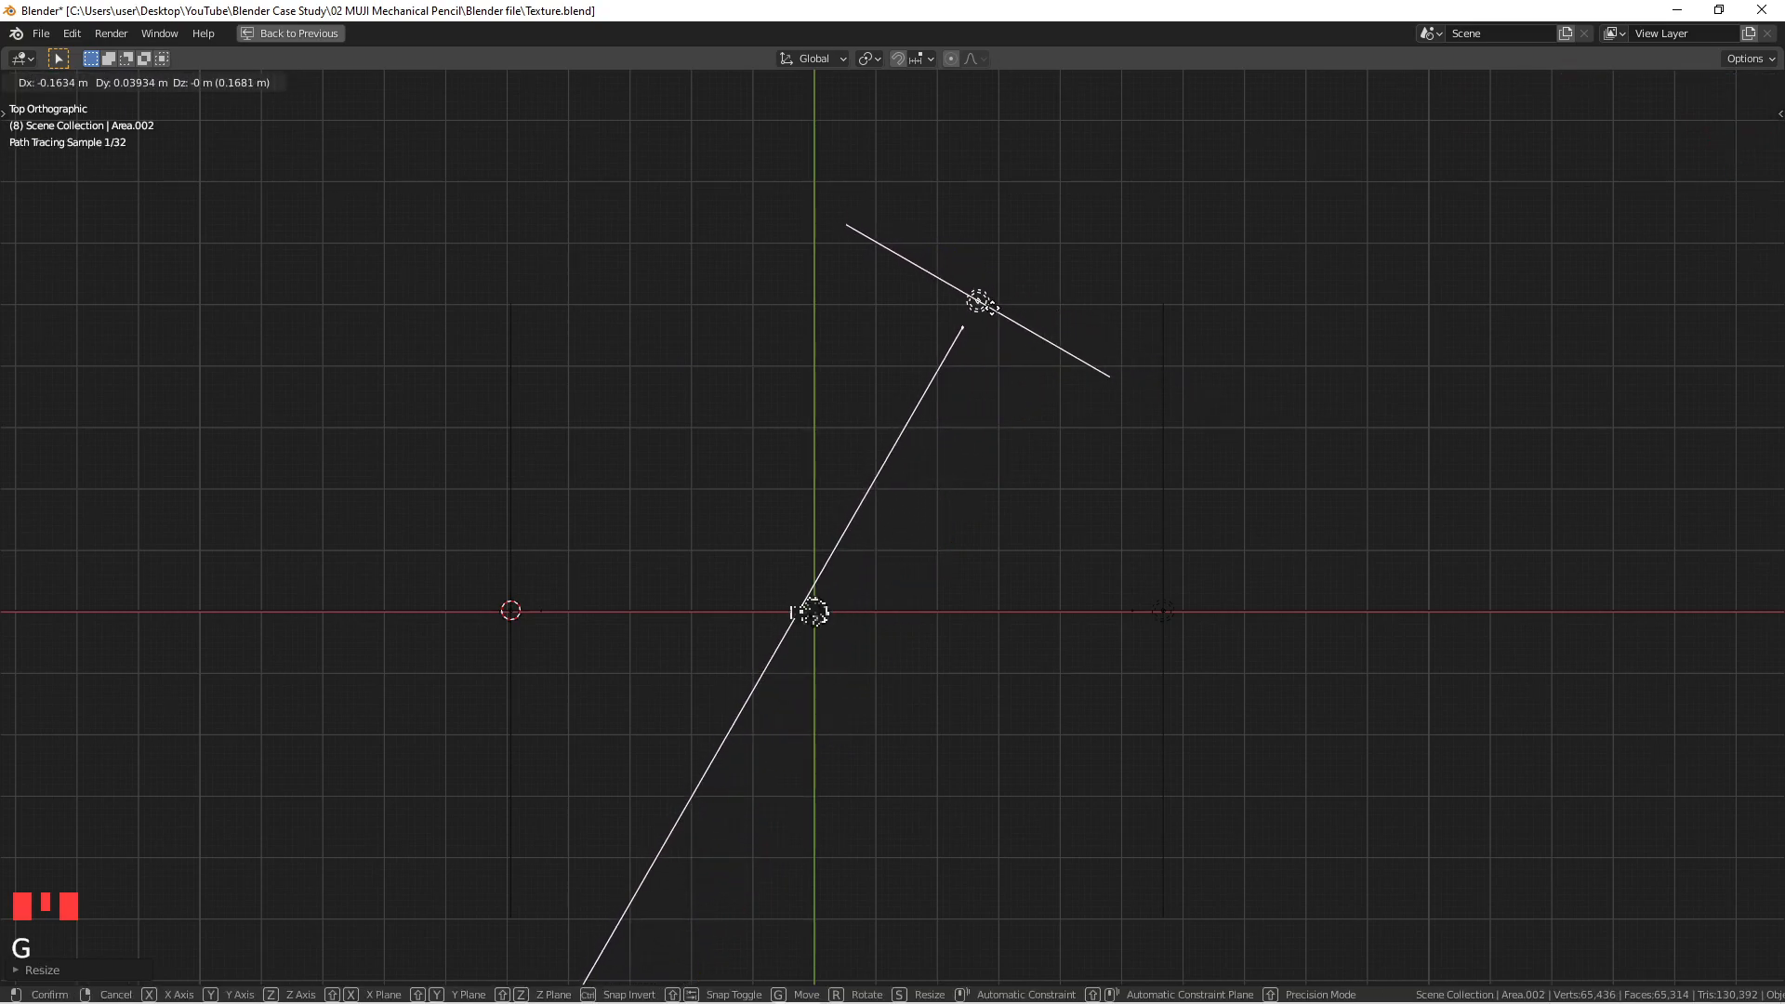
click(740, 253)
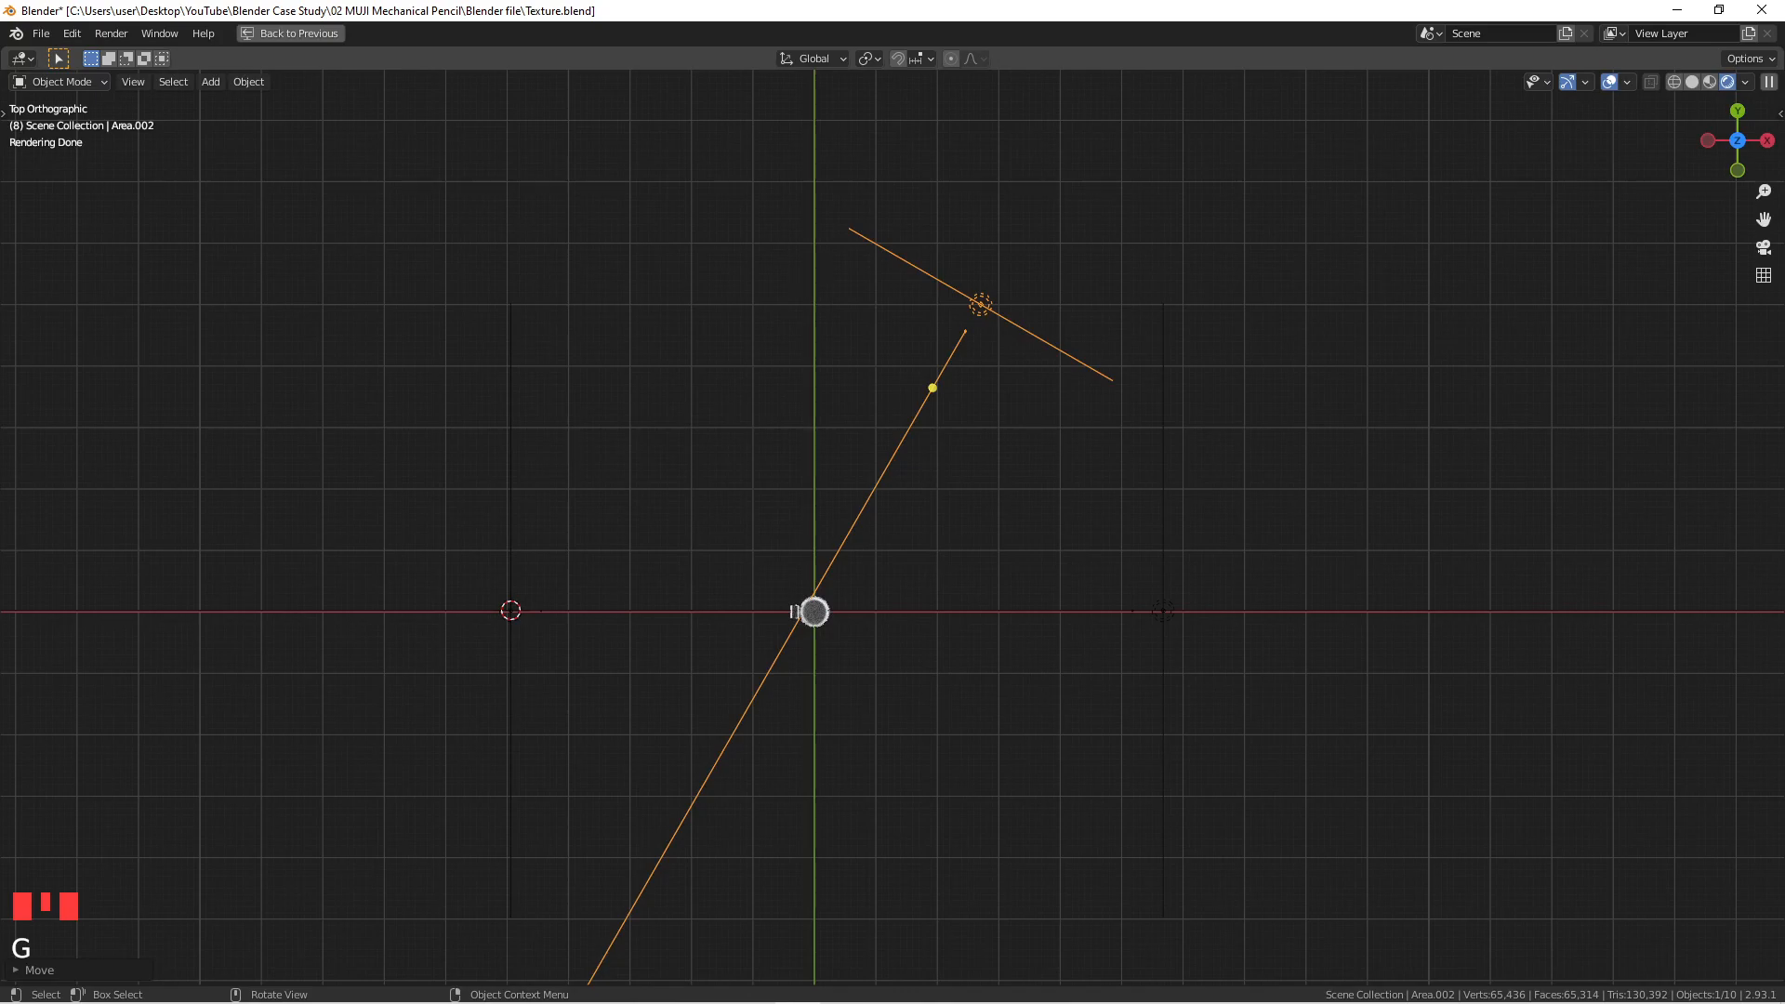
Step: Turn the rear area light slightly and stretch it vertically in front view to nearly the pencil's height
middle_drag(807, 301, 873, 414)
key(KP_1)
scroll(953, 523, up, 4)
scroll(950, 517, up, 2)
mouse_move(856, 539)
shift+middle_down()
mouse_move(956, 336)
mouse_move(911, 382)
shift+middle_up()
scroll(955, 342, down, 3)
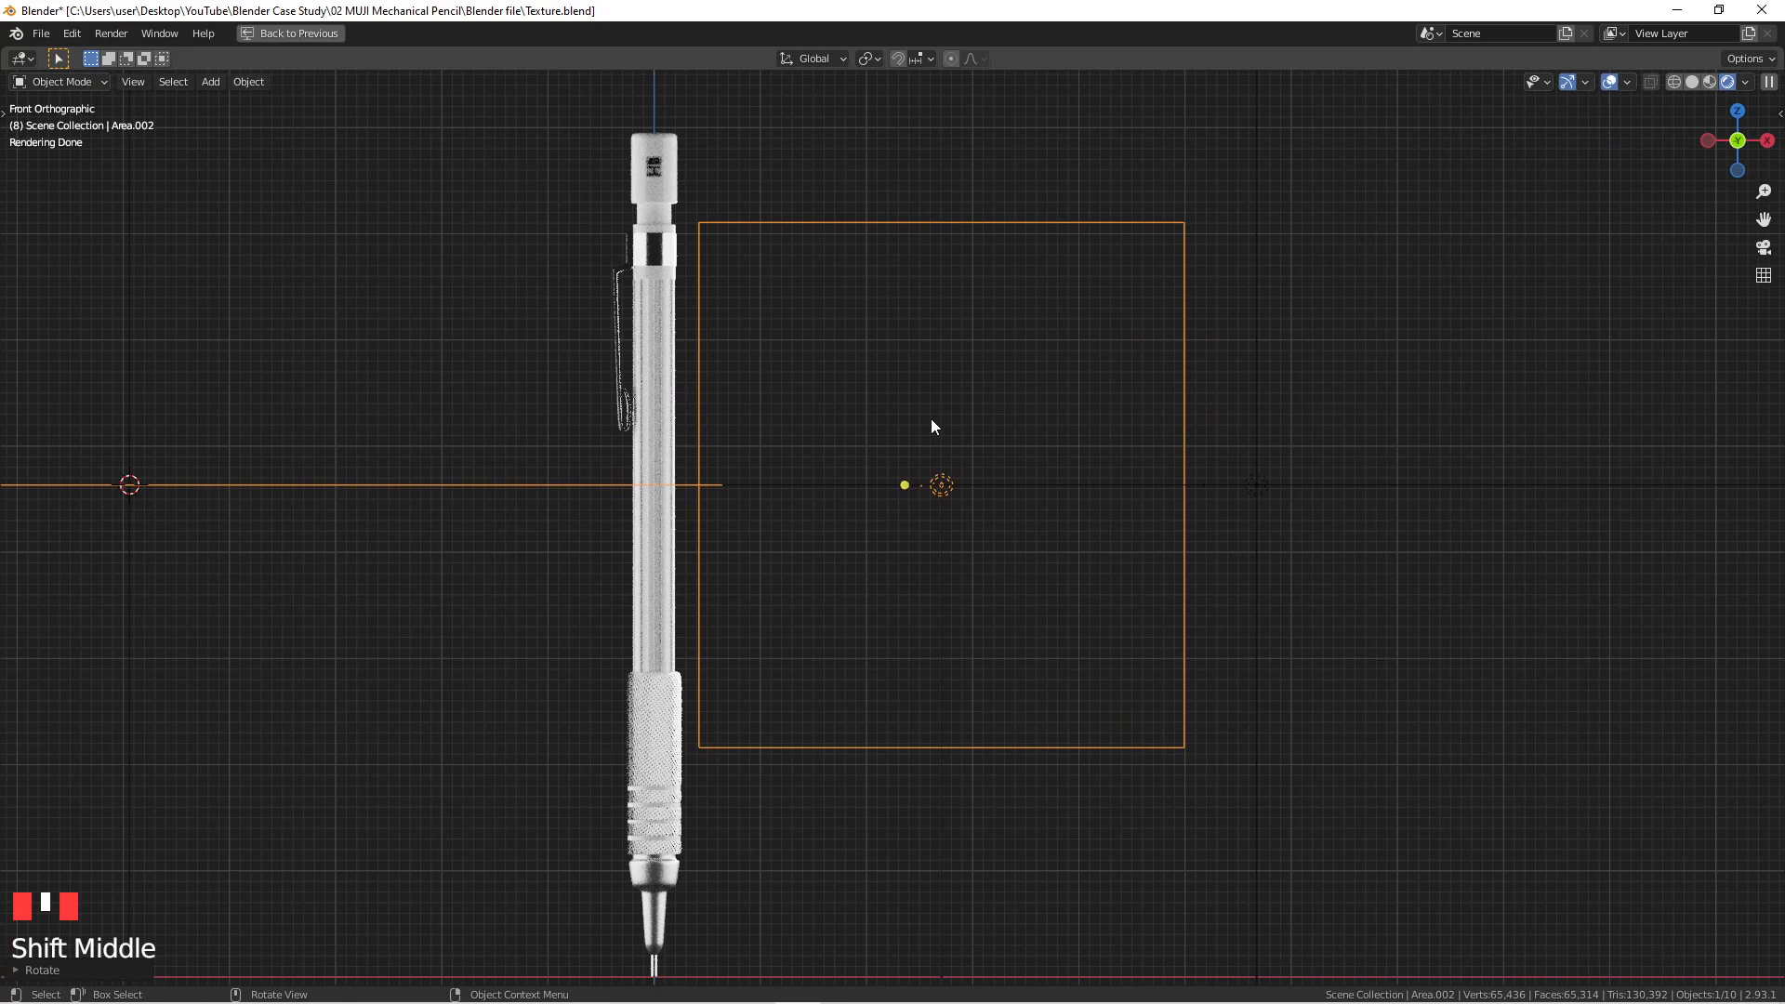
key(s)
click(950, 382)
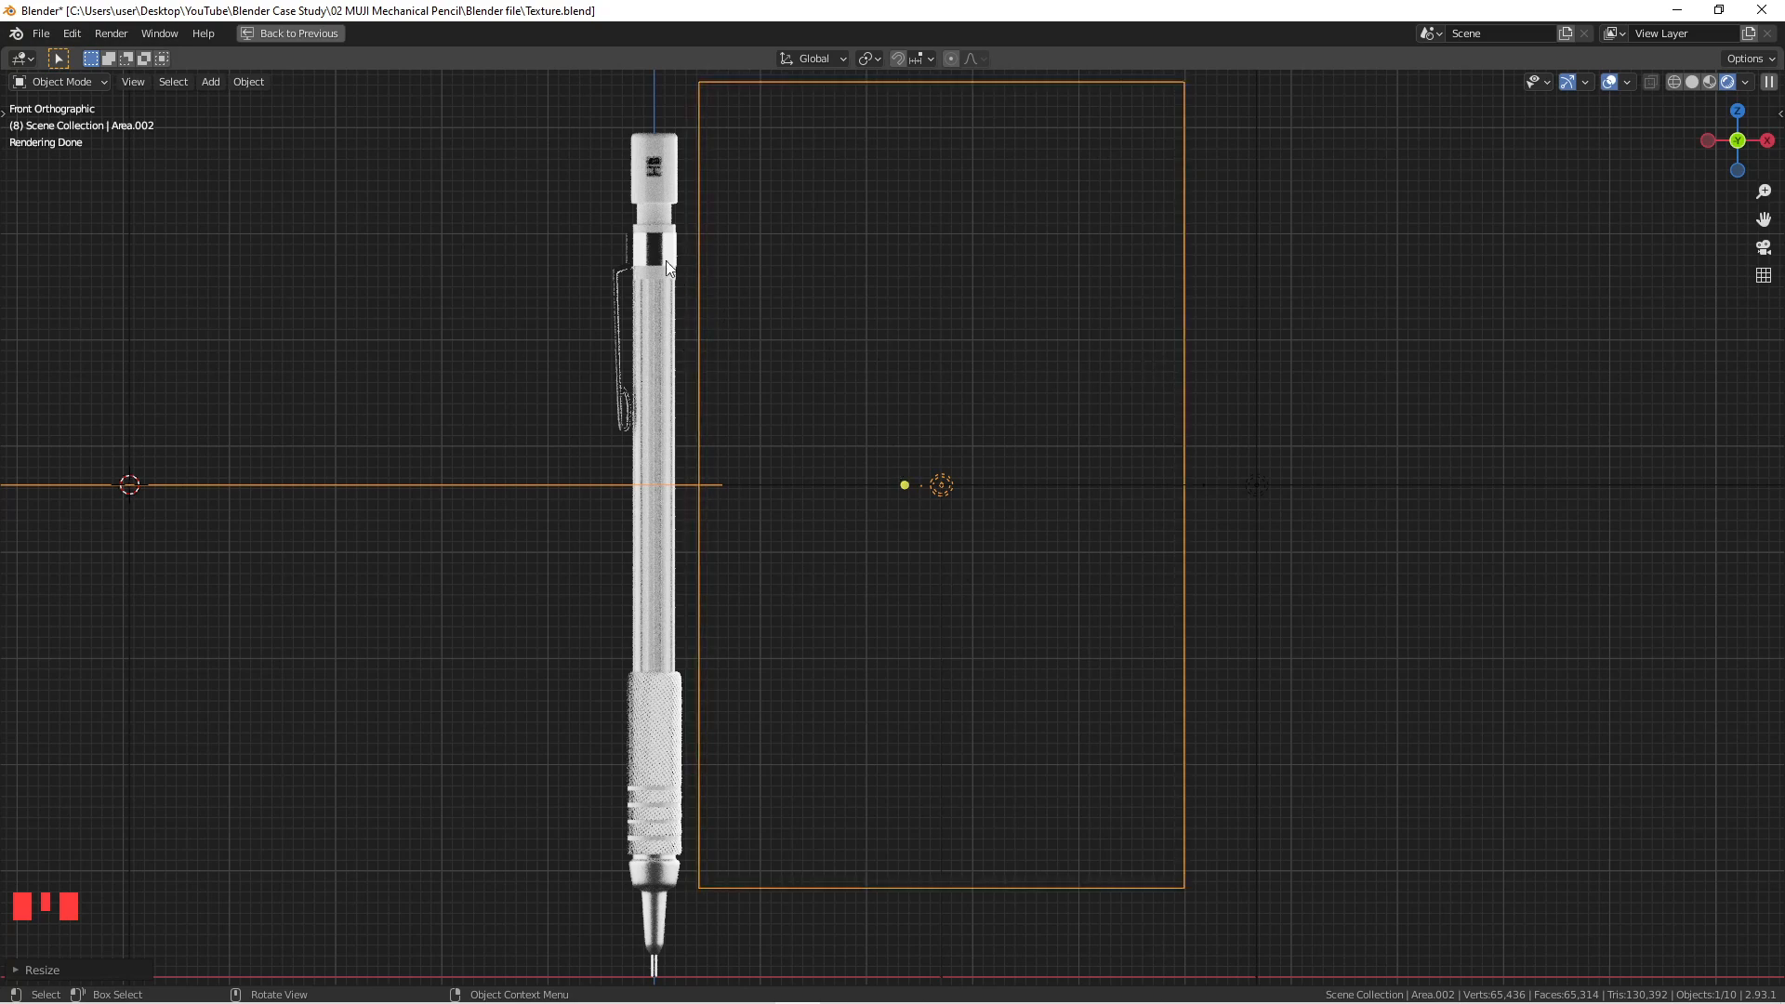
Step: Examine the pencil and the stretched rear light at an angle, from the top and from the front
mouse_move(1017, 619)
middle_down()
mouse_move(1020, 793)
mouse_move(996, 689)
middle_up()
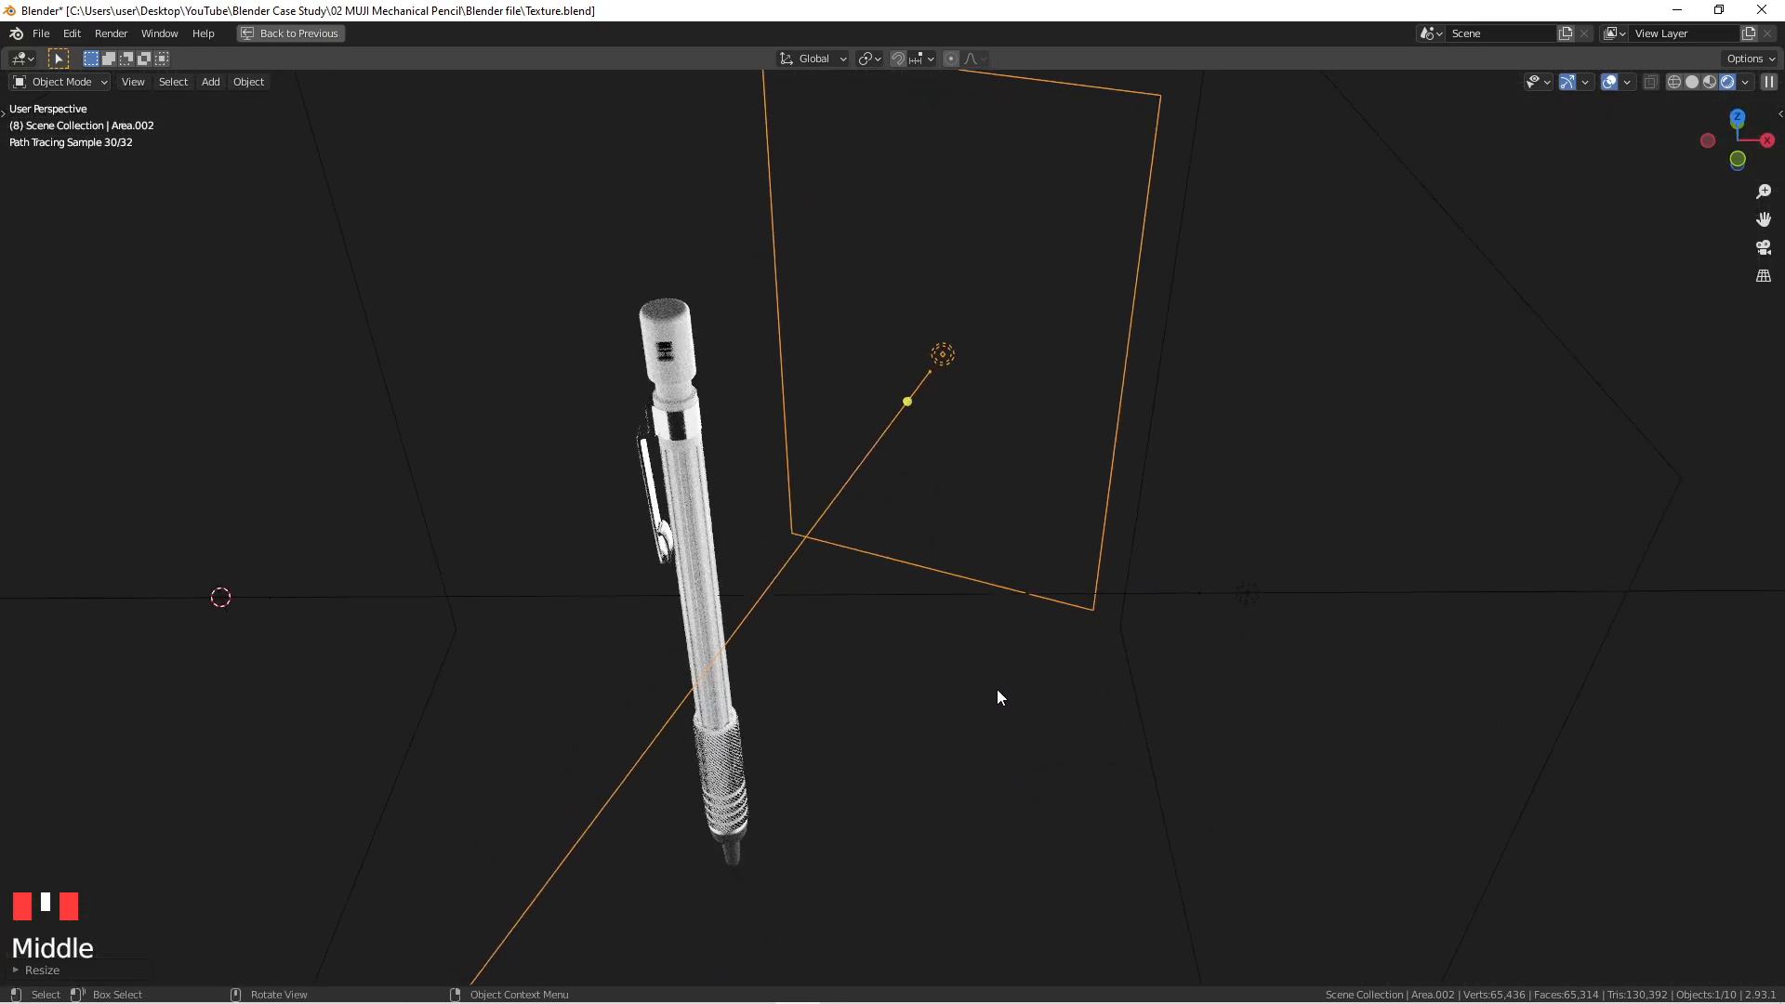
scroll(942, 320, up, 3)
middle_drag(924, 418, 667, 651)
scroll(634, 661, down, 4)
key(KP_7)
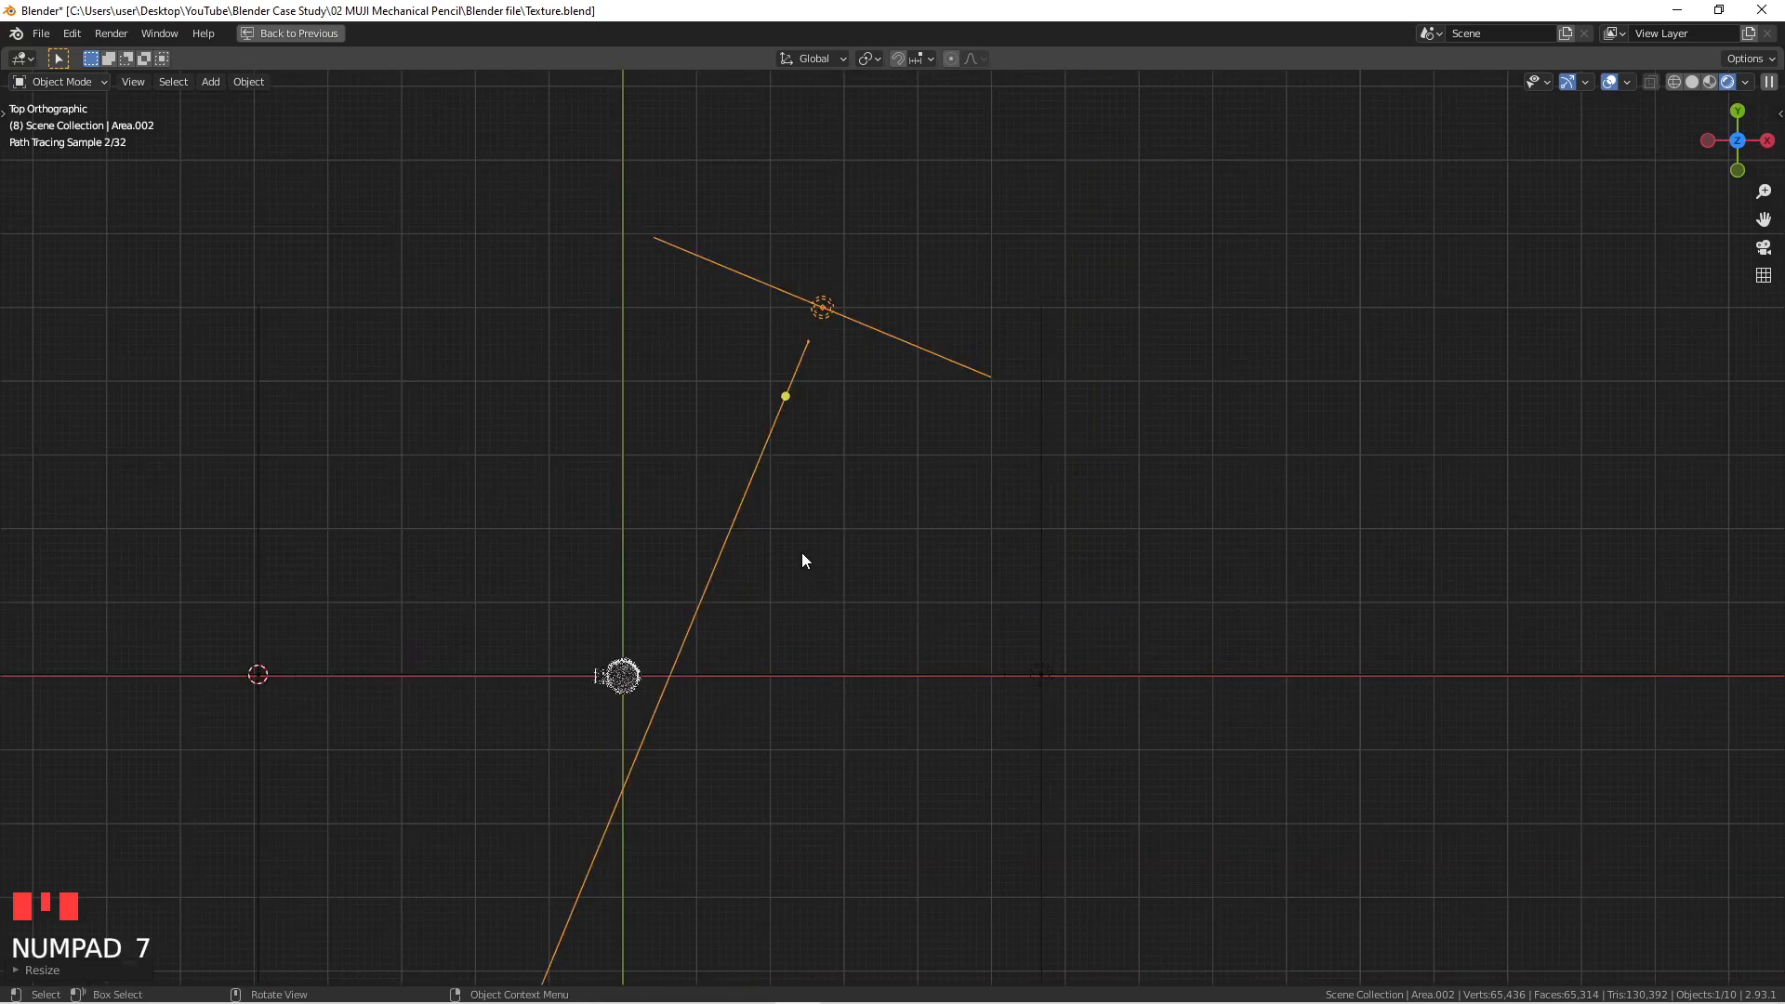
shift+middle_drag(899, 510, 809, 753)
scroll(796, 785, up, 4)
scroll(1051, 729, down, 4)
mouse_move(1051, 728)
middle_down()
mouse_move(1028, 547)
mouse_move(964, 570)
mouse_move(989, 606)
middle_up()
key(KP_1)
scroll(972, 574, down, 4)
Step: Restore the split Shading layout and frame the pencil's upper part in front view
key(ctrl+space)
middle_drag(822, 294, 804, 305)
key(KP_1)
scroll(787, 331, up, 5)
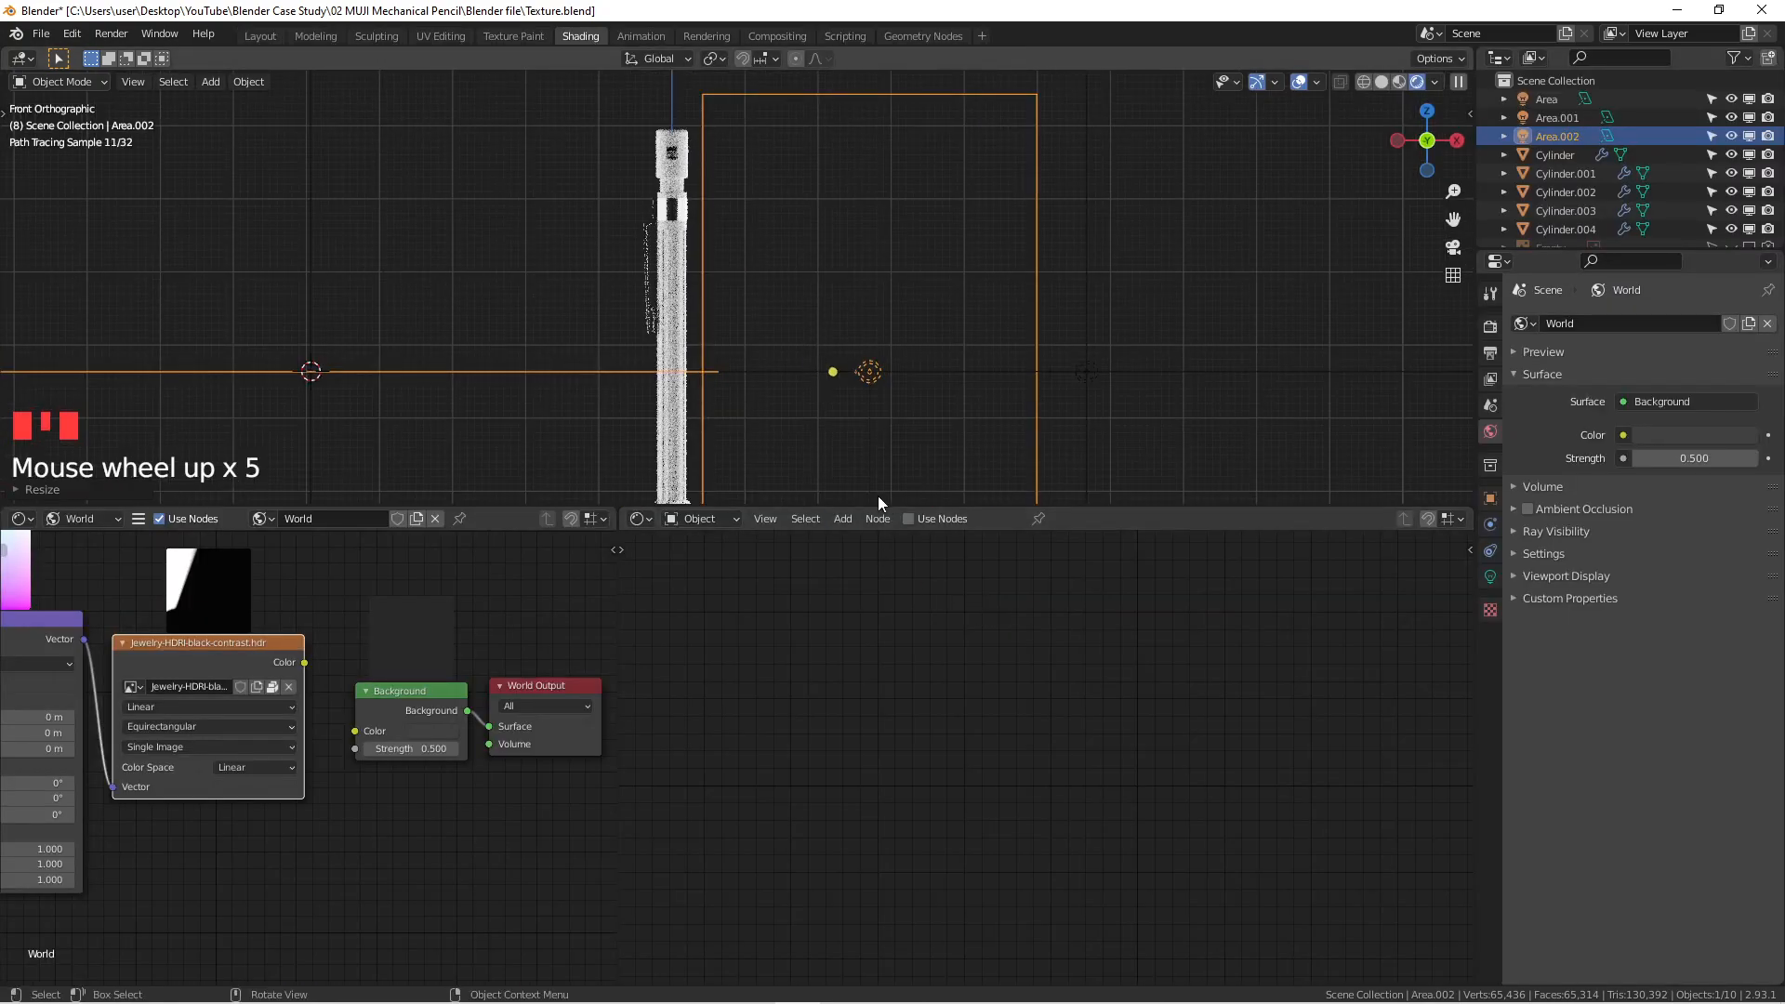
Step: Enlarge the 3D viewport over the node editors and show the pencil with all three area lights at an angle
click(932, 502)
drag(932, 506, 930, 857)
scroll(896, 639, down, 4)
shift+middle_drag(896, 639, 861, 577)
scroll(881, 537, up, 2)
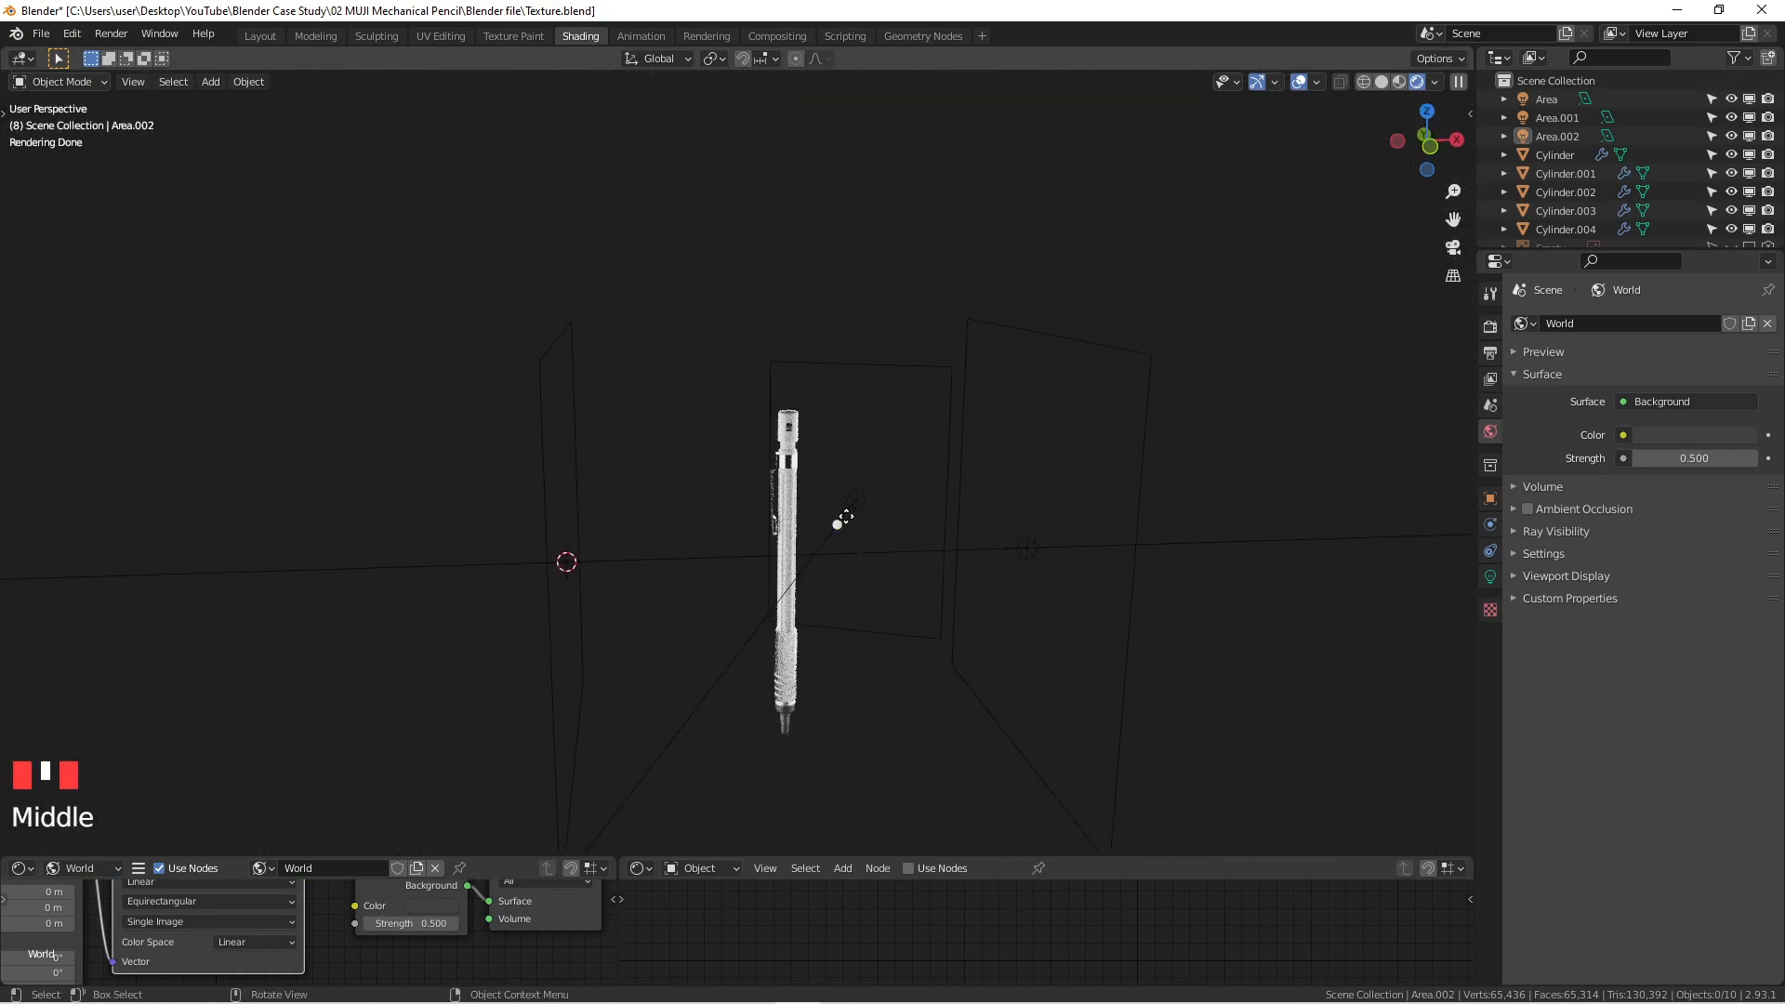
click(852, 508)
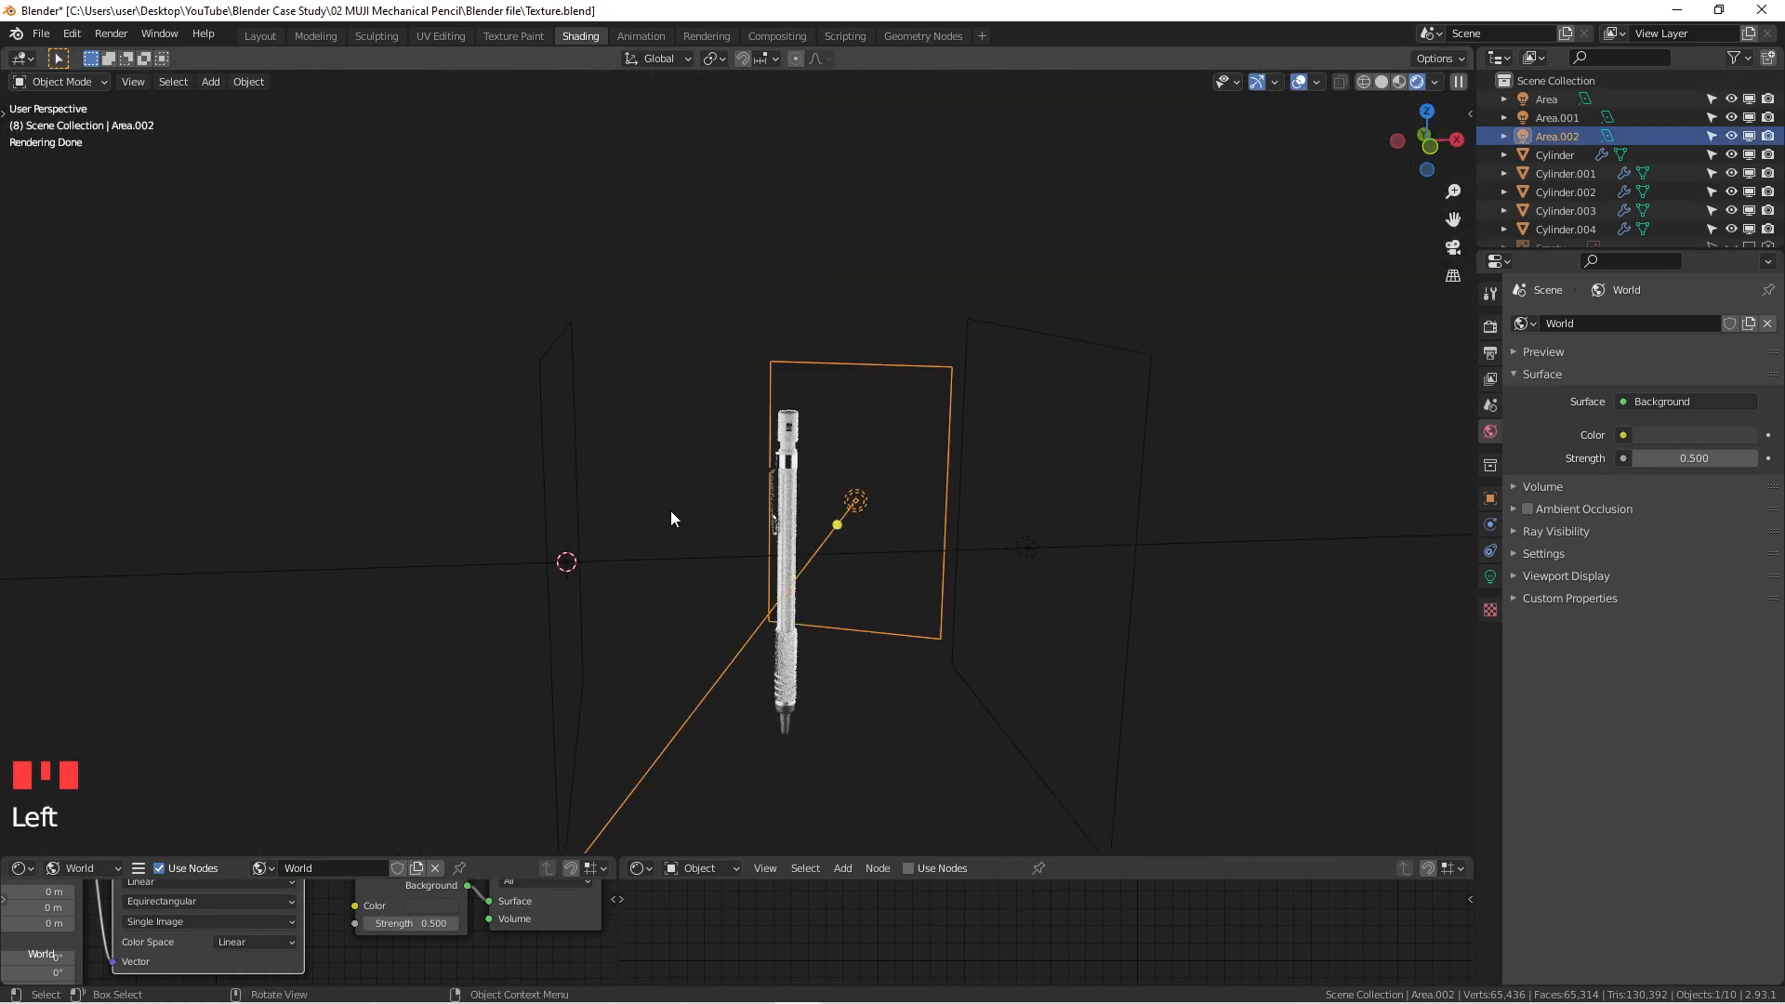
middle_drag(747, 505, 716, 533)
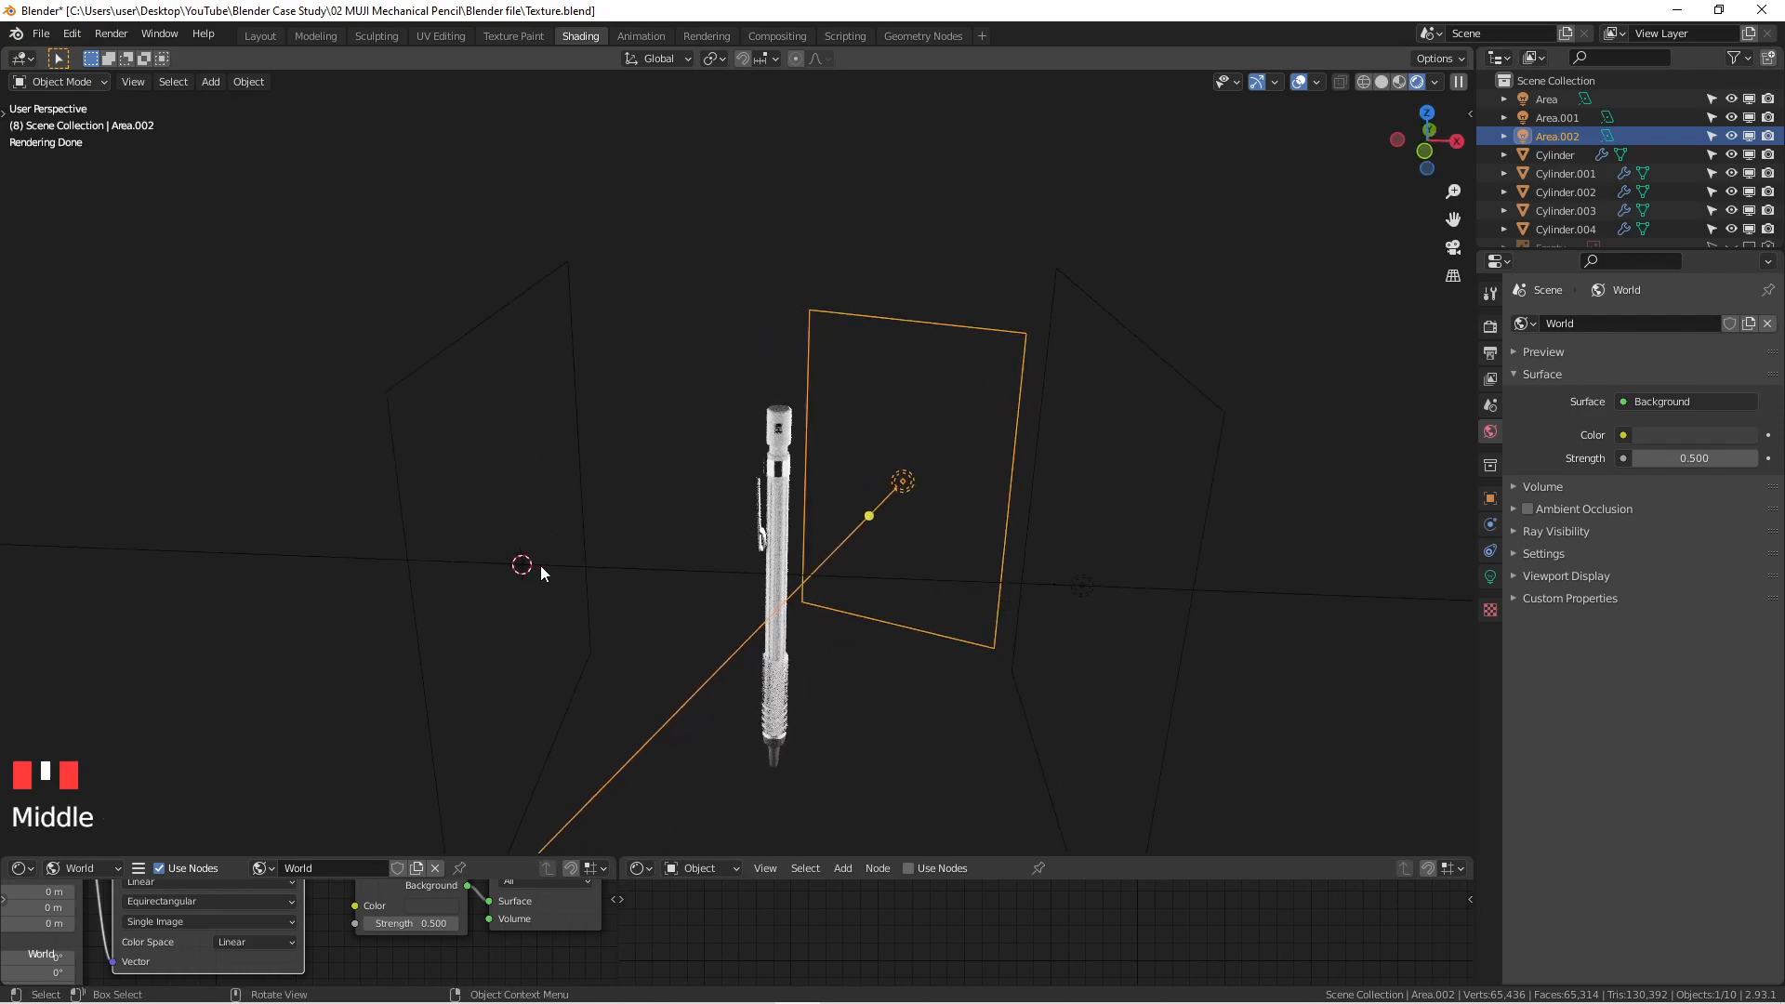
Step: Hide the two side area lights, Area and Area.001, in the viewport to inspect the rear light's effect alone
click(539, 568)
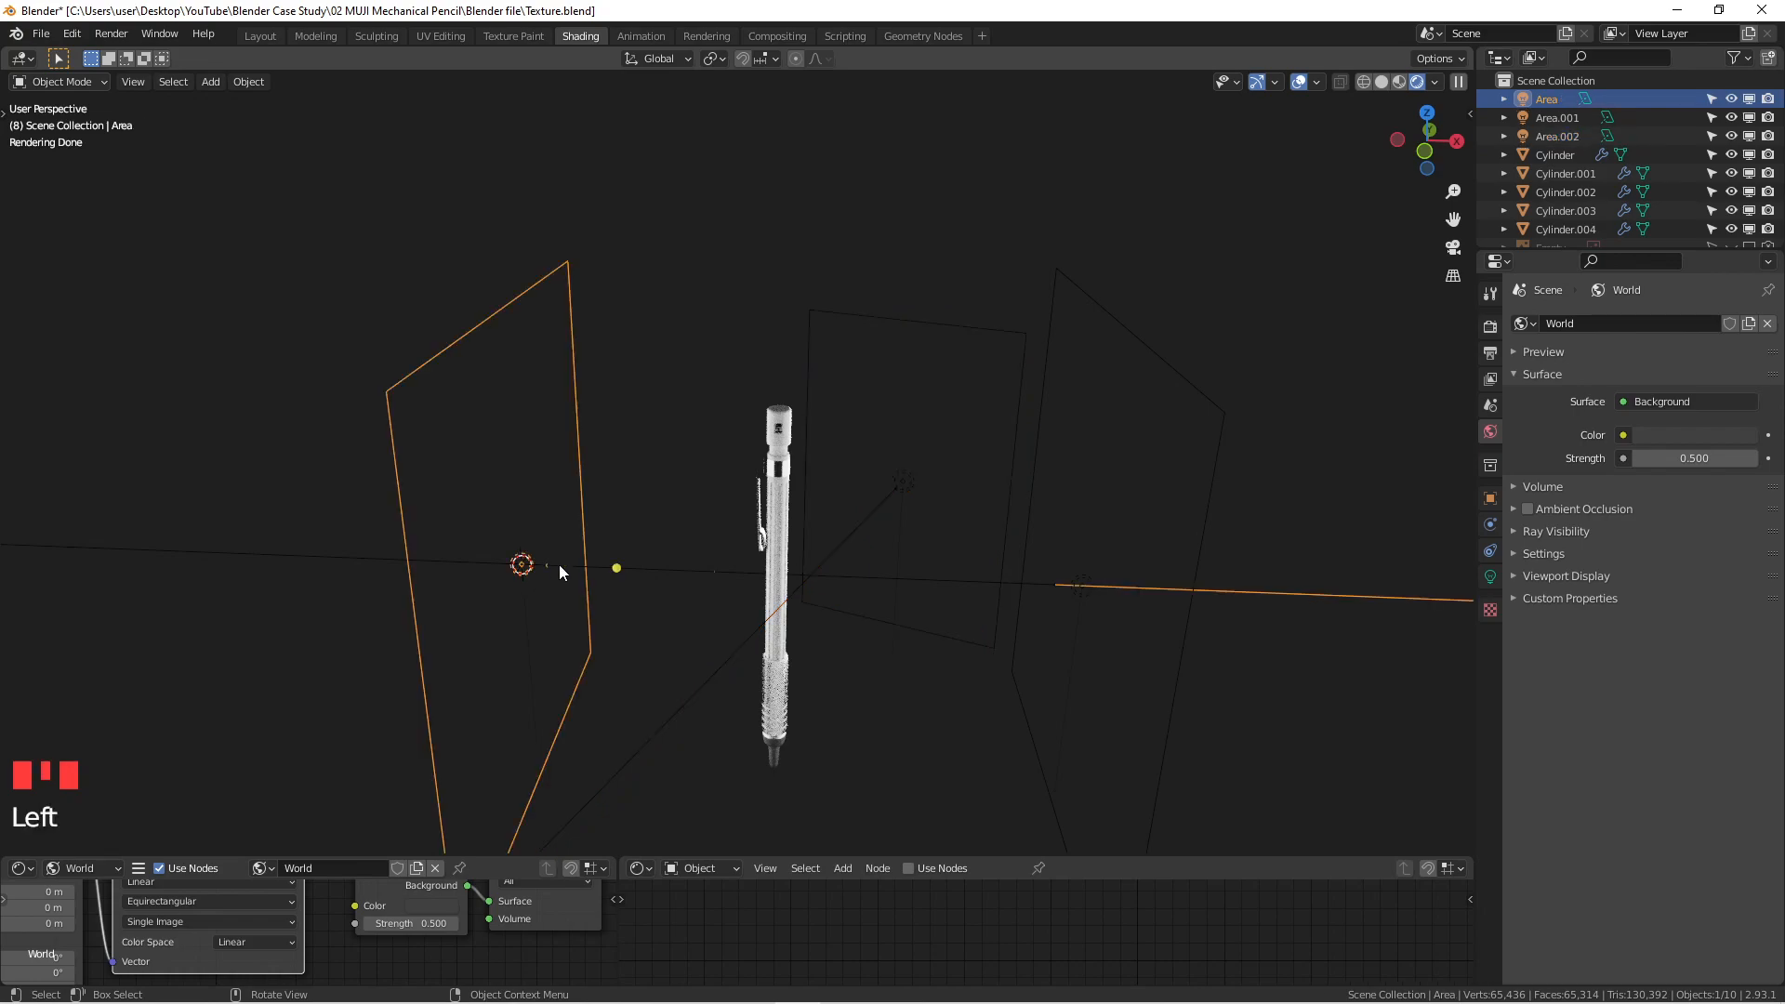
shift+click(1069, 590)
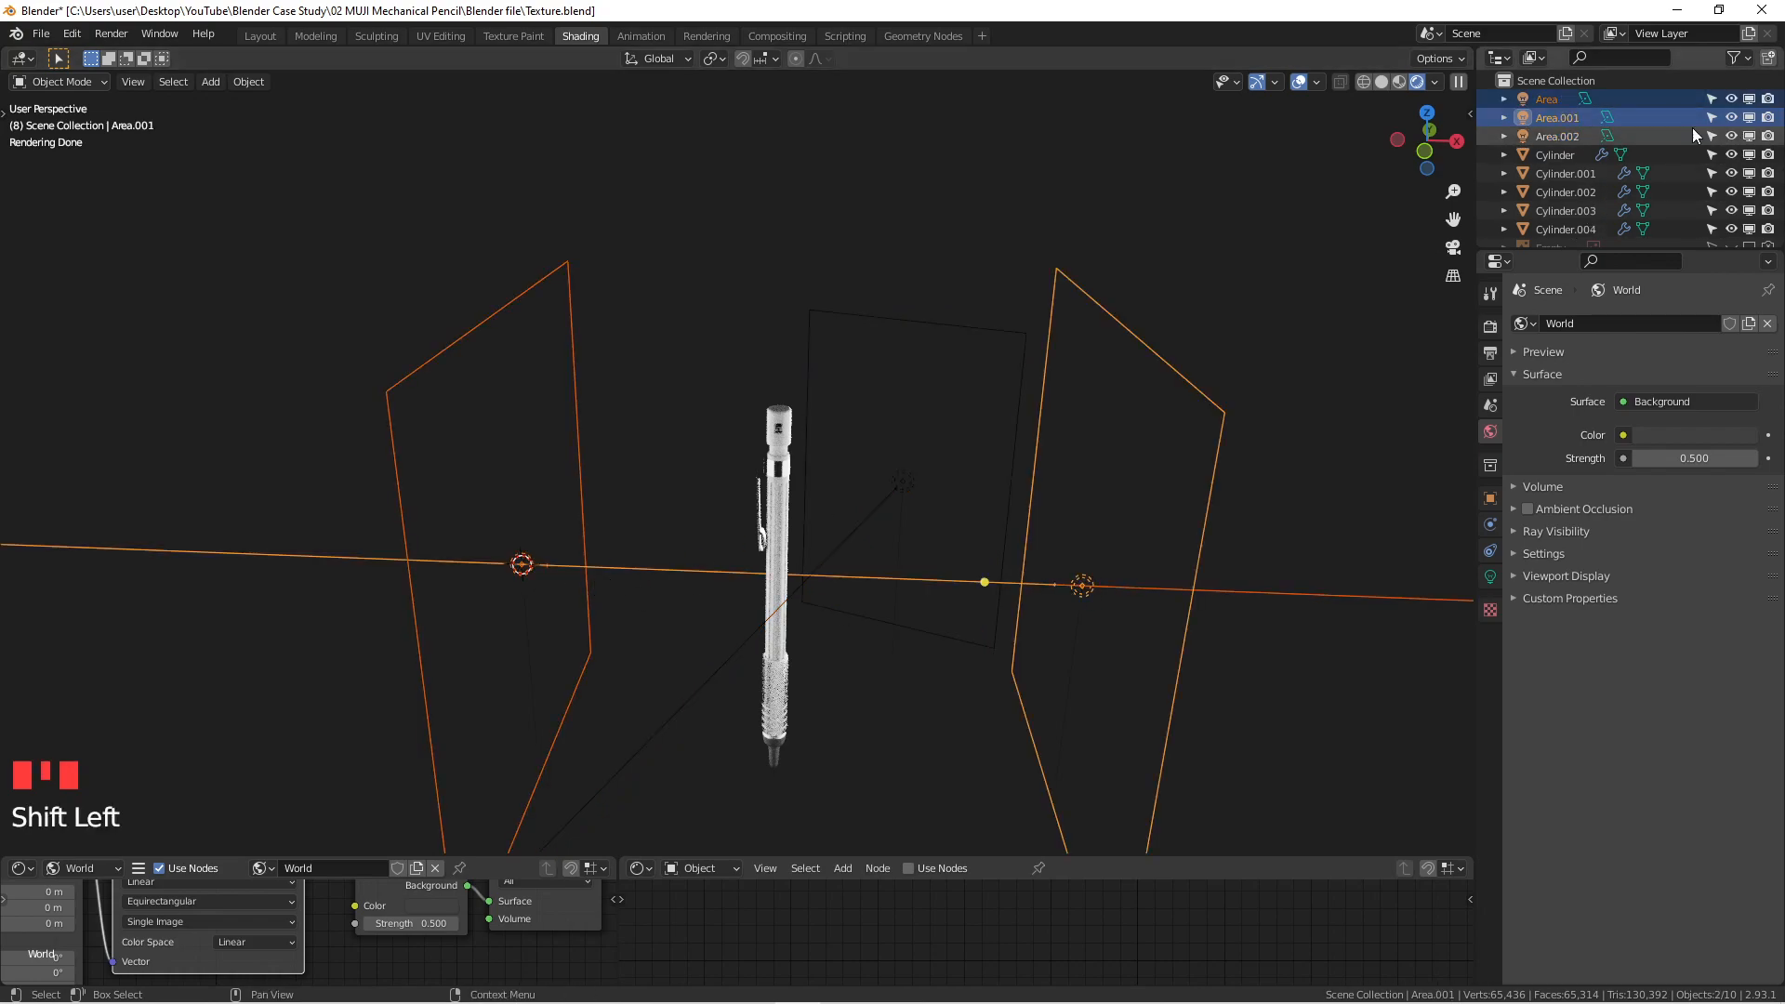
click(1731, 98)
click(1731, 117)
middle_drag(845, 507, 829, 520)
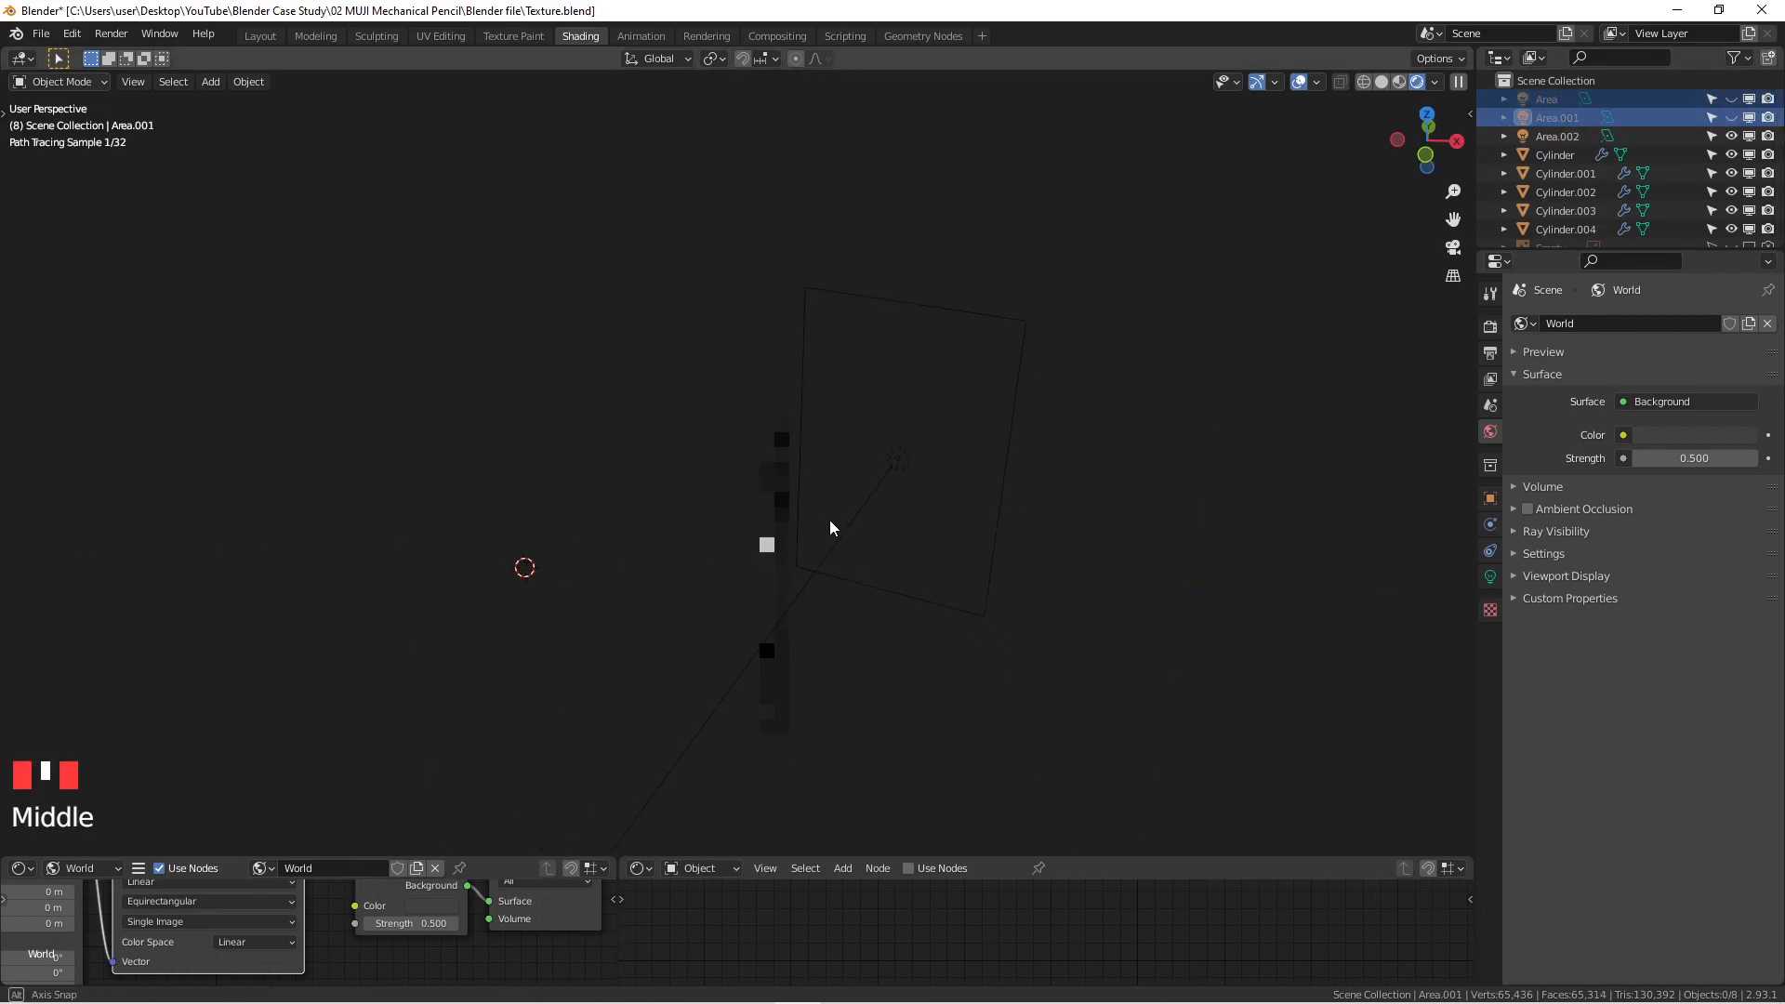
key(KP_1)
scroll(757, 491, up, 5)
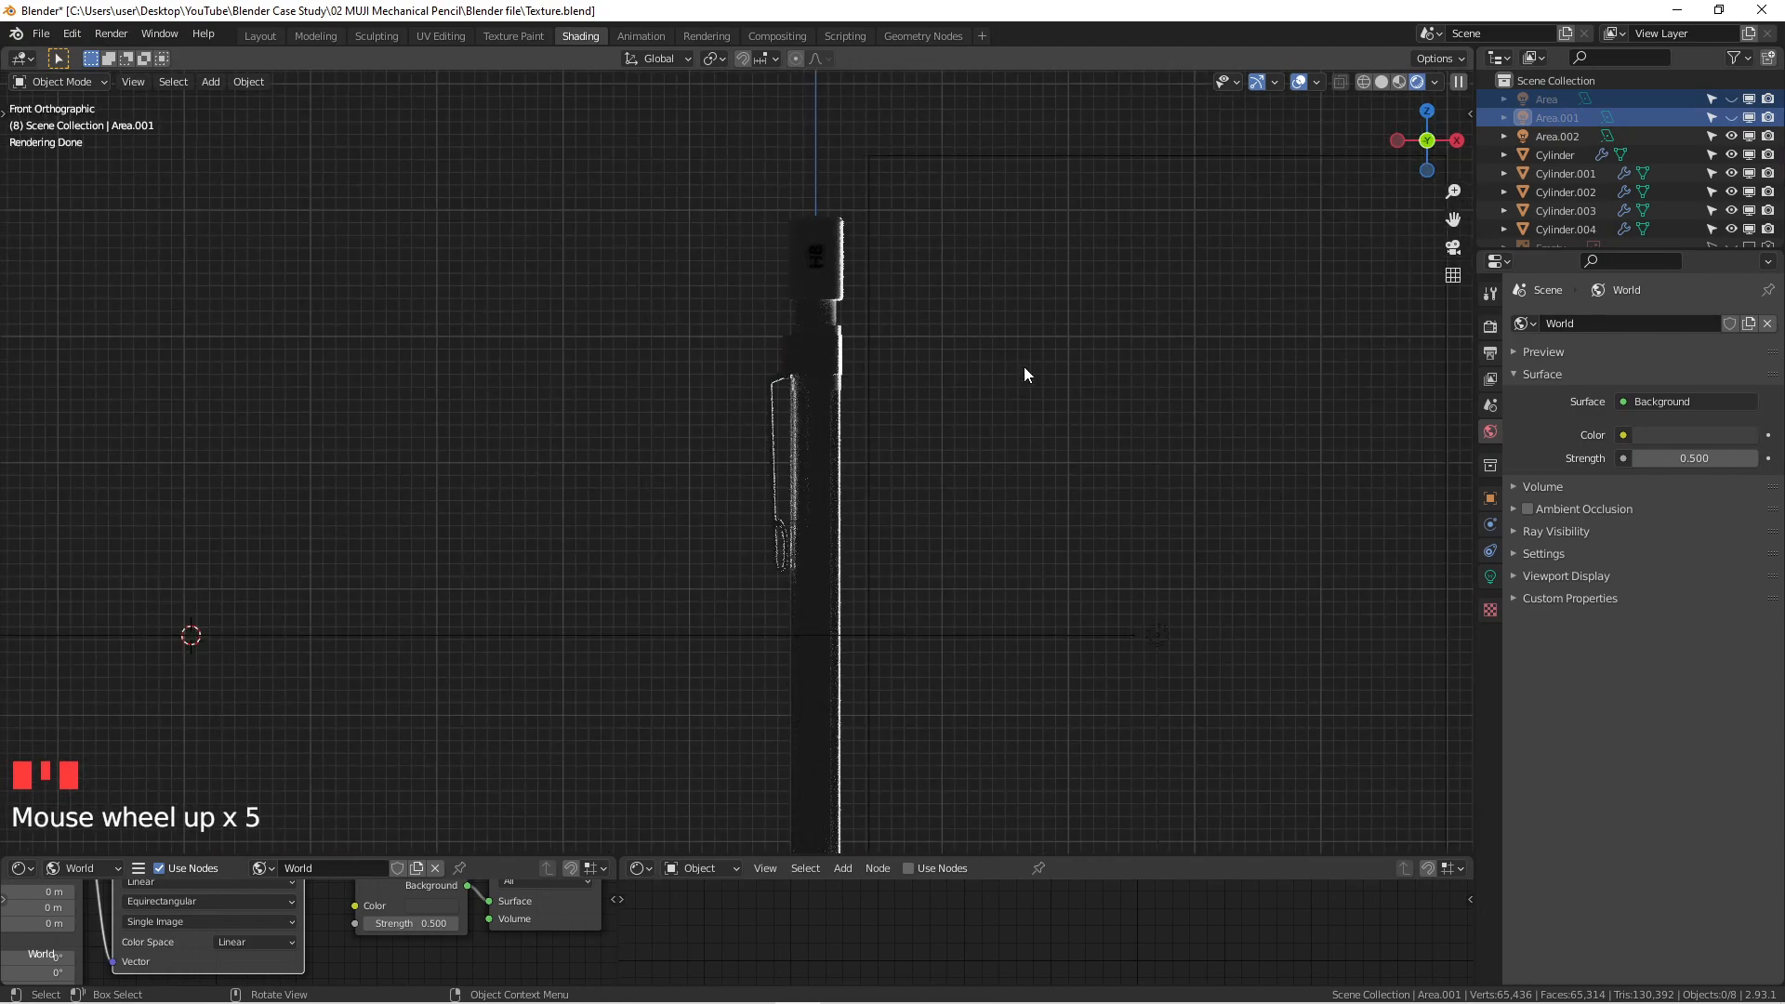
scroll(1051, 464, down, 5)
mouse_move(1052, 470)
middle_down()
mouse_move(1051, 542)
mouse_move(1035, 478)
mouse_move(934, 432)
mouse_move(912, 309)
middle_up()
Step: Rename the rear area light Area.002 as Rim
click(1020, 490)
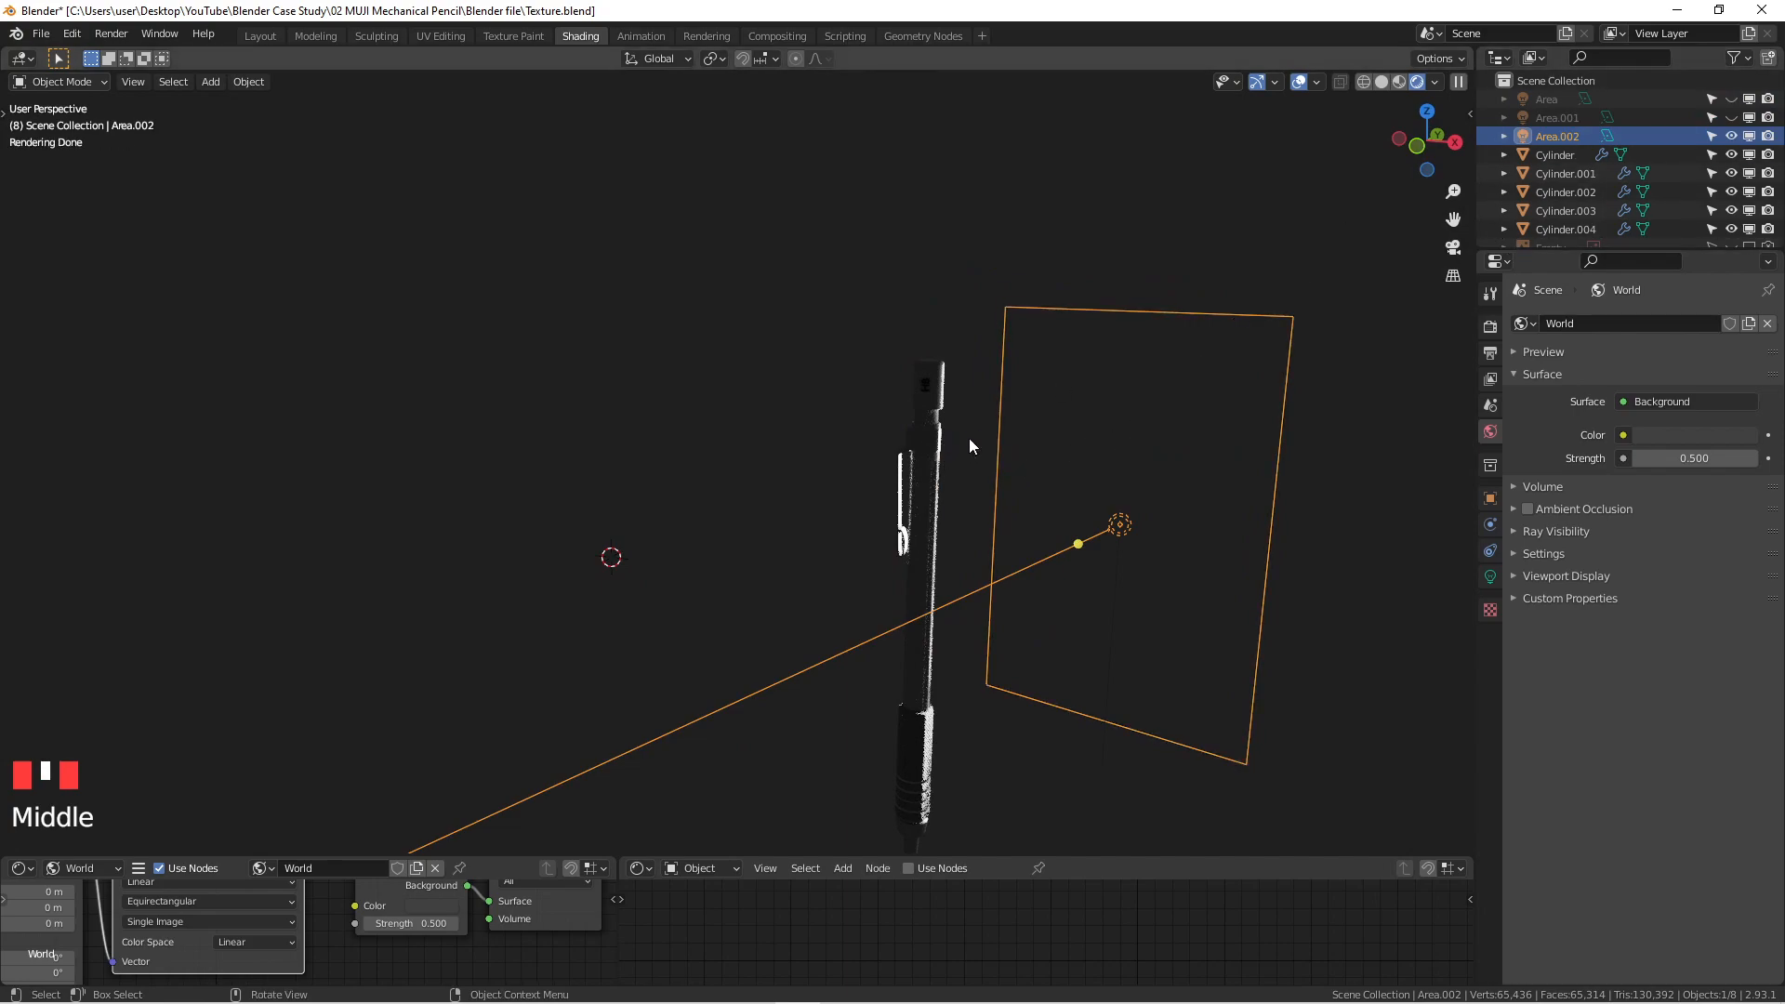
key(F2)
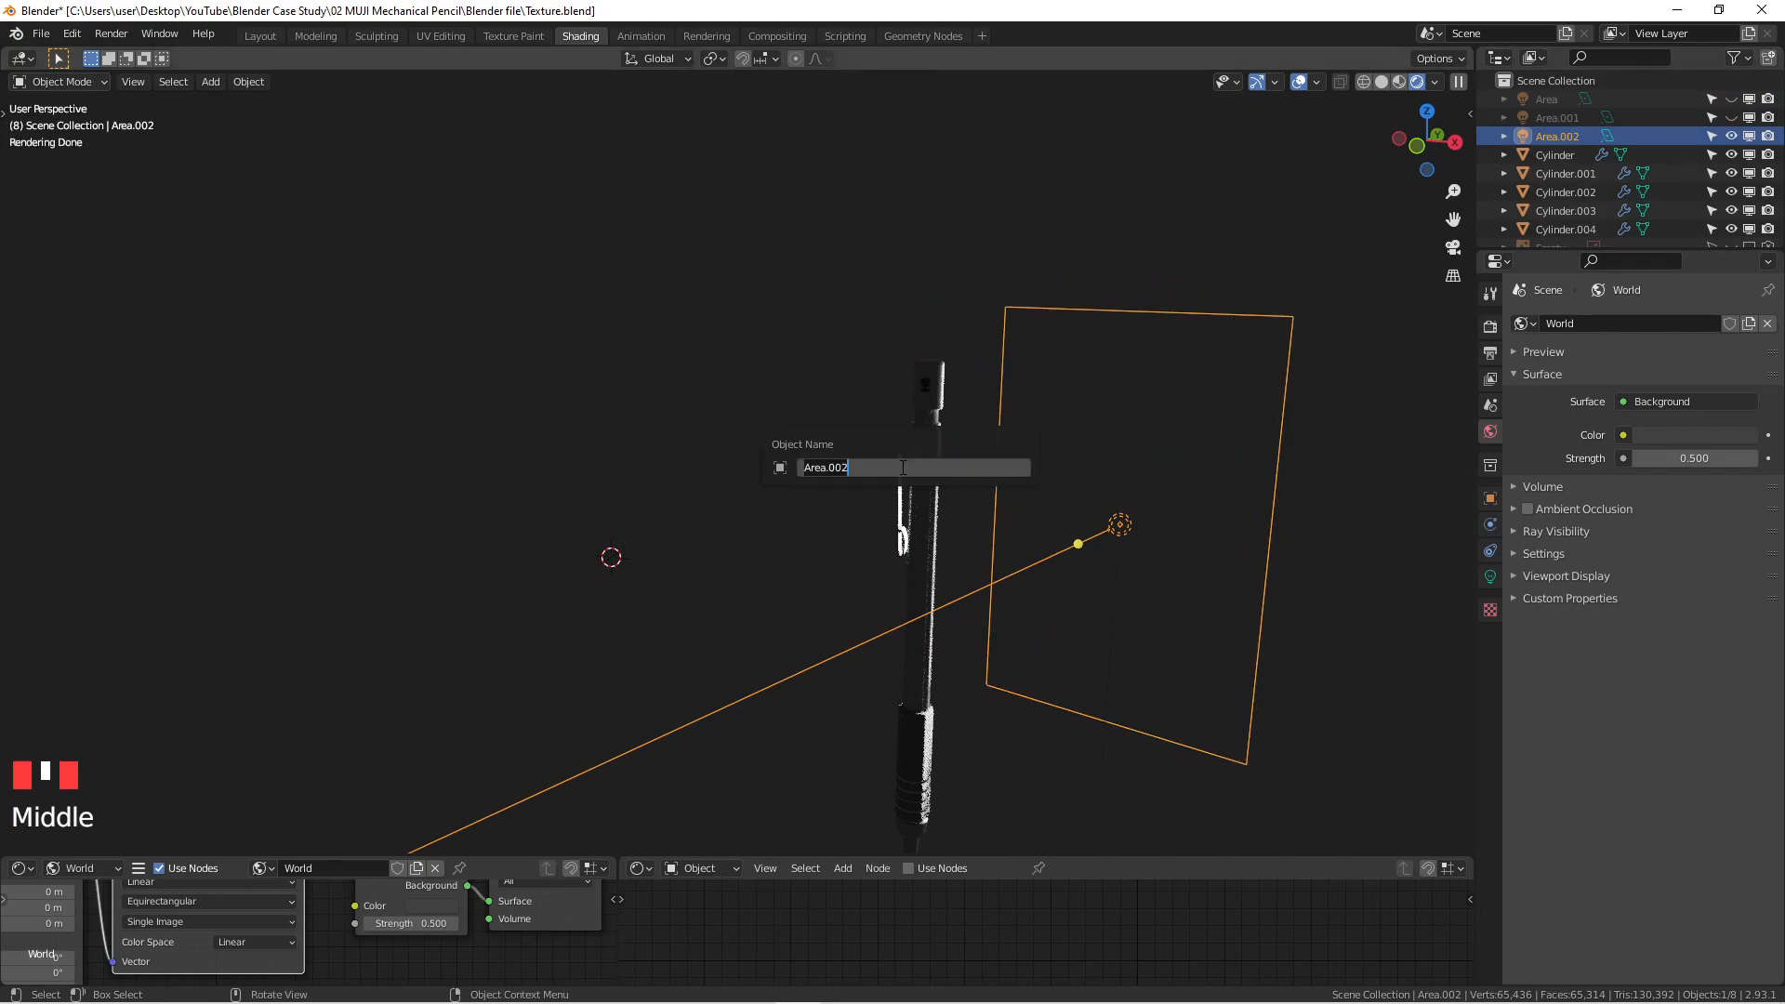
text(t)
key(BackSpace)
key(BackSpace)
text(Rim)
key(Return)
Step: Duplicate the Rim light in top view about 0.4 m along negative X and rotate the copy to face the pencil
click(943, 399)
mouse_move(956, 410)
middle_down()
mouse_move(1038, 479)
mouse_move(641, 362)
mouse_move(671, 340)
mouse_move(614, 222)
middle_up()
click(1015, 465)
key(KP_1)
scroll(672, 337, down, 2)
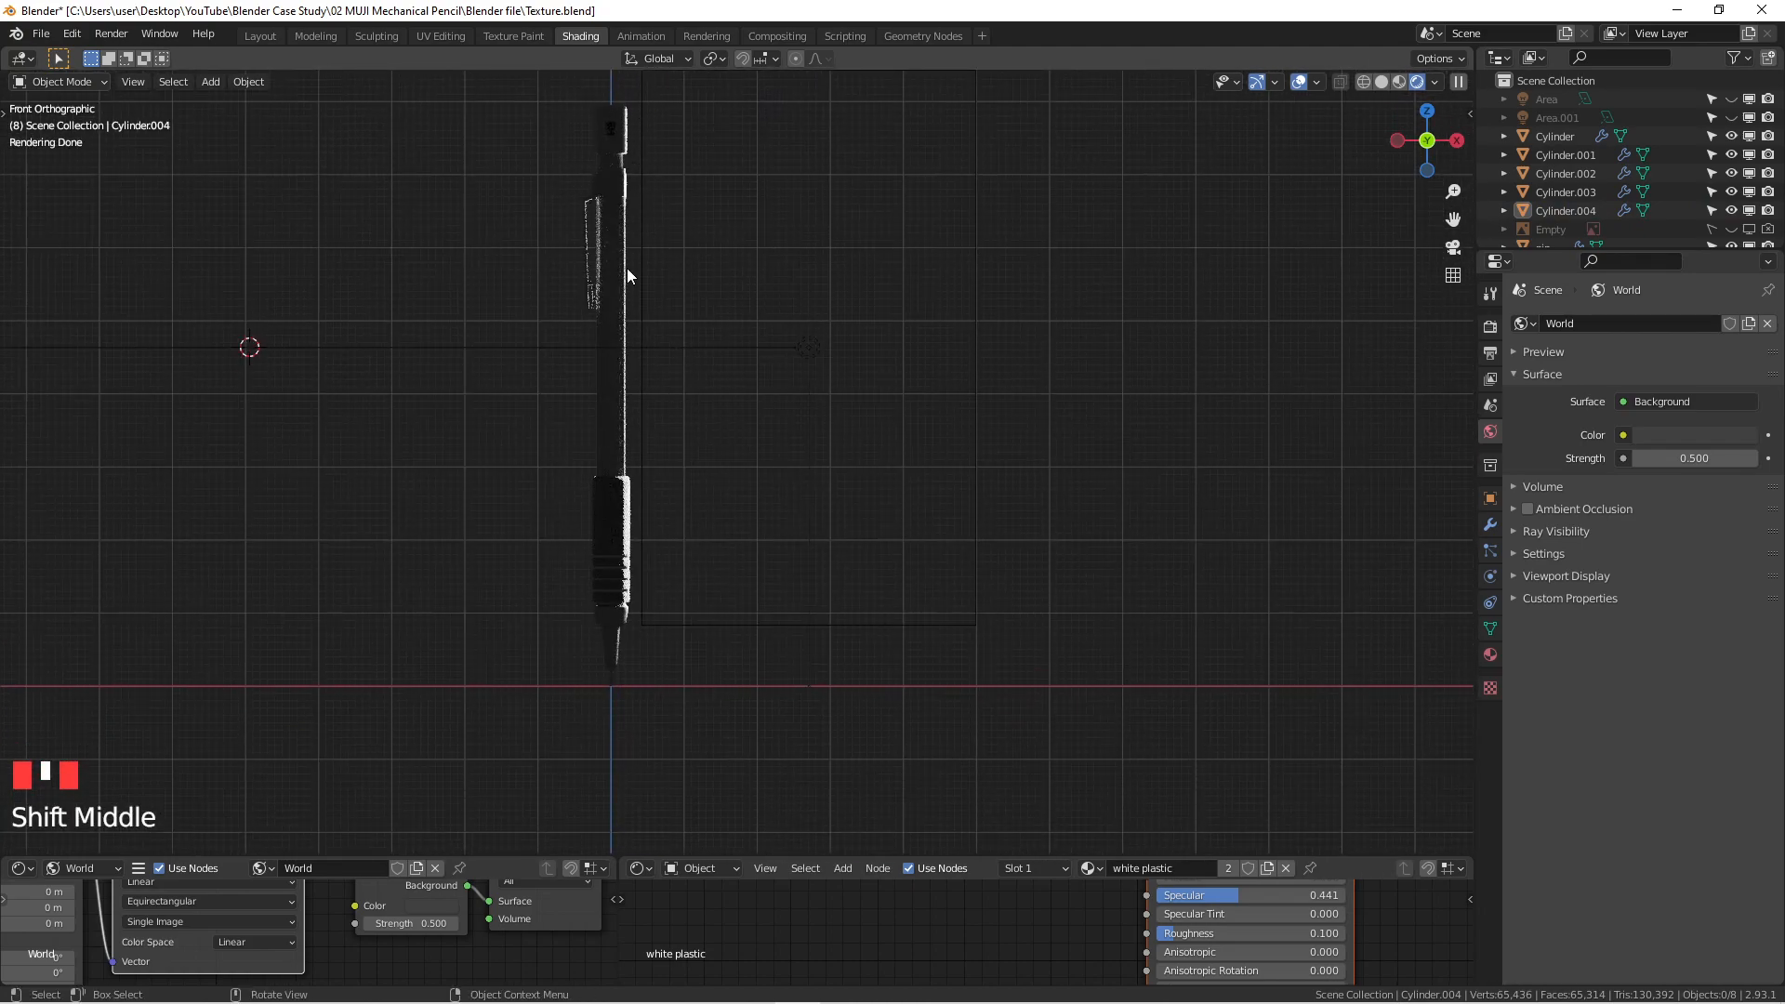
click(800, 348)
key(KP_7)
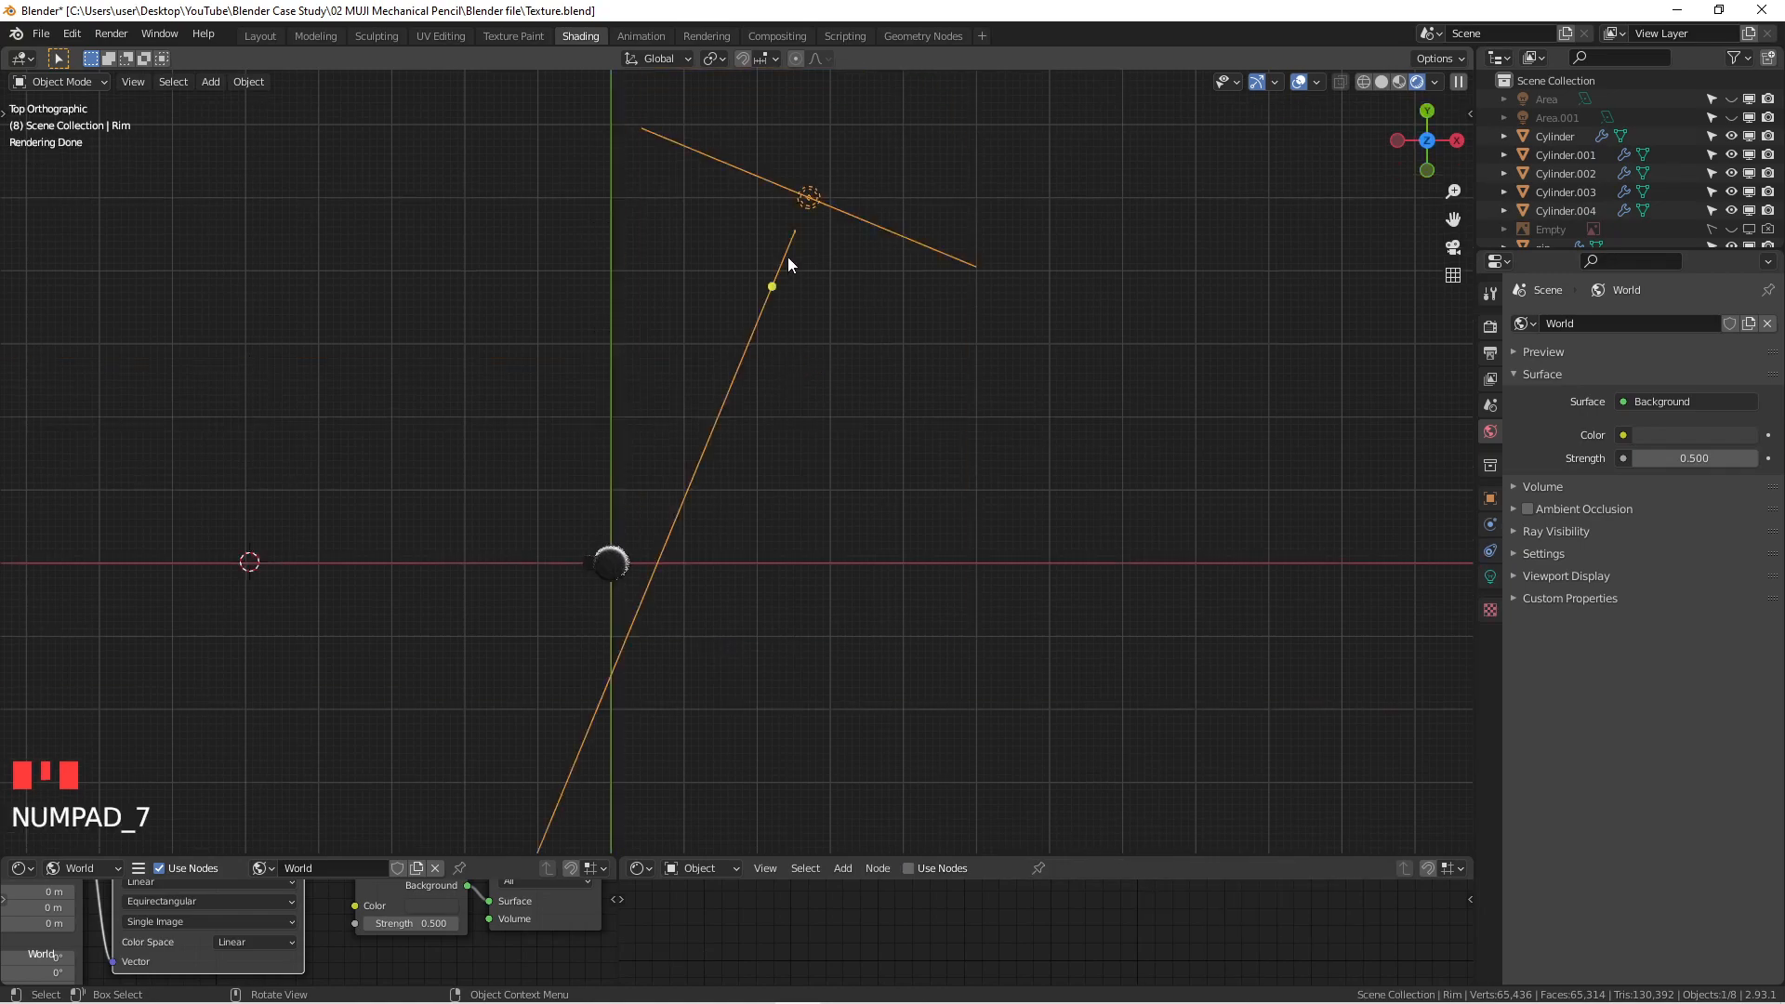
key(shift+d)
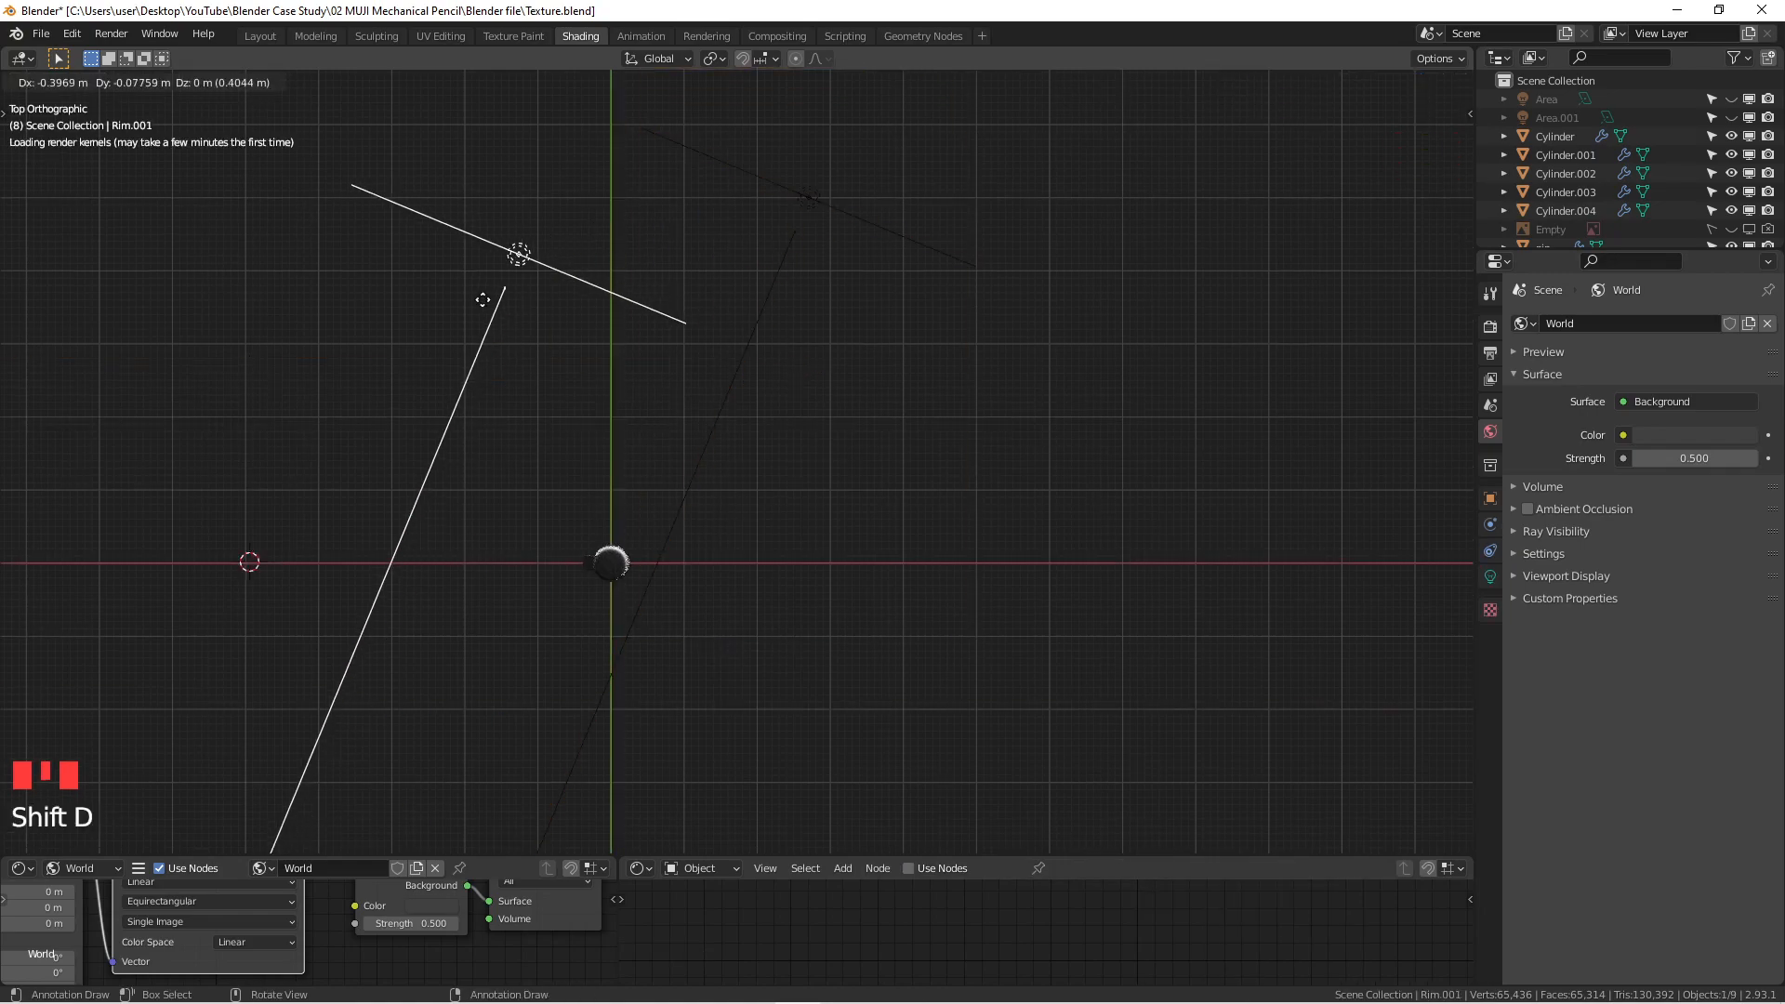
click(476, 279)
key(r)
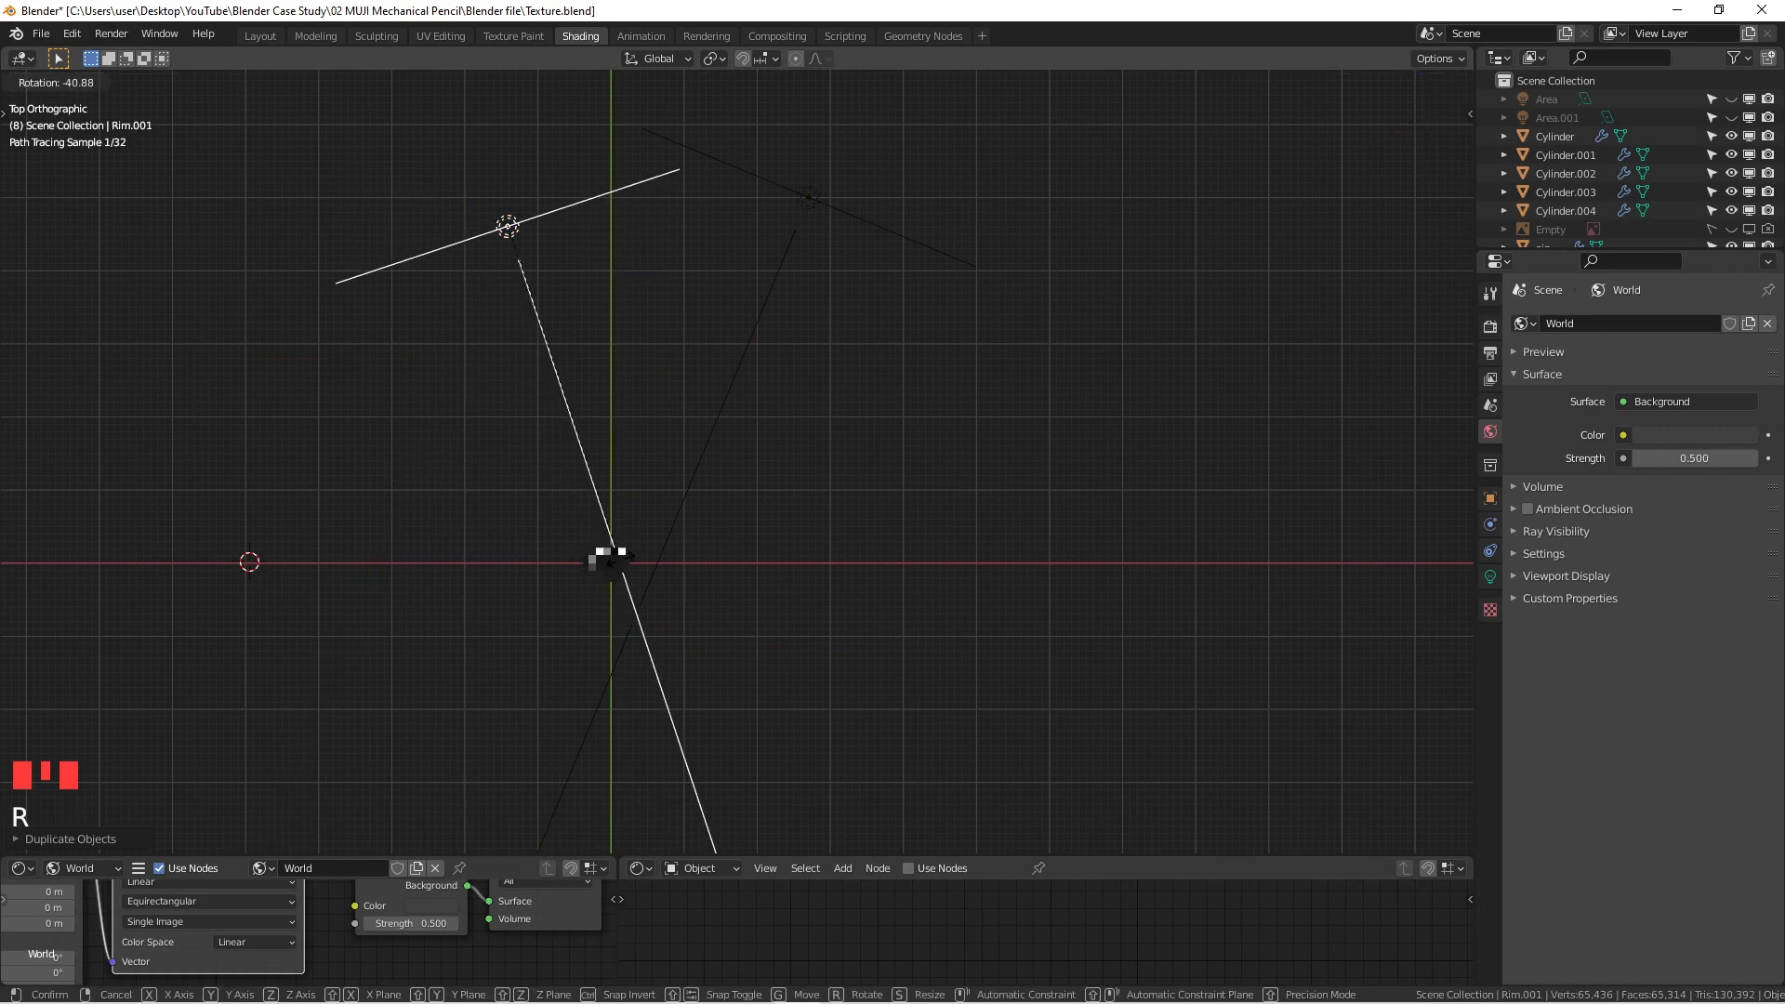
click(678, 546)
Step: Move the duplicated rim light slightly farther out along negative X in front view, keeping its height
key(KP_1)
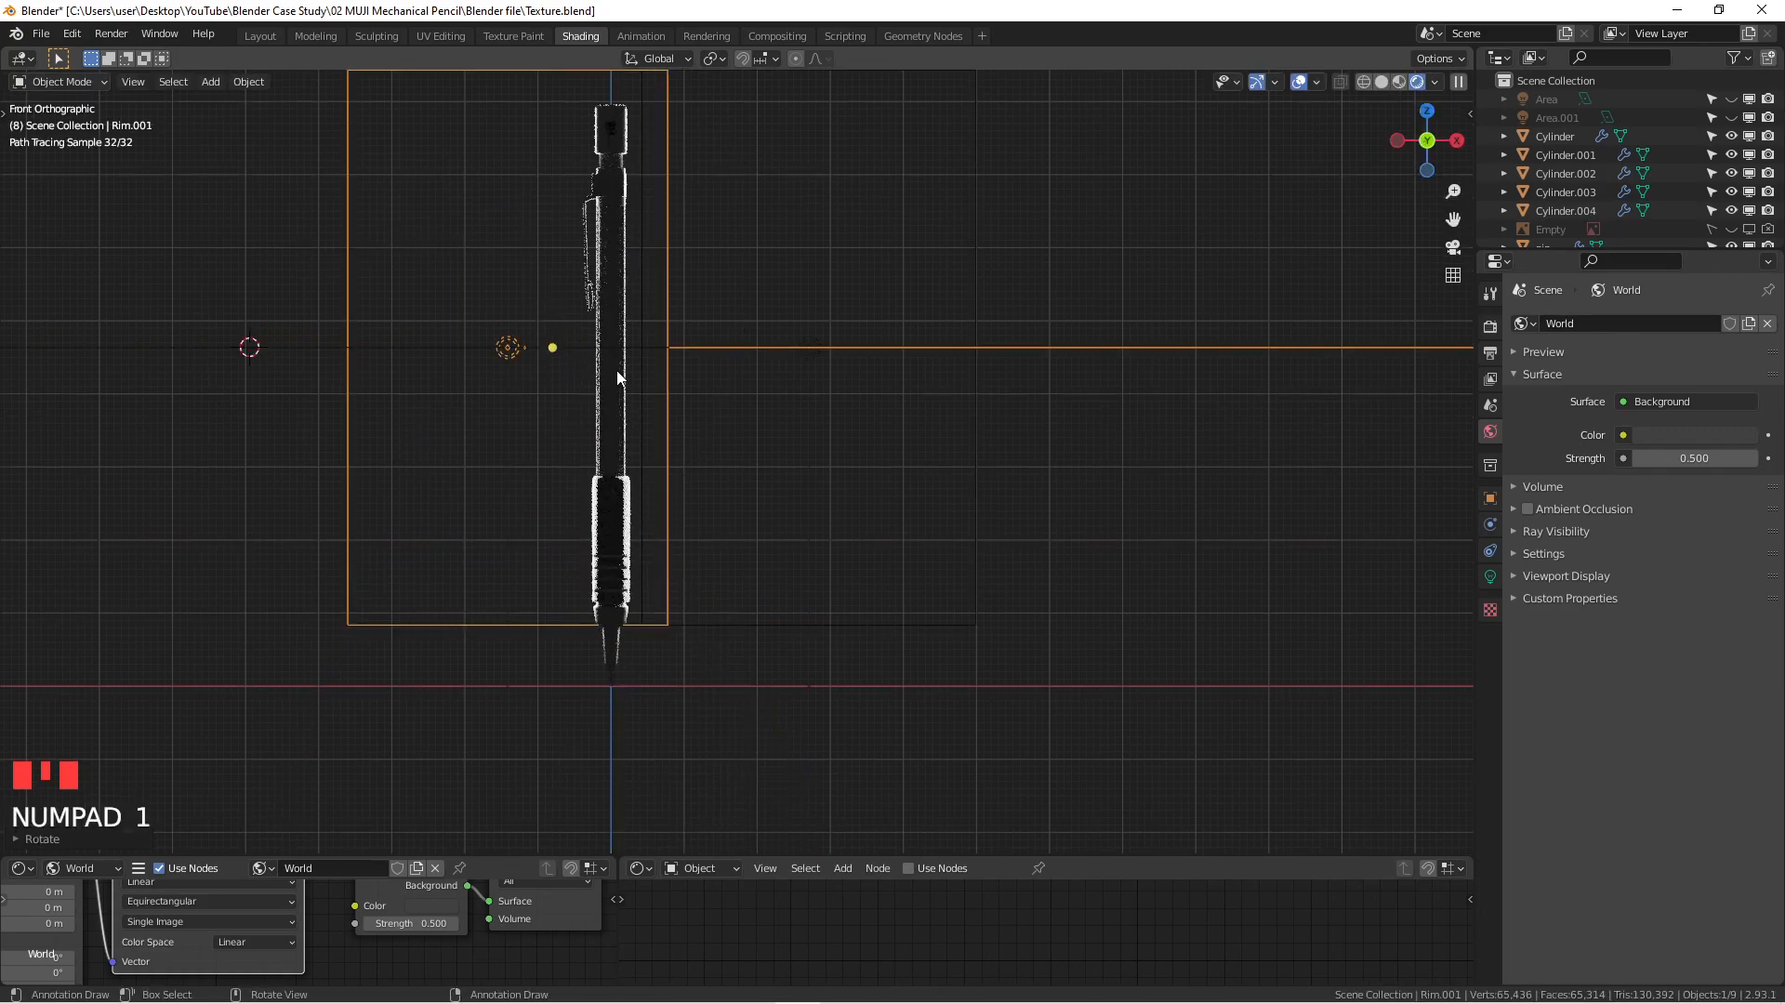
shift+middle_drag(616, 371, 872, 389)
scroll(834, 339, up, 1)
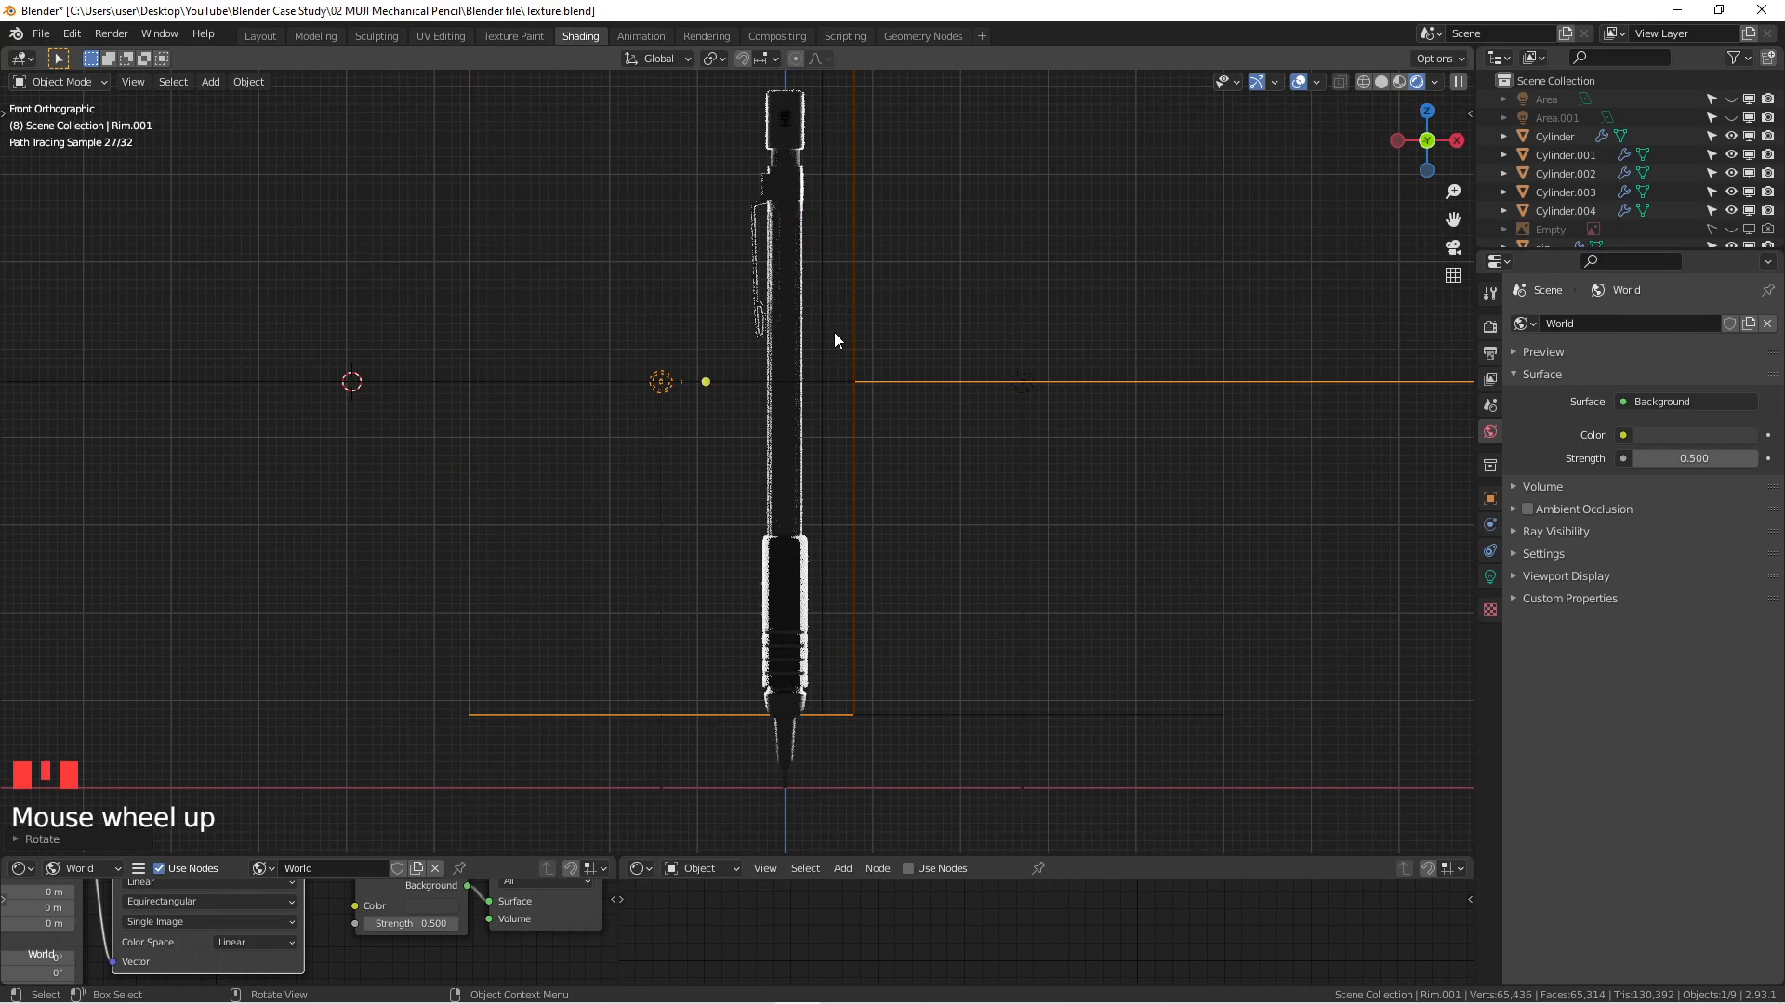
scroll(834, 331, down, 1)
key(g)
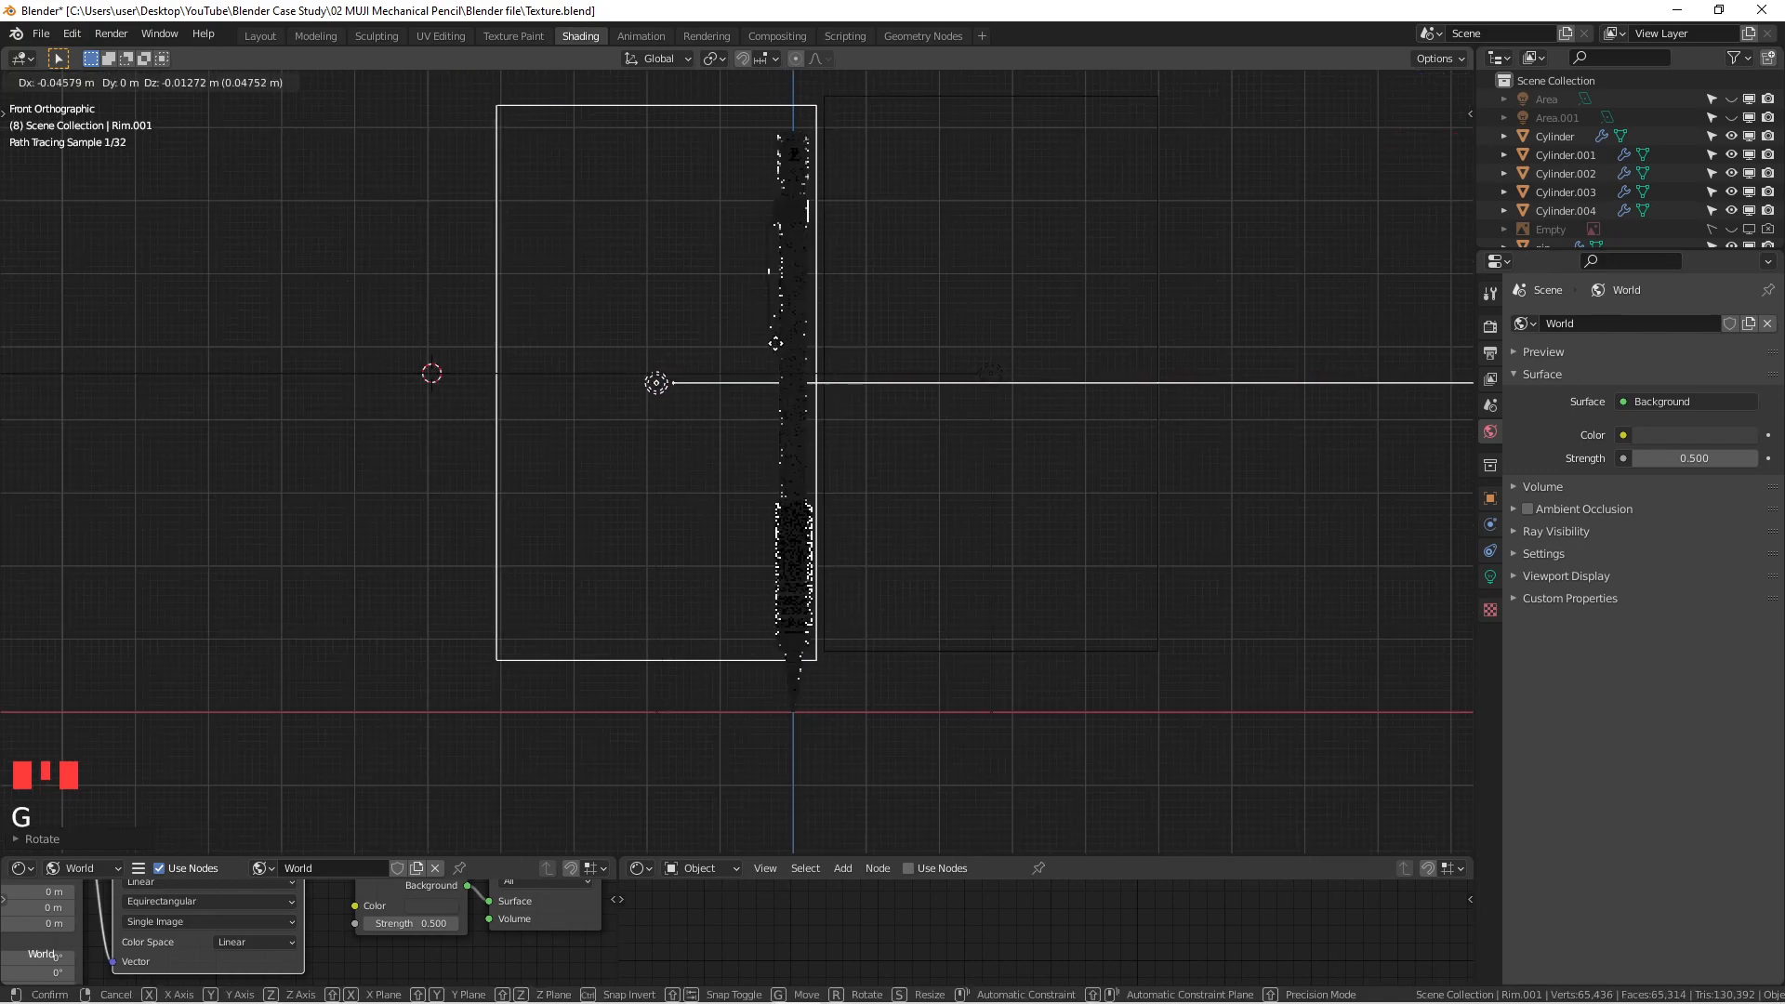
click(757, 331)
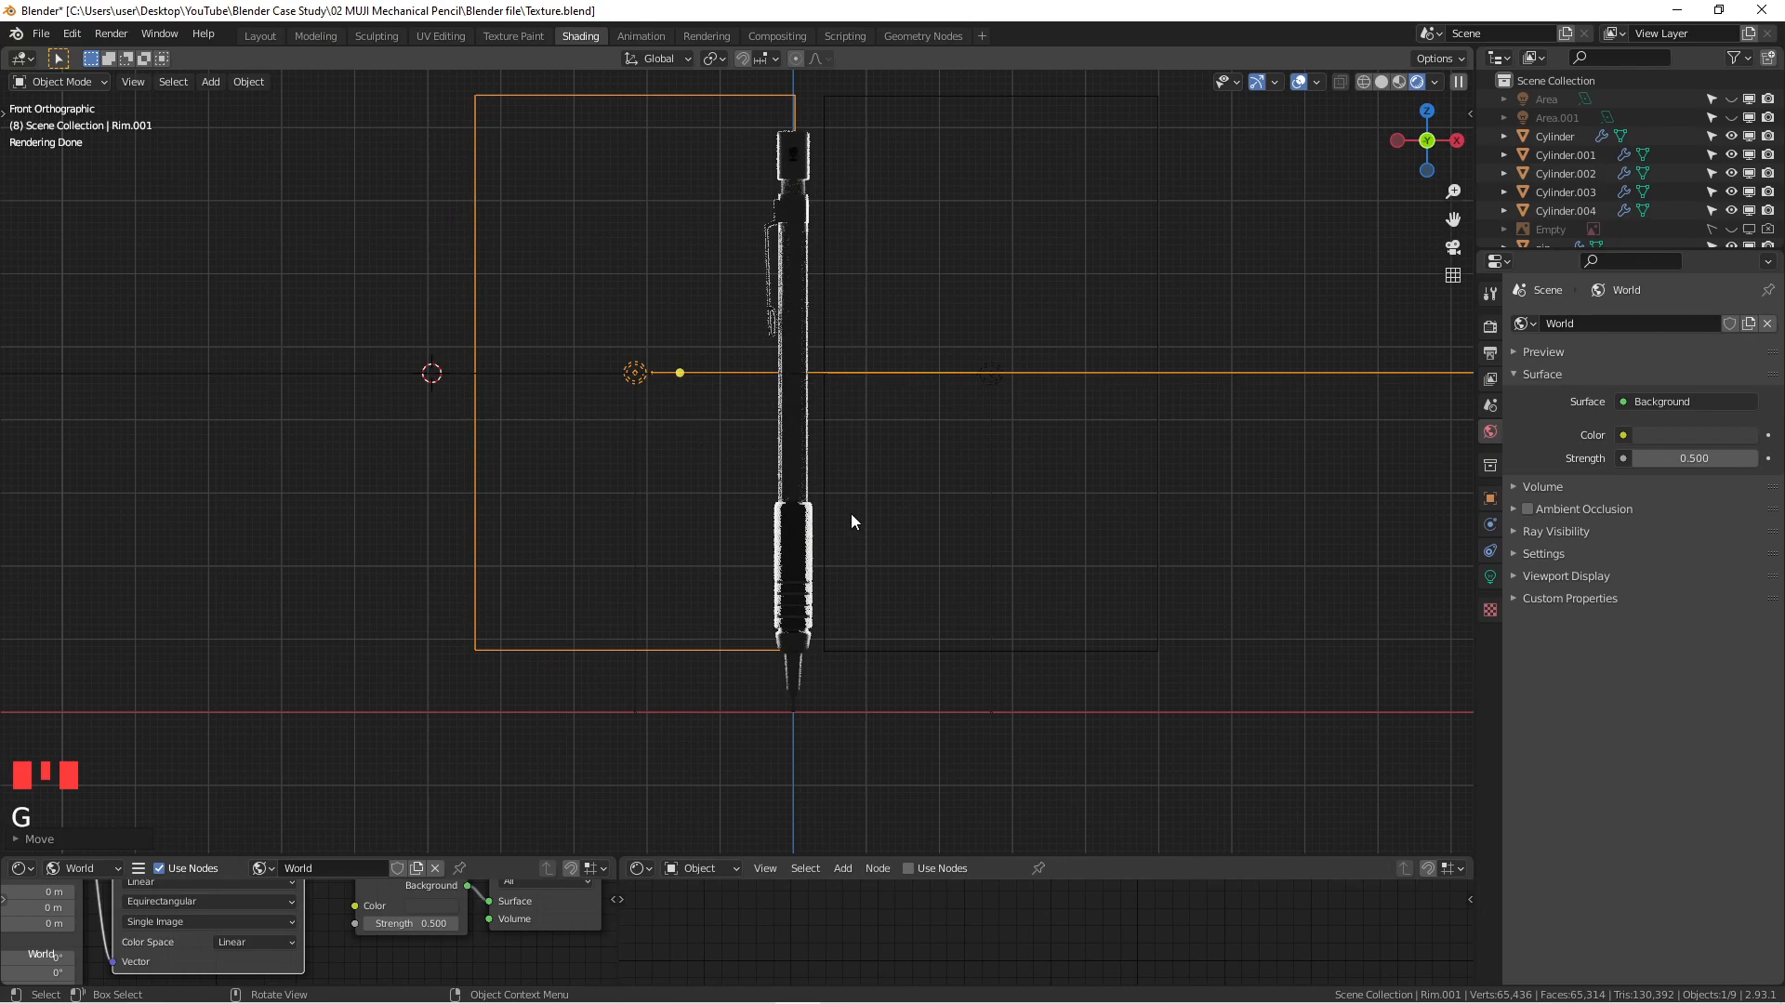
Step: Examine the rim highlights on the pencil's grip, at an angle, and on its upper part in front view
scroll(812, 572, up, 8)
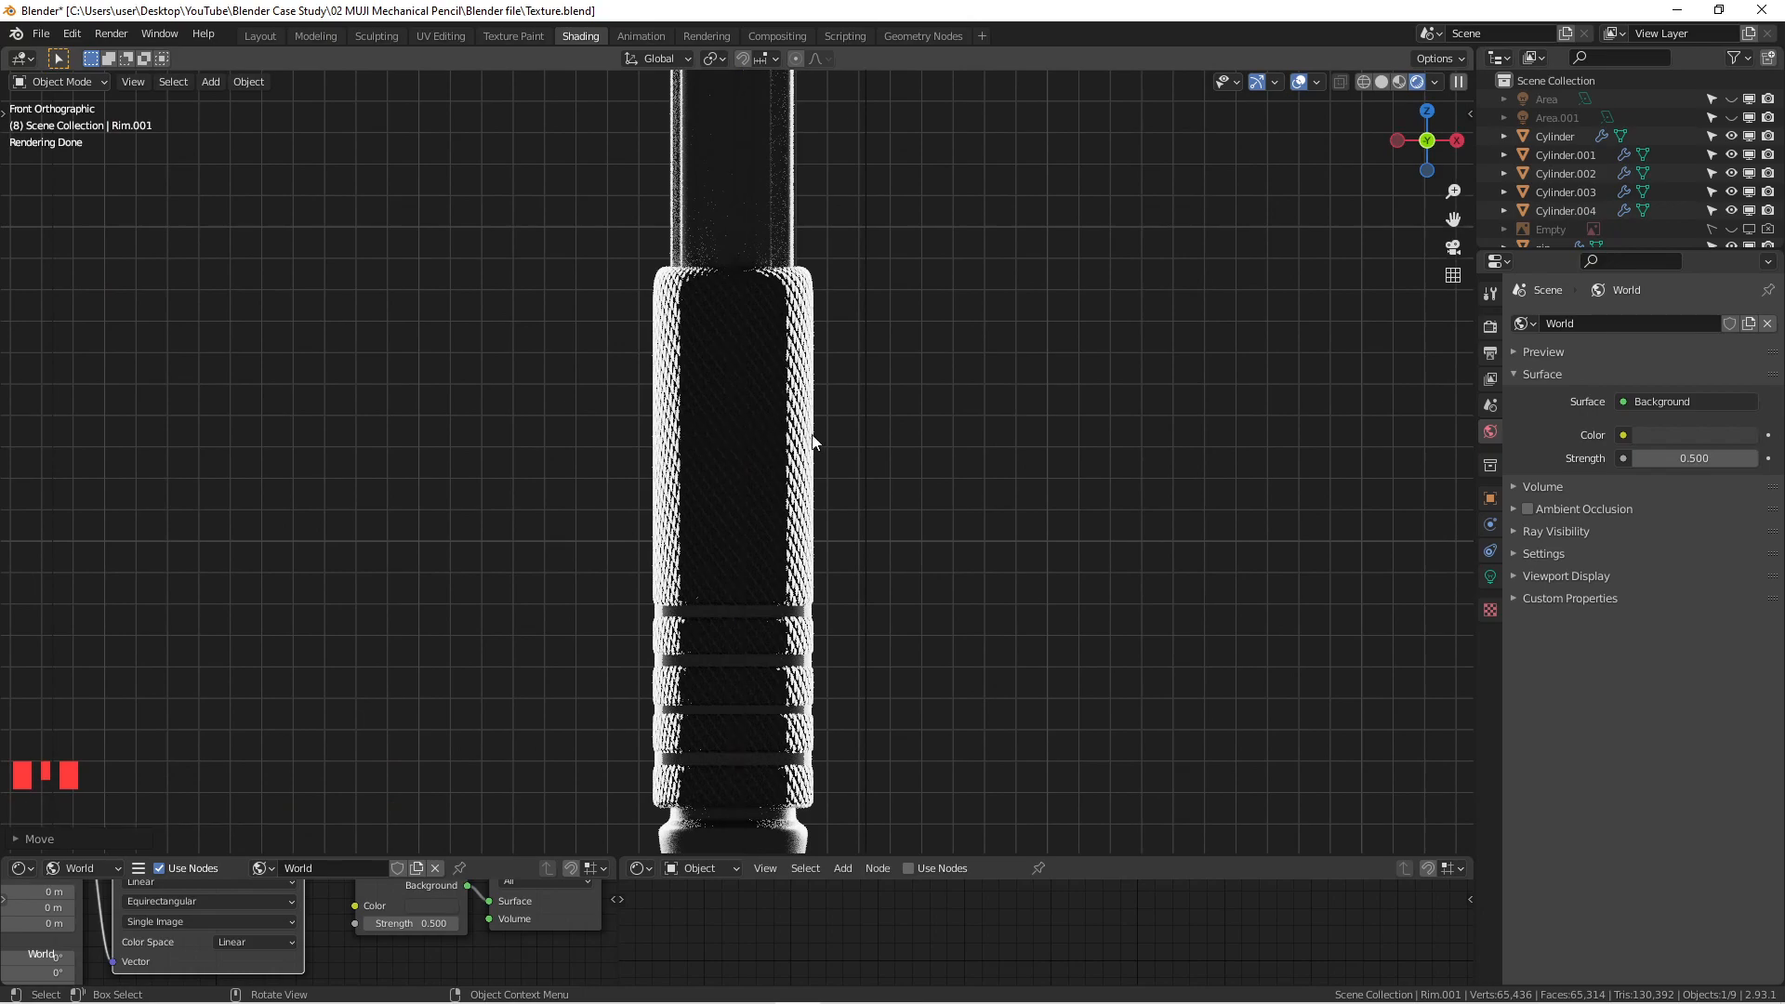
scroll(814, 437, down, 2)
middle_drag(868, 450, 924, 562)
scroll(901, 558, down, 6)
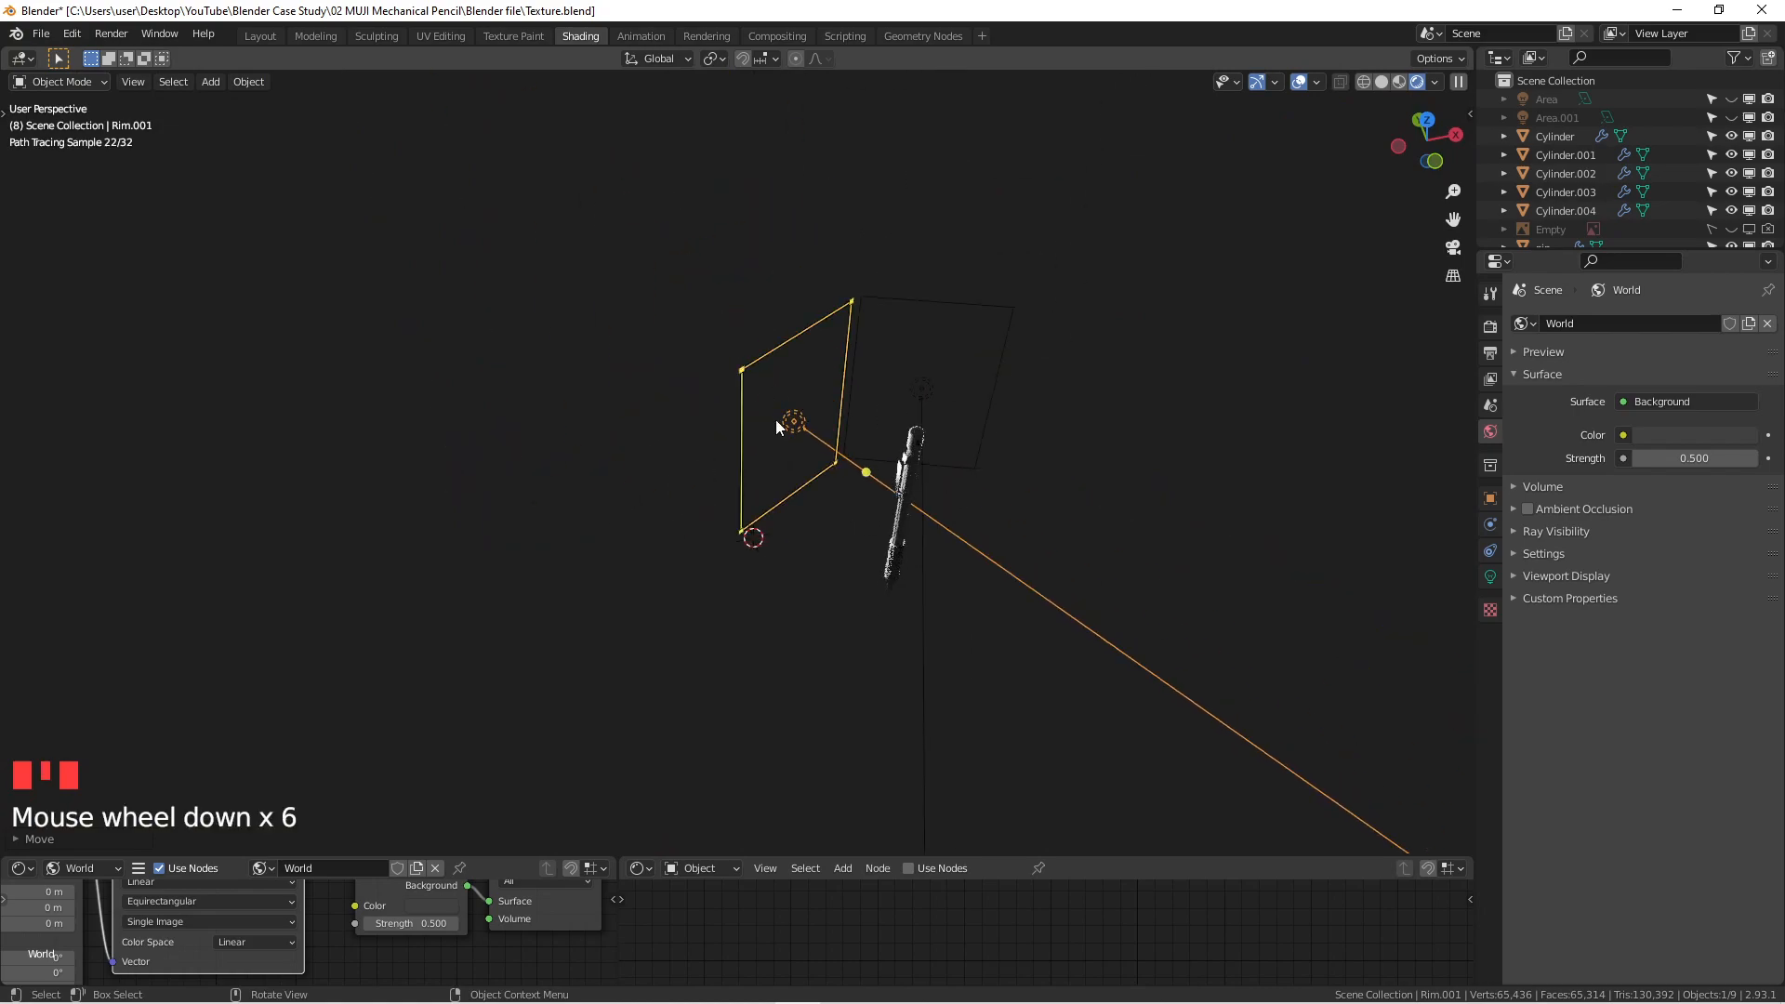
scroll(908, 537, up, 5)
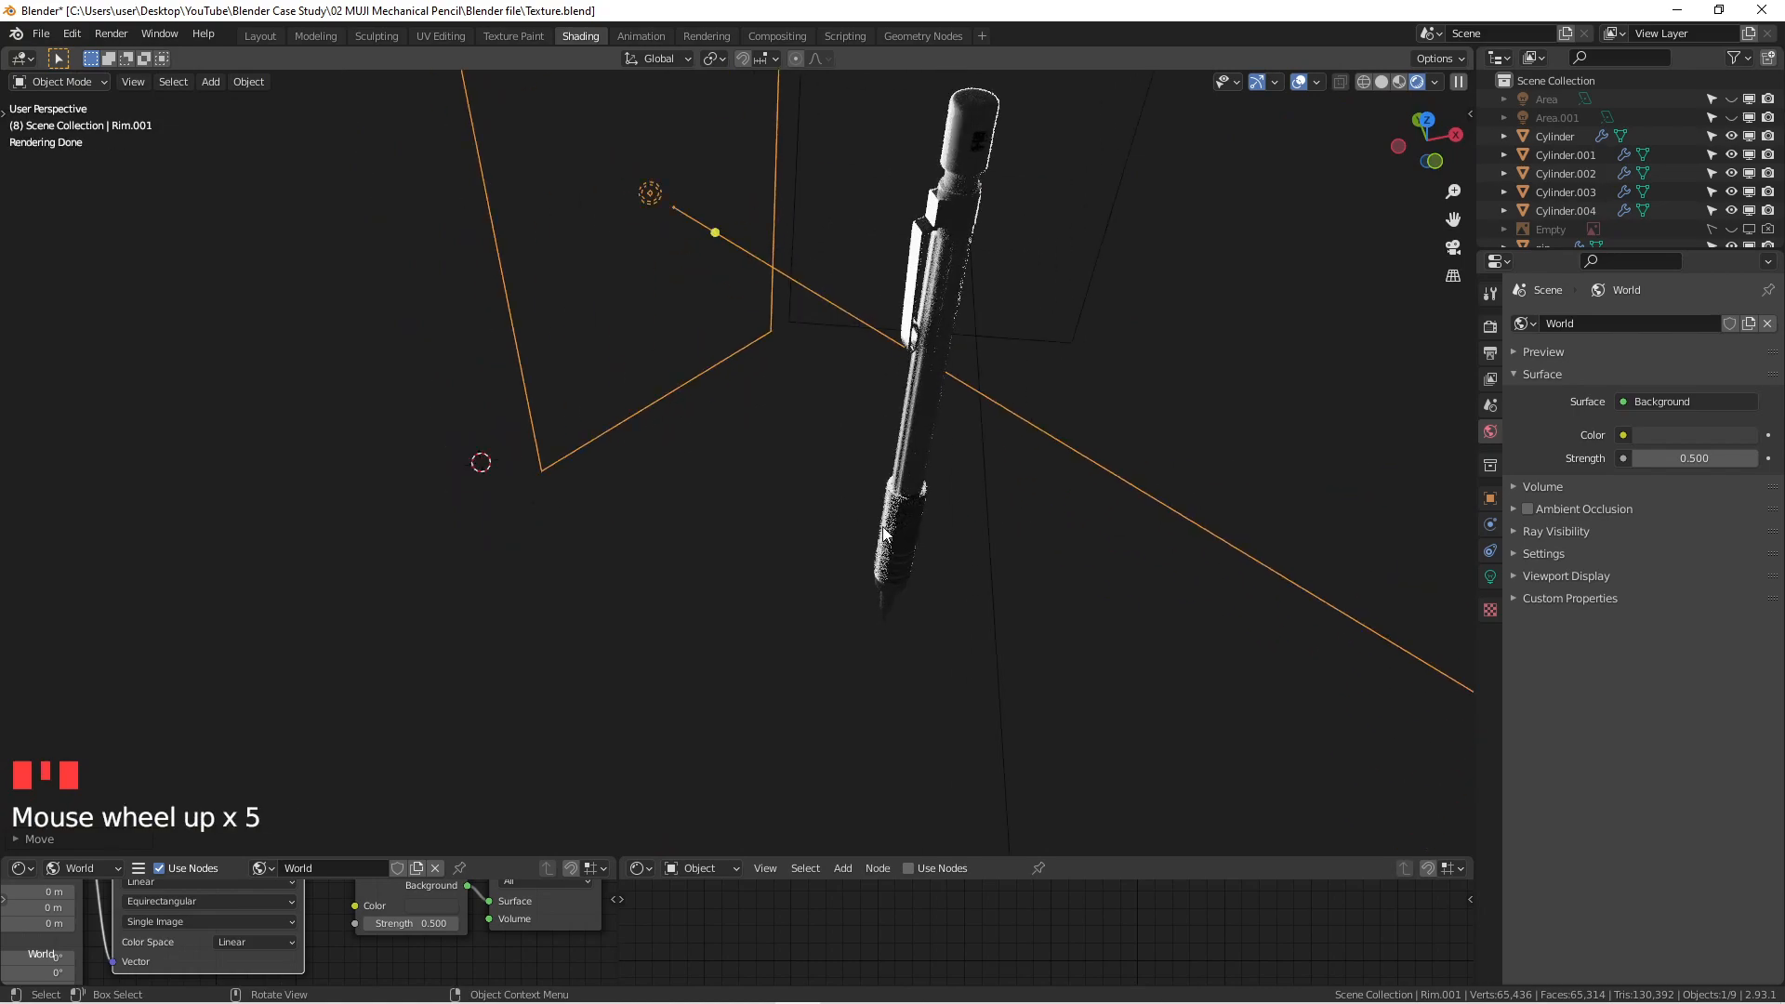
middle_drag(904, 531, 822, 409)
key(KP_1)
scroll(822, 408, up, 3)
scroll(834, 413, up, 1)
scroll(846, 424, down, 3)
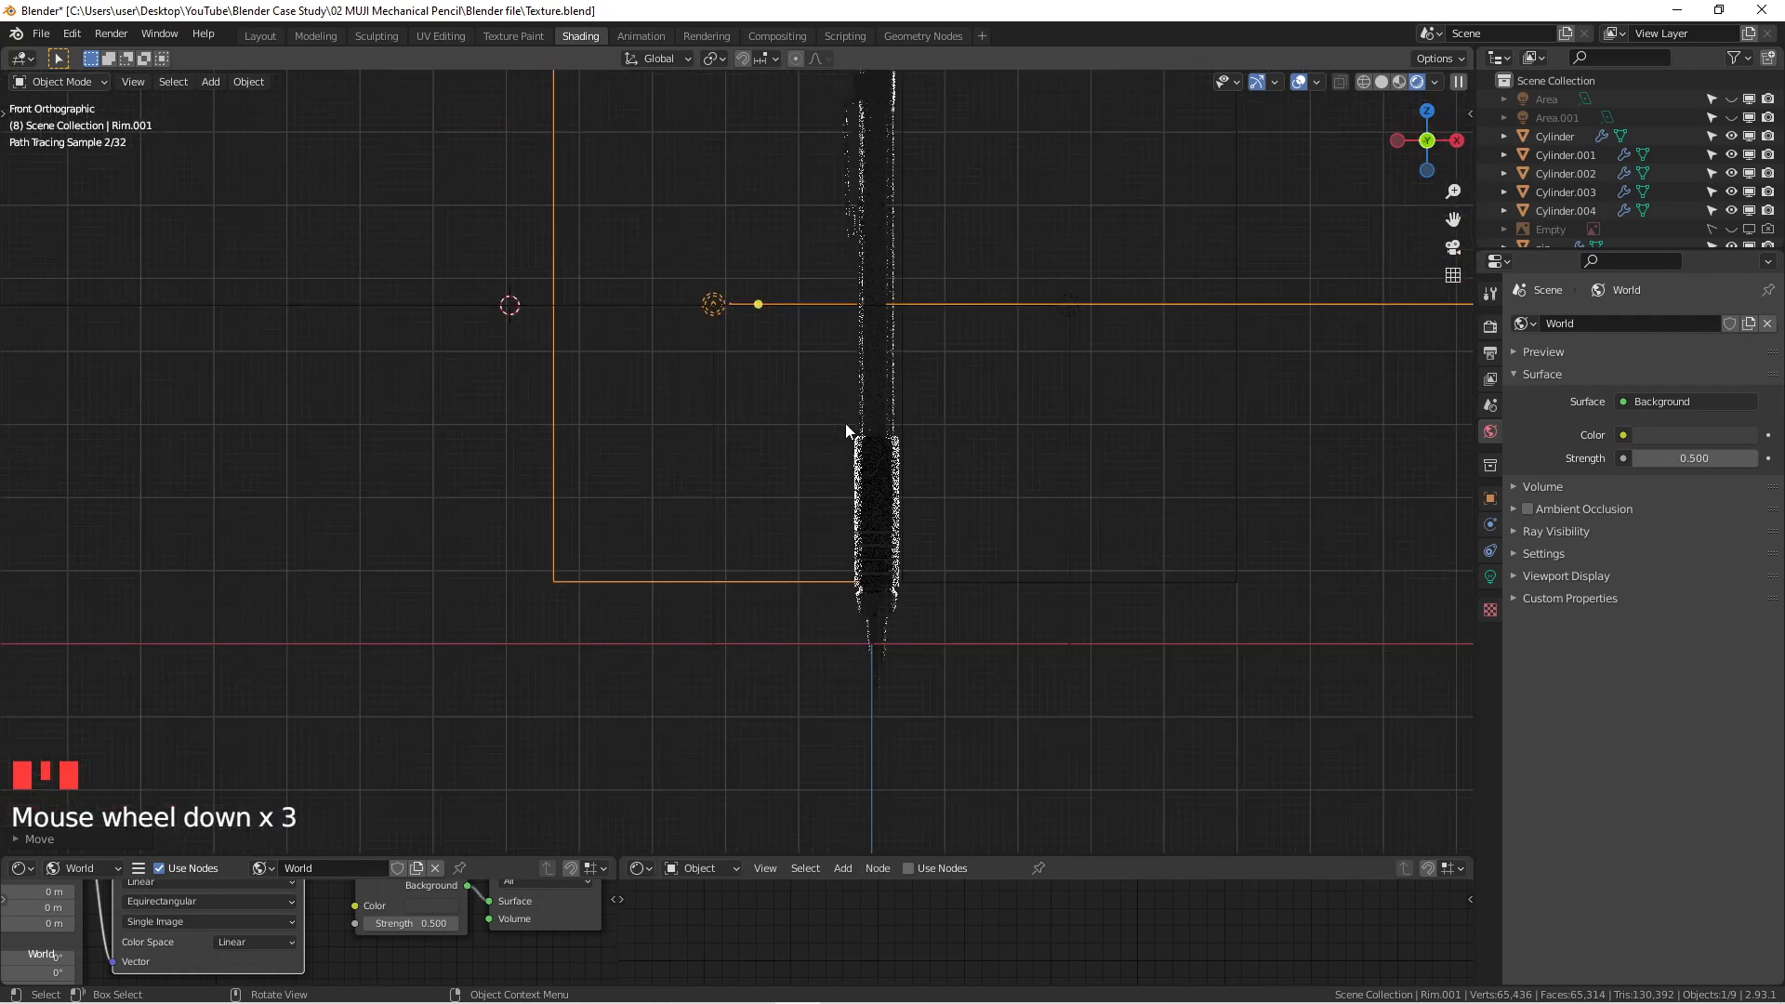
shift+middle_drag(919, 270, 905, 528)
scroll(868, 270, up, 6)
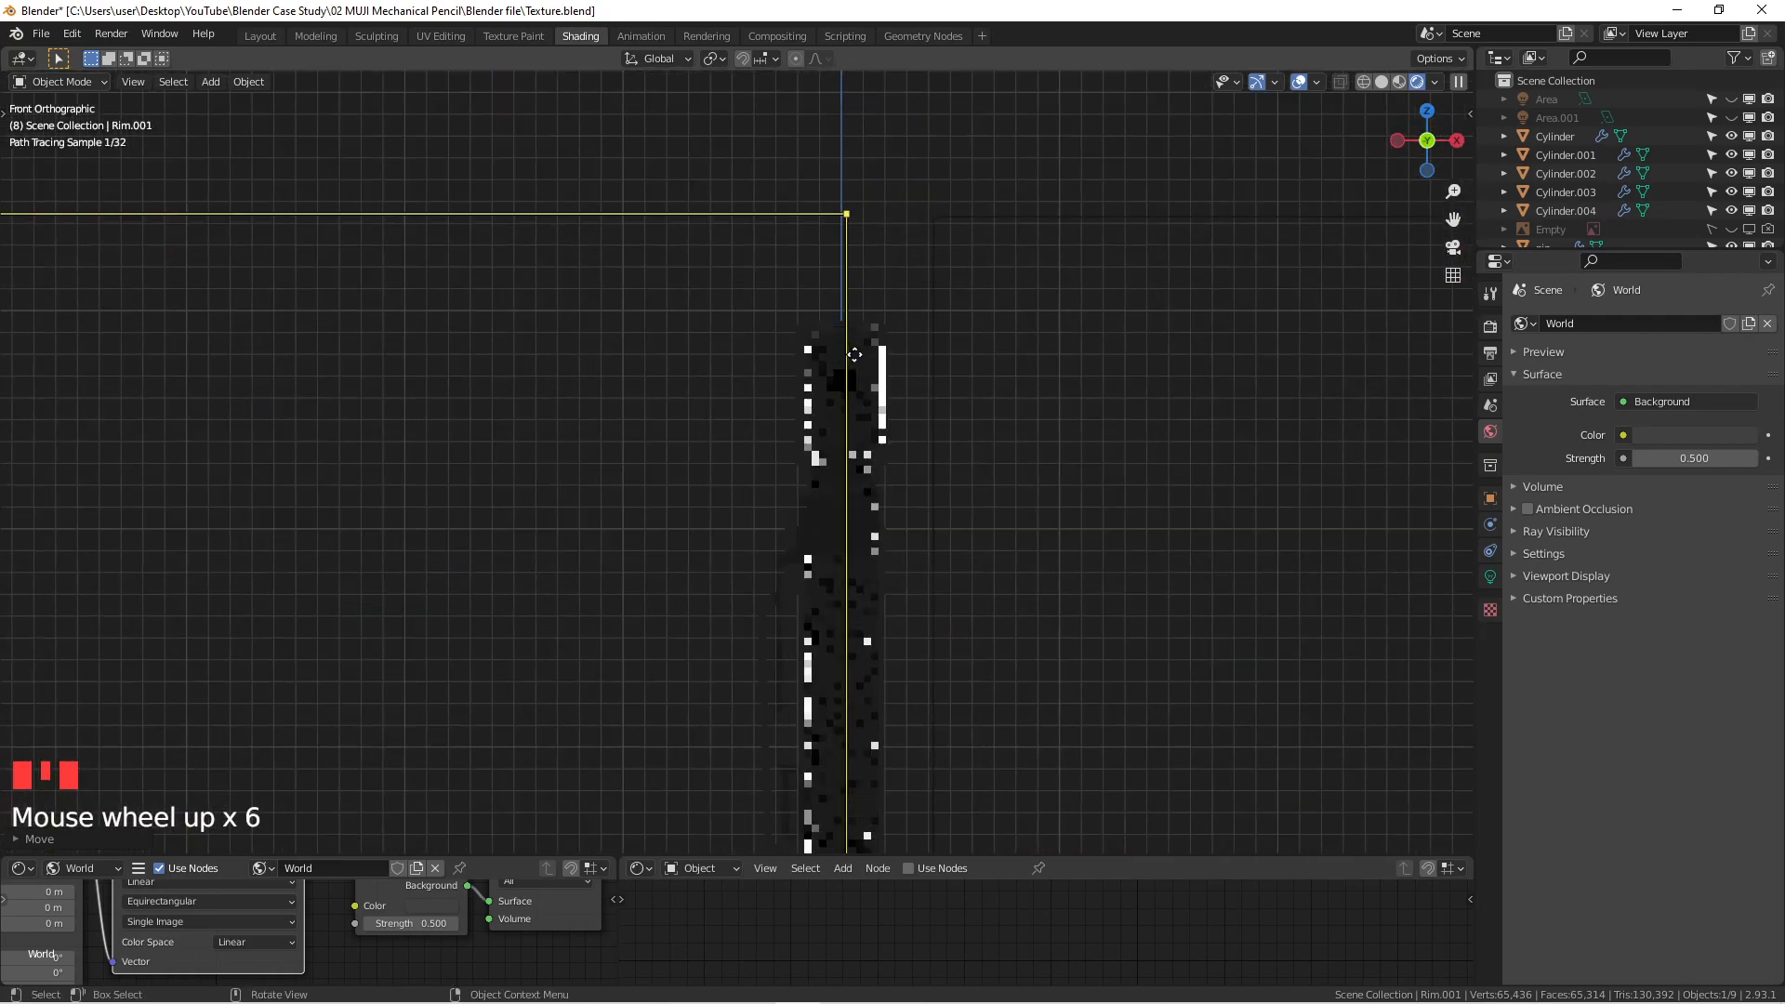
scroll(939, 333, down, 1)
scroll(939, 338, down, 1)
shift+middle_drag(996, 425, 702, 378)
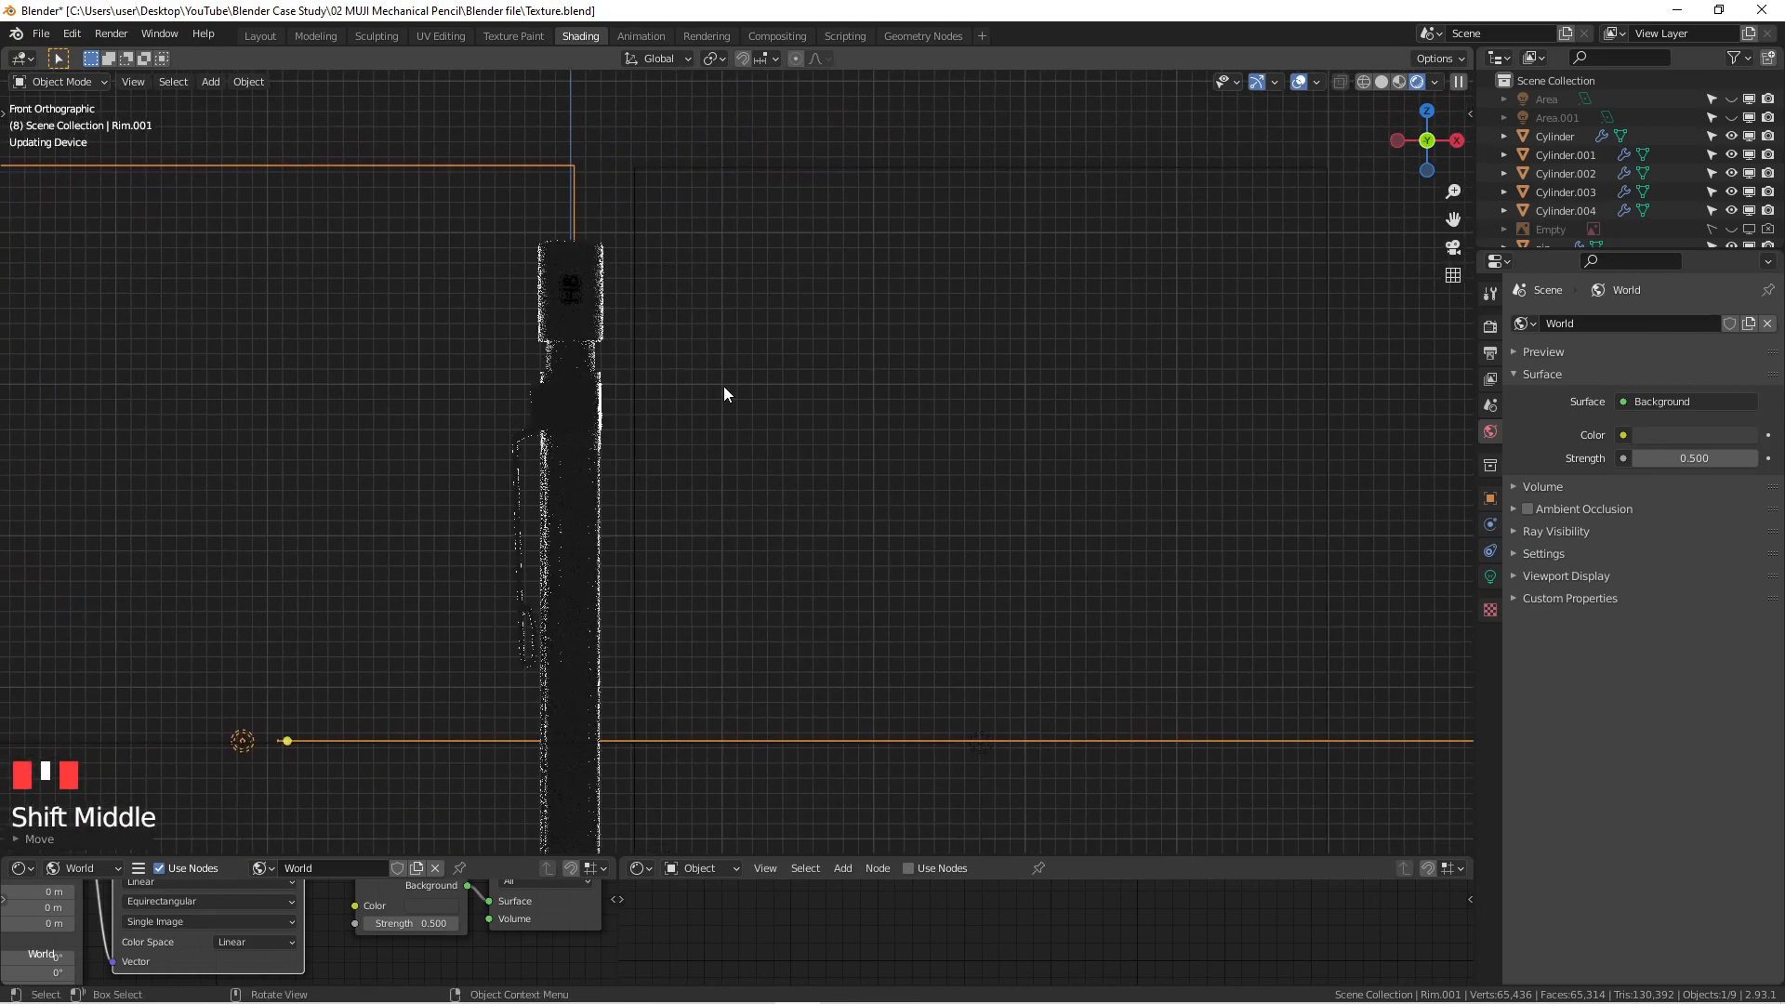
Step: Move the original Rim light about 0.05 m towards the pencil along X and 0.03 m up in front view
click(978, 743)
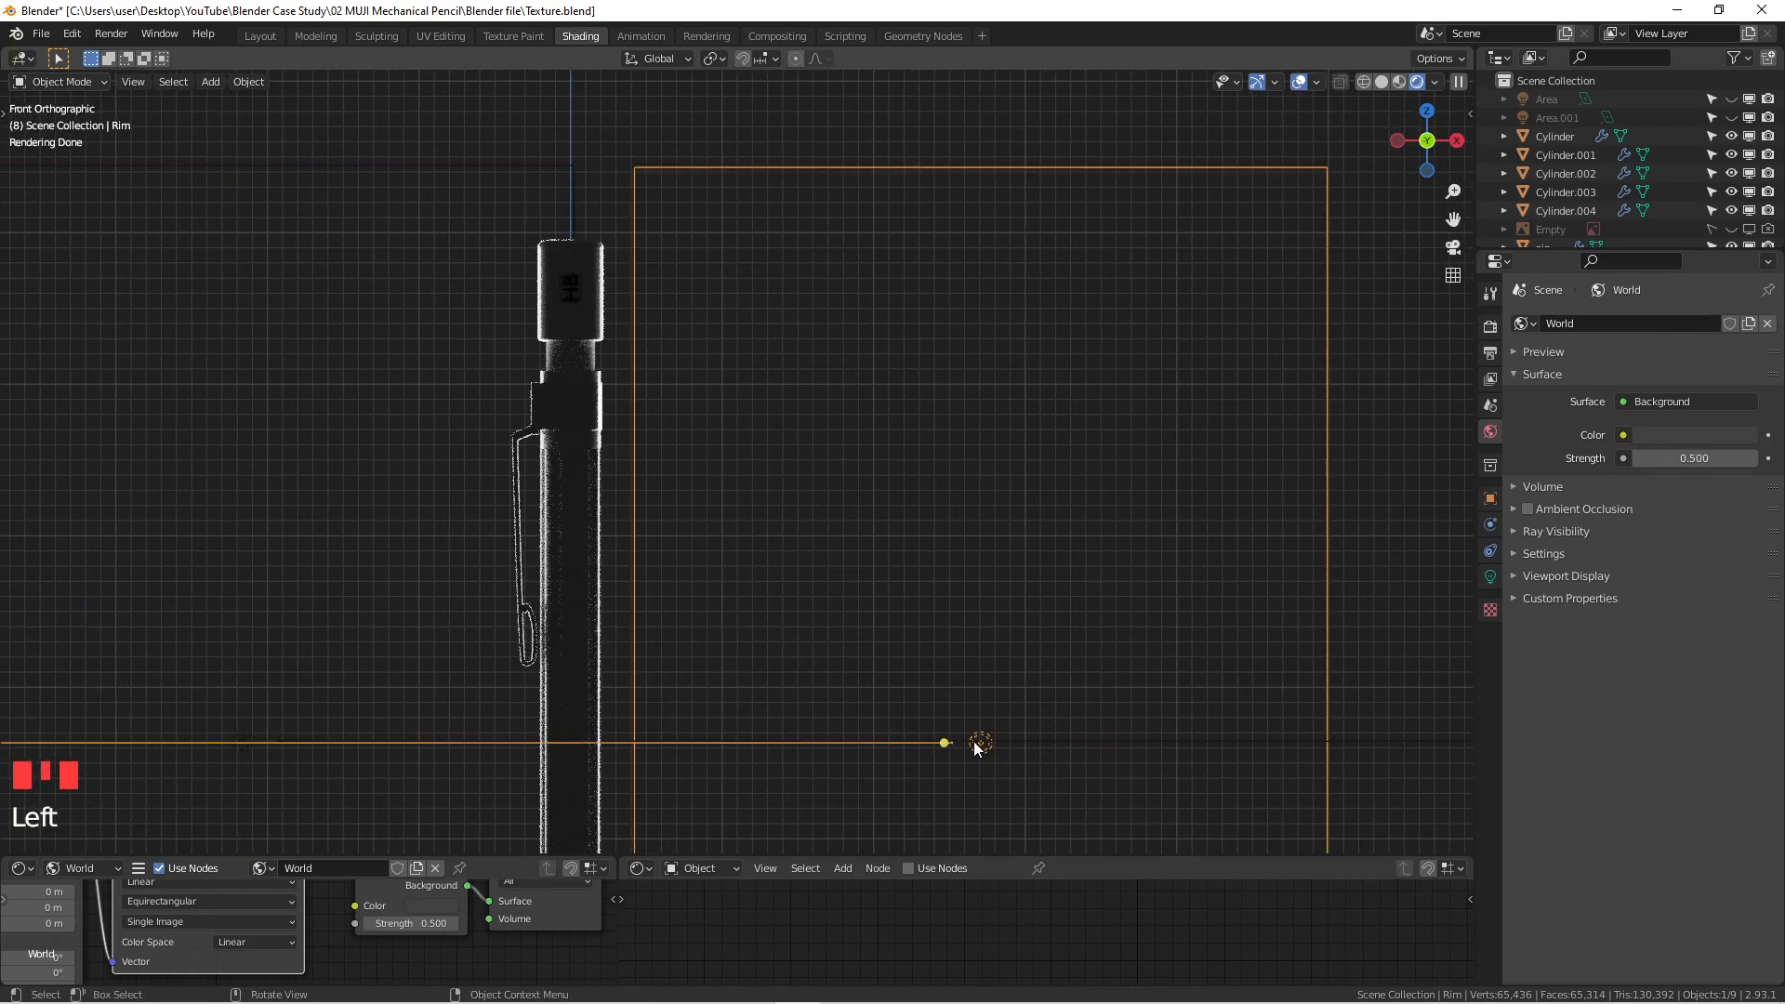
key(g)
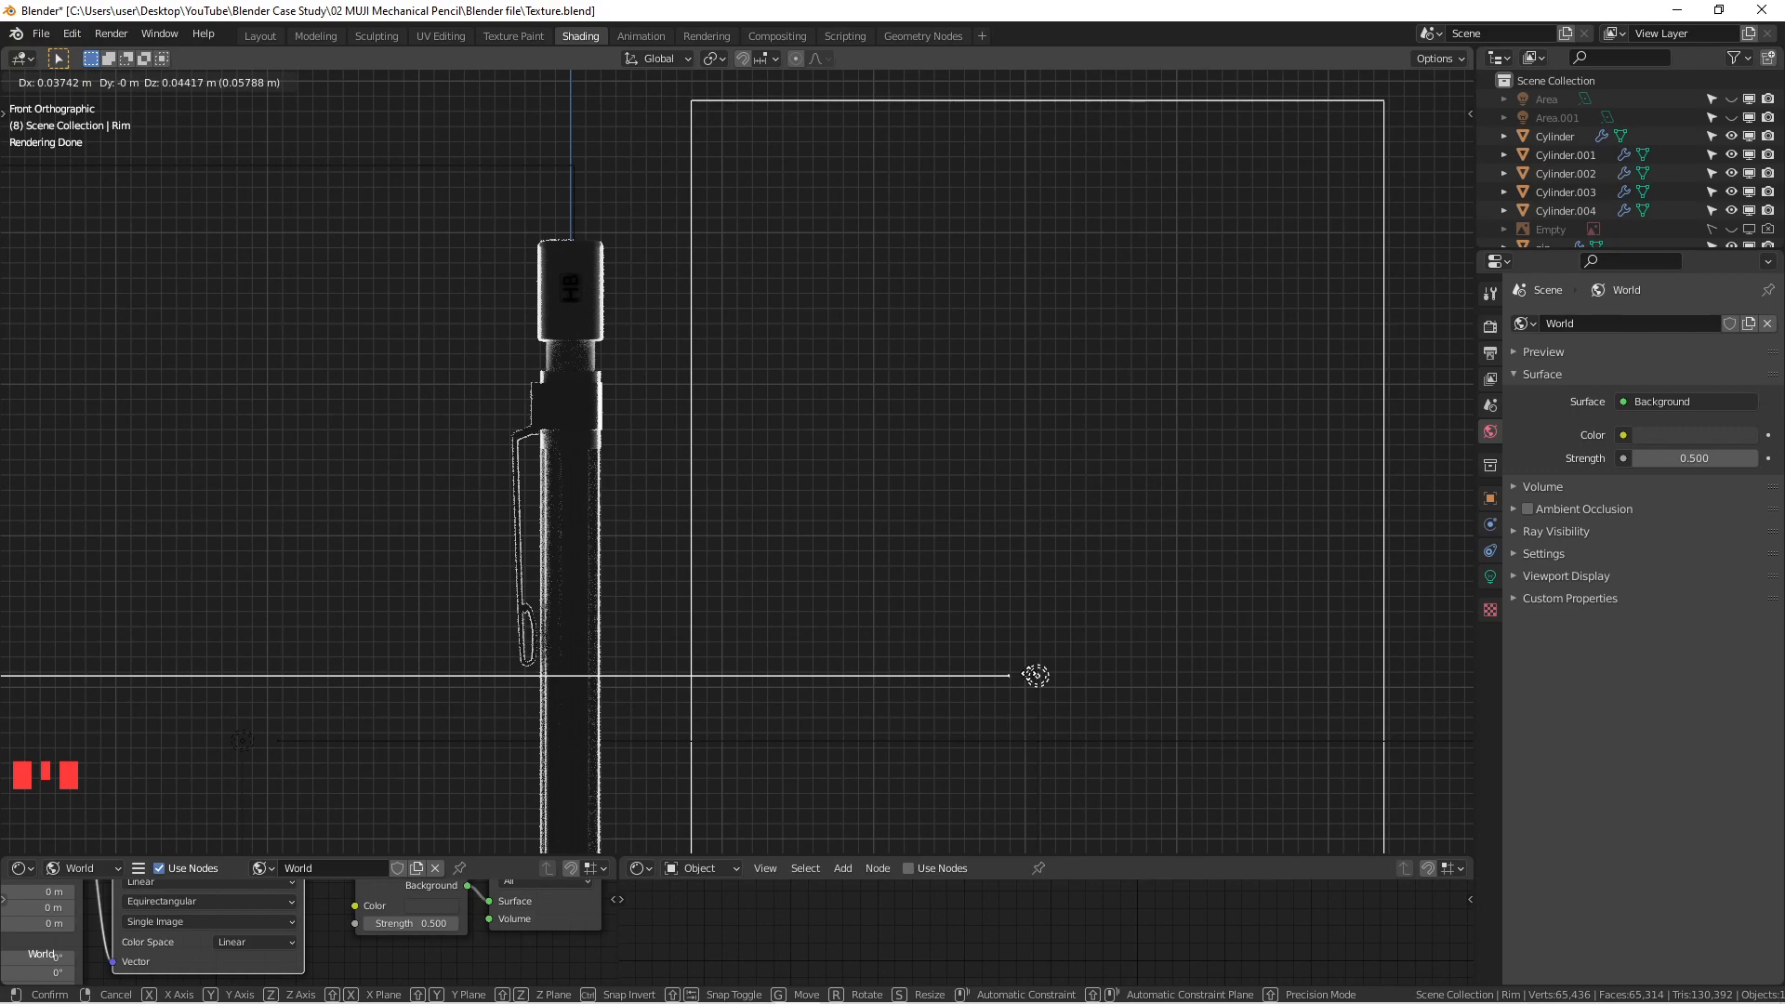
right_click(1028, 676)
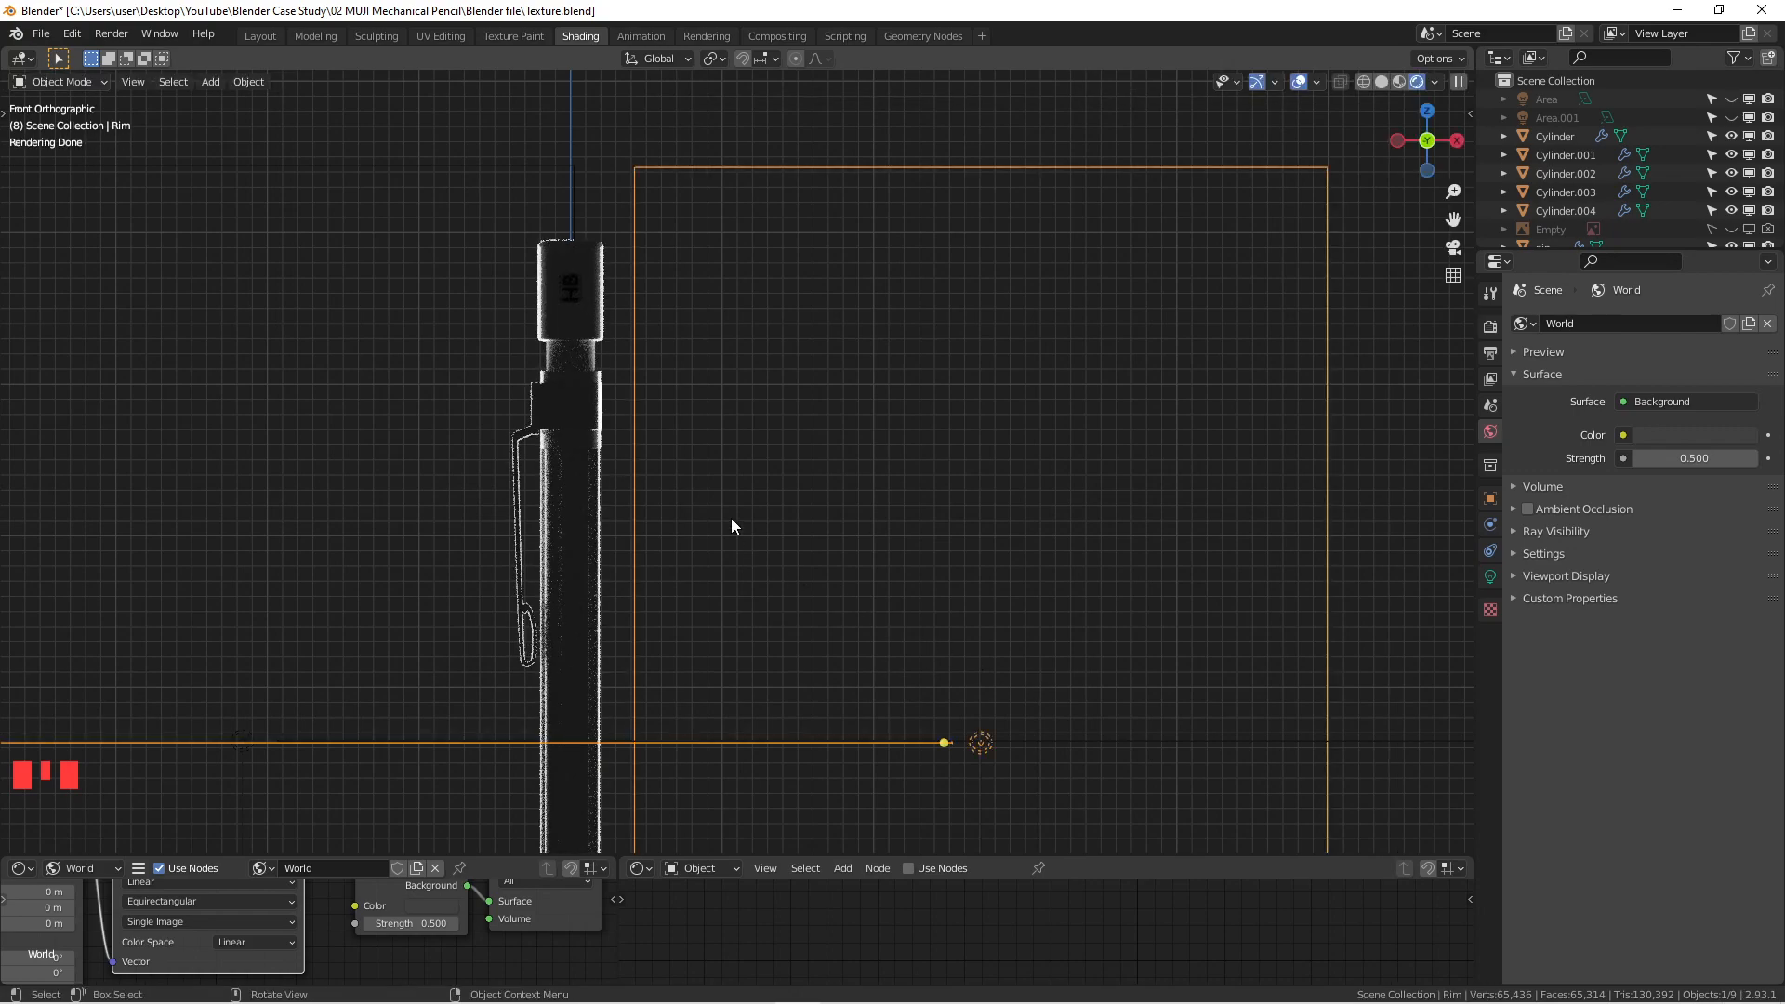
shift+middle_drag(862, 648, 924, 565)
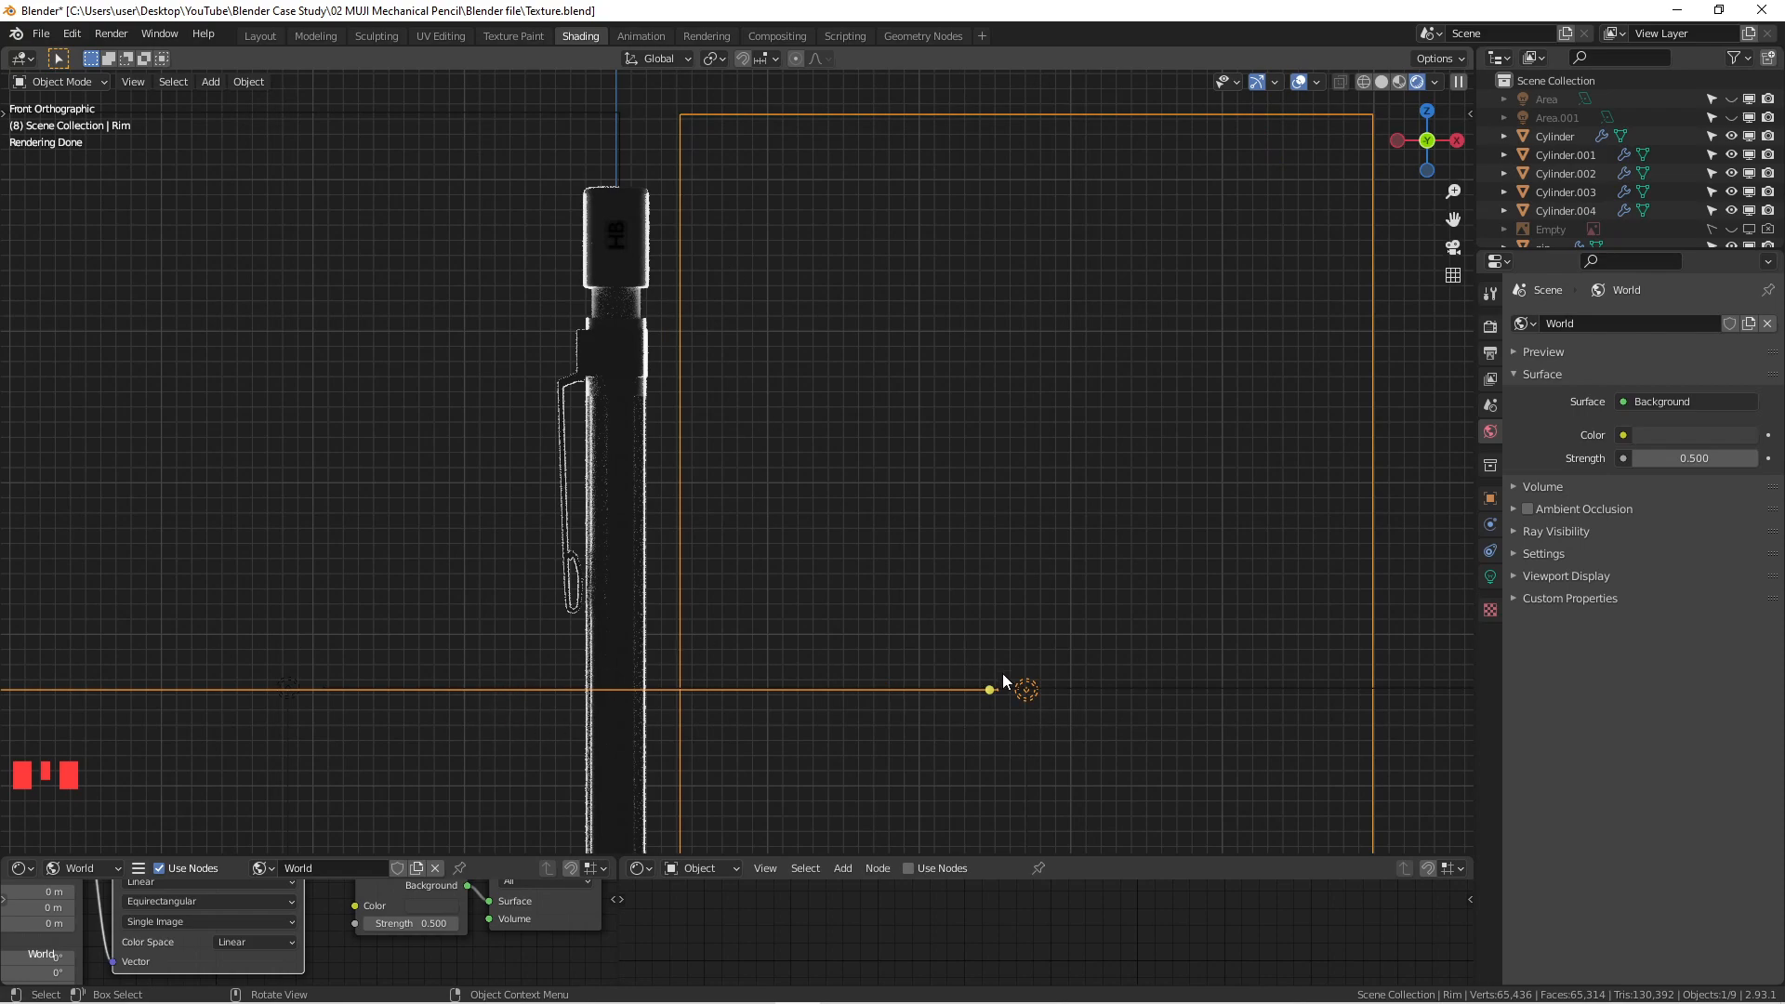
key(g)
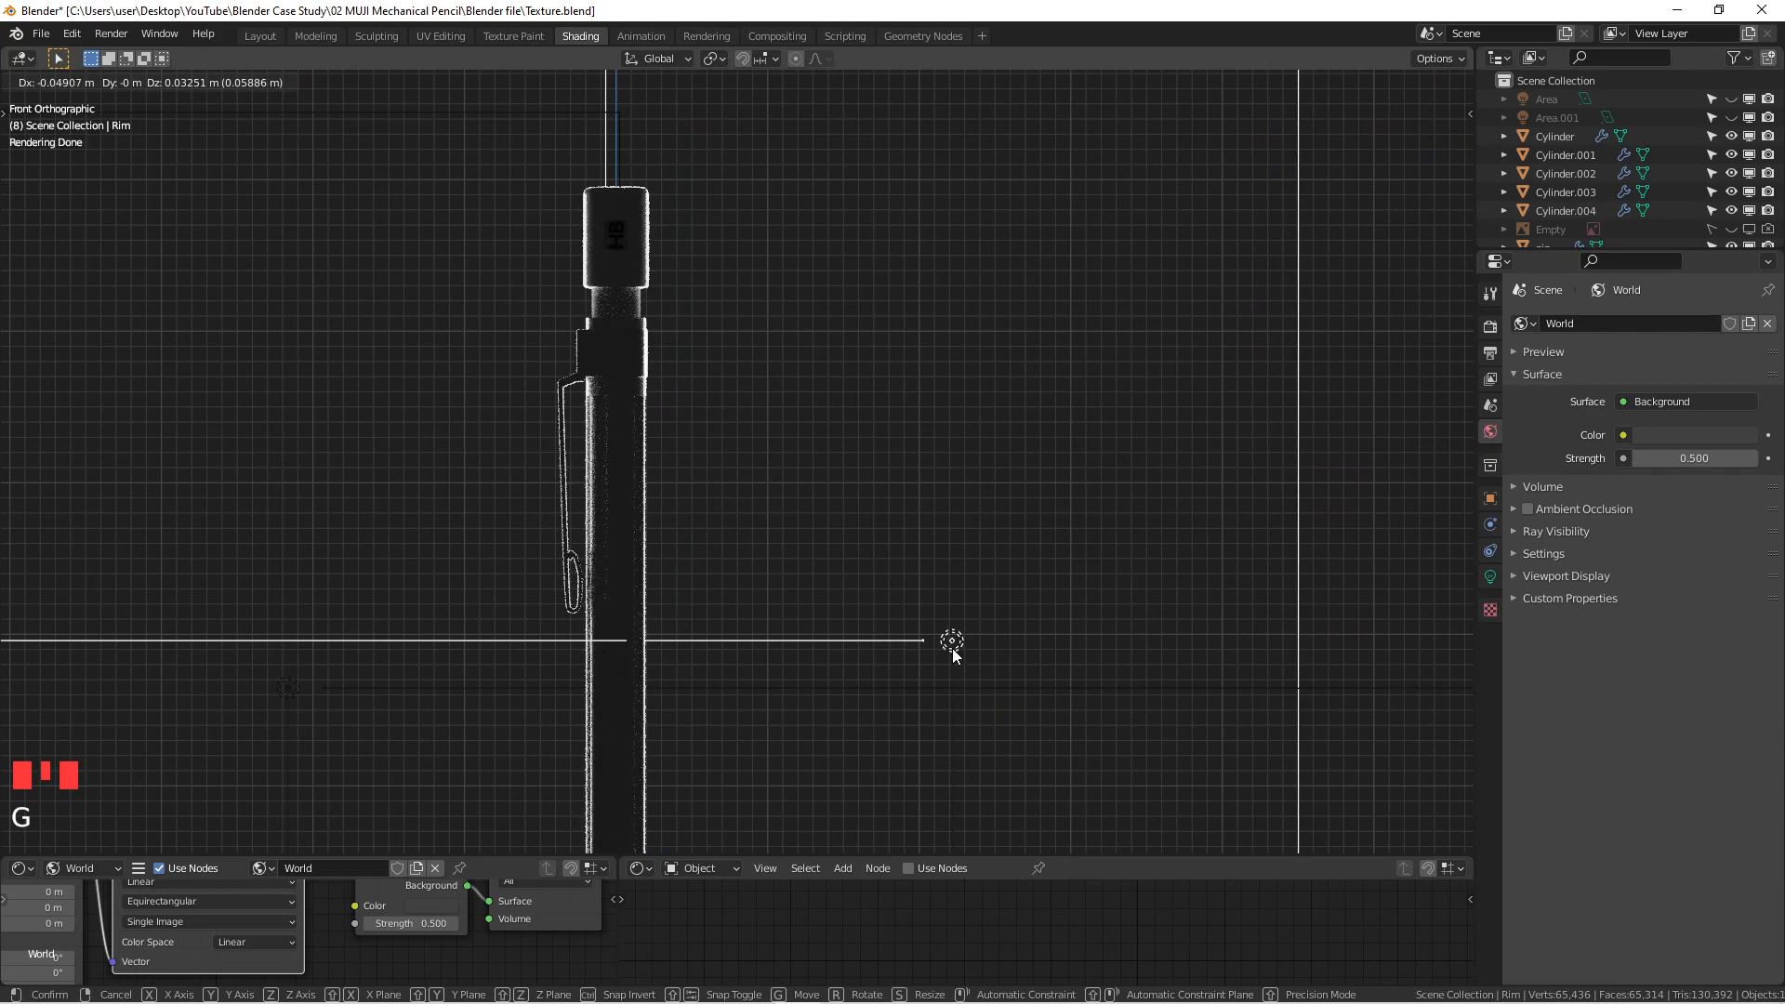
click(951, 641)
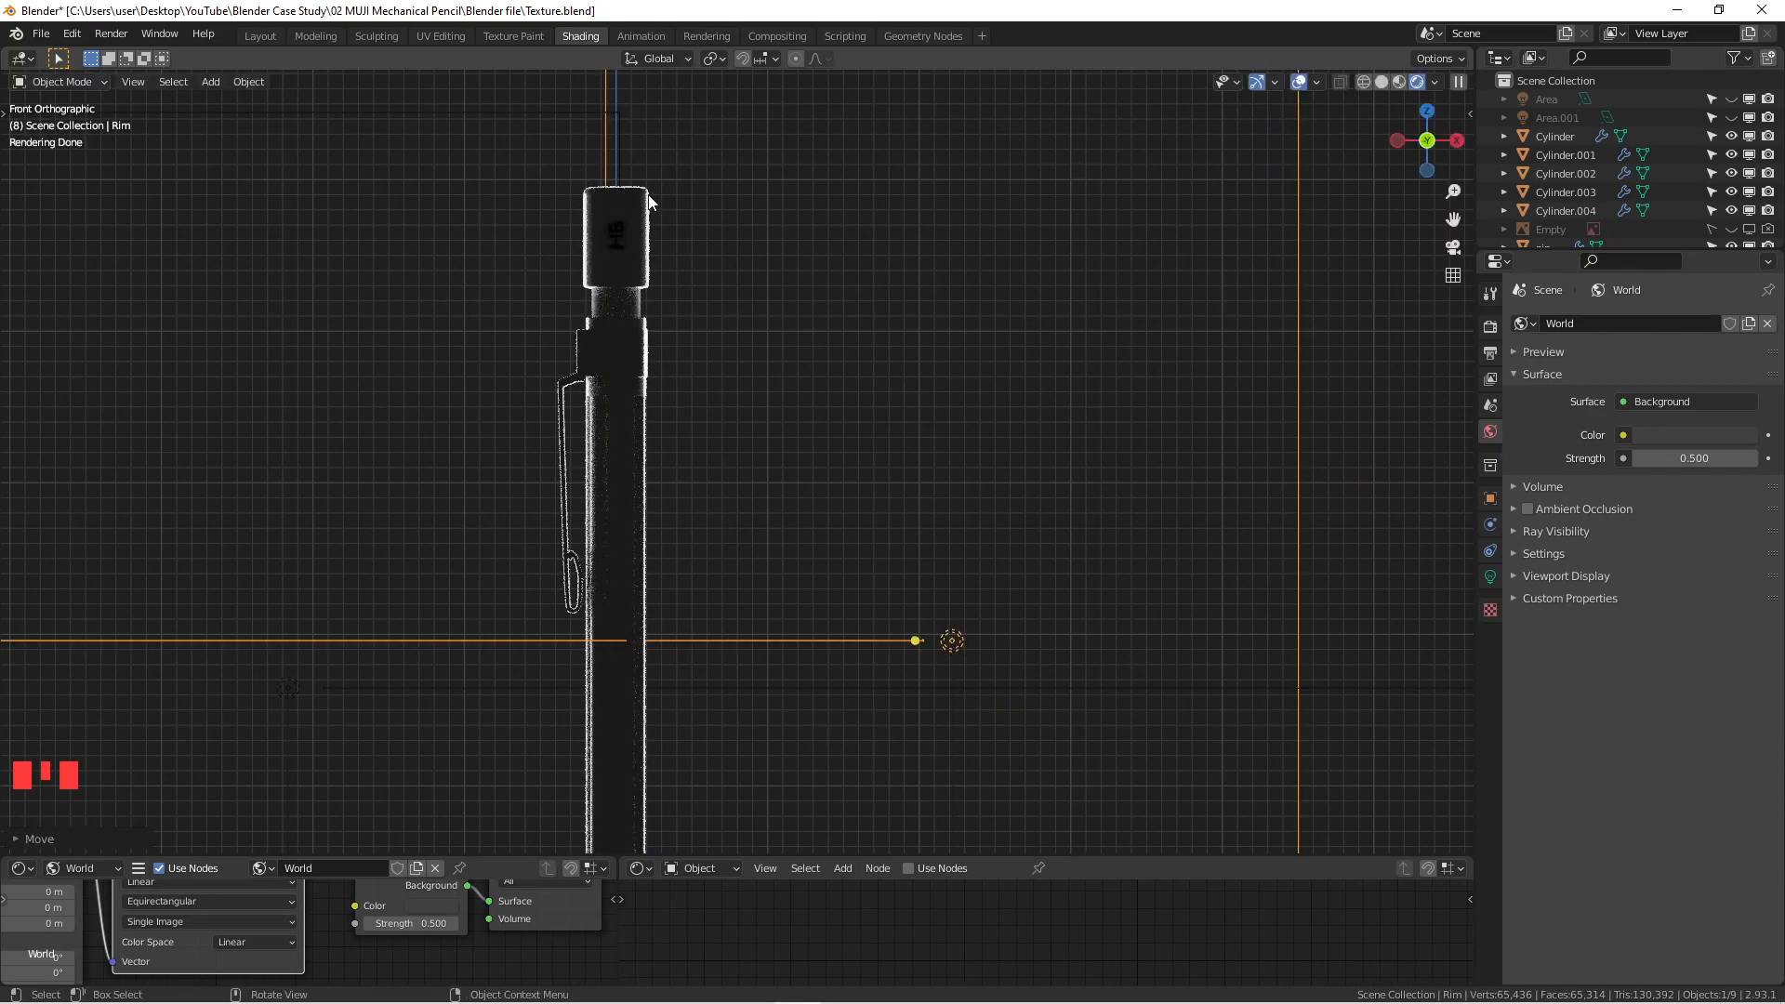
Step: Stretch the original Rim light along Z in front view until it extends below the pencil's tip
shift+middle_drag(734, 656, 765, 451)
scroll(730, 606, up, 2)
scroll(657, 455, up, 2)
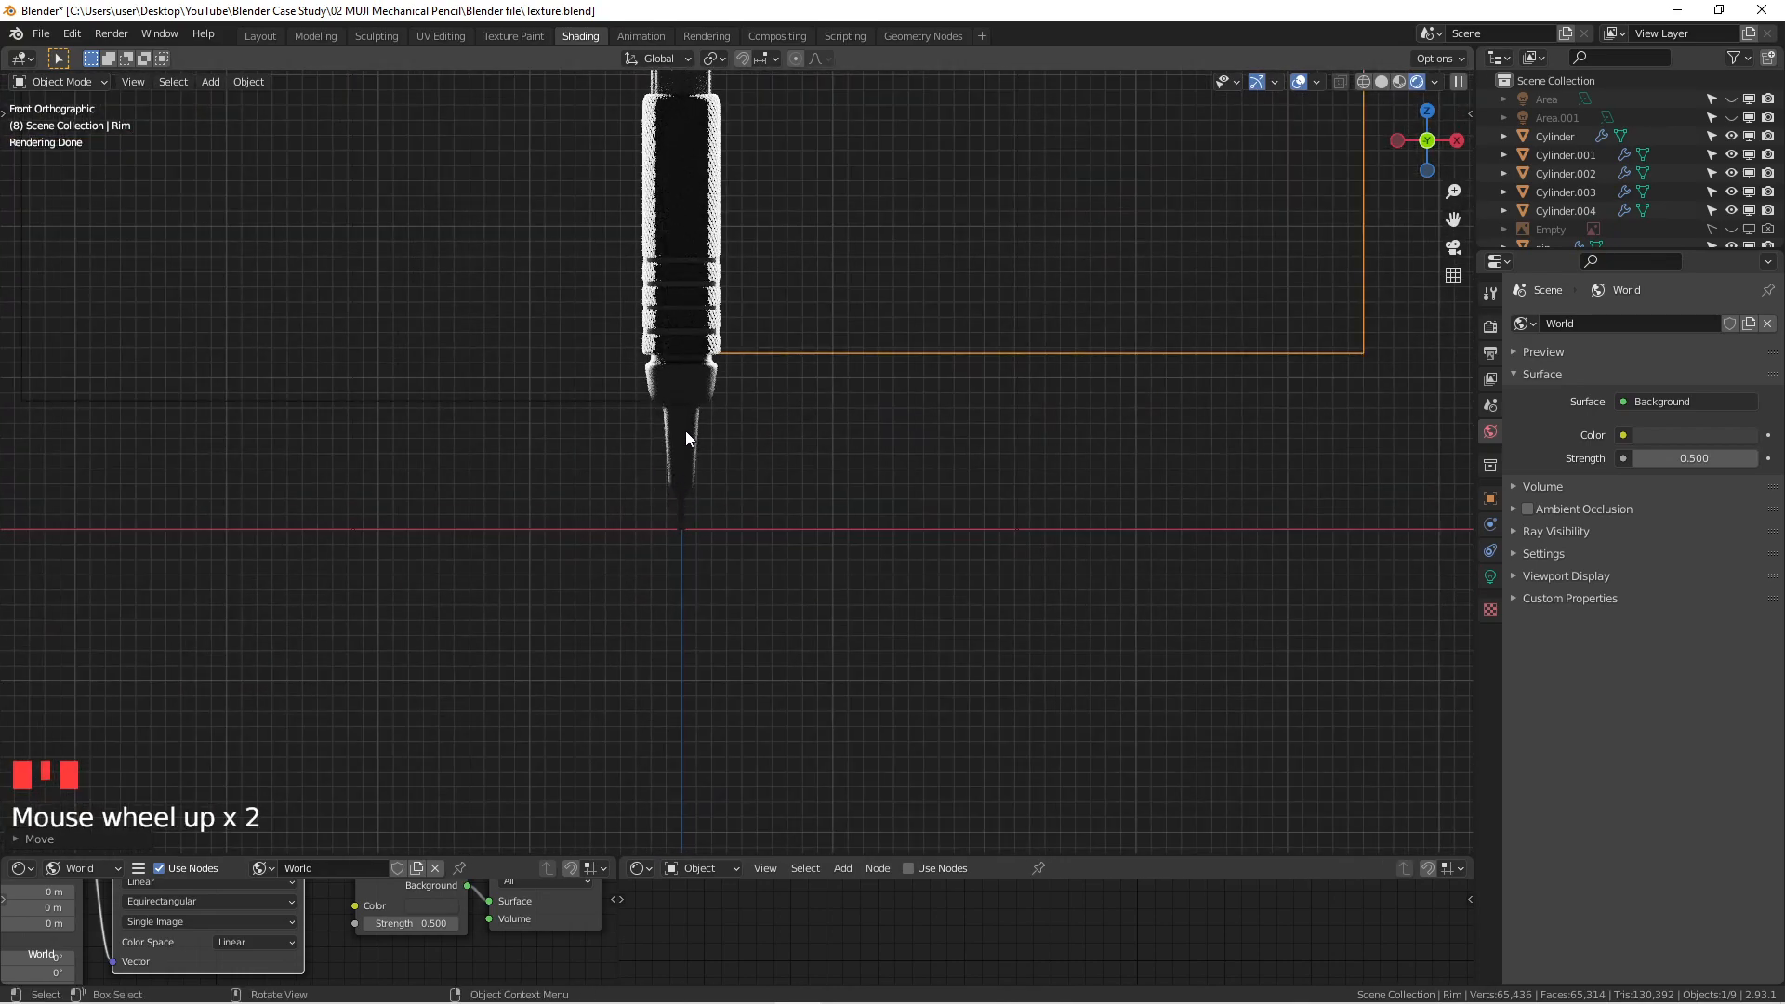
scroll(950, 331, down, 2)
mouse_move(948, 331)
shift+middle_down()
mouse_move(884, 482)
mouse_move(884, 215)
mouse_move(901, 226)
shift+middle_up()
scroll(900, 227, down, 2)
shift+middle_drag(899, 298, 900, 315)
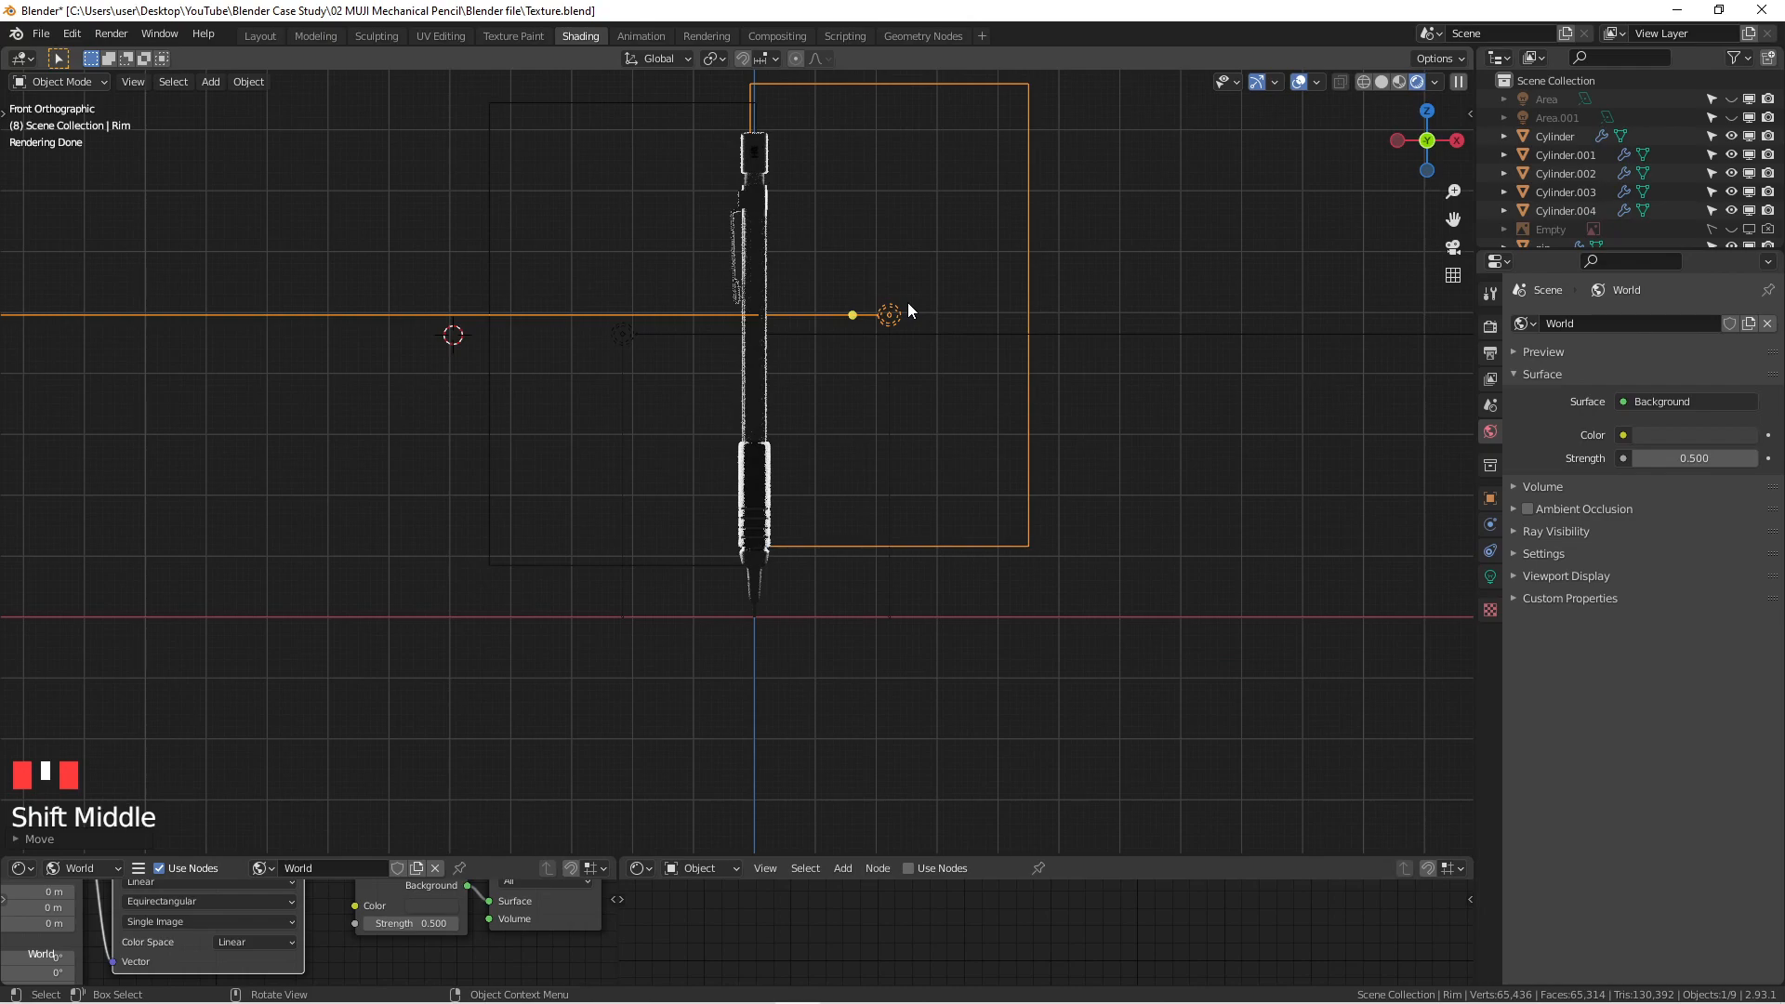
key(s)
key(z)
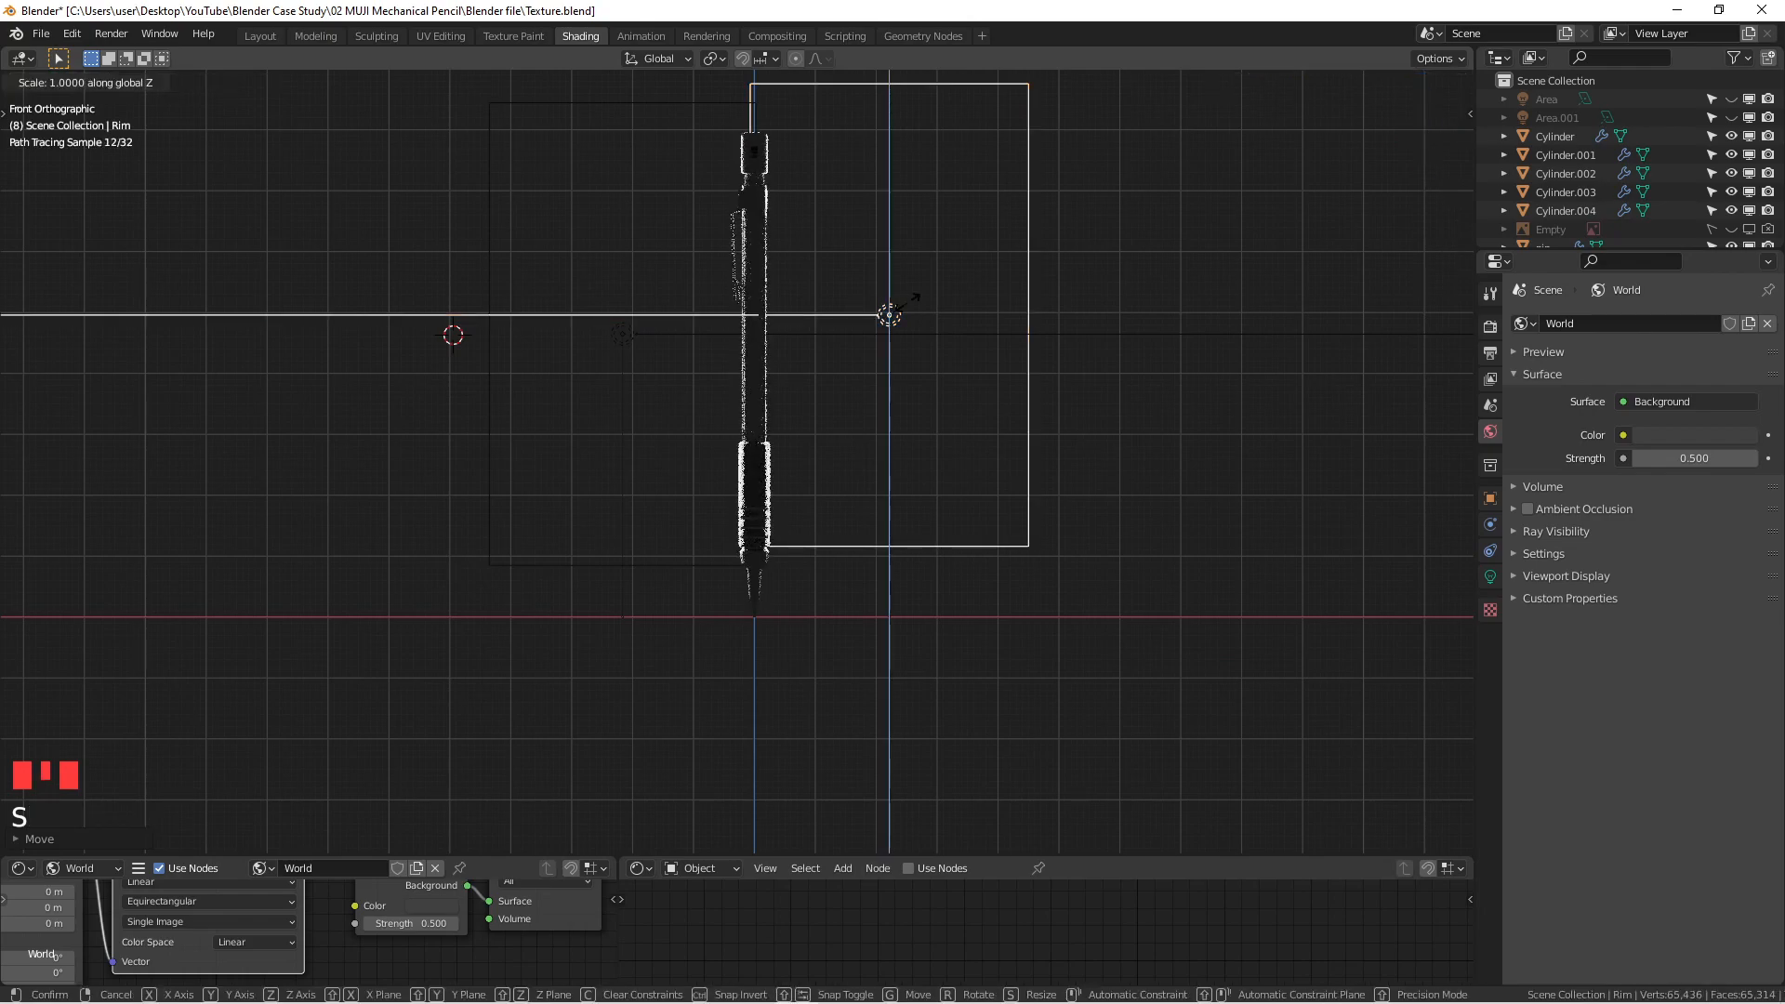
click(915, 292)
Step: Examine the rim highlights along the pencil's metal tip and lead sleeve in front view
scroll(746, 606, up, 10)
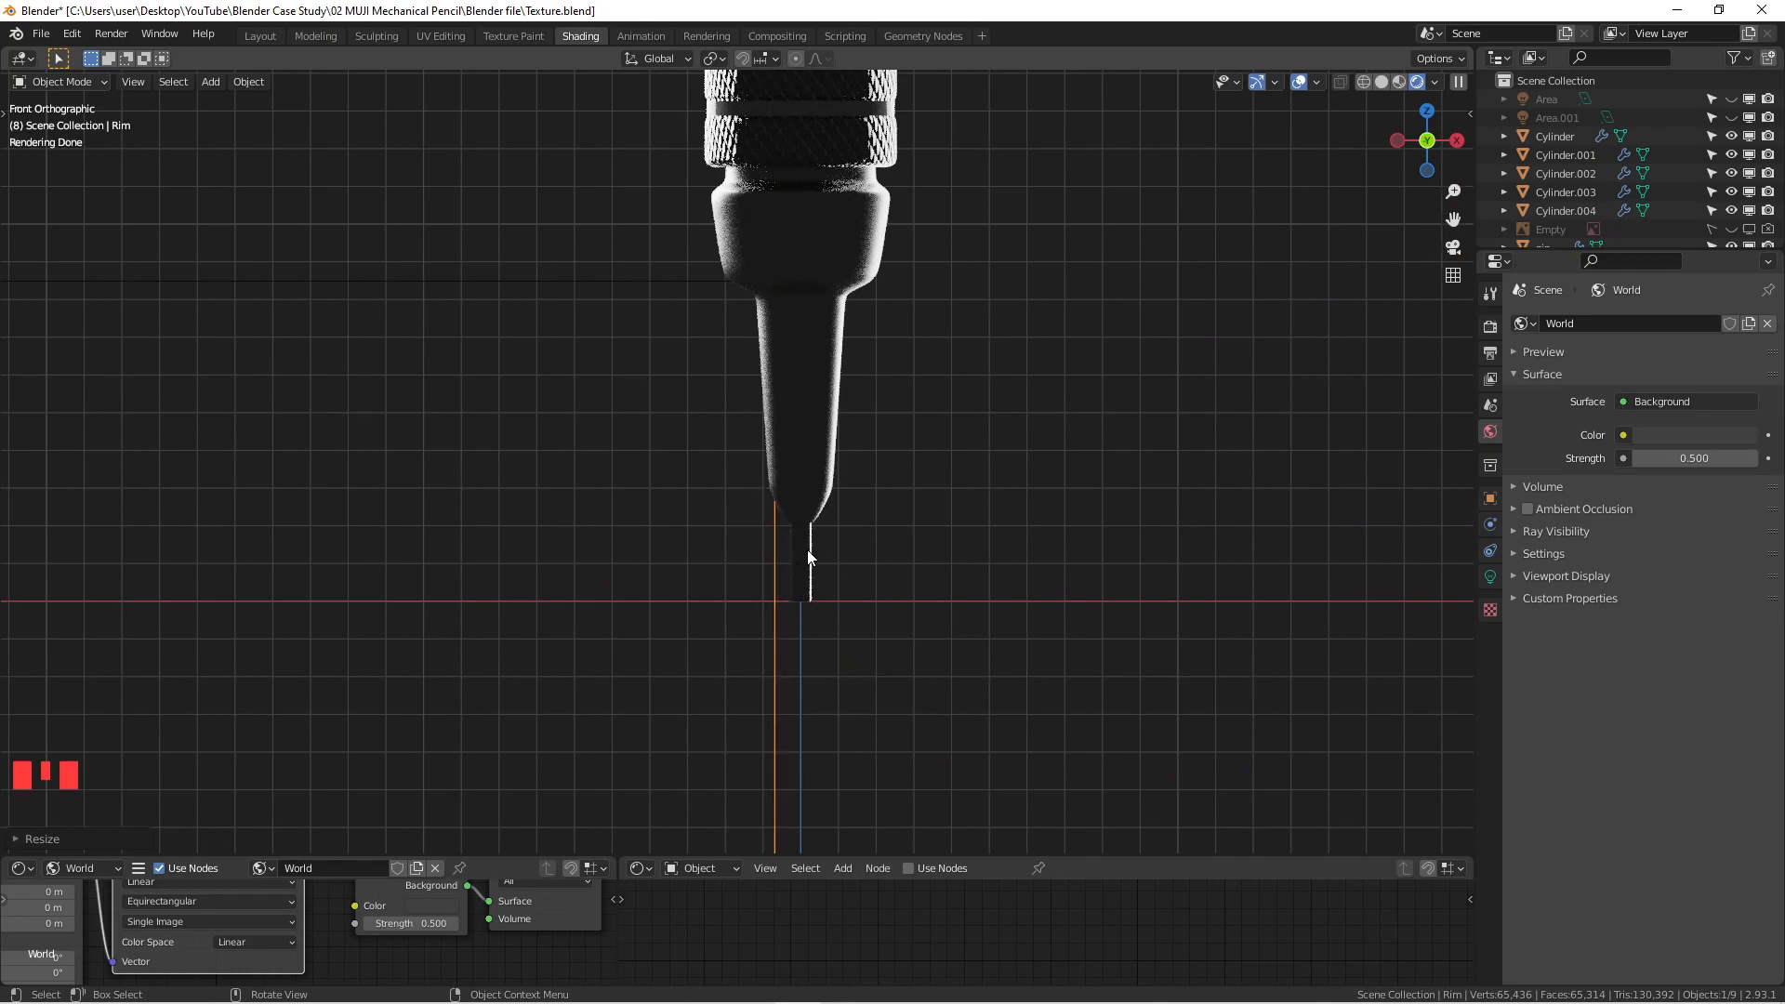
scroll(1004, 525, down, 4)
mouse_move(967, 534)
shift+middle_down()
mouse_move(944, 664)
mouse_move(904, 567)
shift+middle_up()
scroll(901, 558, down, 5)
scroll(900, 651, up, 6)
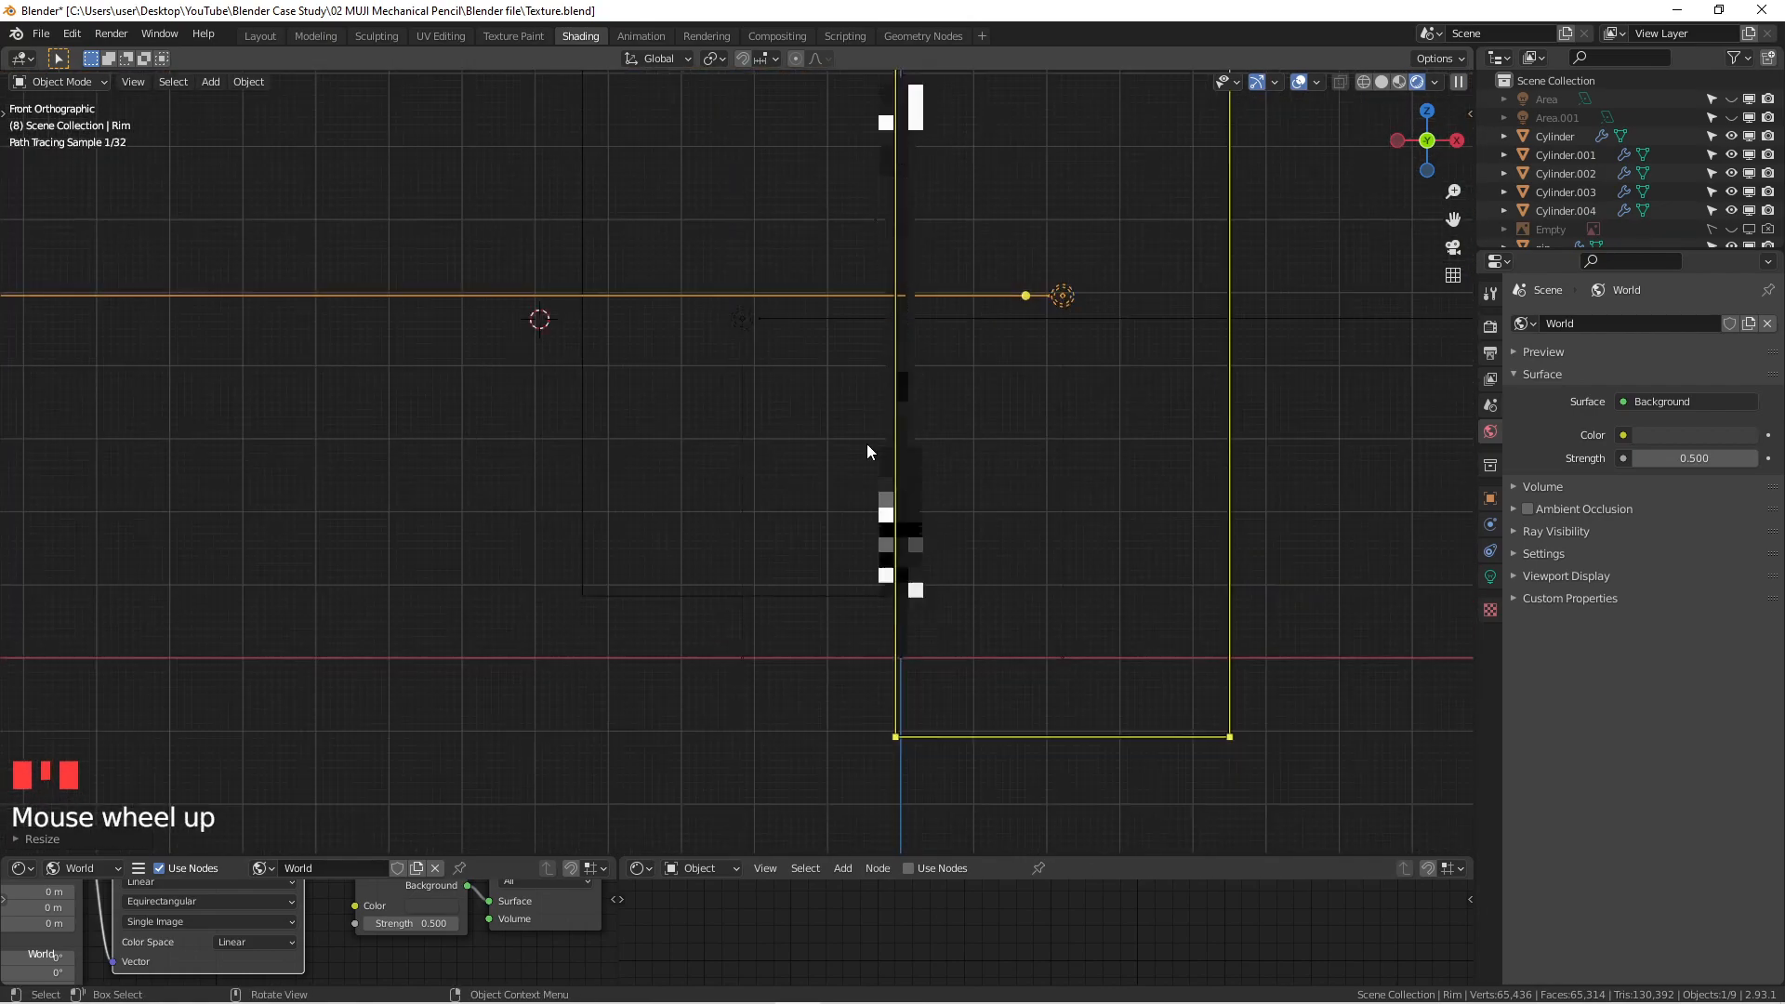
scroll(897, 659, up, 4)
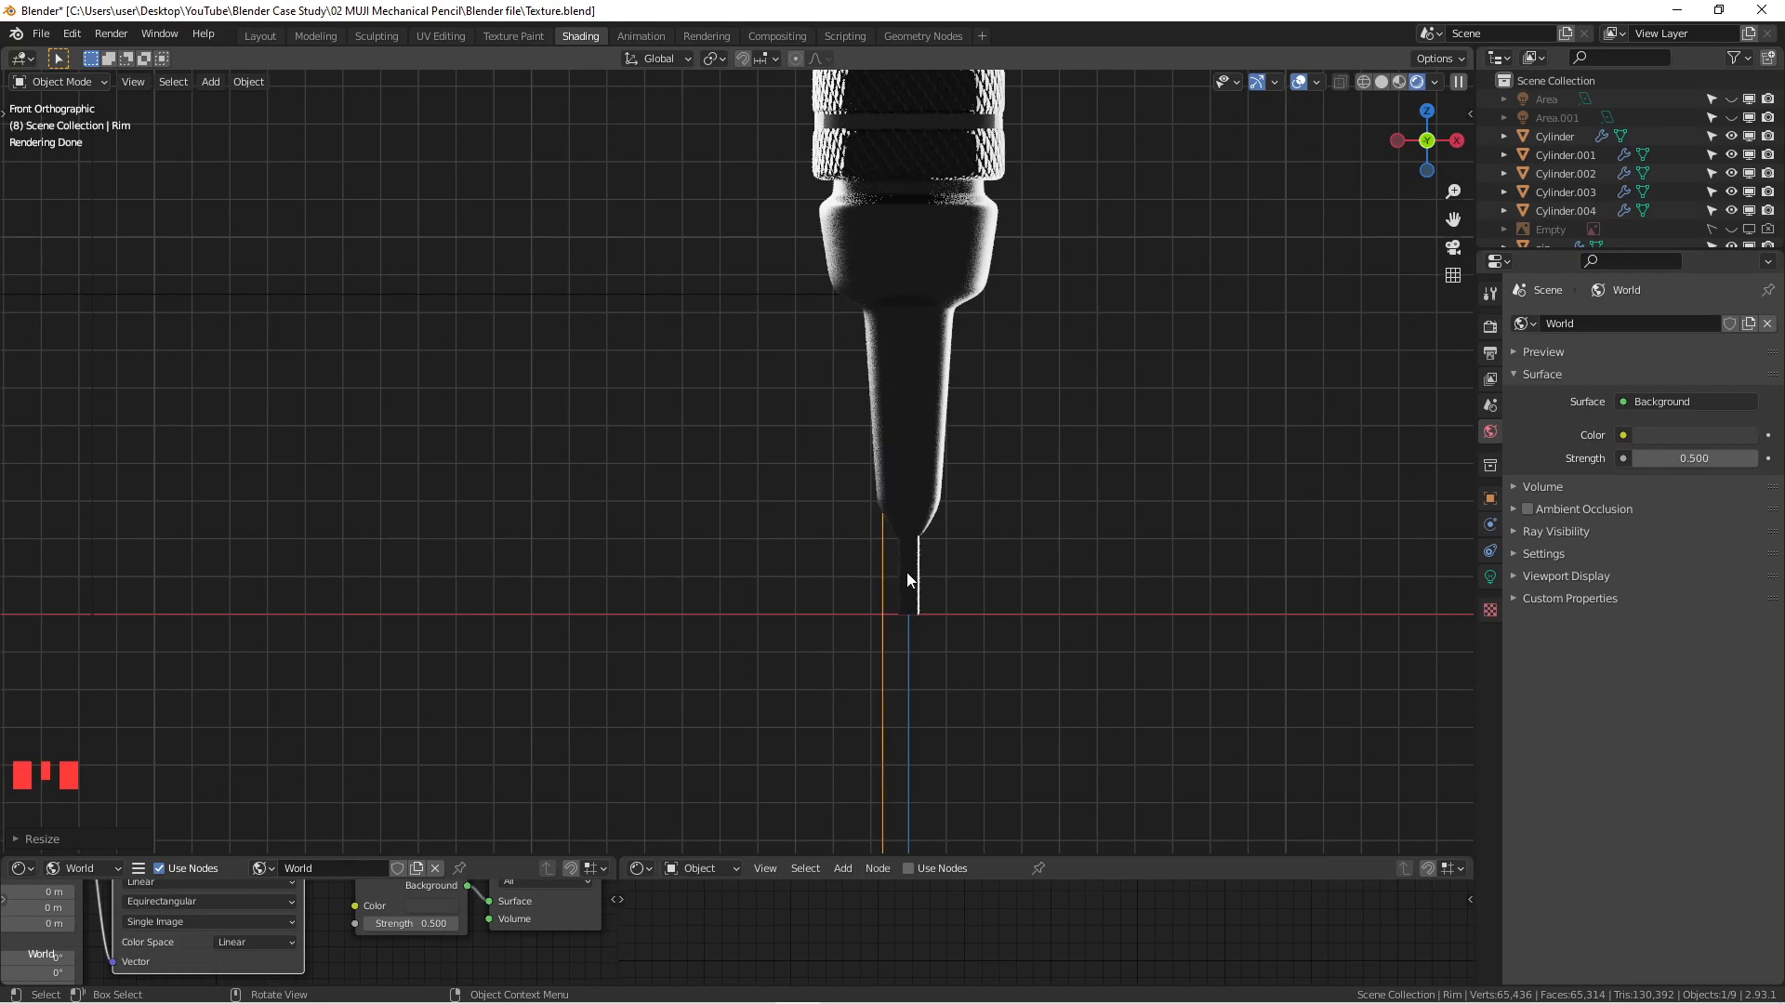
Step: Move the second rim light, Rim.001, about 0.184 m away from the pencil along X in front view
scroll(920, 586, down, 4)
mouse_move(920, 590)
shift+middle_down()
mouse_move(878, 589)
mouse_move(692, 397)
shift+middle_up()
scroll(877, 589, down, 5)
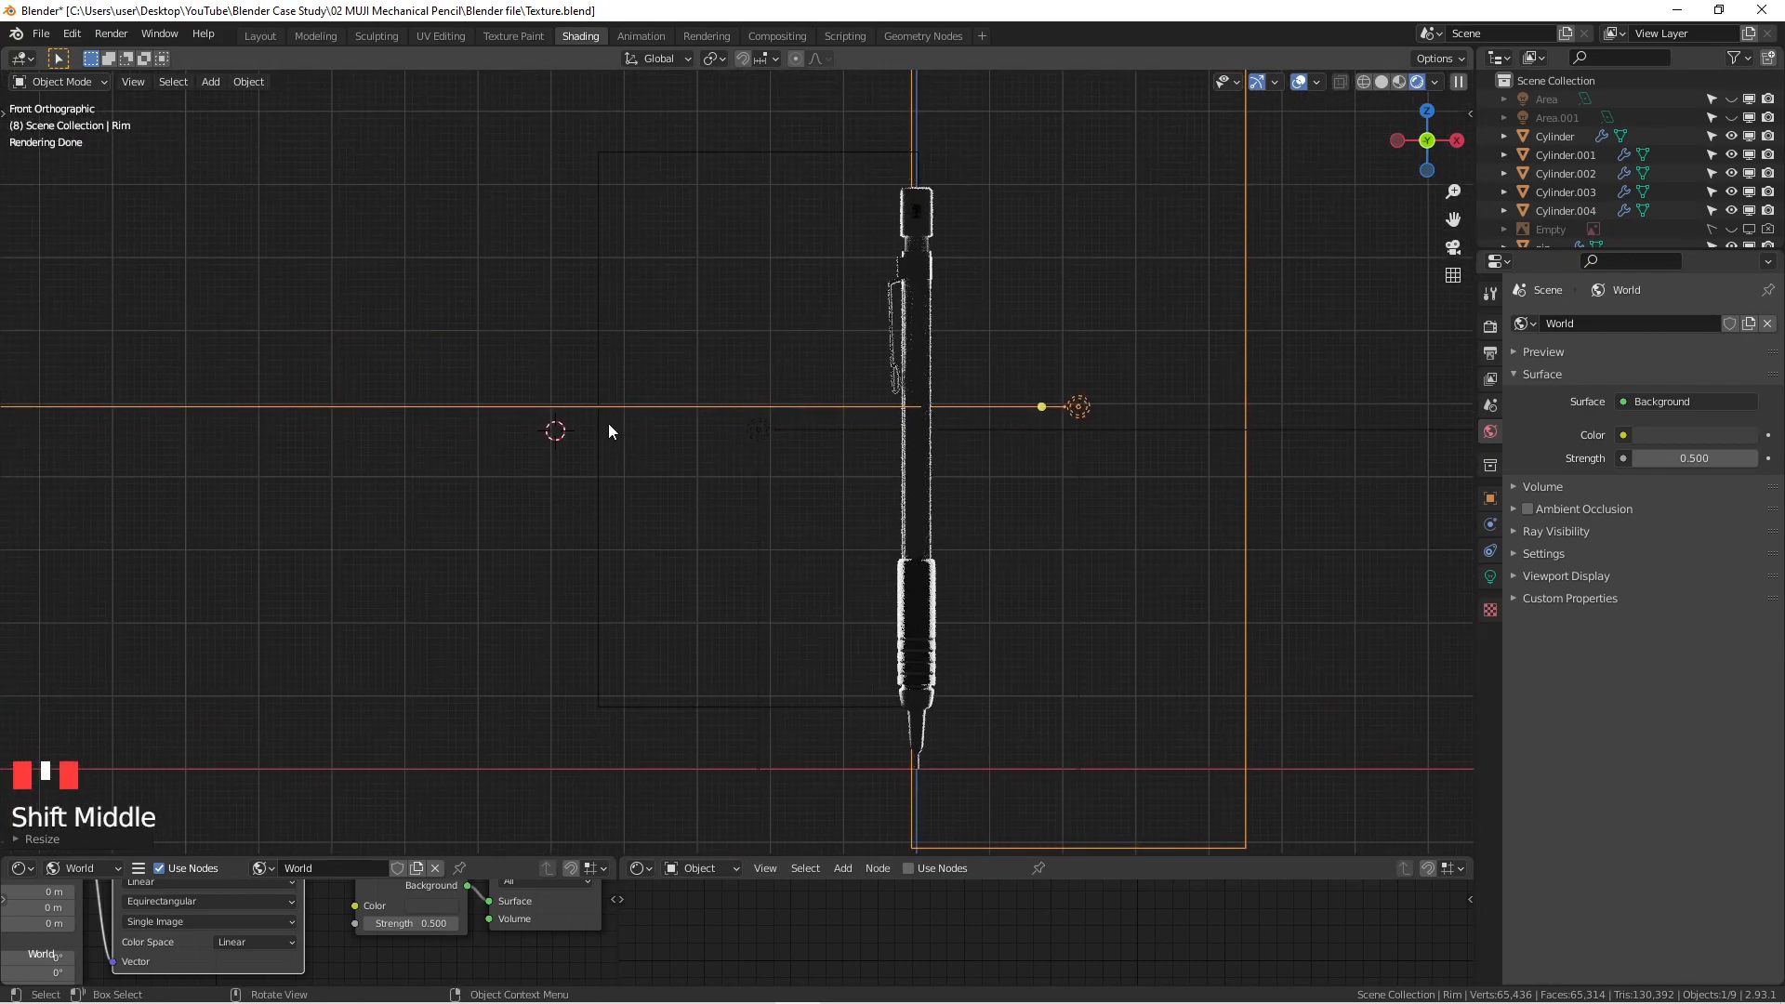
scroll(728, 453, down, 1)
middle_drag(730, 455, 717, 485)
click(723, 400)
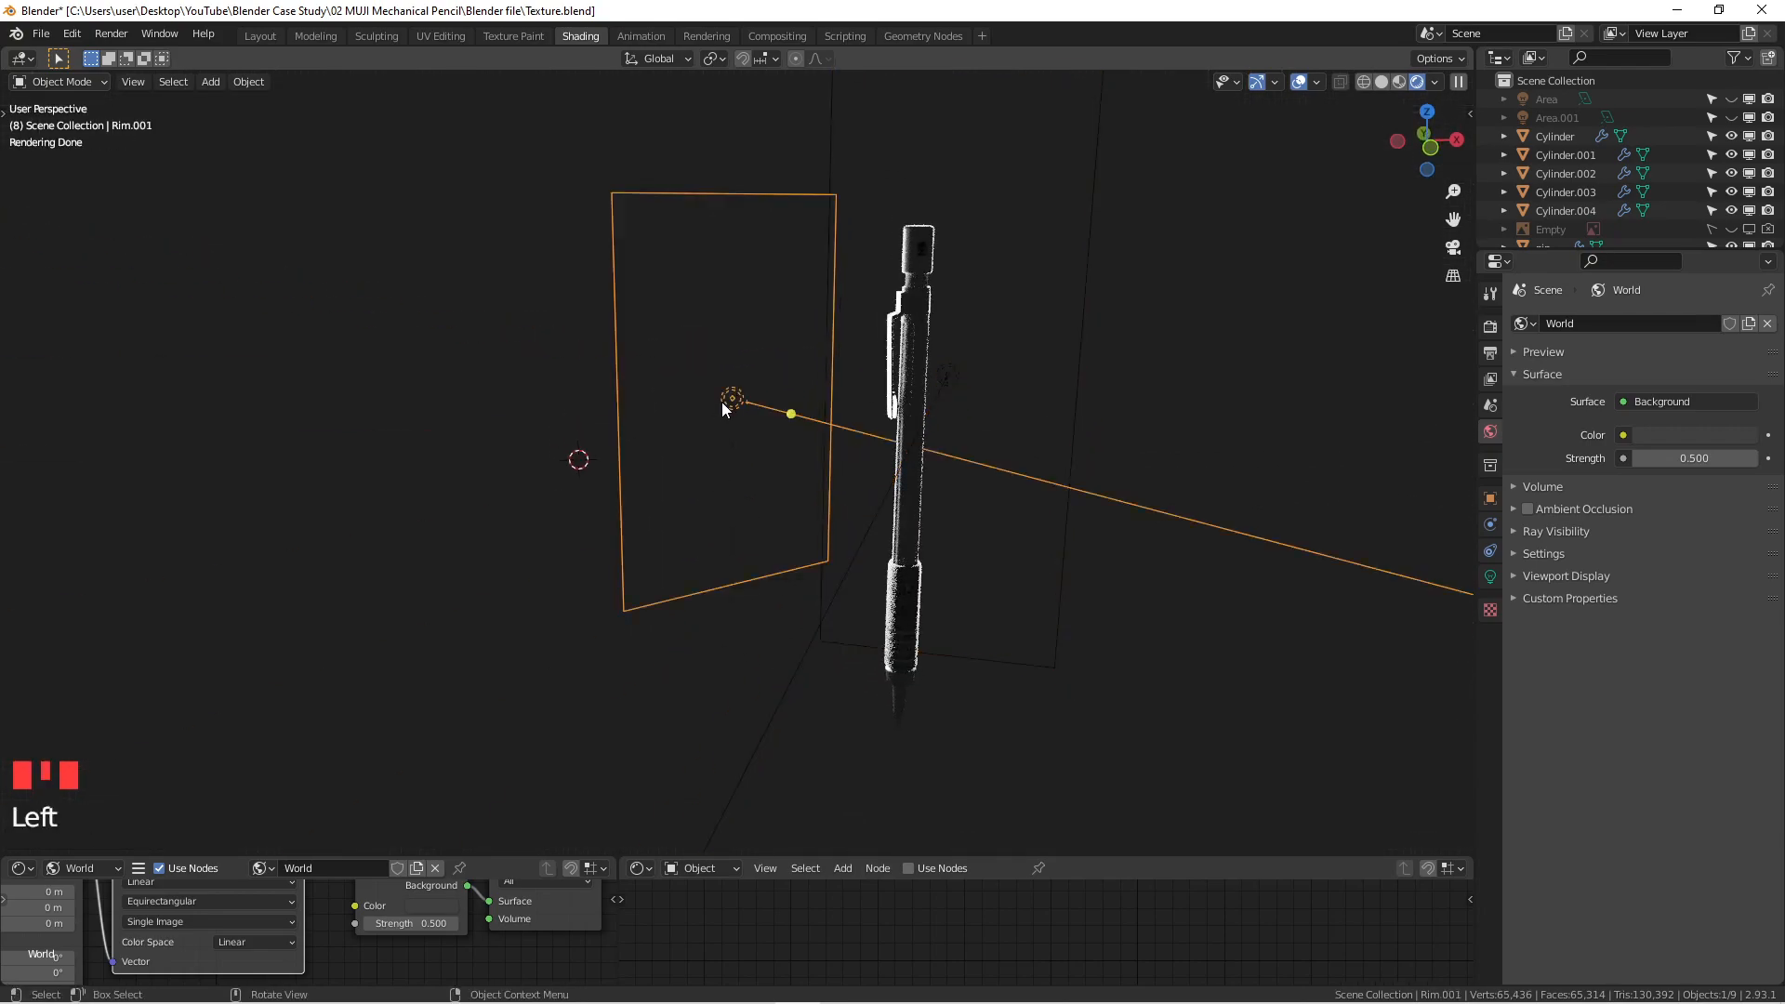
key(KP_1)
scroll(739, 430, up, 4)
mouse_move(793, 498)
shift+middle_down()
mouse_move(558, 399)
mouse_move(594, 427)
shift+middle_up()
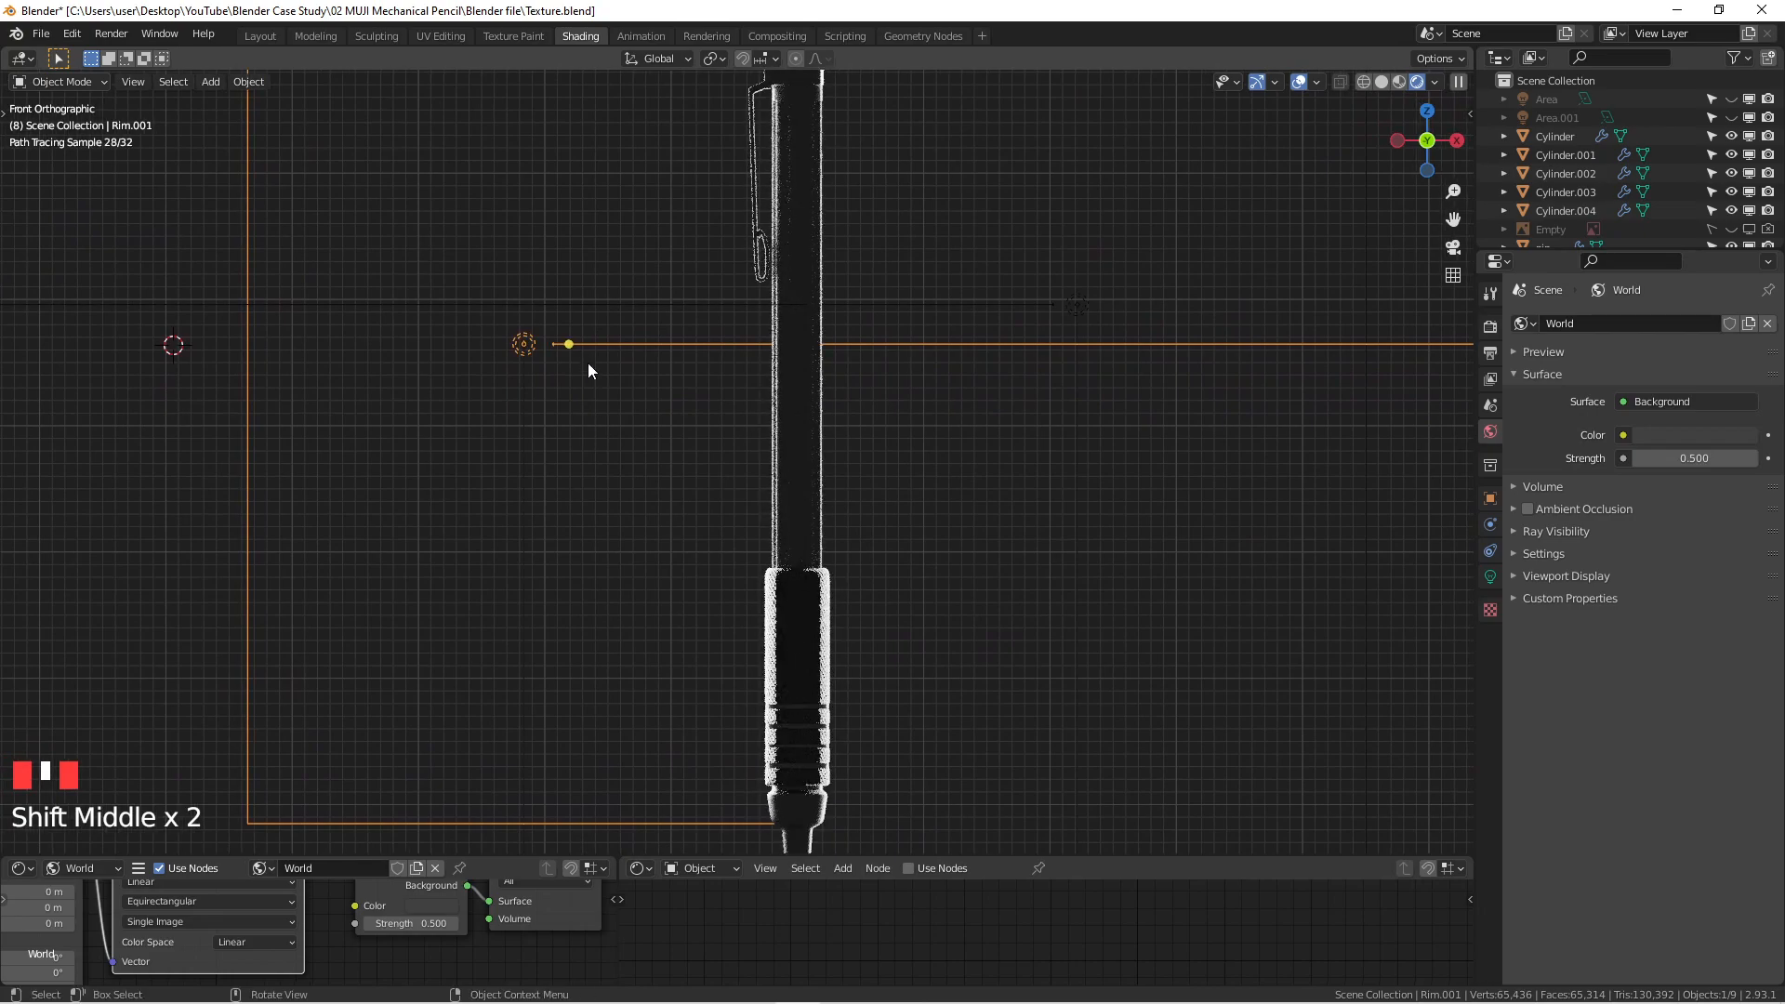
key(g)
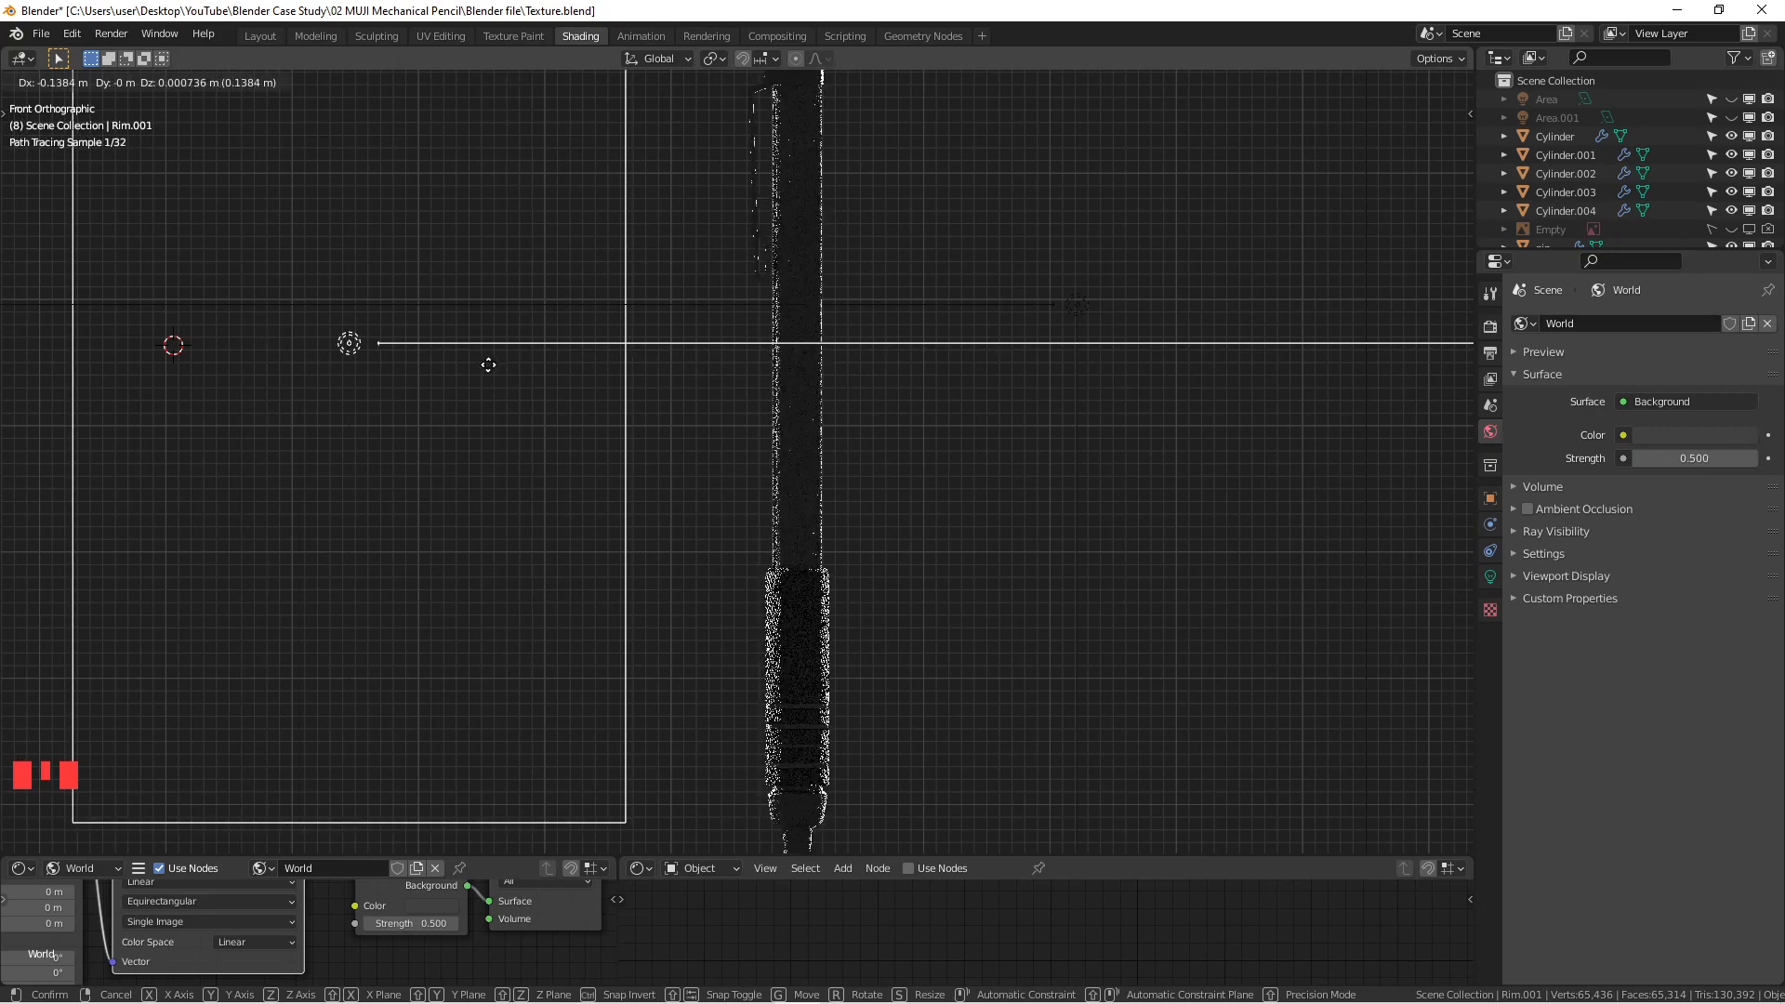
right_click(280, 384)
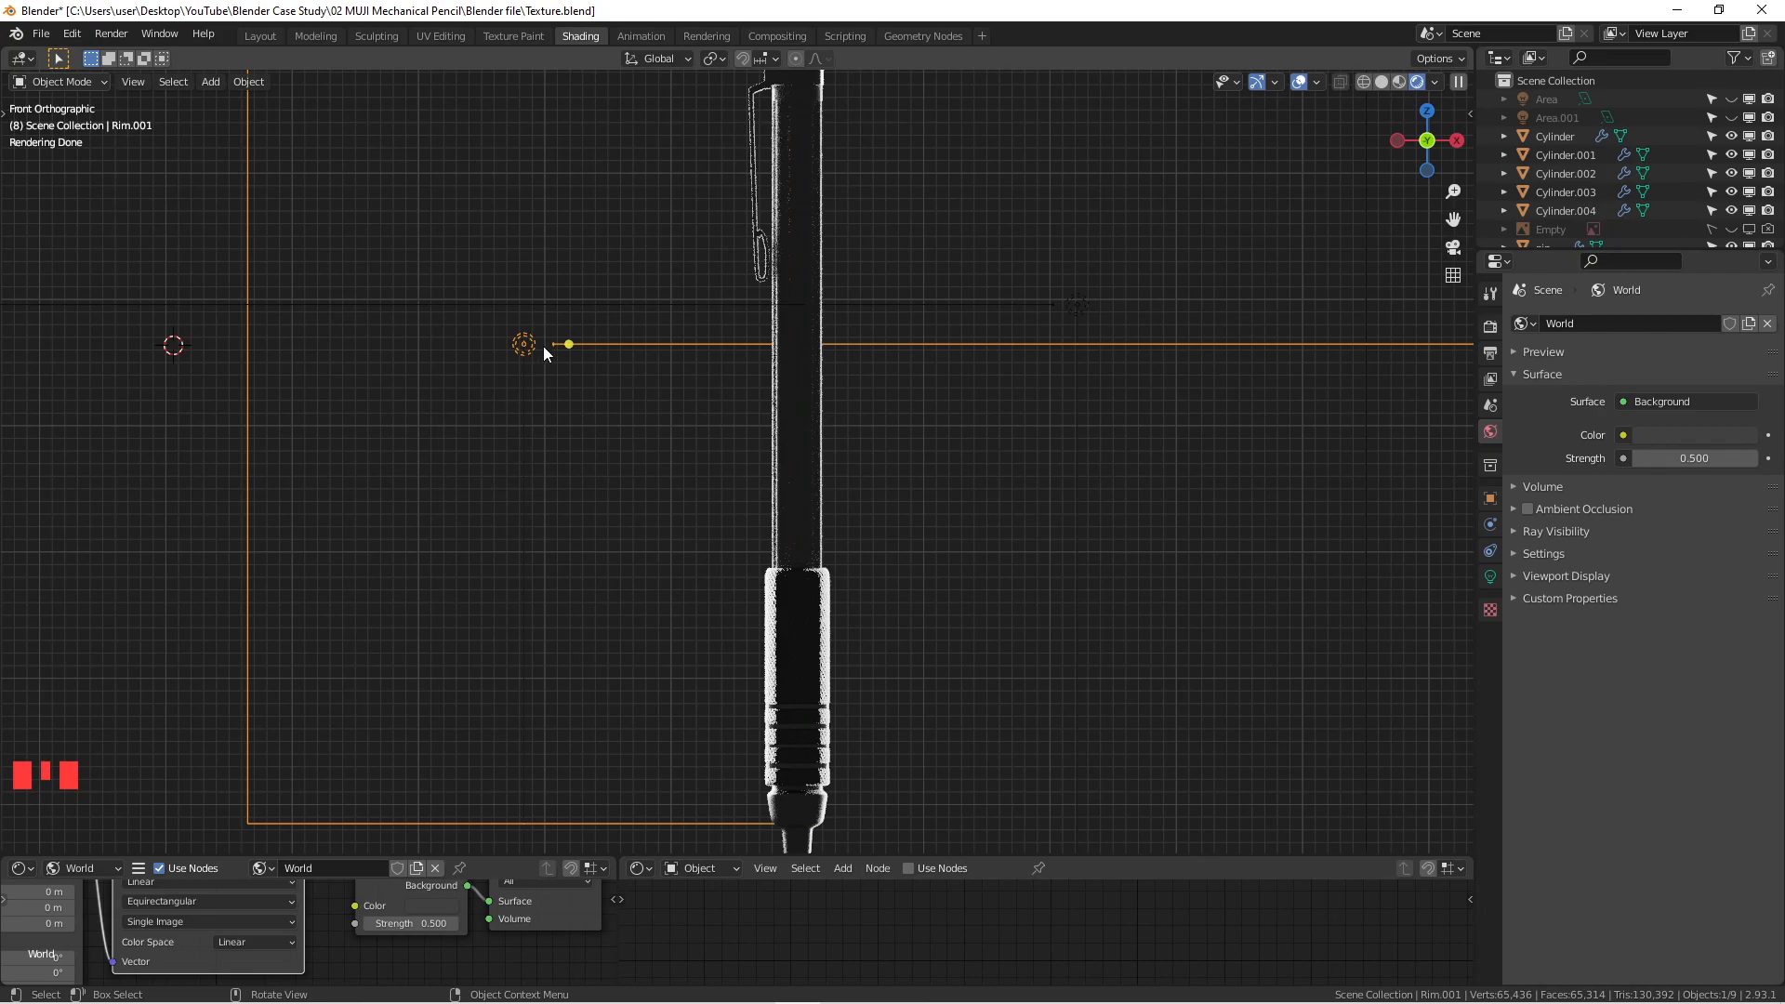
key(g)
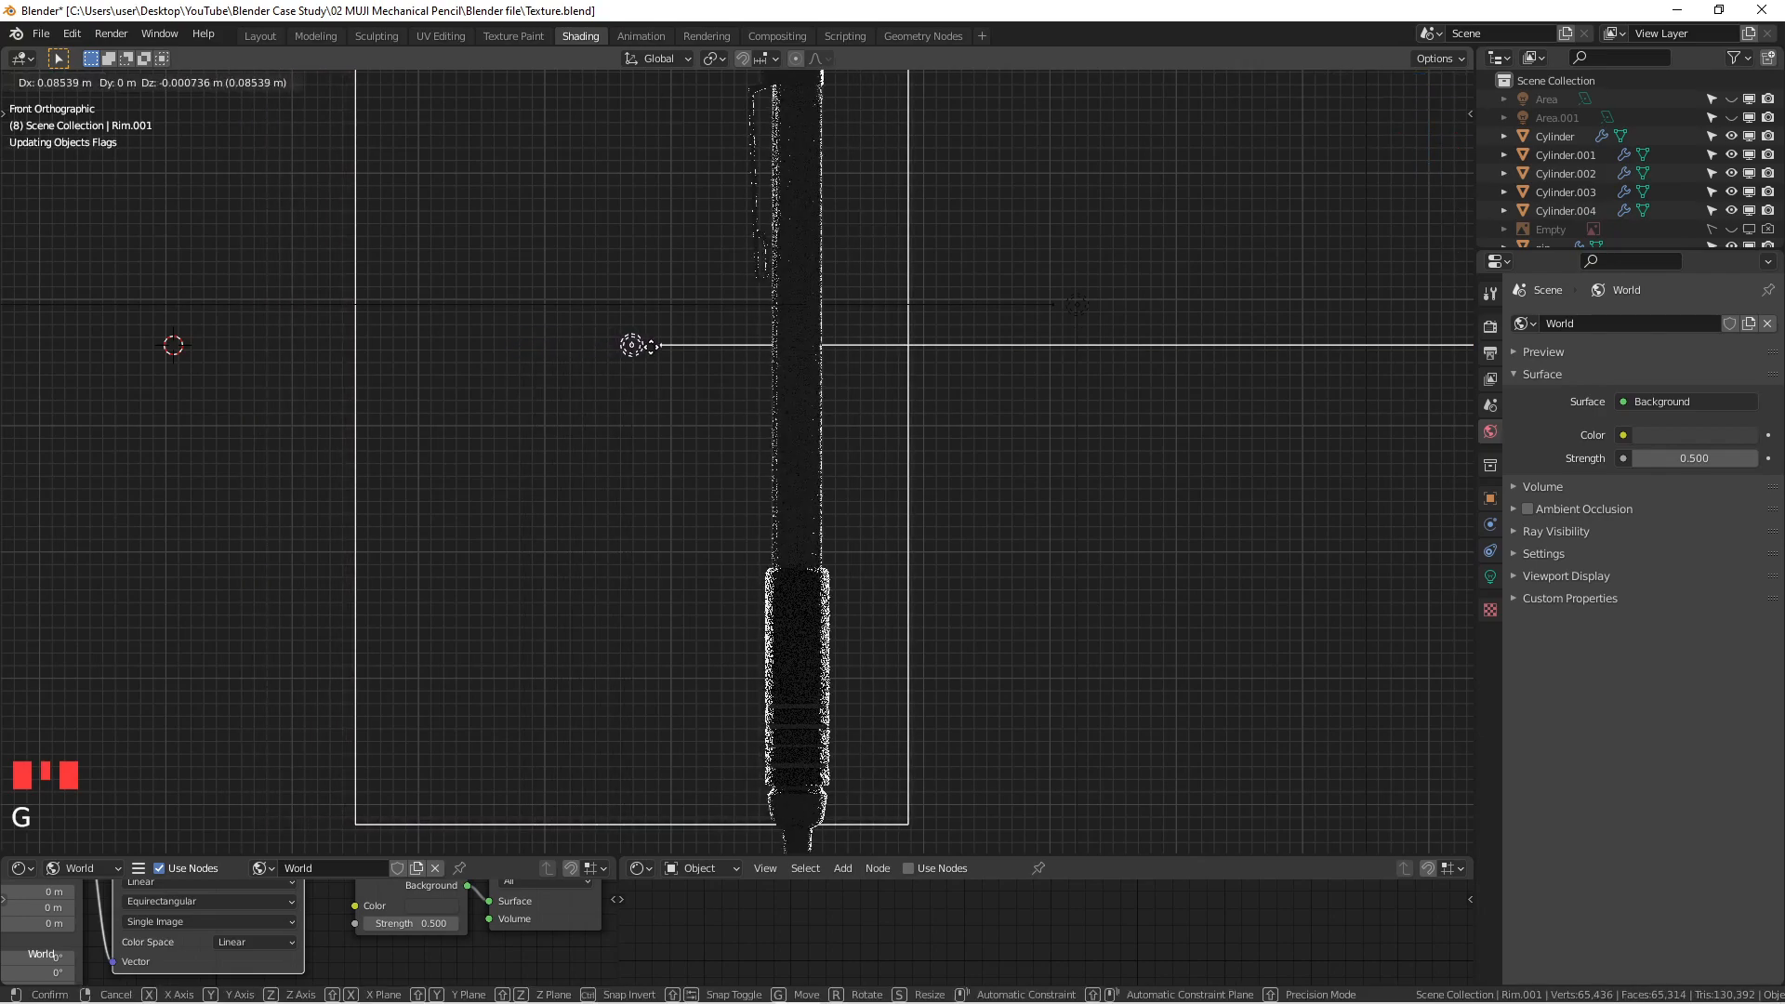
key(x)
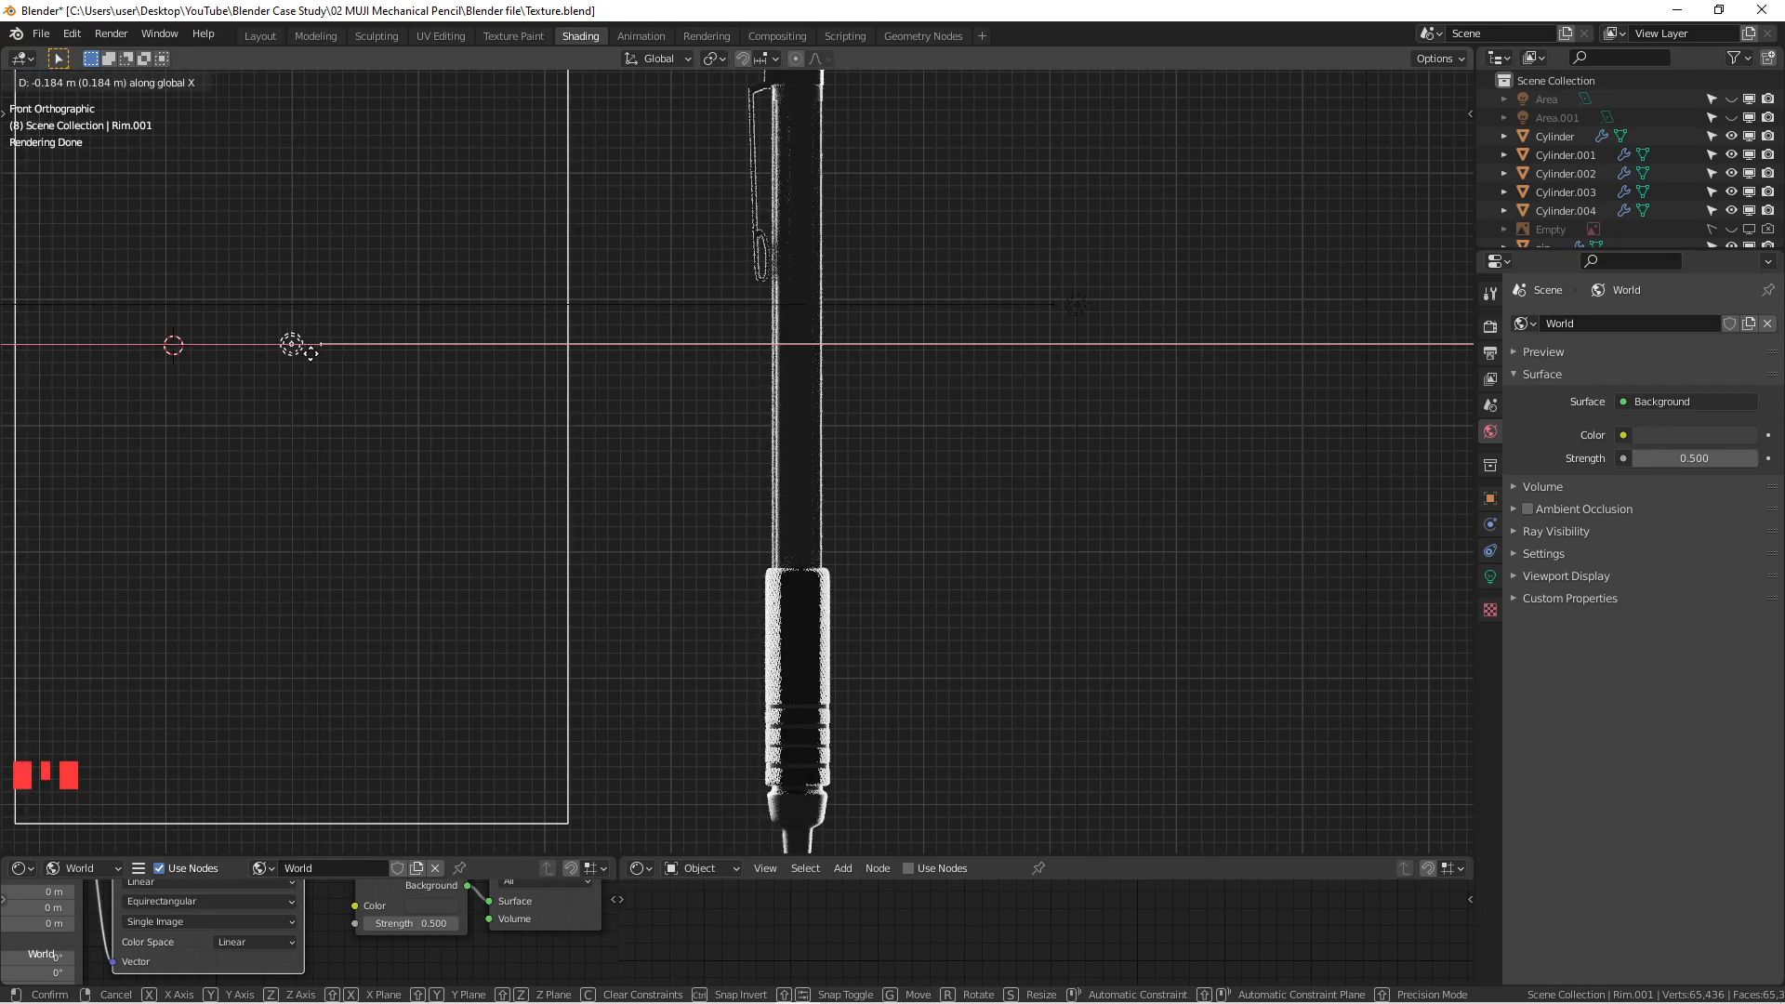
click(309, 353)
Step: Move the Rim.001 light about 0.18 m back towards the pencil along X and about 0.01 m up
scroll(550, 378, down, 5)
shift+middle_drag(550, 377, 706, 322)
scroll(705, 321, up, 9)
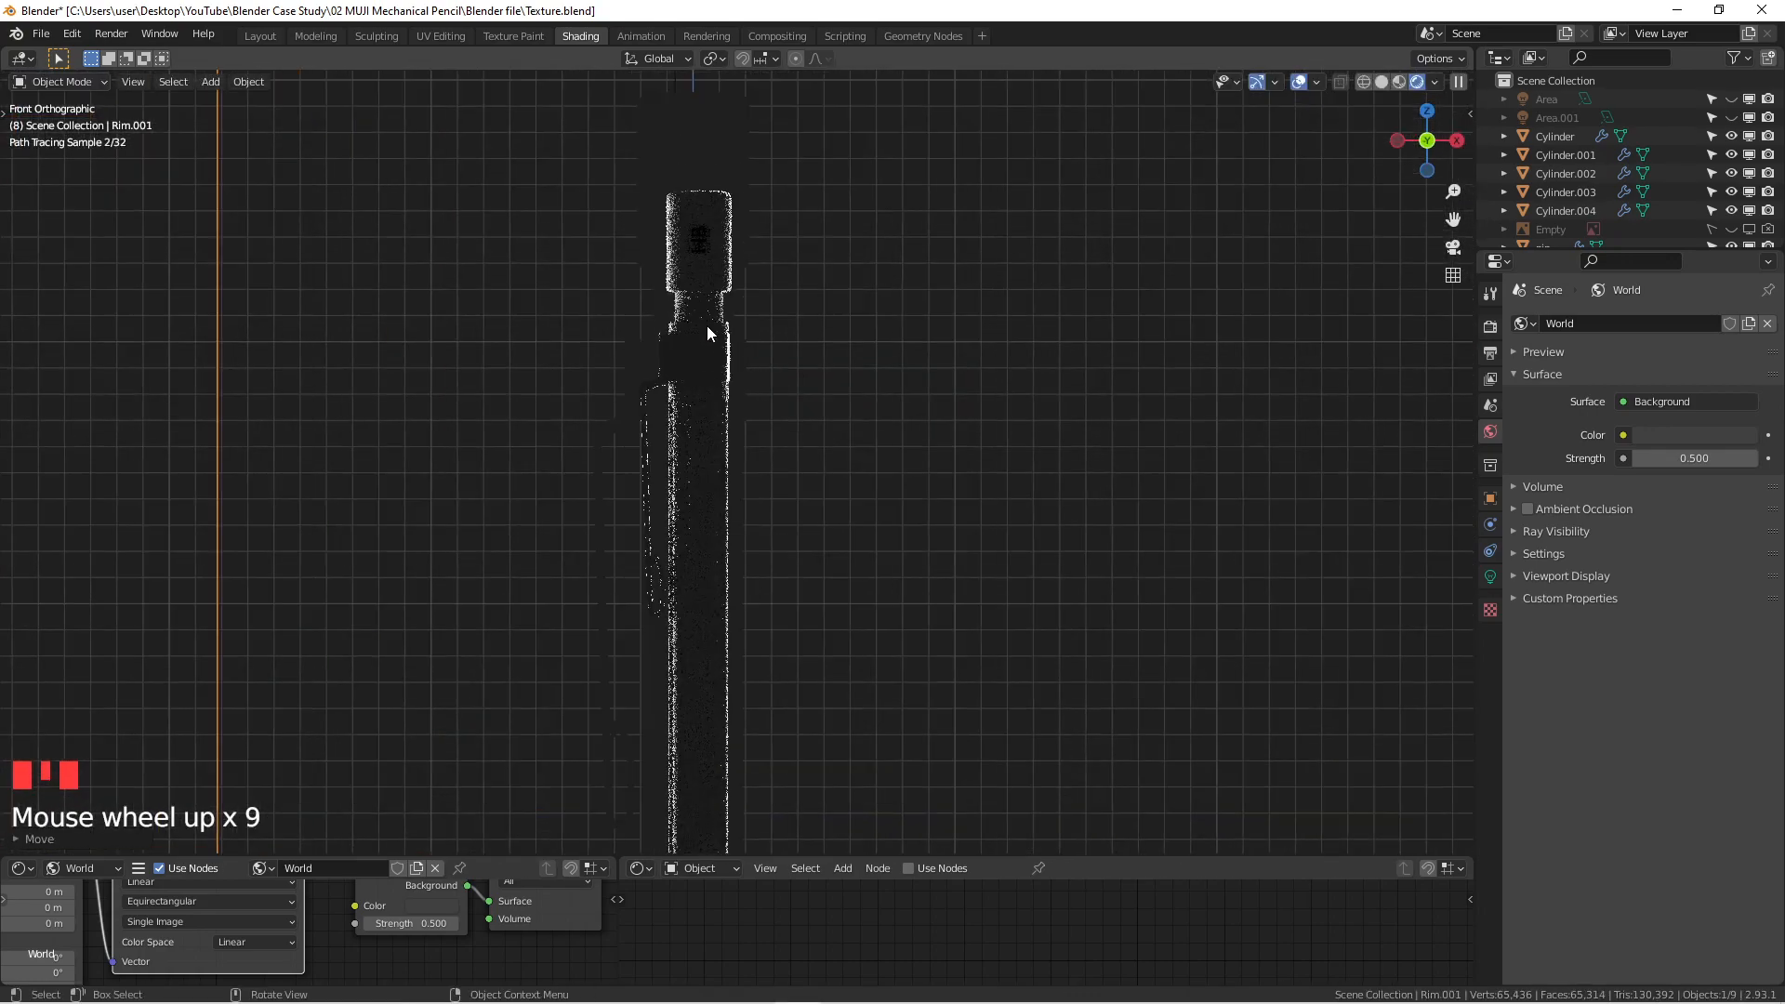
mouse_move(642, 186)
shift+middle_down()
mouse_move(690, 370)
mouse_move(733, 269)
shift+middle_up()
scroll(394, 563, down, 3)
shift+middle_drag(394, 563, 696, 328)
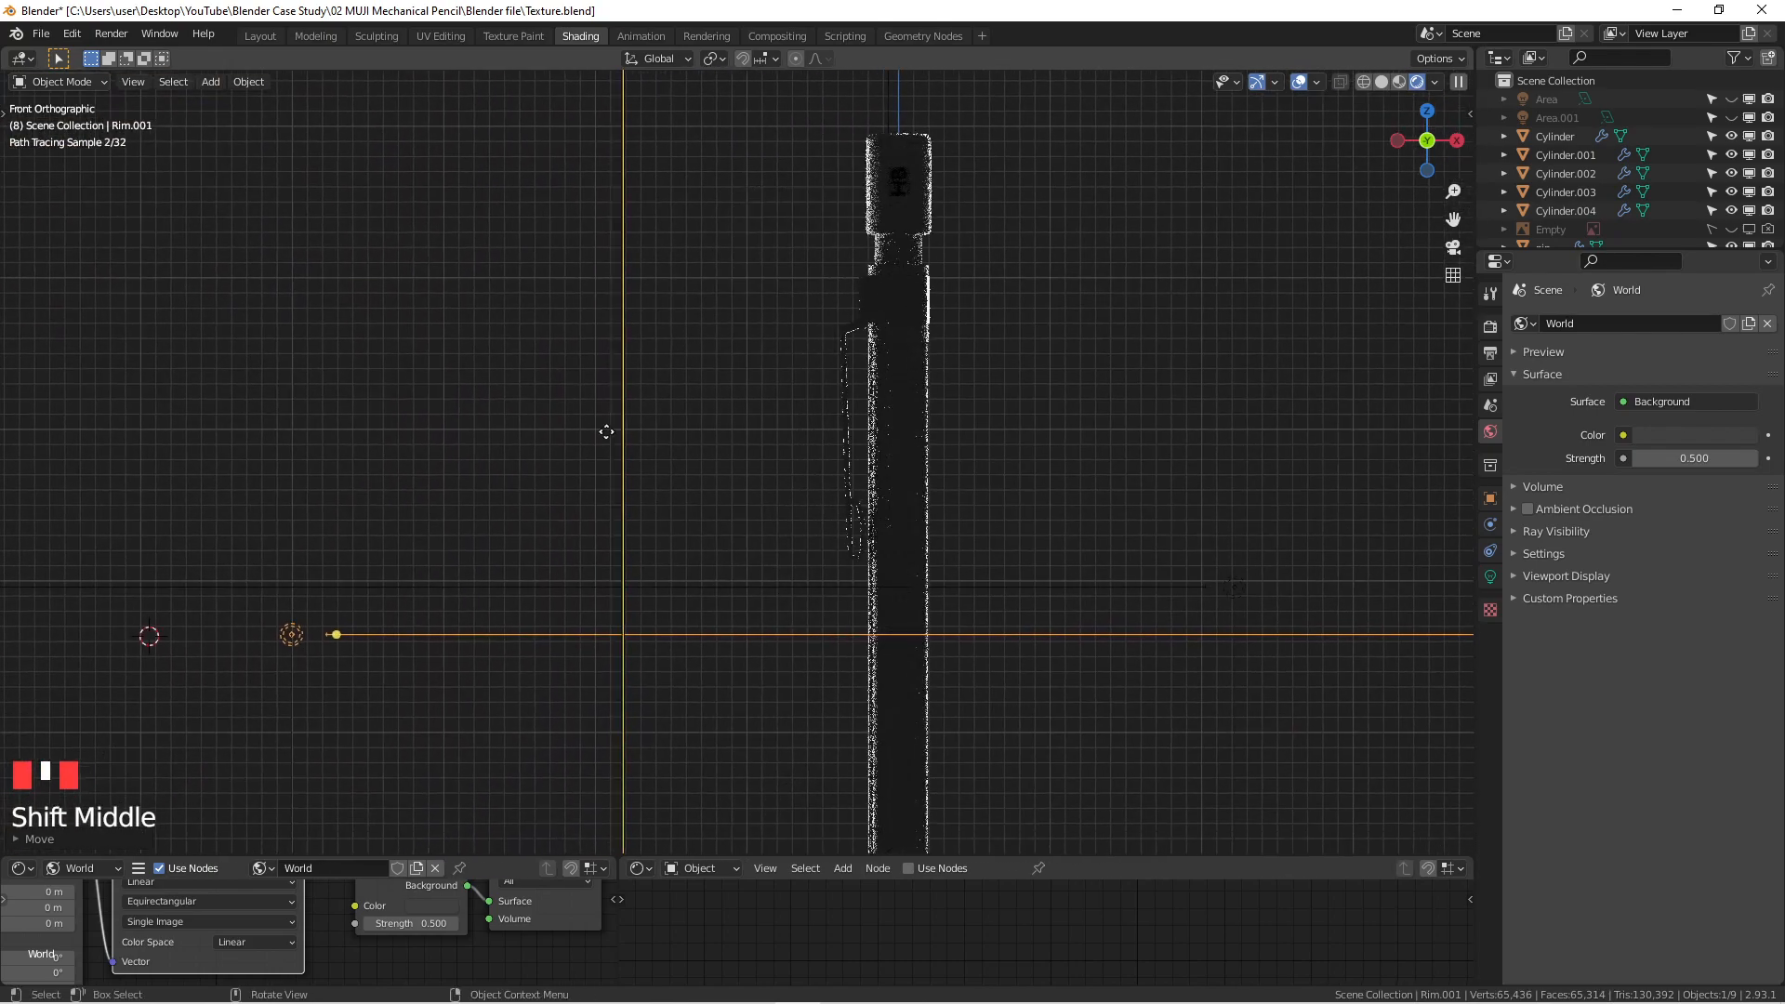
key(g)
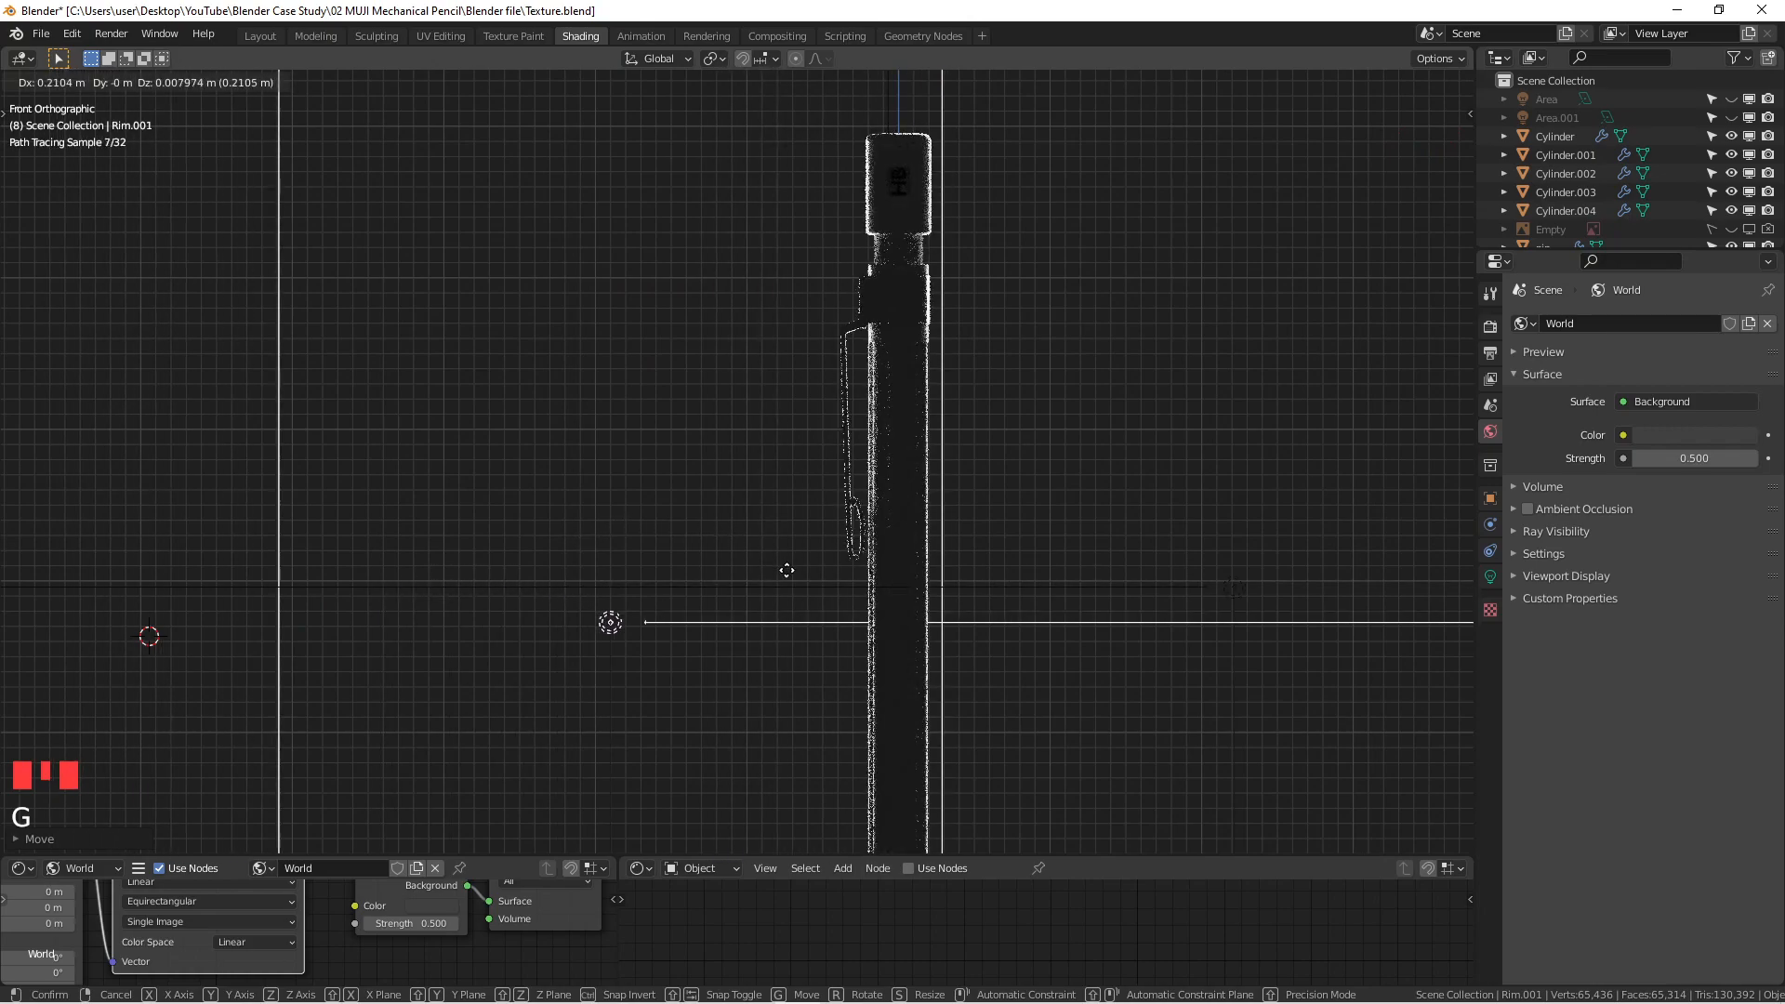
click(739, 567)
Step: Examine the rim highlights from the pencil's cap down to the grip and tip in front view
scroll(738, 561, down, 3)
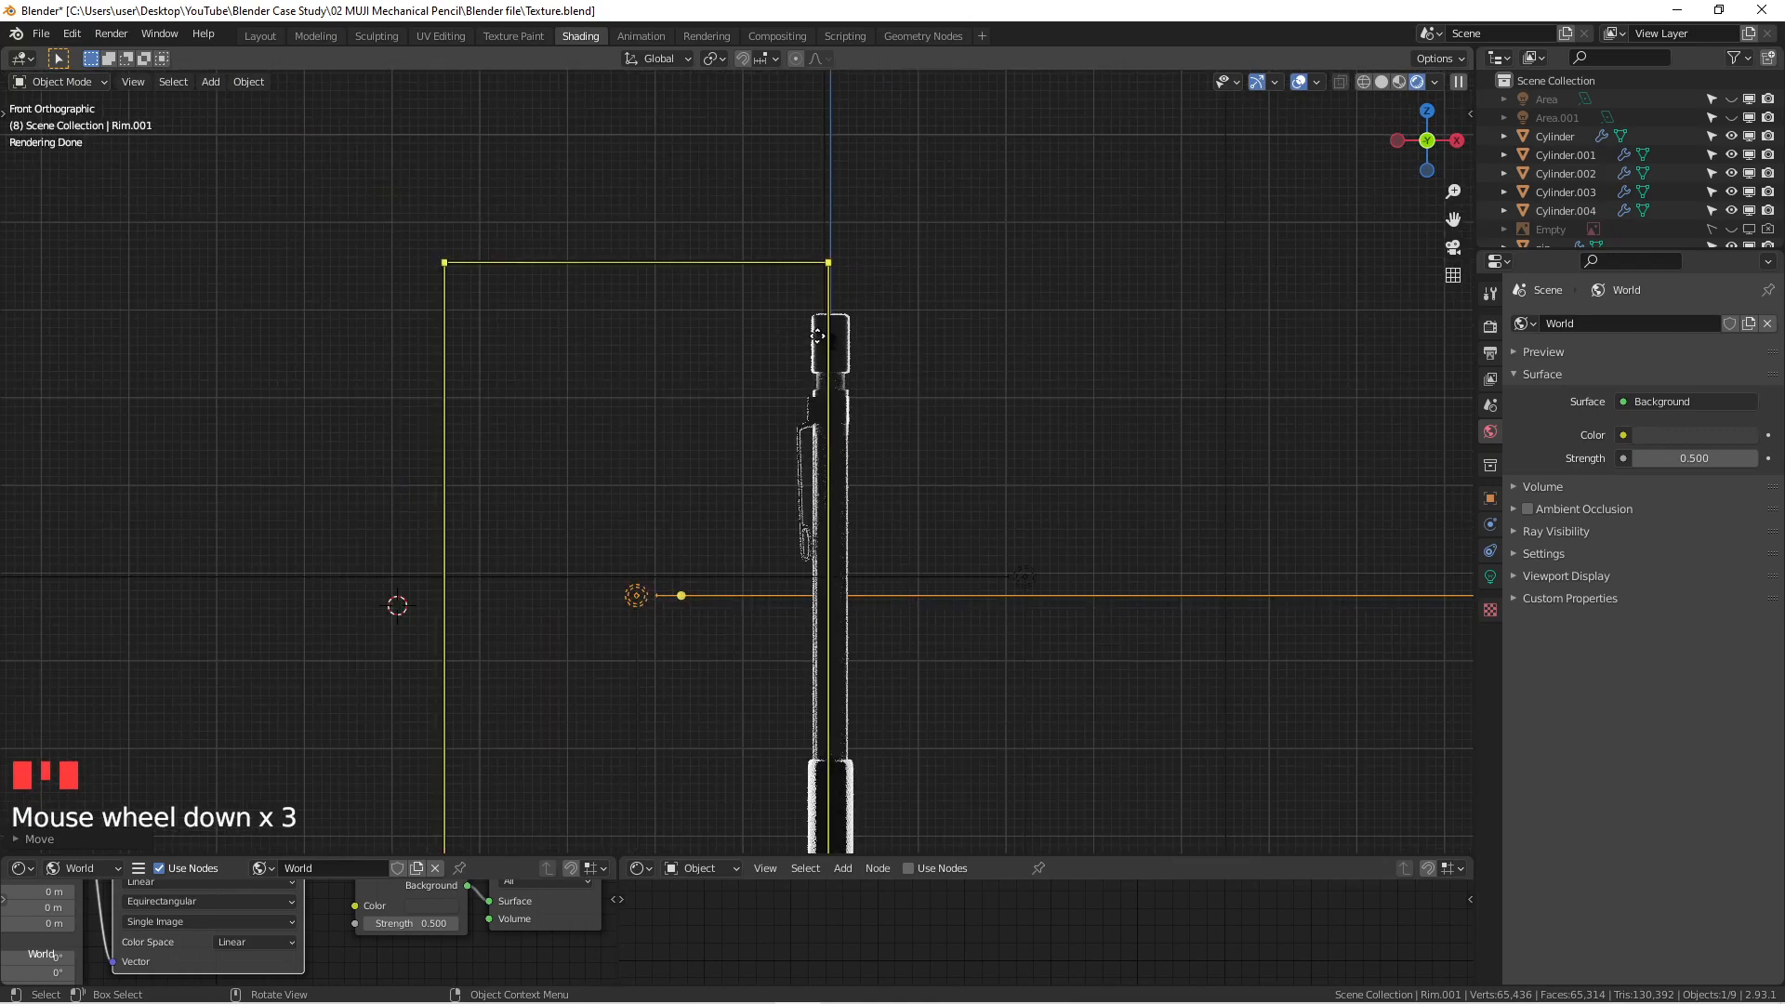
scroll(832, 335, up, 5)
shift+middle_drag(721, 539, 472, 375)
scroll(541, 546, down, 3)
shift+middle_drag(526, 779, 589, 528)
scroll(590, 529, up, 3)
shift+middle_drag(645, 650, 628, 416)
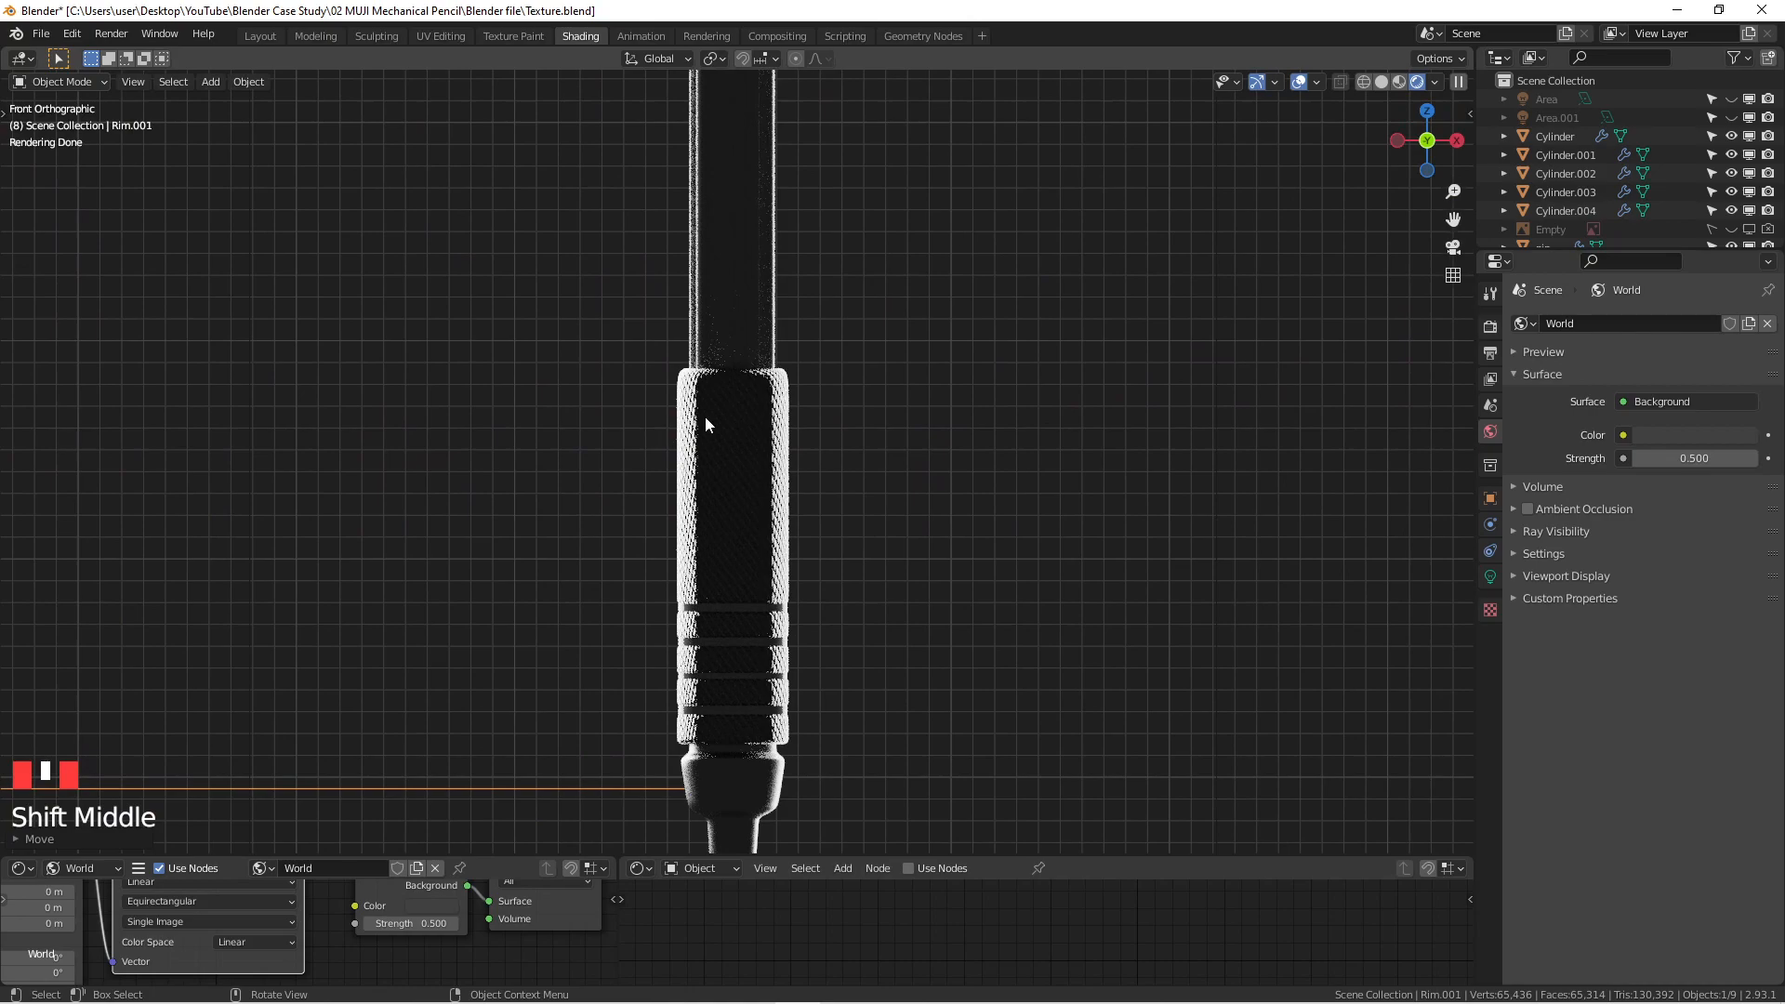
scroll(687, 529, down, 2)
shift+middle_drag(682, 551, 474, 400)
Step: Set the power of the Rim.001 light to 5 W
click(1490, 577)
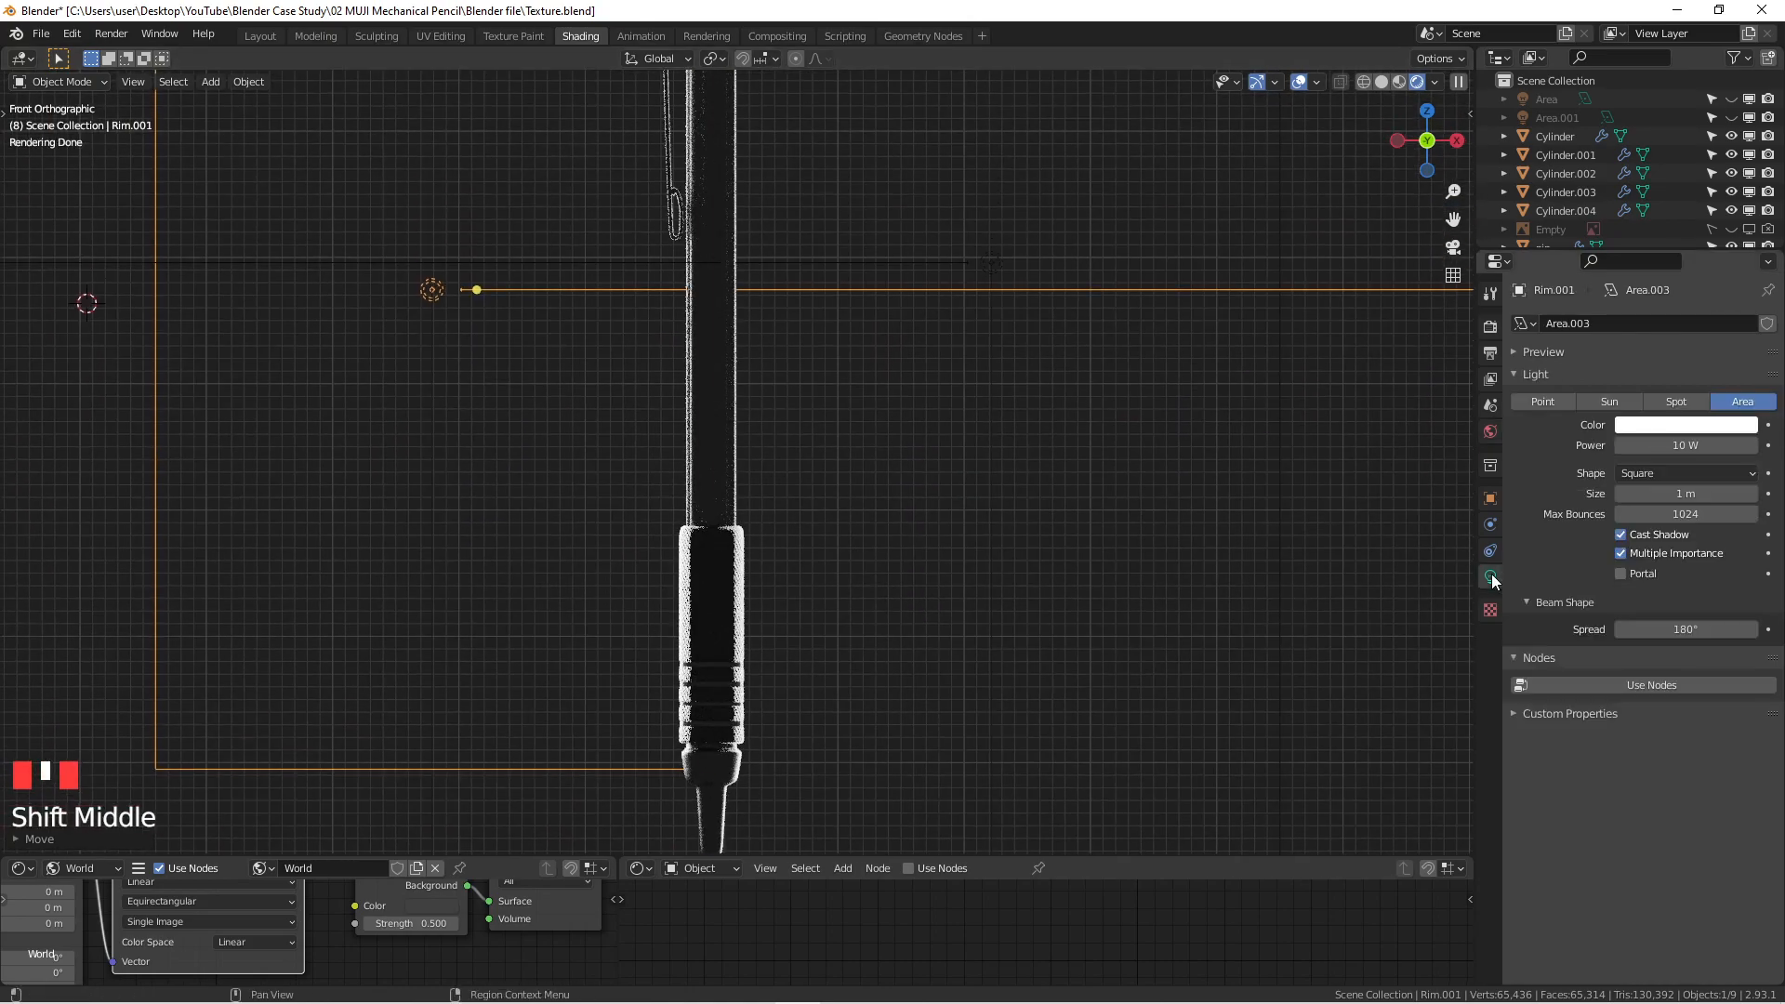
scroll(590, 491, down, 3)
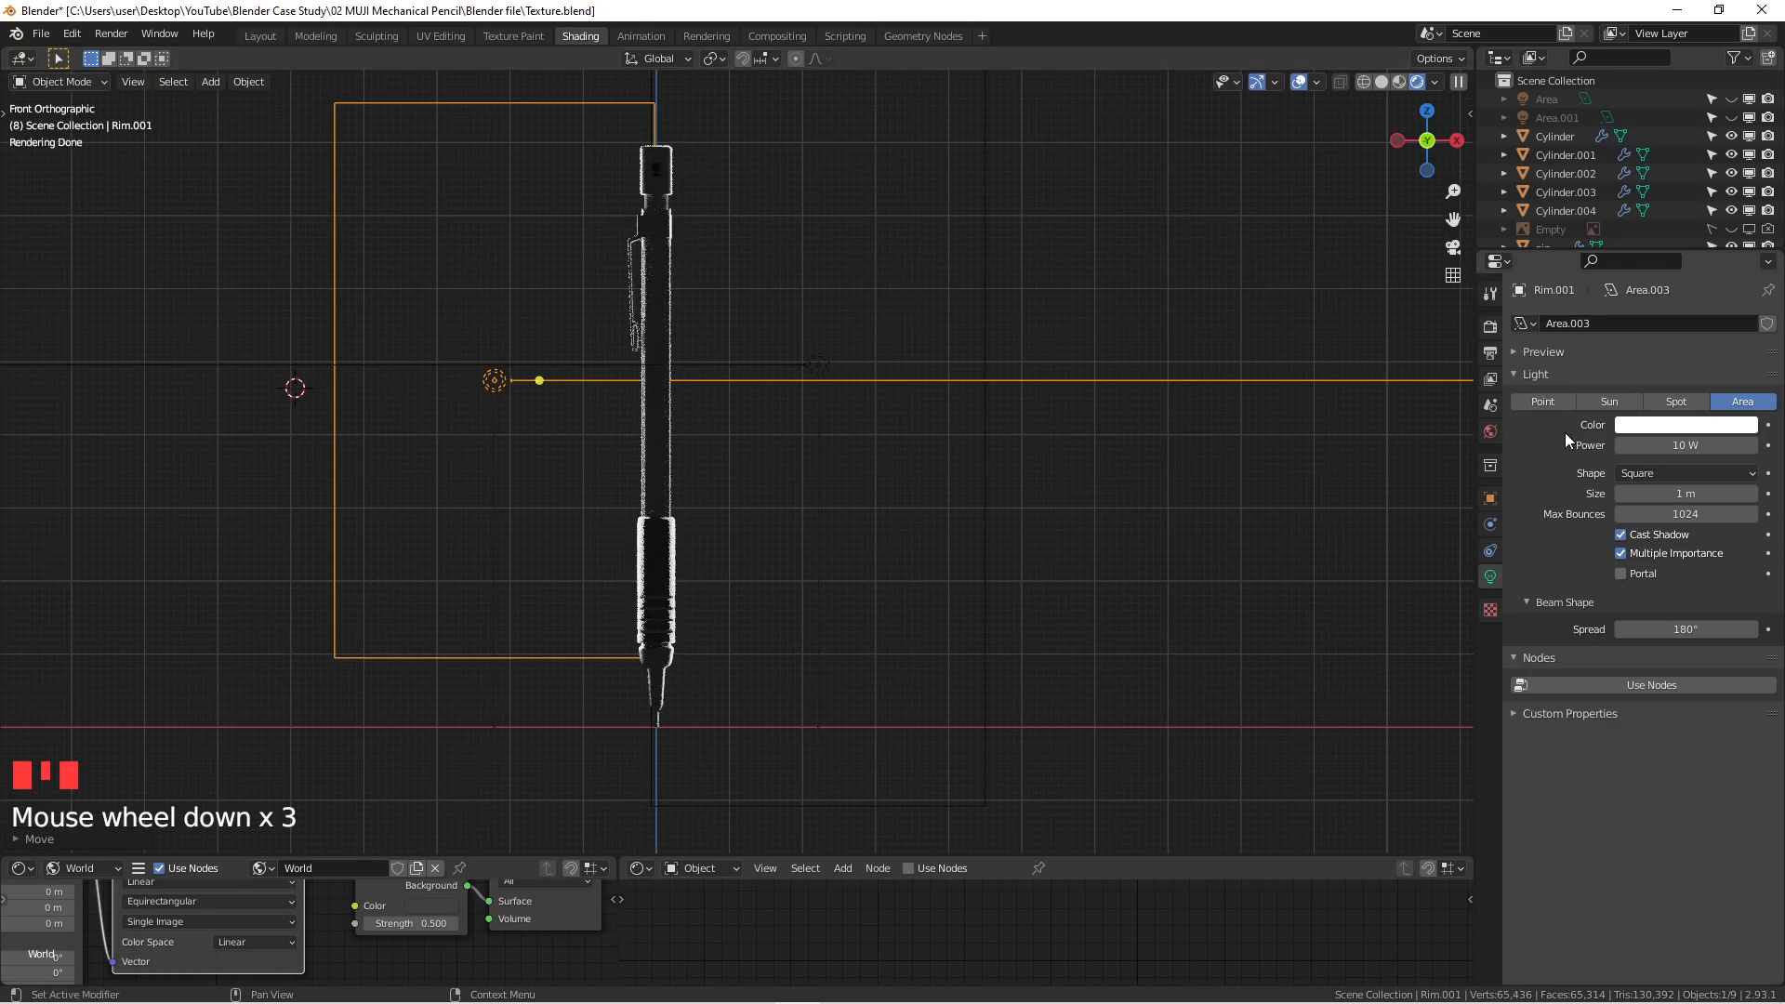
scroll(536, 494, up, 3)
click(1684, 447)
drag(1666, 447, 1408, 457)
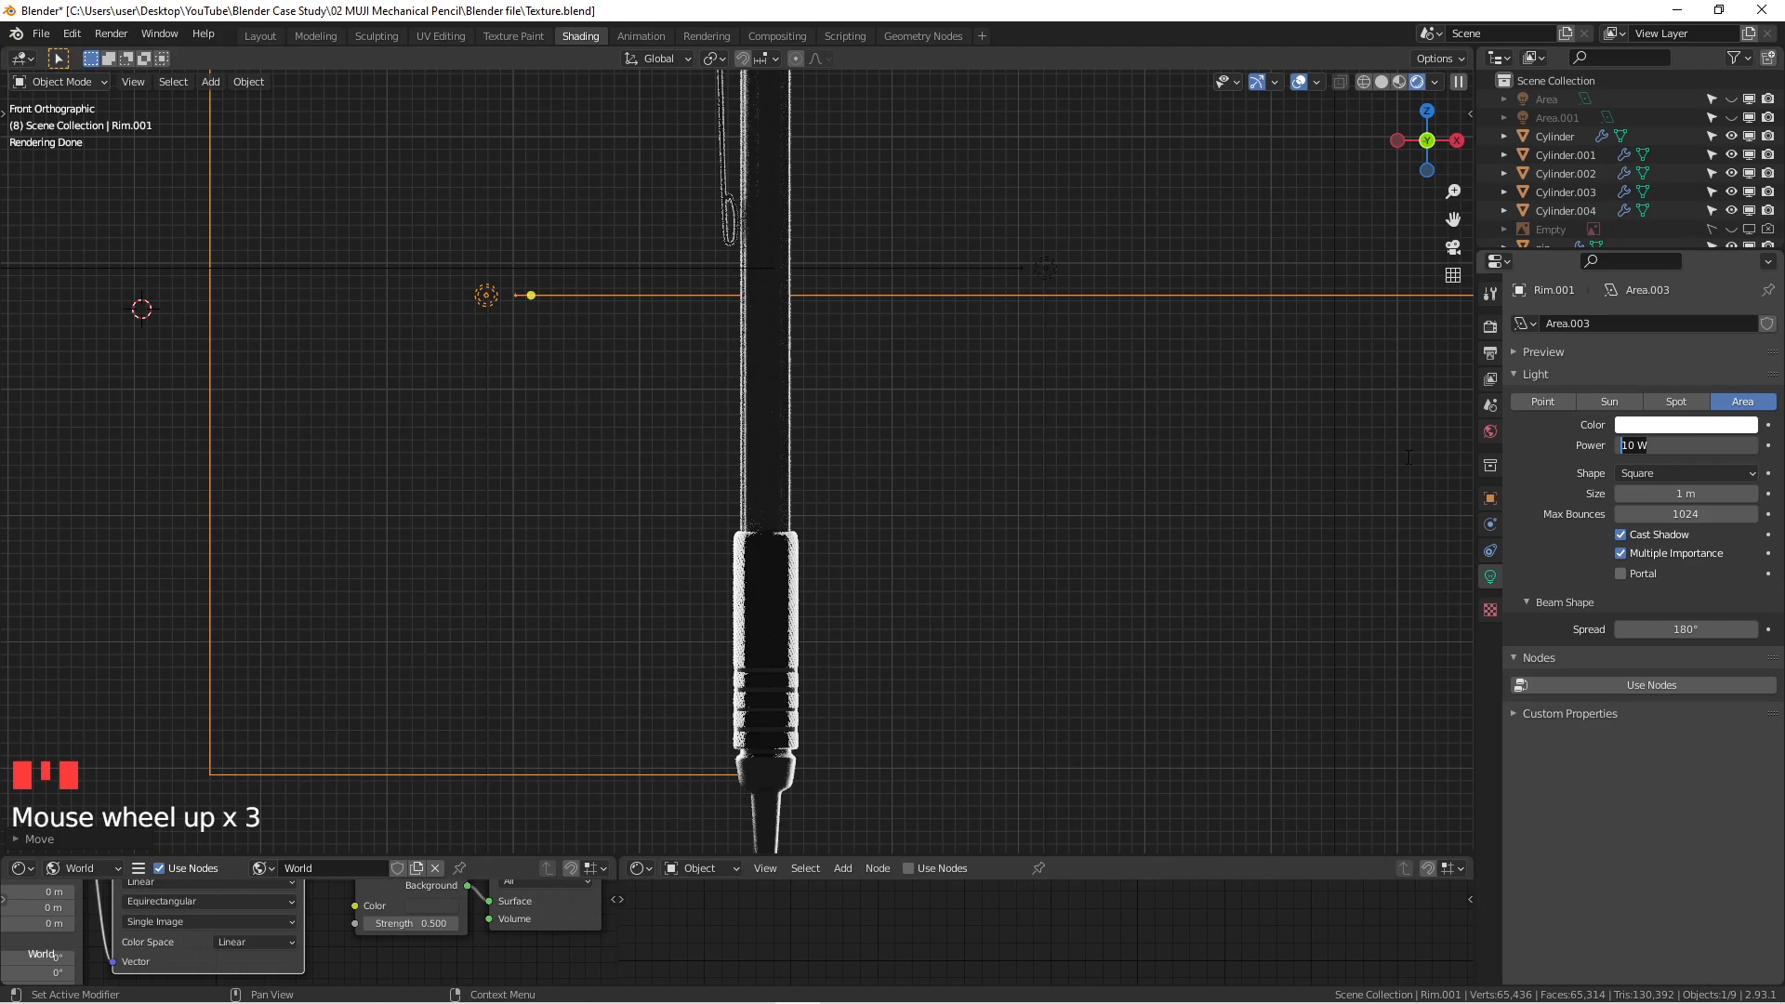
text(5)
key(Return)
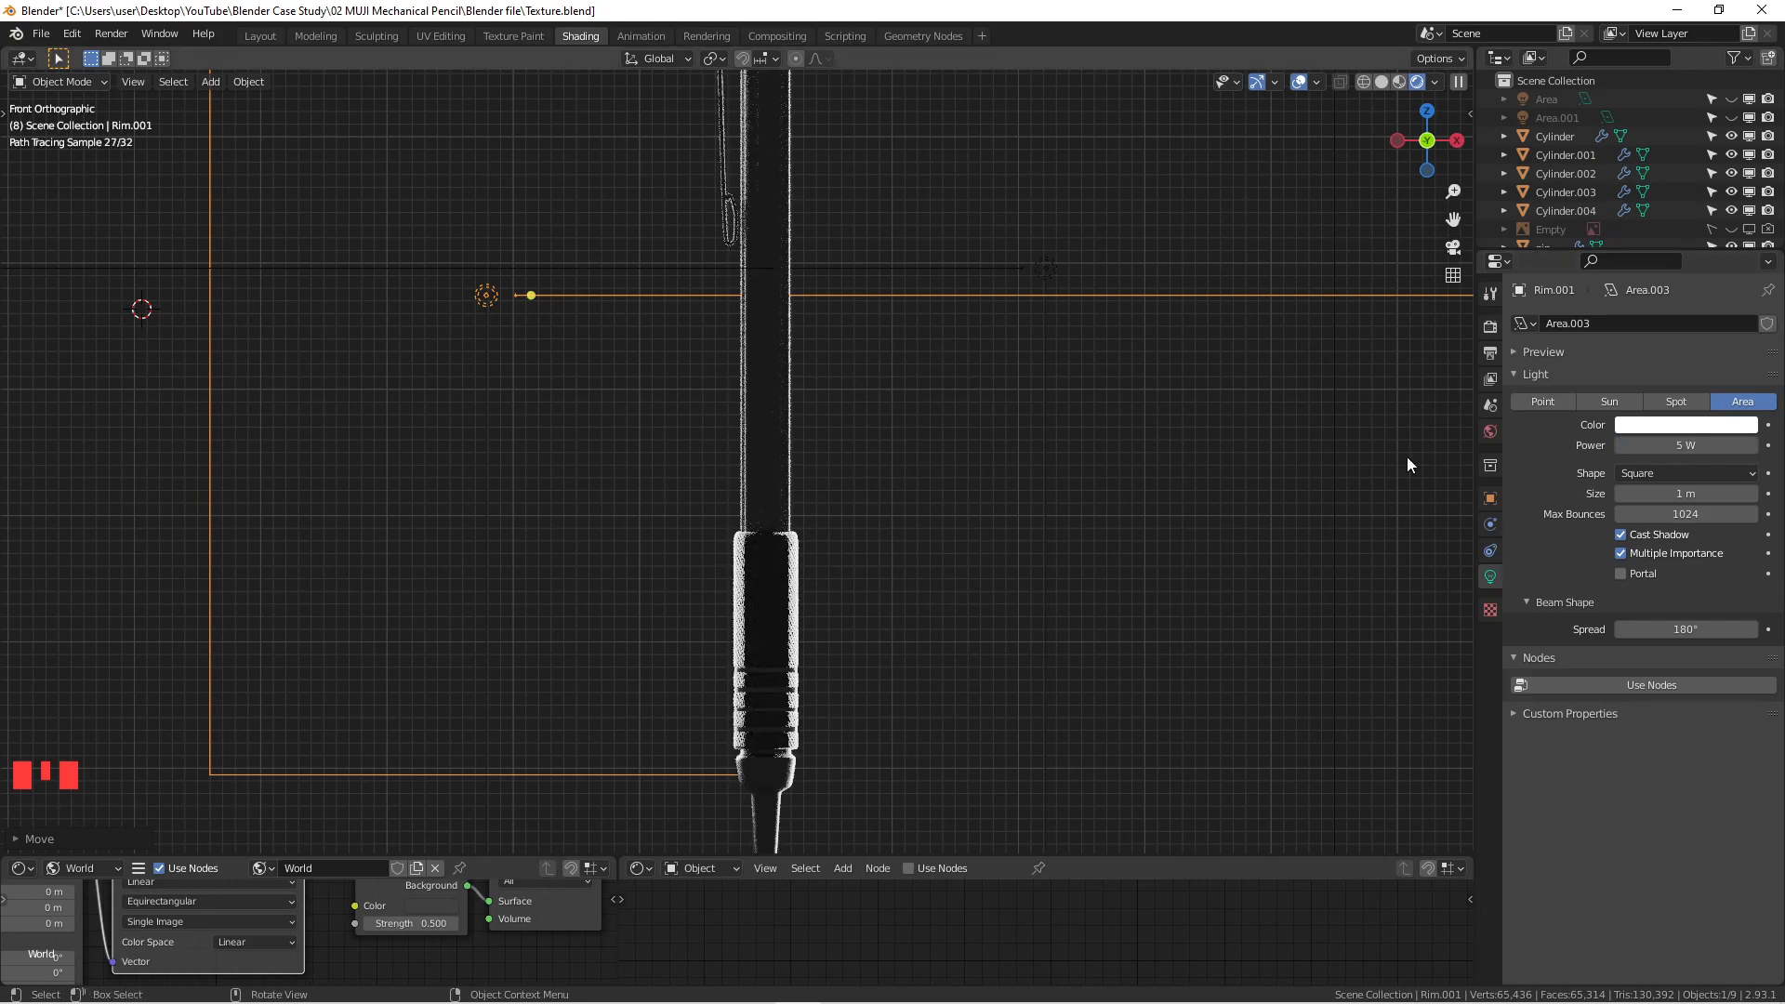
Step: Set the power of the original Rim light to 8 W
scroll(728, 739, up, 3)
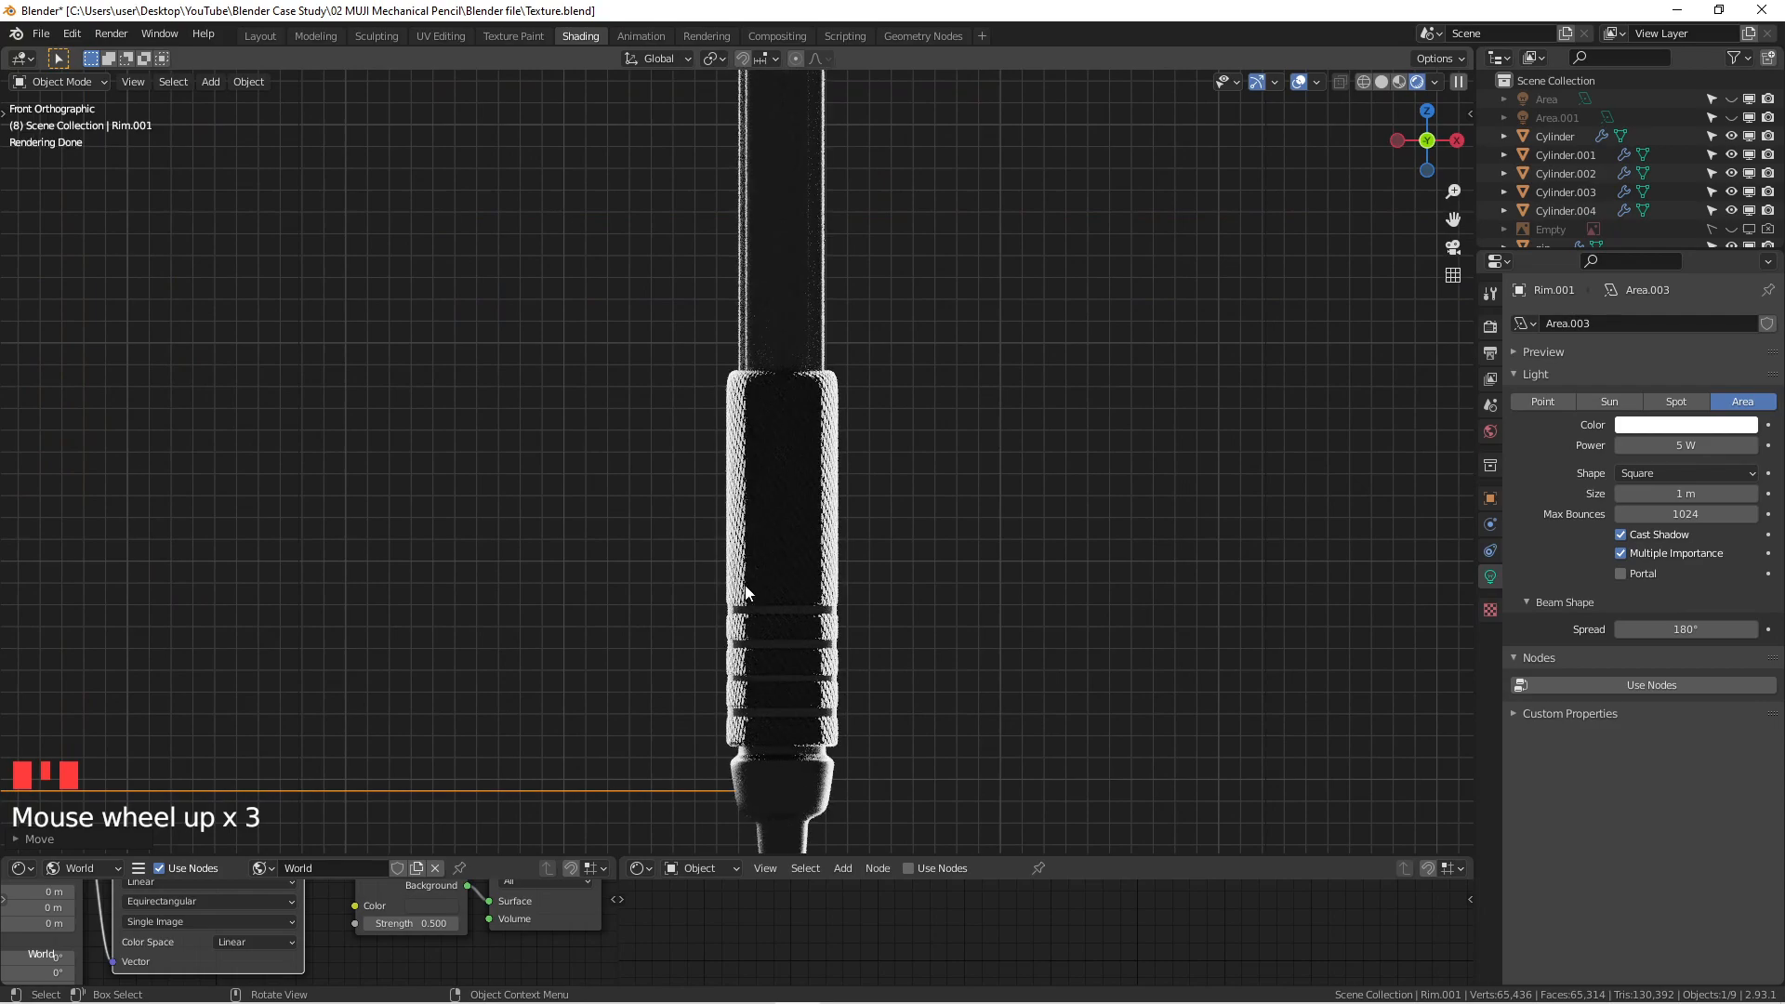
scroll(1033, 470, down, 9)
shift+middle_drag(1037, 460, 836, 450)
scroll(829, 406, up, 3)
click(834, 413)
scroll(703, 623, up, 10)
click(1689, 447)
text(8)
click(1519, 446)
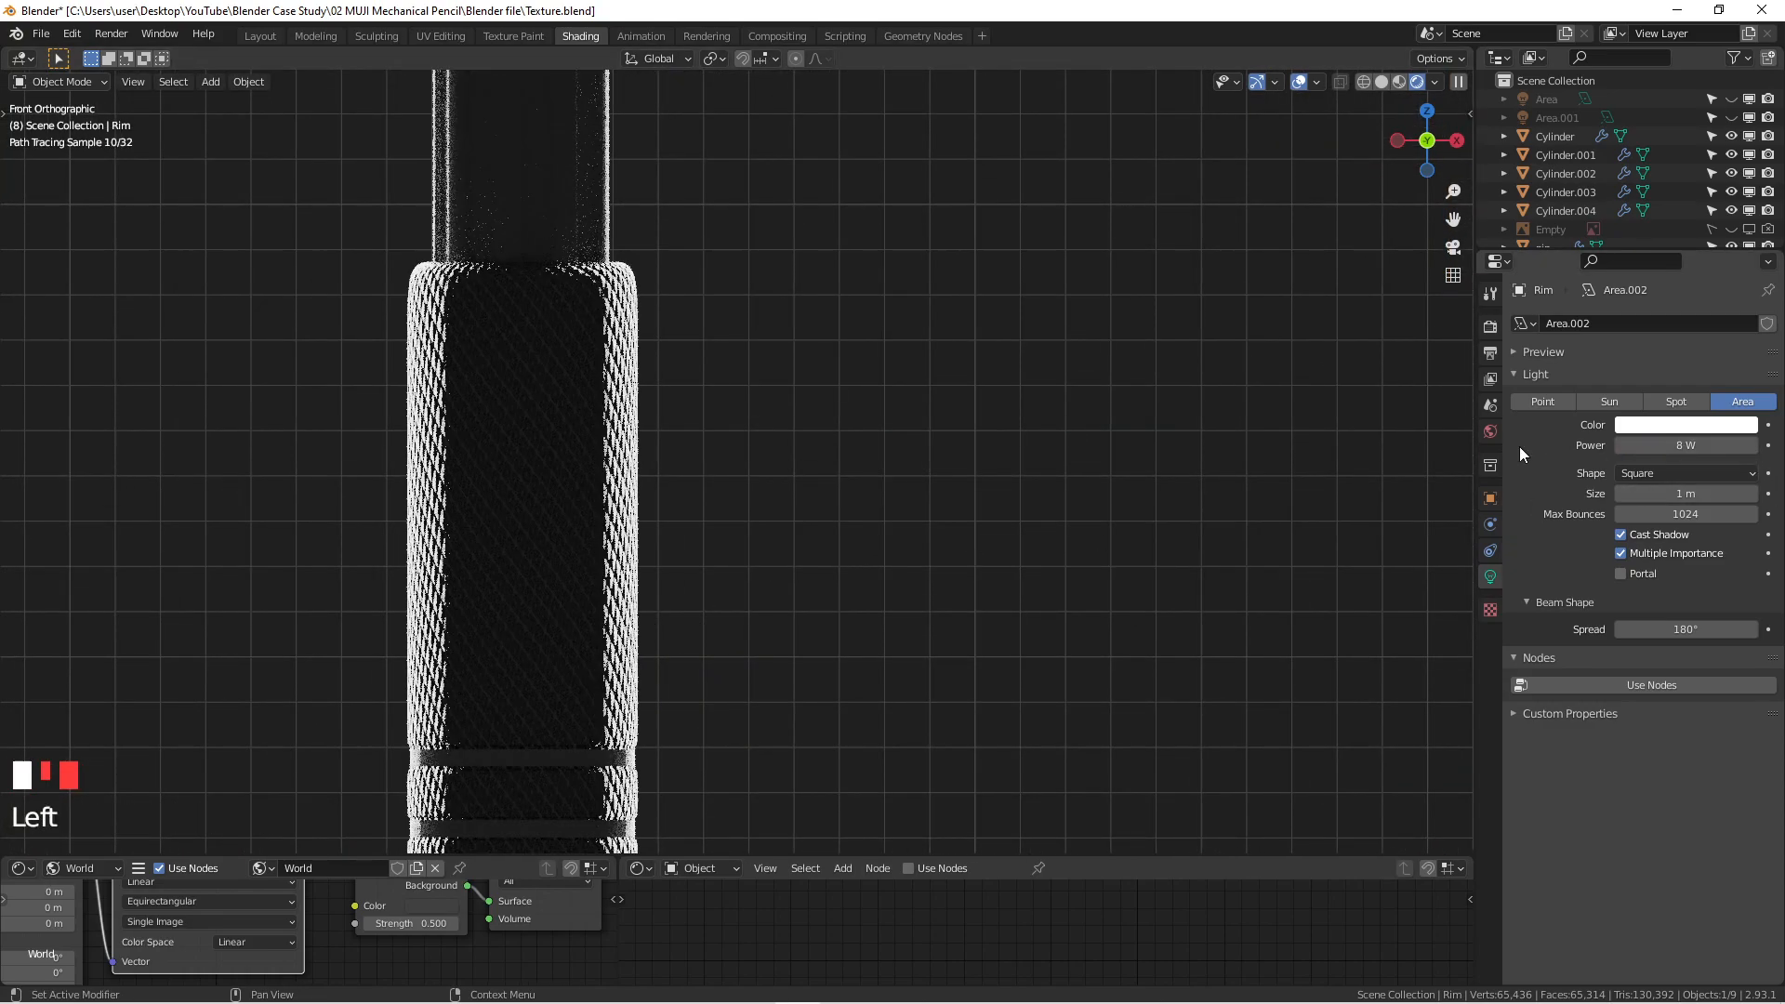
Step: Unhide the first side light, Area, and select it in the viewport
scroll(773, 405, down, 4)
shift+middle_drag(773, 406, 834, 443)
scroll(829, 374, down, 5)
scroll(818, 450, down, 6)
key(KP_1)
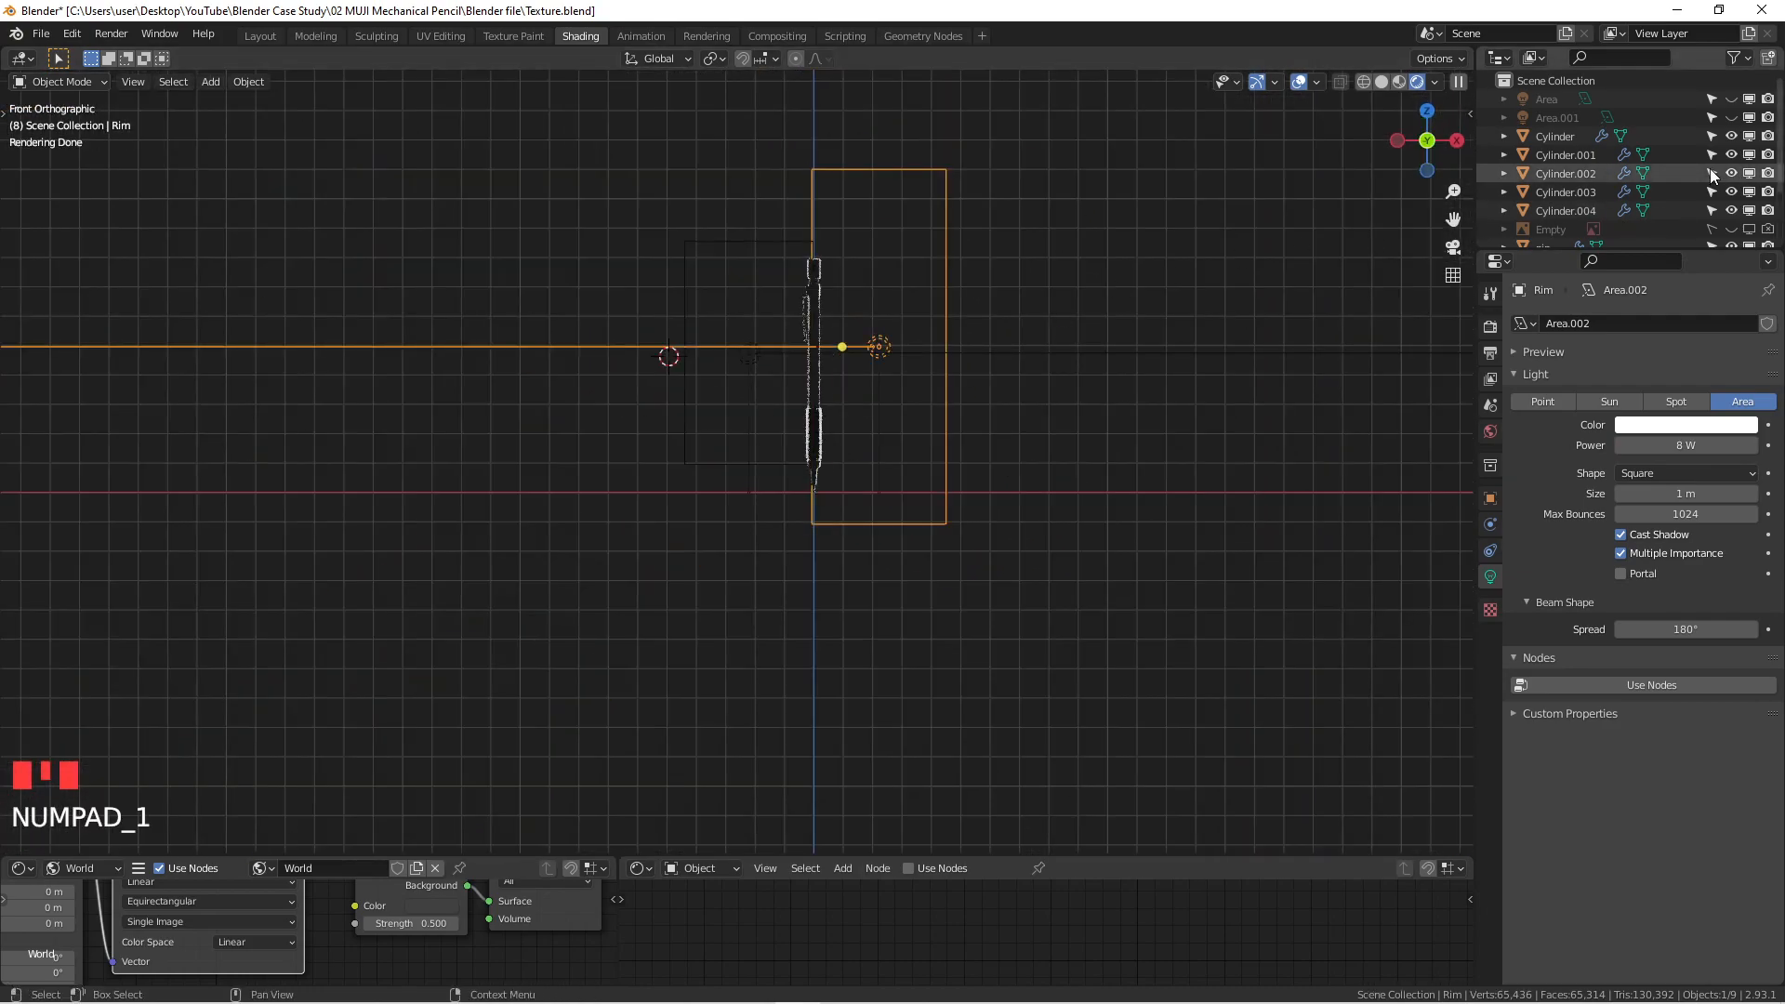
click(1731, 98)
scroll(749, 340, up, 4)
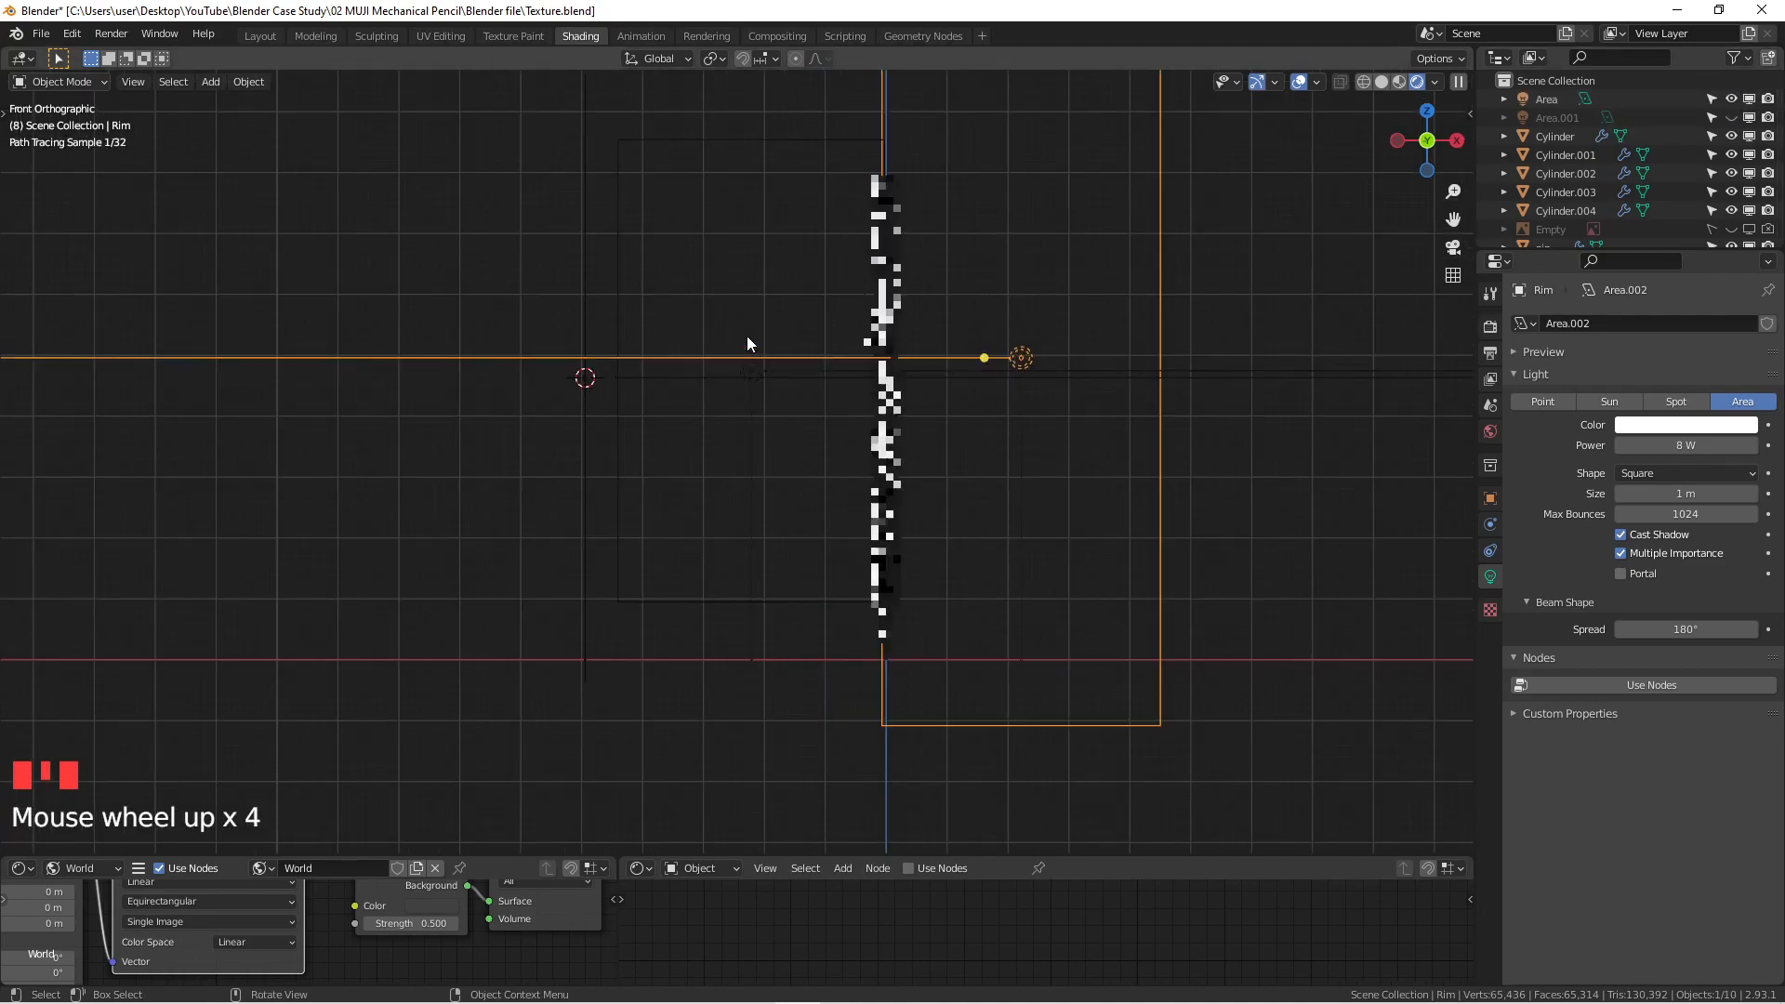
middle_drag(781, 343, 716, 442)
scroll(692, 512, down, 3)
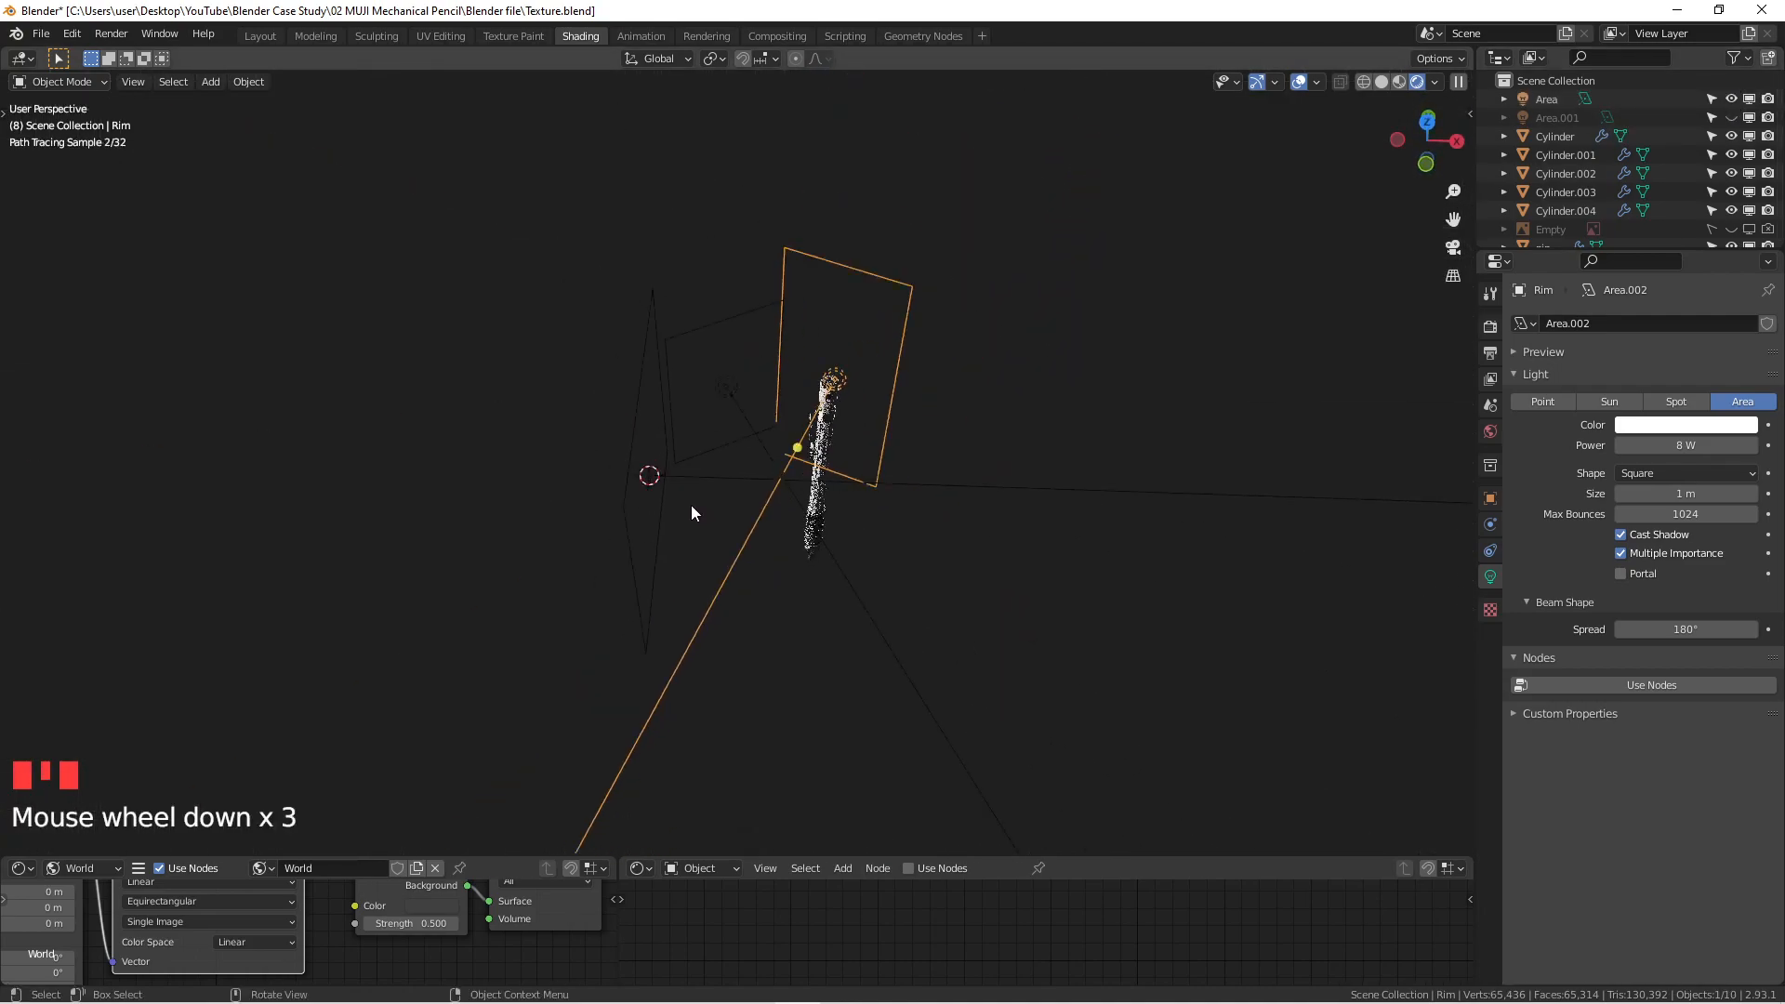
click(632, 496)
key(KP_7)
scroll(649, 510, up, 1)
scroll(648, 510, up, 2)
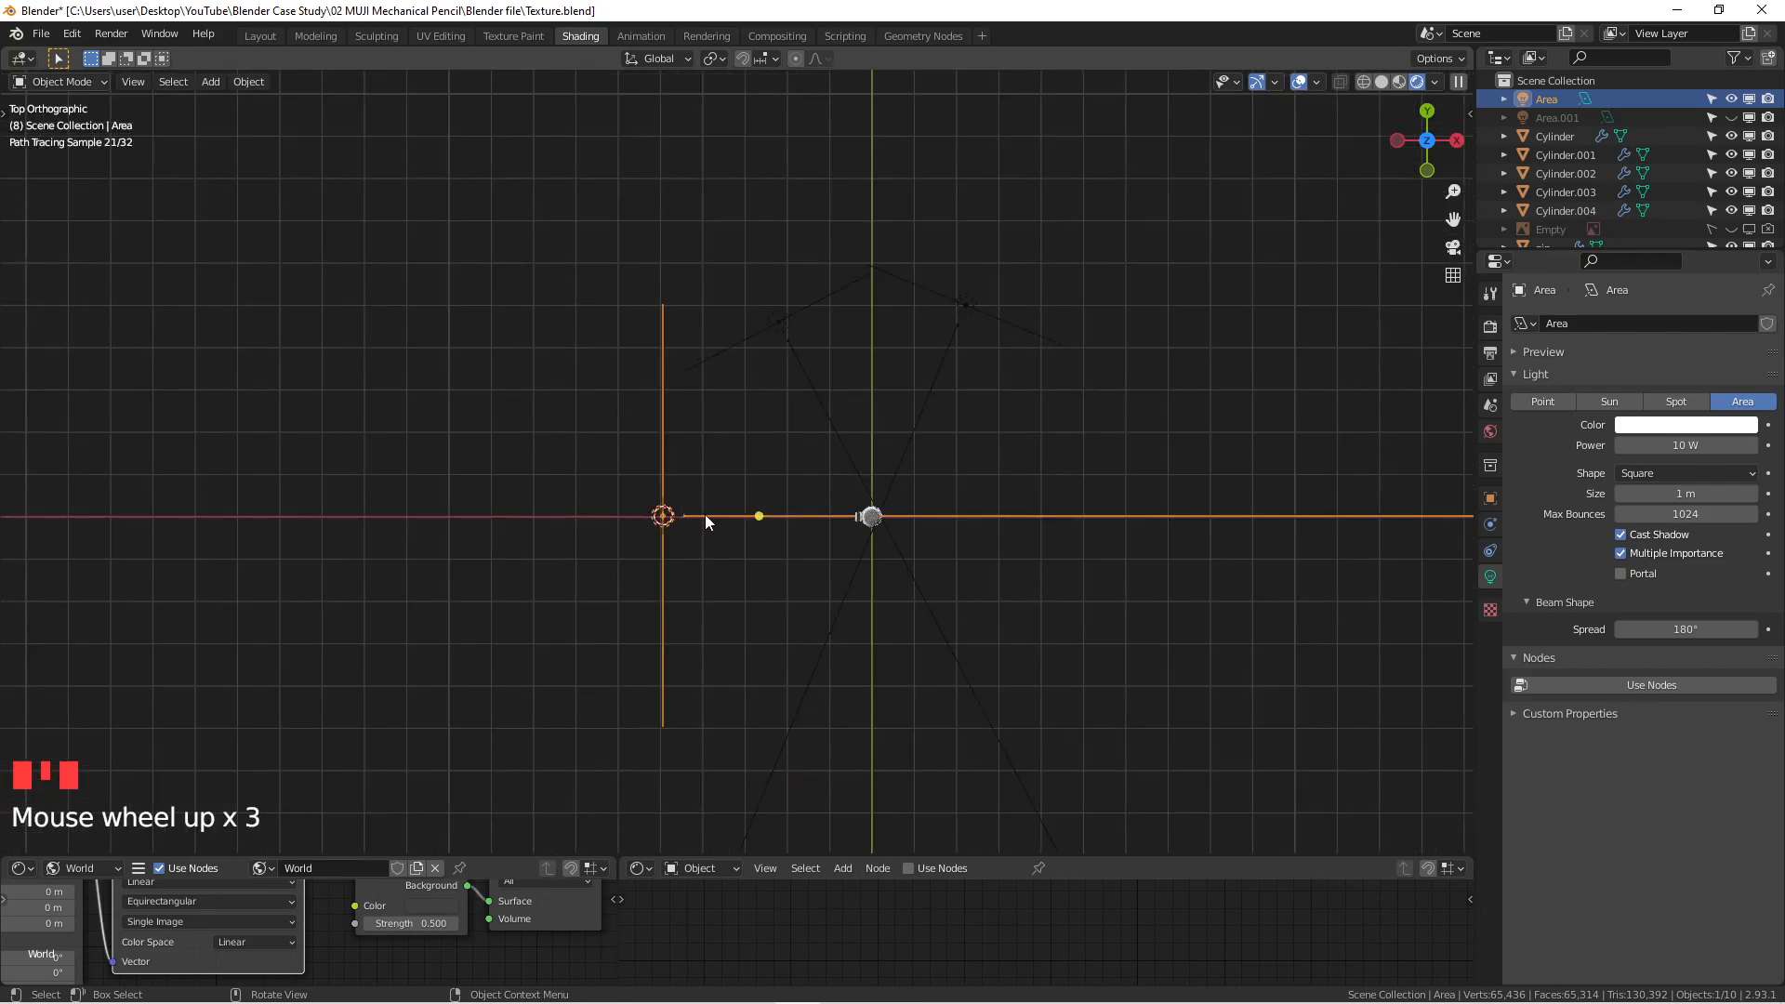
Step: Examine the whole pencil lit by the Area light and both rim lights in top, angled and front views
scroll(660, 381, down, 1)
scroll(708, 494, up, 4)
shift+middle_drag(688, 450, 658, 362)
mouse_move(768, 445)
middle_down()
mouse_move(785, 314)
mouse_move(793, 422)
middle_up()
key(KP_1)
scroll(802, 348, down, 3)
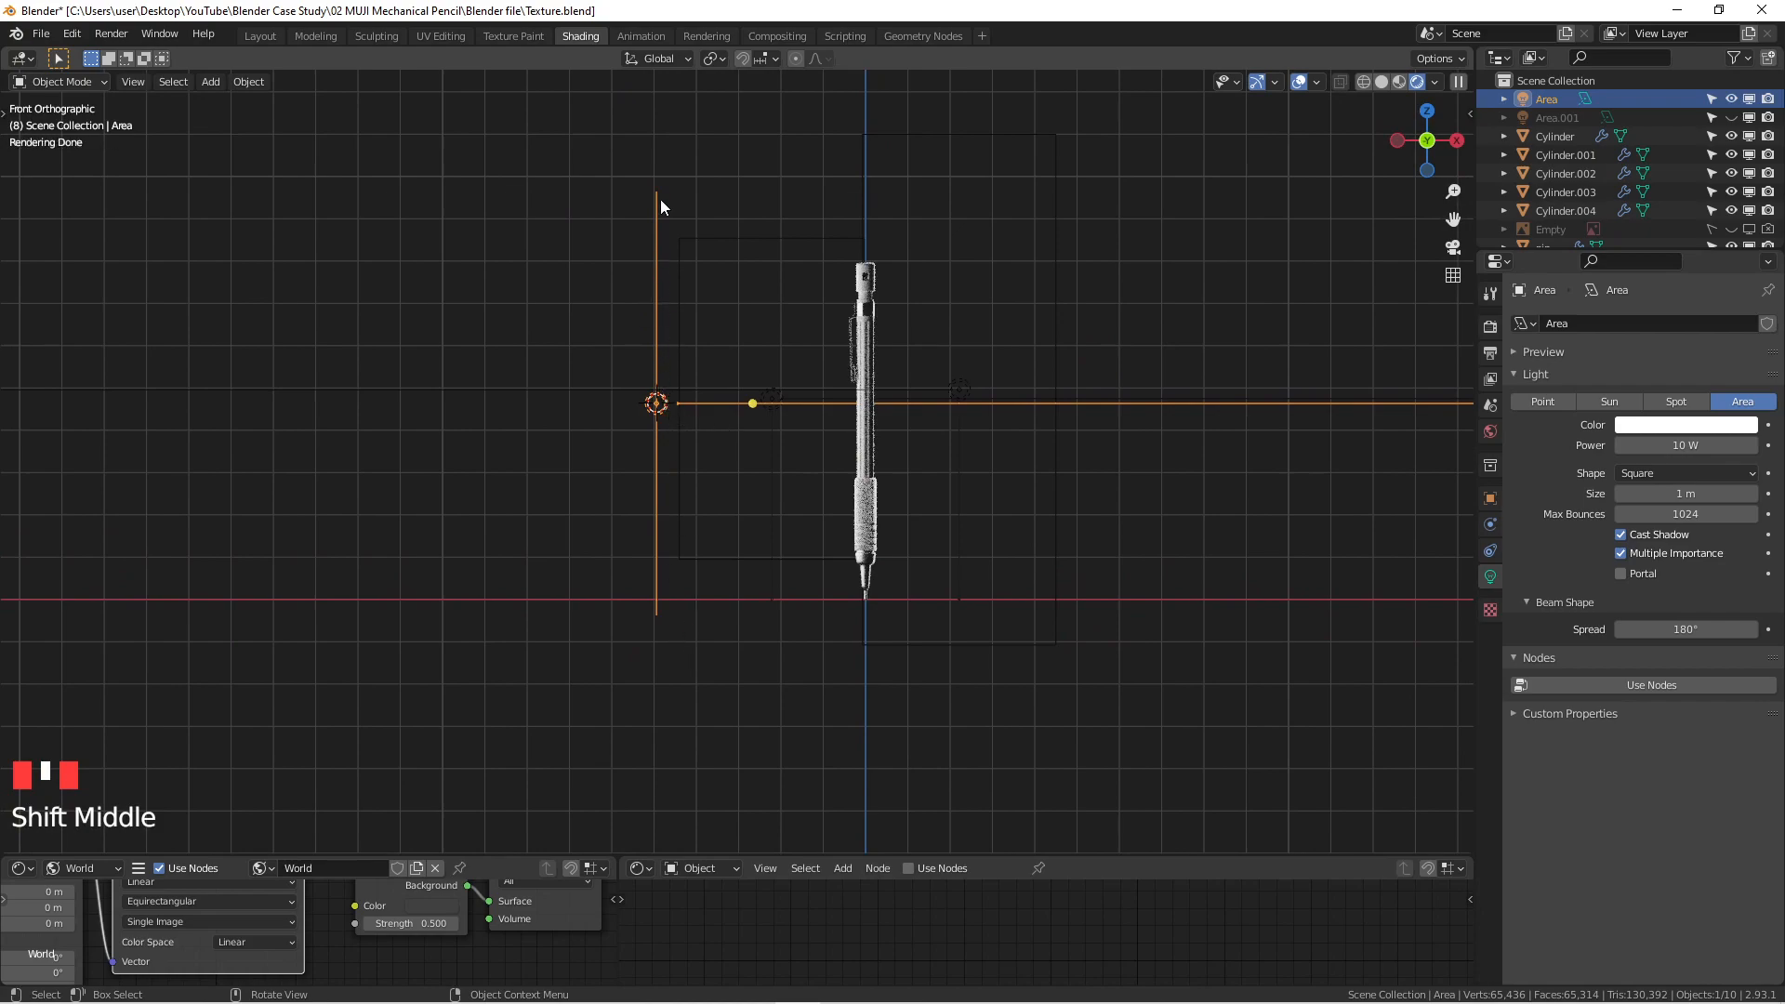
mouse_move(708, 524)
middle_down()
mouse_move(857, 566)
mouse_move(824, 350)
mouse_move(725, 442)
mouse_move(761, 411)
middle_up()
key(KP_1)
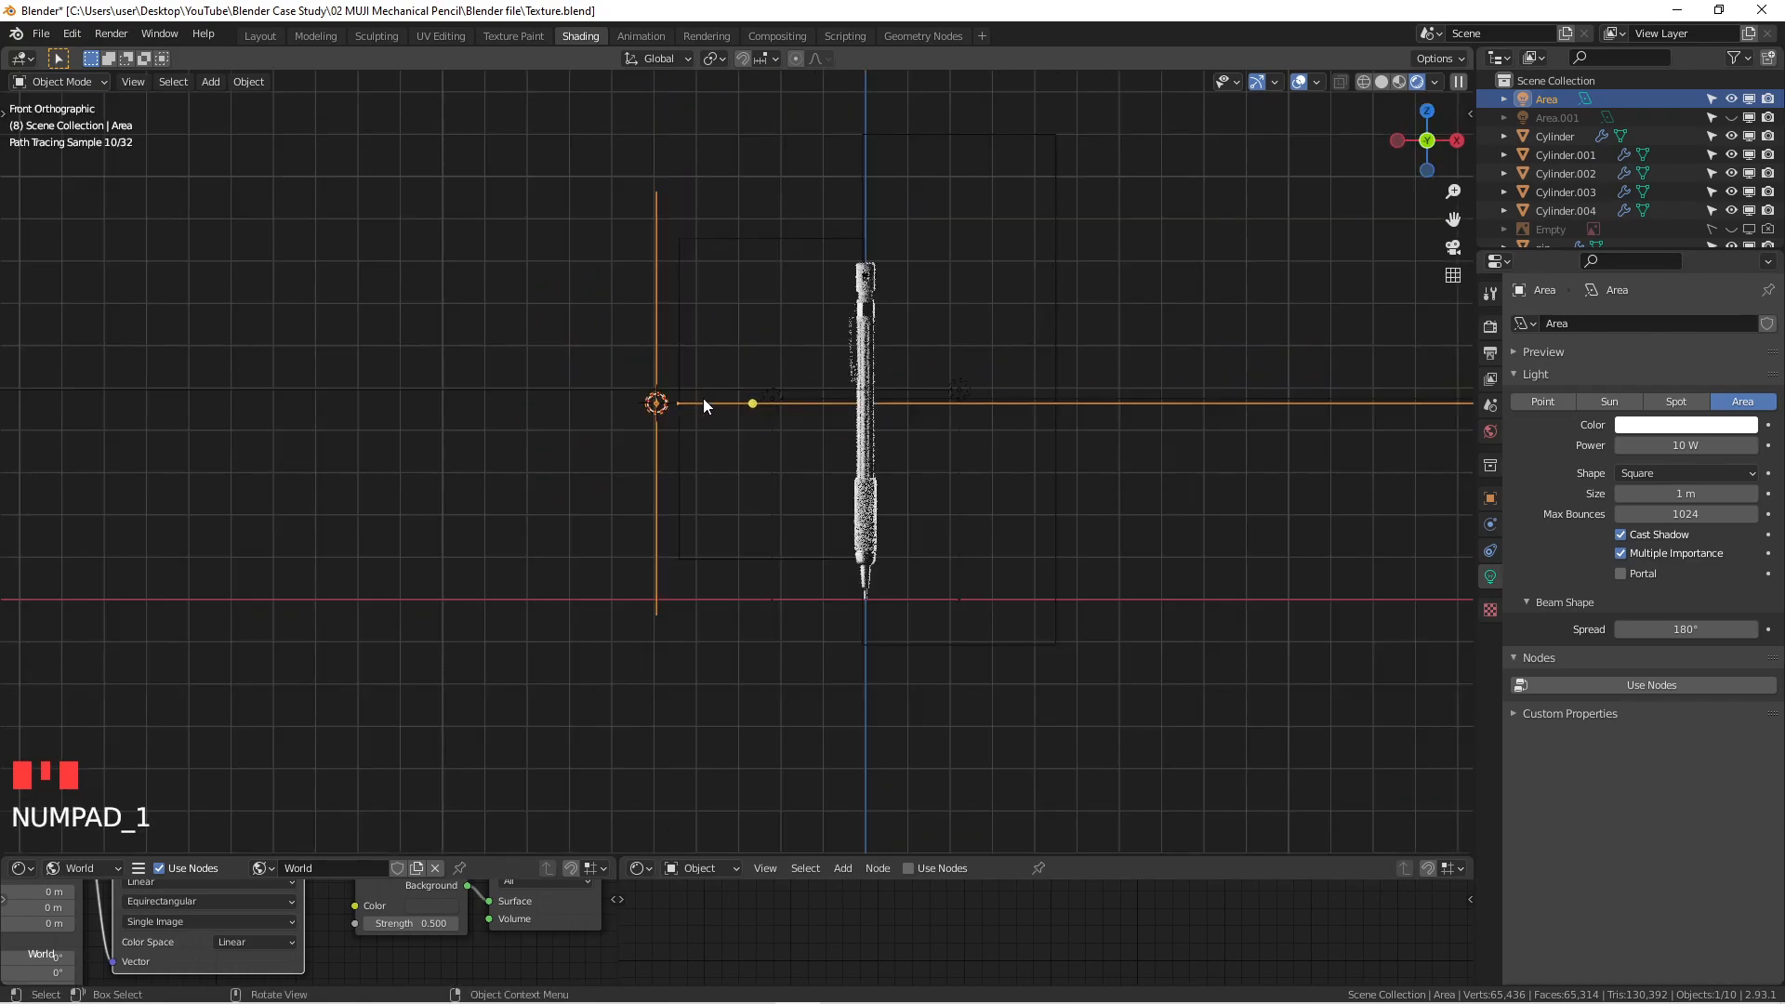
scroll(619, 385, up, 2)
scroll(729, 394, up, 4)
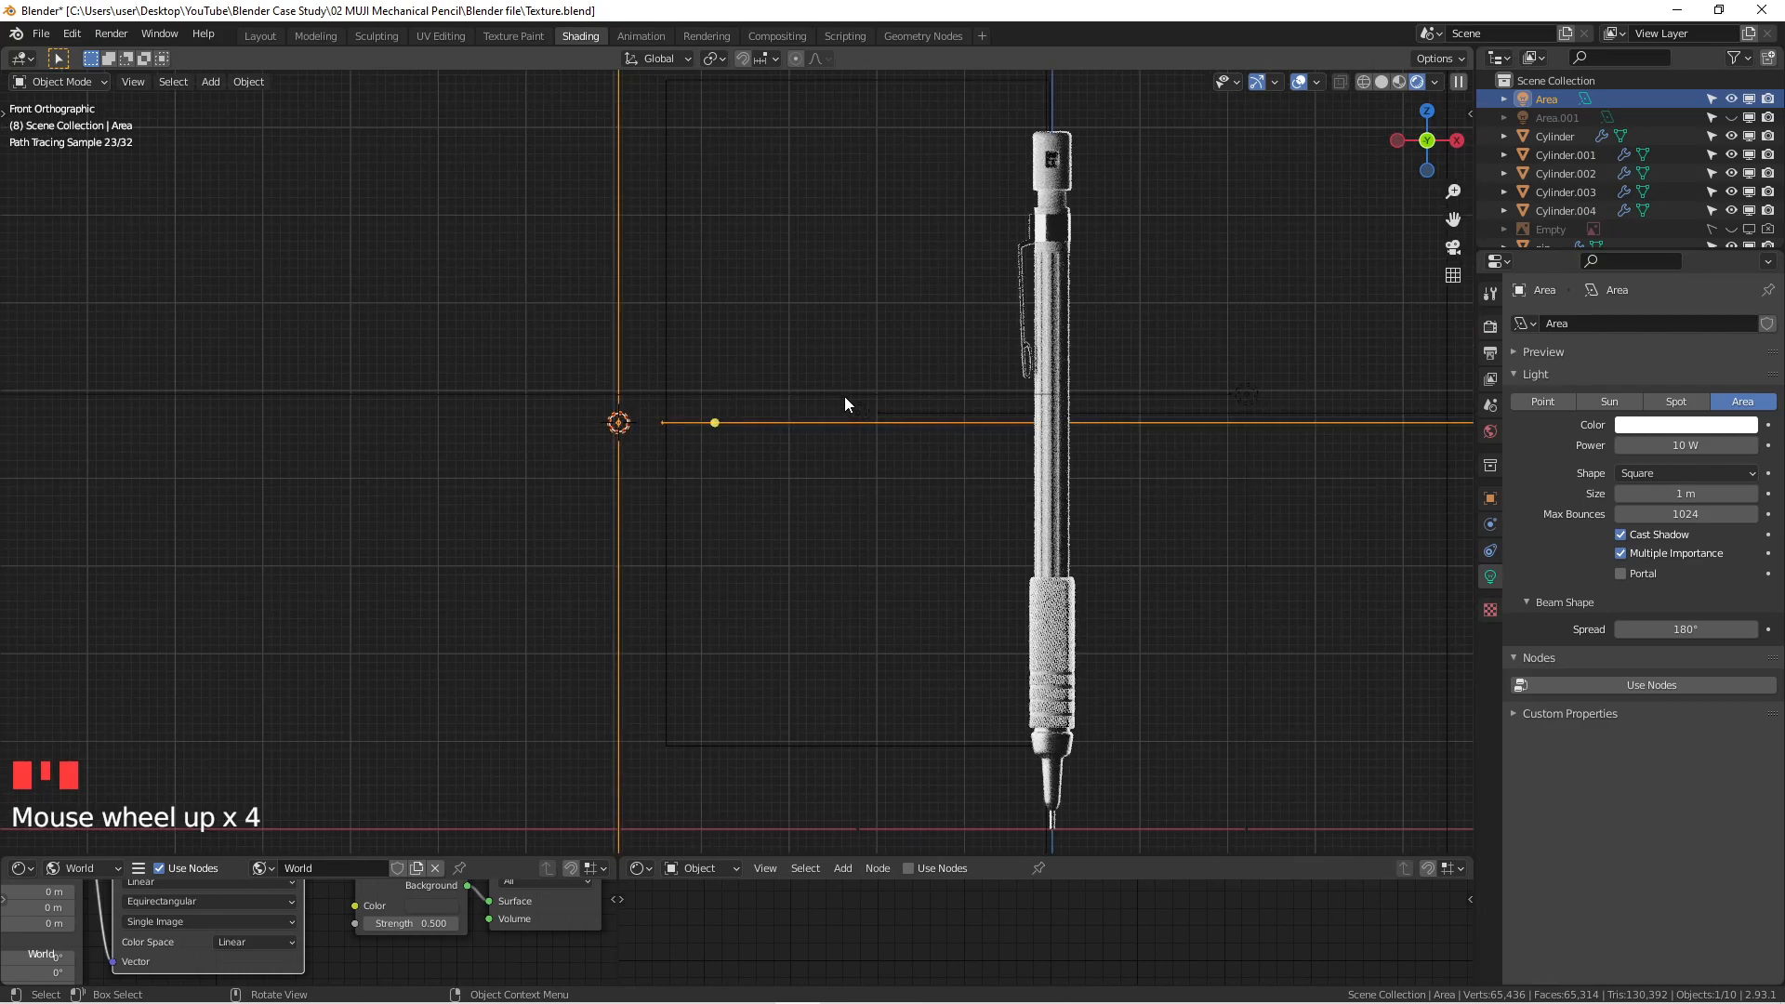
shift+middle_drag(833, 403, 552, 409)
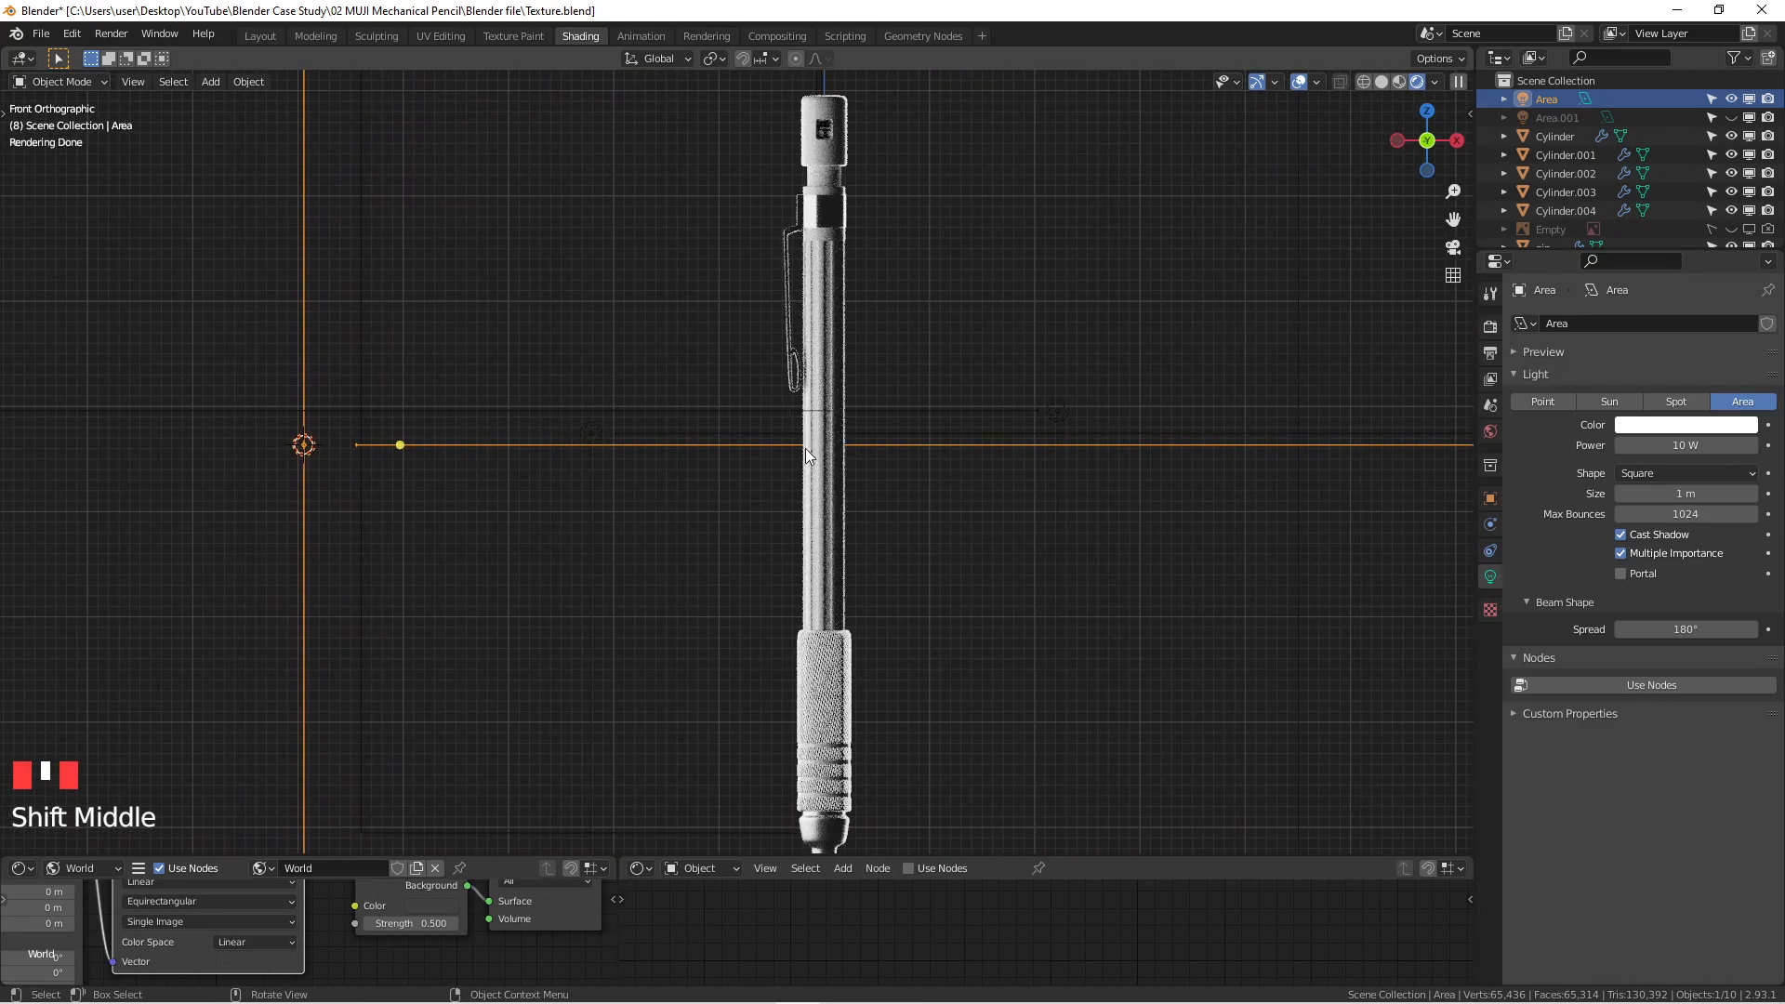
scroll(655, 467, down, 2)
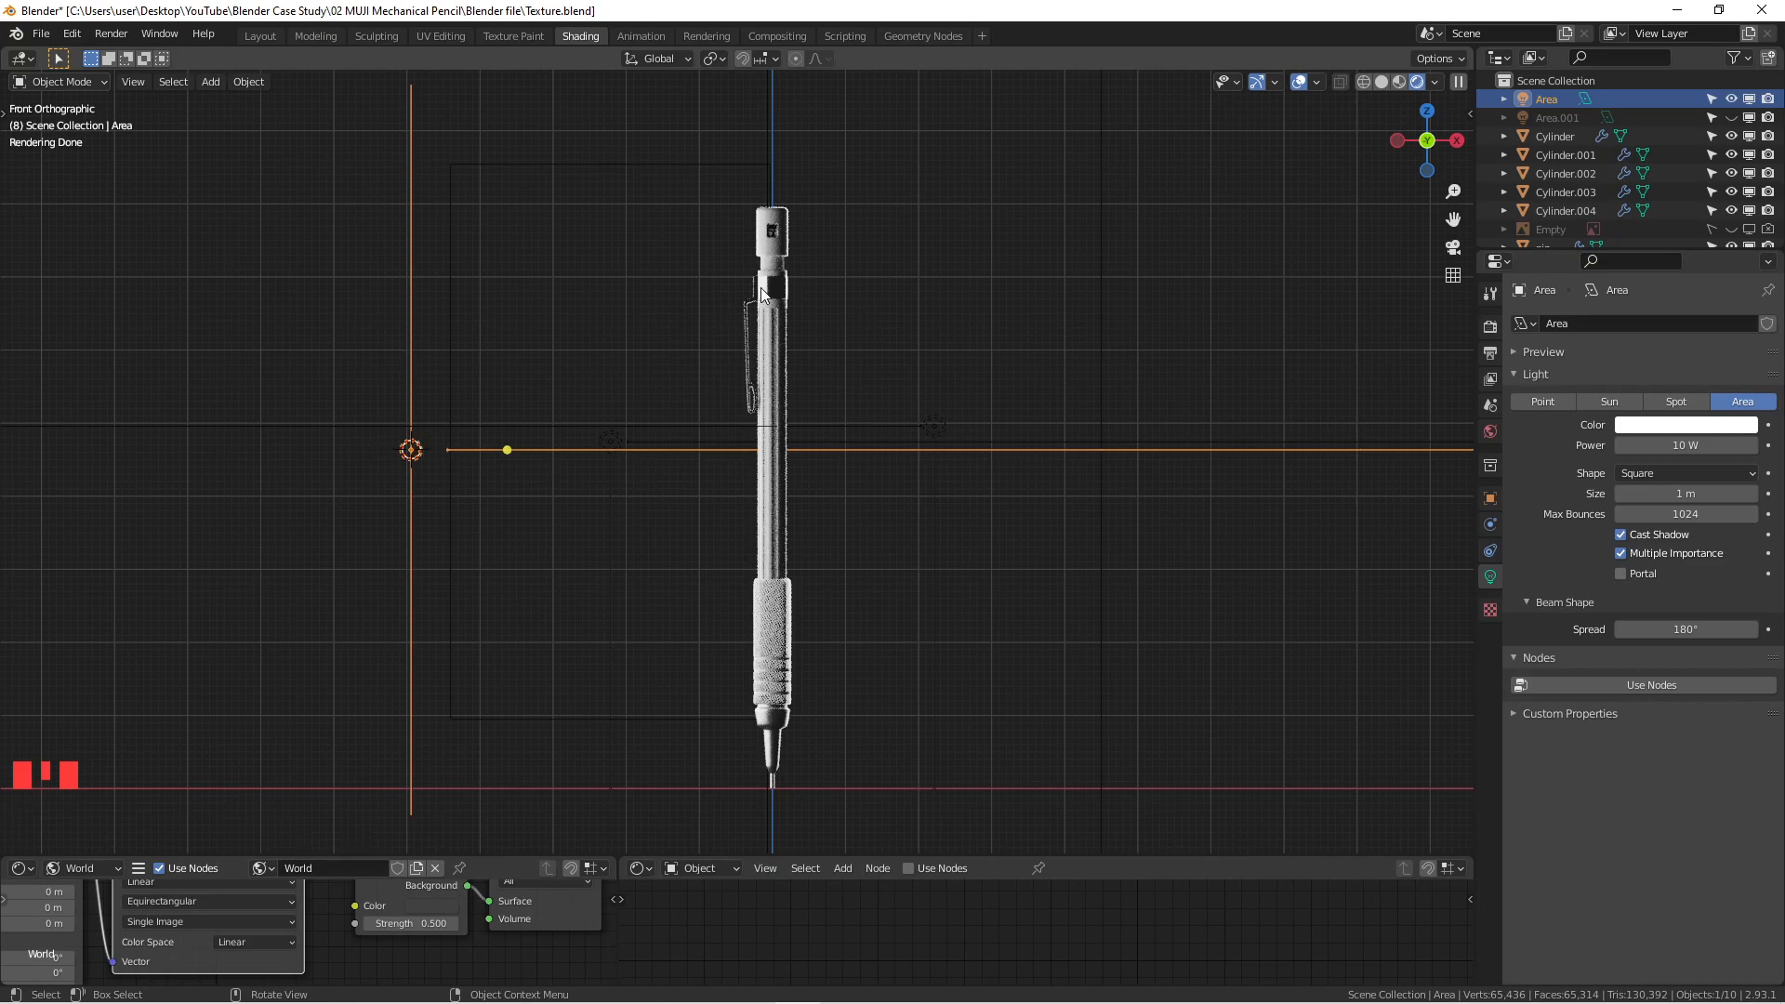
Step: Examine the side lighting on the pencil's barrel and knurled grip close up, in front view and at an angle
scroll(768, 615, up, 11)
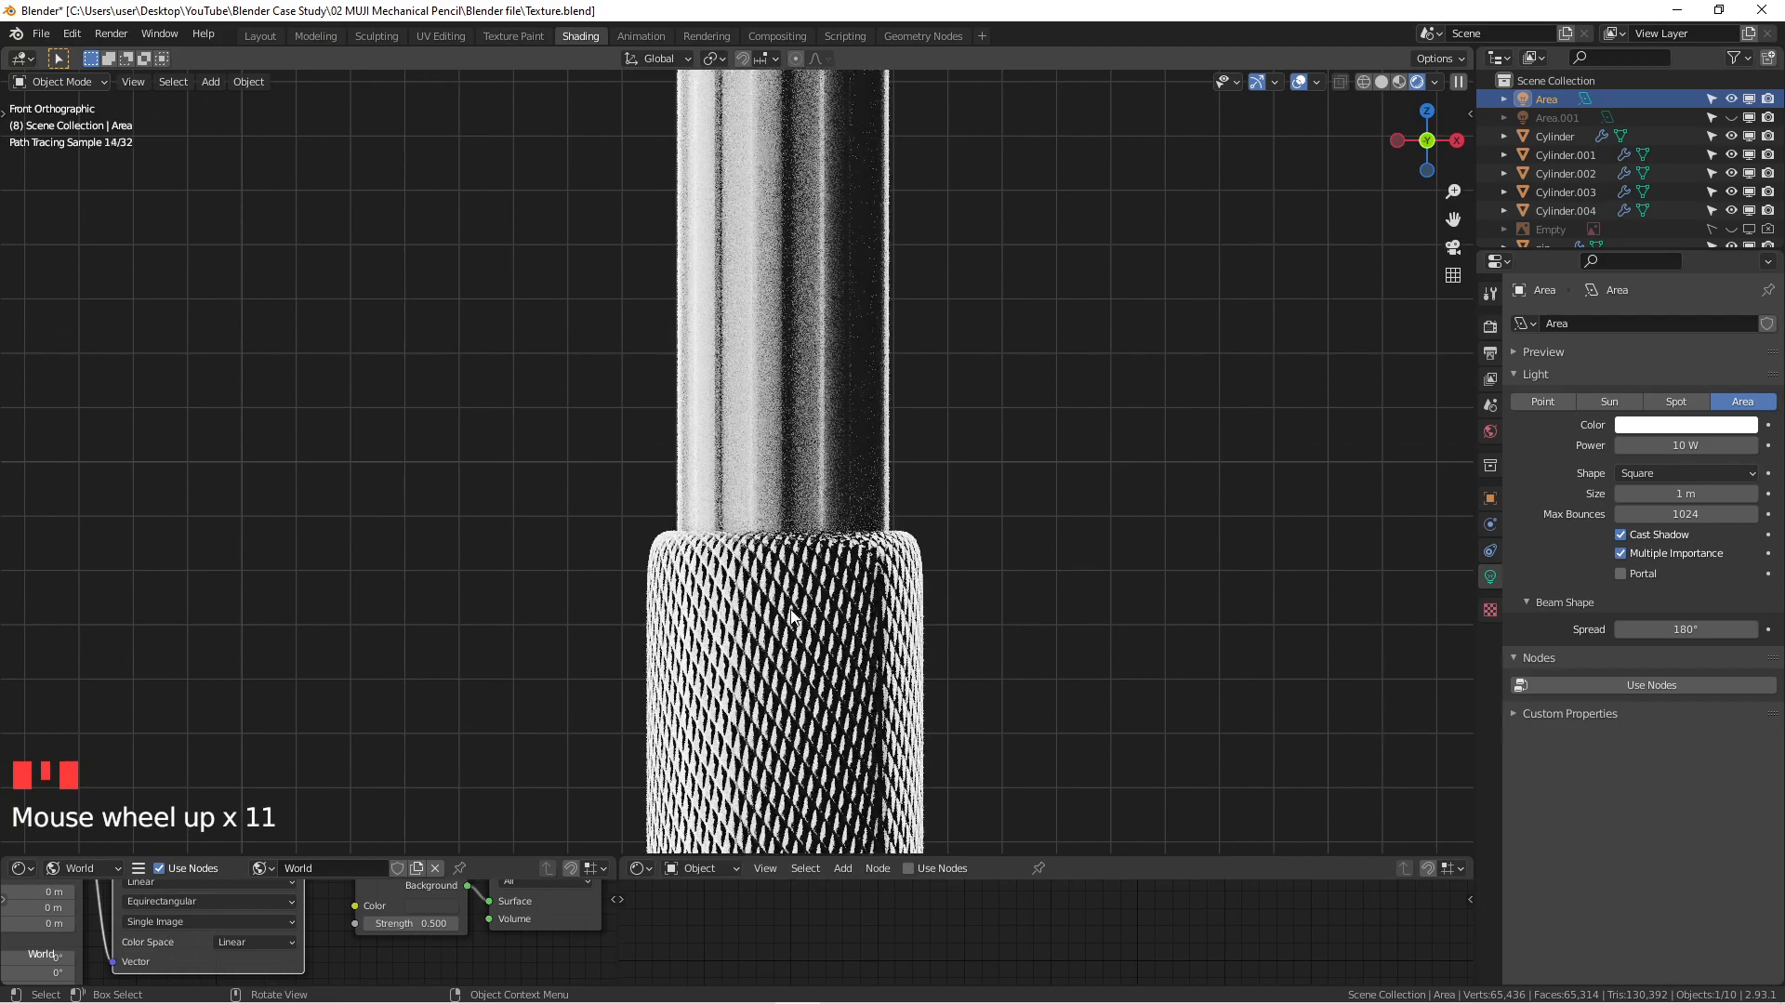
shift+middle_drag(745, 744, 667, 486)
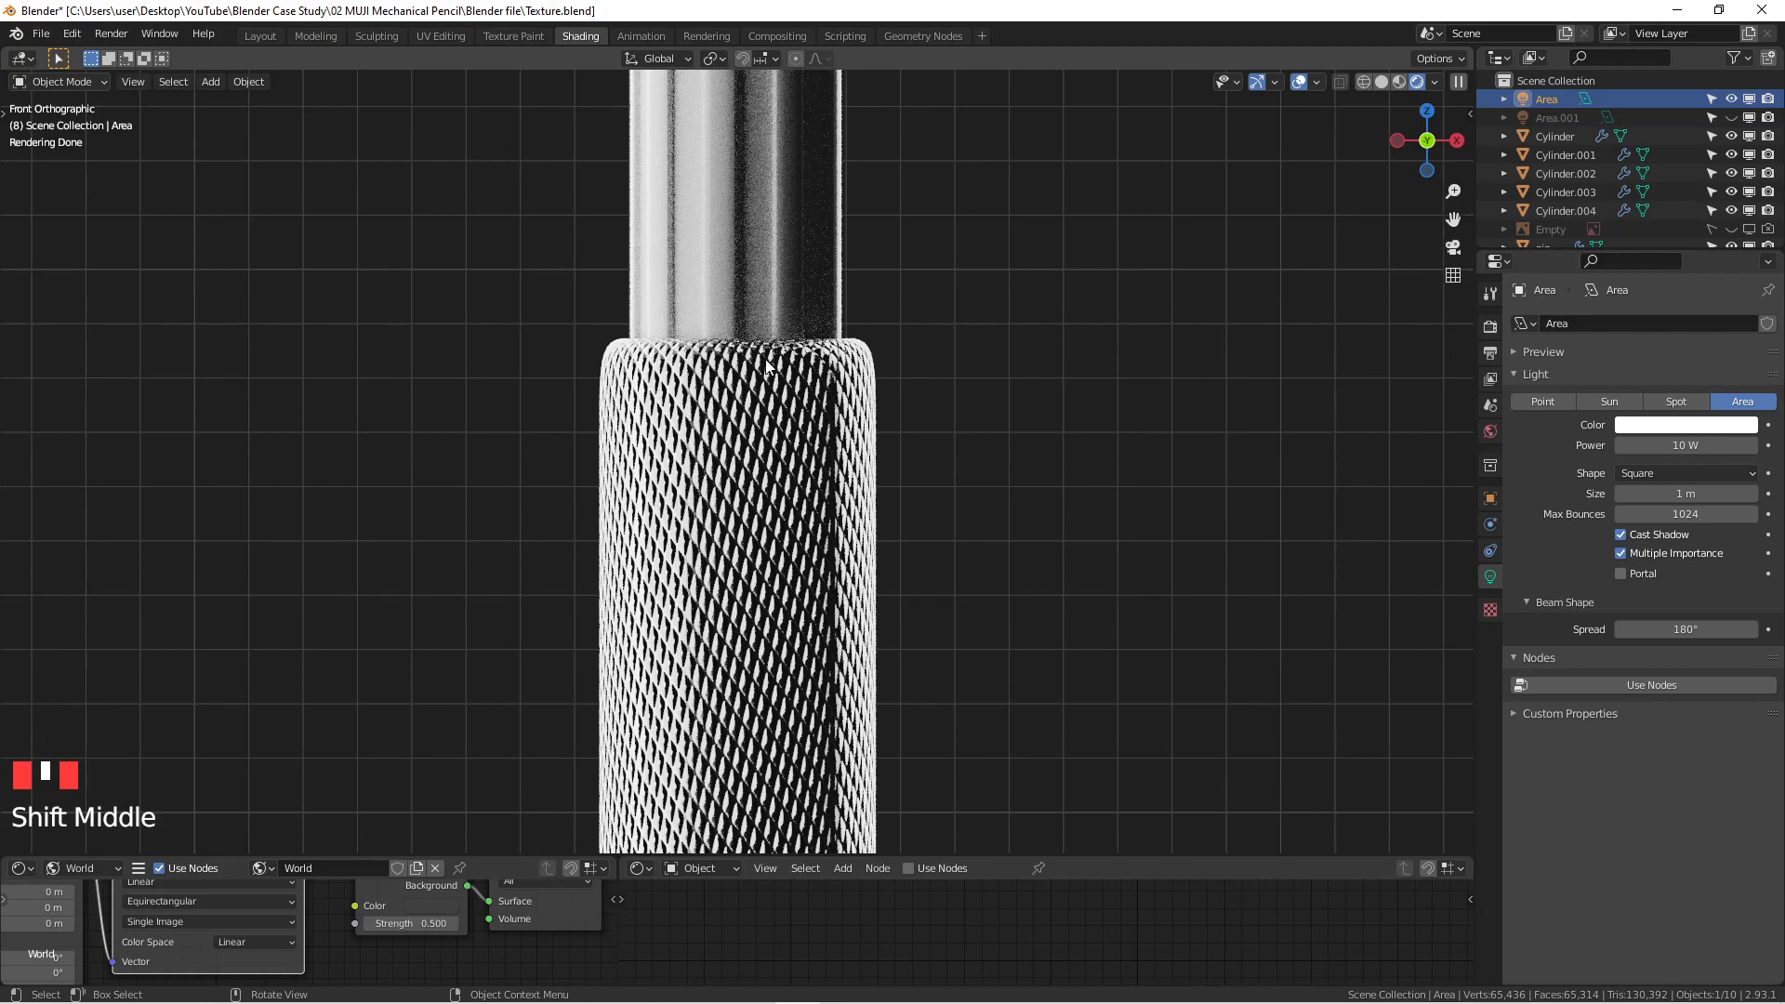
scroll(766, 359, down, 4)
shift+middle_drag(765, 363, 766, 502)
scroll(644, 393, down, 4)
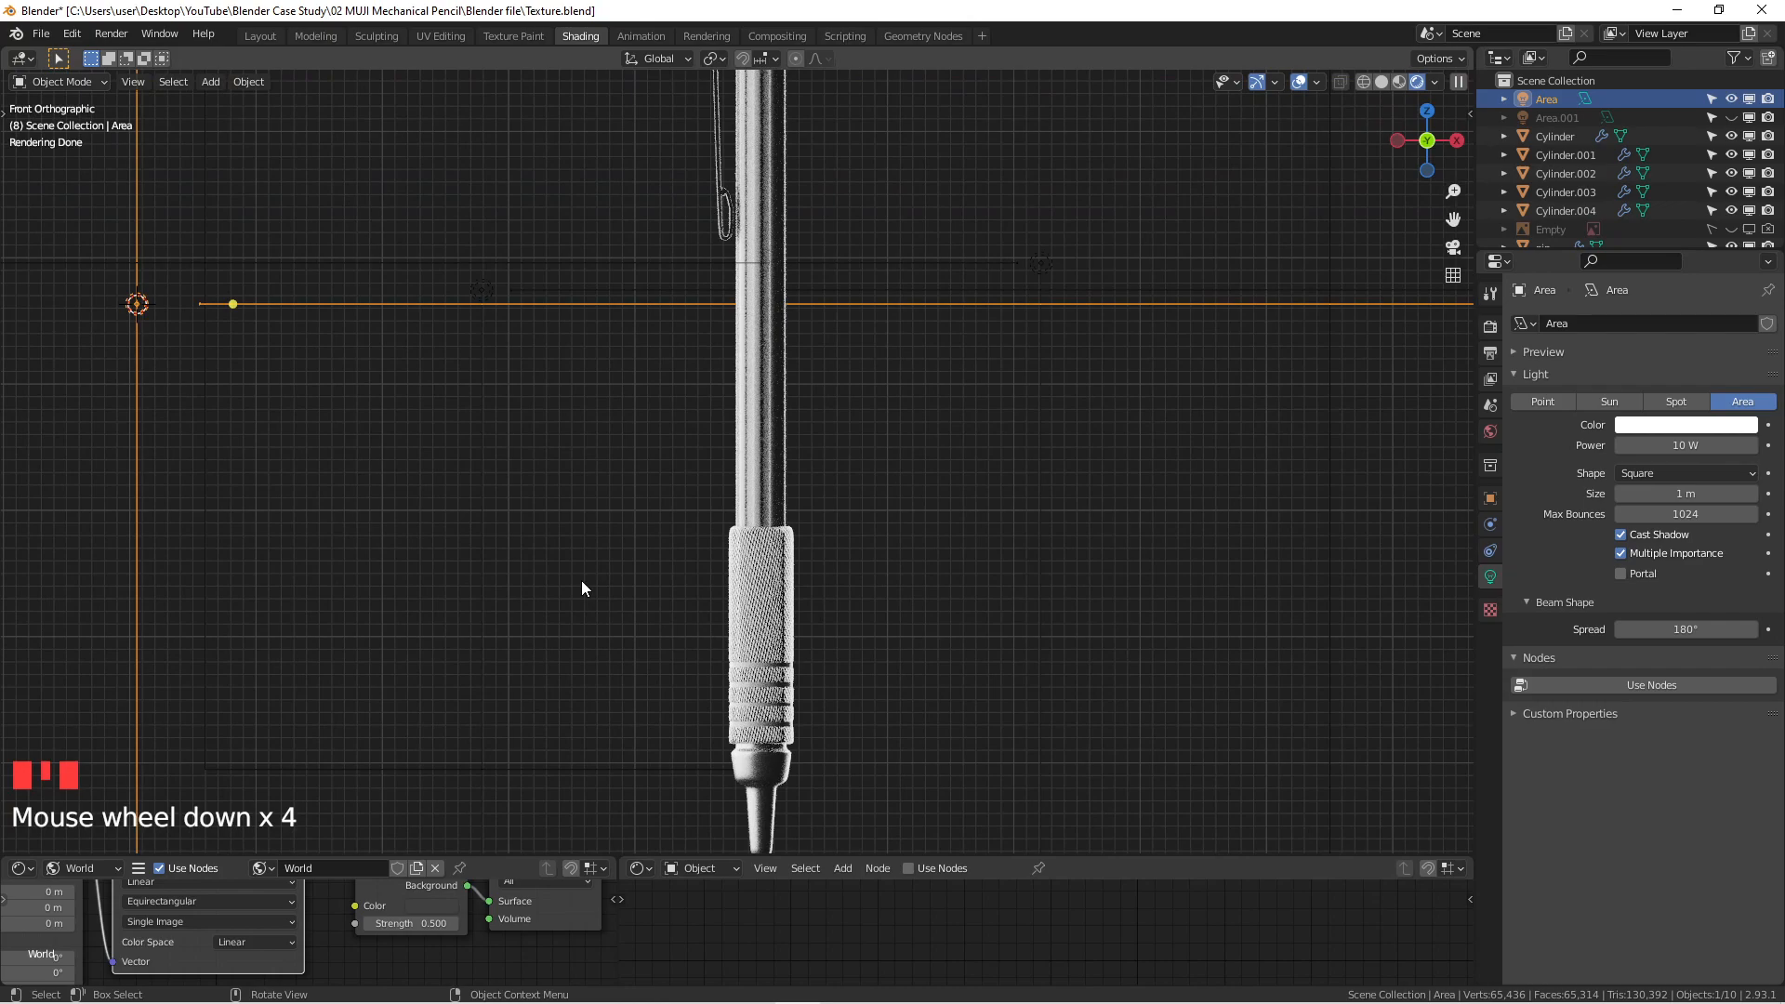
scroll(584, 581, down, 3)
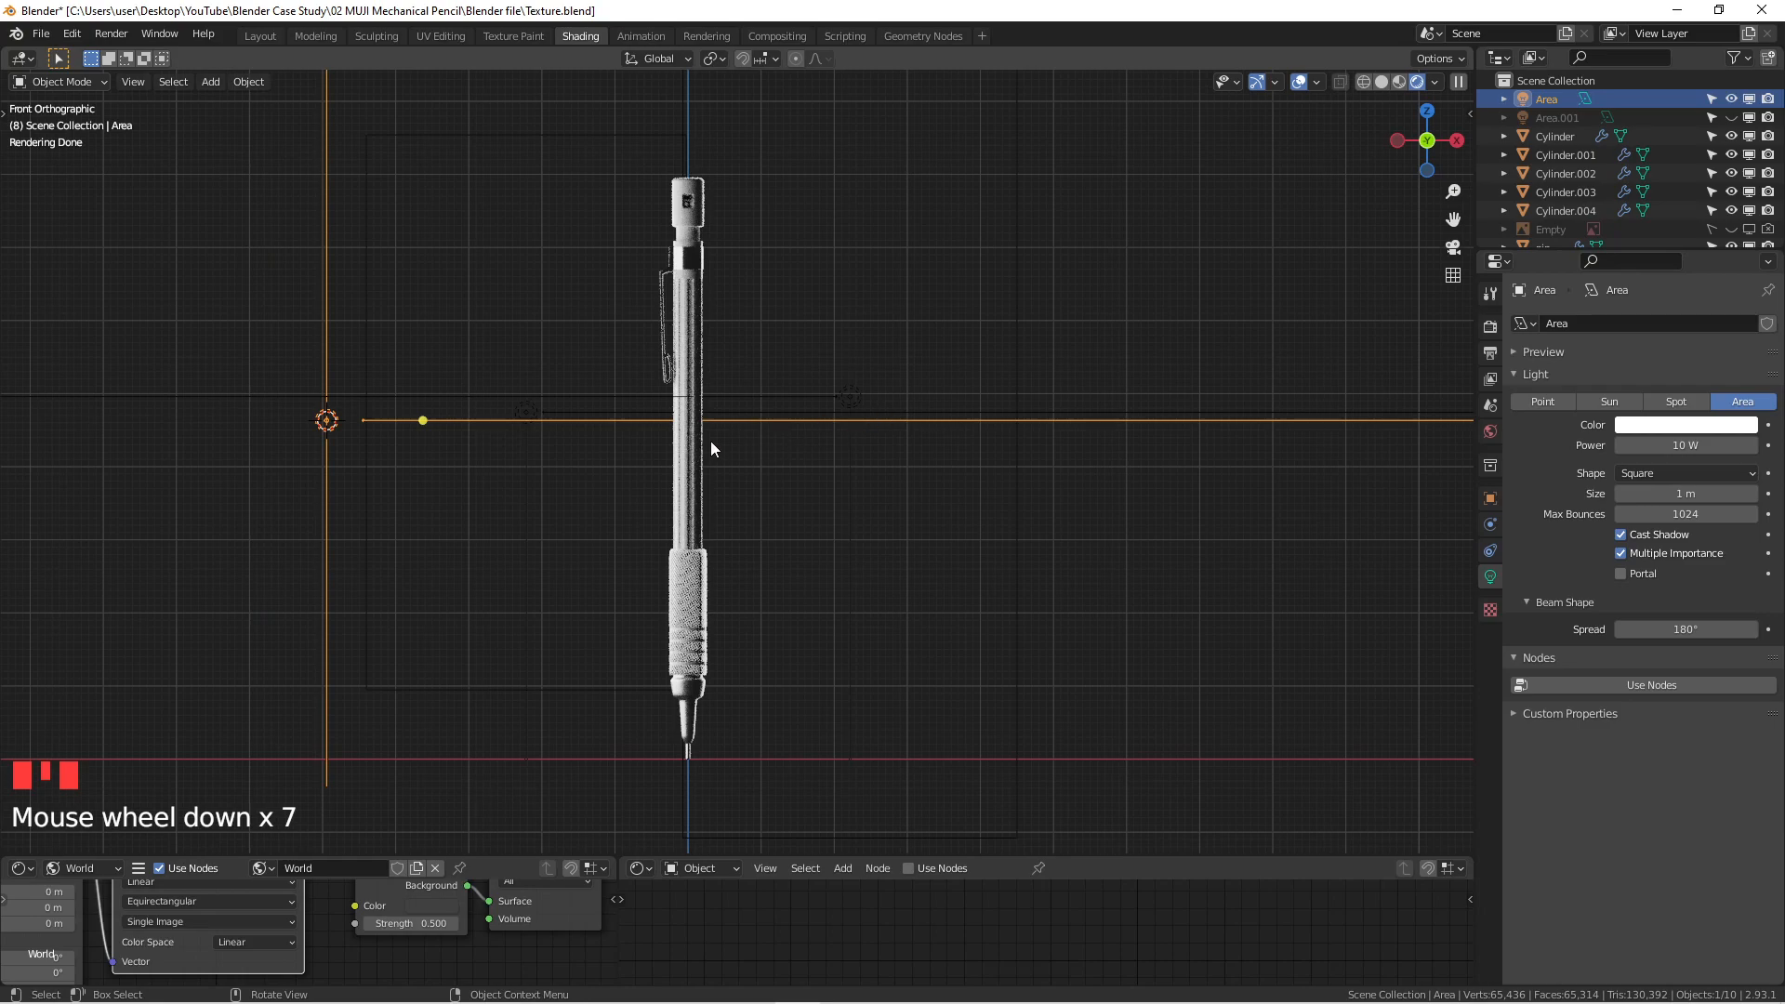
mouse_move(563, 432)
middle_down()
mouse_move(572, 485)
mouse_move(588, 482)
middle_up()
scroll(725, 424, up, 4)
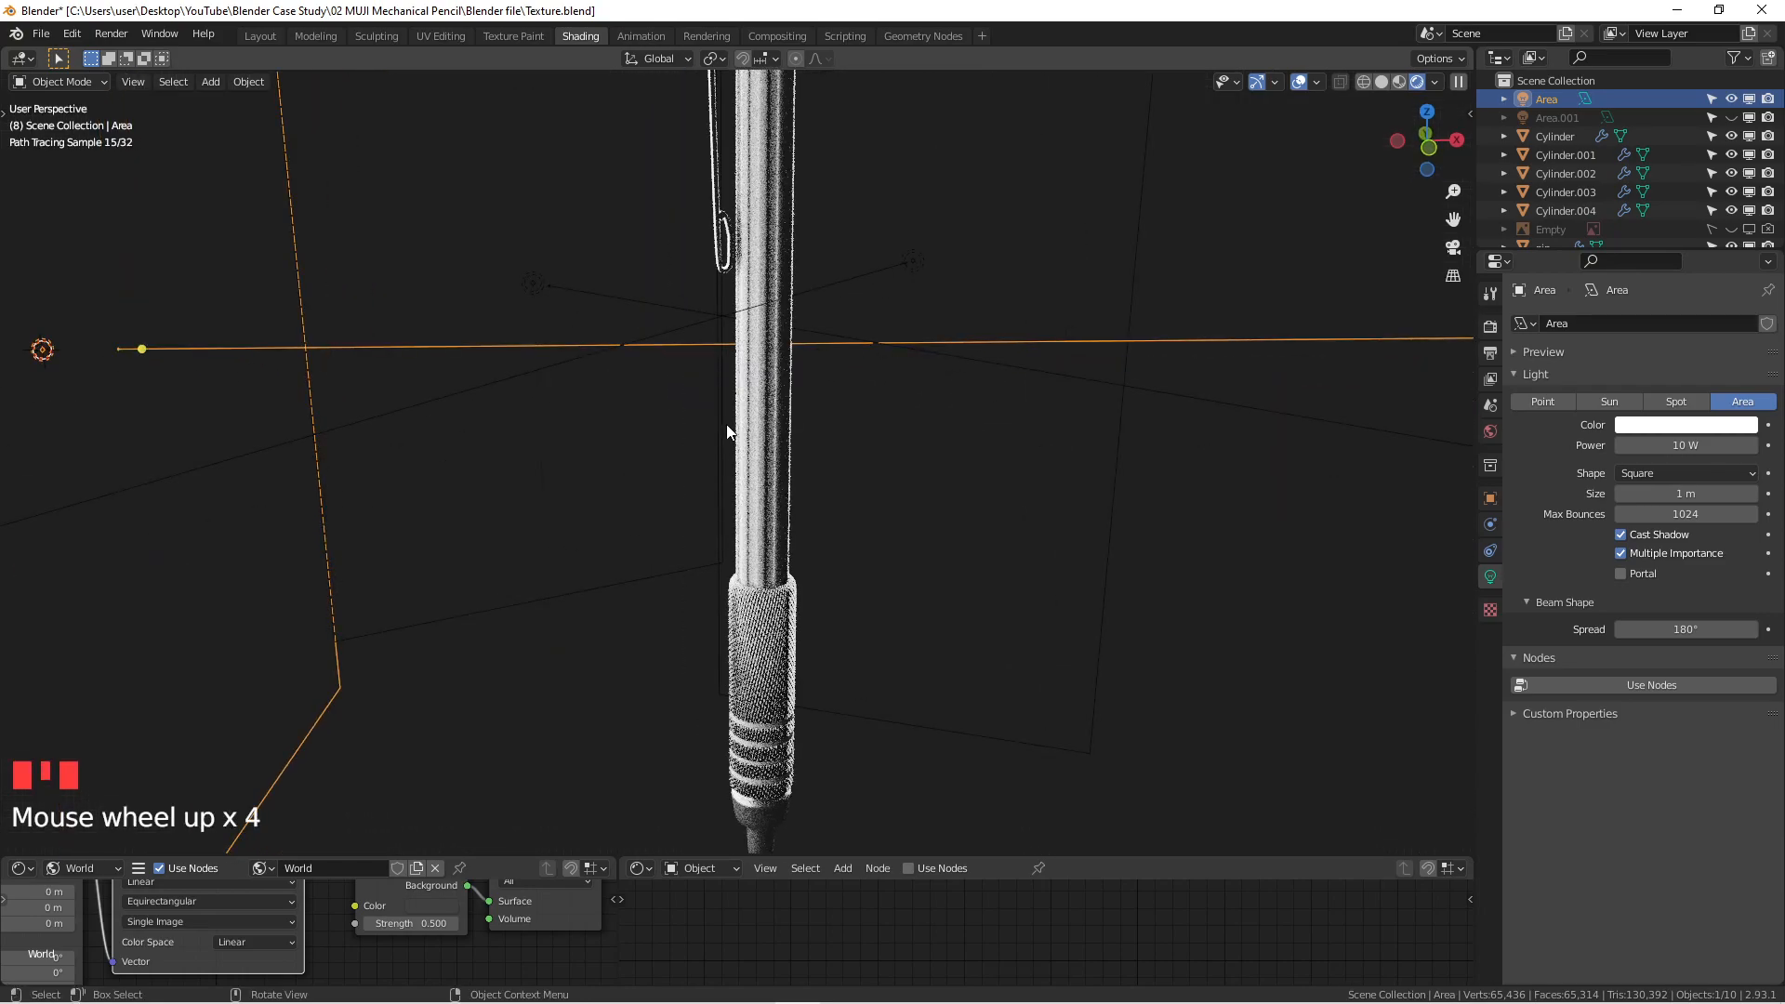
middle_drag(749, 456, 840, 446)
key(KP_1)
scroll(840, 470, down, 4)
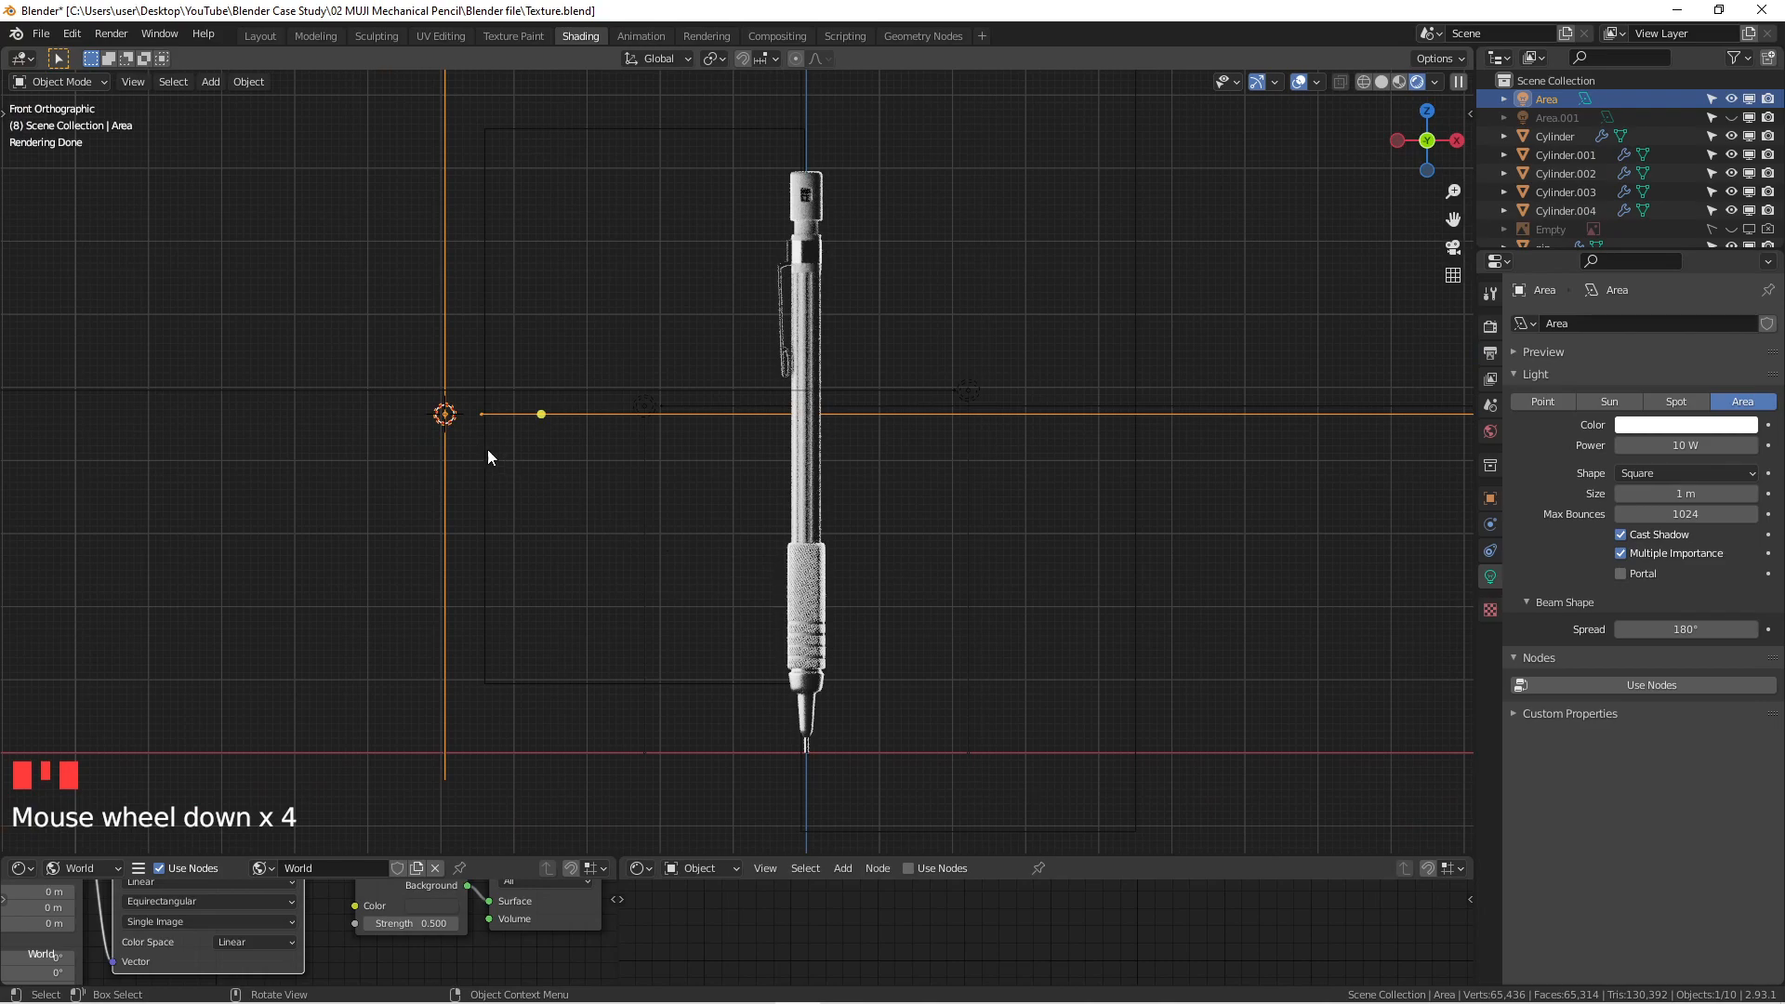
scroll(456, 431, up, 1)
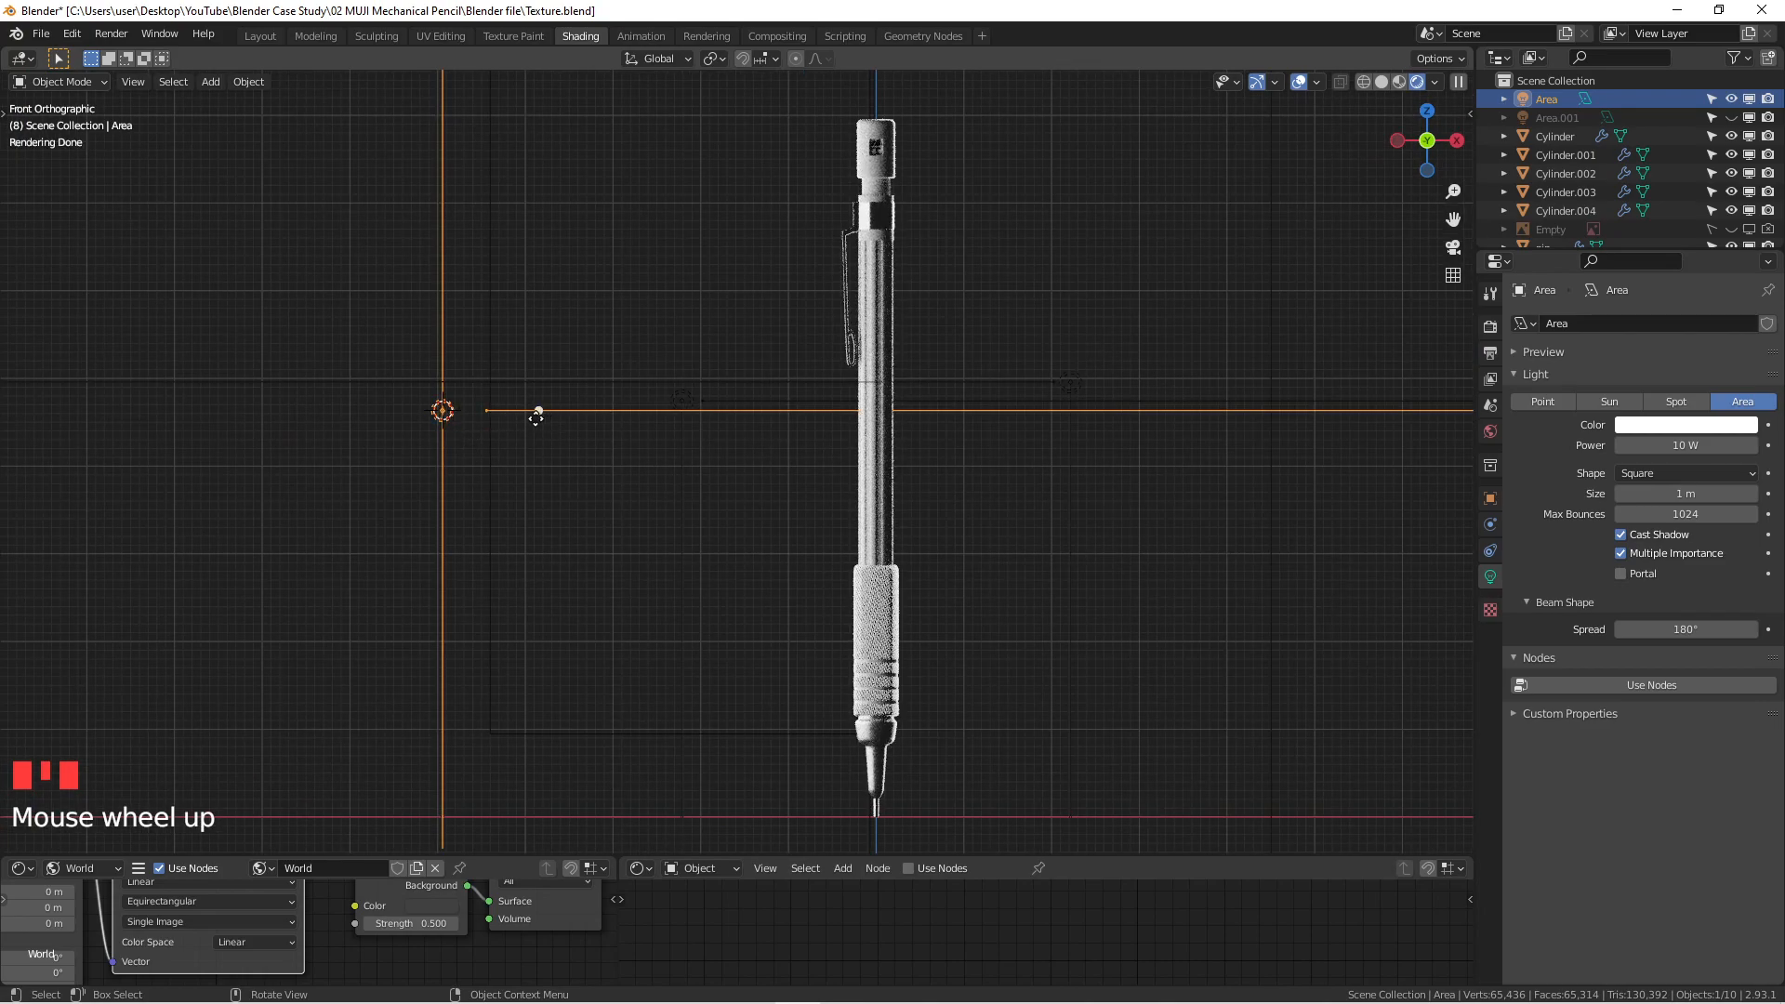
scroll(861, 492, up, 6)
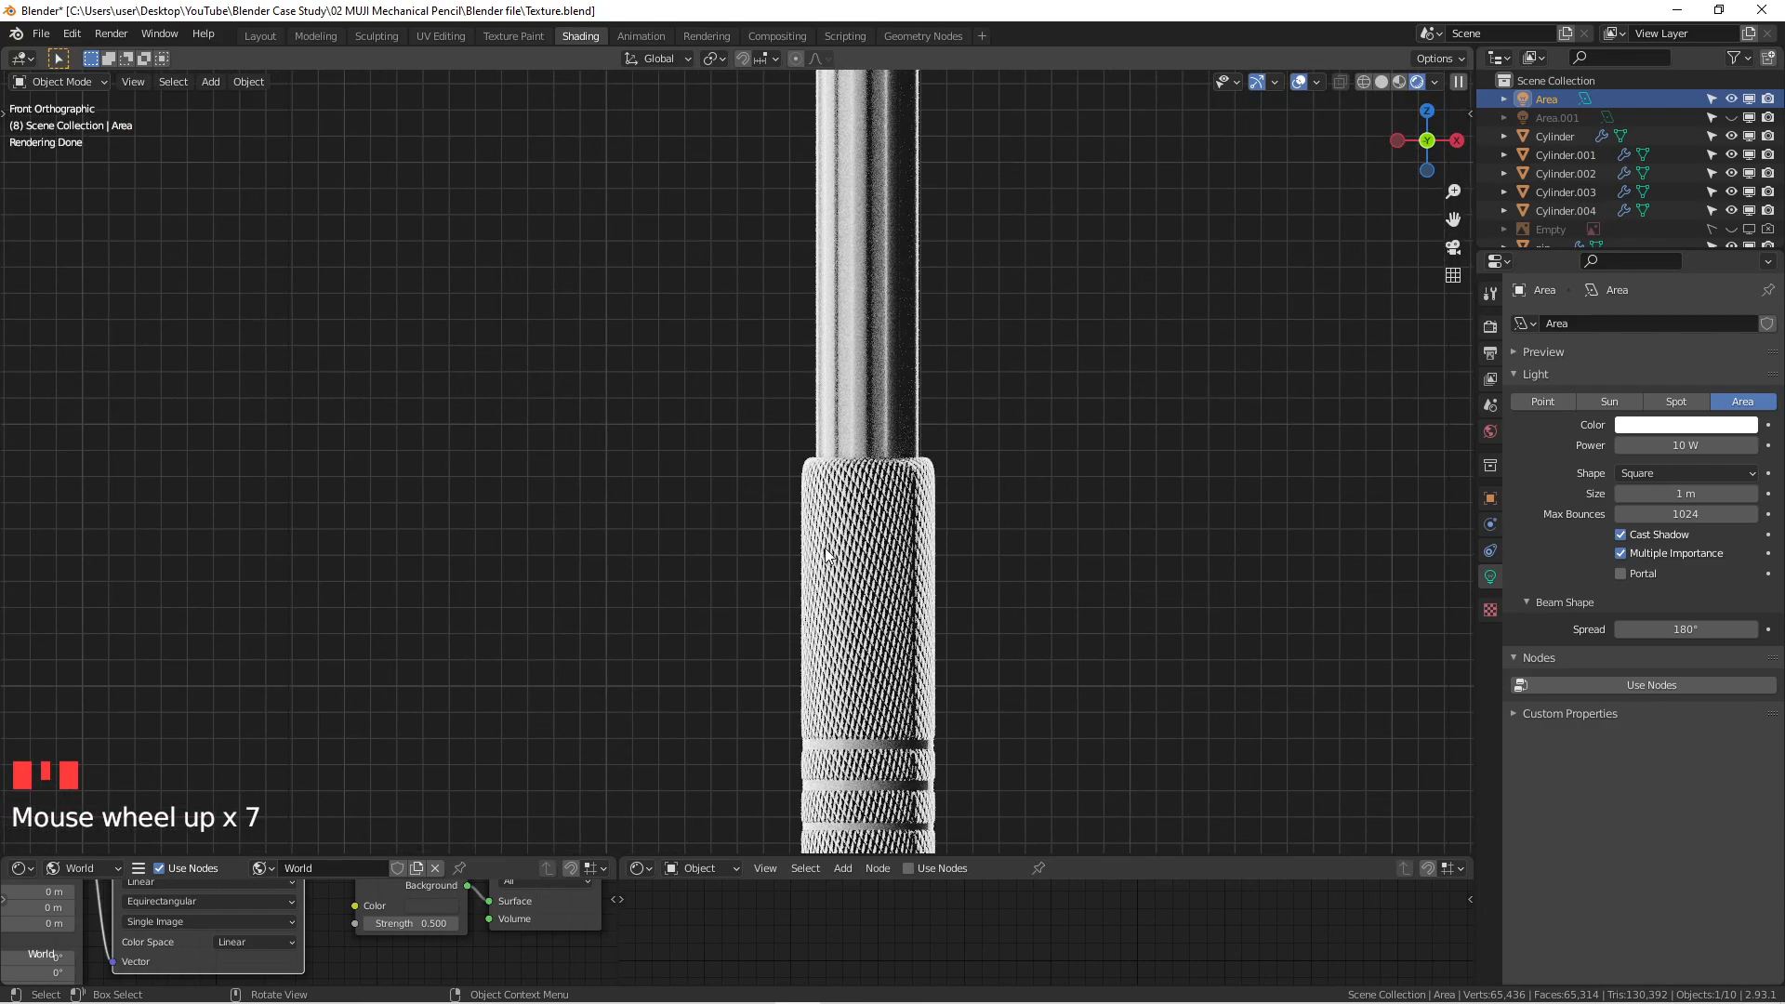
Step: Examine the lighting where the barrel meets the knurled grip close up, and on the whole pencil in front view
scroll(805, 546, up, 9)
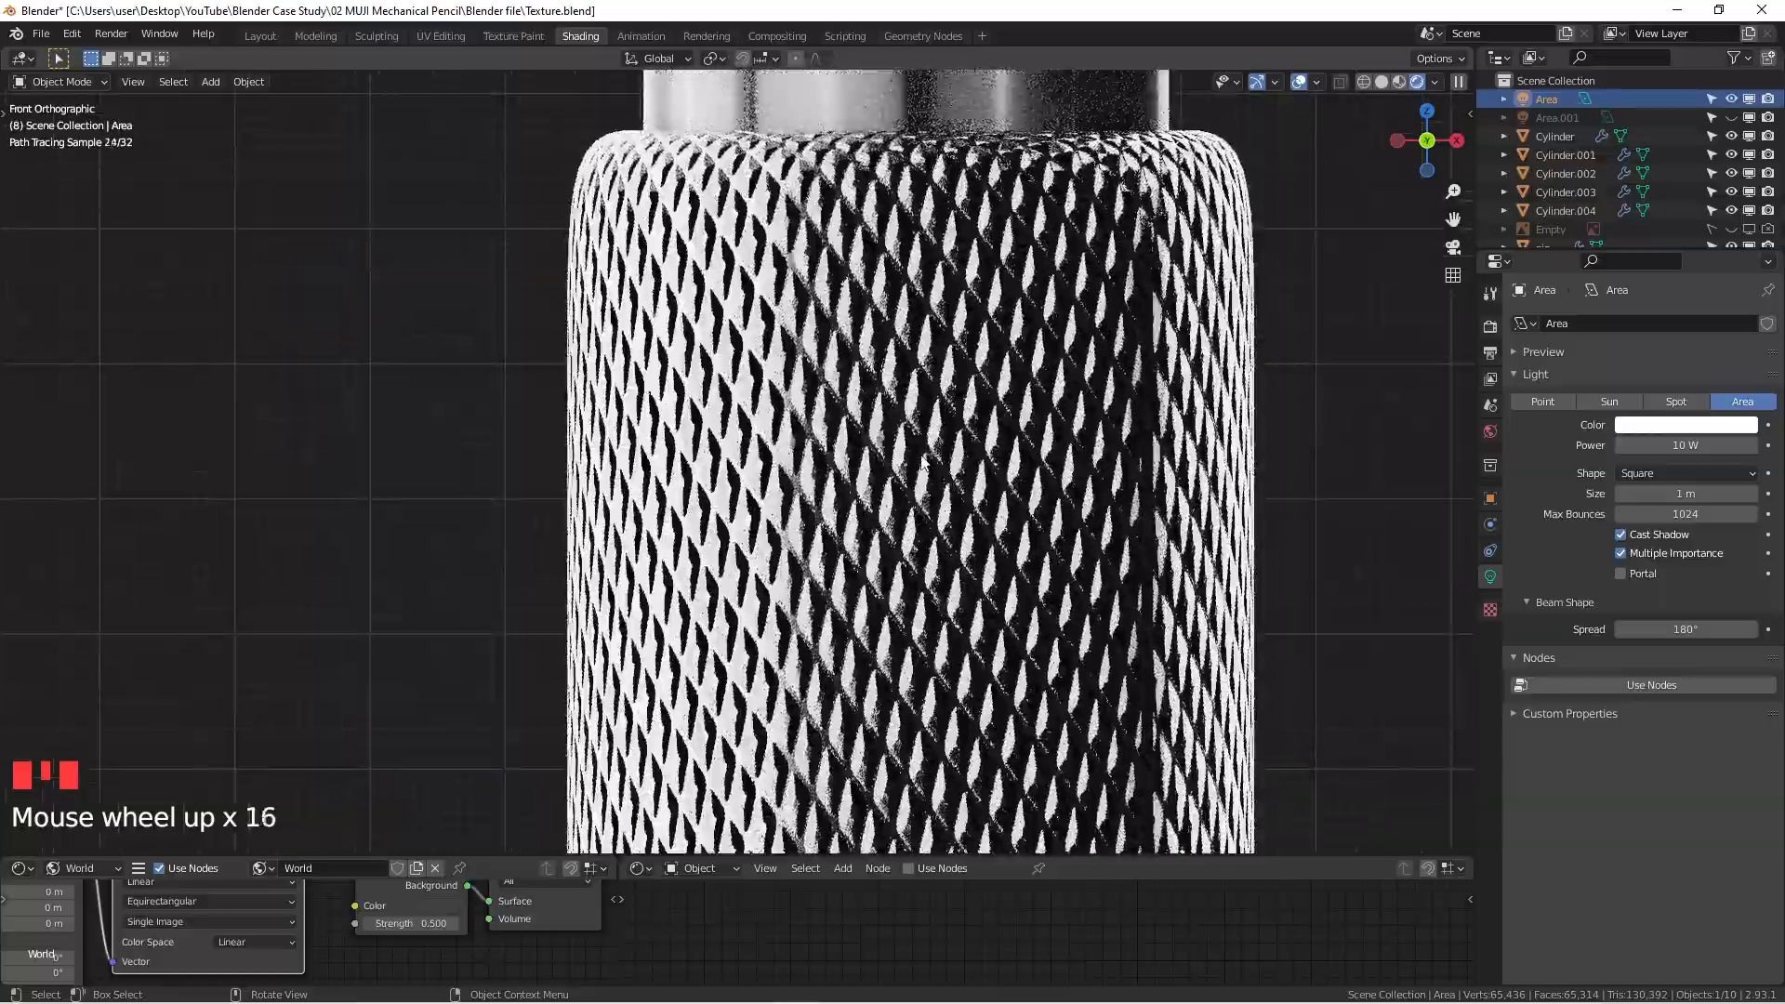
shift+middle_drag(911, 269, 920, 335)
scroll(923, 360, up, 4)
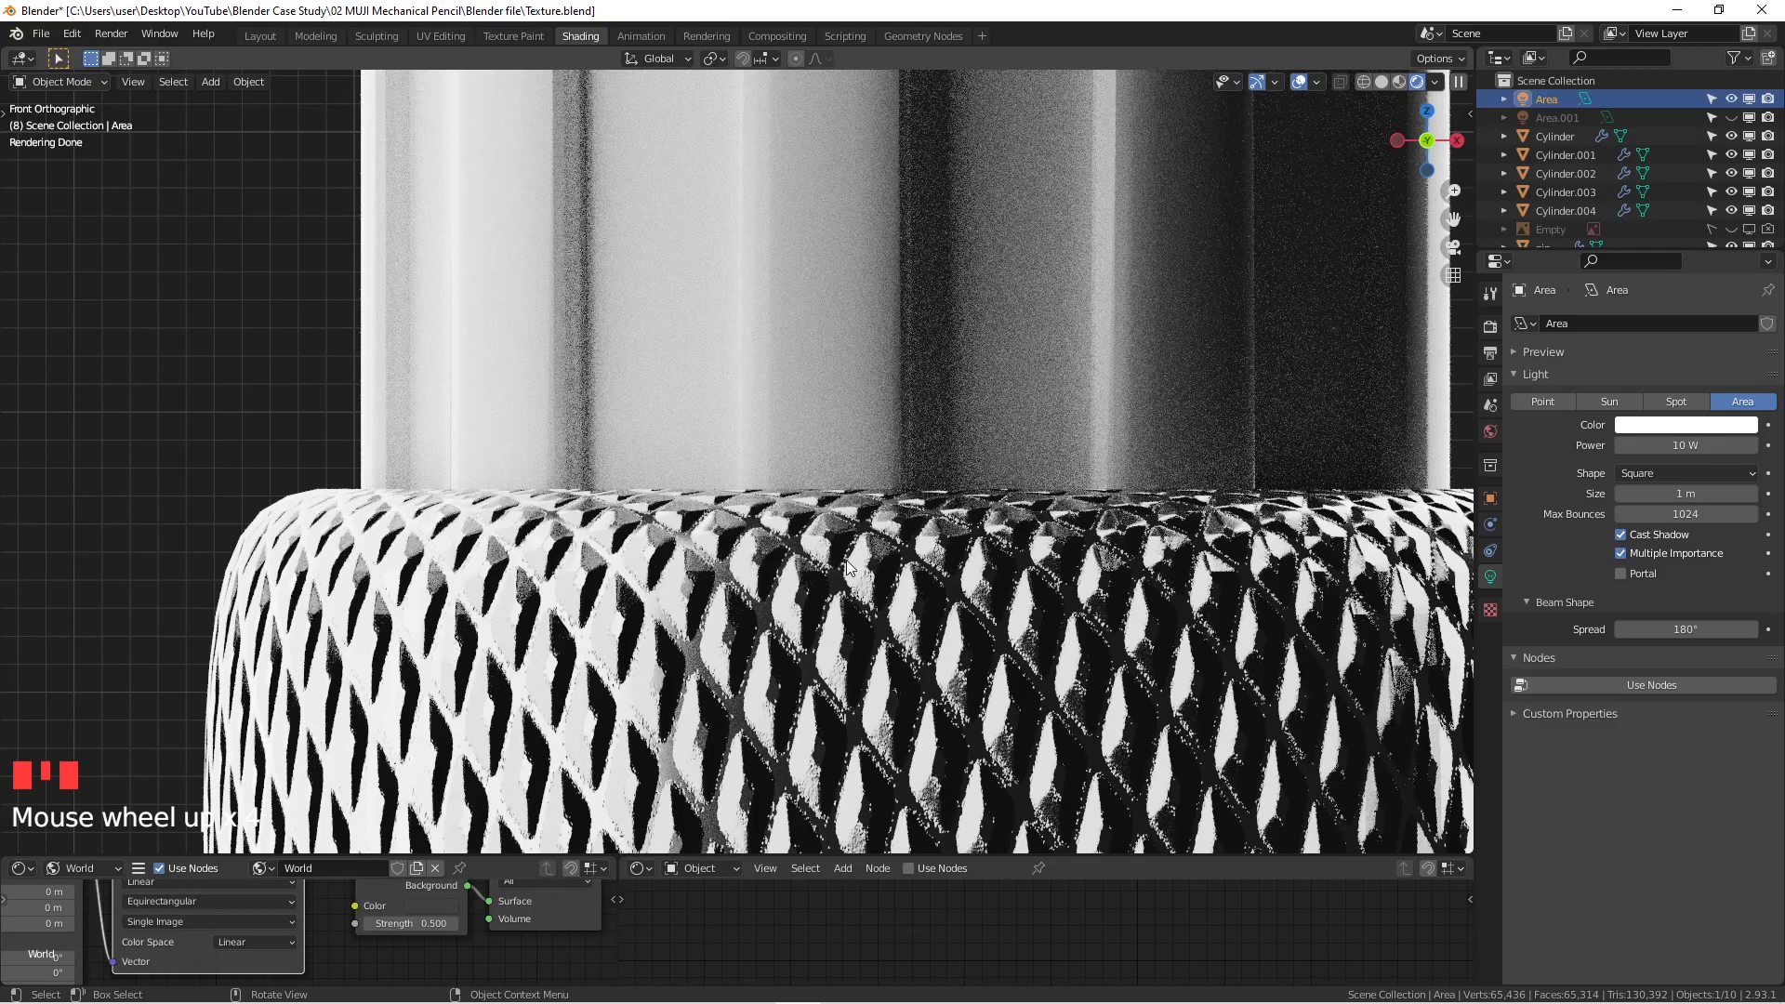
scroll(872, 571, down, 1)
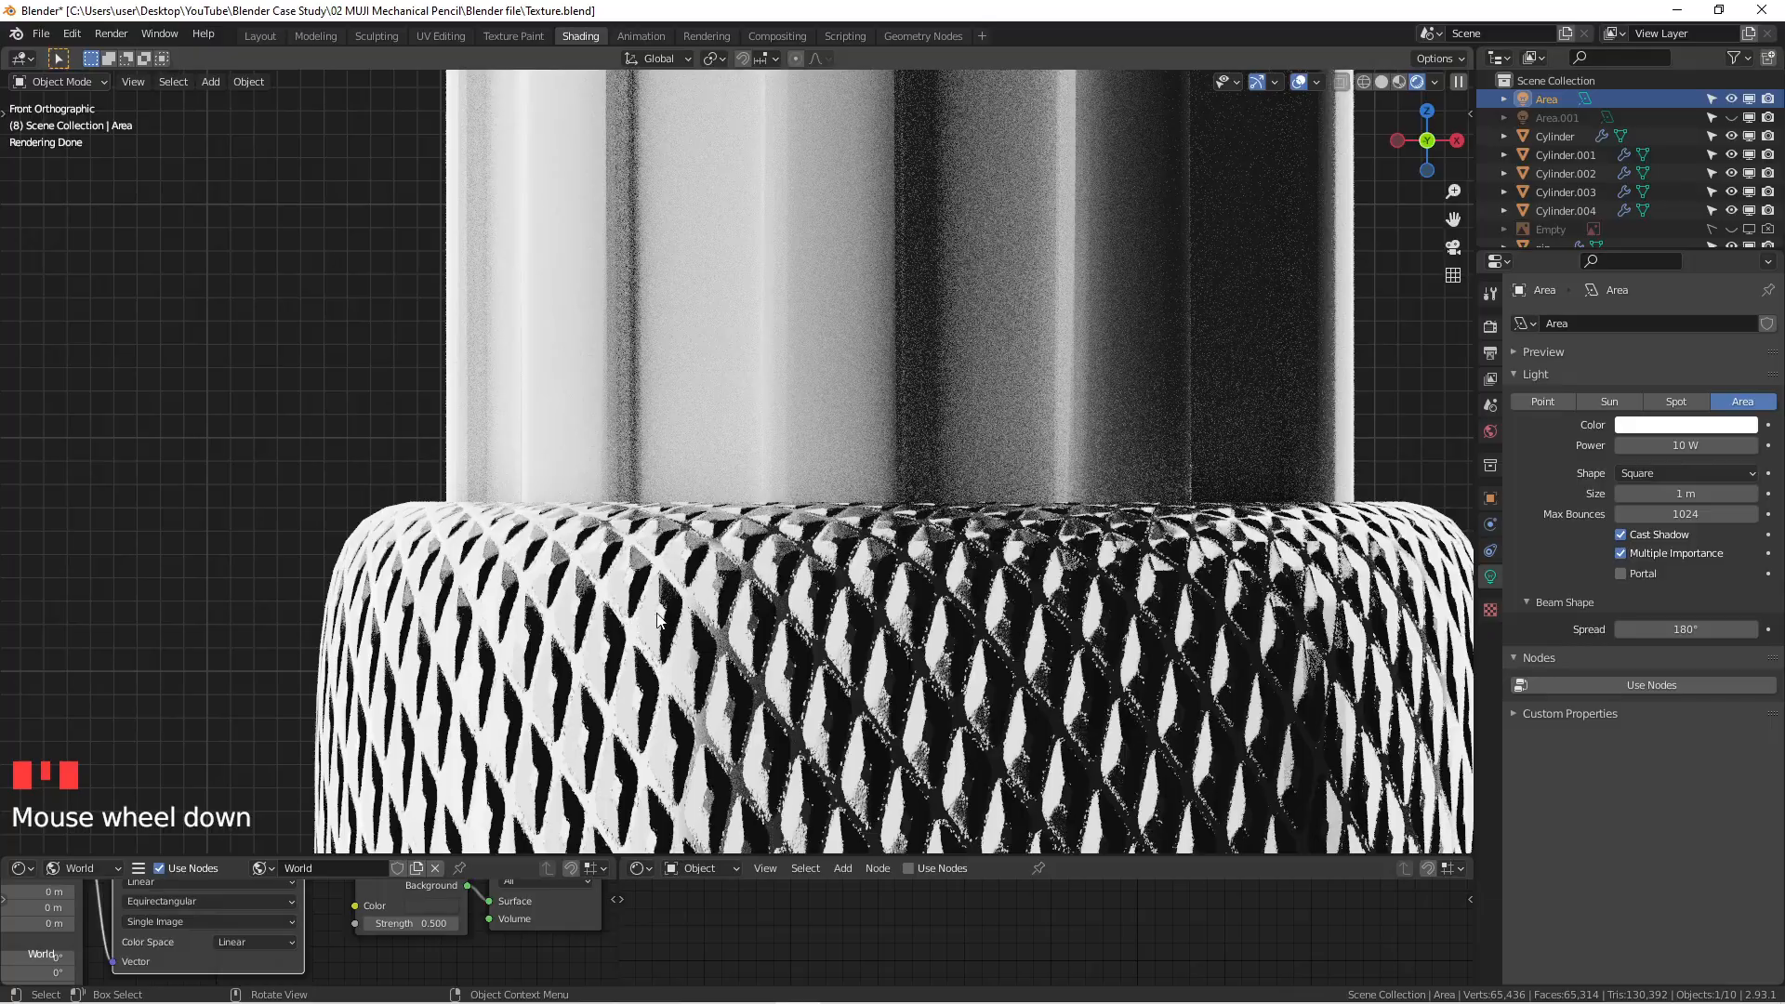
scroll(808, 609, down, 12)
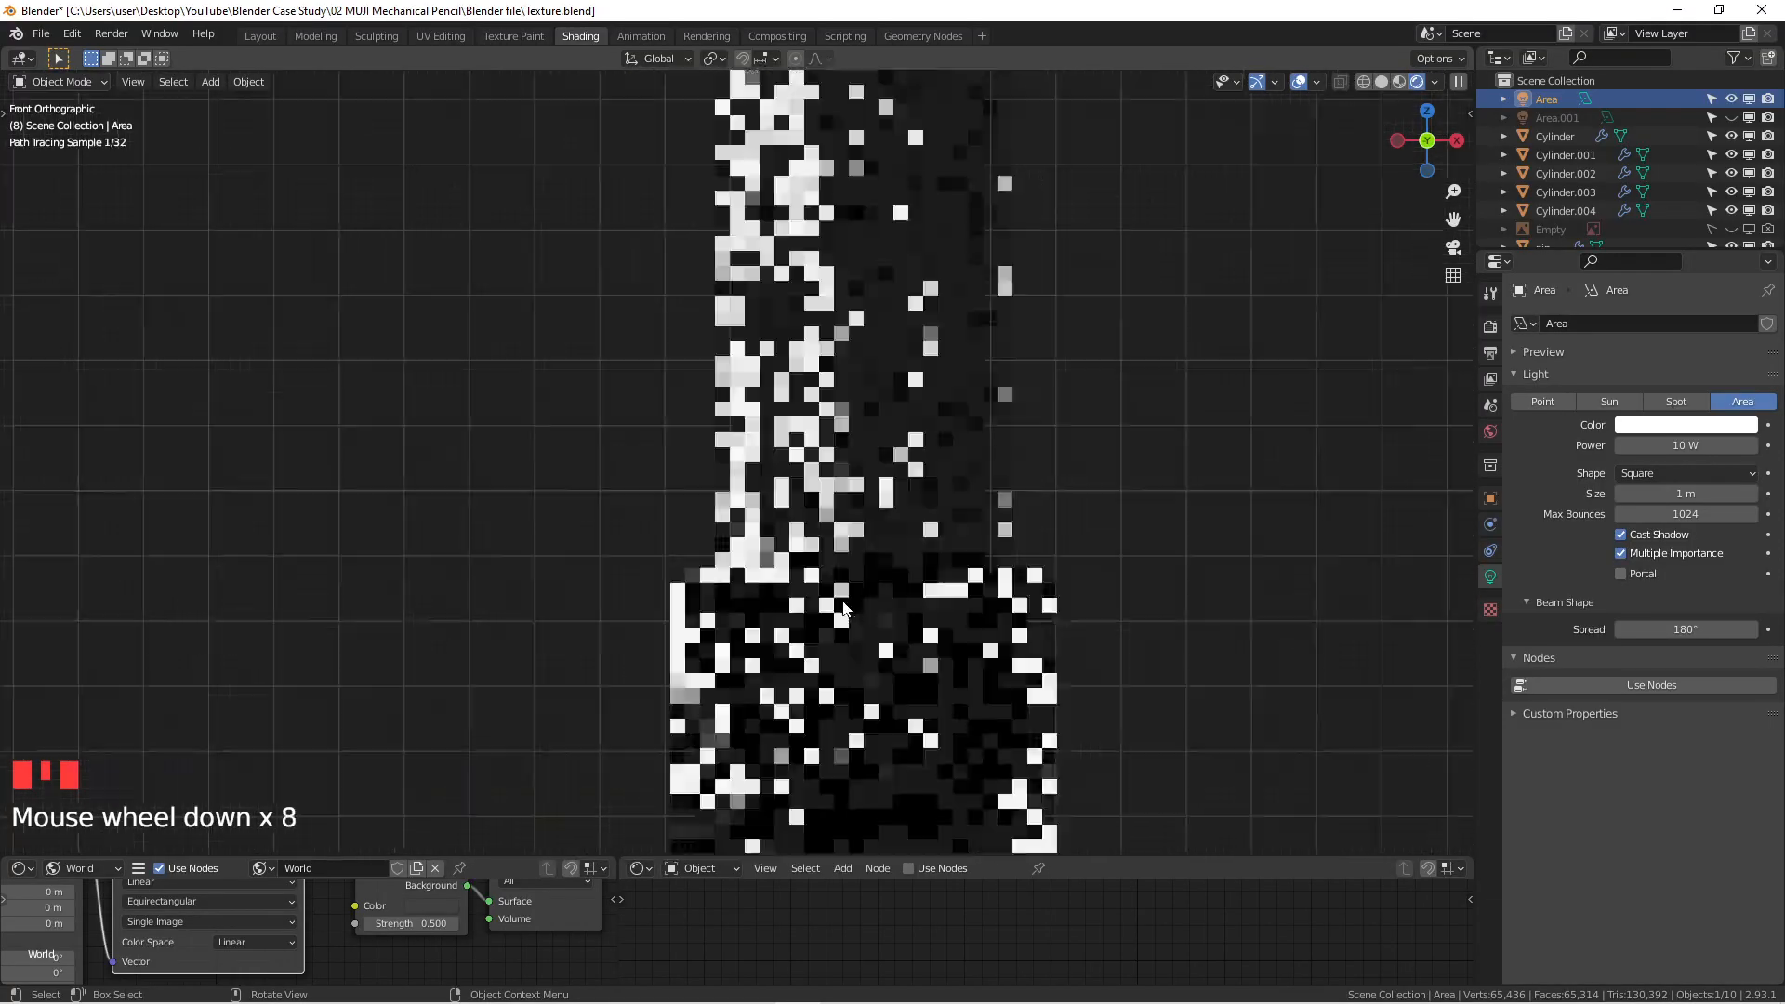
shift+middle_drag(850, 606, 789, 603)
scroll(789, 603, down, 4)
scroll(446, 438, down, 3)
shift+middle_drag(446, 438, 613, 468)
scroll(571, 472, down, 2)
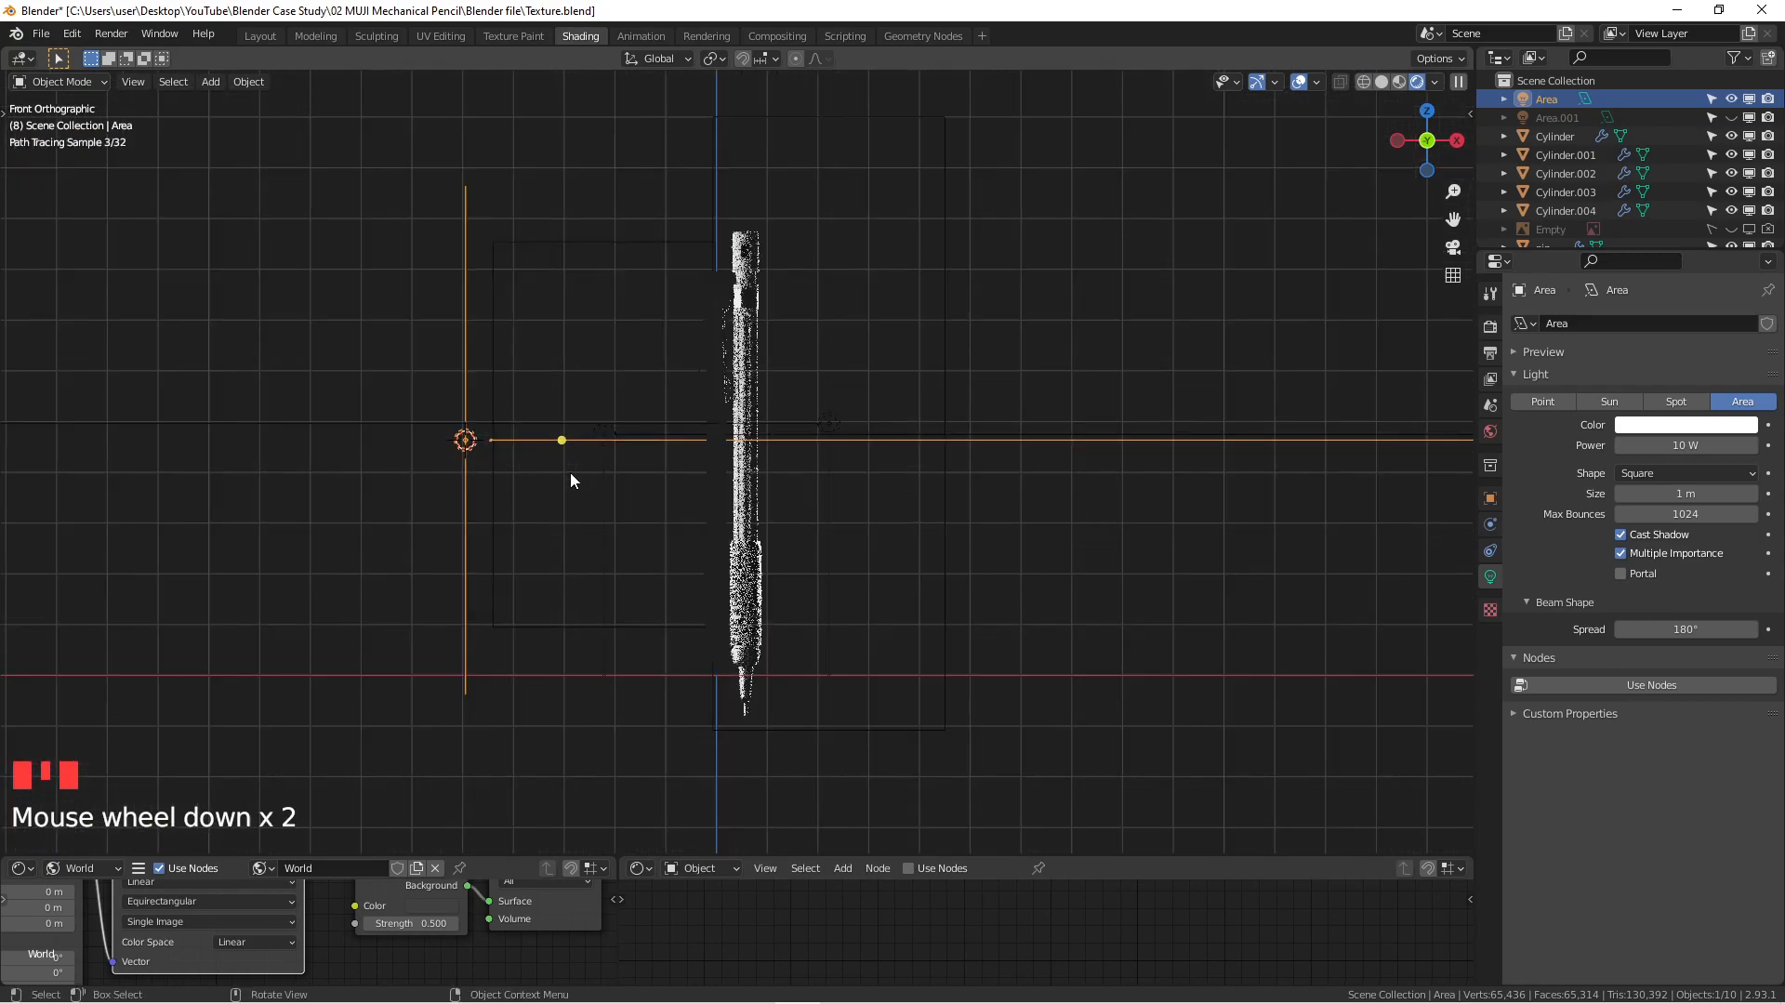
scroll(598, 474, up, 1)
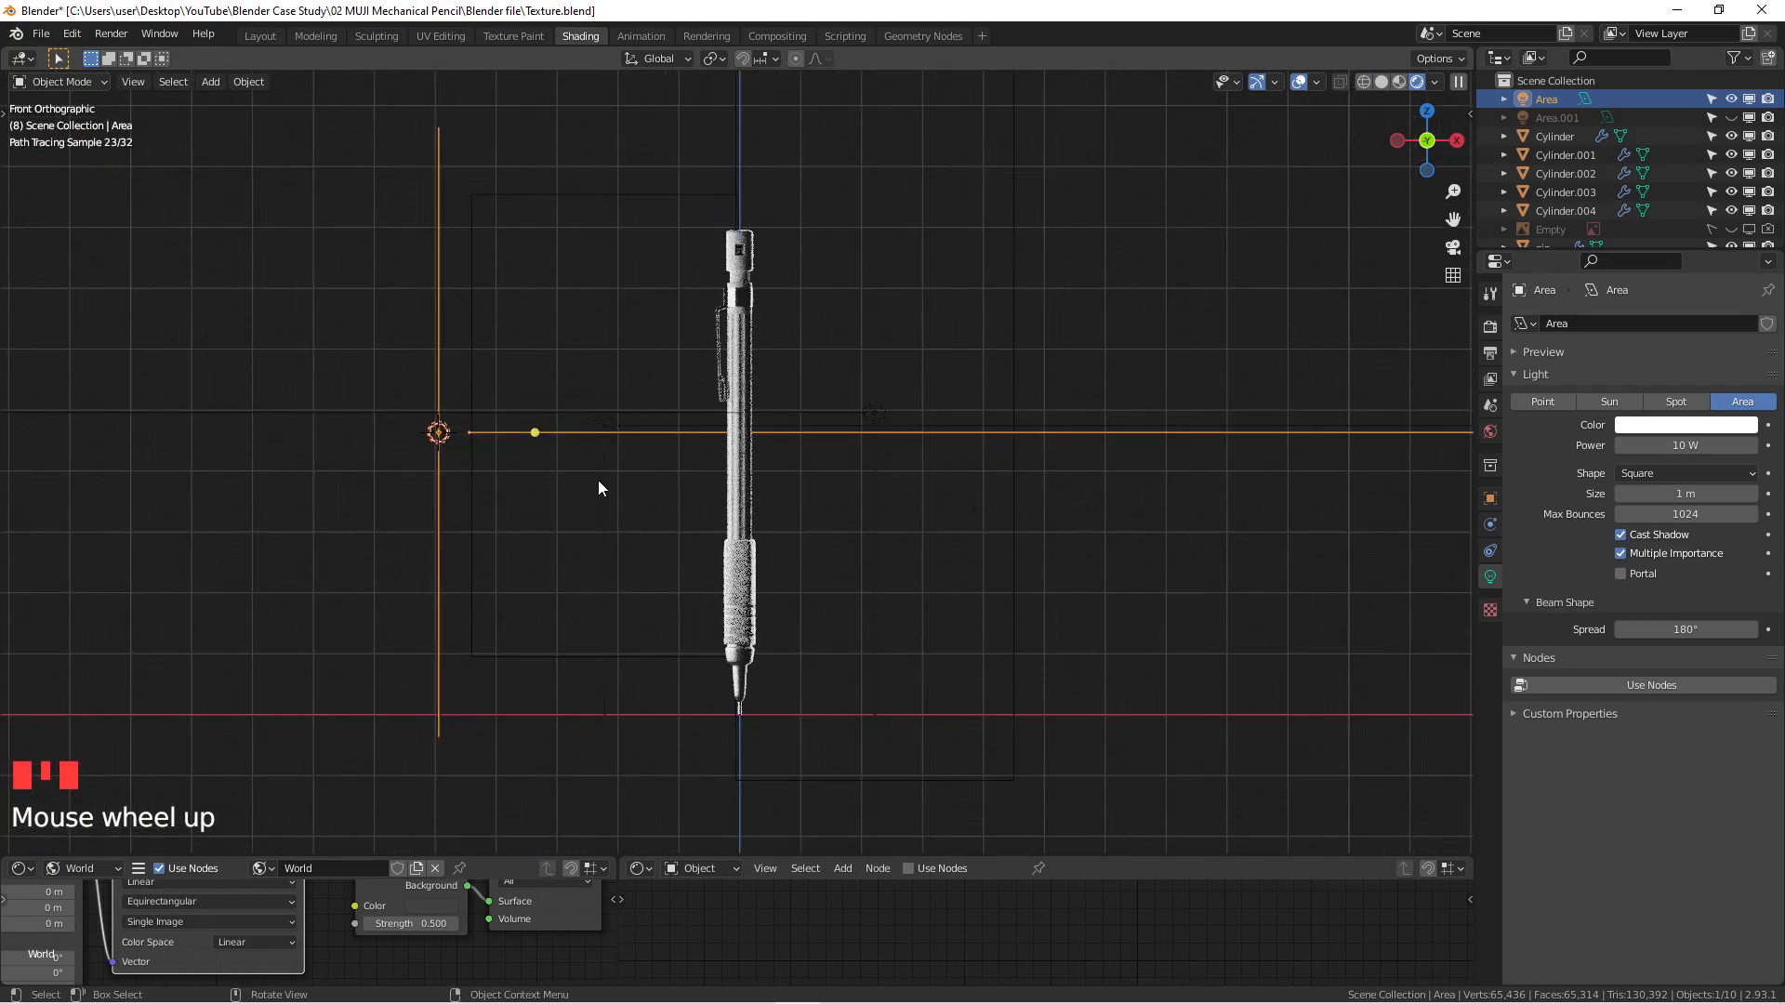
Step: Move the Area light in top view by about 0.09 m in X and -0.27 m in Y, and check the grip from the front
key(KP_7)
scroll(523, 450, down, 1)
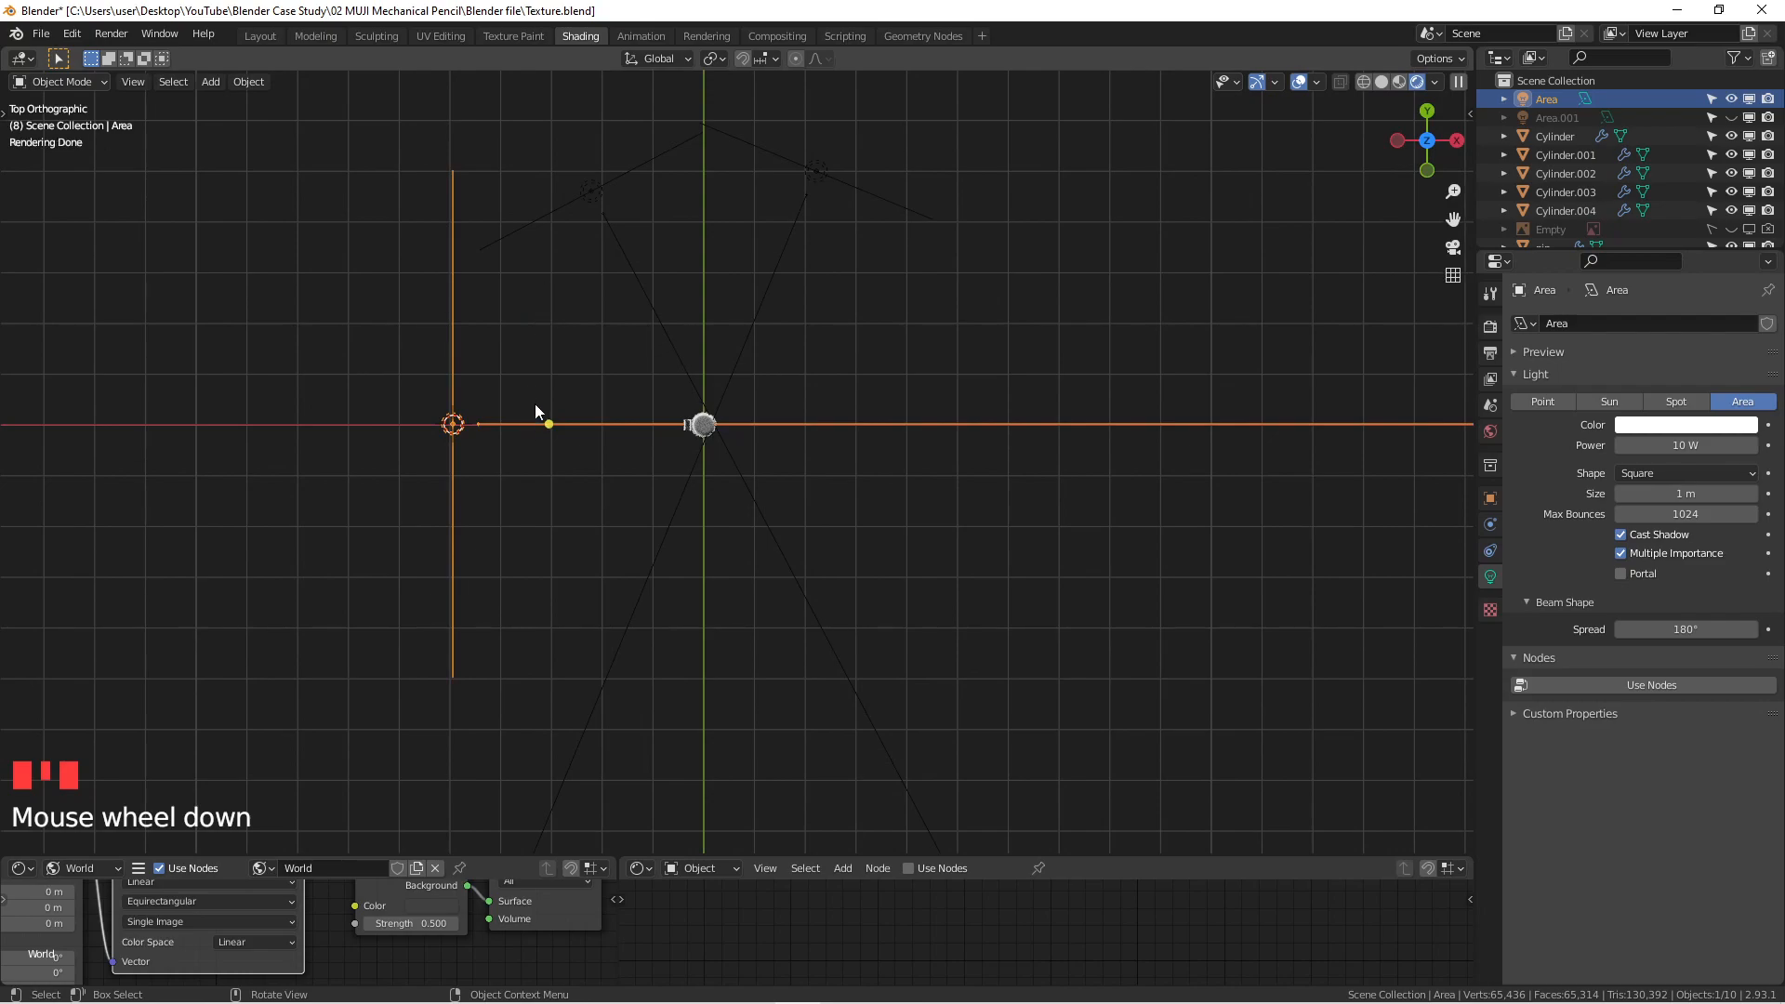
key(g)
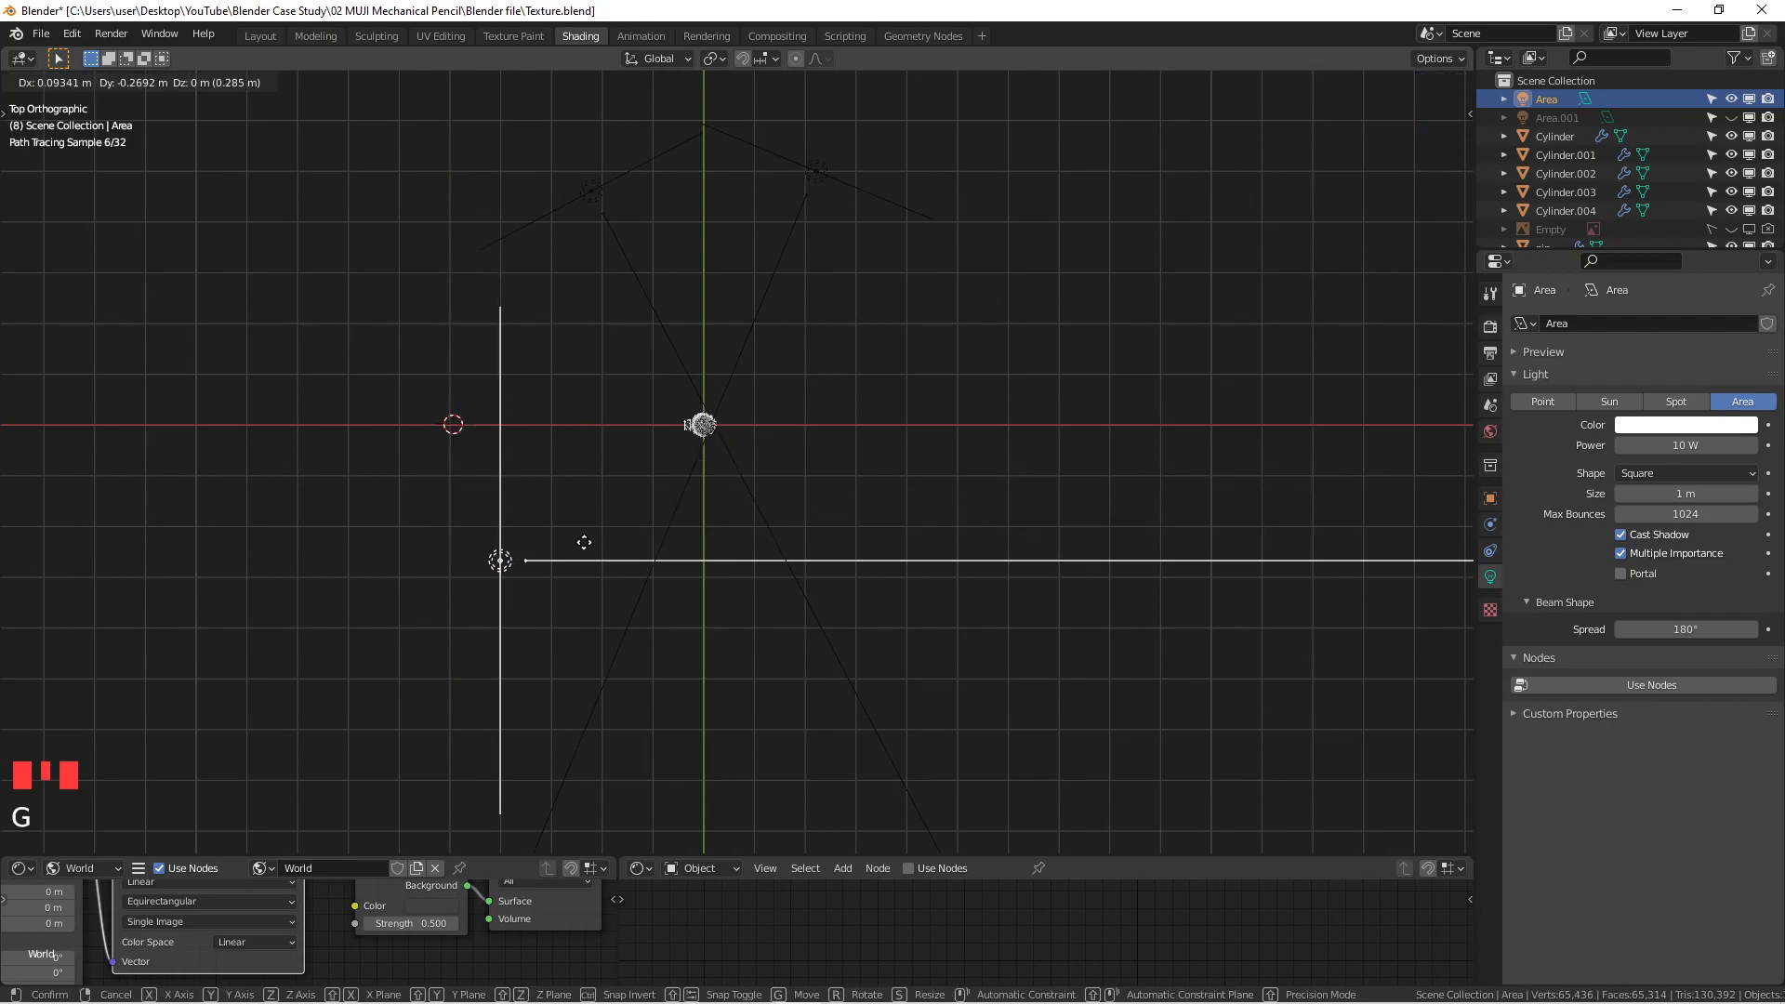
click(583, 542)
mouse_move(590, 562)
middle_down()
mouse_move(704, 329)
mouse_move(707, 421)
middle_up()
scroll(707, 421, up, 6)
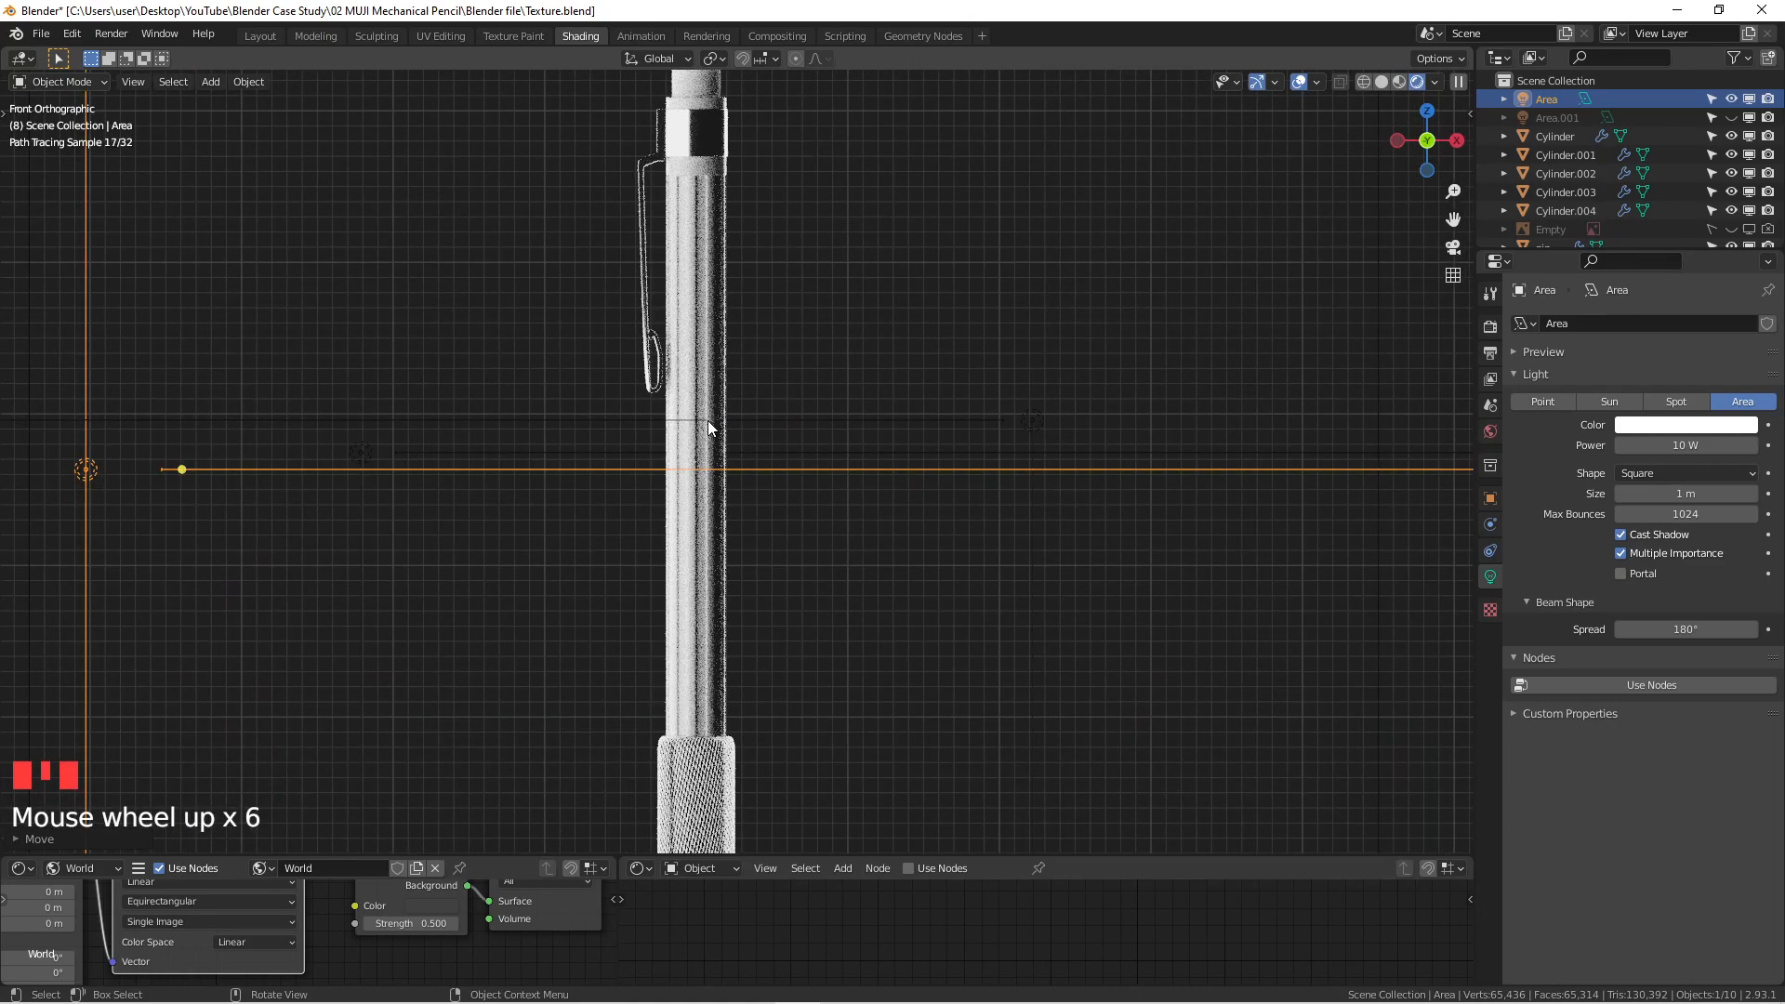
shift+middle_drag(757, 606, 817, 398)
scroll(817, 399, up, 4)
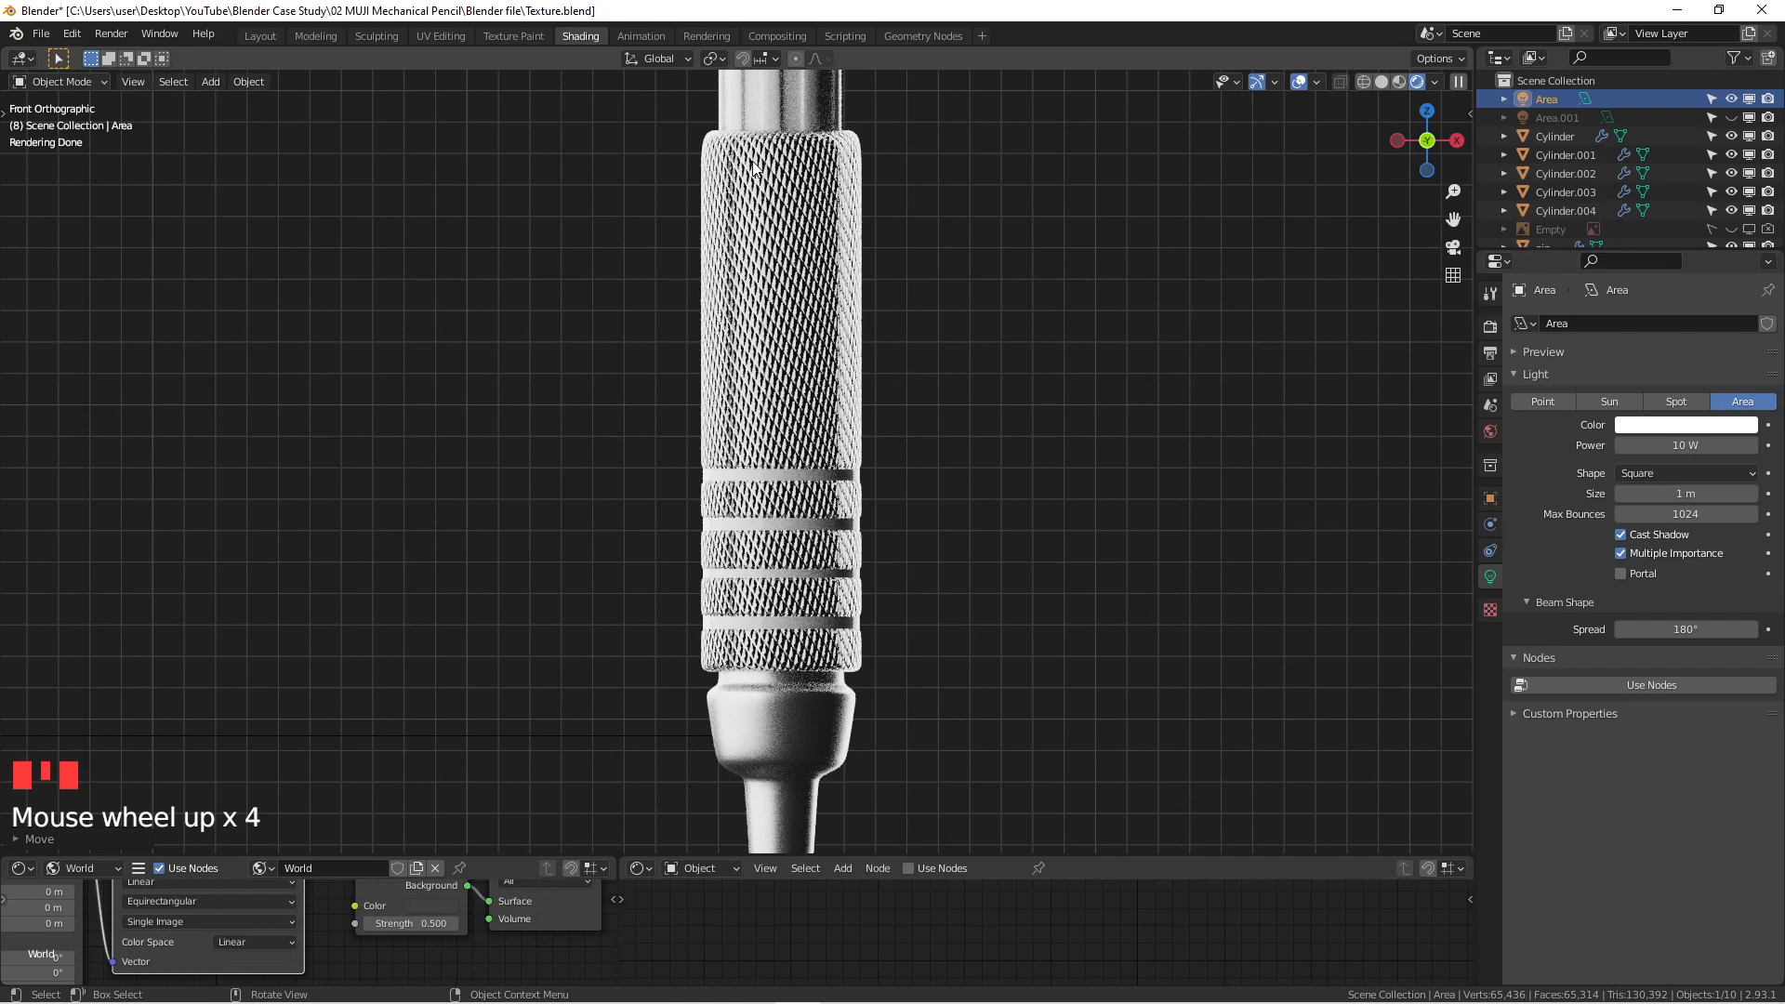
Step: Set the power of the Area light to 5 W
click(1620, 446)
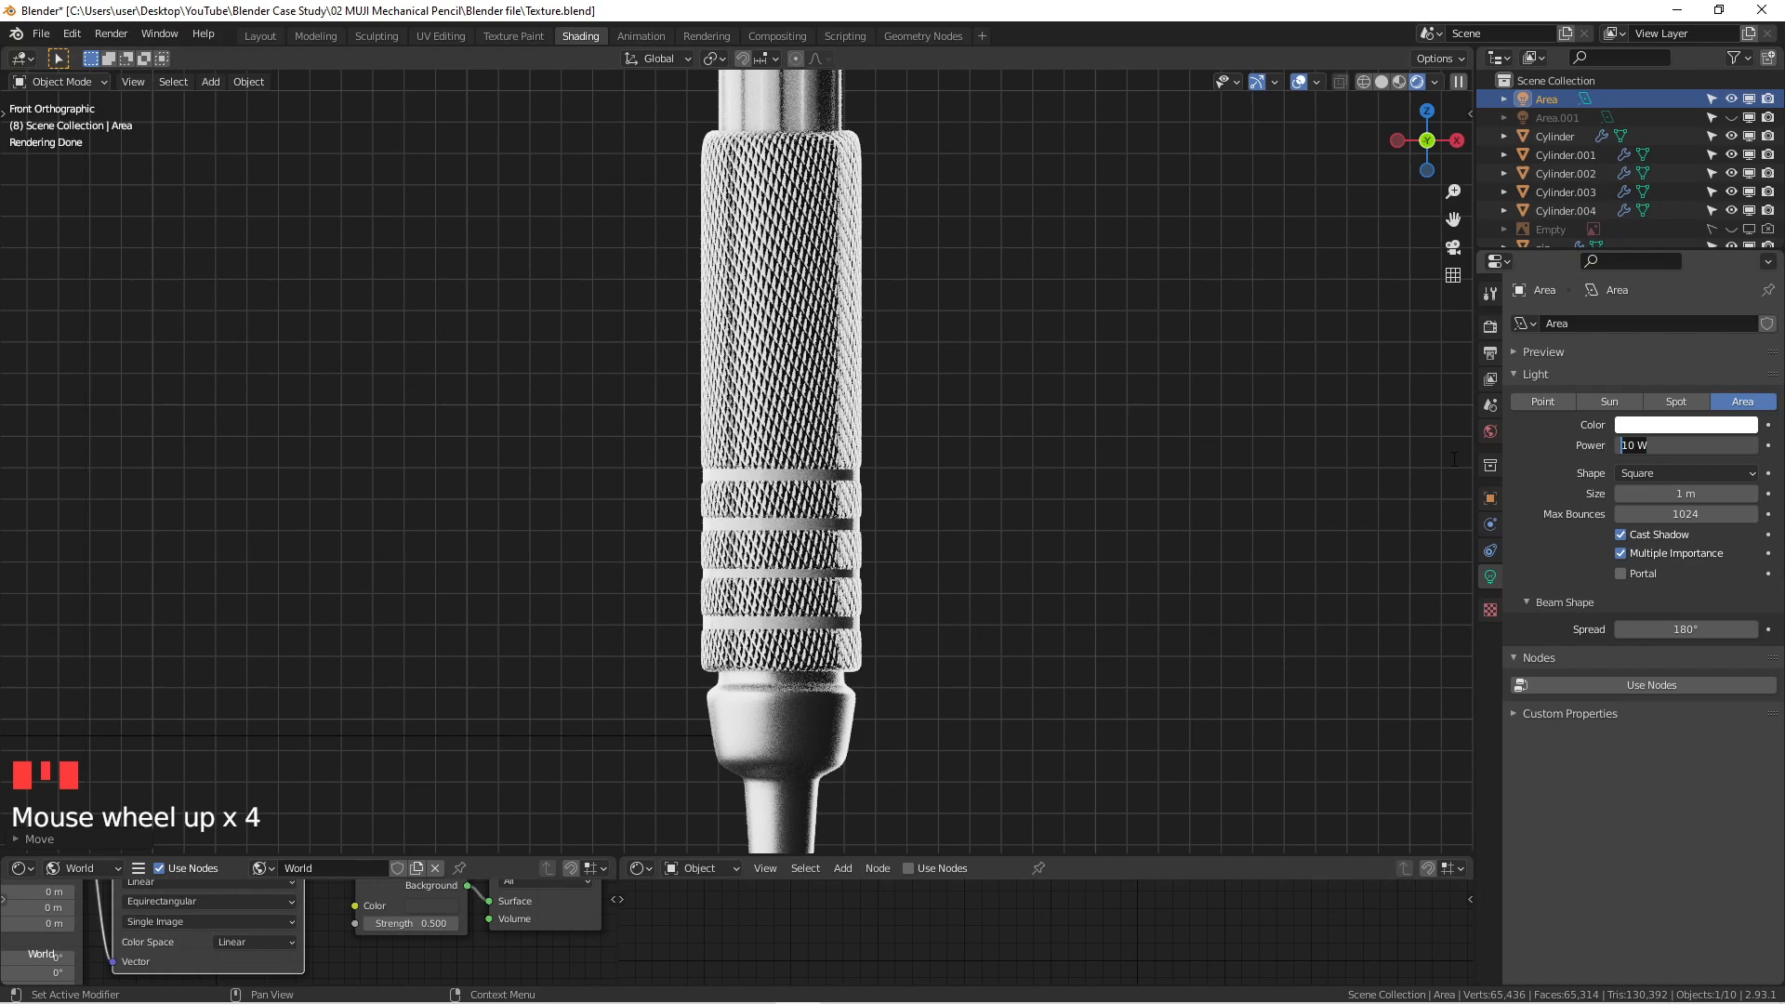
text(5)
key(Return)
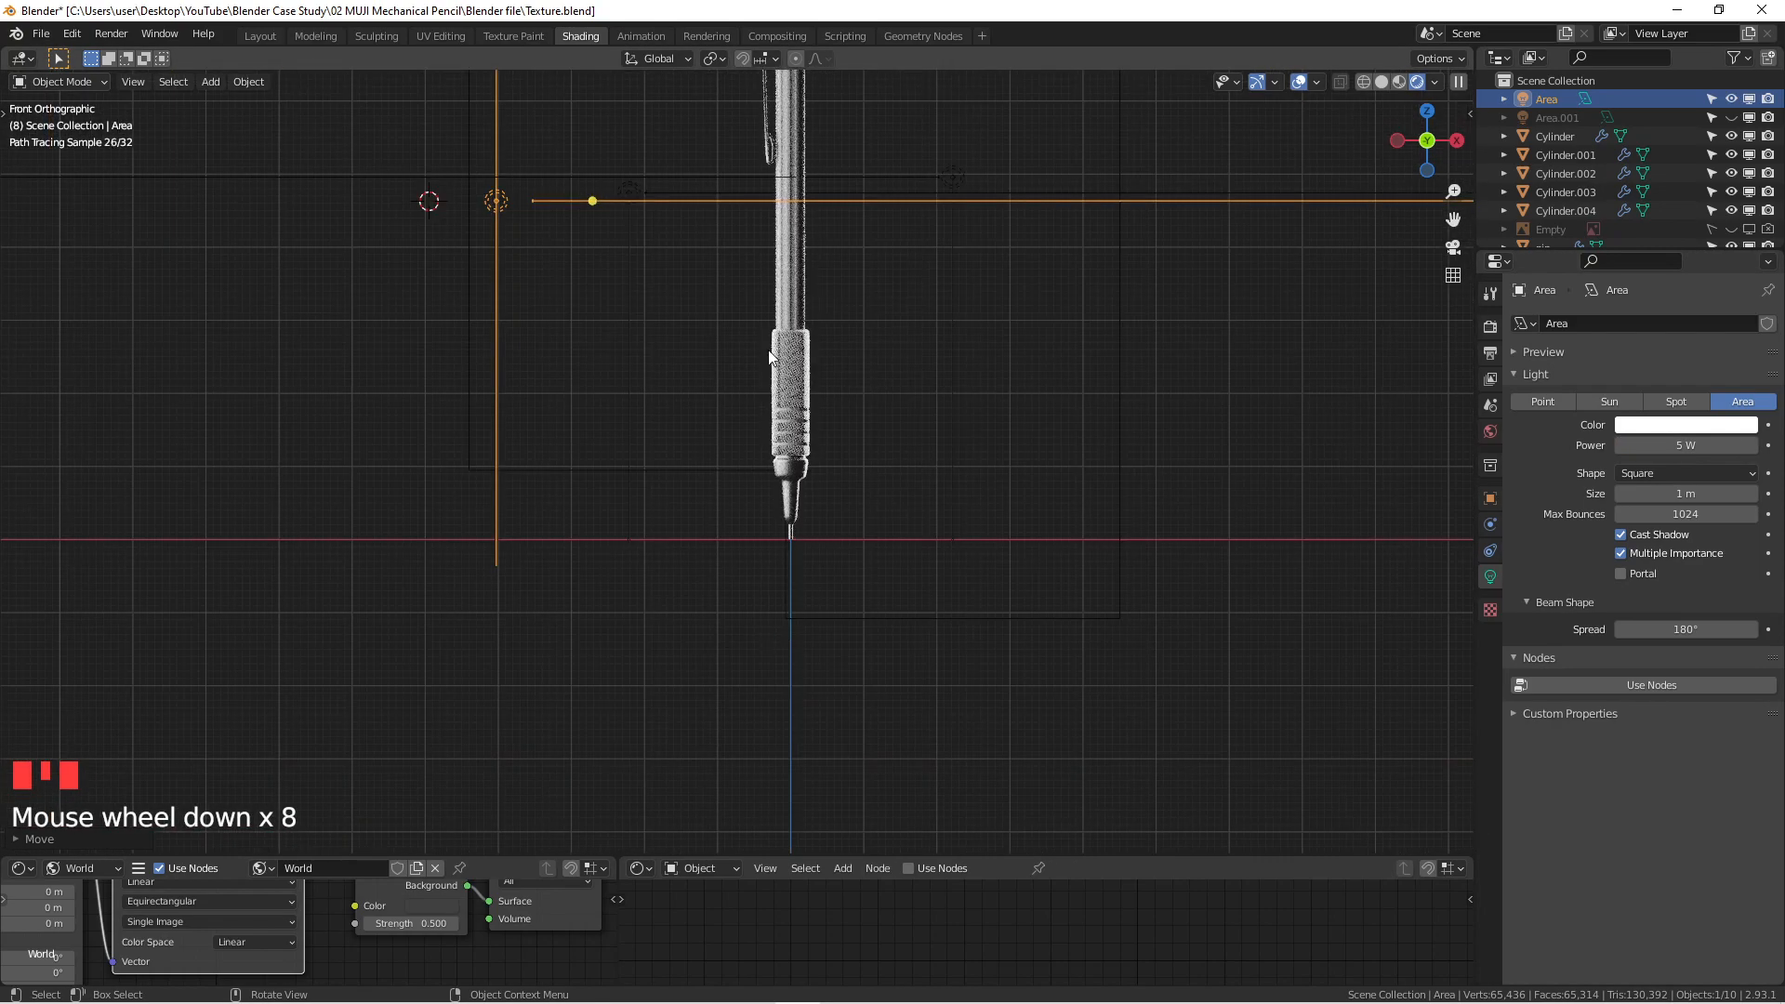
scroll(799, 400, up, 5)
scroll(805, 483, down, 6)
Step: Scale the Area light uniformly down to a little under half its size and check the knurled grip in front view
key(KP_7)
scroll(744, 497, down, 4)
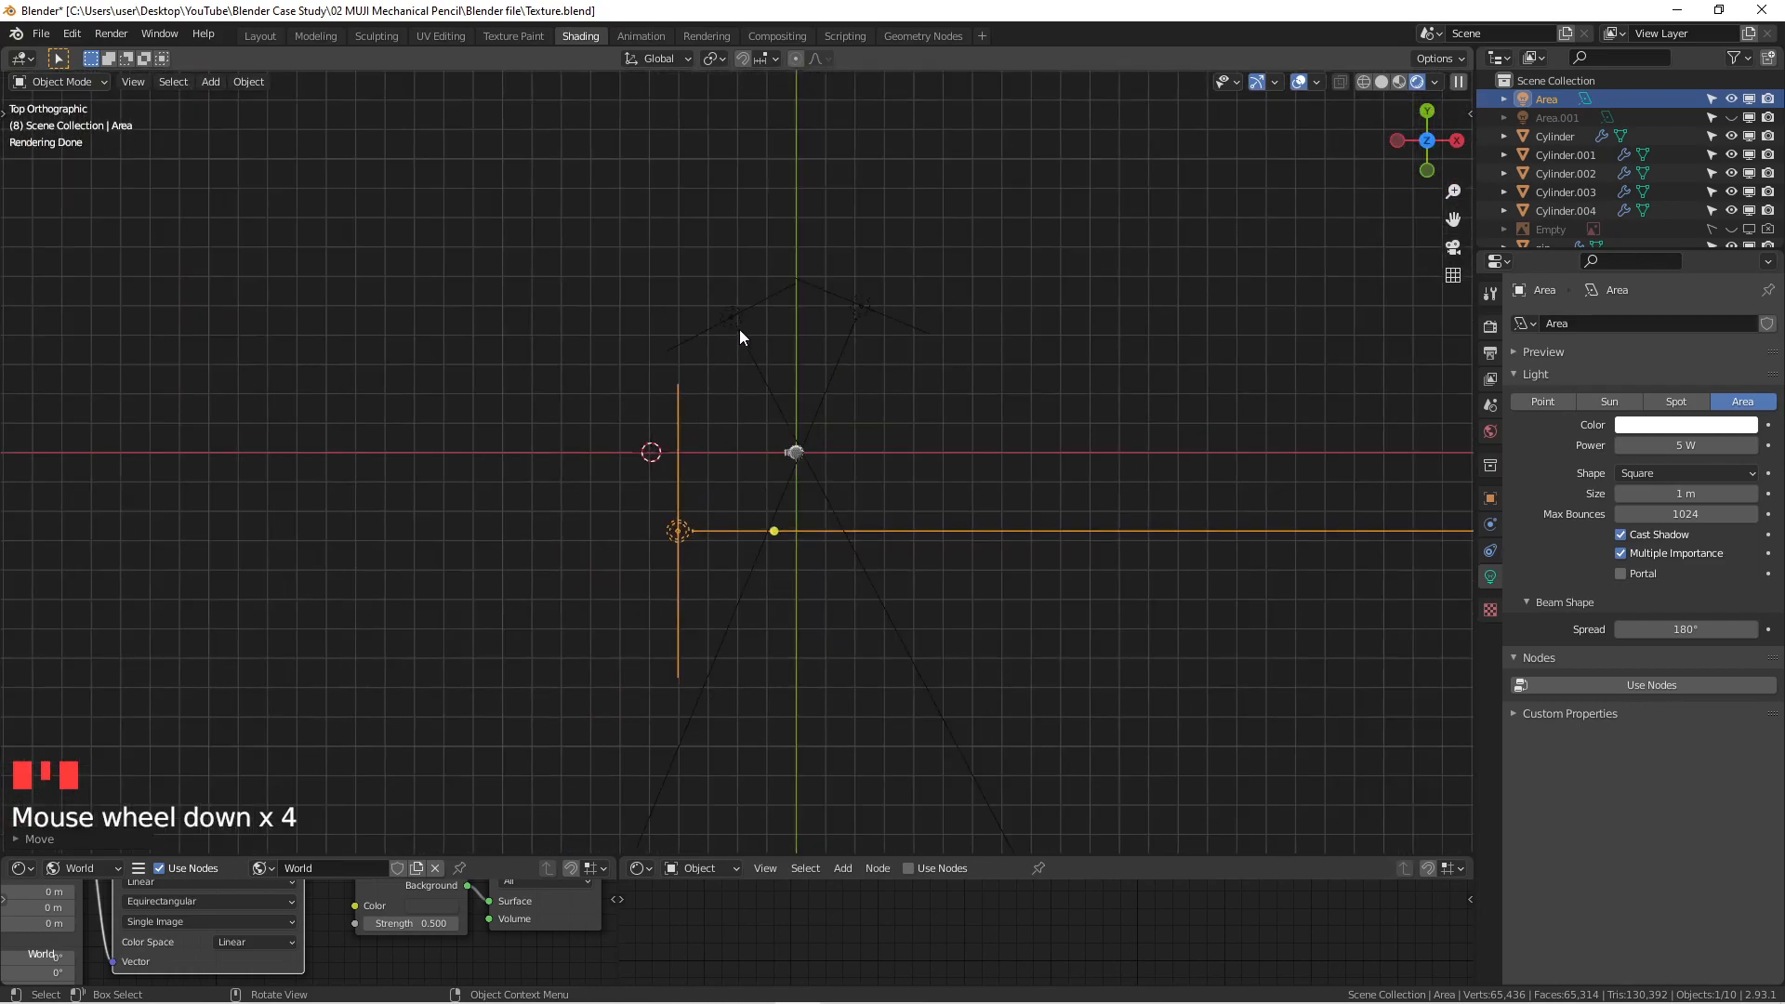
key(s)
click(711, 451)
middle_drag(710, 450, 771, 465)
key(KP_1)
scroll(772, 427, up, 9)
scroll(771, 431, up, 8)
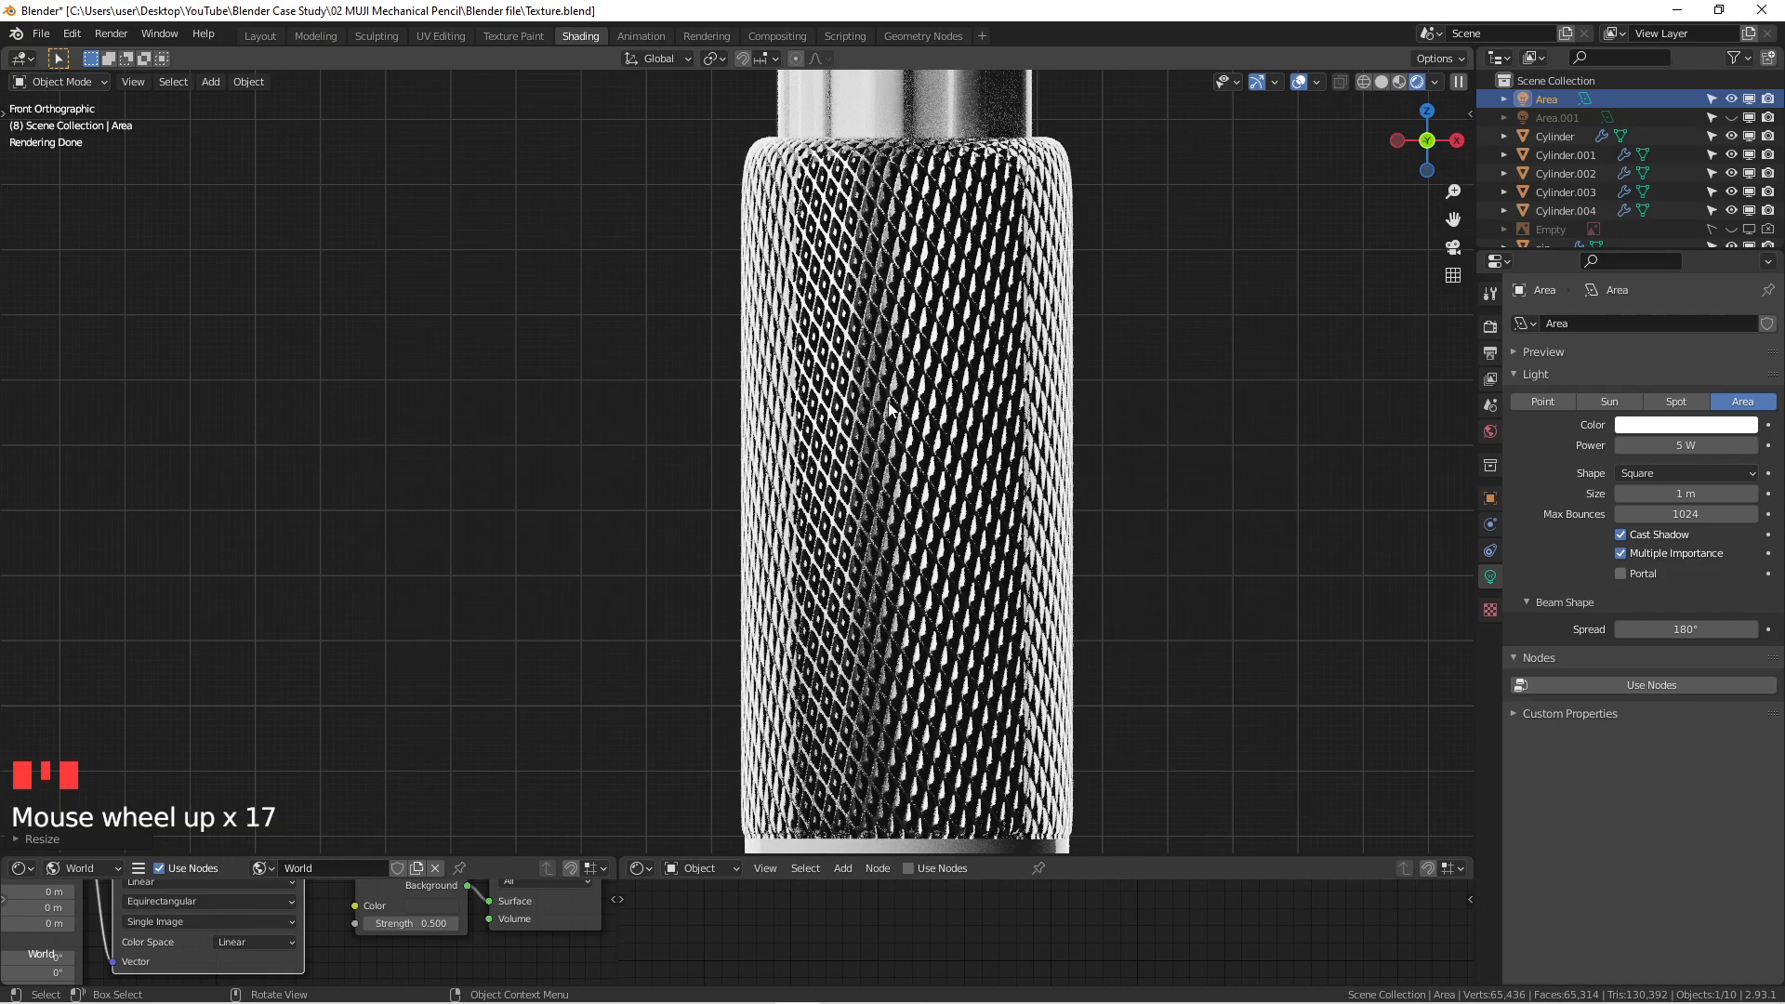
scroll(868, 430, down, 1)
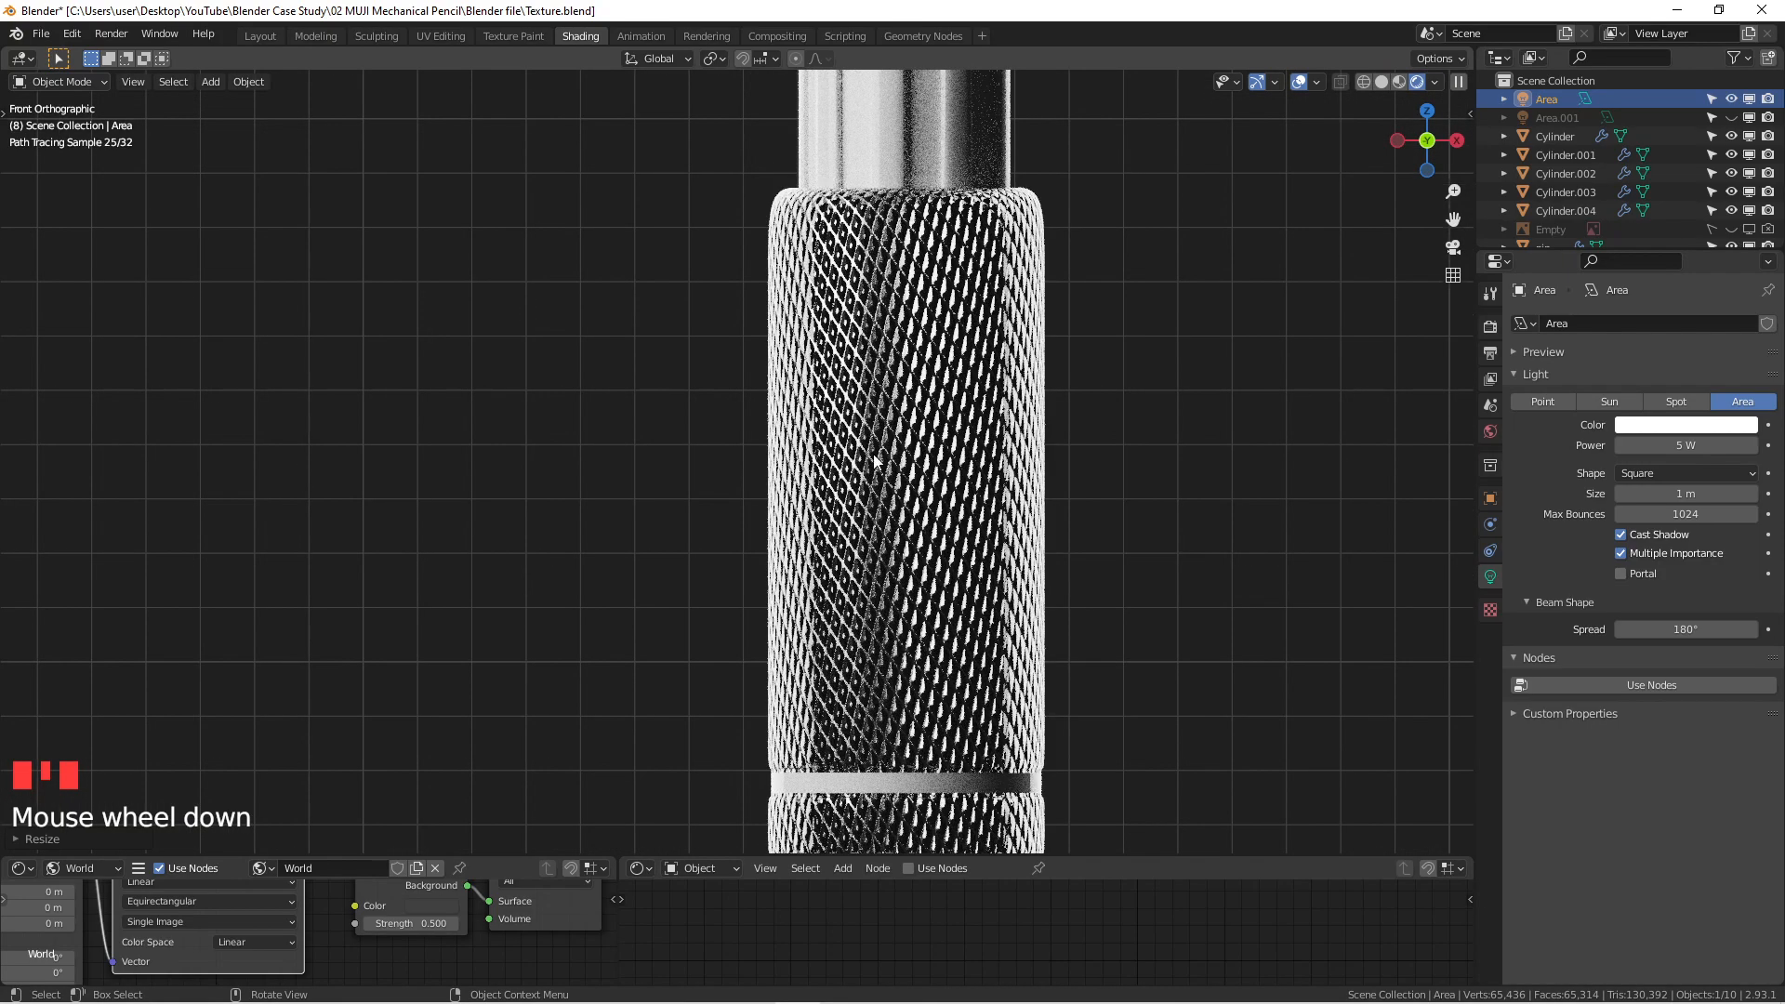
scroll(860, 552, up, 4)
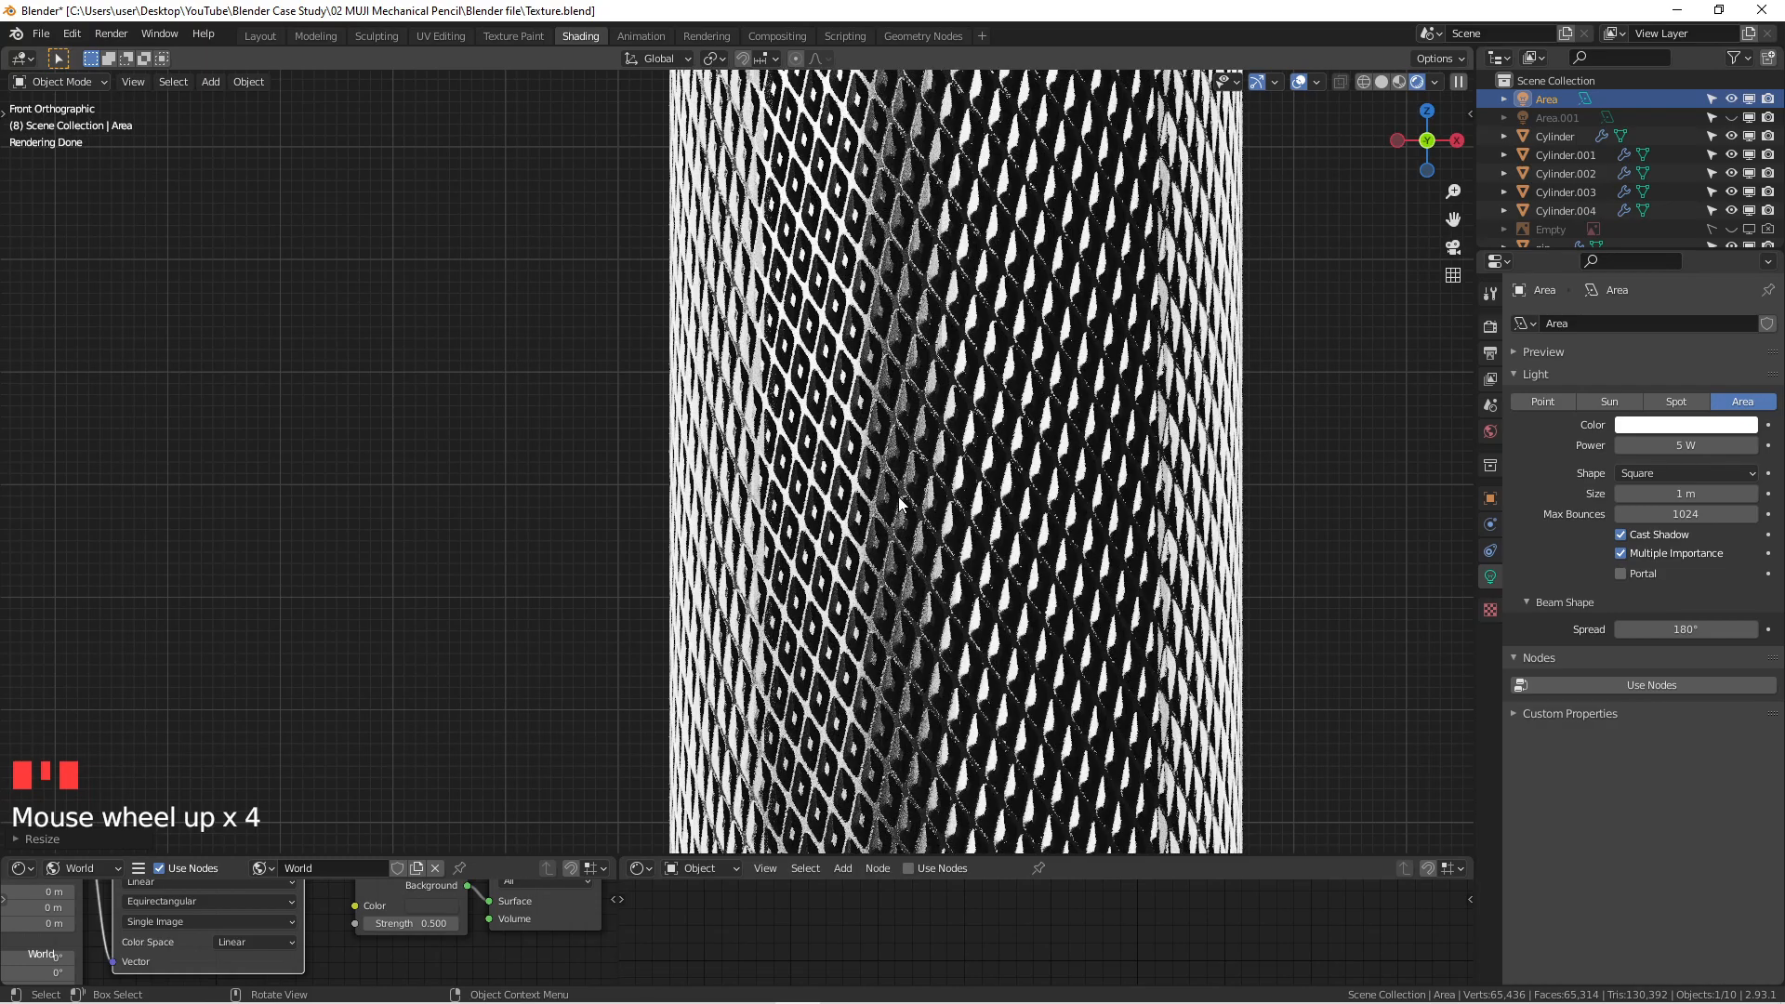
Step: Stretch the Area light along Z to more than twice its height and check the lit grip close up
scroll(901, 503, down, 11)
shift+middle_drag(923, 655, 863, 609)
scroll(639, 498, down, 4)
scroll(639, 411, up, 1)
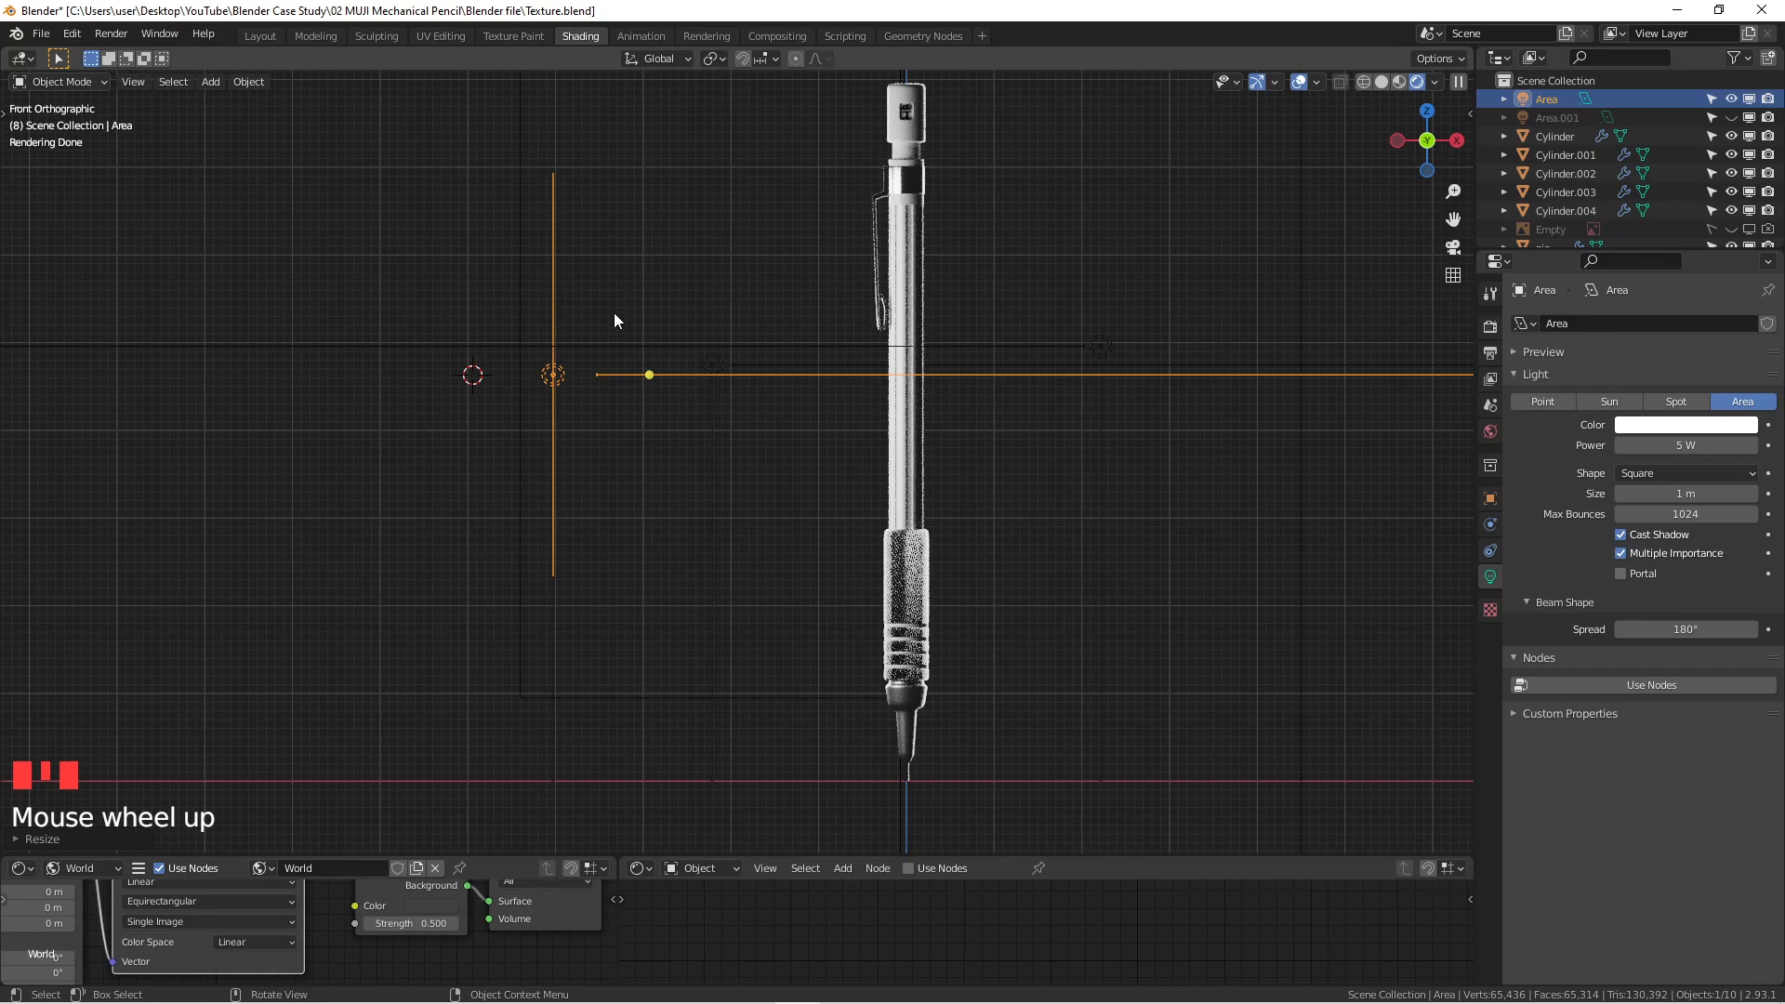
key(s)
key(z)
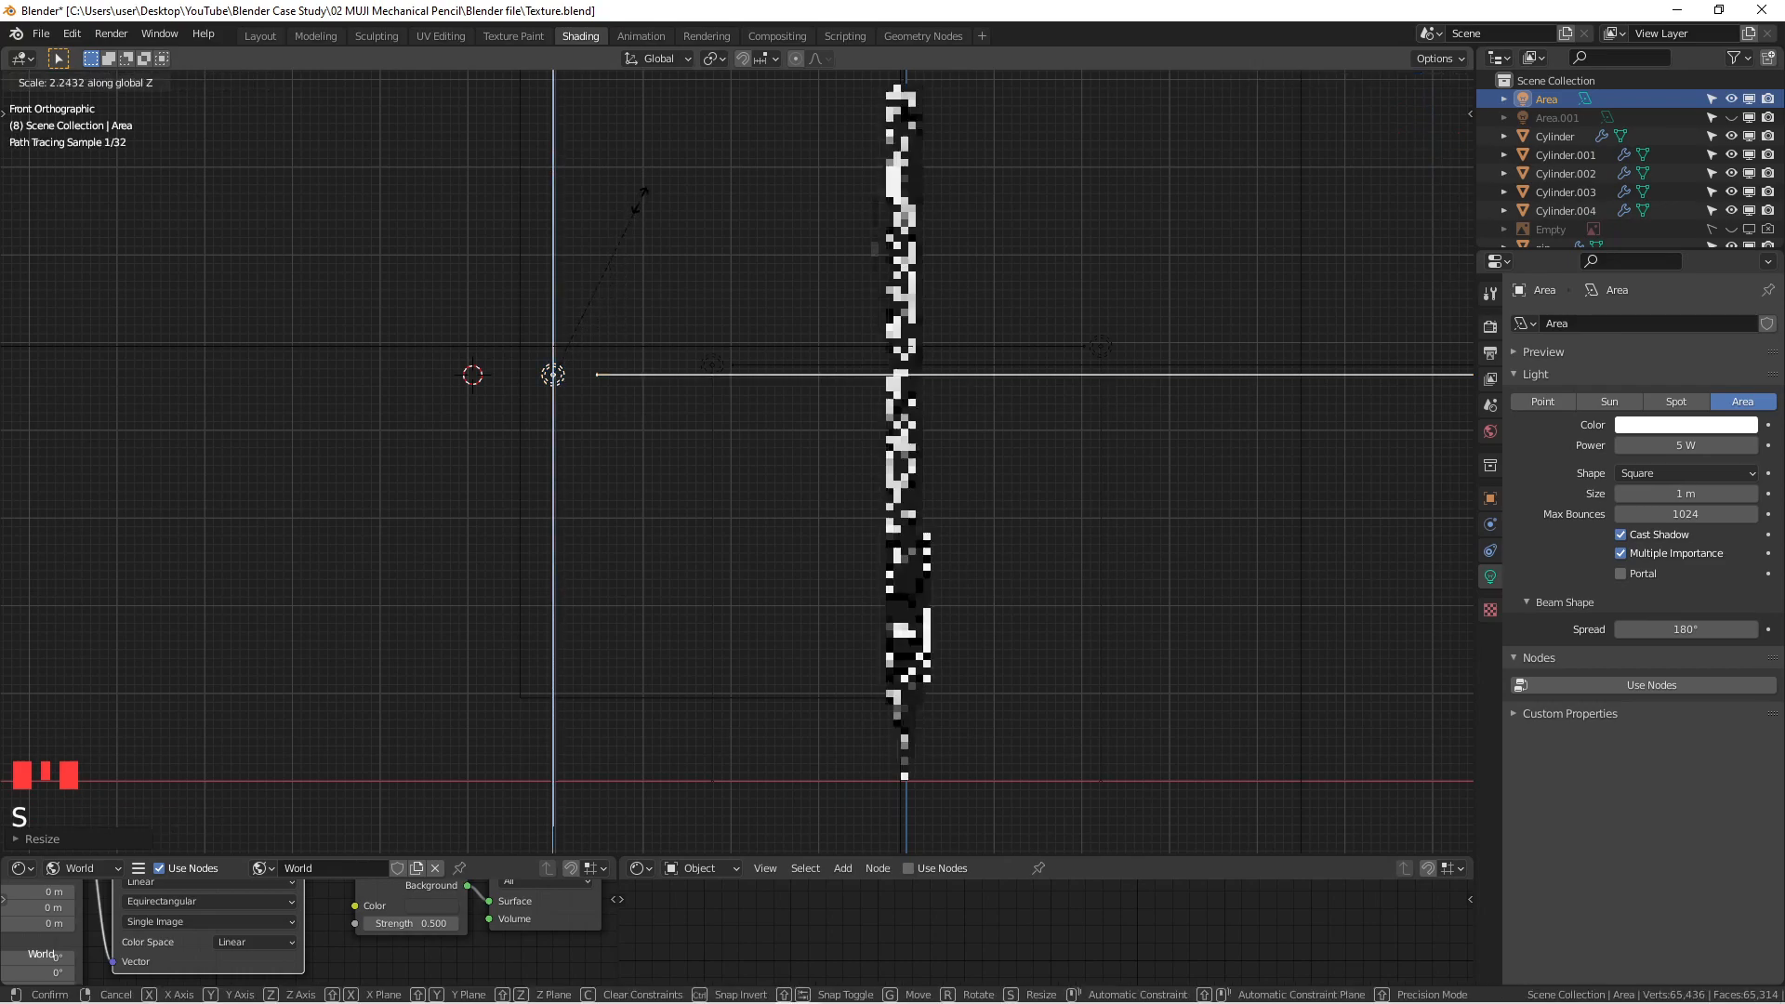
click(650, 166)
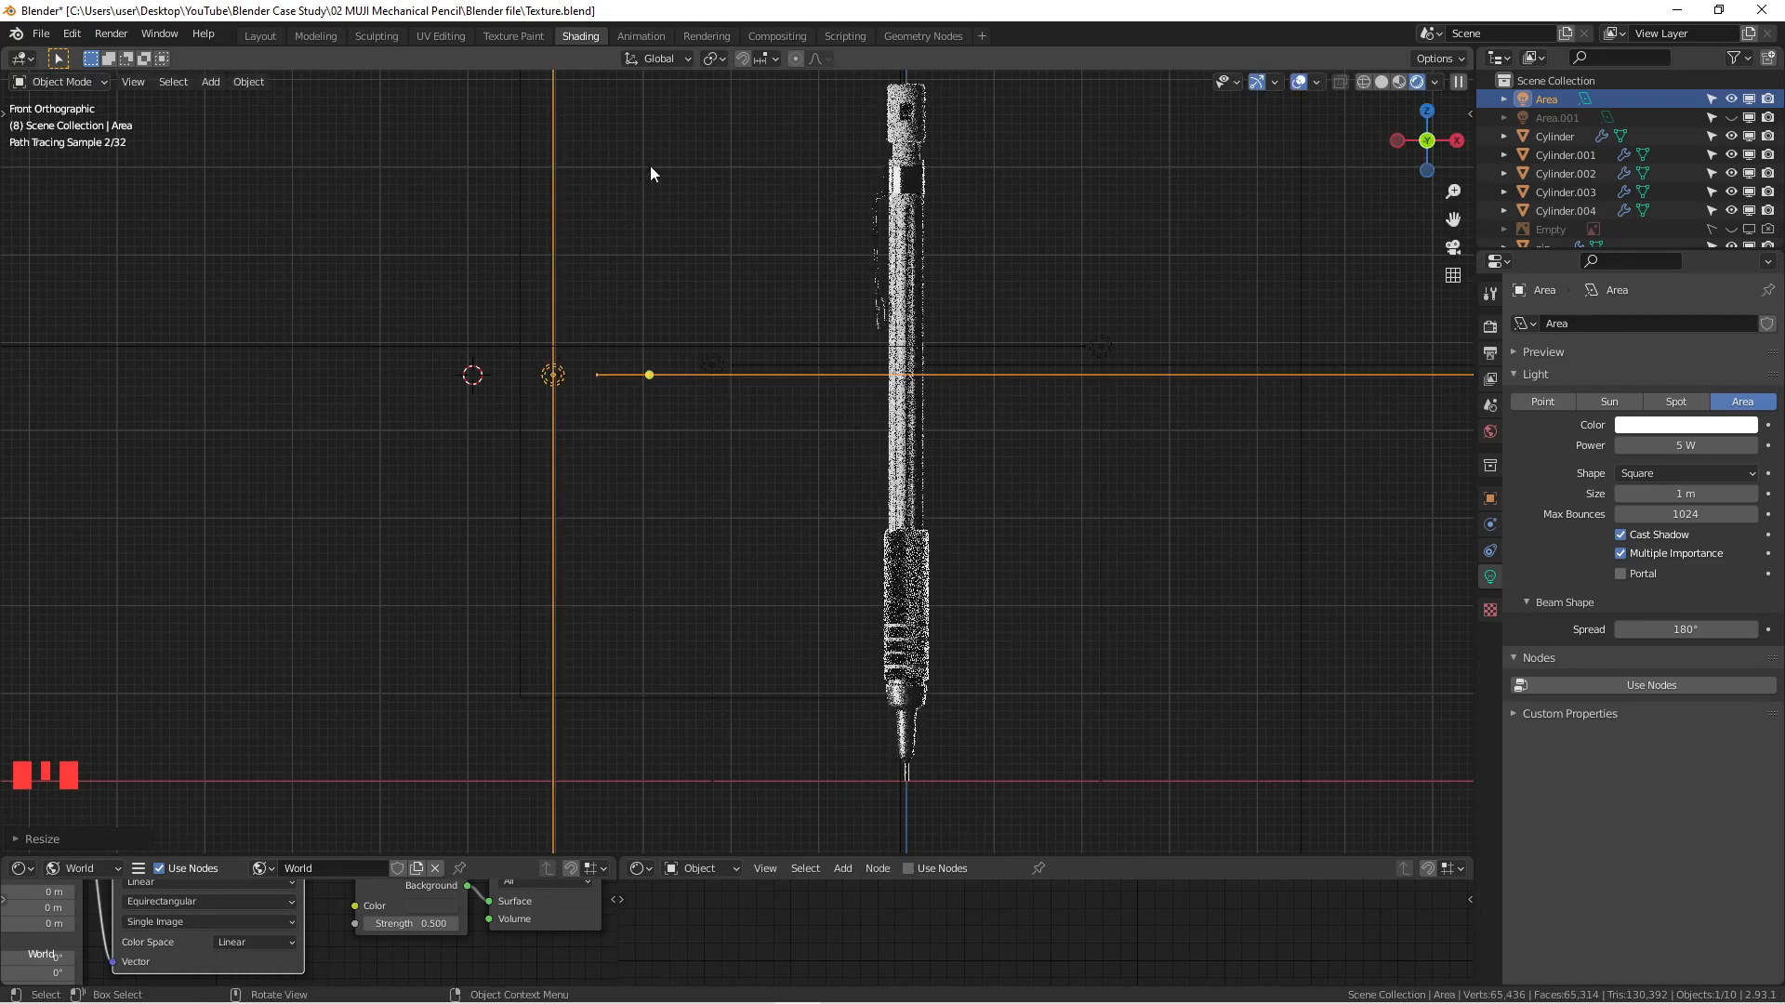
scroll(867, 507, up, 8)
shift+middle_drag(984, 626, 830, 562)
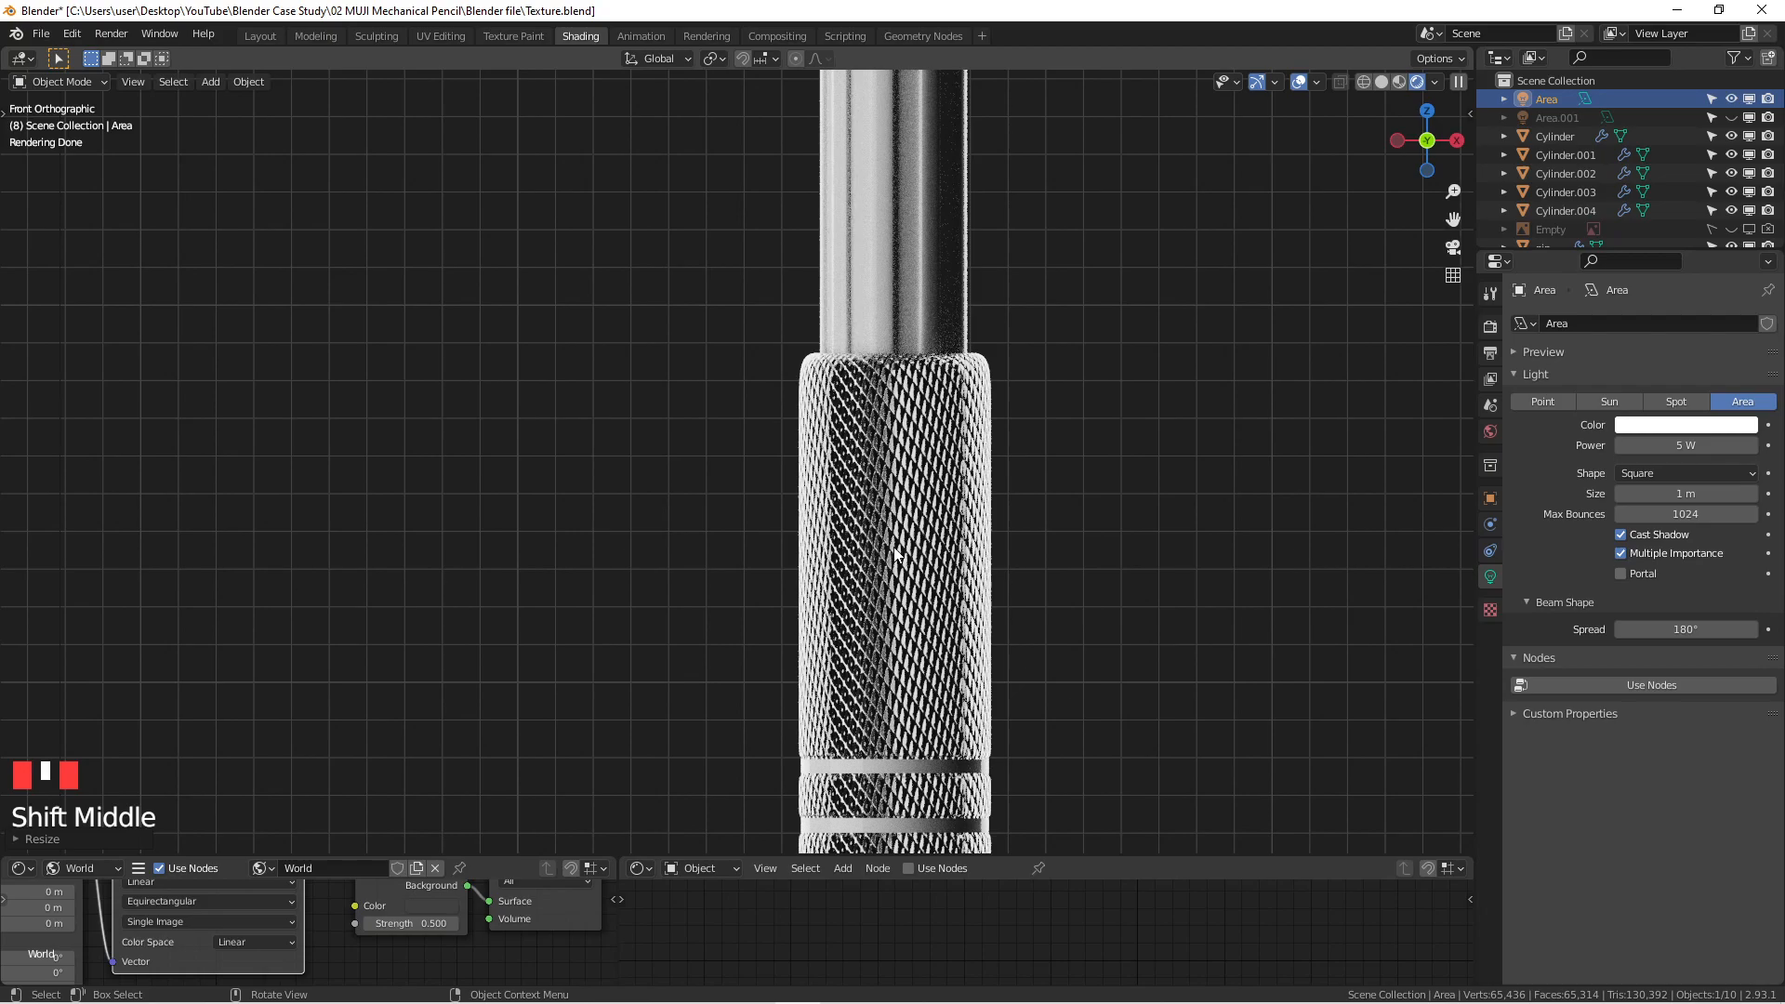
Step: Rotate the Area light slightly toward the pencil in top view and check the result from the front
scroll(939, 632, down, 4)
shift+middle_drag(908, 617, 800, 500)
scroll(764, 526, down, 4)
scroll(796, 535, down, 1)
key(KP_7)
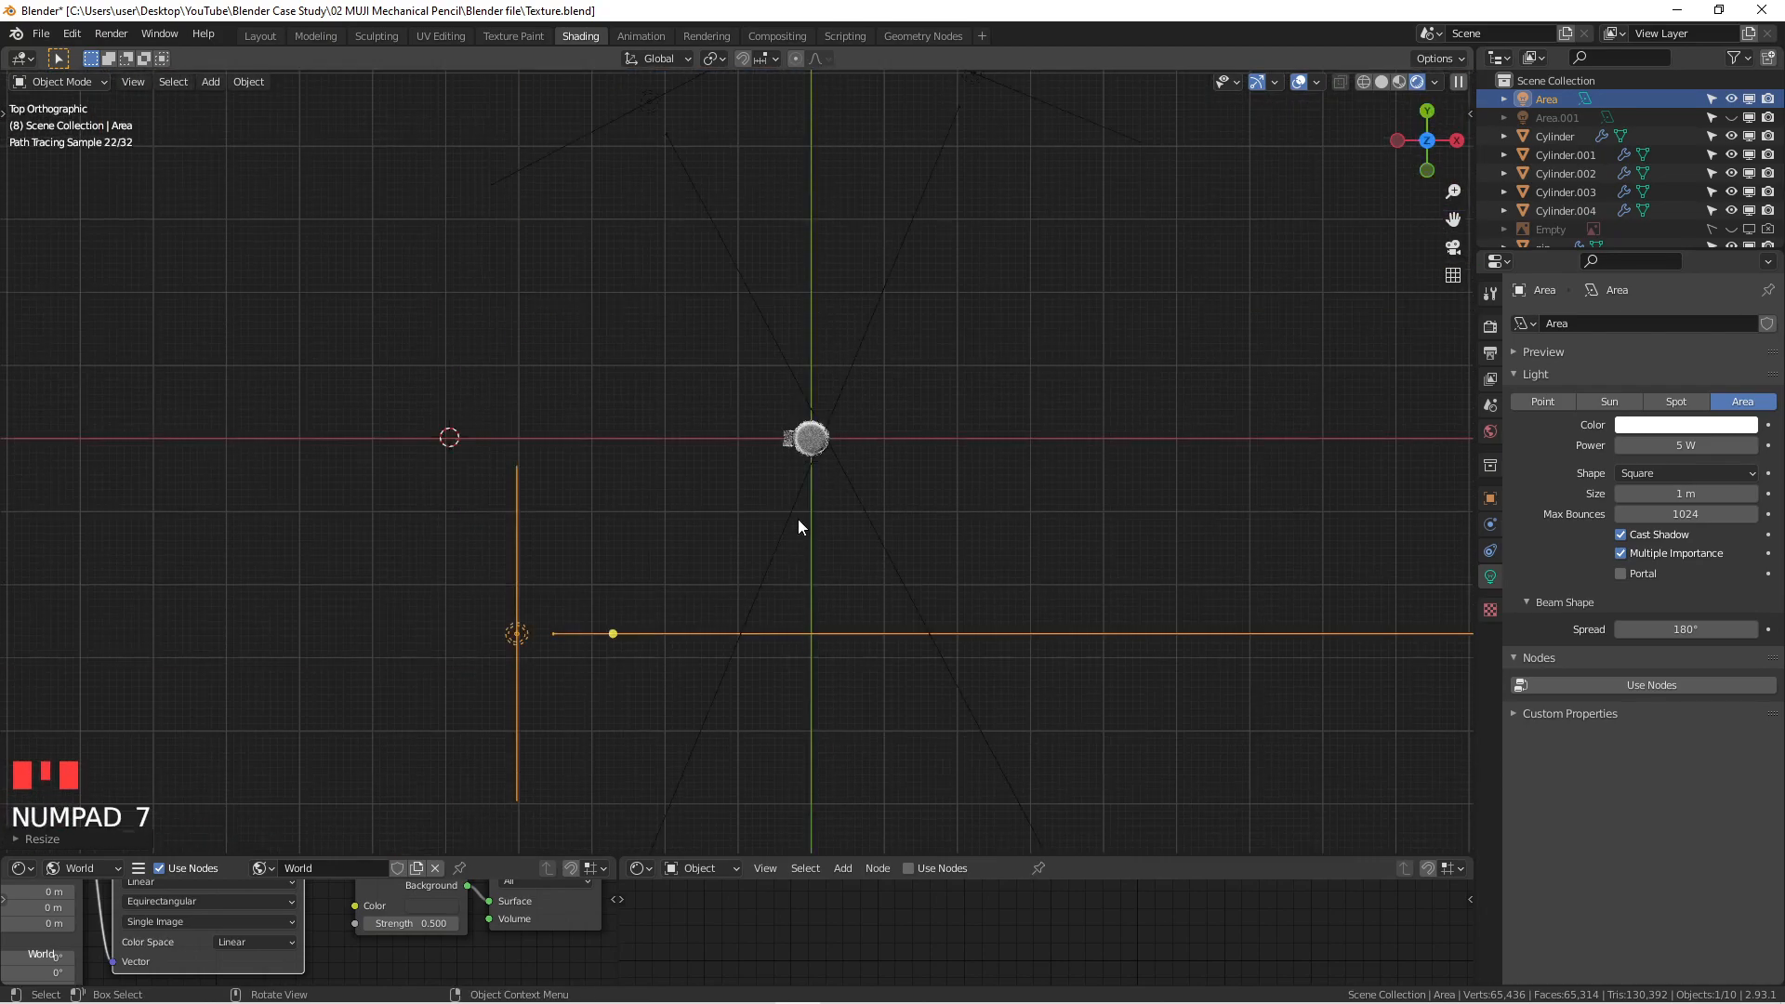
middle_drag(993, 626, 771, 500)
key(KP_1)
scroll(772, 483, up, 5)
Step: Try moving the tilted Area light closer to the pencil in top view, and undo the move
key(KP_7)
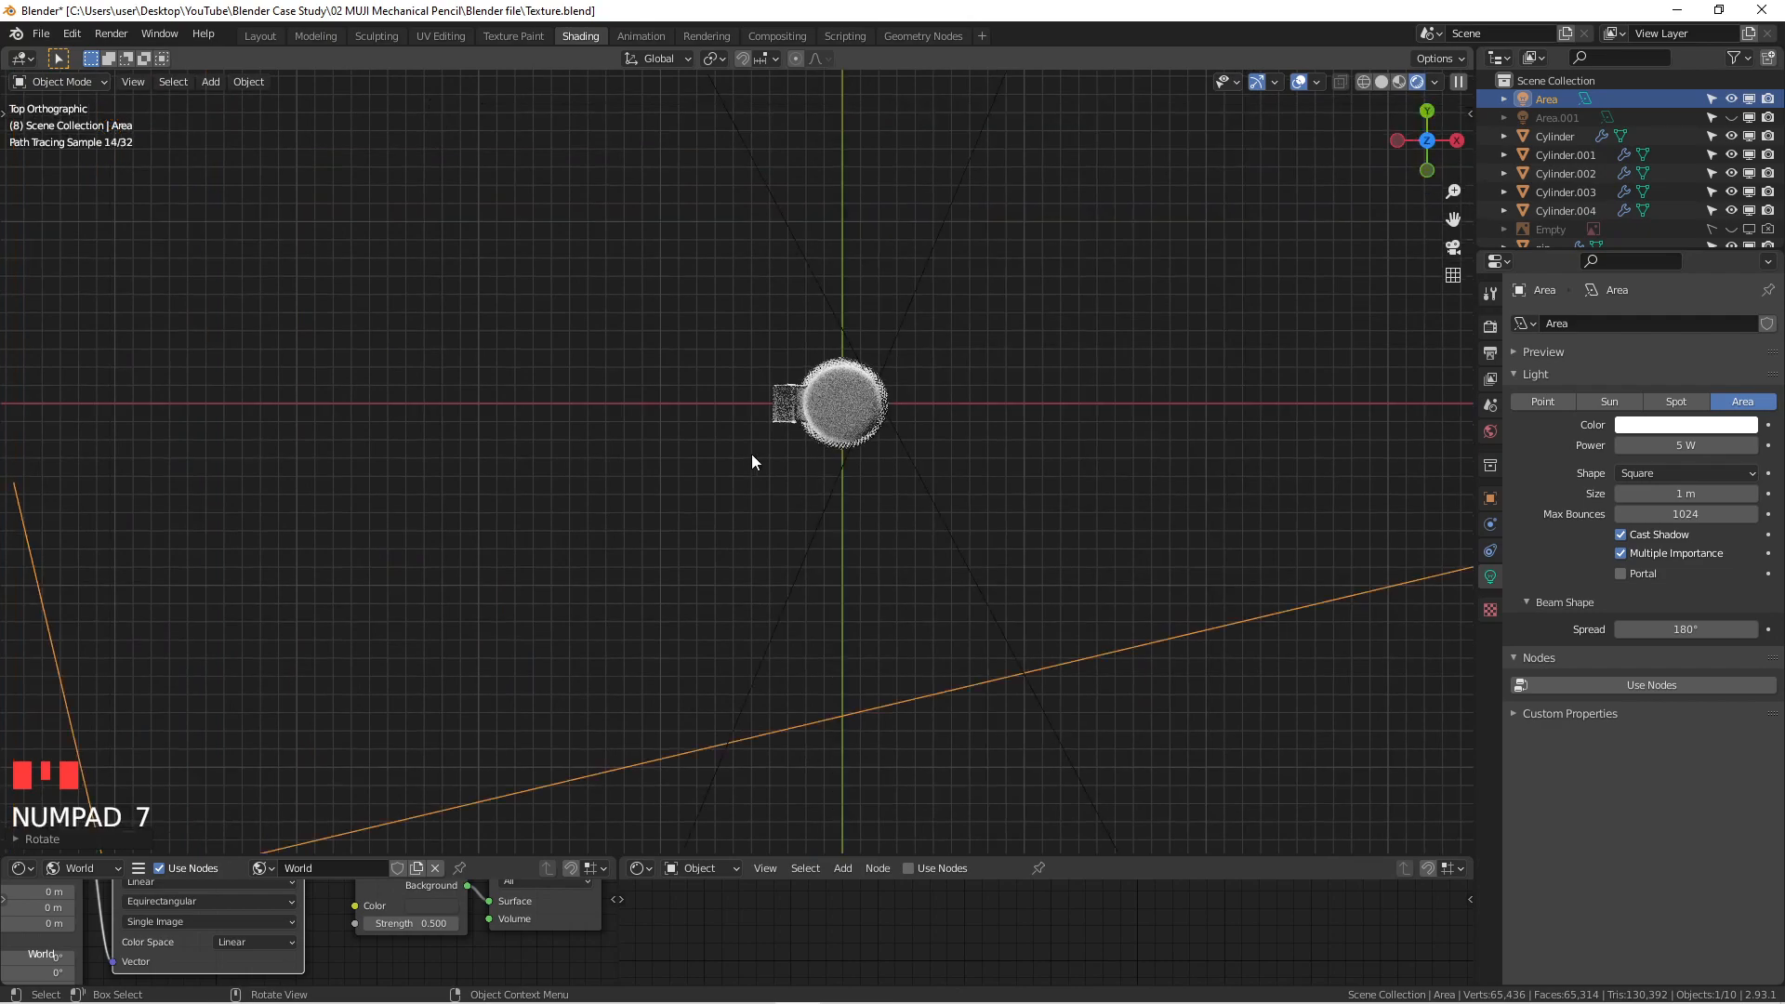
scroll(298, 504, down, 1)
key(g)
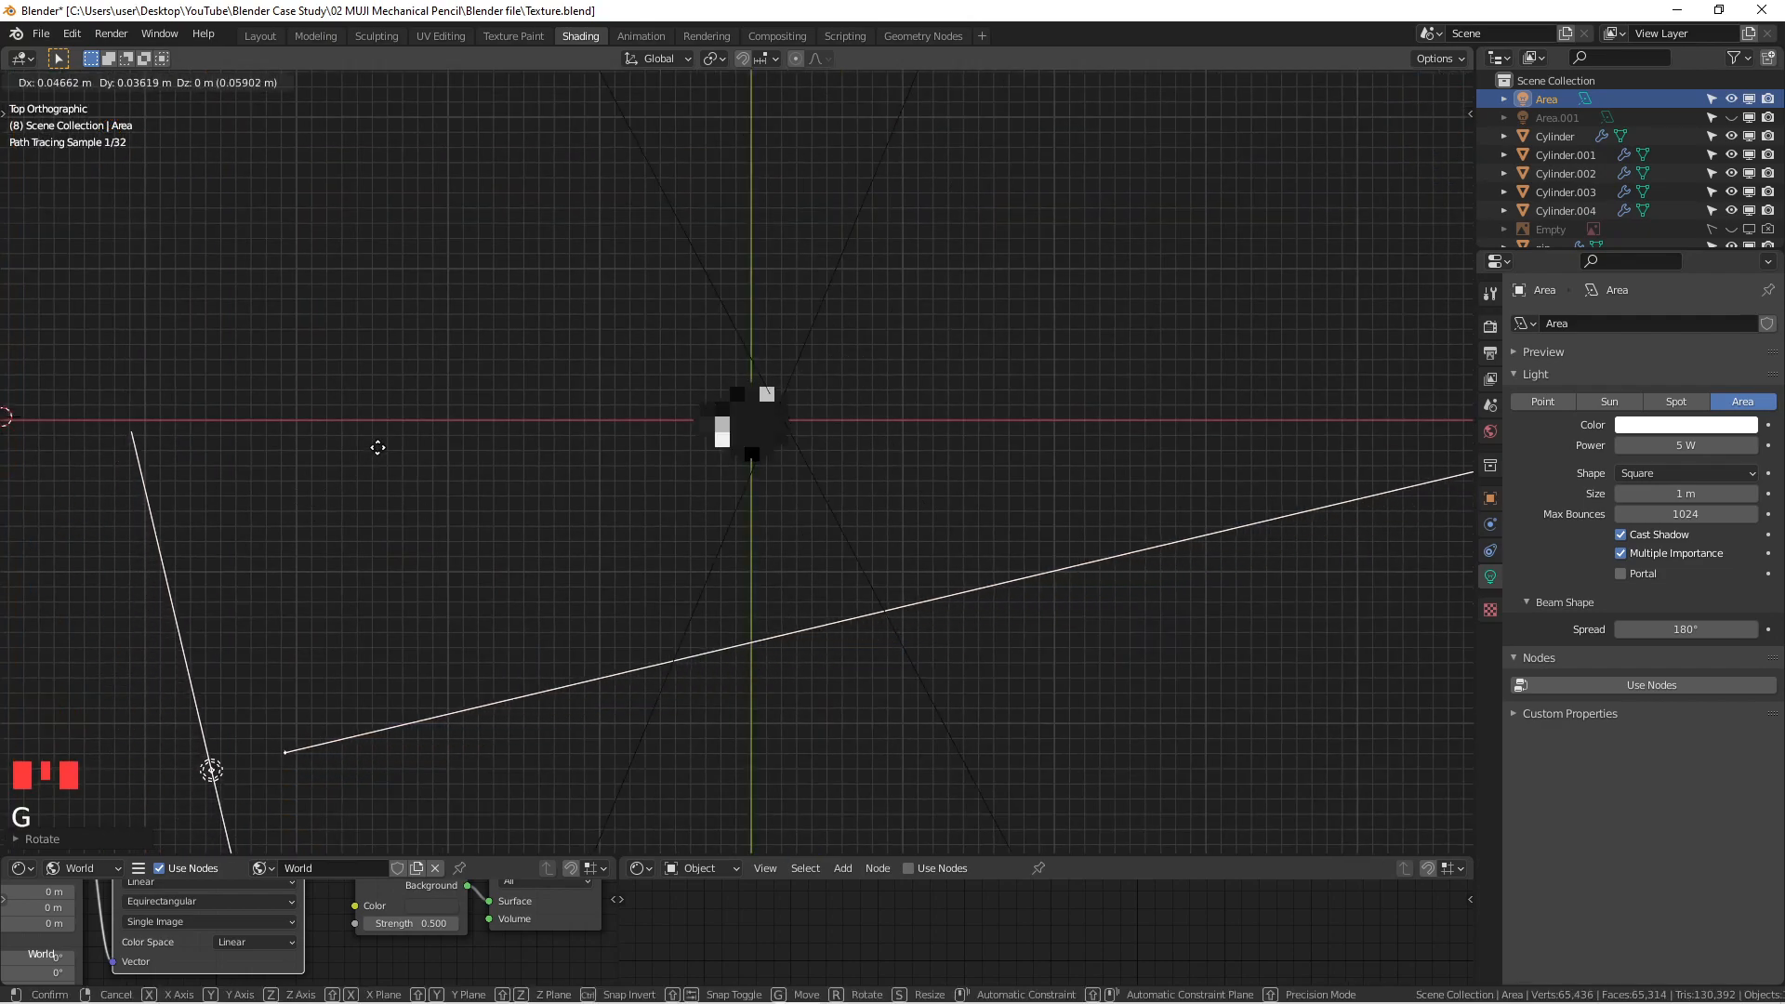
middle_drag(380, 439, 689, 513)
key(KP_1)
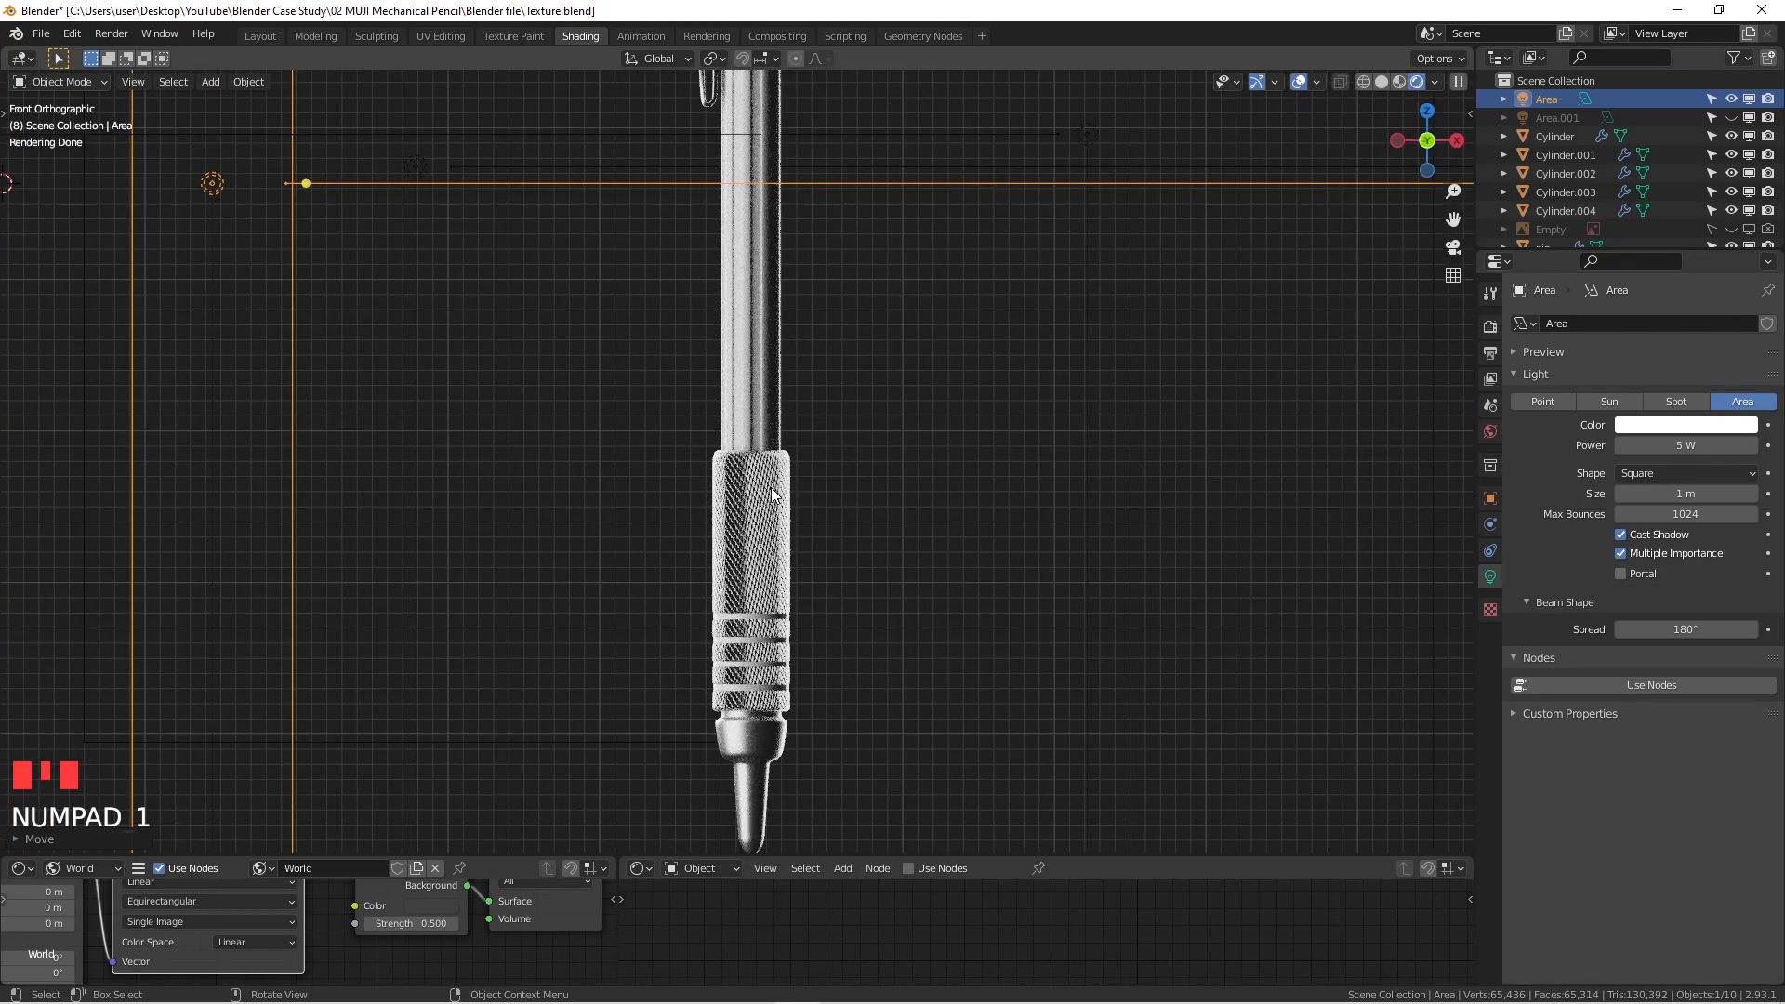
scroll(786, 497, down, 1)
key(ctrl+z)
Step: Shorten the Area light along Z so it extends only slightly beyond the pencil's length, and check the grip's grooves close up
middle_drag(814, 500, 935, 441)
key(KP_1)
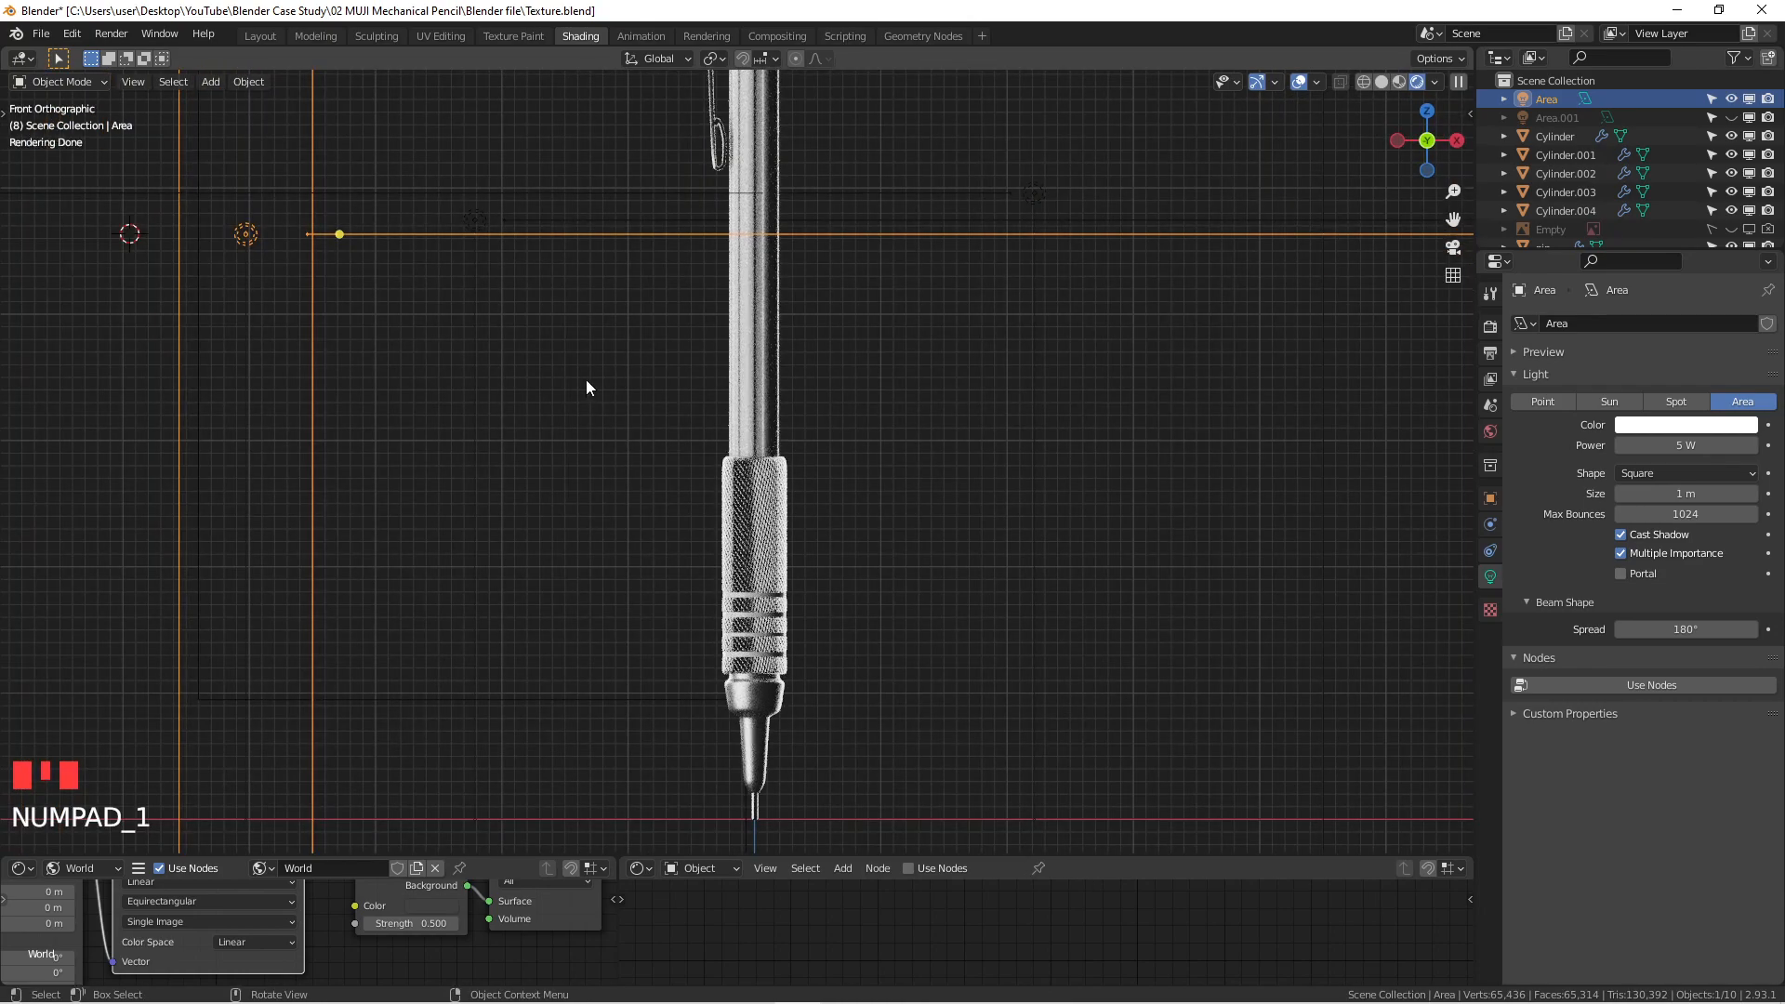
scroll(576, 367, down, 7)
key(s)
key(z)
click(520, 224)
scroll(559, 325, up, 5)
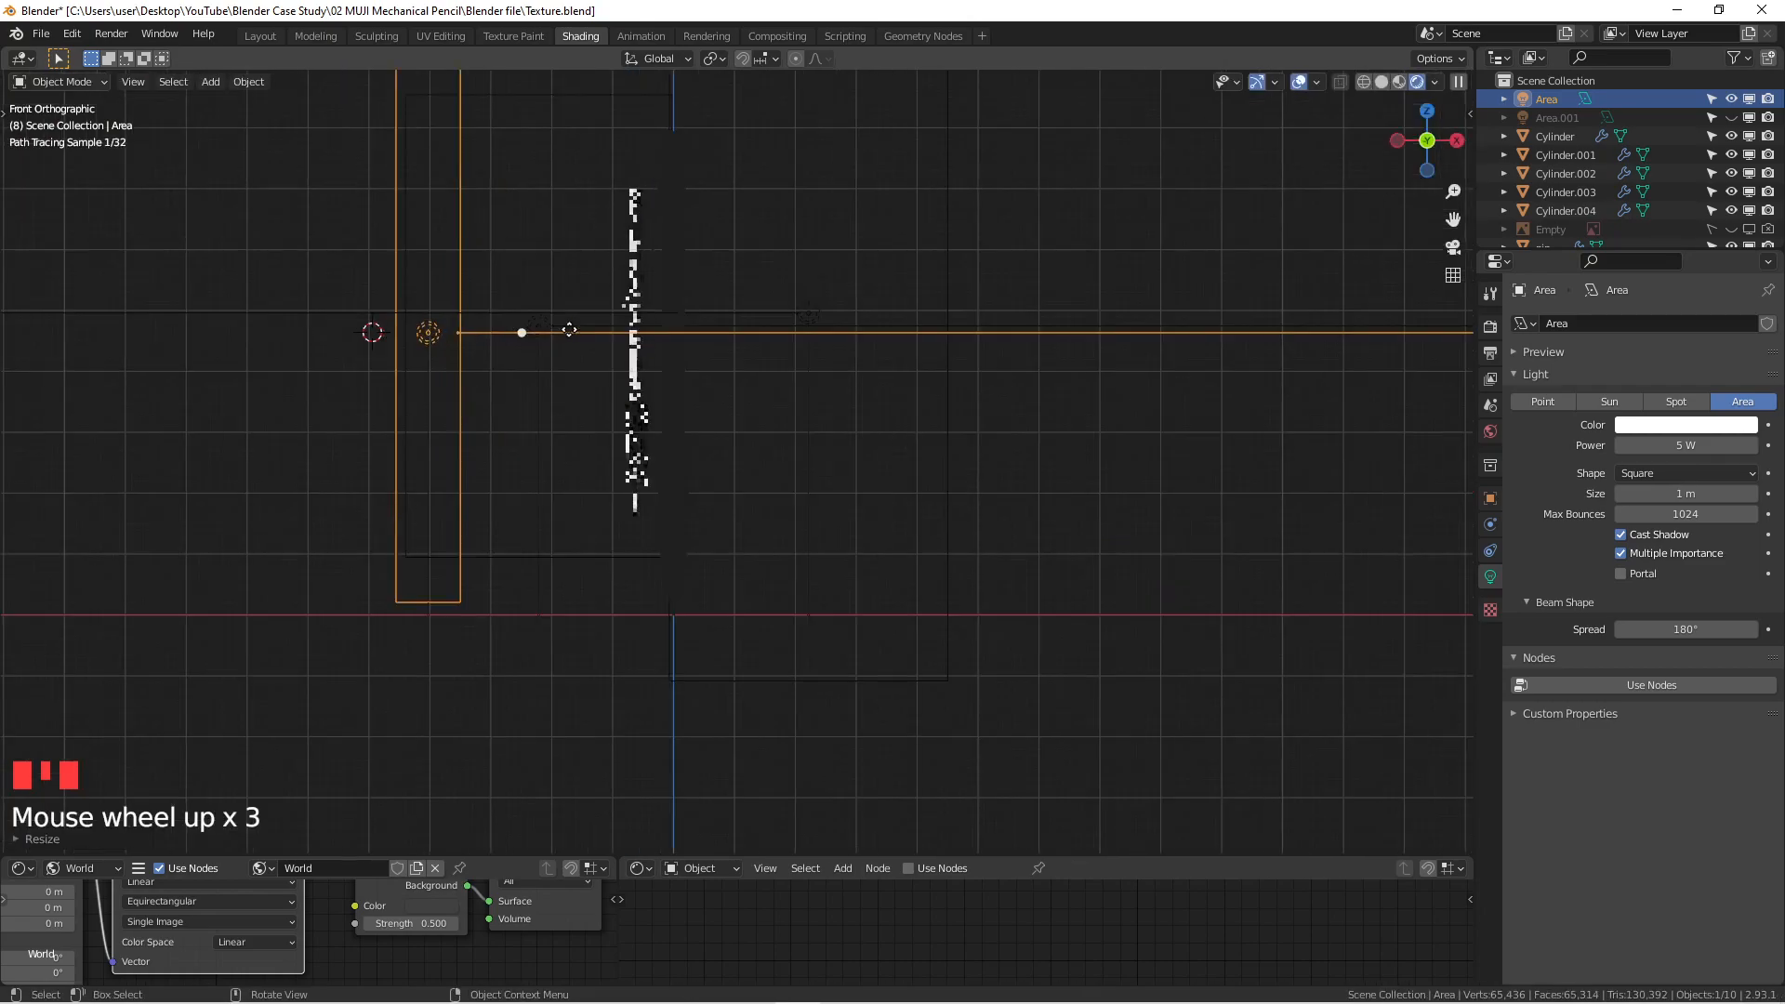
shift+middle_drag(711, 431, 827, 399)
scroll(848, 583, up, 5)
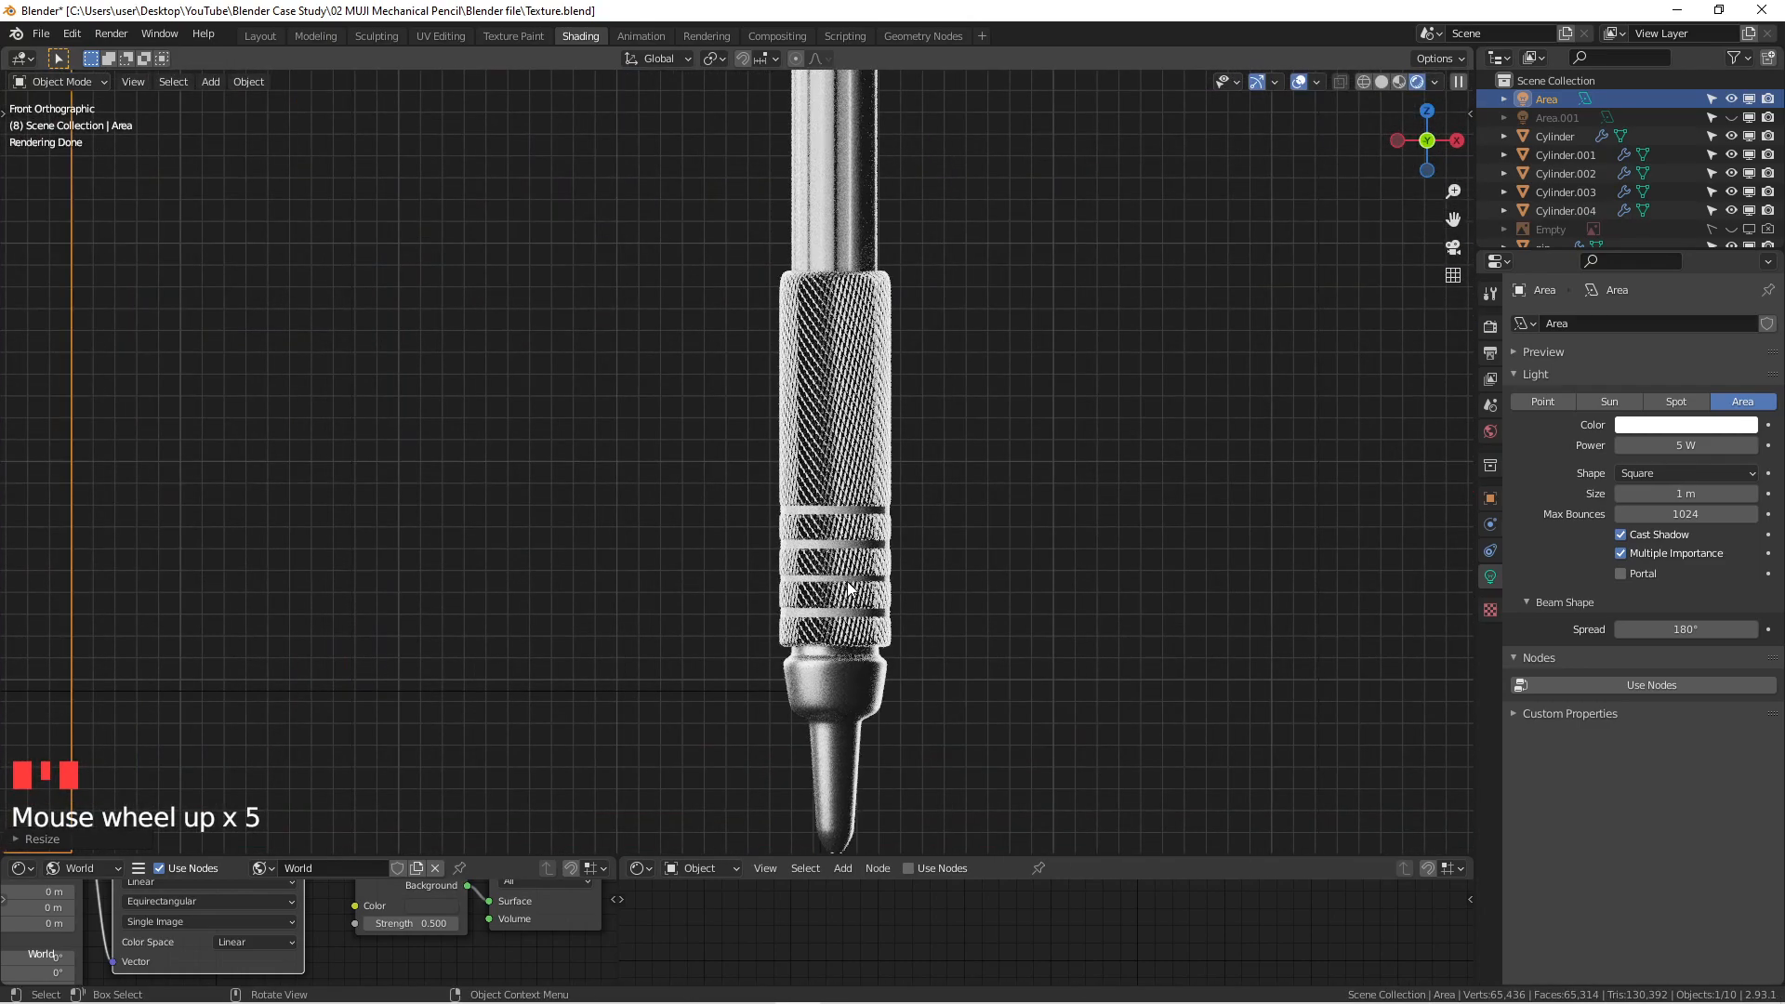
scroll(848, 586, up, 3)
scroll(827, 584, up, 5)
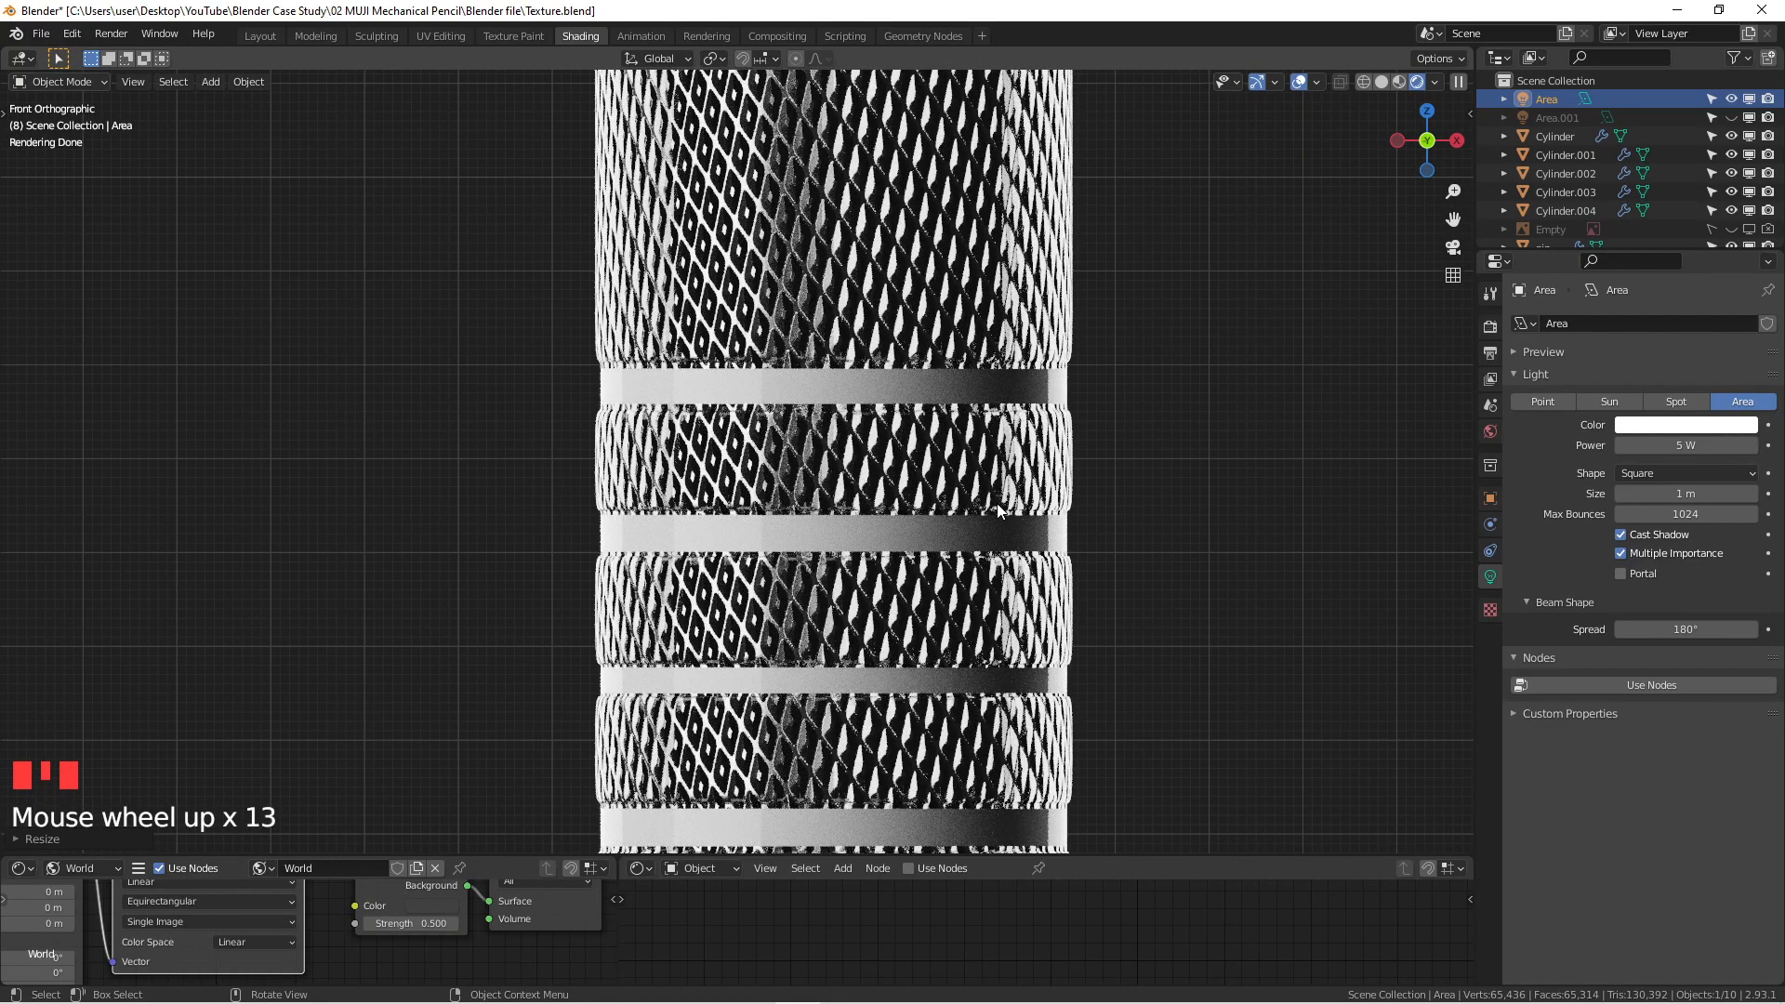
Step: Duplicate the Area light in top view and place the copy farther in front of the pencil along negative Y
scroll(1000, 488, down, 2)
scroll(930, 520, down, 5)
key(KP_7)
scroll(821, 564, down, 6)
scroll(821, 564, down, 4)
shift+middle_drag(805, 572, 838, 357)
scroll(829, 432, up, 4)
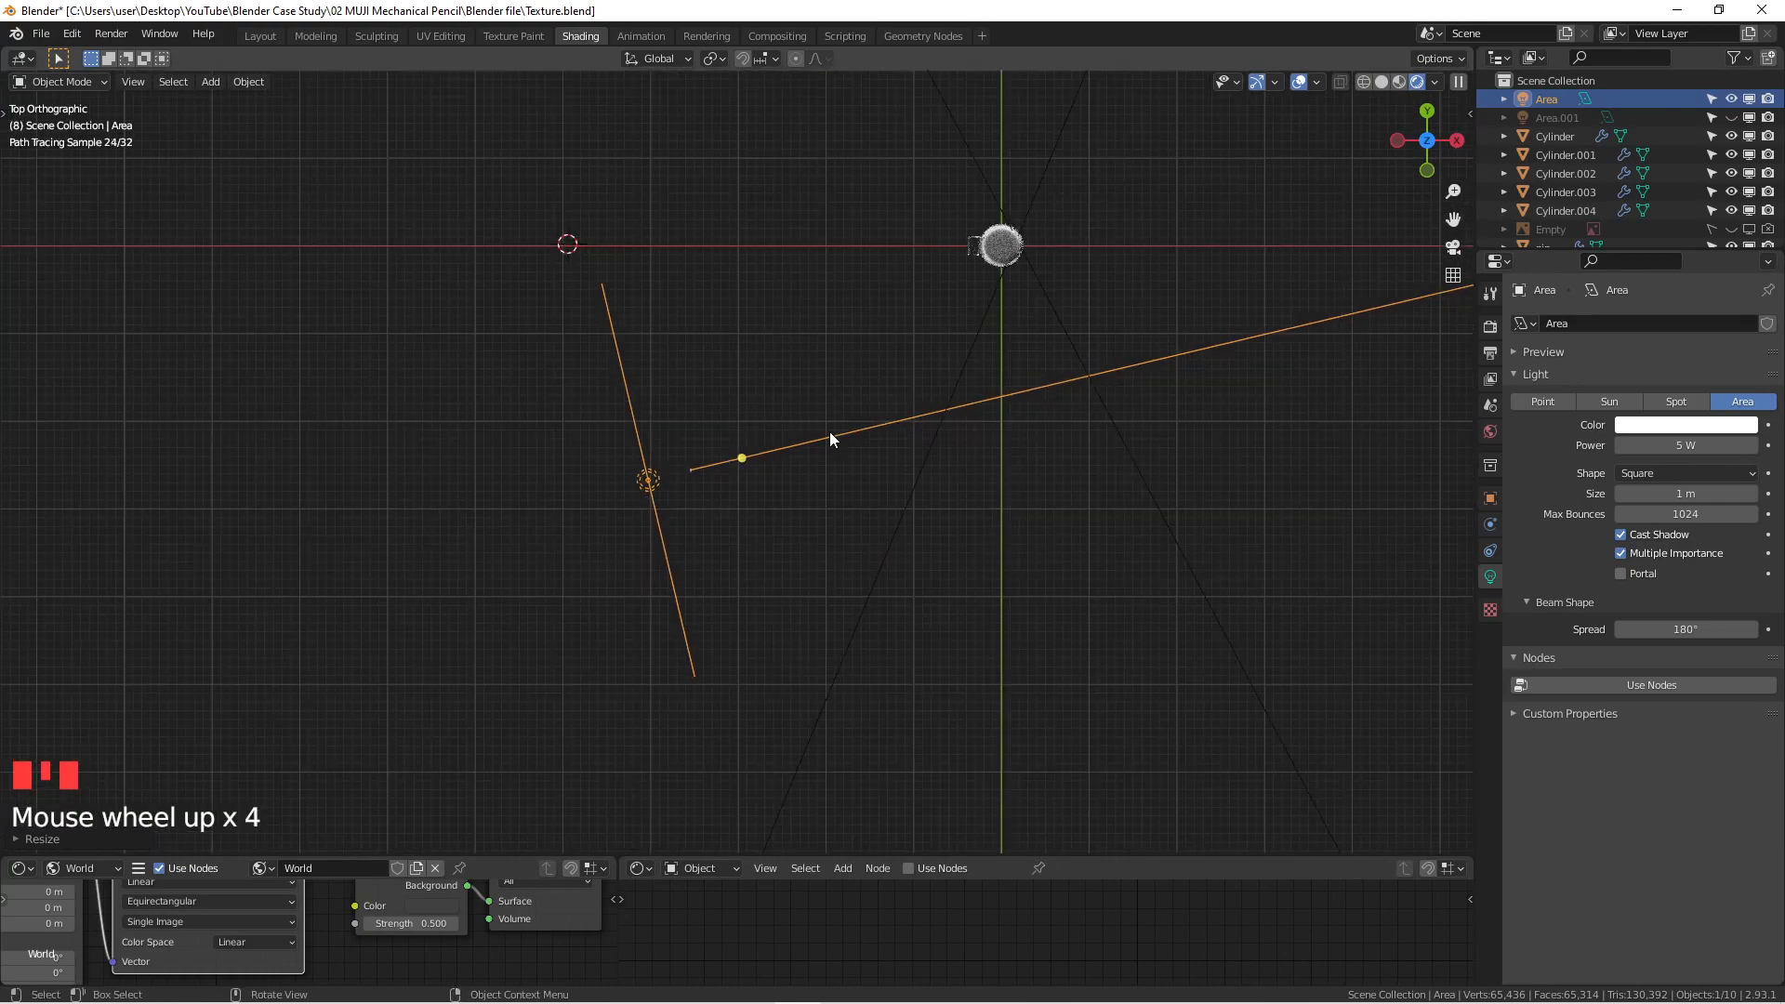
shift+middle_drag(829, 431, 643, 393)
key(shift+d)
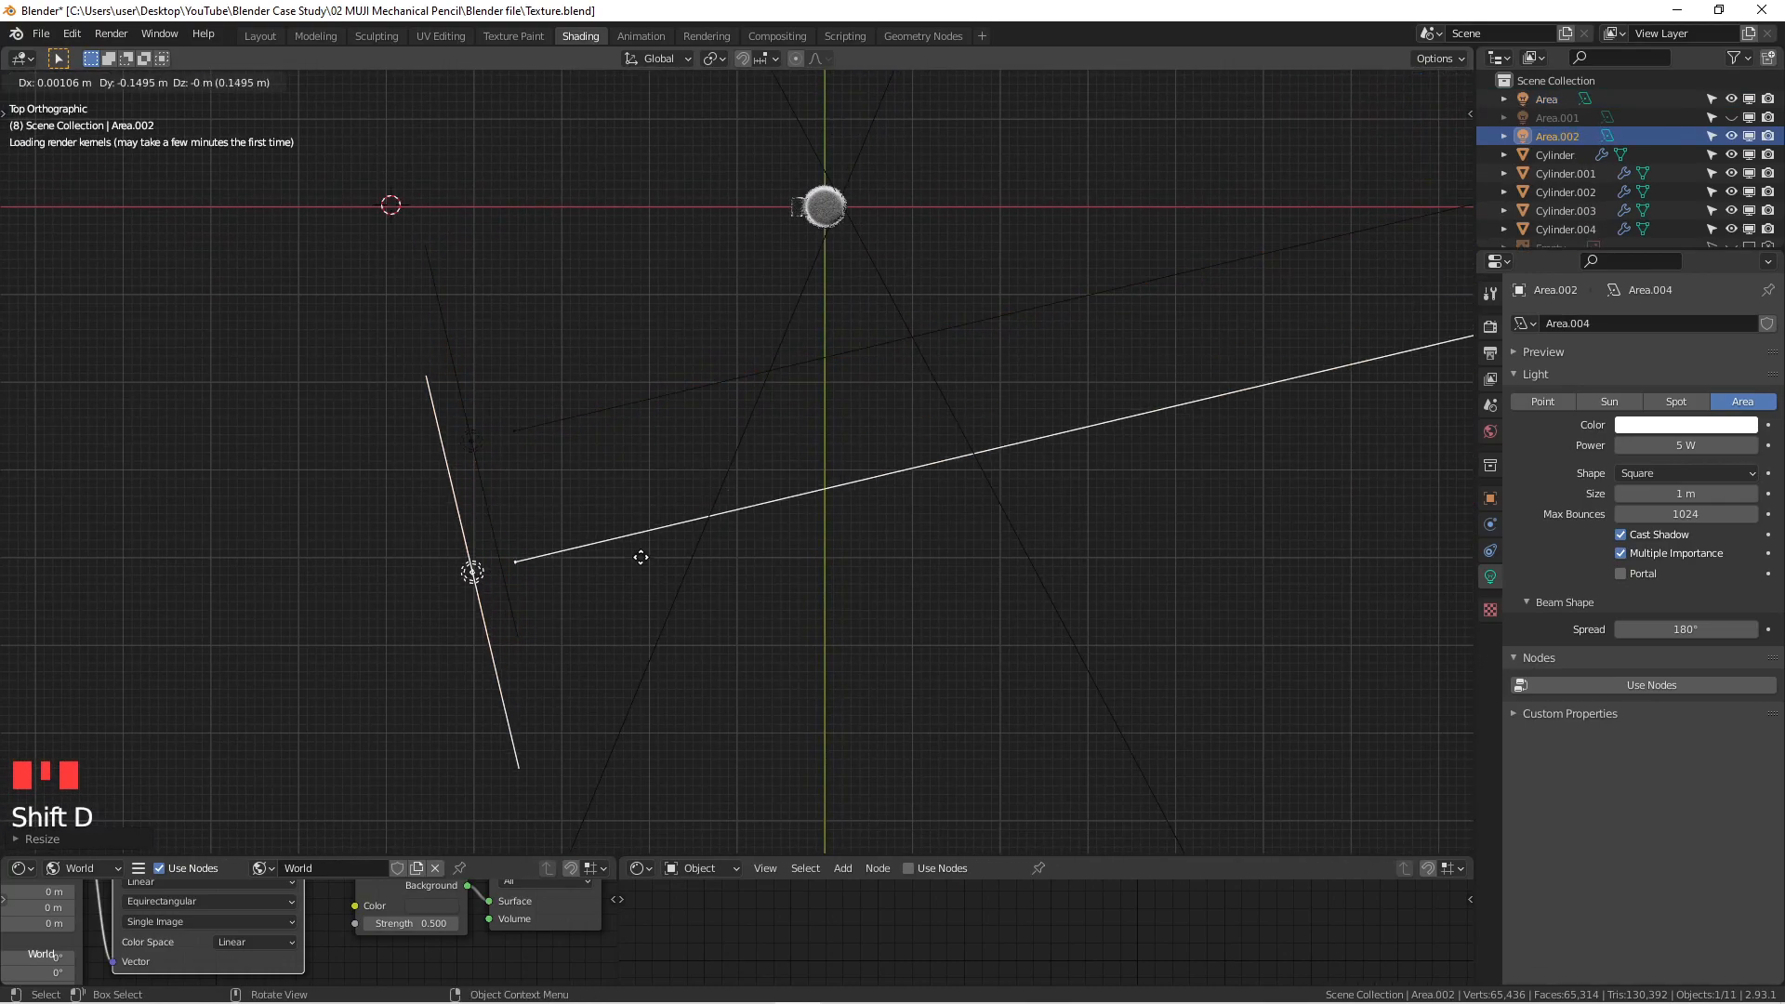
click(644, 696)
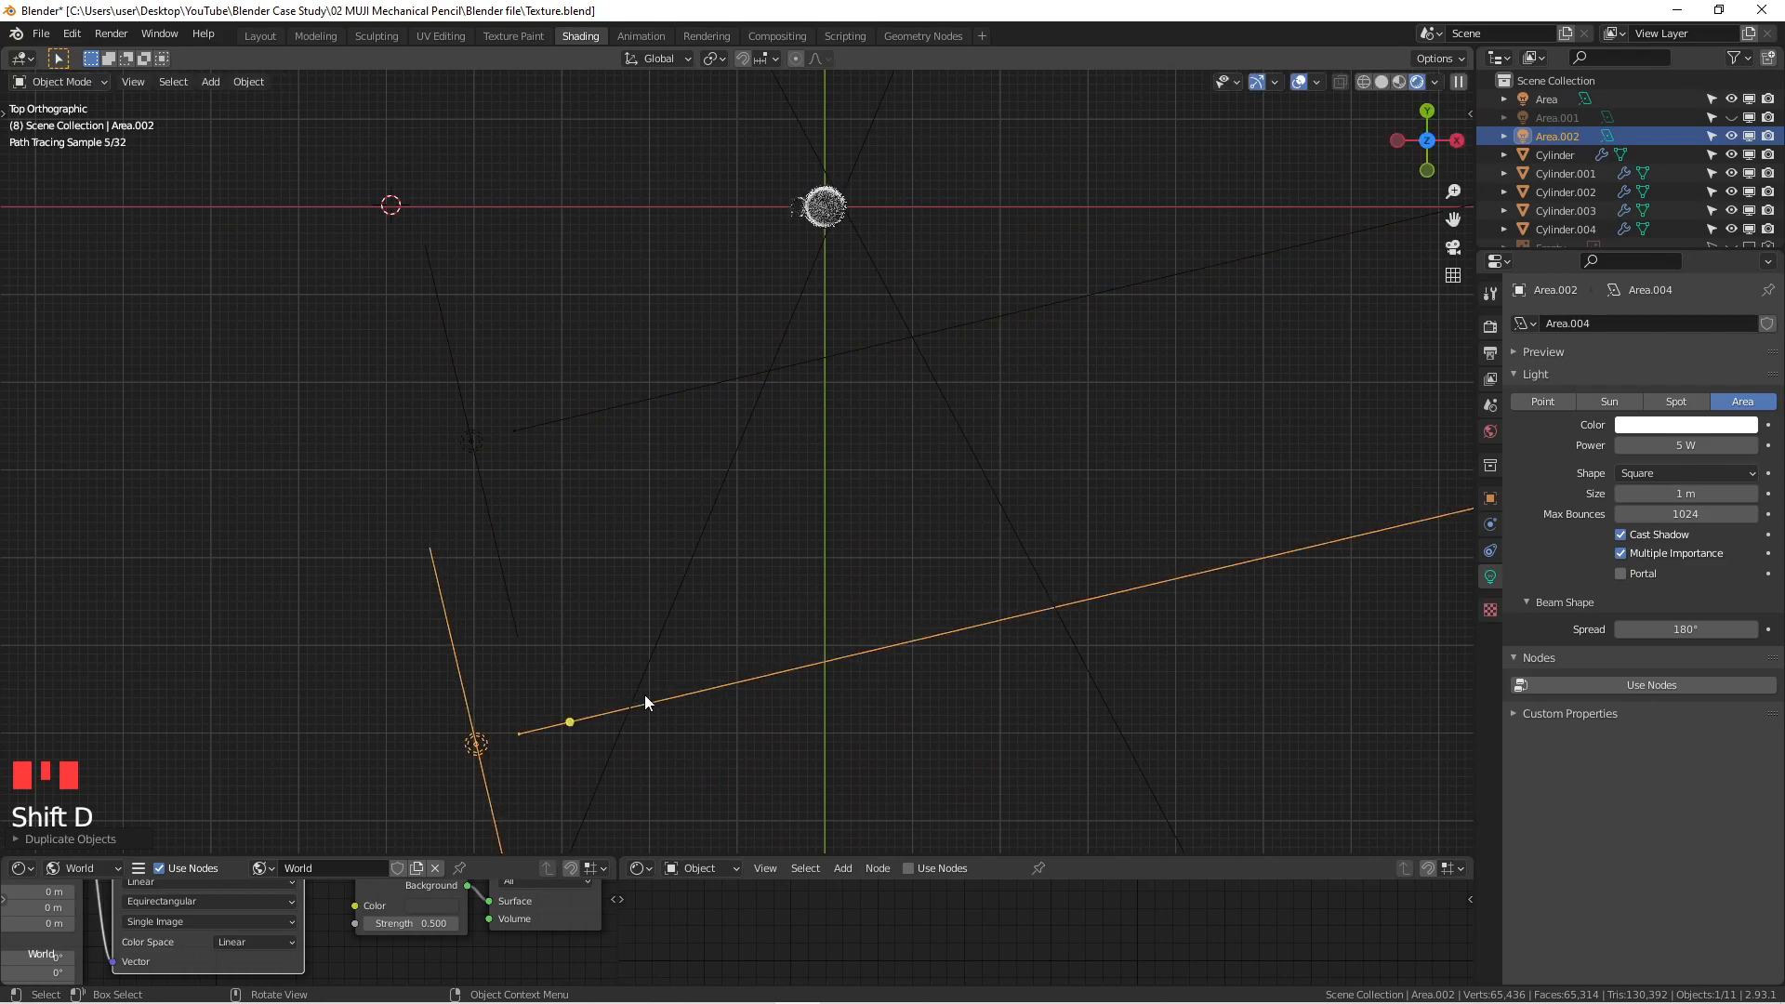
Step: Rotate the duplicated area light in top view to aim more toward the pencil, and check the lower grip from the front
key(KP_1)
scroll(760, 551, down, 3)
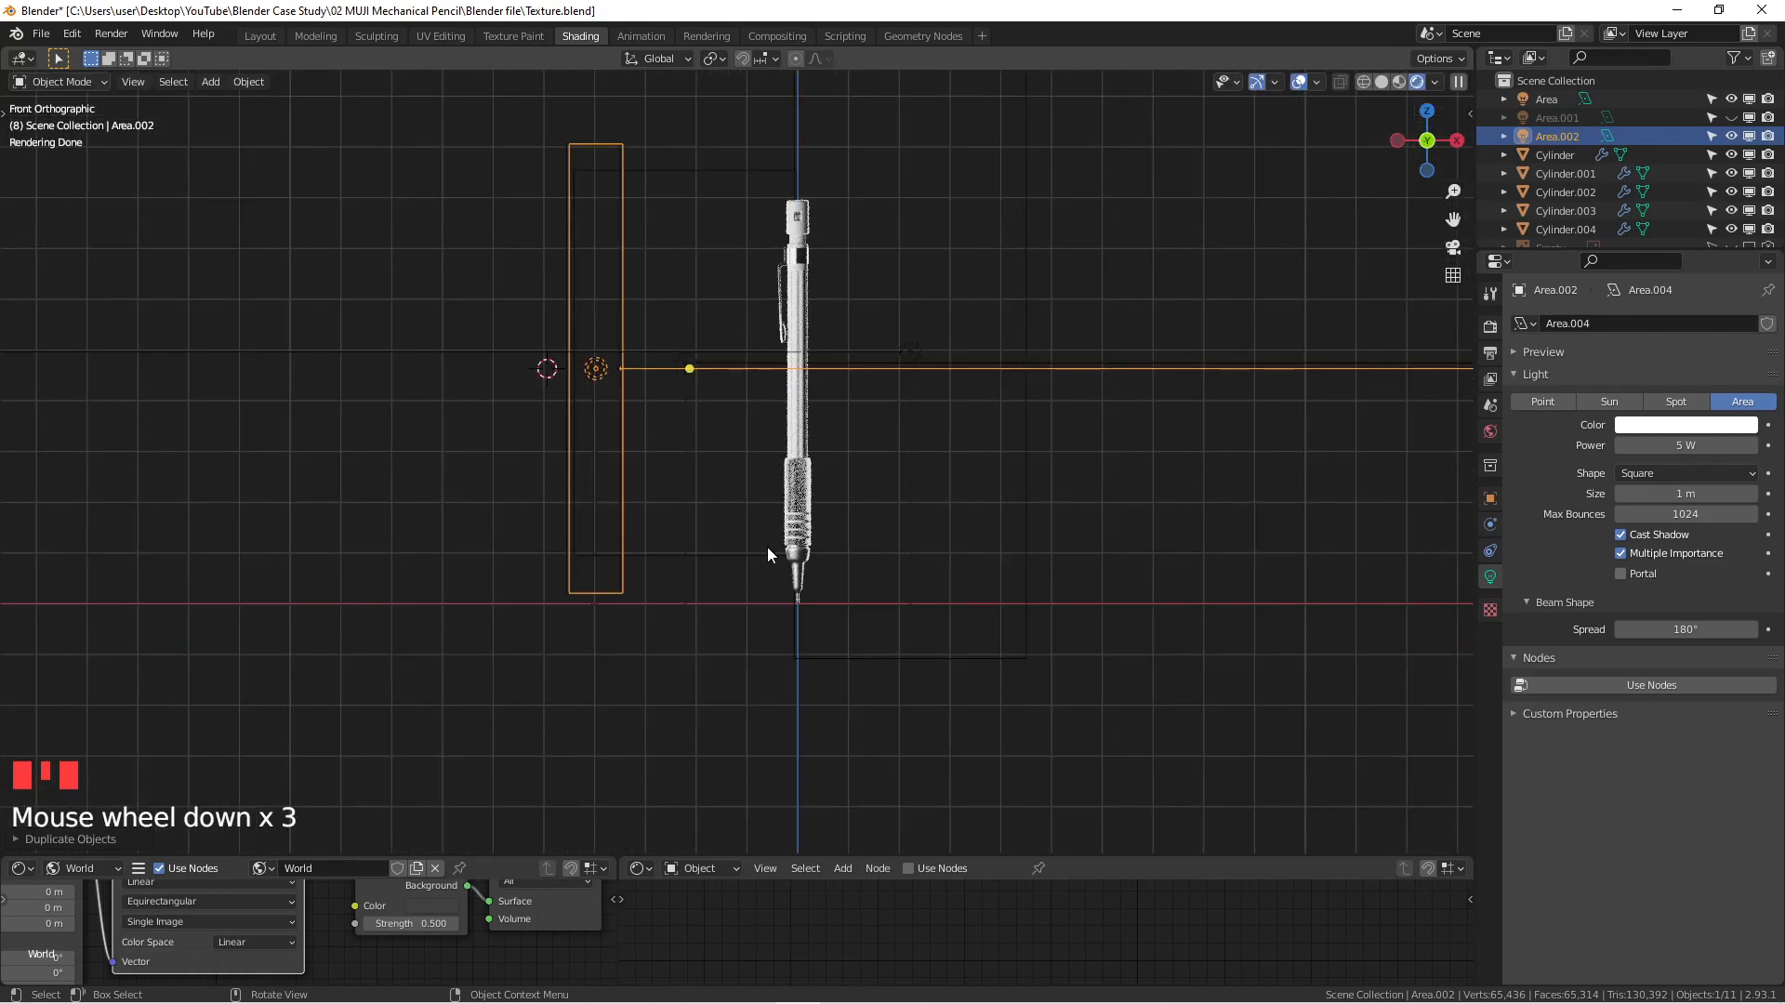
key(KP_7)
key(r)
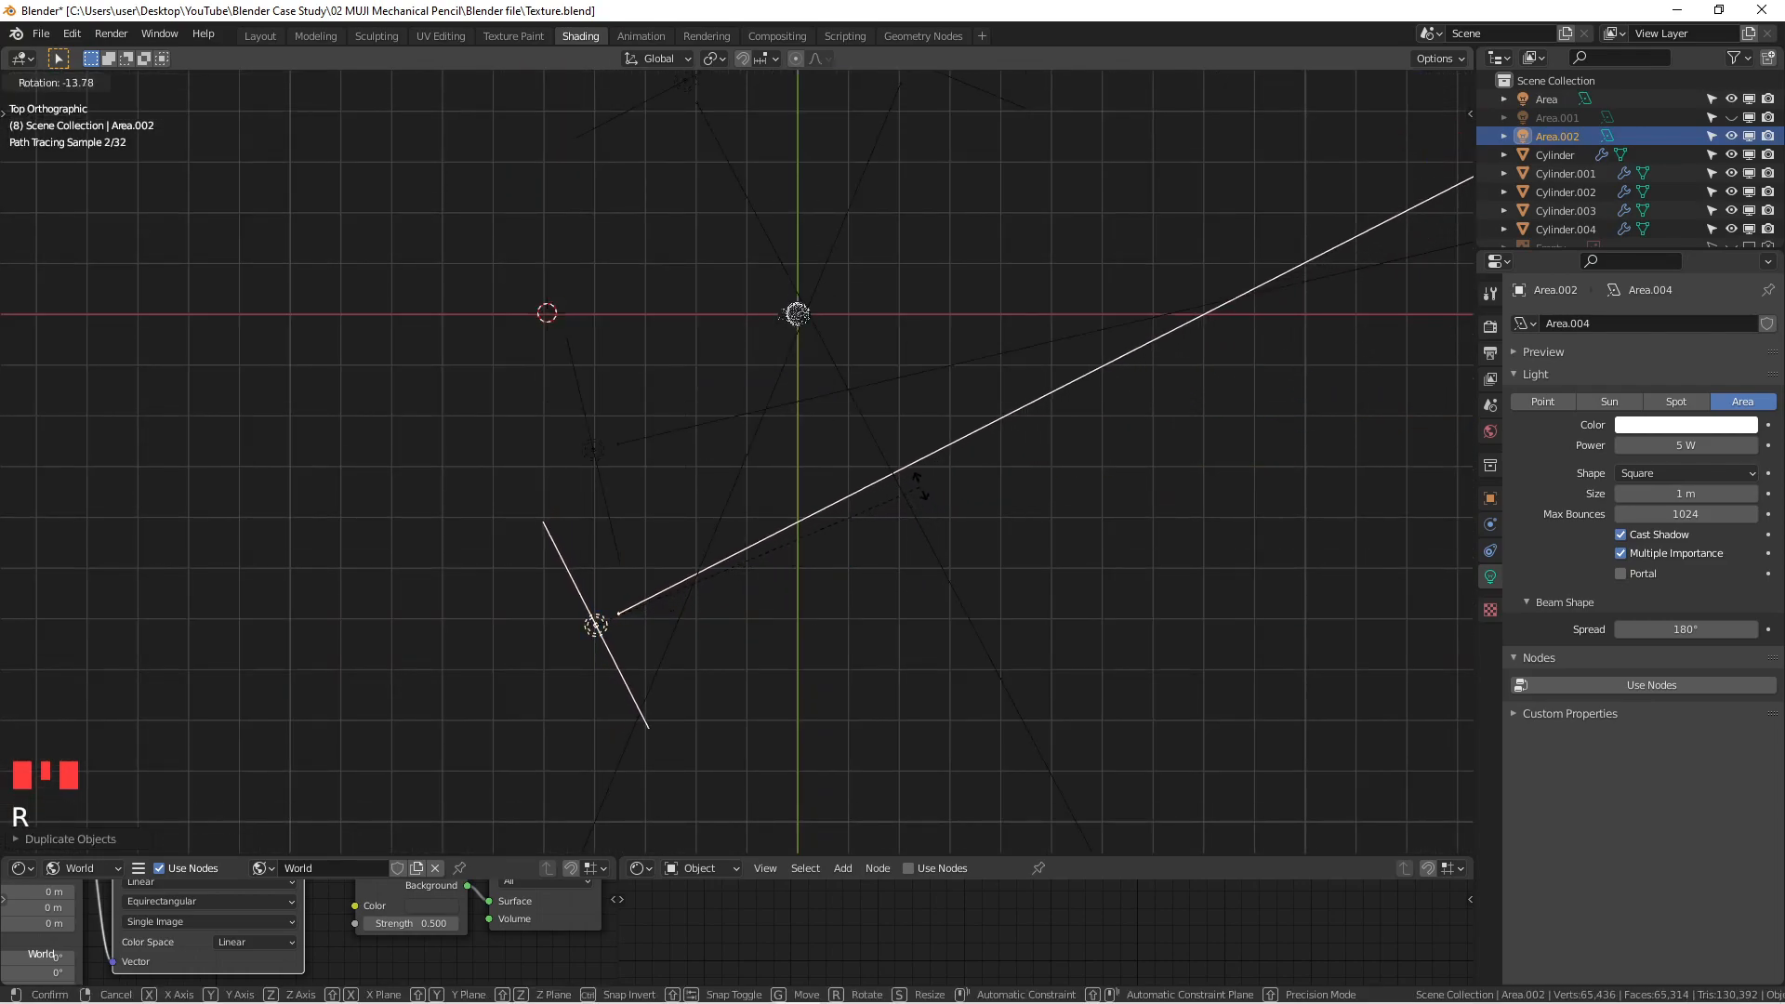
click(894, 444)
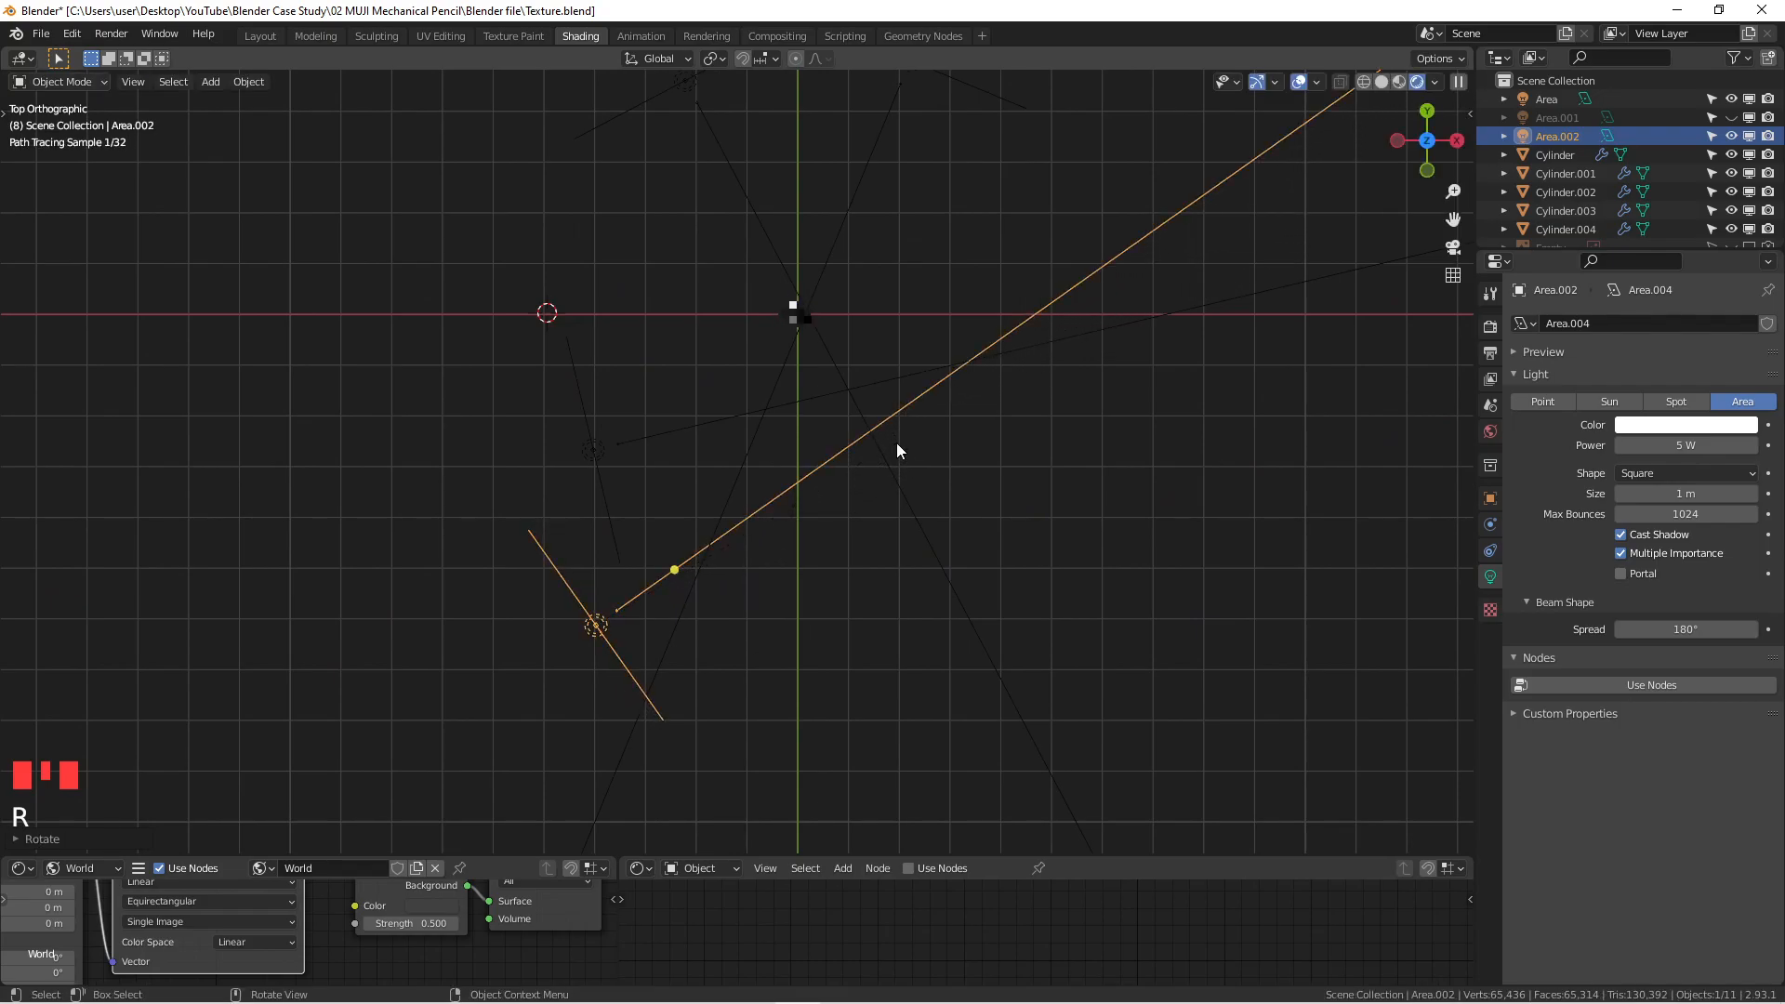
key(KP_1)
scroll(861, 604, up, 9)
shift+middle_drag(861, 610, 705, 394)
scroll(784, 514, up, 2)
shift+middle_drag(797, 578, 746, 600)
scroll(746, 600, up, 3)
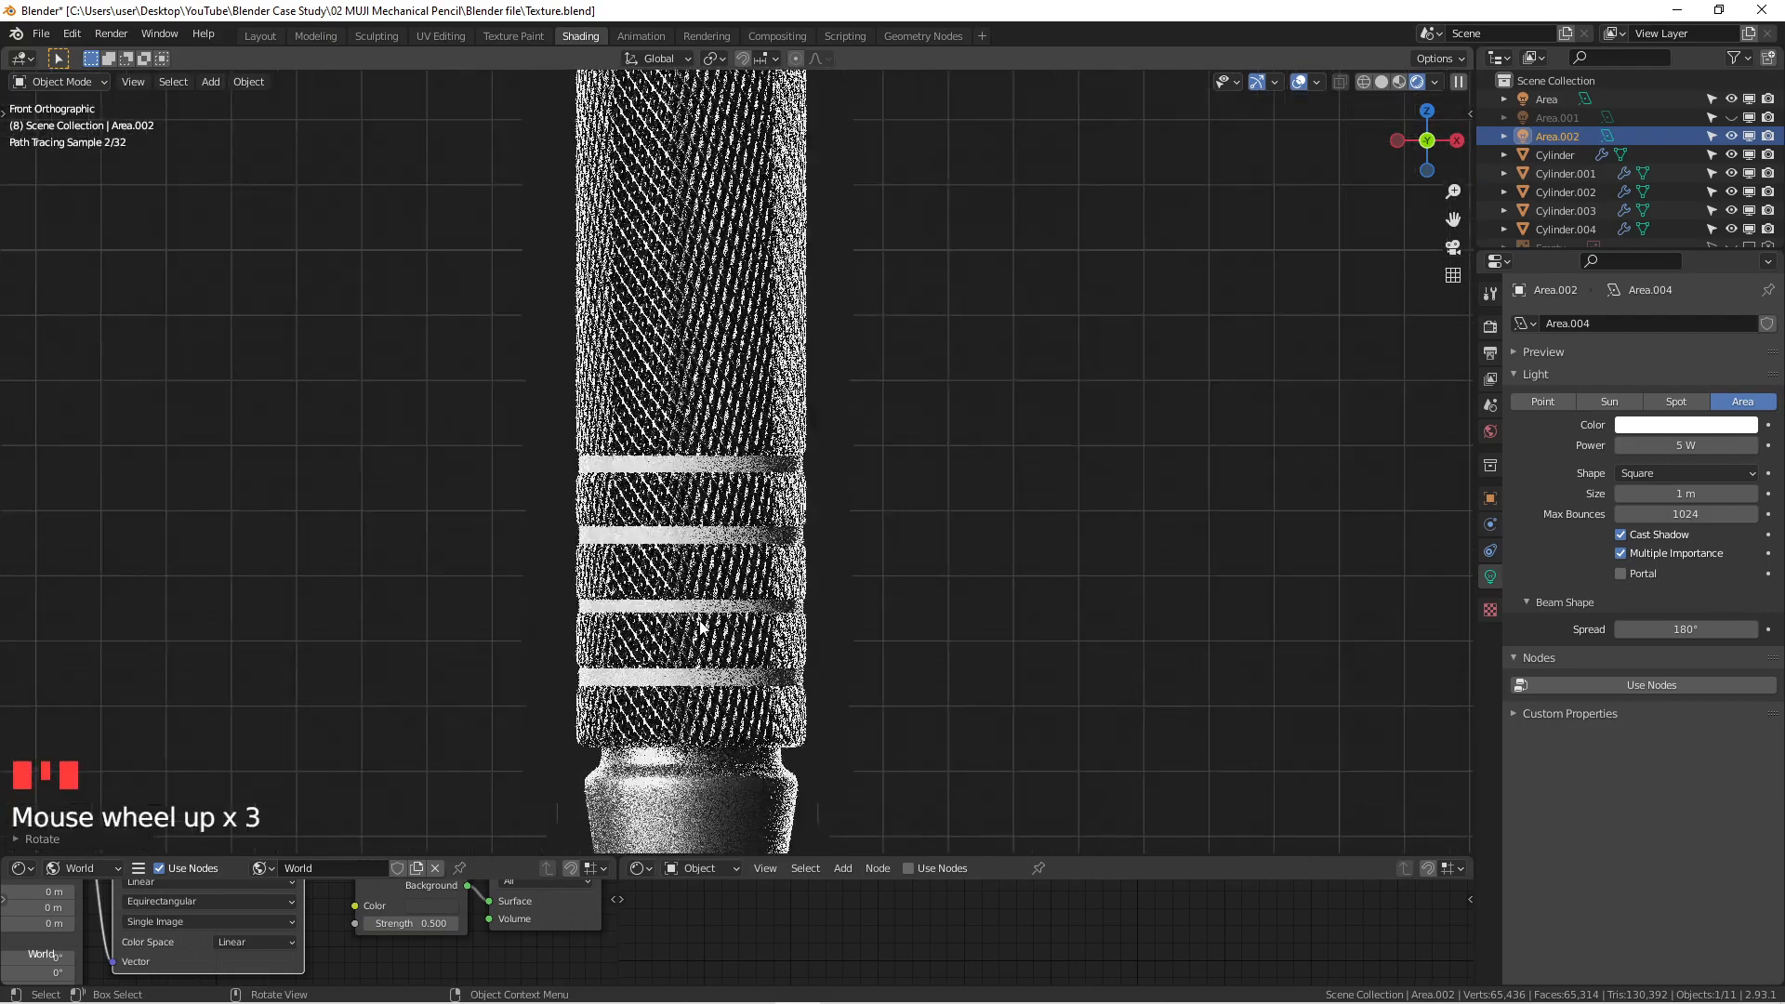
Step: Examine the lighting on the grip's knurling and grooves close up from the front
scroll(1201, 433, down, 4)
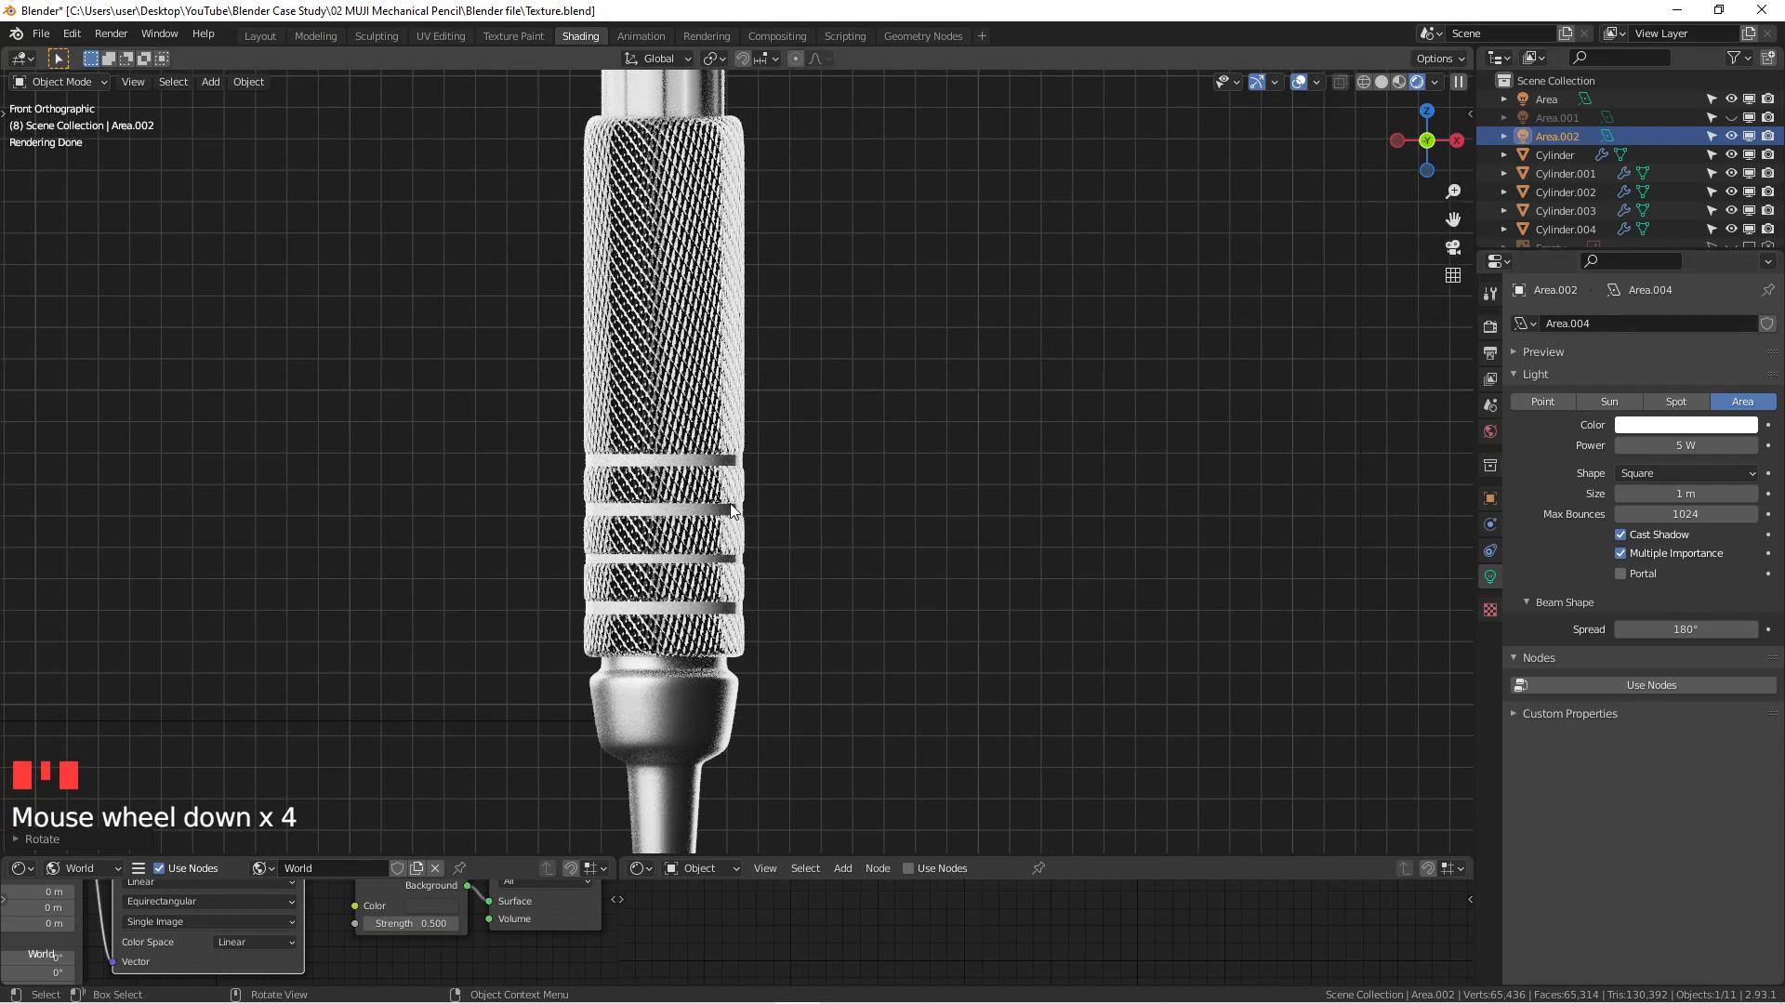
scroll(669, 521, up, 4)
scroll(639, 519, up, 1)
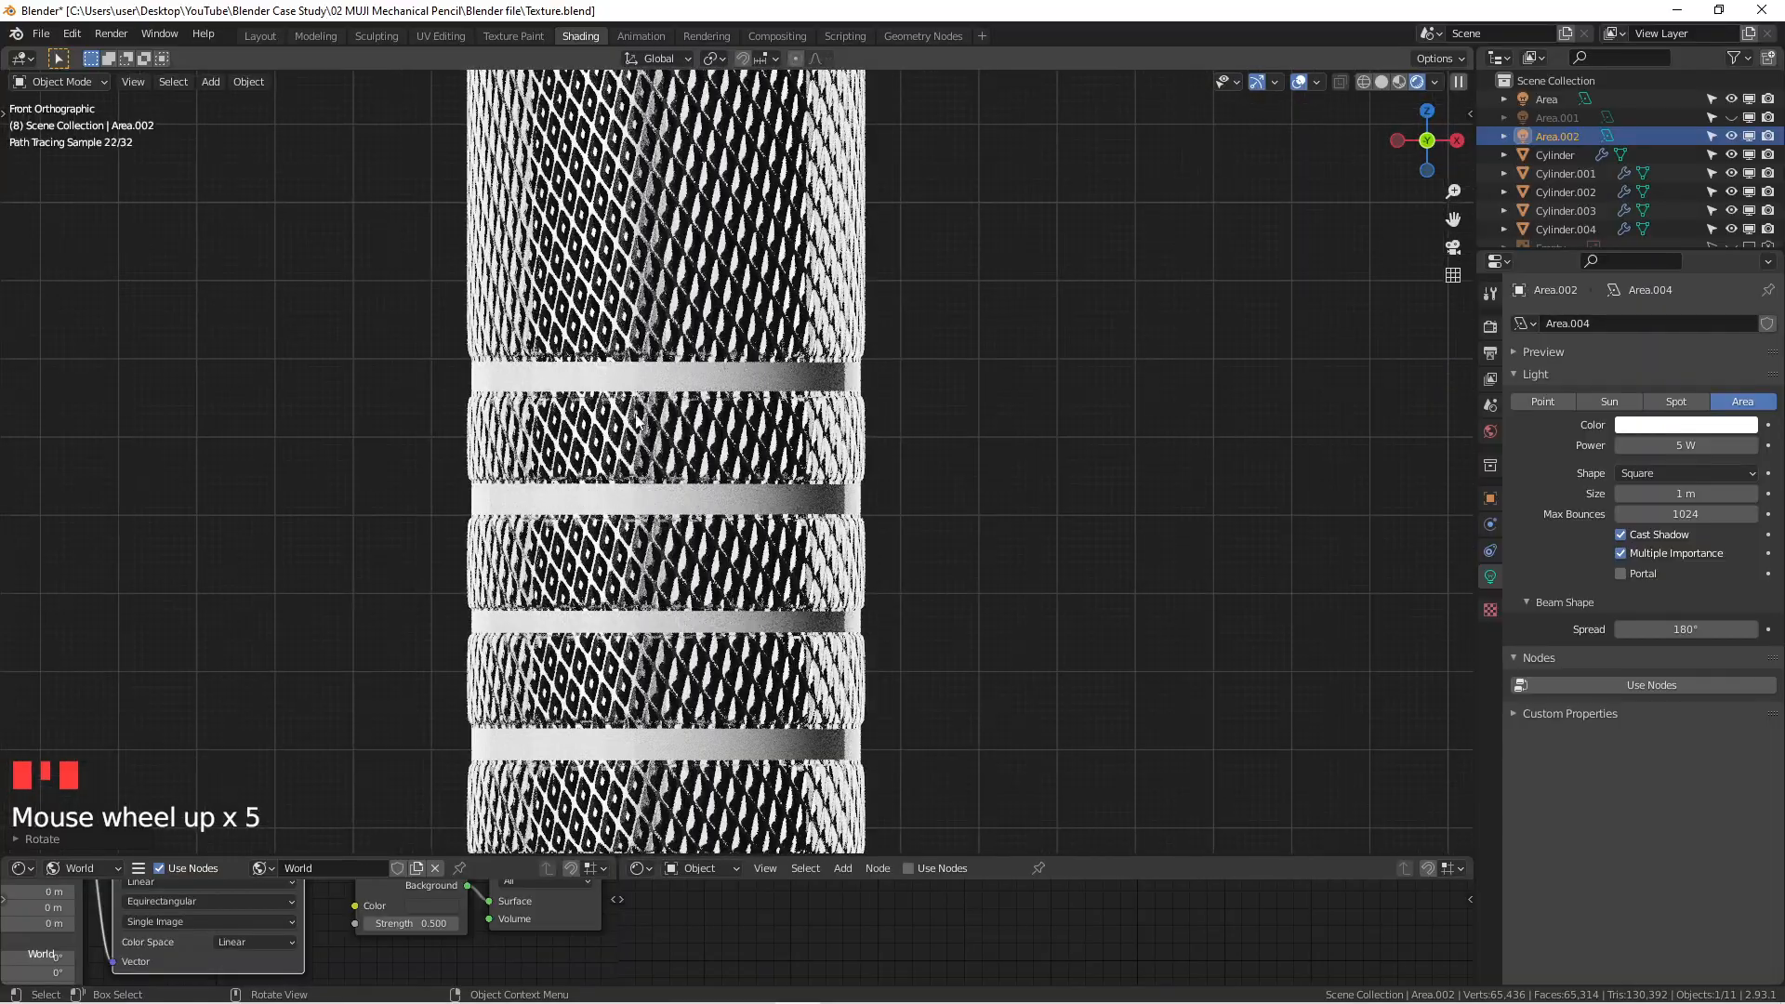
scroll(699, 399, up, 3)
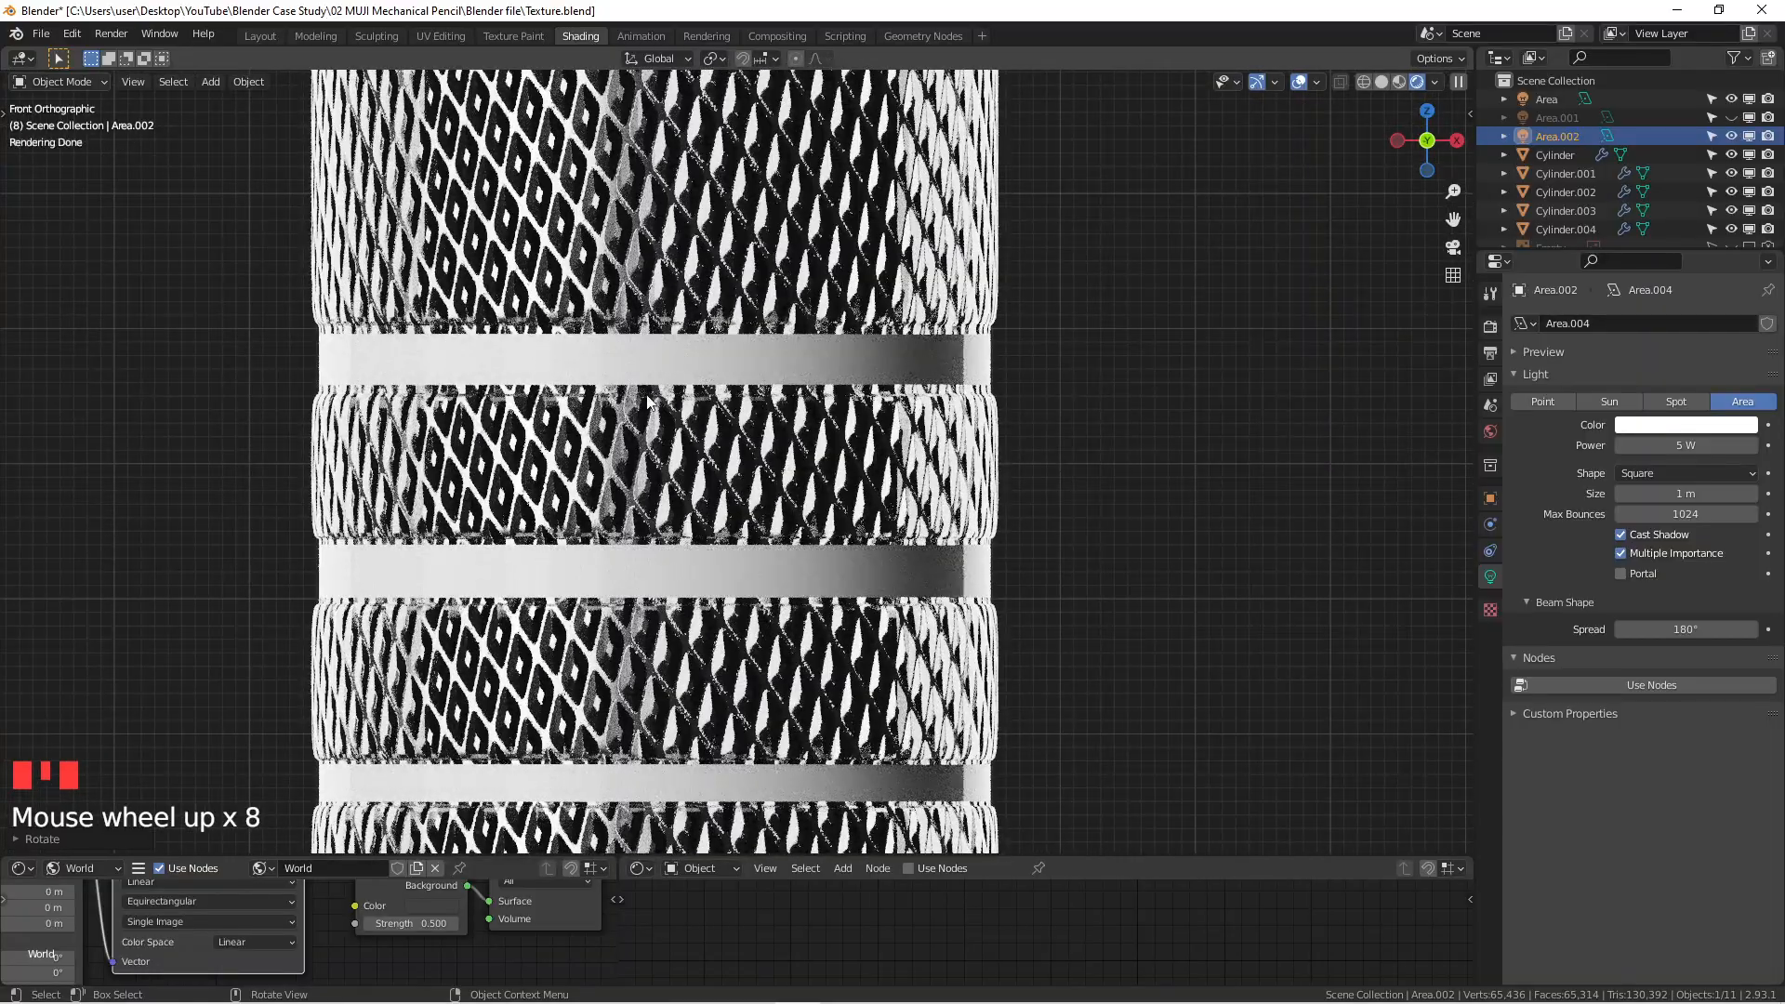
scroll(632, 573, down, 3)
shift+middle_drag(633, 574, 825, 490)
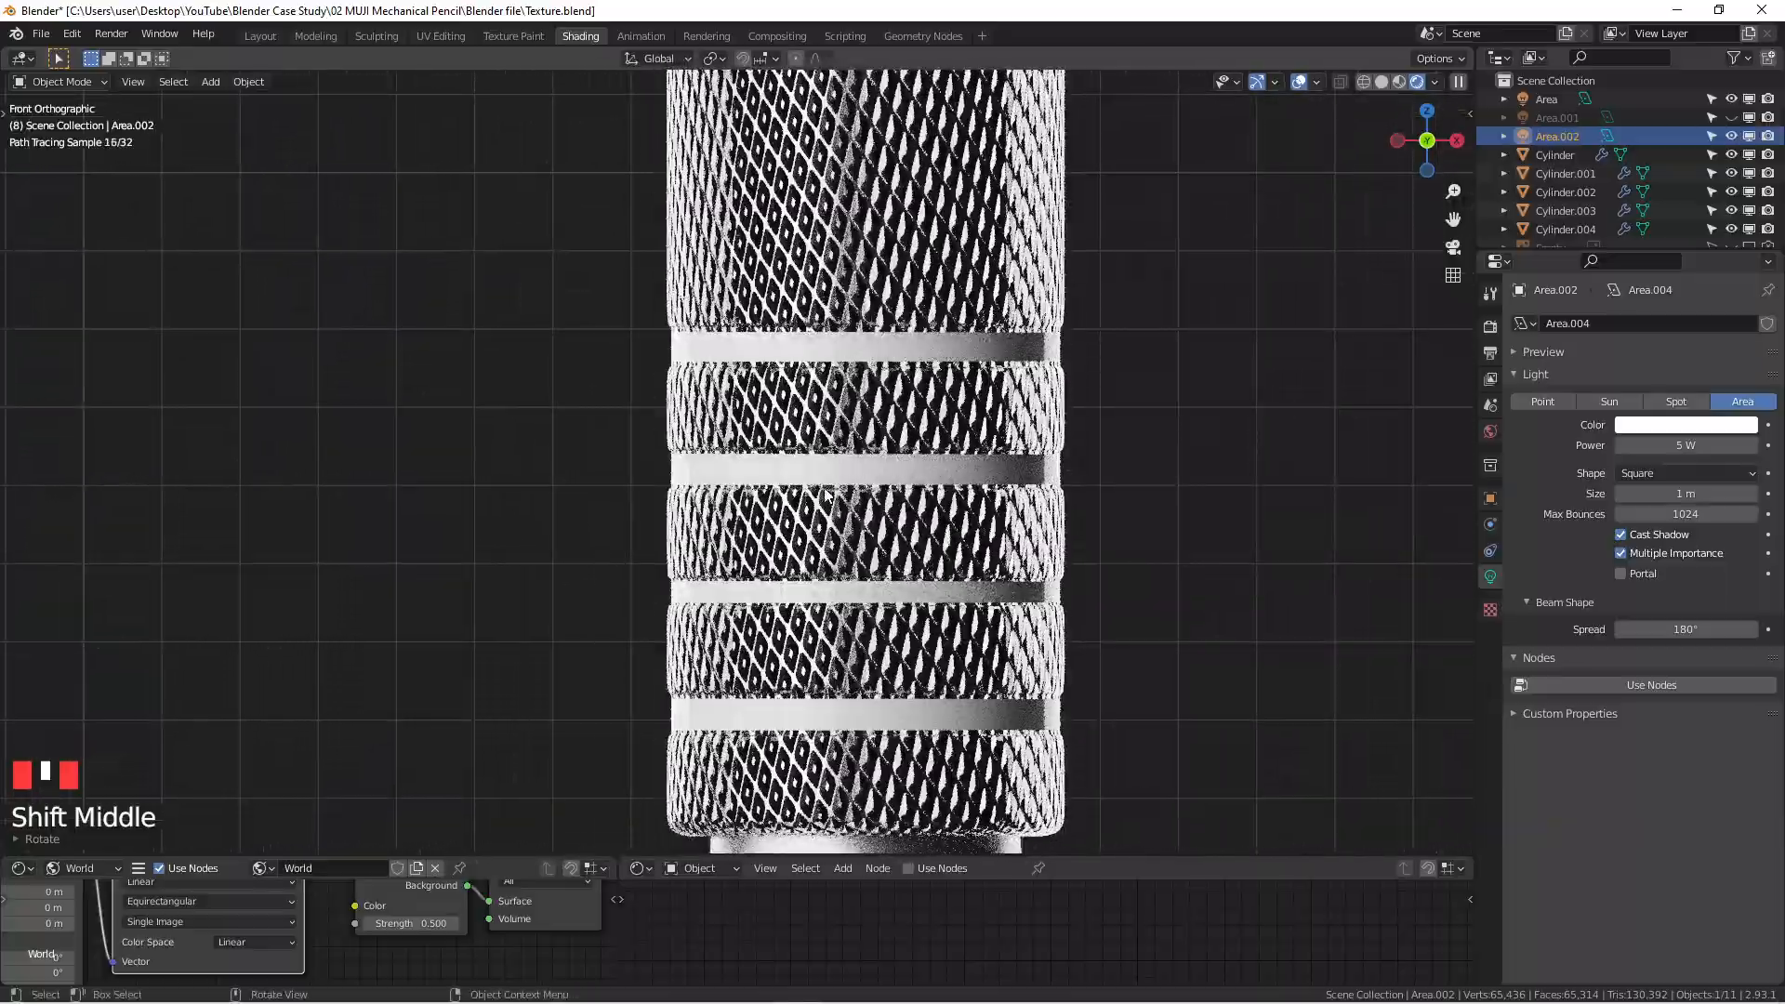
scroll(825, 490, up, 3)
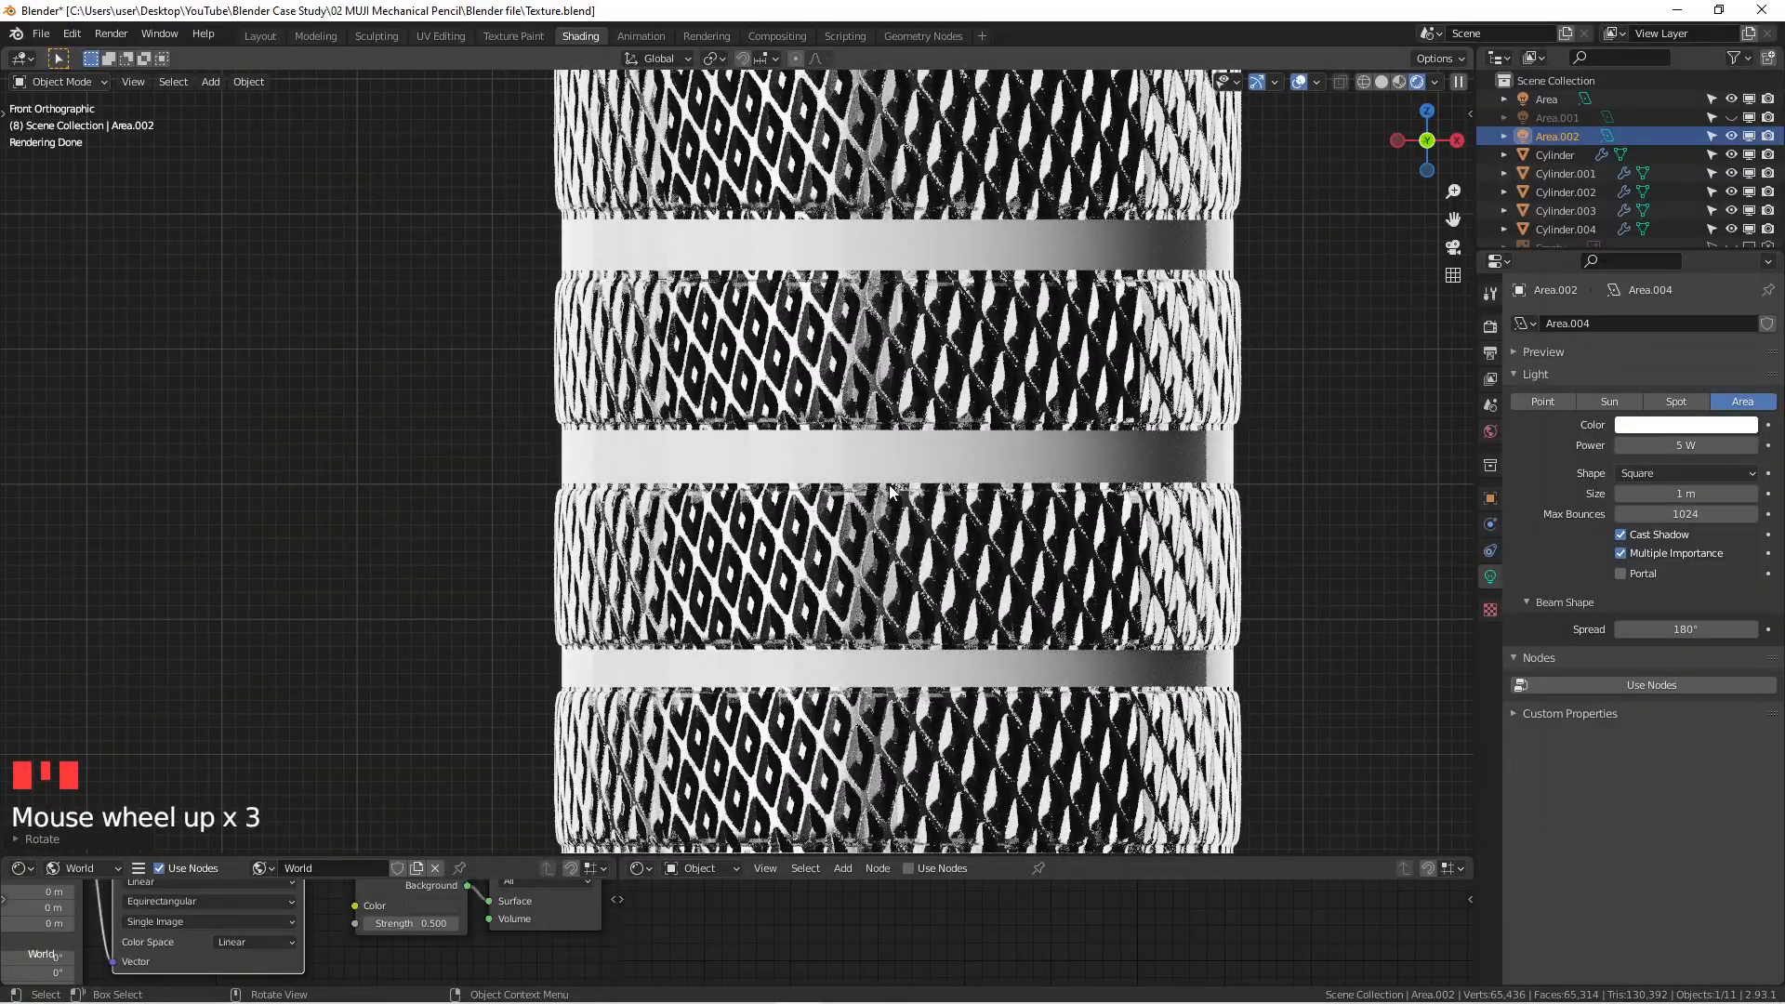
scroll(889, 491, down, 4)
shift+middle_drag(890, 491, 846, 409)
scroll(780, 492, down, 1)
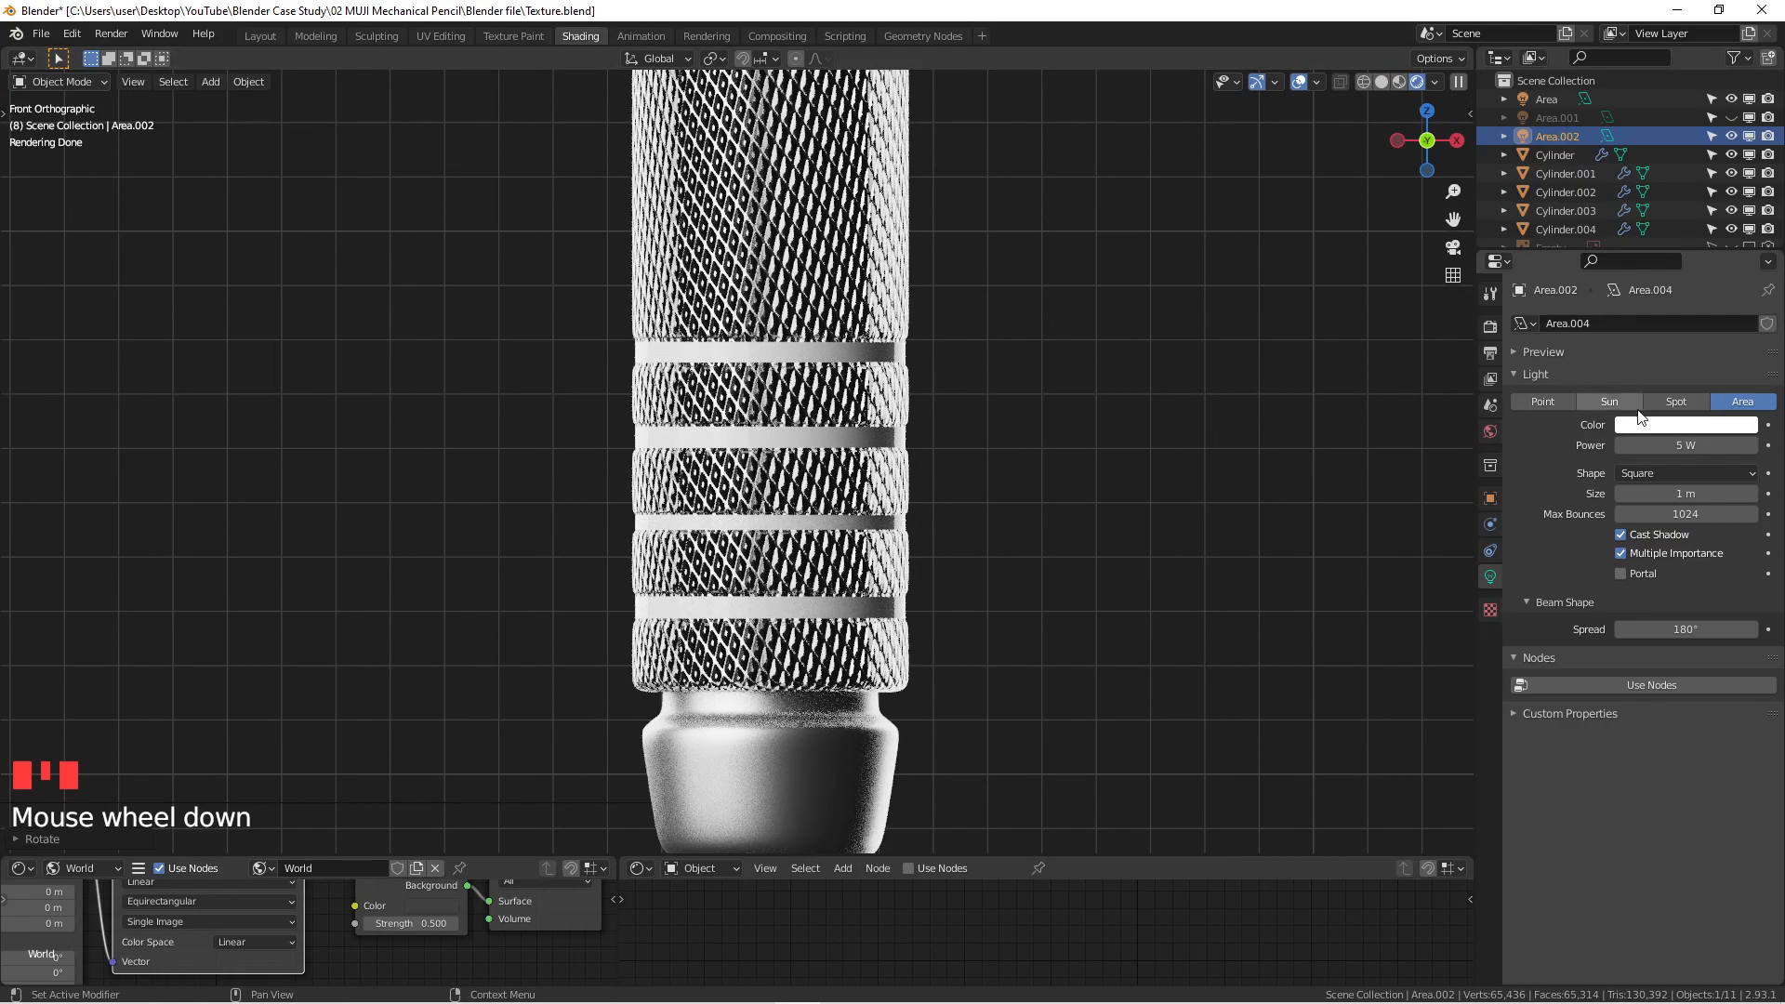
Step: Set the duplicated area light's power to 2 W and check the grip's knurling close up from the front
scroll(990, 438, down, 7)
middle_drag(781, 478, 643, 495)
scroll(642, 495, down, 5)
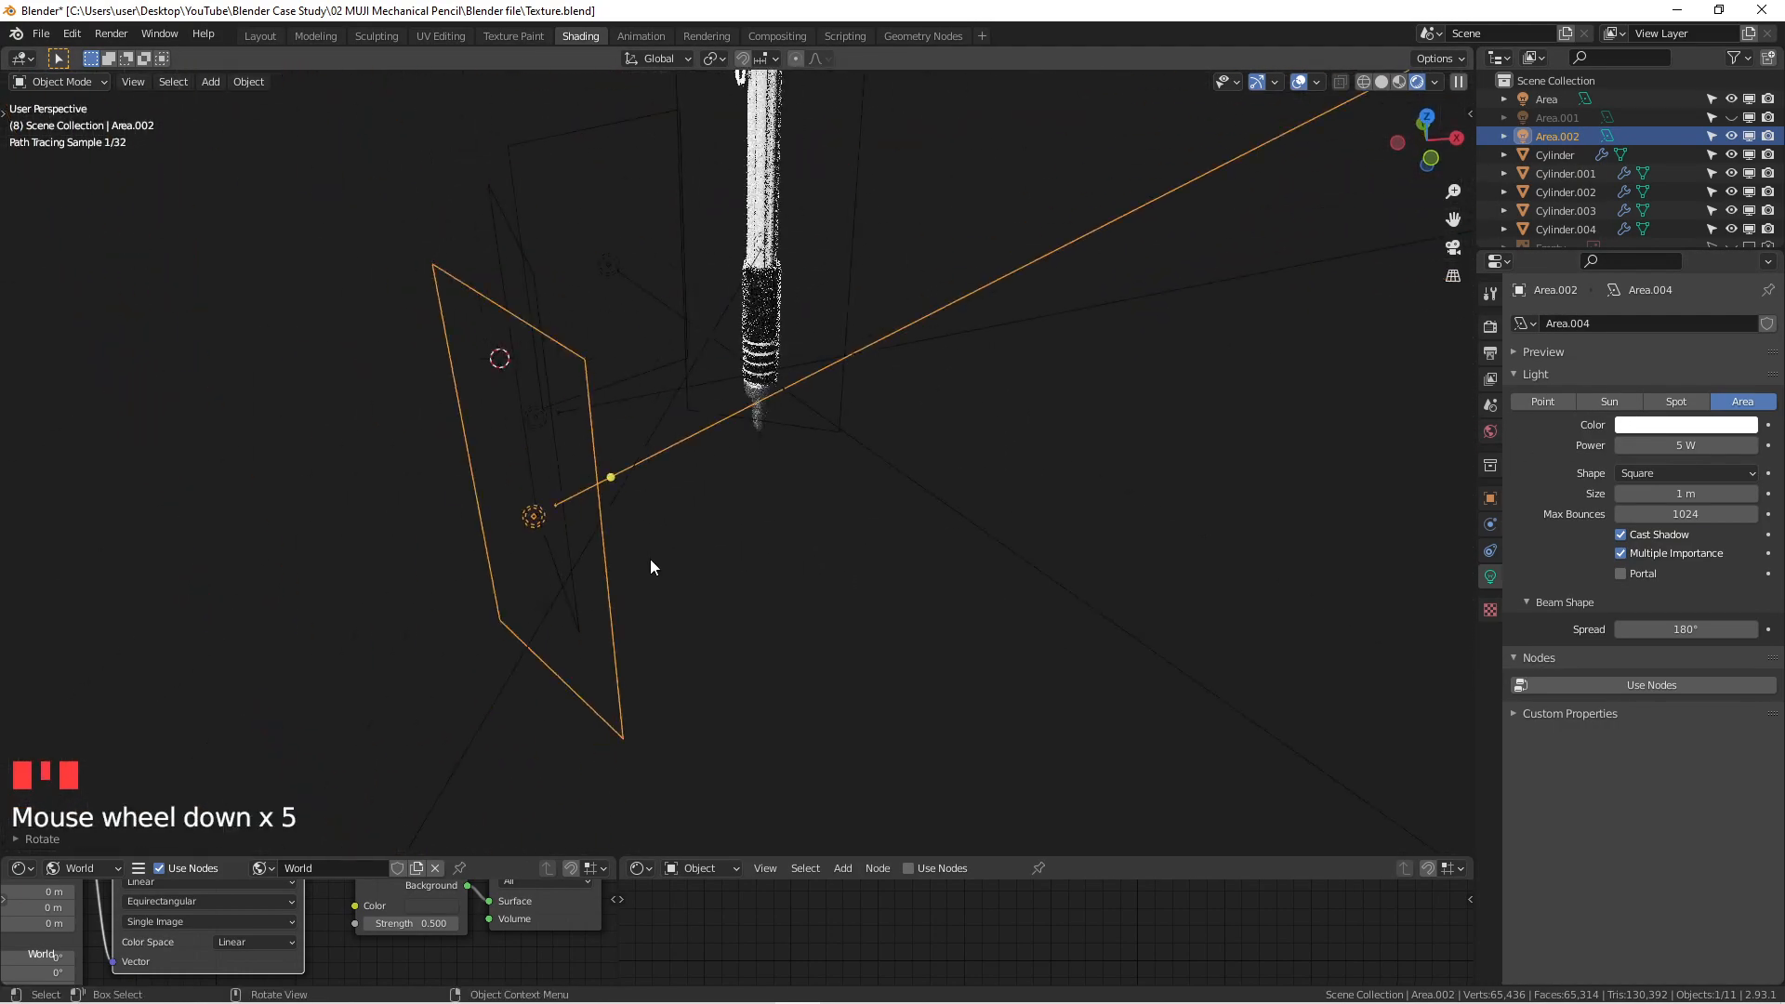
click(1668, 447)
click(1536, 450)
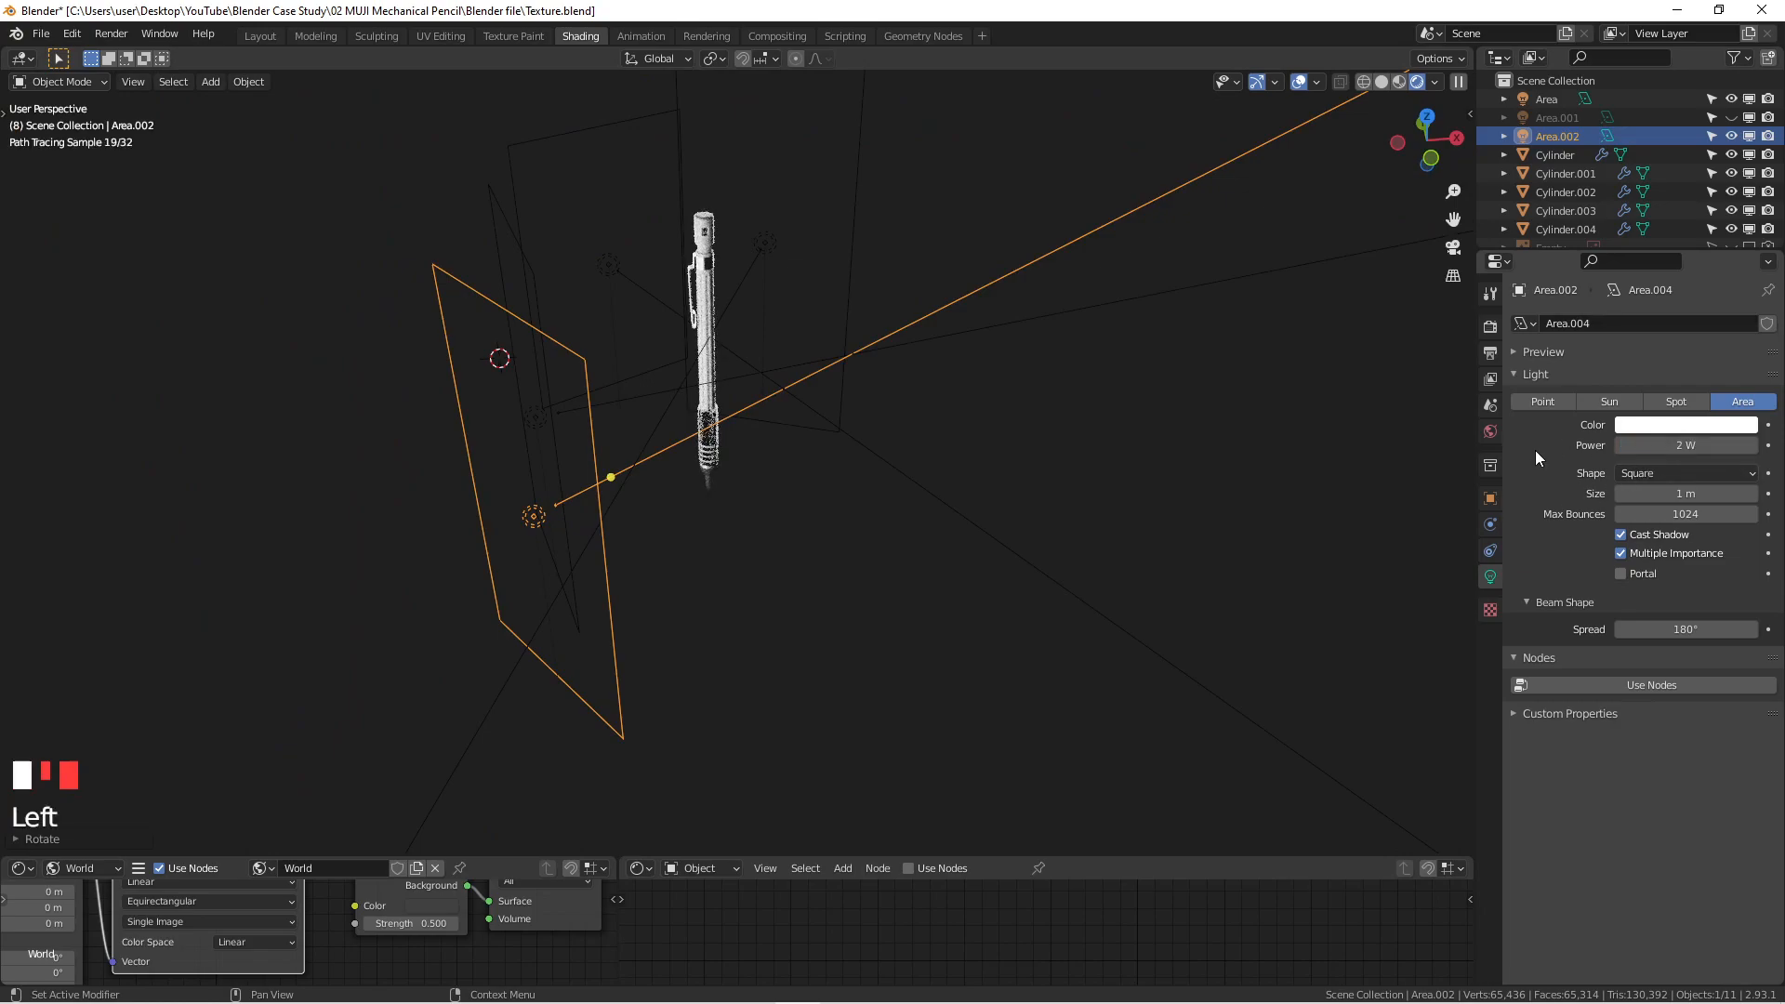
key(KP_1)
scroll(606, 426, up, 7)
shift+middle_drag(805, 575, 802, 496)
scroll(801, 497, up, 8)
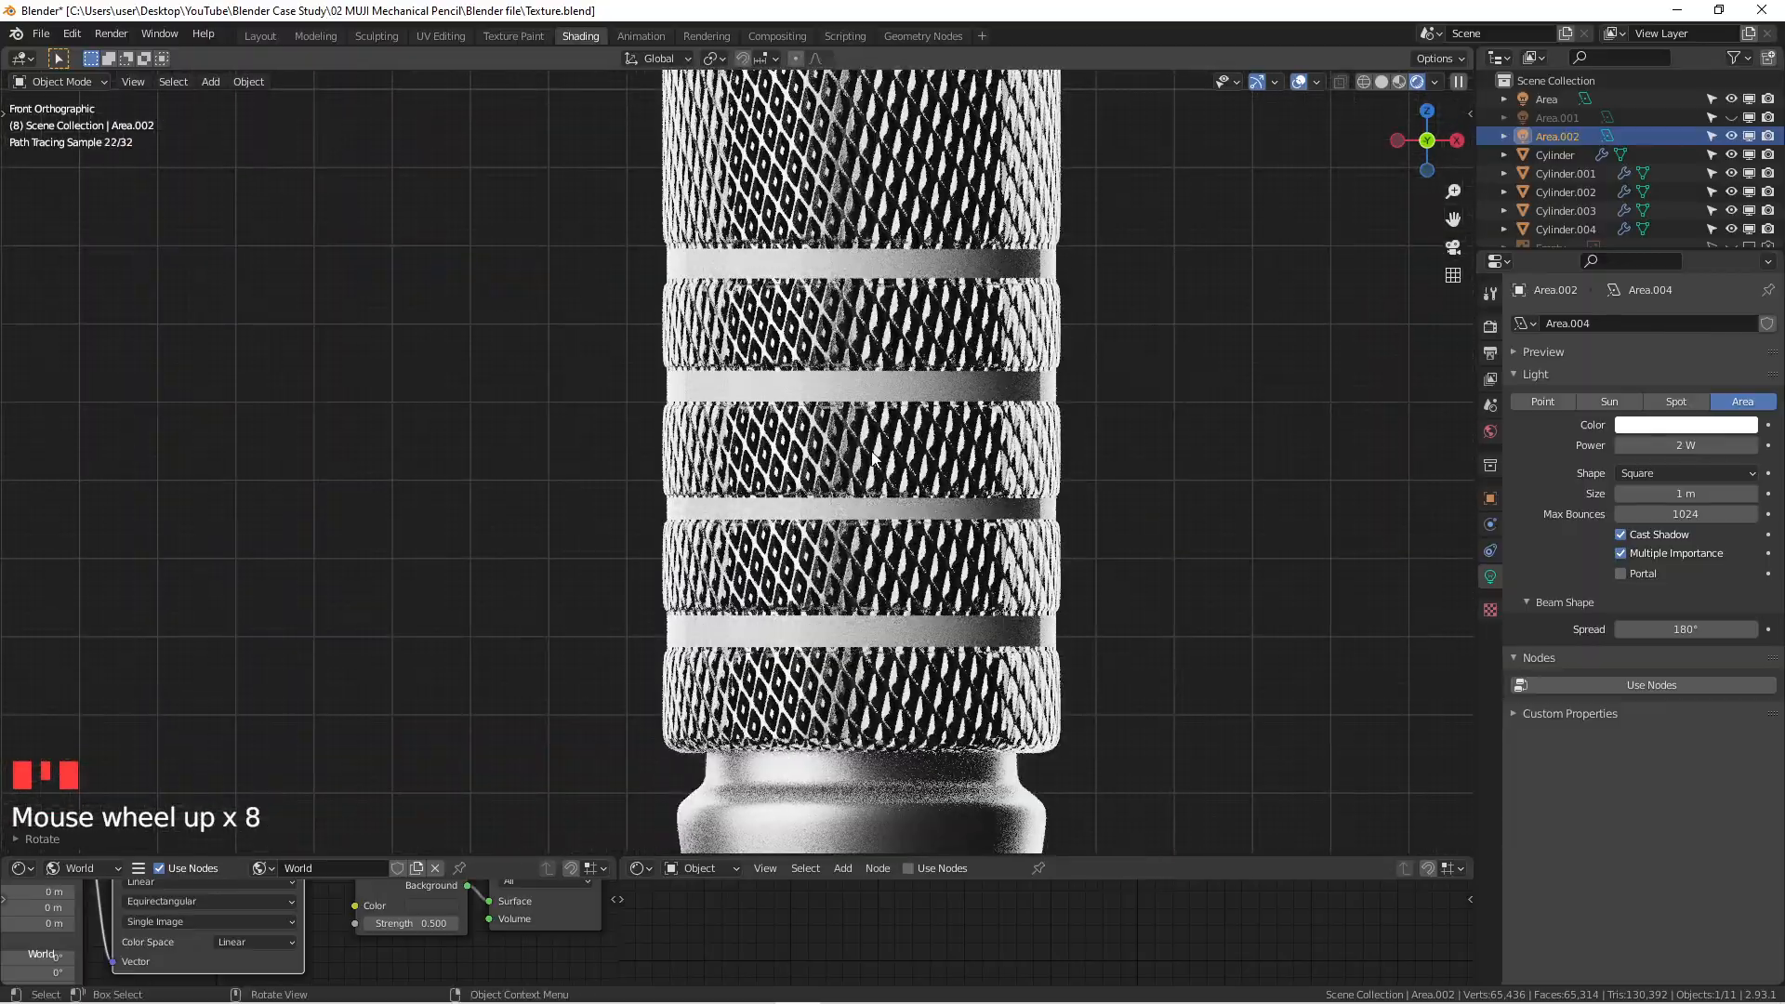
scroll(897, 453, down, 2)
scroll(930, 492, up, 5)
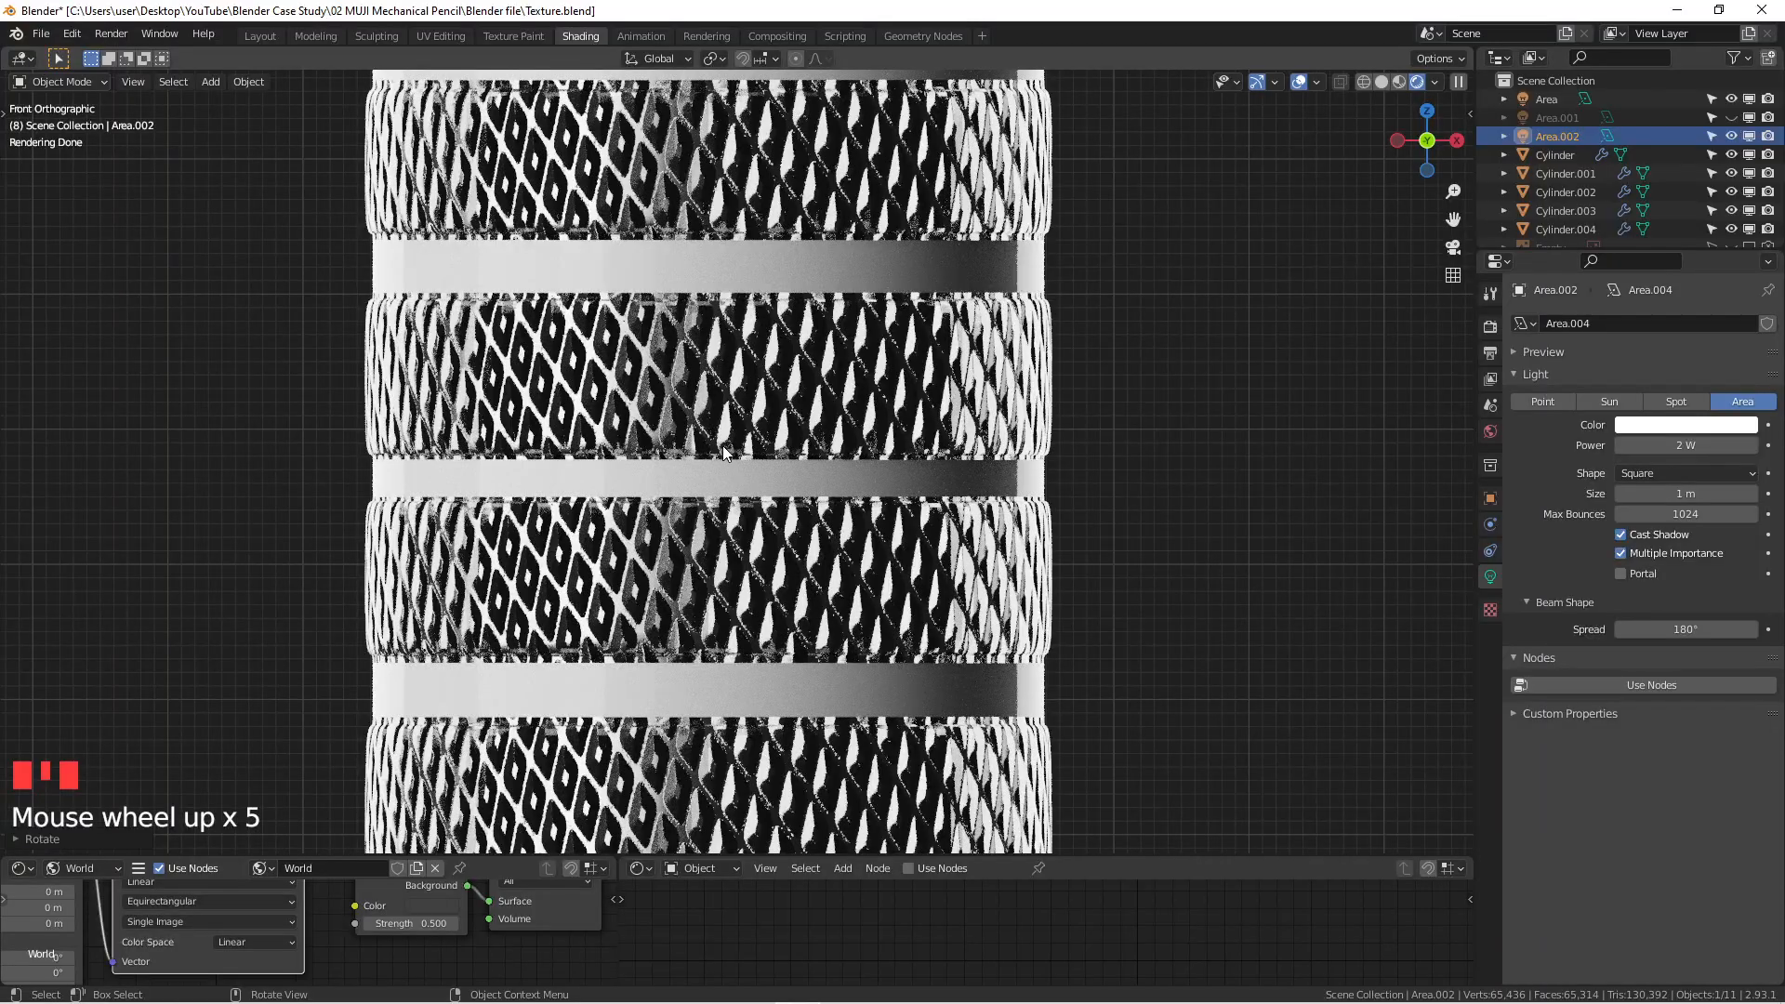
Step: Enlarge the node editors and examine the reflections on the pencil's barrel from the front
scroll(726, 452, down, 2)
mouse_move(726, 453)
shift+middle_down()
mouse_move(776, 549)
mouse_move(781, 642)
shift+middle_up()
scroll(782, 556, down, 4)
scroll(781, 556, down, 5)
scroll(781, 279, down, 3)
shift+middle_drag(788, 277, 769, 410)
scroll(771, 410, up, 4)
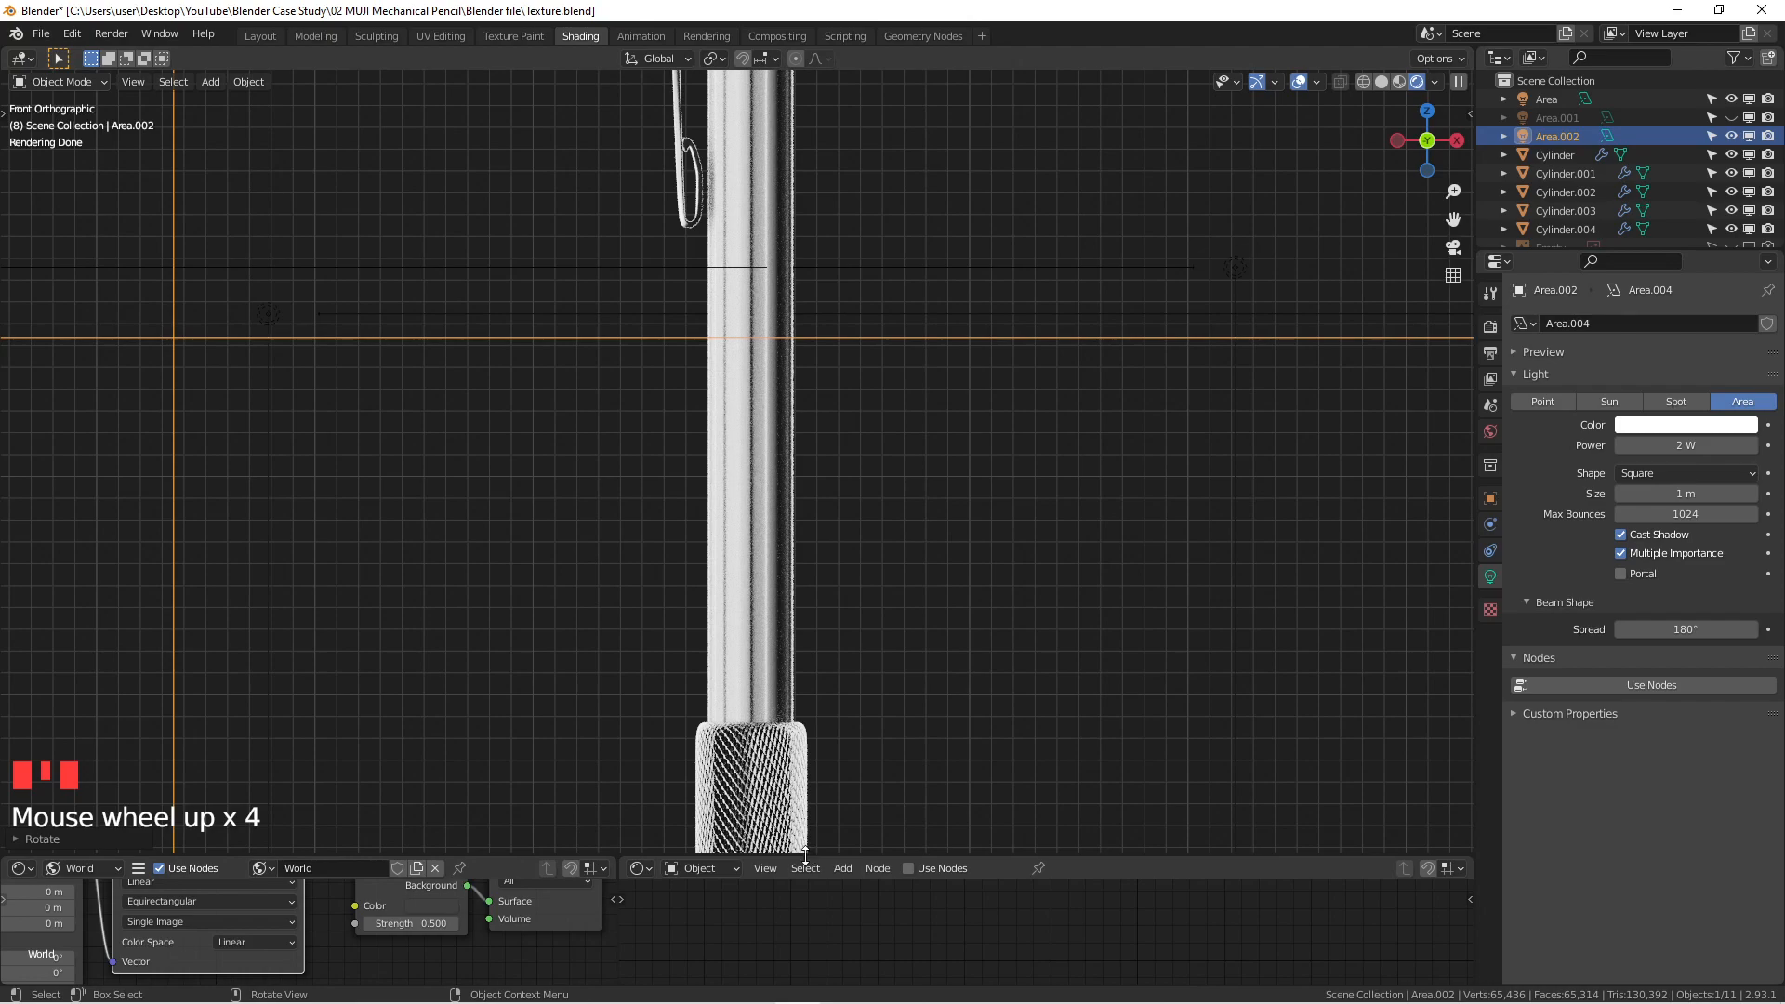
drag(805, 853, 805, 562)
scroll(924, 388, down, 3)
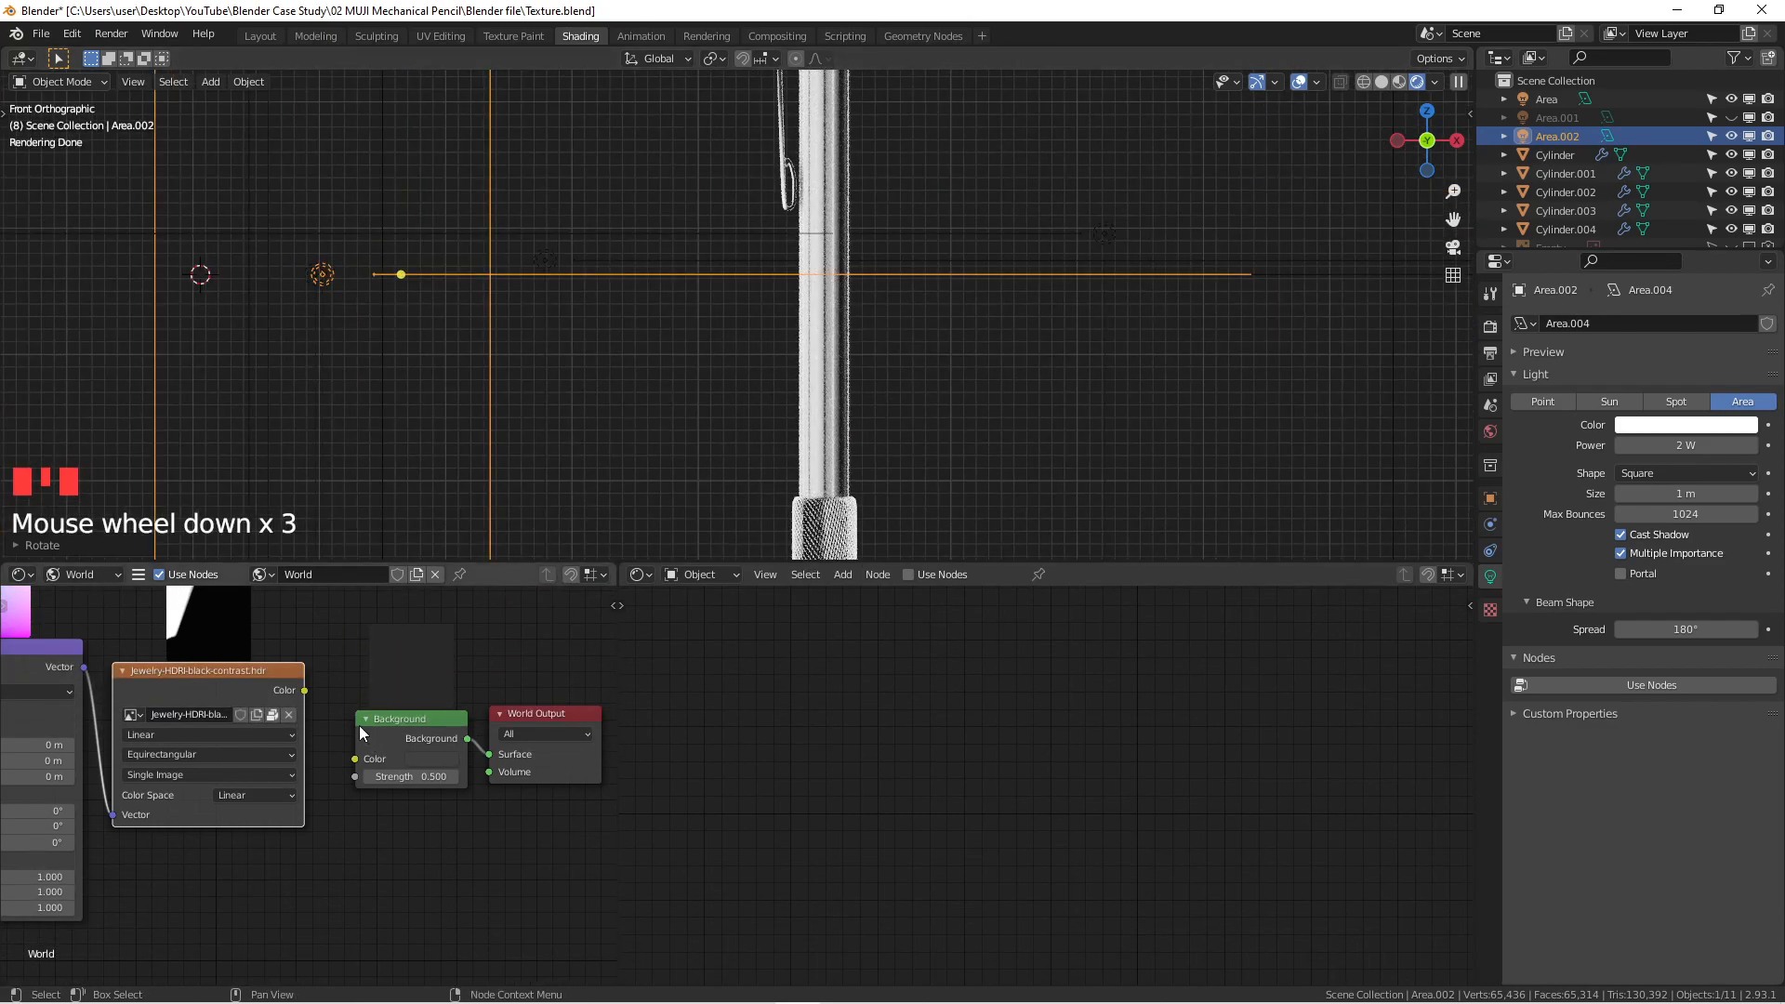
scroll(359, 727, up, 1)
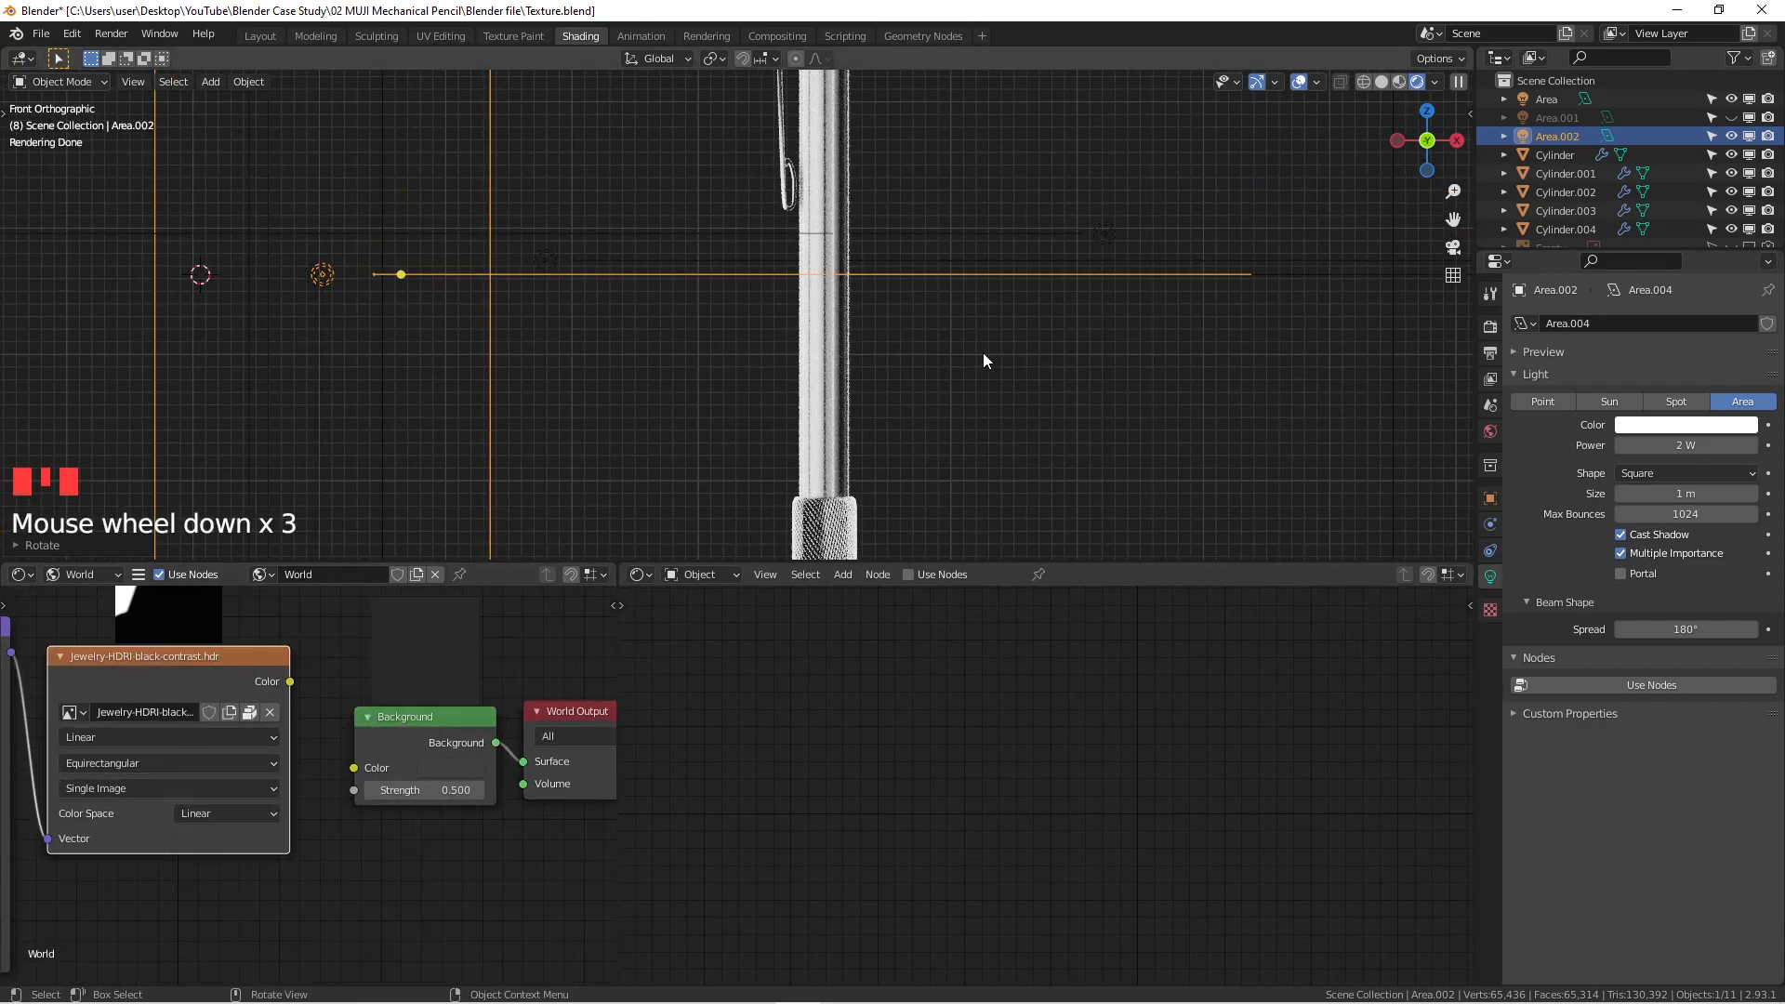
scroll(803, 309, up, 7)
scroll(771, 314, up, 7)
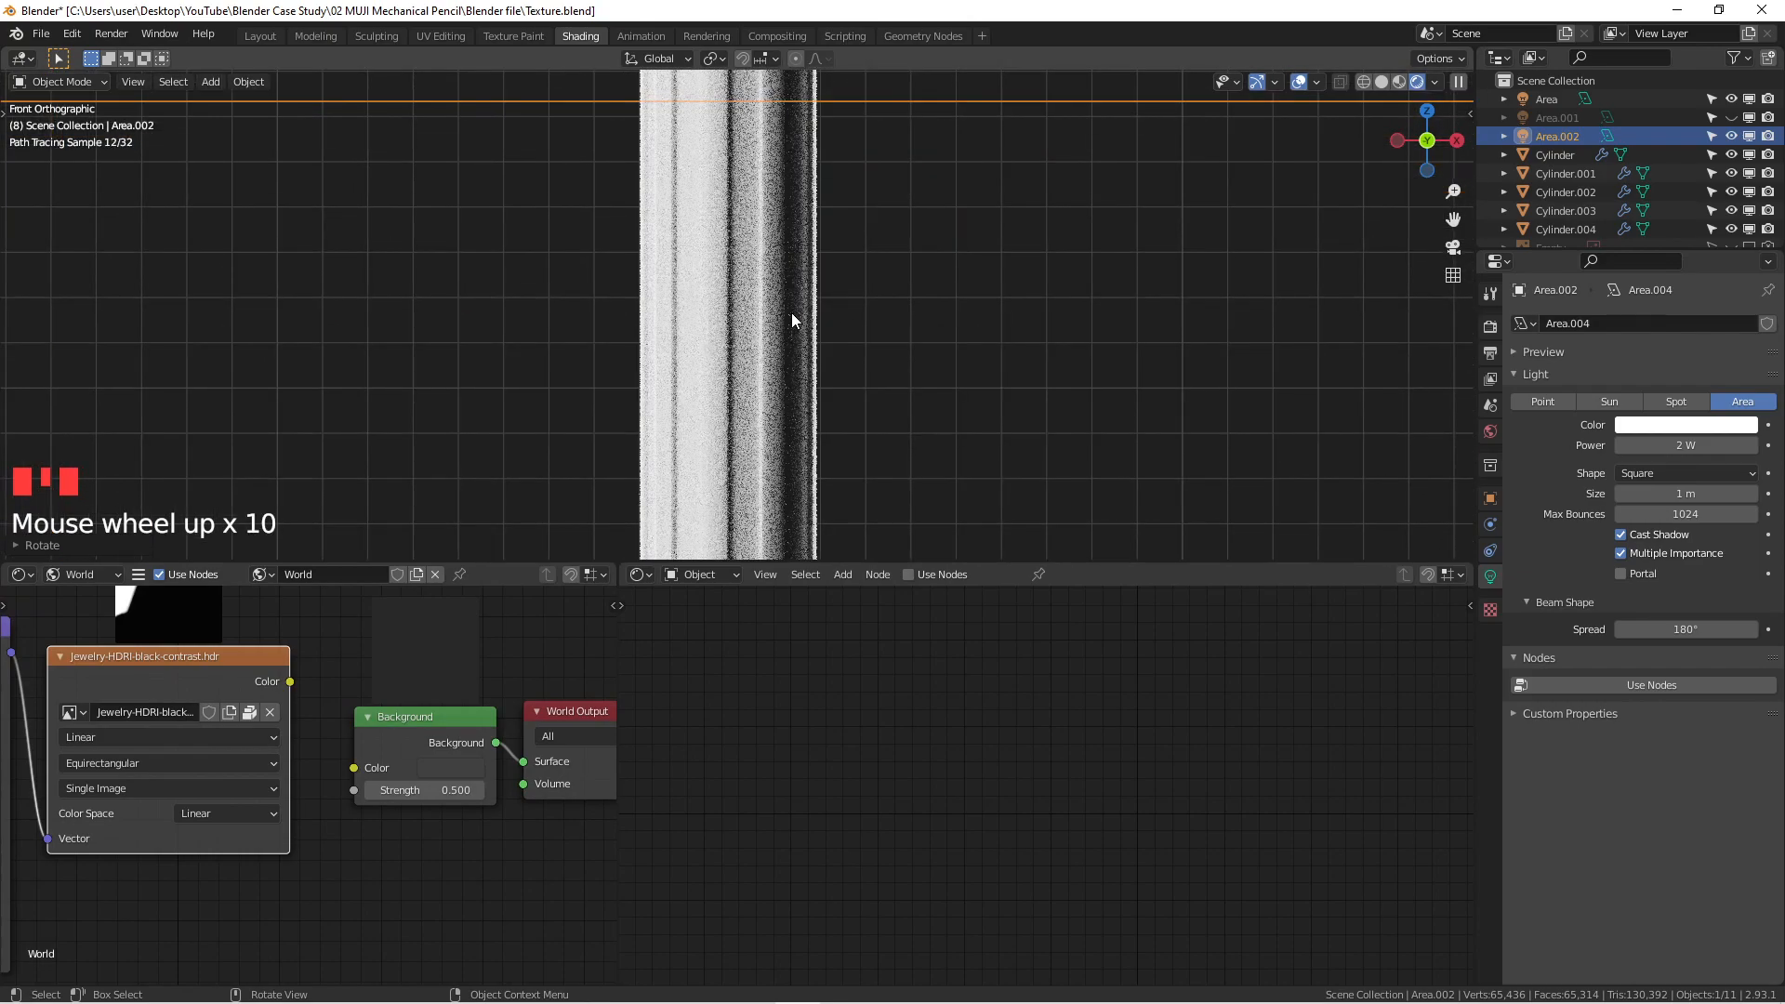
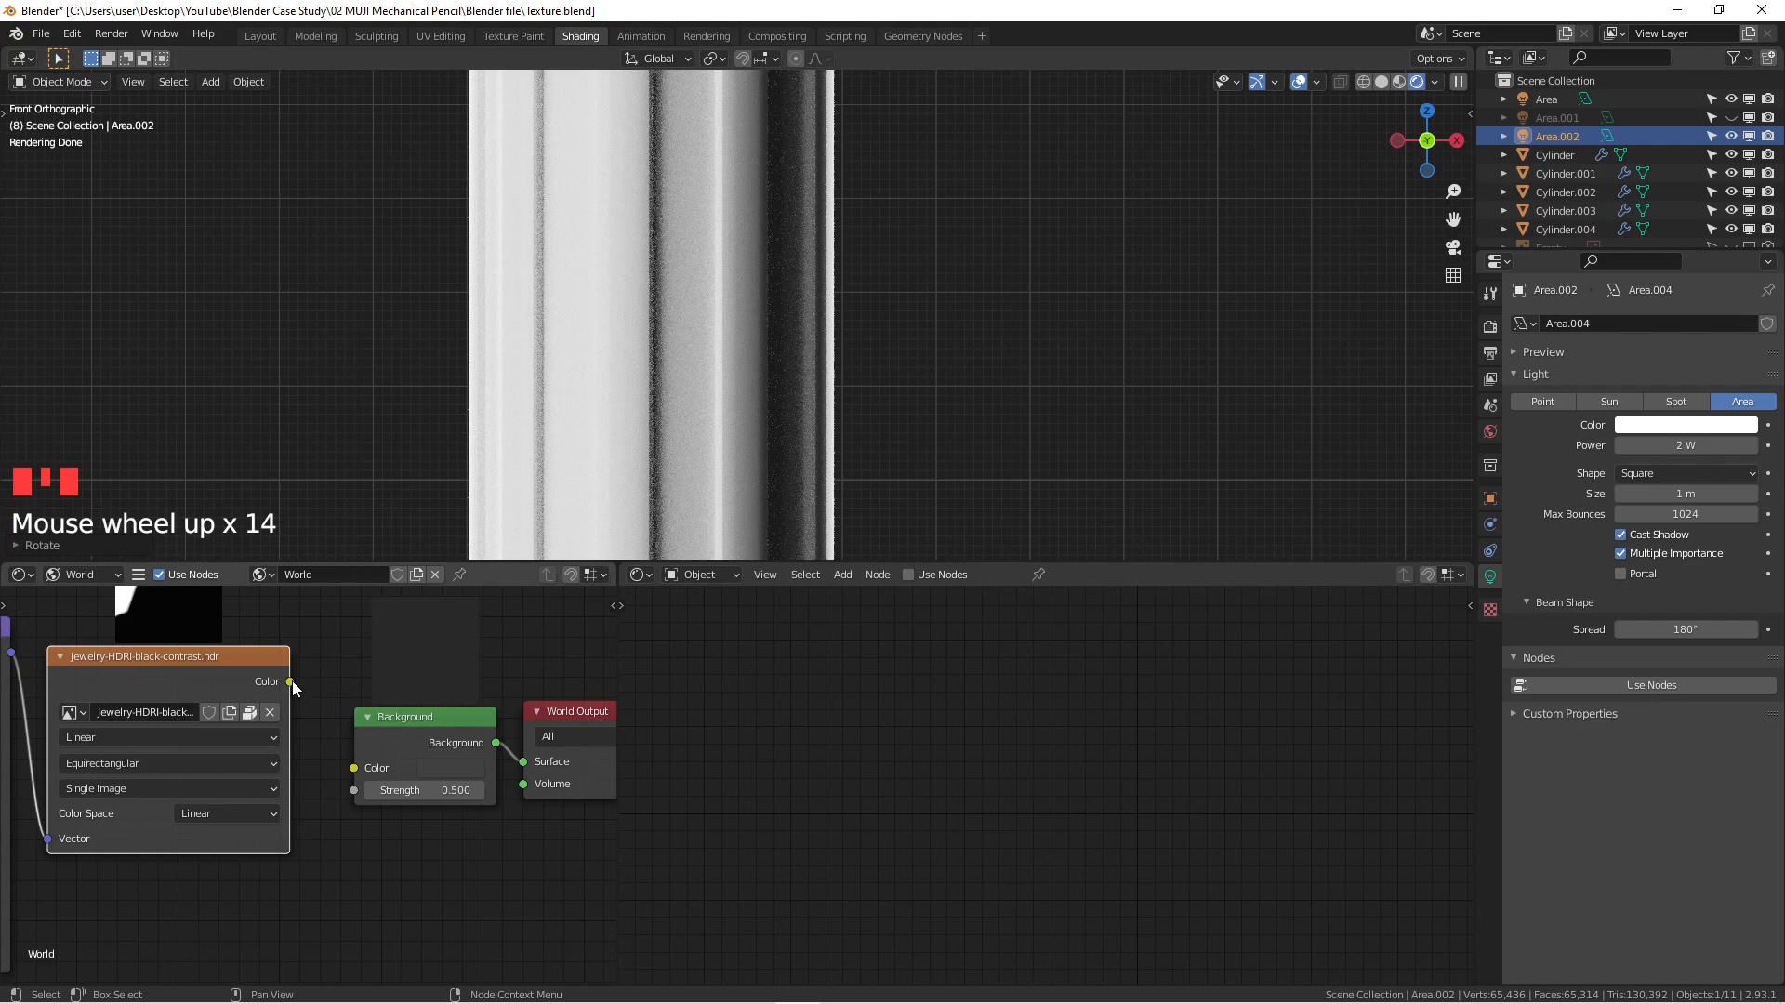
Step: Connect the Jewelry-HDRI-black-contrast.hdr texture's Color output to the Background node's Color input and set the Background strength to 0.1
drag(290, 682, 354, 791)
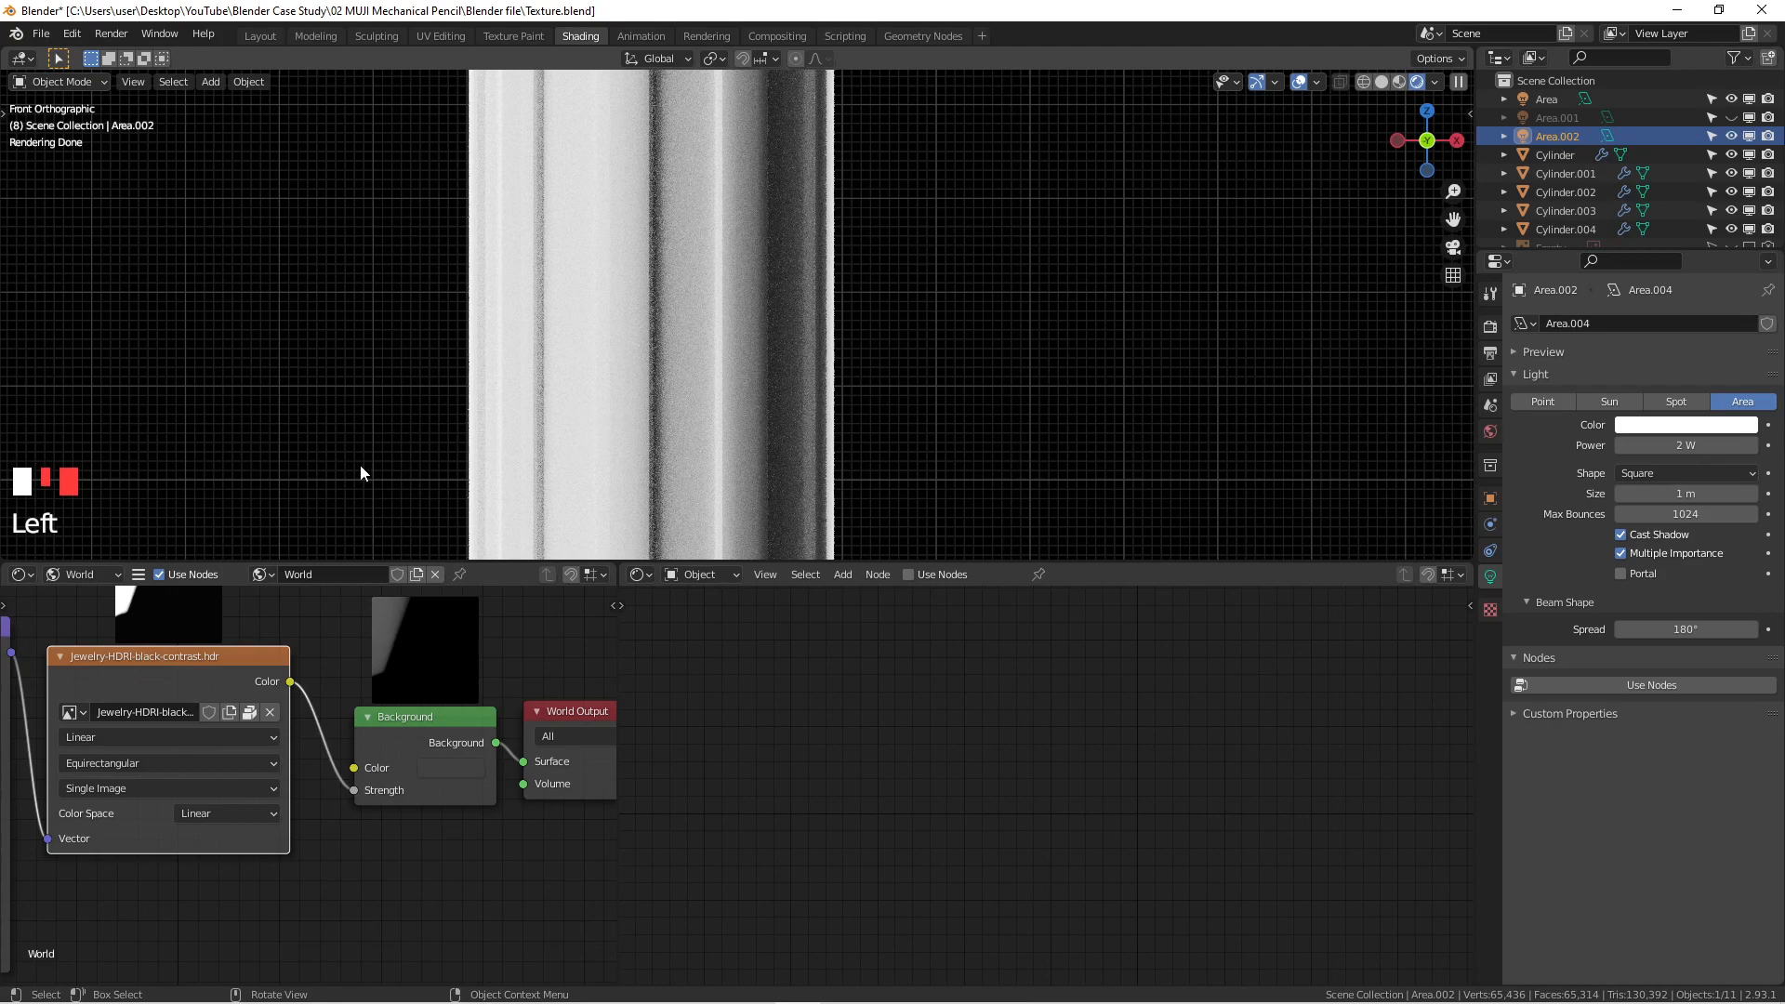
click(398, 786)
click(392, 788)
scroll(428, 744, down, 1)
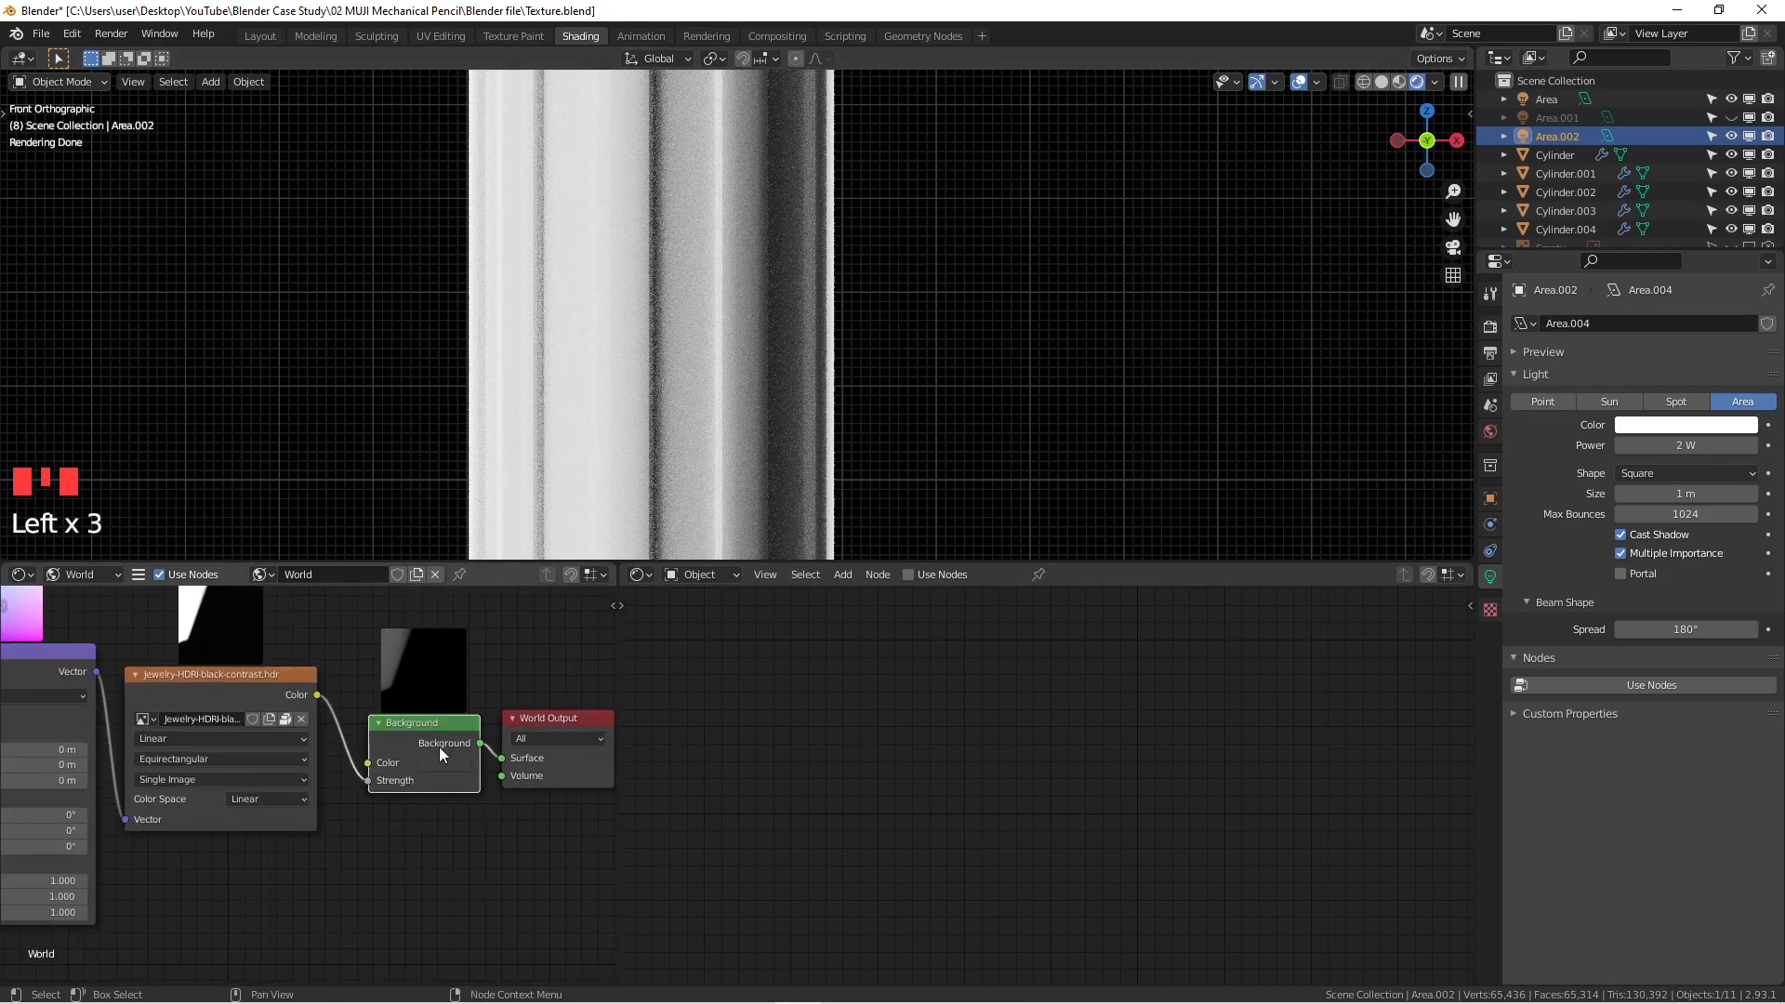
click(434, 761)
click(389, 800)
mouse_move(368, 781)
mouse_down()
mouse_move(334, 745)
mouse_move(372, 766)
mouse_up()
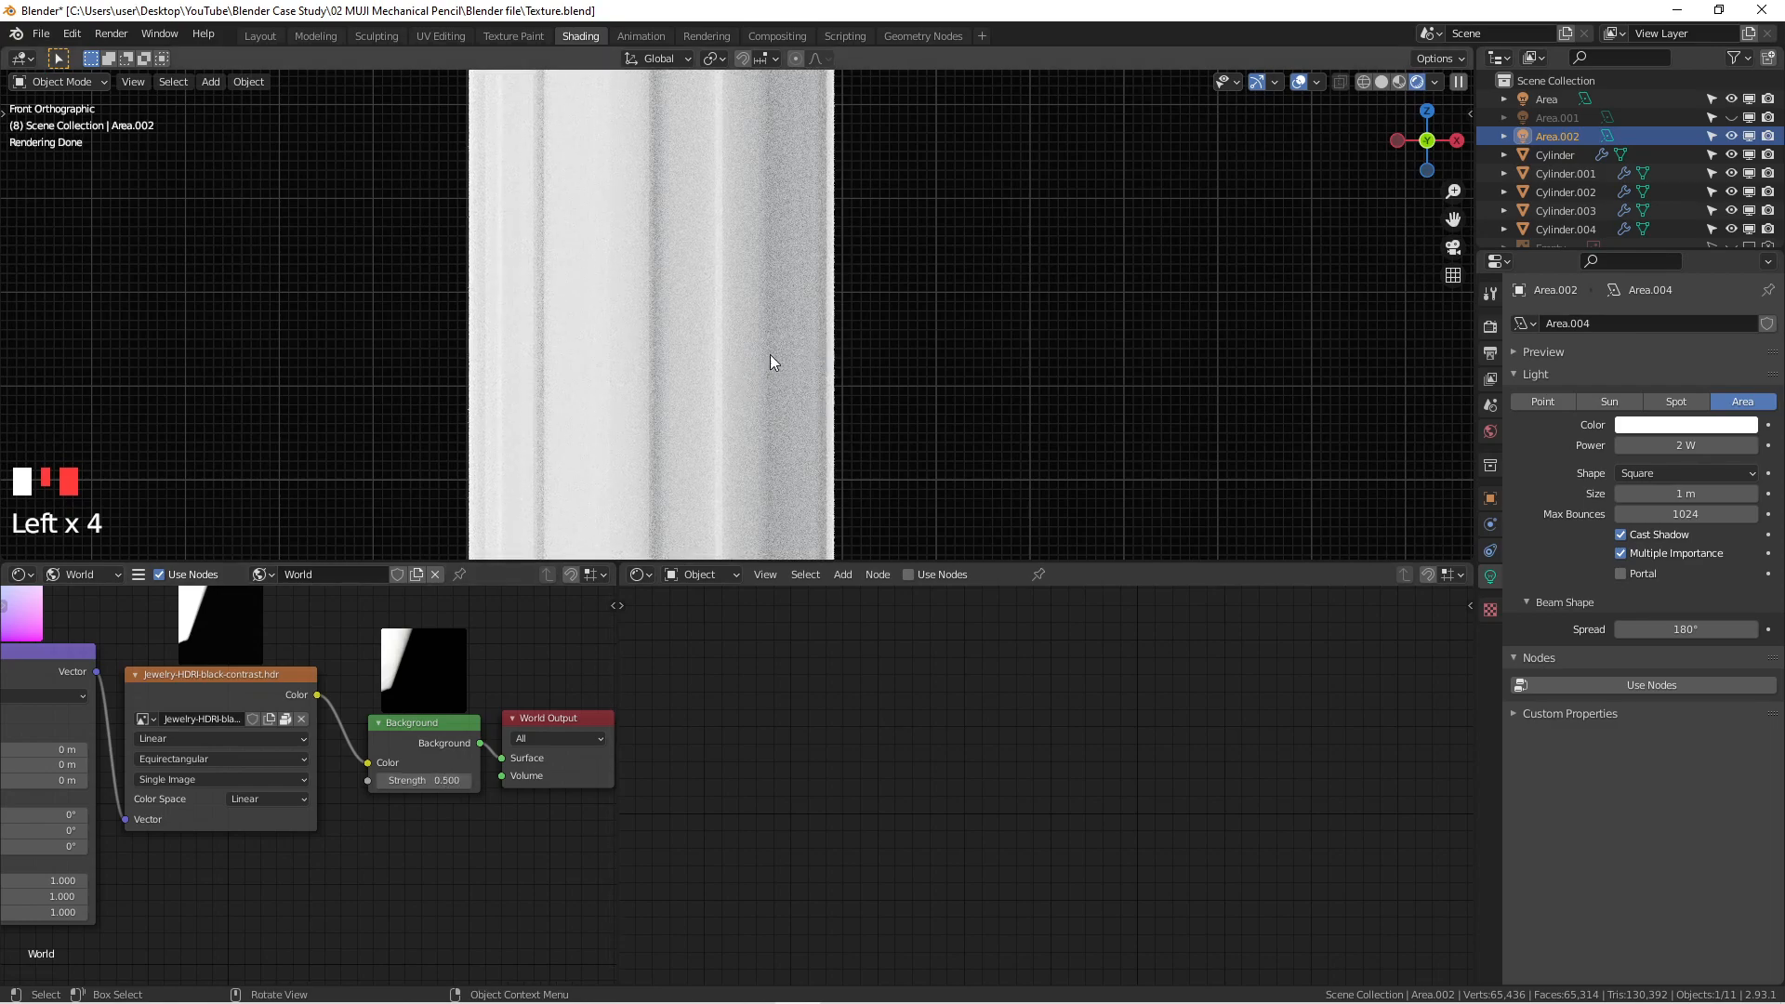
click(443, 785)
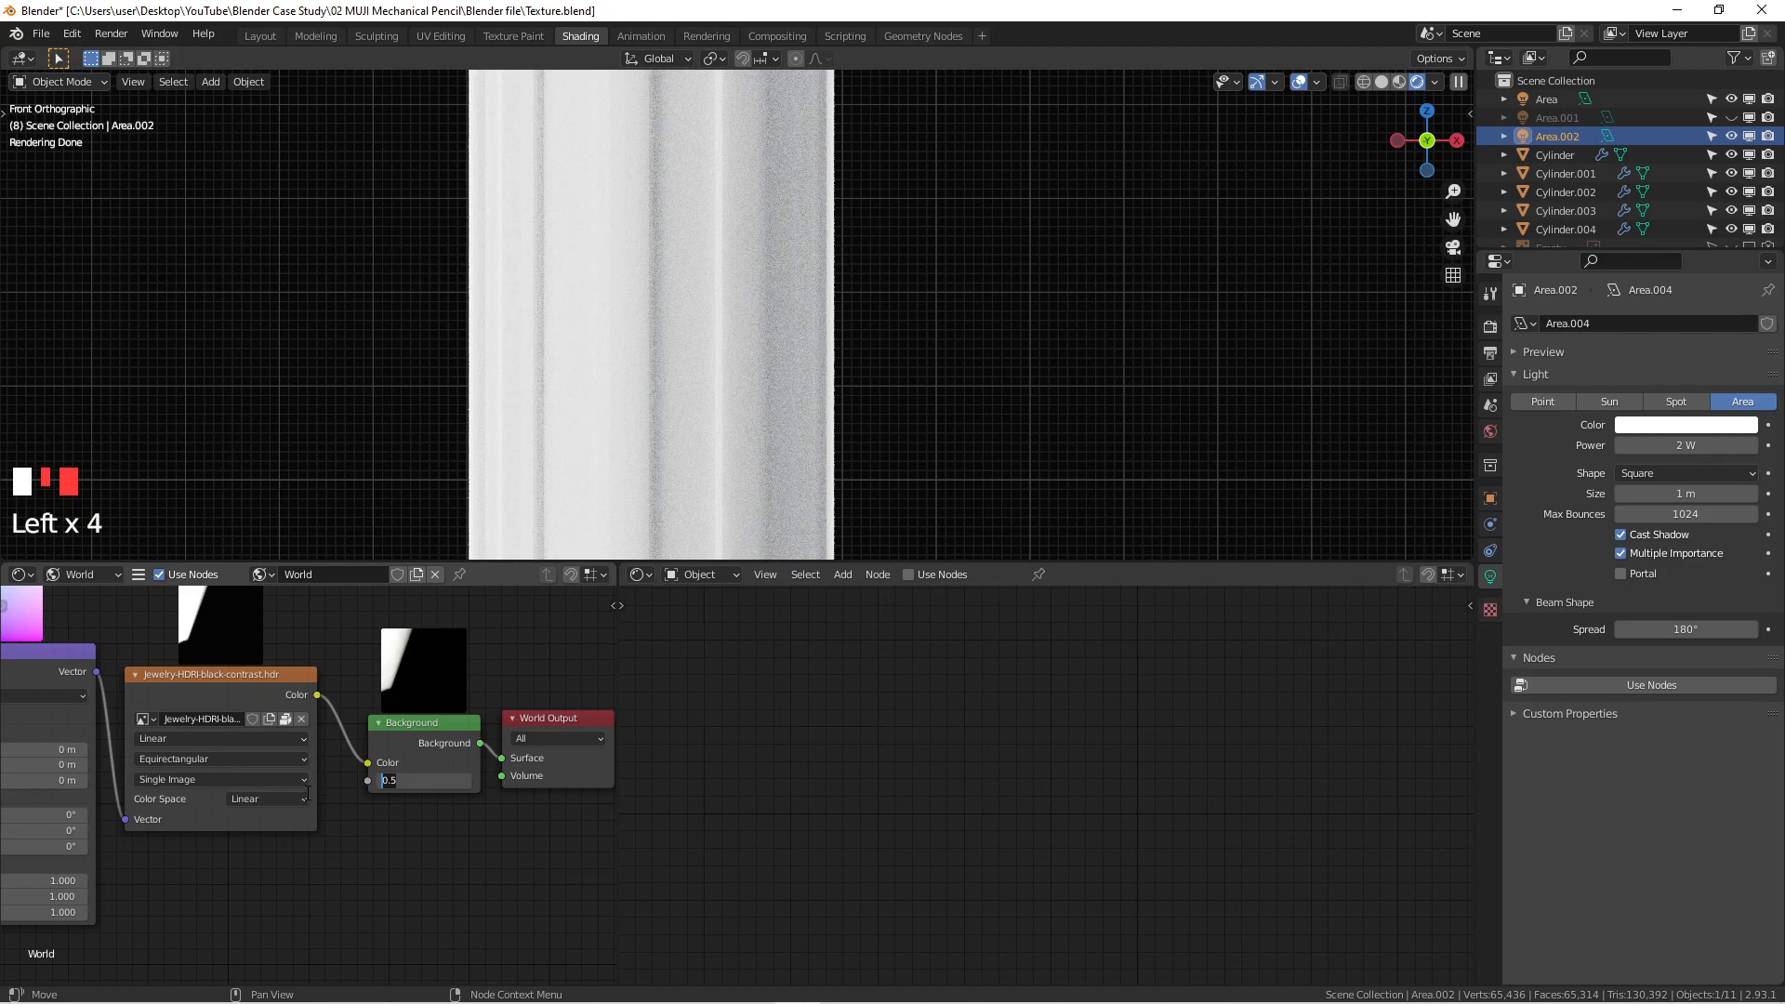
key(Return)
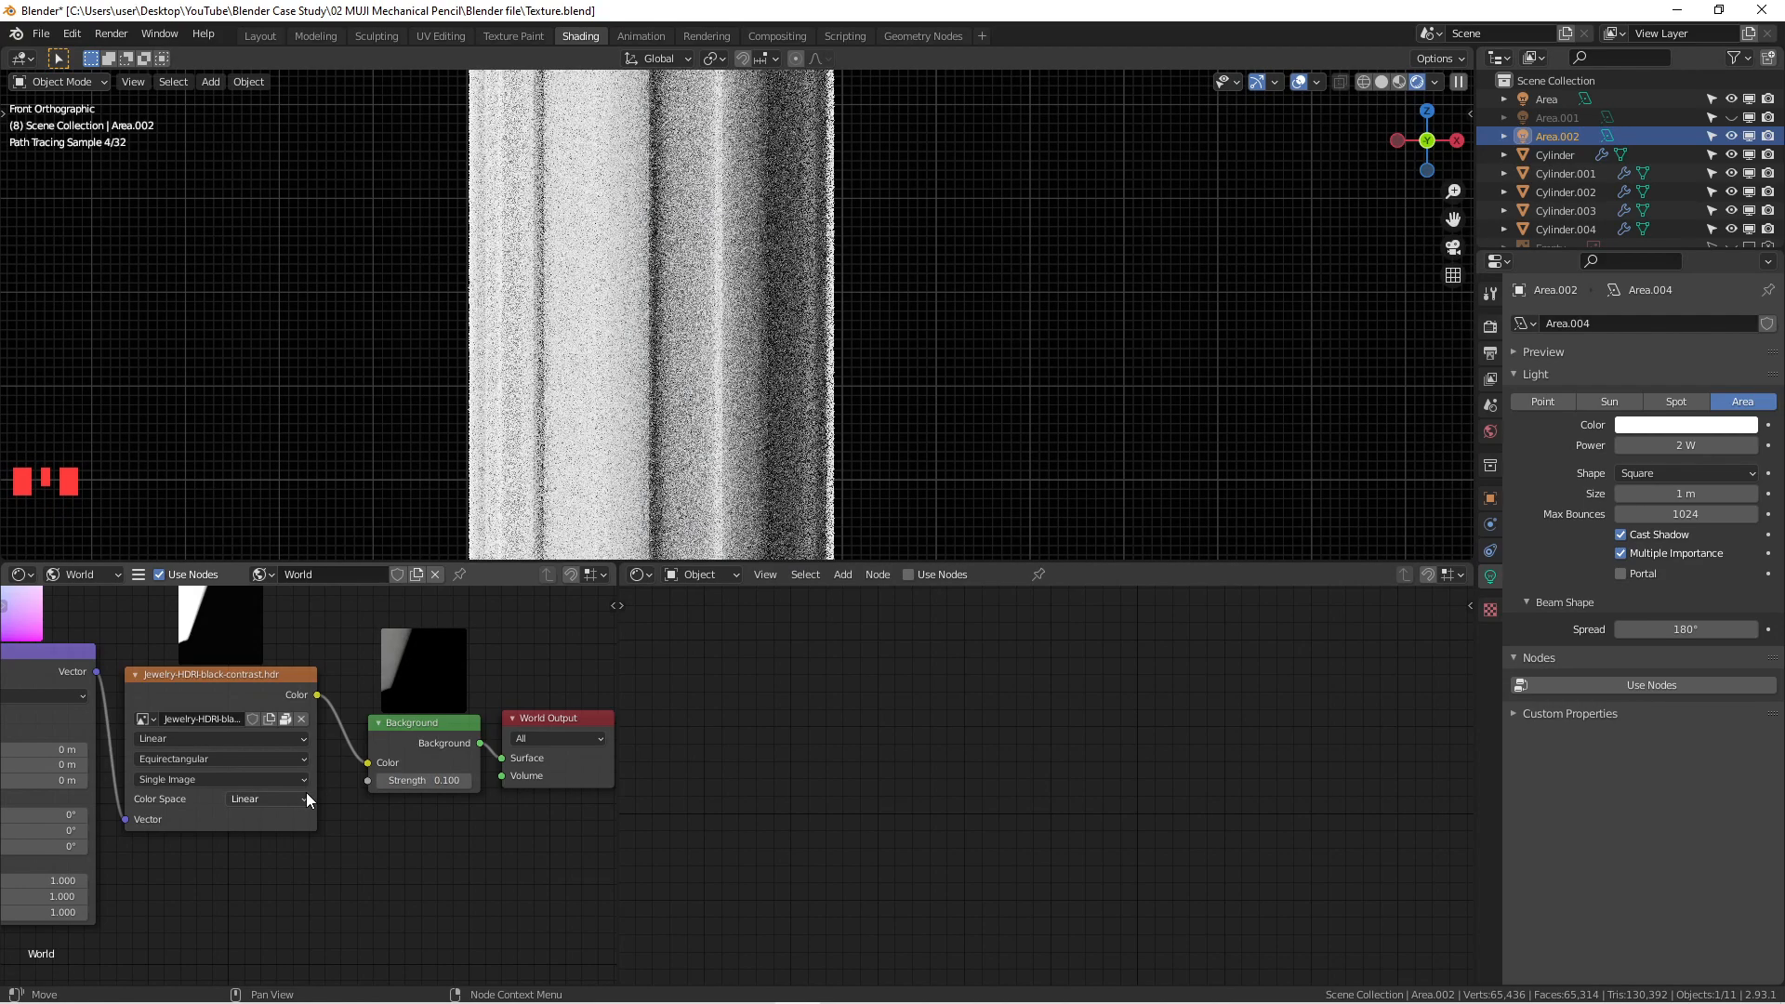
Step: Cut the link between the Background and World Output nodes, reconnect it to Surface, and compare the reflections on the barrel
drag(443, 722, 423, 722)
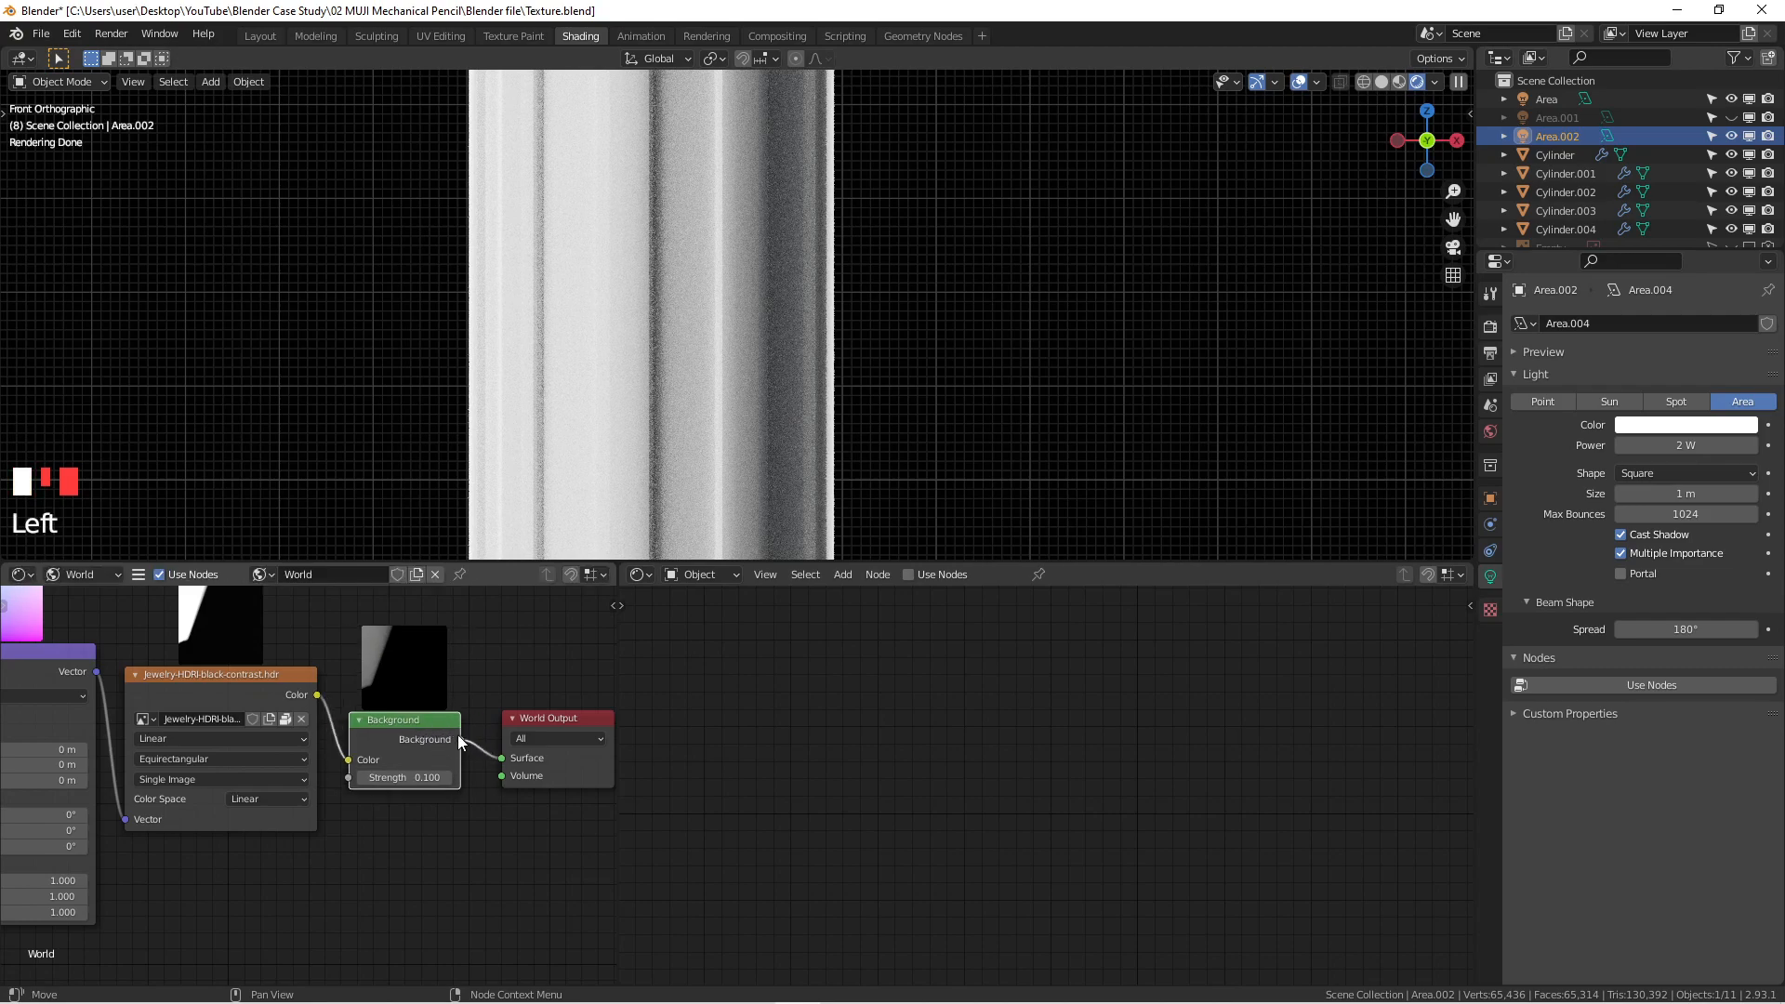
ctrl+right_drag(493, 736, 481, 779)
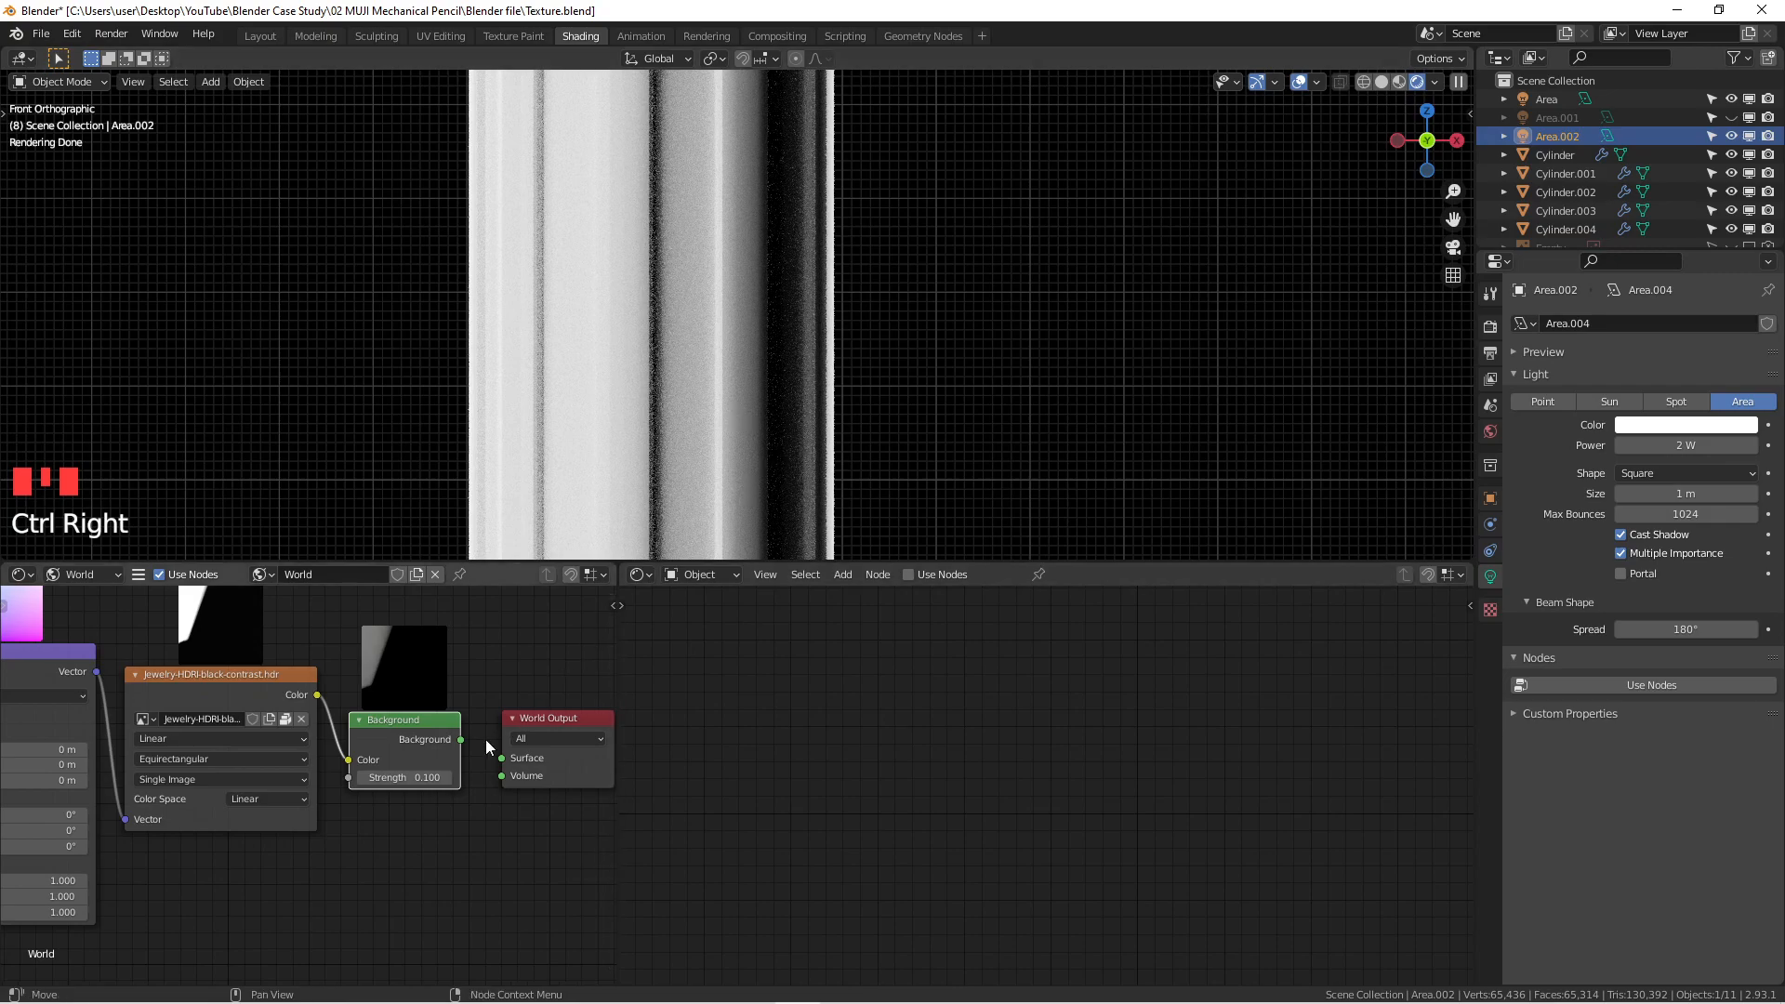
drag(460, 738, 503, 759)
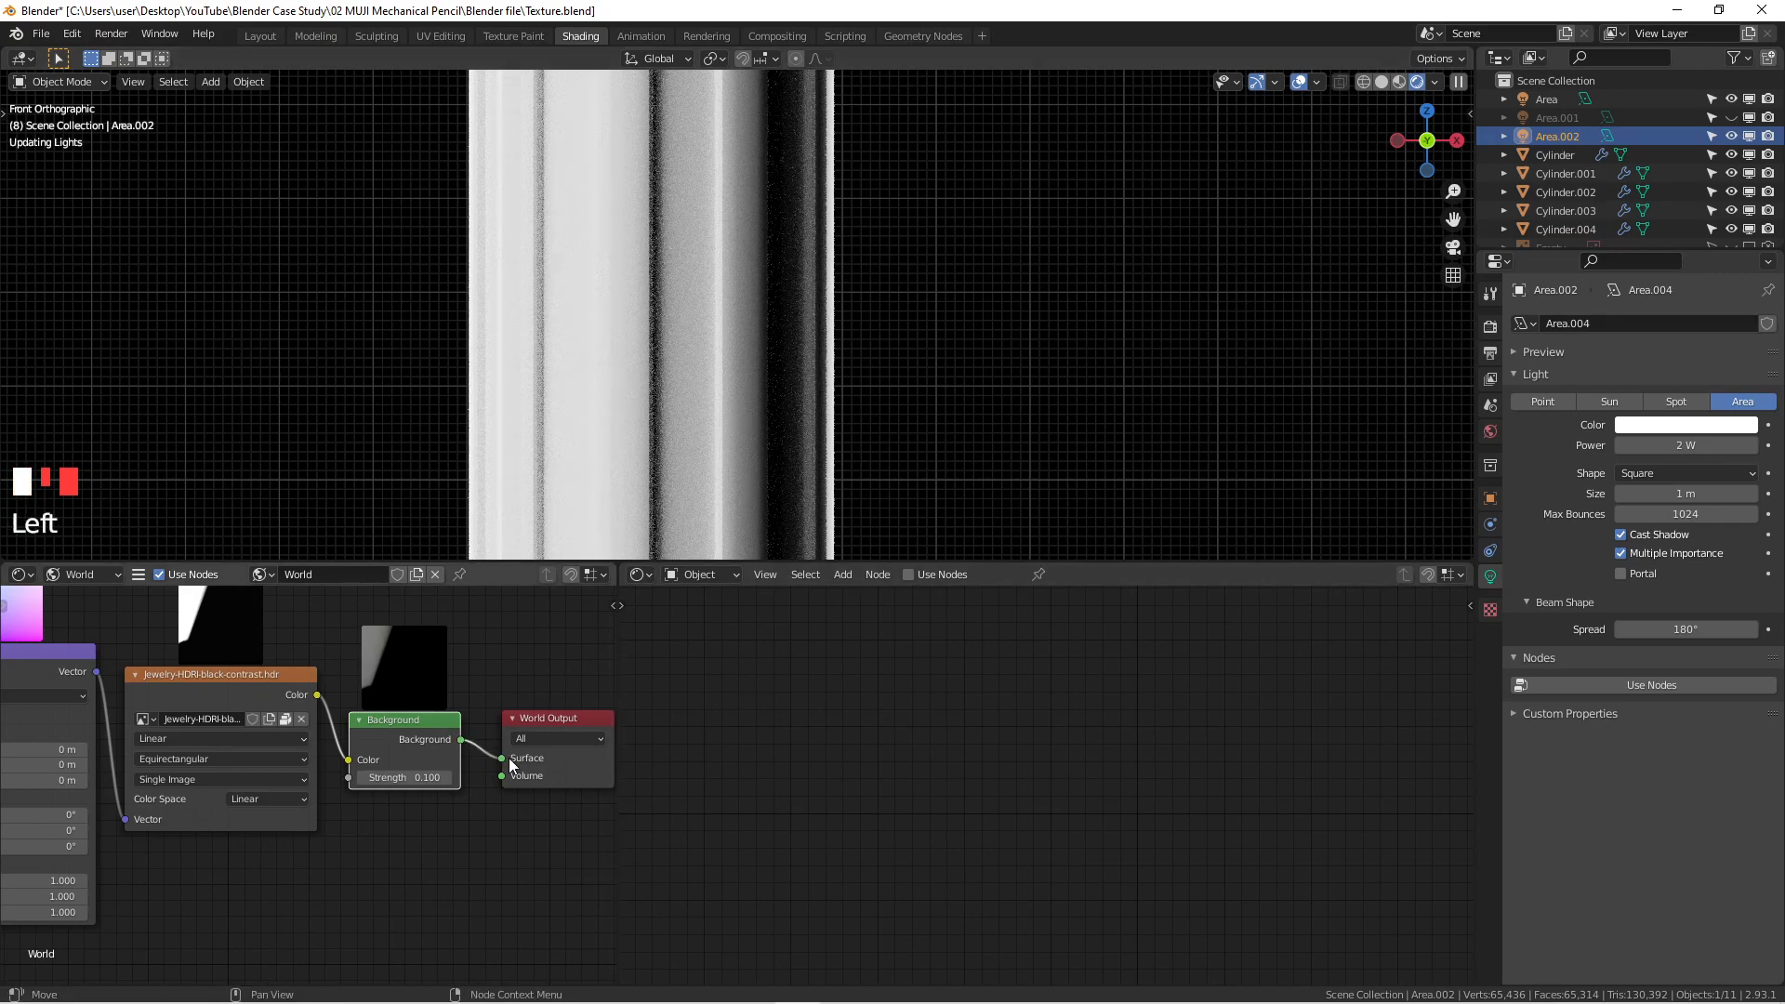
scroll(729, 354, down, 10)
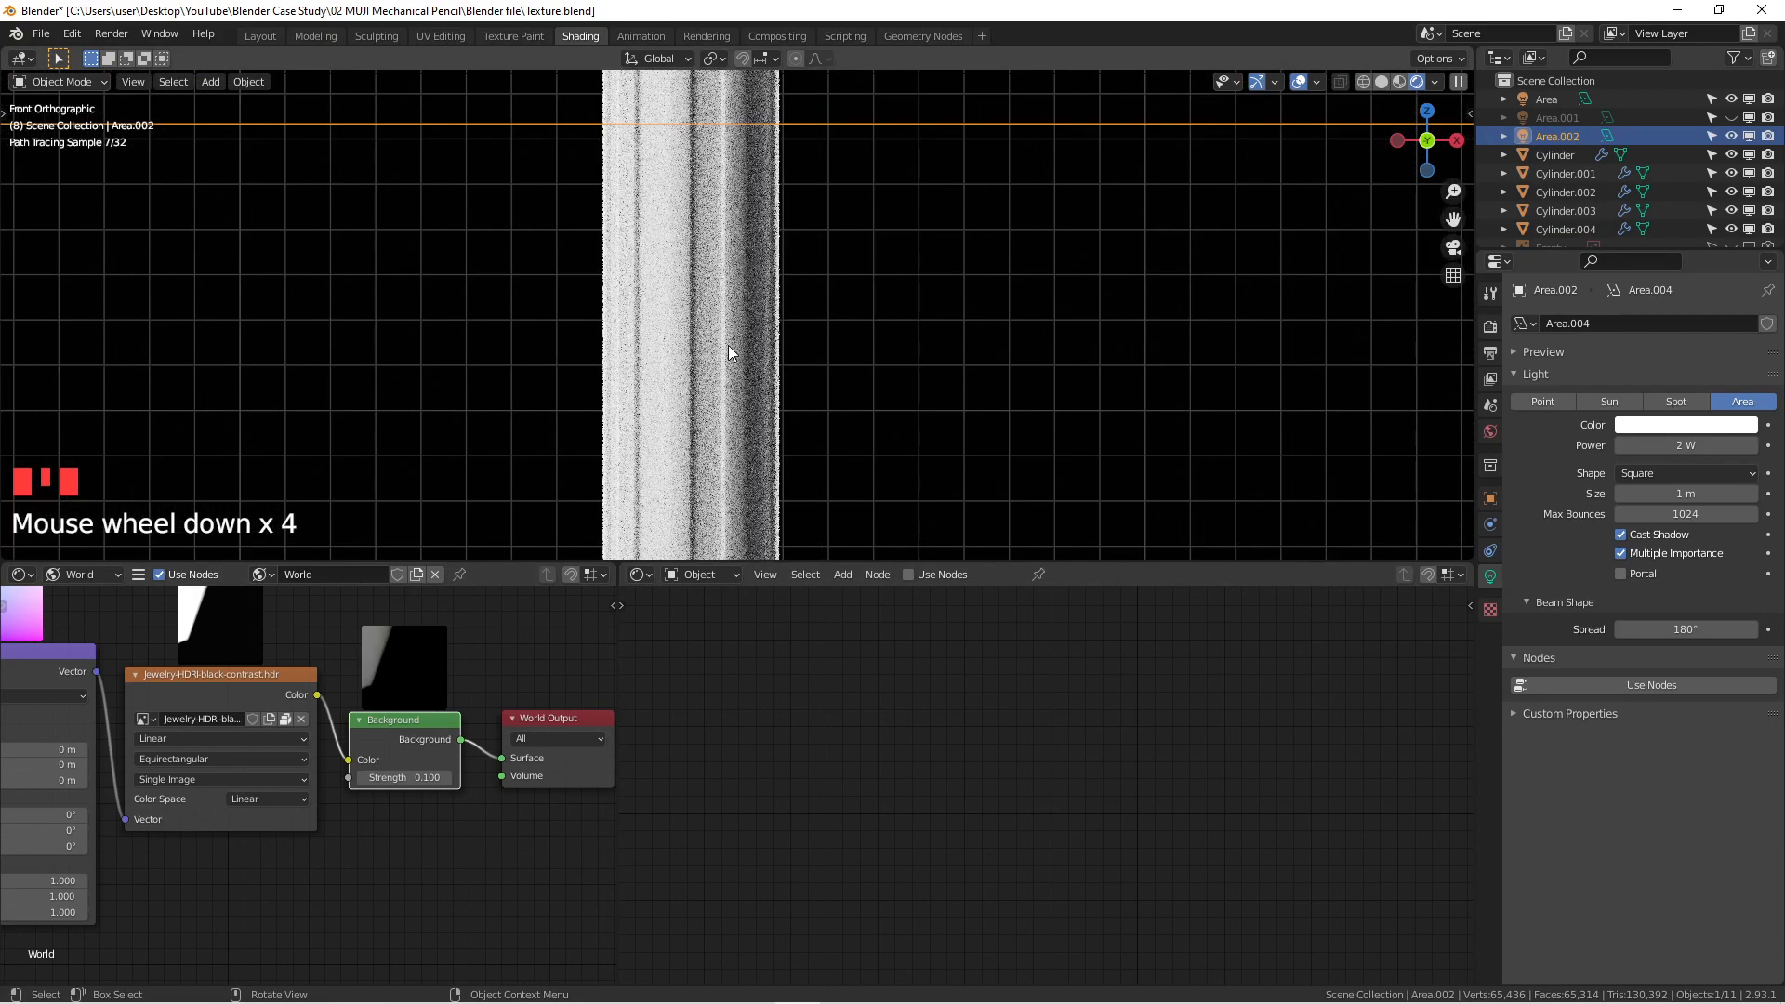
shift+middle_drag(728, 351, 849, 299)
scroll(846, 349, up, 5)
scroll(848, 350, up, 4)
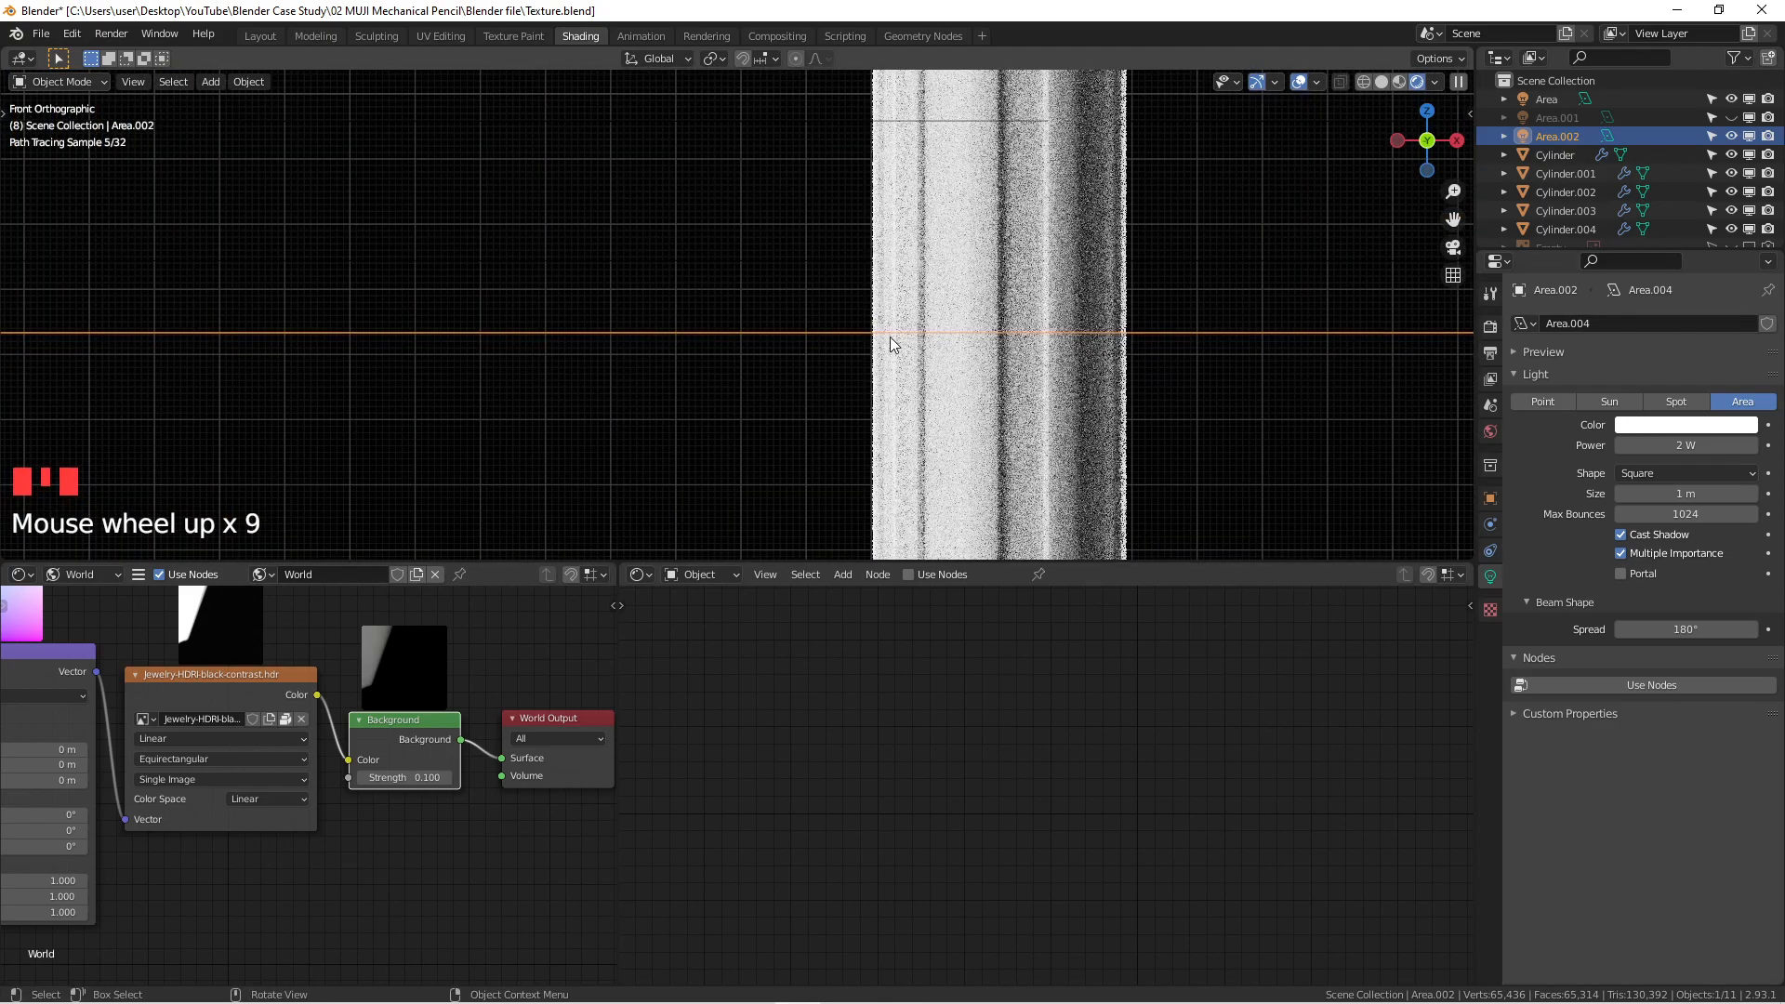
Step: Set the power of the Area.002 light to 1 W and check the barrel close up from the front
scroll(502, 335, down, 14)
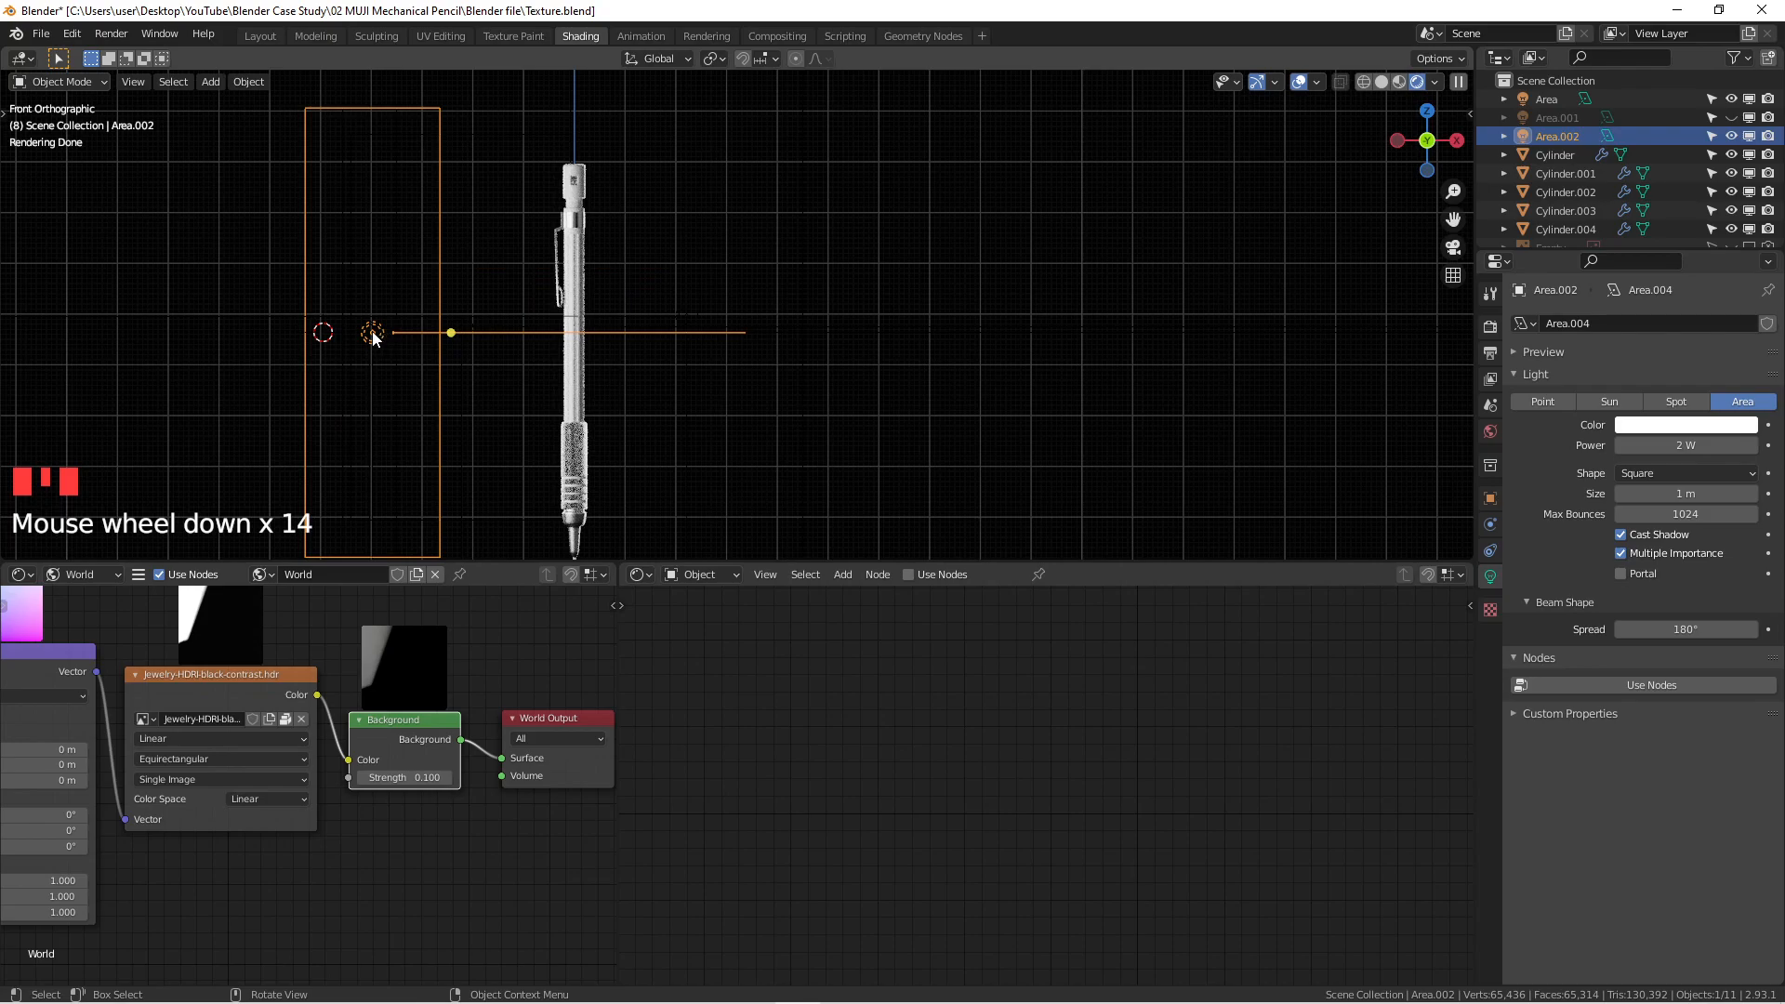
double_click(1705, 450)
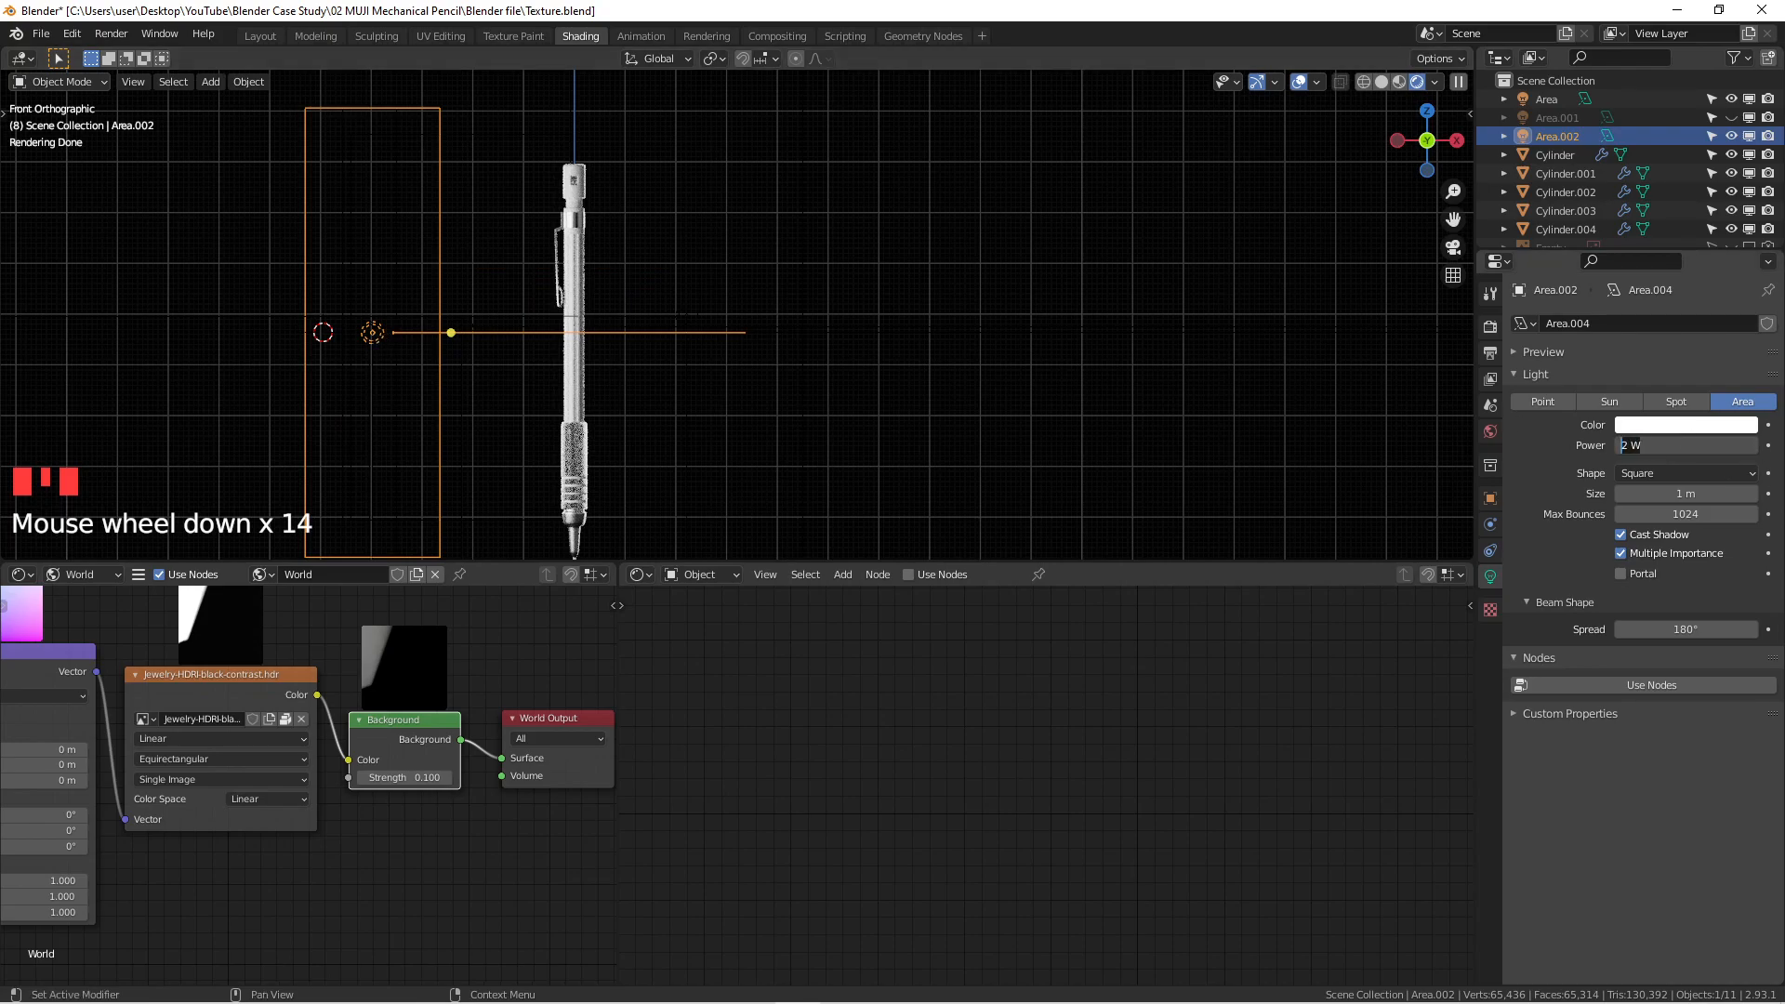
text(1)
key(Return)
scroll(762, 381, up, 9)
shift+middle_drag(497, 356, 684, 316)
scroll(697, 331, up, 2)
scroll(836, 319, down, 3)
scroll(860, 297, up, 3)
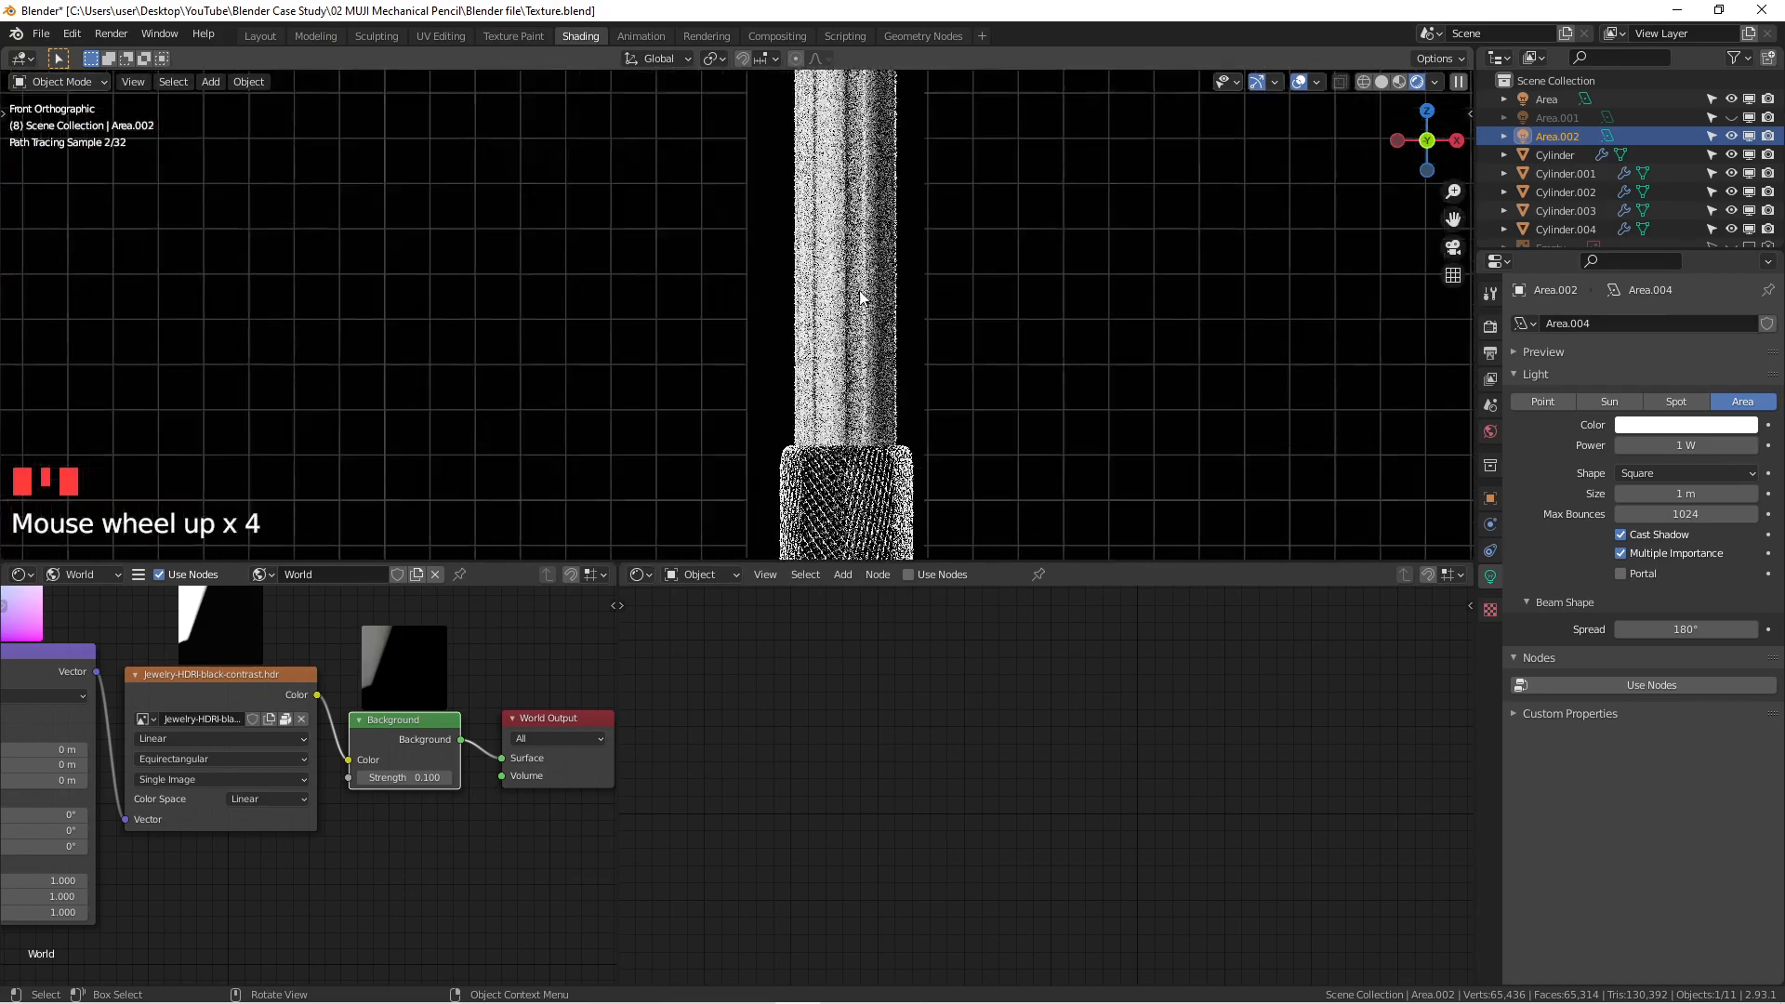
scroll(860, 297, up, 1)
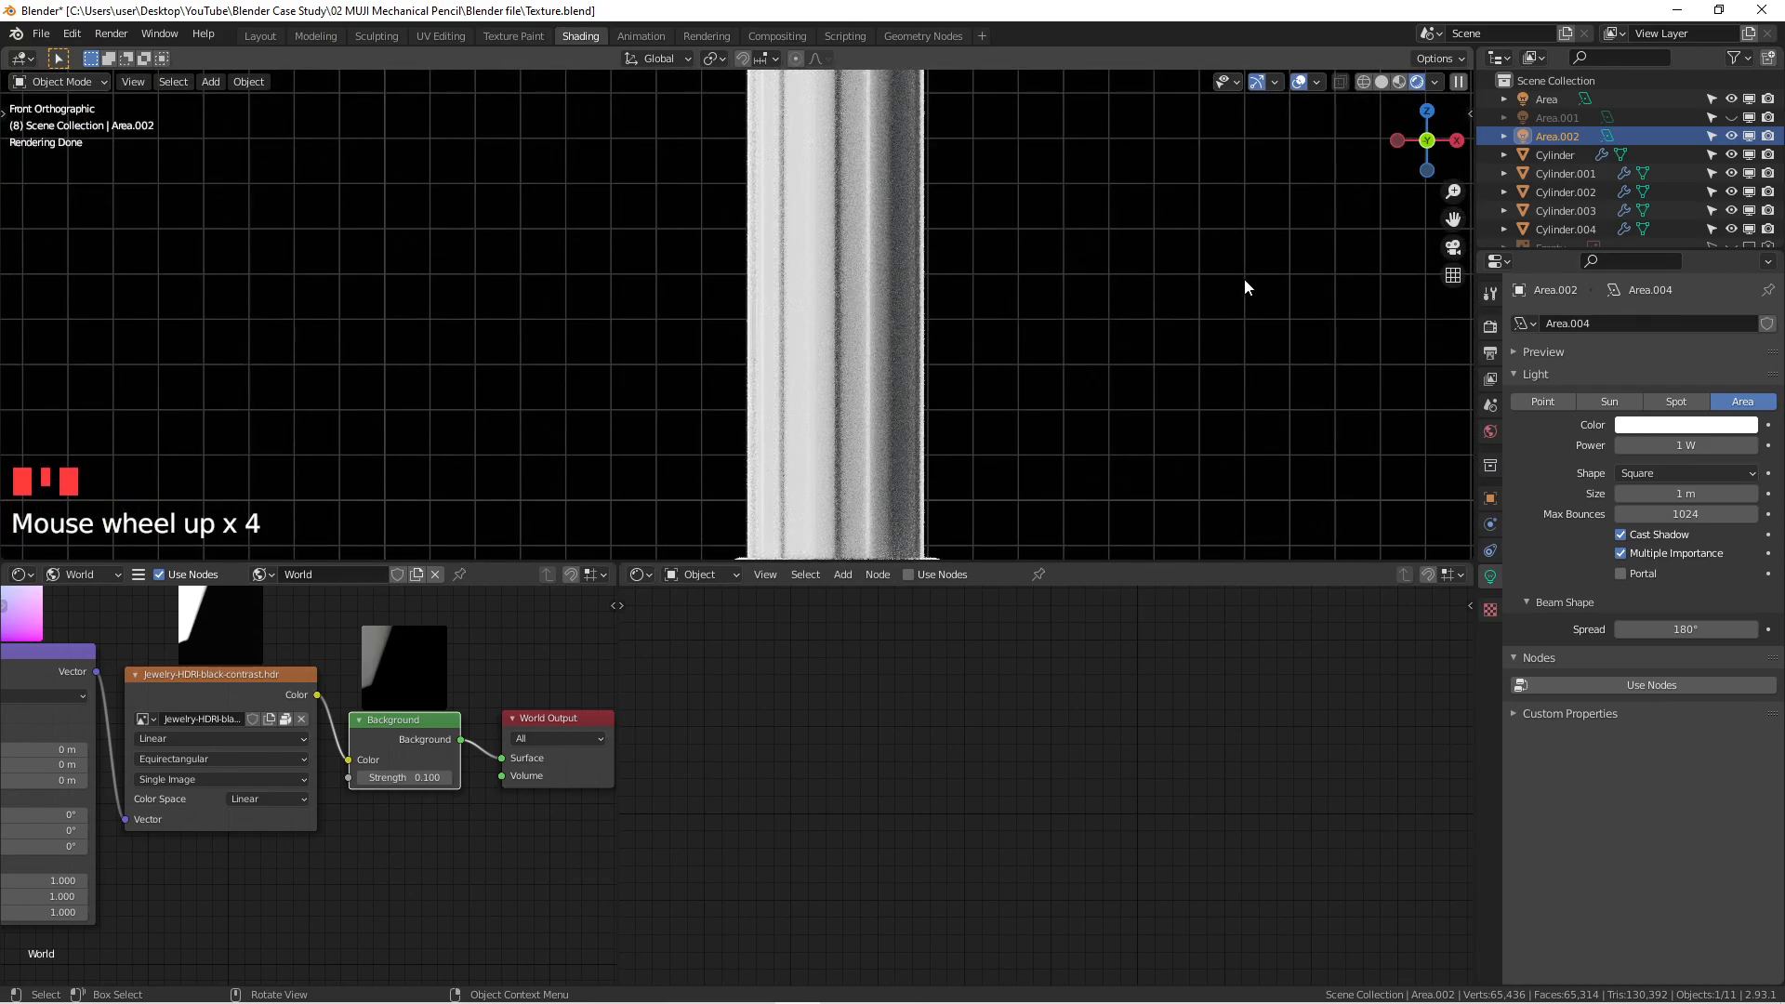
Step: Maximize the 3D view to examine the barrel and grip from the front, and restore the layout
scroll(921, 370, down, 11)
scroll(865, 408, up, 6)
scroll(978, 314, up, 3)
key(ctrl+space)
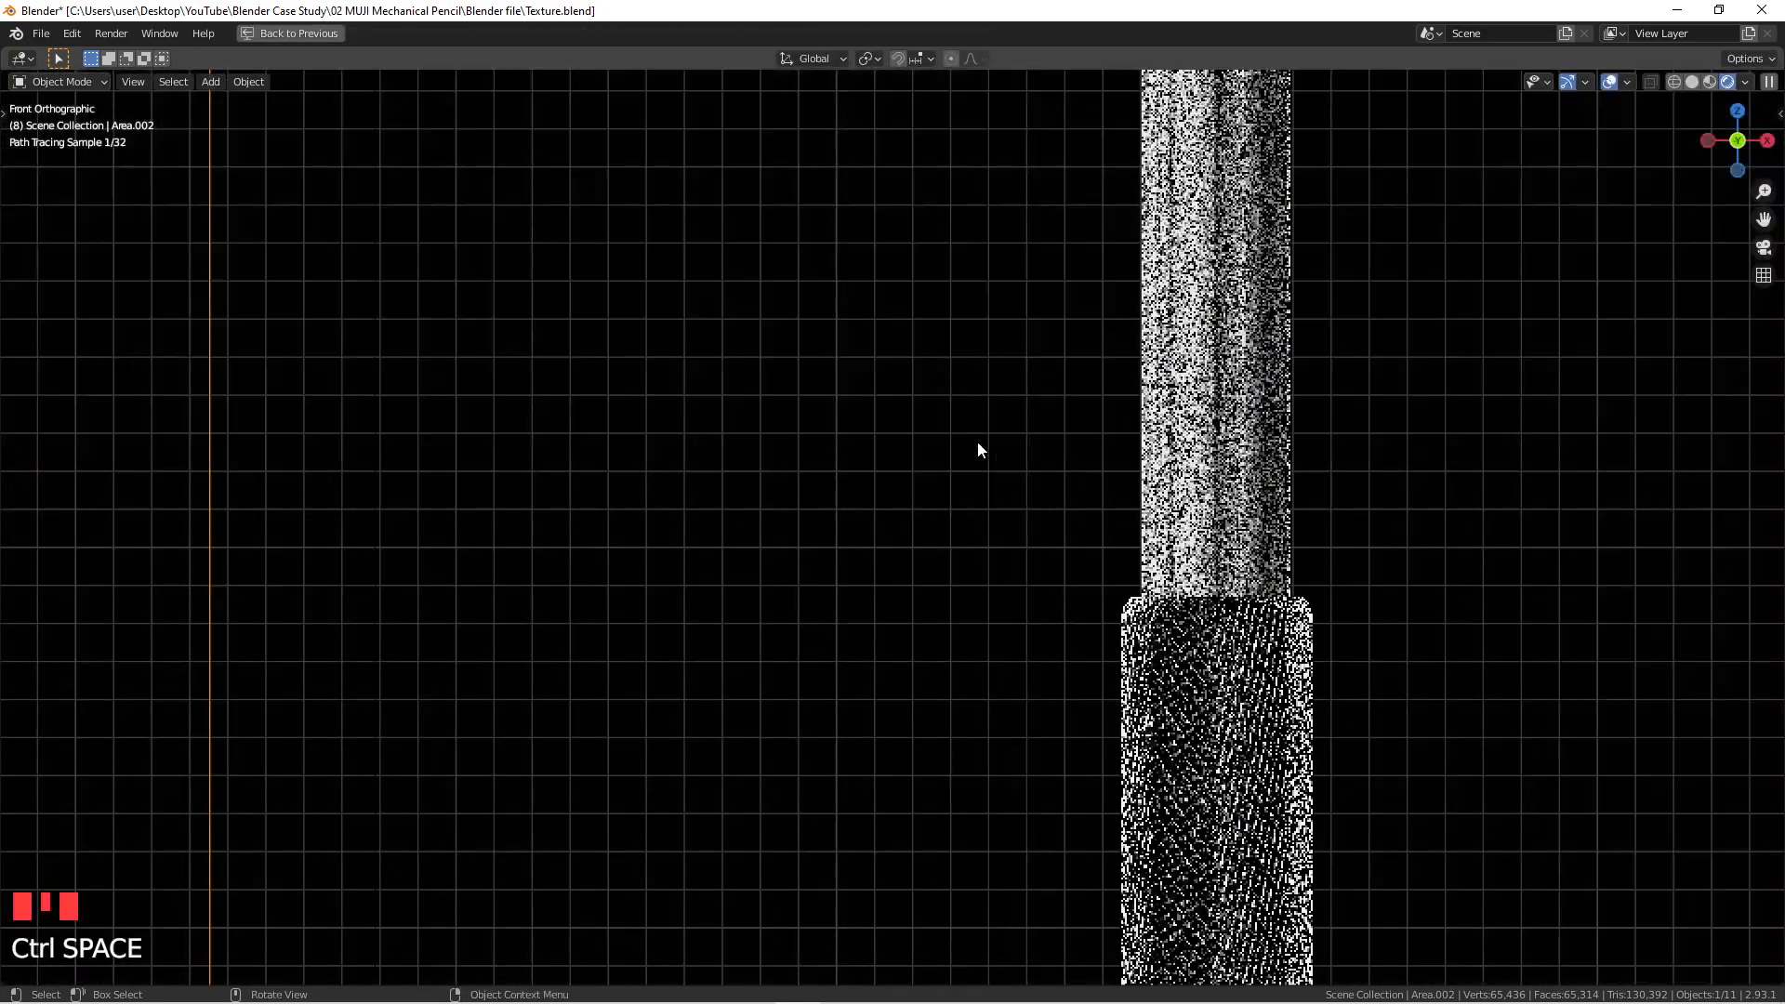
scroll(1175, 424, up, 3)
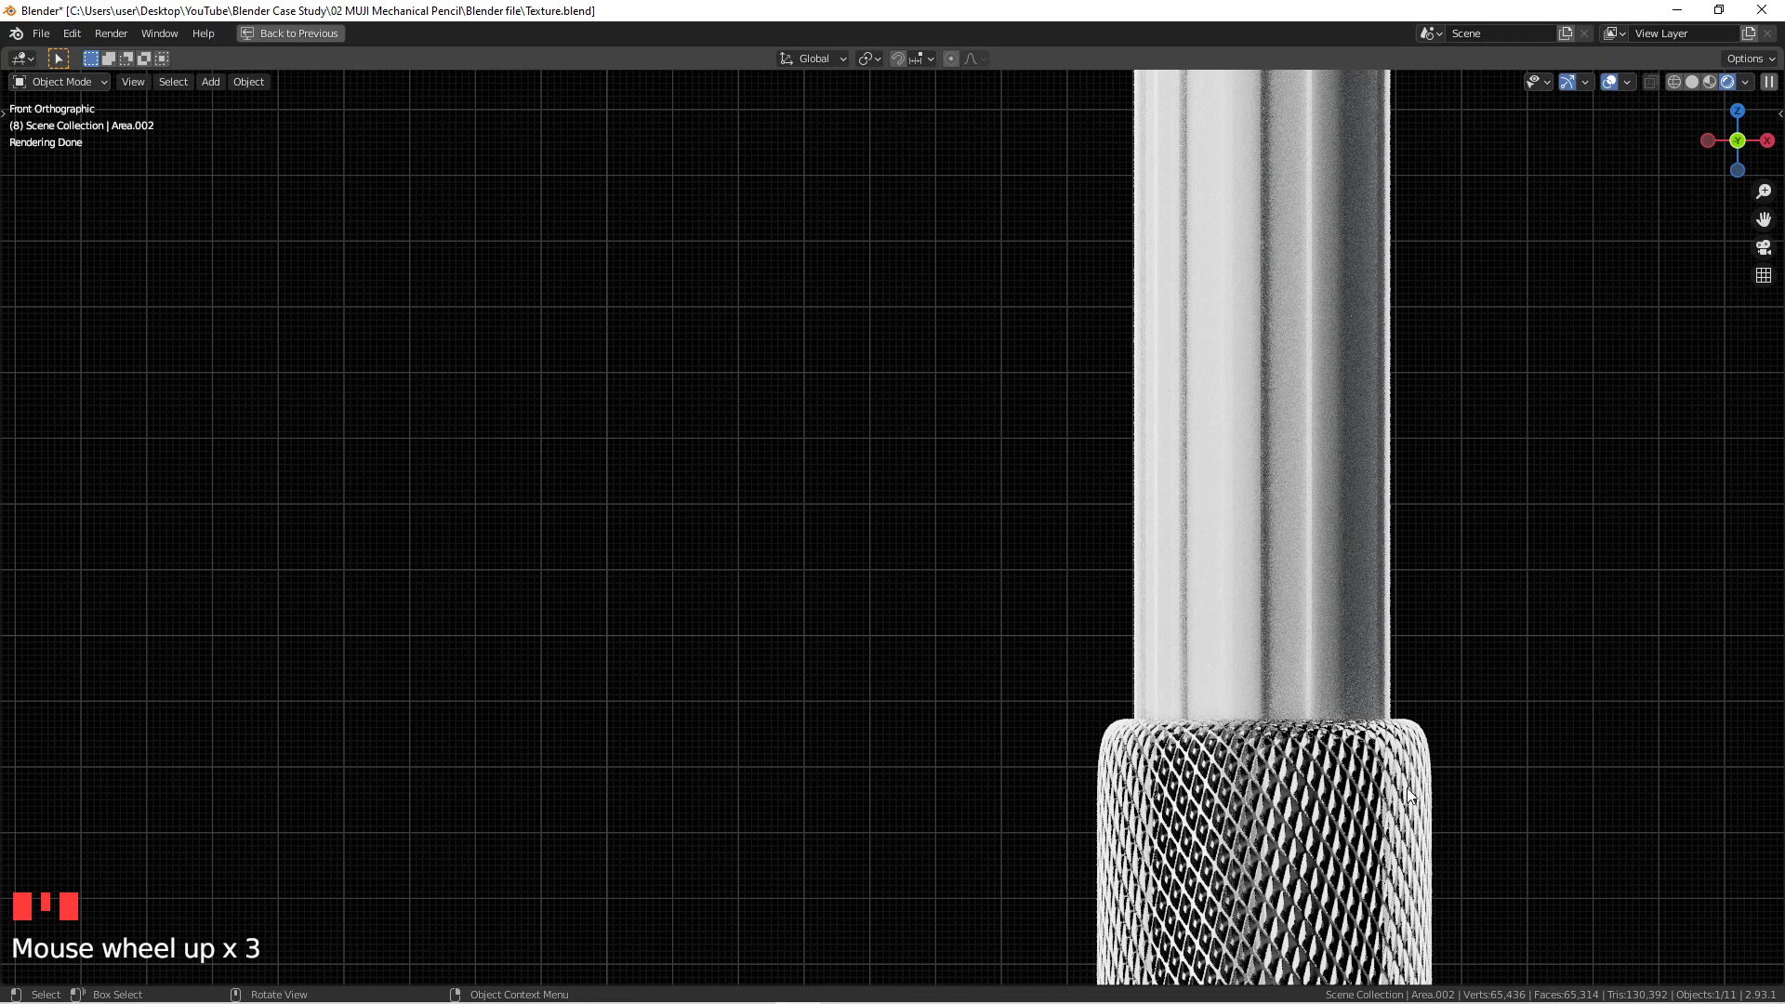
scroll(1097, 548, down, 7)
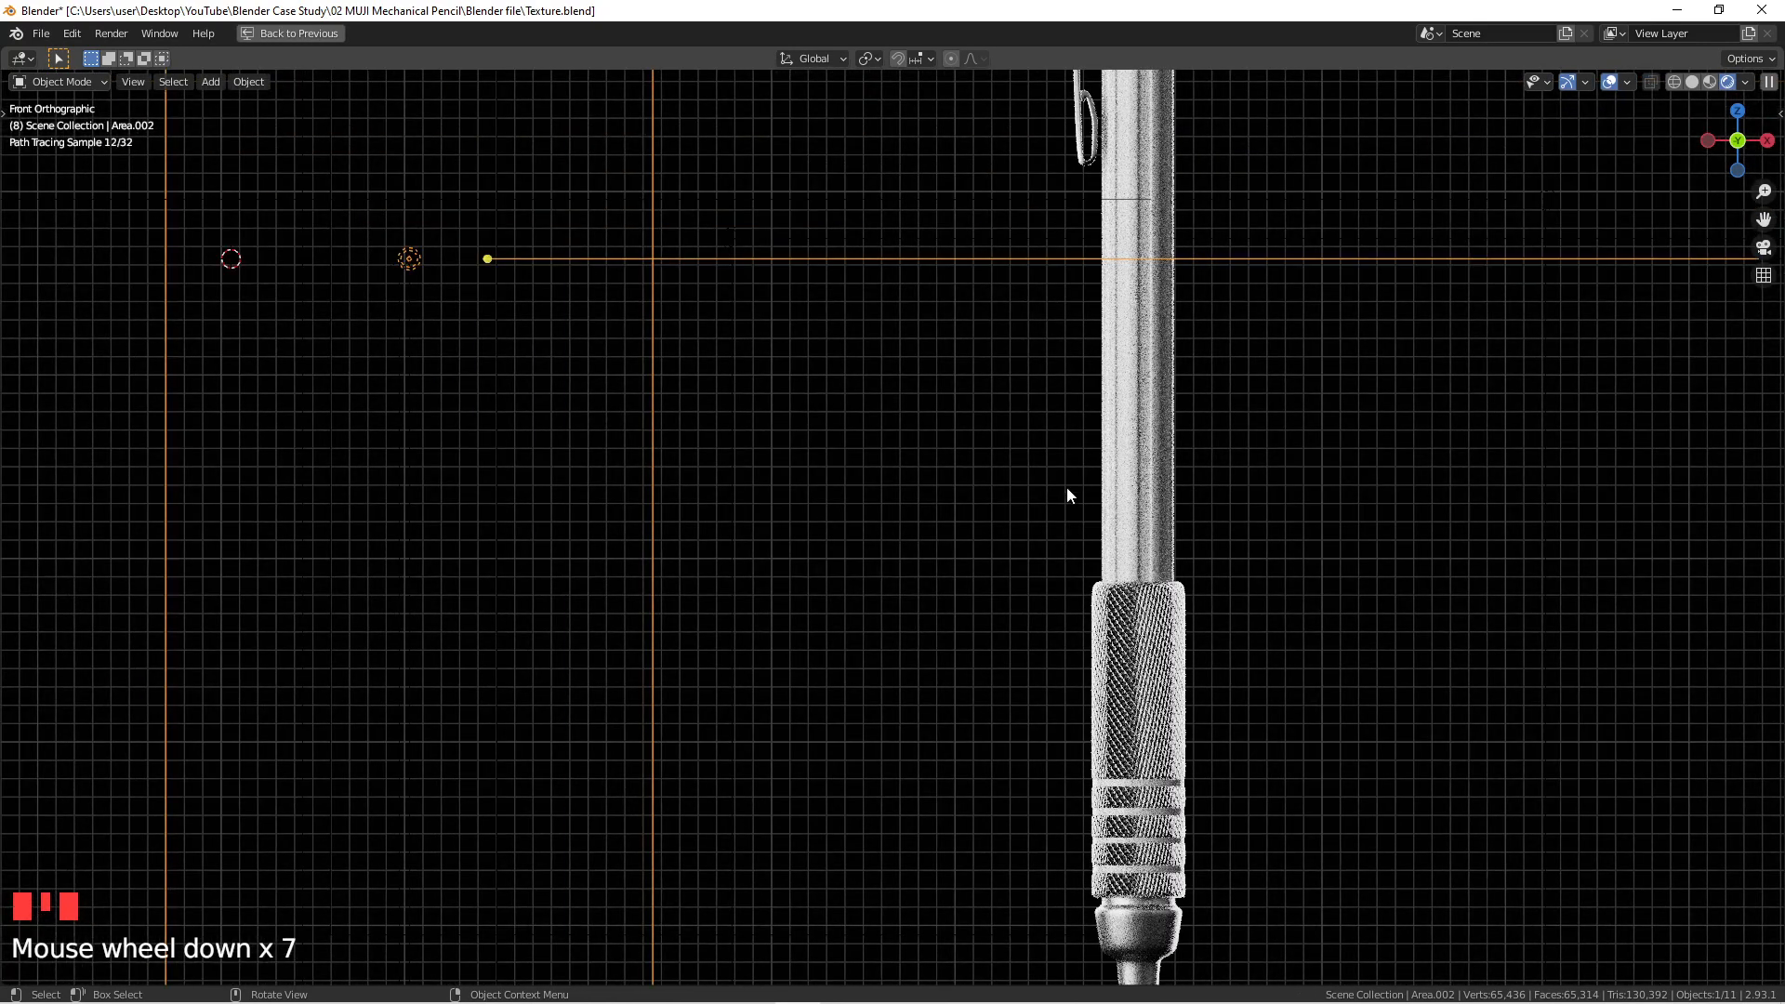
key(ctrl+space)
Step: Select the Area light in a perspective view of the setup and switch the viewport to solid shading
scroll(821, 387, down, 10)
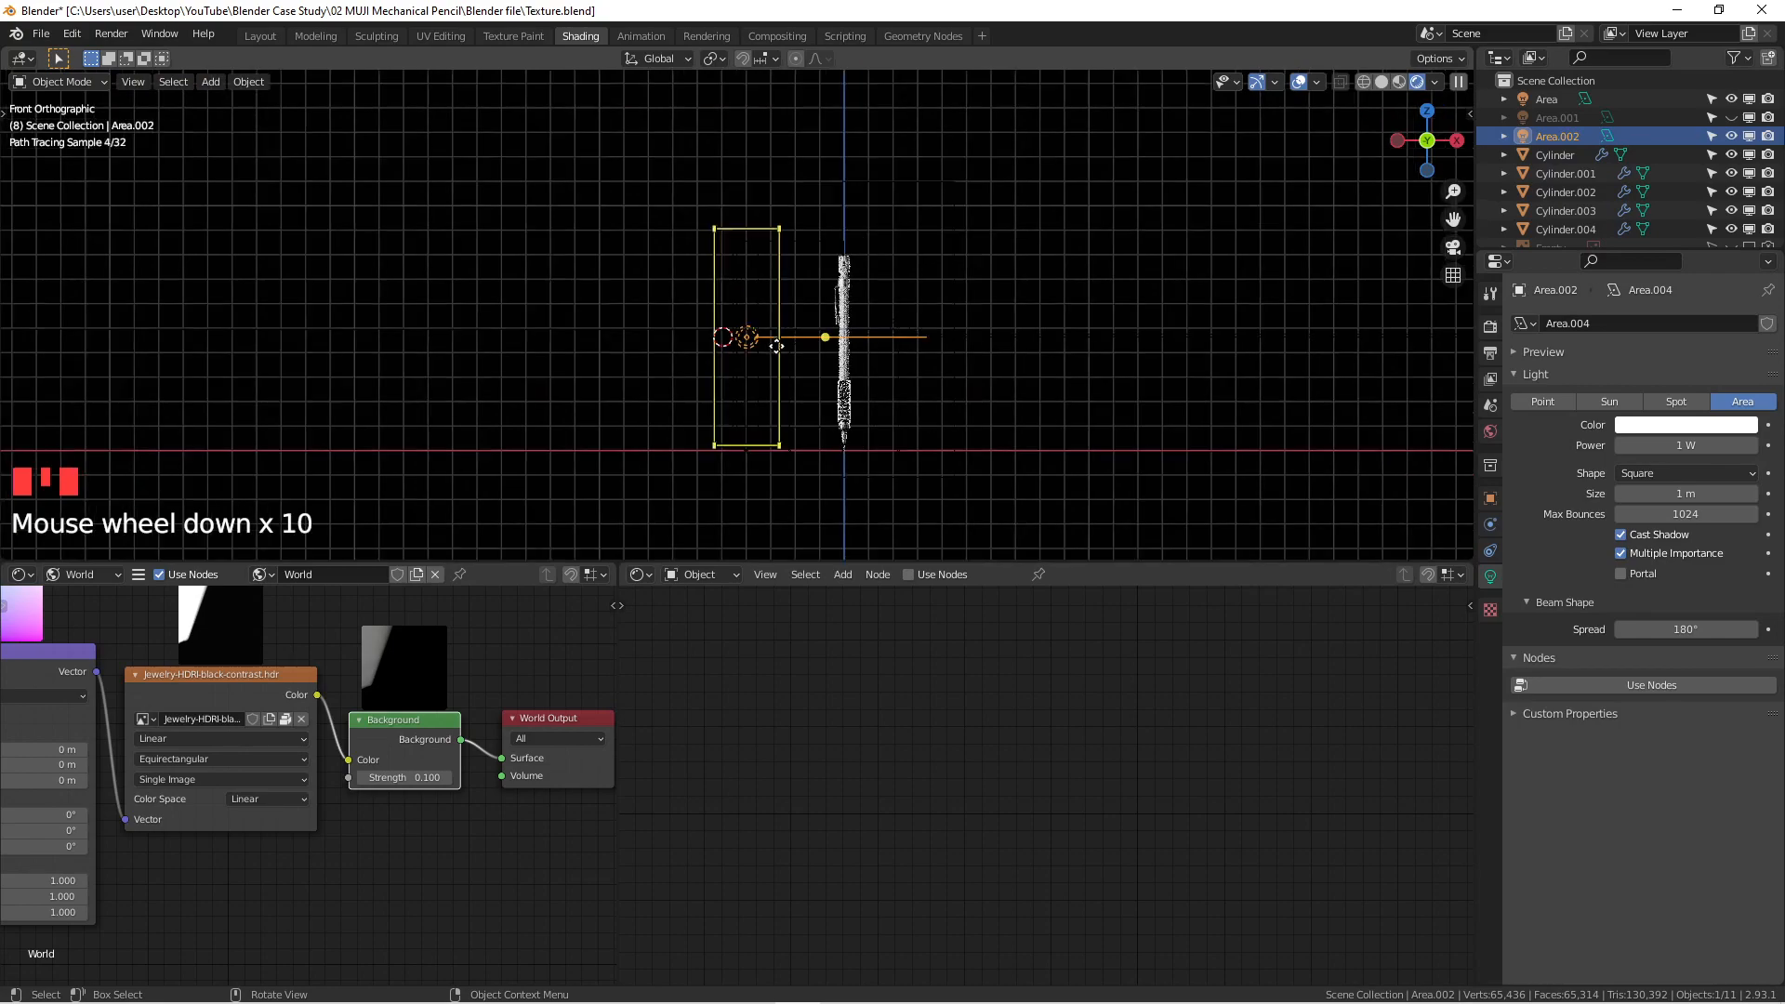
middle_drag(821, 387, 778, 318)
click(708, 224)
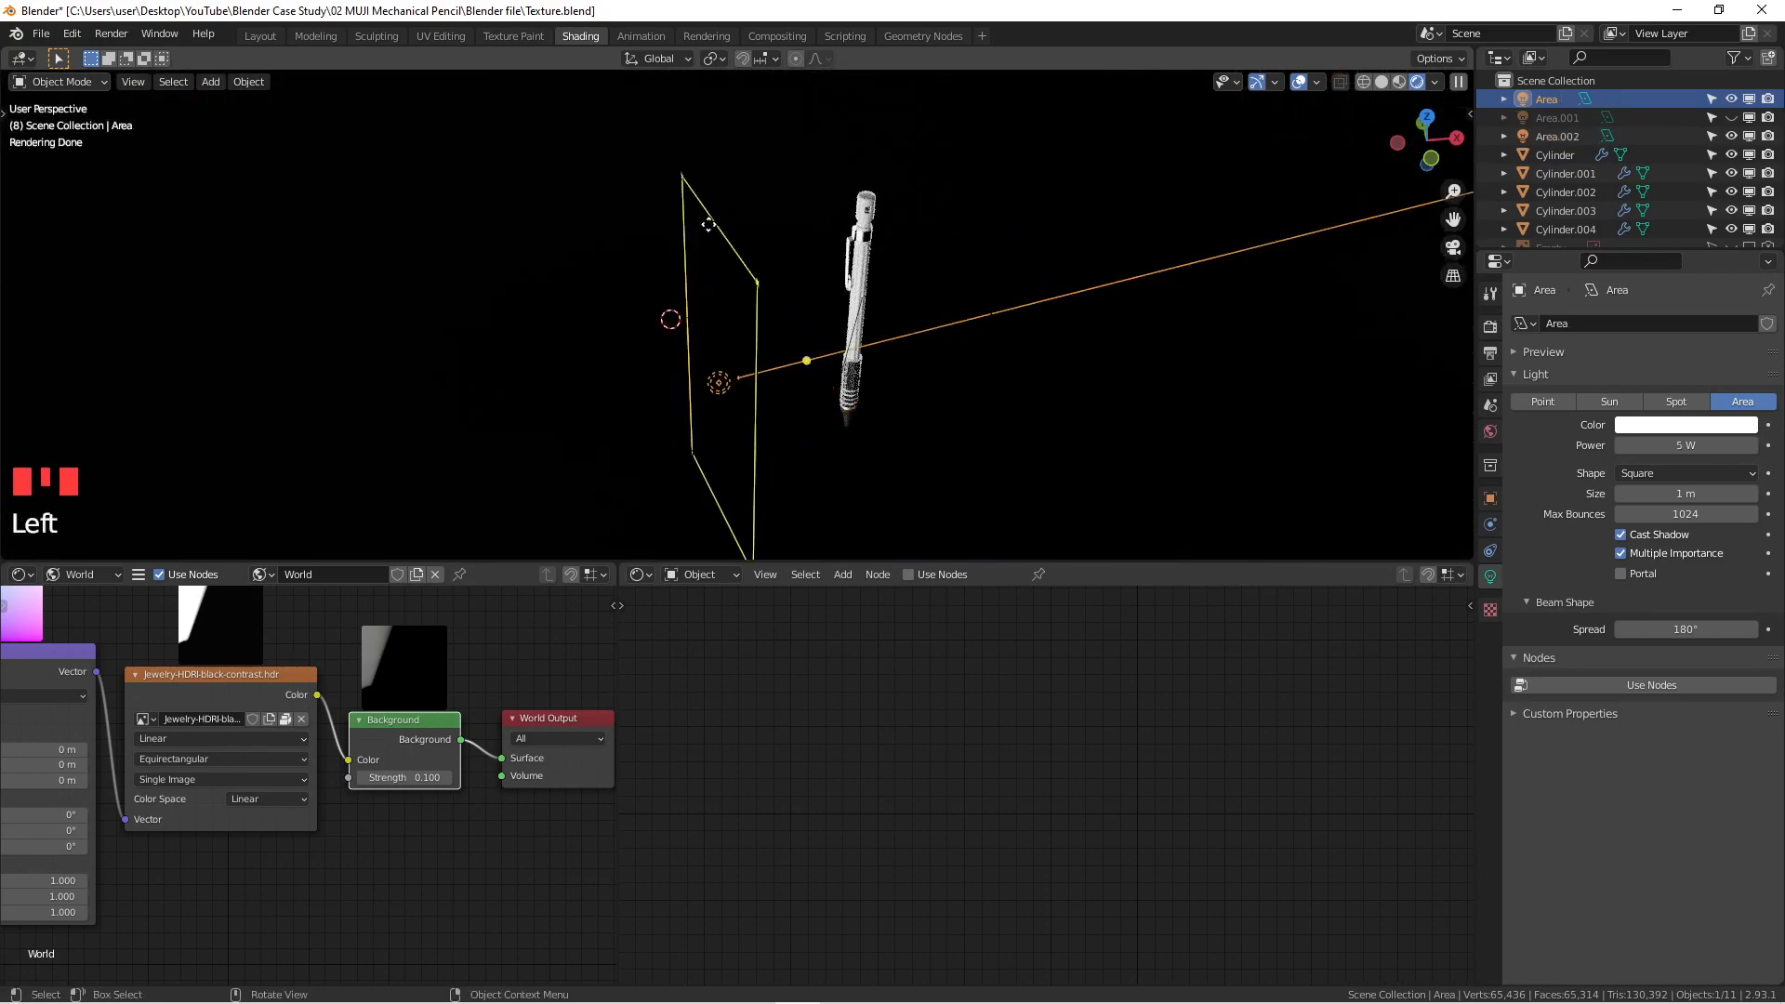
middle_drag(750, 195, 1186, 114)
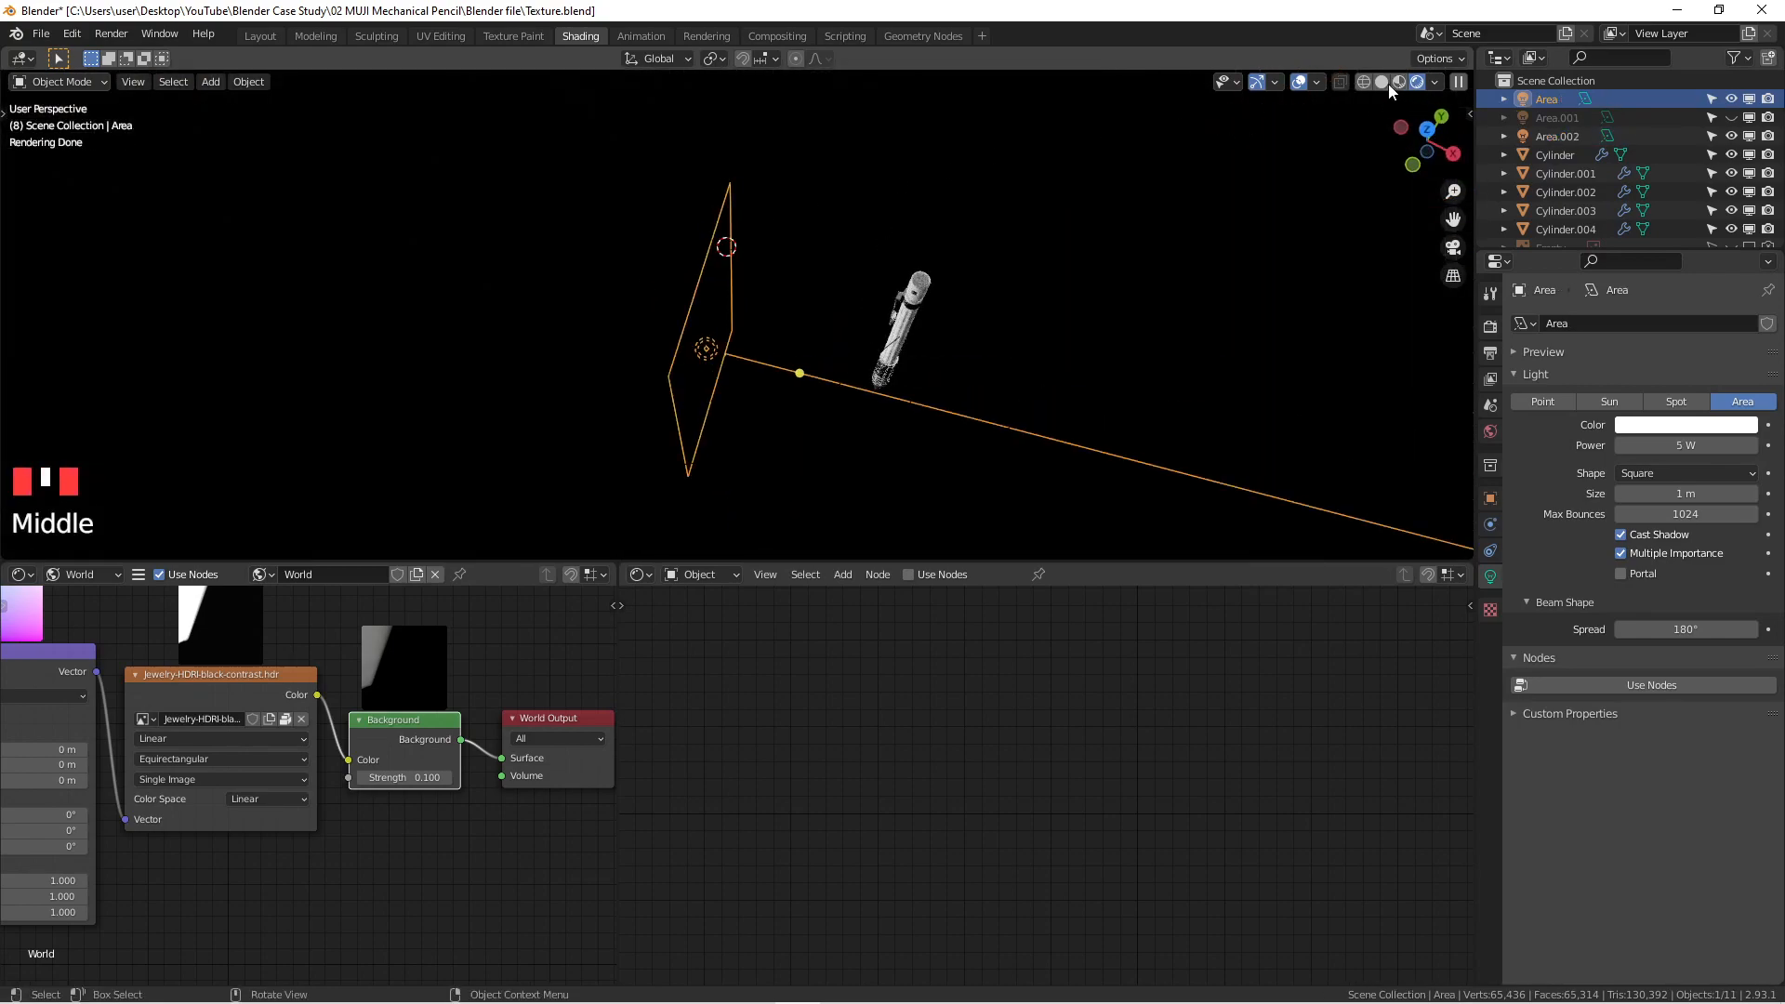
click(1388, 83)
scroll(806, 310, down, 2)
middle_drag(806, 309, 883, 278)
Step: Select the Rim.001 light behind the pencil in top view and open its power for editing
click(740, 435)
click(779, 184)
key(KP_7)
scroll(797, 244, down, 3)
scroll(803, 238, up, 3)
click(1697, 445)
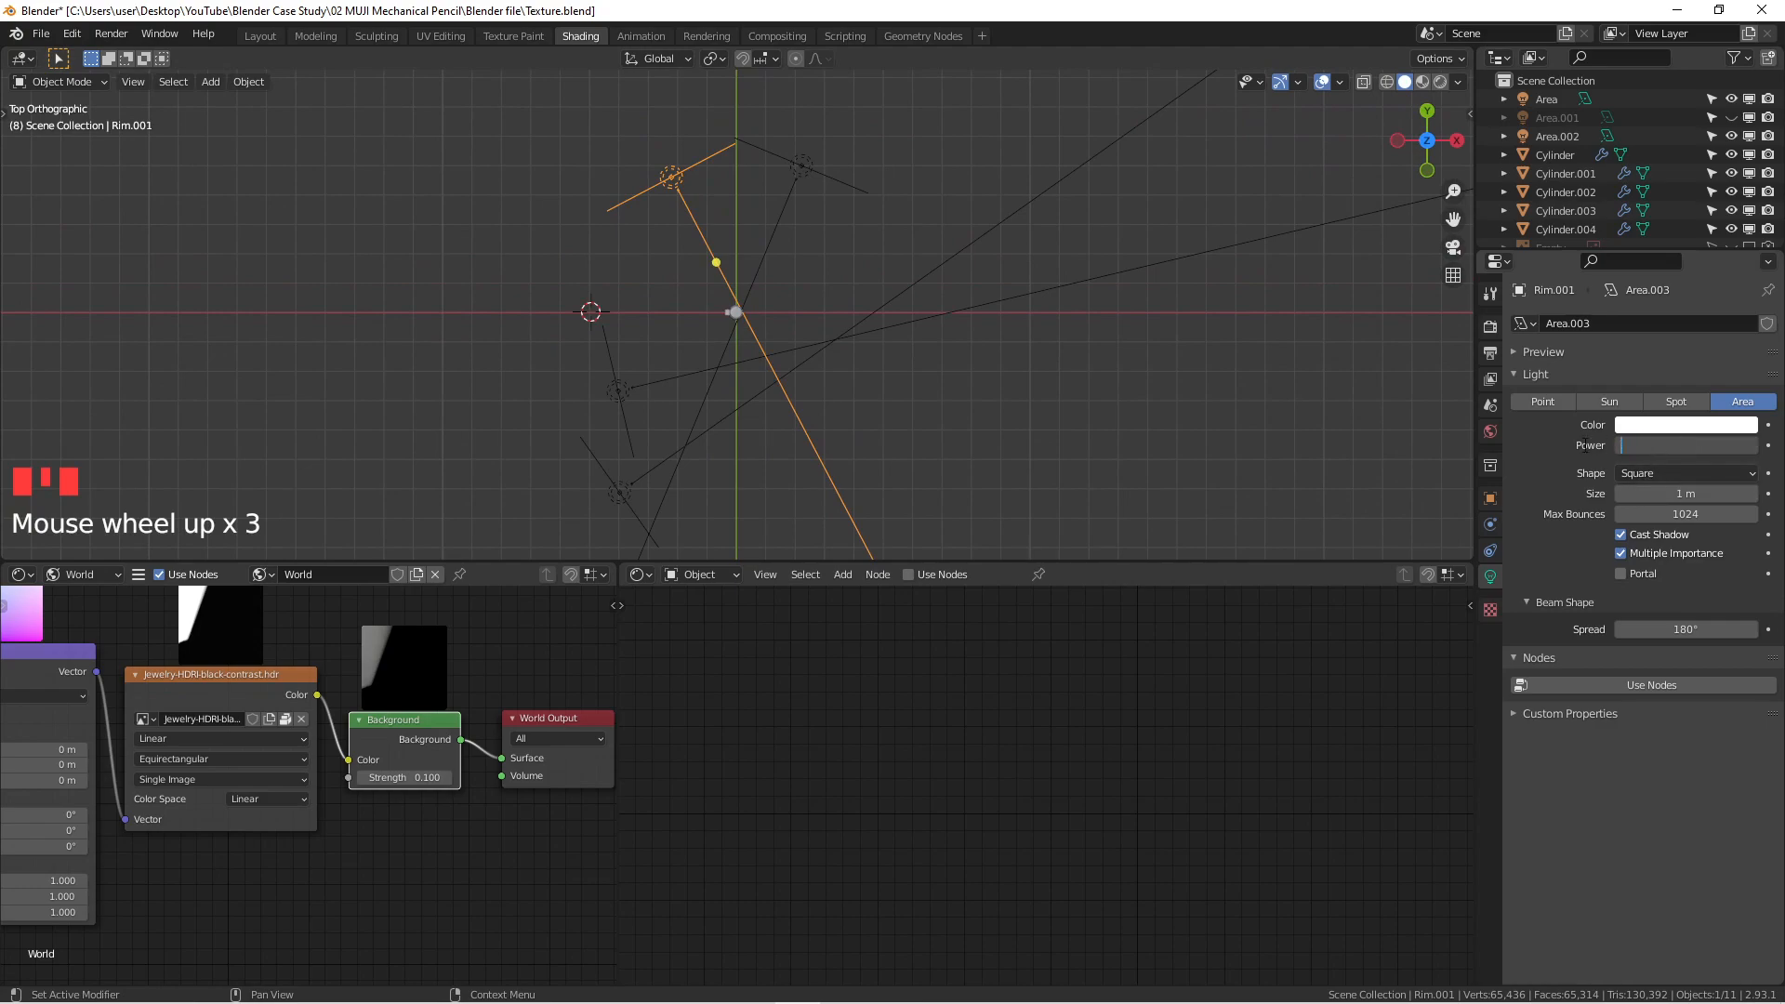
Step: Set the Rim.001 area light's power to 3 W and show the pencil with rendered shading in the front view
text(3)
key(Return)
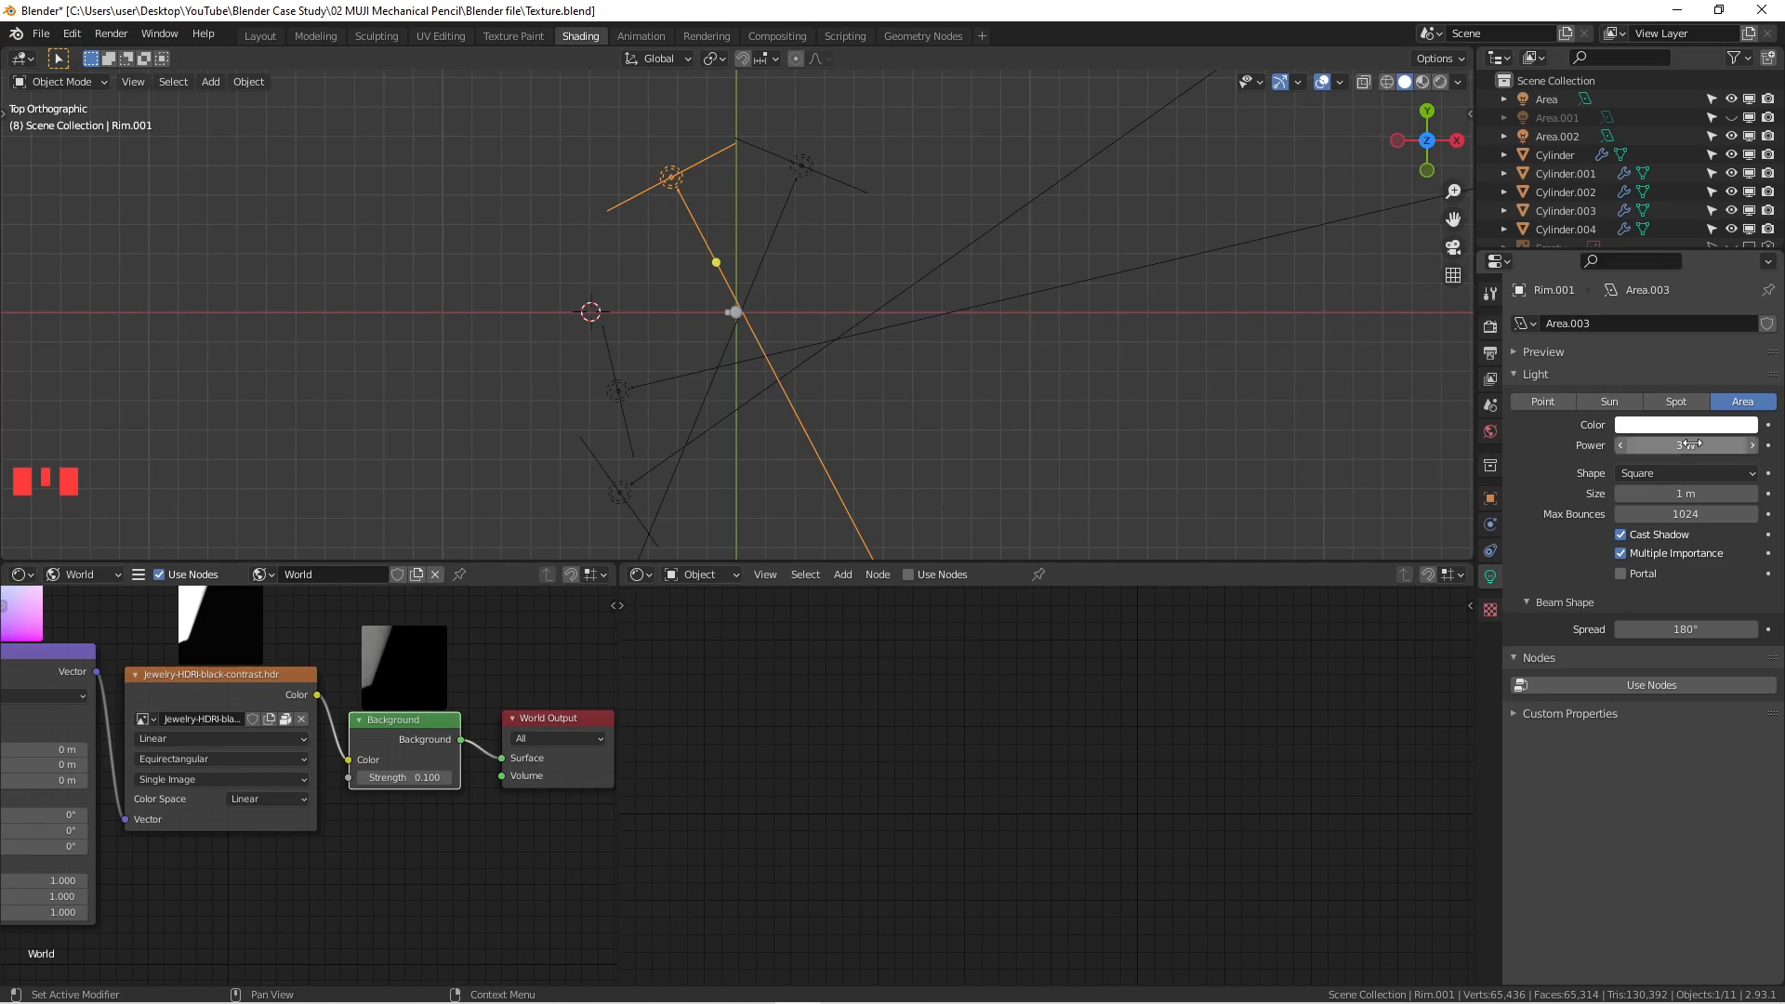
click(1437, 82)
key(KP_1)
Step: Examine the rendered lighting along the pencil's body, grip and HB cap from the front
scroll(768, 344, up, 12)
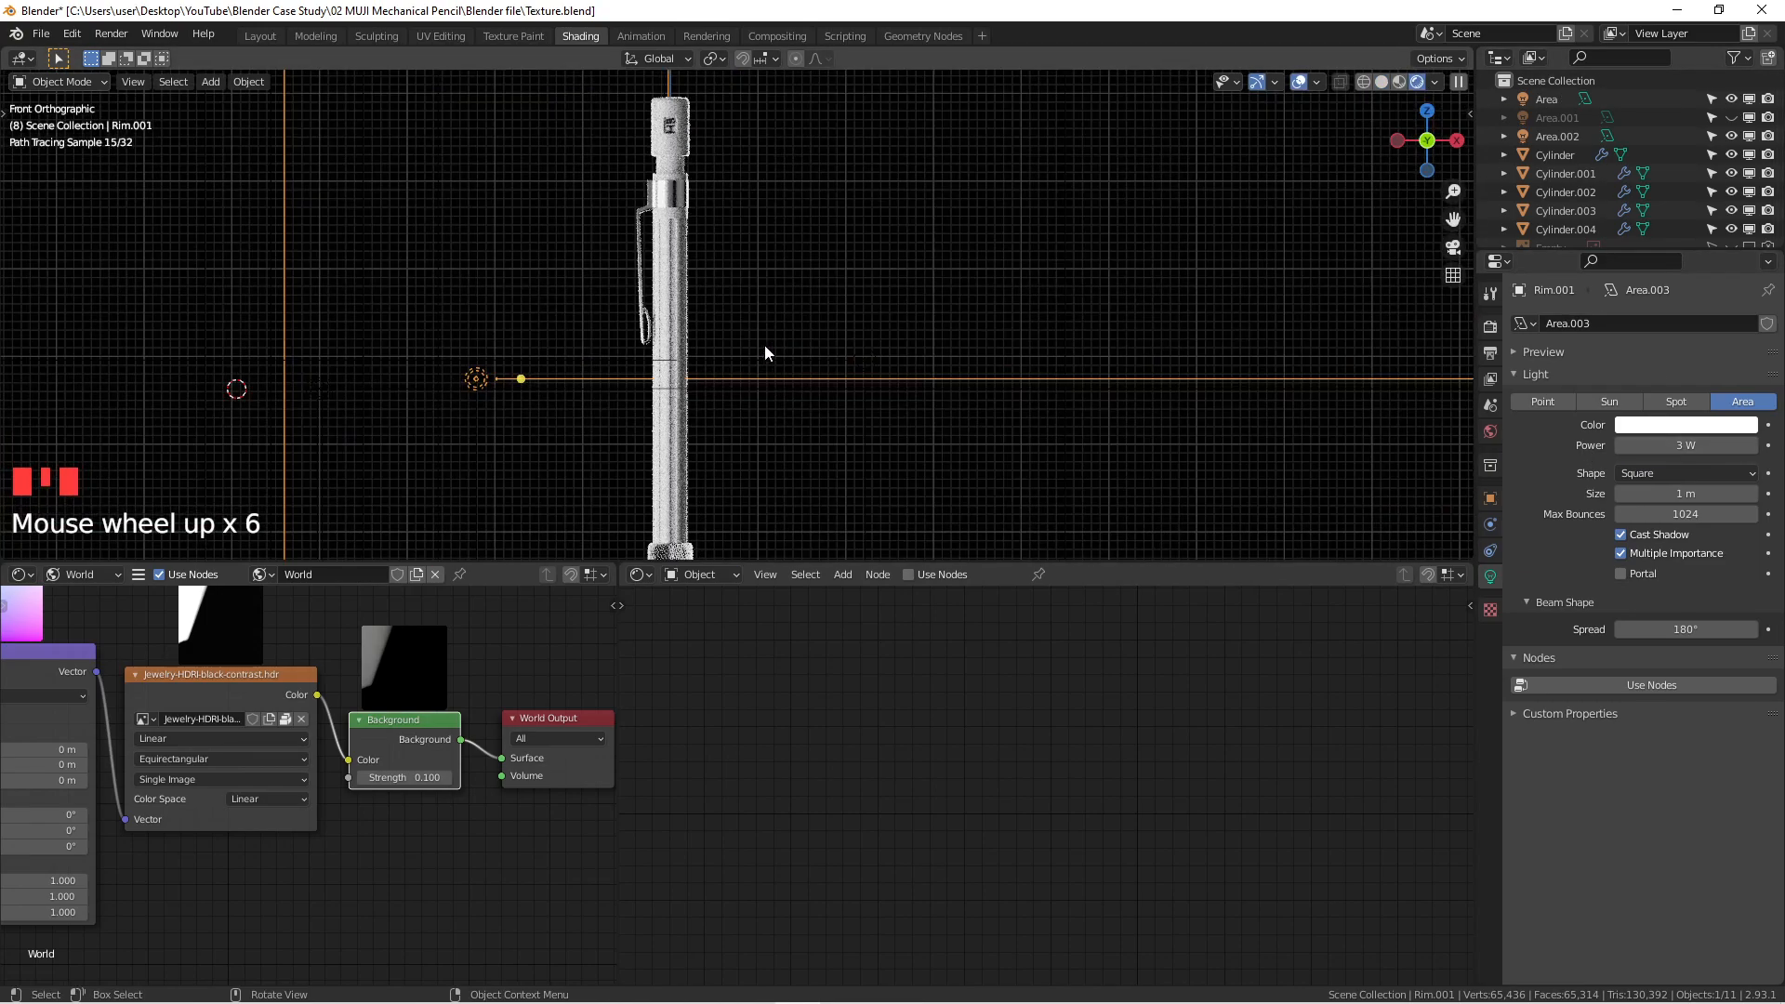
shift+middle_drag(638, 388, 716, 368)
scroll(721, 363, up, 2)
scroll(821, 349, down, 5)
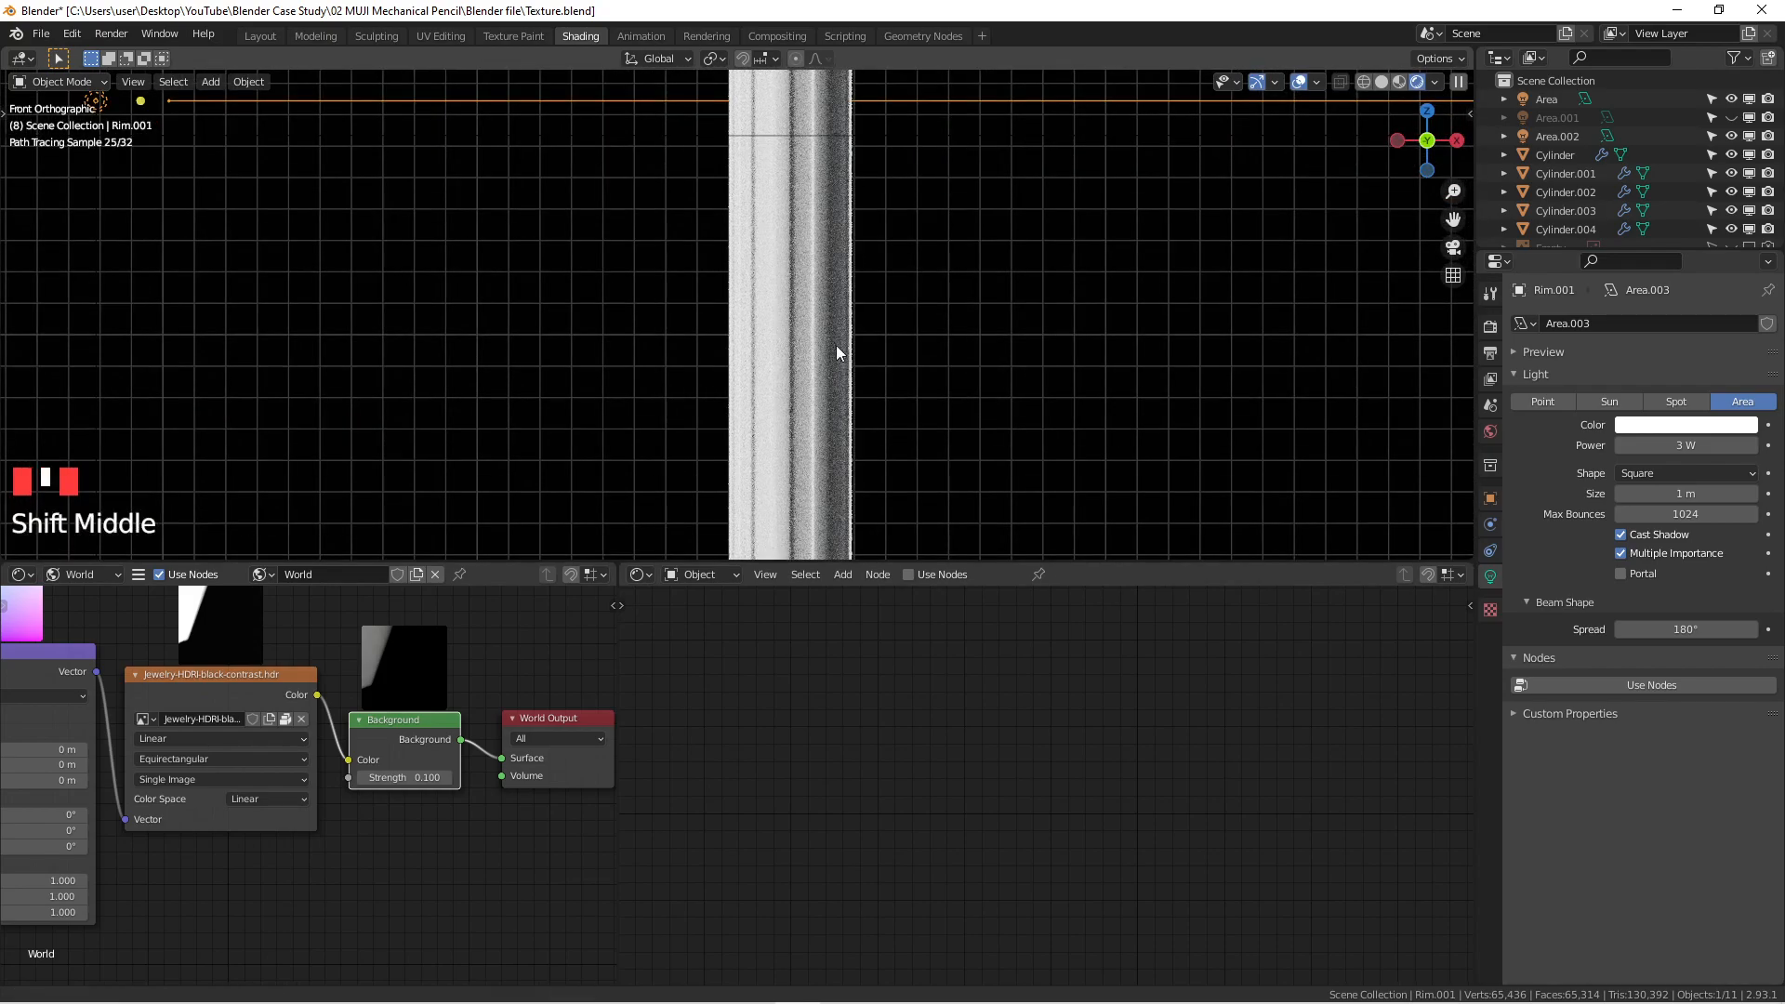
scroll(738, 438, down, 3)
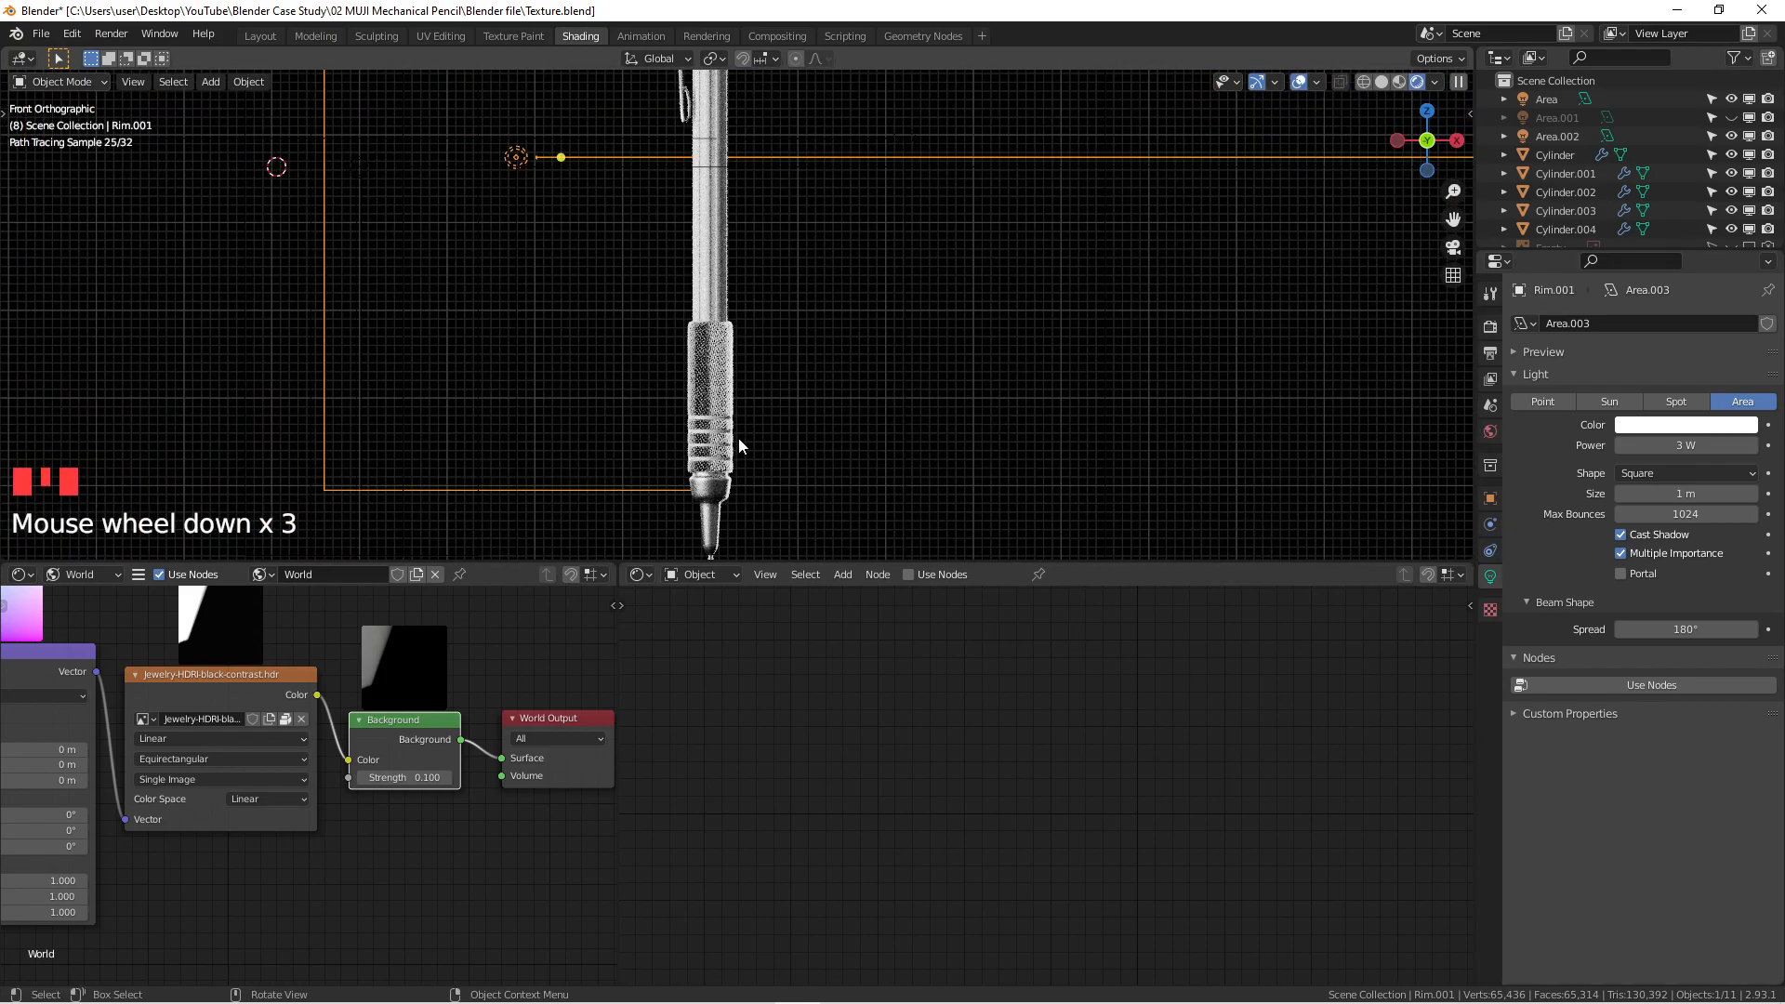
shift+middle_drag(743, 431, 744, 462)
scroll(744, 462, up, 3)
scroll(740, 181, up, 5)
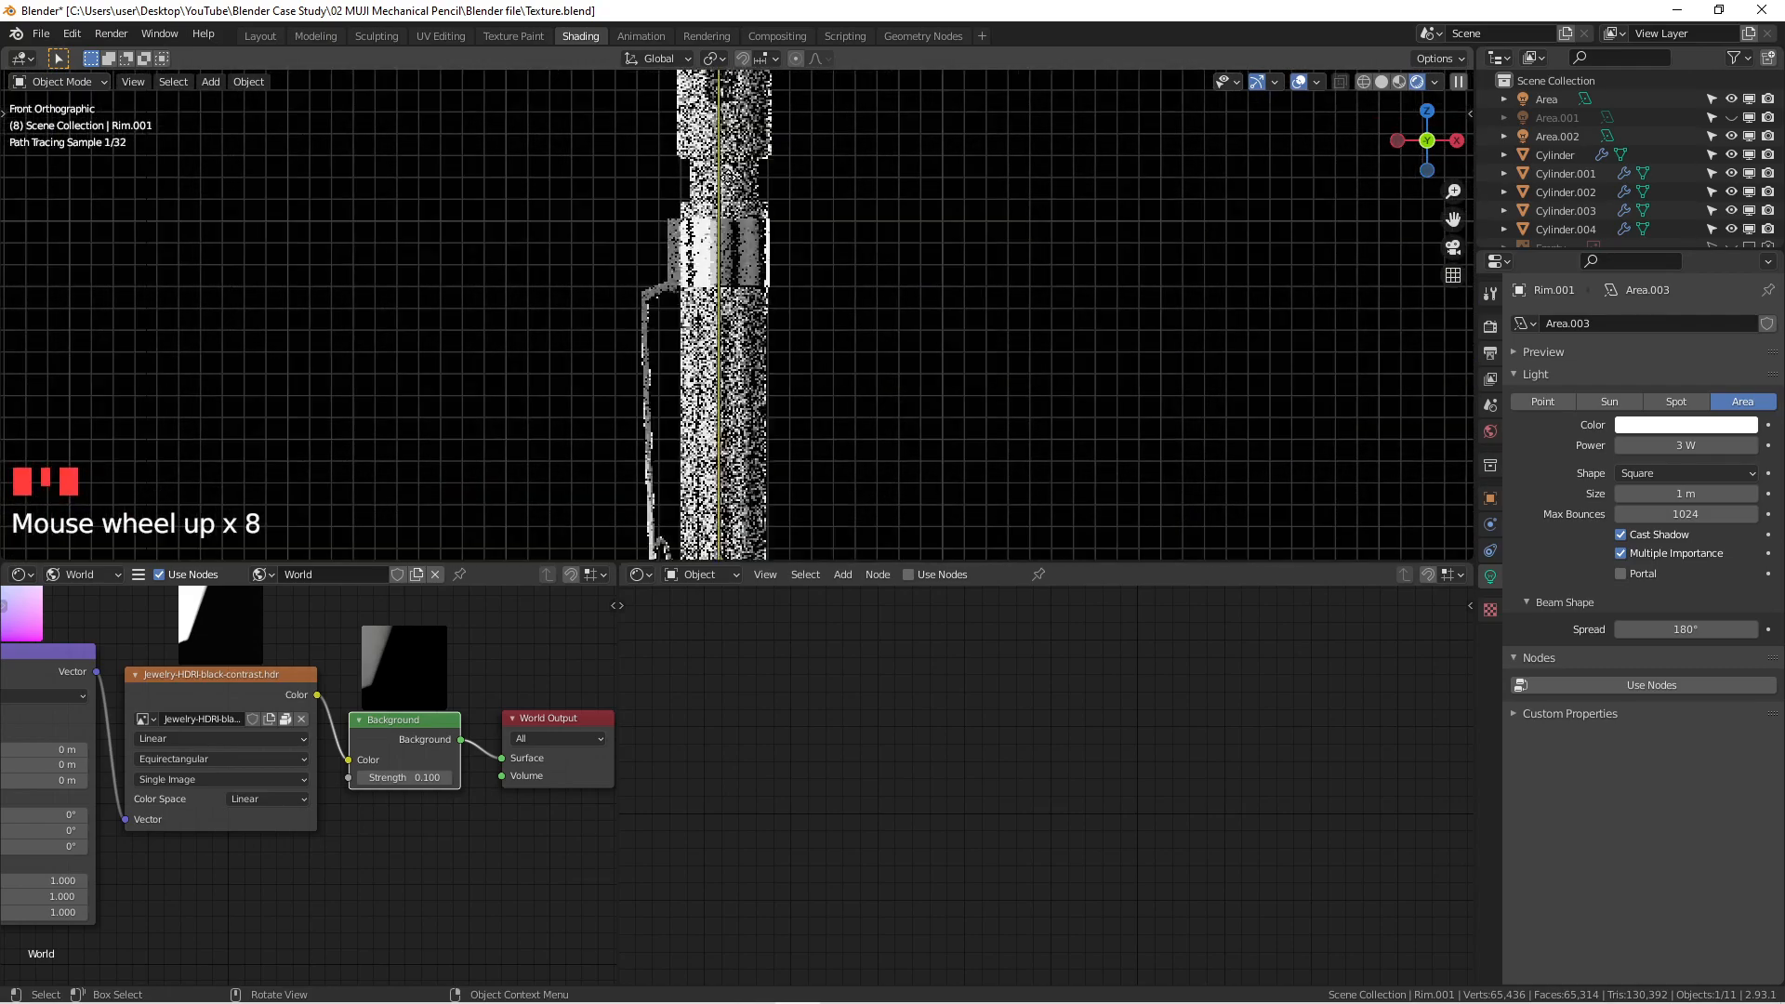
scroll(740, 181, down, 2)
shift+middle_drag(715, 126, 714, 321)
scroll(643, 290, up, 3)
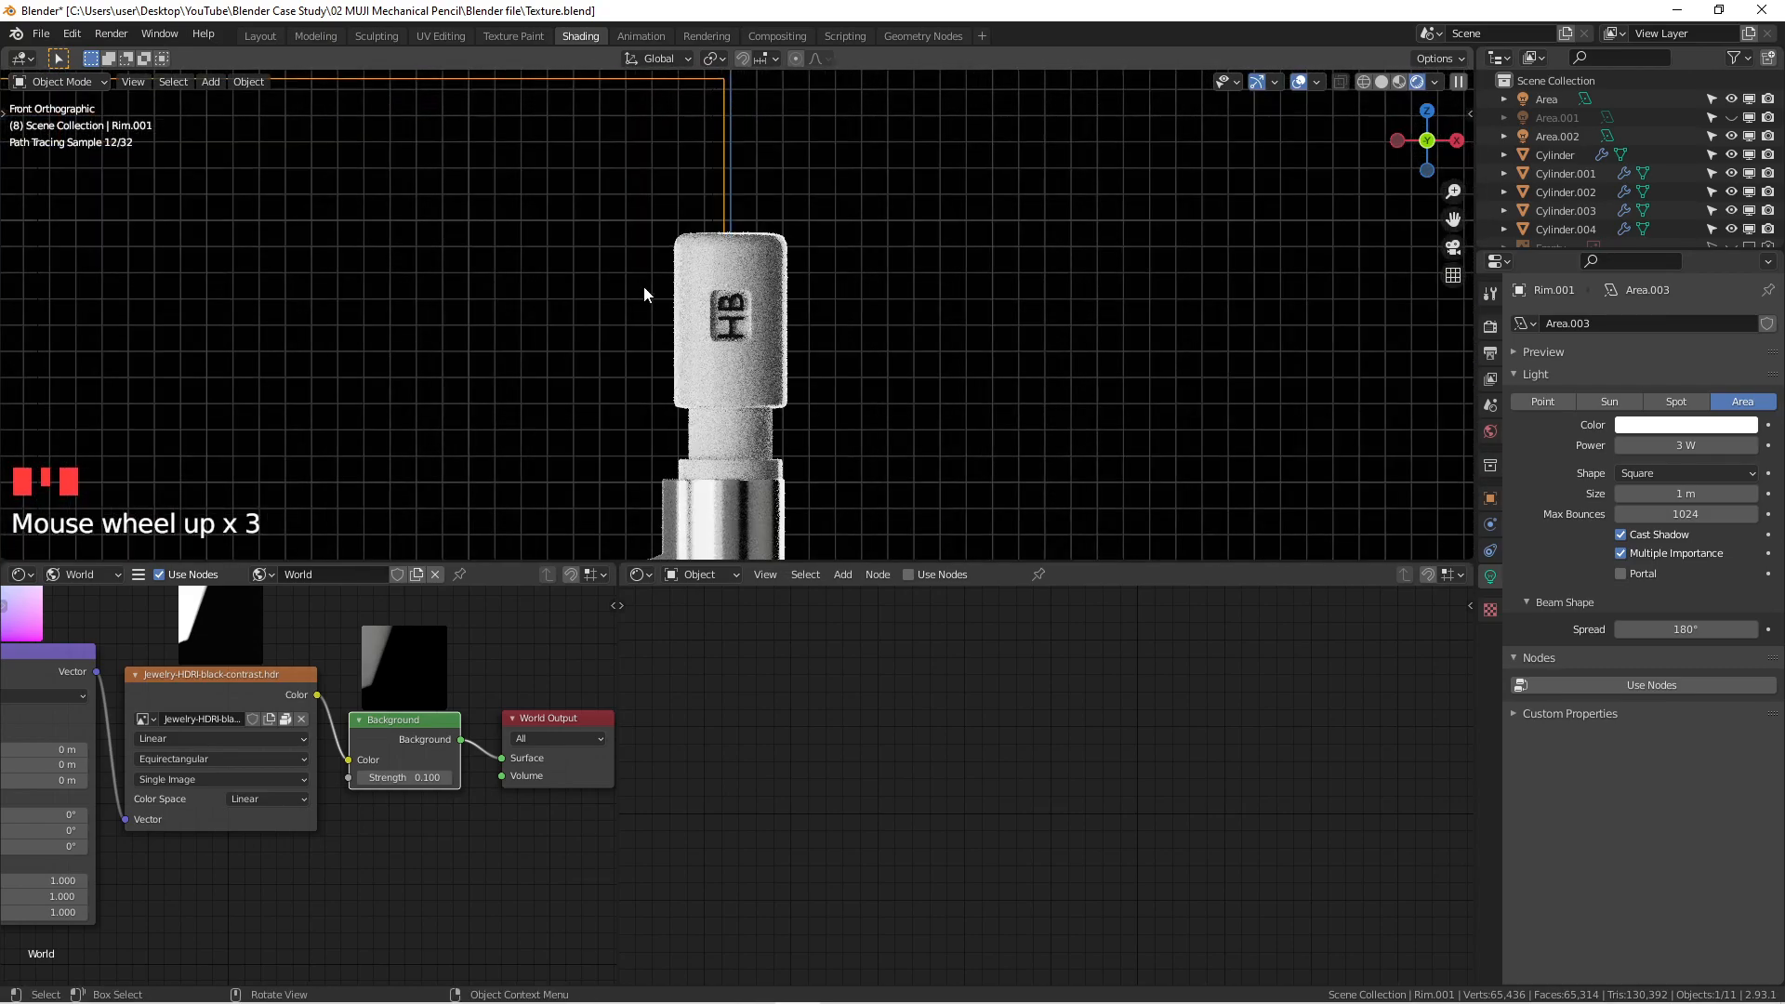
scroll(768, 353, up, 4)
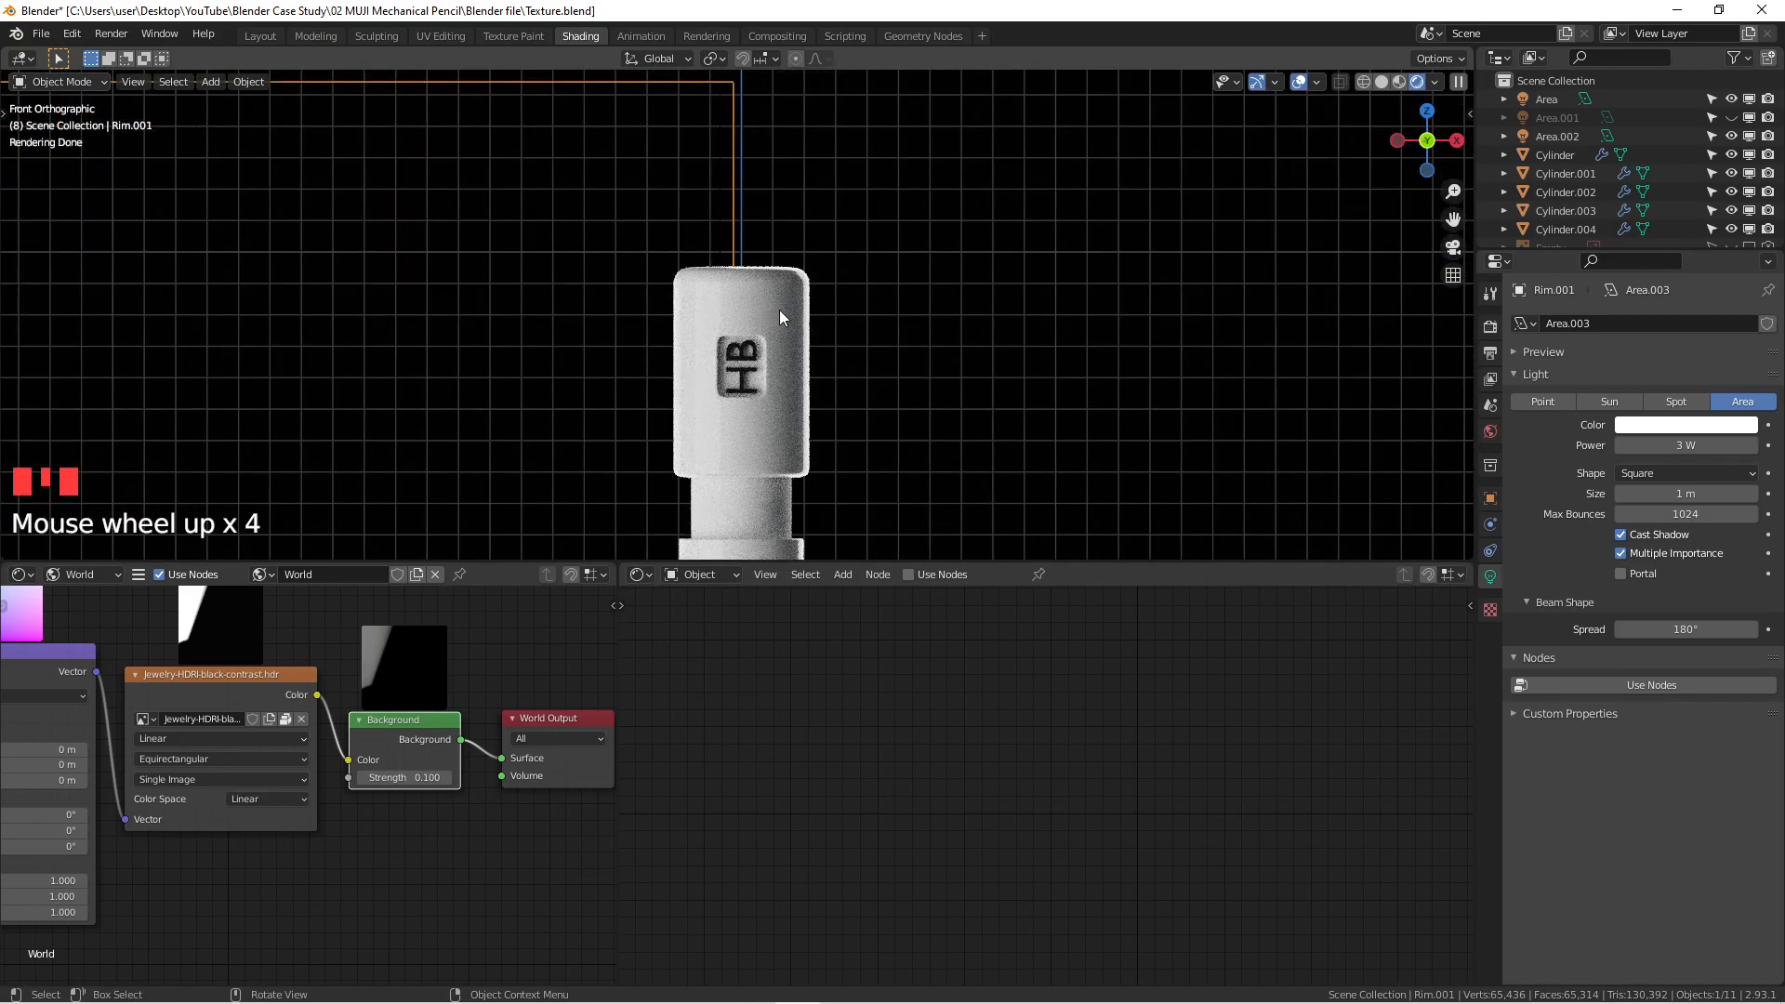
Step: Inspect the rendered lighting from the cap down to the tip and back along the body
scroll(765, 387, down, 3)
shift+middle_drag(766, 387, 649, 127)
scroll(666, 380, down, 4)
shift+middle_drag(665, 379, 624, 177)
shift+scroll(629, 461, up, 3)
scroll(629, 474, down, 4)
shift+middle_drag(630, 474, 678, 426)
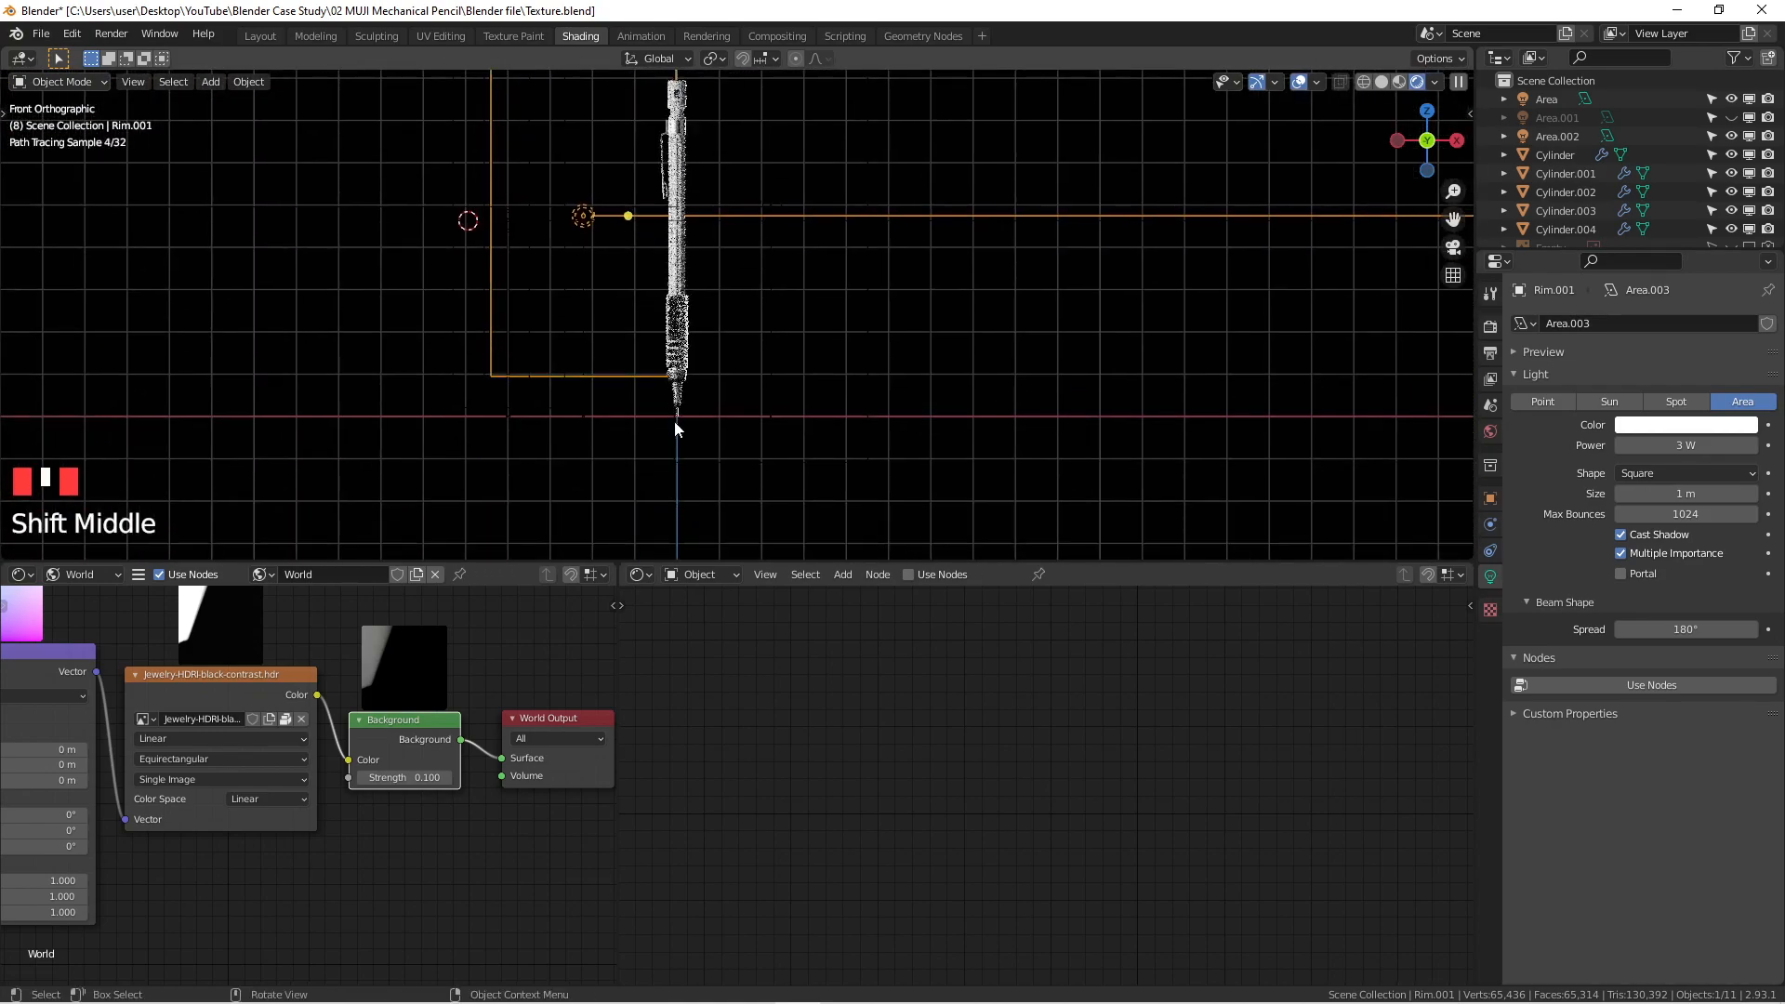
scroll(688, 307, up, 9)
scroll(743, 236, down, 2)
shift+middle_drag(767, 221, 796, 438)
shift+scroll(767, 254, down, 1)
Step: Maximize the 3D view and inspect the light edges on the HB cap, ferrule and clip up close
key(ctrl+space)
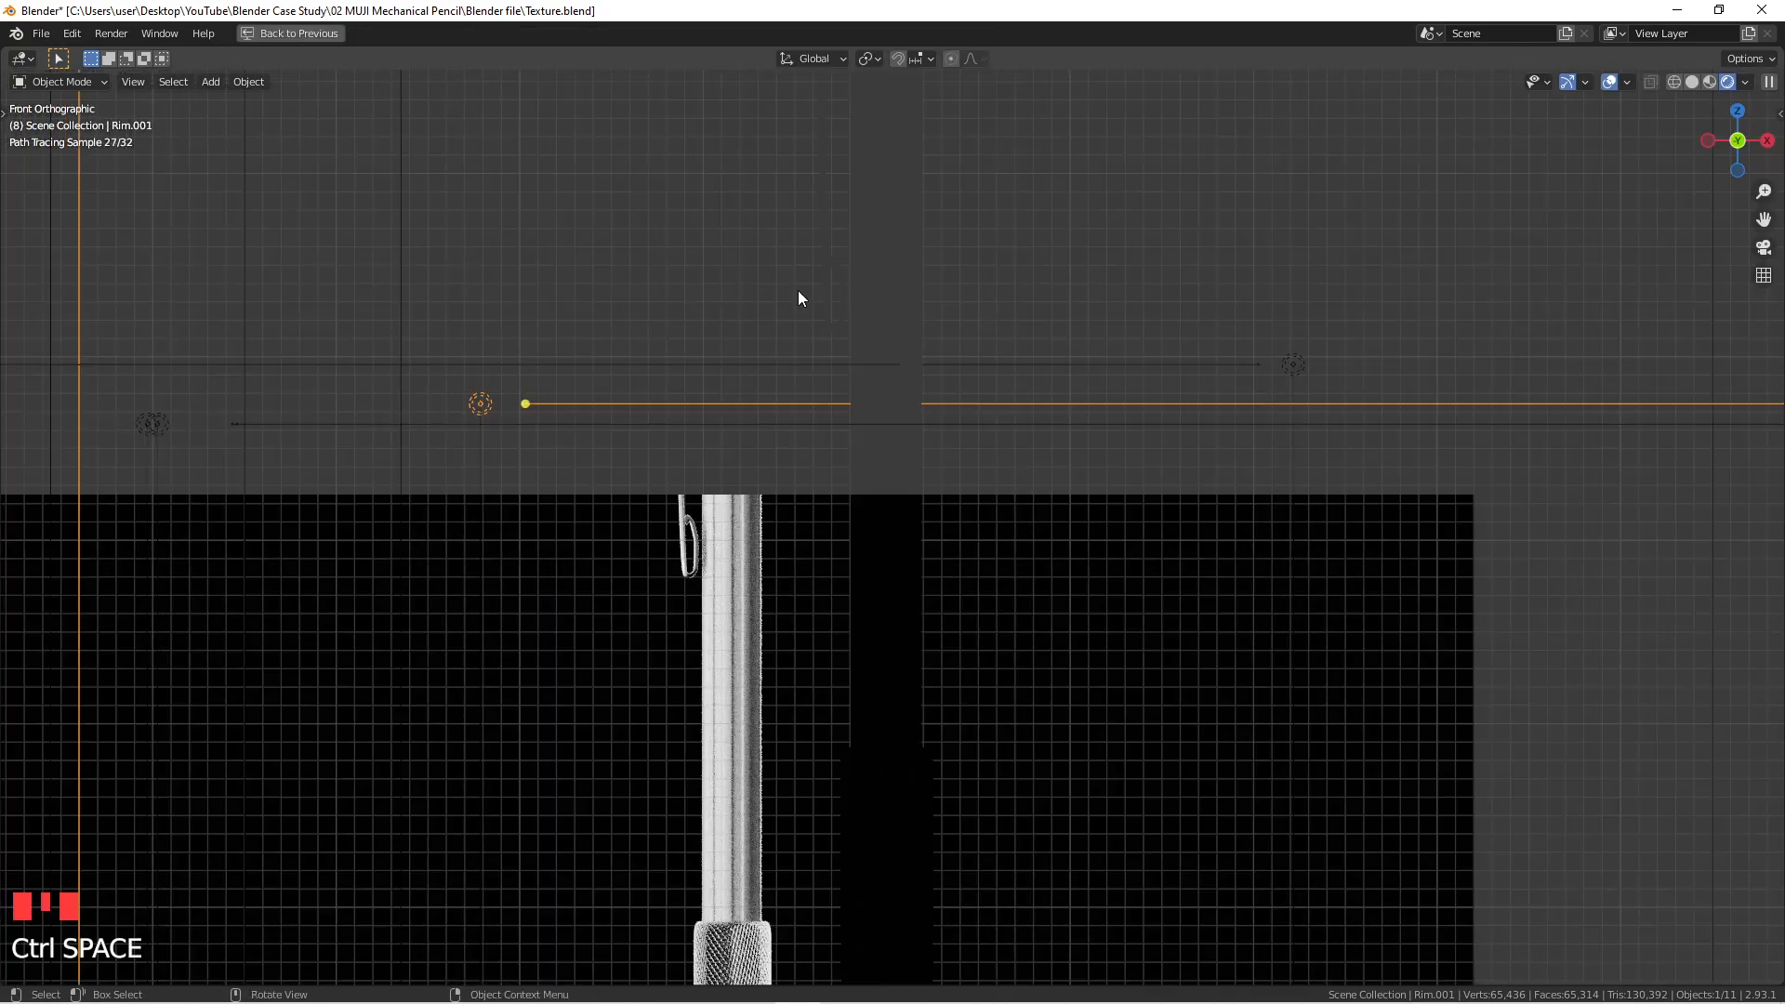
mouse_move(890, 309)
shift+middle_down()
mouse_move(917, 299)
mouse_move(892, 394)
shift+middle_up()
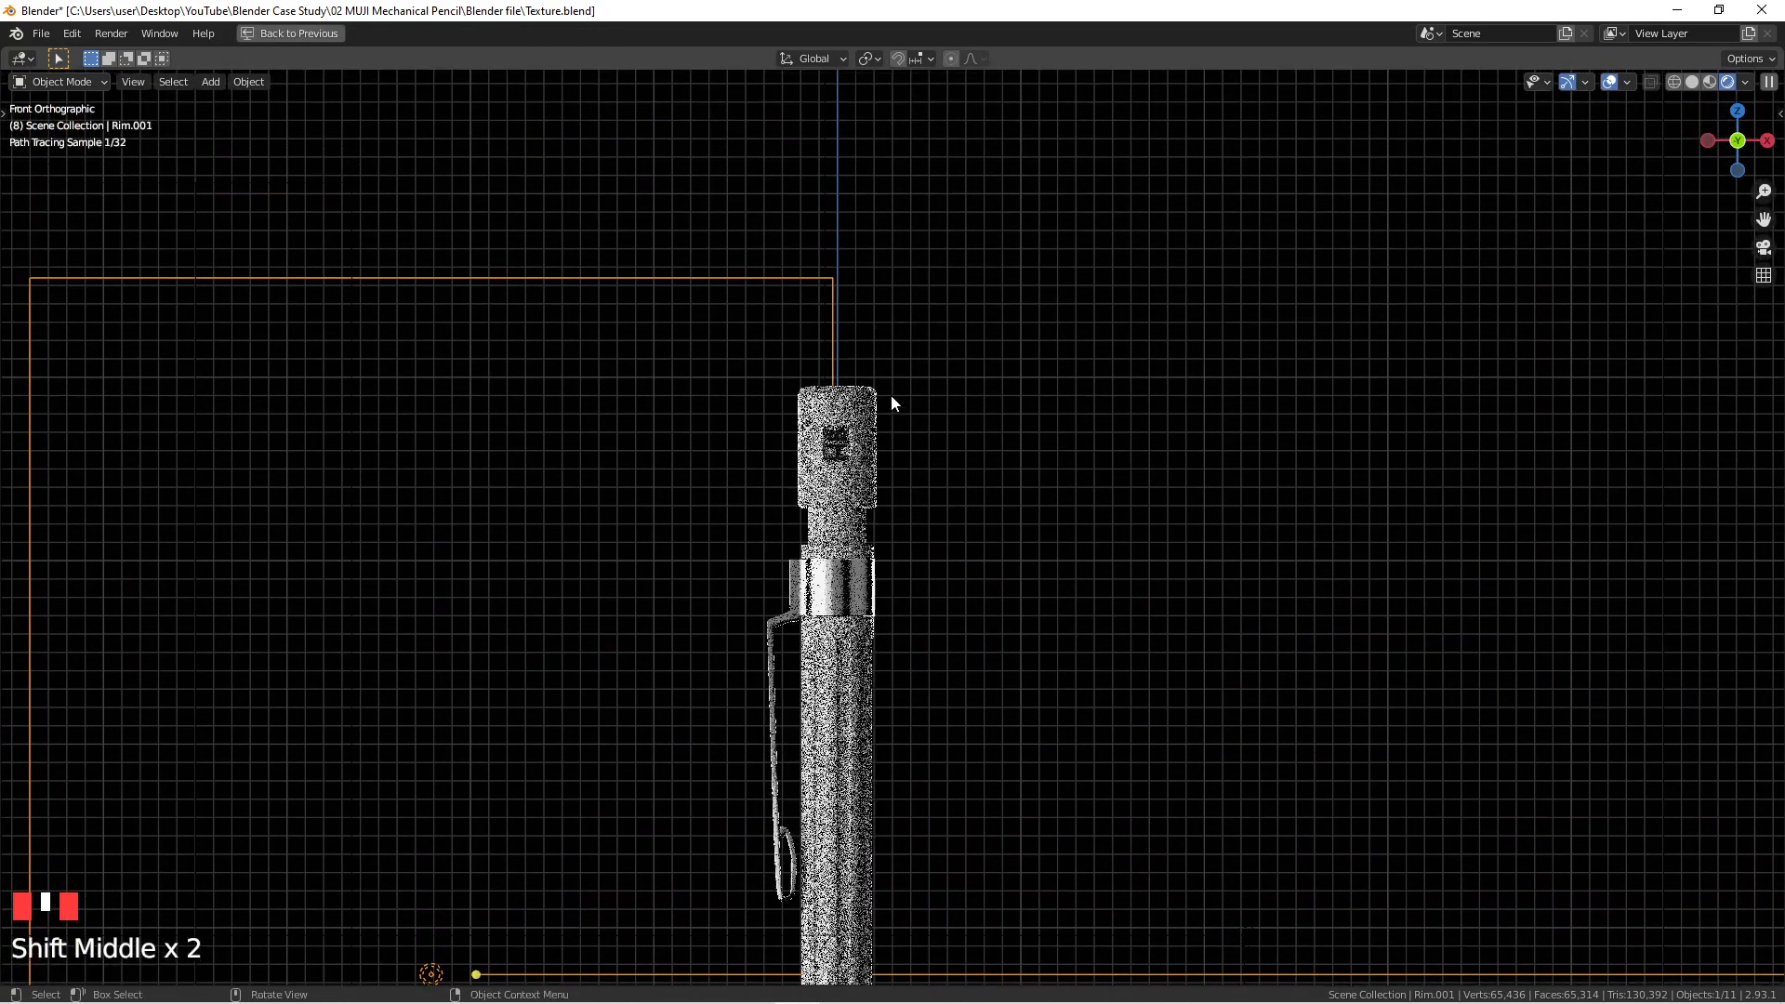
scroll(888, 397, up, 6)
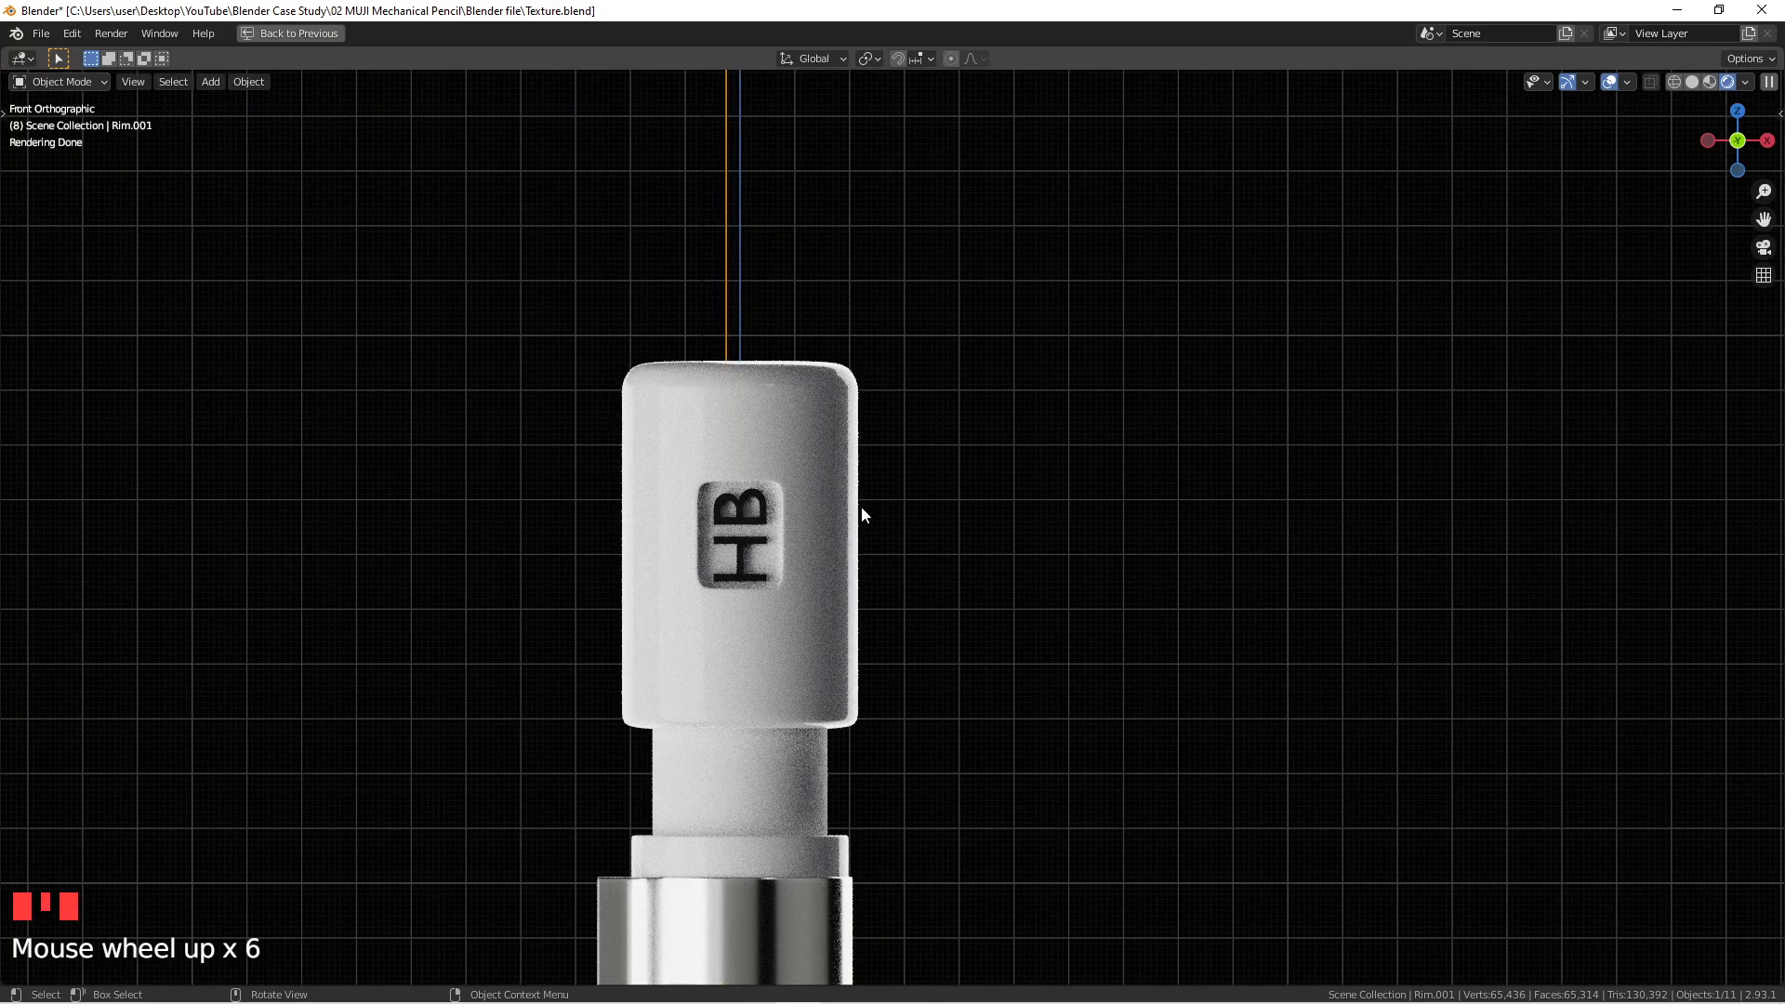
scroll(1178, 415, down, 8)
scroll(1180, 422, up, 4)
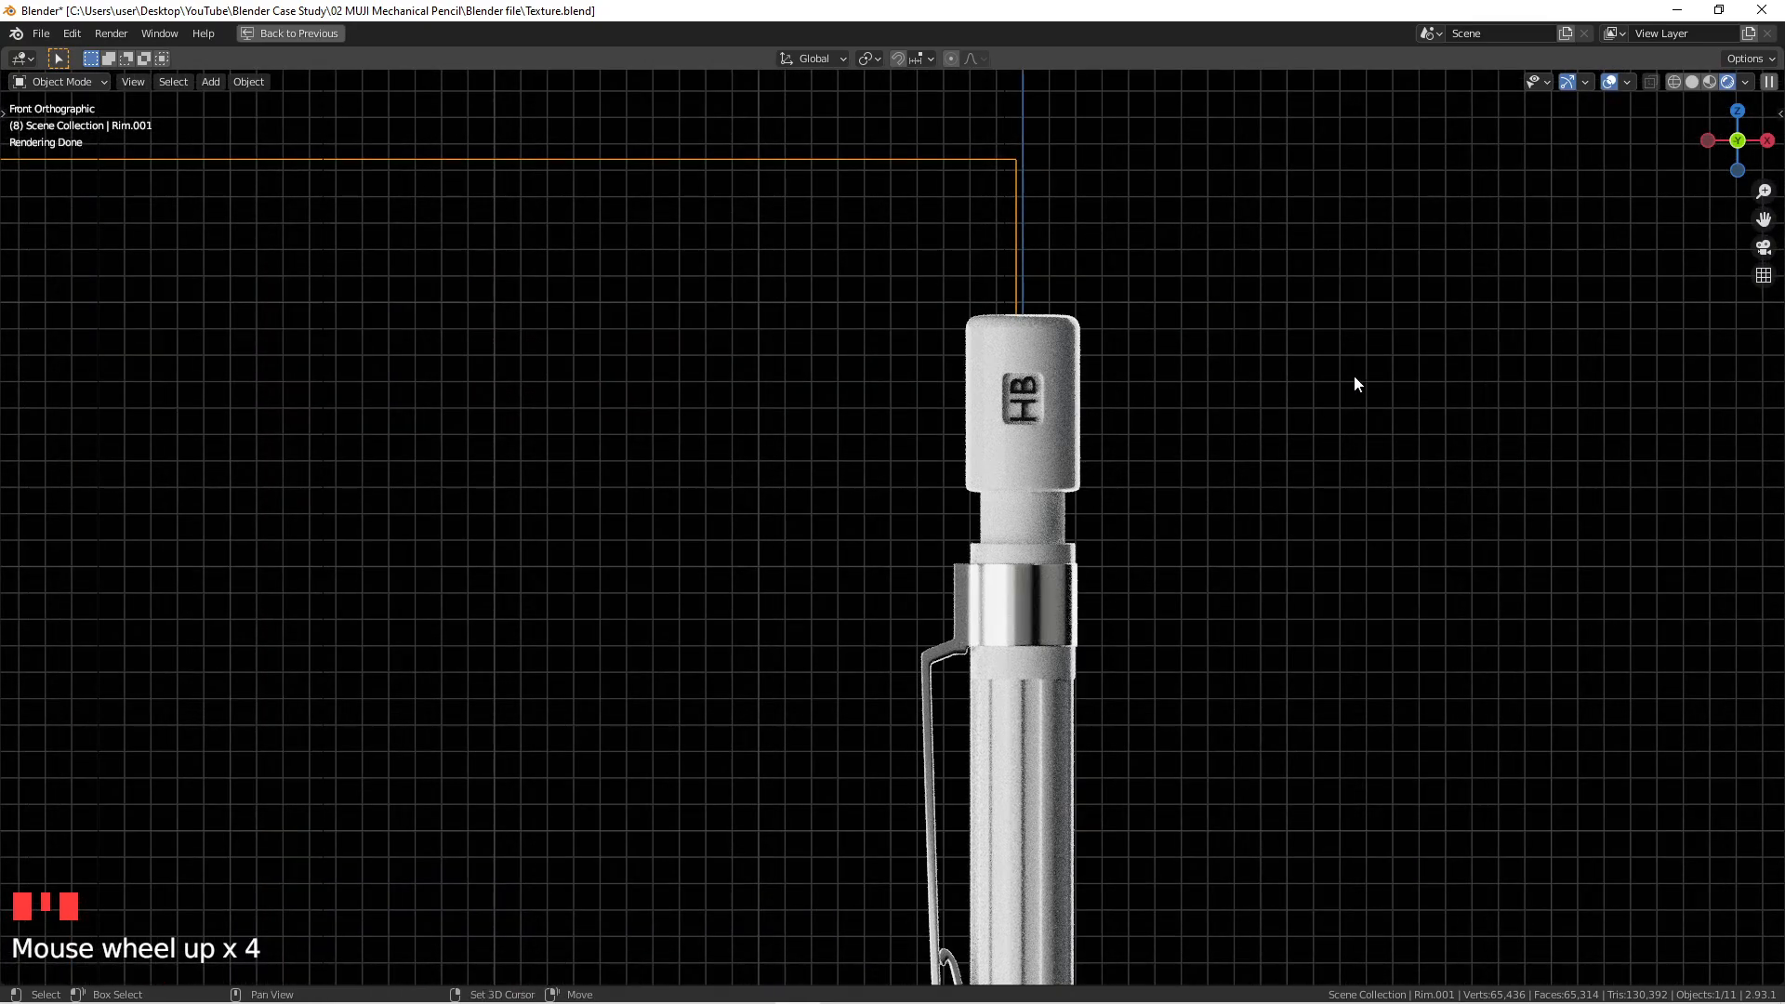
shift+middle_drag(1349, 383, 952, 362)
scroll(1209, 465, down, 3)
mouse_move(1215, 470)
shift+middle_down()
mouse_move(899, 410)
mouse_move(1004, 545)
mouse_move(884, 346)
mouse_move(809, 334)
shift+middle_up()
Step: Switch to solid shading, select the Rim light and move it closer to the pencil in the top view
click(809, 335)
click(877, 340)
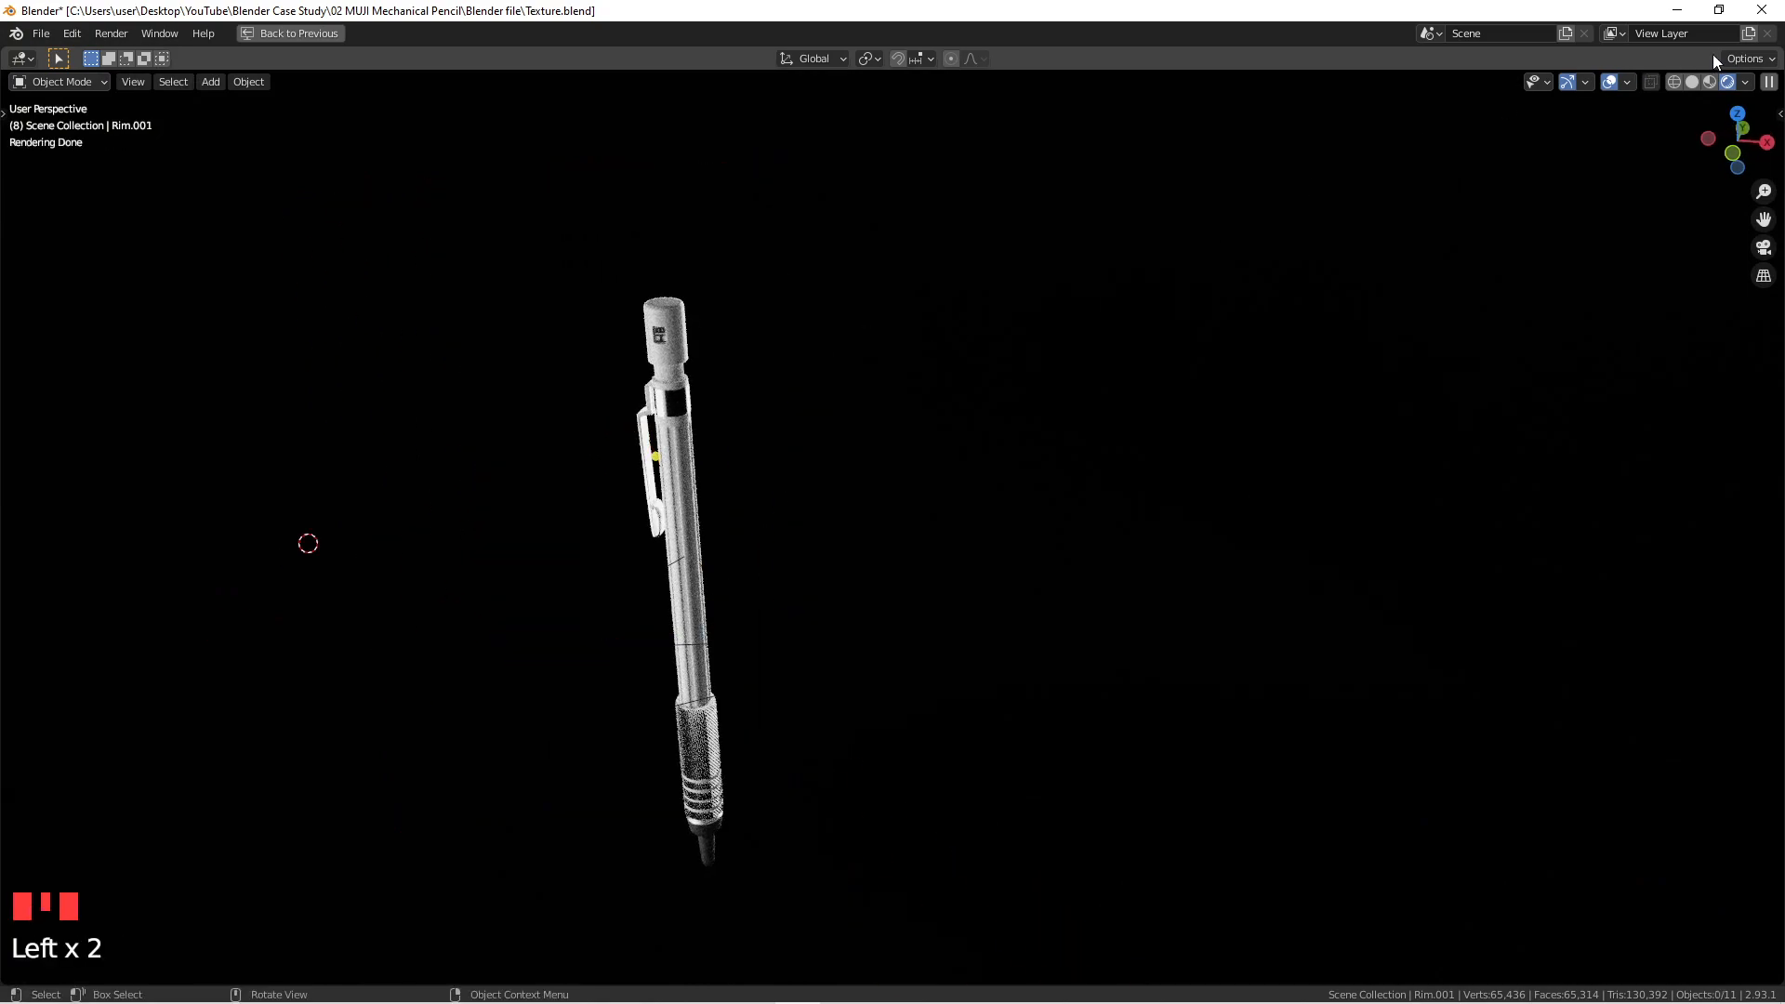
click(1691, 83)
click(927, 422)
key(KP_7)
scroll(868, 409, down, 4)
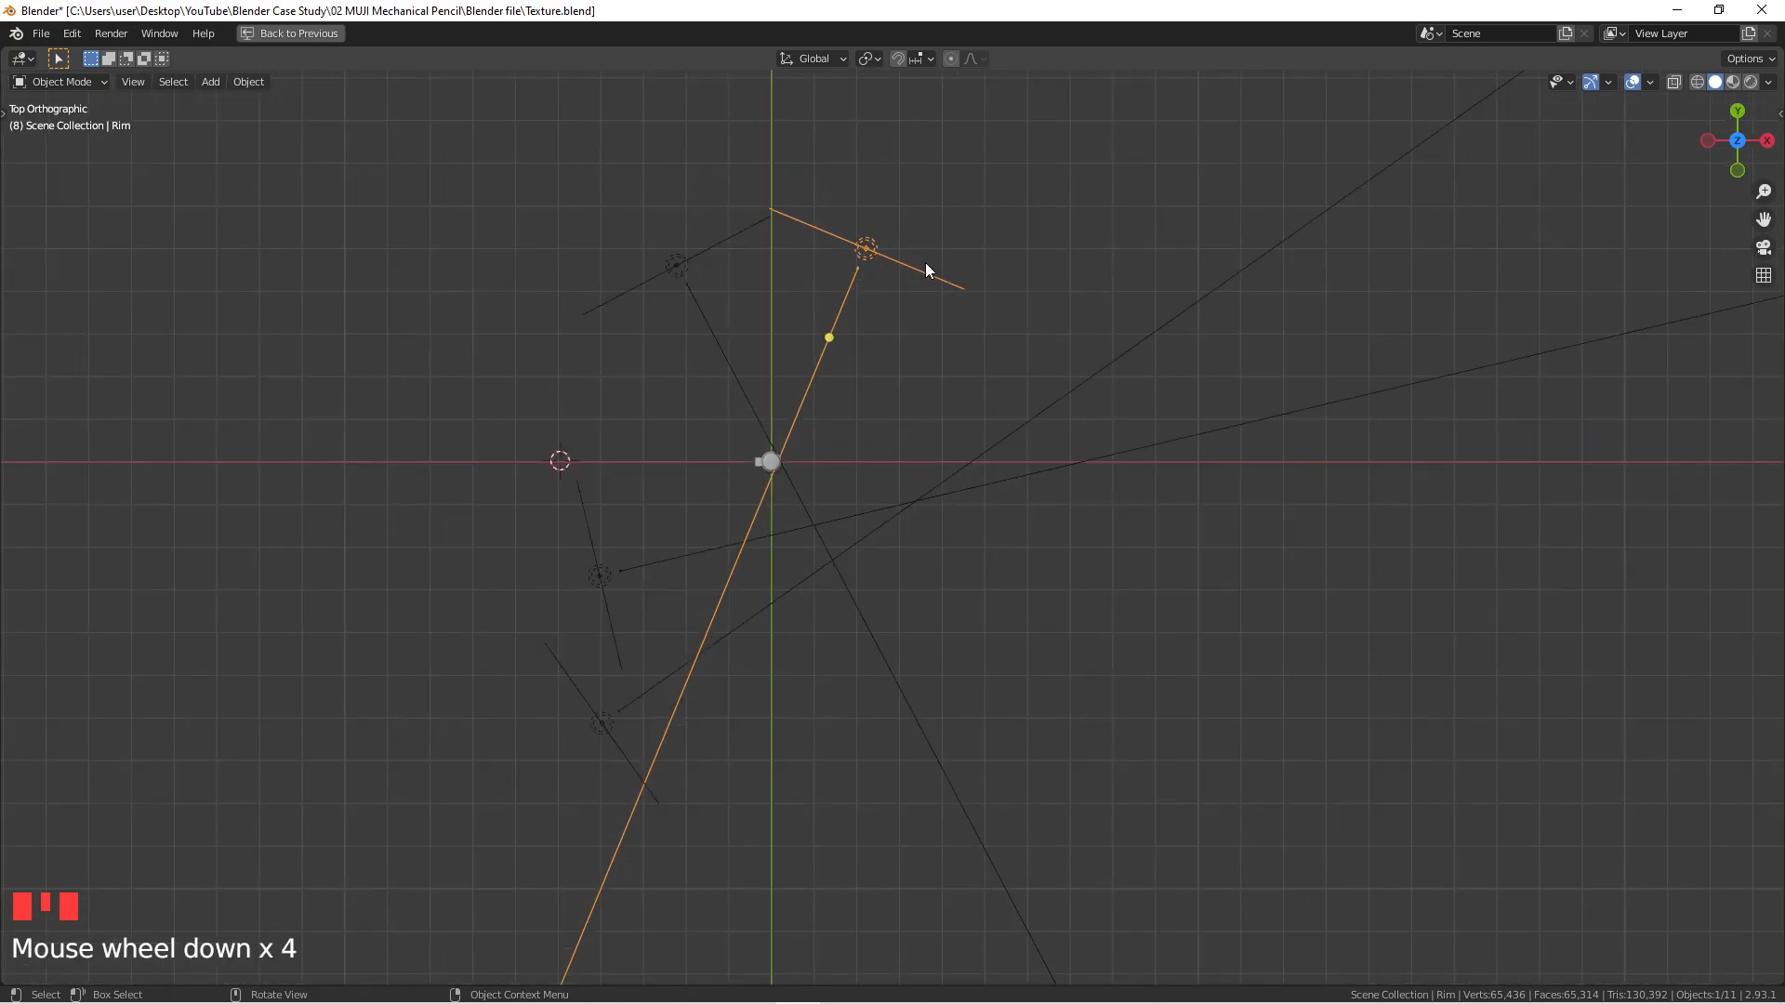
scroll(861, 270, up, 3)
key(g)
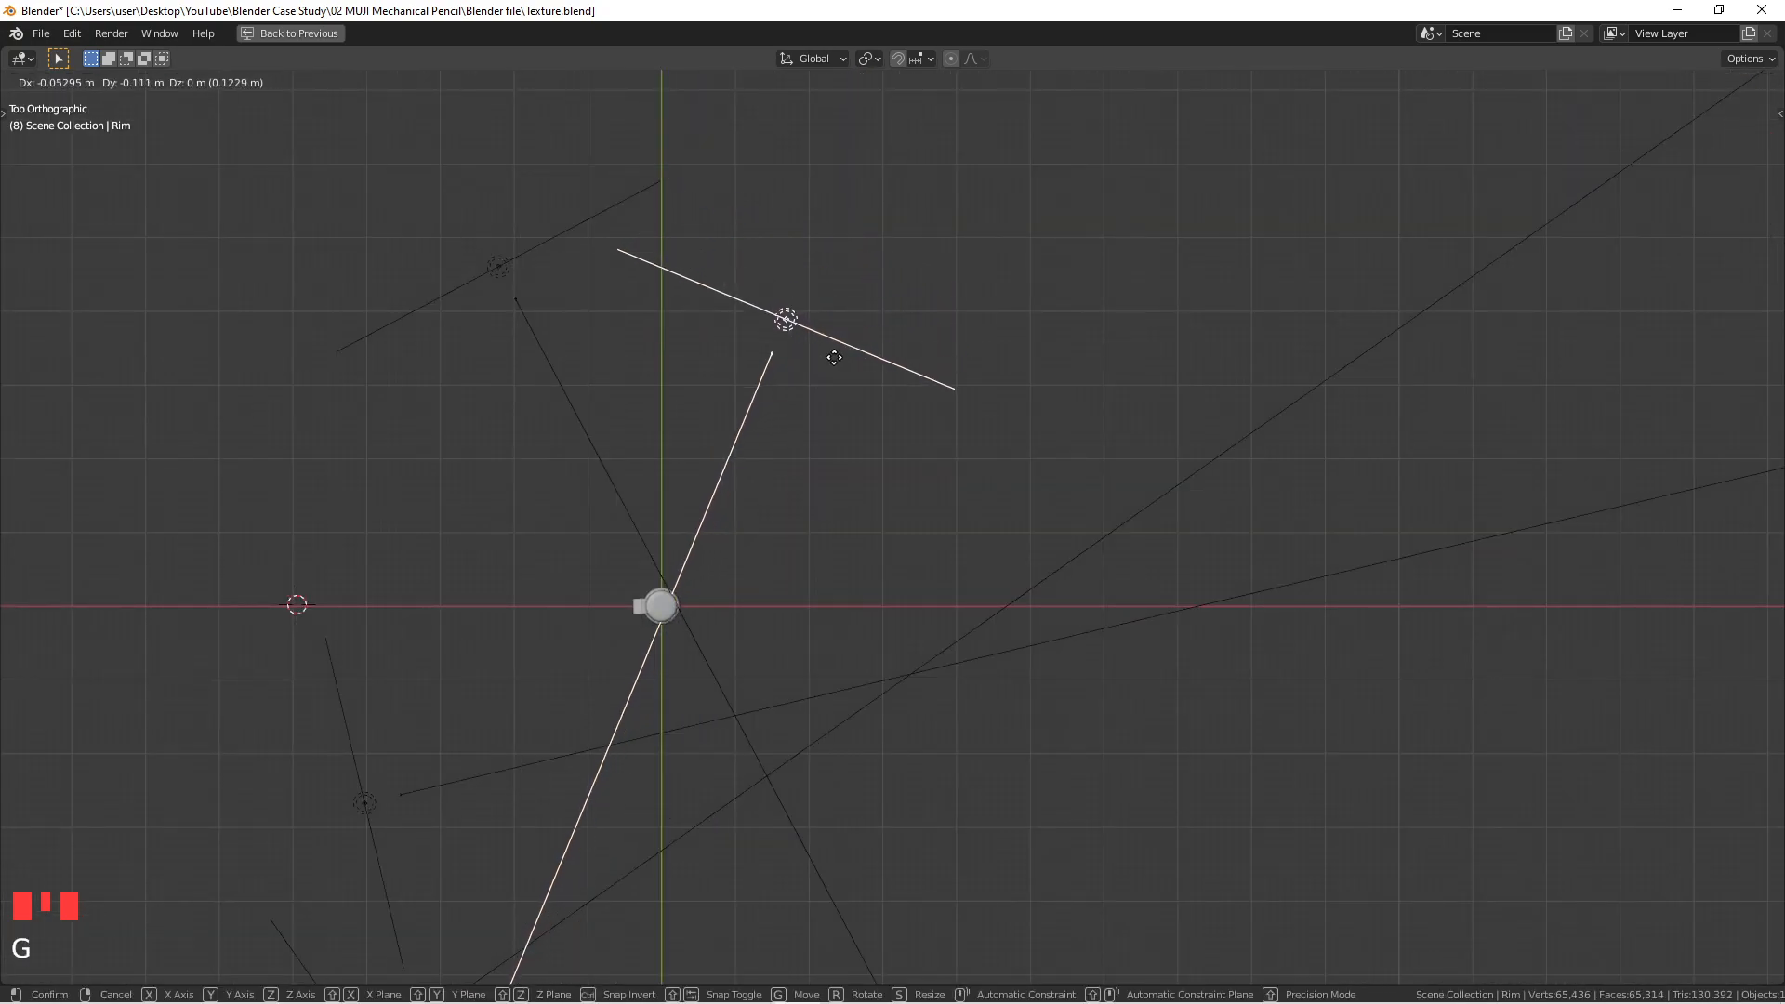
click(803, 364)
Step: In the rendered front view, move the Rim light about 0.07 m along X and -0.02 m along Z
key(KP_1)
scroll(728, 395, up, 2)
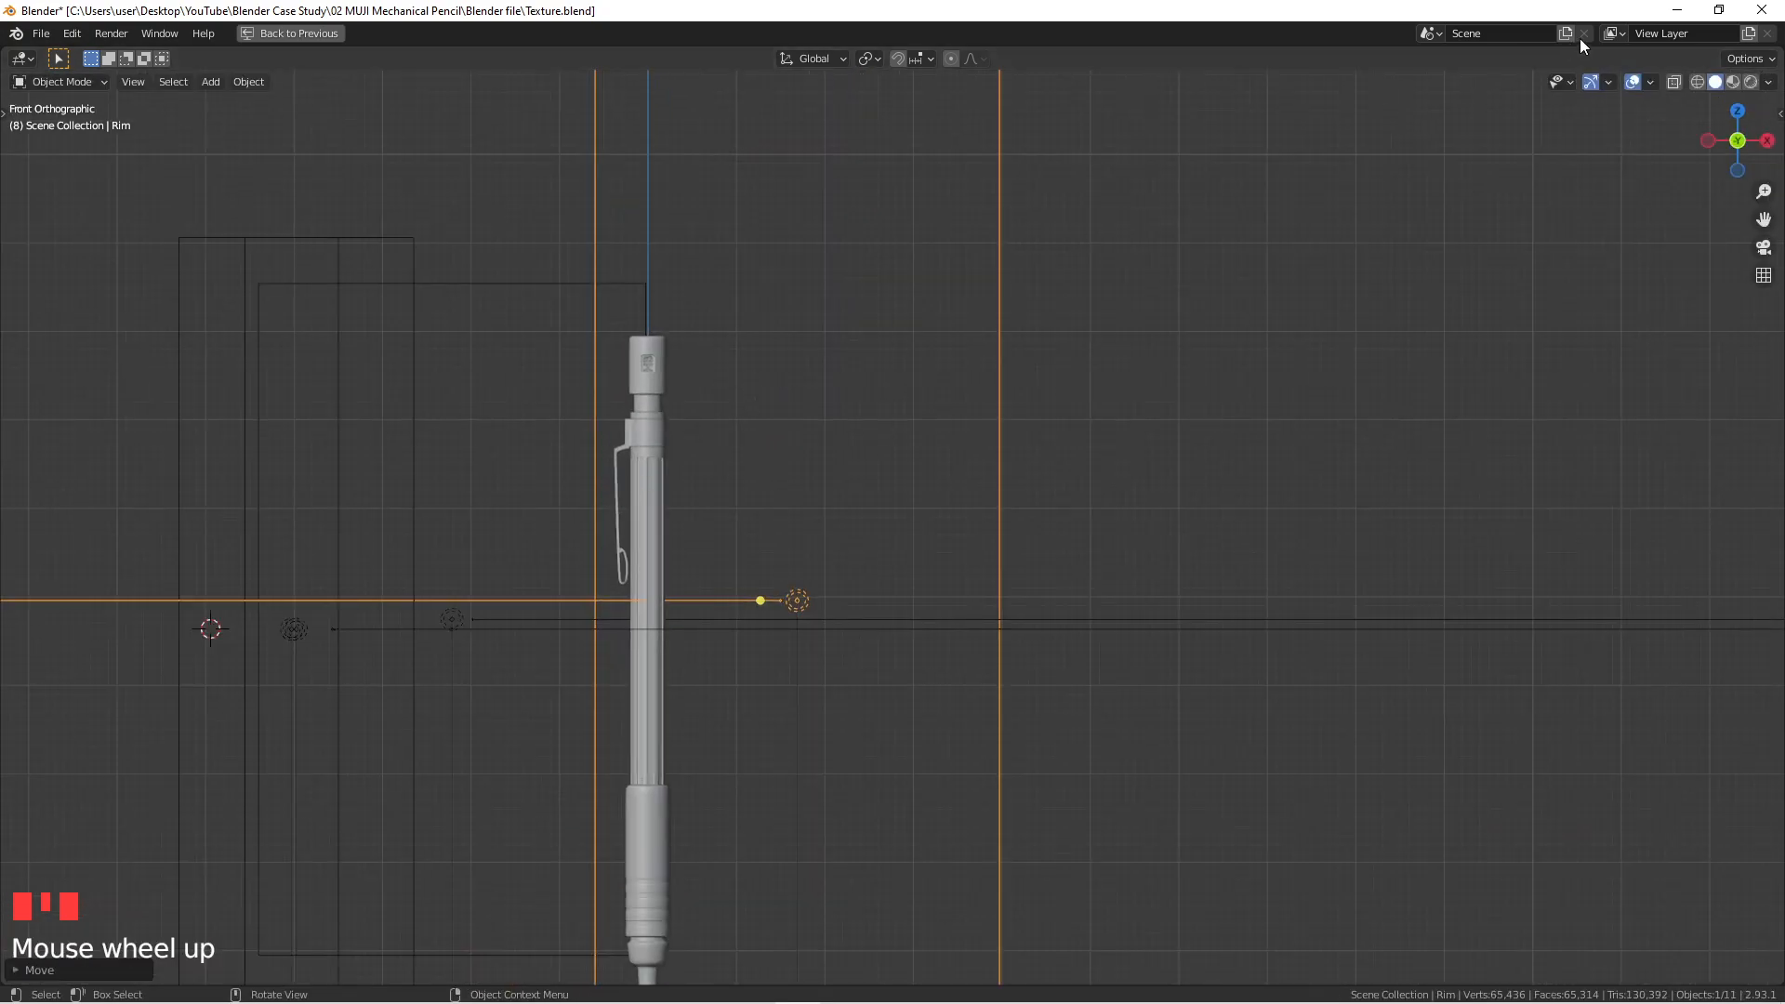
click(1747, 84)
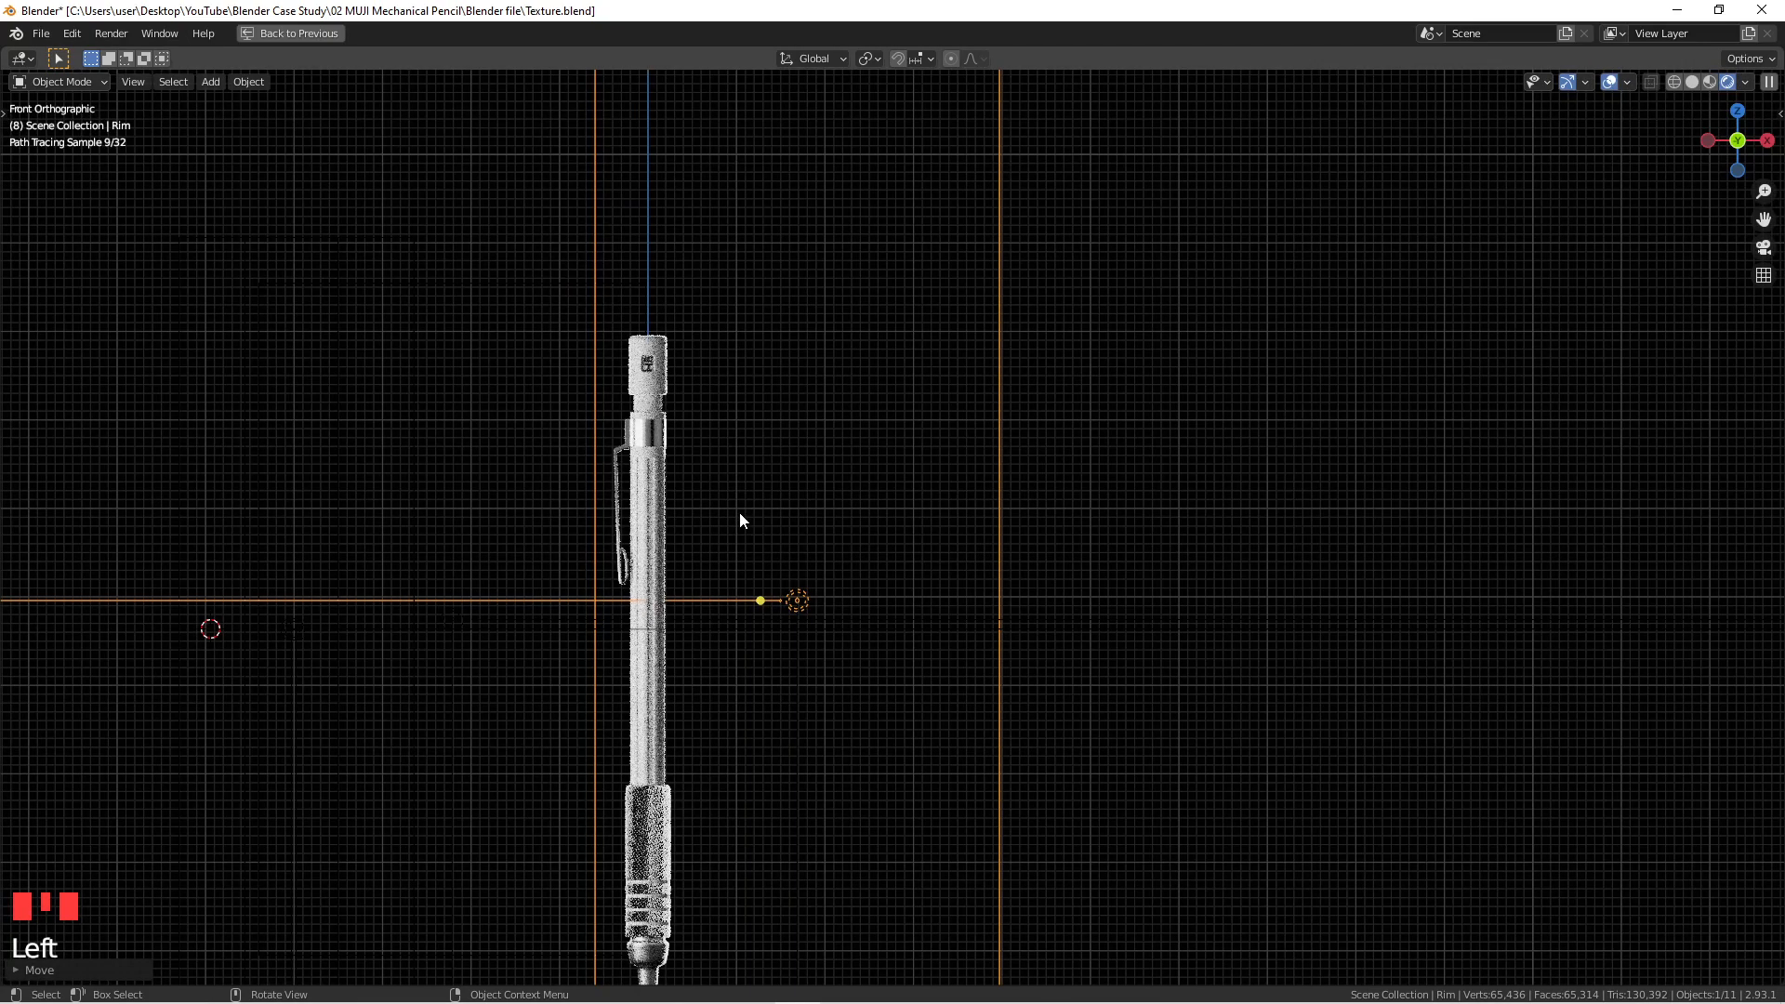
scroll(742, 532, up, 4)
mouse_move(766, 531)
shift+middle_down()
mouse_move(937, 394)
mouse_move(845, 406)
shift+middle_up()
scroll(989, 437, down, 2)
scroll(990, 439, down, 1)
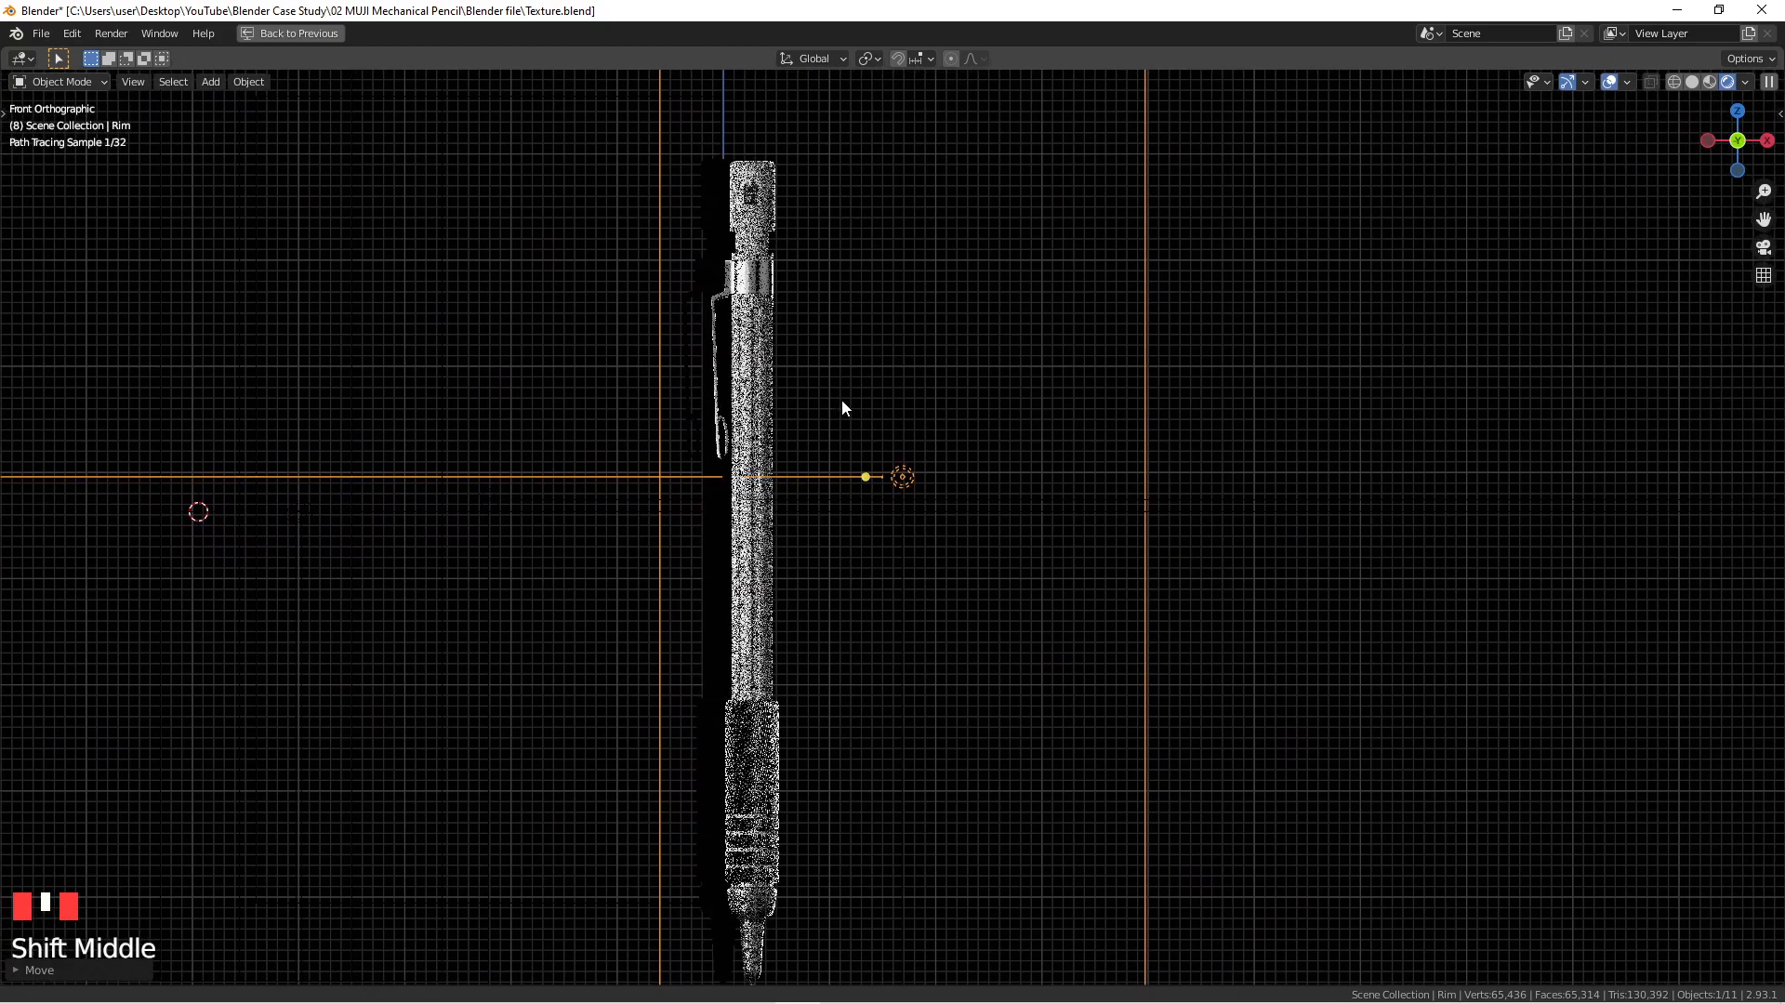
scroll(842, 409, down, 1)
key(g)
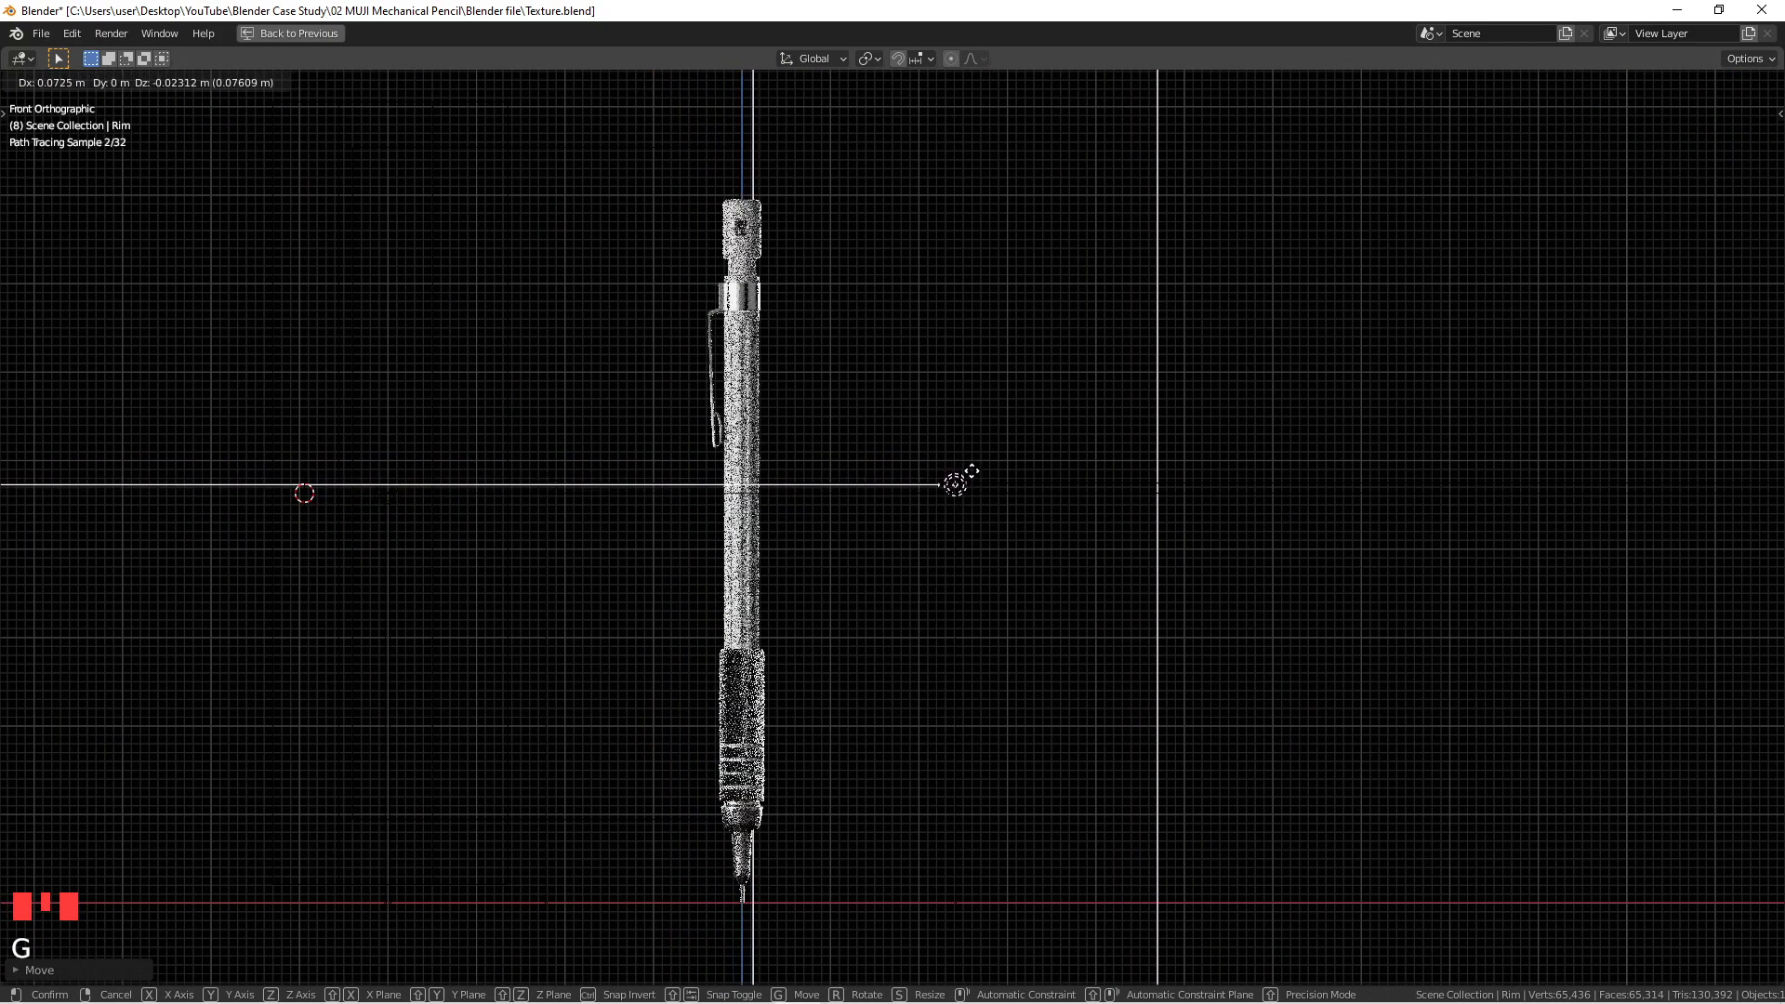
click(970, 470)
Step: Restore the full workspace layout and set the Rim light's power to 3 W
key(ctrl+space)
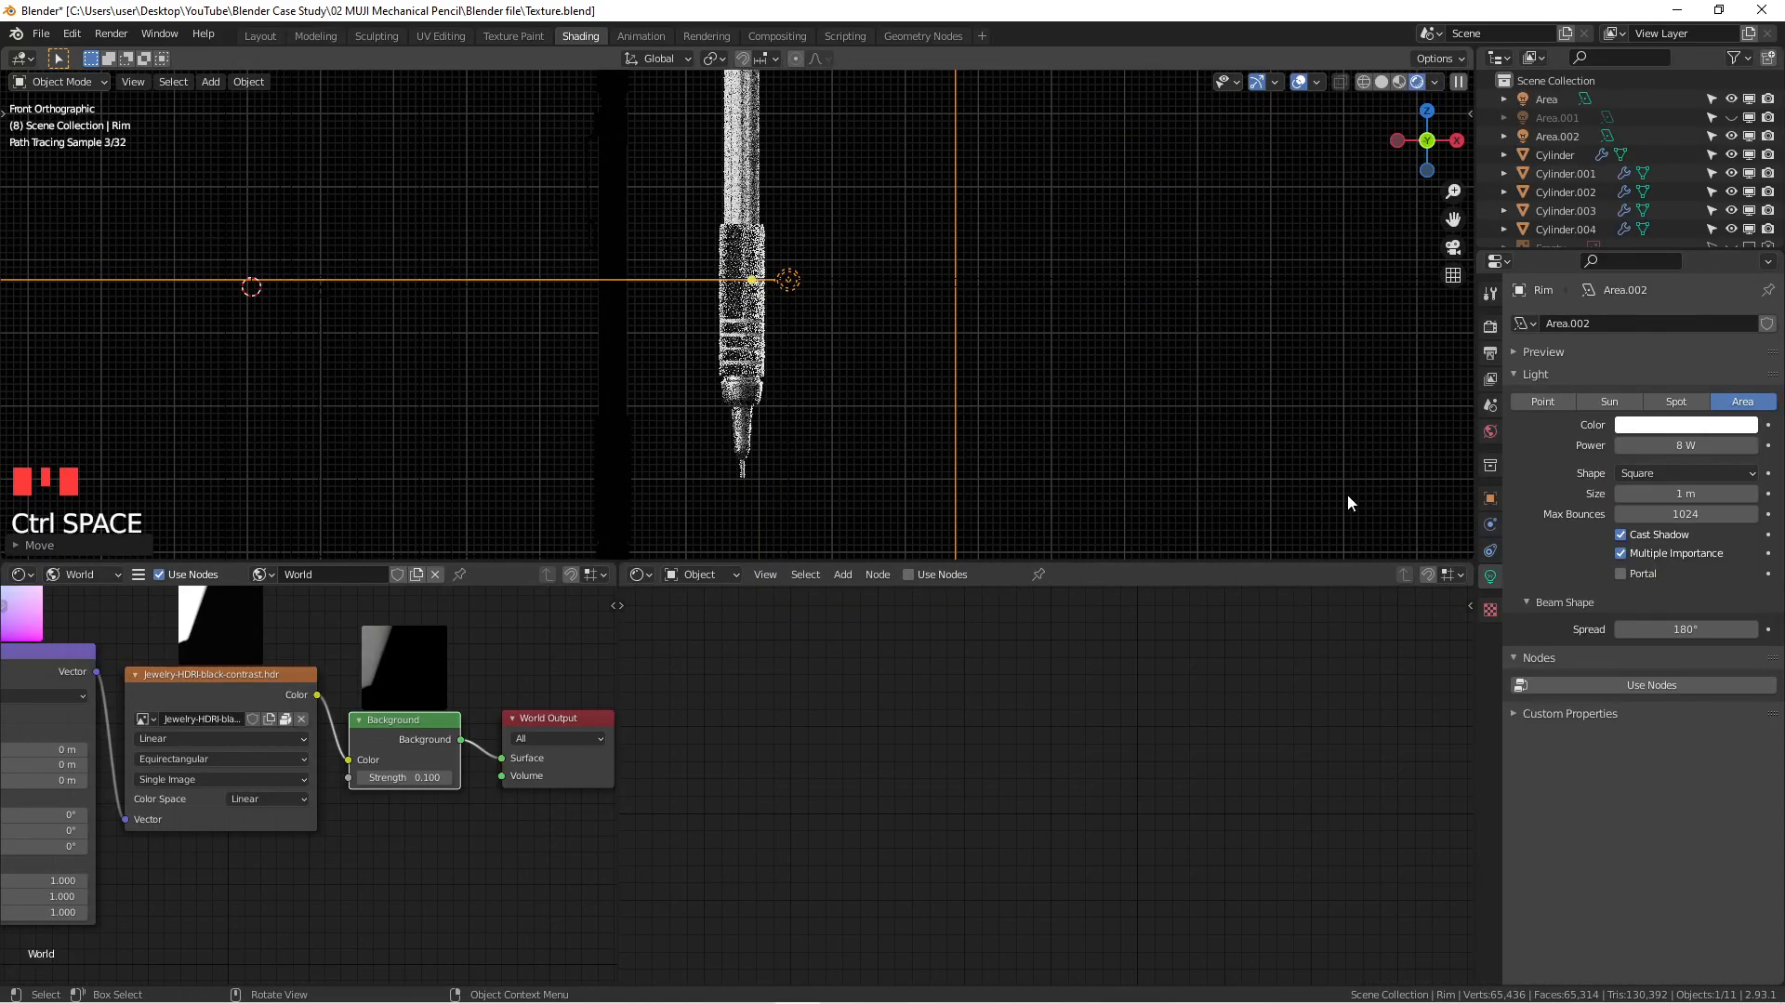
scroll(871, 337, down, 3)
shift+scroll(817, 306, down, 1)
scroll(755, 346, up, 13)
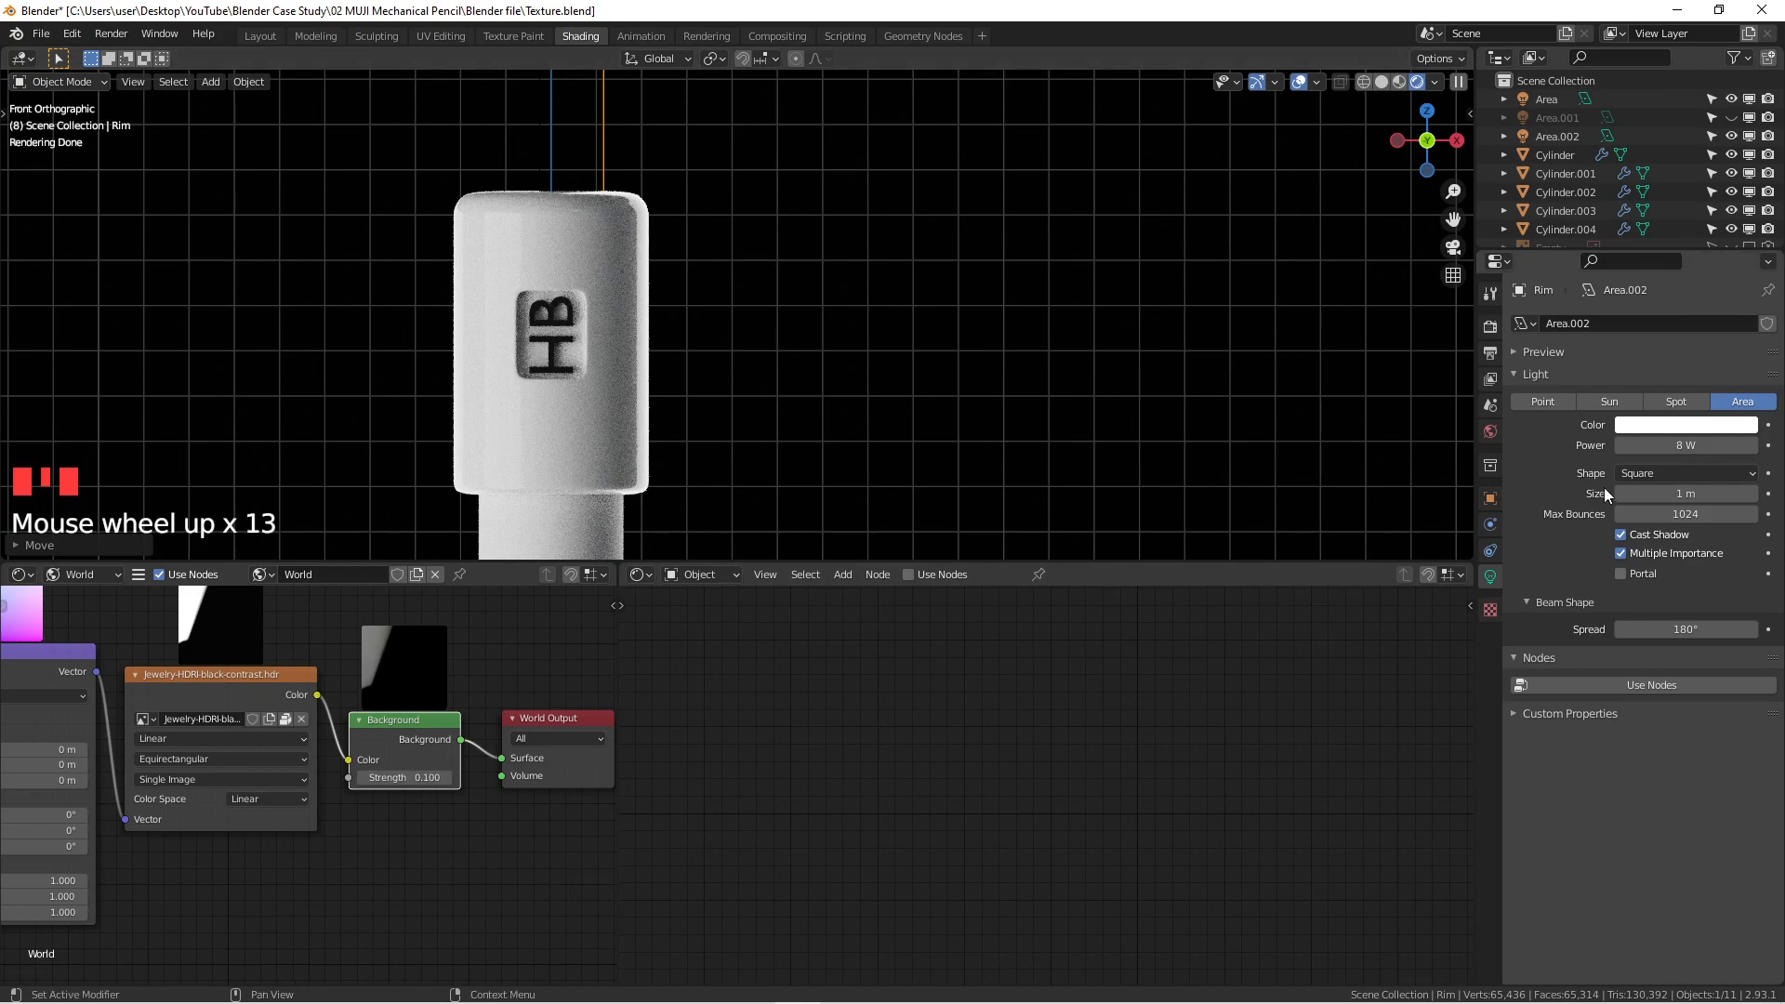
click(1704, 449)
key(Return)
click(1680, 444)
text(3)
key(Return)
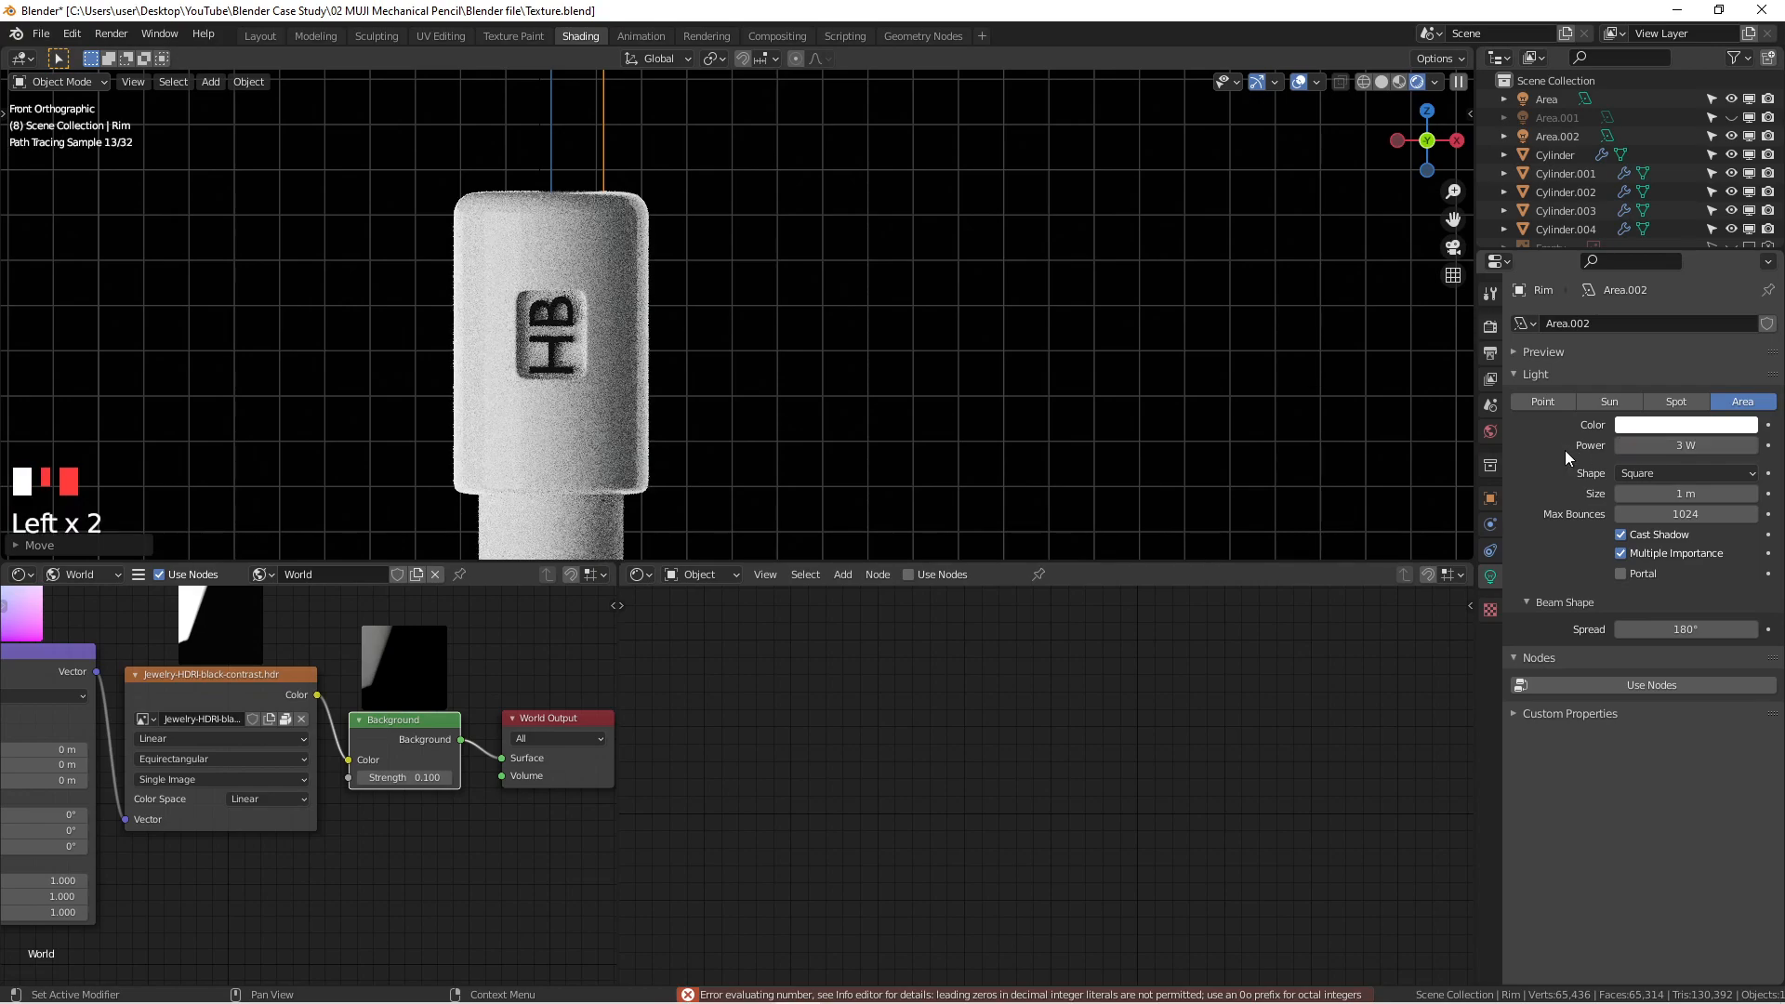
Step: Move the Rim light about -0.045 m along X and 0.03 m along Z in the front view
scroll(623, 263, up, 3)
shift+middle_drag(591, 234, 756, 264)
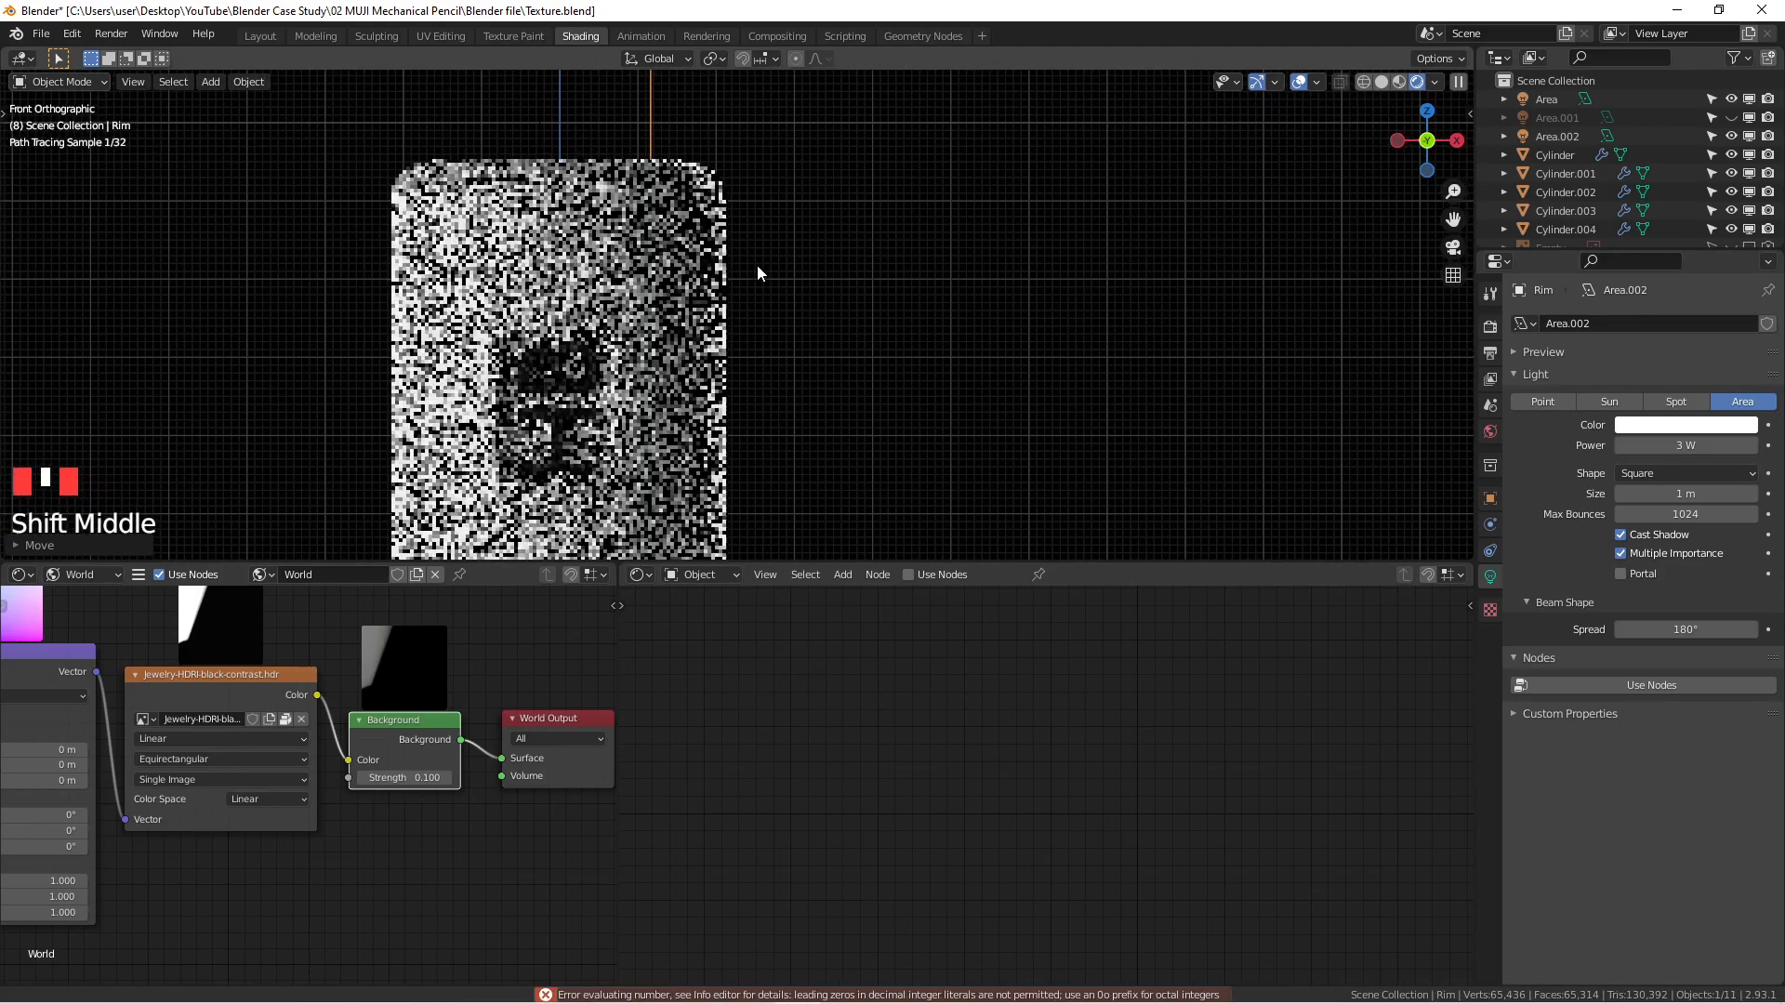
scroll(766, 247, down, 10)
scroll(1099, 296, down, 5)
scroll(1047, 411, up, 4)
key(g)
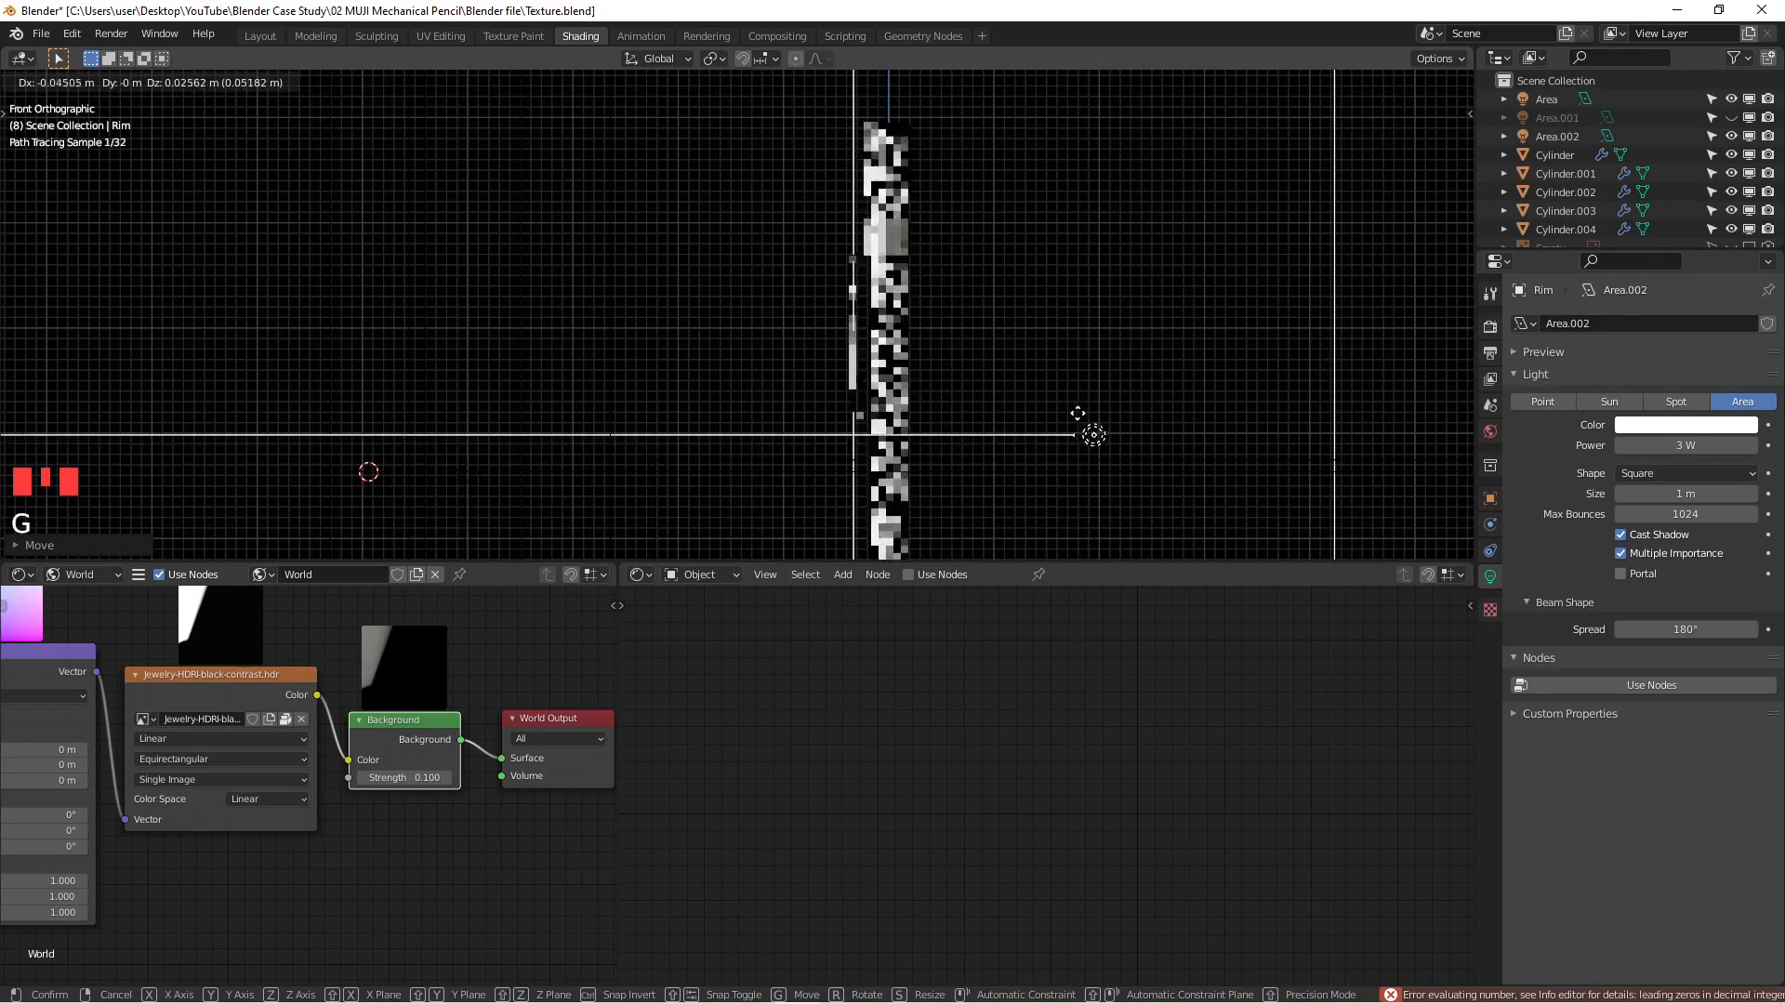
click(1081, 410)
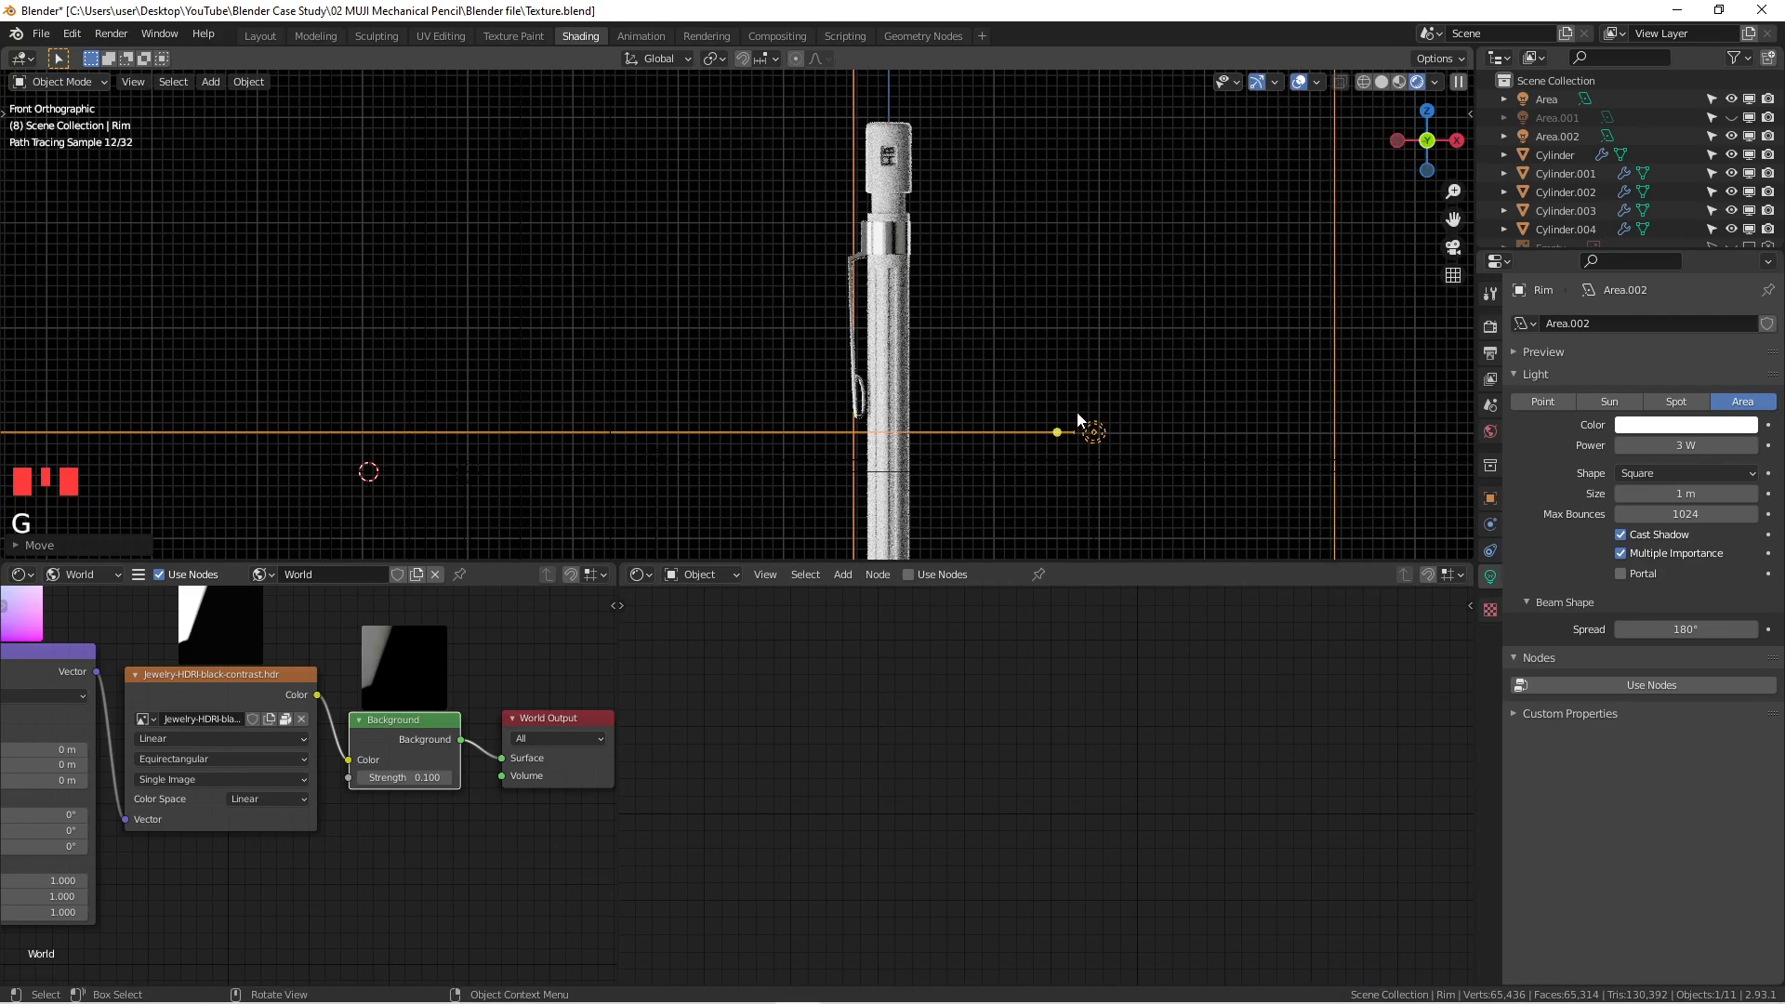
Step: Rotate the Rim light in the top view so it faces the pencil more from the side
key(KP_7)
scroll(1069, 410, down, 5)
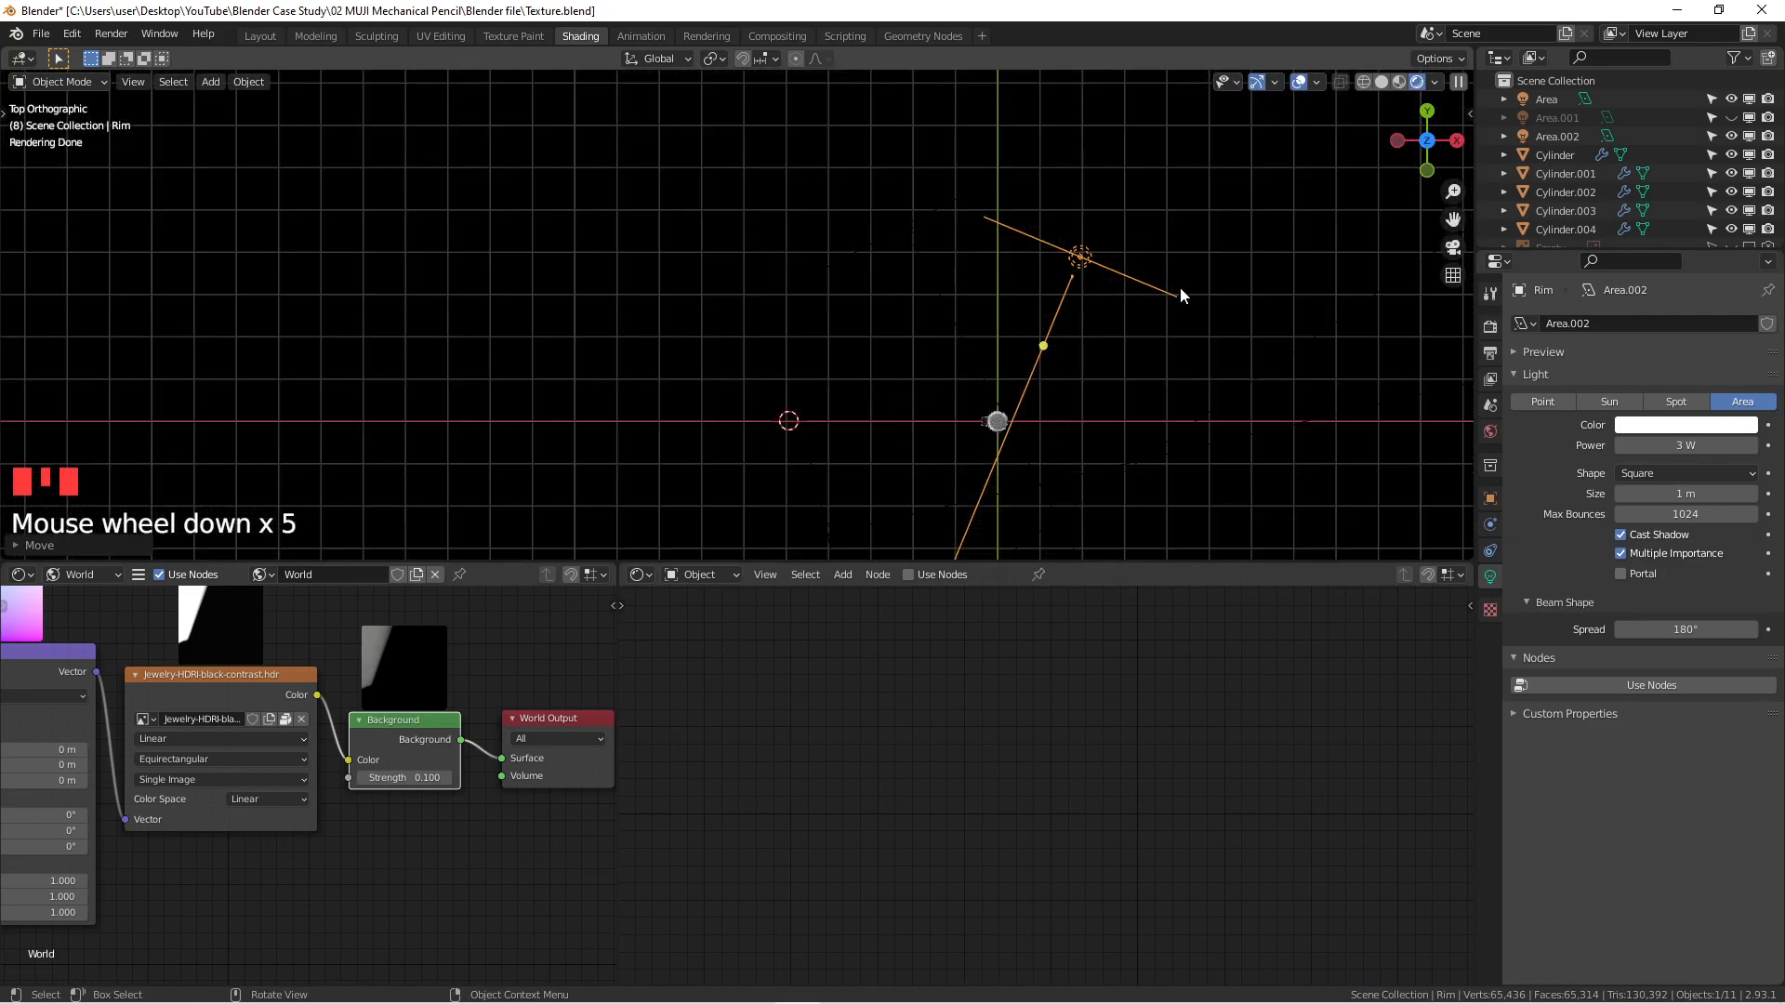
key(r)
click(1044, 395)
Step: Examine the rendered HB cap, ferrule and clip in the front view with the rotated Rim light
key(KP_1)
scroll(944, 370, up, 6)
shift+middle_drag(1089, 312, 819, 495)
scroll(811, 210, up, 4)
shift+middle_drag(810, 209, 870, 394)
scroll(746, 243, up, 3)
scroll(788, 265, up, 2)
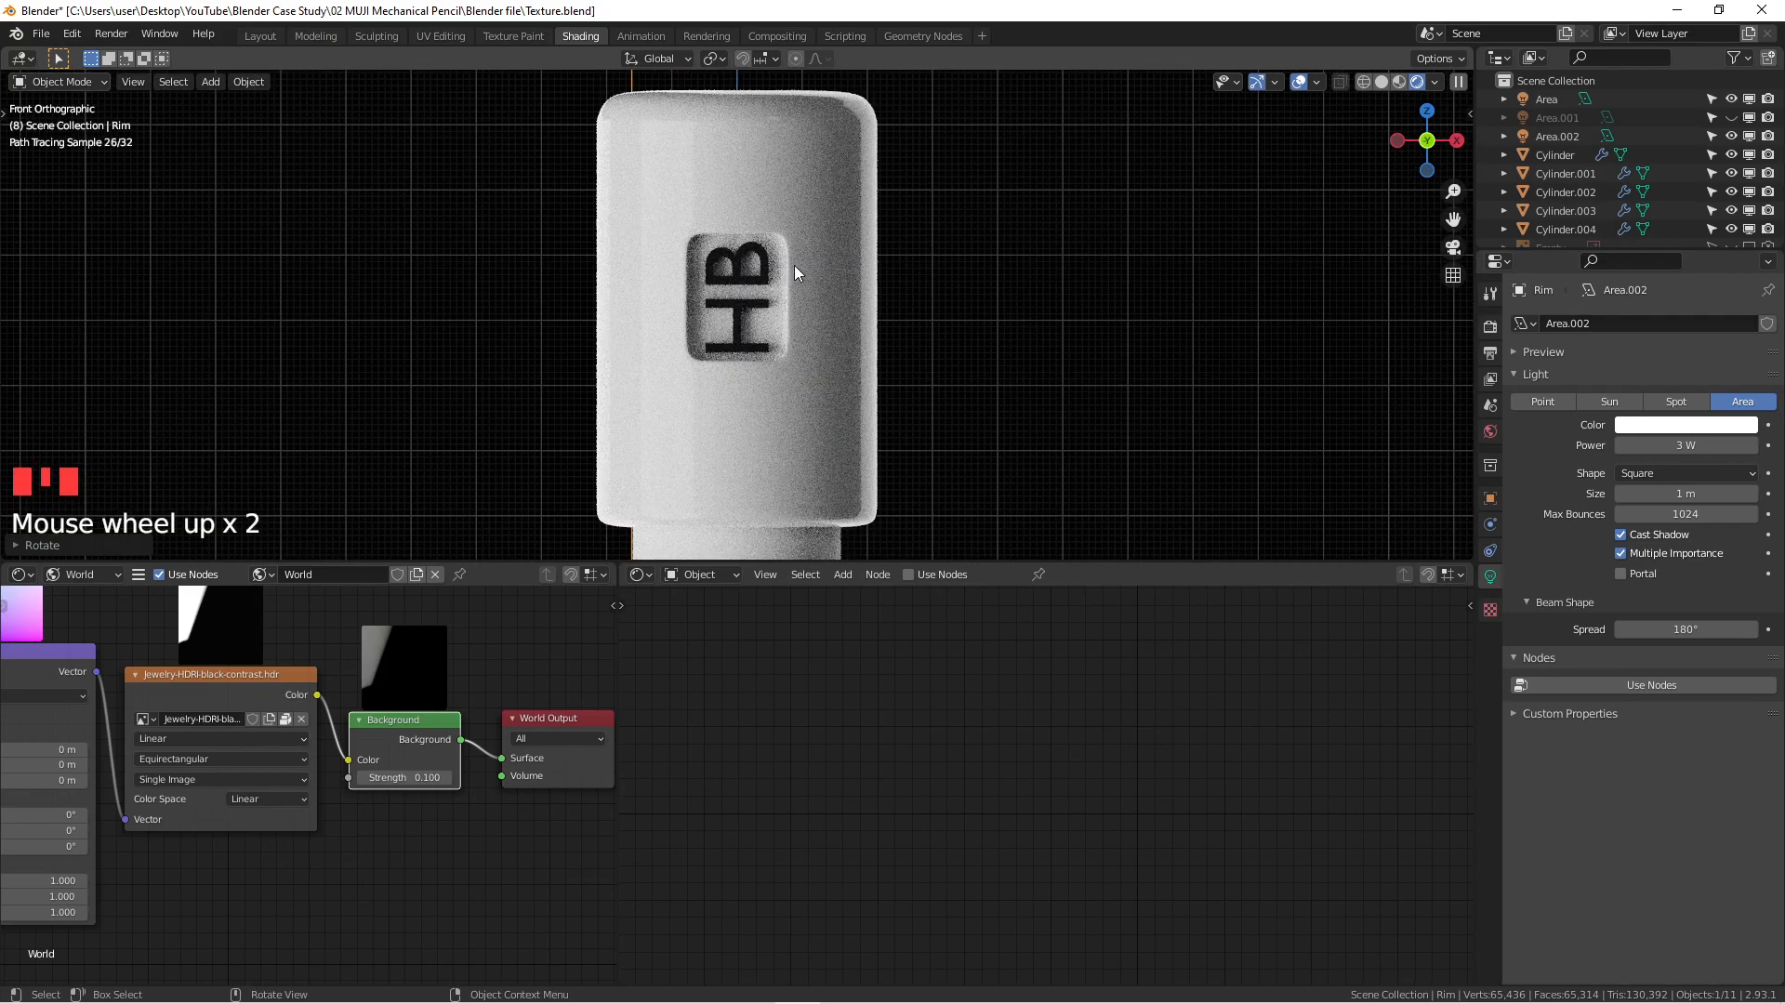
scroll(799, 266, down, 3)
shift+middle_drag(955, 363, 884, 243)
scroll(884, 271, down, 7)
shift+middle_drag(917, 327, 894, 297)
scroll(900, 299, down, 1)
scroll(851, 293, up, 6)
scroll(869, 292, up, 3)
scroll(991, 362, down, 6)
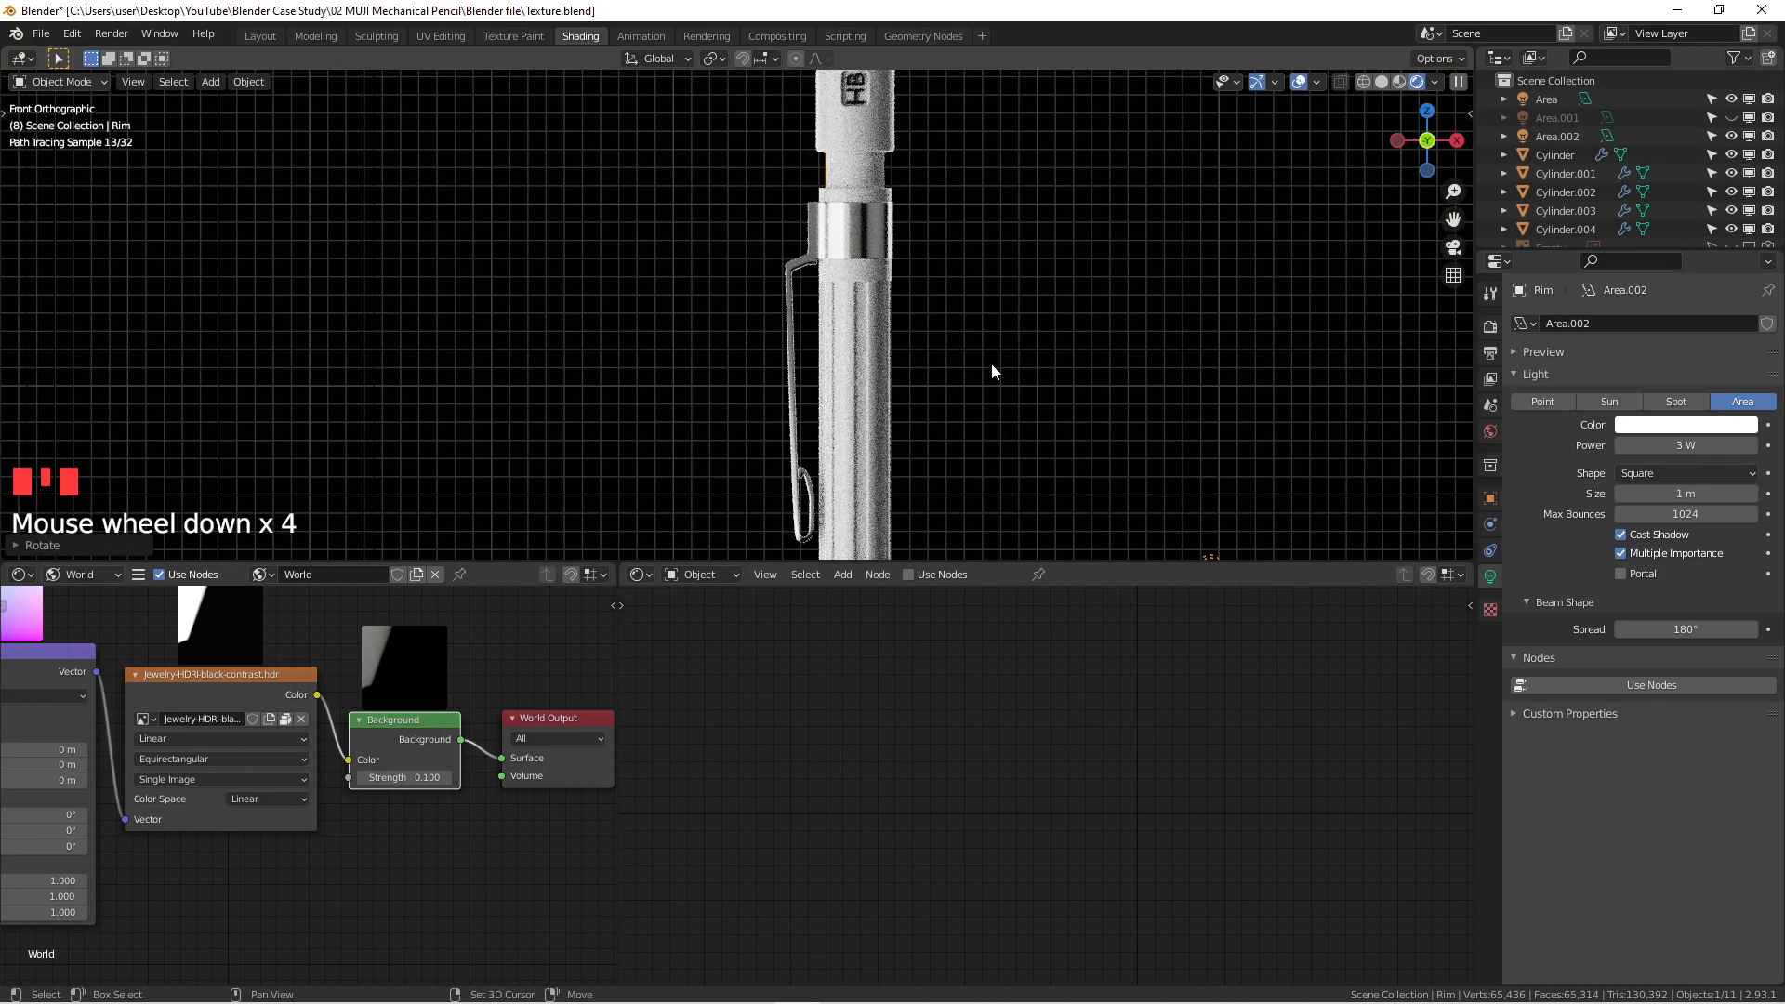
Step: Examine the rendered light on the lower body, knurled grip, cone and tip
shift+middle_drag(991, 363, 789, 261)
scroll(786, 269, down, 4)
shift+middle_drag(775, 354, 822, 214)
scroll(769, 382, up, 4)
shift+middle_drag(824, 361, 920, 191)
shift+middle_drag(940, 504, 874, 279)
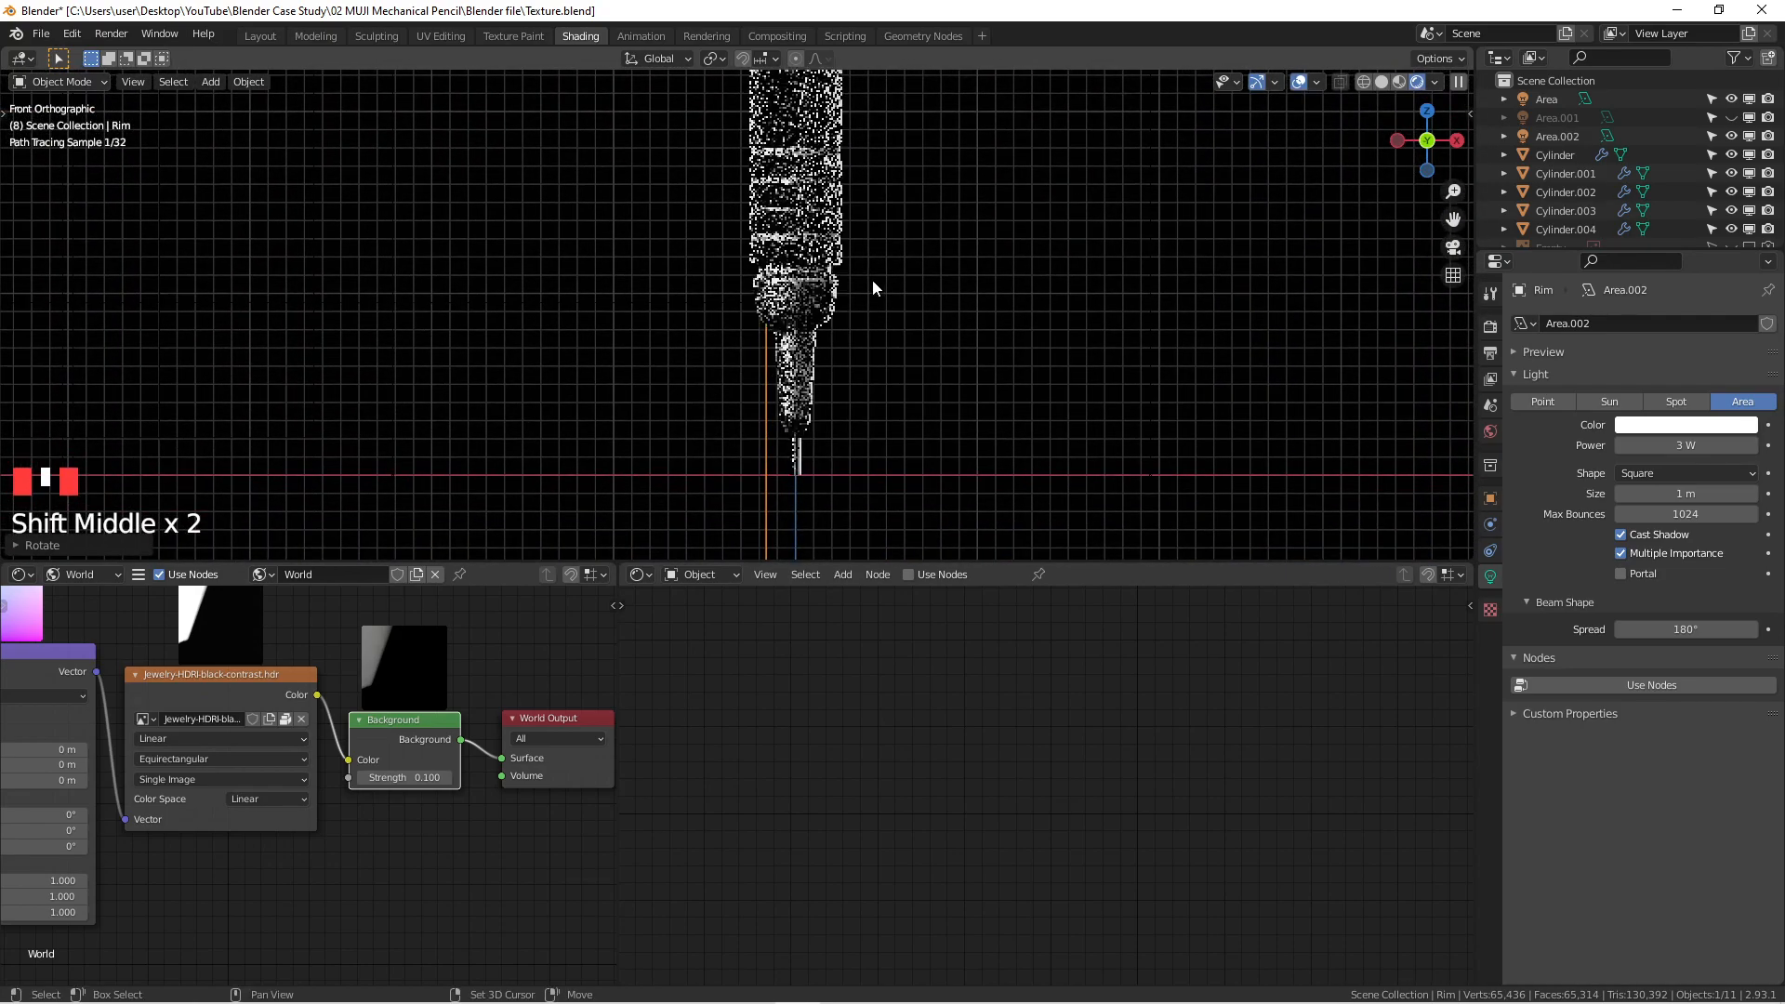
scroll(839, 387, up, 4)
shift+middle_drag(837, 388, 838, 297)
scroll(805, 379, up, 4)
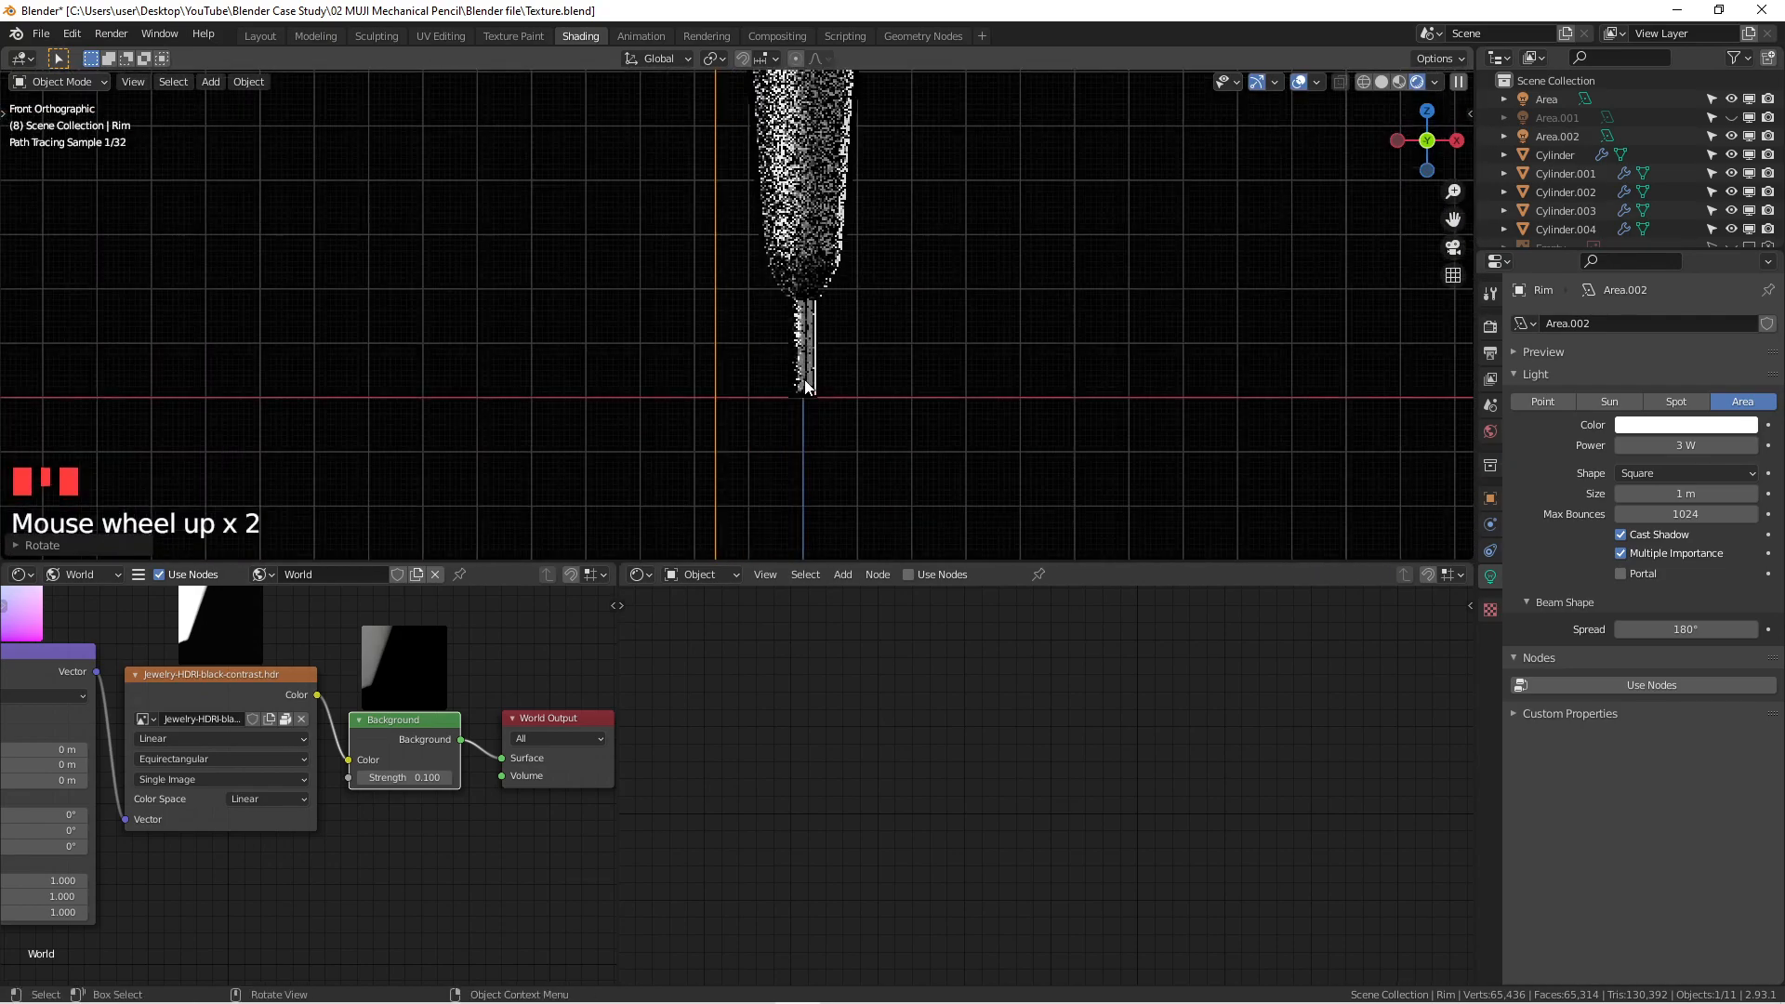
scroll(857, 220, down, 4)
mouse_move(857, 219)
shift+middle_down()
mouse_move(857, 387)
mouse_move(854, 286)
mouse_move(890, 258)
mouse_move(959, 320)
mouse_move(894, 386)
shift+middle_up()
scroll(796, 436, up, 4)
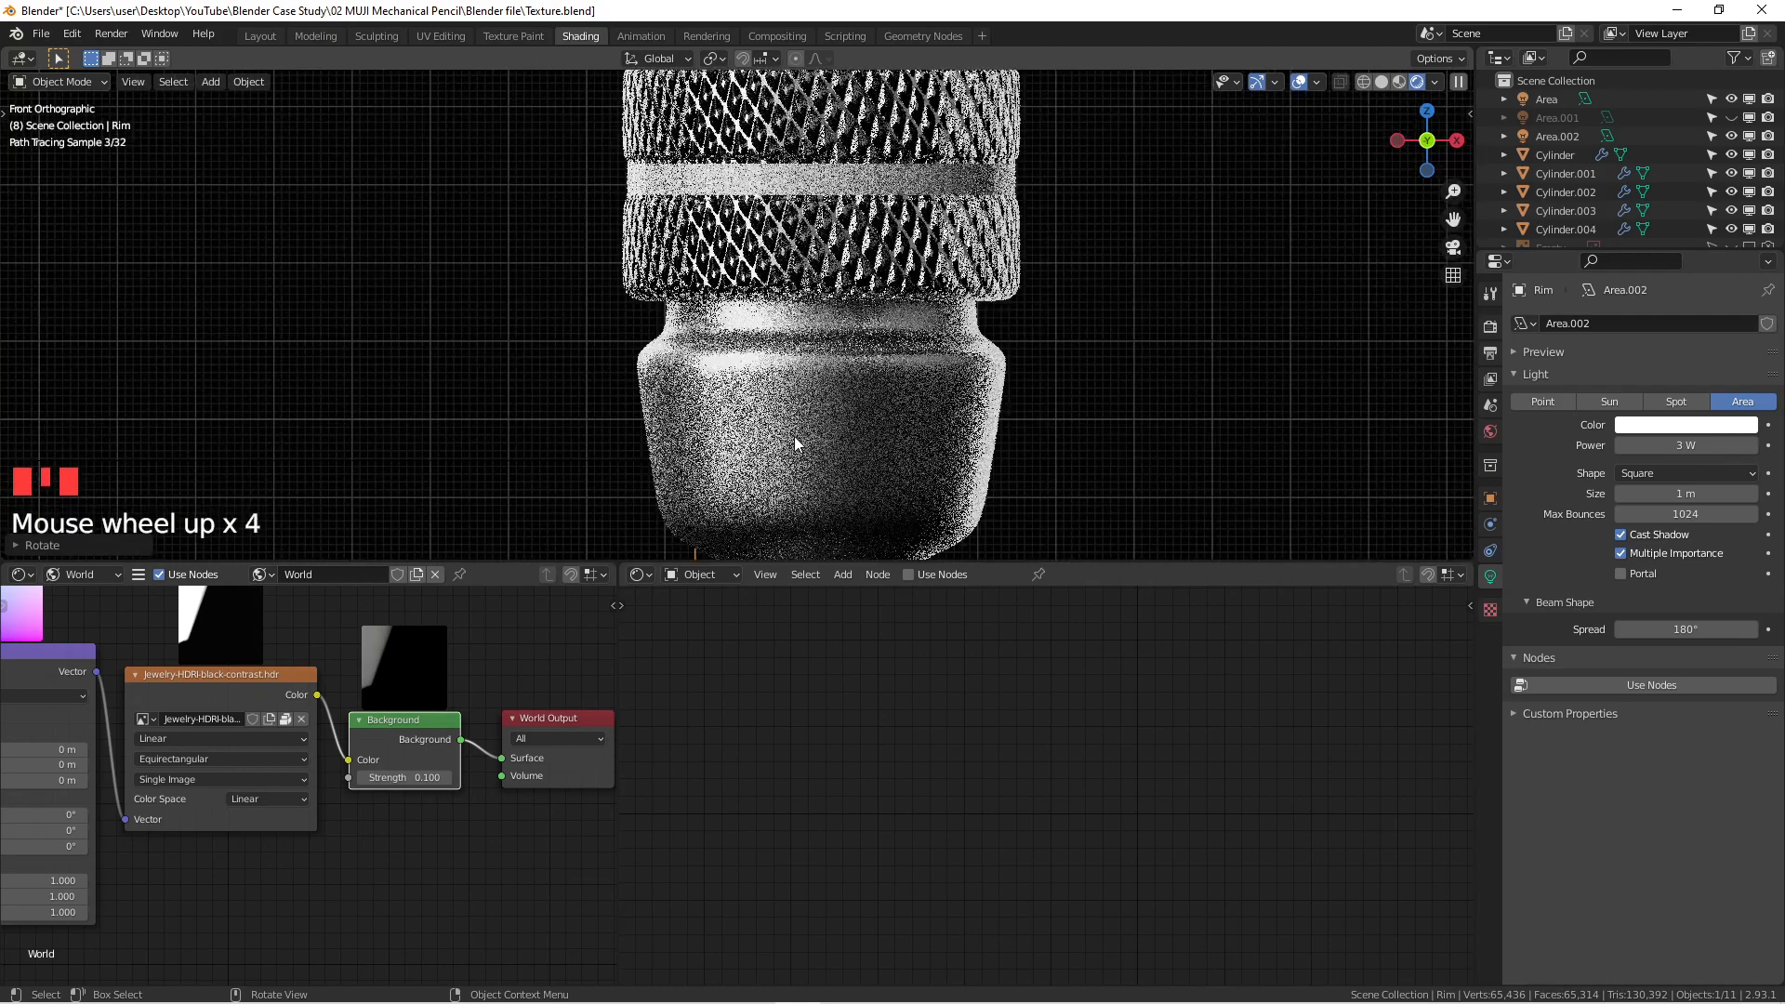
Step: Compare the rendered light on the pencil's upper end with the rest of the body
scroll(1030, 271, down, 3)
mouse_move(1029, 272)
shift+middle_down()
mouse_move(1036, 288)
mouse_move(1006, 255)
mouse_move(963, 410)
shift+middle_up()
scroll(1008, 228, down, 8)
shift+middle_drag(972, 210, 959, 497)
scroll(945, 249, up, 6)
mouse_move(944, 249)
shift+middle_down()
mouse_move(982, 246)
mouse_move(885, 272)
shift+middle_up()
scroll(979, 328, up, 1)
scroll(932, 267, up, 3)
scroll(891, 279, down, 11)
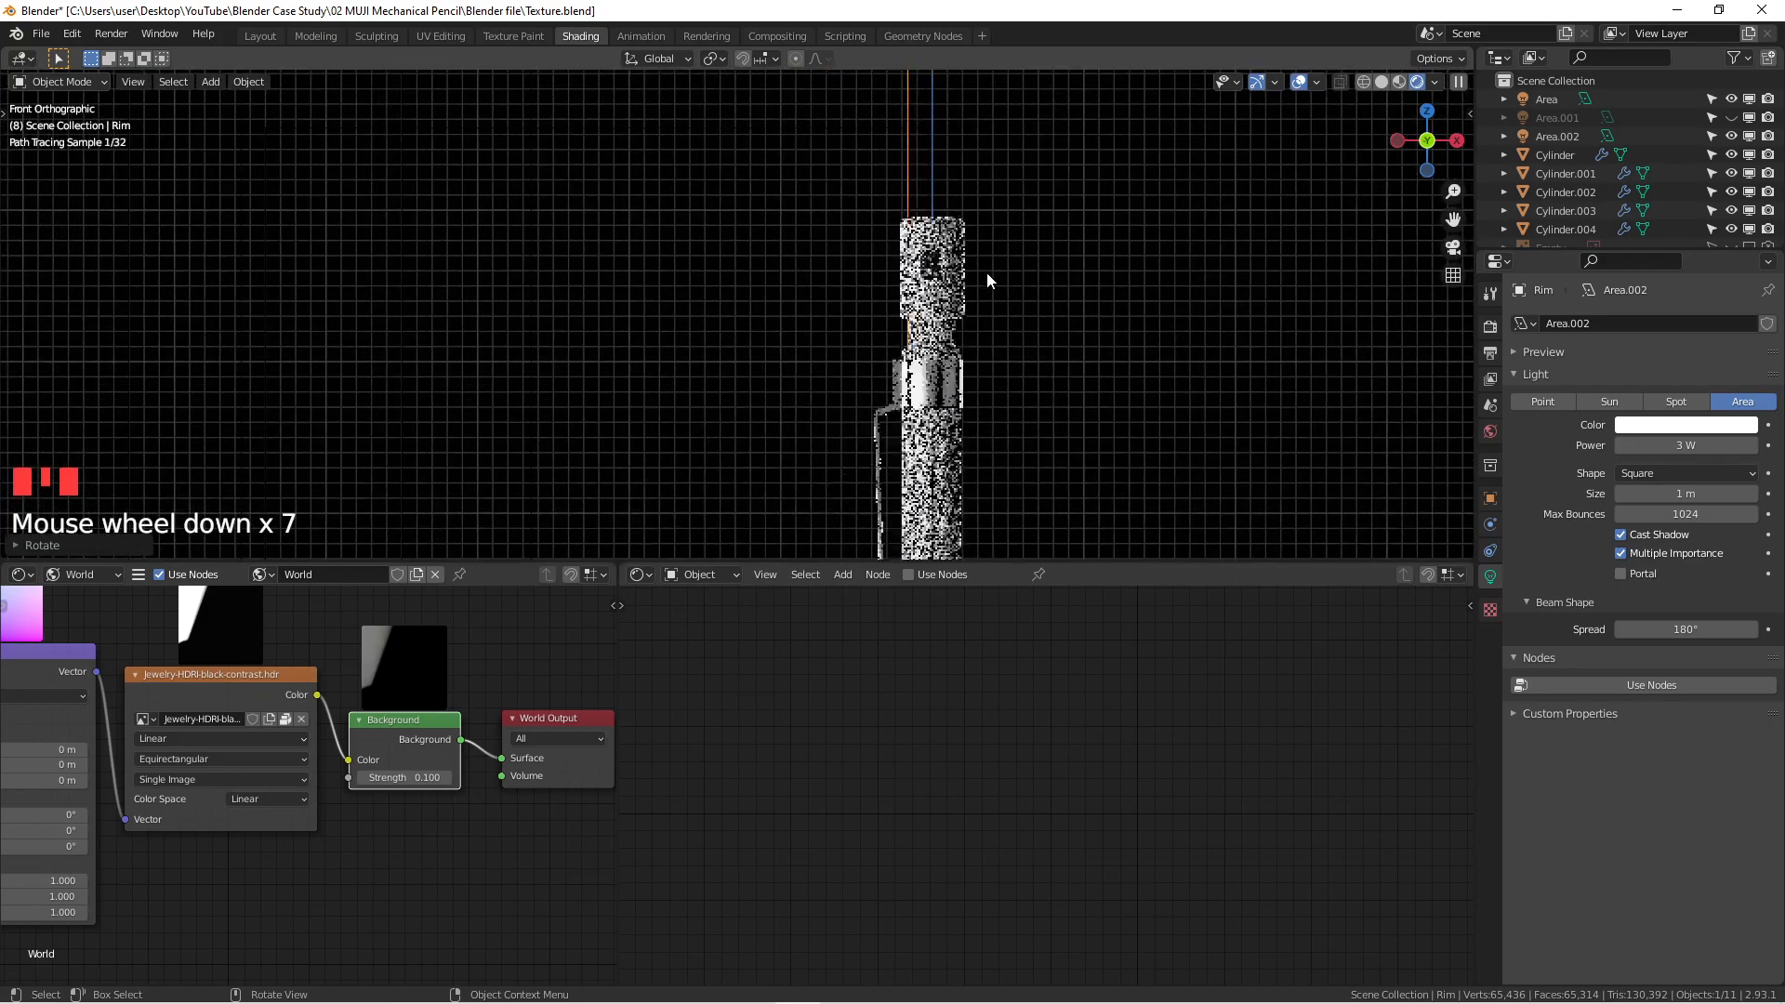
scroll(969, 277, up, 8)
shift+middle_drag(968, 277, 670, 241)
scroll(669, 242, down, 11)
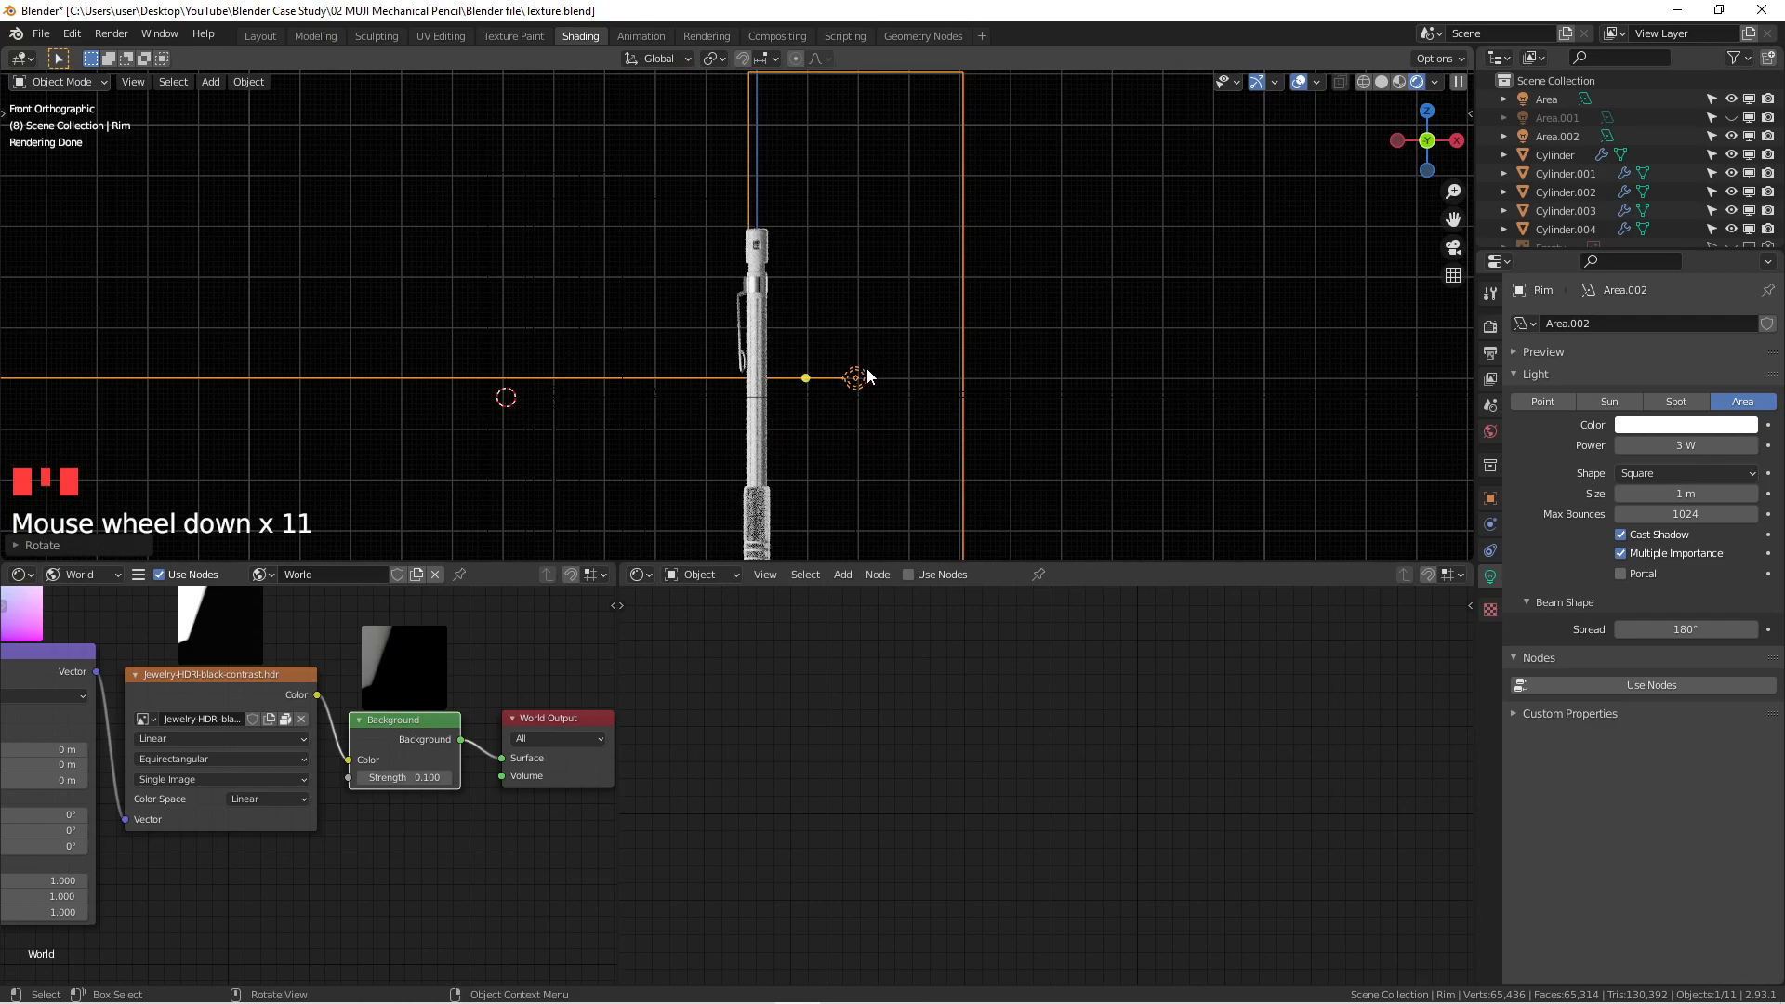
Step: Duplicate the Rim light, place the copy clear of the pencil opposite the clip side, and show the viewport in solid shading
key(ctrl+space)
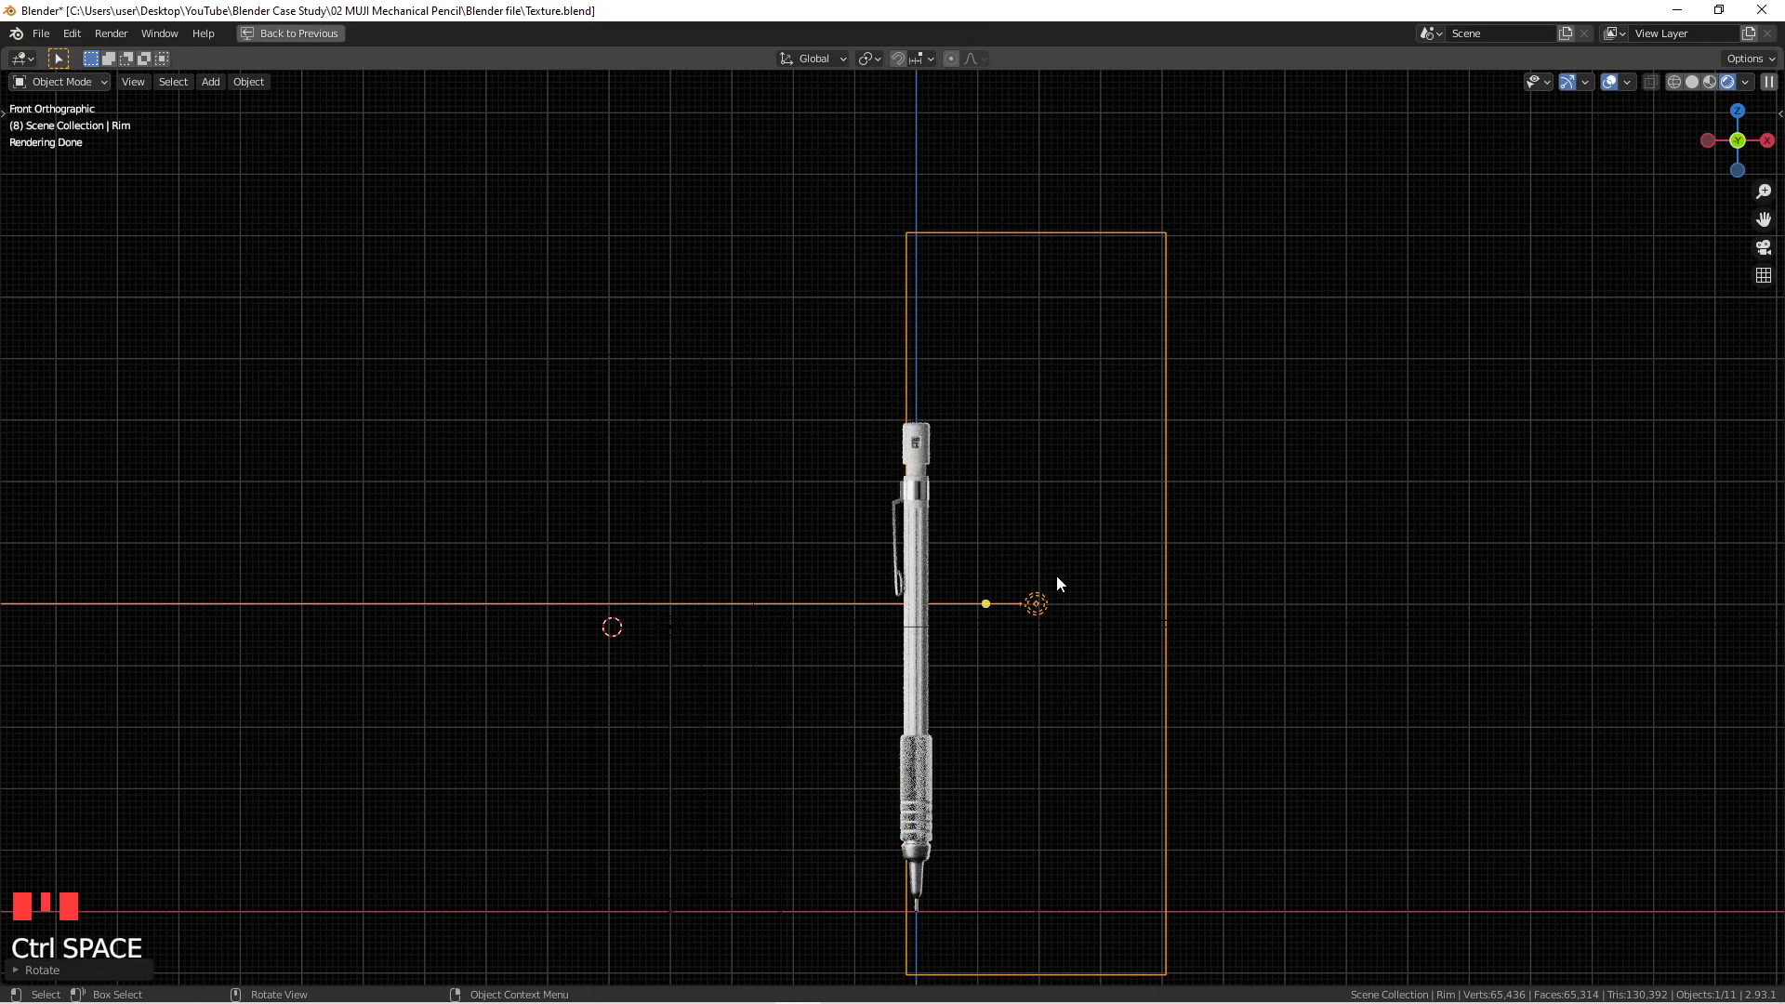
key(shift+d)
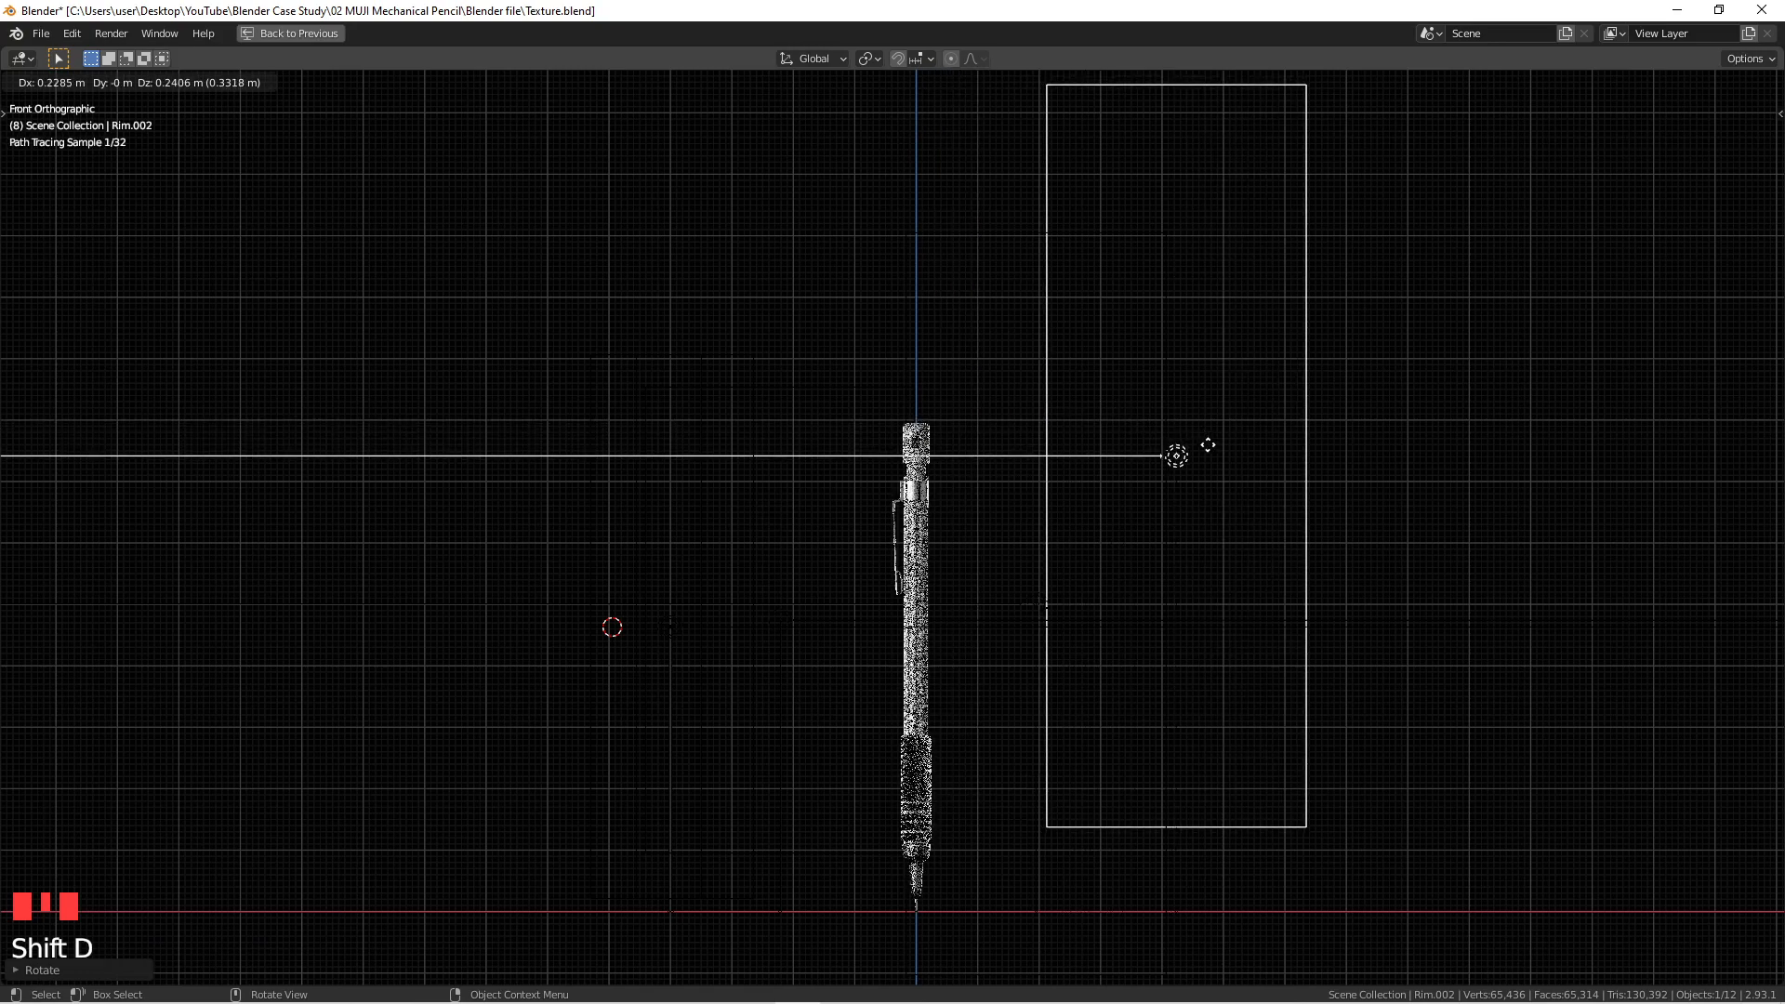
click(1336, 495)
click(1687, 85)
middle_drag(1675, 103, 1287, 475)
key(KP_7)
key(KP_1)
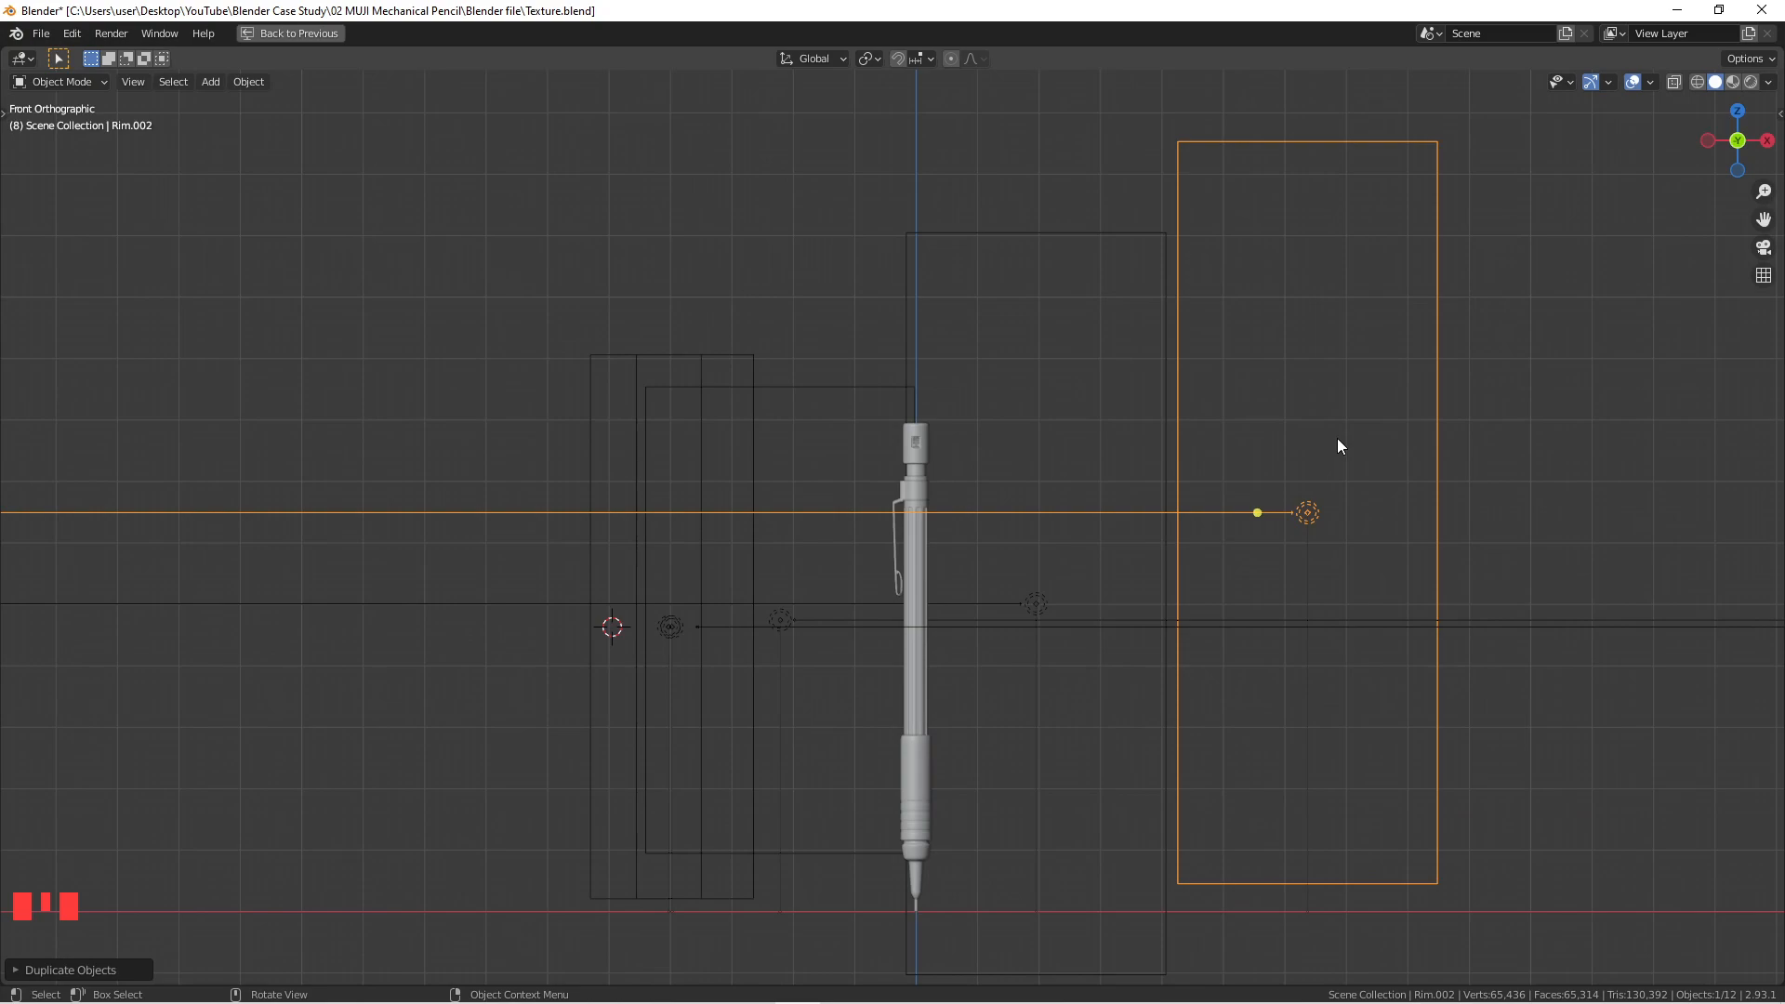
Step: Clear the duplicated light's rotation and scale it down uniformly to a small panel
key(alt+r)
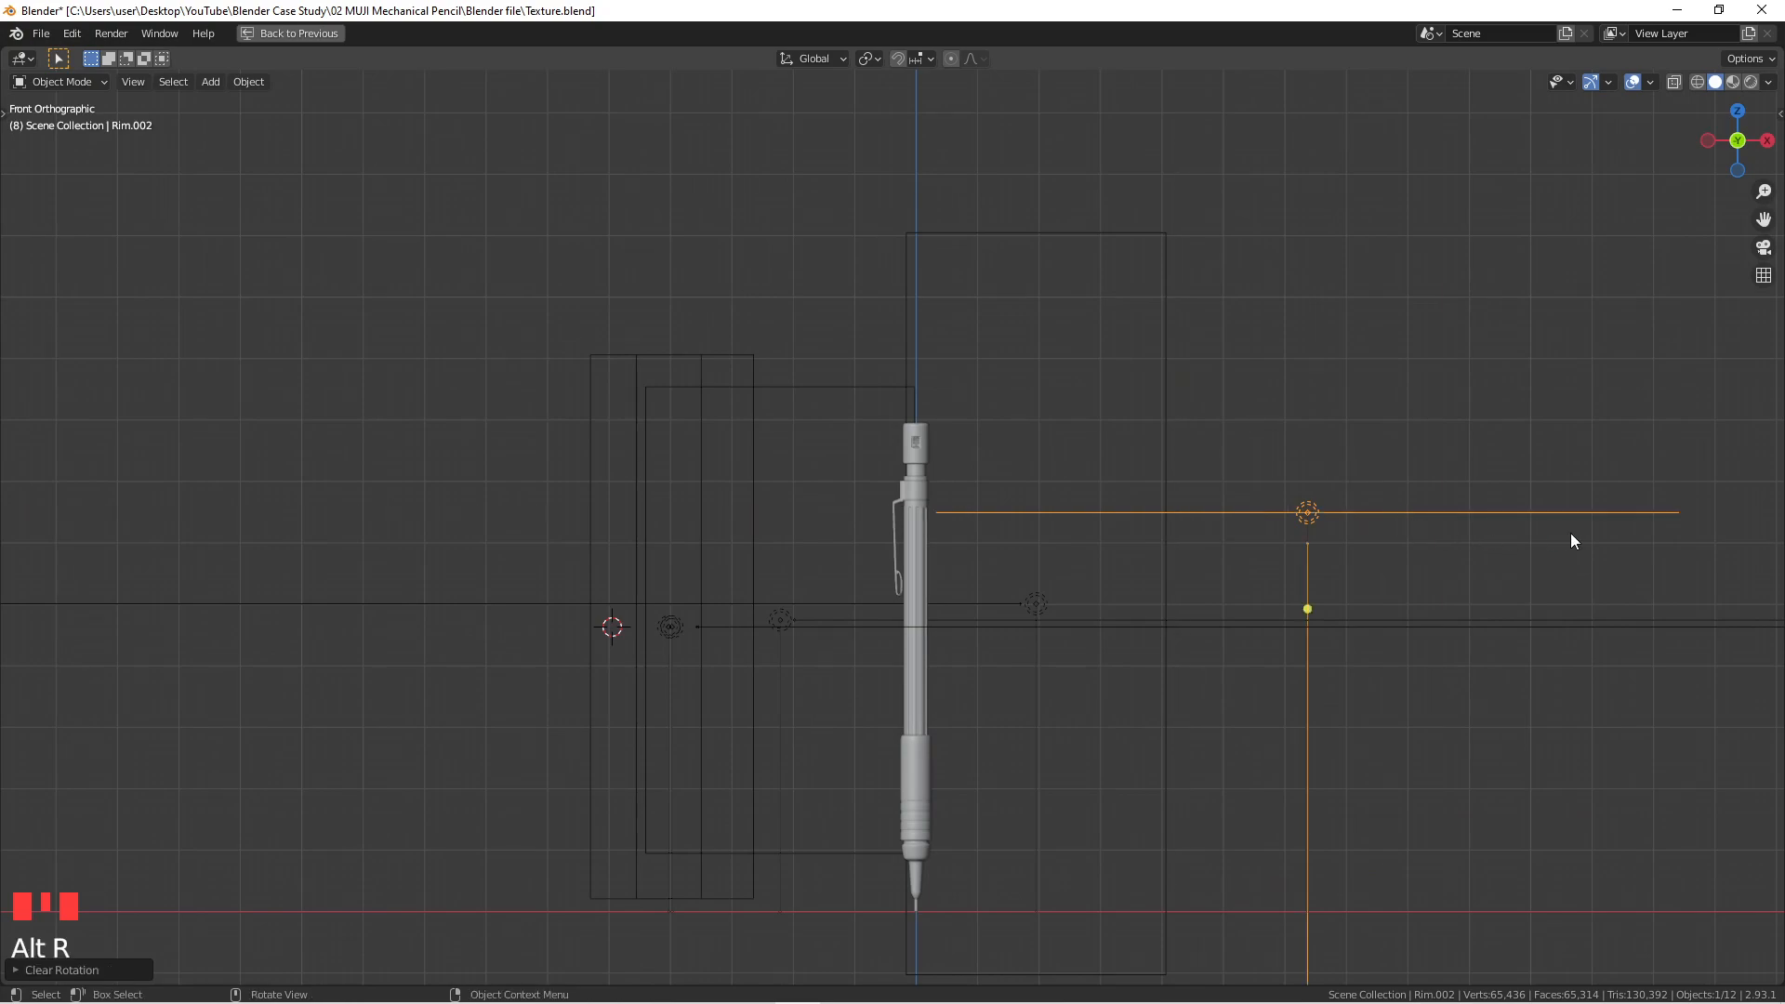
key(s)
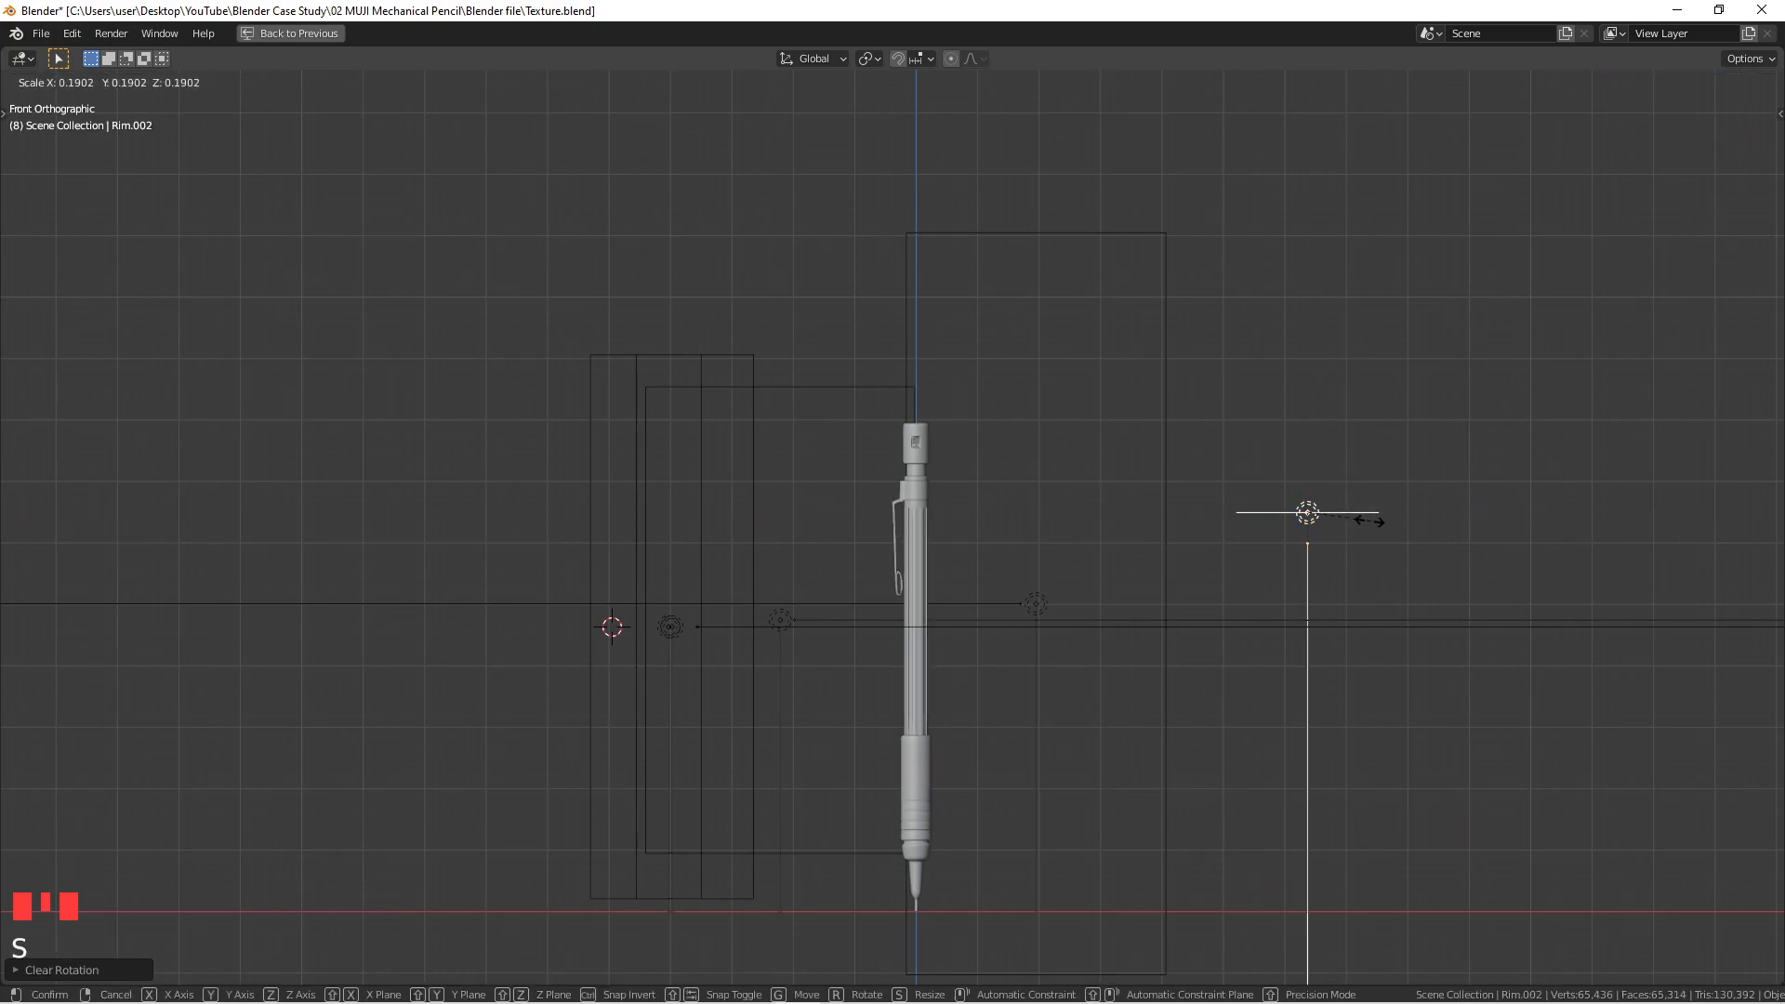
click(1357, 523)
Step: Move the small light to the height of the HB cap, centre it on the pencil and bring it forward along Y in front of the body
key(g)
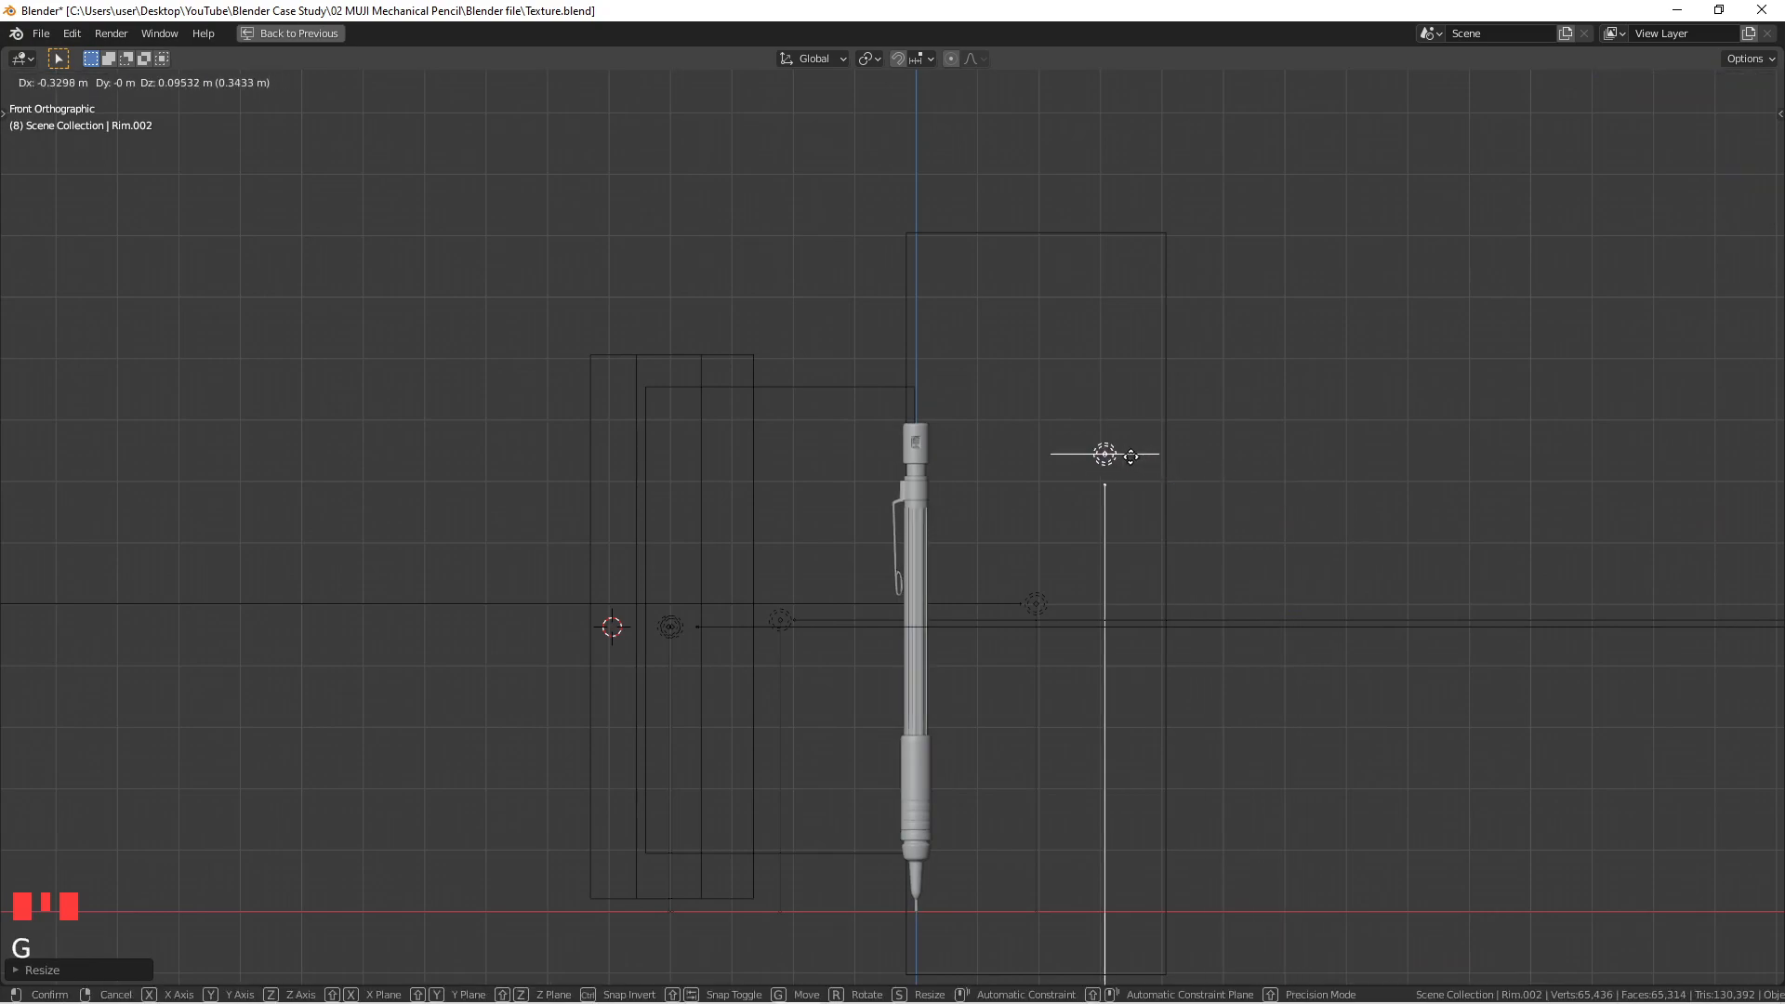
click(963, 442)
key(KP_7)
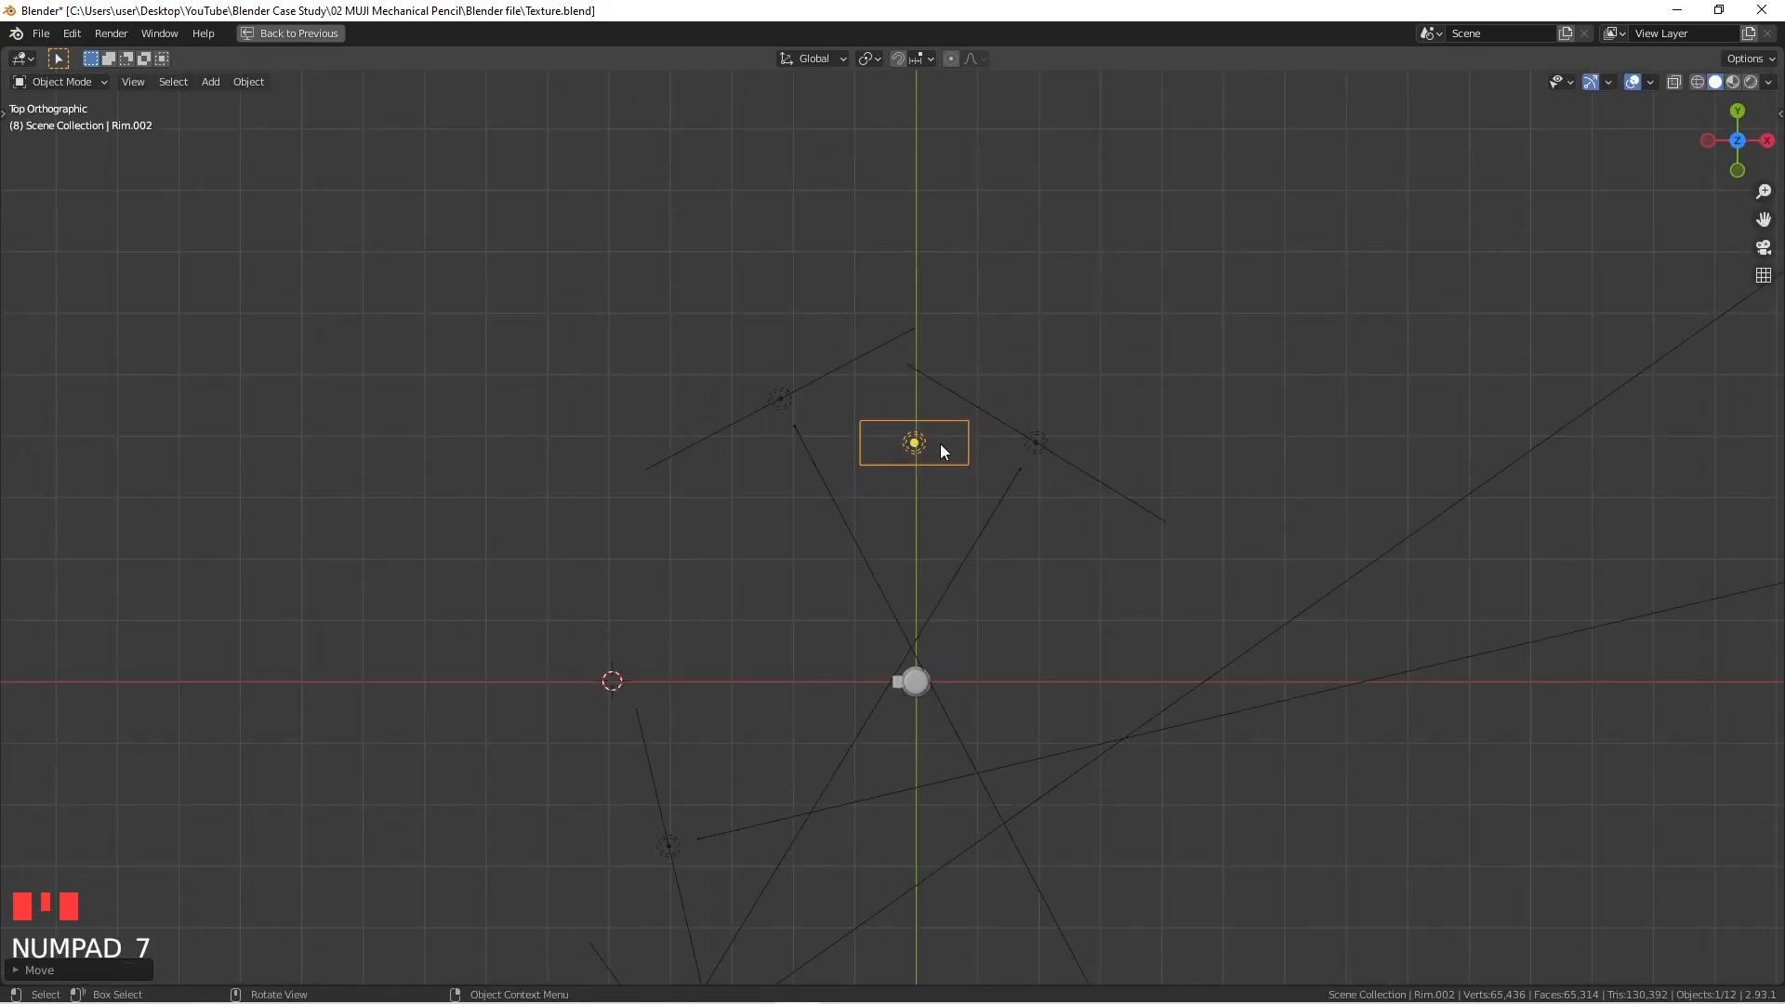
key(g)
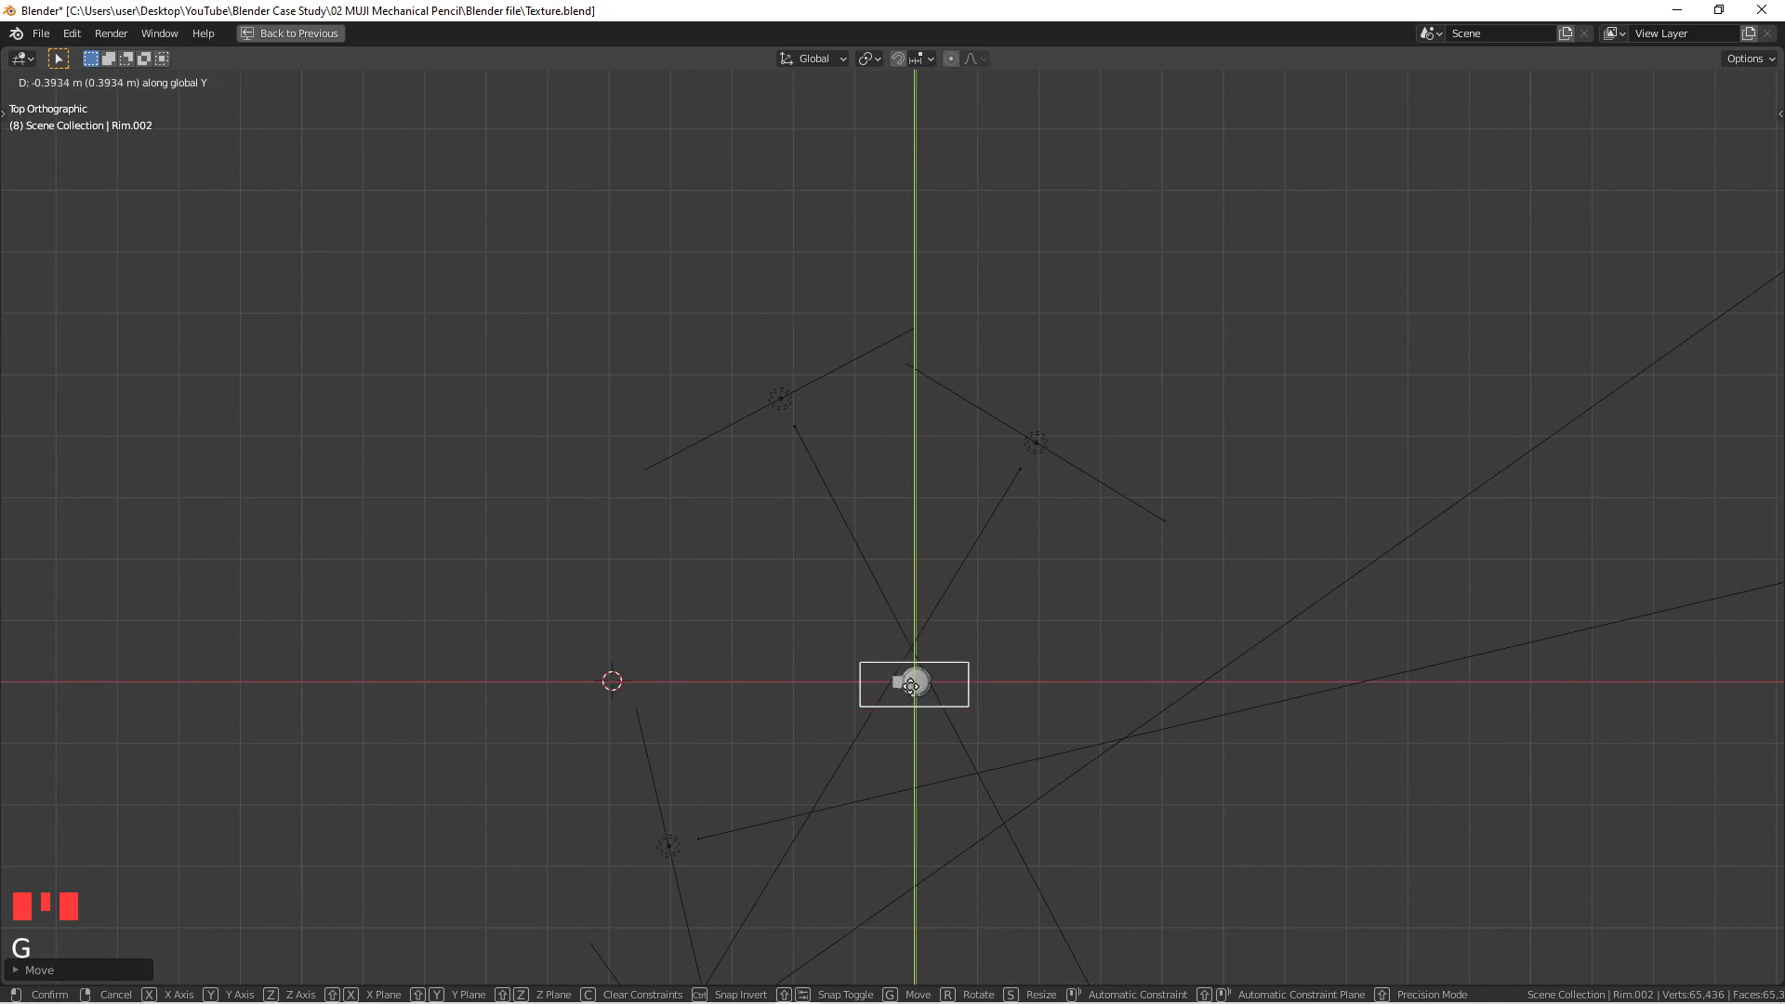
click(914, 720)
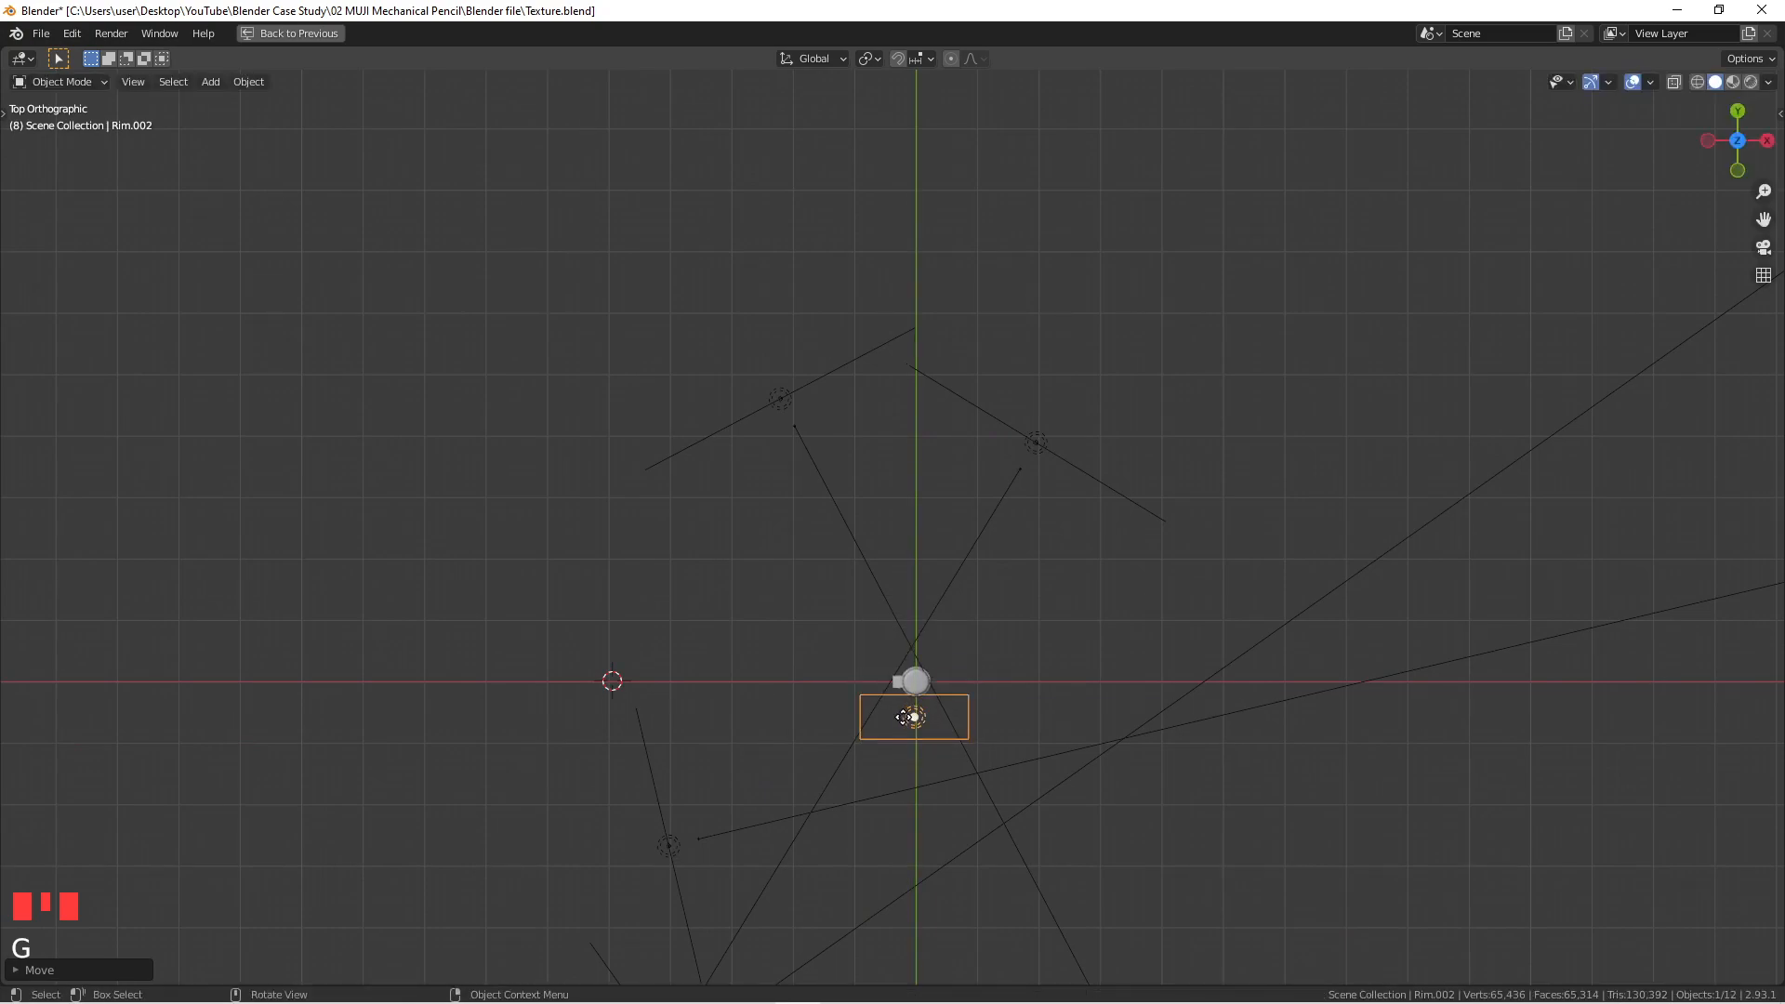
Step: Rotate the small light by -90° in the front view so it shines sideways, away from the clip side
key(KP_1)
scroll(937, 406, up, 5)
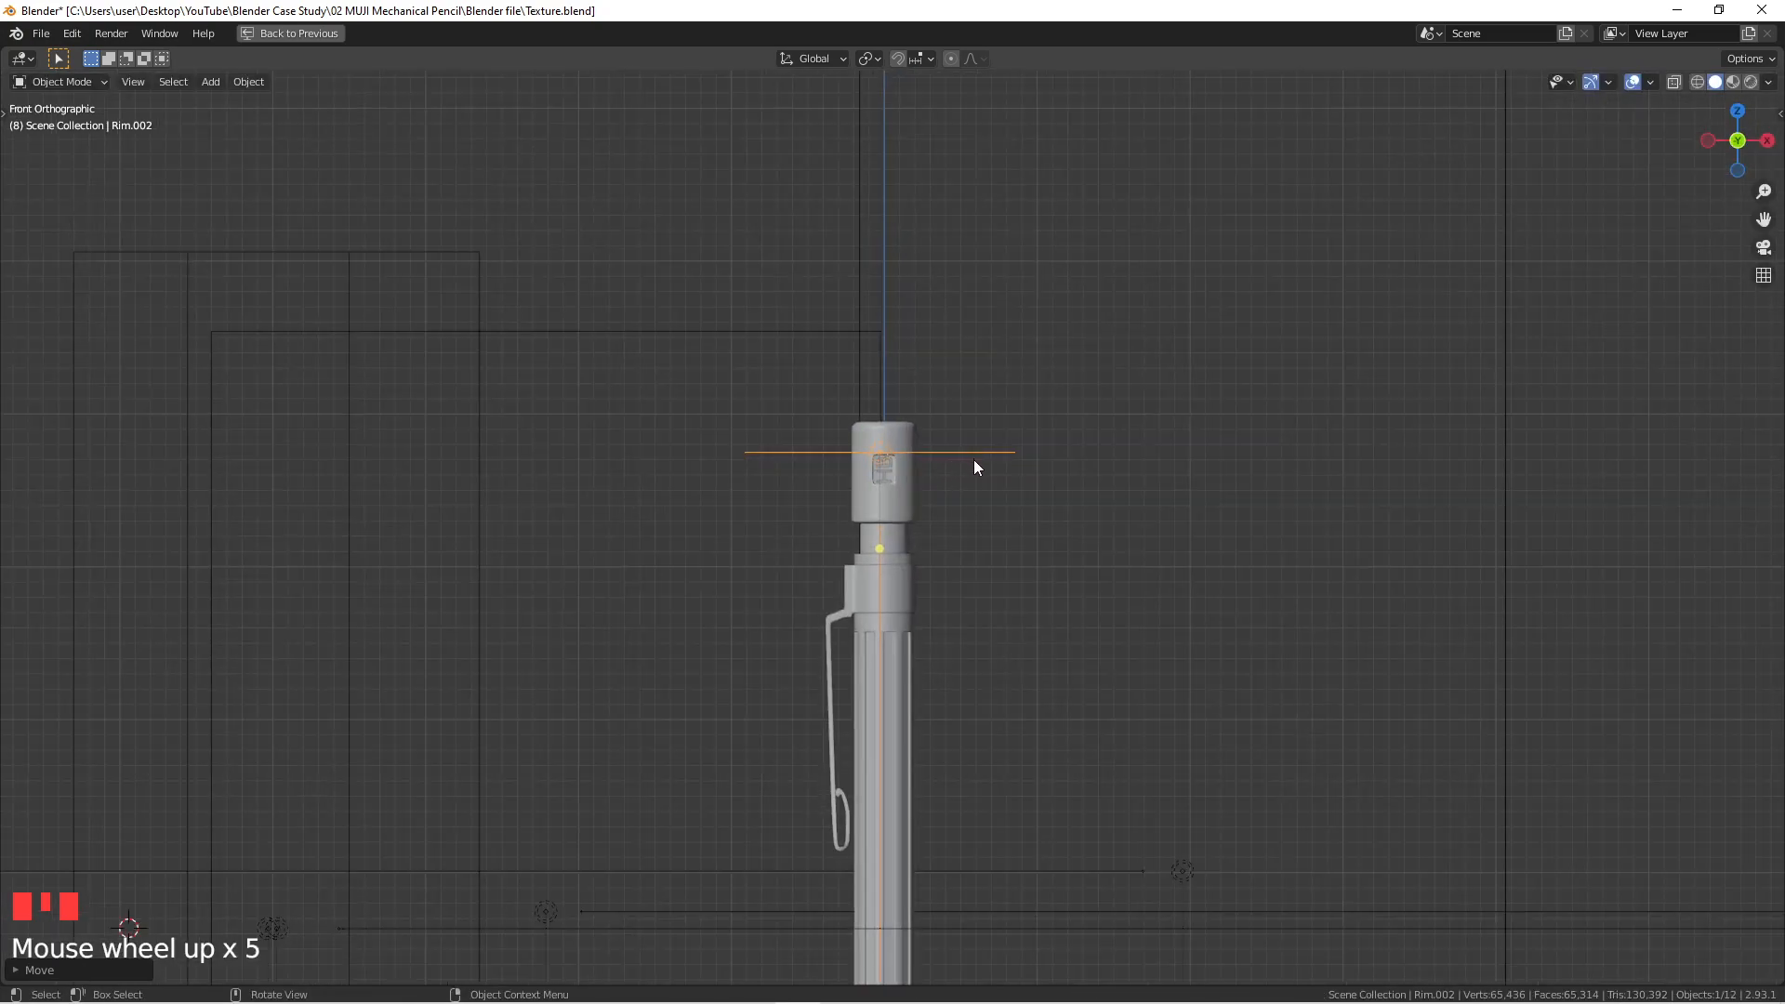
key(r)
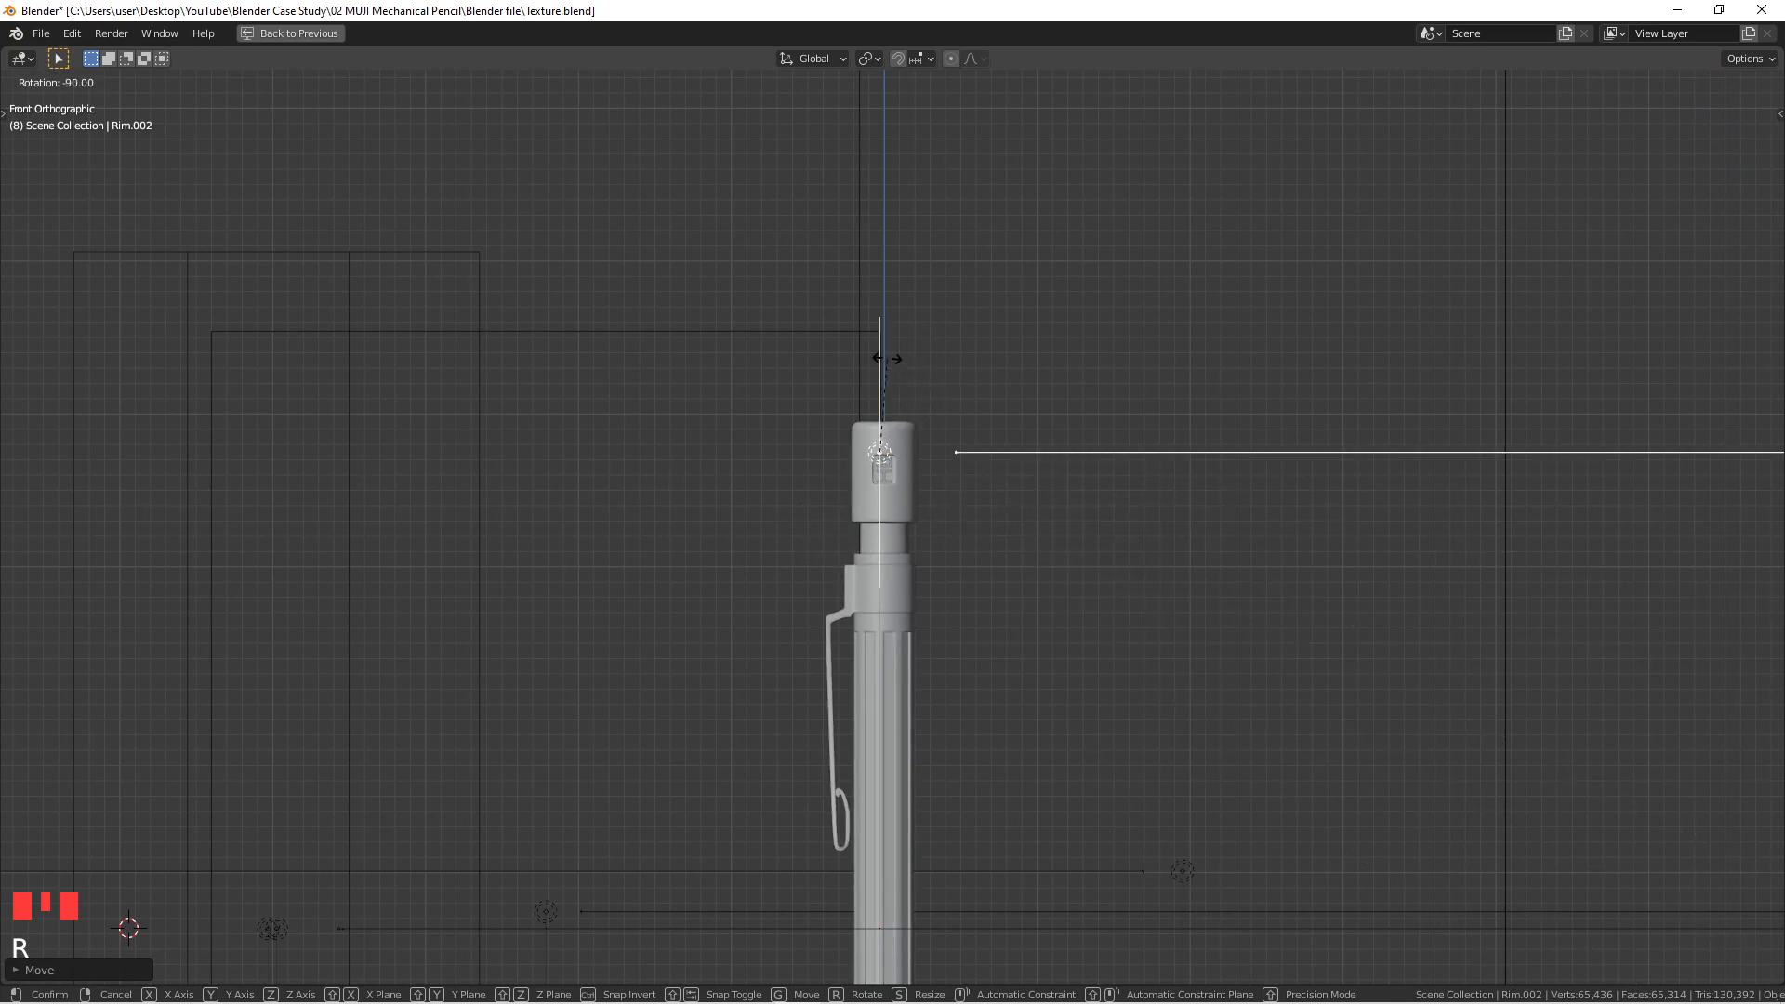
click(887, 366)
Step: Switch to rendered shading and move the small light just outside the HB cap's edge on the clip side
click(1747, 82)
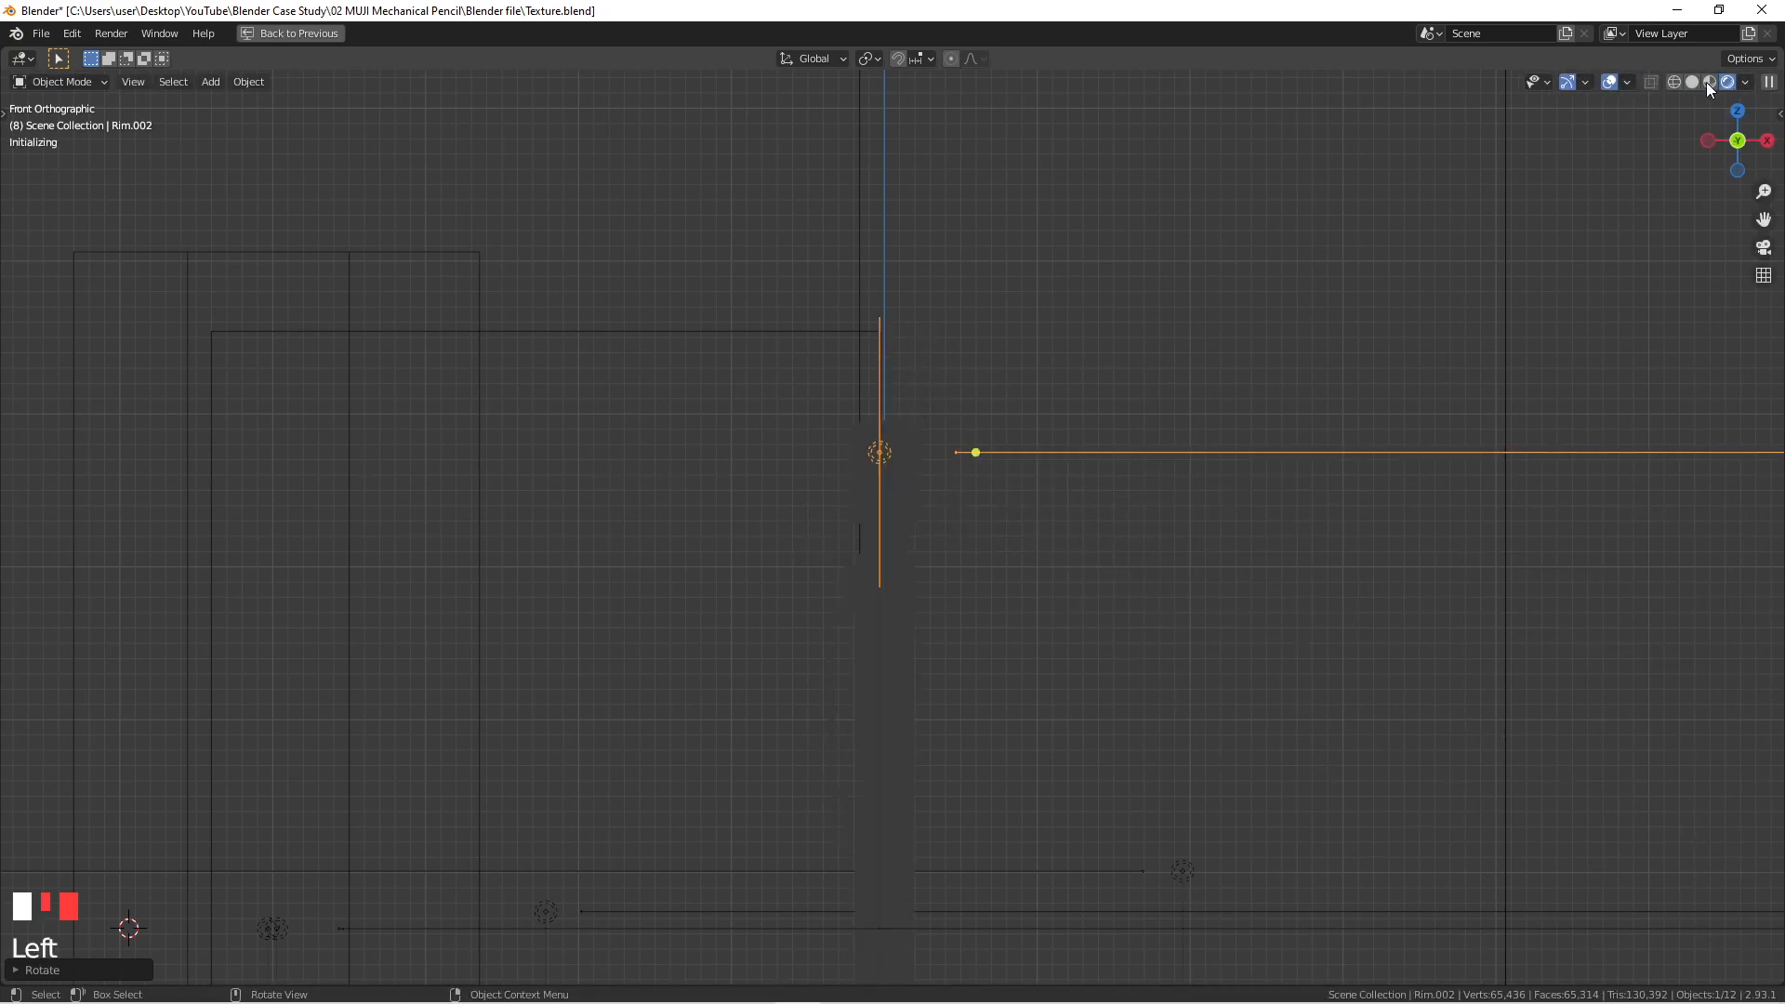
scroll(1002, 451, up, 3)
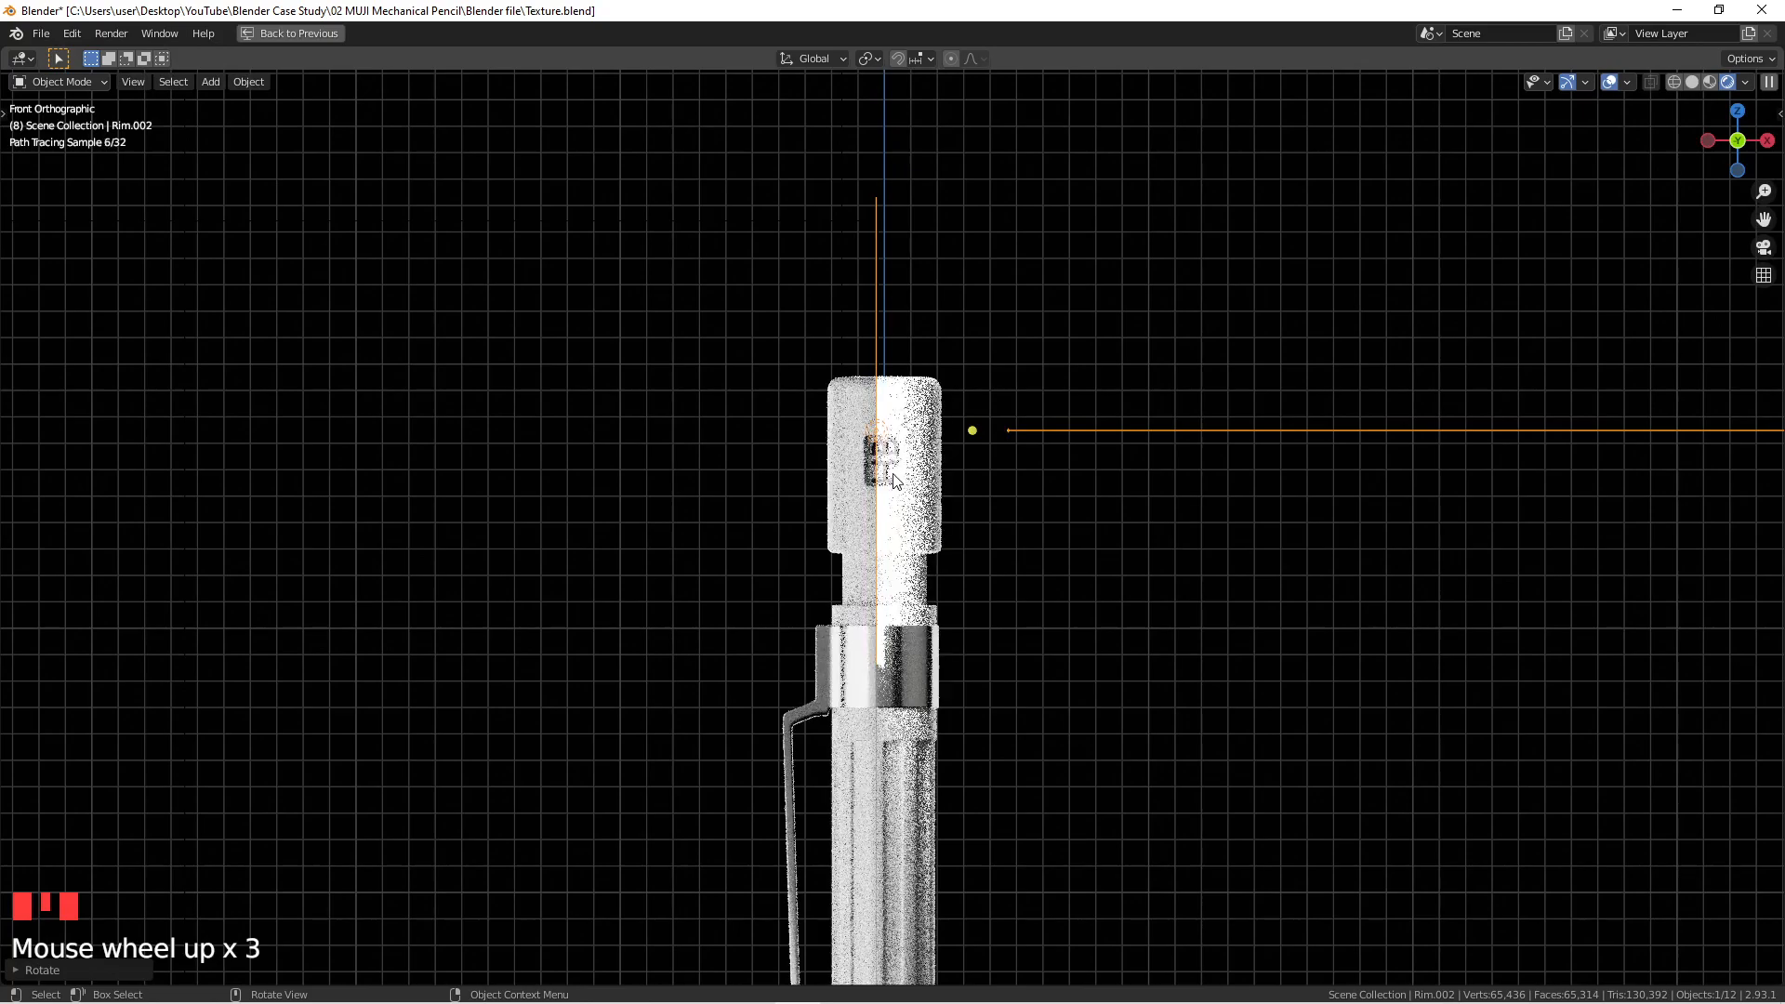
key(g)
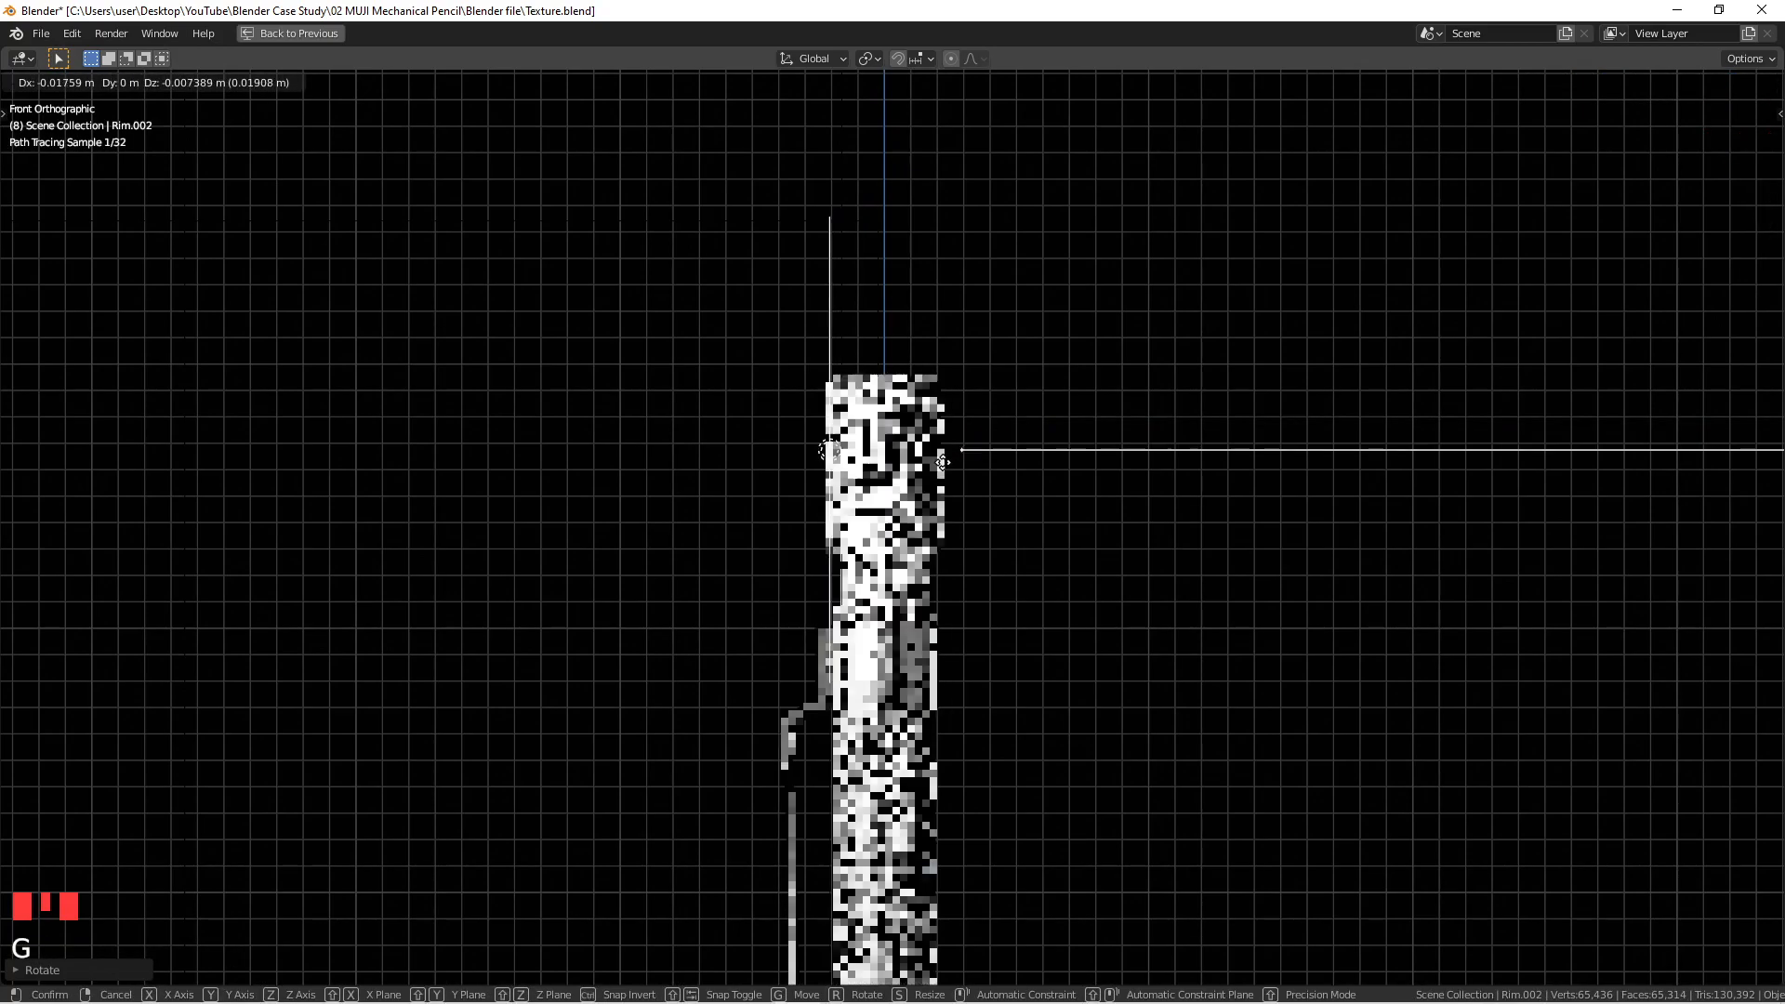
click(933, 470)
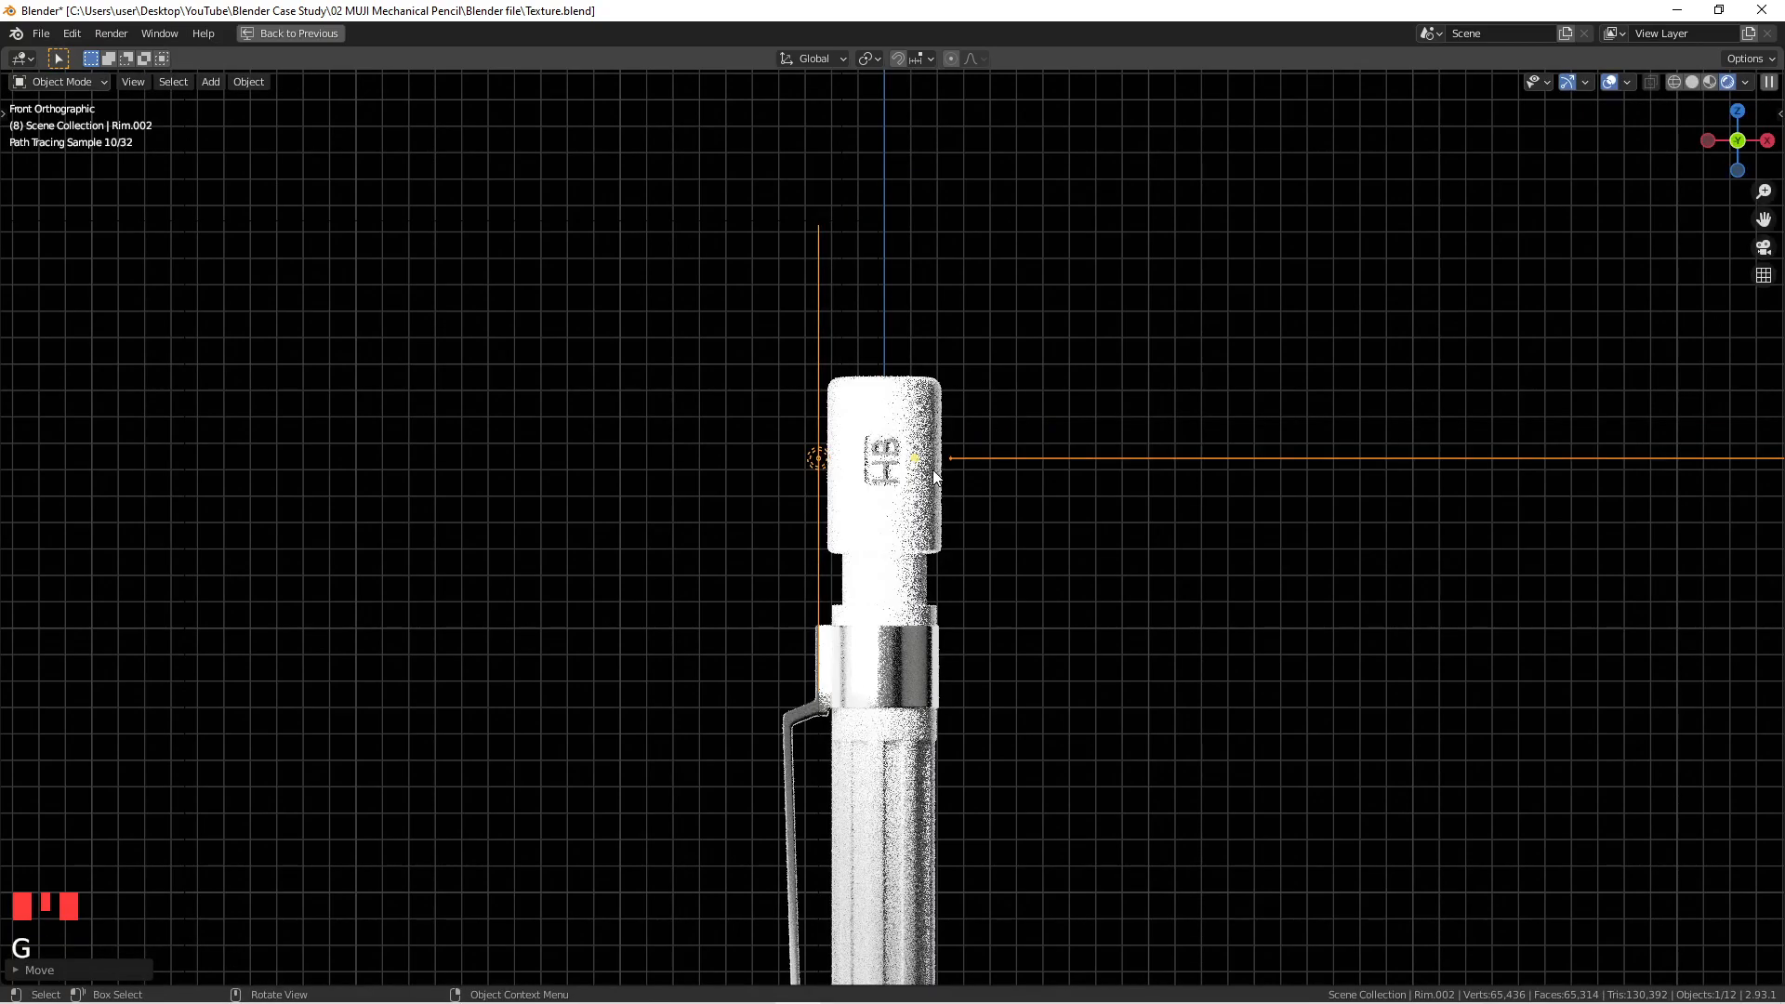
Step: Restore the full workspace layout and enlarge the 3D viewport over the node editors, framing the pencil cap
key(ctrl+space)
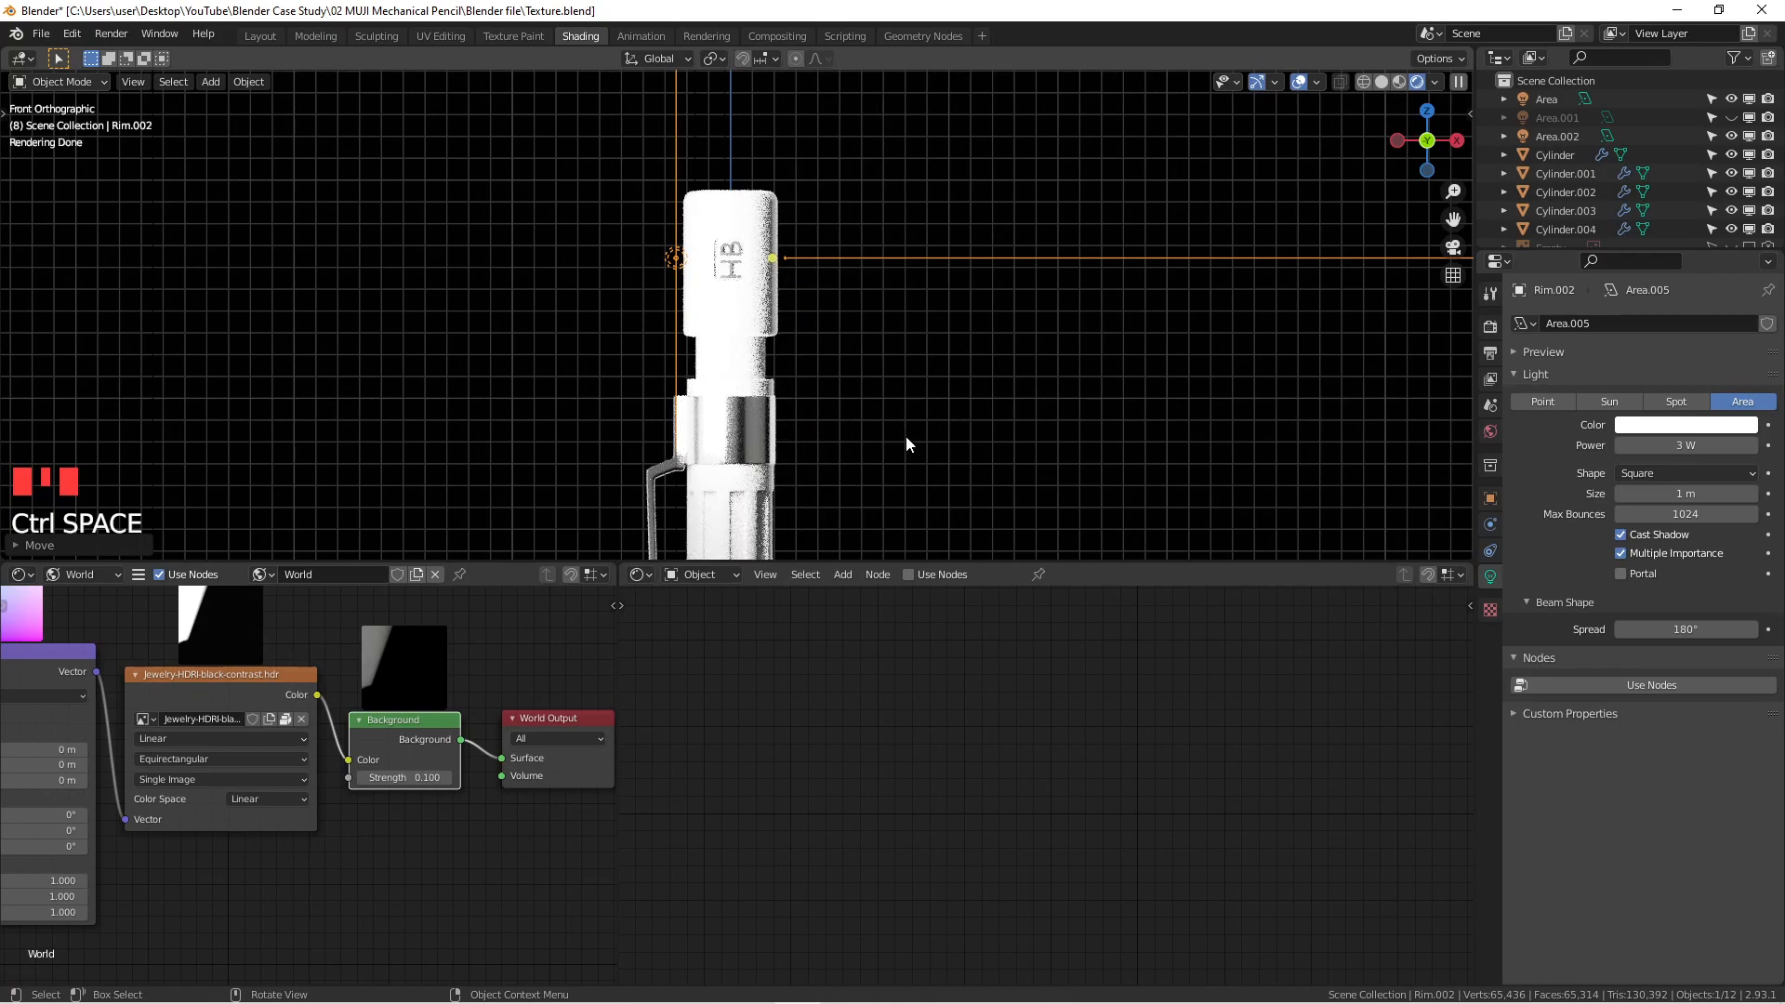
drag(984, 563, 977, 986)
scroll(852, 562, up, 1)
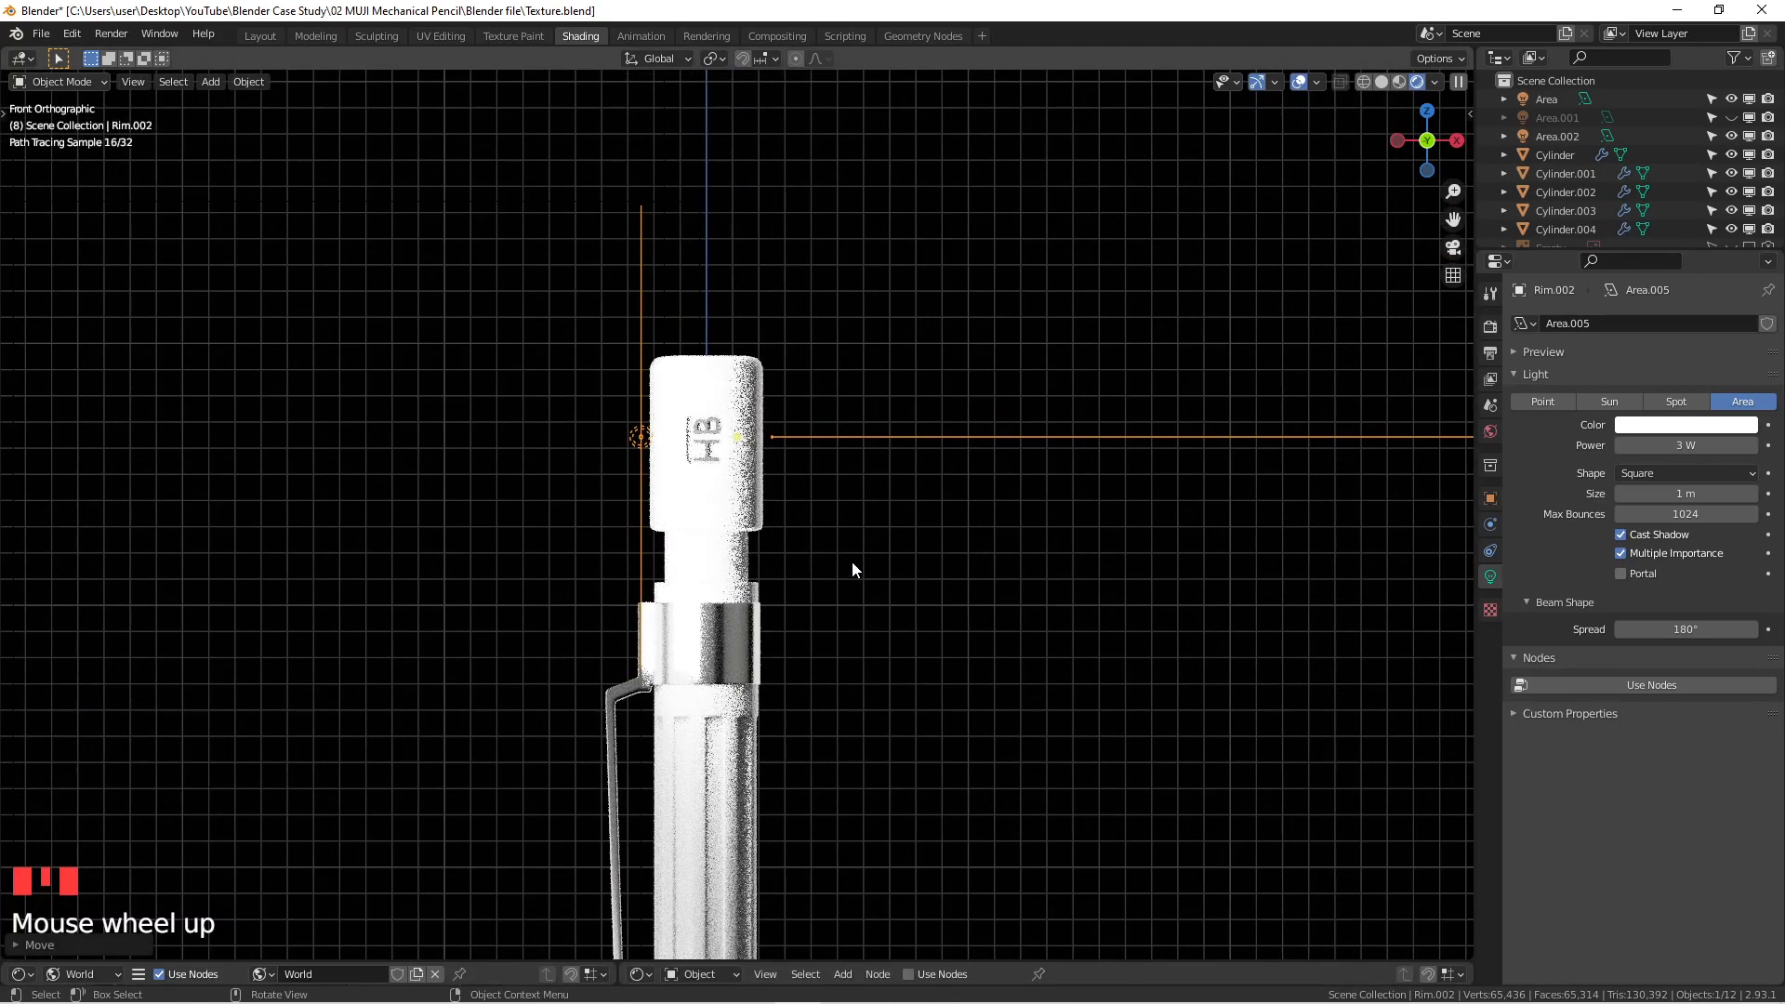
shift+middle_drag(967, 529, 988, 515)
Step: Reduce the duplicated light's power to 0.1 W
click(1679, 447)
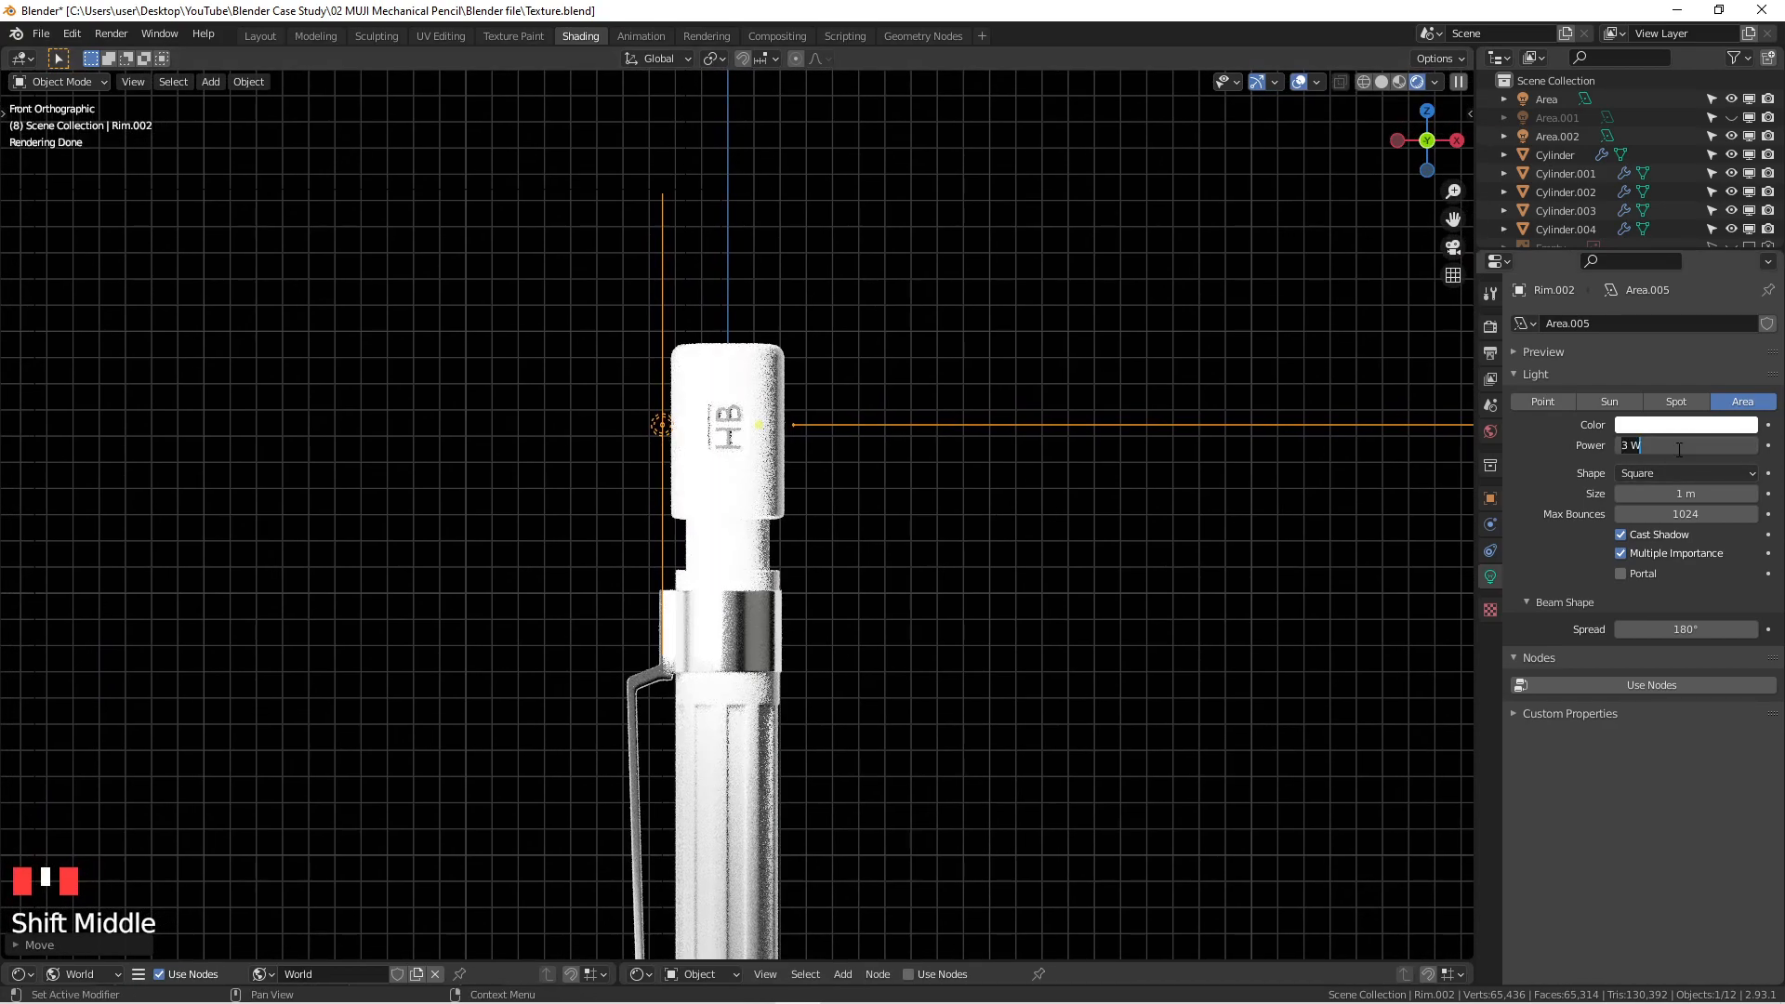
text(1)
click(1534, 444)
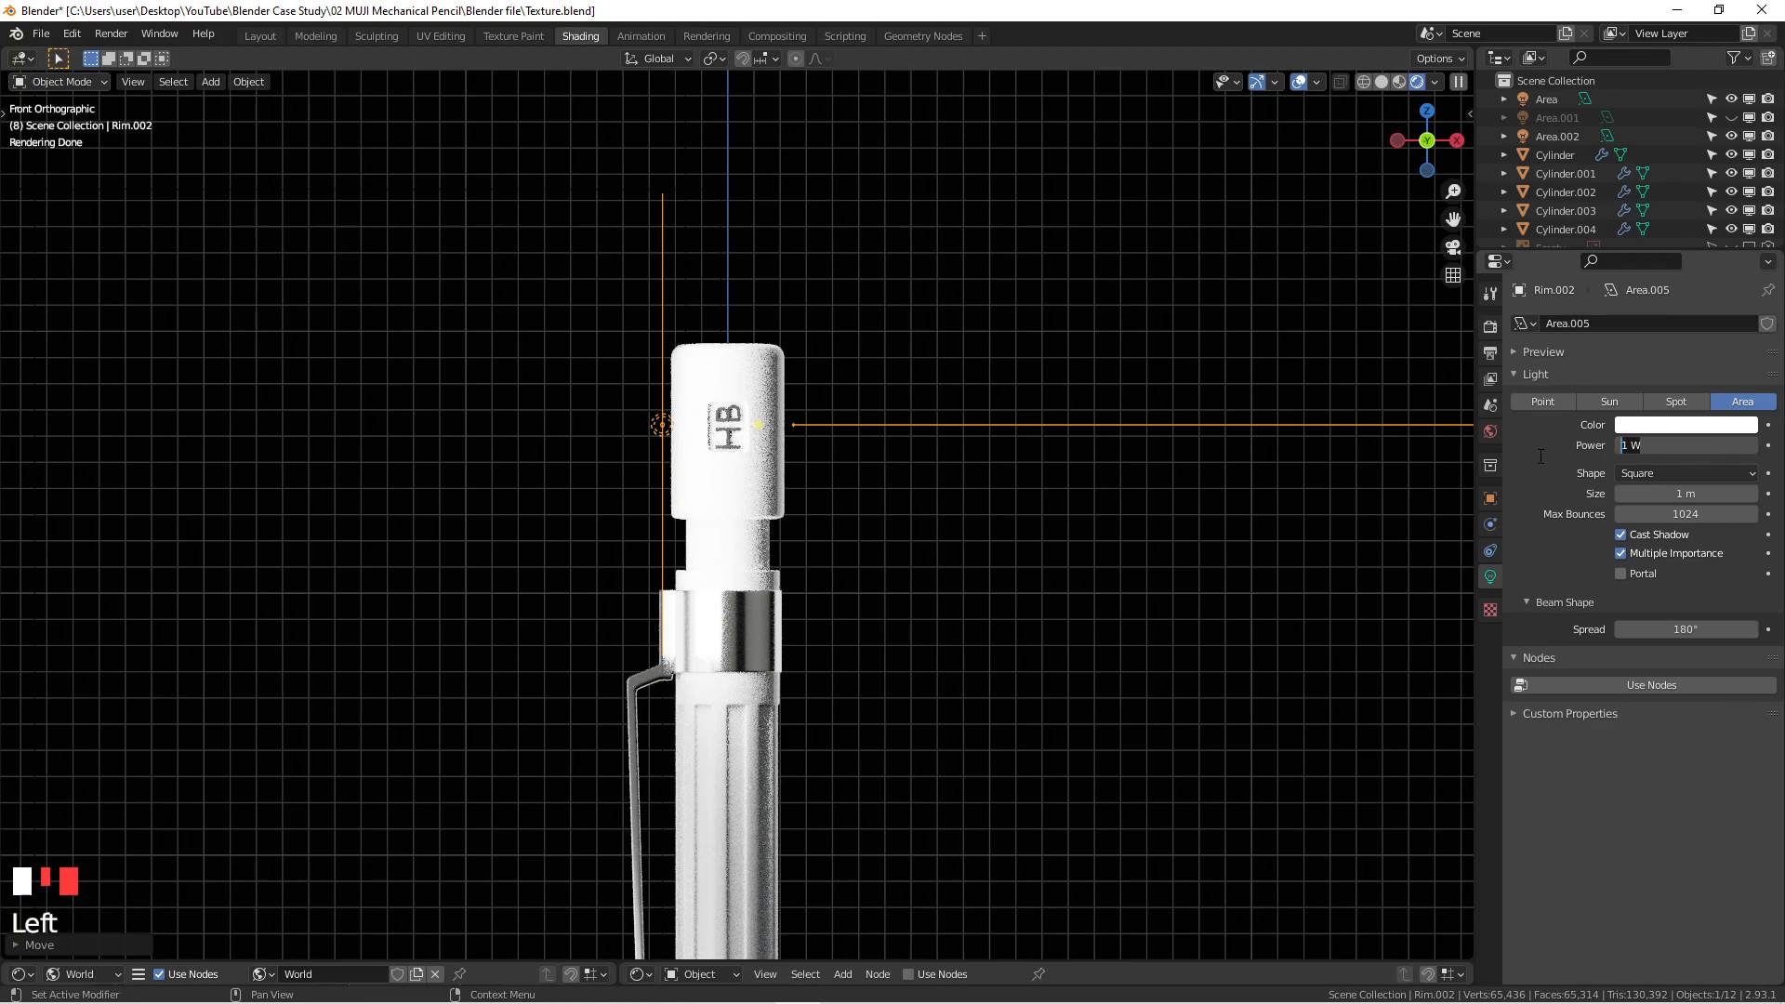
text(0.1)
click(1537, 455)
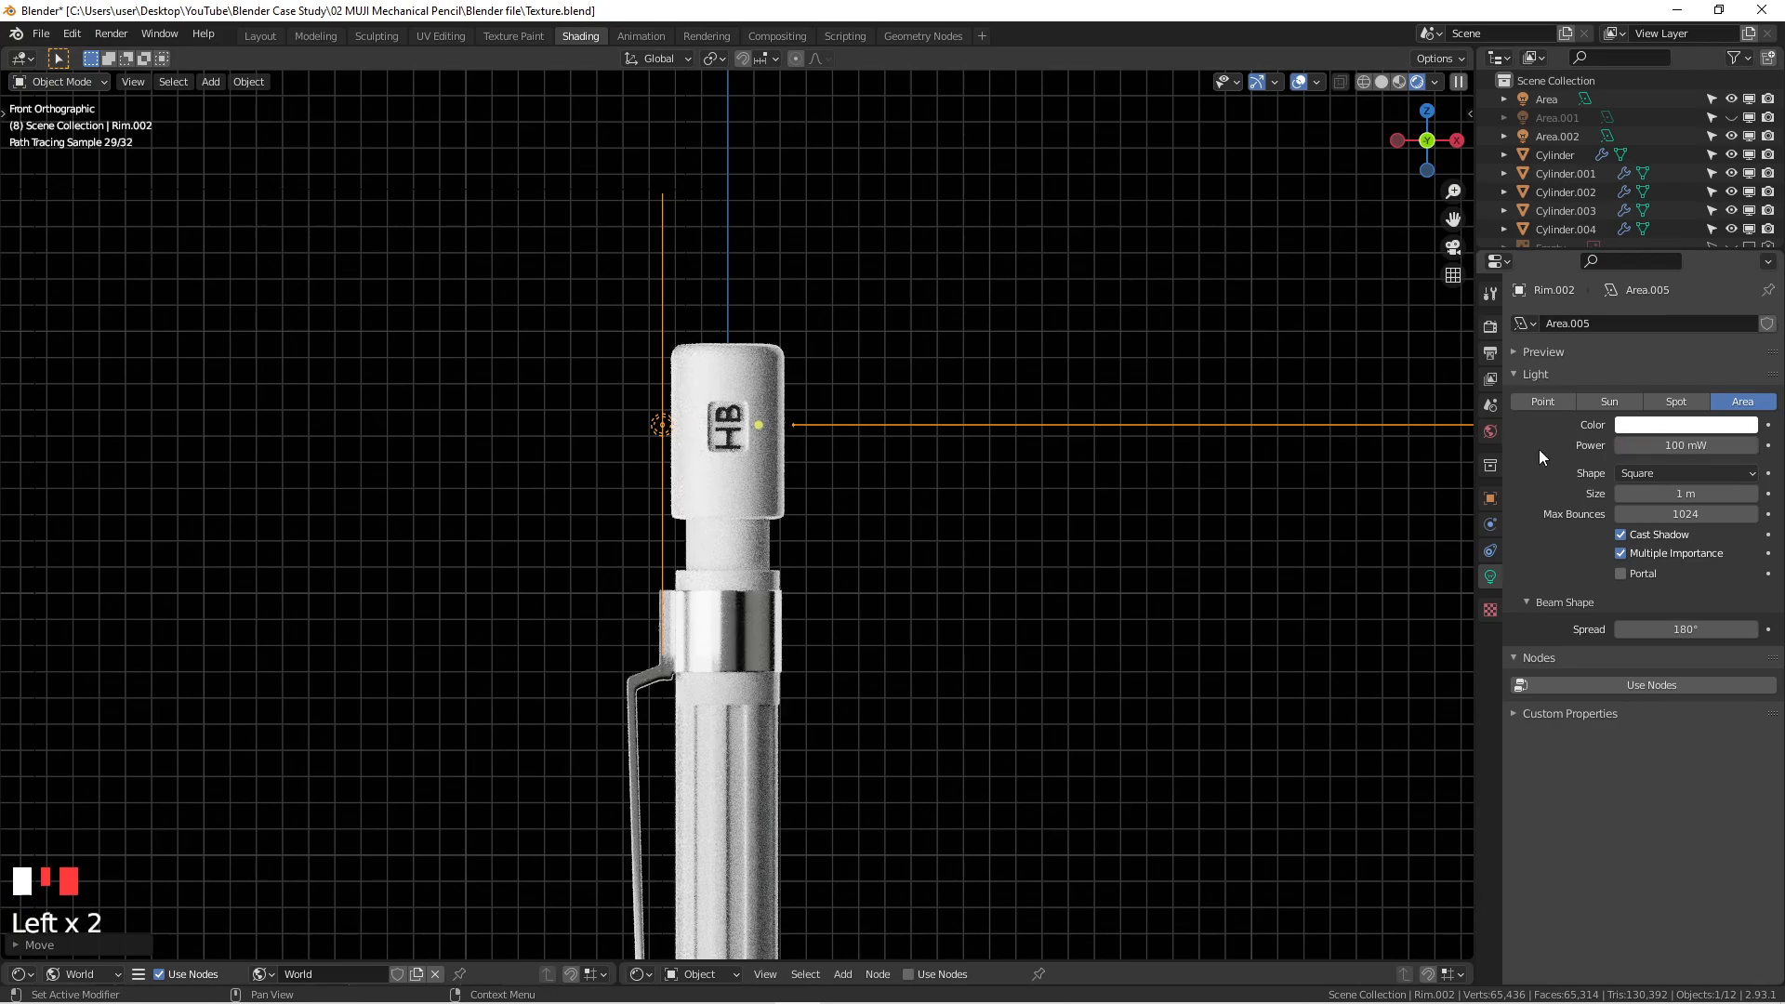
Step: Enlarge the object list and rename the Rim.002 light to HB highlight
scroll(989, 374, down, 1)
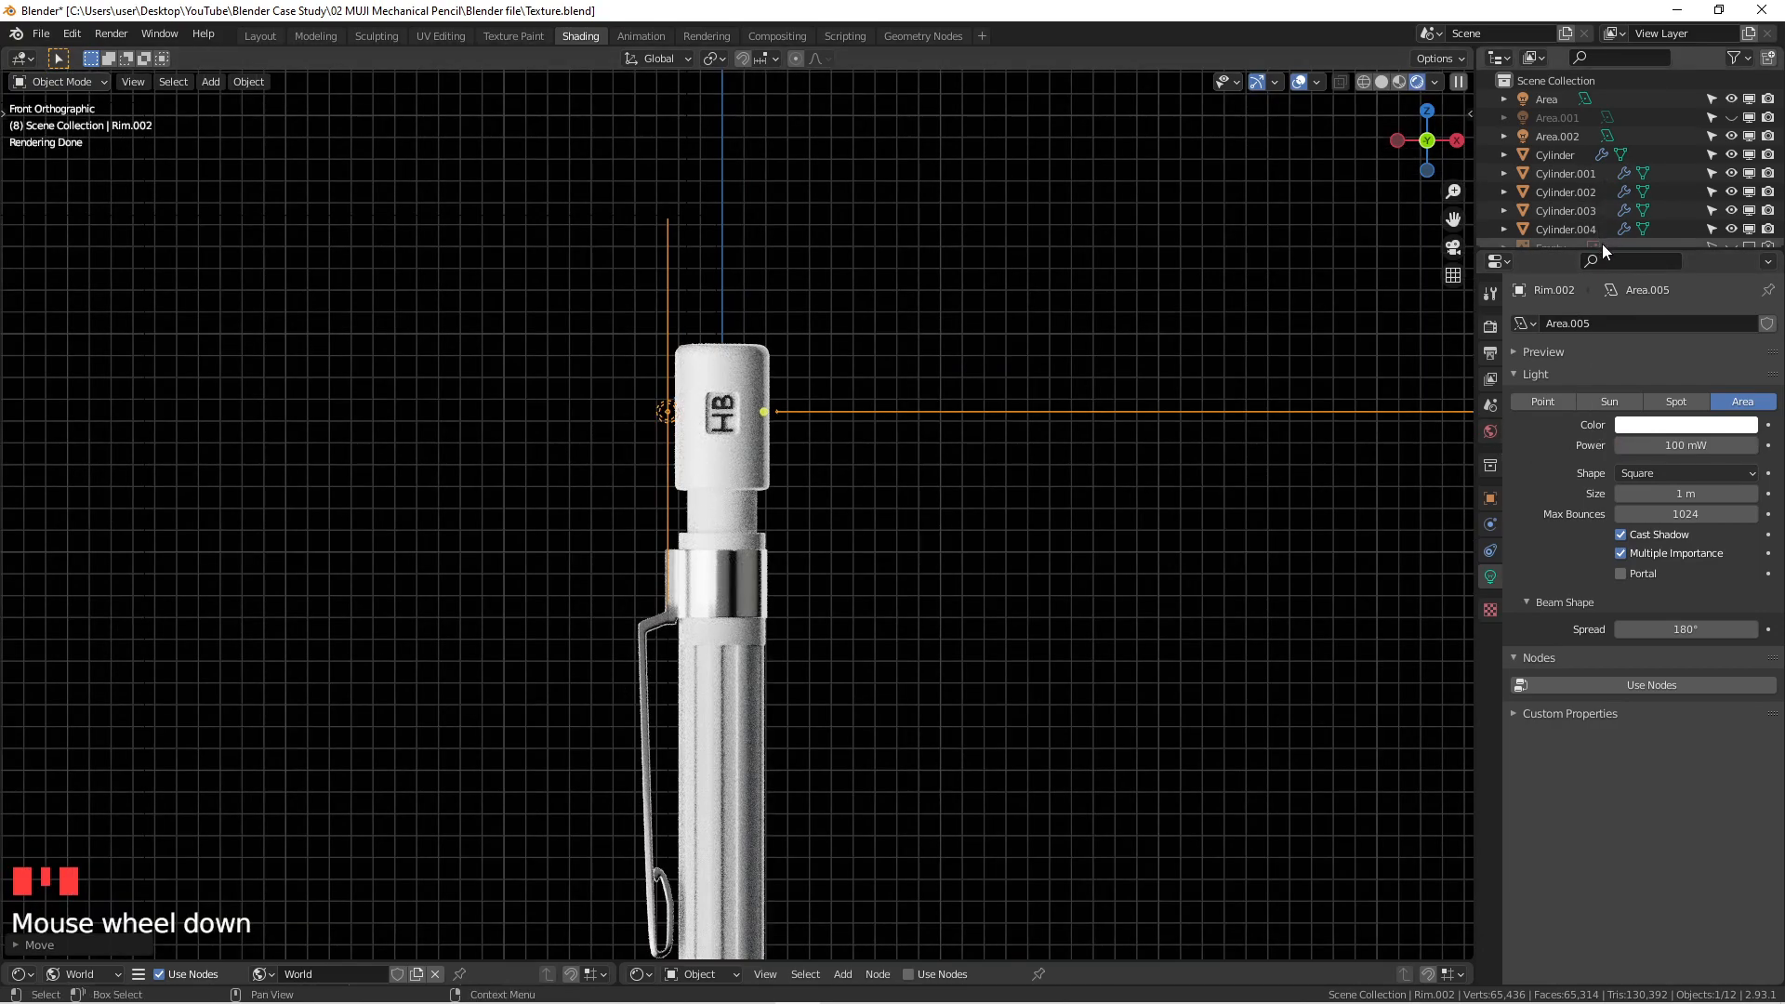
drag(1601, 249, 1596, 437)
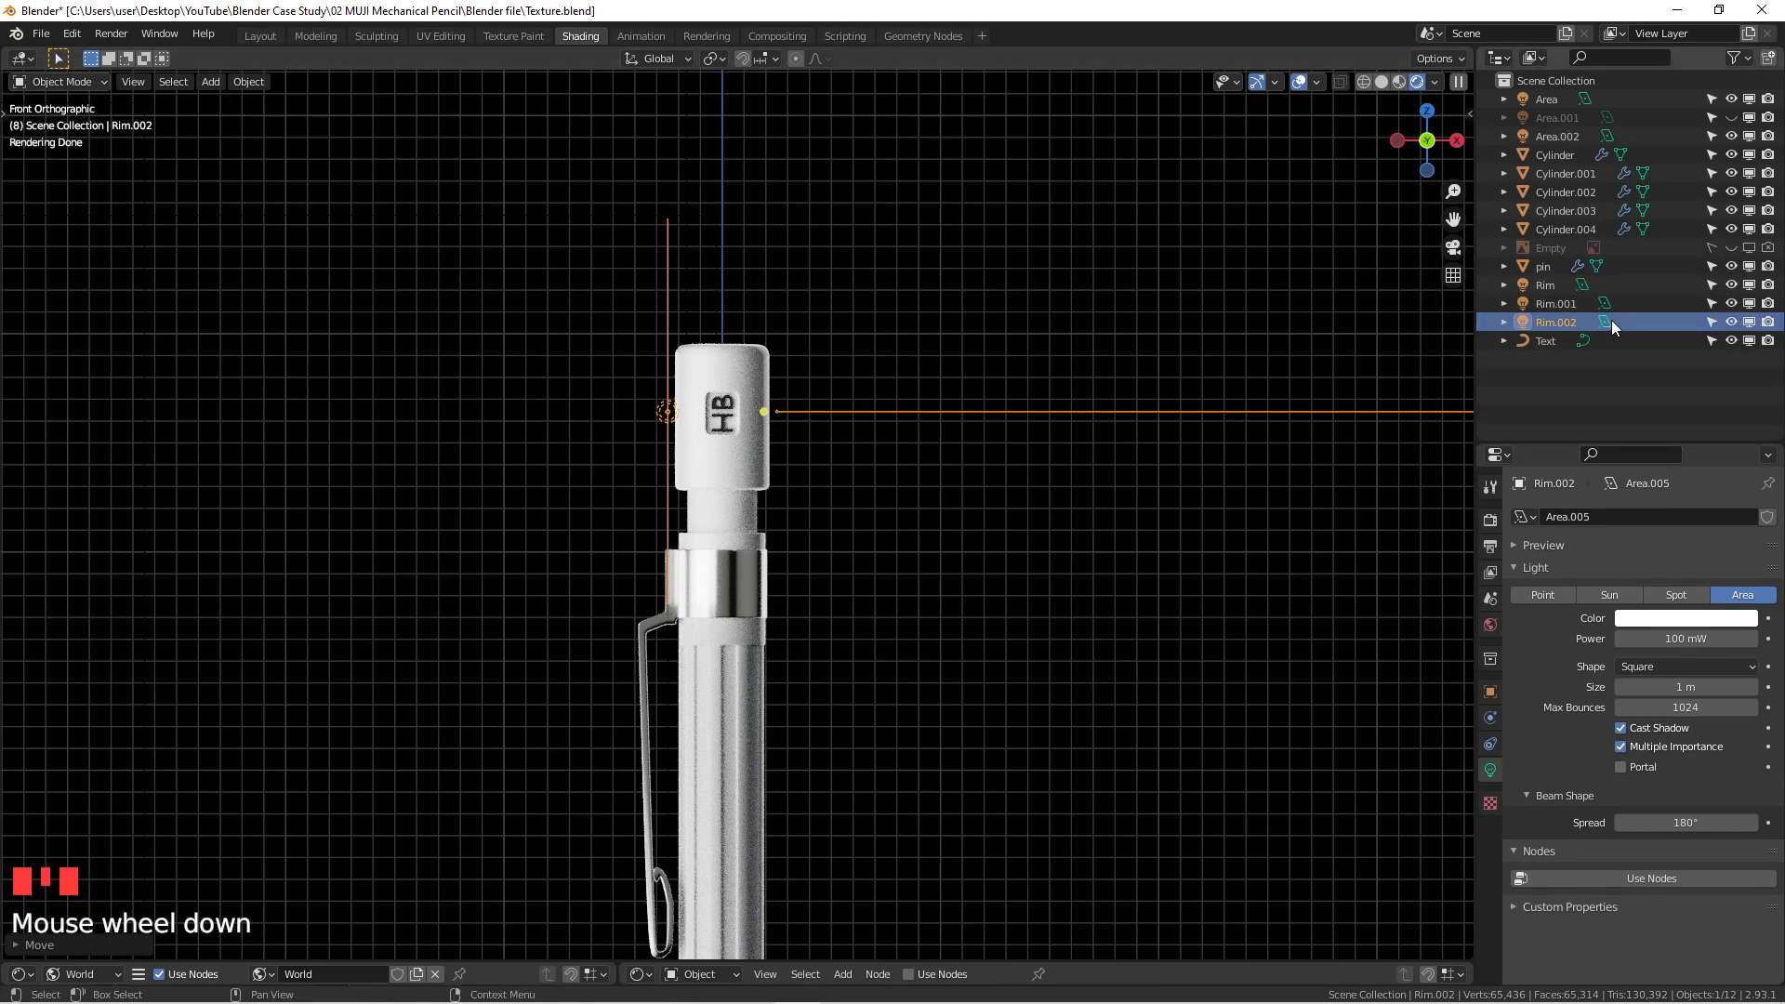
key(F2)
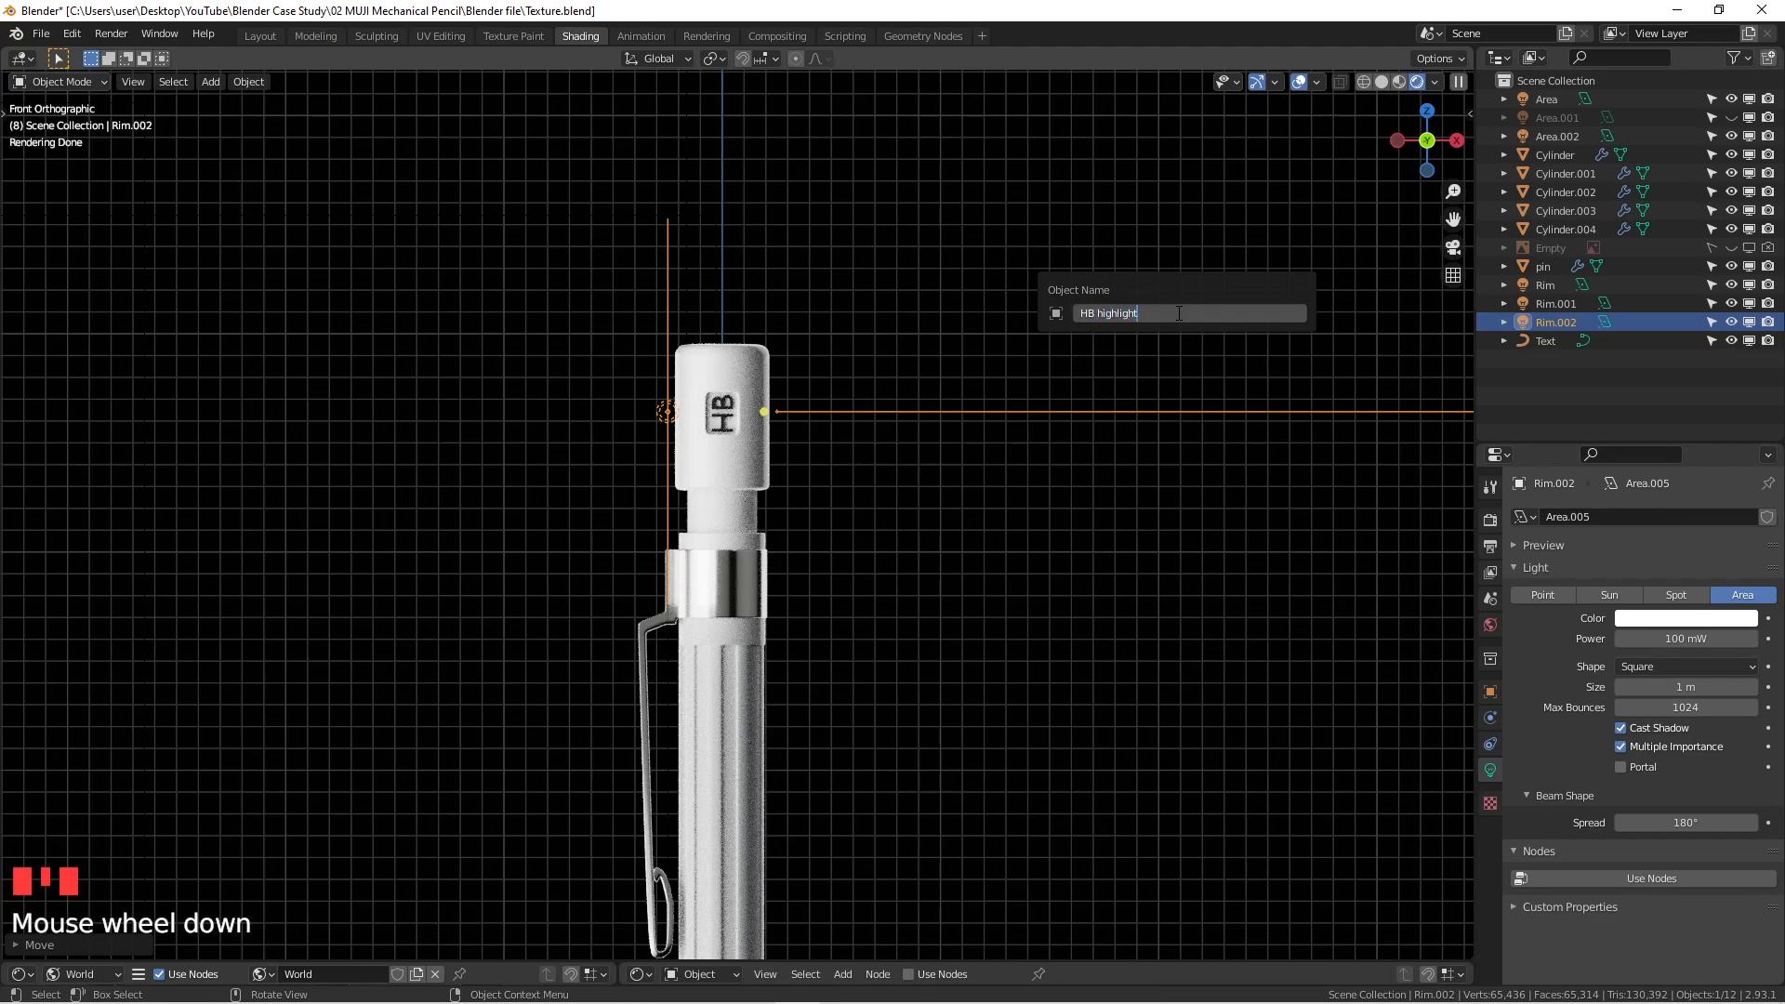
key(Return)
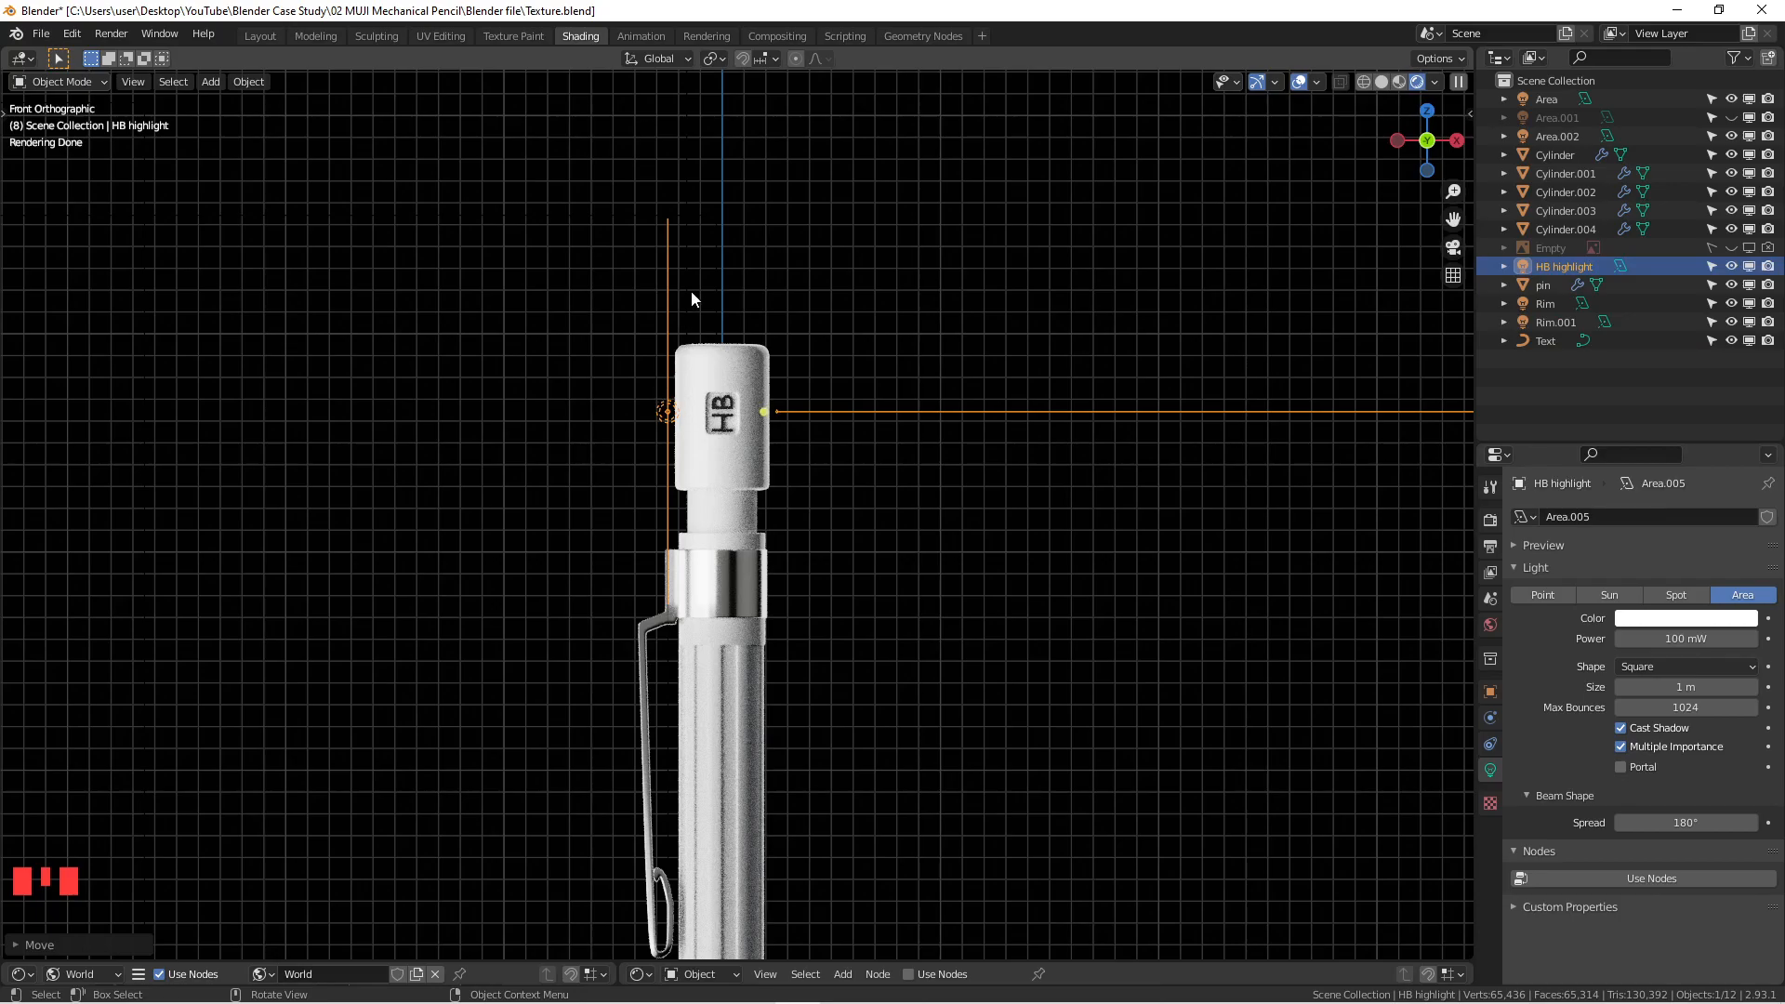
Step: Scale the HB highlight light down uniformly to about 0.22 of its size beside the cap
key(s)
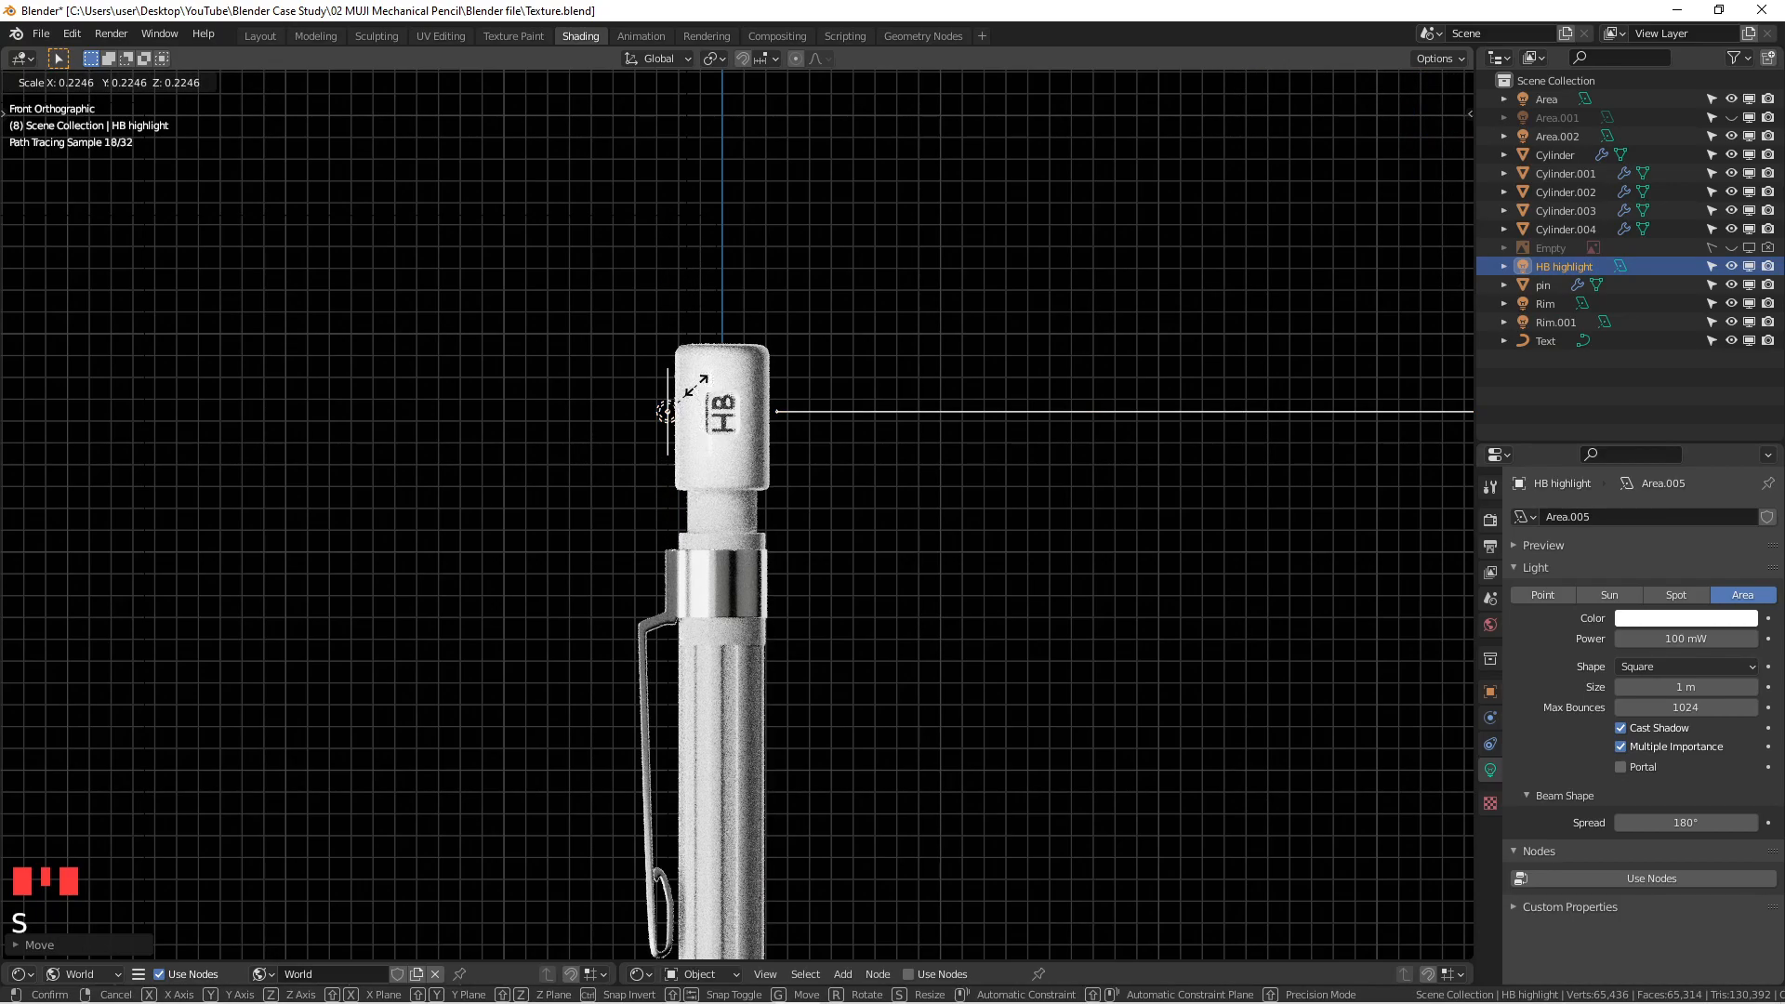
click(697, 383)
scroll(710, 381, up, 8)
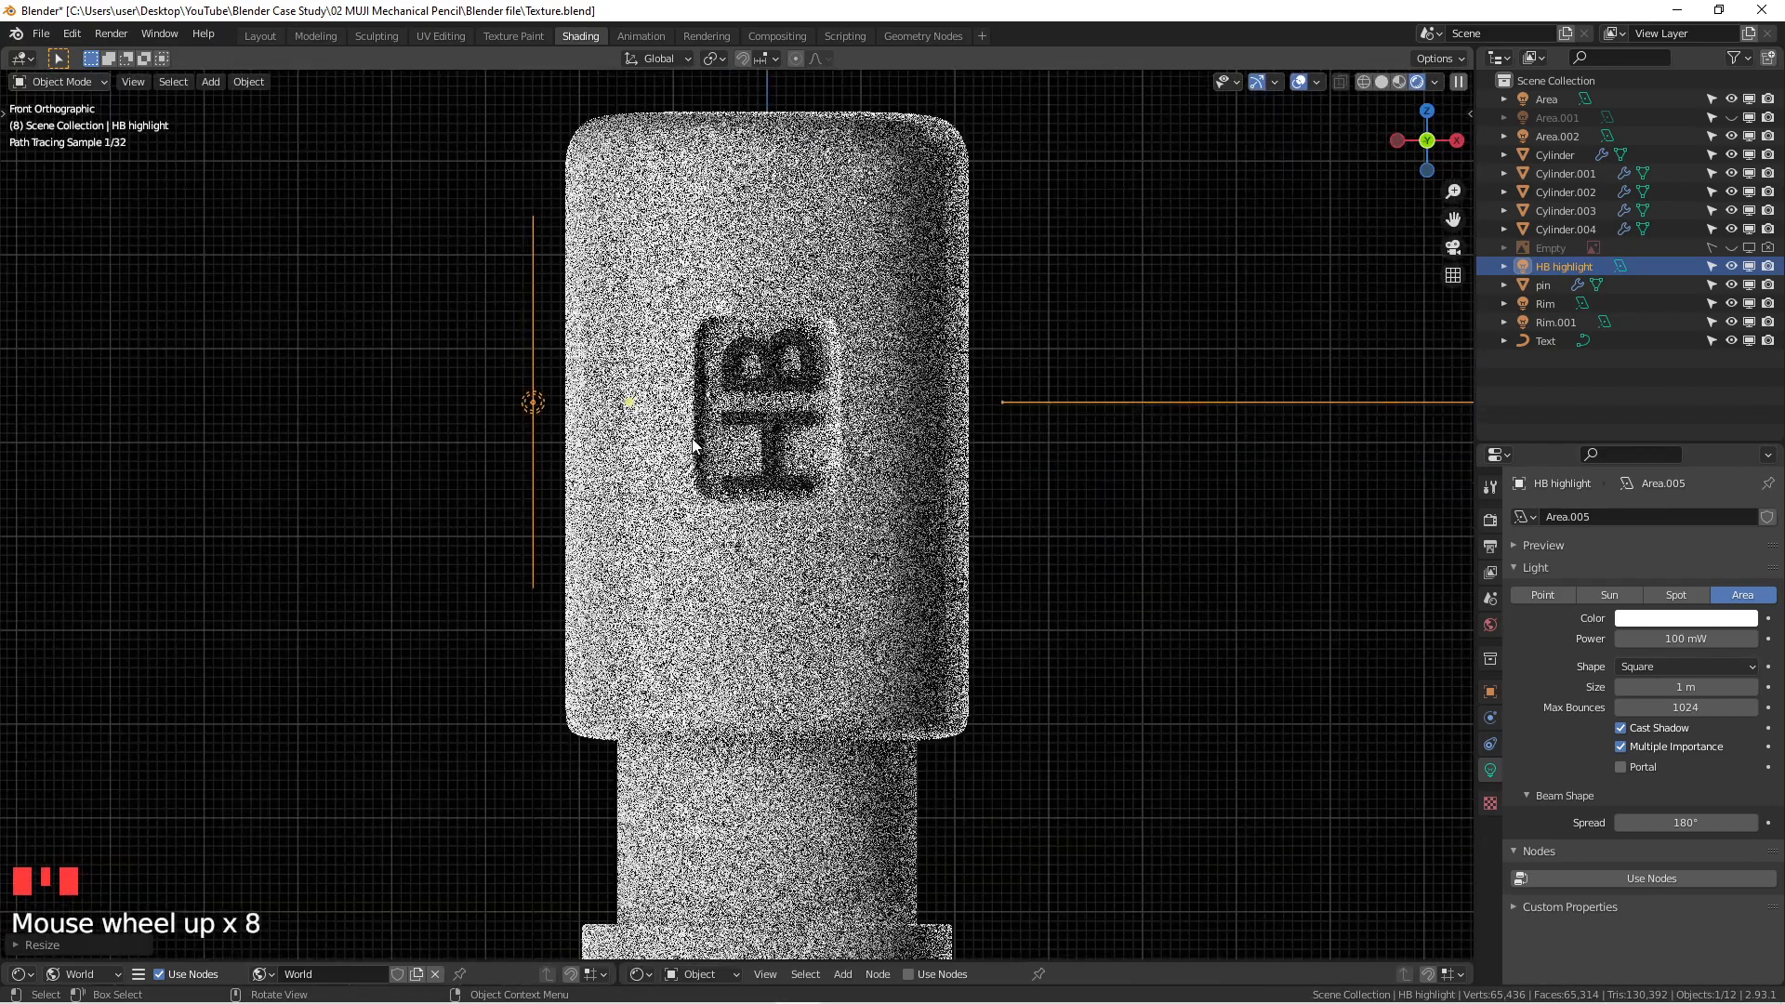
Step: Rotate the HB highlight light in the top view to angle it toward the pencil, and check the cap in the front view
key(KP_7)
scroll(708, 415, down, 4)
mouse_move(708, 414)
shift+middle_down()
mouse_move(839, 399)
mouse_move(937, 542)
mouse_move(936, 498)
shift+middle_up()
scroll(937, 542, down, 4)
scroll(905, 530, up, 2)
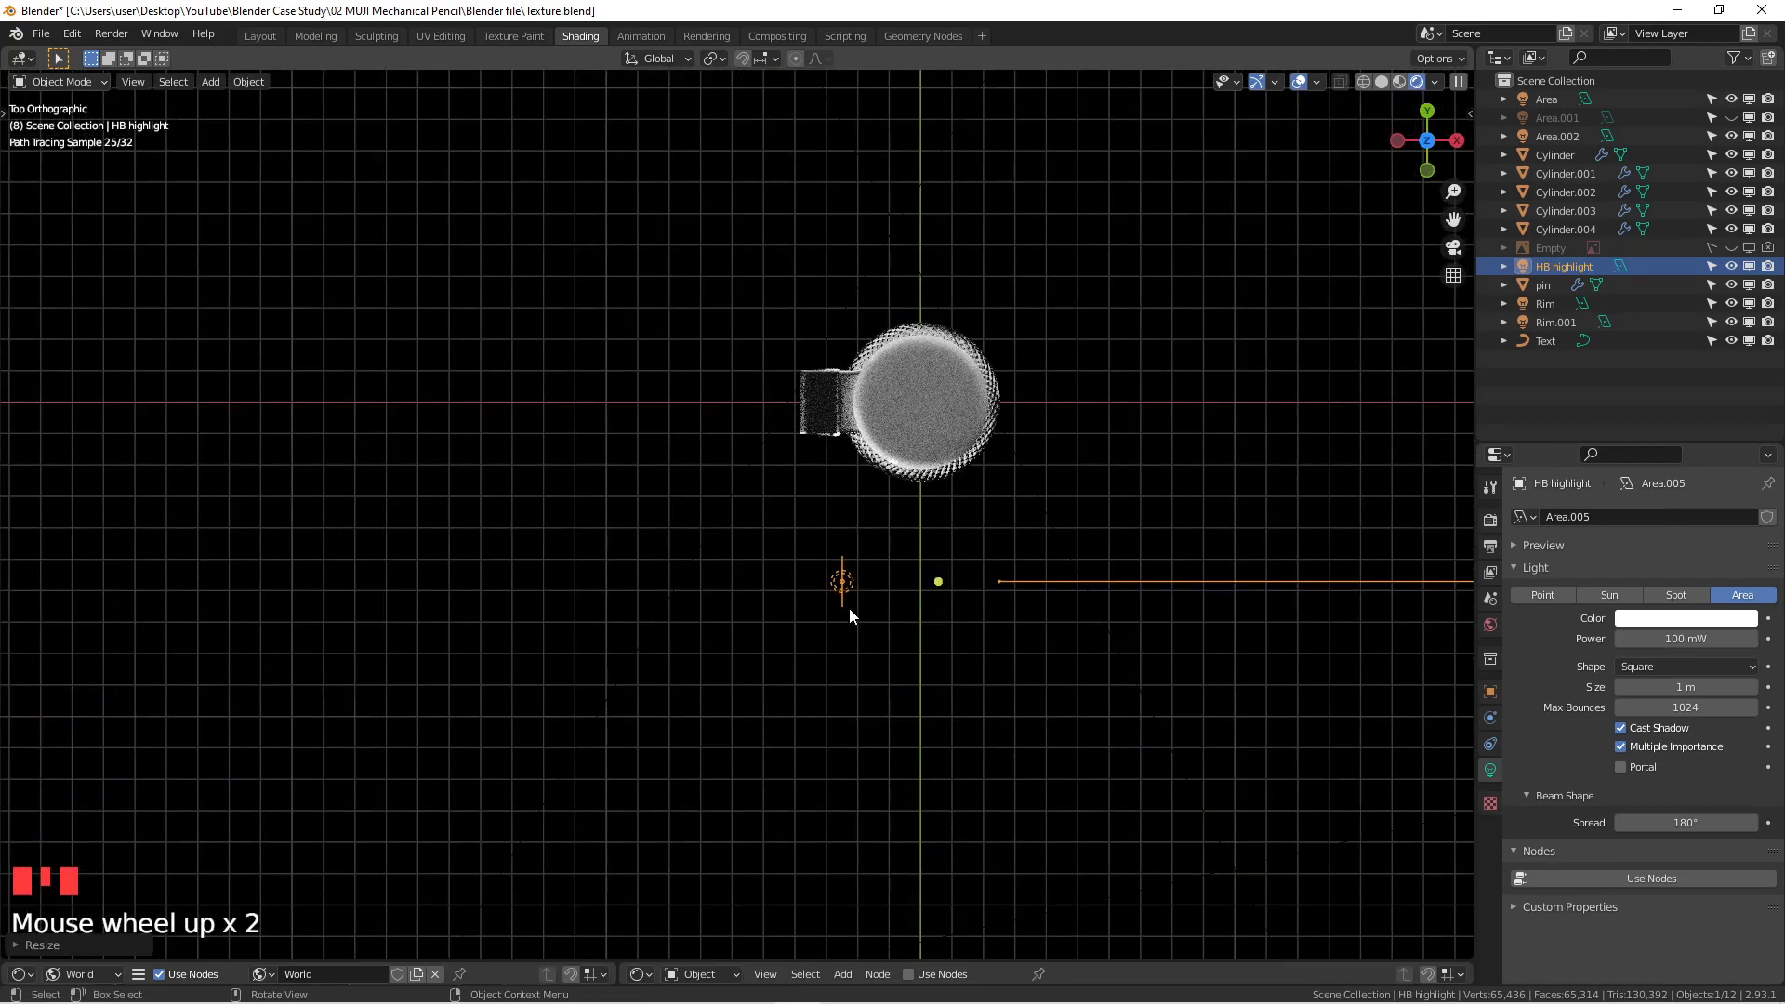
key(r)
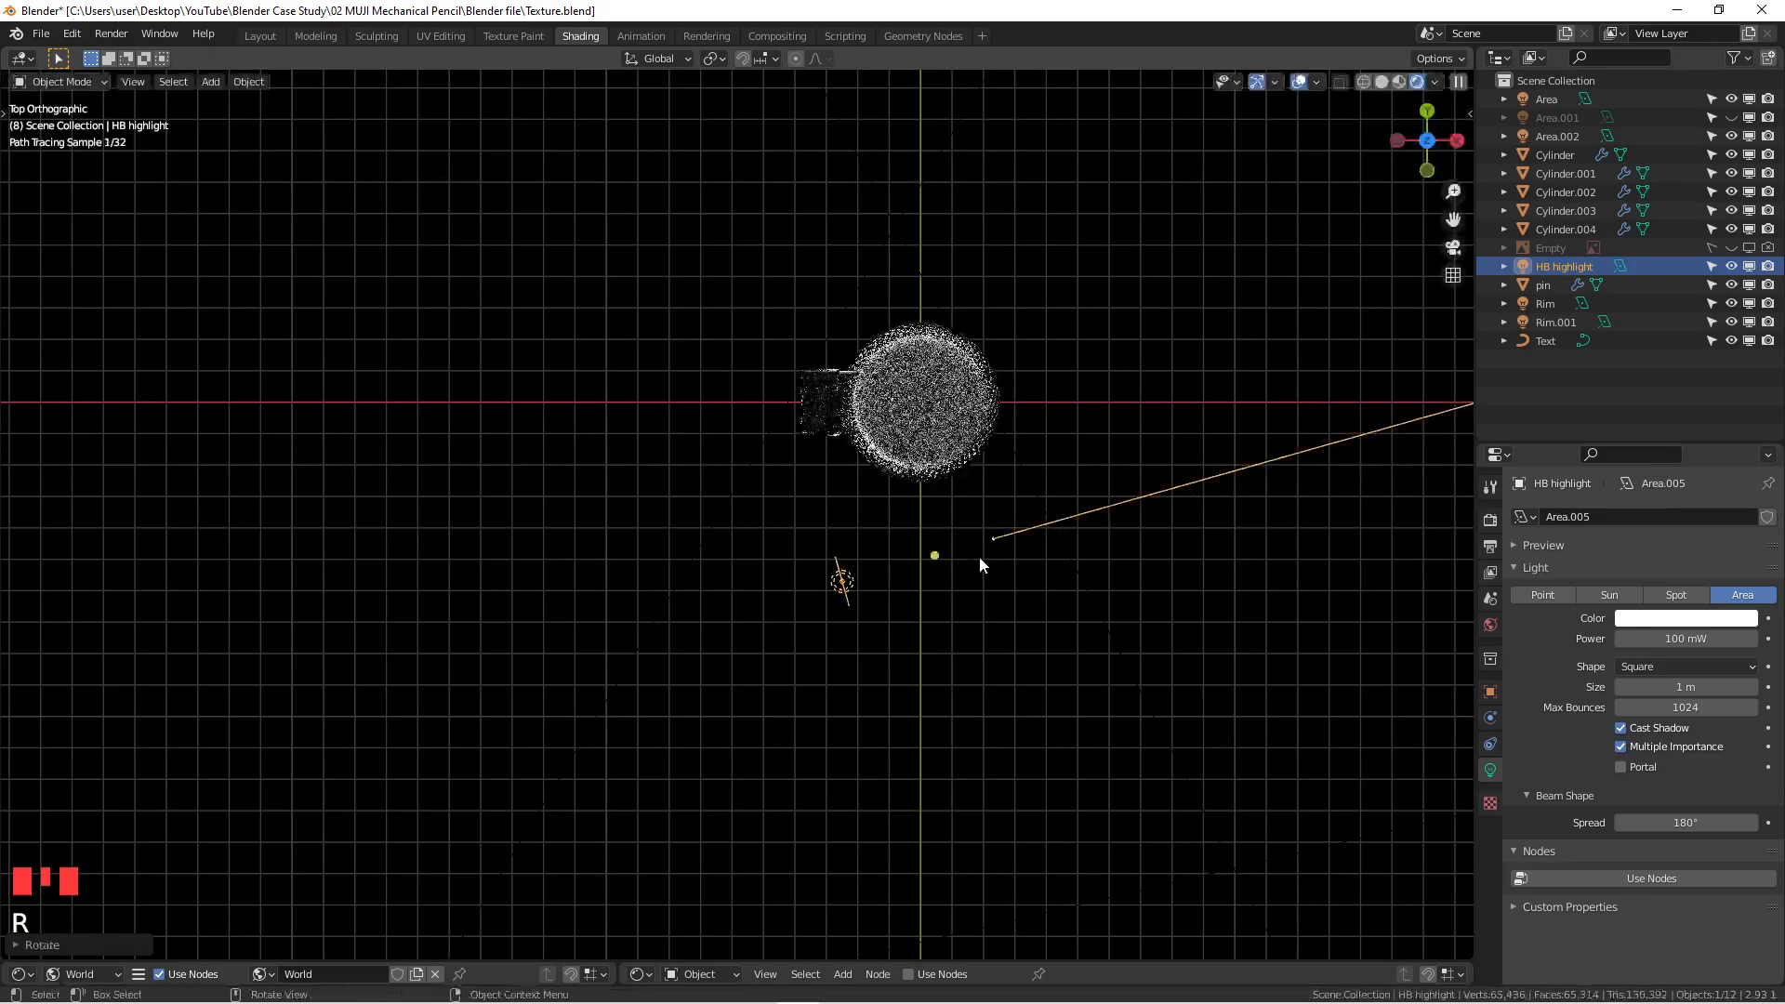
click(979, 556)
key(KP_1)
scroll(847, 528, up, 3)
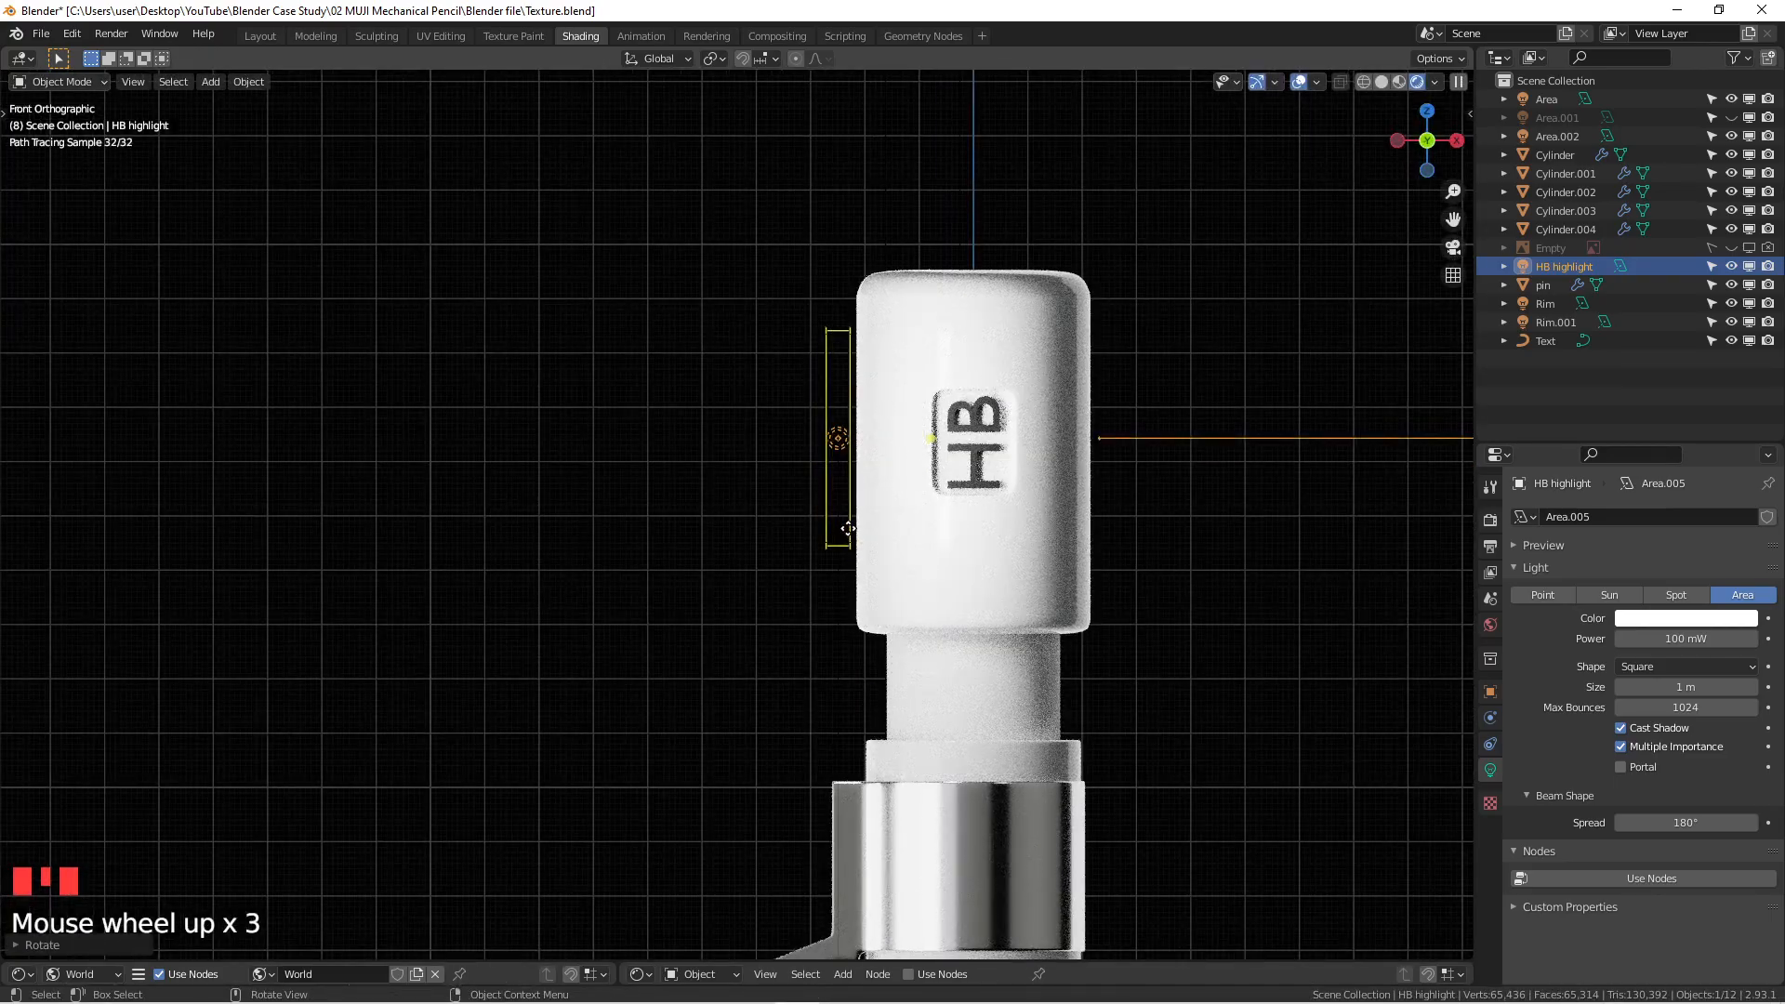
Step: Move the HB highlight light about 0.013 m toward the HB engraving in the front view and set its power to 10 mW
key(g)
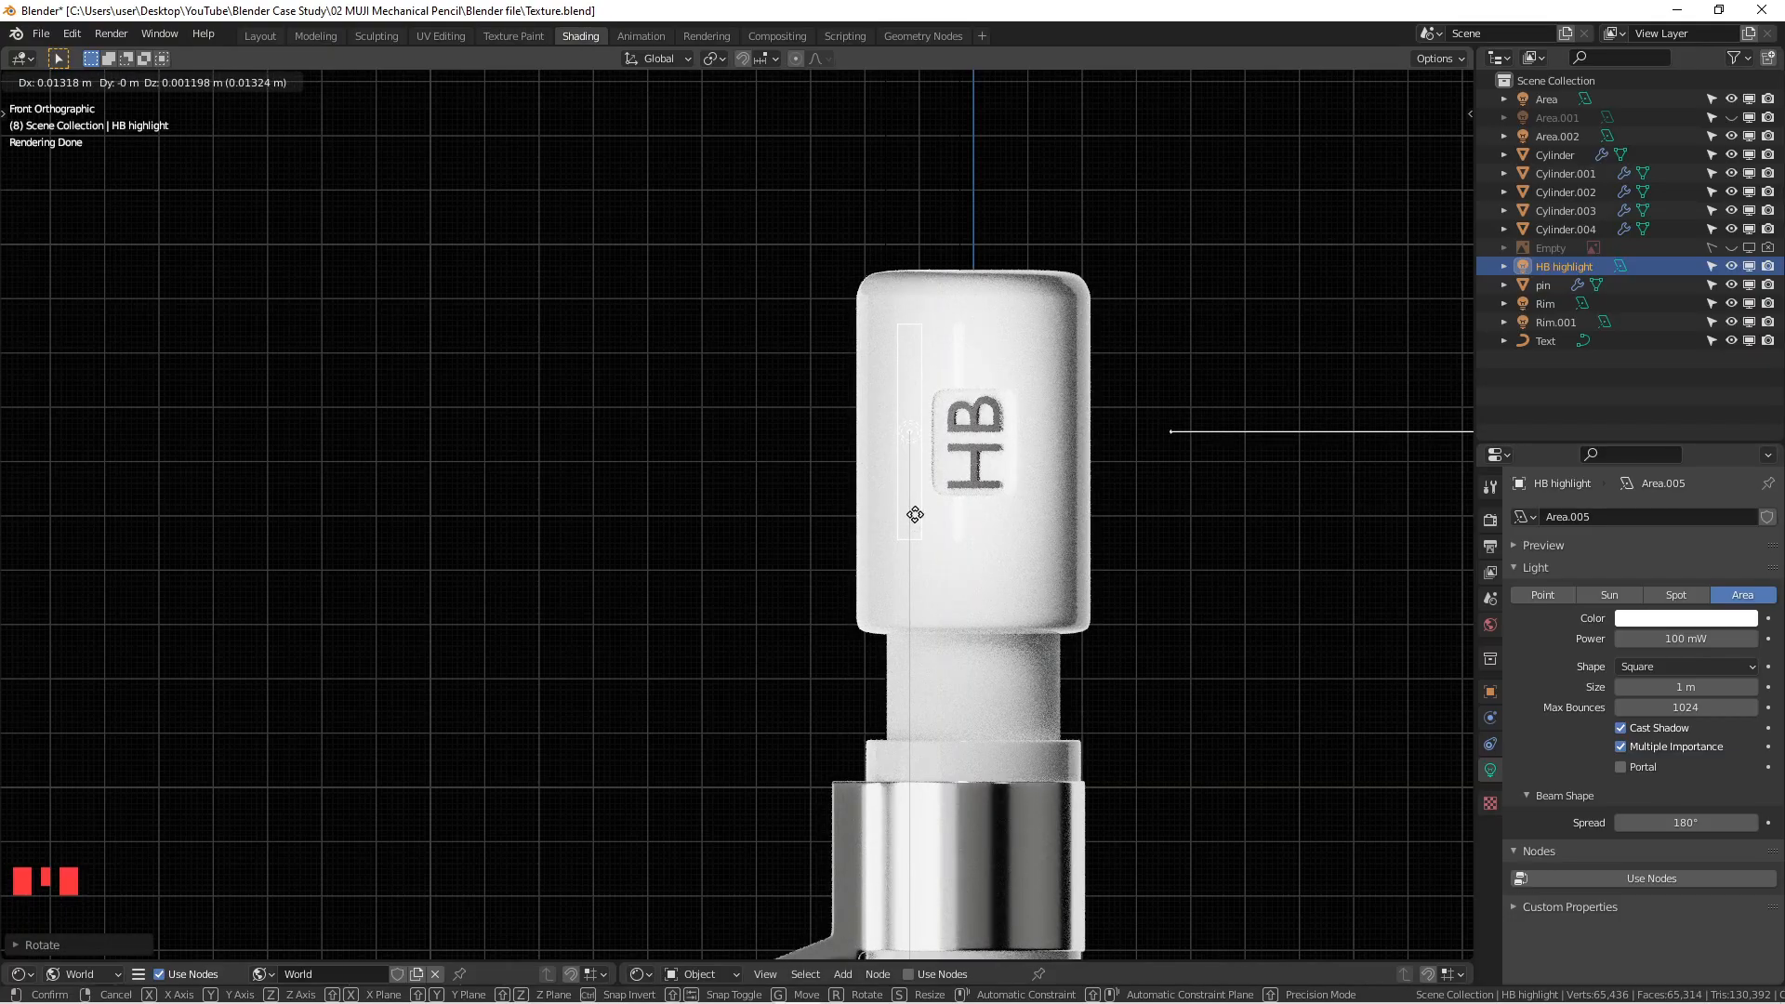
click(915, 514)
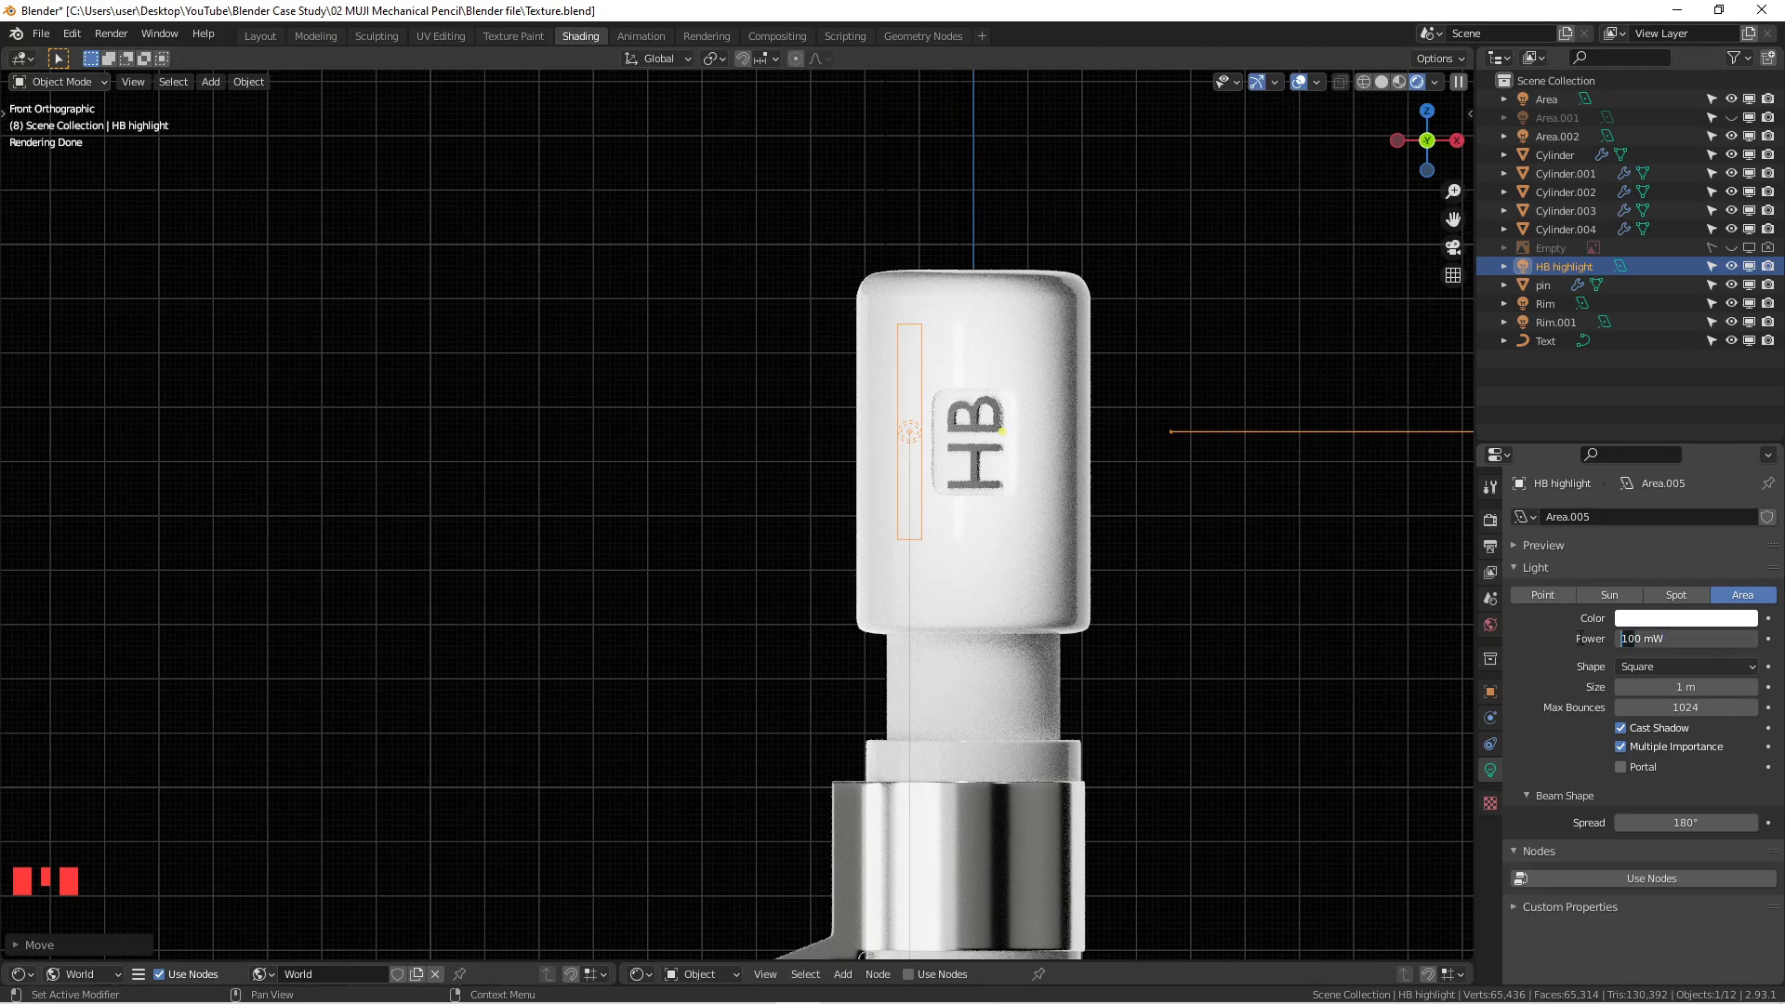
key(Return)
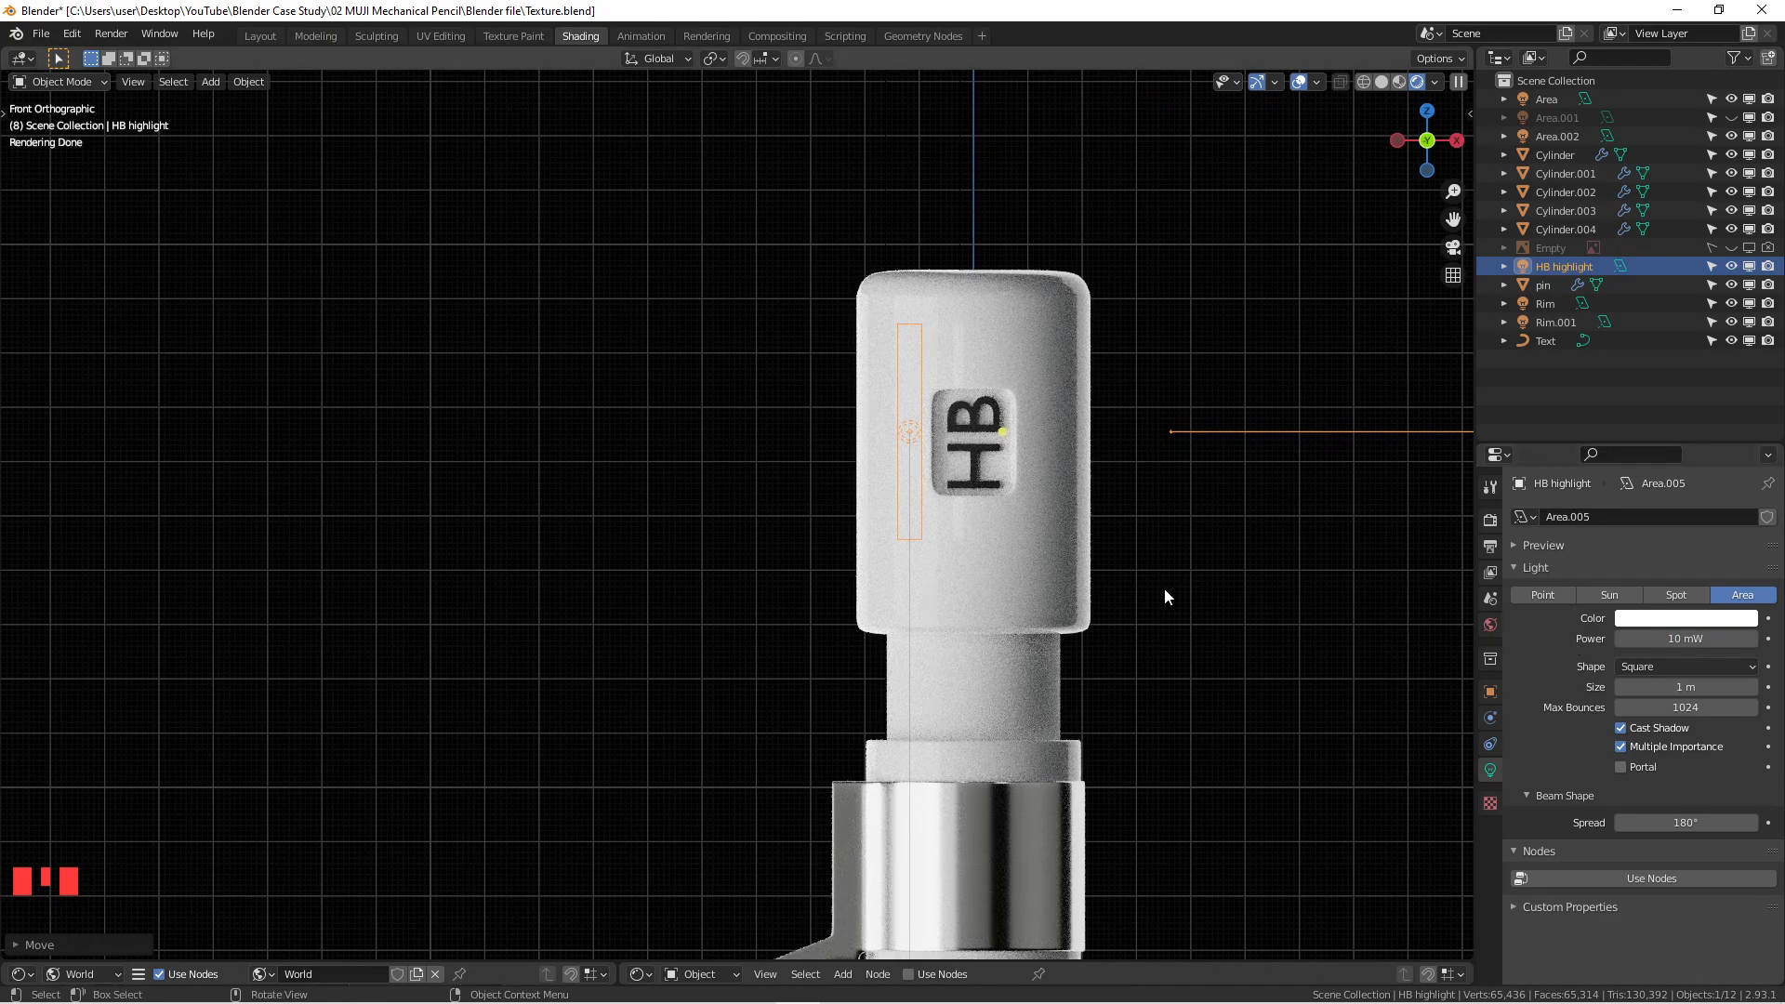
Step: Widen the HB highlight light along the global X axis in the top view and check the cap in the front view
scroll(995, 449, up, 3)
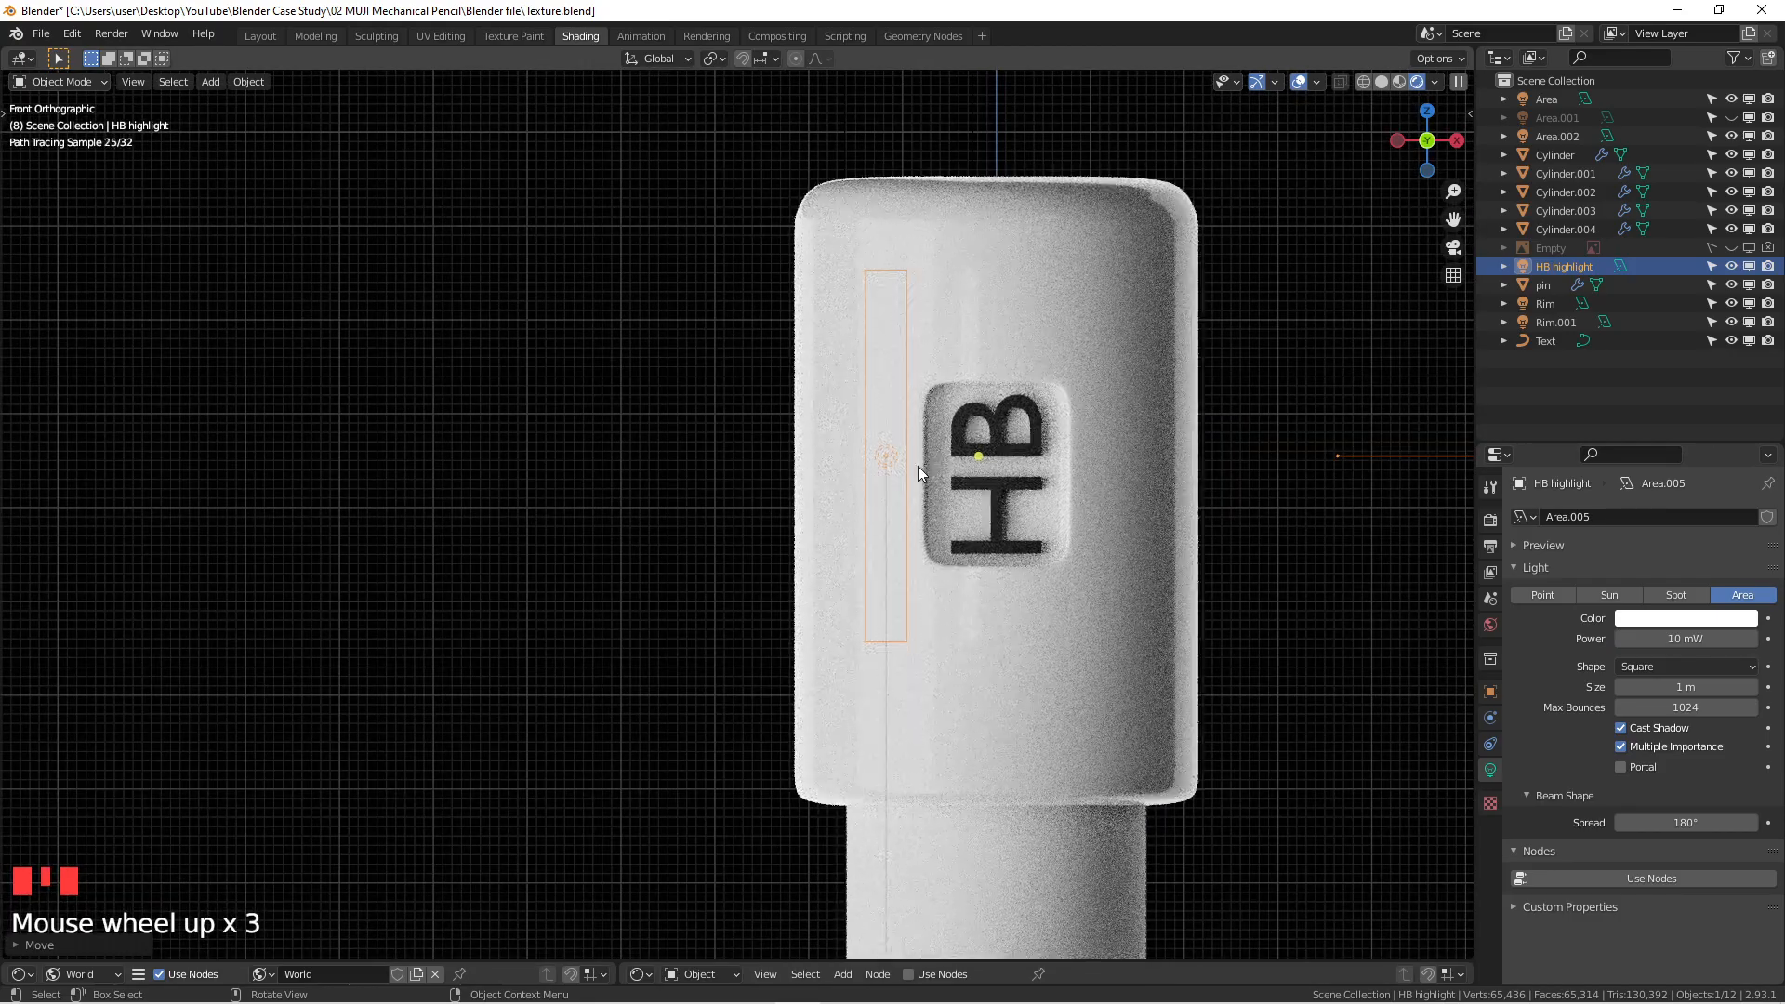
key(KP_7)
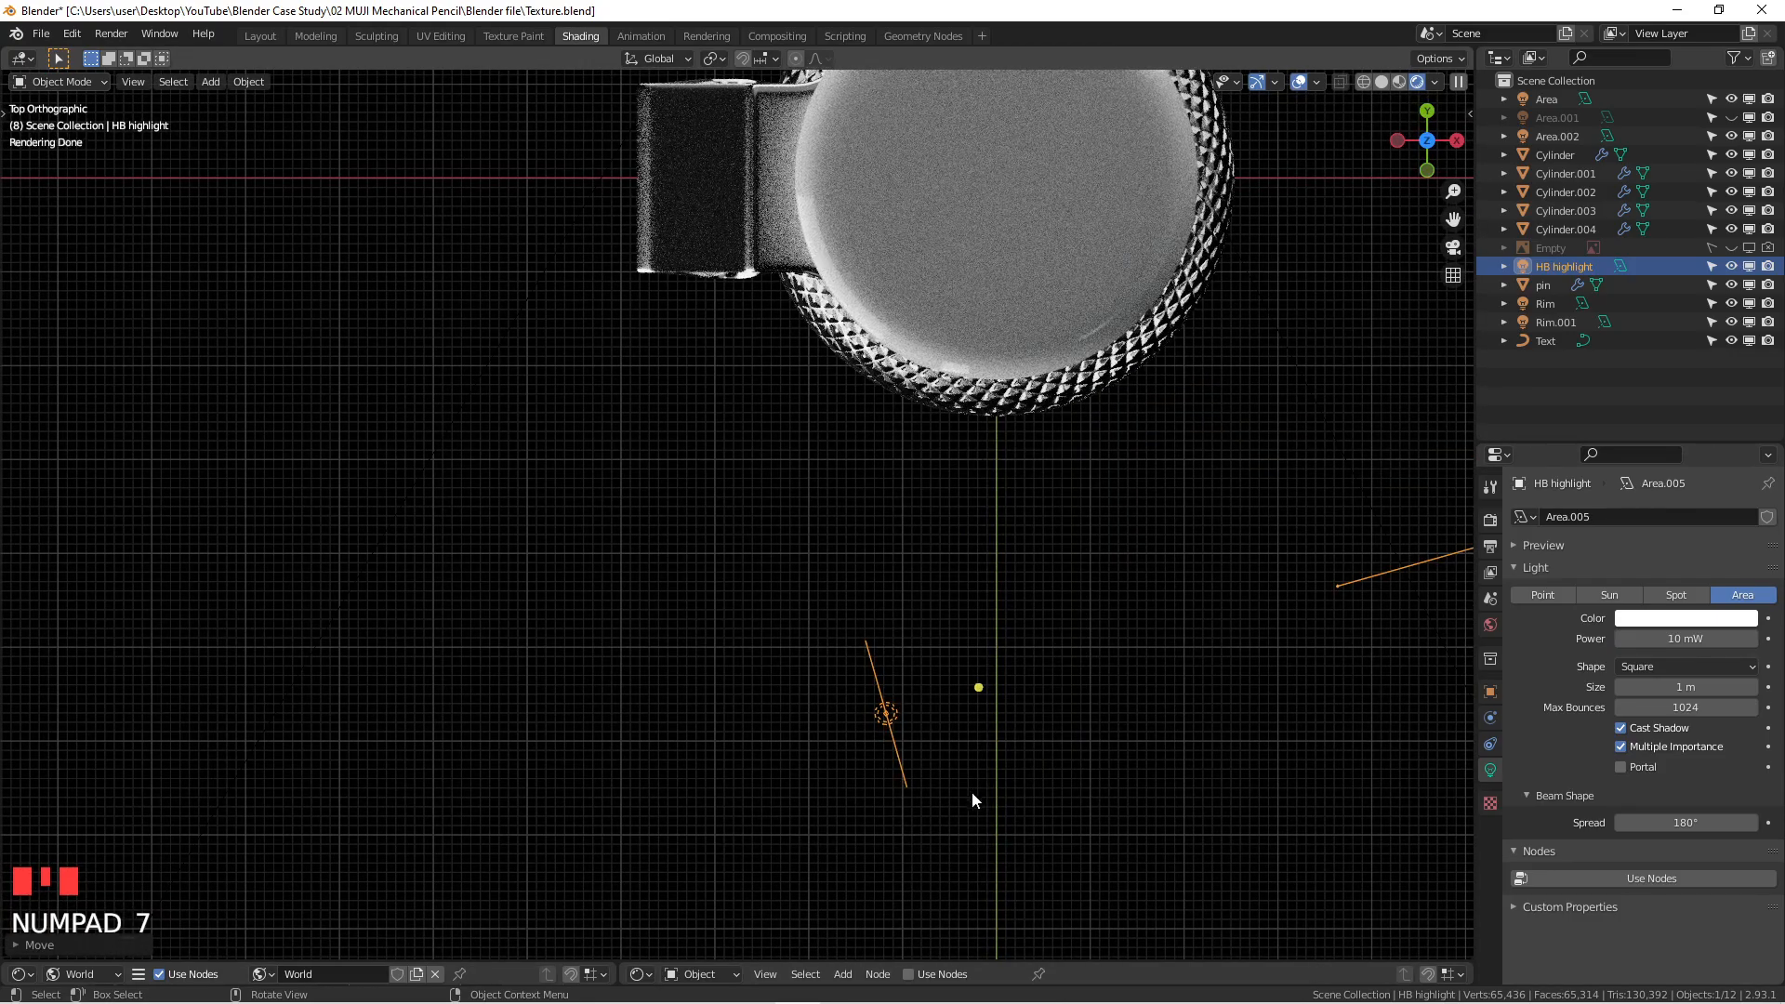
key(s)
key(x)
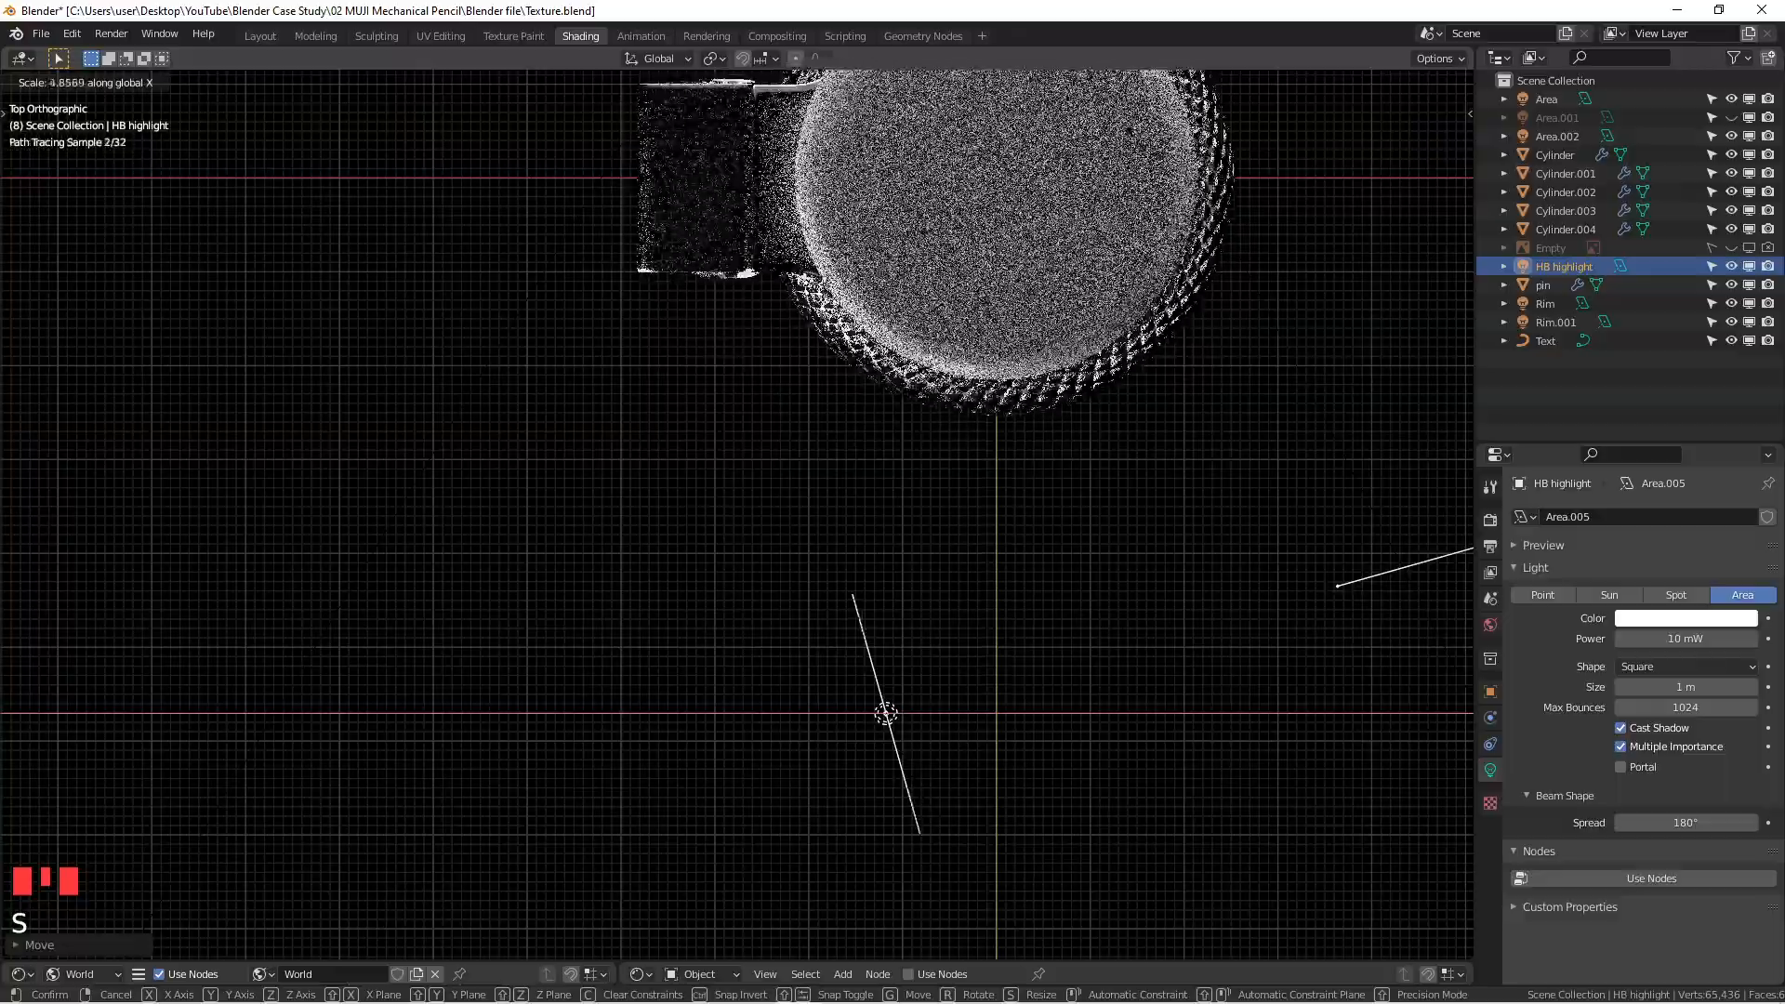
click(885, 712)
key(KP_1)
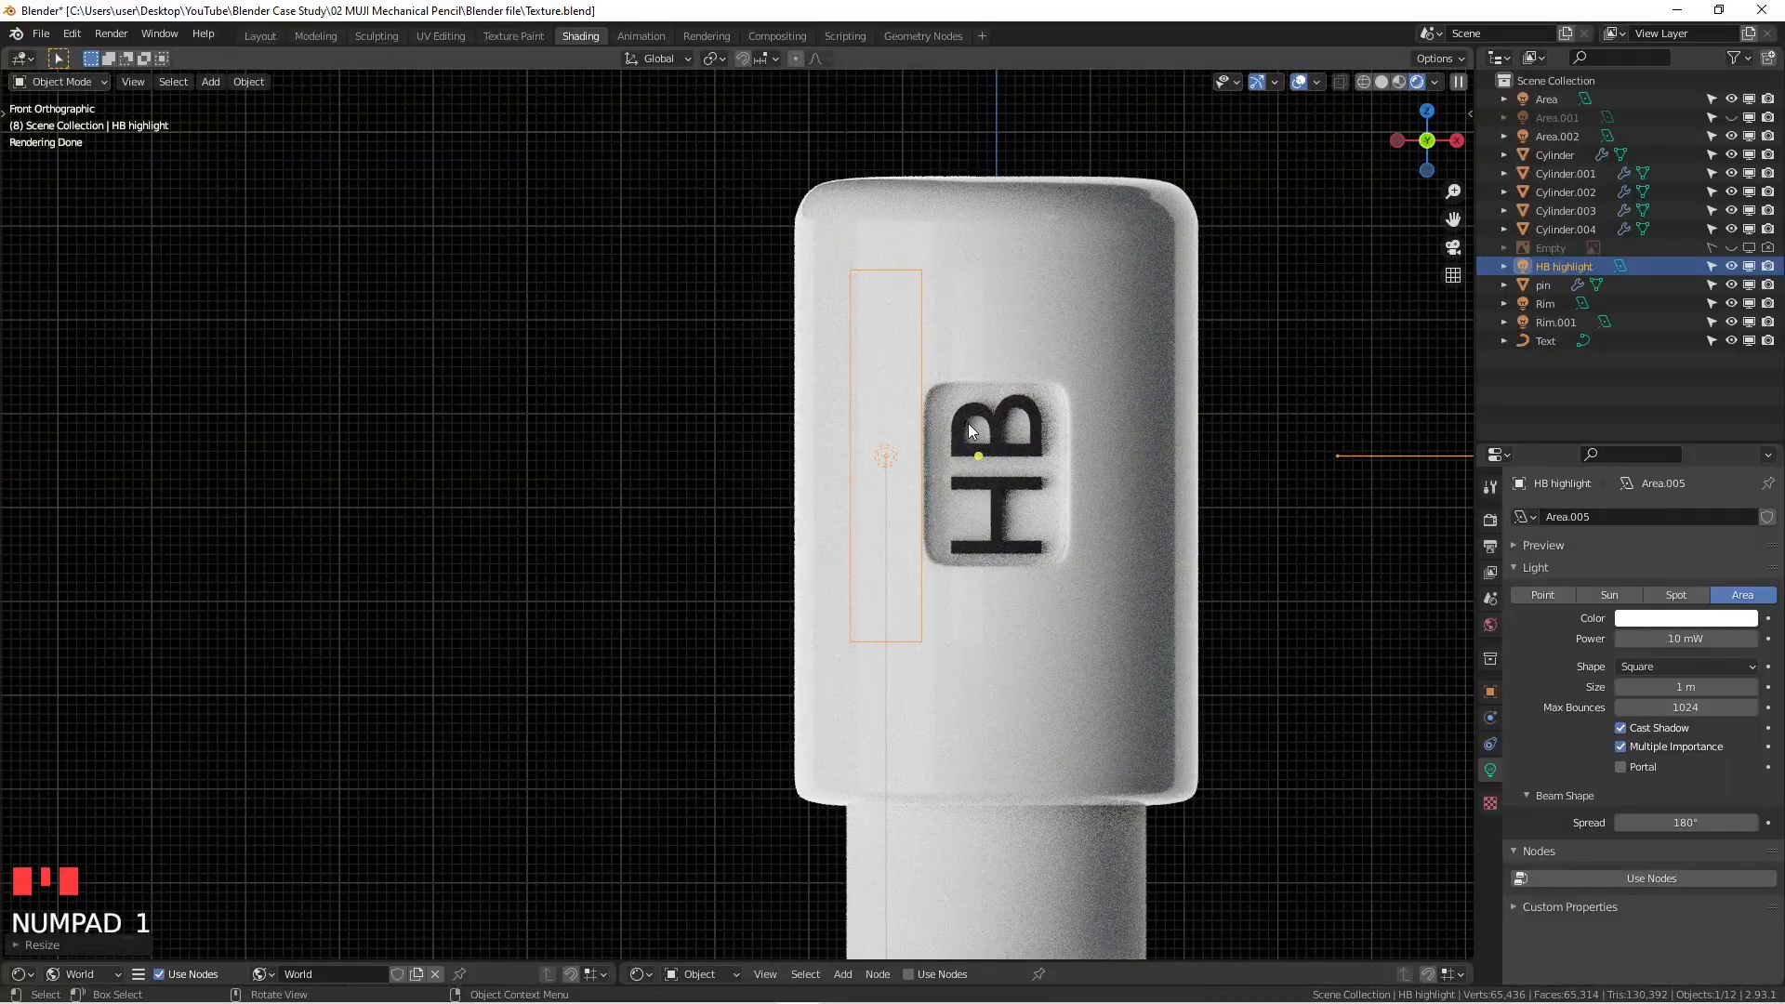
scroll(967, 433, up, 2)
shift+middle_drag(962, 437, 796, 331)
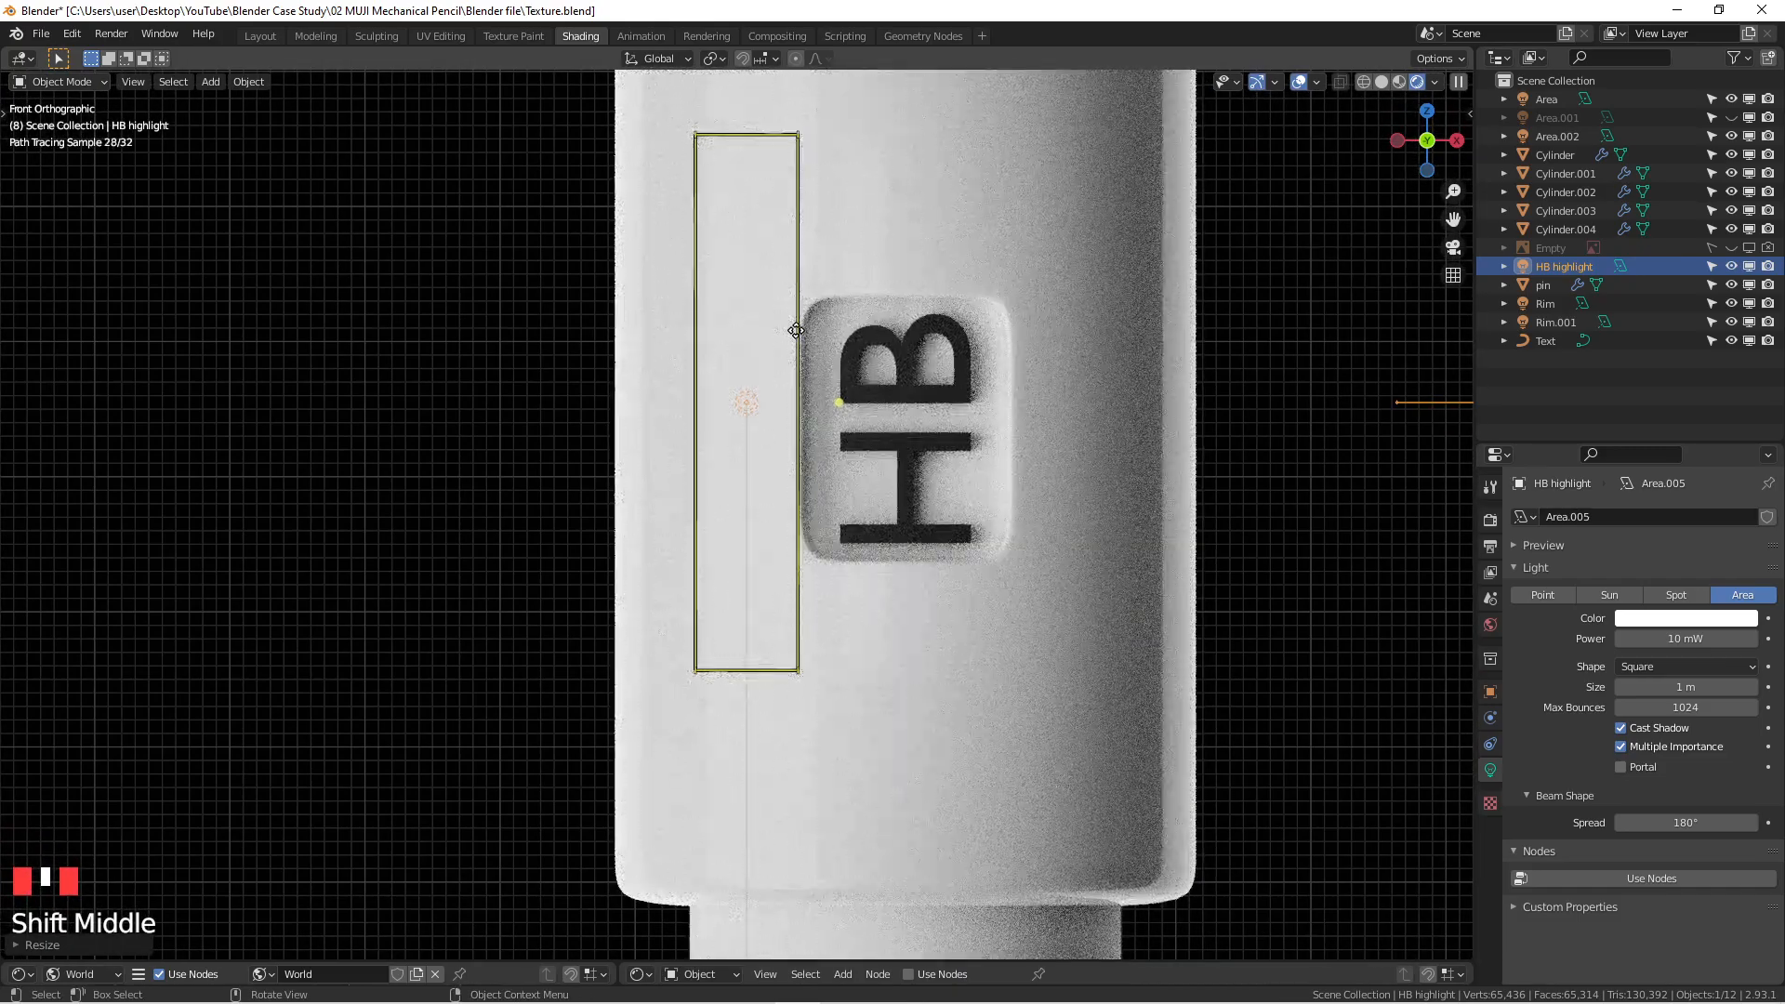
Step: Rotate the HB highlight light in the top view and move it away from the engraving toward the cap's clip-side edge
key(KP_7)
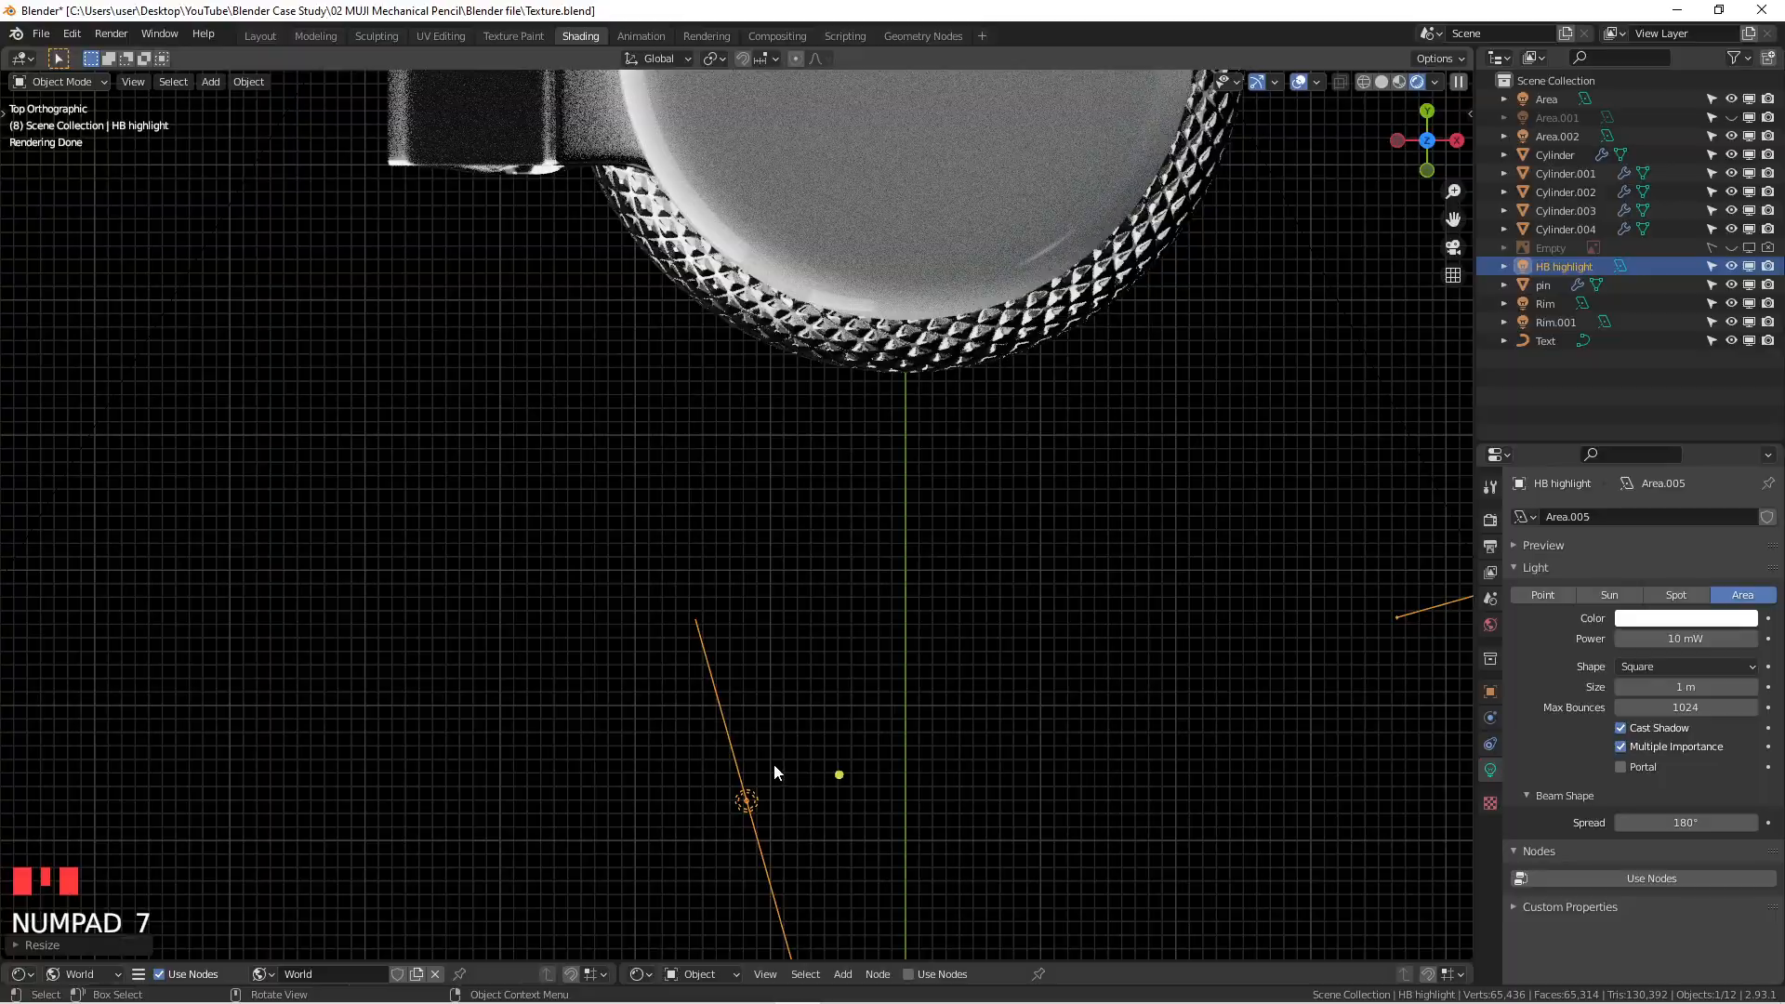
key(r)
click(812, 617)
key(g)
click(741, 517)
key(KP_1)
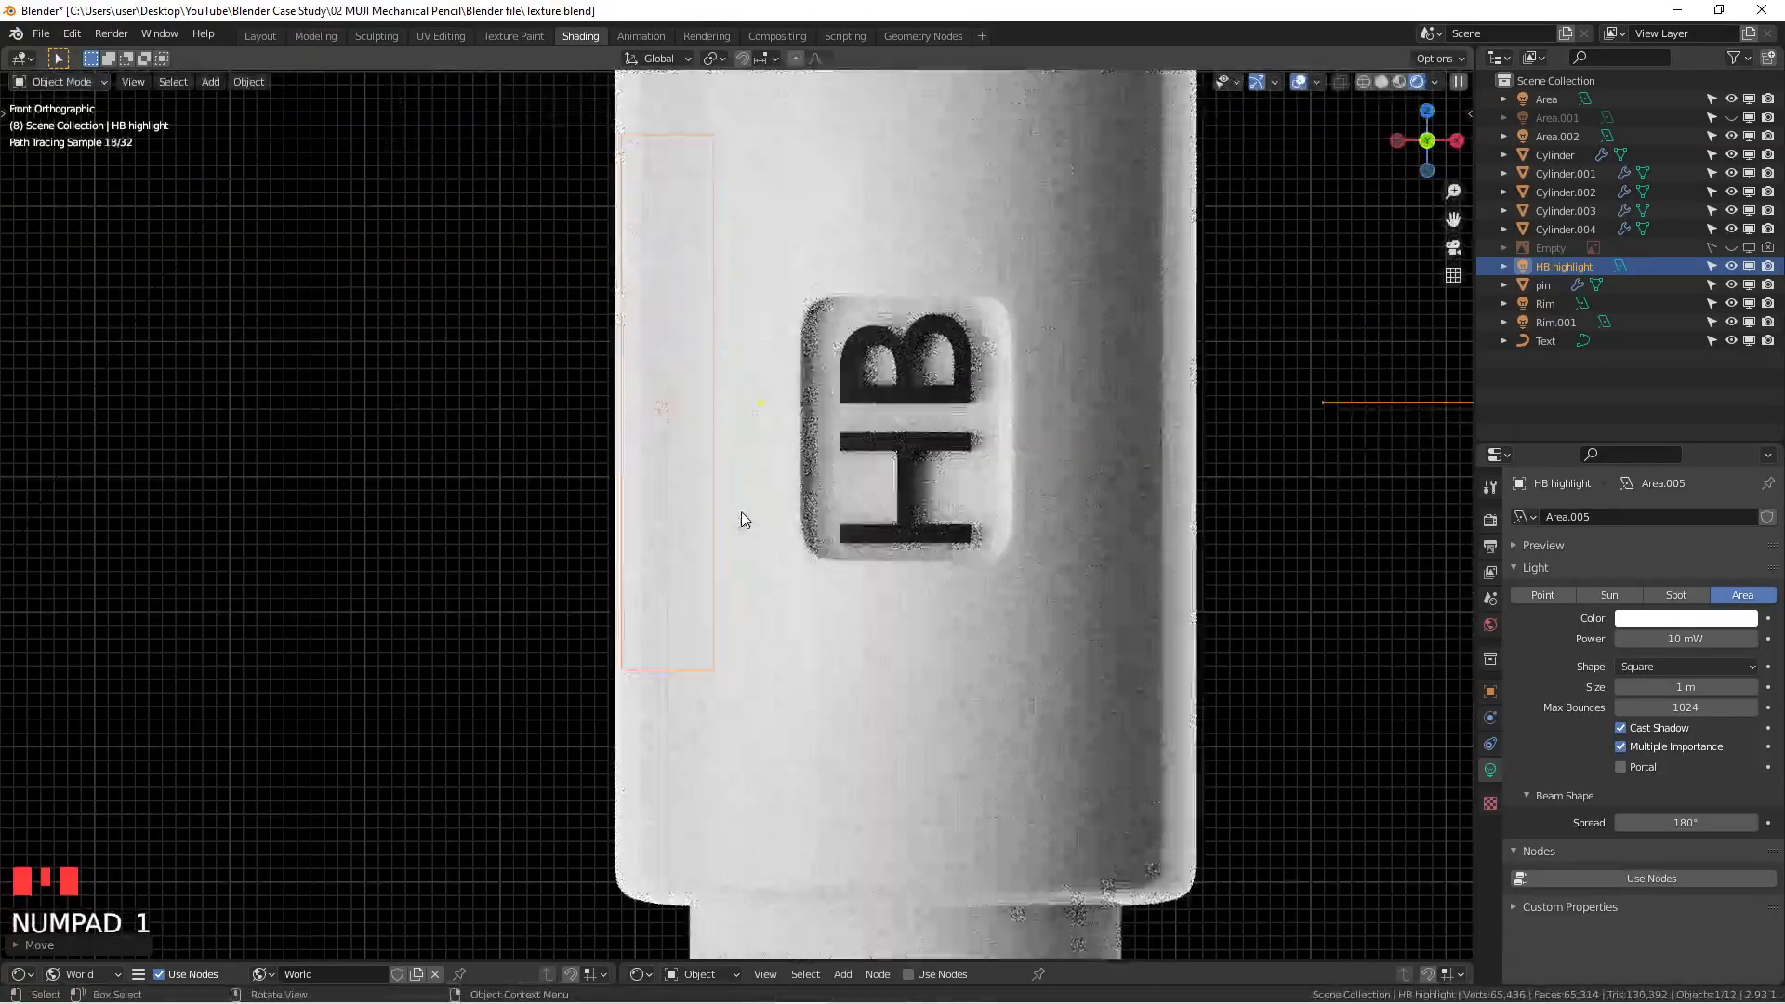
scroll(907, 478, down, 4)
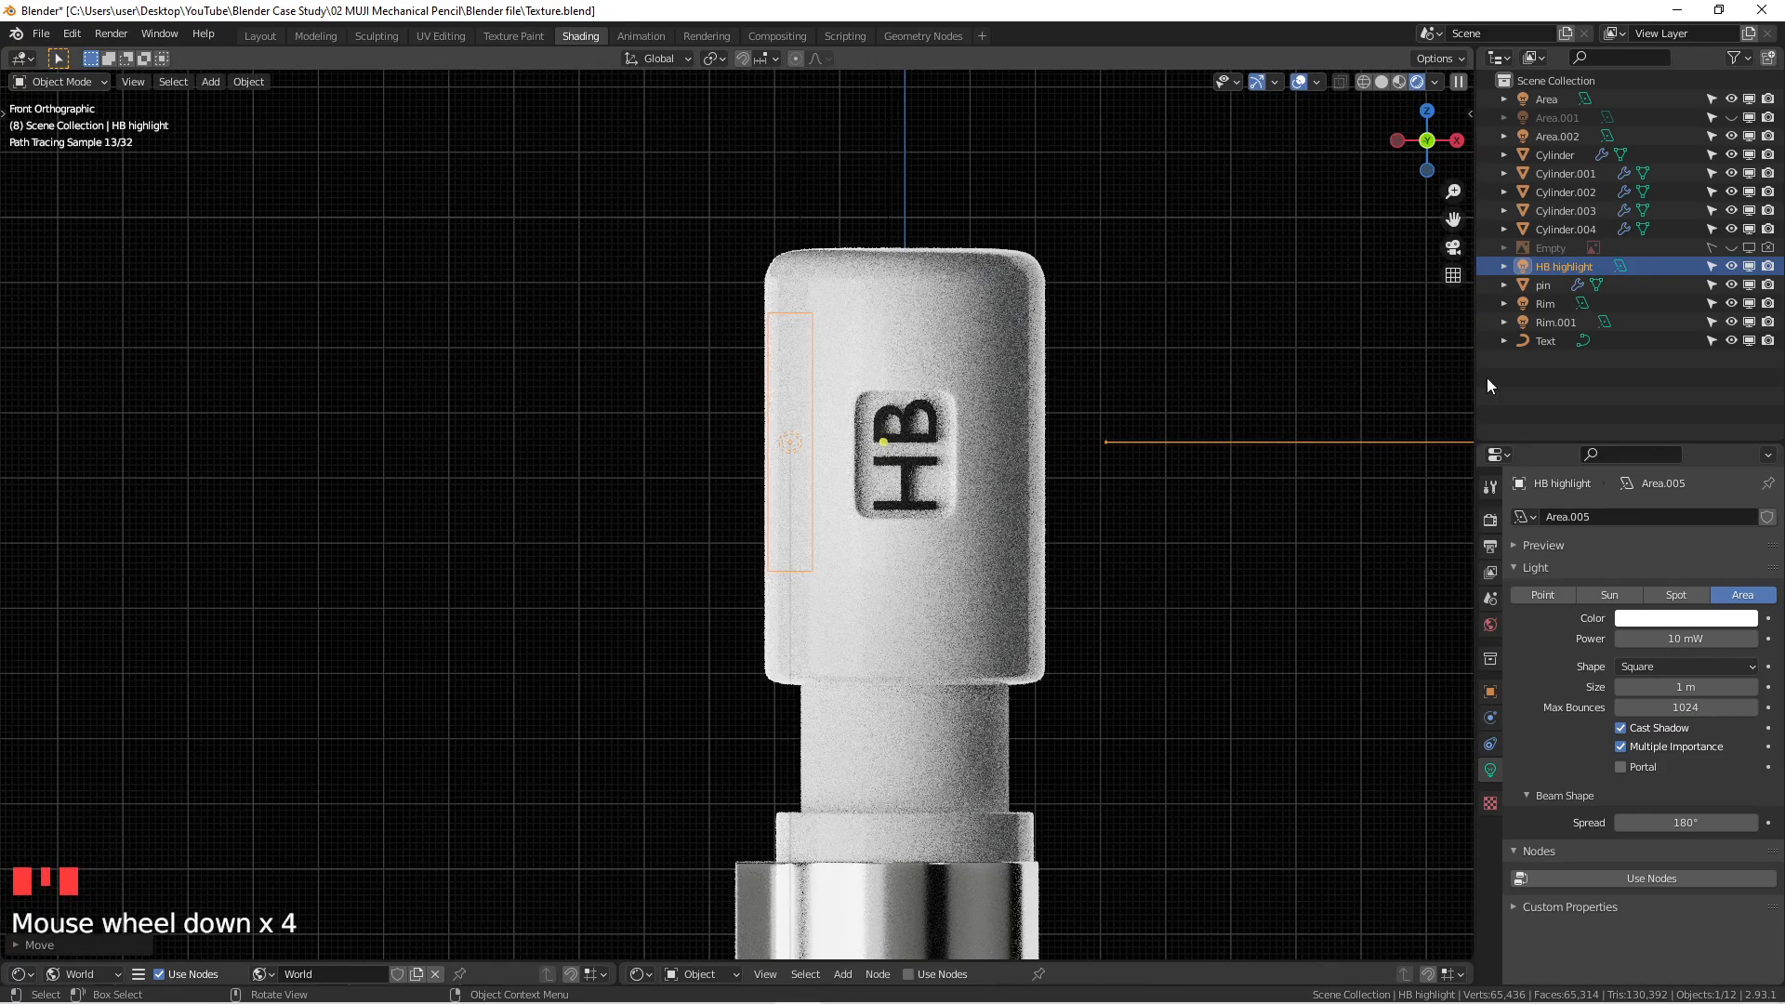
Step: Toggle the HB highlight light's visibility off and on to compare the lighting on the cap
click(1731, 265)
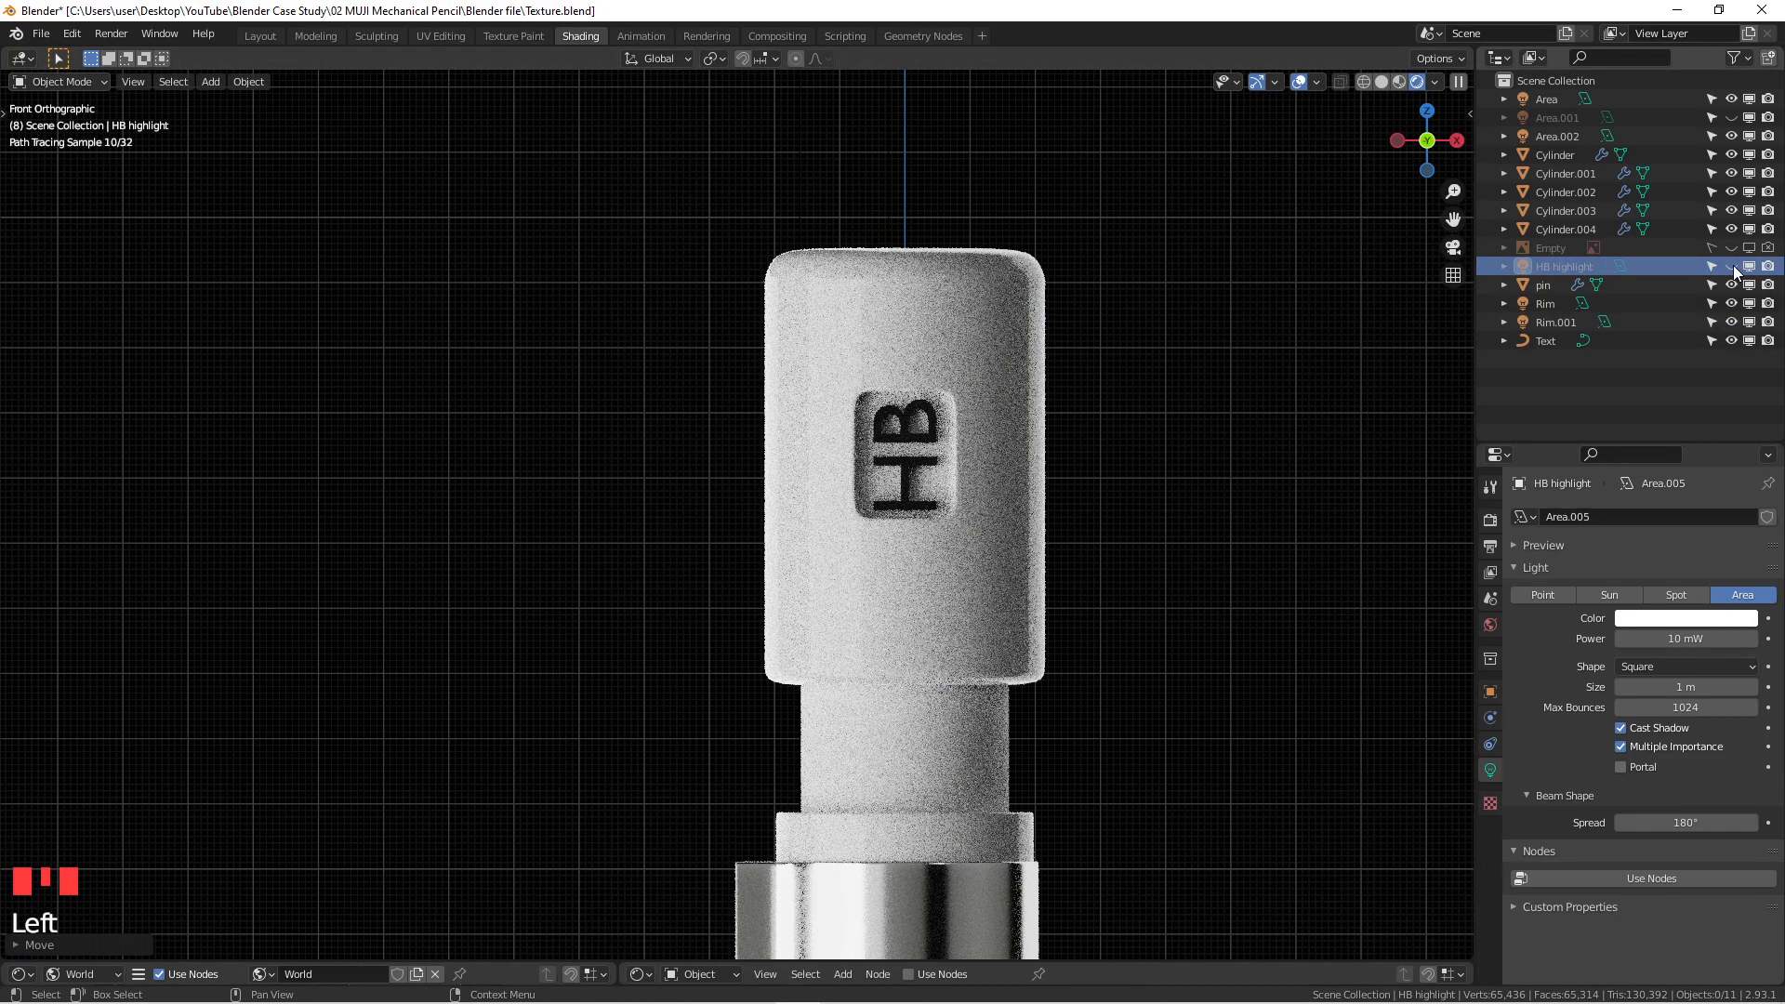
click(1731, 265)
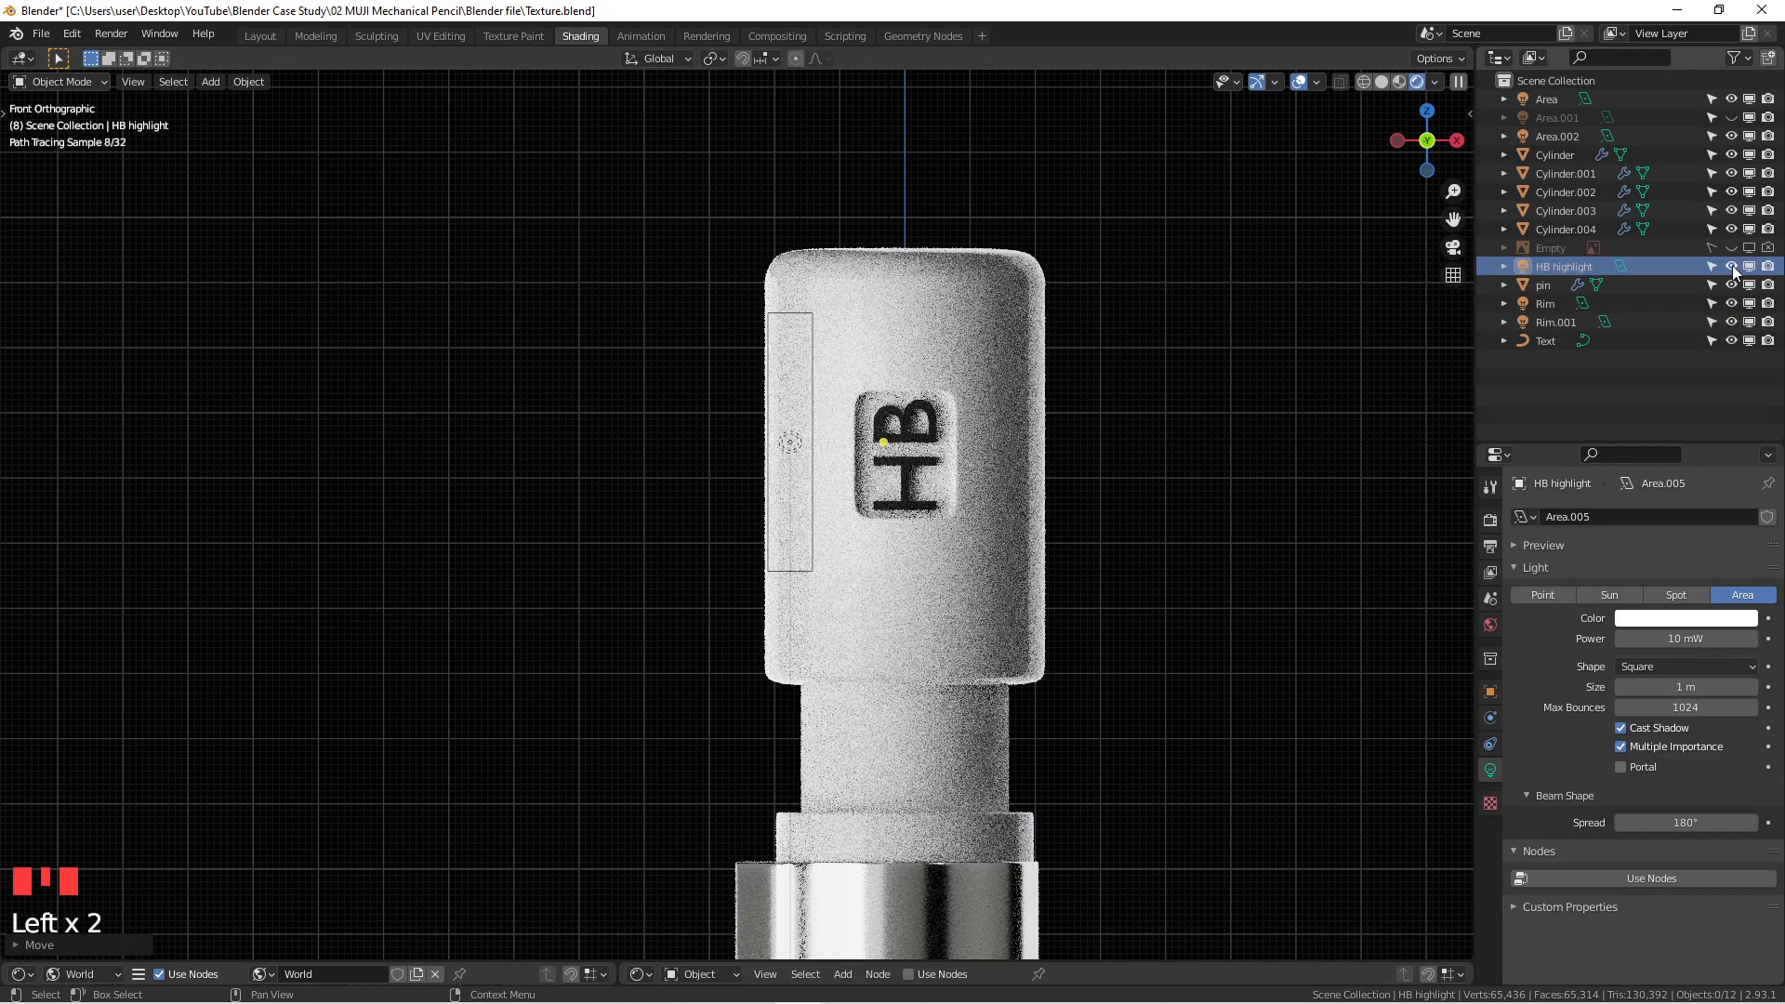
click(1069, 449)
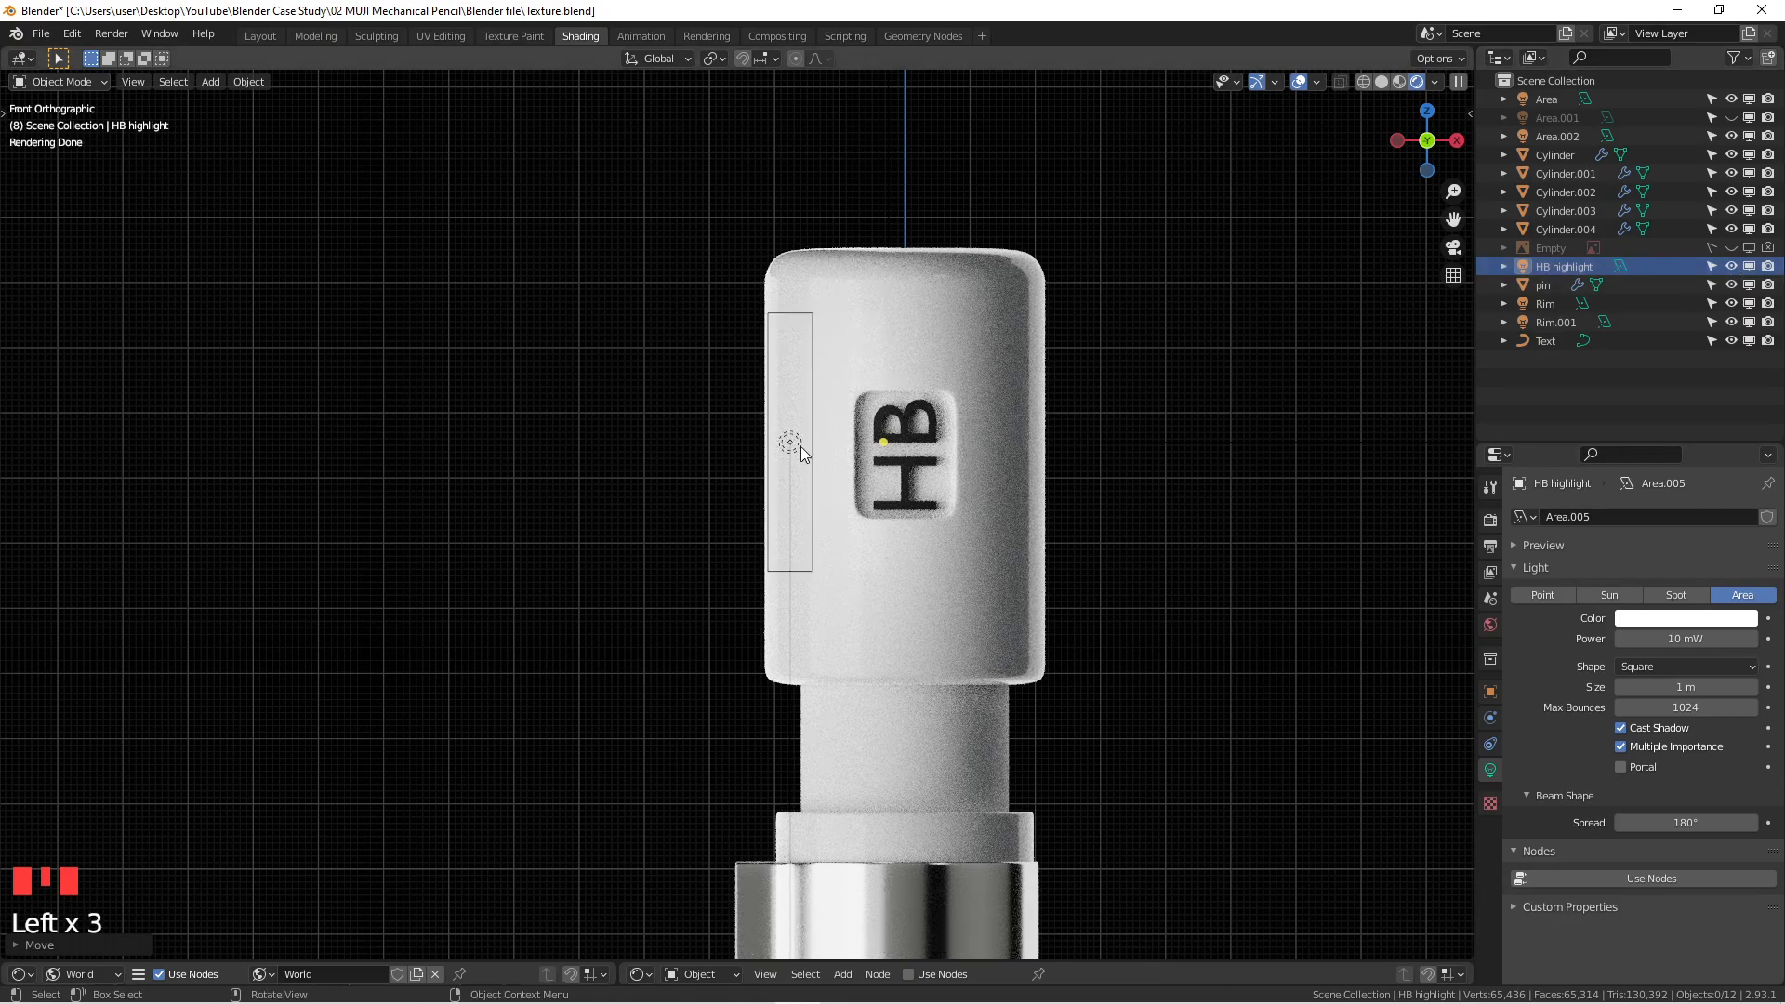
Step: Reselect the HB highlight light and save the file
click(786, 443)
click(789, 445)
click(789, 445)
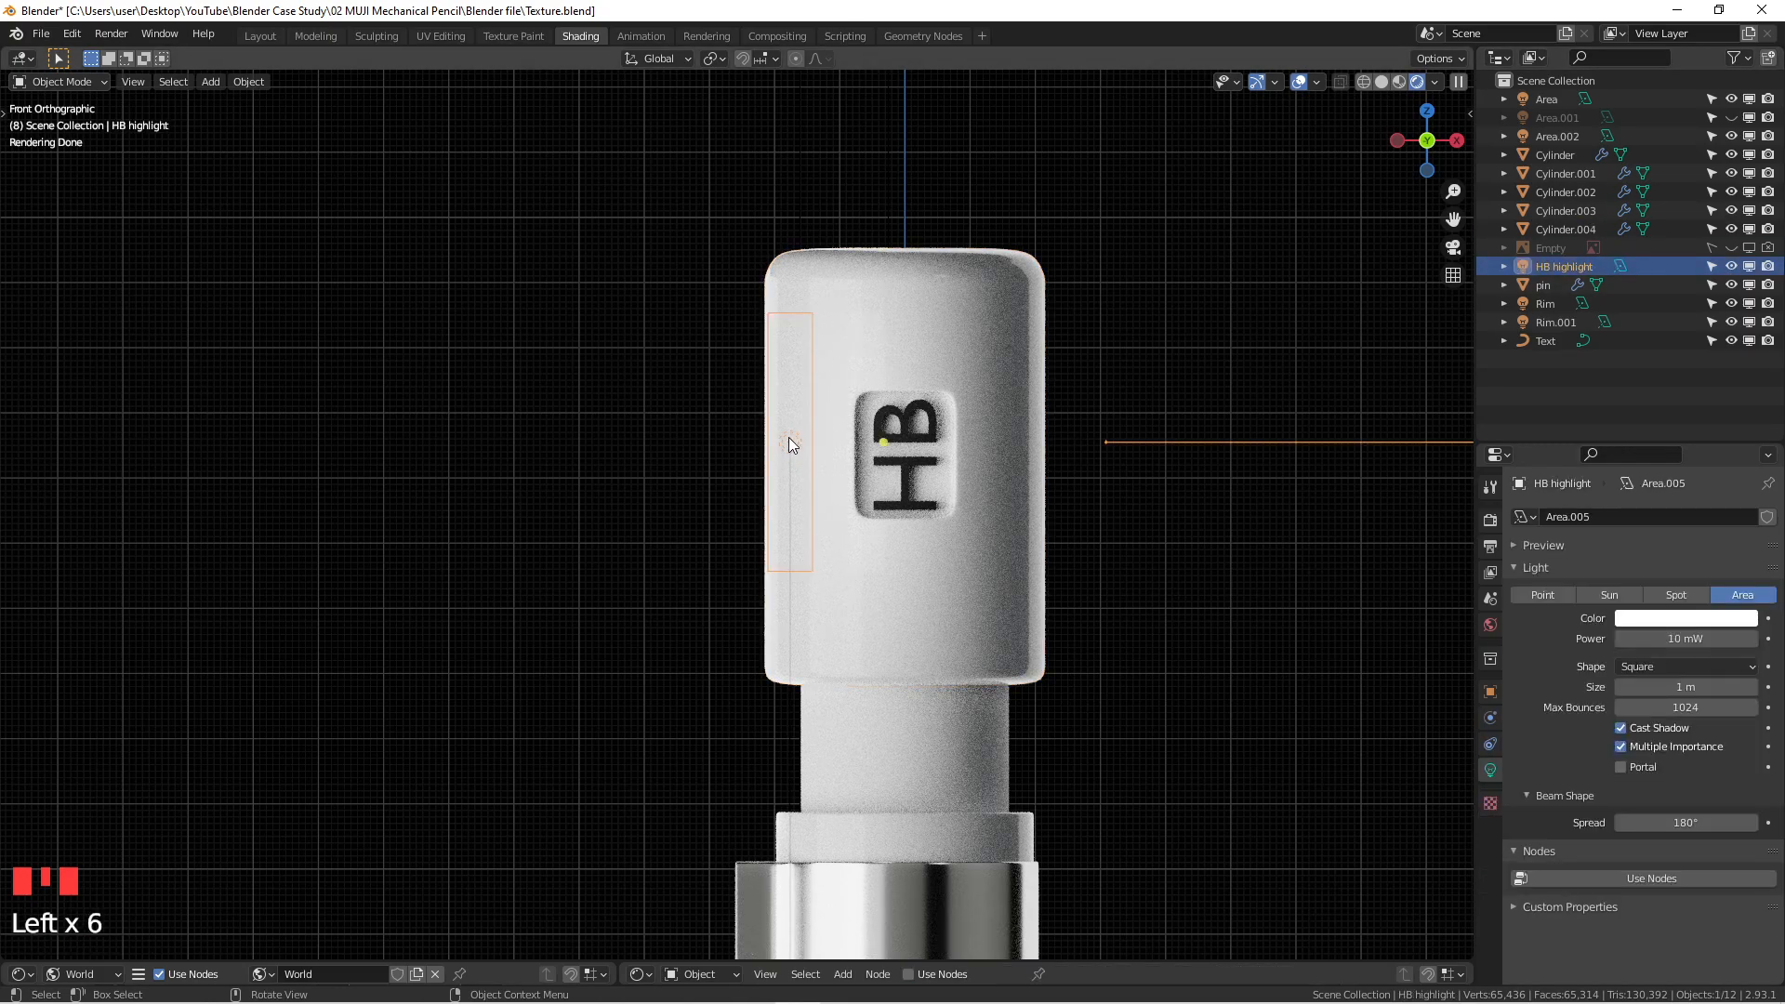
key(ctrl+s)
Step: In wireframe shading, scale the HB highlight light up uniformly to about 1.83 times and lower it slightly to centre it on the cap's height
key(z)
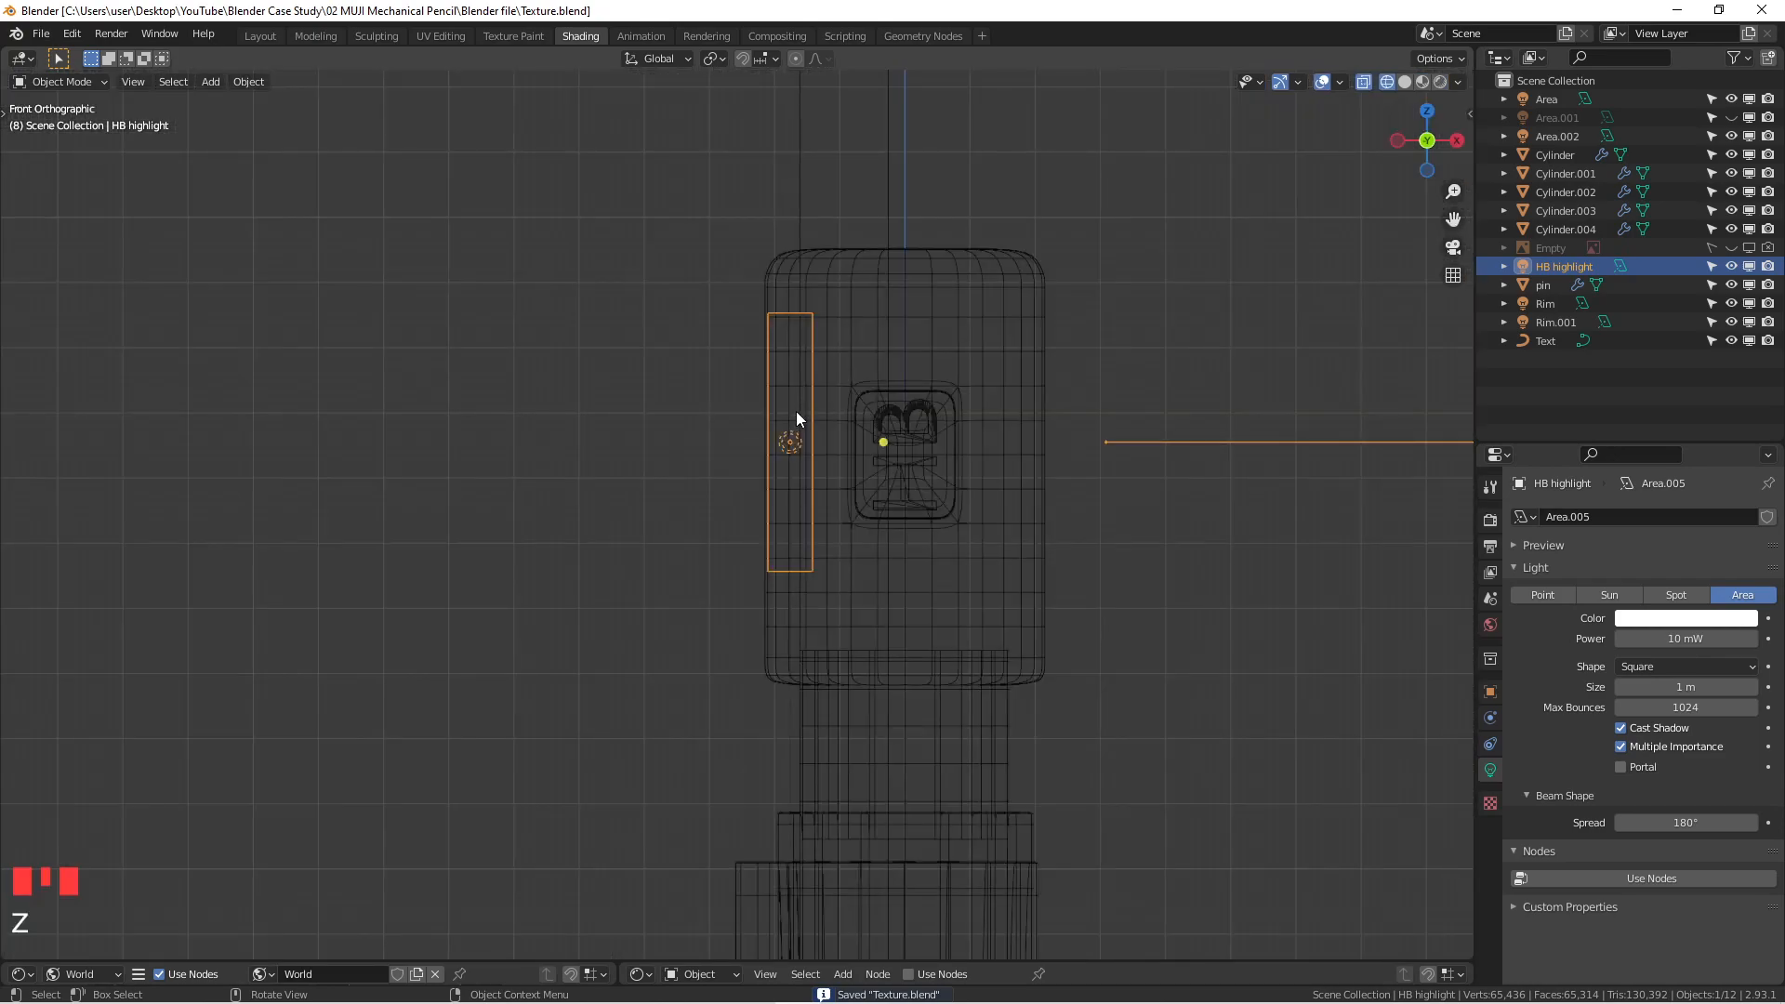
key(s)
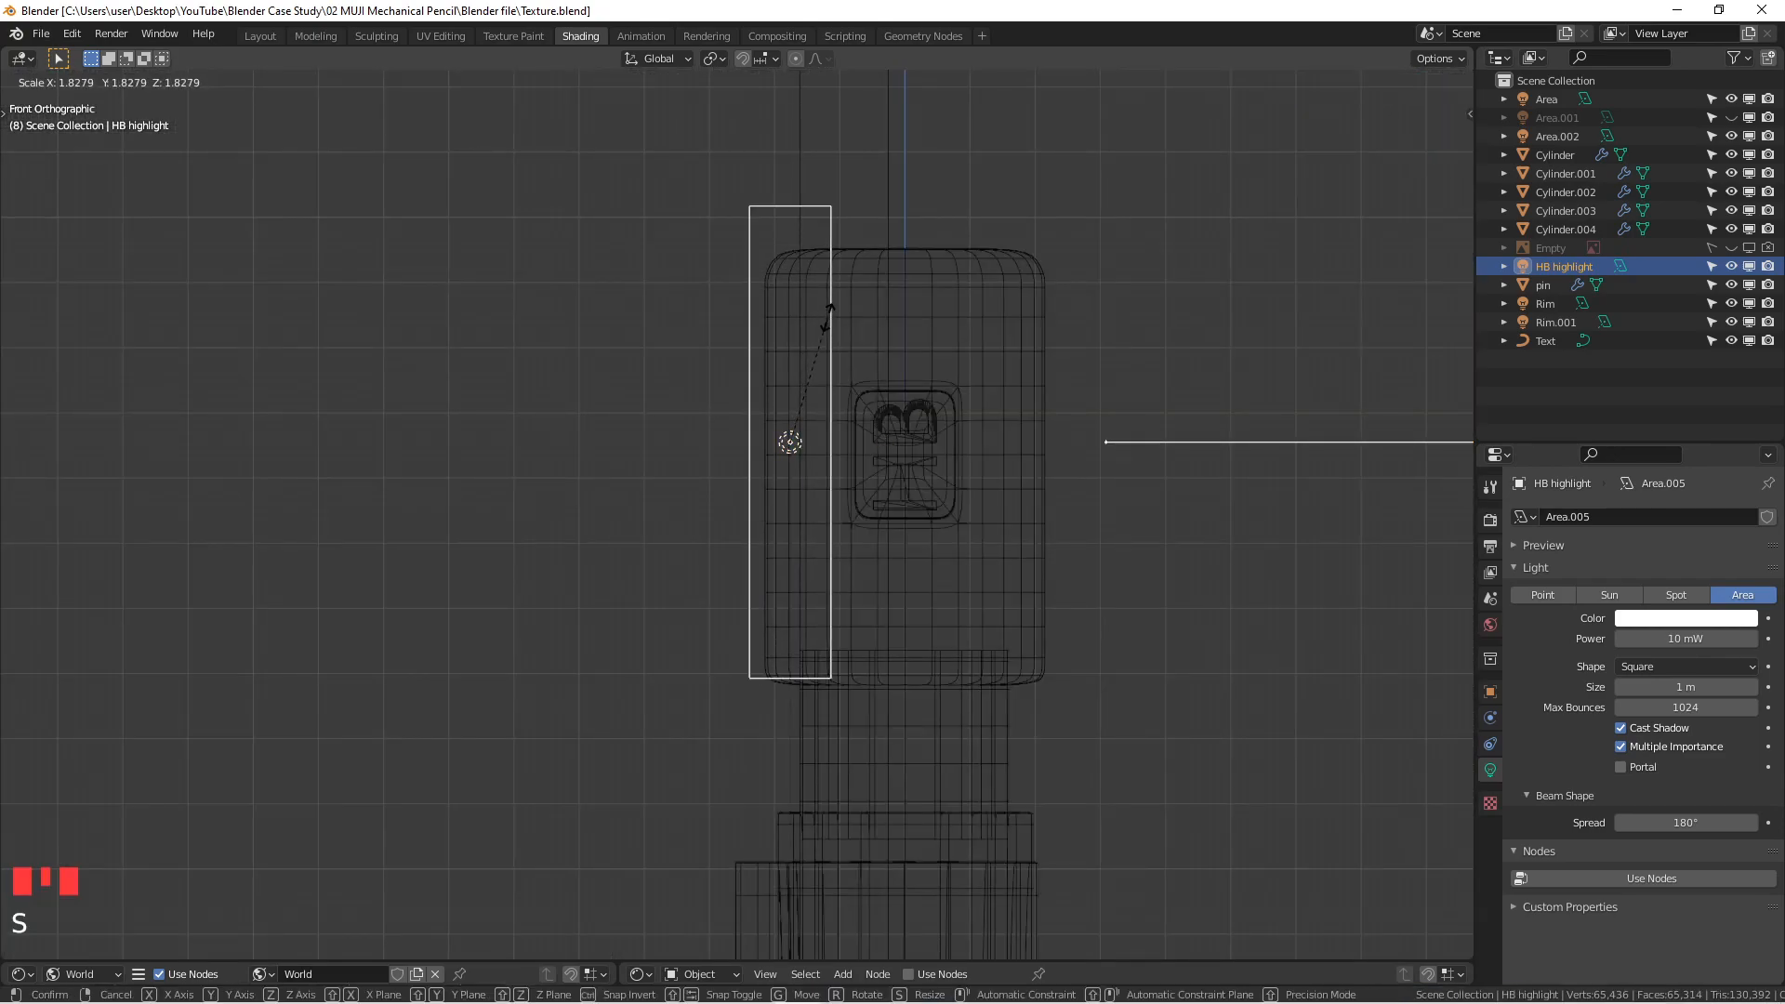
click(827, 316)
key(g)
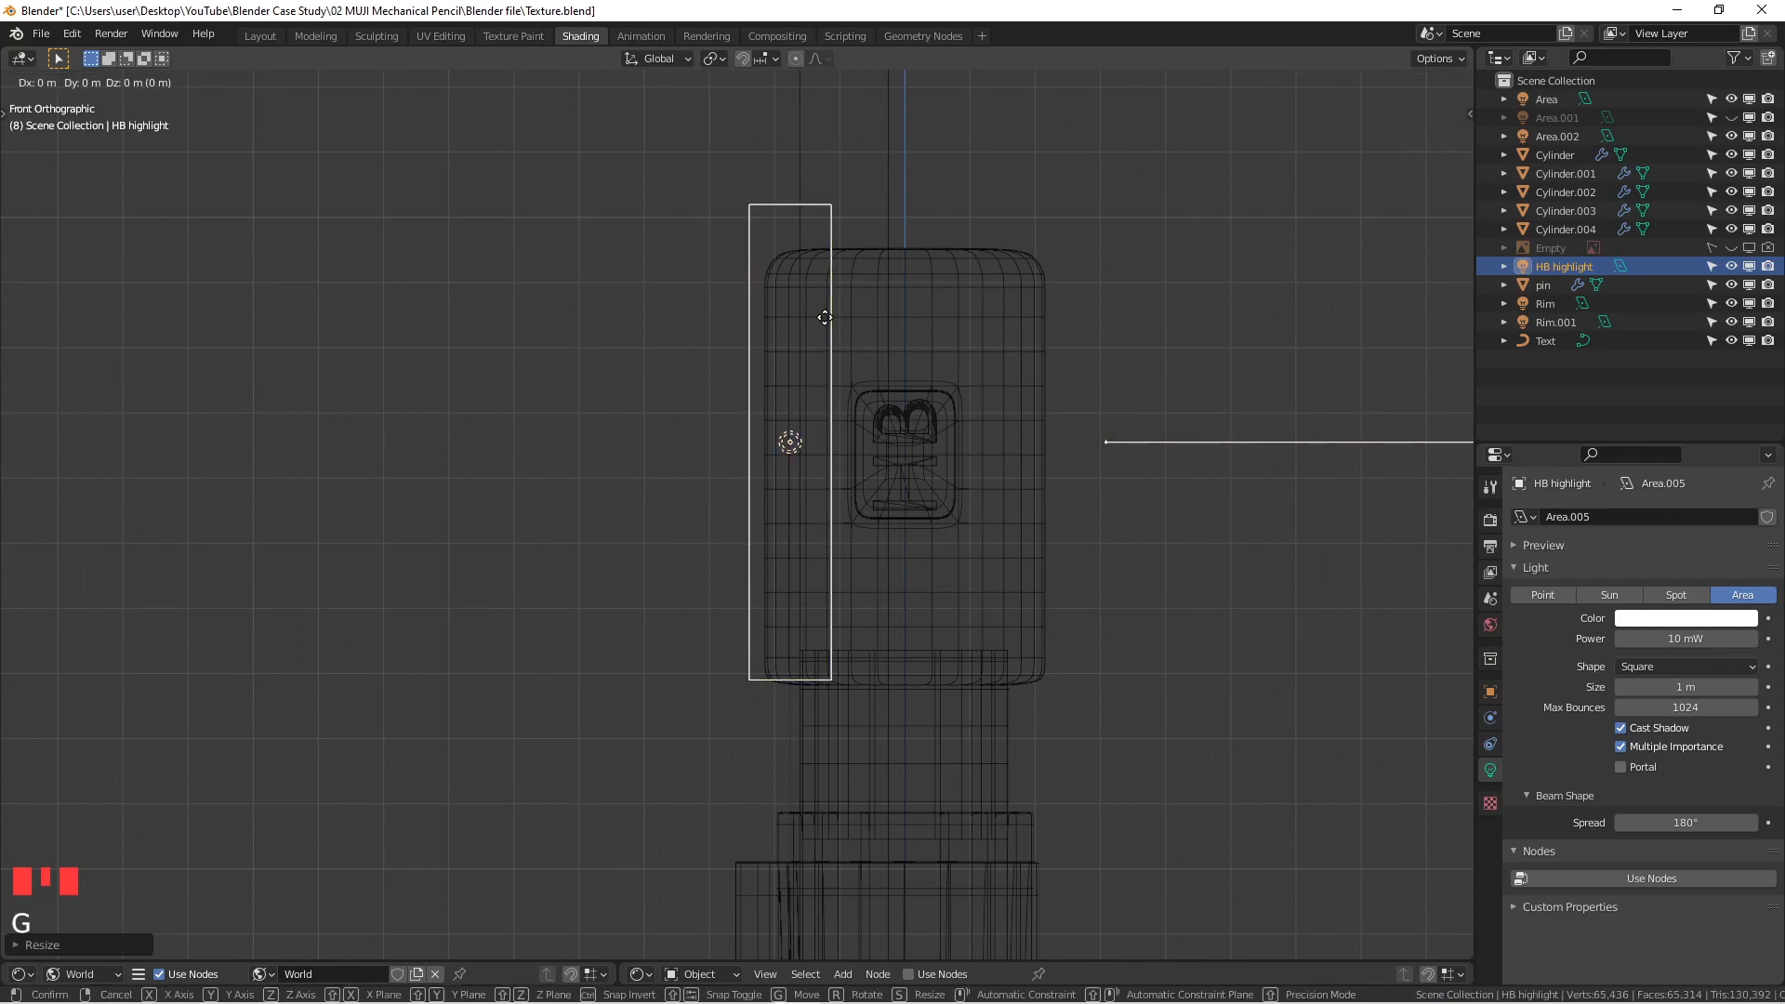
click(822, 333)
key(ctrl+space)
key(ctrl+space)
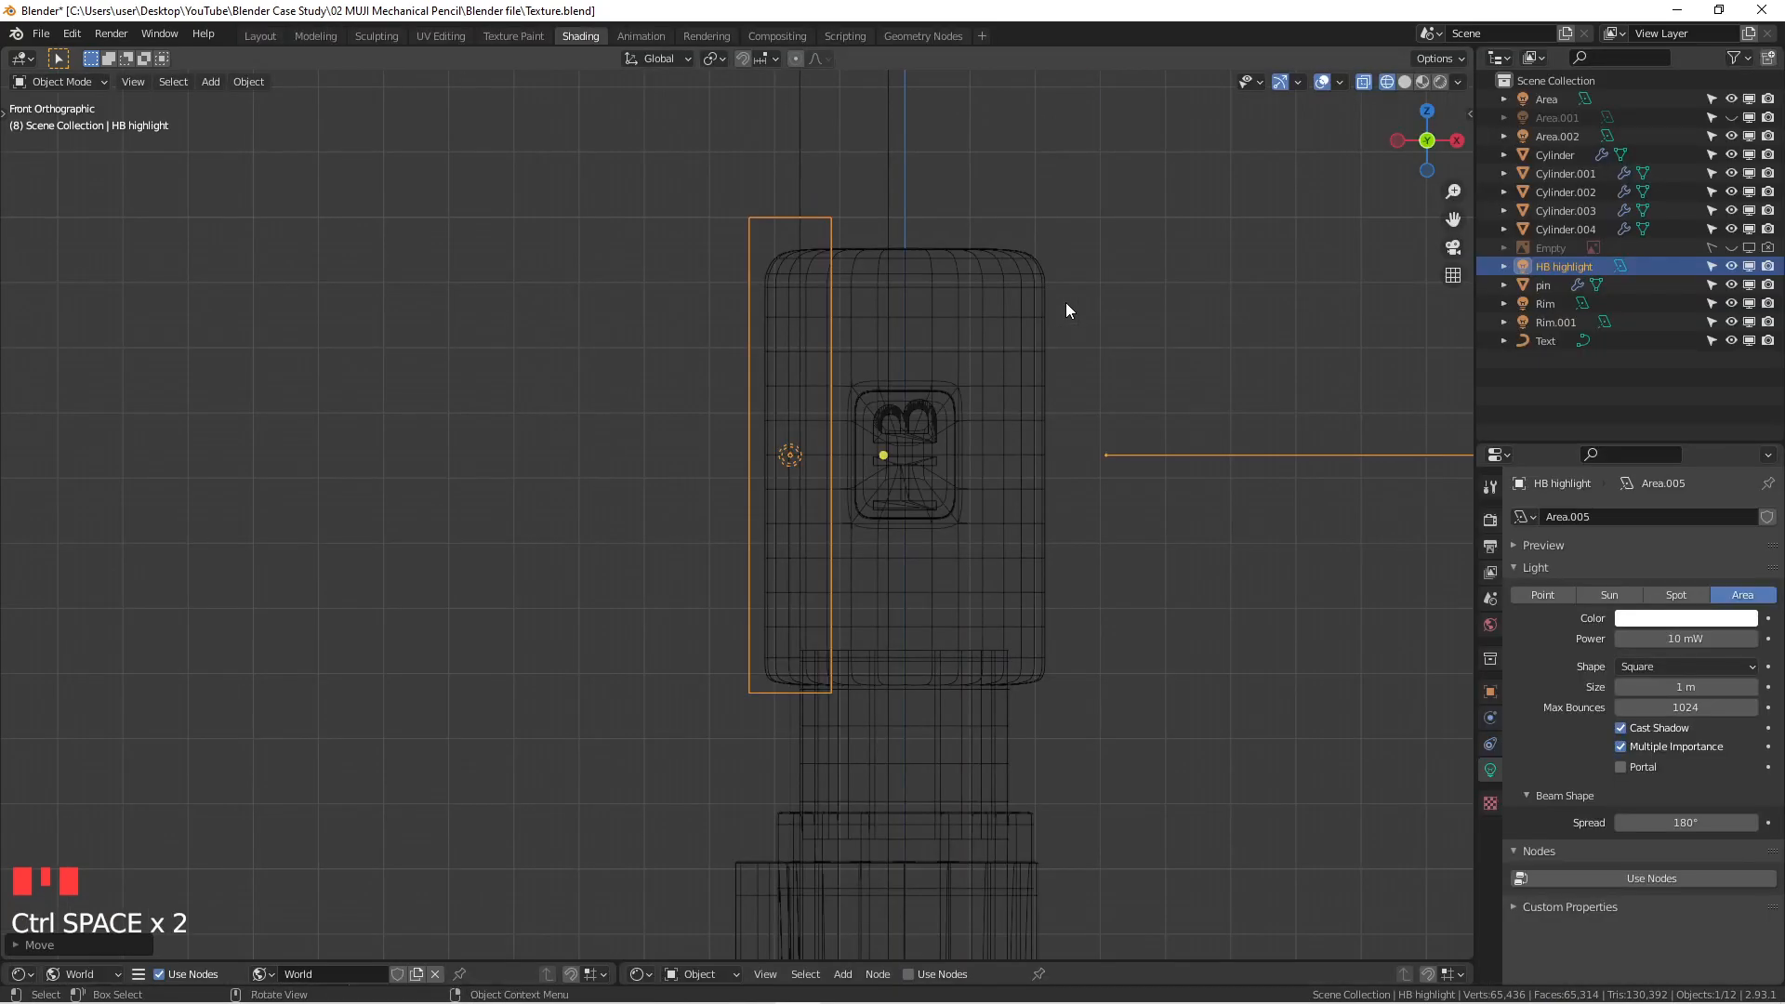
Step: Return to rendered shading, deselect the light and examine the HB engraving up close
key(z)
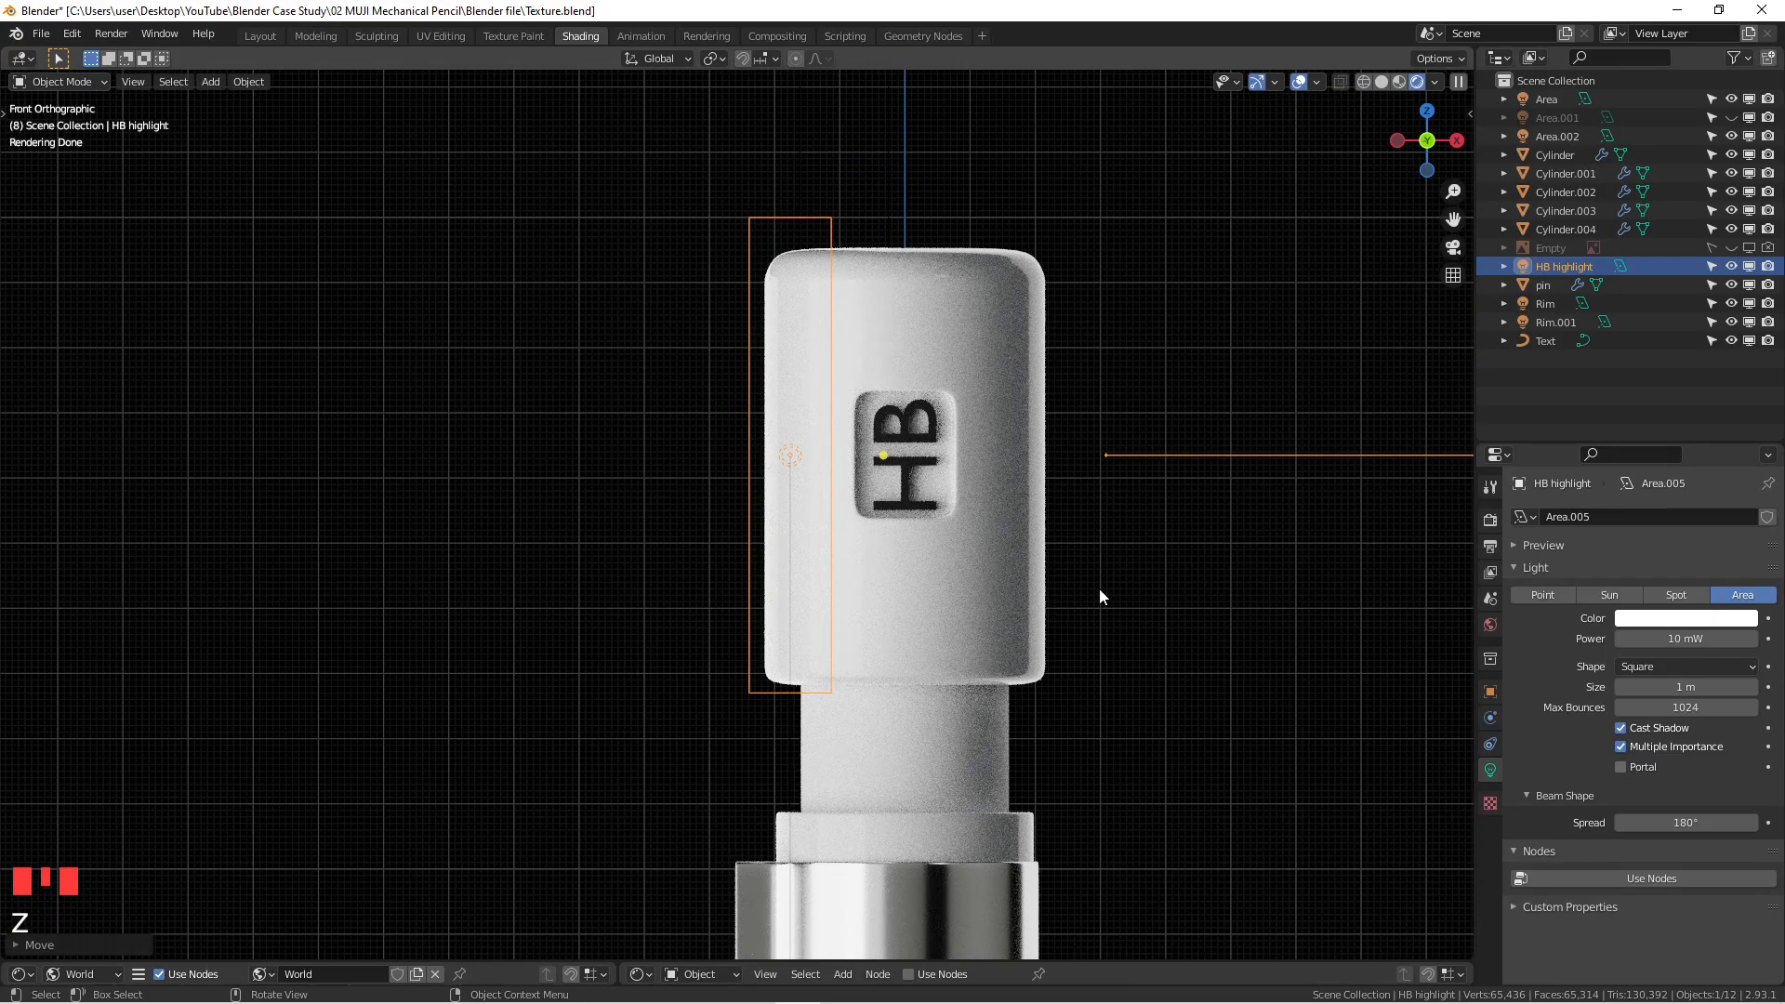
click(1089, 600)
scroll(1013, 555, up, 3)
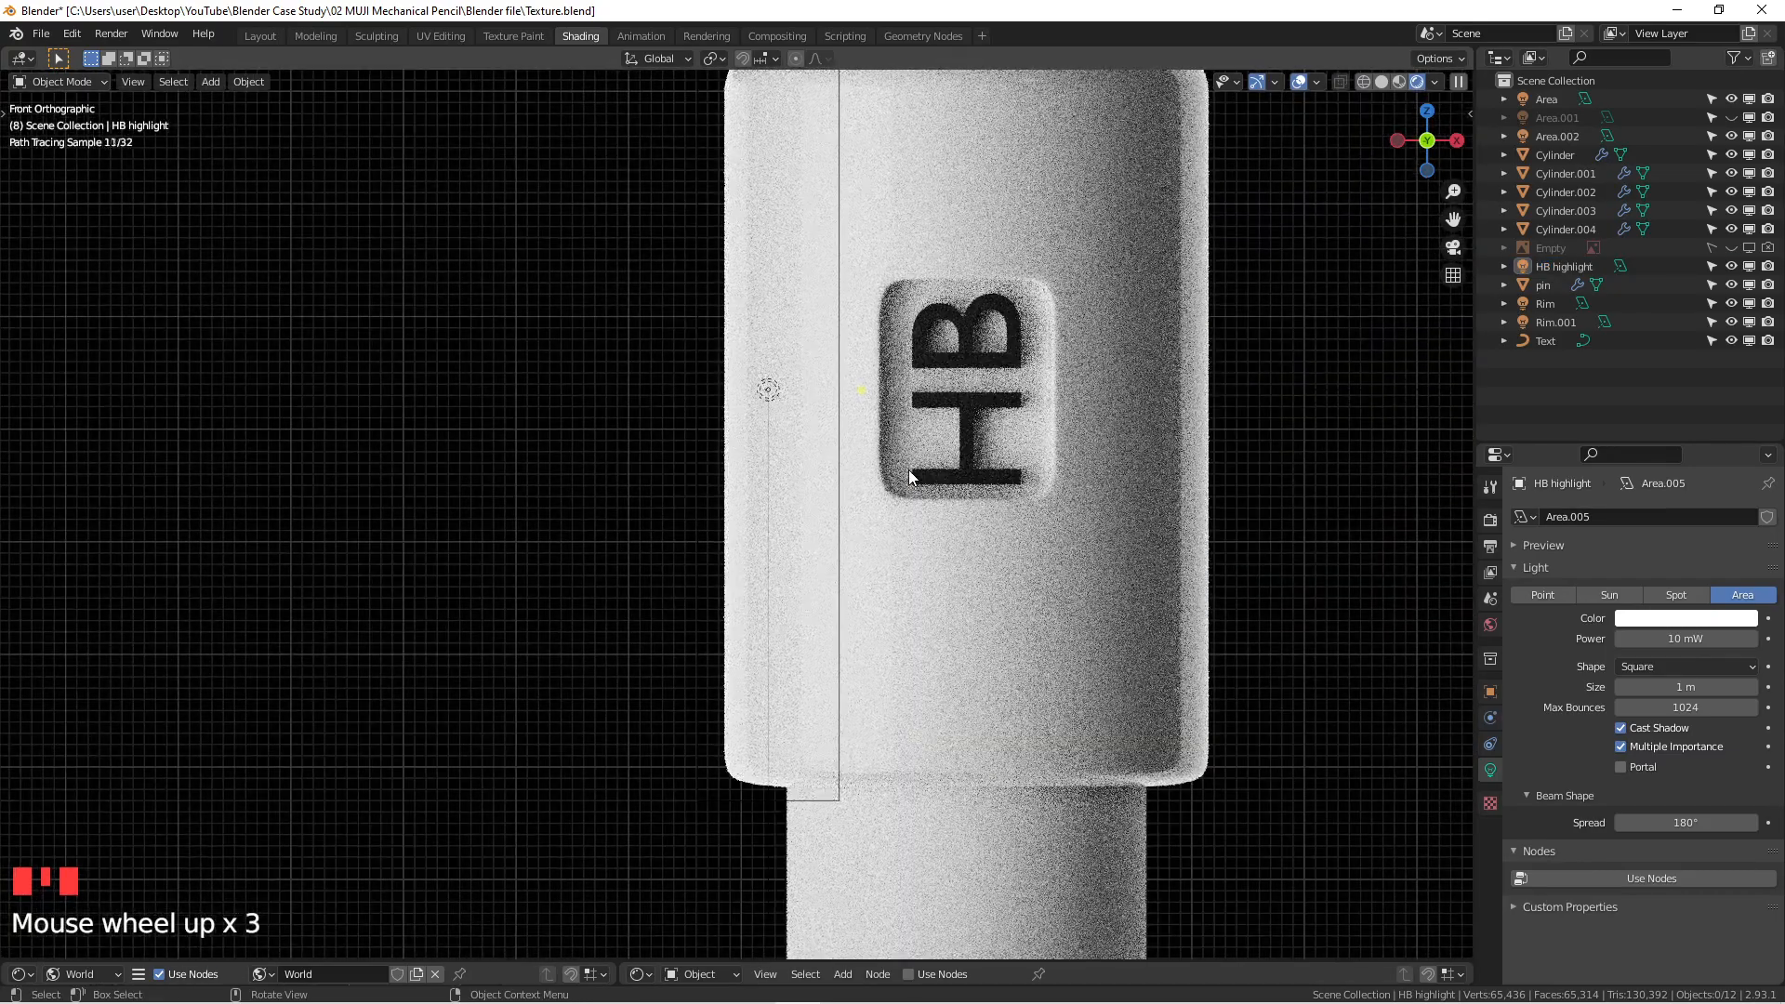
scroll(851, 454, down, 3)
Step: Rotate the HB highlight light in the top view using solid shading, and return to the rendered front view
key(KP_7)
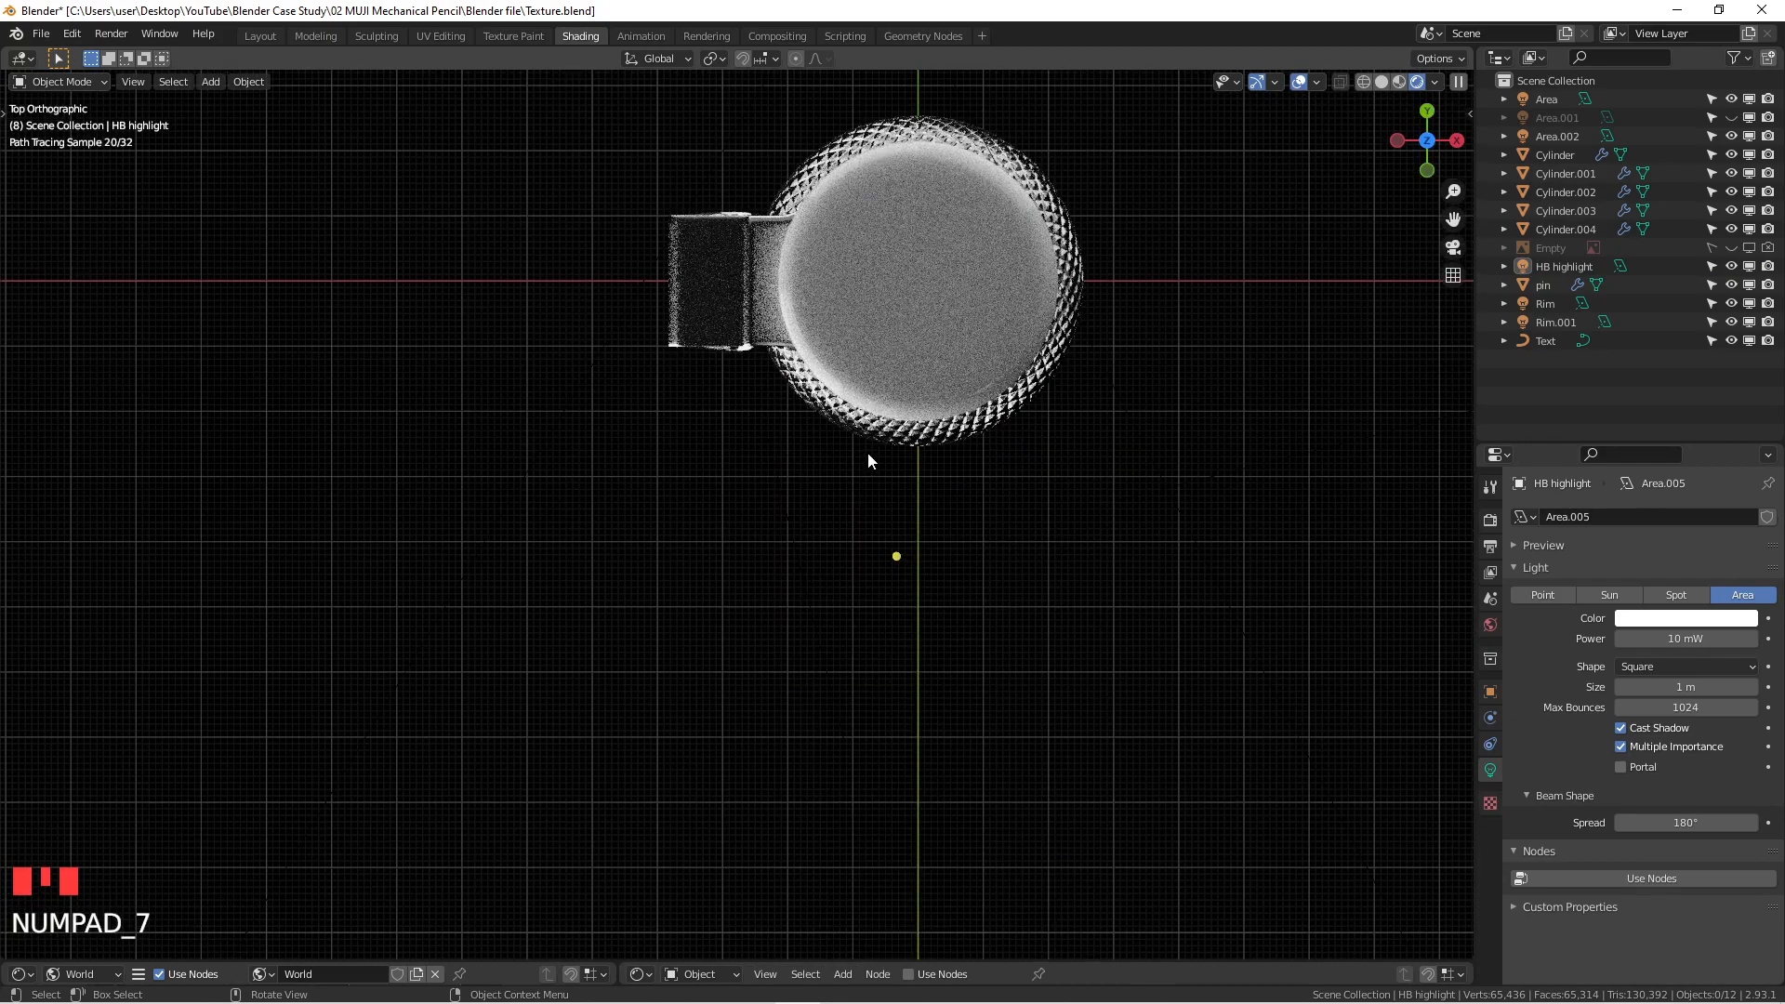
click(1382, 83)
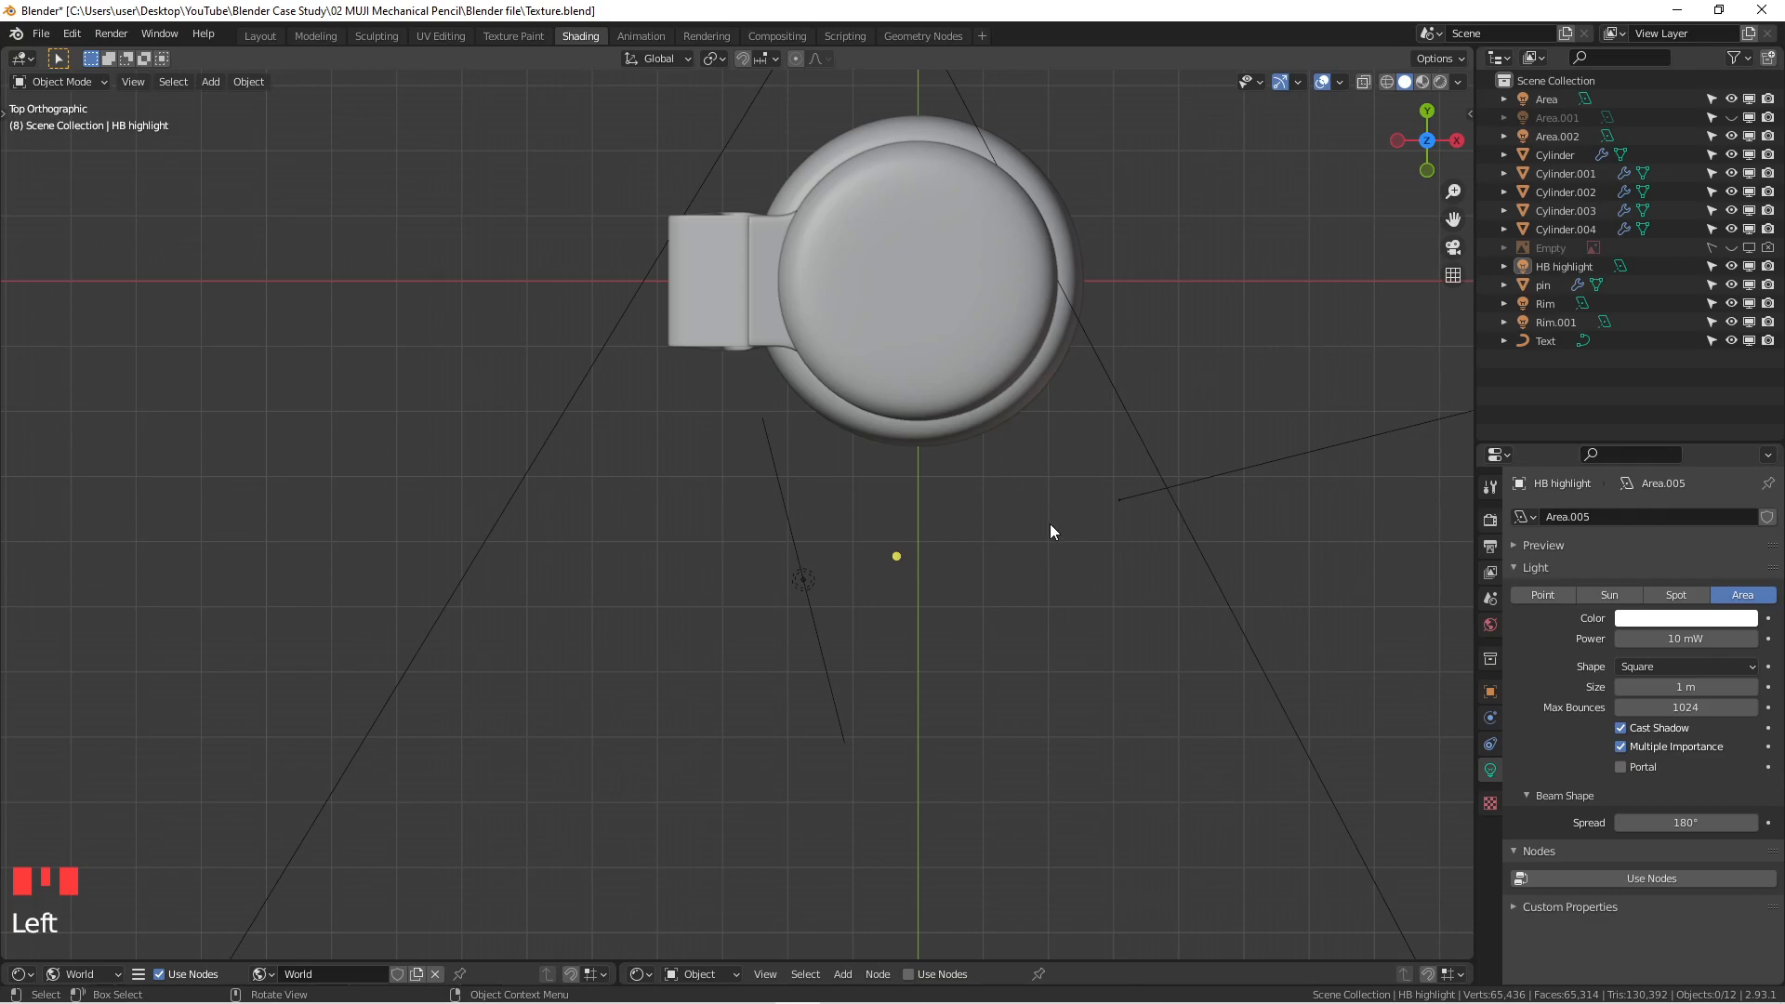
double_click(801, 581)
key(r)
click(990, 498)
key(KP_1)
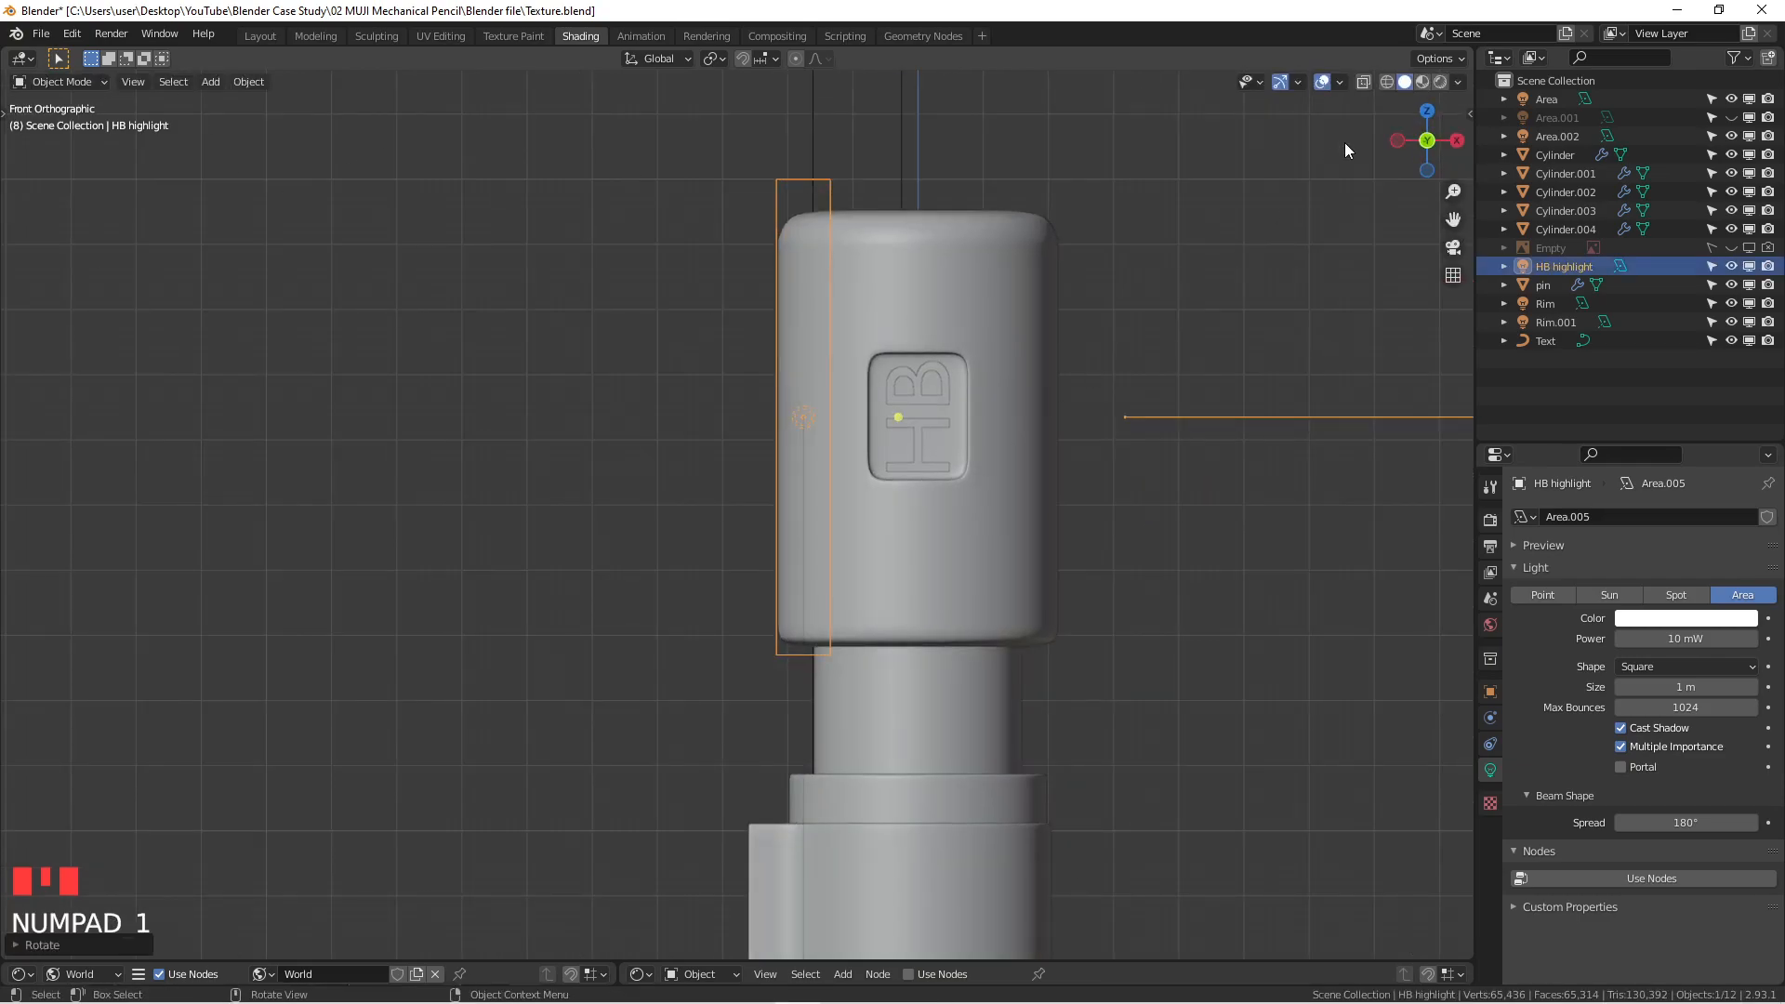
click(1440, 82)
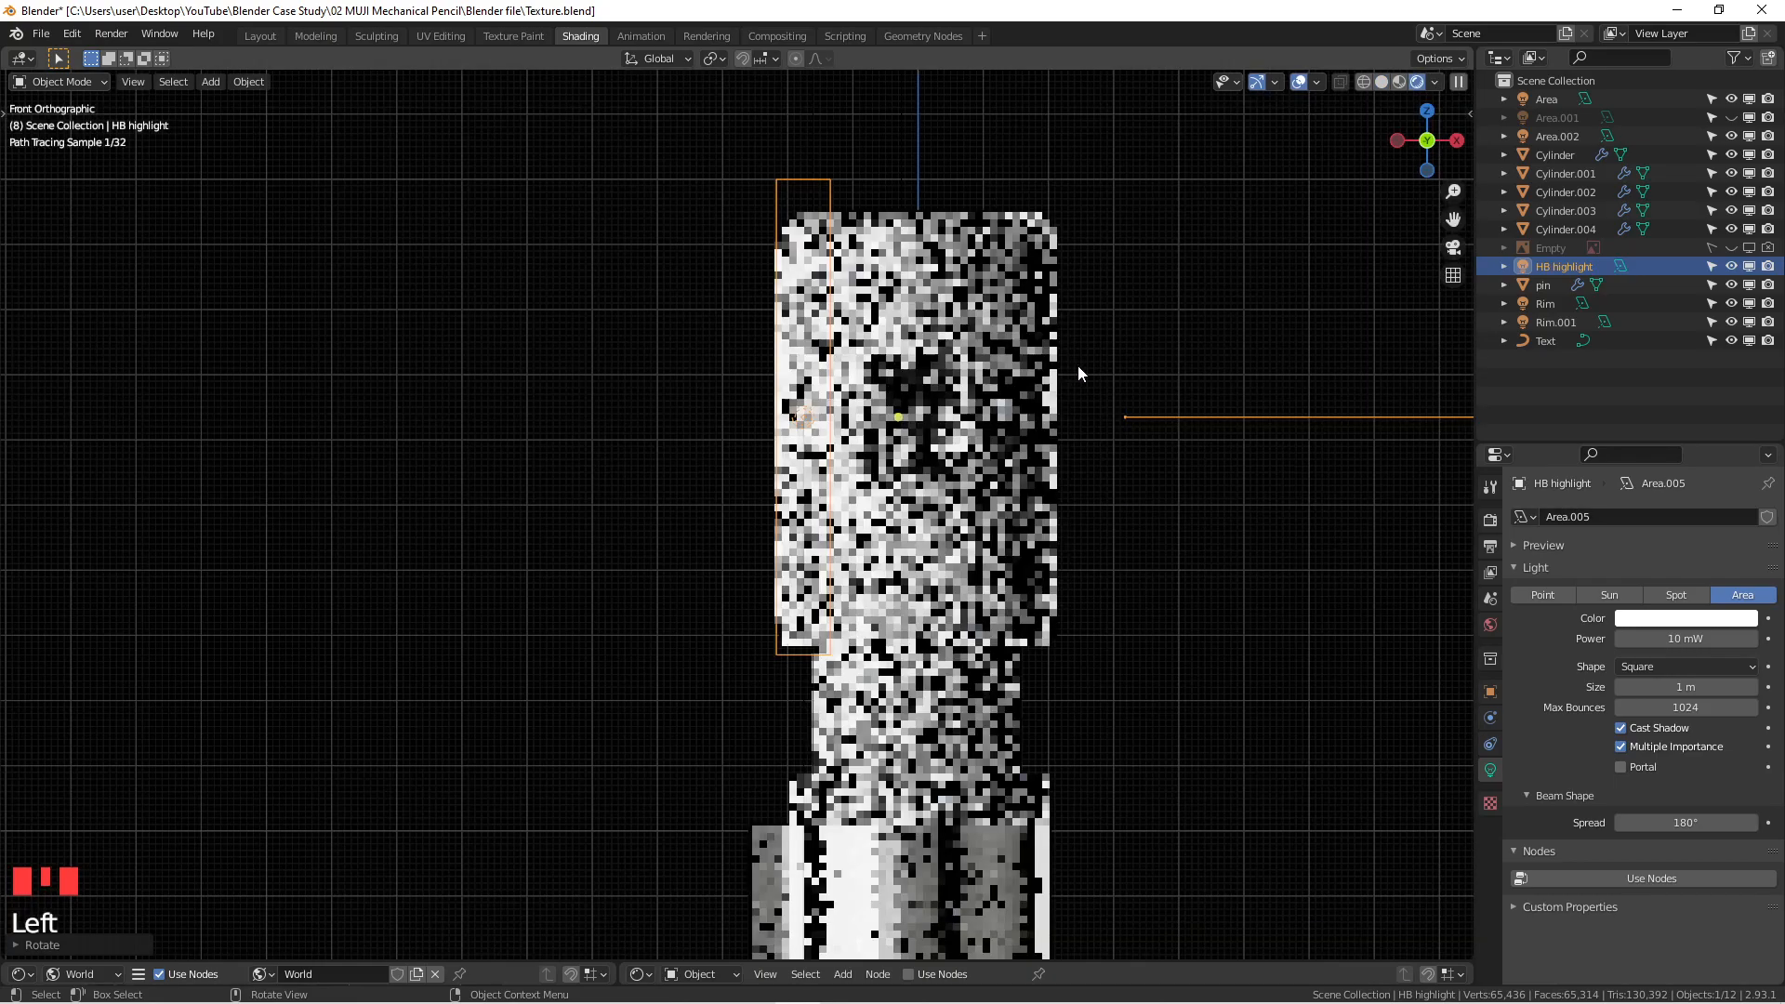
Step: Examine the rendered lighting along the pencil's clip, barrel, knurled grip and tip
scroll(985, 471, down, 5)
shift+middle_drag(1119, 606, 781, 367)
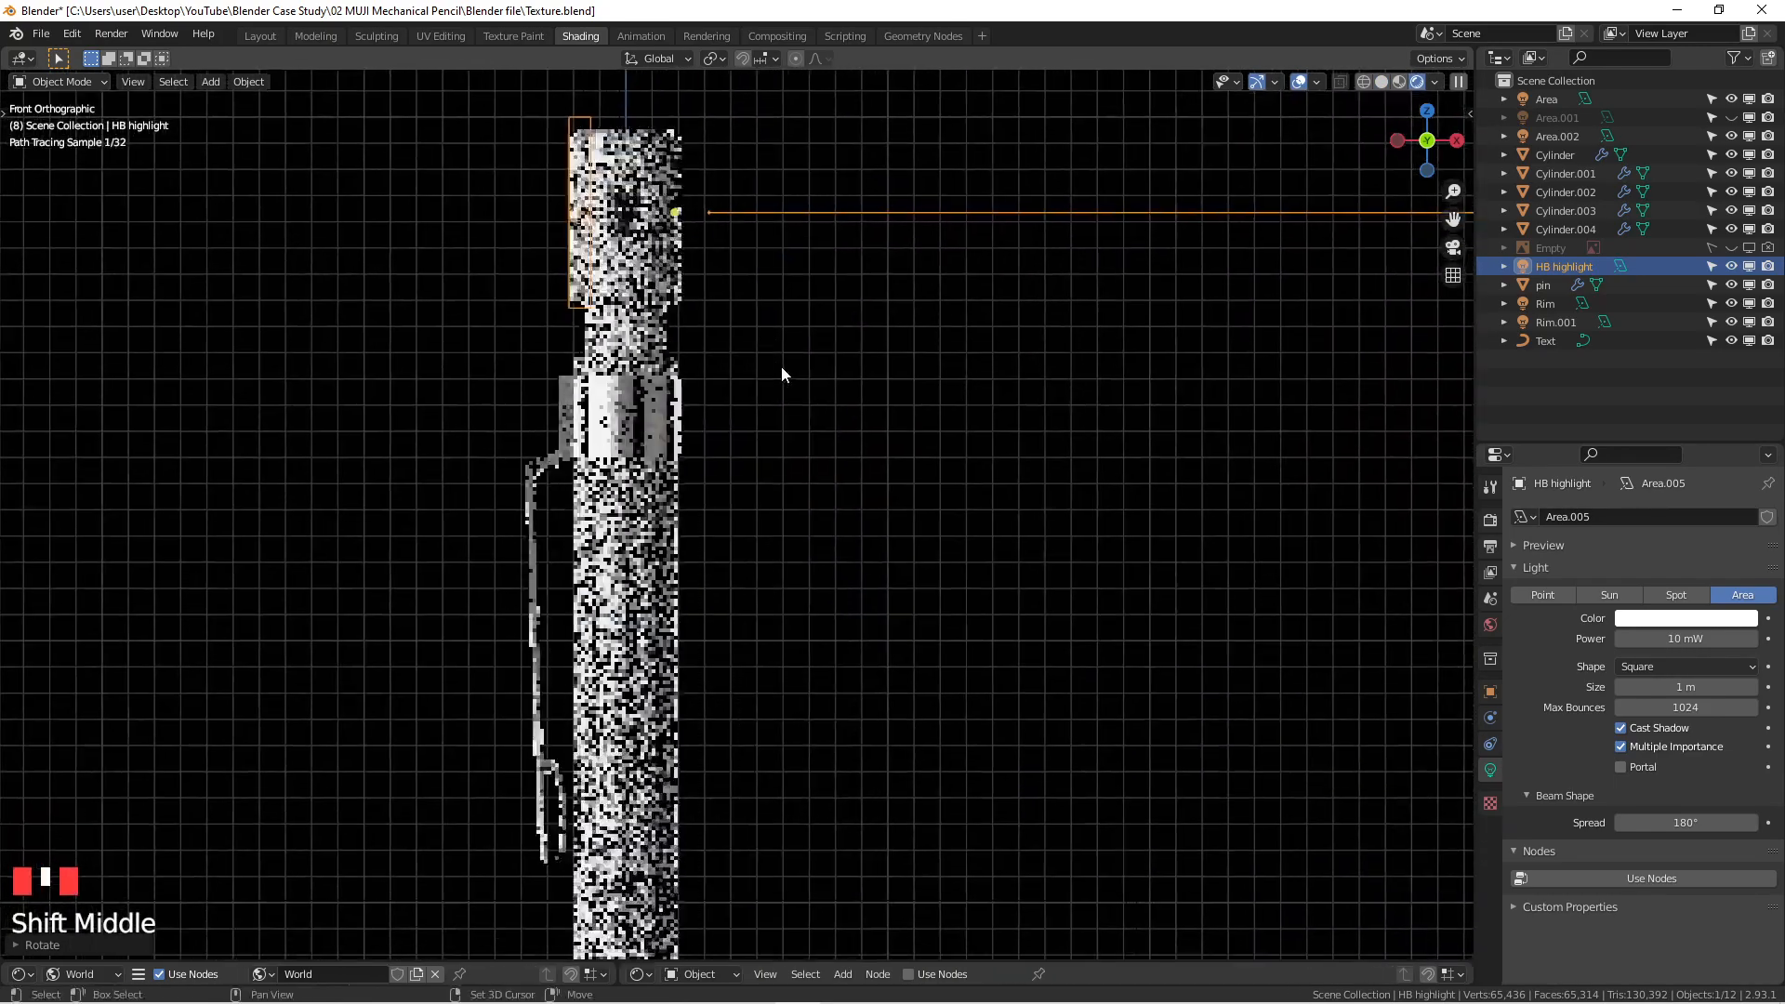
shift+middle_drag(599, 531, 604, 544)
scroll(639, 470, up, 3)
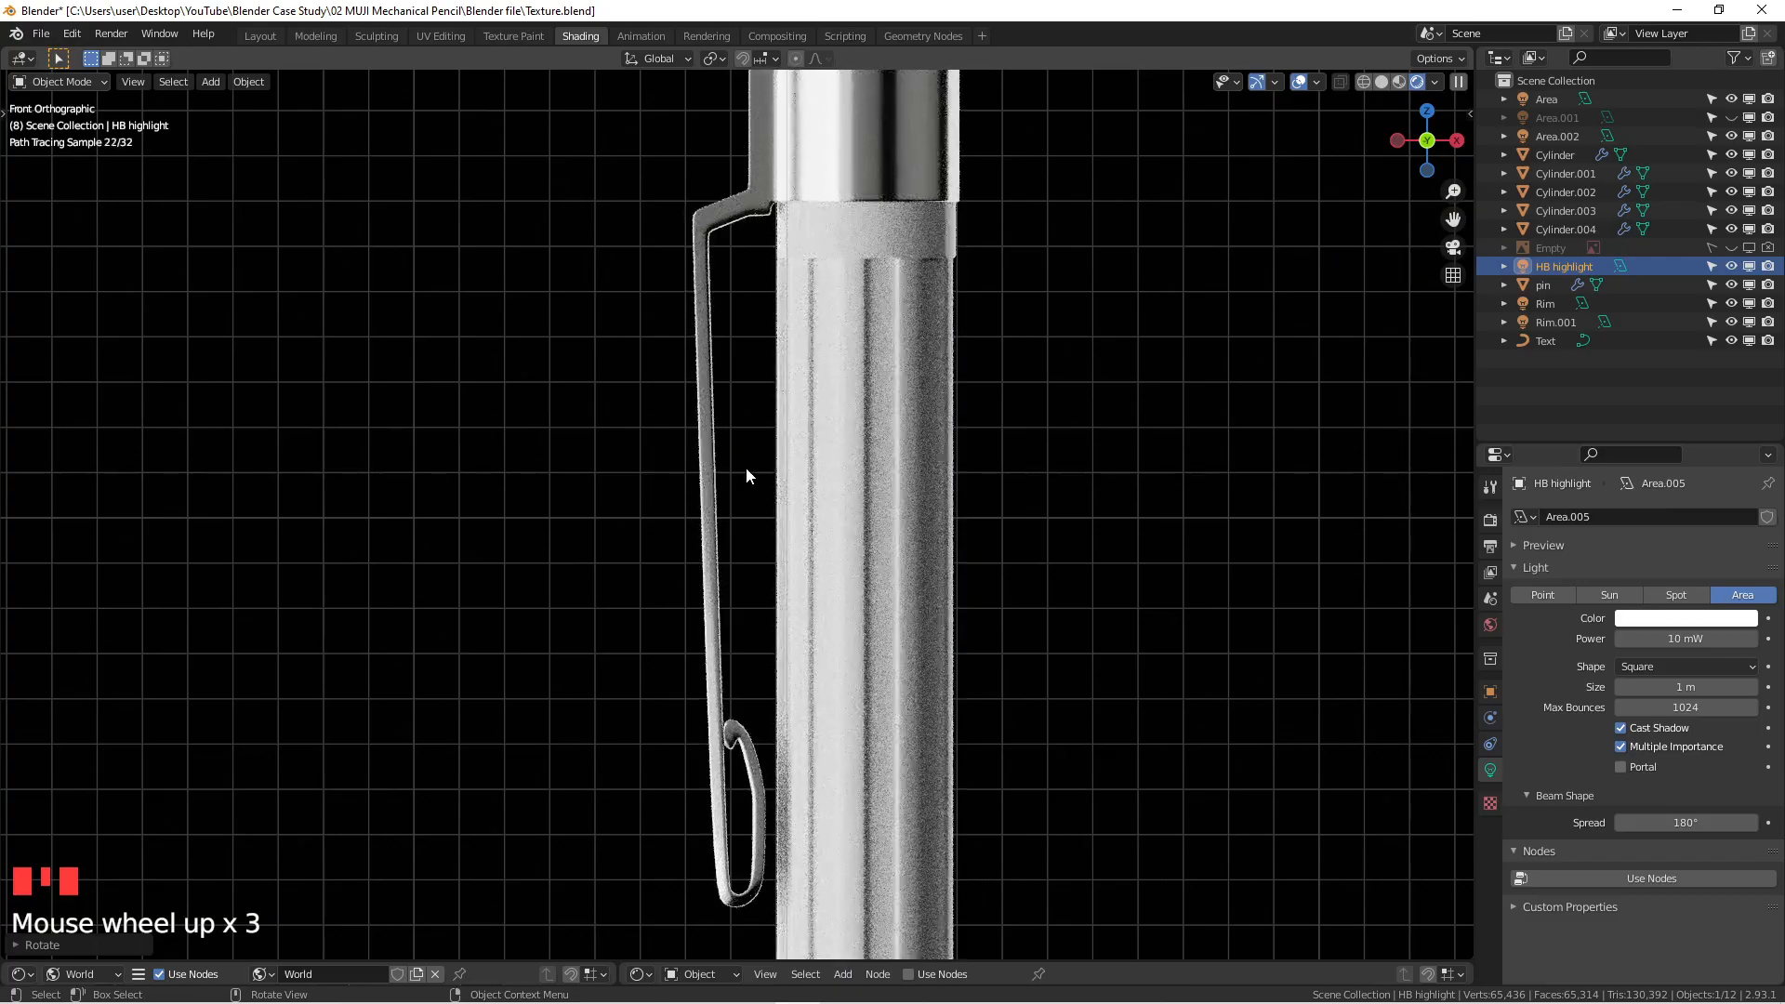
scroll(737, 470, down, 2)
shift+middle_drag(737, 471, 650, 478)
scroll(660, 475, down, 2)
shift+middle_drag(704, 584, 827, 322)
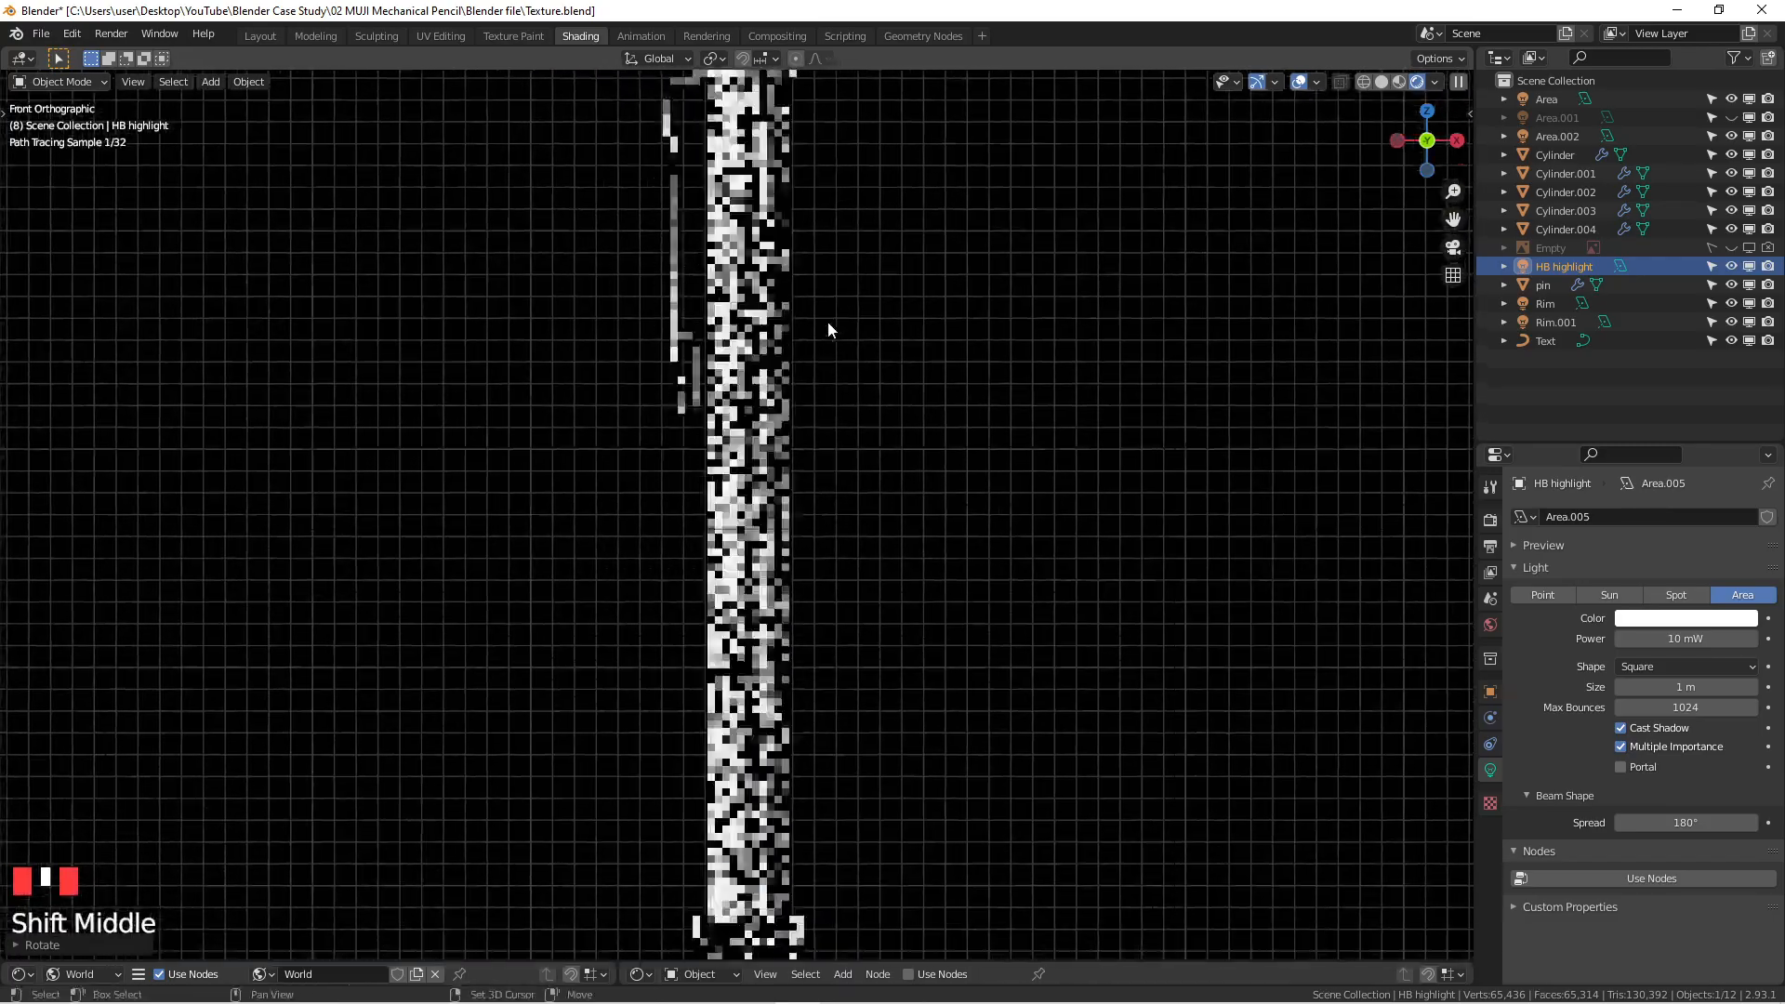
scroll(807, 580, down, 4)
shift+middle_drag(812, 648, 797, 423)
scroll(797, 678, up, 3)
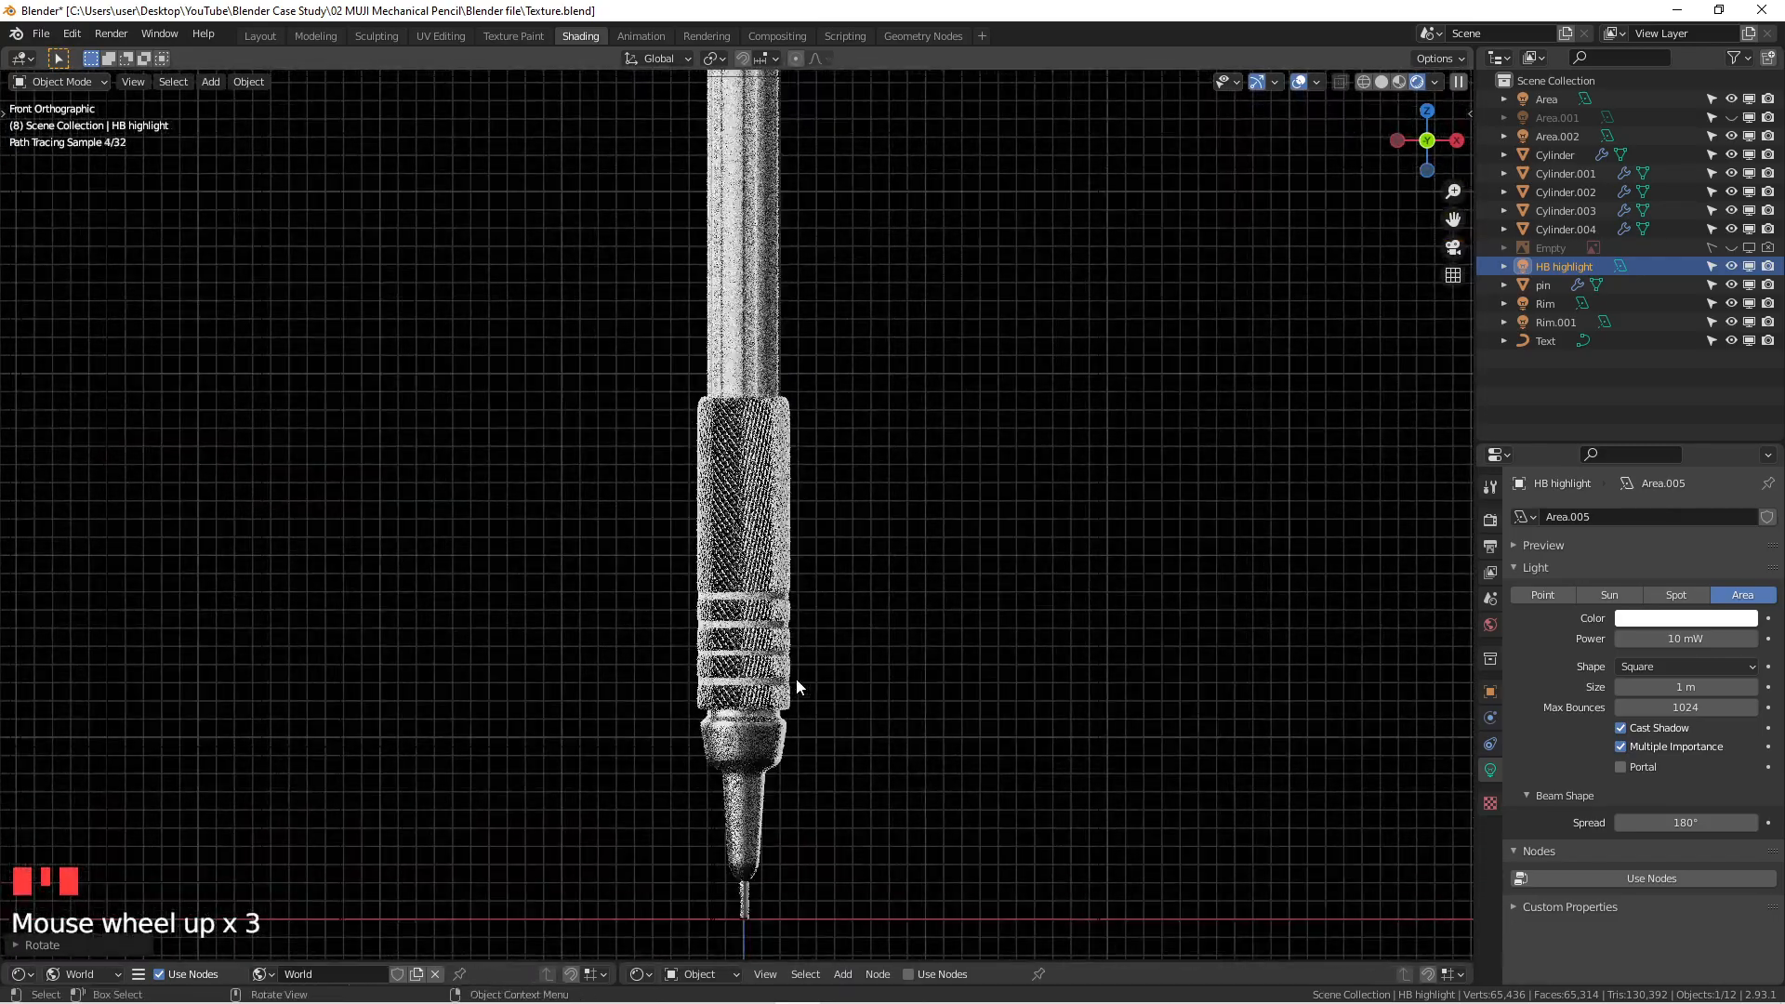
shift+middle_drag(800, 703, 789, 616)
scroll(784, 580, up, 2)
scroll(853, 418, down, 5)
scroll(885, 499, down, 1)
Step: Examine the rendered lighting on the whole pencil in the front view and deselect the light
key(ctrl+space)
shift+middle_drag(1168, 368, 982, 379)
key(ctrl+space)
scroll(879, 437, up, 3)
mouse_move(880, 437)
shift+middle_down()
mouse_move(751, 401)
mouse_move(773, 403)
shift+middle_up()
scroll(774, 404, up, 3)
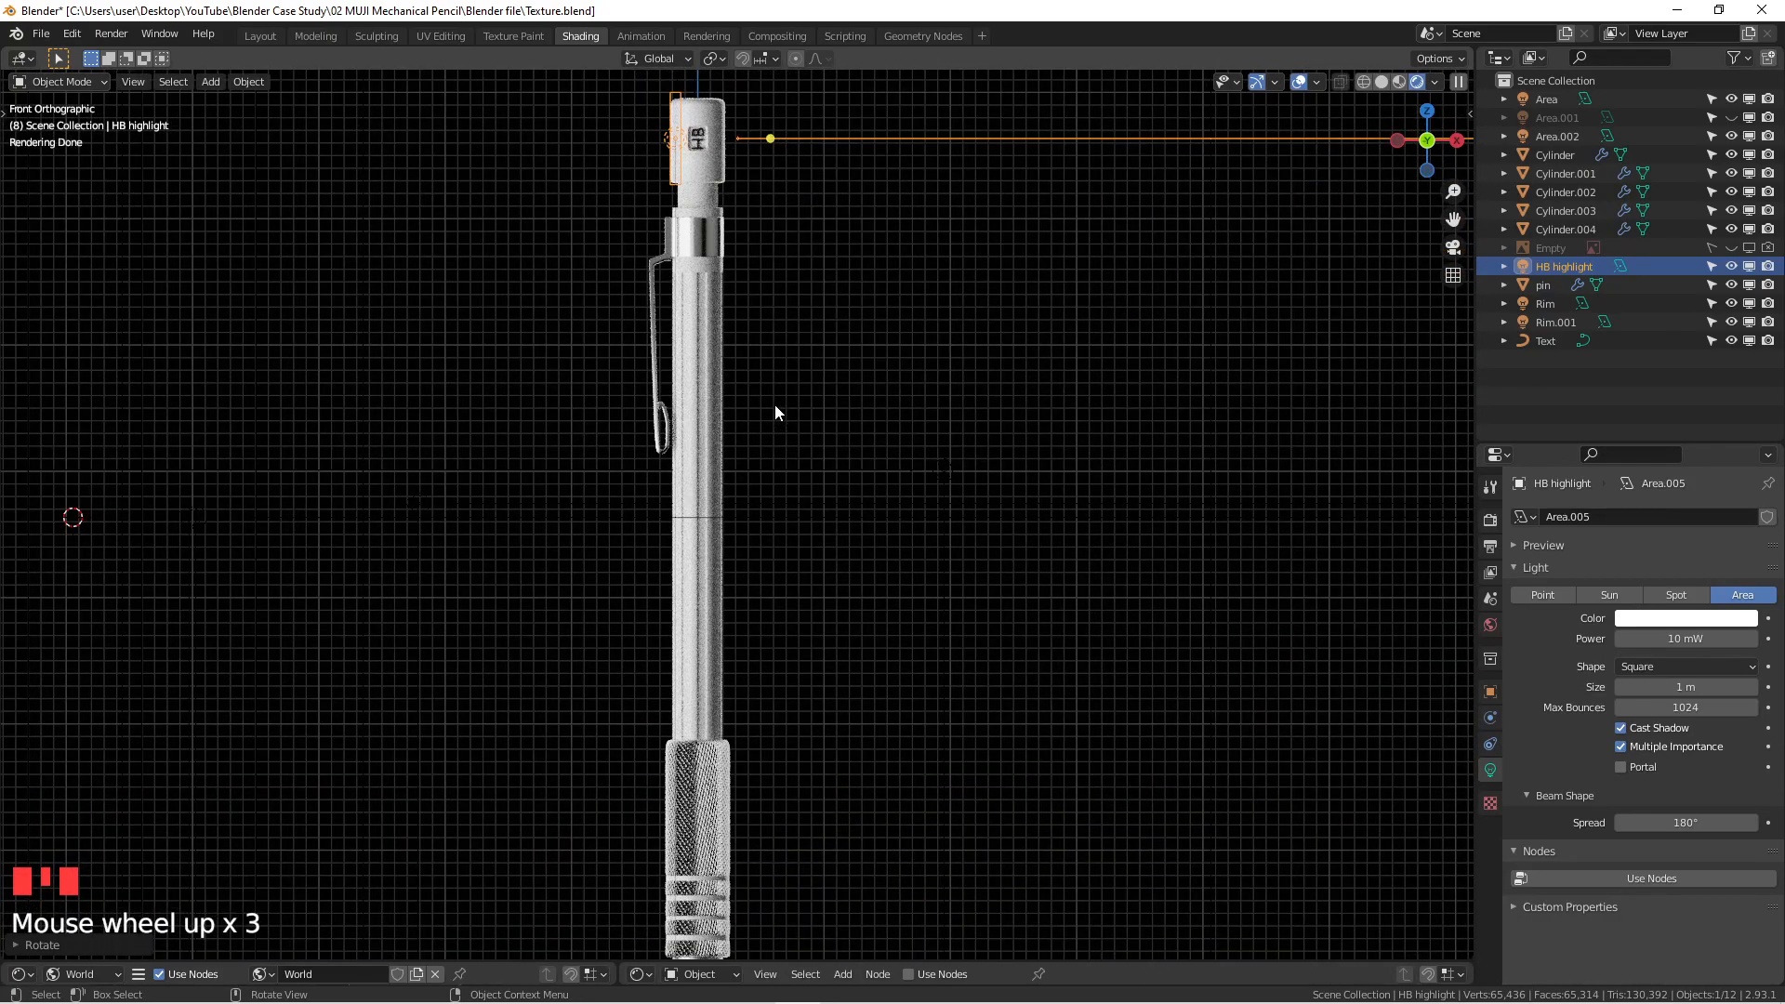
scroll(775, 406, down, 3)
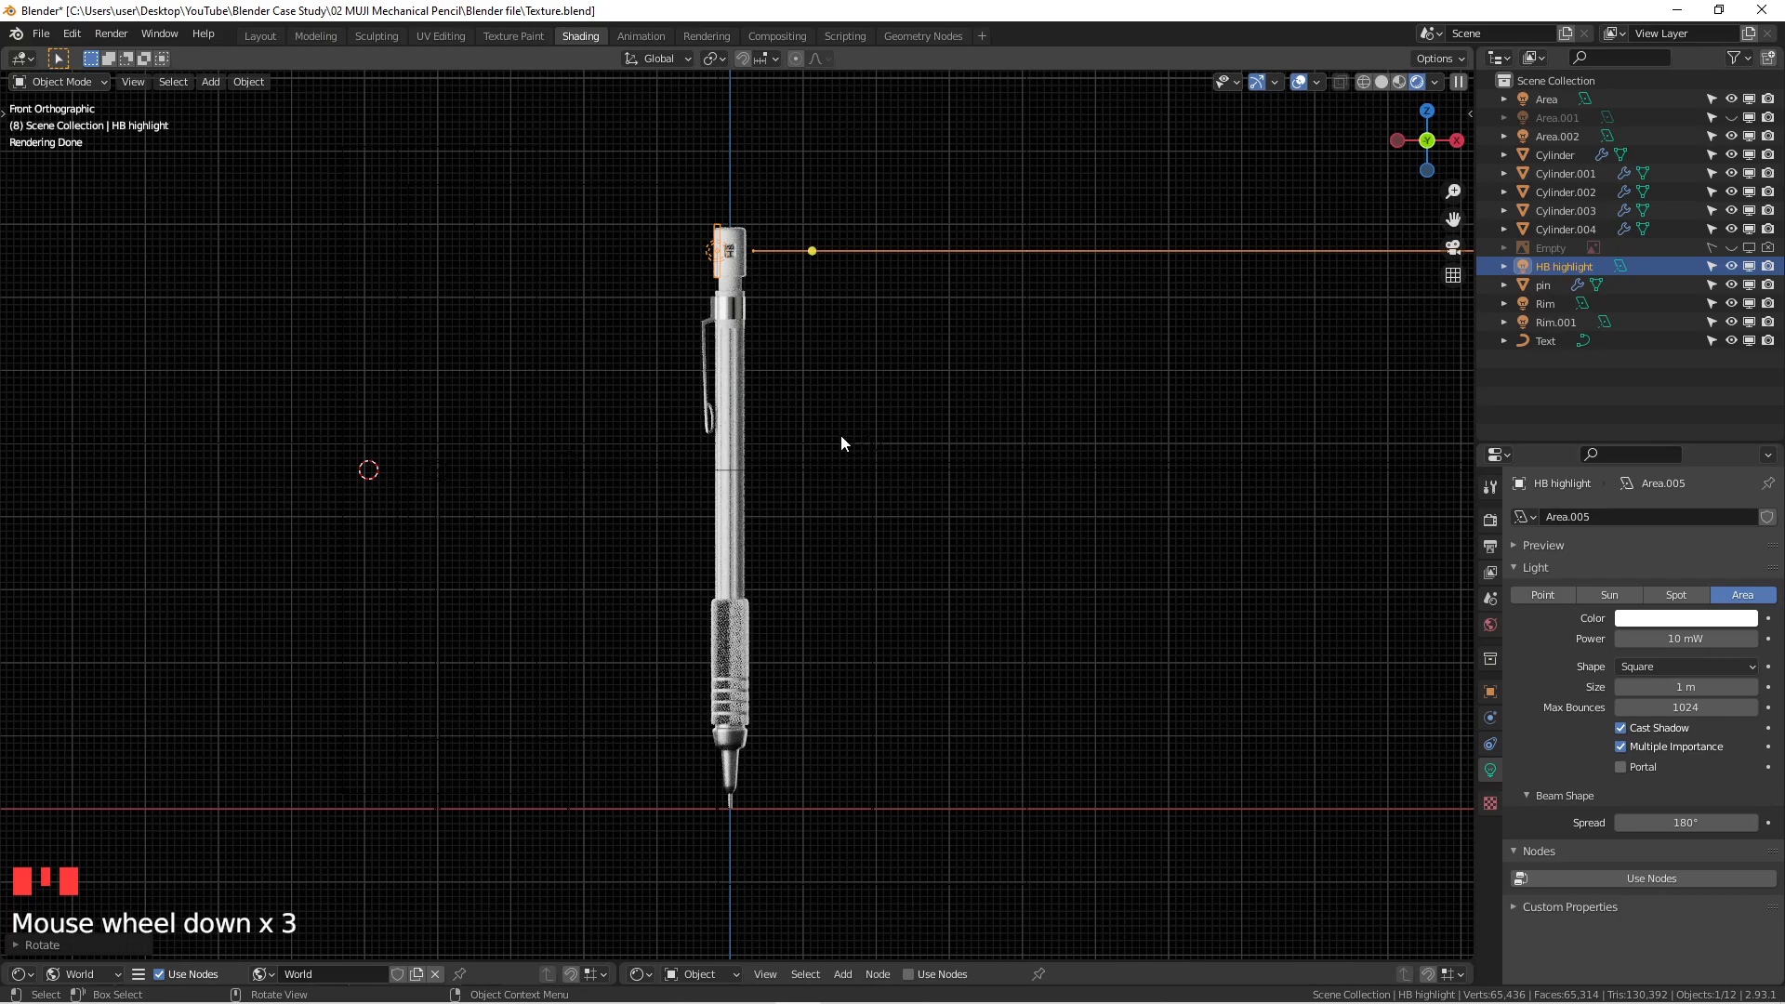
scroll(745, 446, up, 1)
scroll(822, 432, down, 2)
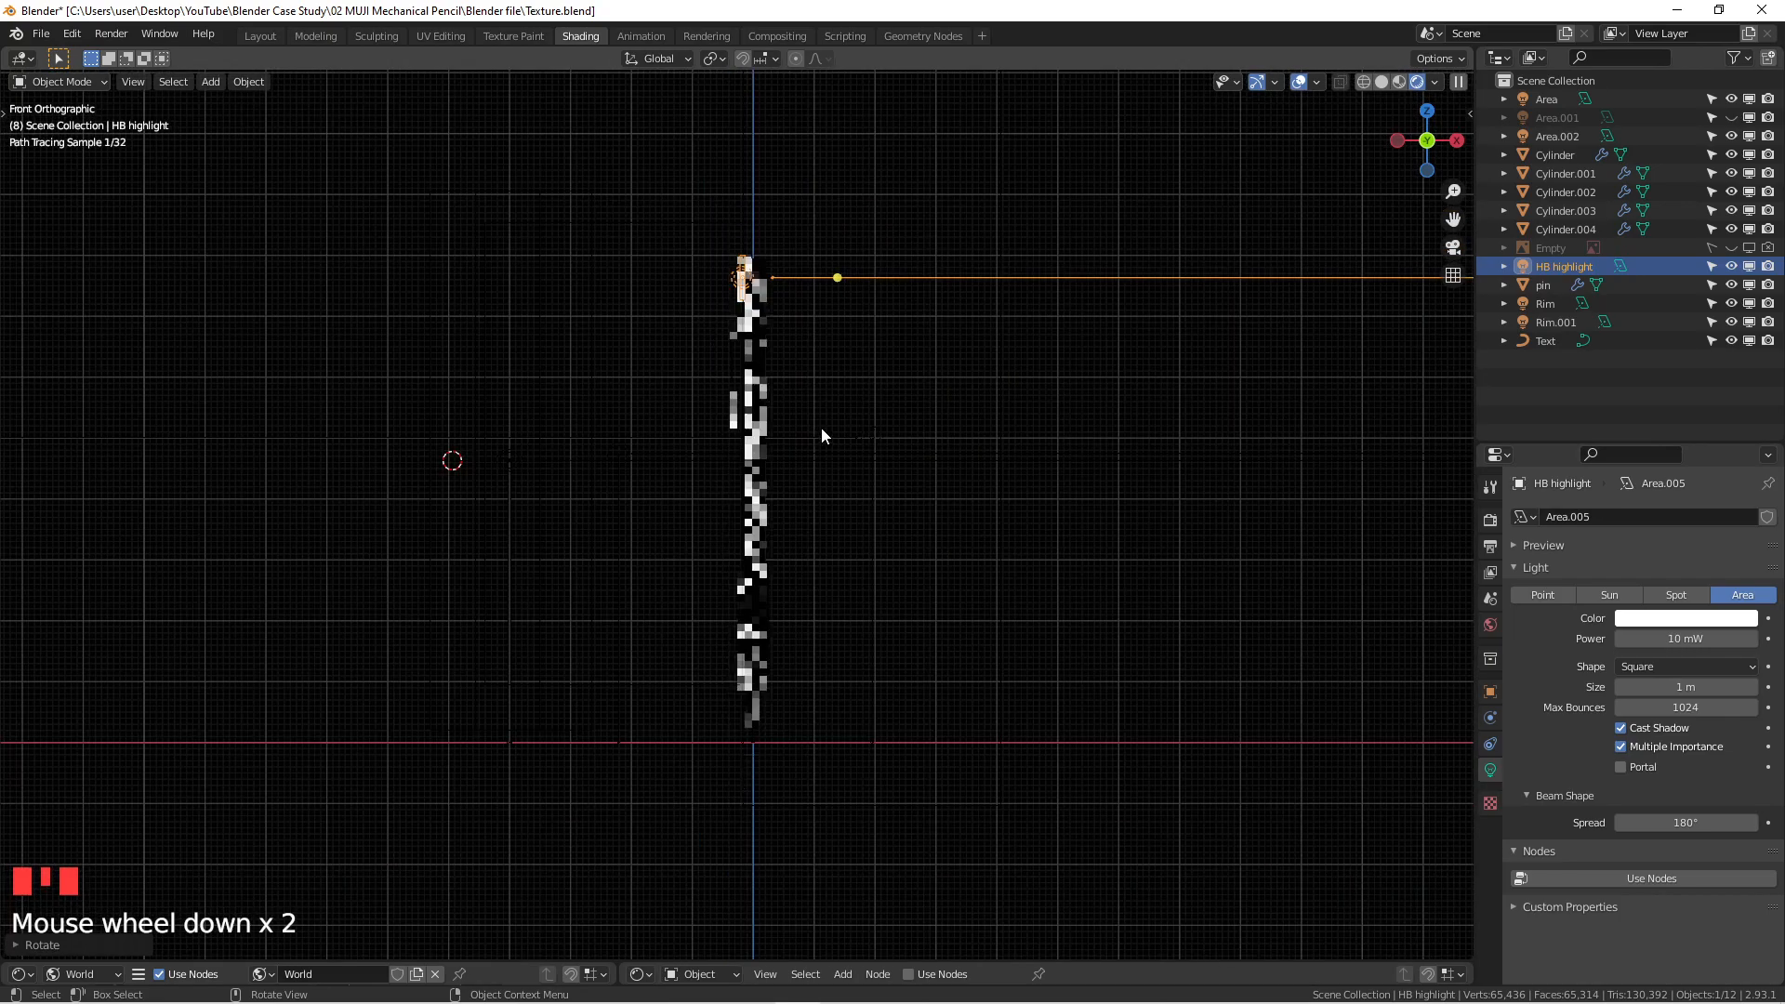
click(902, 400)
scroll(816, 446, up, 3)
shift+middle_drag(816, 446, 857, 433)
scroll(882, 432, down, 3)
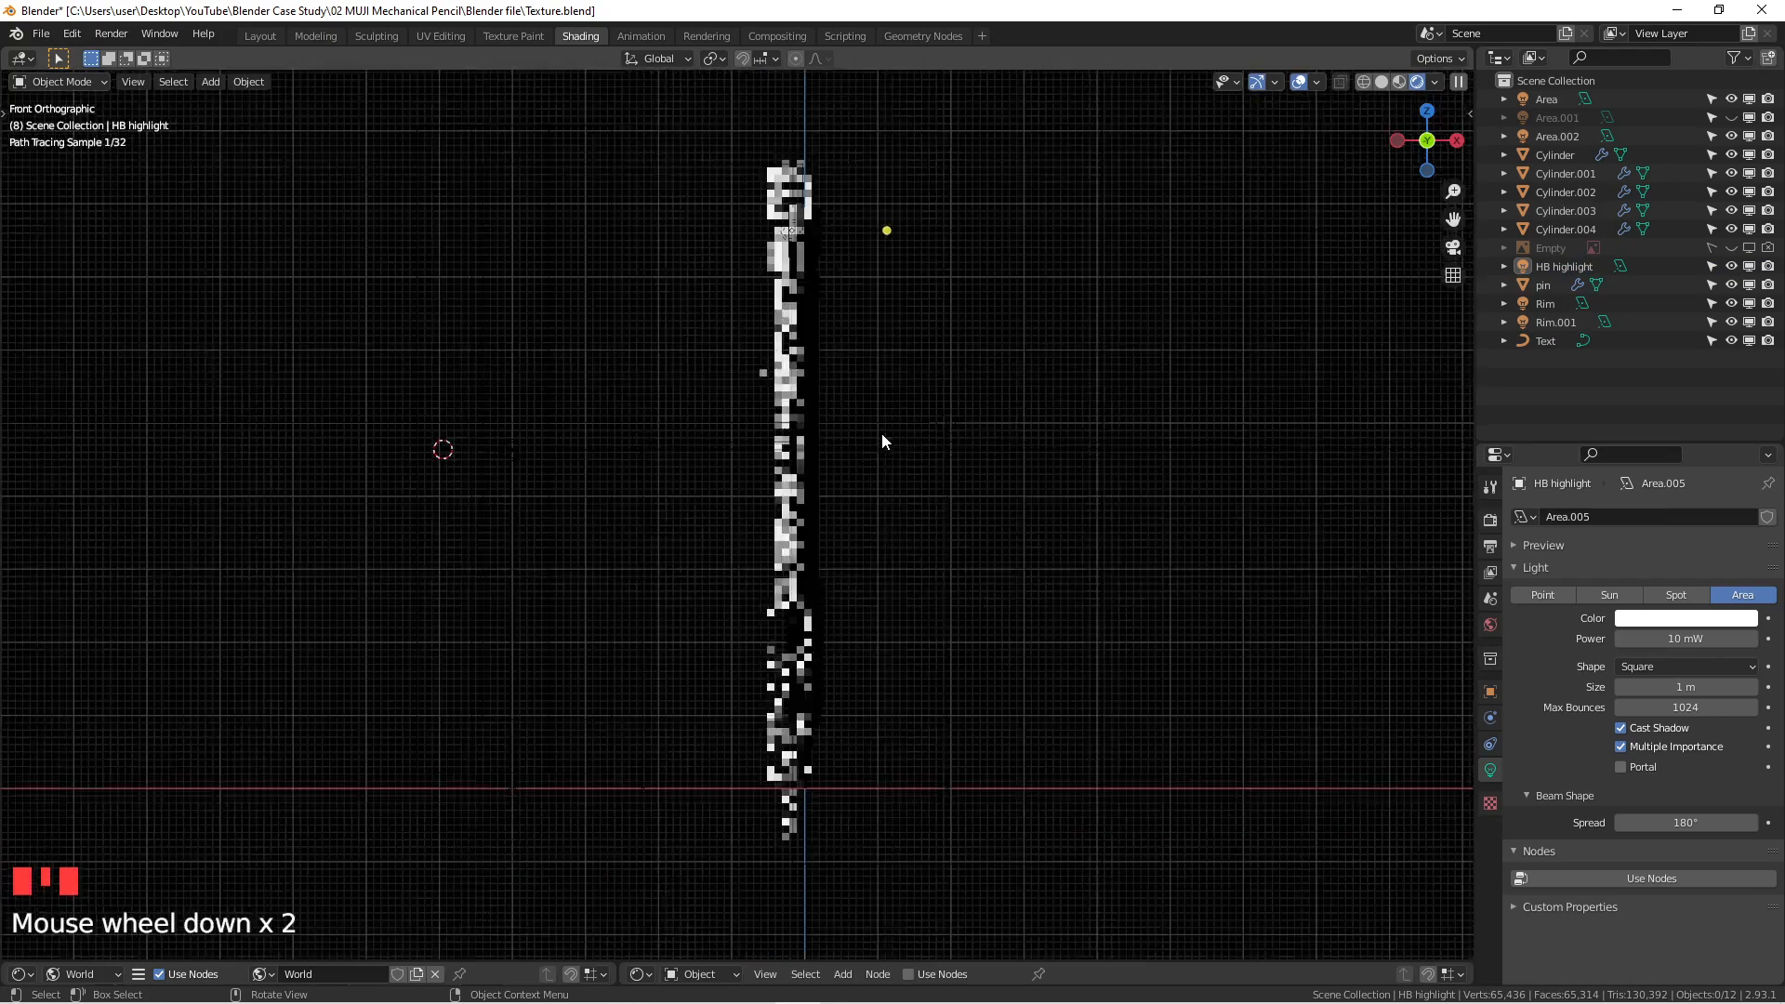
Step: Add a mesh plane to the scene, leaving it at the 3D cursor
key(shift+a)
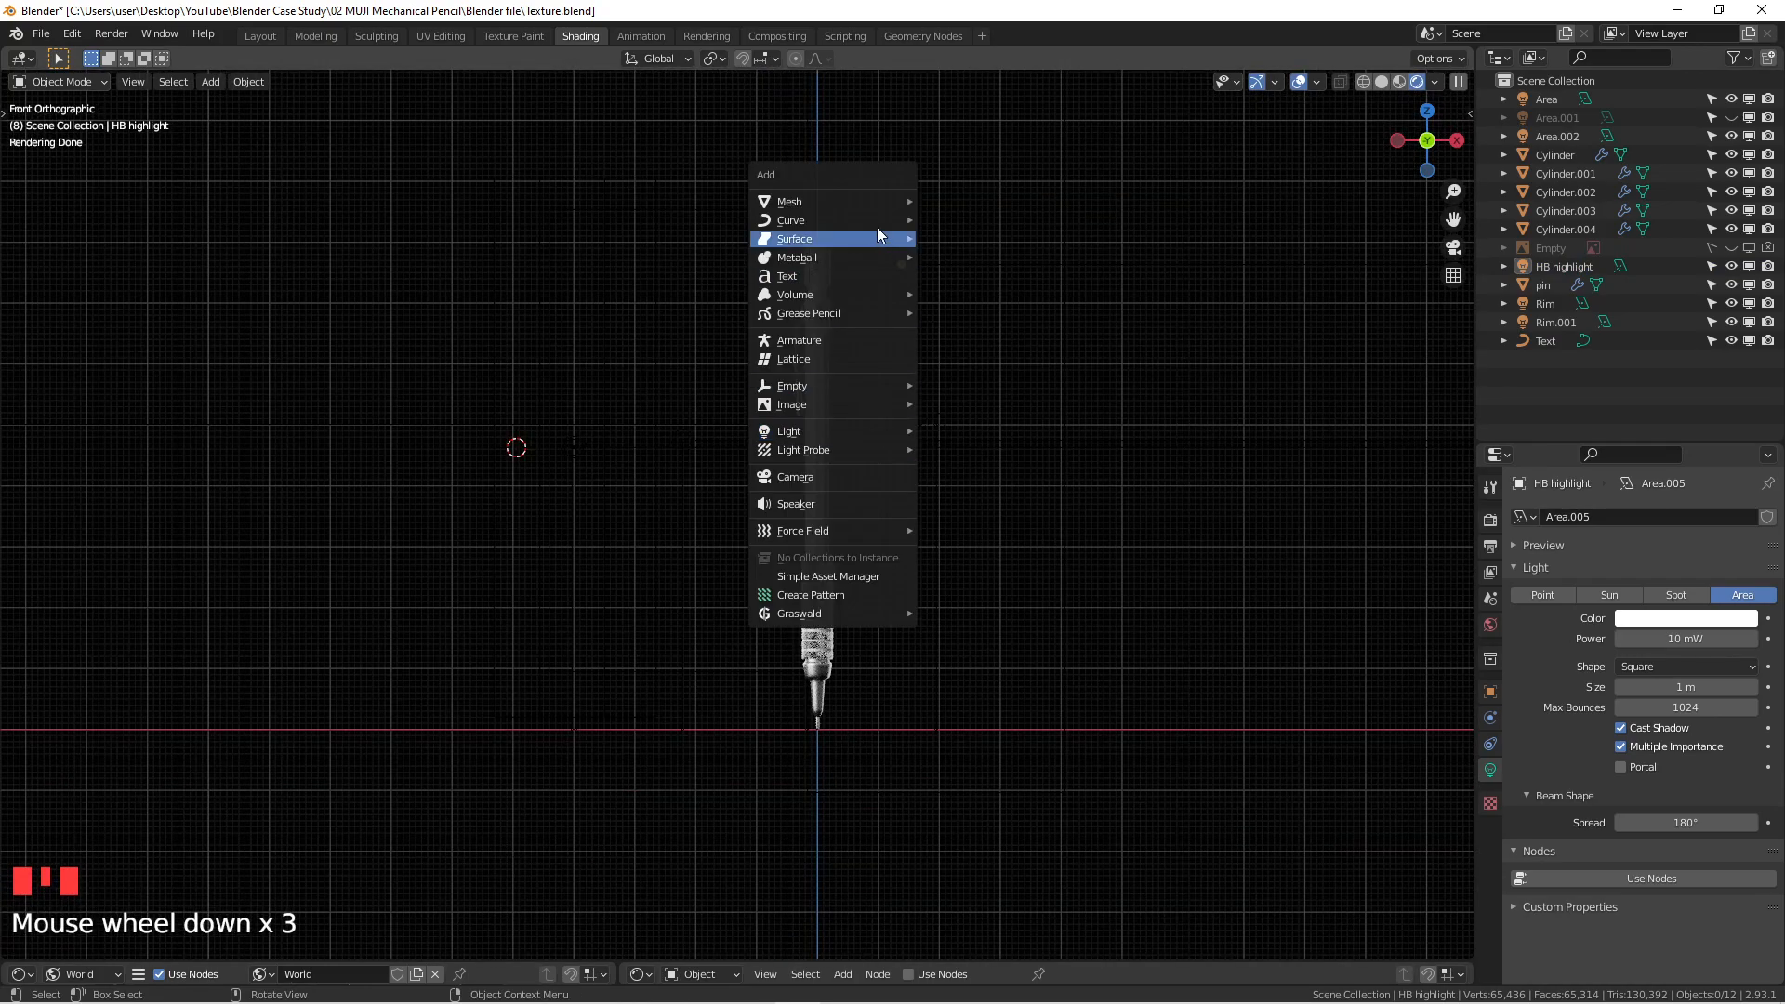
mouse_move(884, 199)
click(1001, 197)
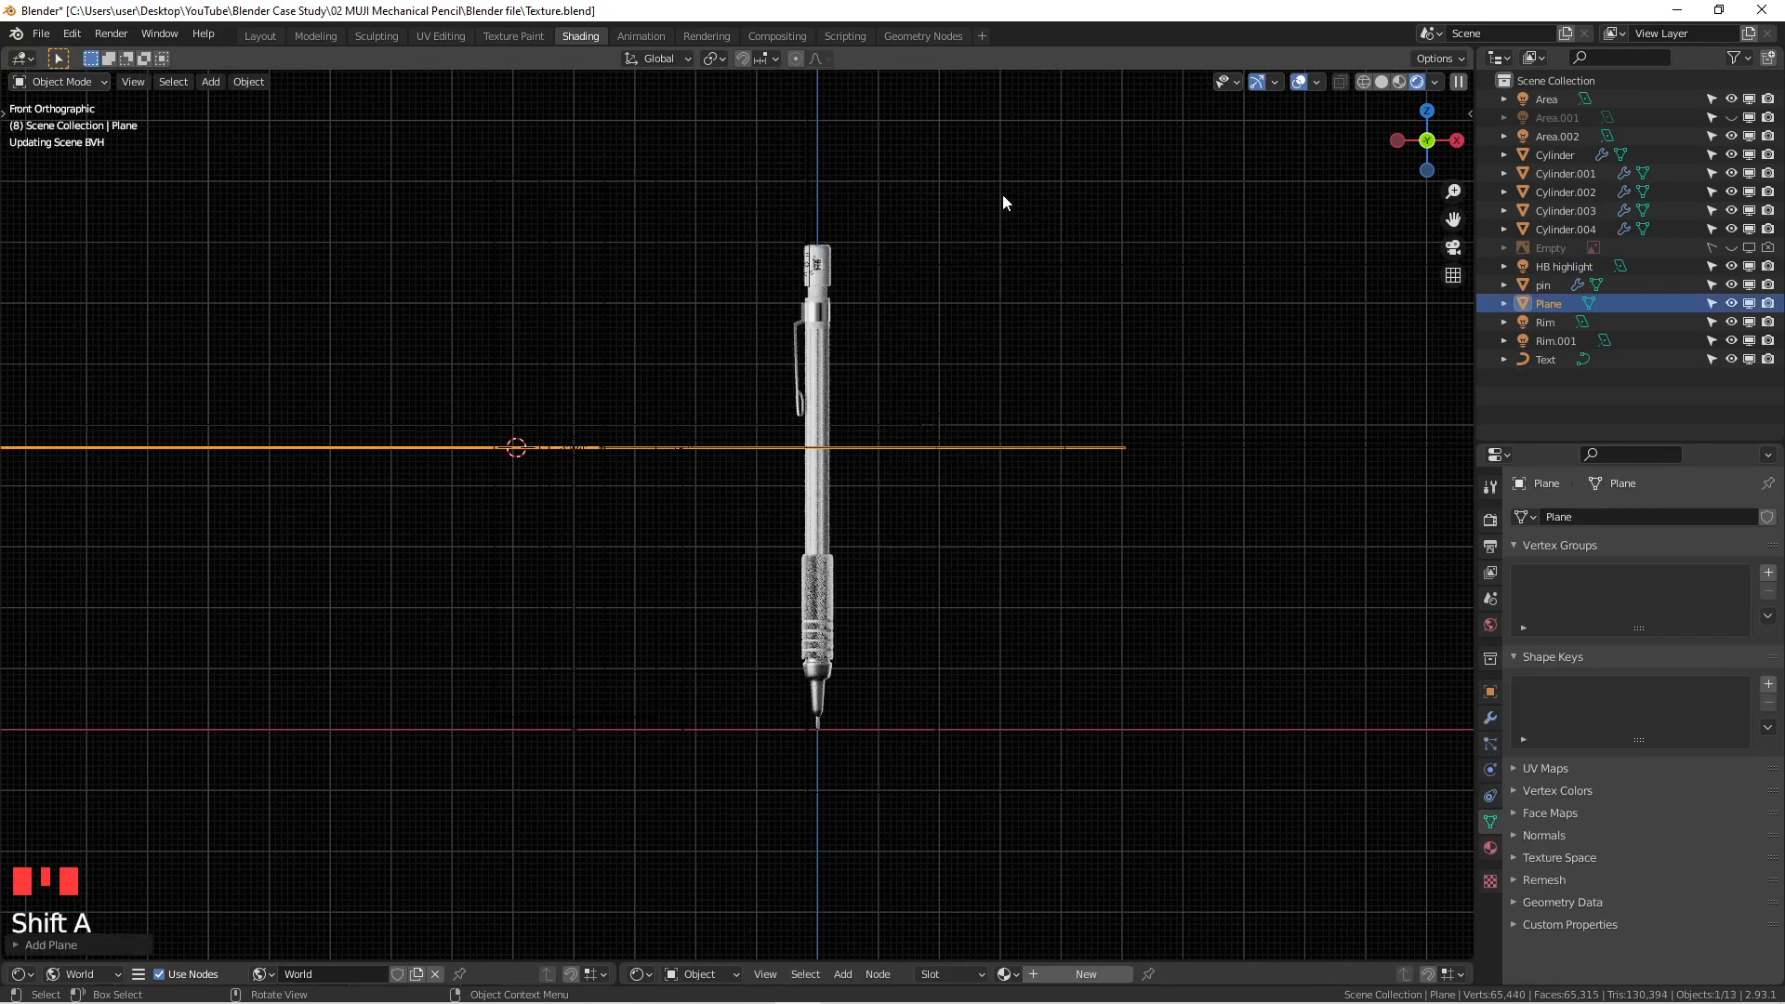
key(g)
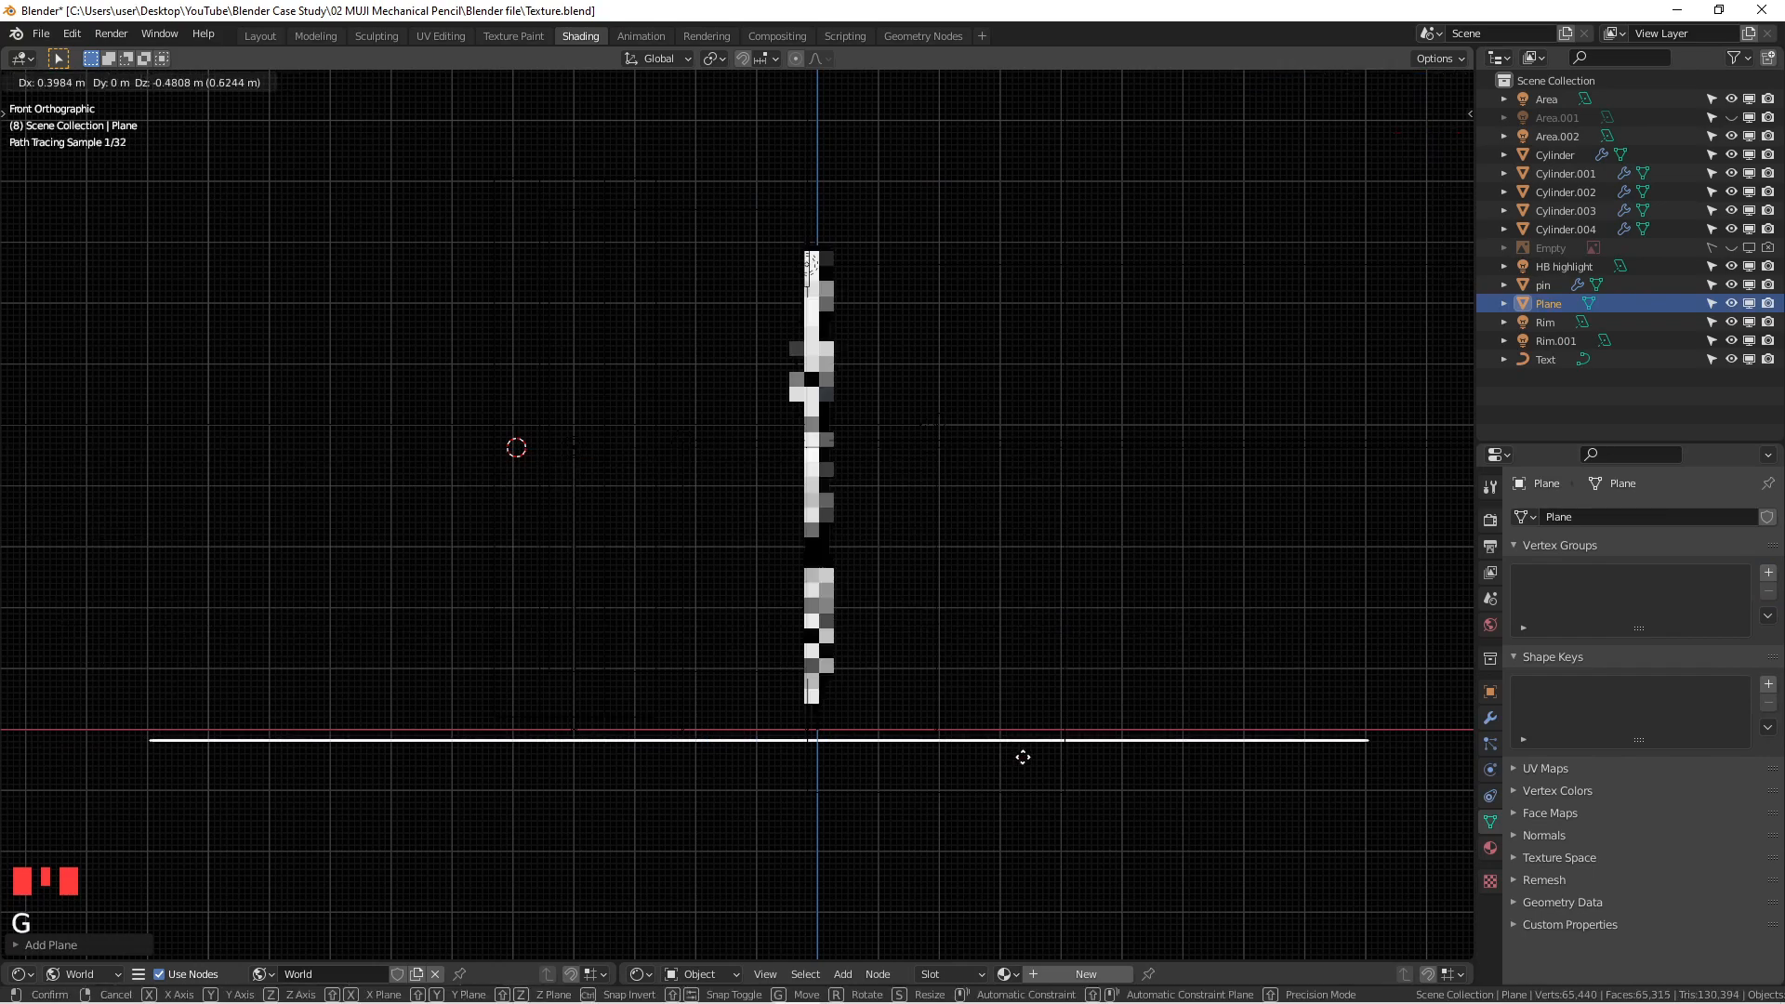
right_click(1048, 448)
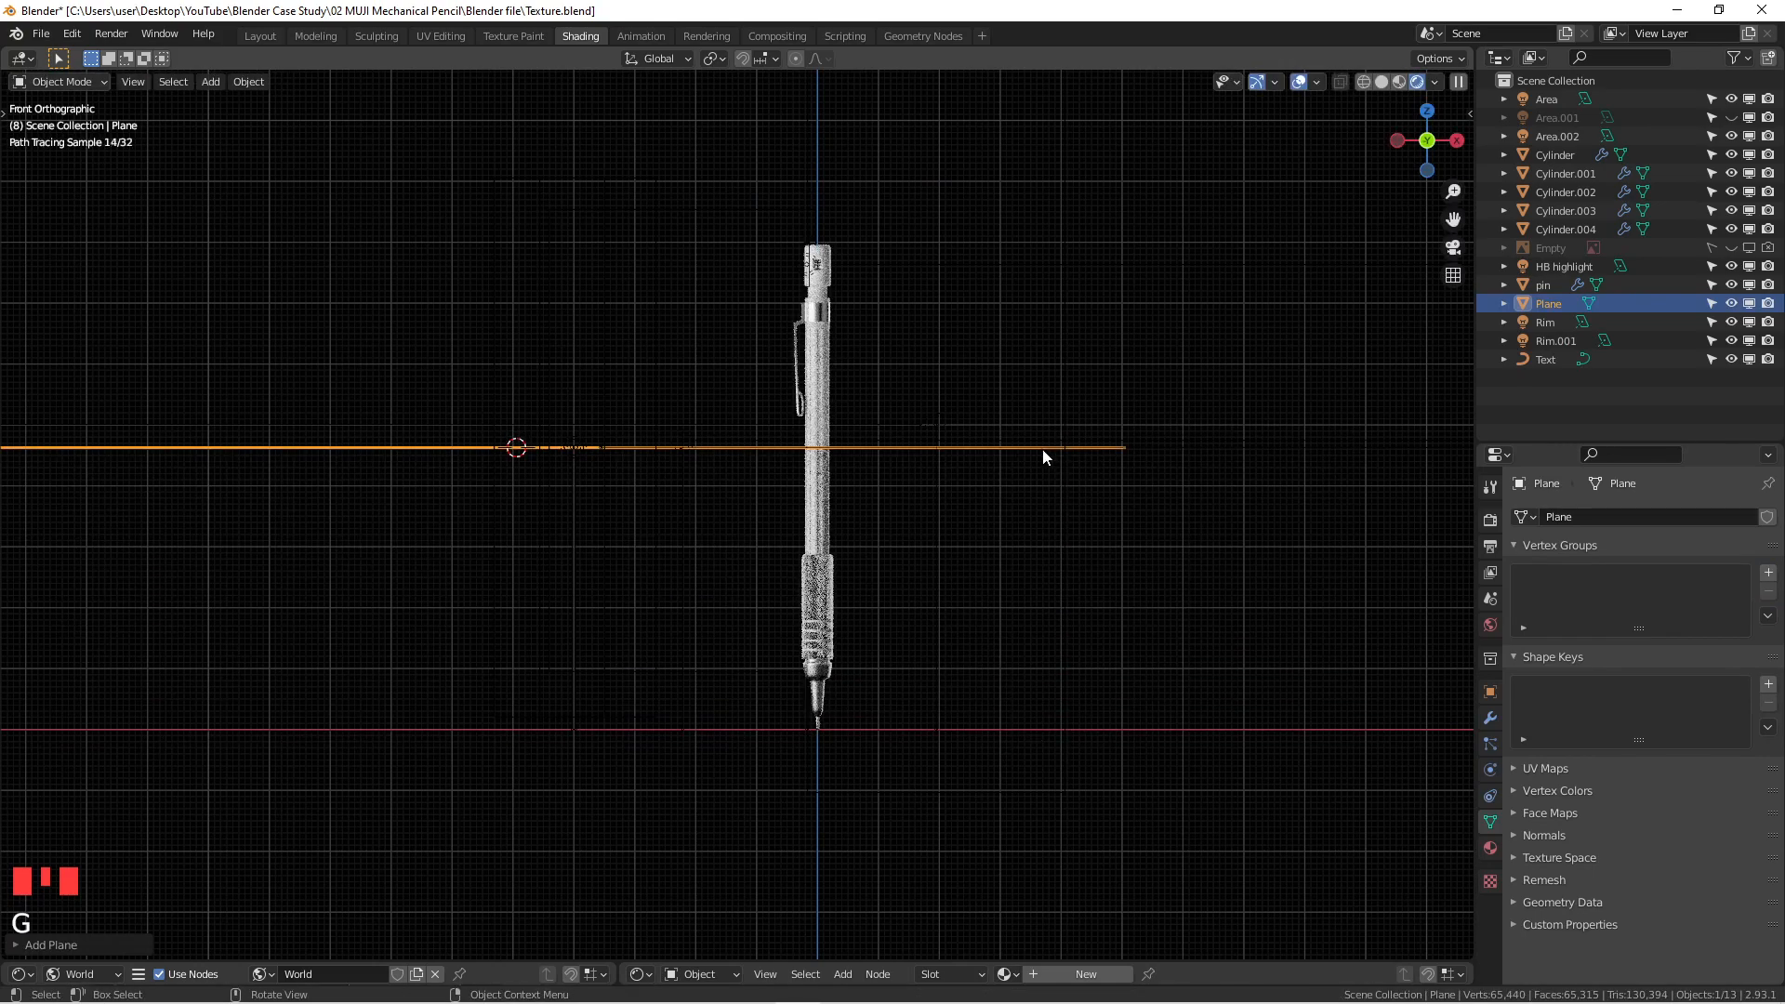
Step: Rotate the plane about the global X axis so that it stands upright, facing the front view
key(r)
key(x)
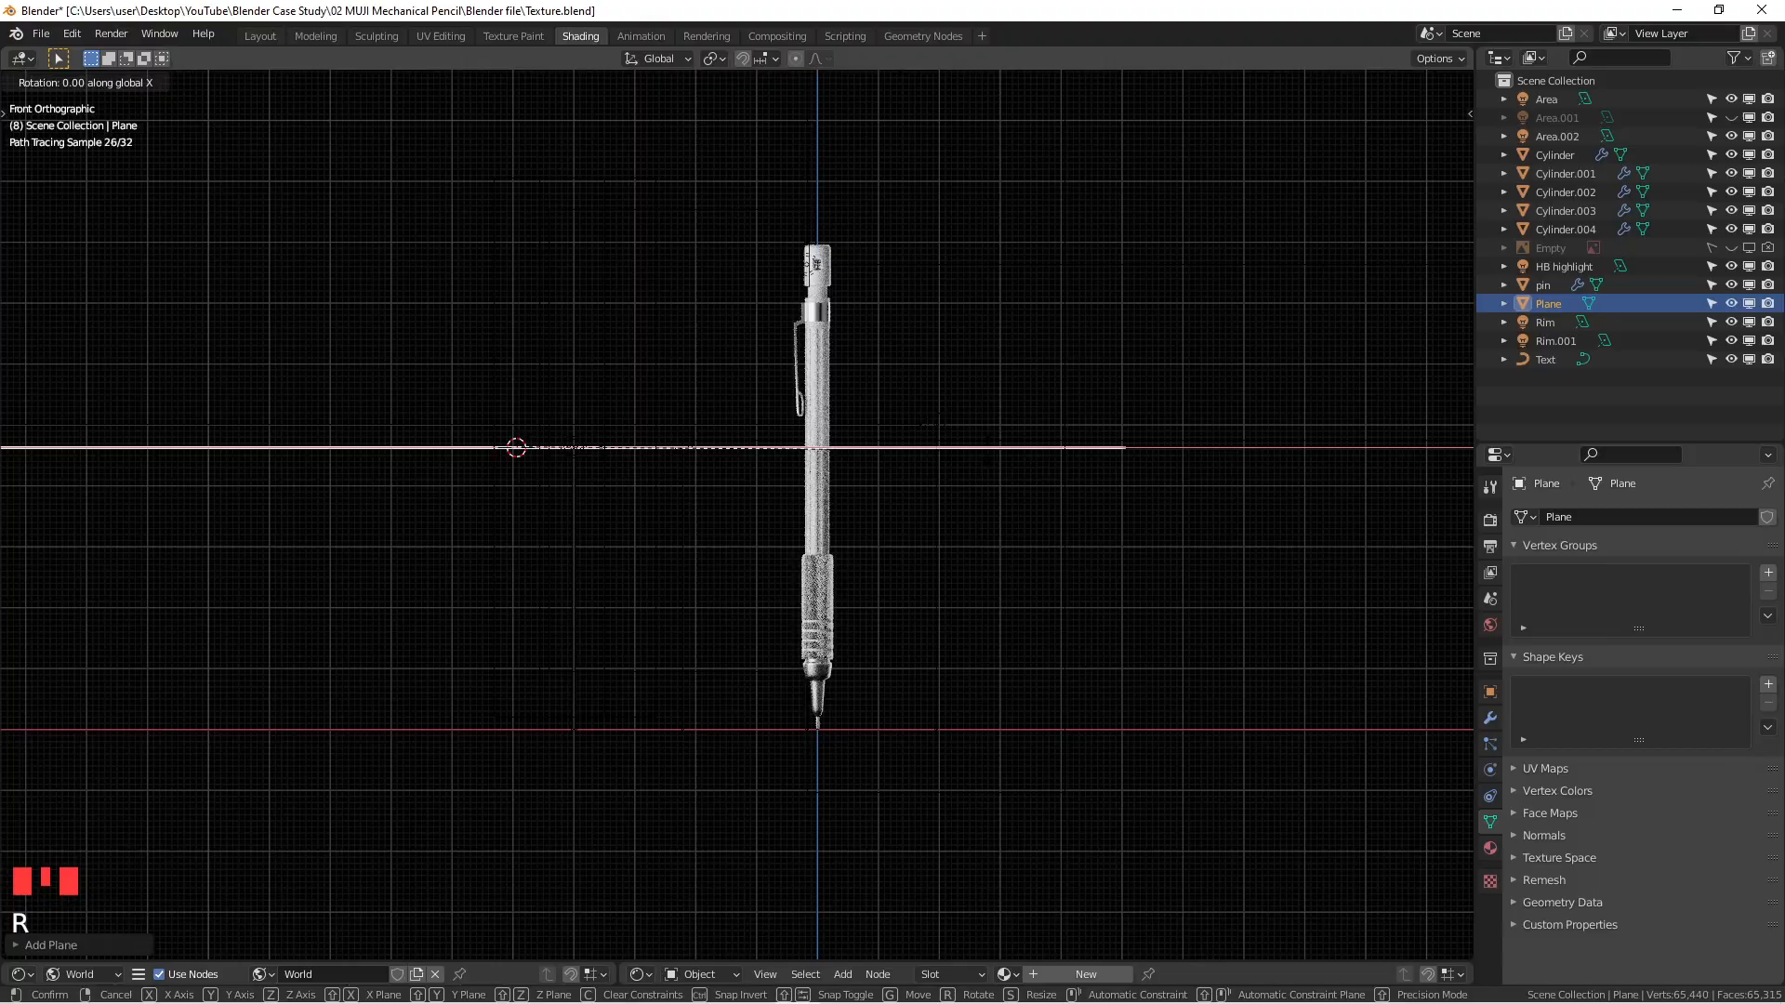
click(985, 448)
scroll(990, 454, down, 4)
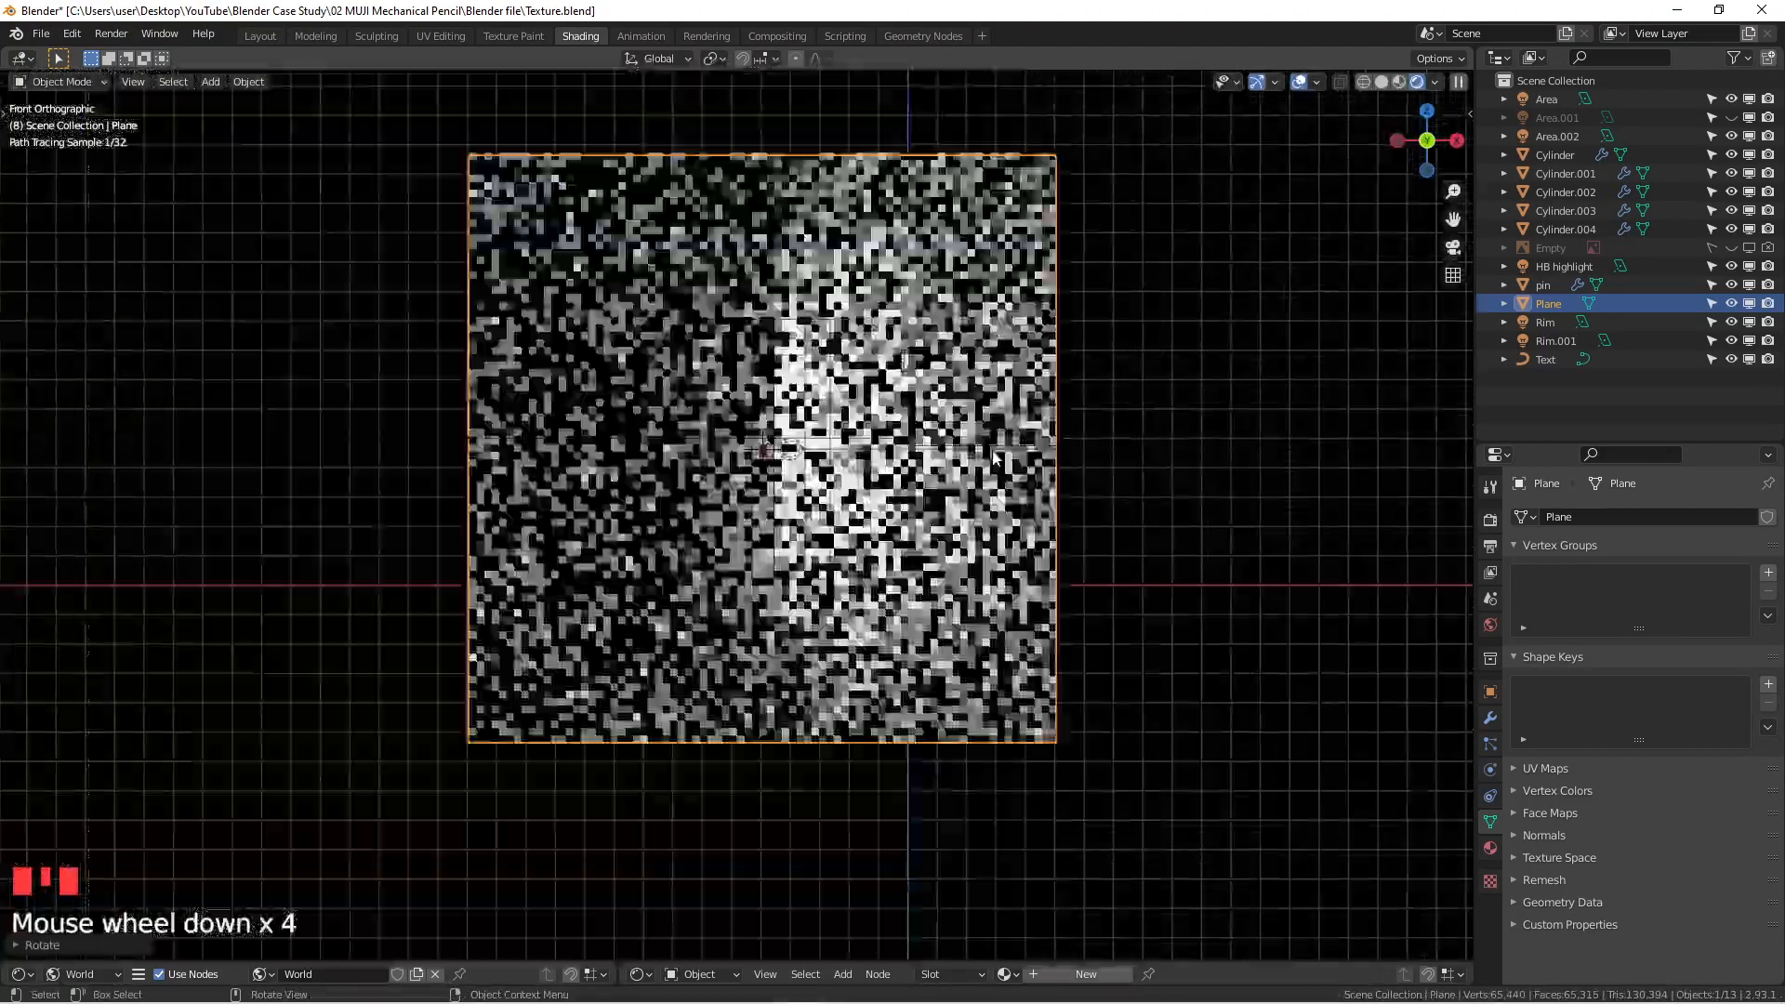
Step: In the top view, move the plane about 0.47 m along X and 0.35 m along Y, behind the pencil
key(KP_7)
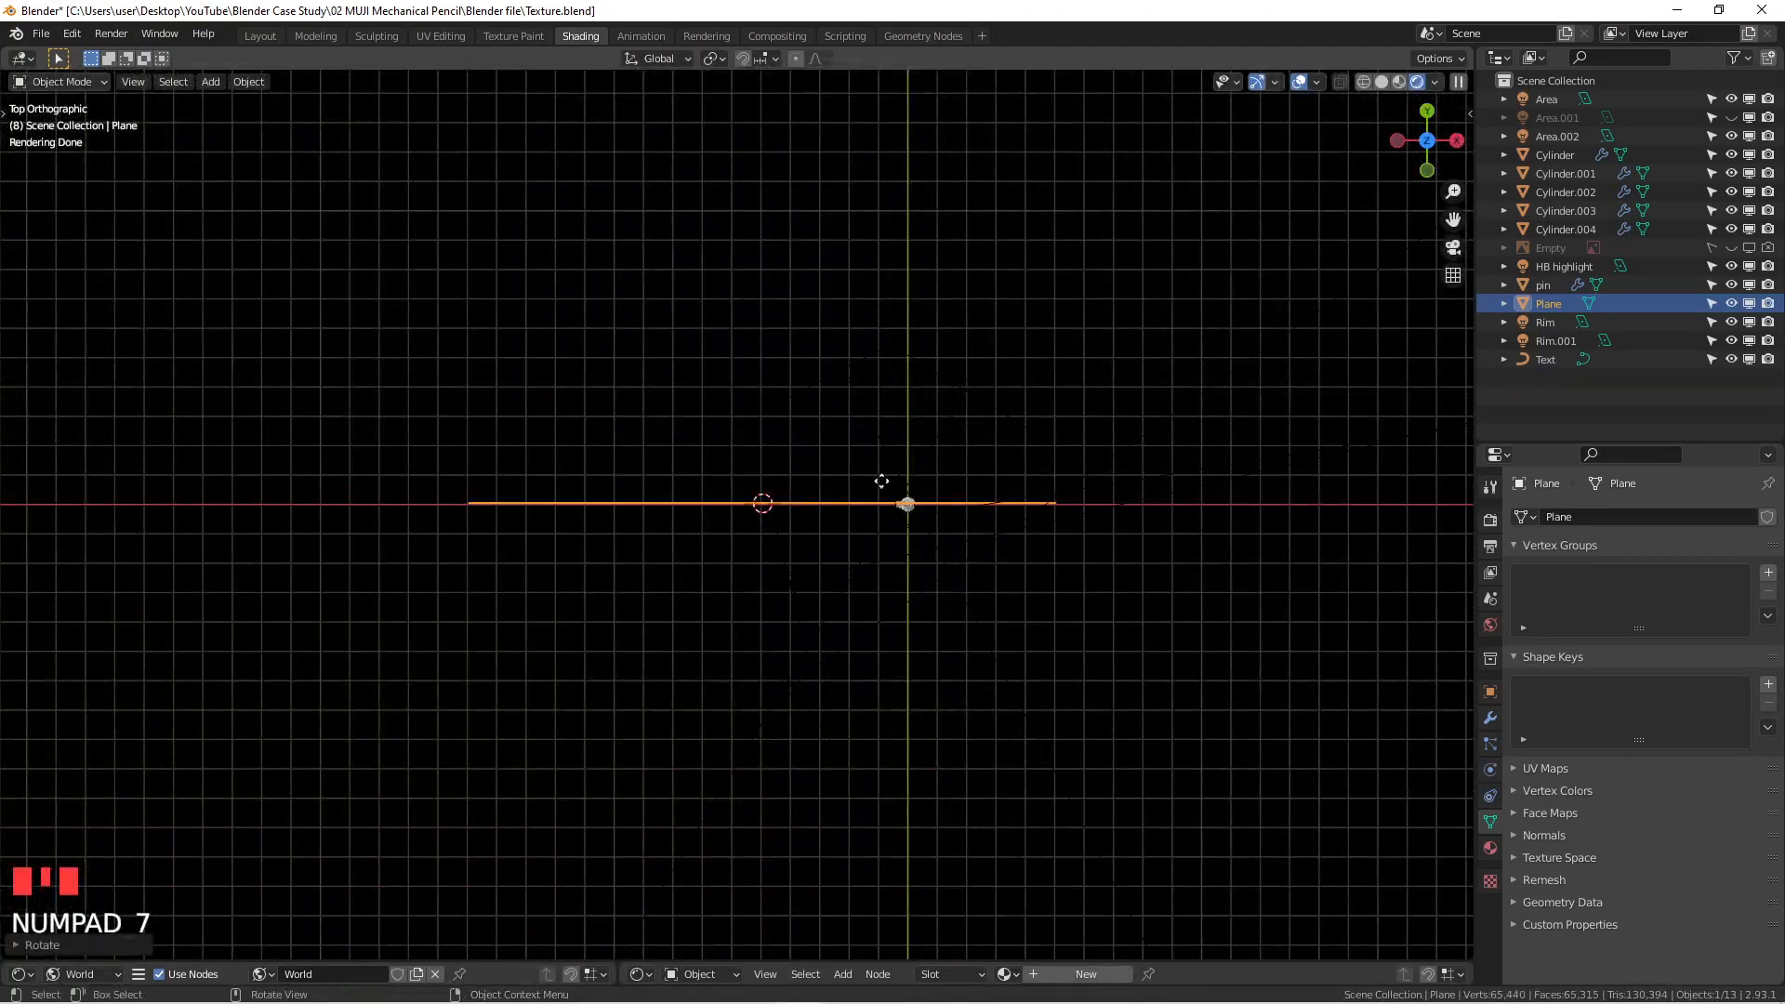
key(g)
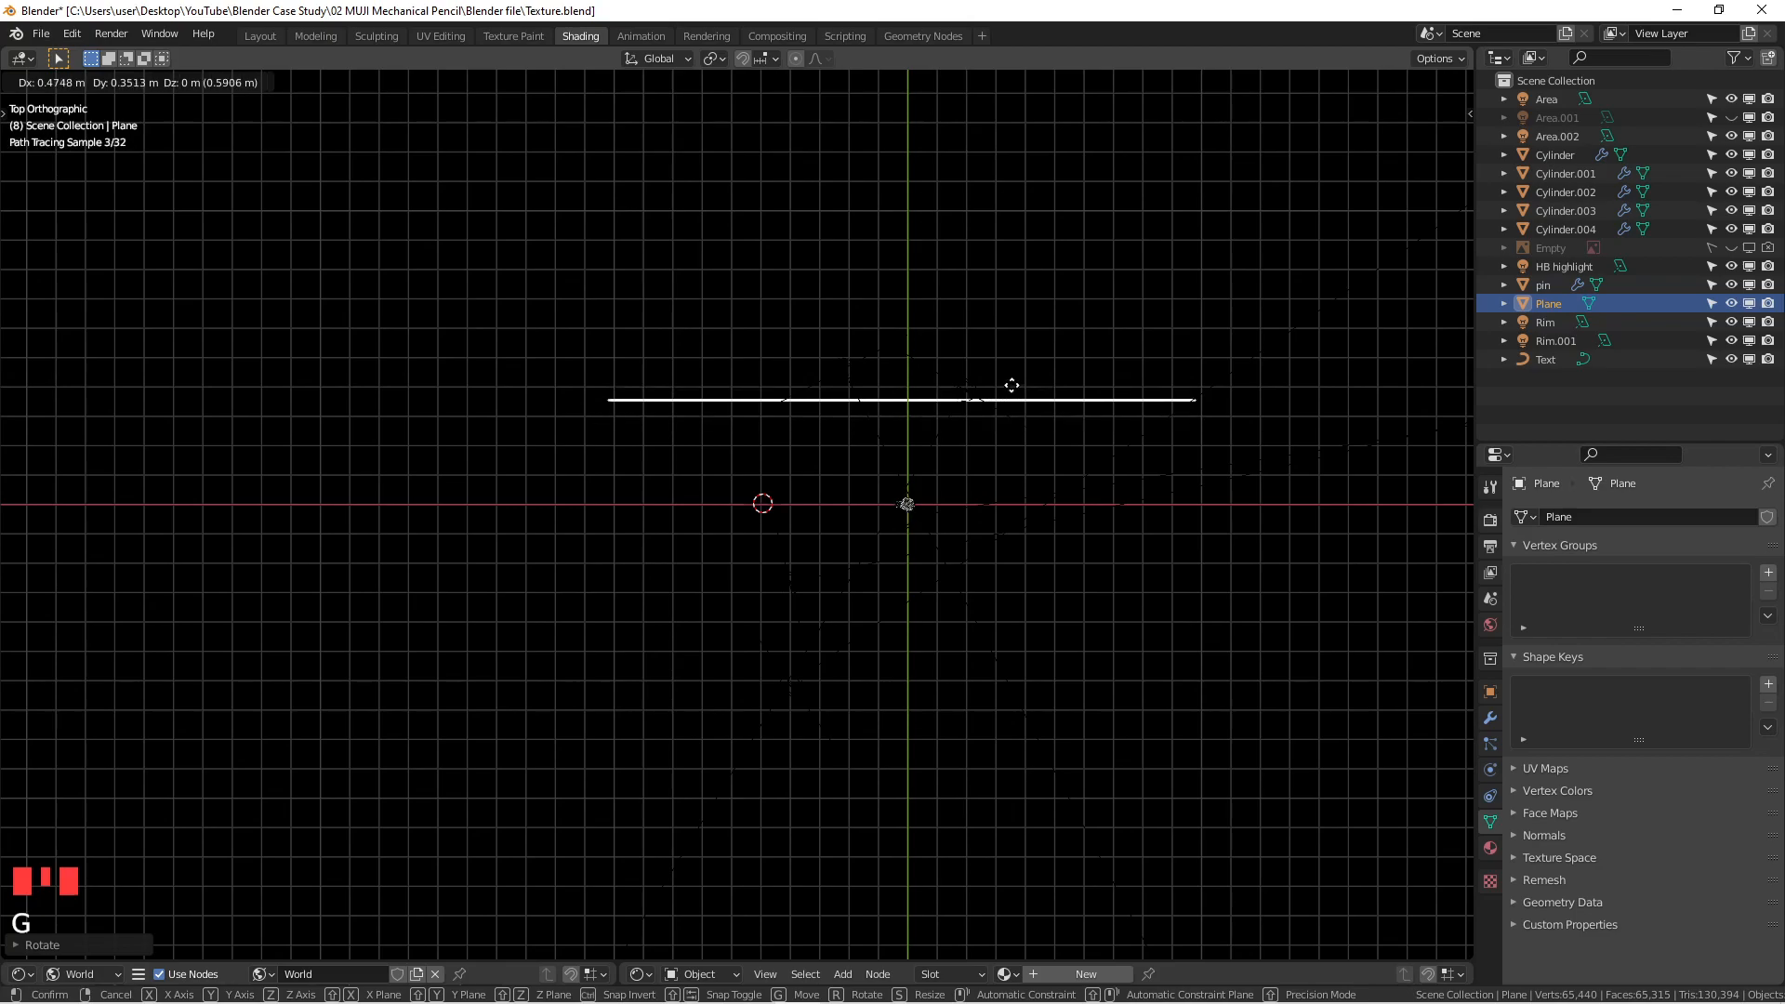
click(1011, 384)
key(KP_1)
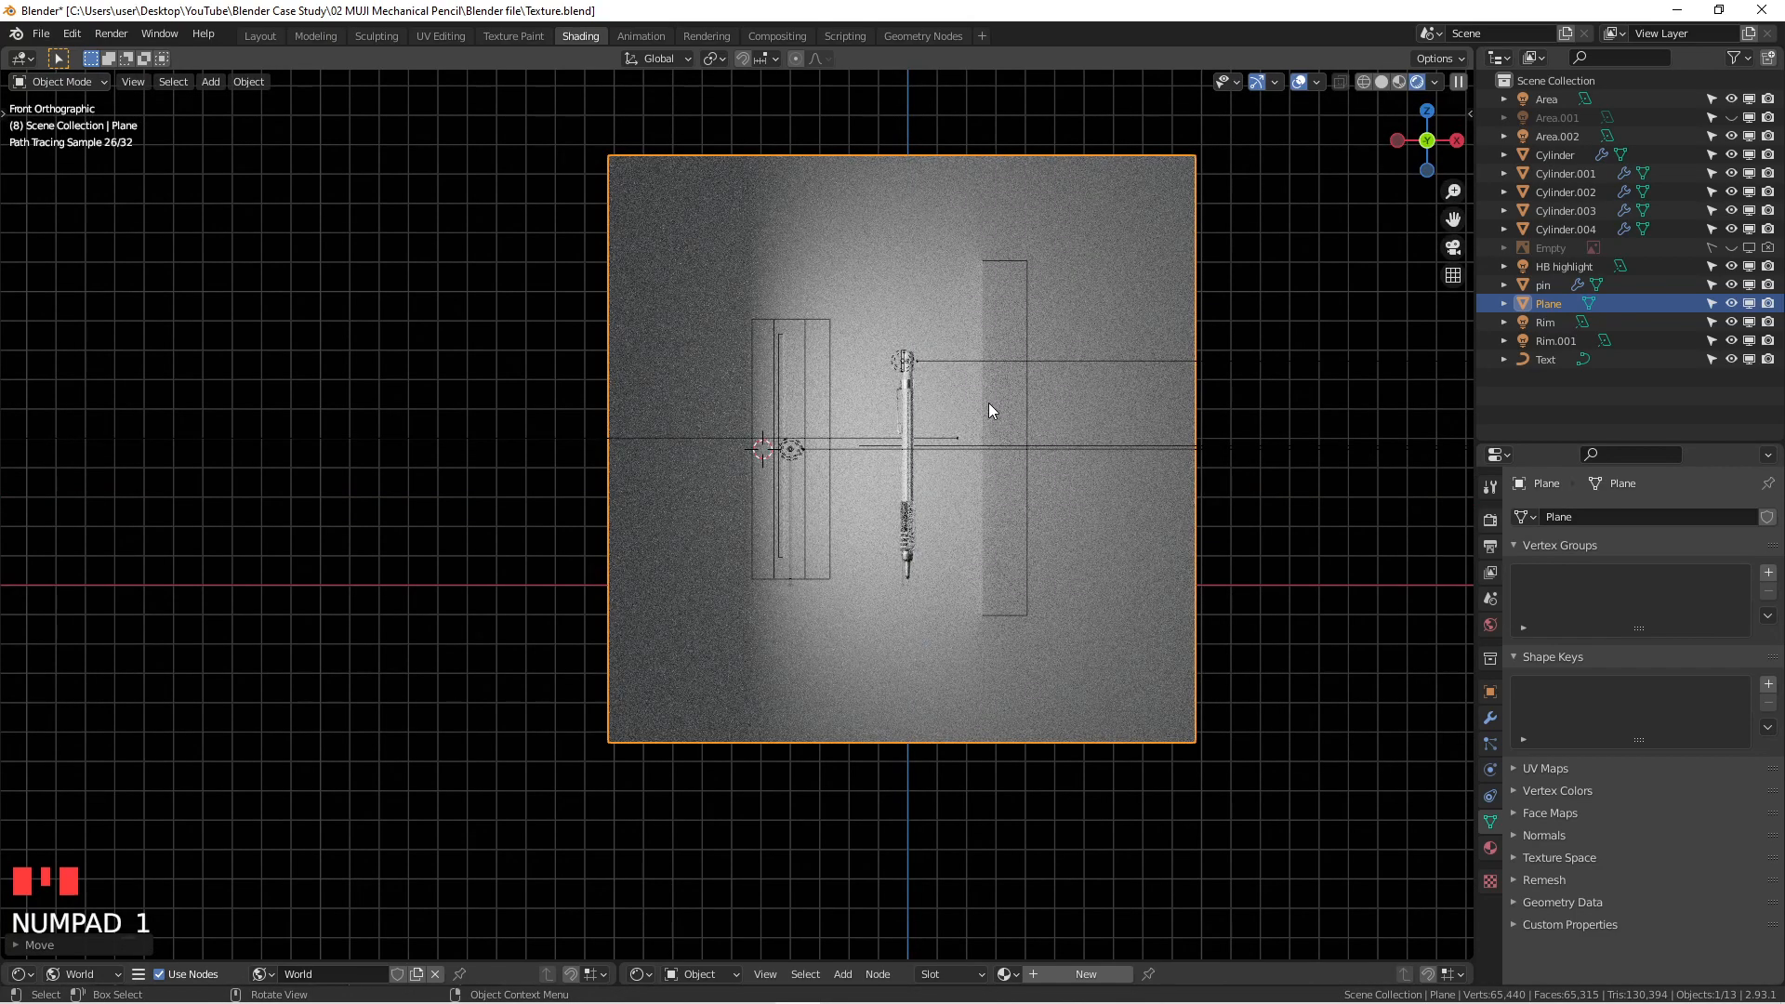
Step: Move the backdrop plane about 0.4 m farther behind the pencil along the global Y axis, and return to the front view
key(KP_7)
key(g)
key(y)
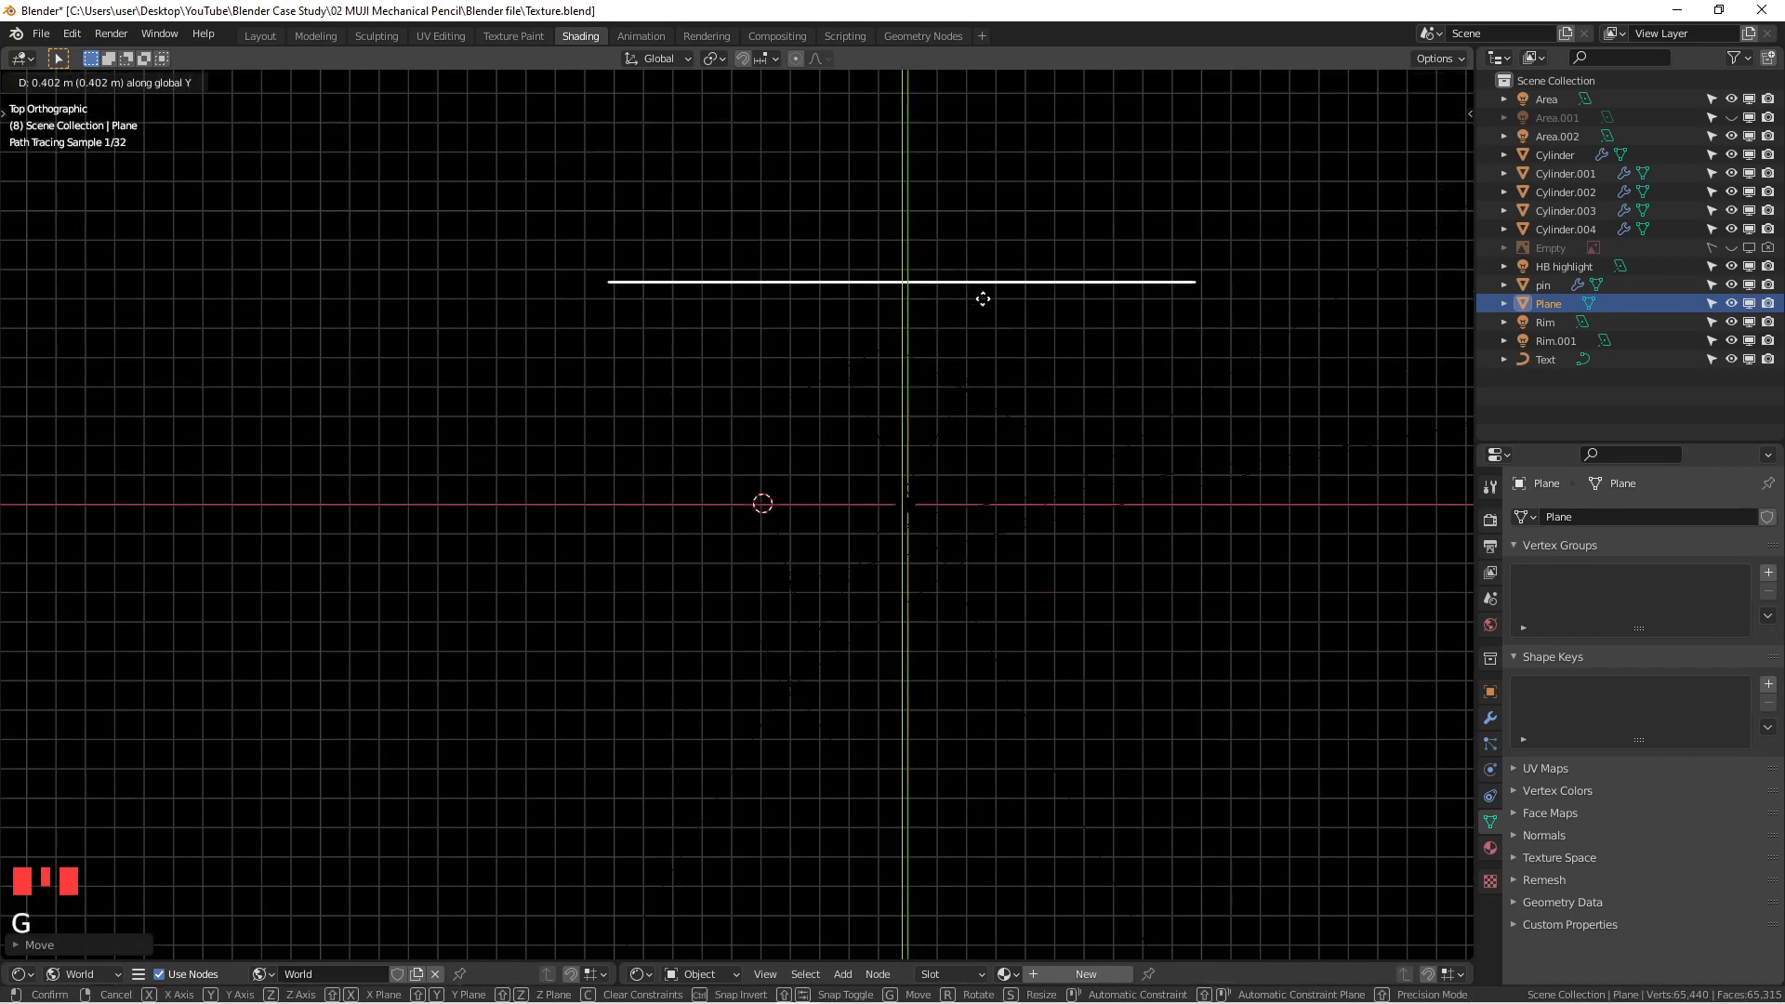
click(984, 299)
key(KP_1)
Step: Examine the rendered pencil against the backdrop plane in the front view, close up and as a whole
scroll(930, 336, up, 5)
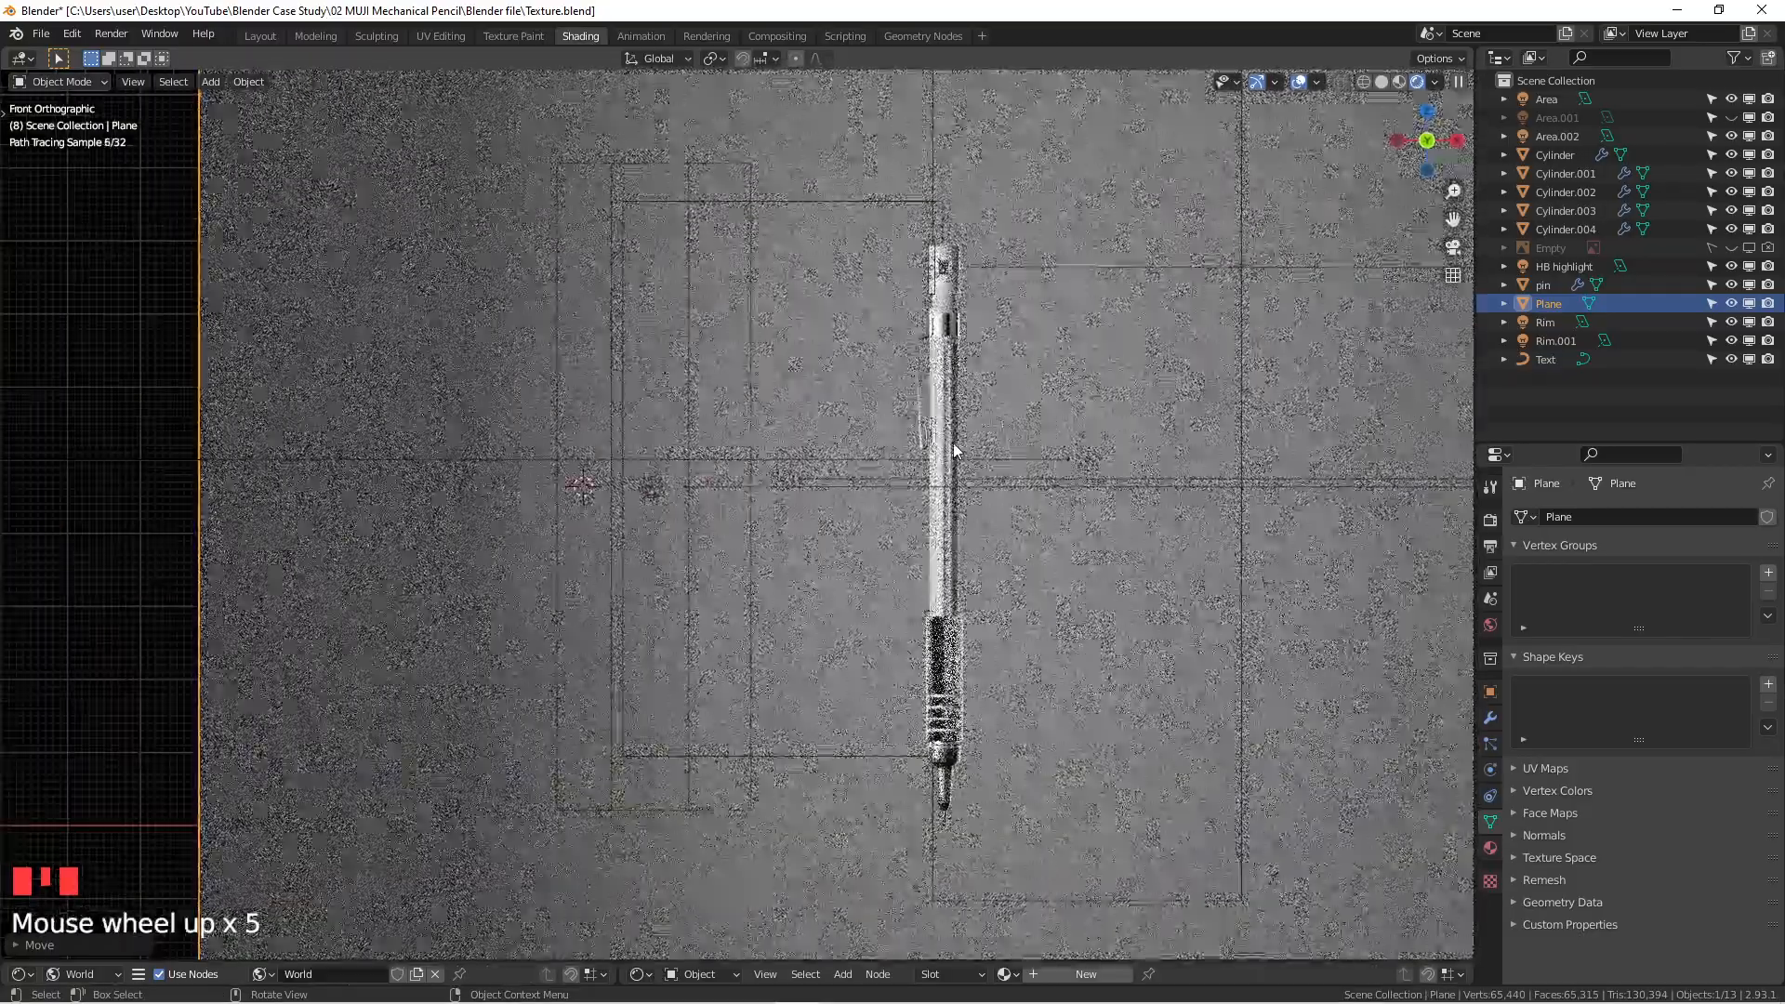
scroll(1022, 436, down, 3)
mouse_move(1022, 436)
shift+middle_down()
mouse_move(745, 398)
mouse_move(897, 377)
mouse_move(958, 340)
shift+middle_up()
scroll(789, 414, down, 1)
shift+scroll(911, 402, down, 1)
scroll(838, 409, up, 4)
scroll(967, 369, down, 1)
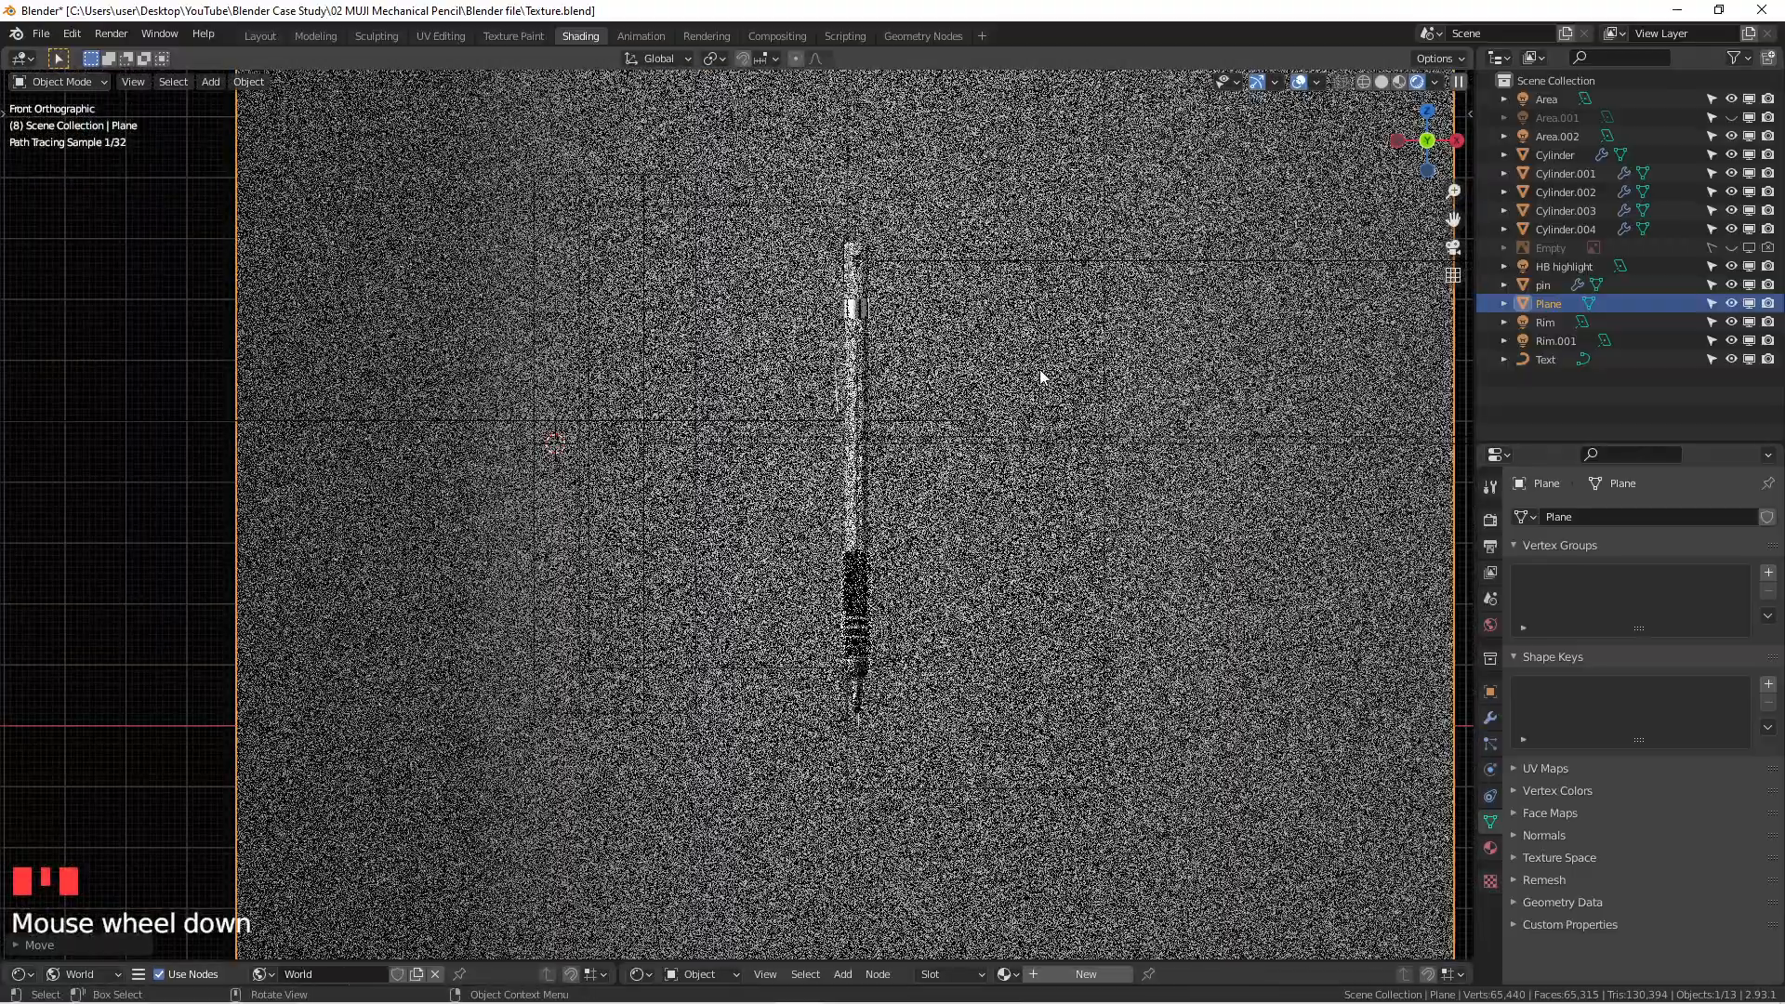
key(ctrl+space)
scroll(836, 330, down, 3)
scroll(785, 322, down, 1)
shift+middle_drag(919, 324, 789, 404)
key(ctrl+space)
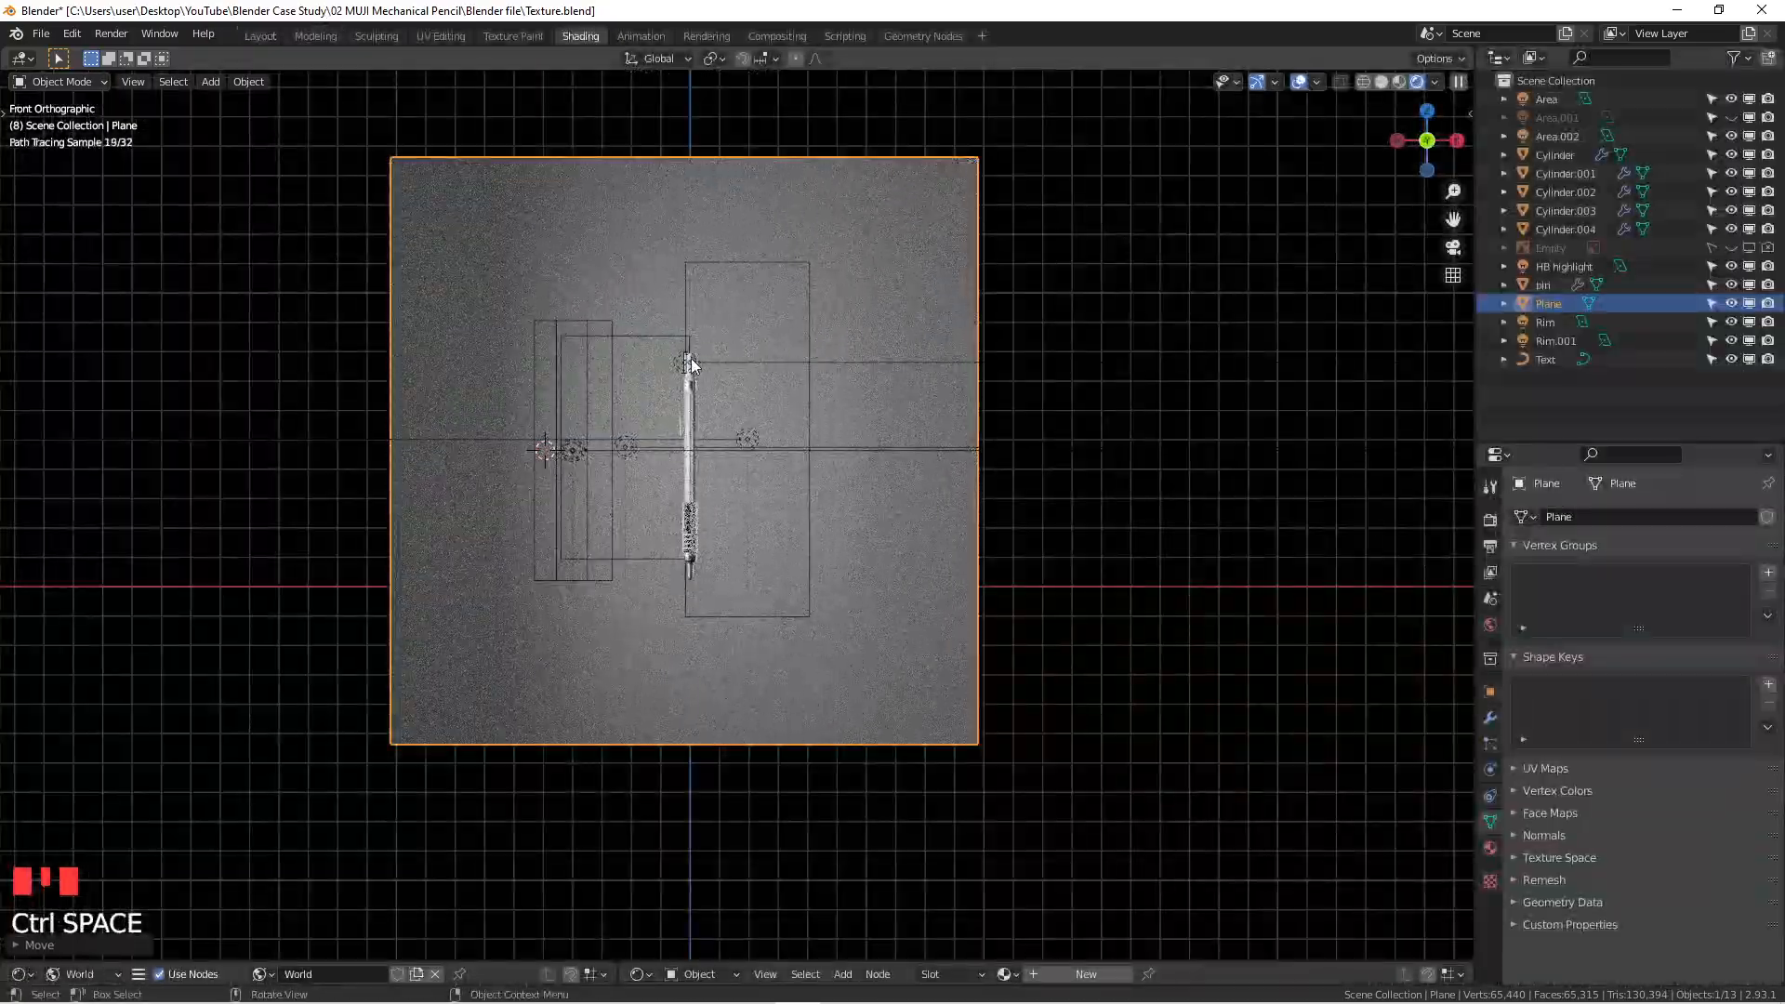
scroll(740, 229, up, 2)
scroll(671, 143, down, 3)
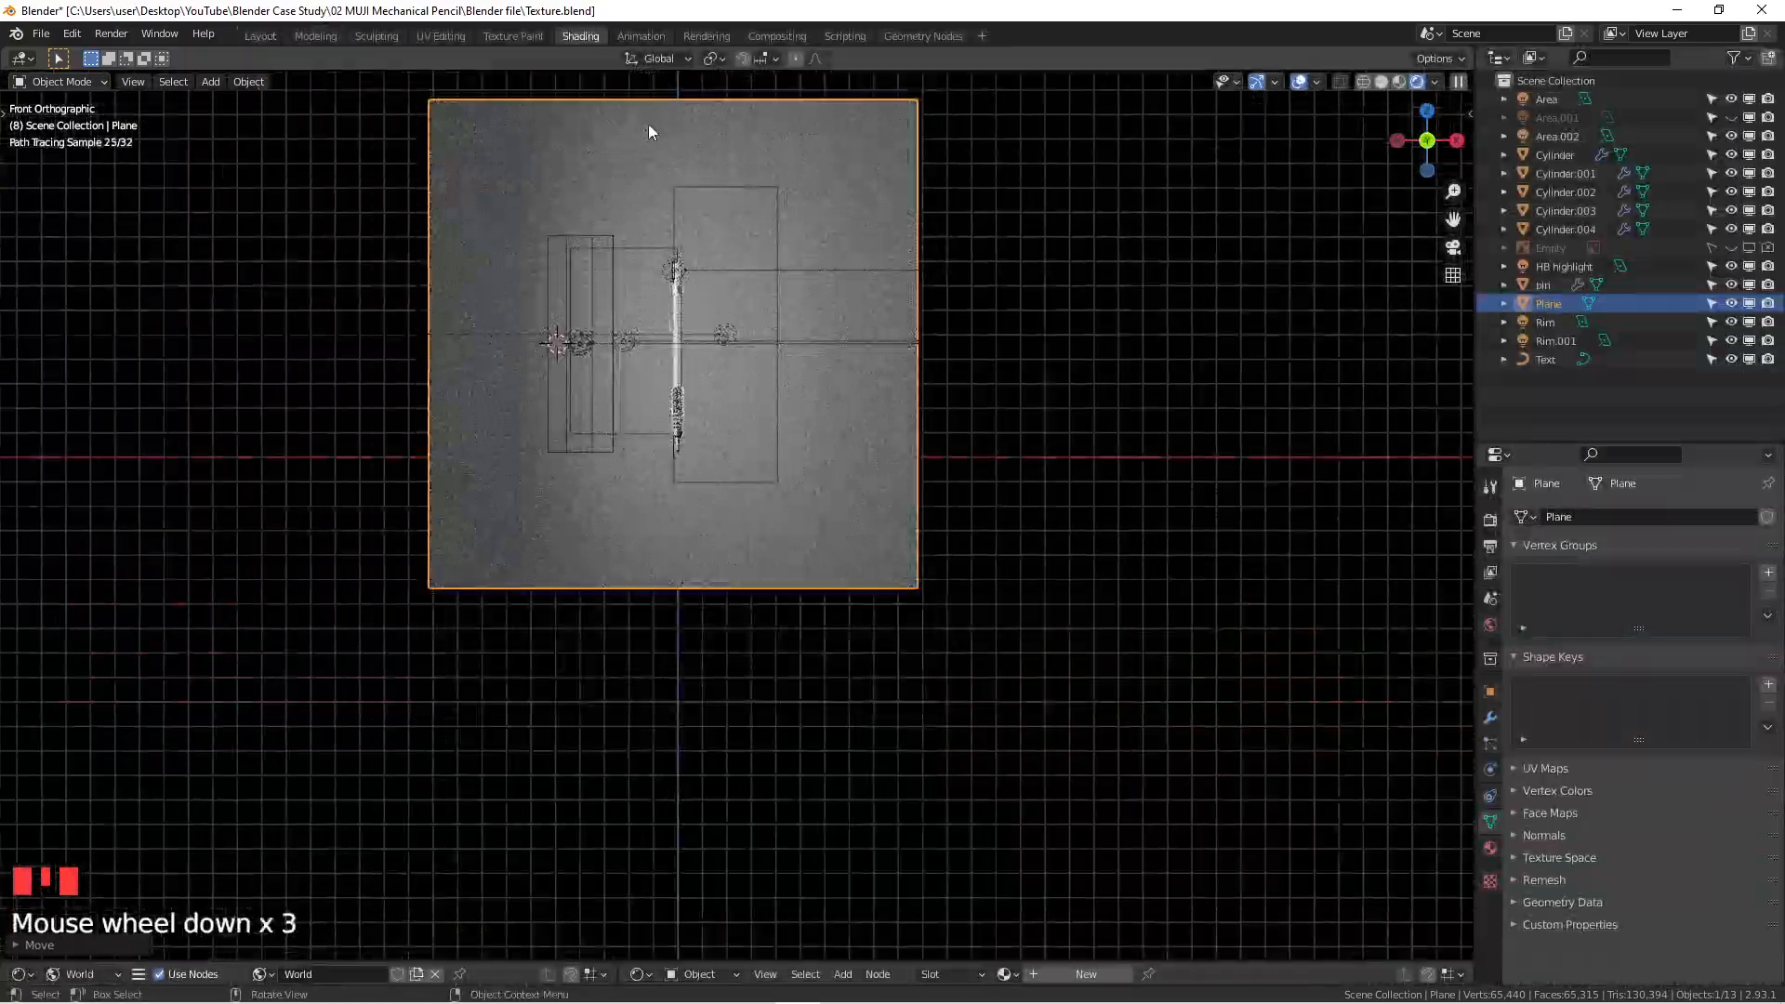
scroll(741, 333, up, 2)
shift+middle_drag(741, 332, 923, 318)
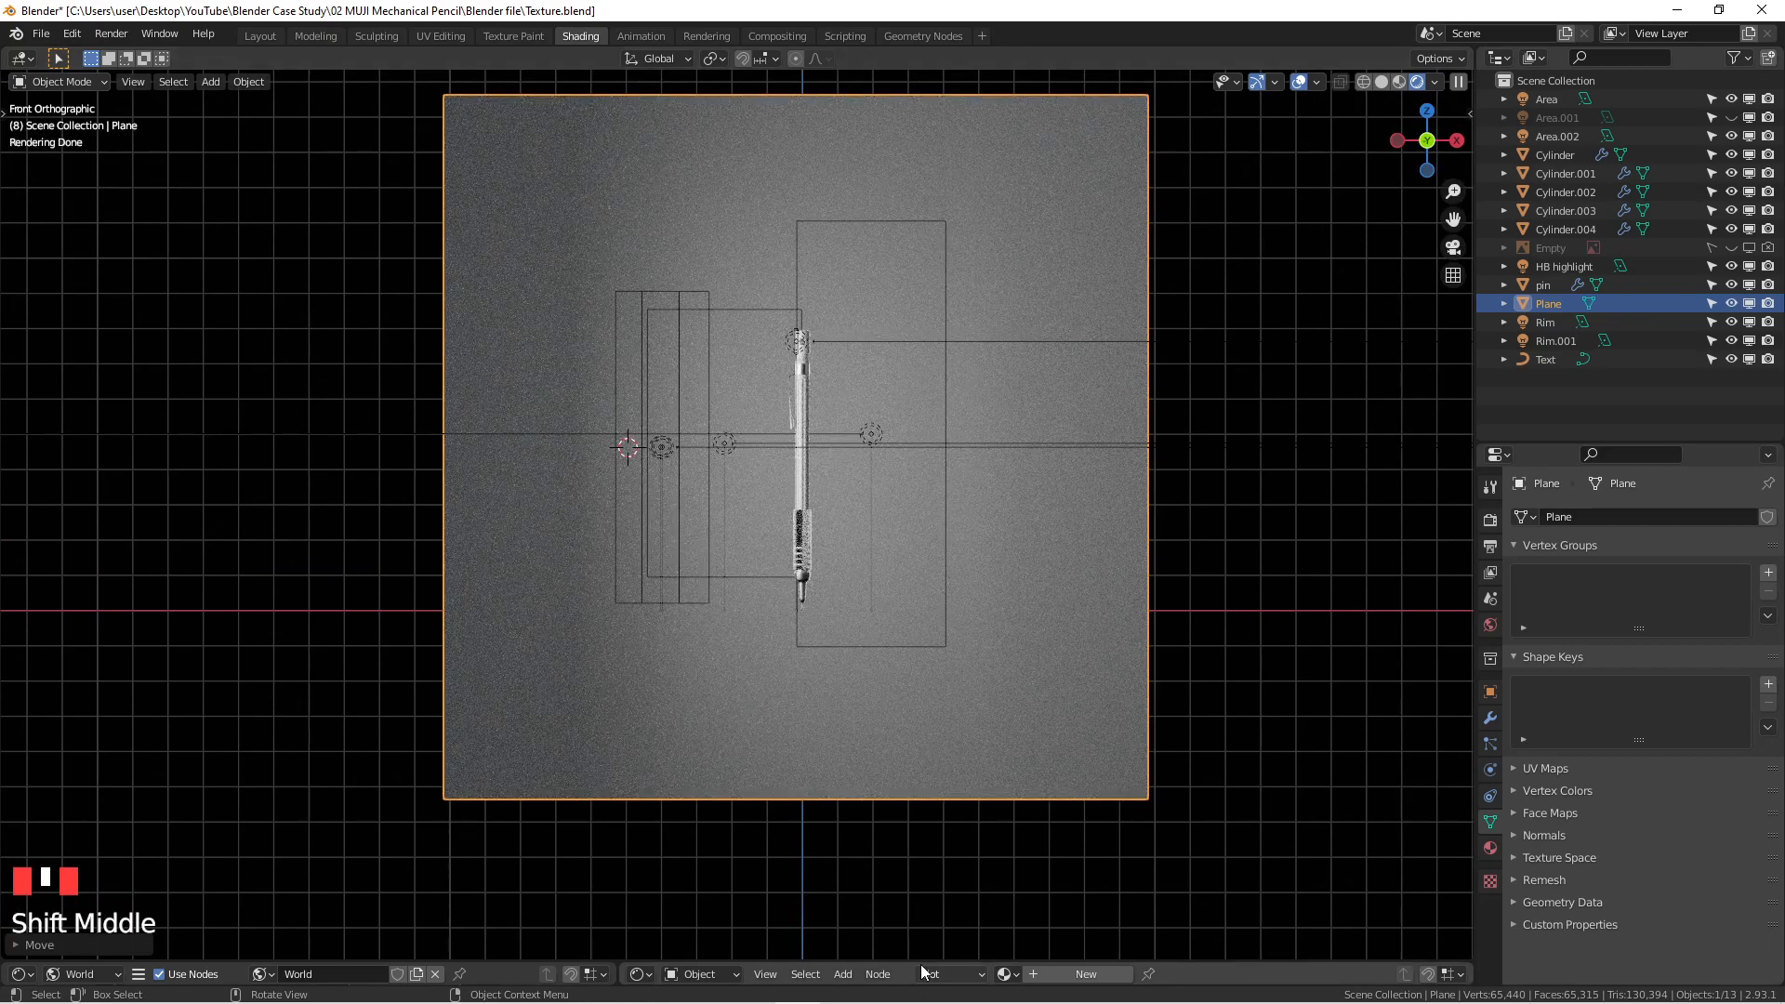
Step: Enlarge the node editors and give the backdrop plane a new material named "bg"
drag(927, 964, 926, 753)
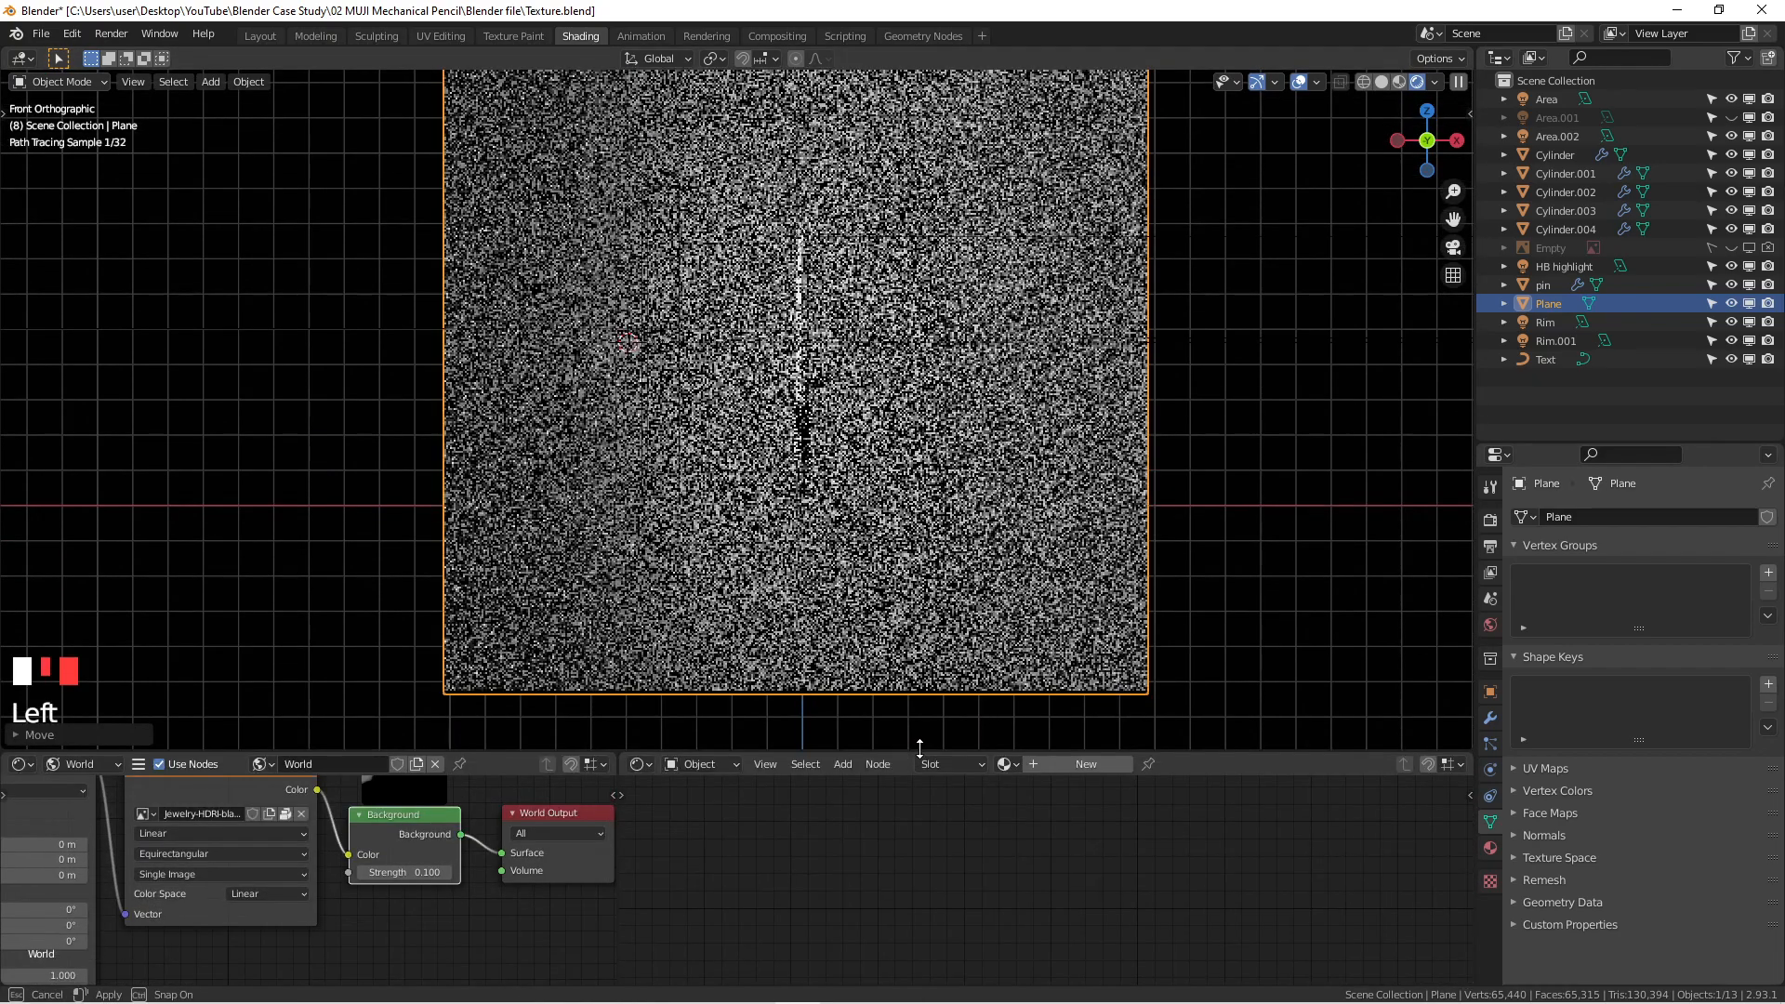
scroll(960, 578, down, 2)
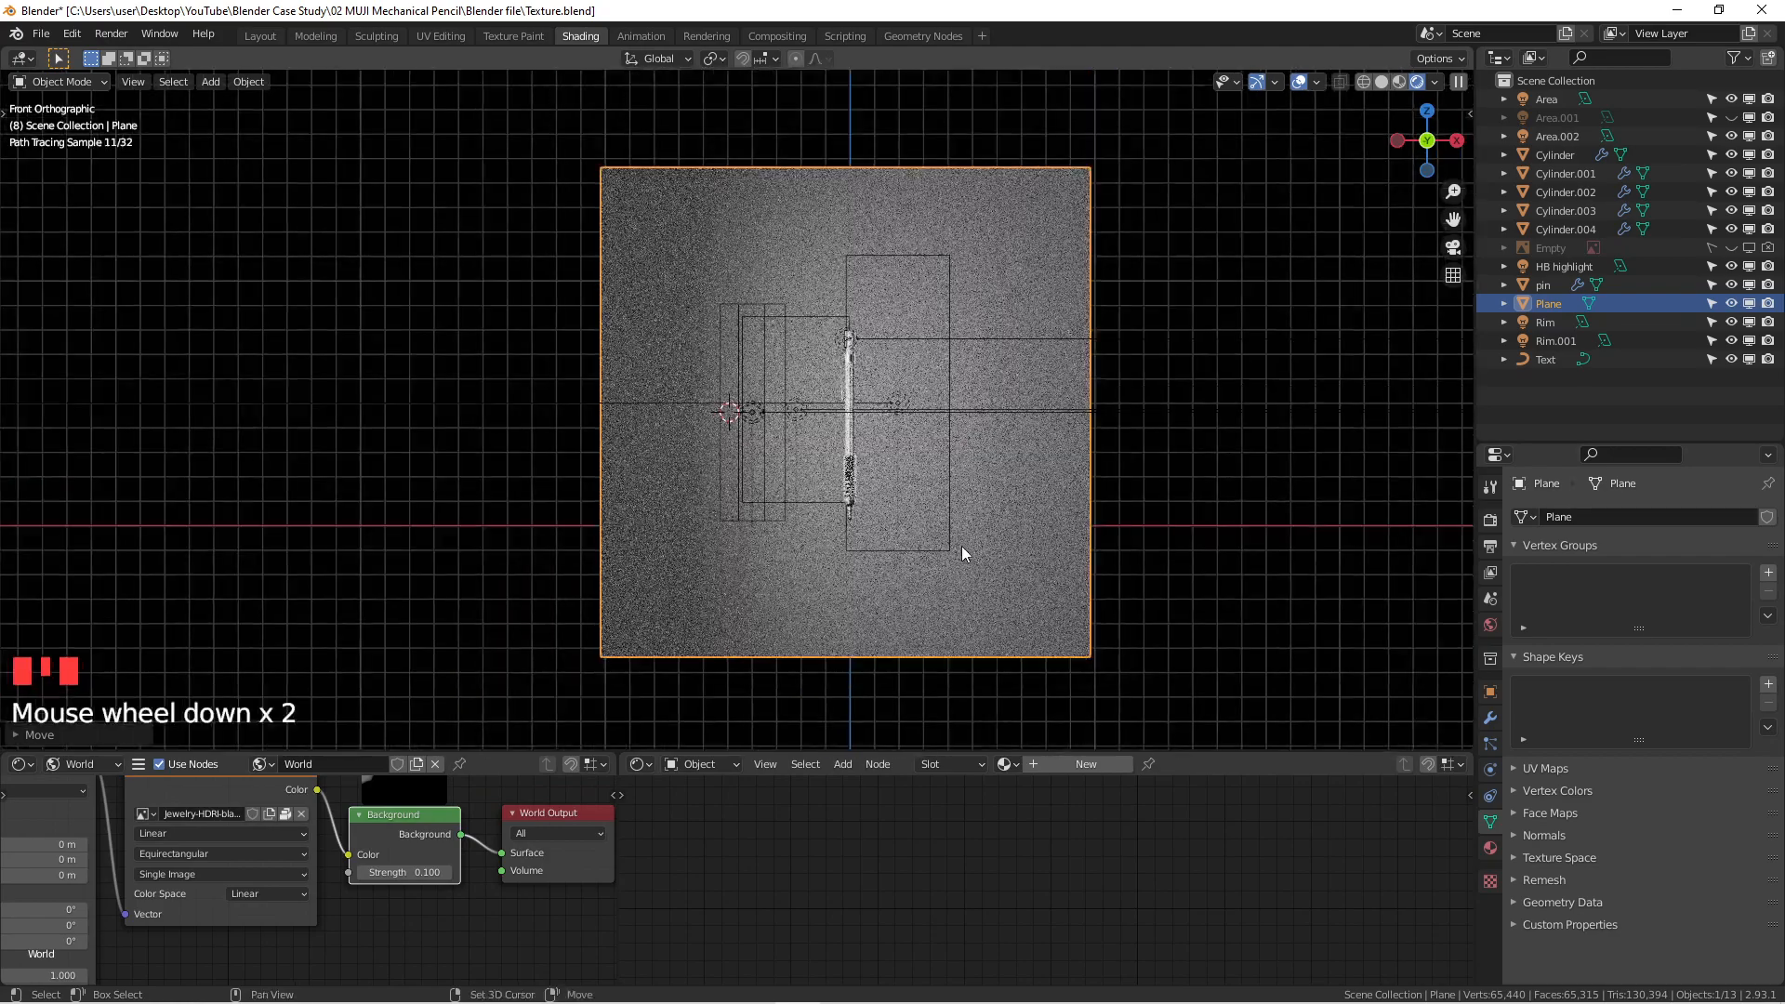
click(1074, 764)
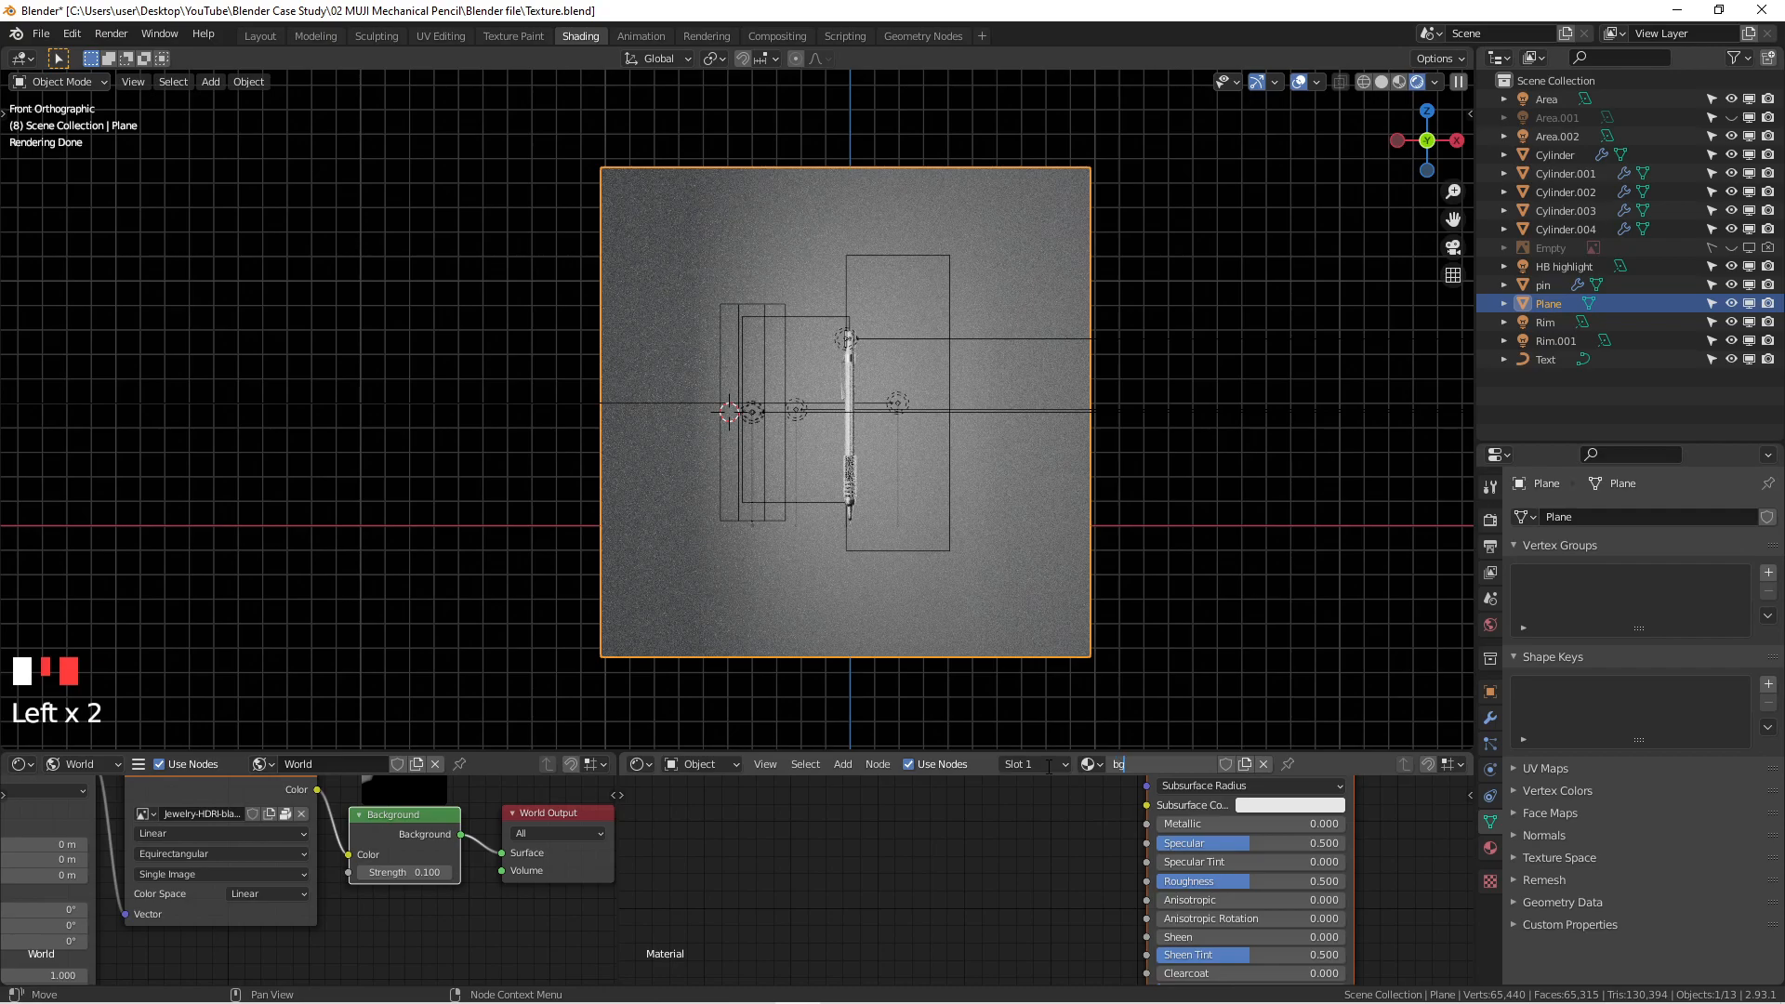
key(Return)
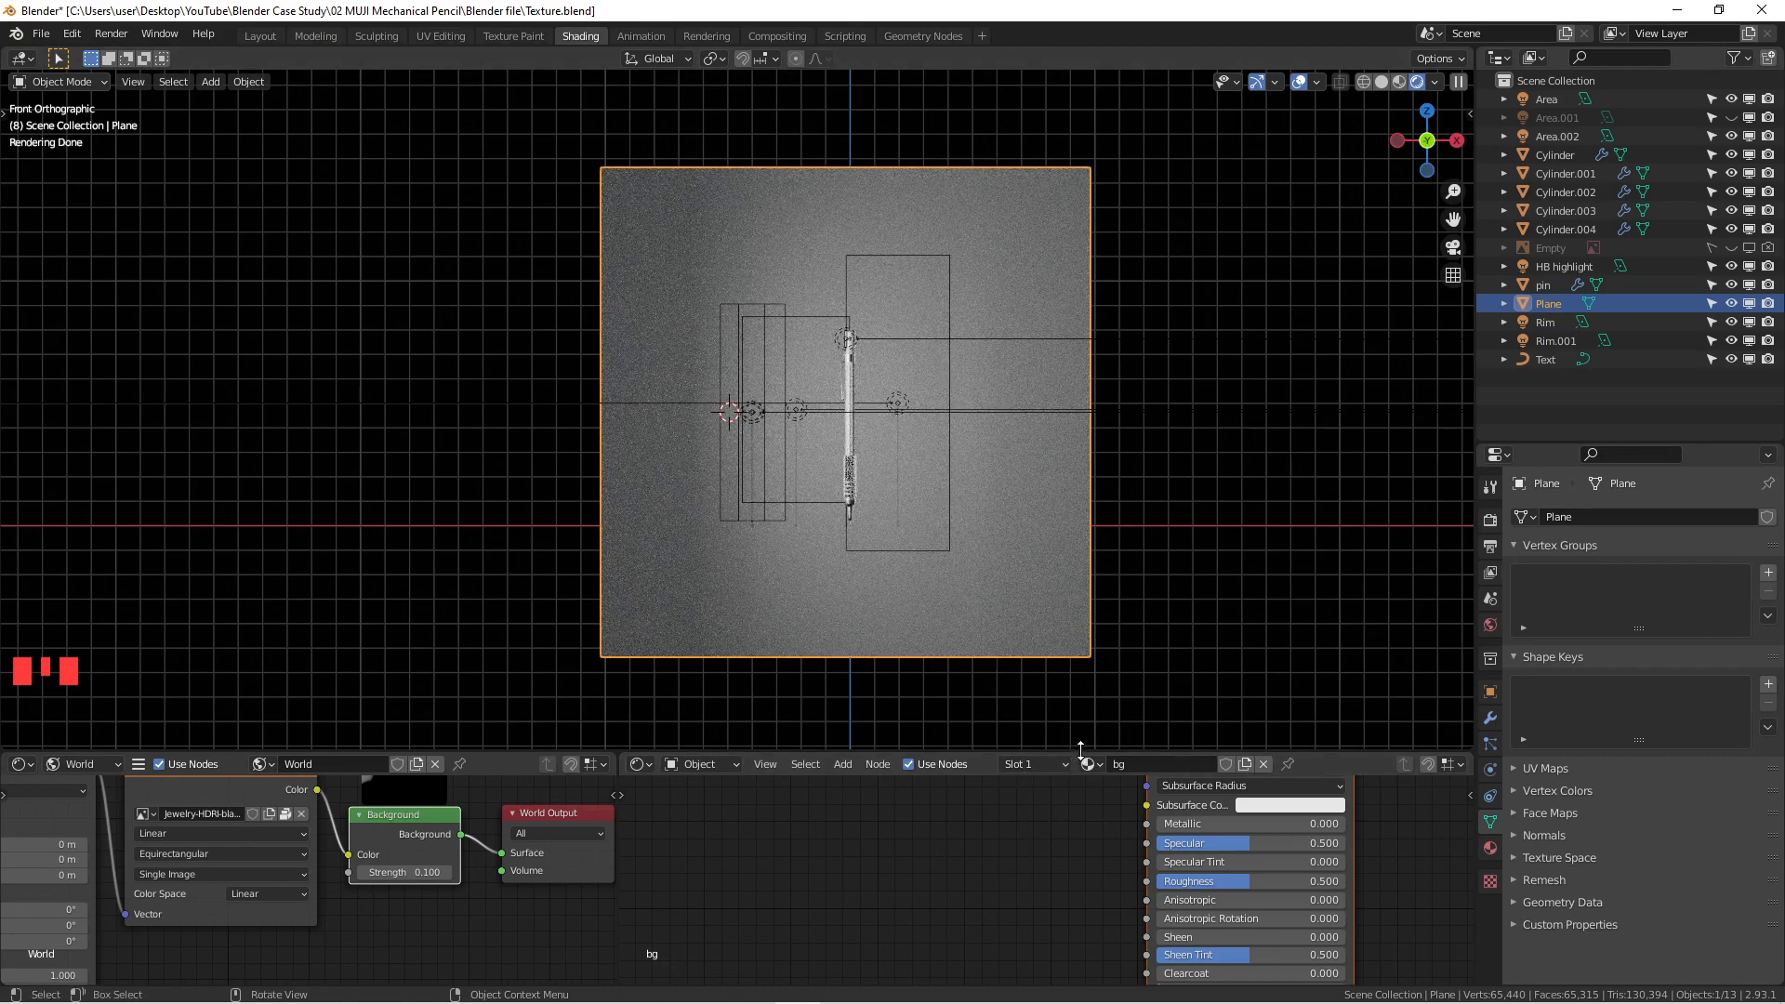
Step: Set the bg material's base color to pure white and its roughness to 1.000
drag(1082, 749, 1067, 612)
scroll(1047, 737, down, 2)
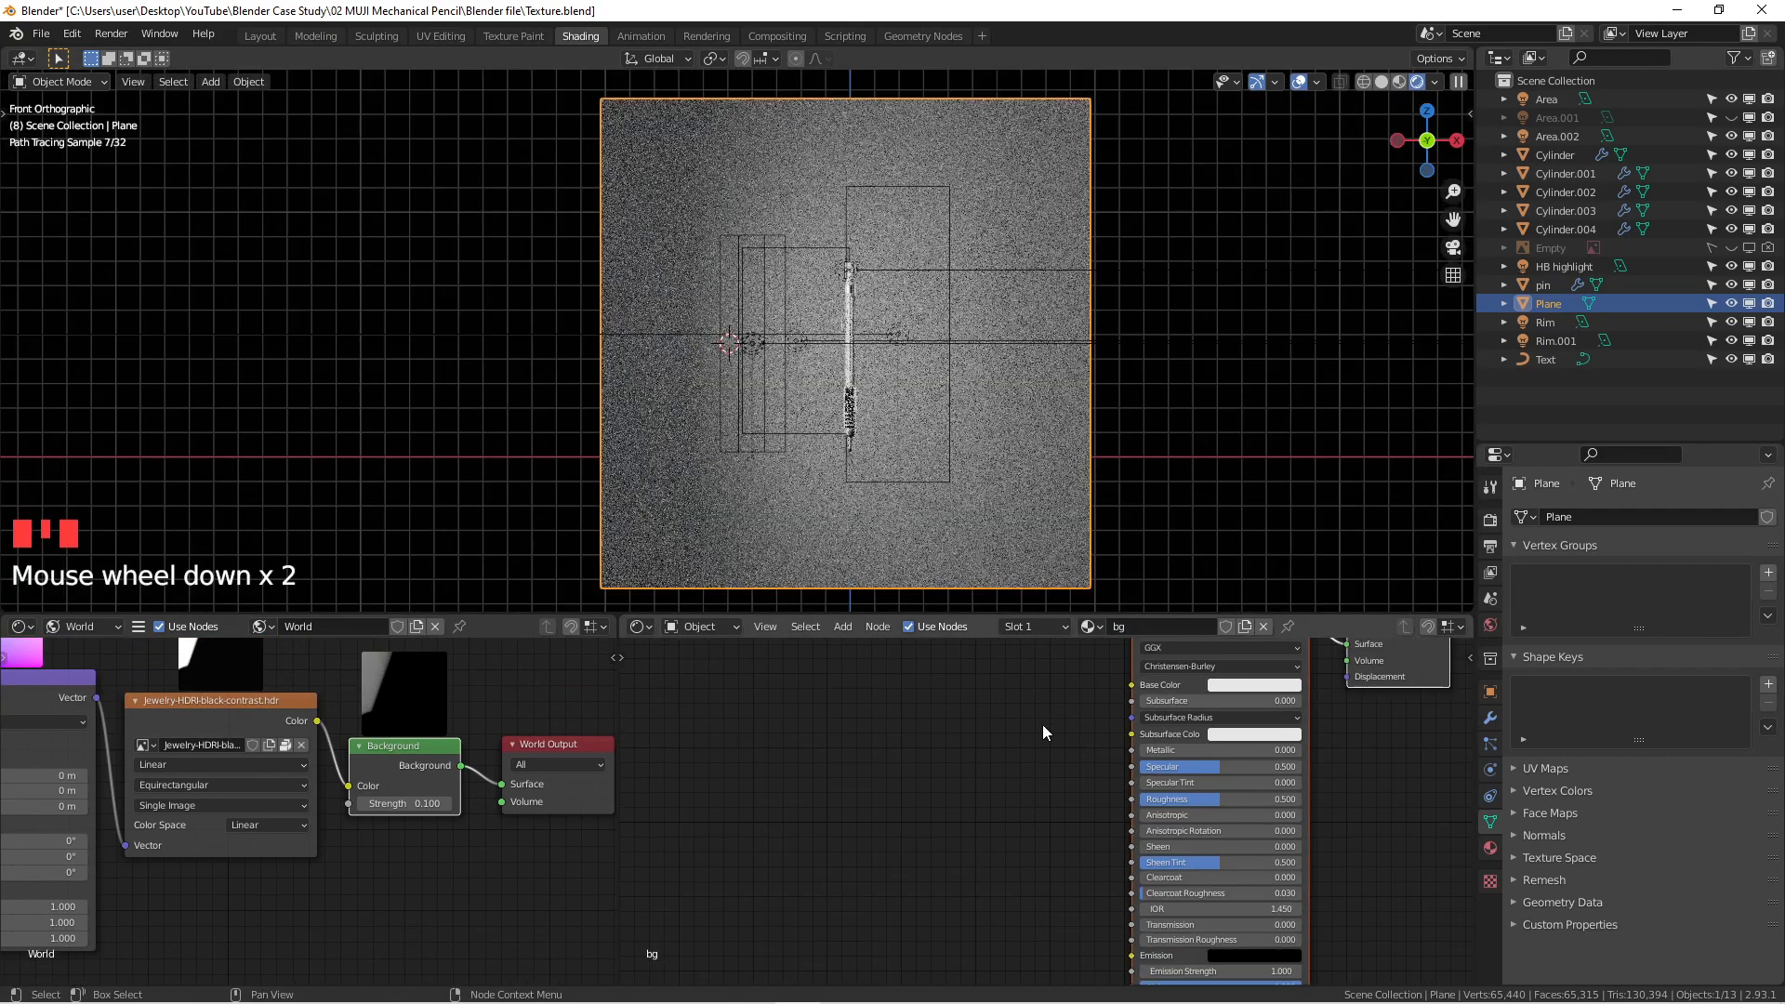
middle_drag(1047, 737, 848, 795)
click(1085, 777)
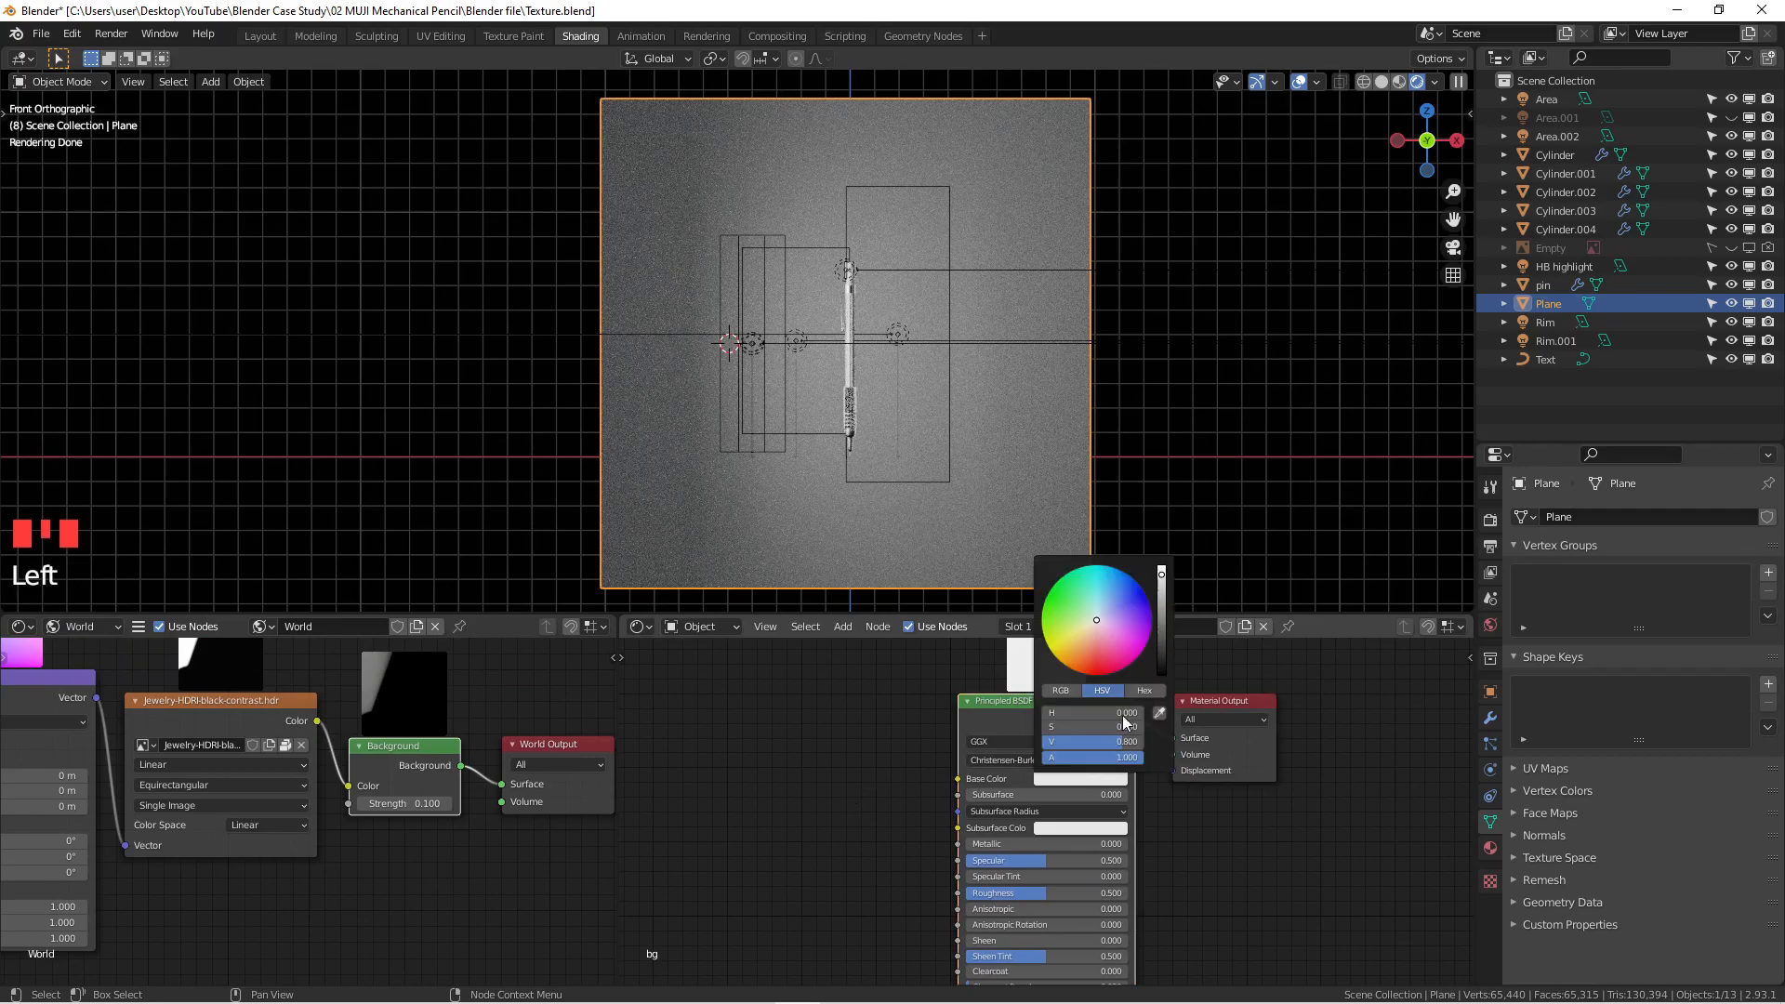
drag(1162, 584, 1167, 565)
drag(1036, 891, 1126, 892)
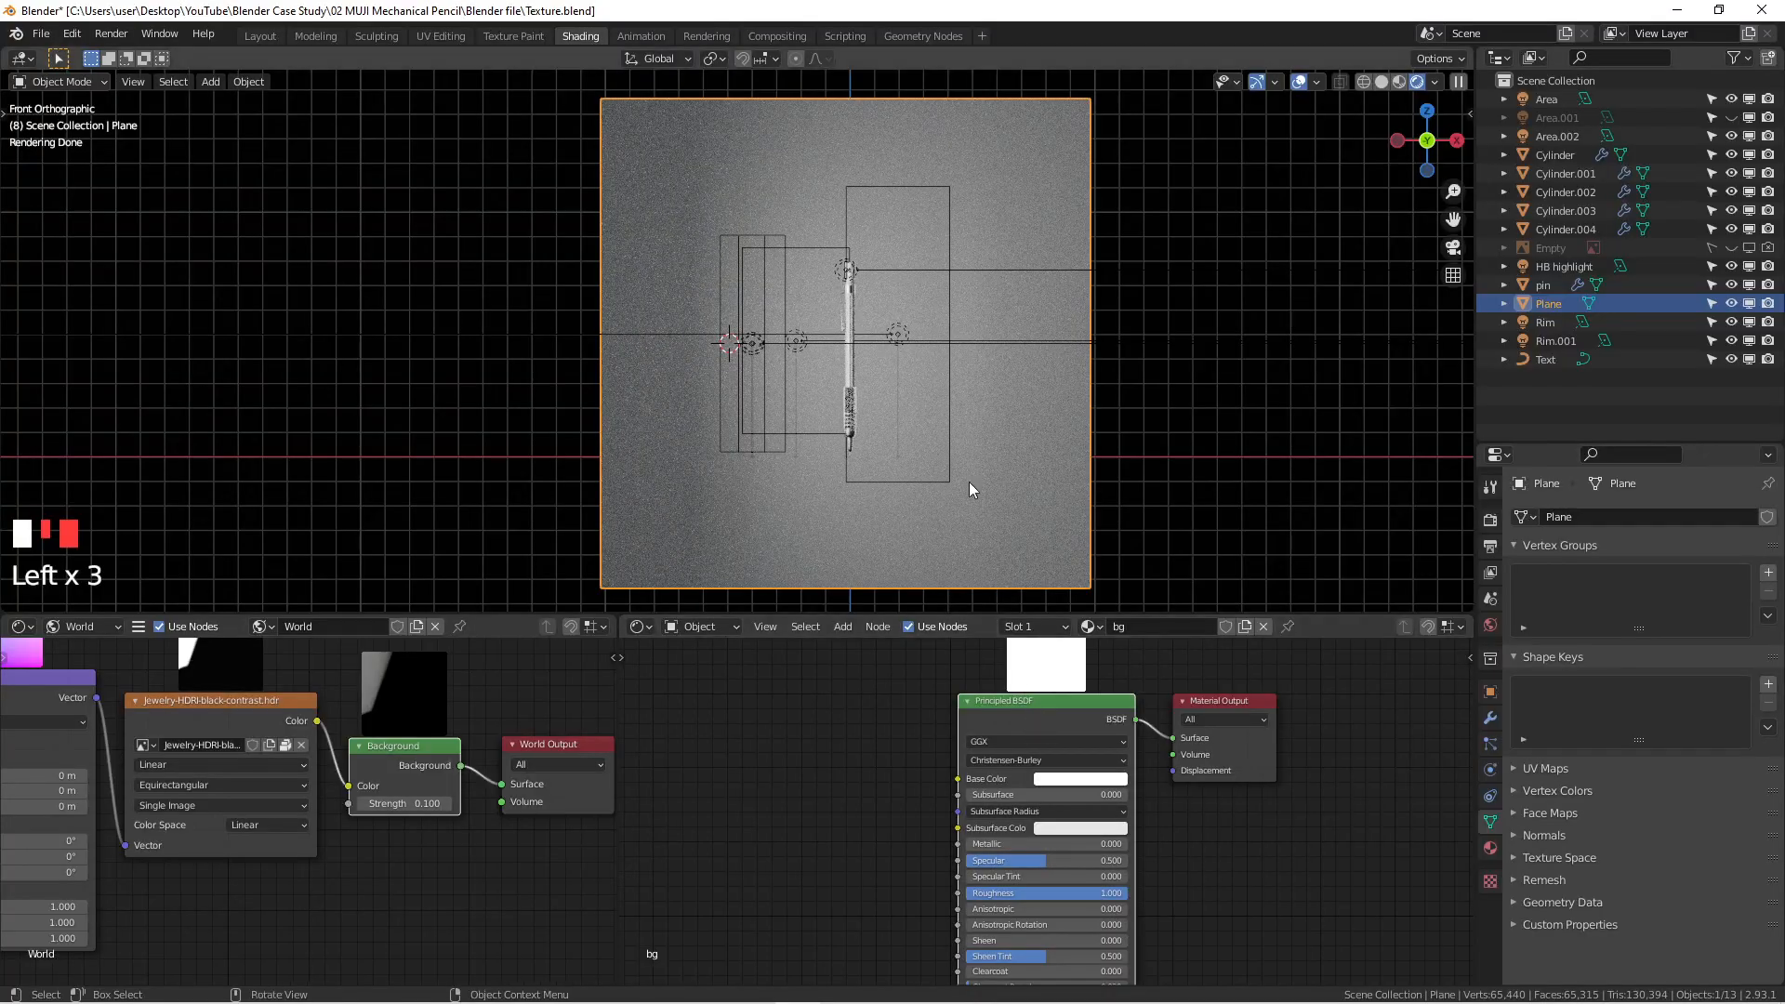
Step: Add an area light to the scene at the 3D cursor in the front view
scroll(811, 313, up, 4)
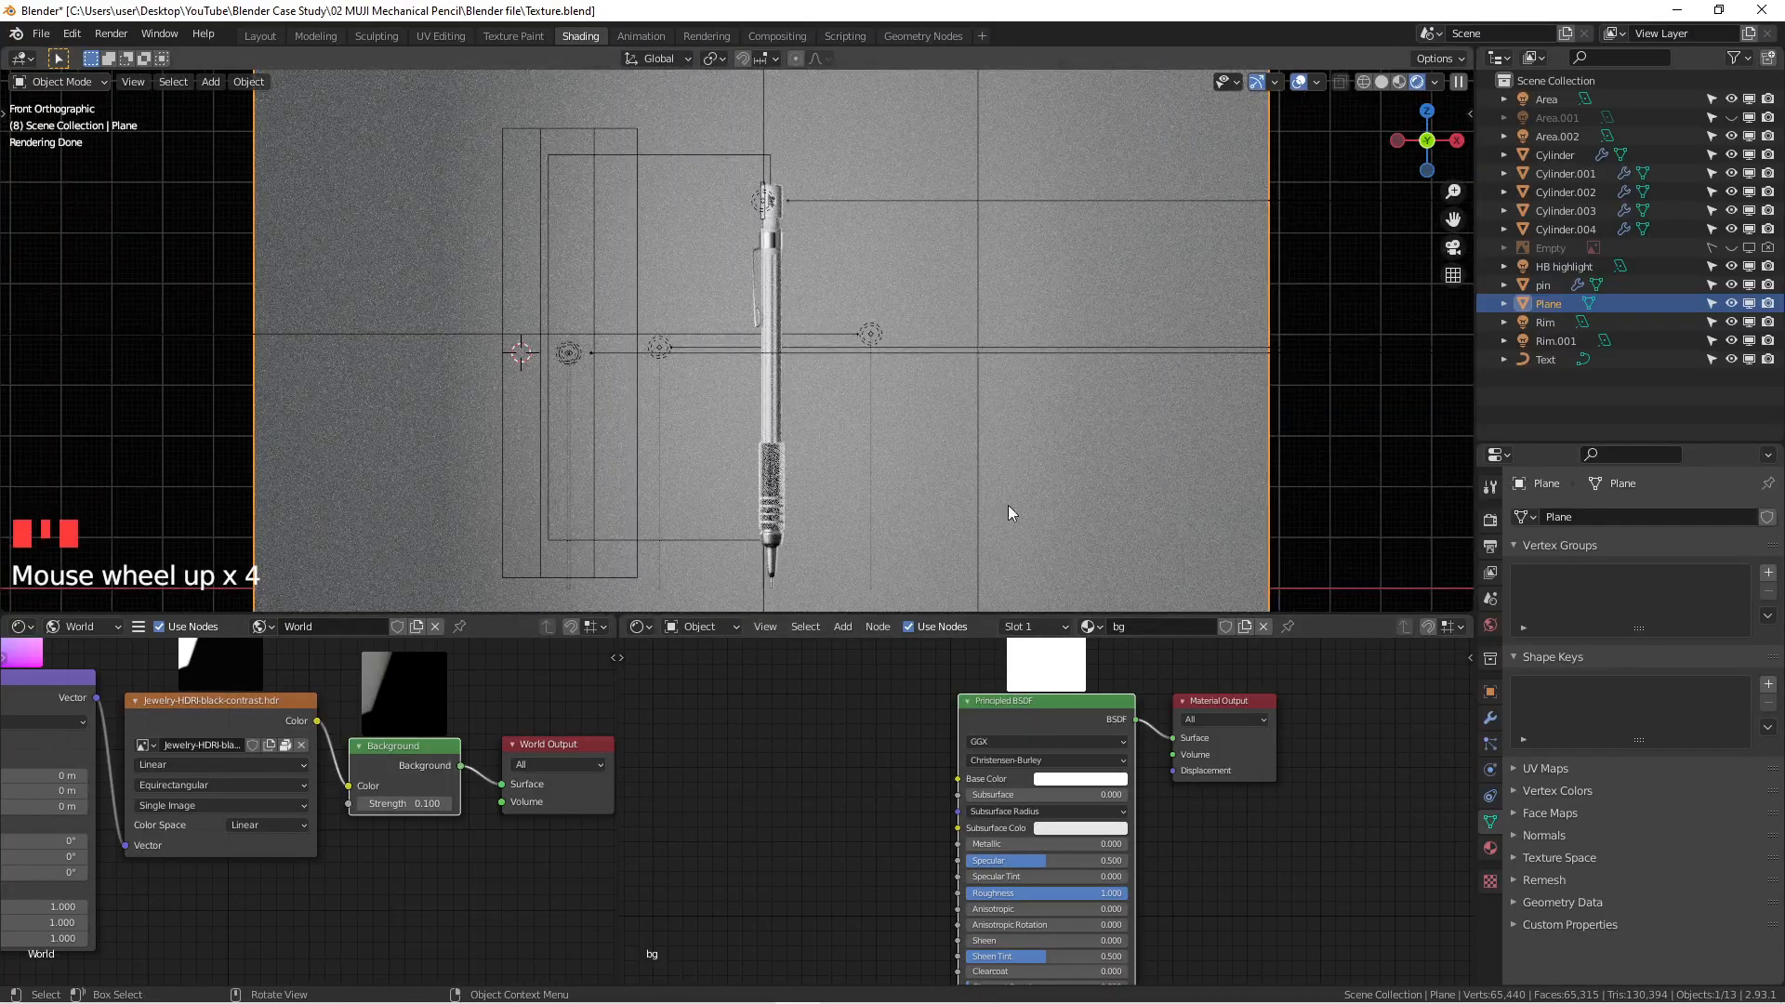
scroll(1054, 503, down, 4)
middle_drag(1057, 303, 948, 292)
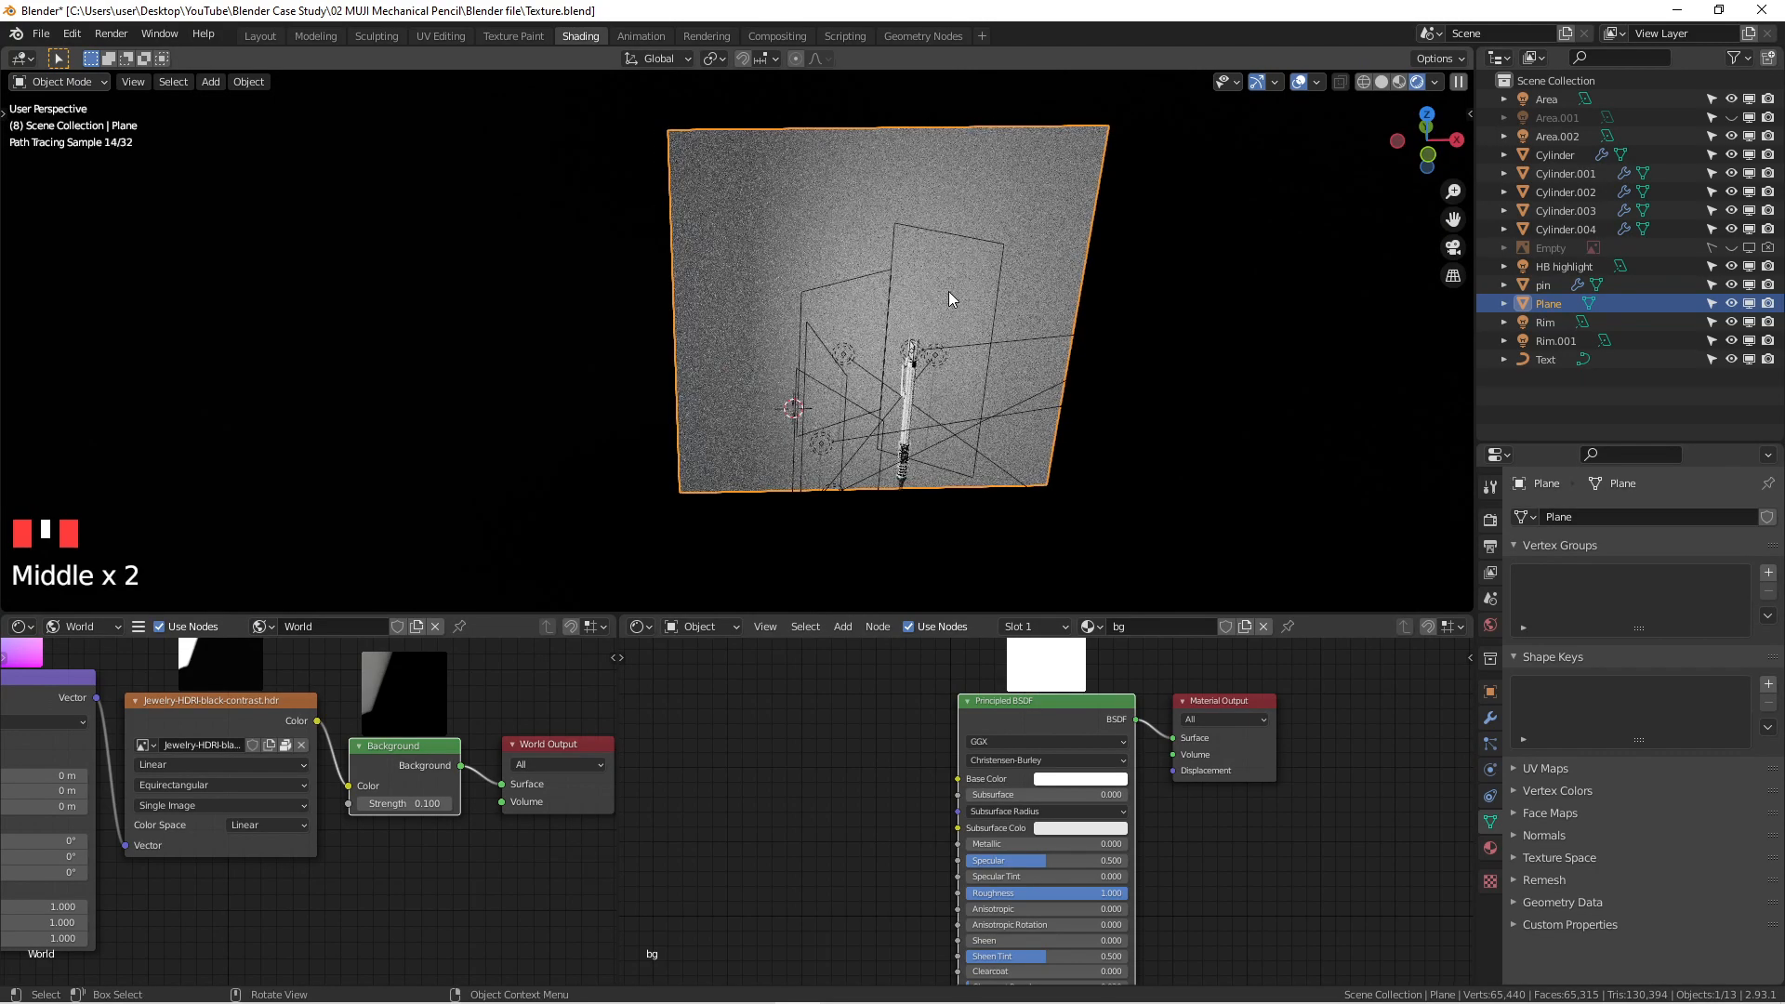
key(KP_1)
scroll(1047, 682, down, 2)
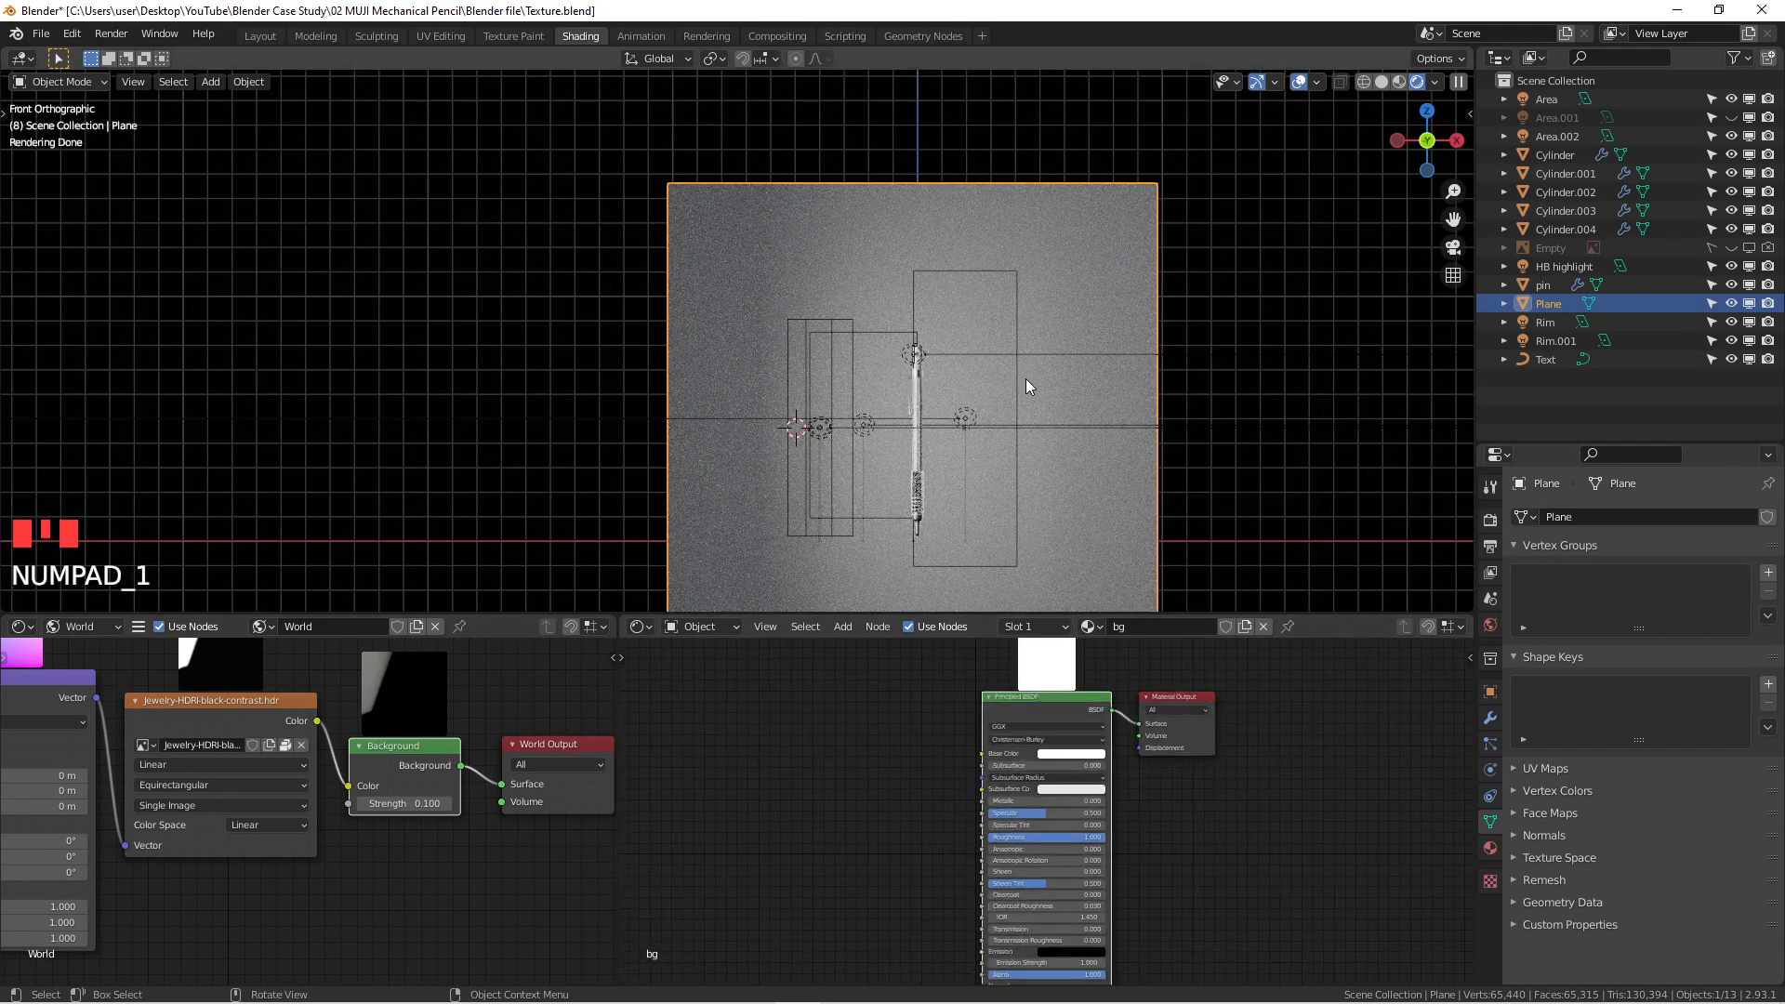
key(shift+a)
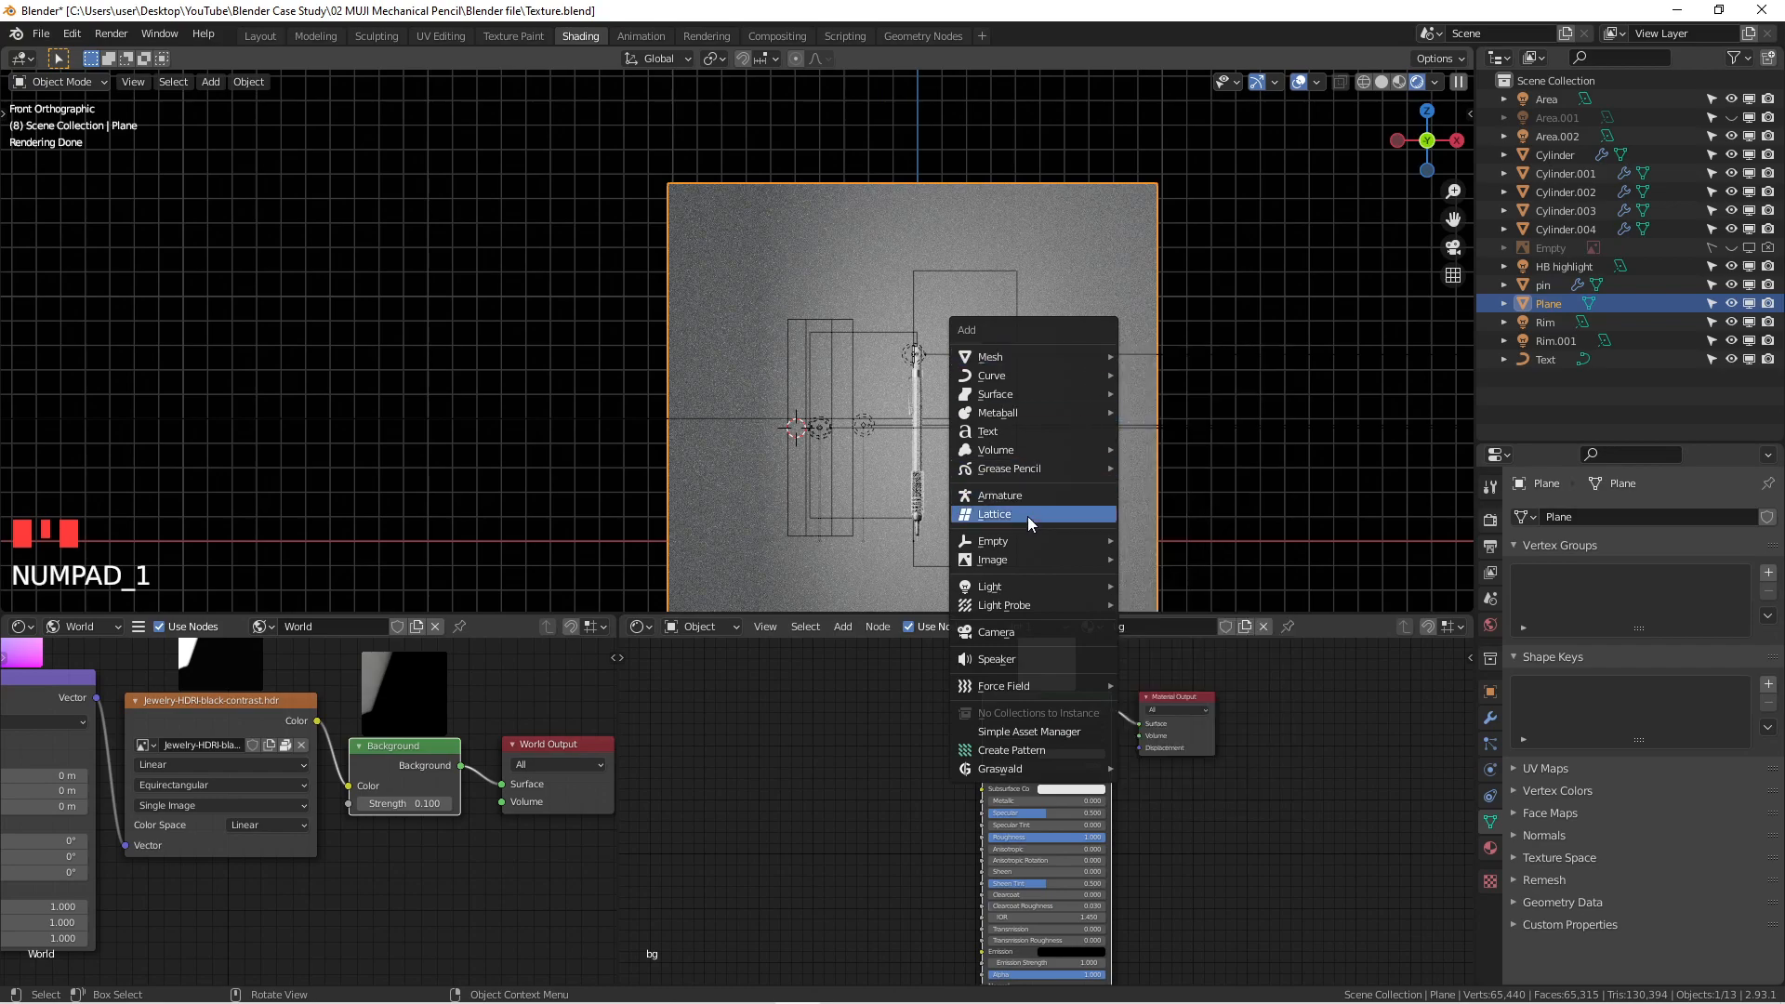
mouse_move(1018, 590)
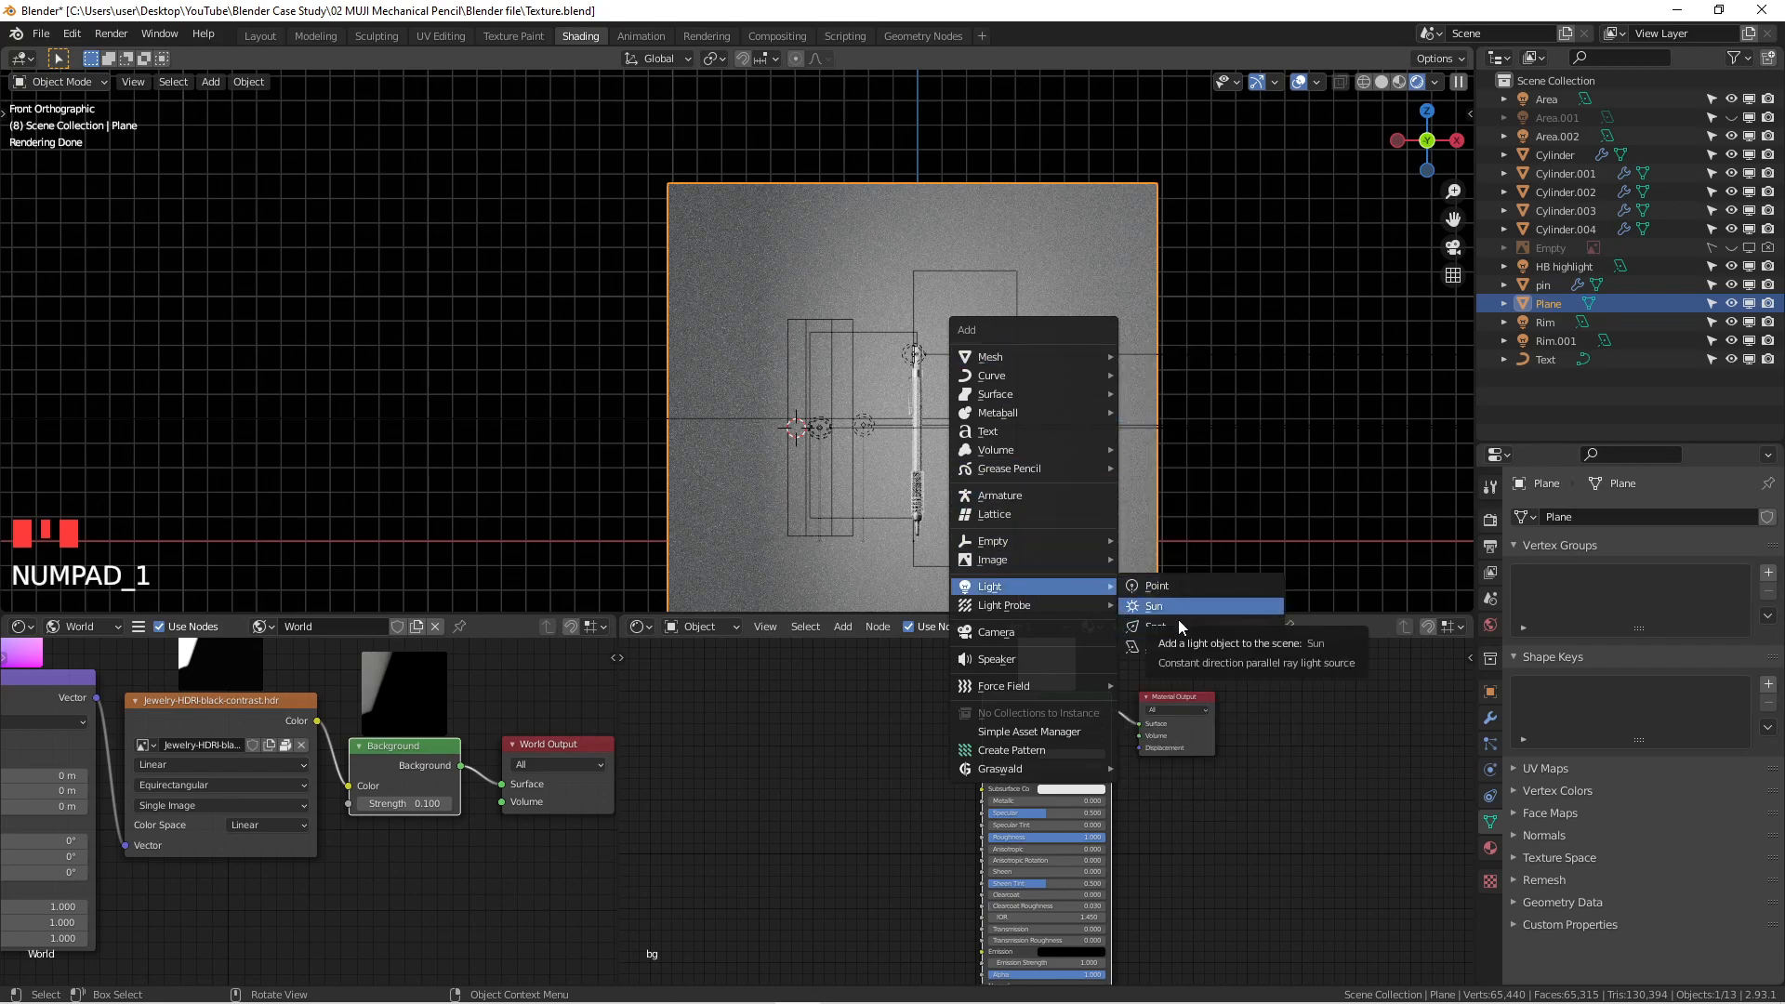
click(1180, 644)
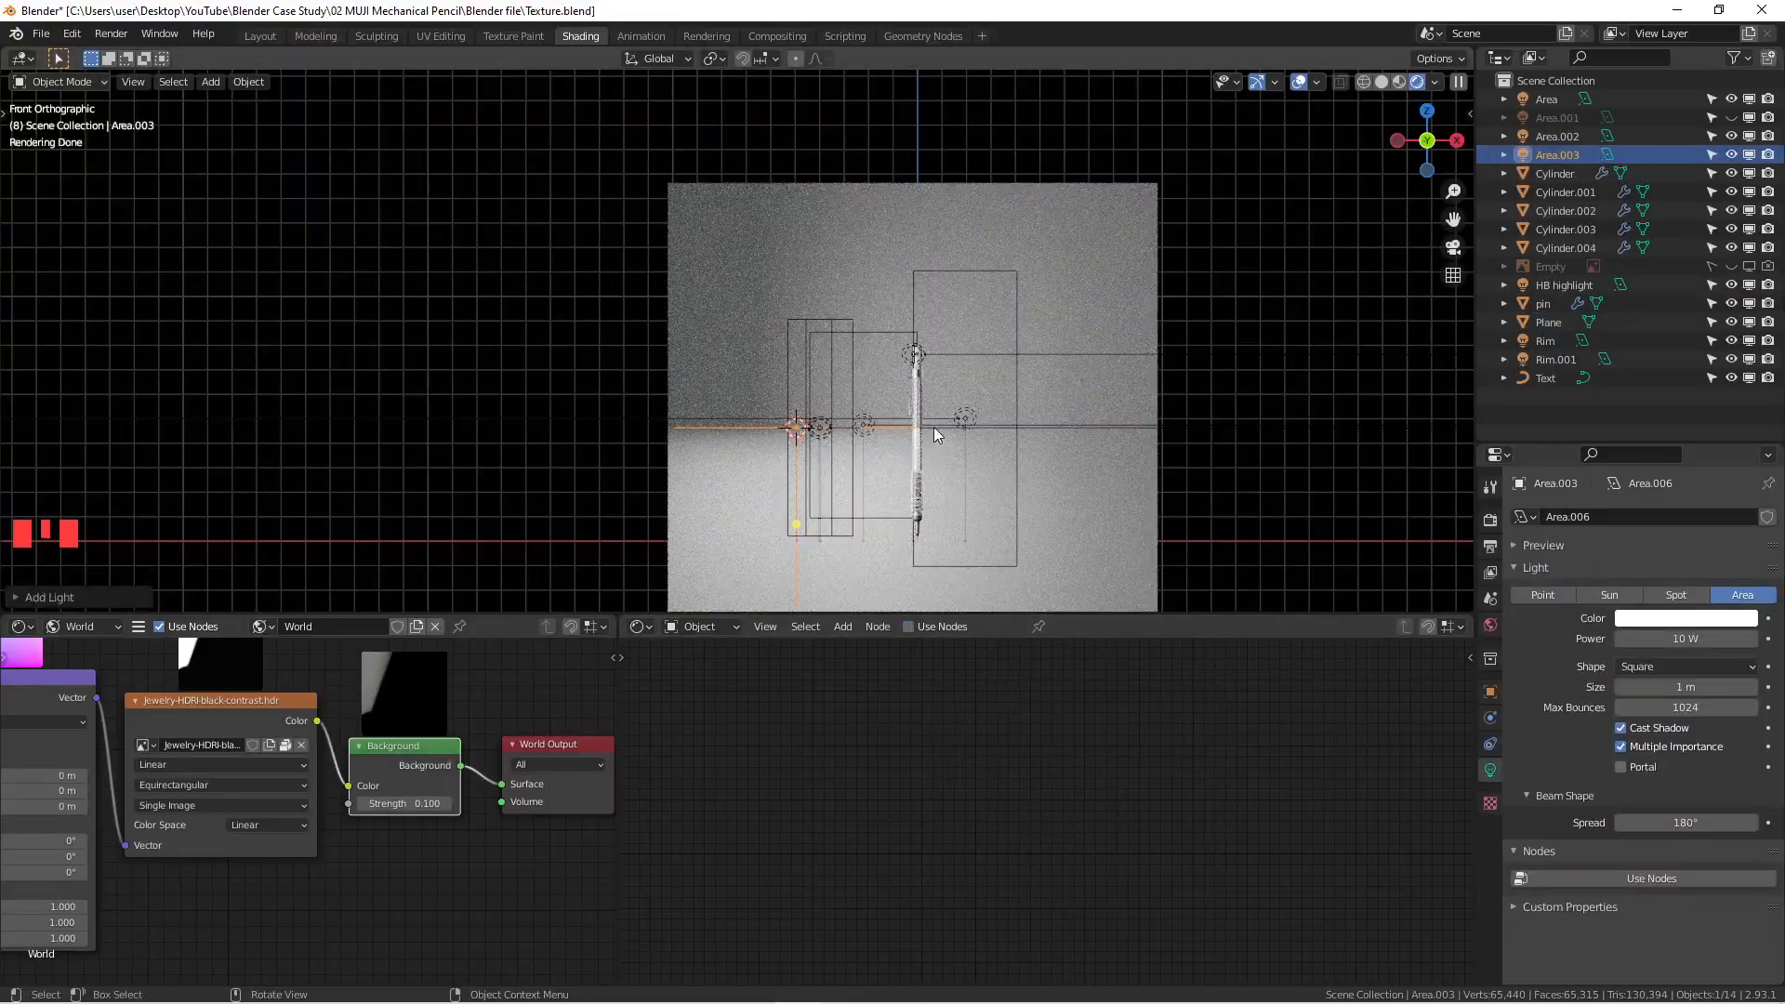
Step: Rotate the new area light to face the backdrop and move it about 0.41 m along X toward the pencil
key(r)
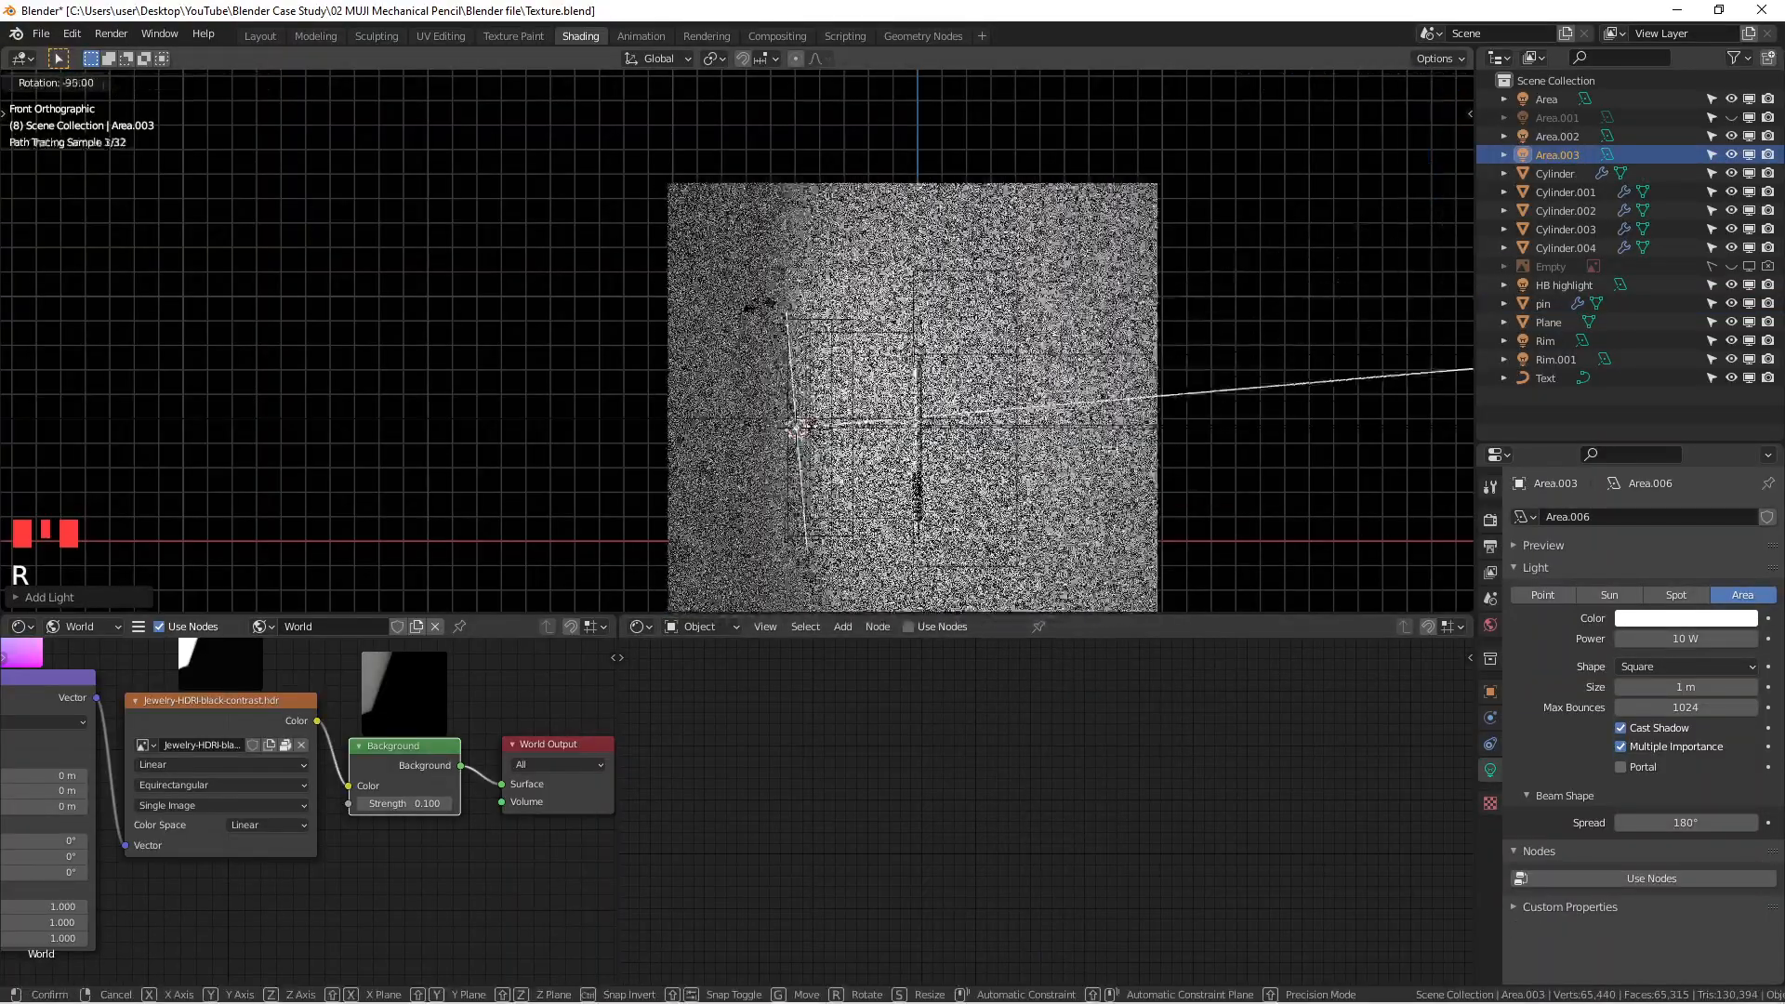
key(r)
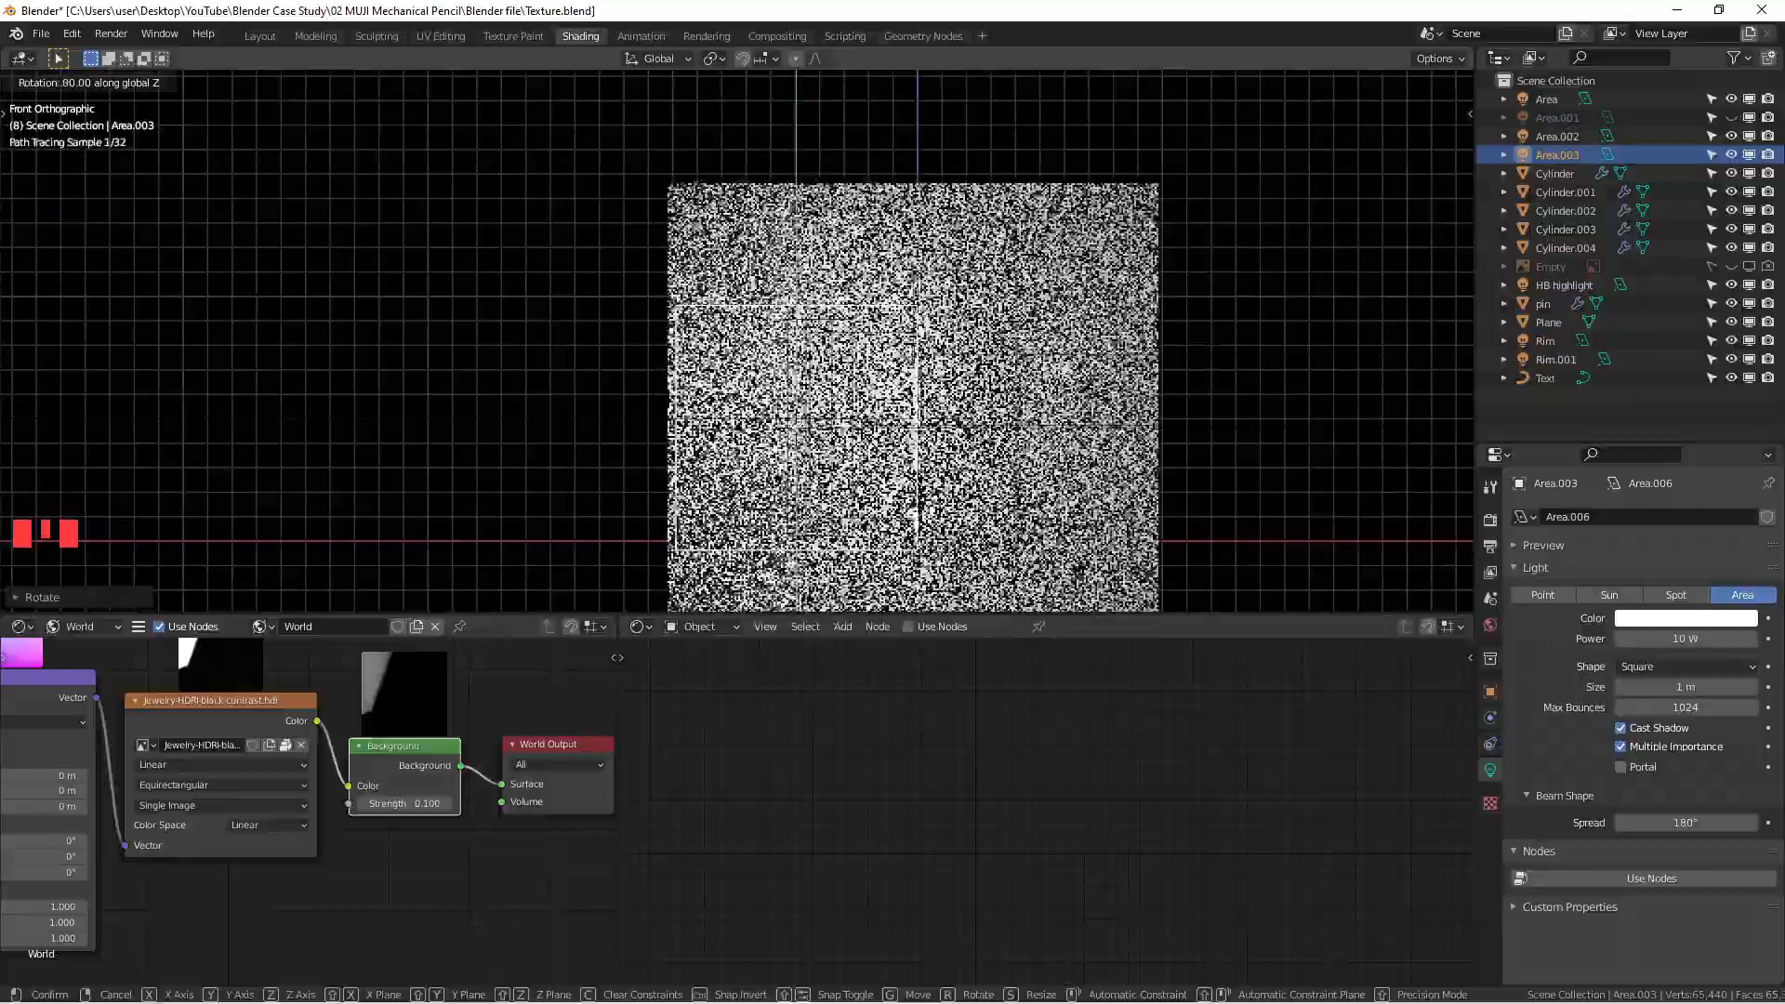
click(1025, 550)
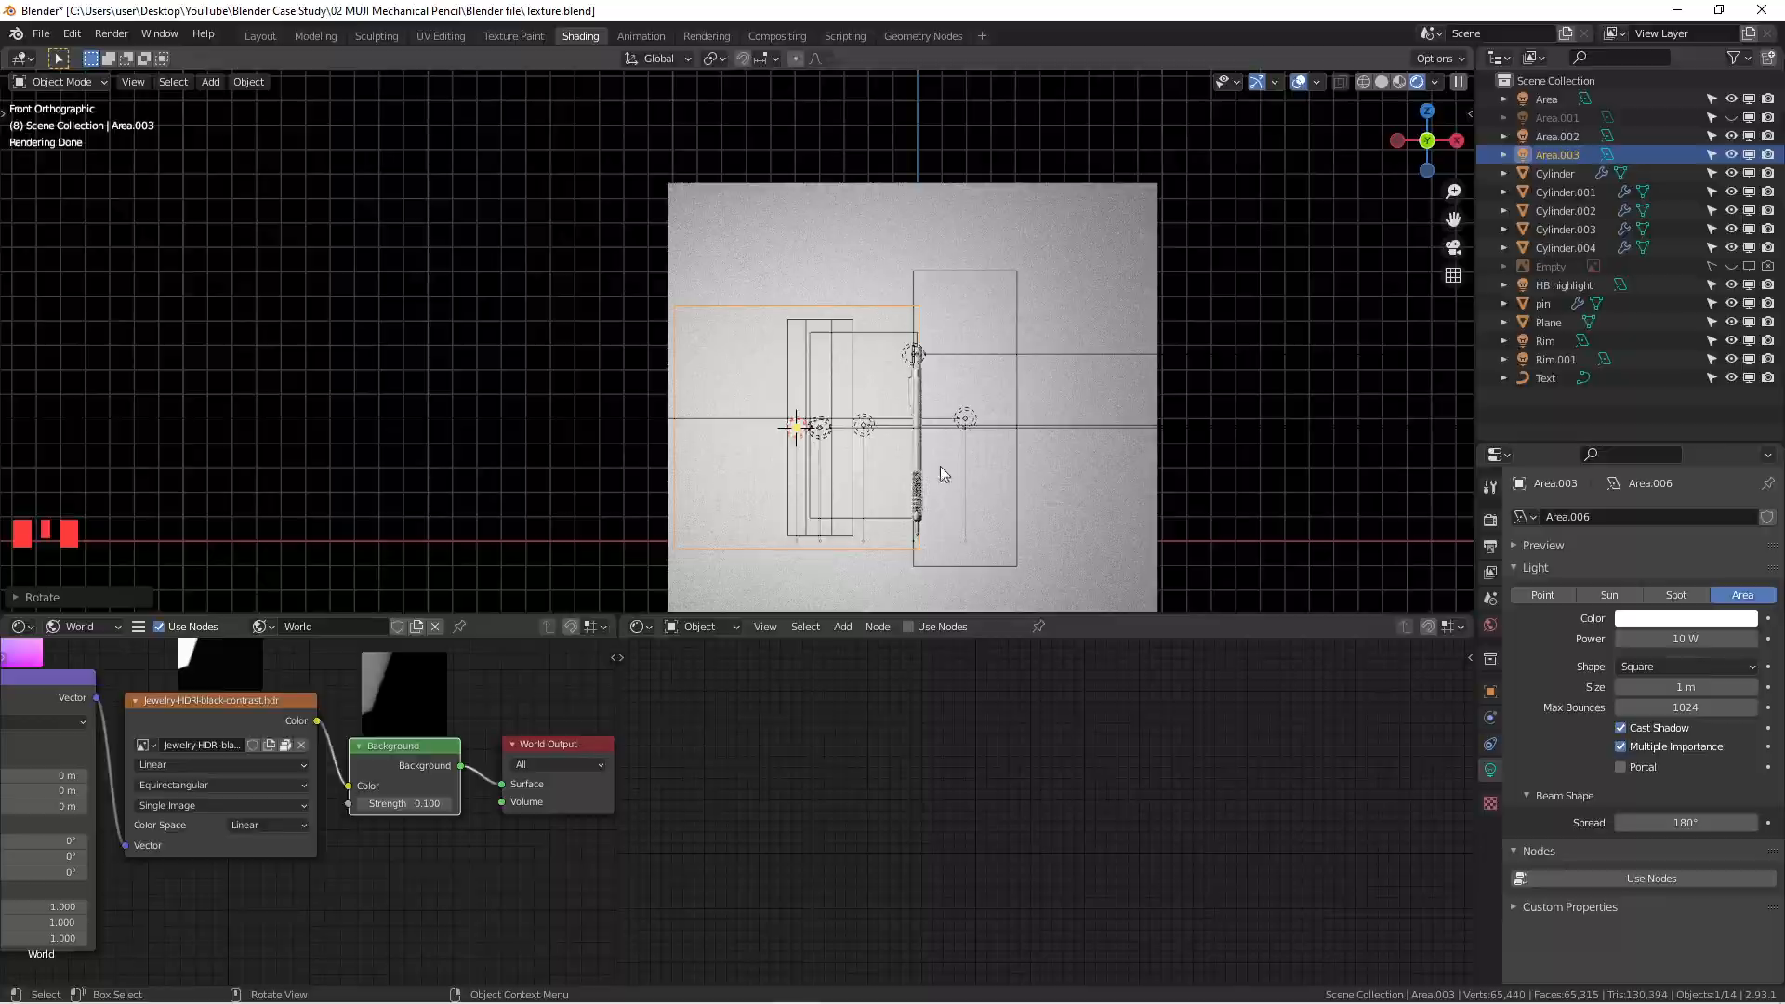
click(1007, 452)
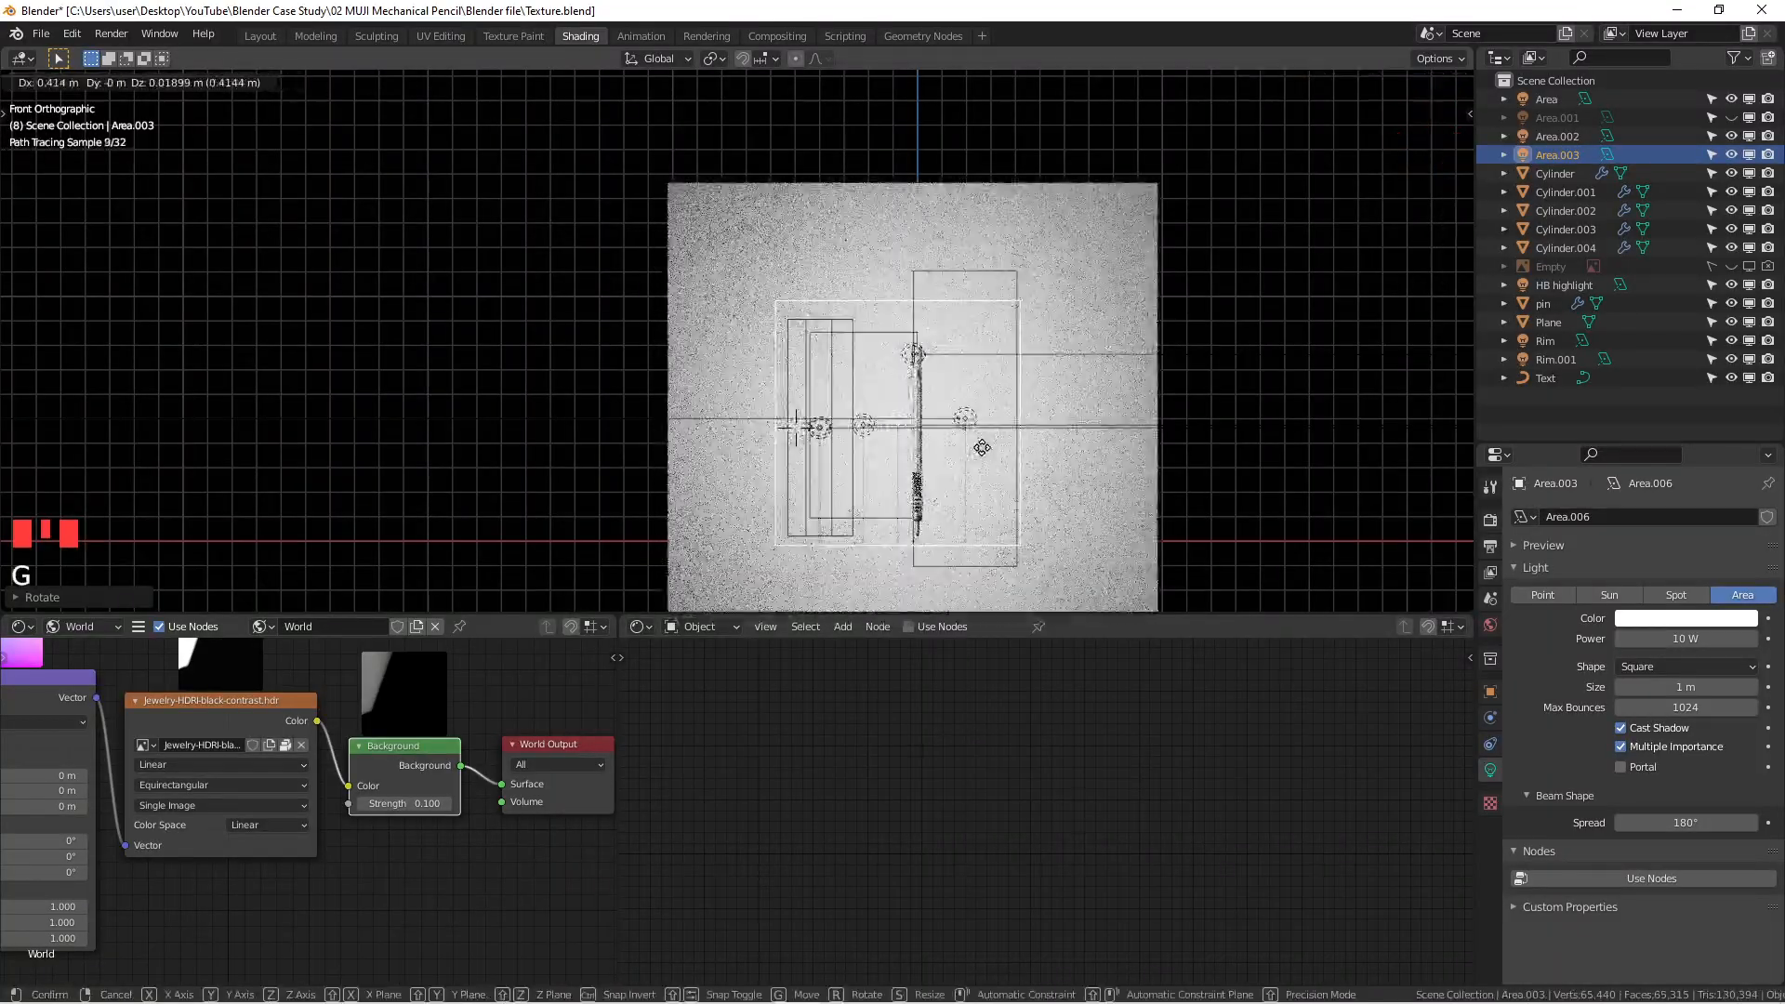
Step: Check the pencil under the new area light, deselect the light and add a camera at the 3D cursor
scroll(977, 446, up, 5)
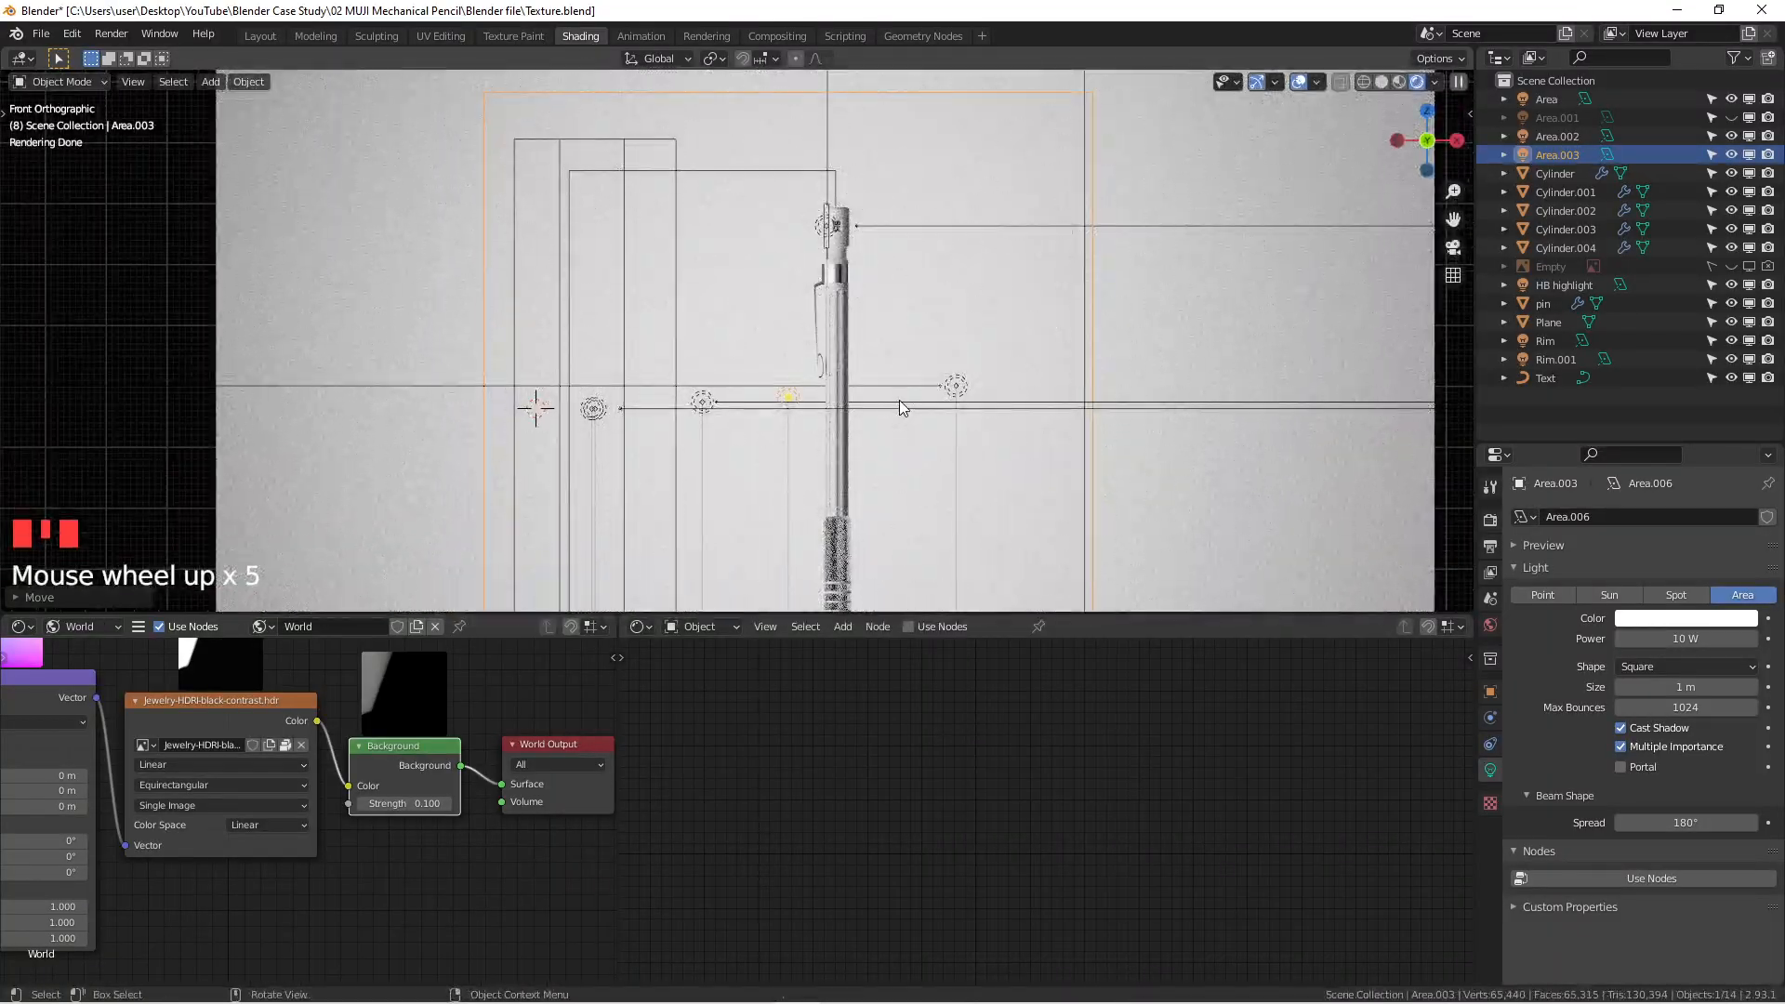
scroll(900, 400, up, 4)
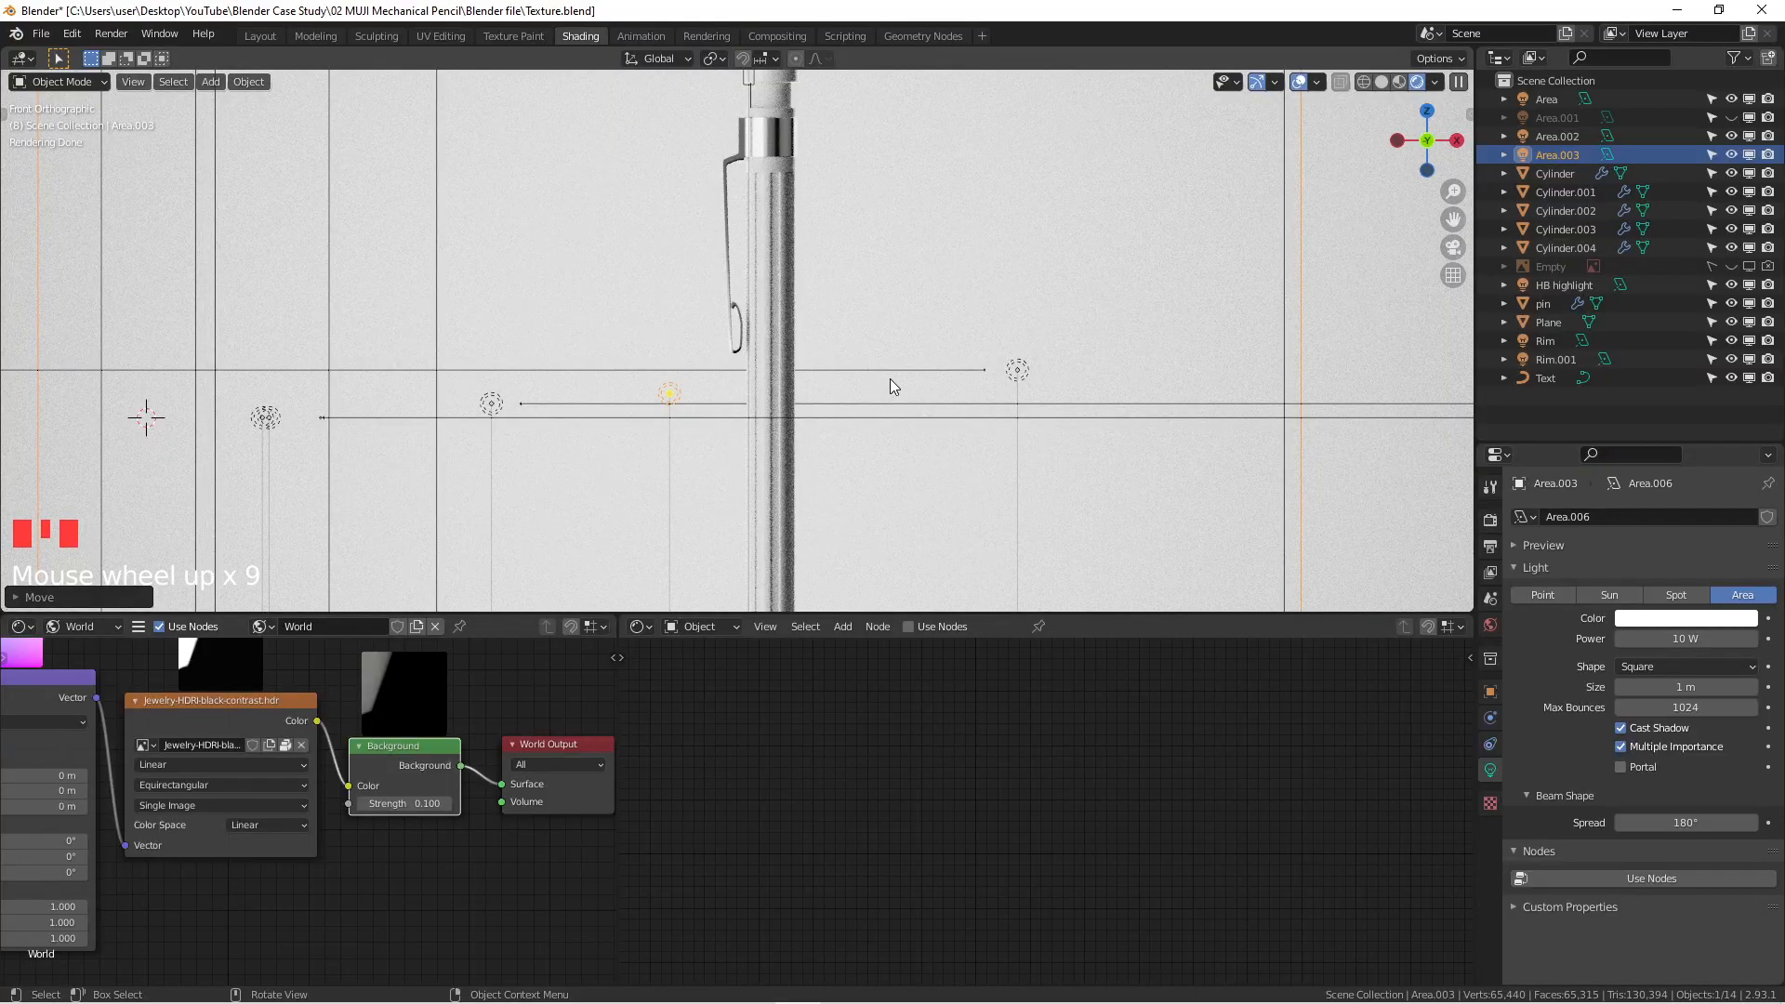
scroll(886, 385, down, 9)
click(1214, 348)
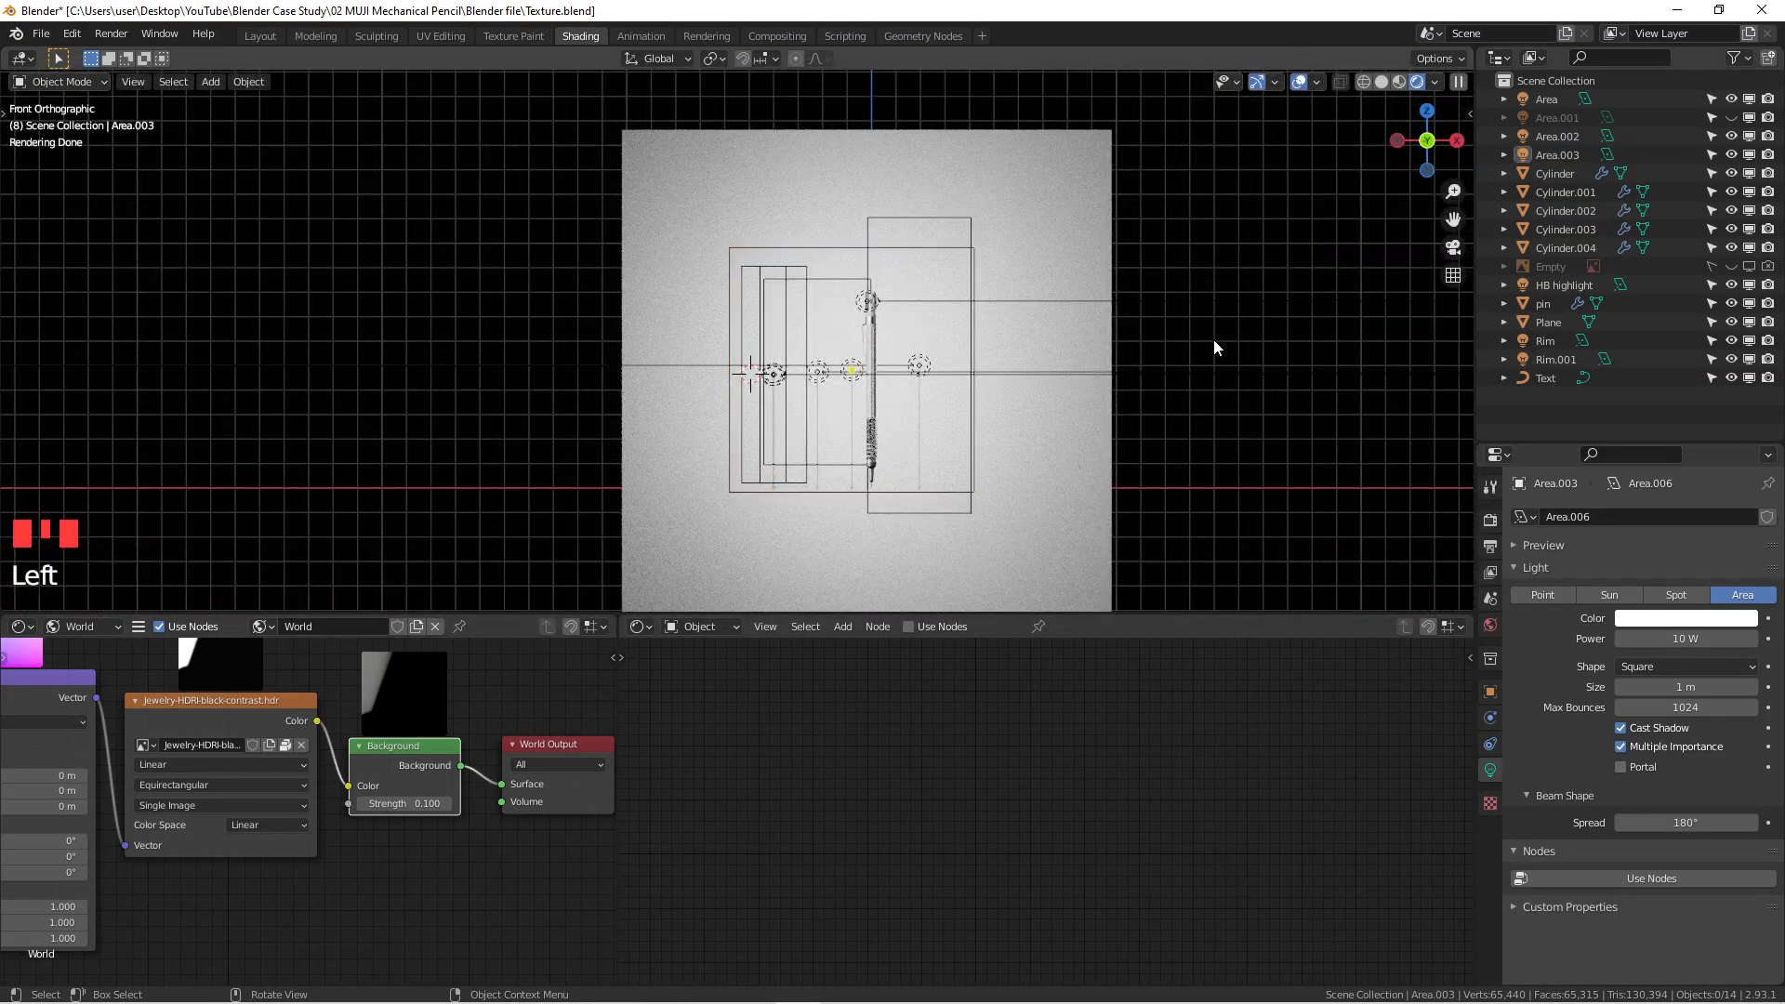
key(shift+a)
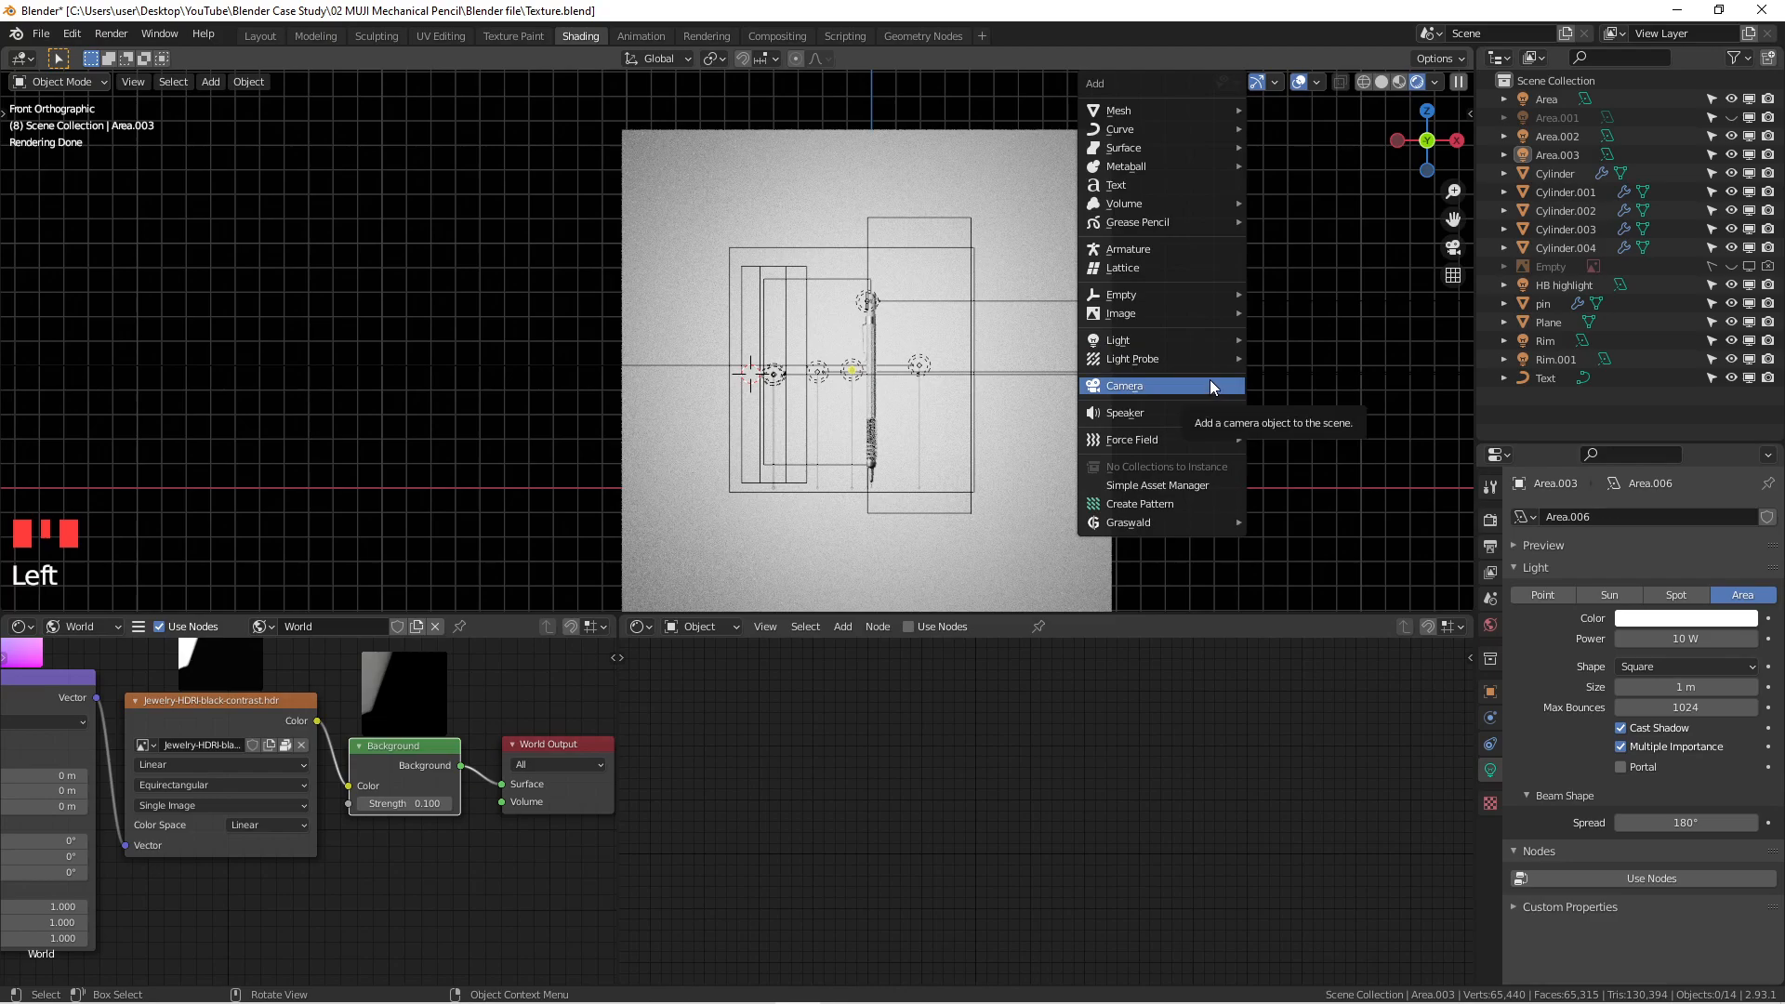
click(1209, 379)
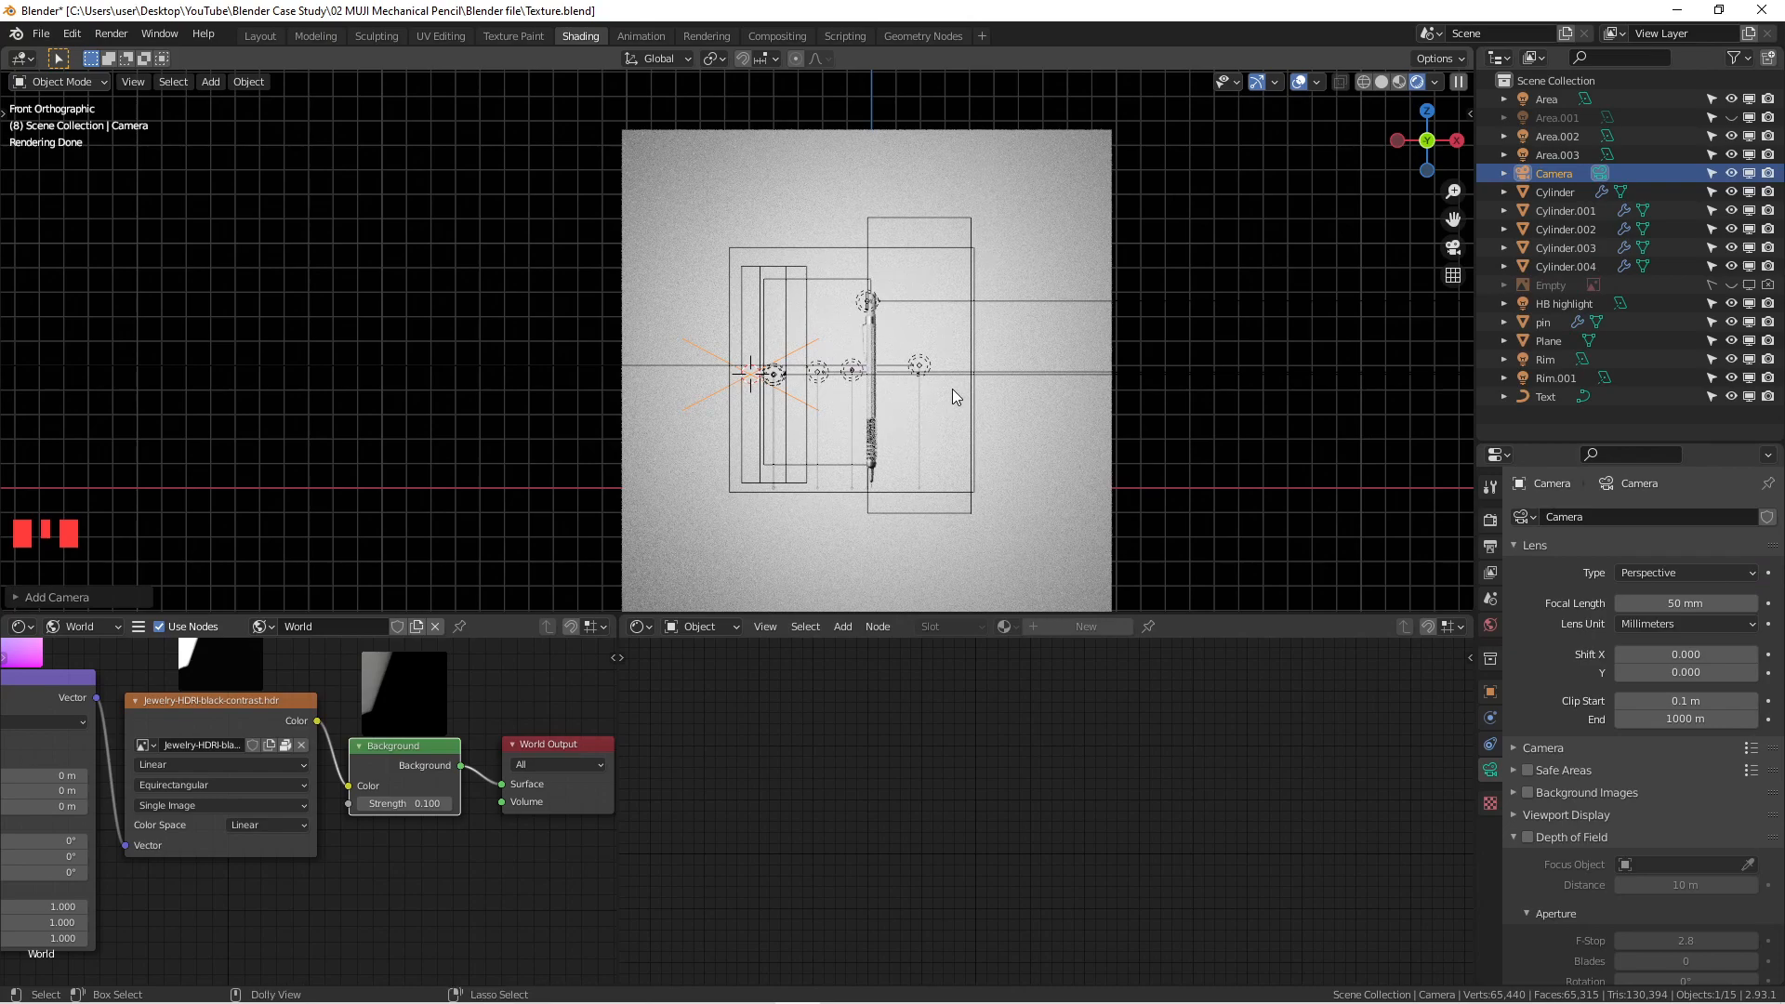
key(super+space)
click(1180, 373)
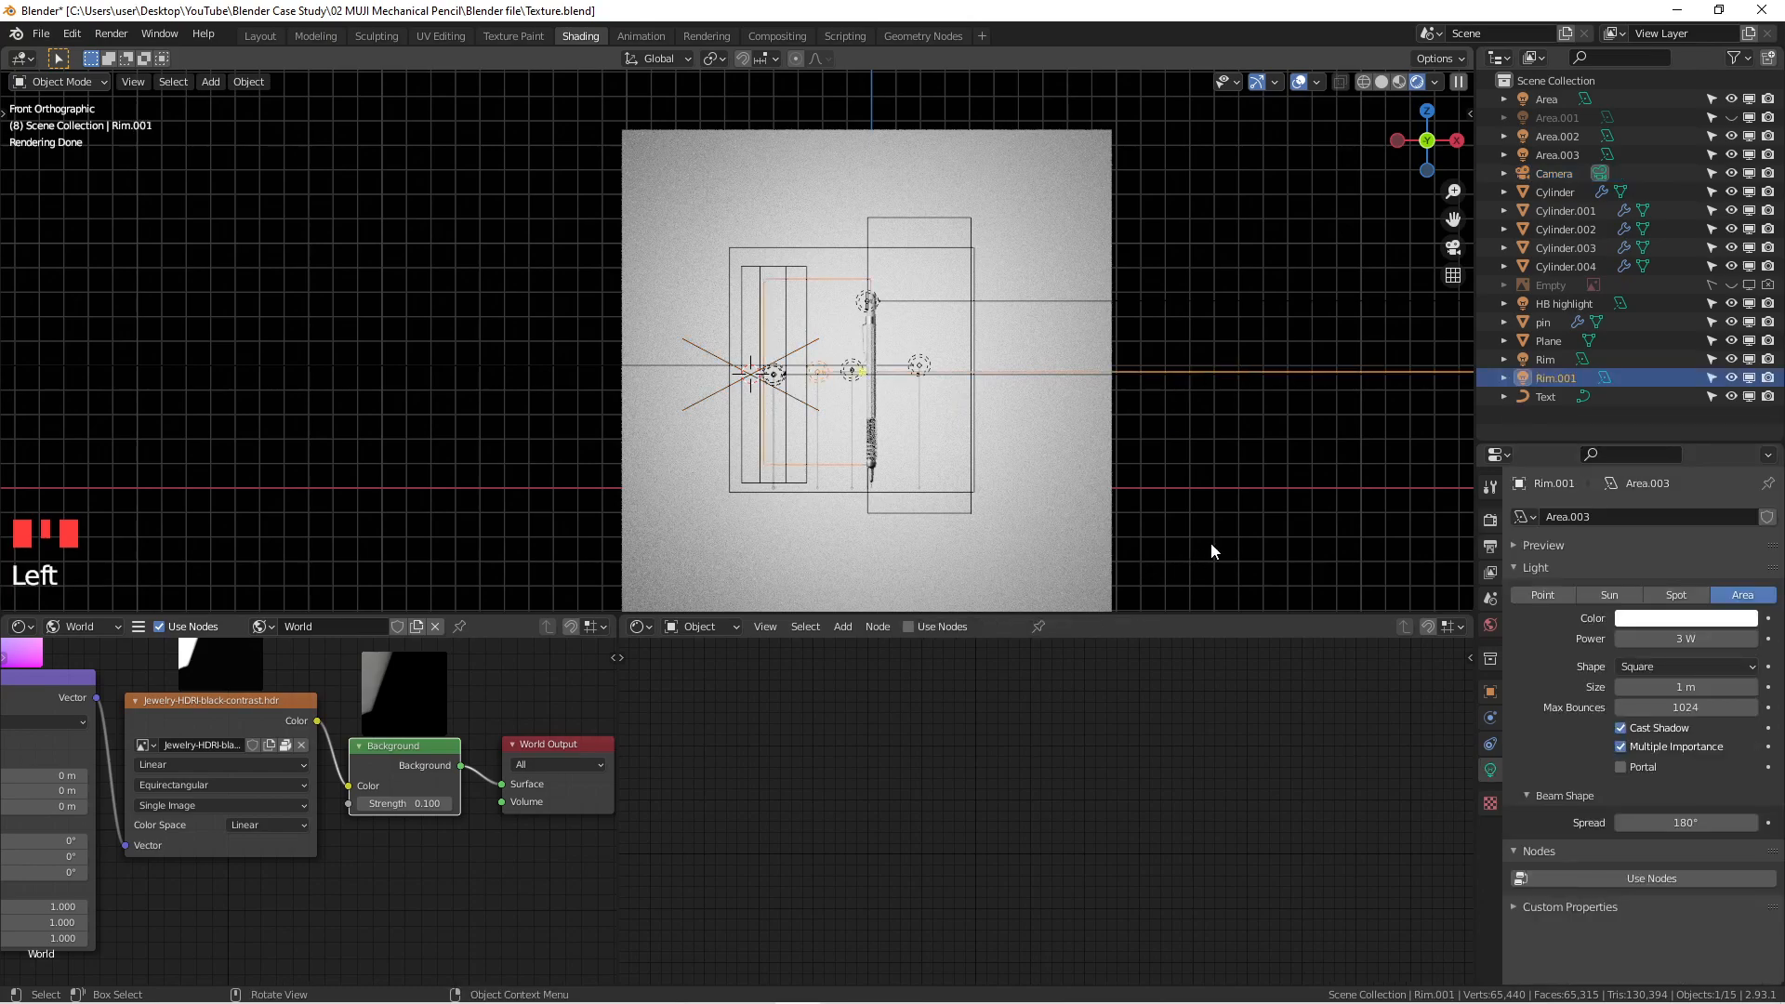
mouse_move(1592, 977)
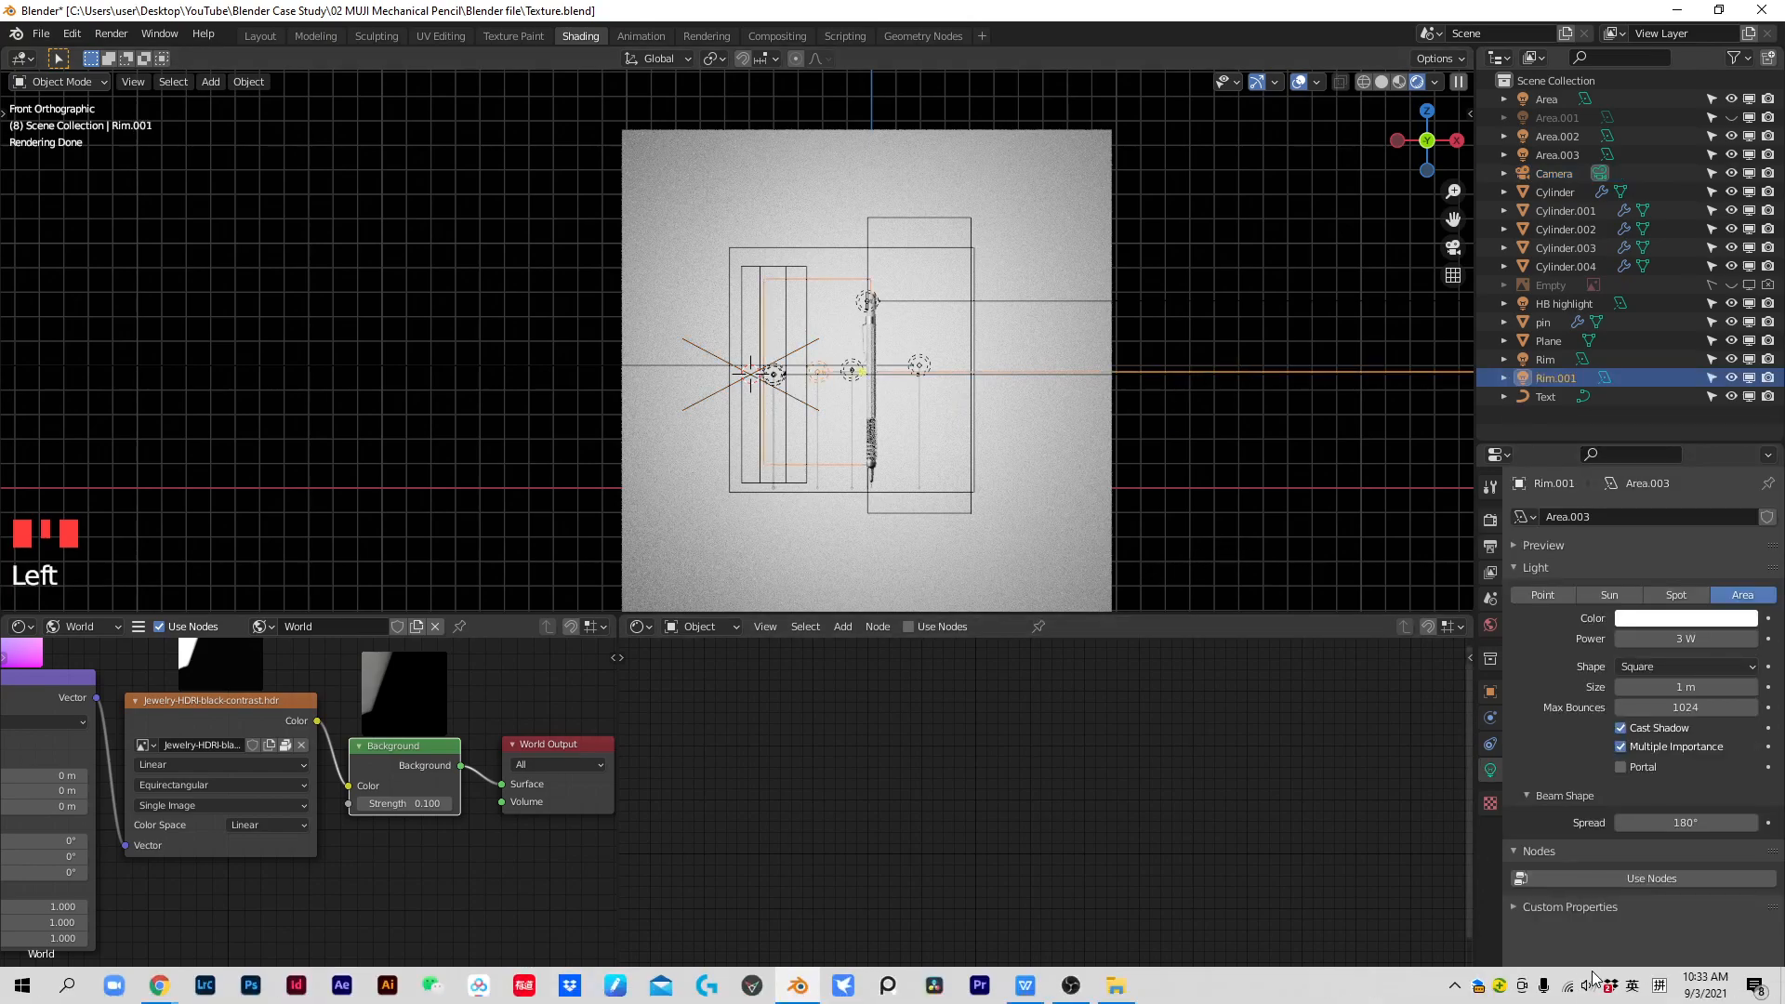
right_click(1658, 983)
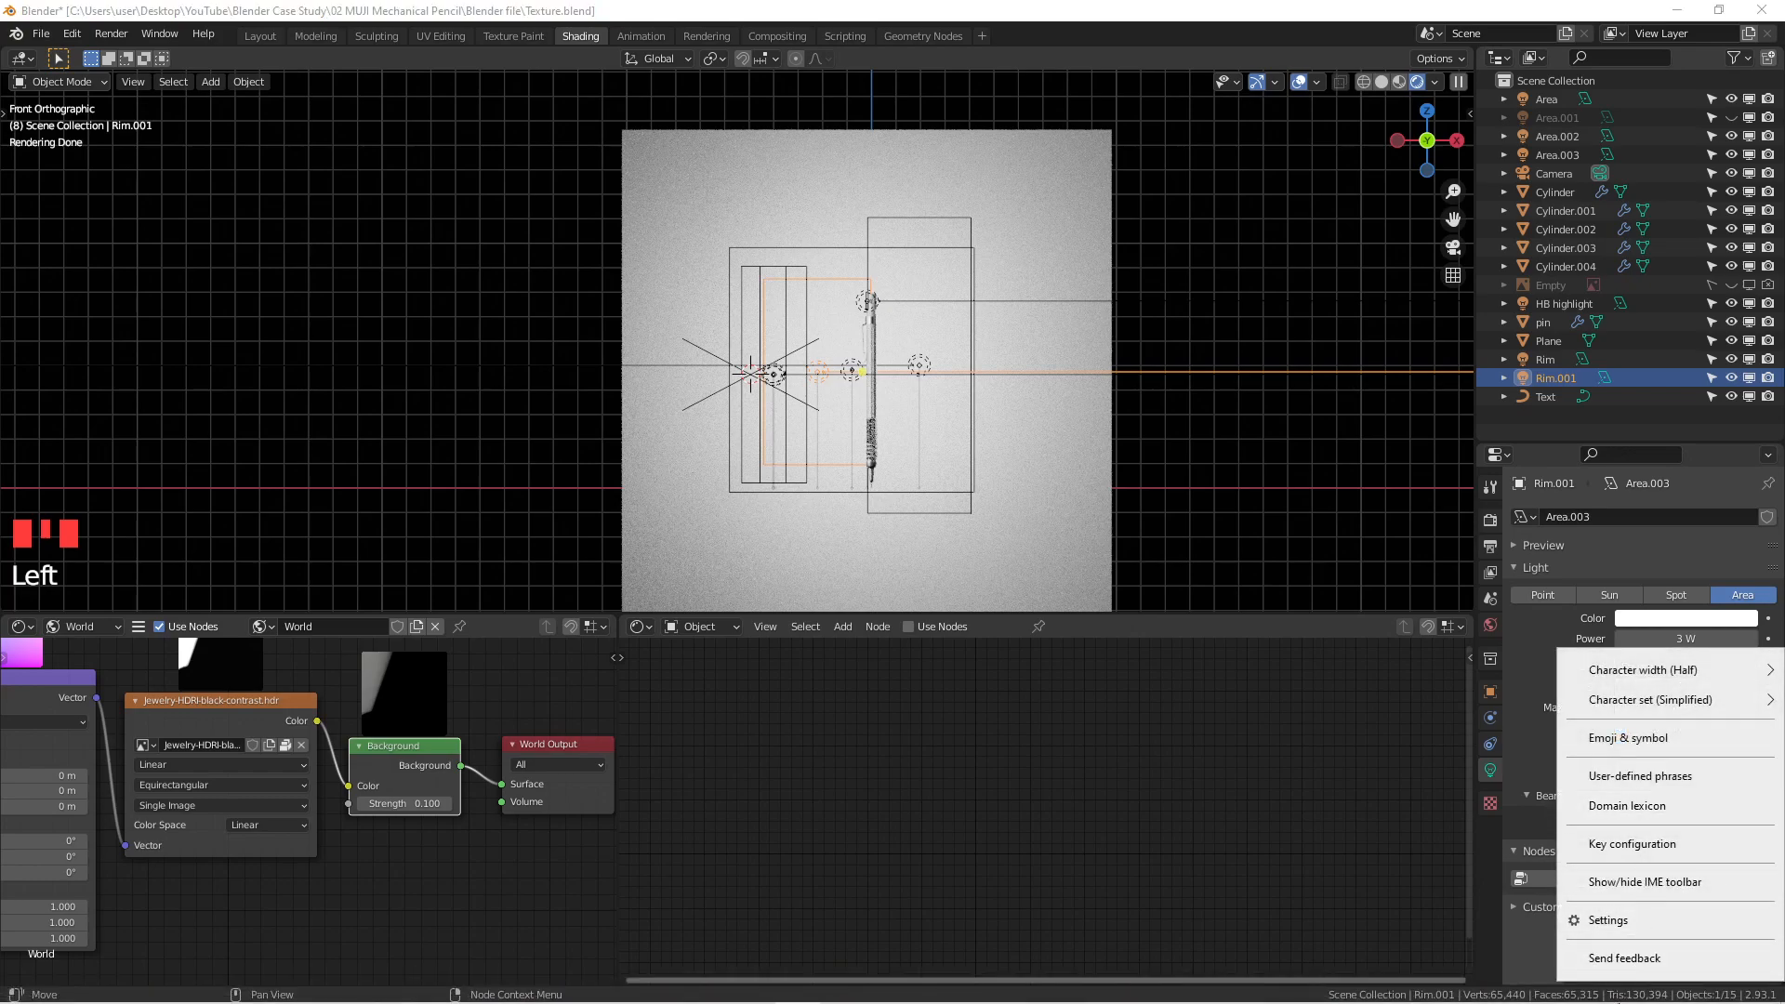
click(1485, 905)
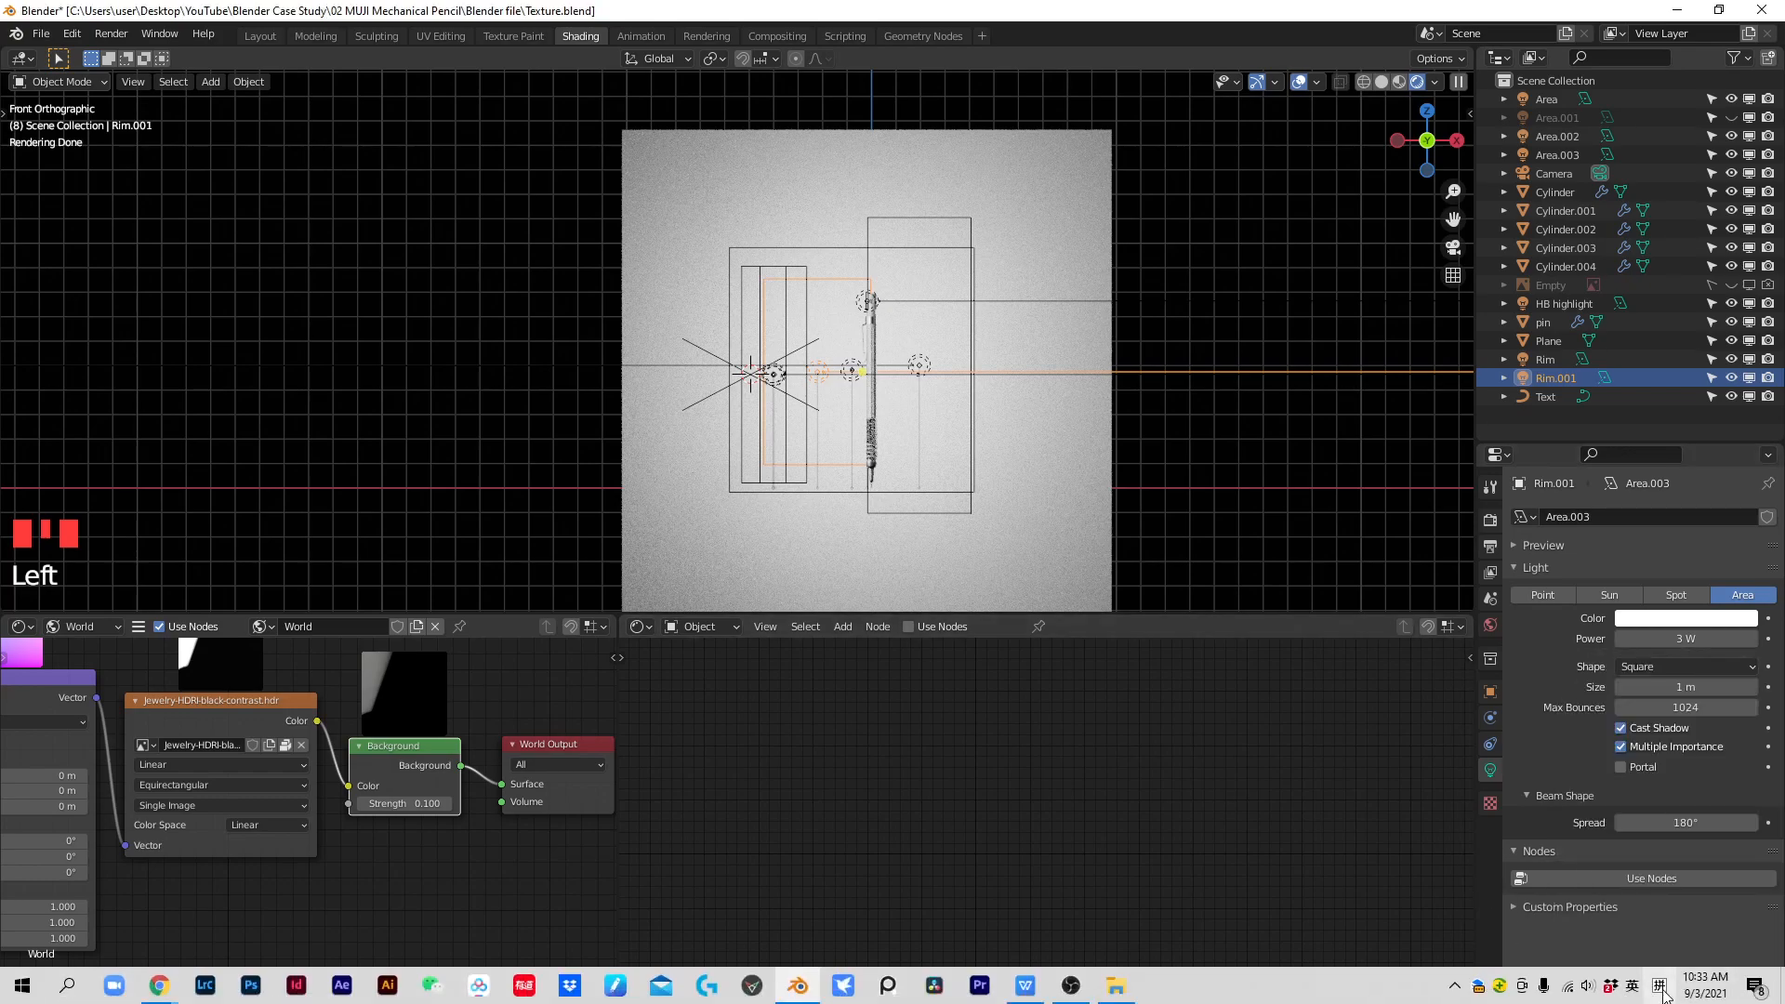
click(1660, 987)
click(1637, 760)
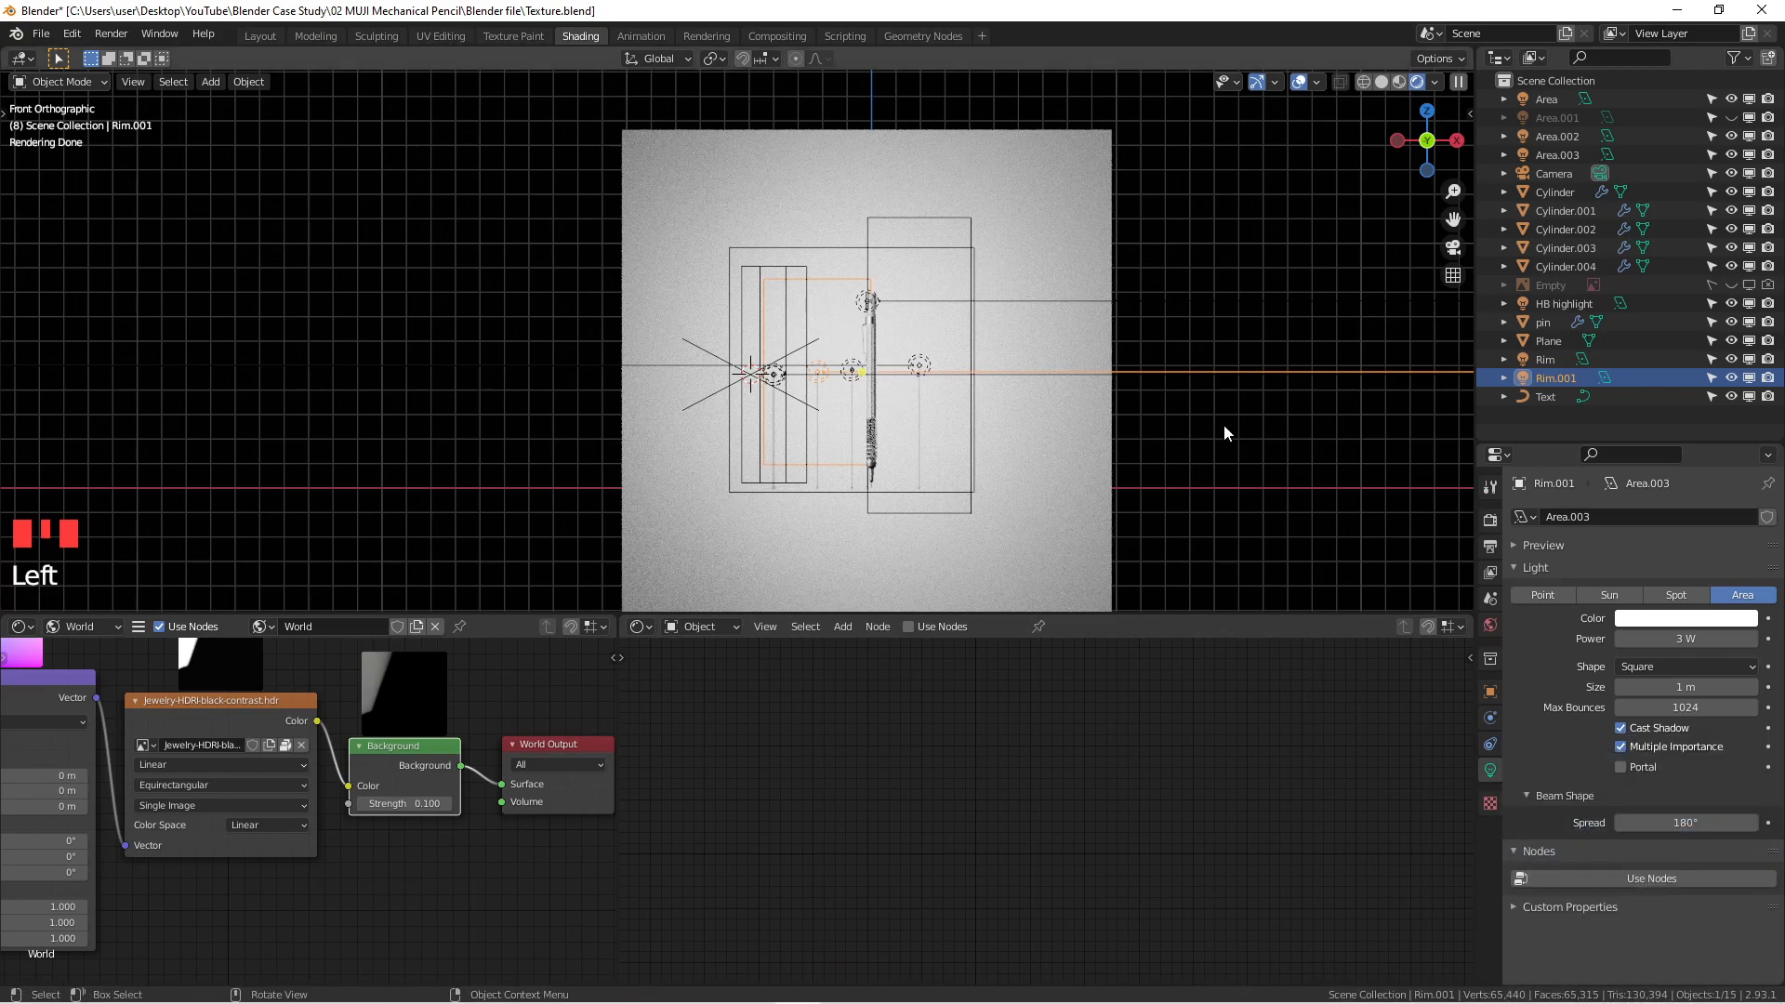
Step: Select the camera and examine its position and direction relative to the pencil and backdrop
scroll(1020, 365, up, 2)
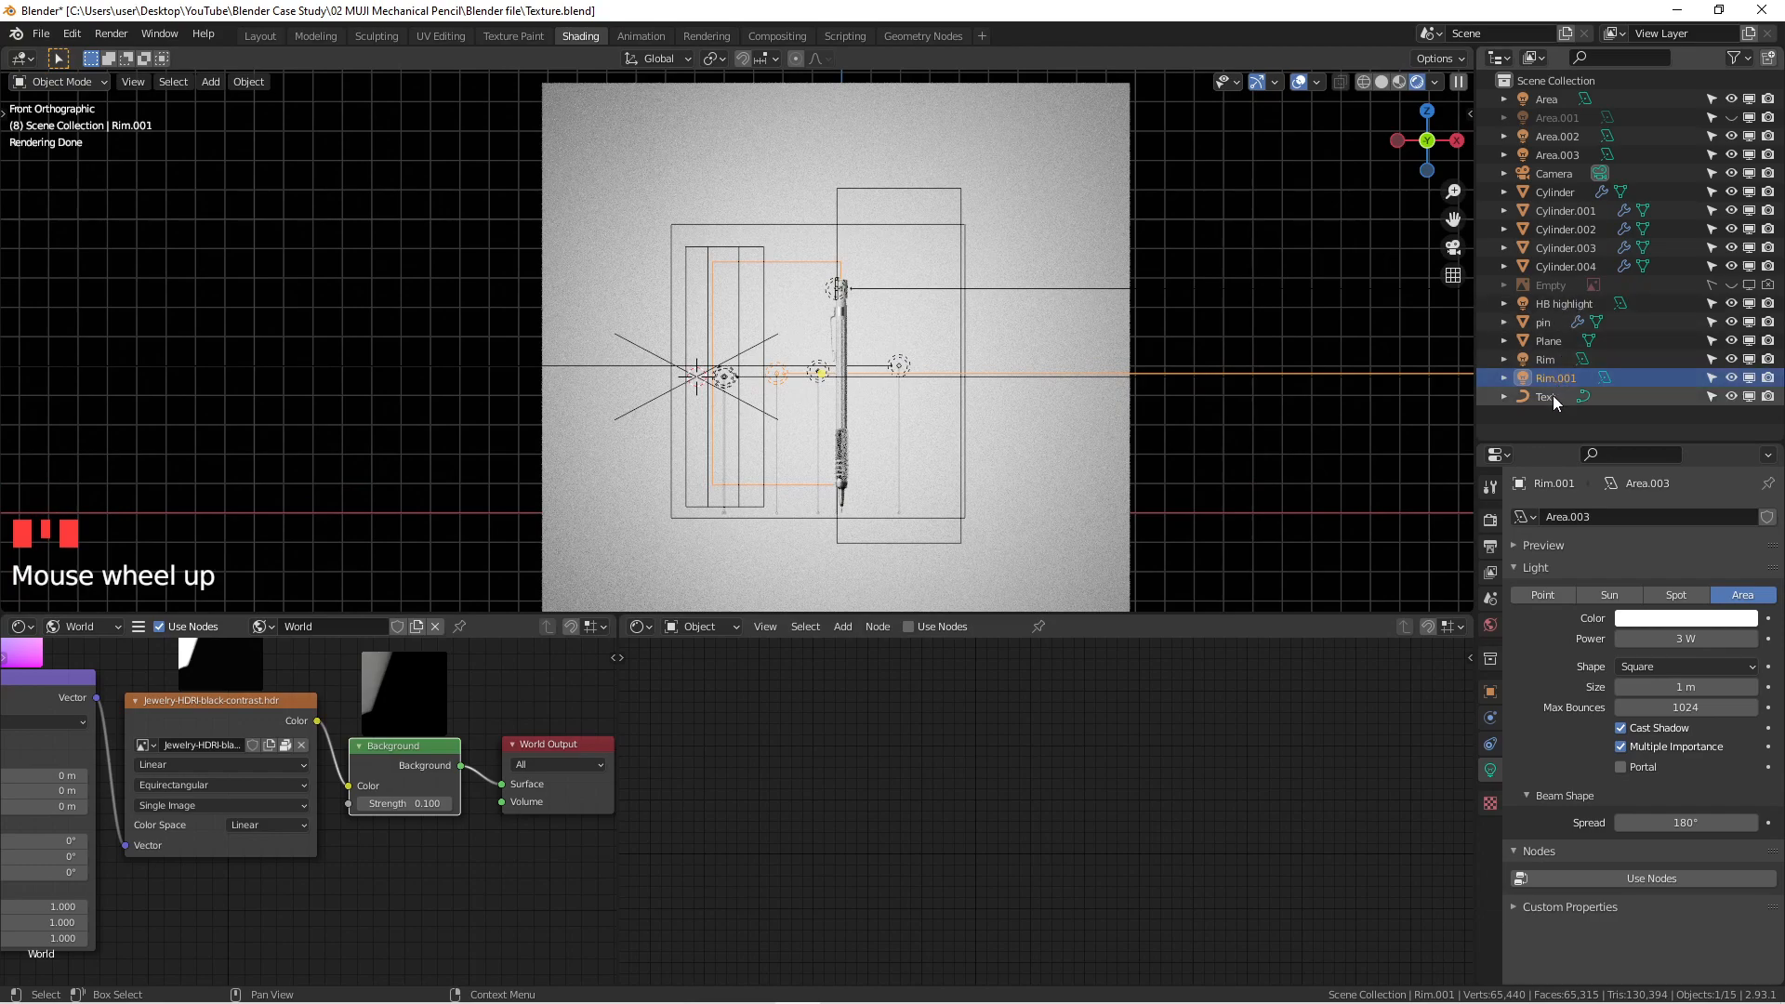
click(1552, 173)
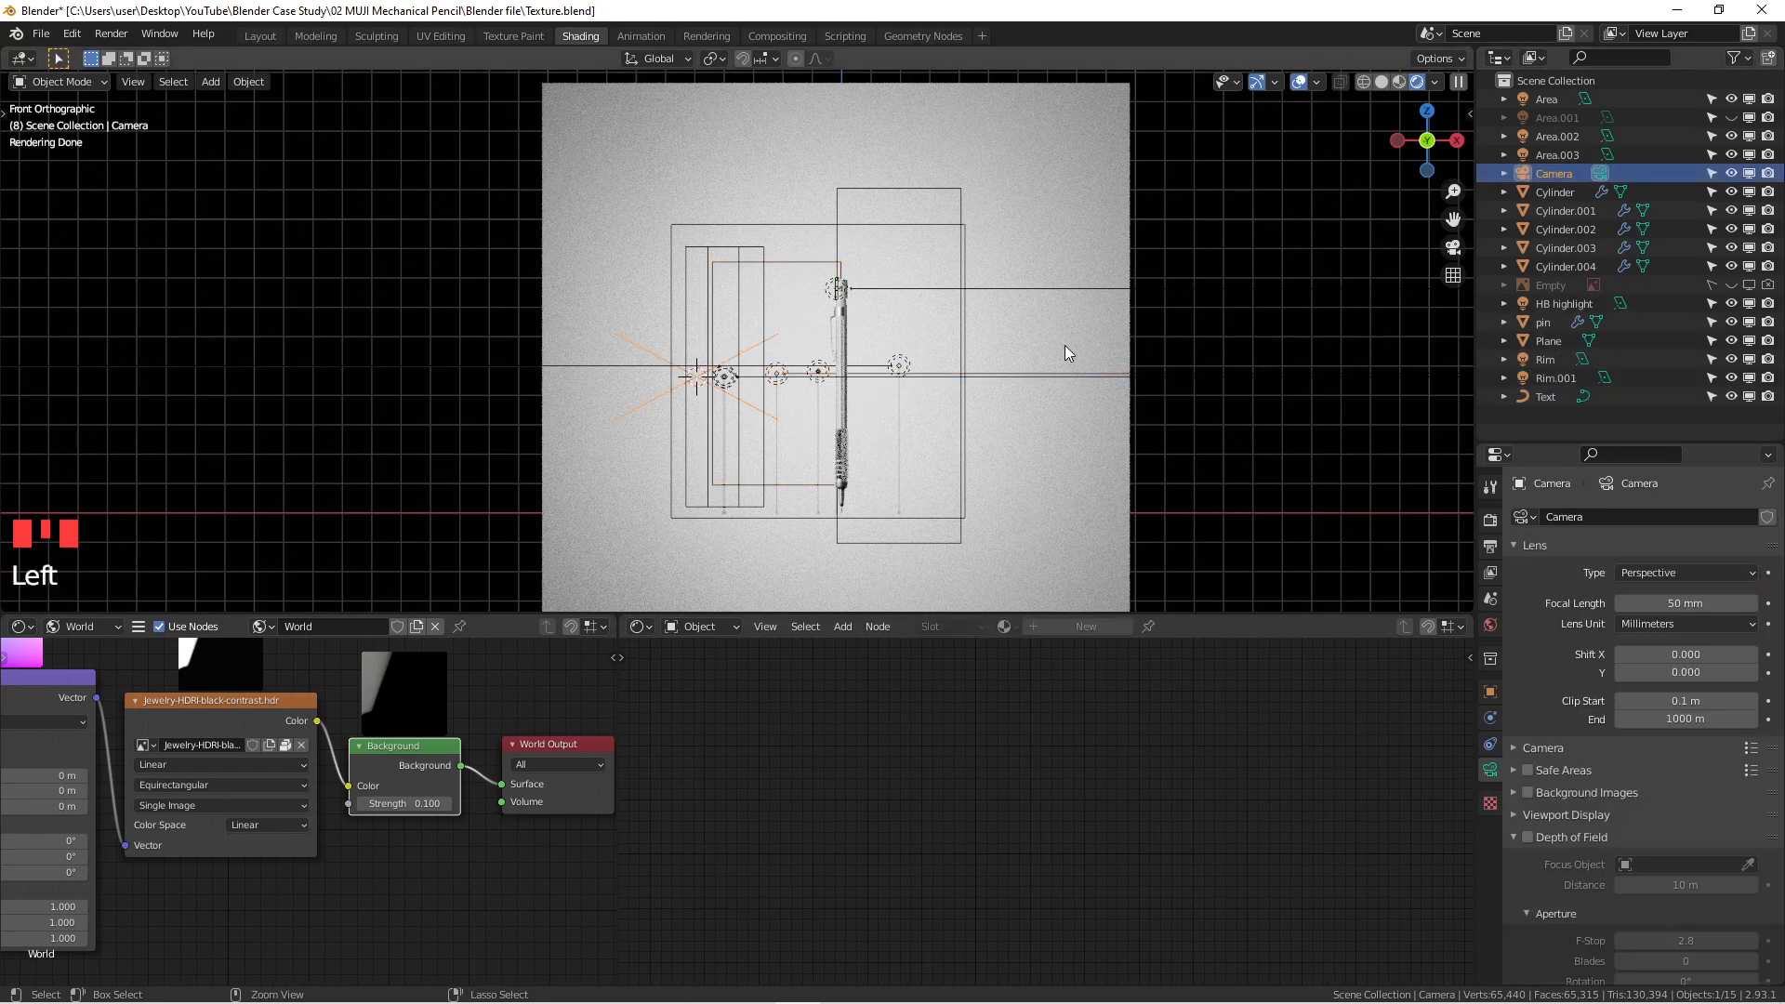
click(1224, 322)
click(1548, 173)
middle_drag(1028, 378, 1147, 398)
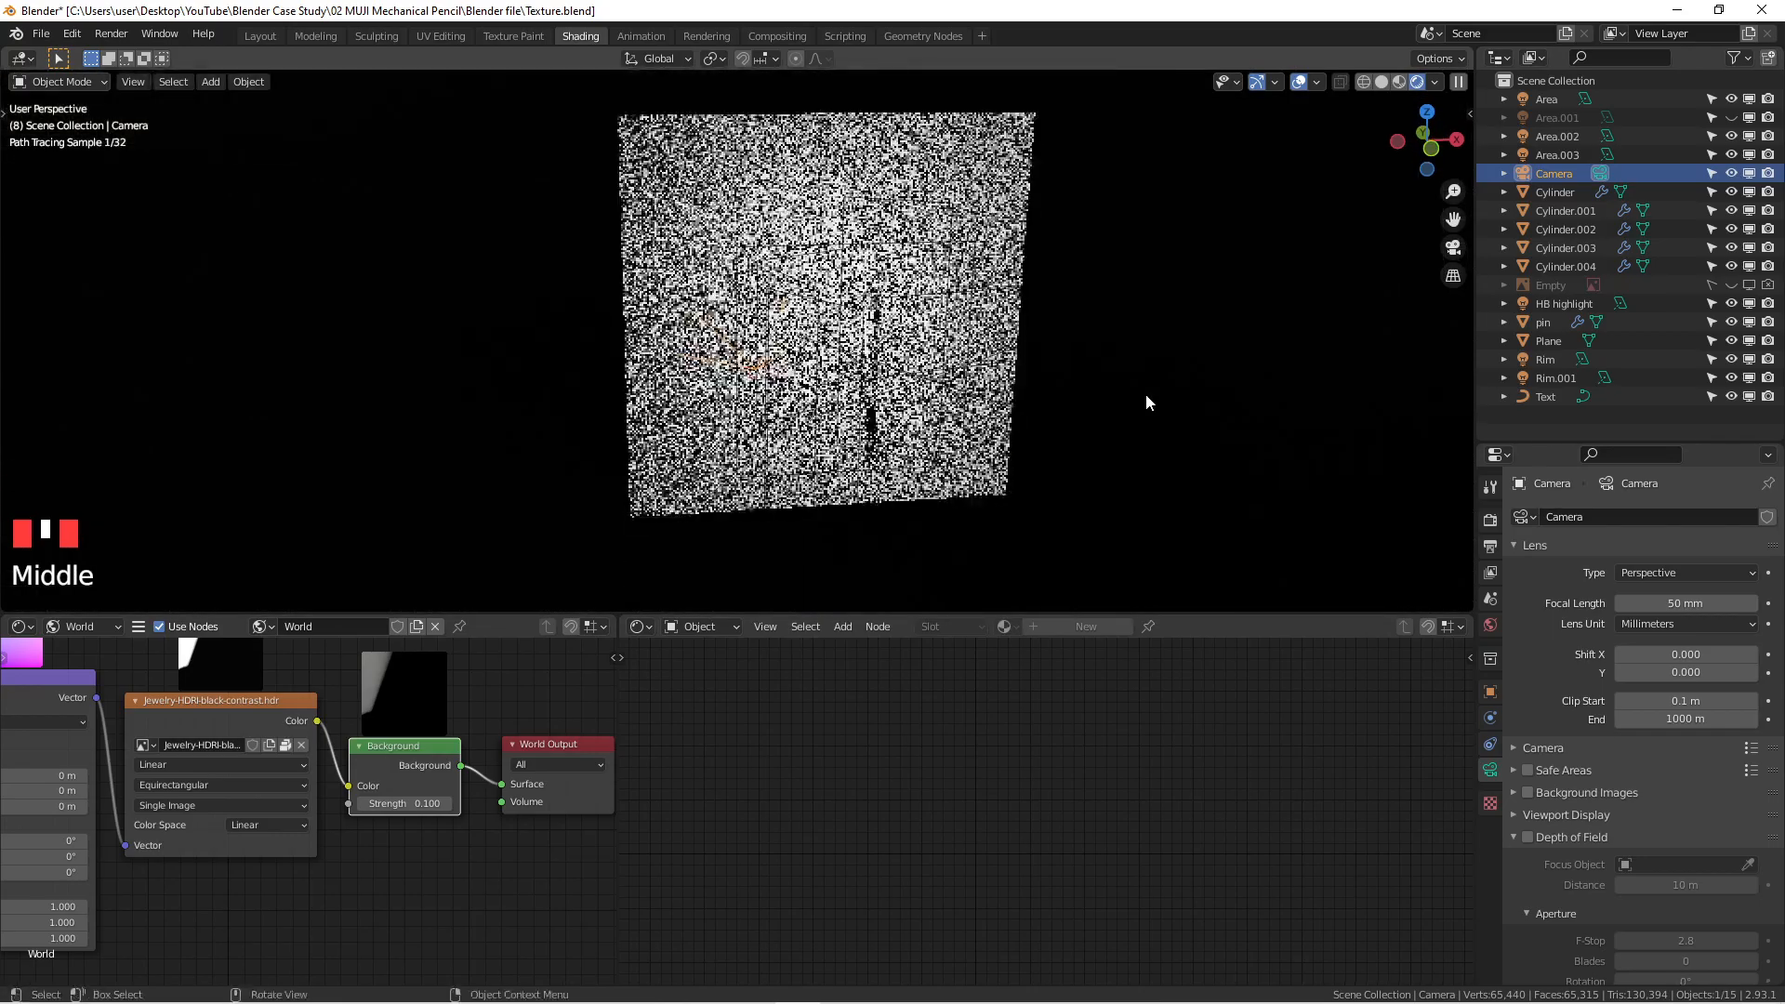
middle_drag(1288, 372, 1095, 392)
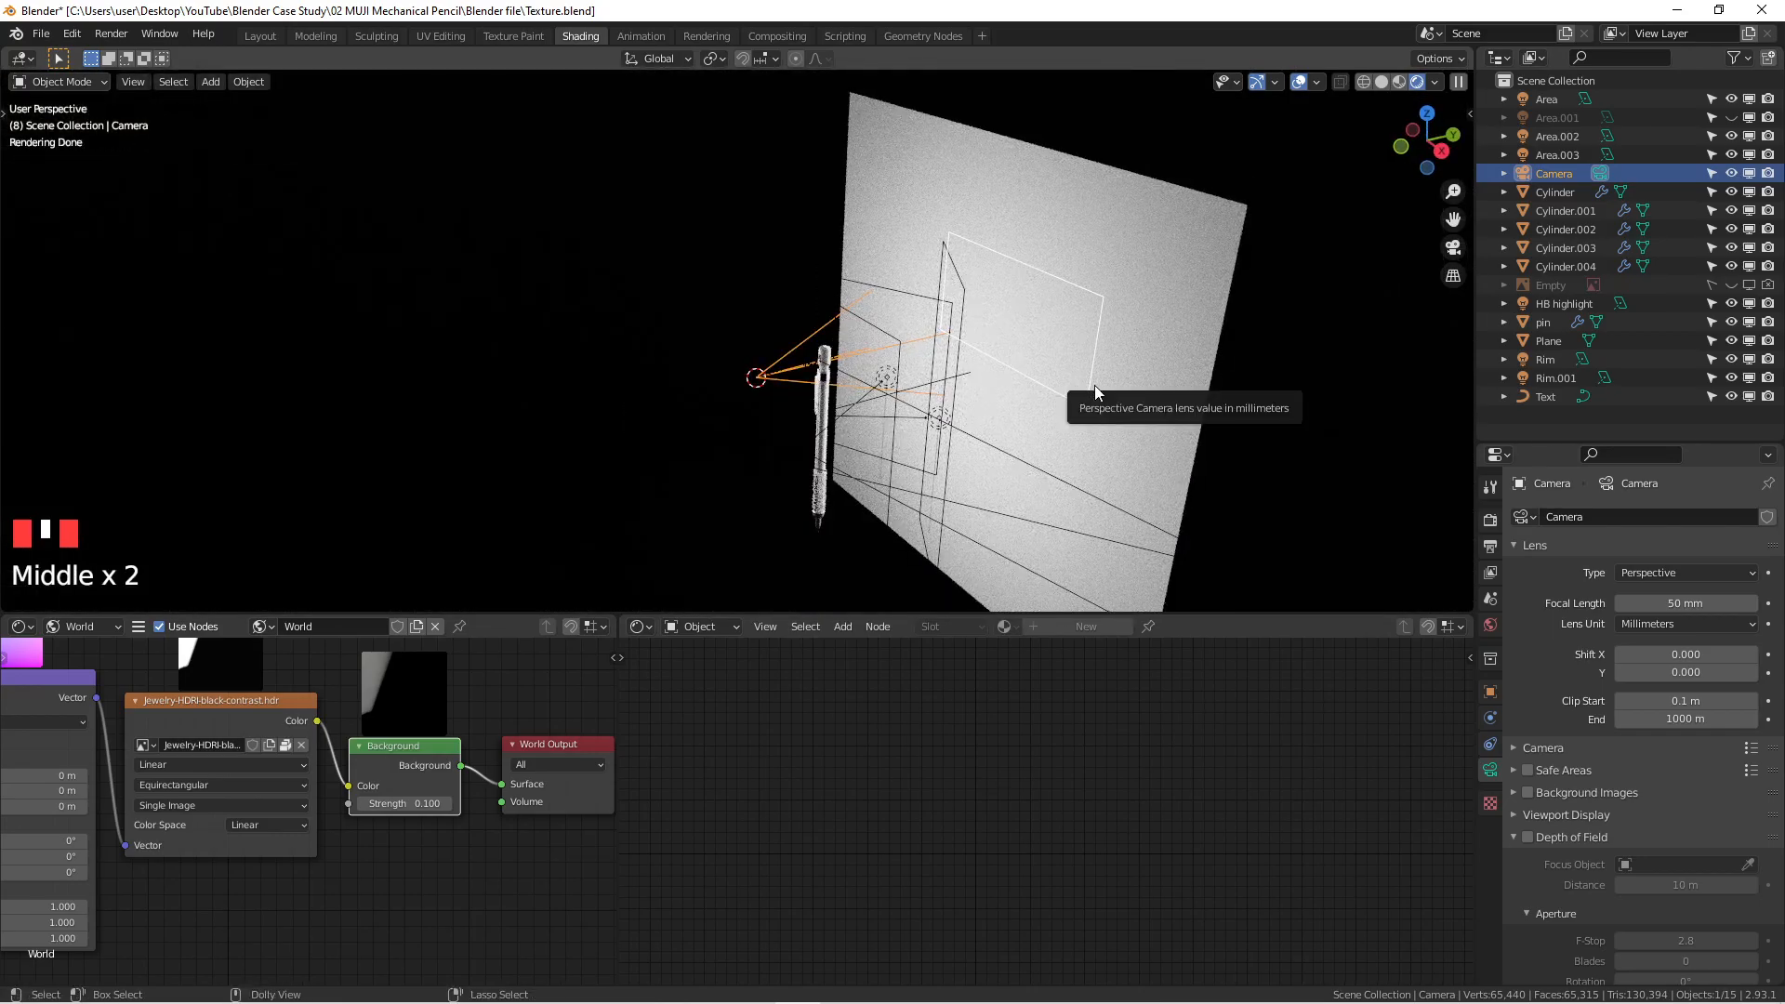
Step: Try to align the selected camera to the viewport's angle and check the framing through the camera
key(ctrl+shift+KP_0)
click(1541, 191)
click(1541, 192)
click(1553, 172)
middle_drag(956, 389, 938, 391)
key(KP_1)
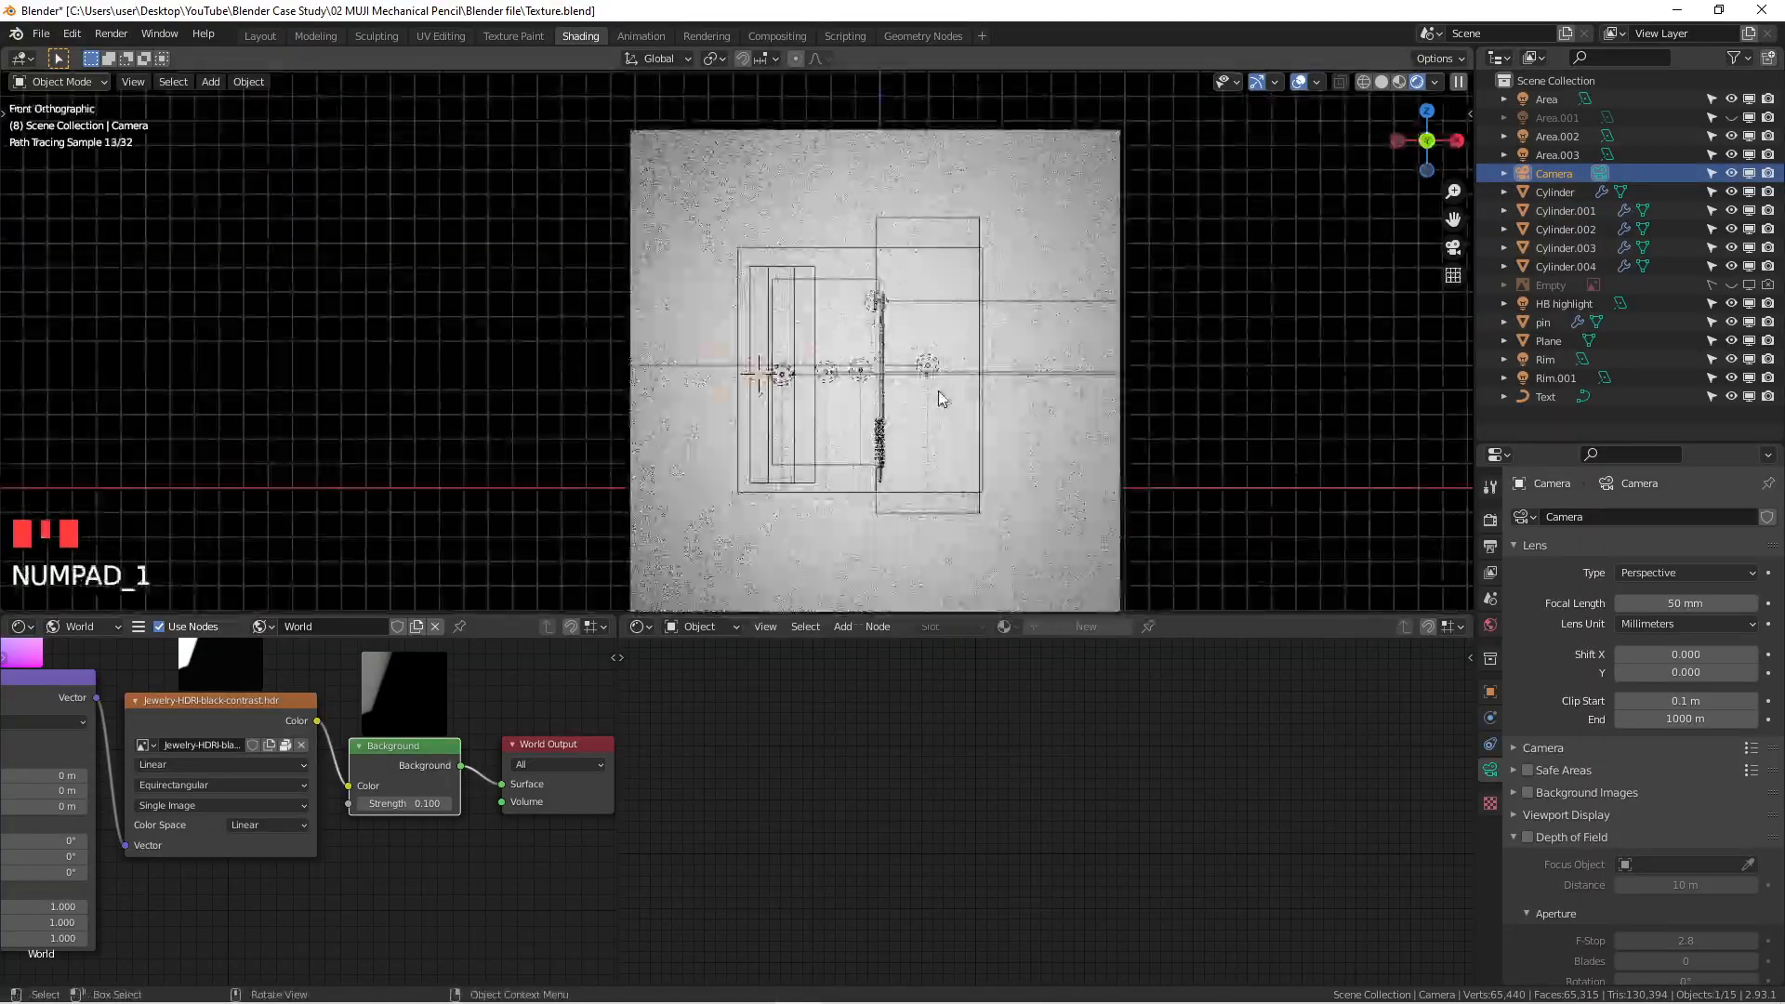
key(KP_0)
scroll(940, 394, down, 5)
shift+middle_drag(939, 346, 651, 335)
scroll(624, 316, down, 5)
scroll(650, 334, down, 8)
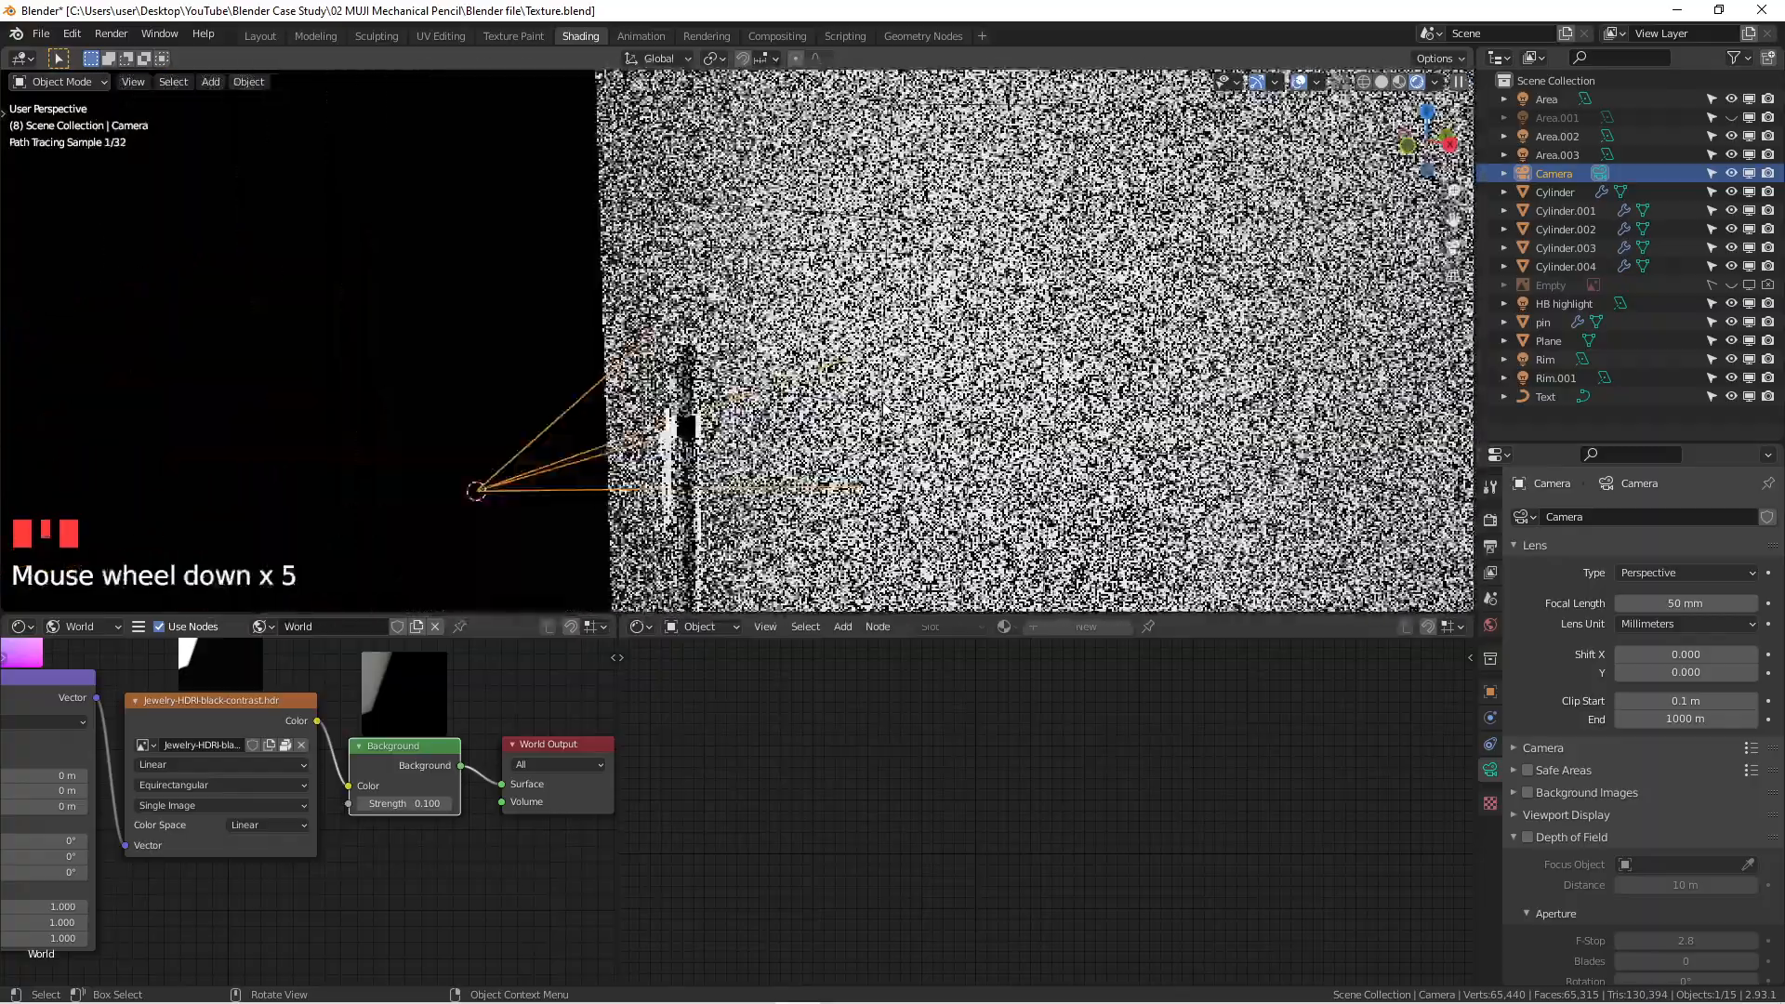
middle_drag(934, 414, 945, 423)
key(KP_1)
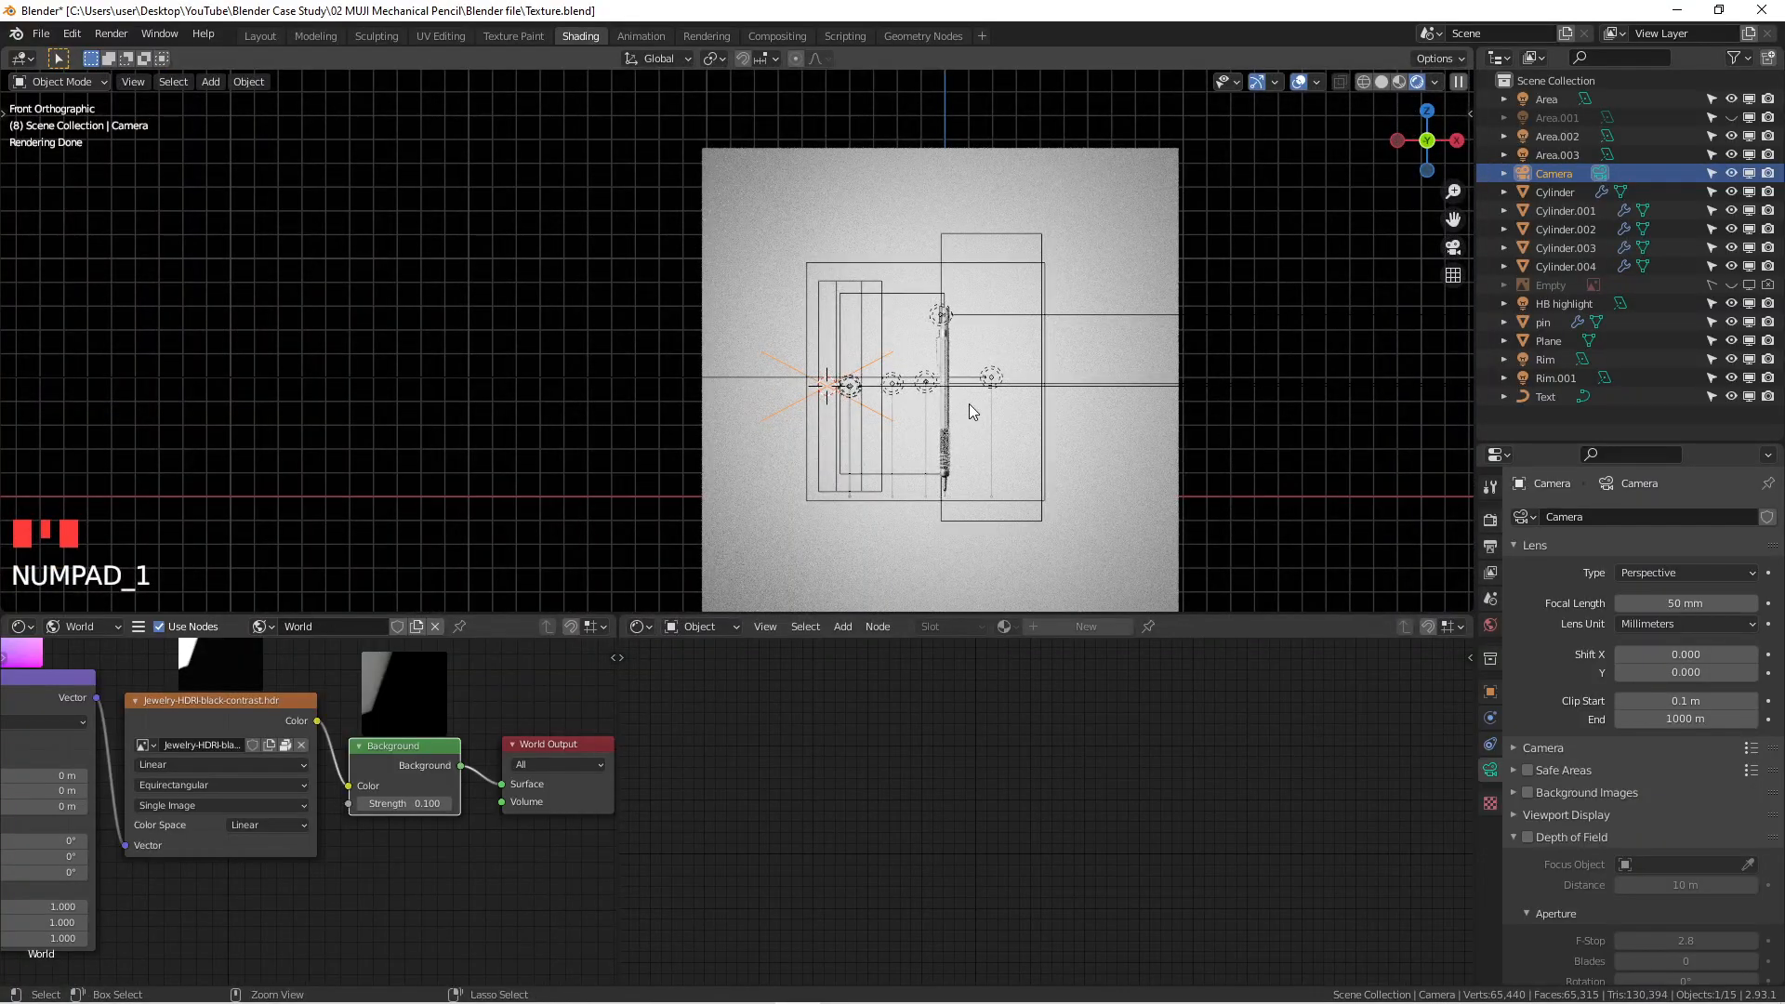
key(ctrl+shift+KP_0)
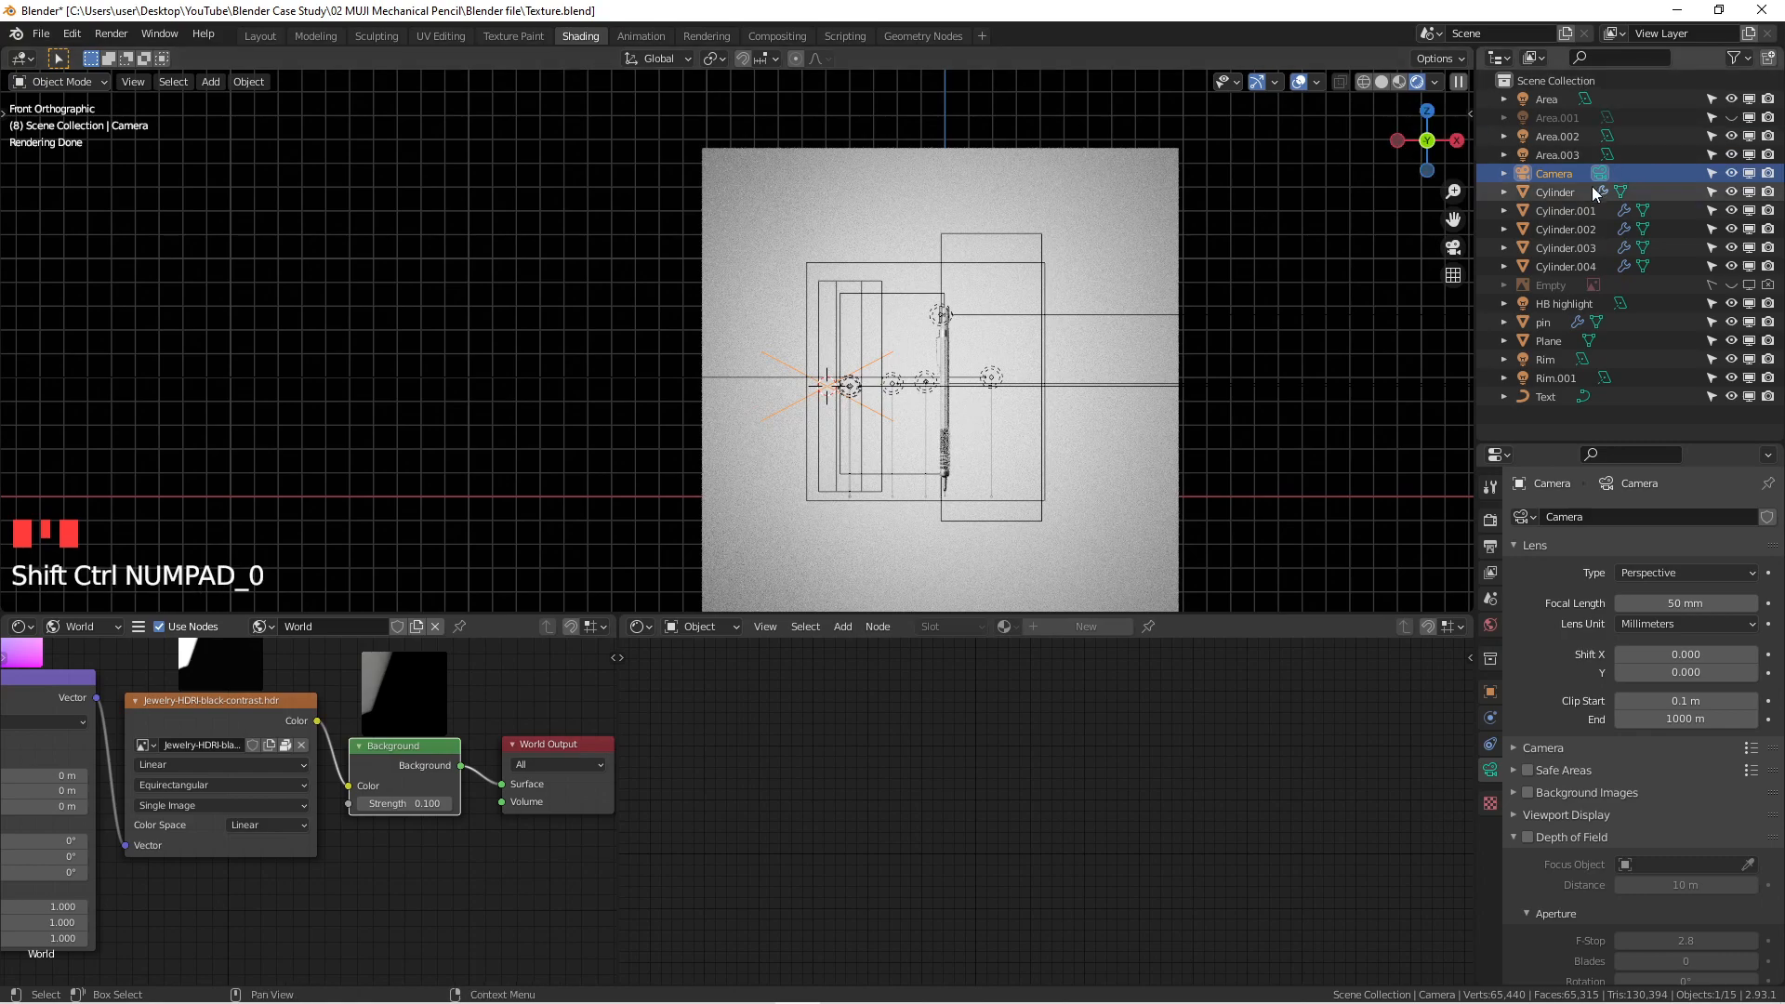
Step: Reselect the camera and, in the right side view, move it along negative Y until it sits in front of the pencil
click(1573, 210)
click(1558, 173)
middle_drag(904, 416, 710, 430)
key(KP_3)
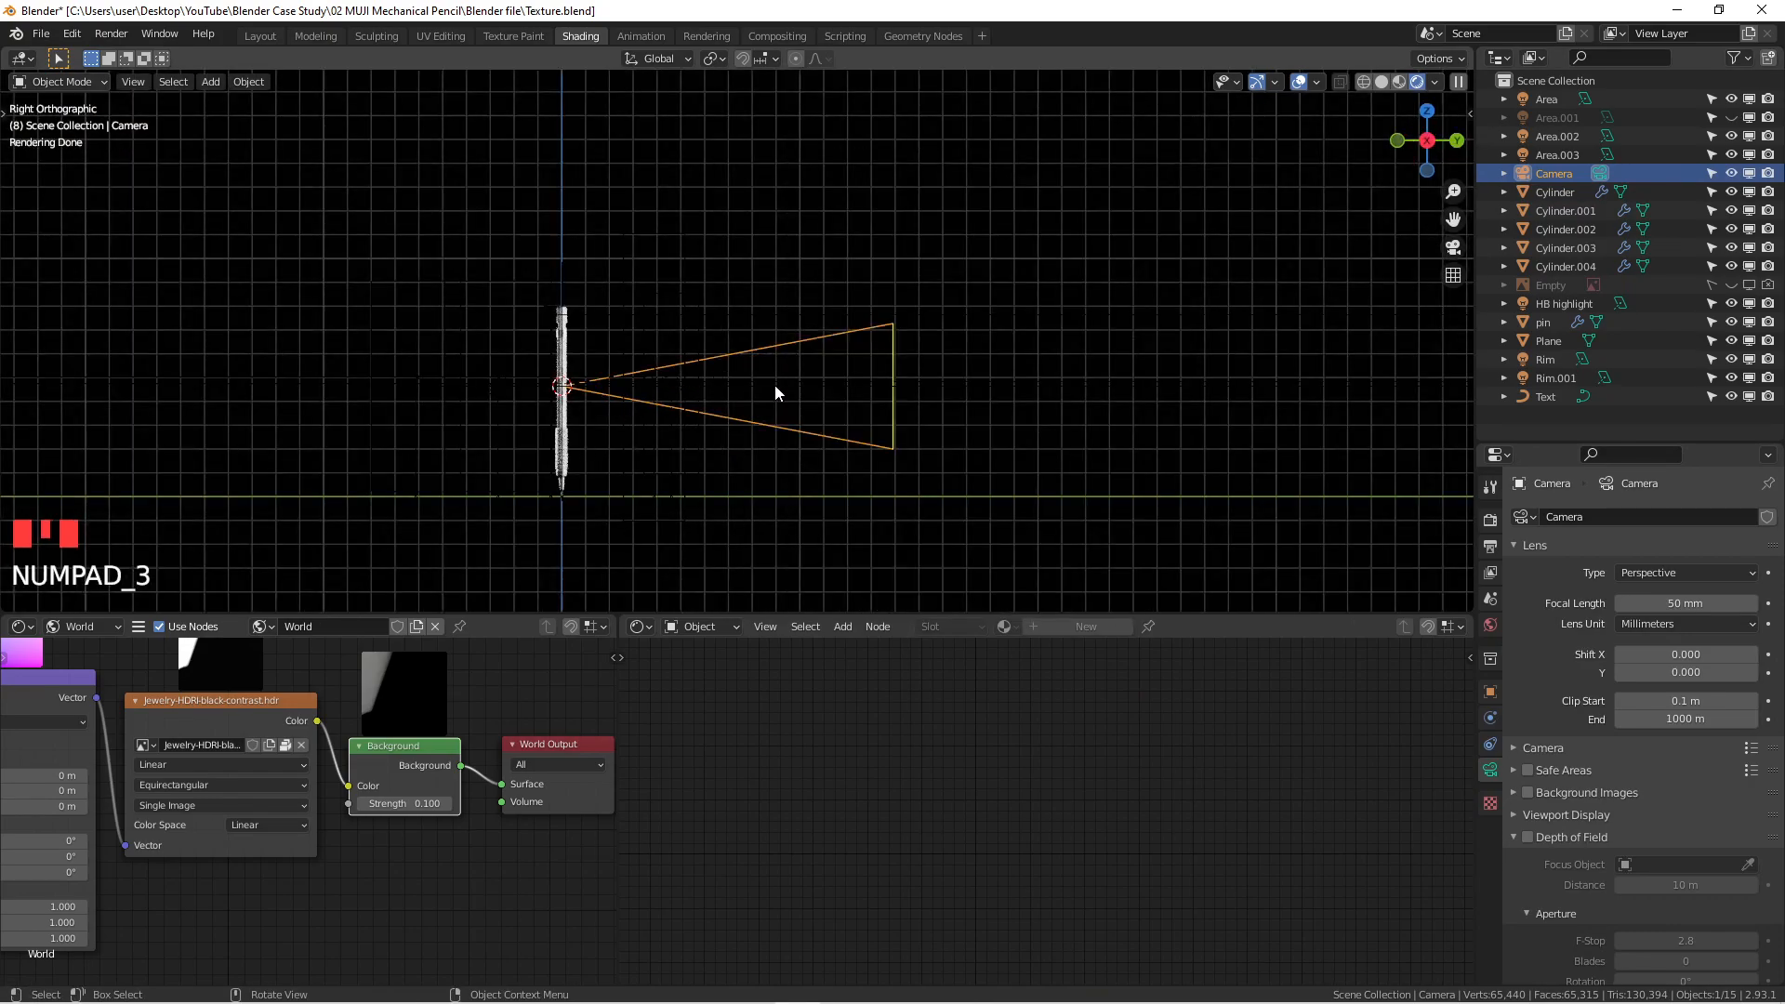
key(g)
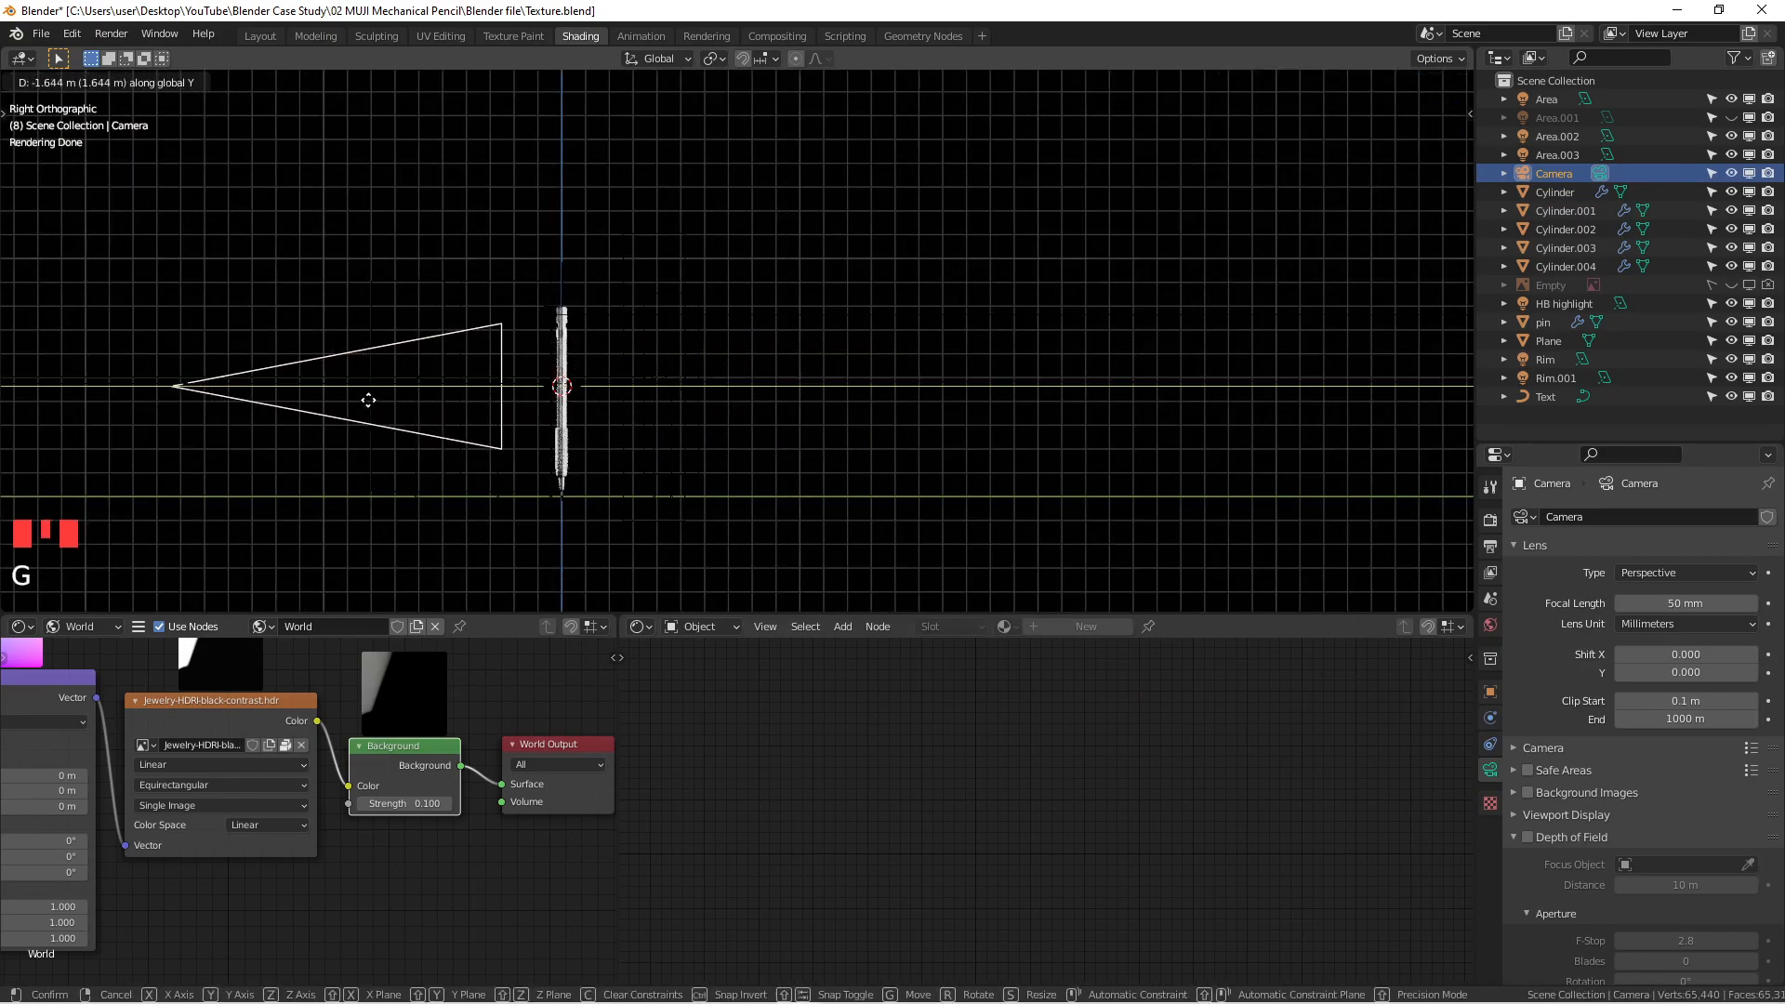
click(199, 401)
Step: Look through the camera and examine how the pencil and backdrop sit inside the frame
key(KP_1)
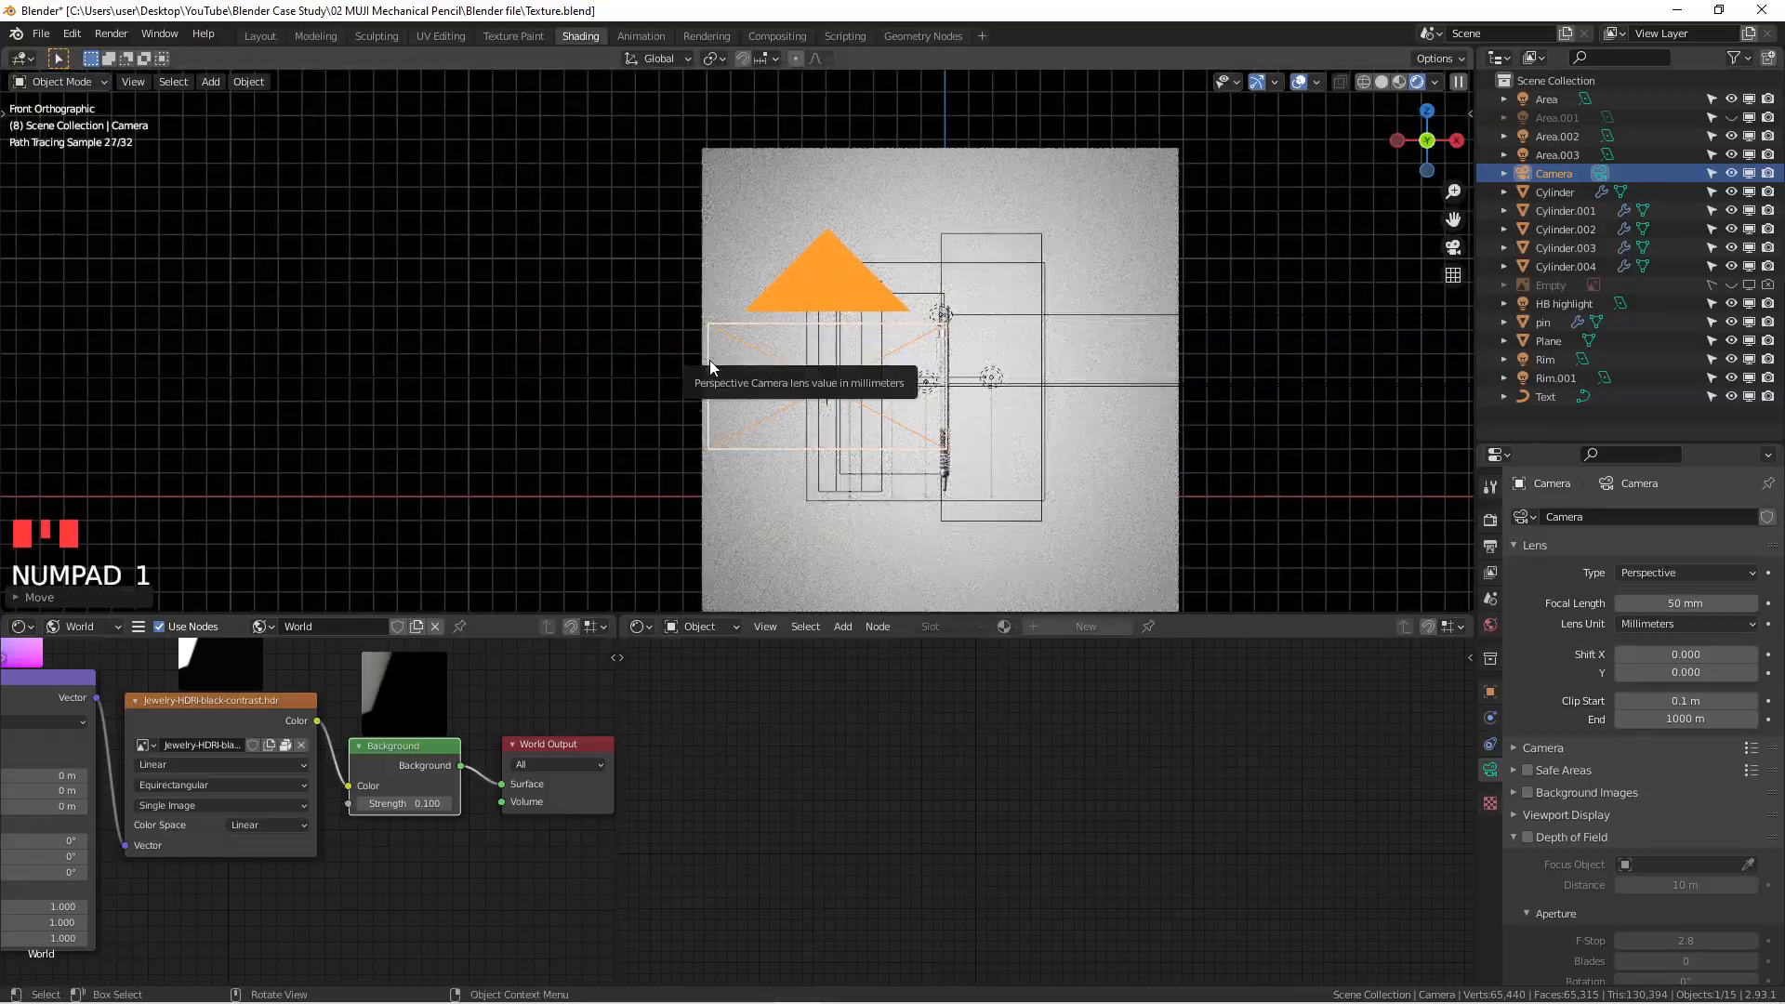
key(KP_0)
scroll(638, 327, up, 5)
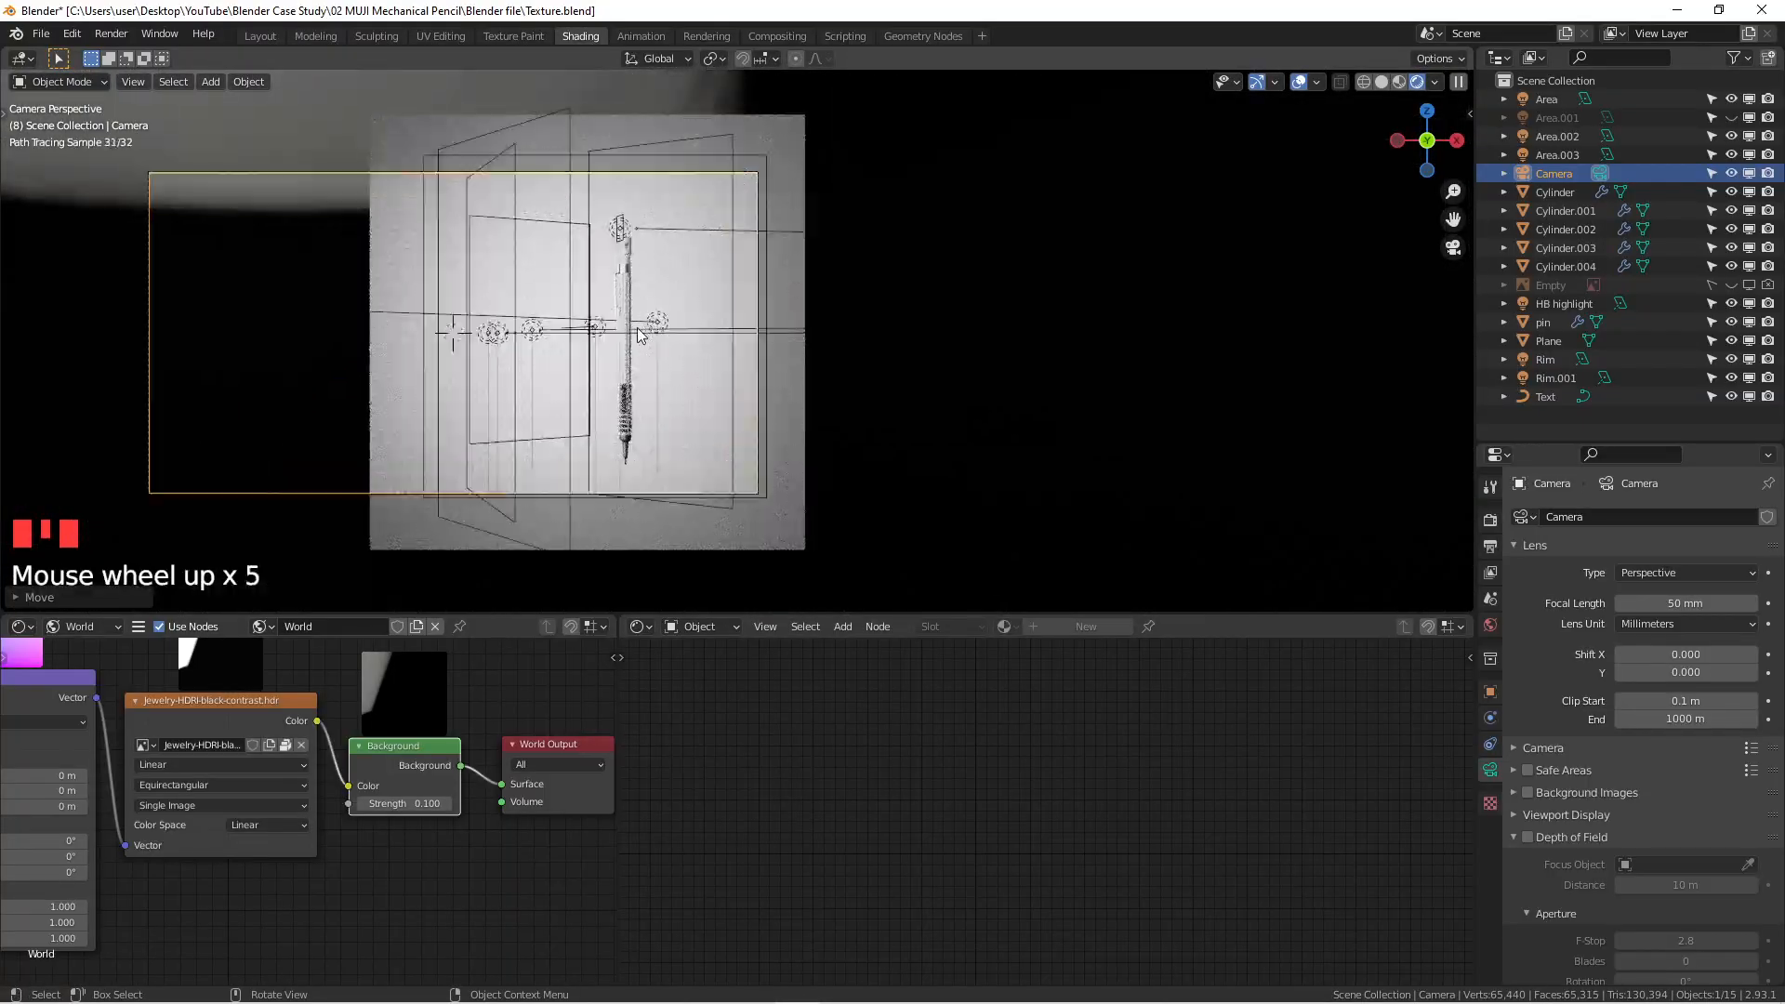
shift+scroll(637, 327, up, 1)
shift+middle_drag(705, 316, 1016, 337)
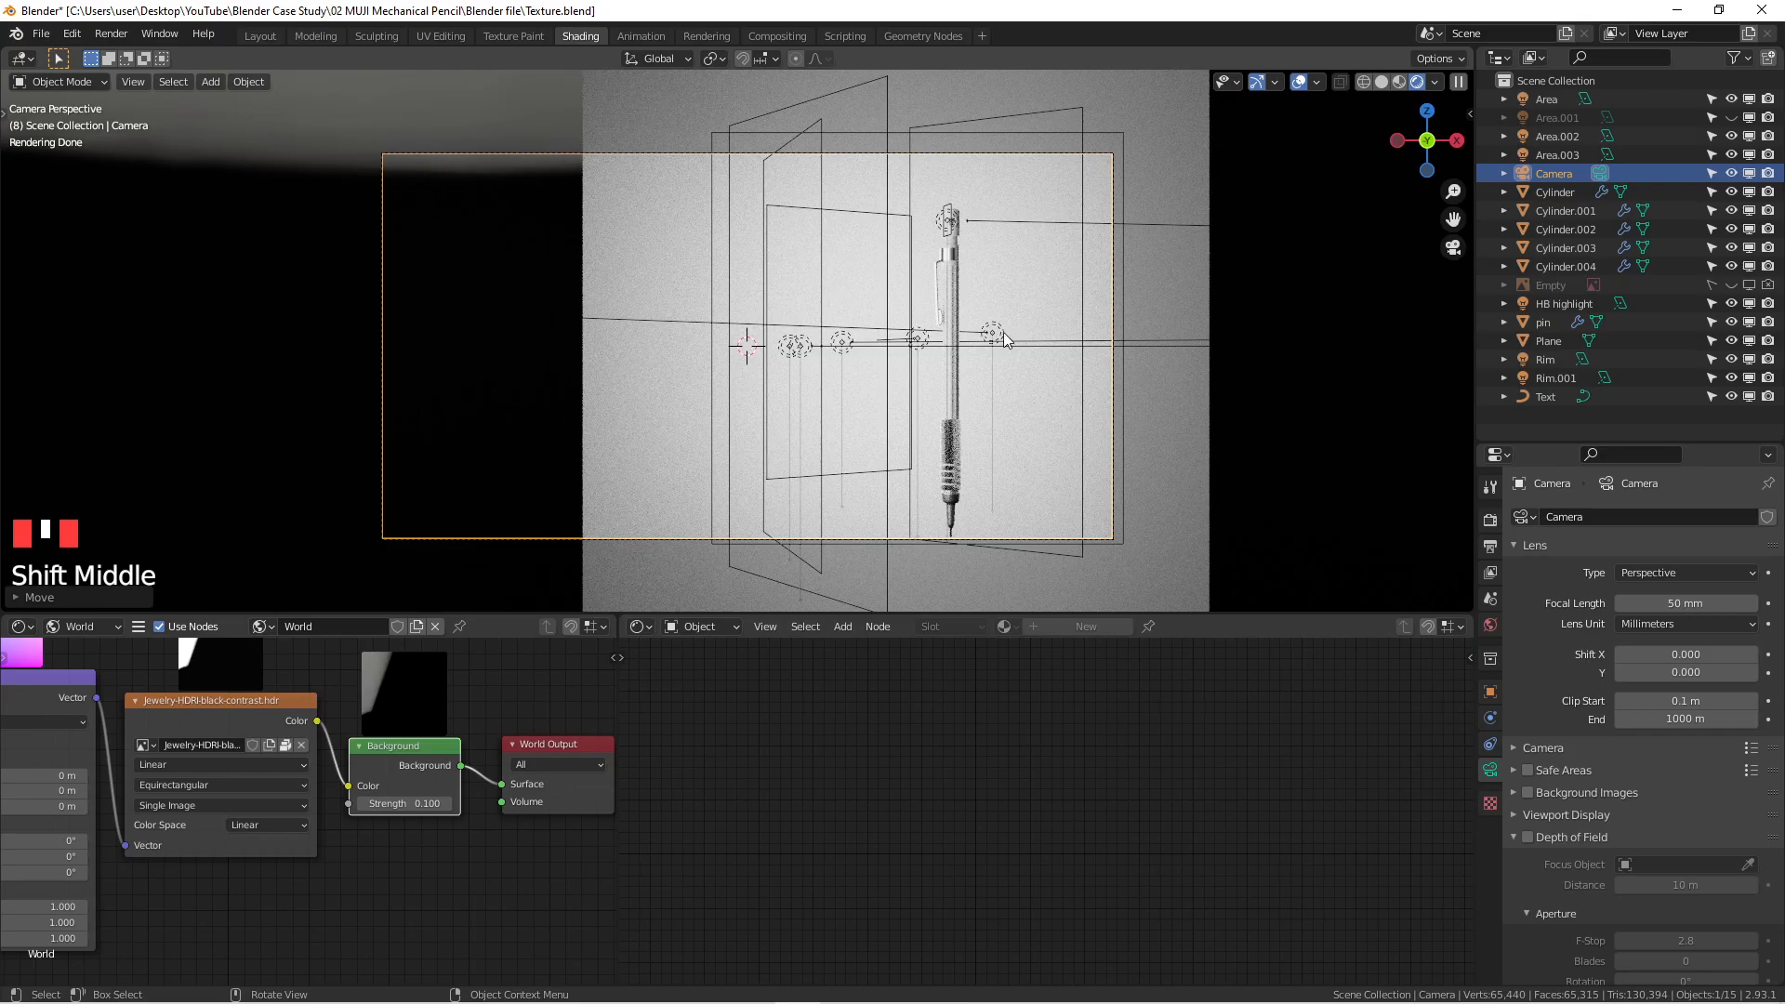
scroll(1004, 336, down, 1)
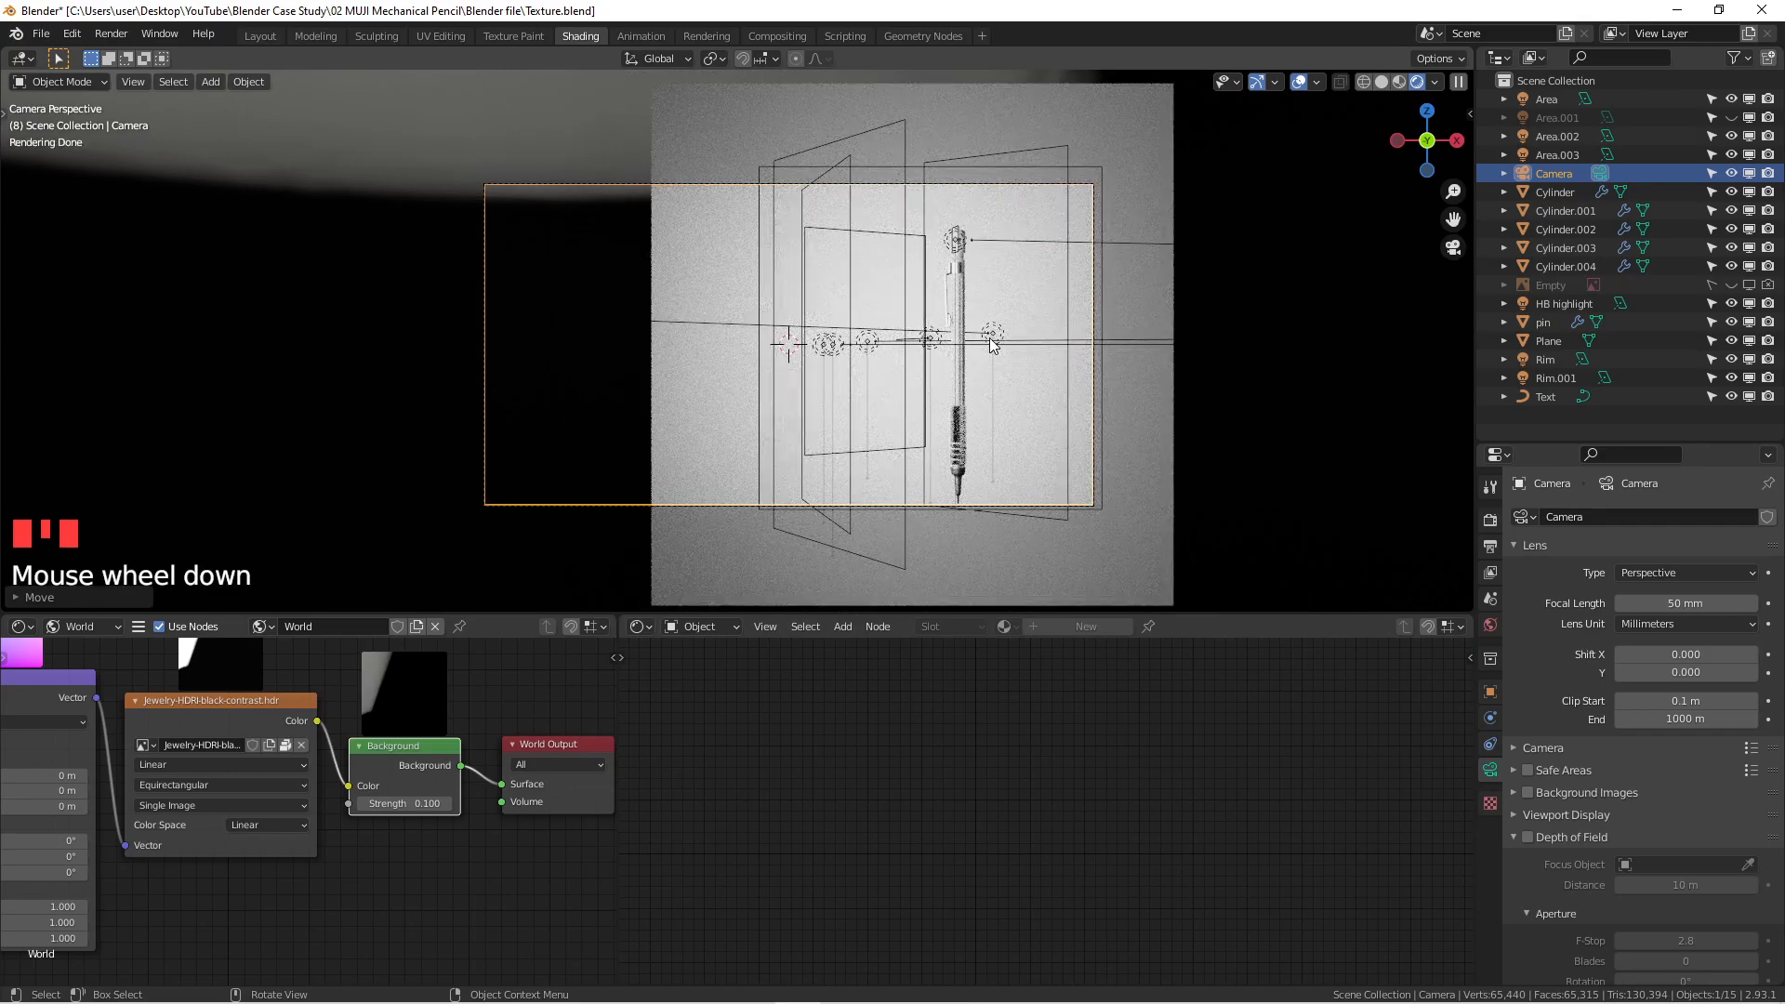
scroll(989, 337, down, 2)
shift+middle_drag(989, 337, 779, 333)
scroll(779, 339, up, 2)
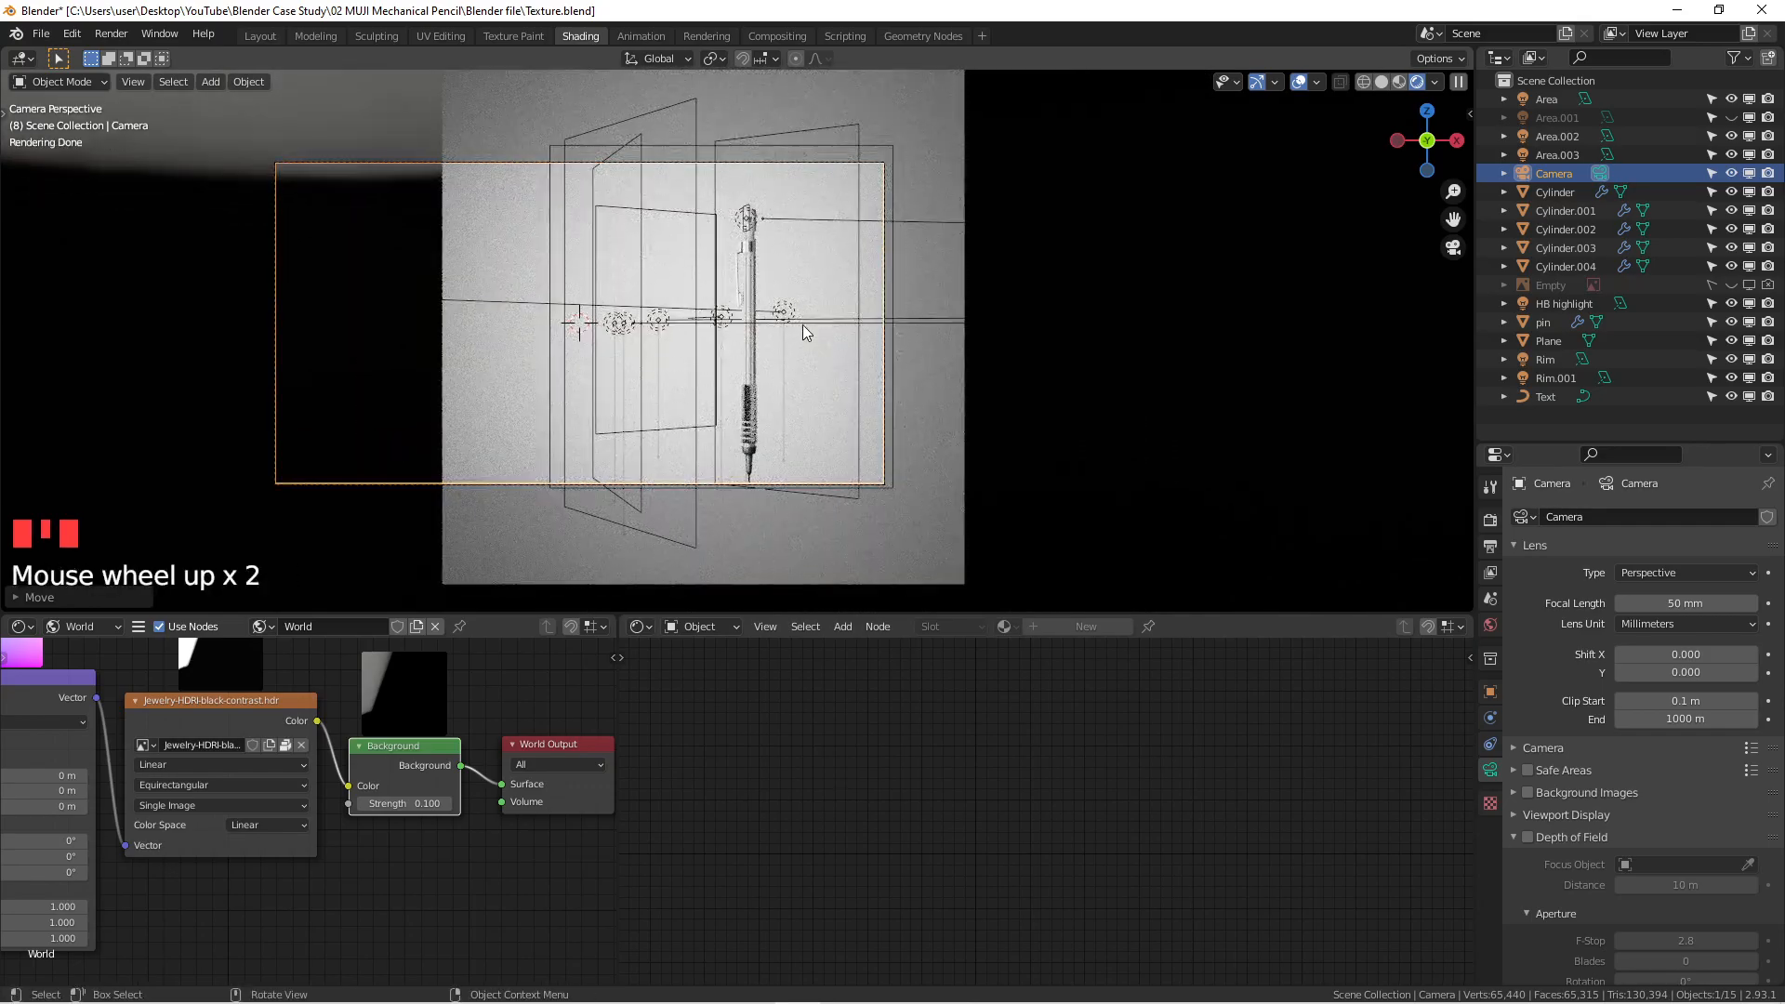
Step: Try a camera focal length of 120 mm and settle on 110 mm
scroll(1570, 632, down, 2)
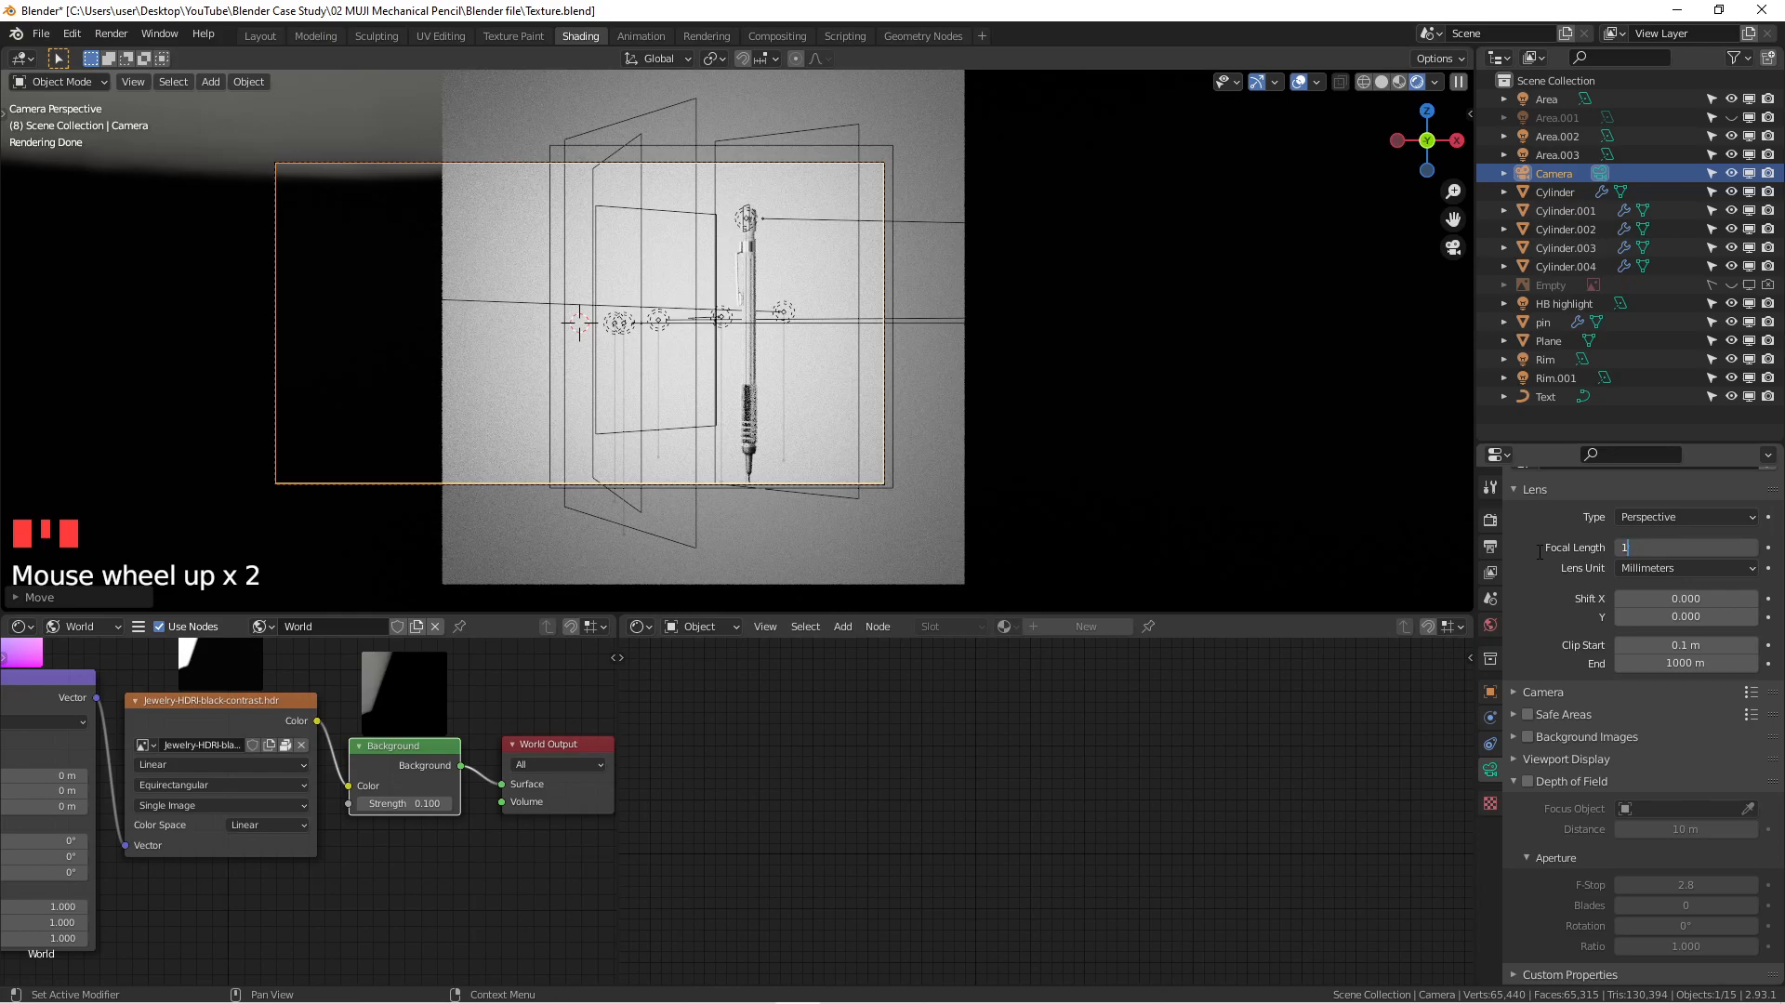
key(Return)
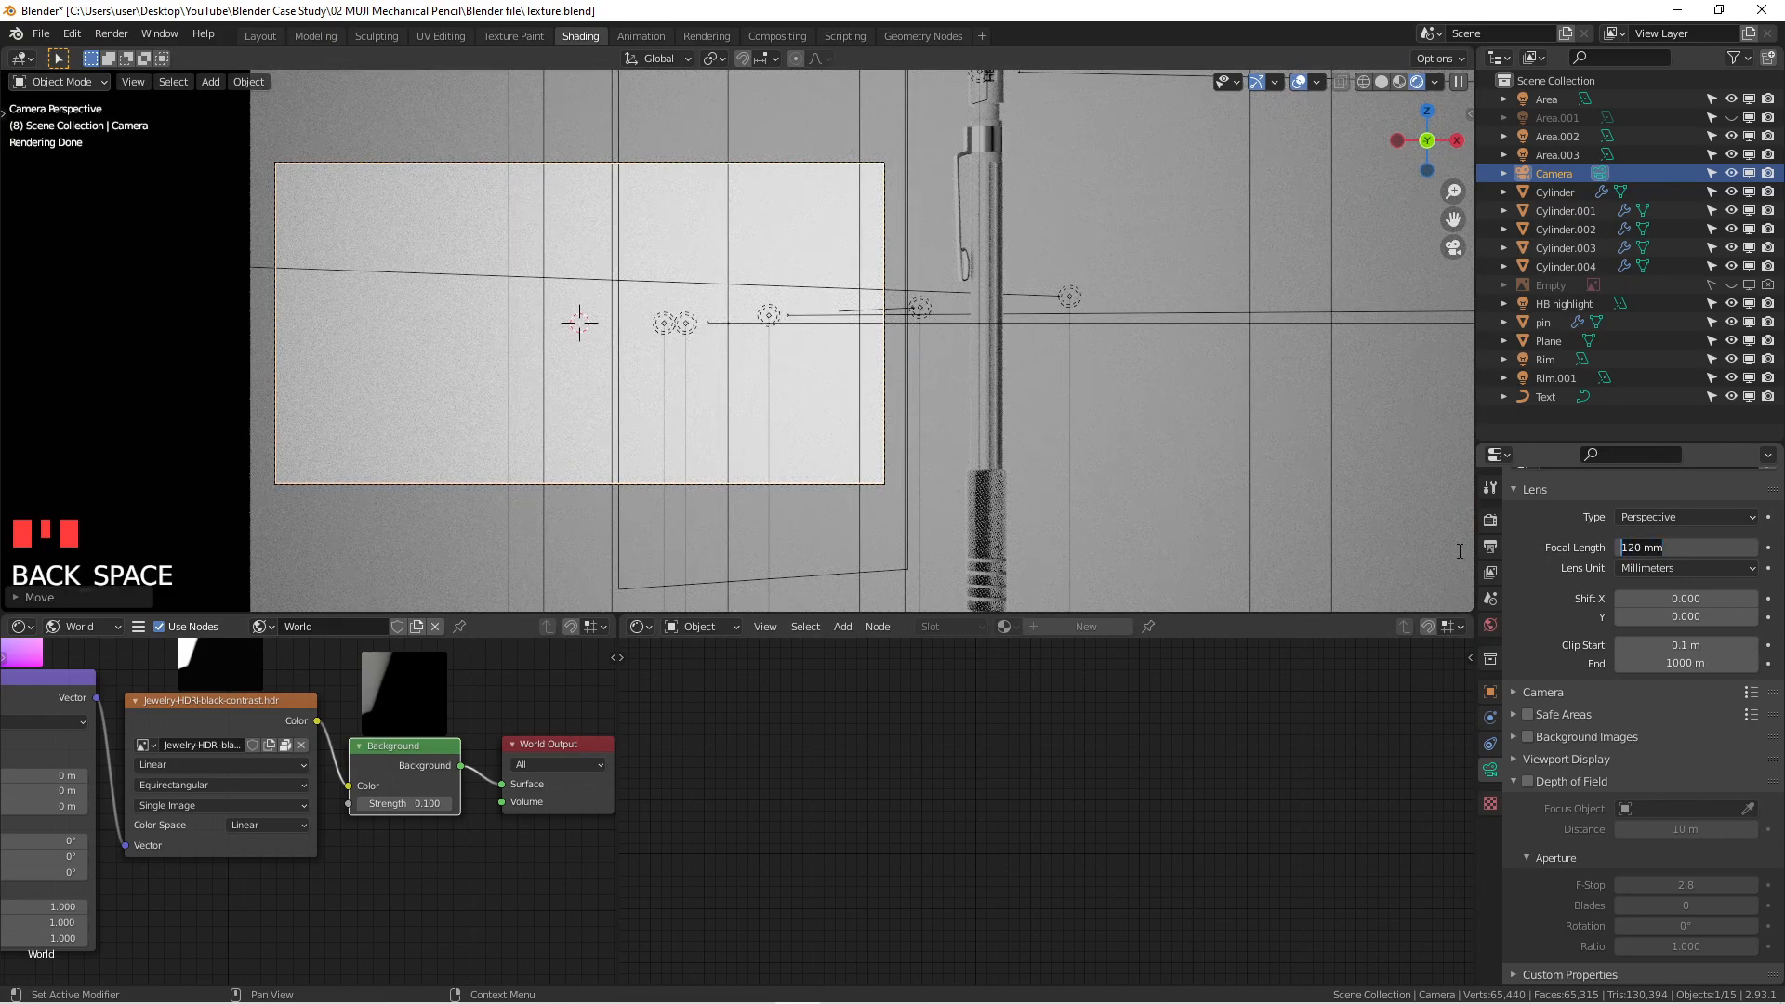
key(Return)
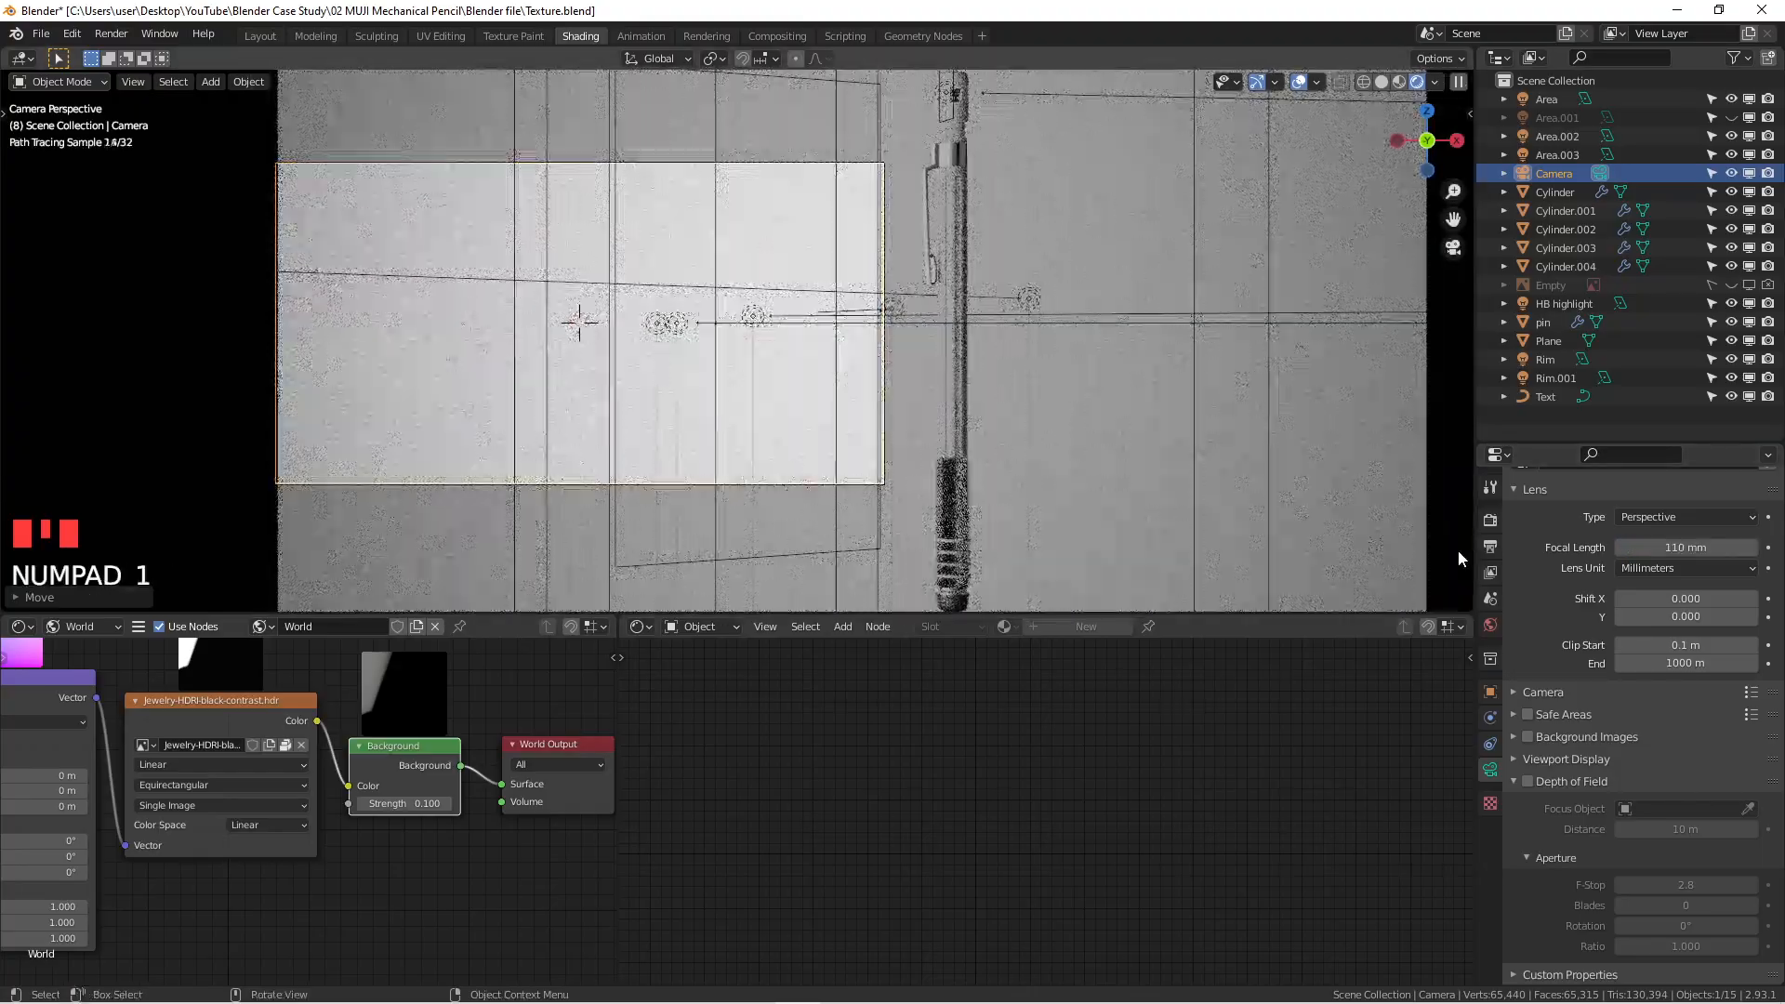
Step: Move the camera along X toward the pencil and pull it back about 3 m along its local Z to fit the whole pencil
key(g)
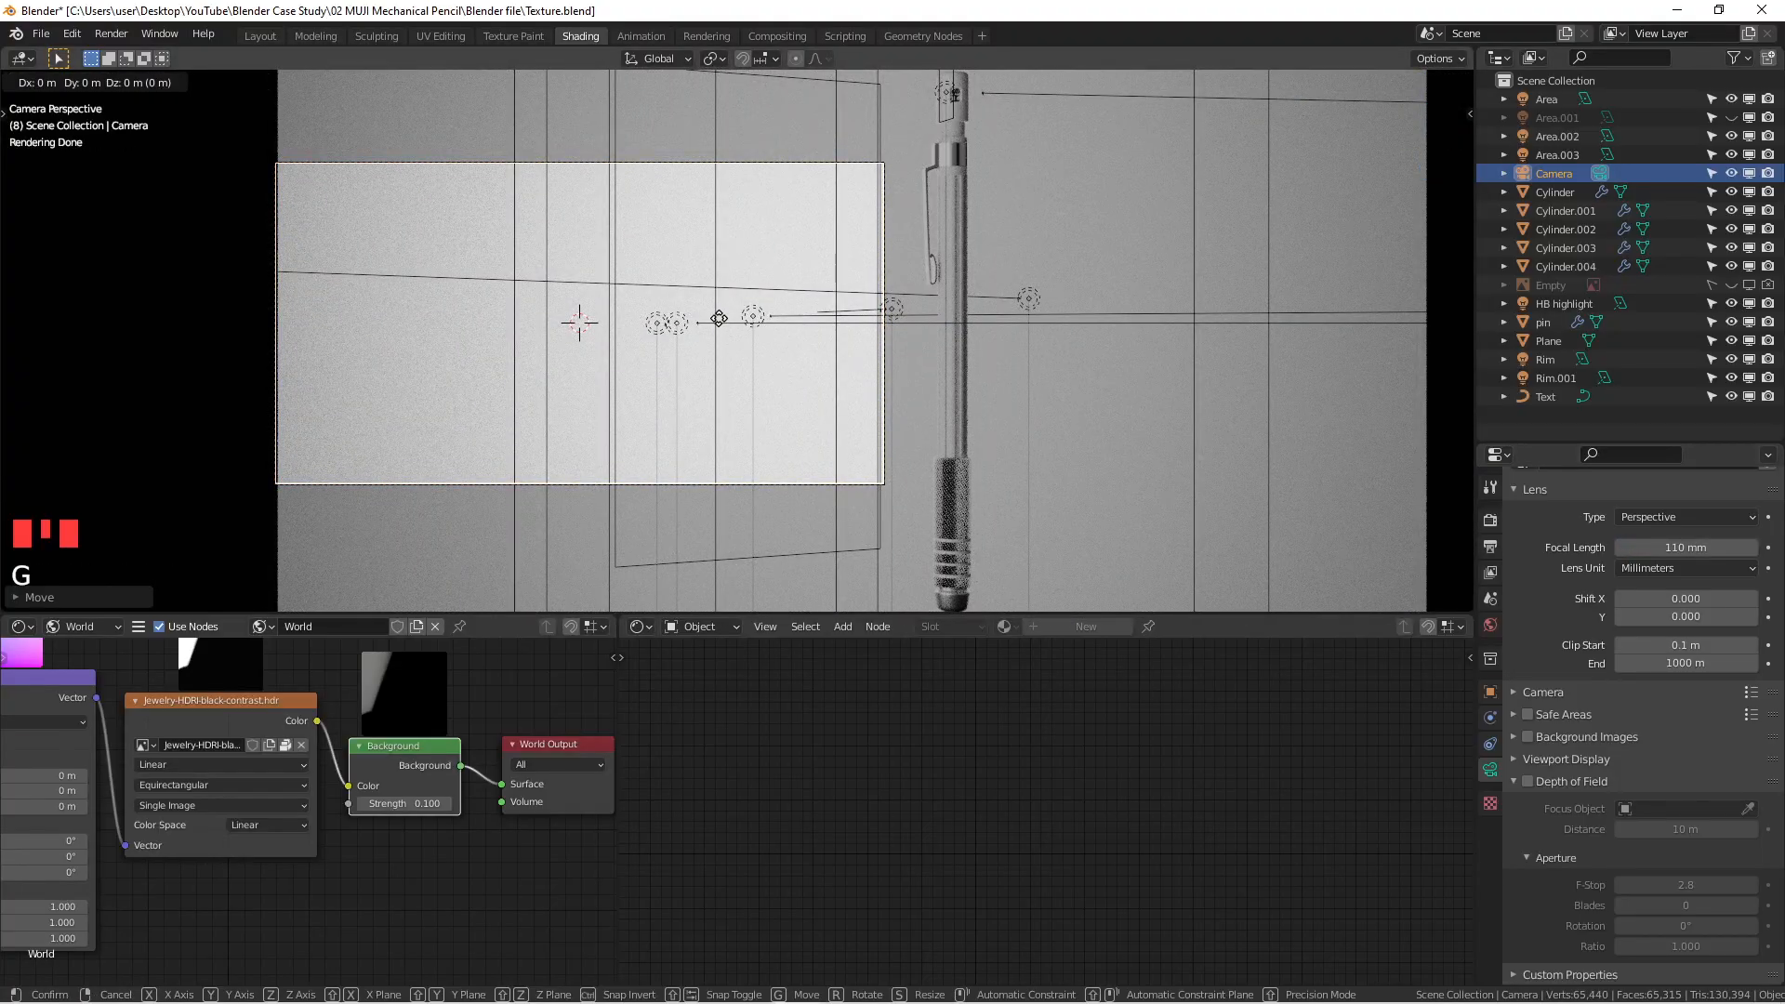
key(x)
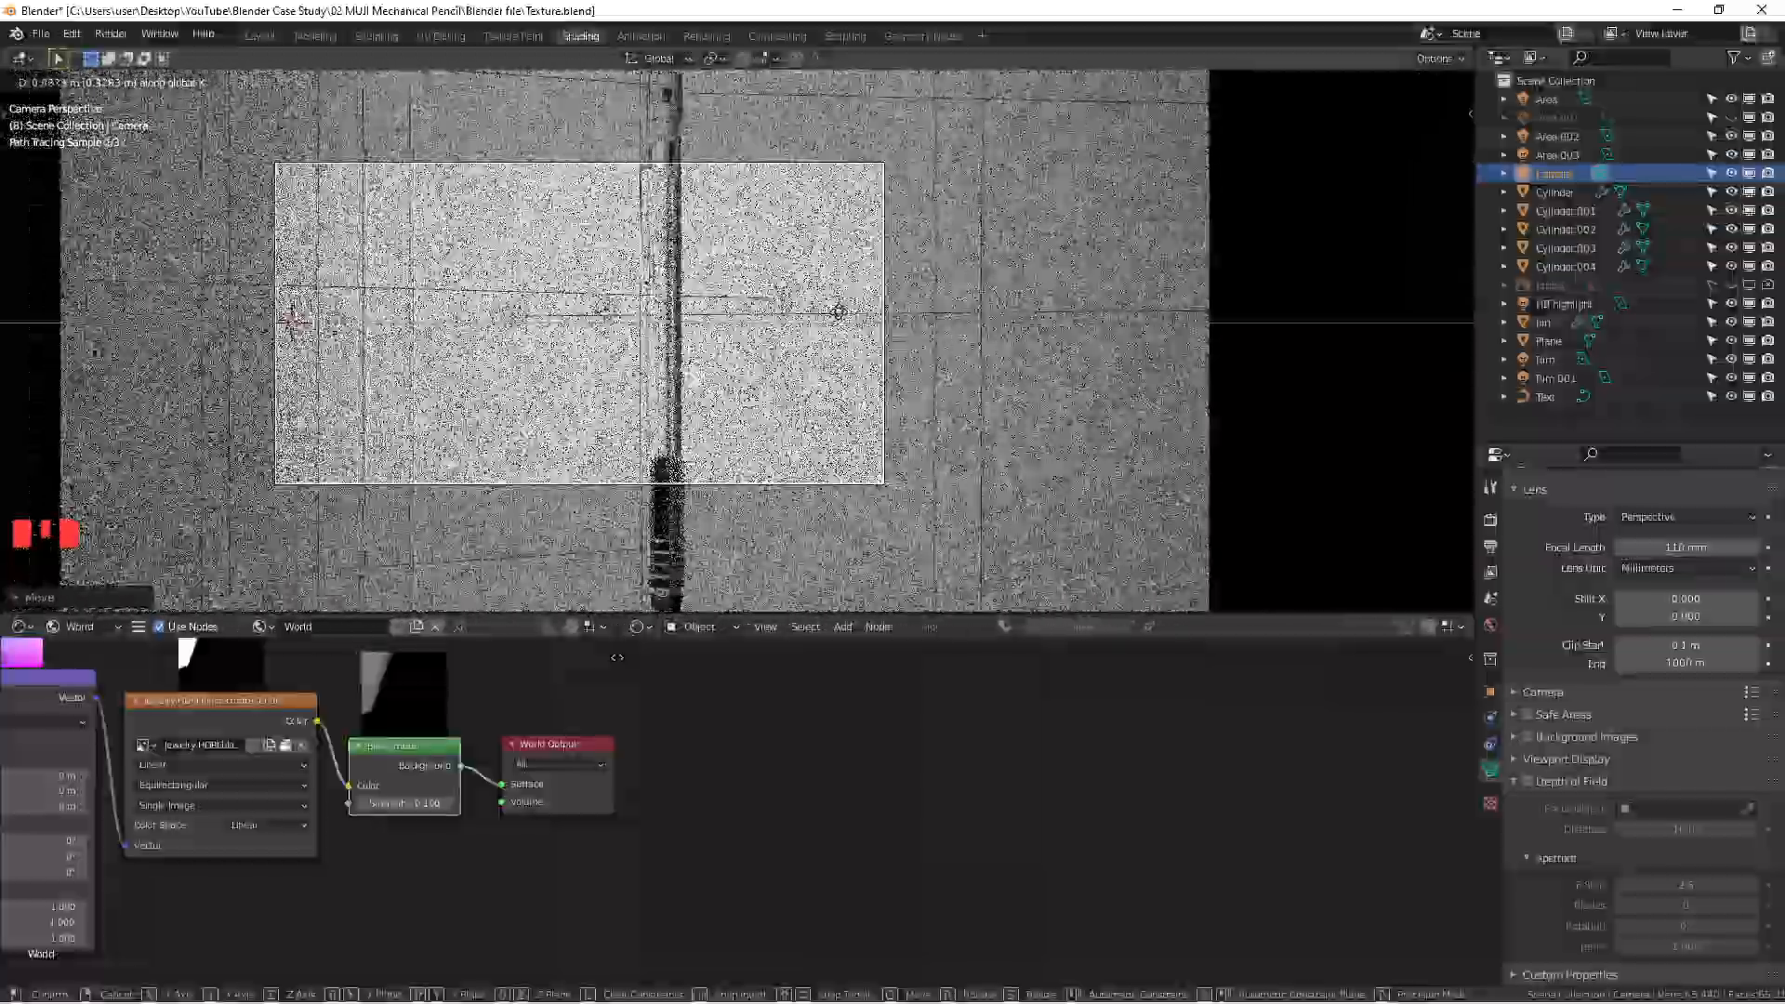
click(838, 312)
key(g)
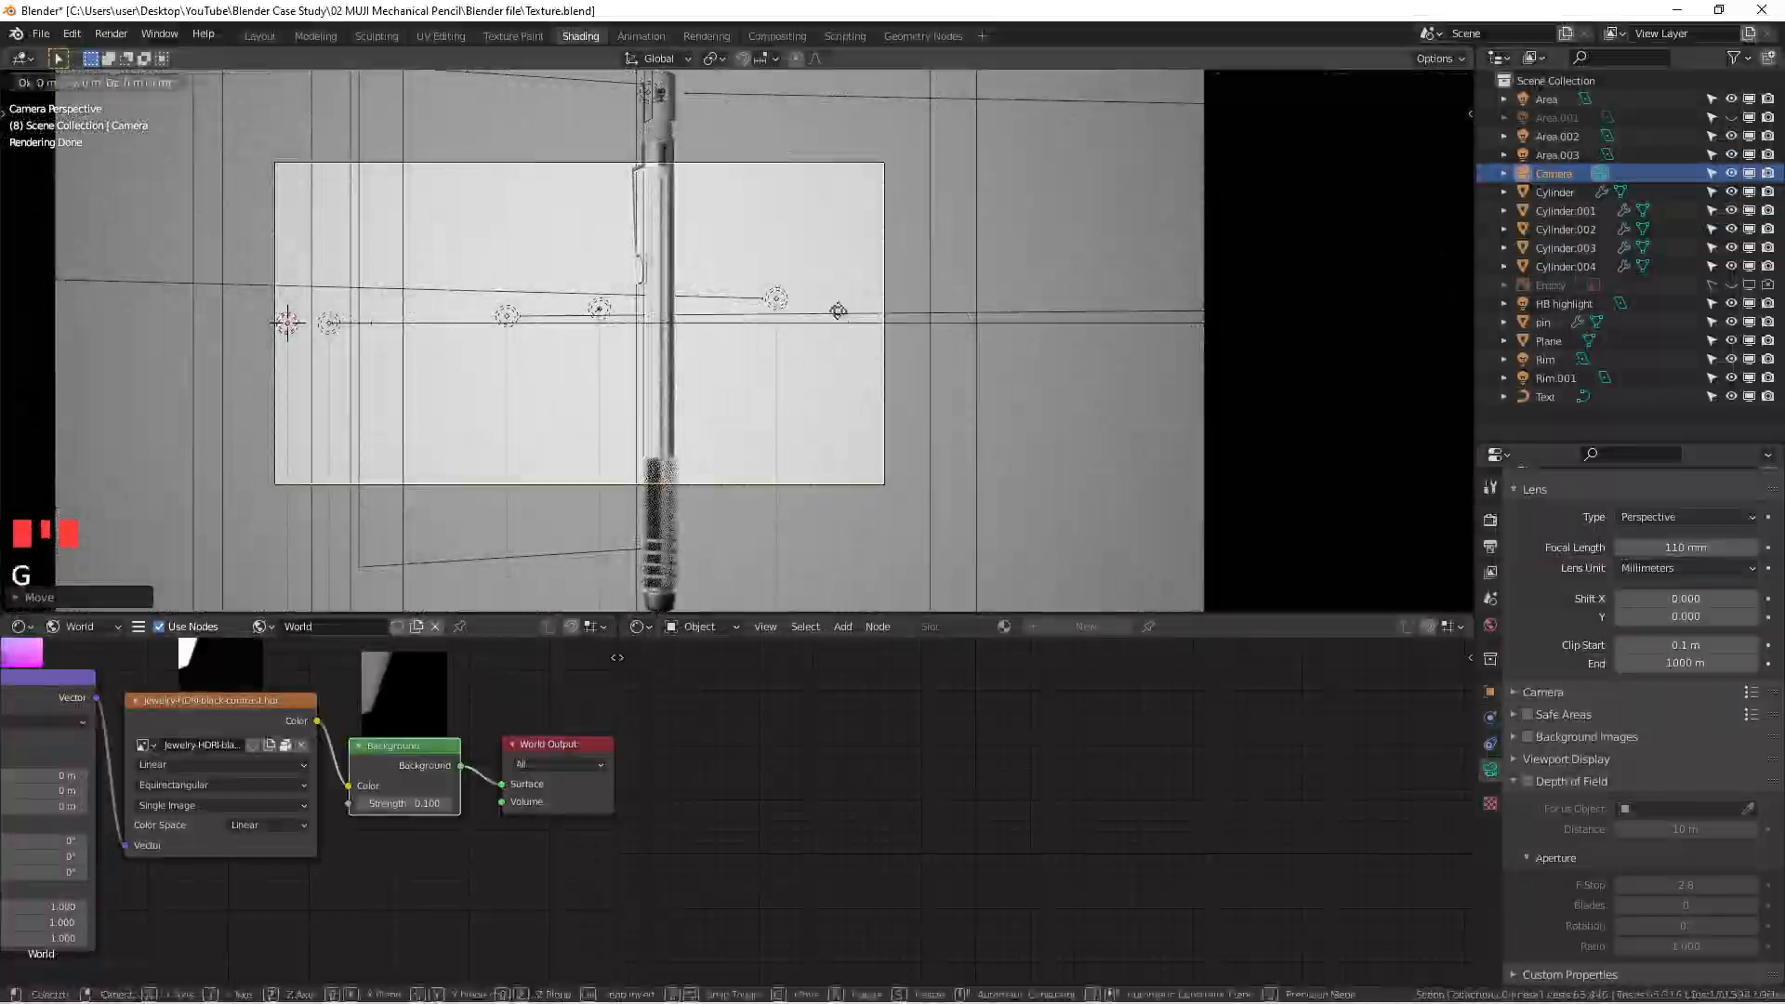
key(z)
key(z)
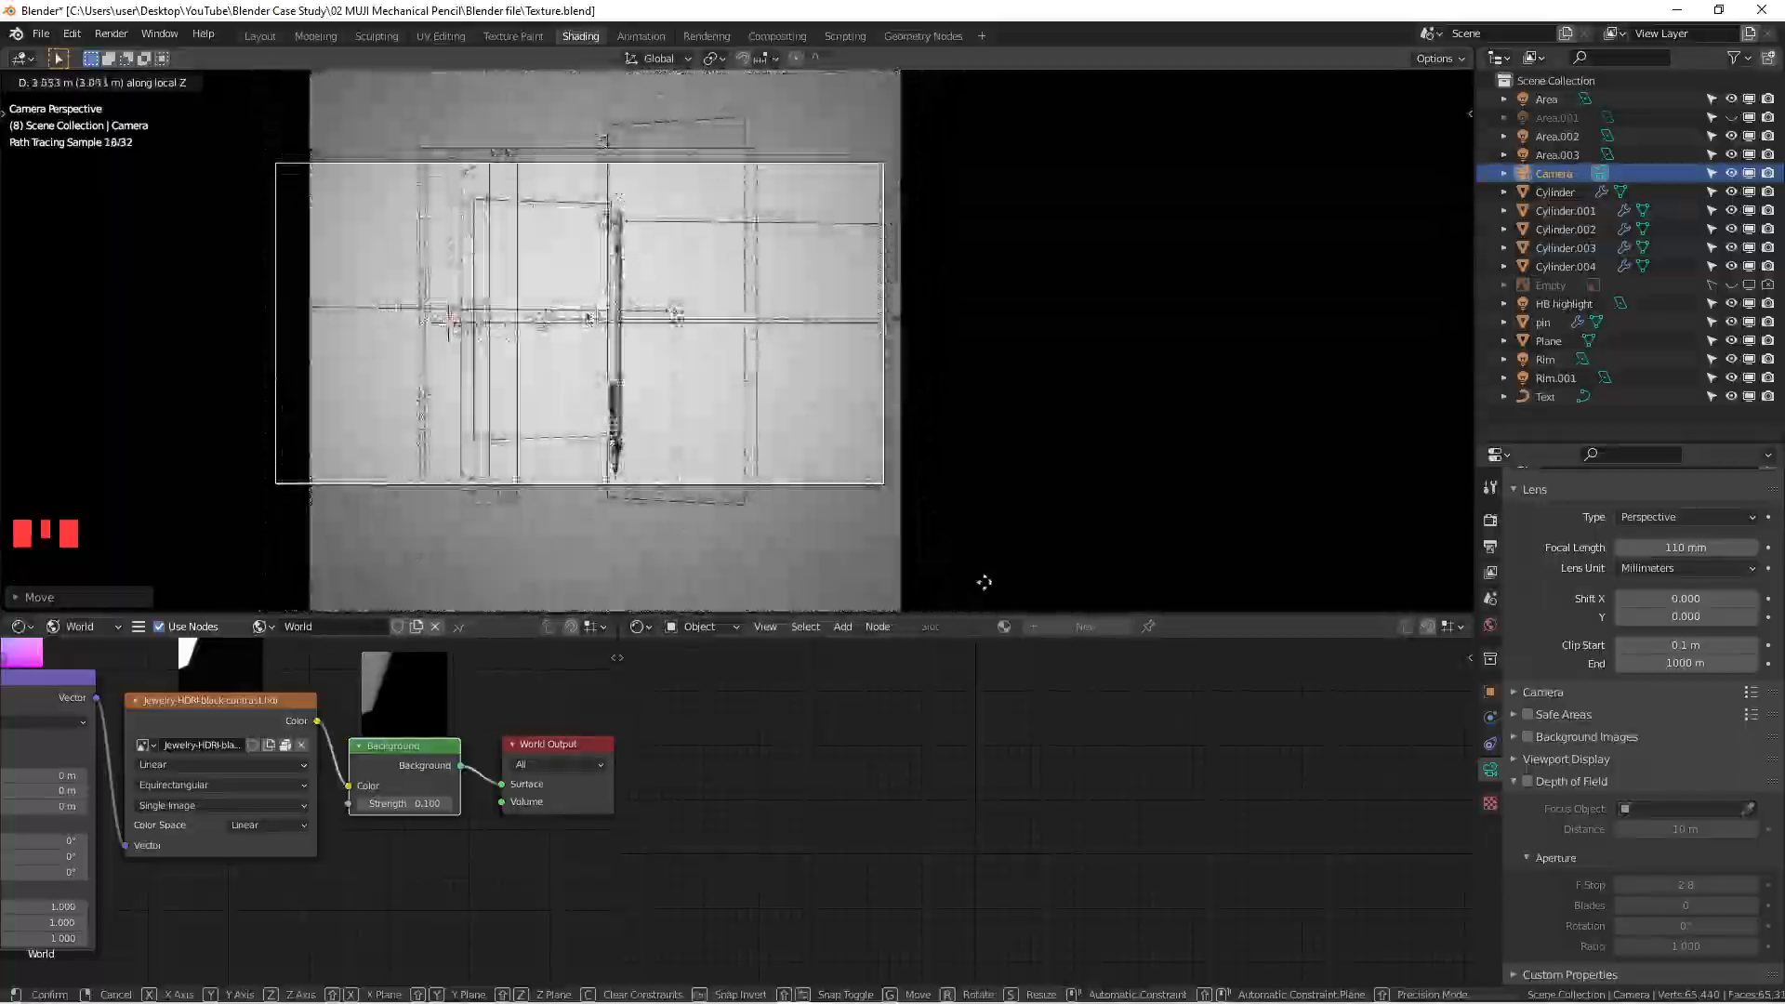
click(991, 592)
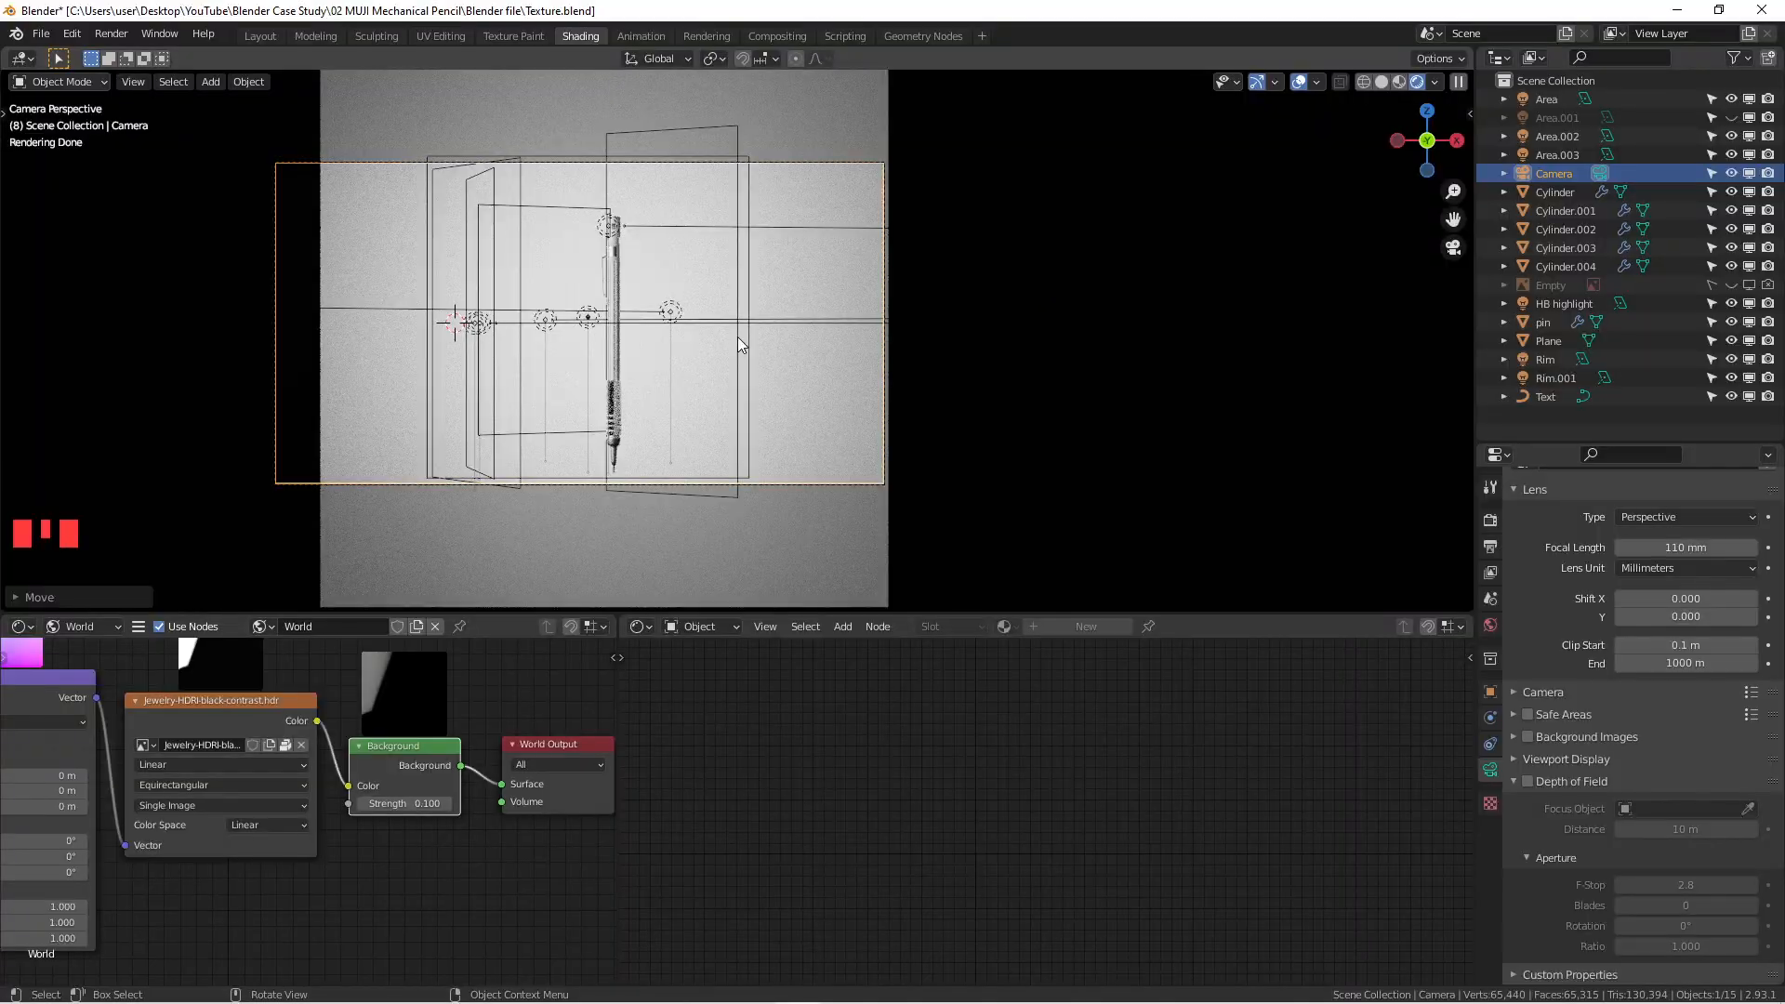
Step: Shift the camera a little further along X to bring the pencil nearer the middle of the frame
key(g)
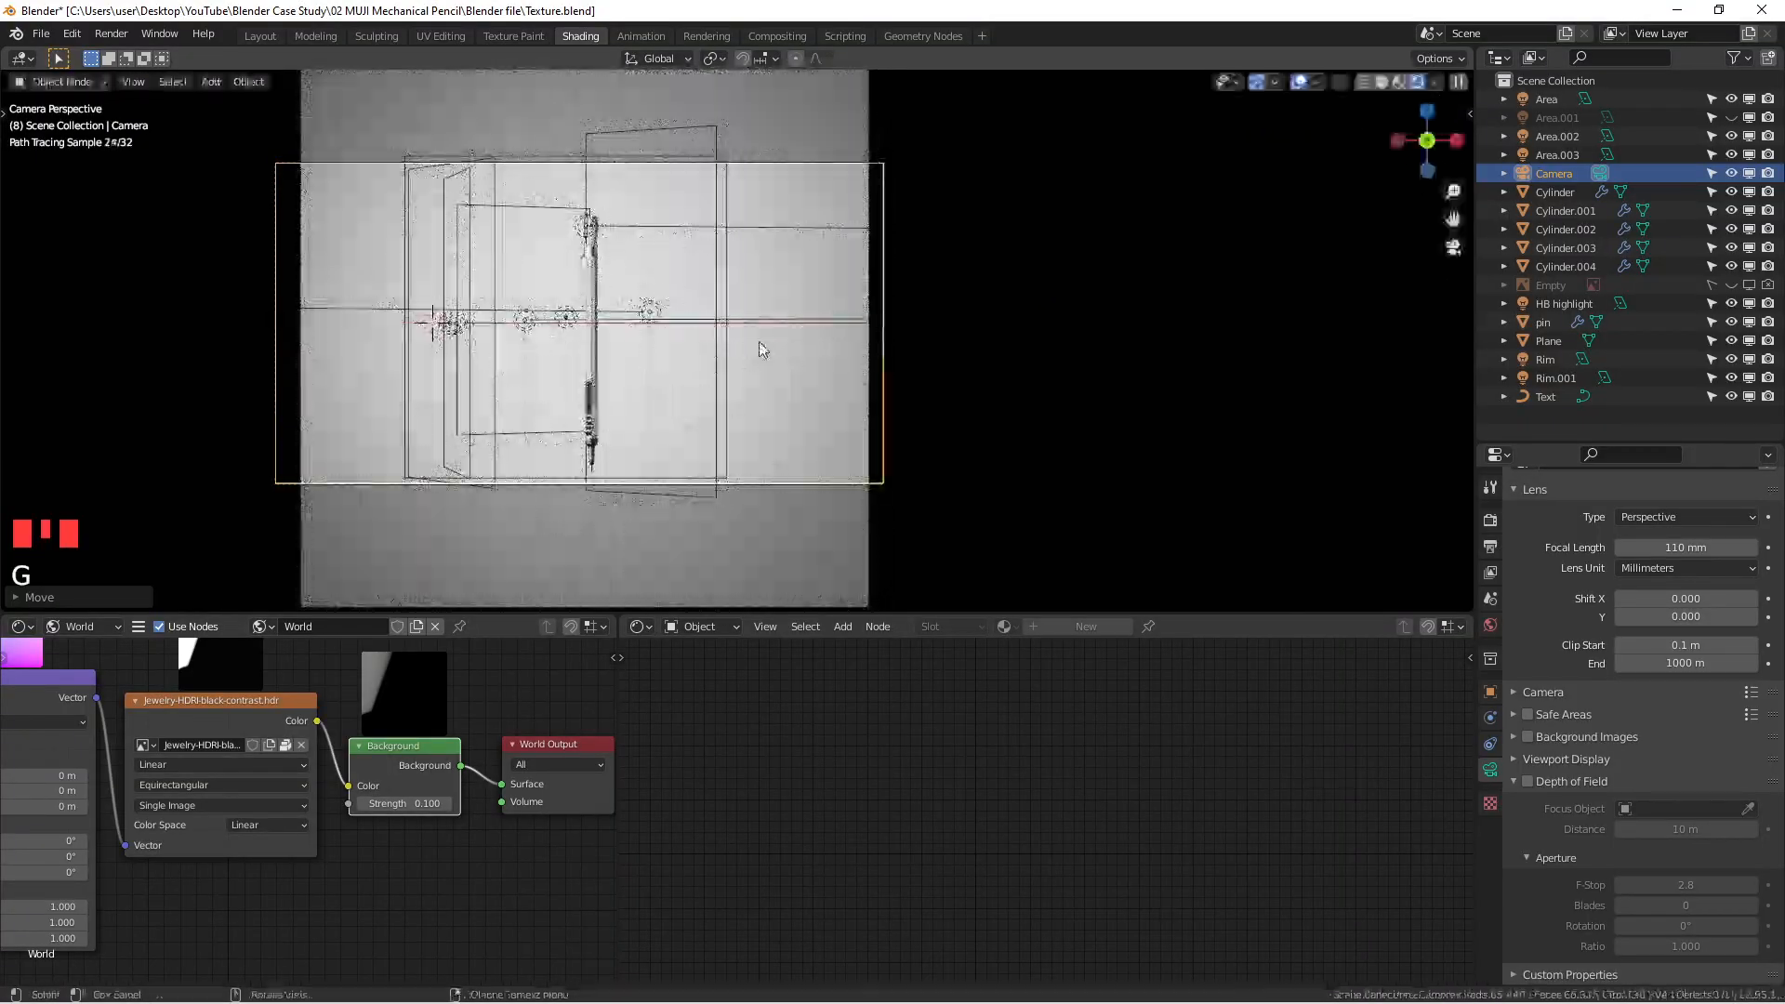
click(759, 342)
scroll(752, 342, up, 3)
shift+middle_drag(693, 344, 1035, 316)
scroll(1036, 296, down, 2)
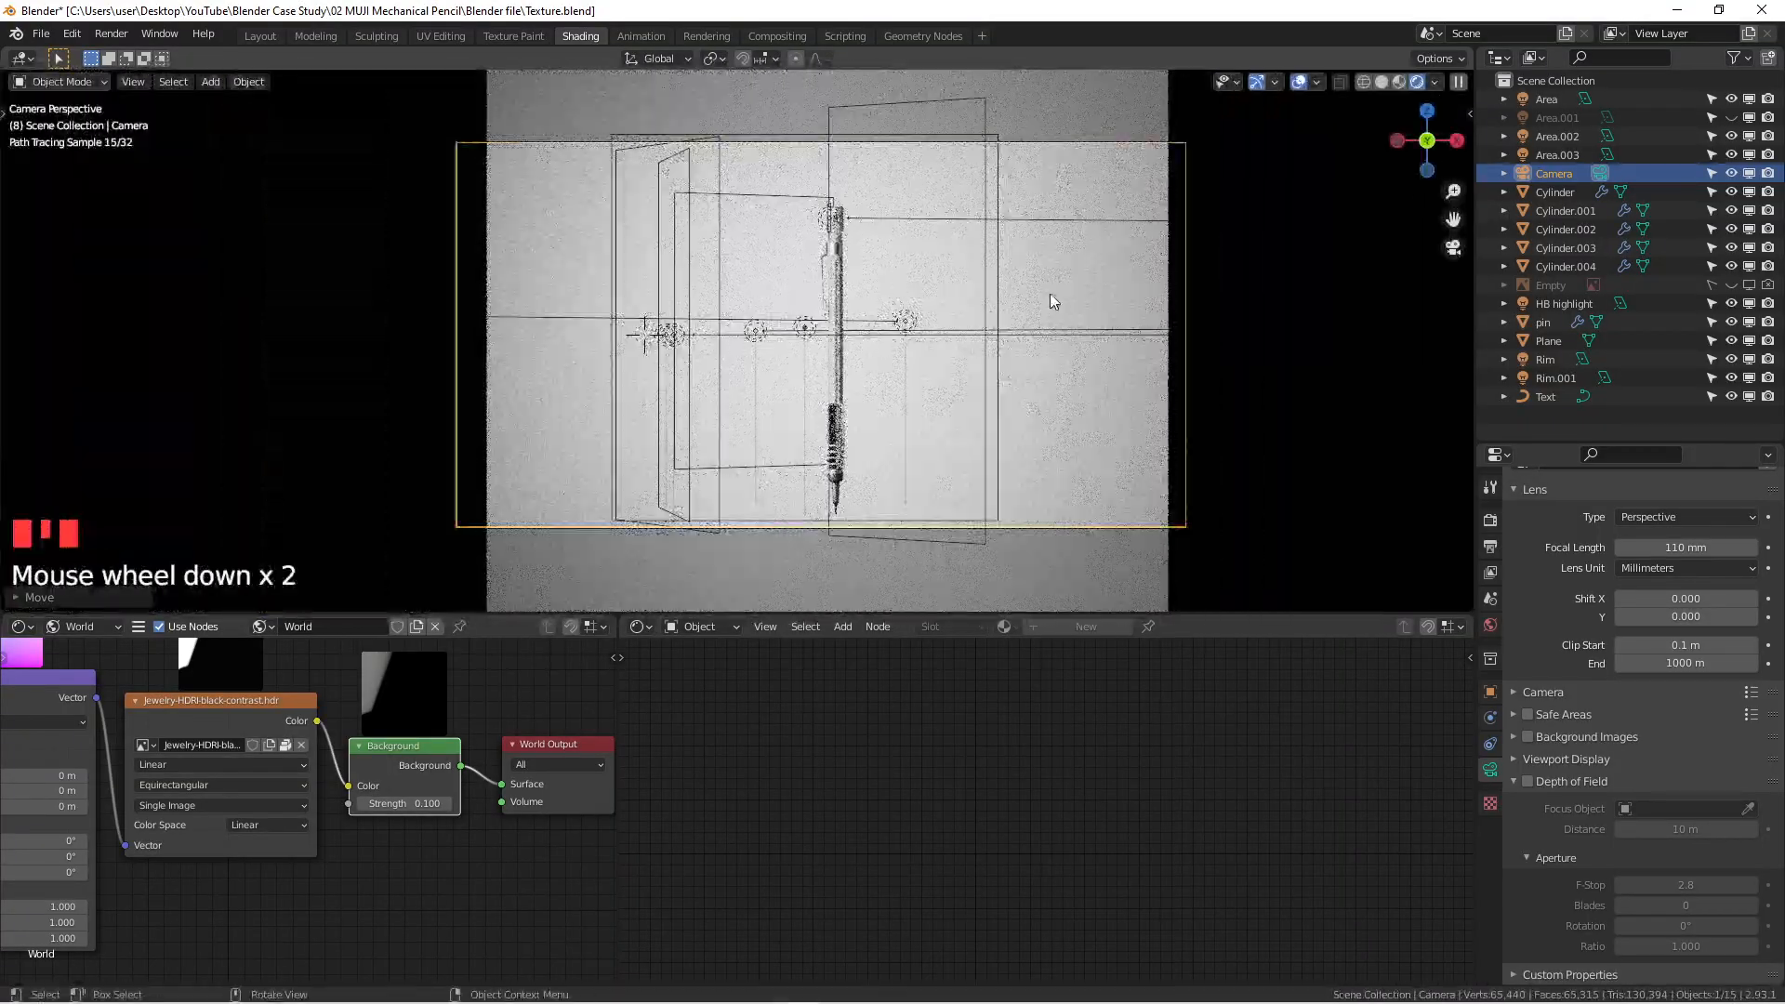
Step: Scale up the backdrop plane so it extends past both sides of the camera frame
click(1111, 437)
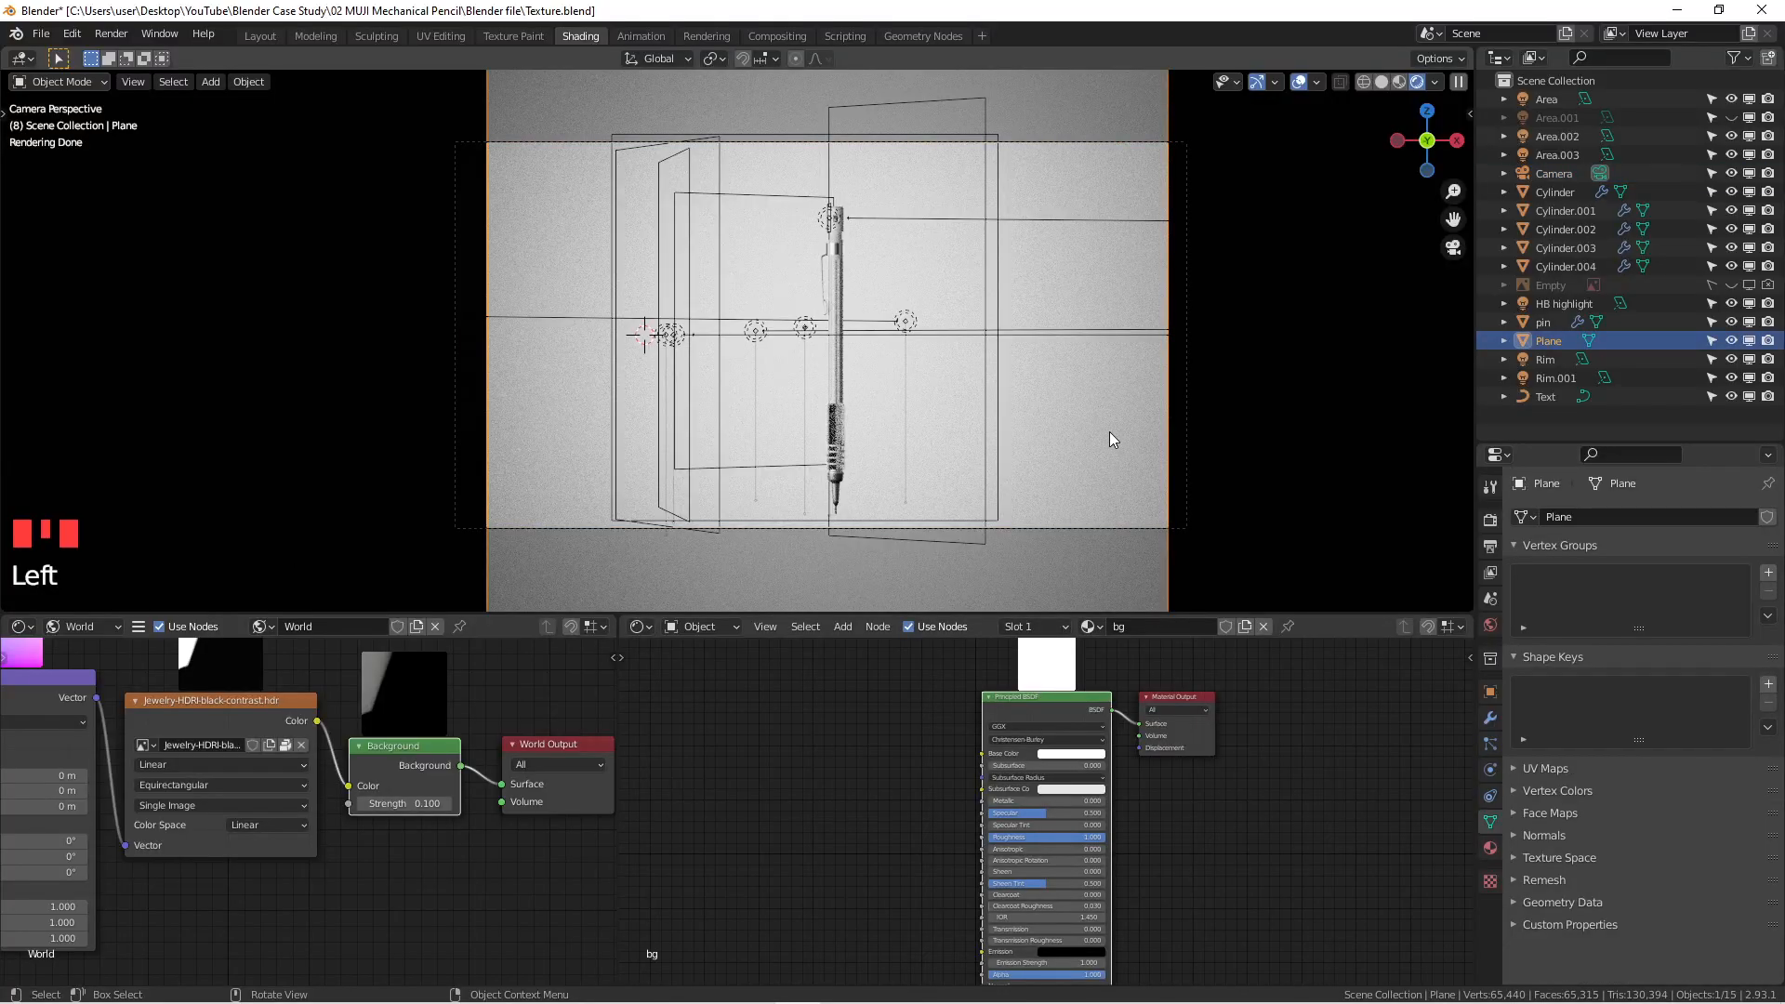
key(s)
click(1215, 437)
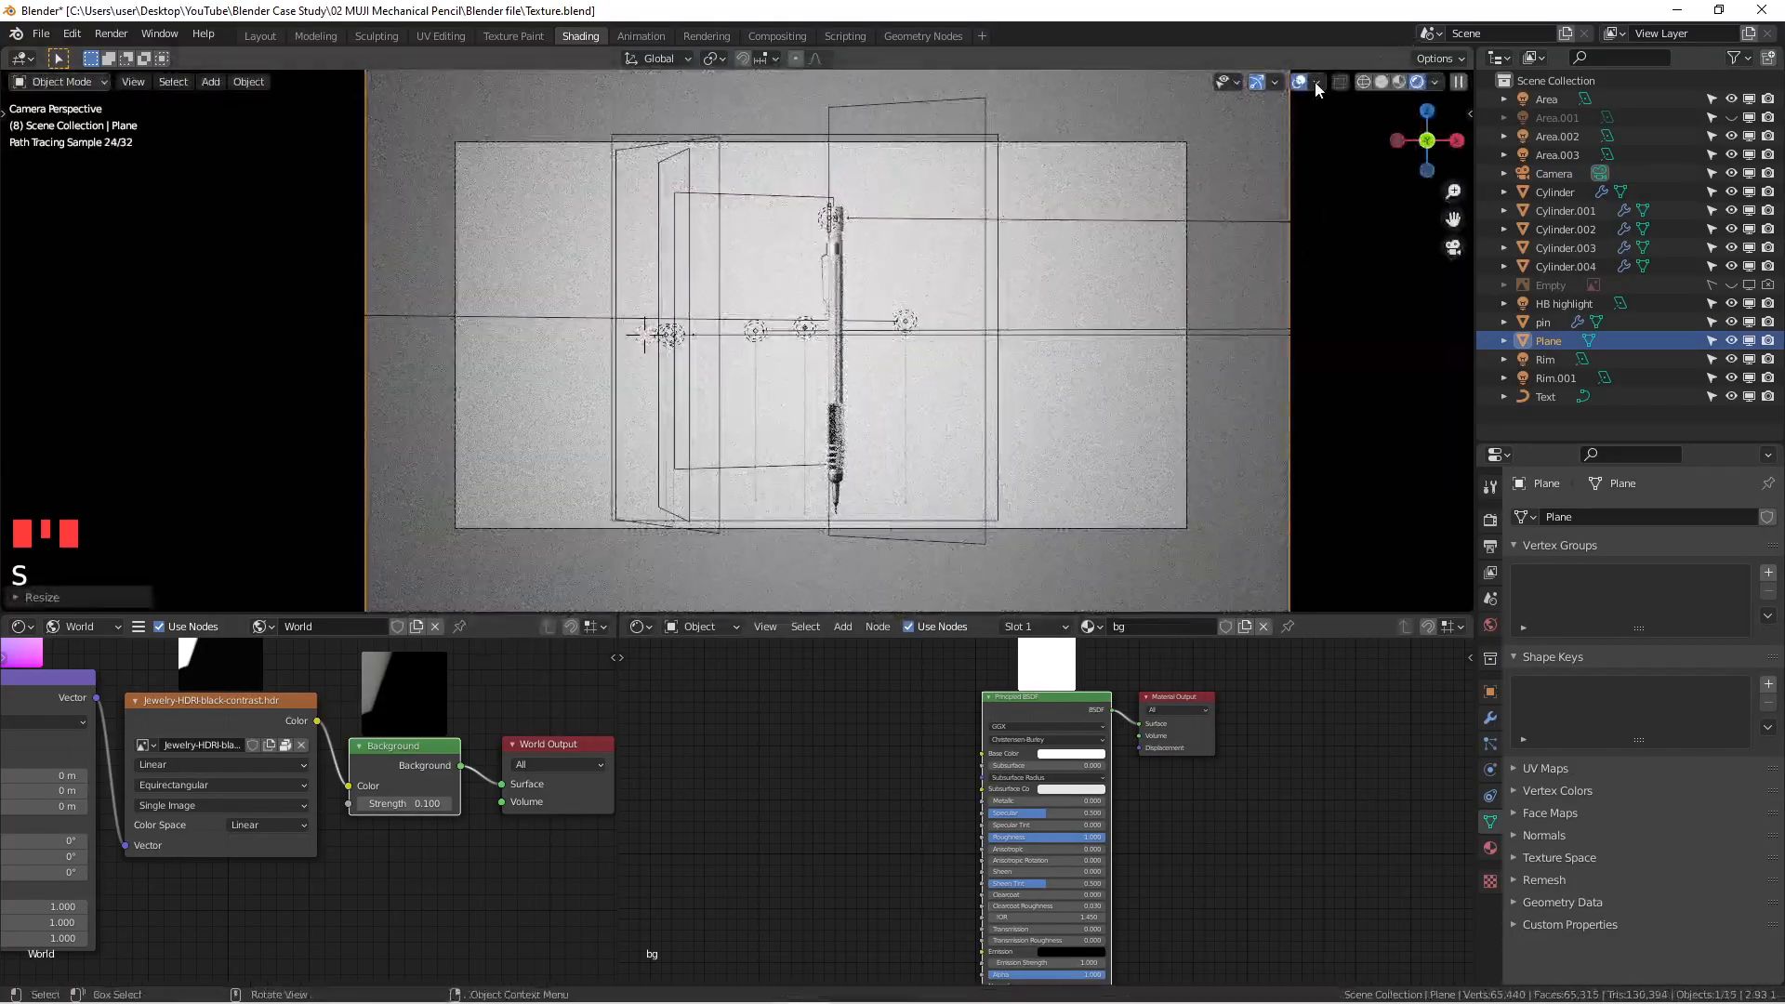
Step: Hide the viewport overlays and inspect the framed pencil against the backdrop
click(1299, 83)
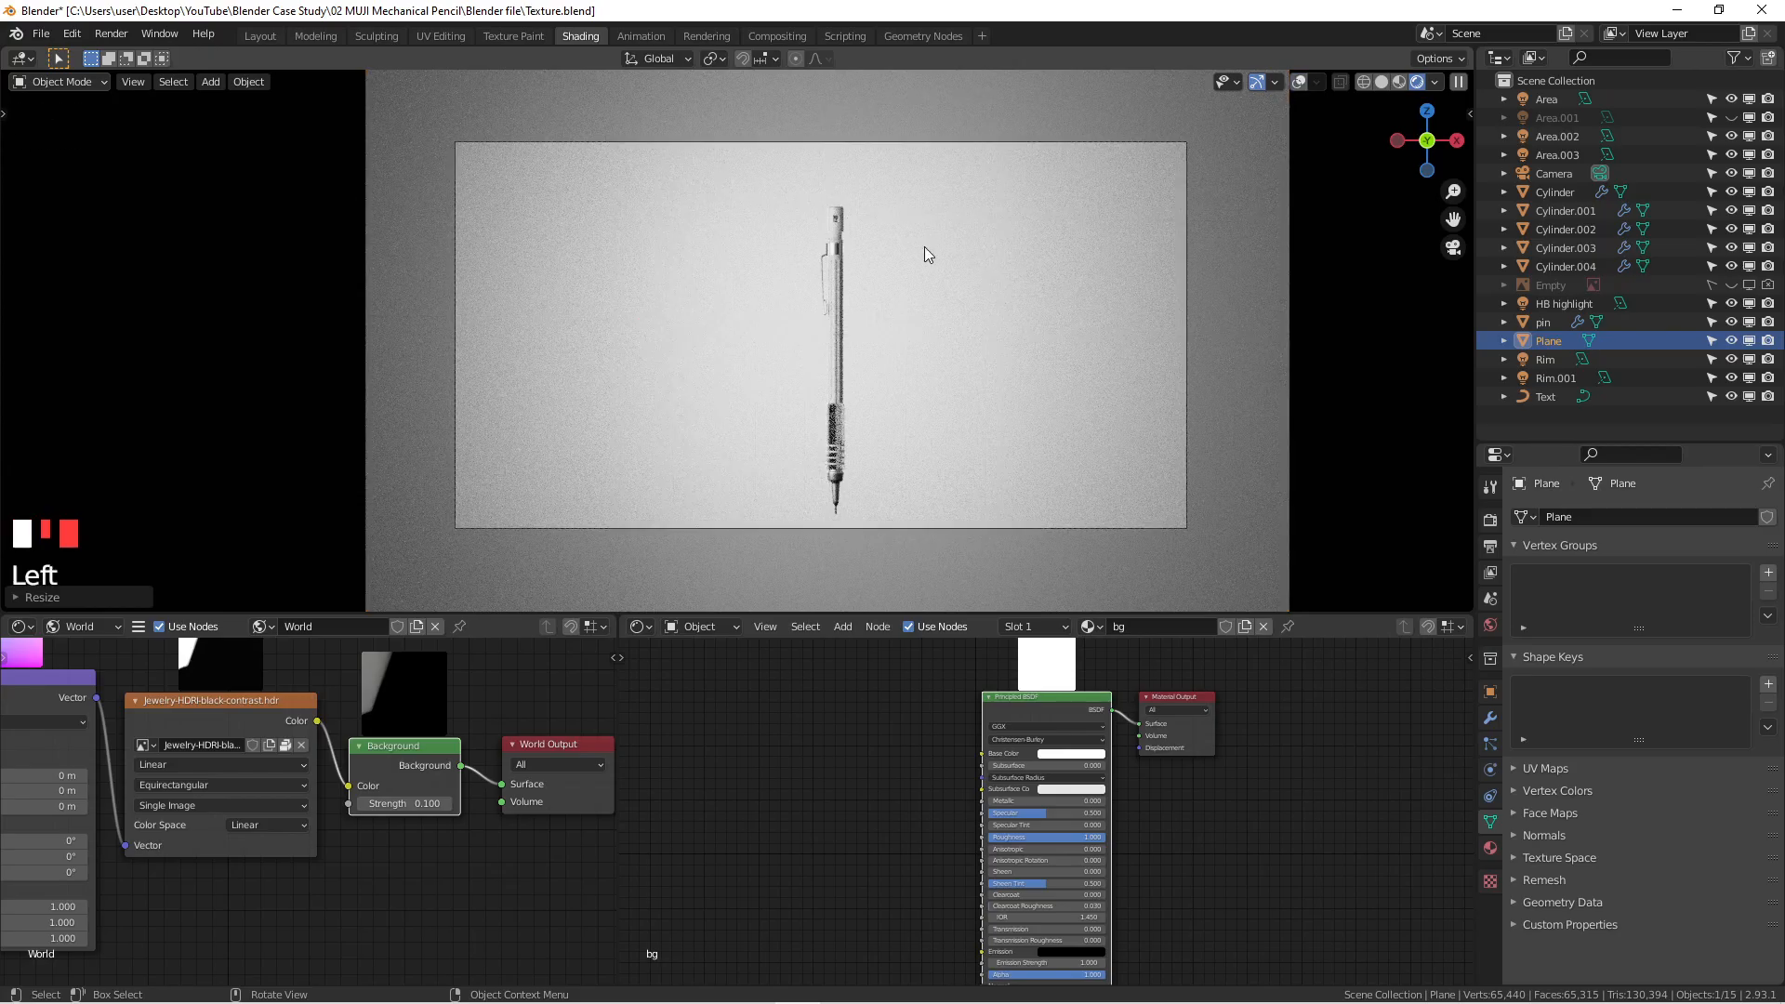
scroll(805, 339, up, 1)
scroll(856, 362, up, 1)
scroll(883, 335, down, 2)
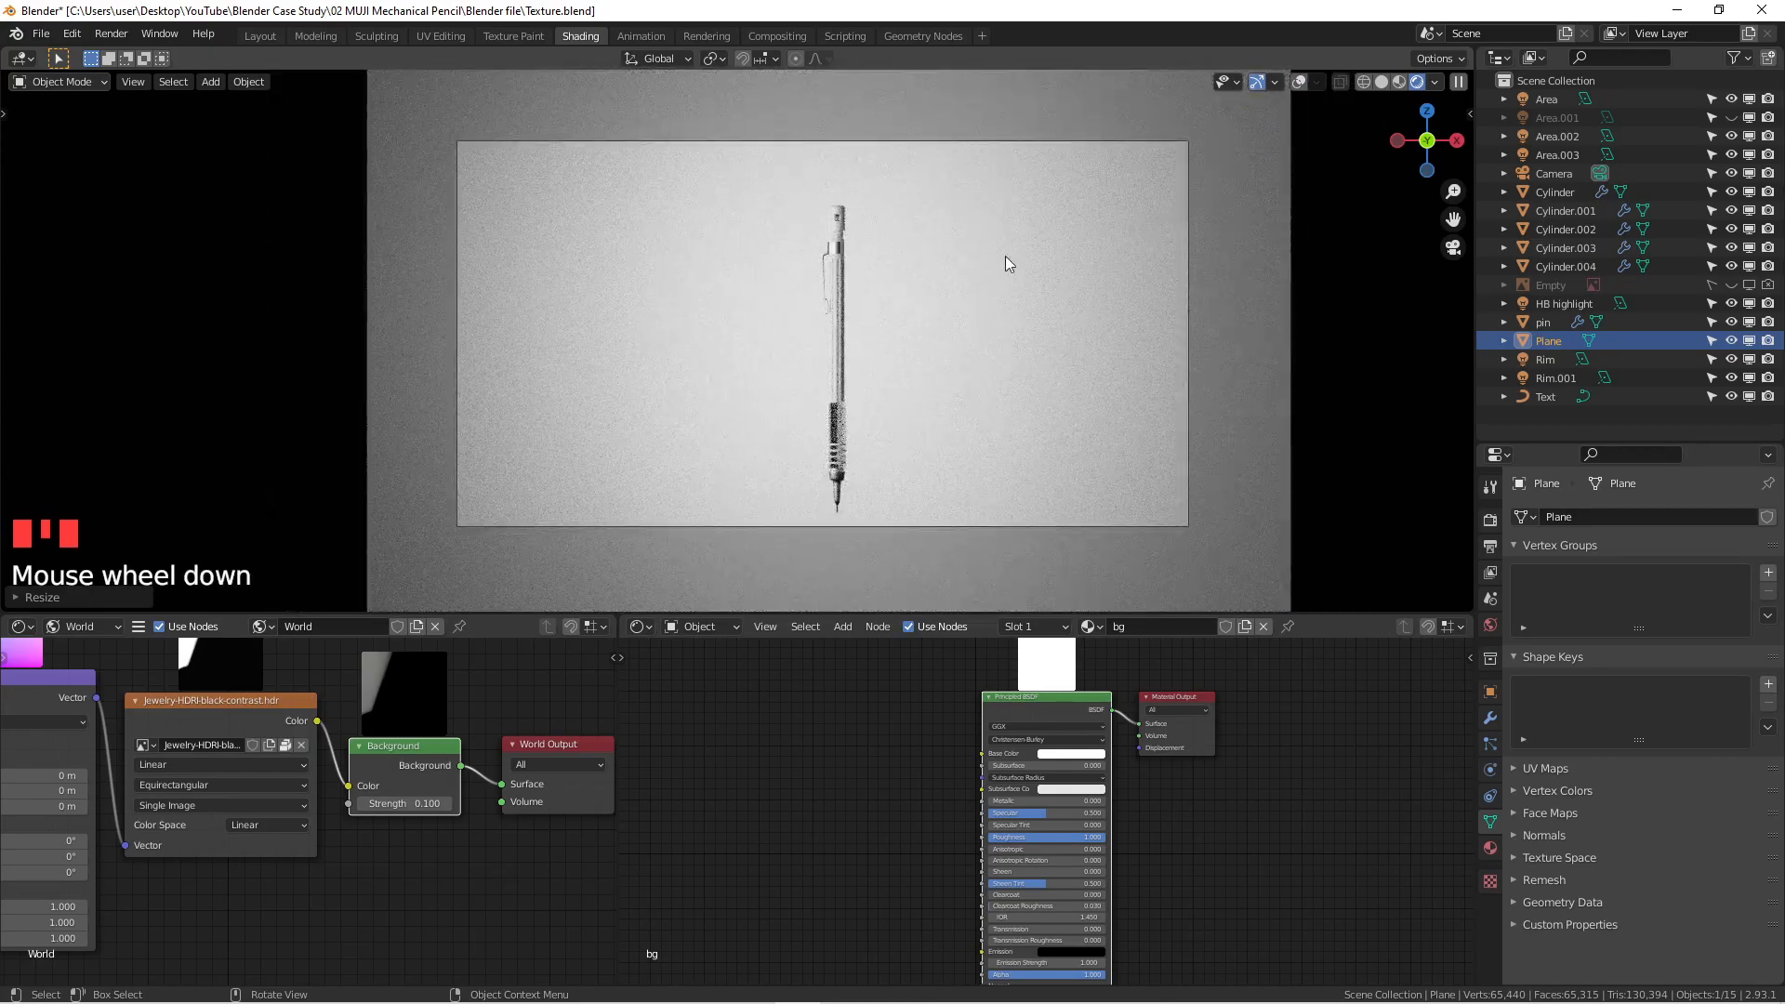
Step: Nudge the camera slightly along X to center the pencil in the frame
click(1558, 175)
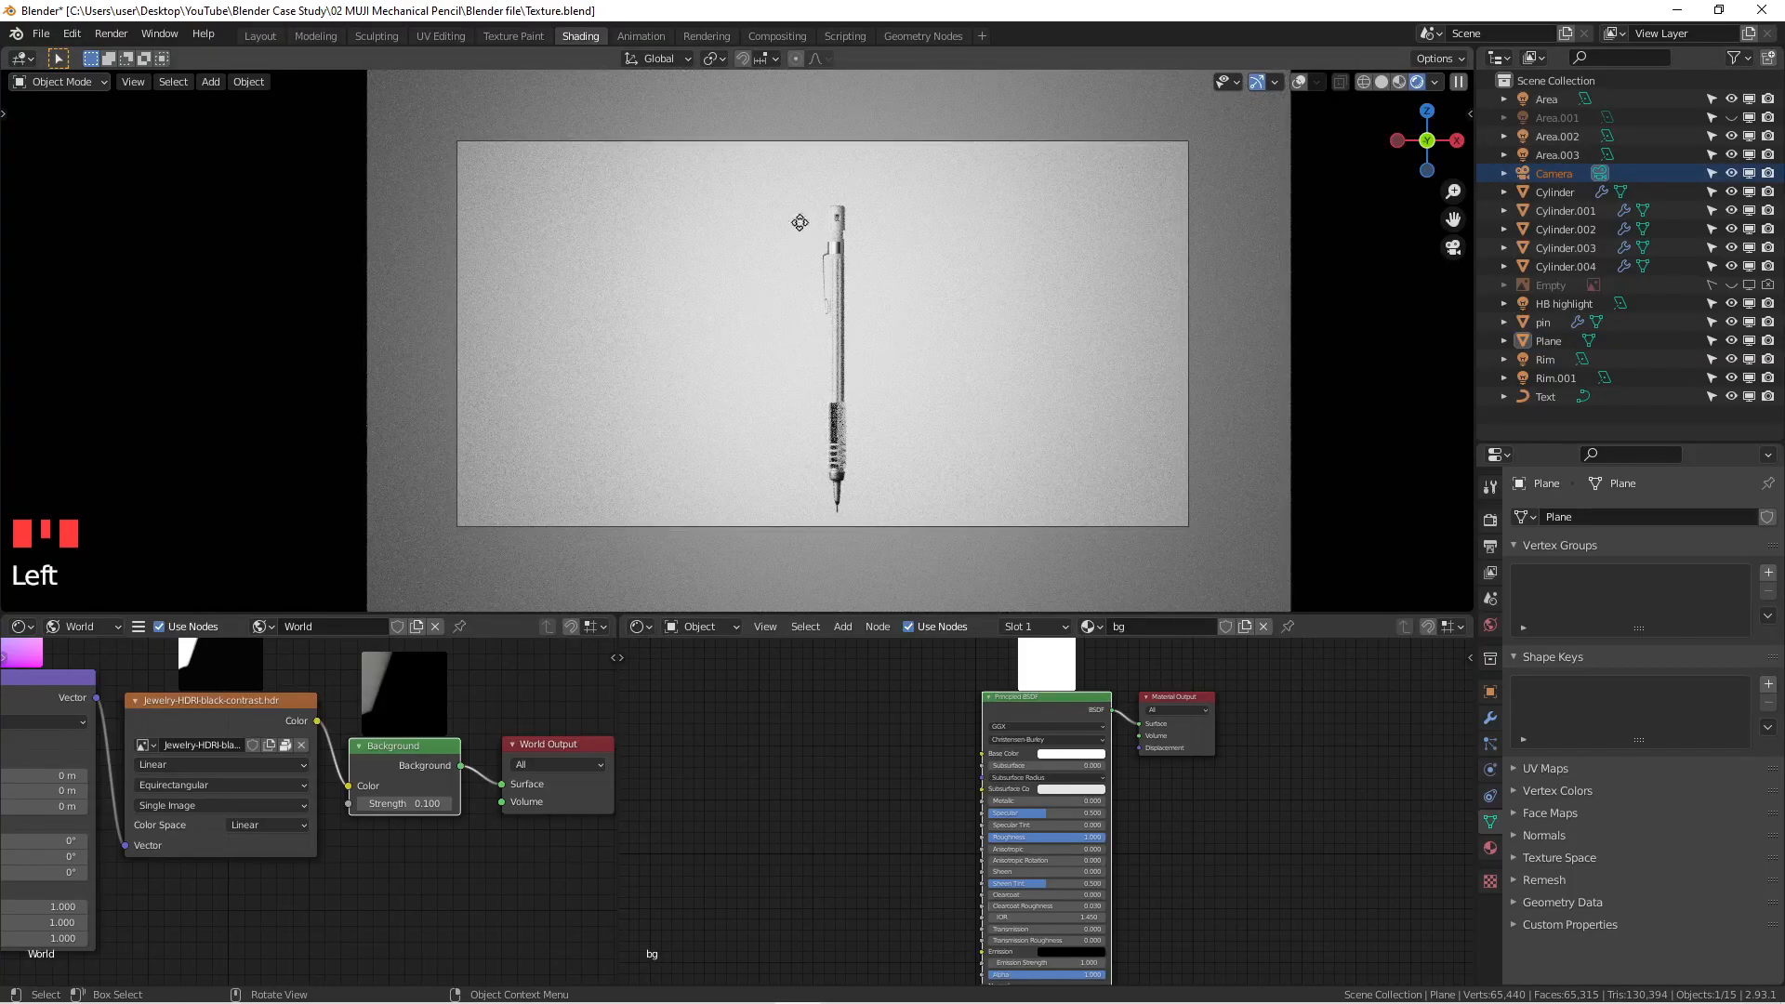
key(g)
key(x)
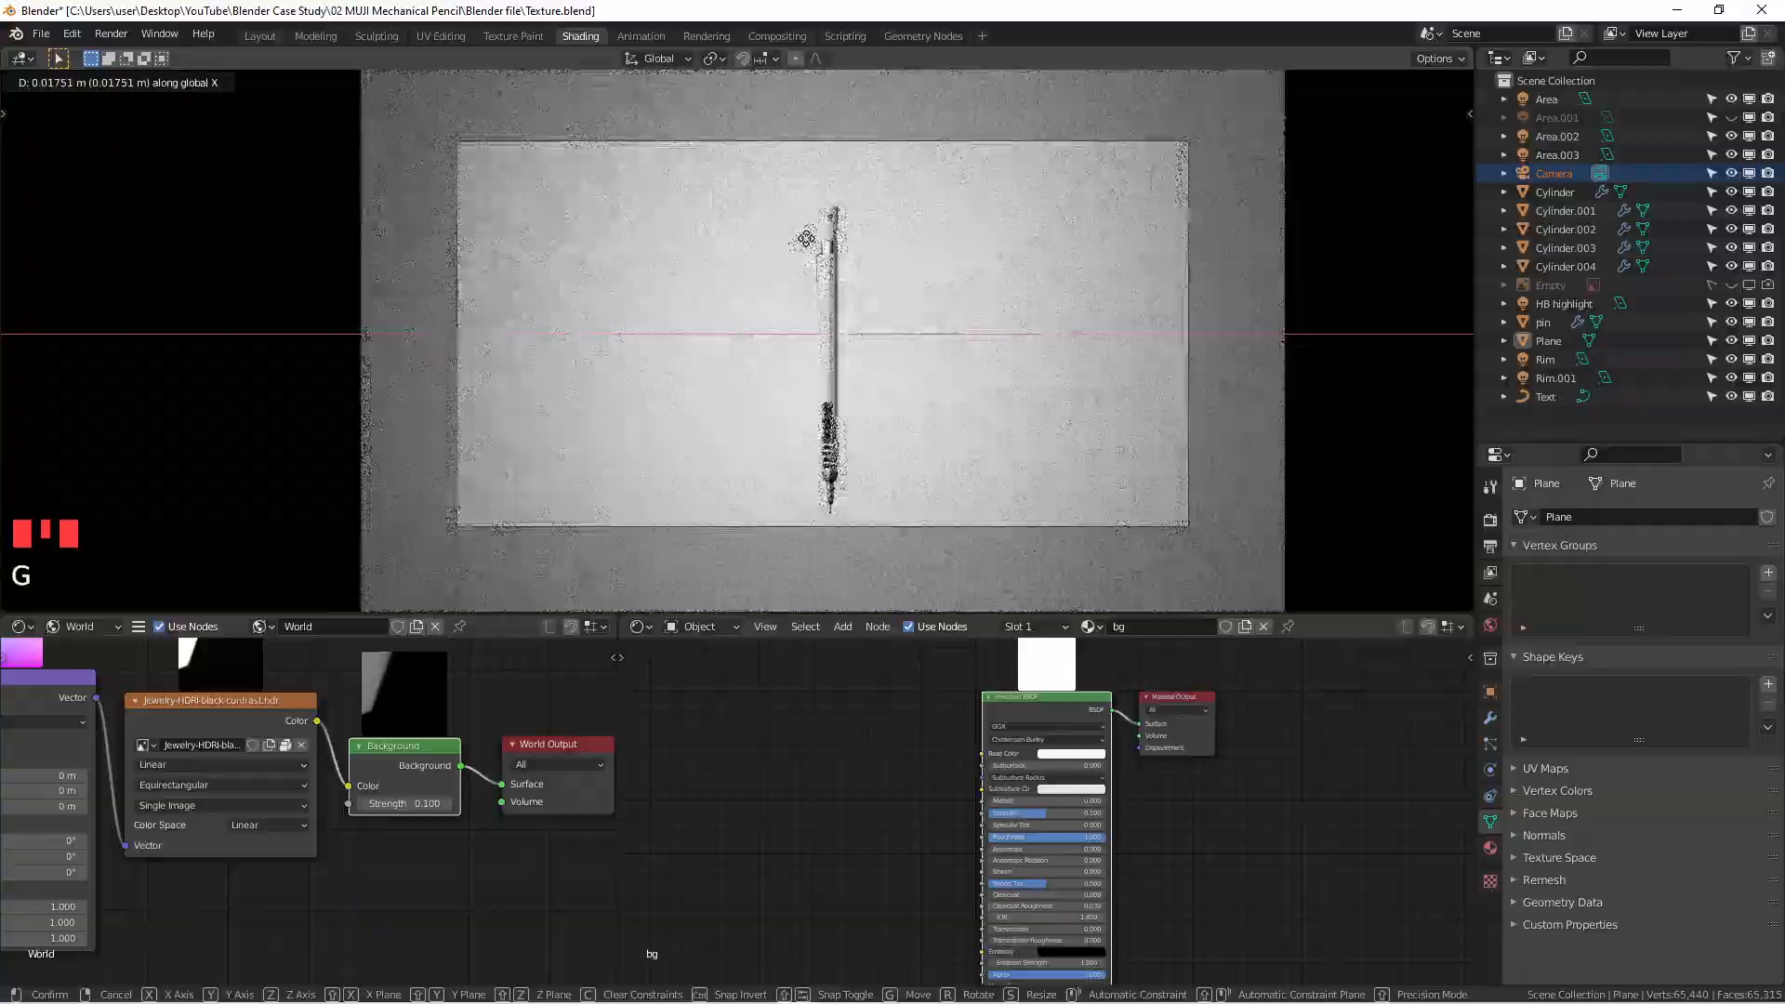
click(819, 247)
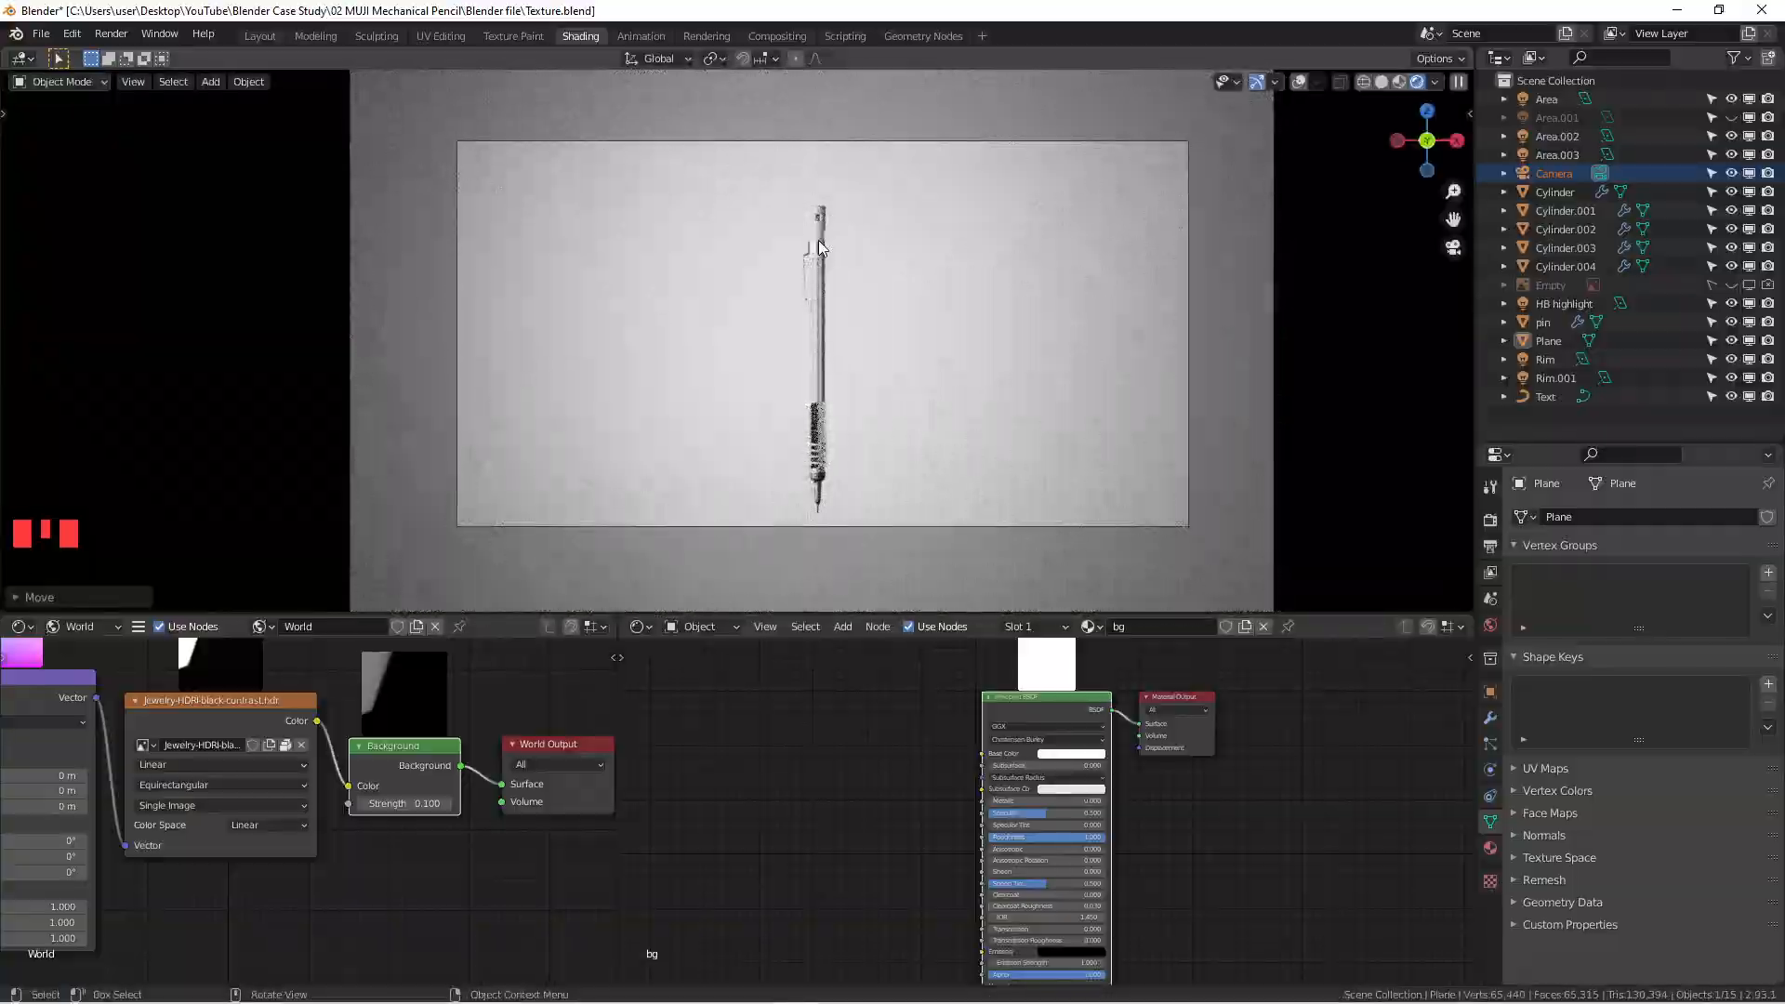
Step: Move the camera vertically to center the pencil between the upper and lower edges of the frame
key(g)
click(819, 269)
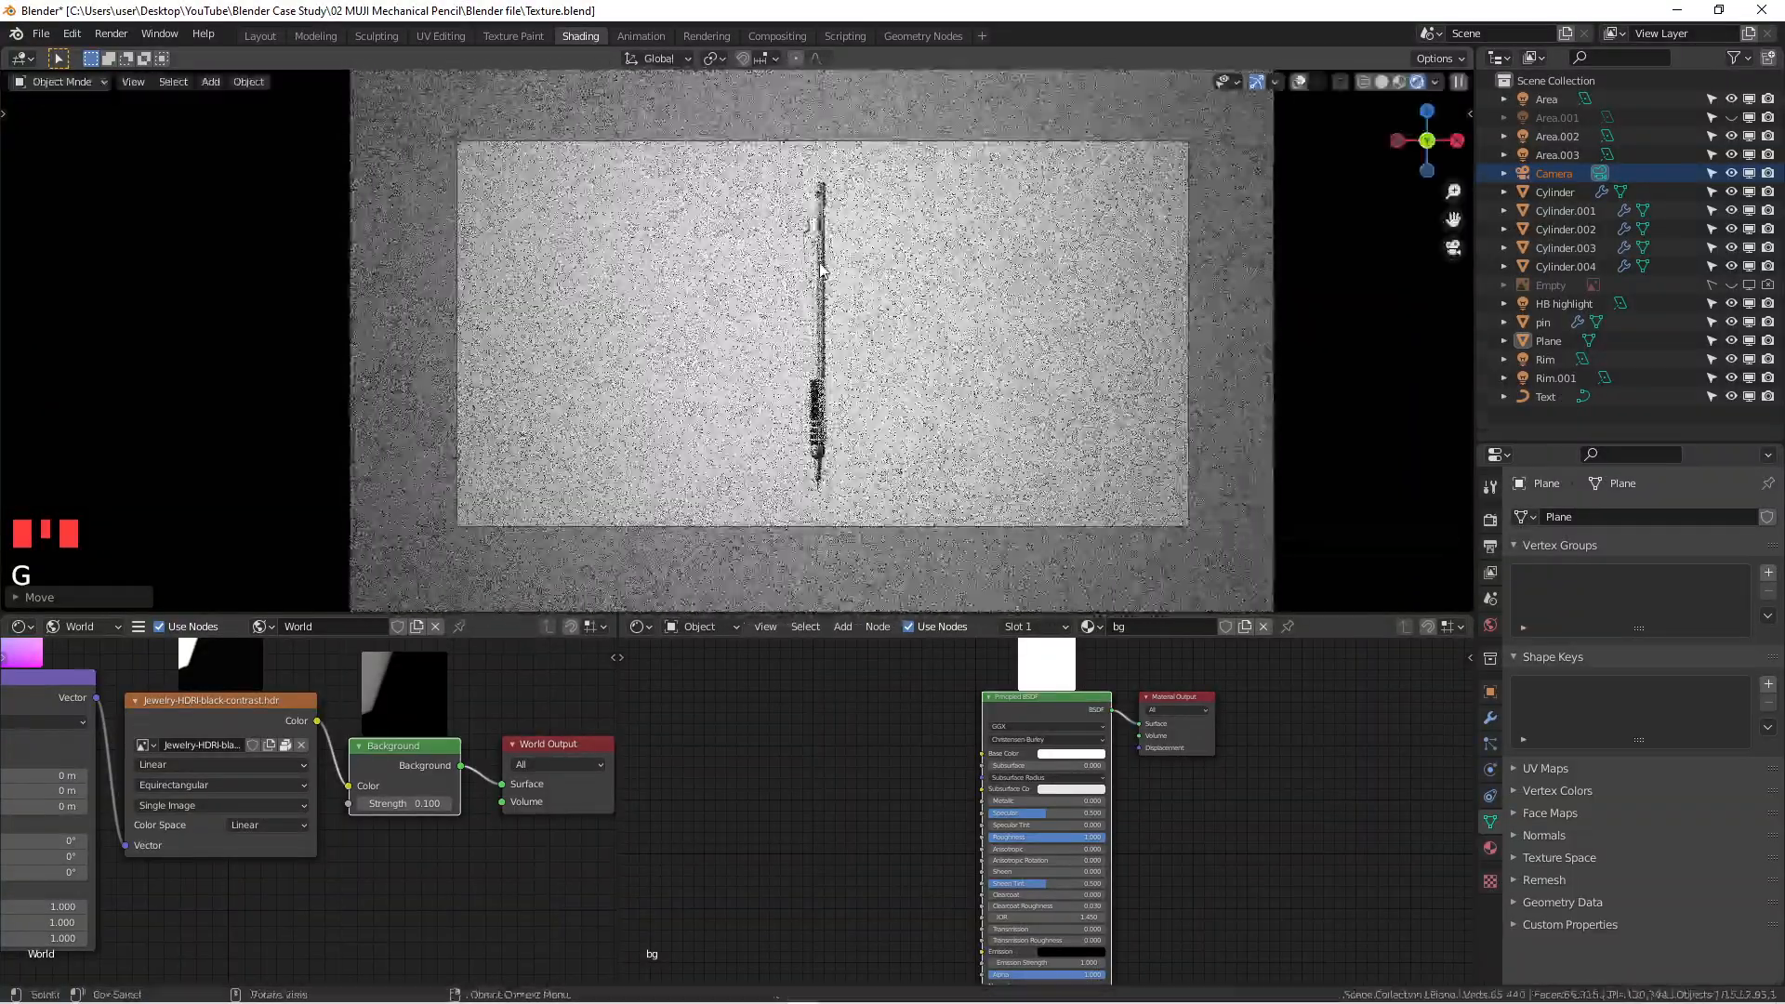
scroll(860, 329, up, 3)
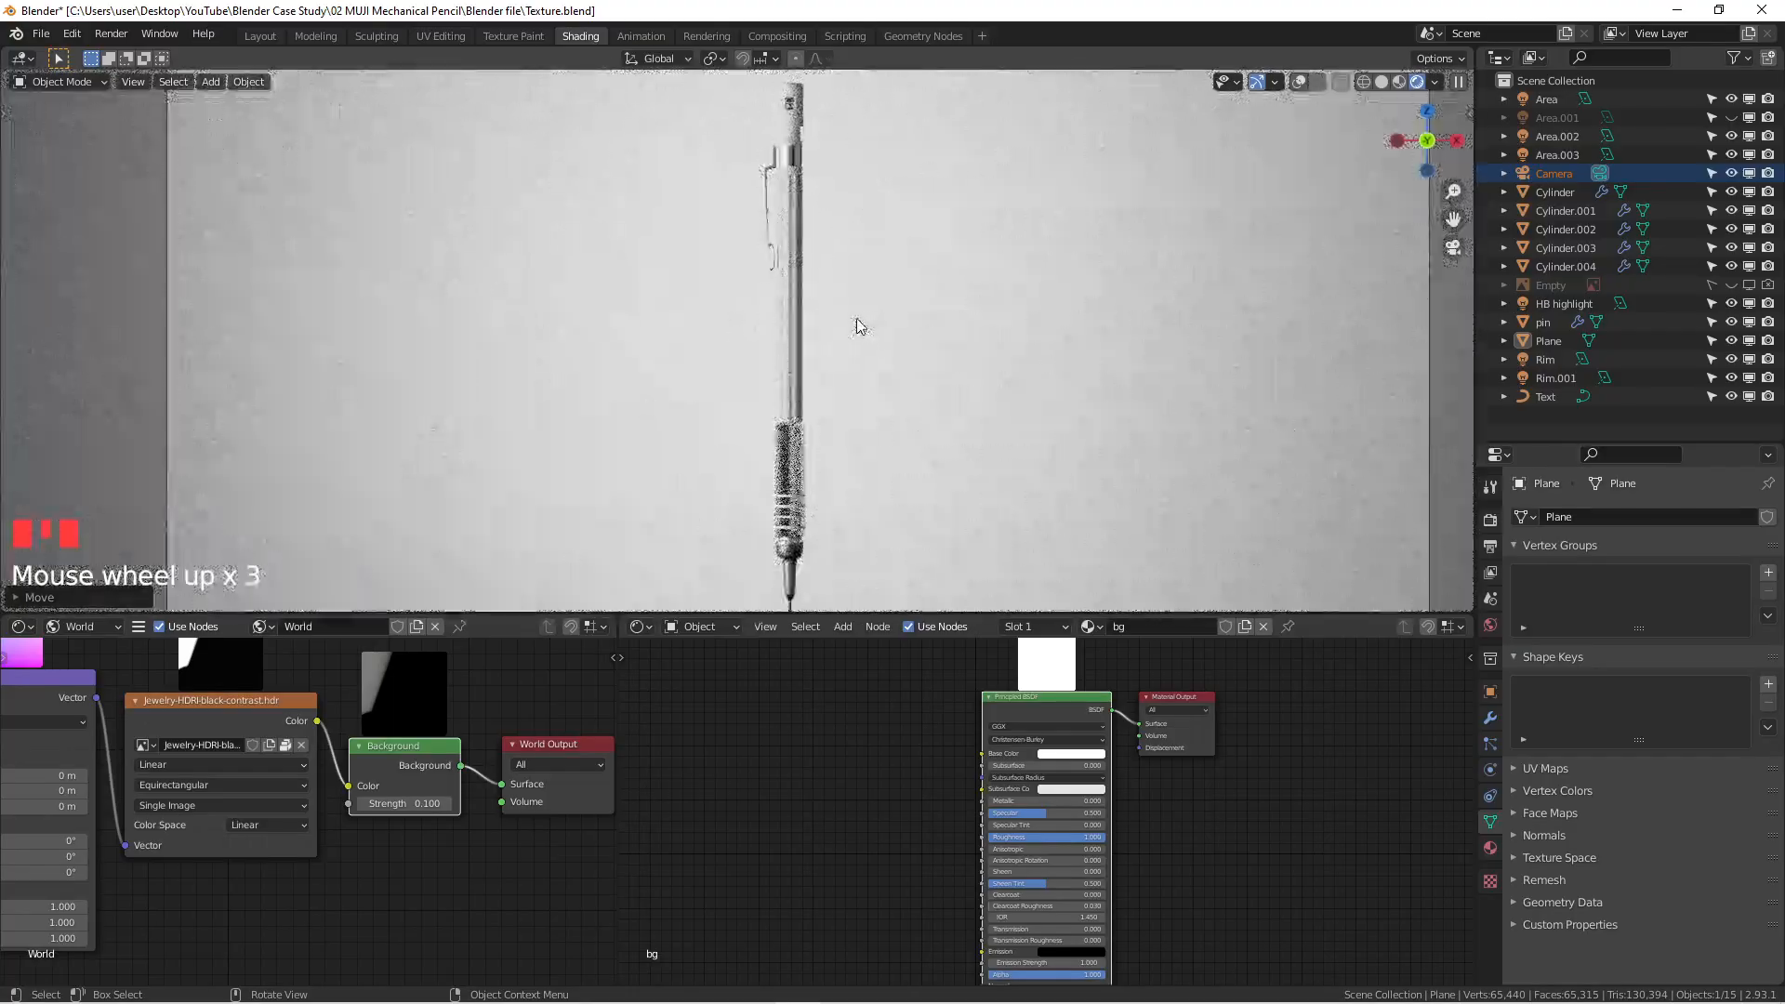
scroll(898, 319, down, 6)
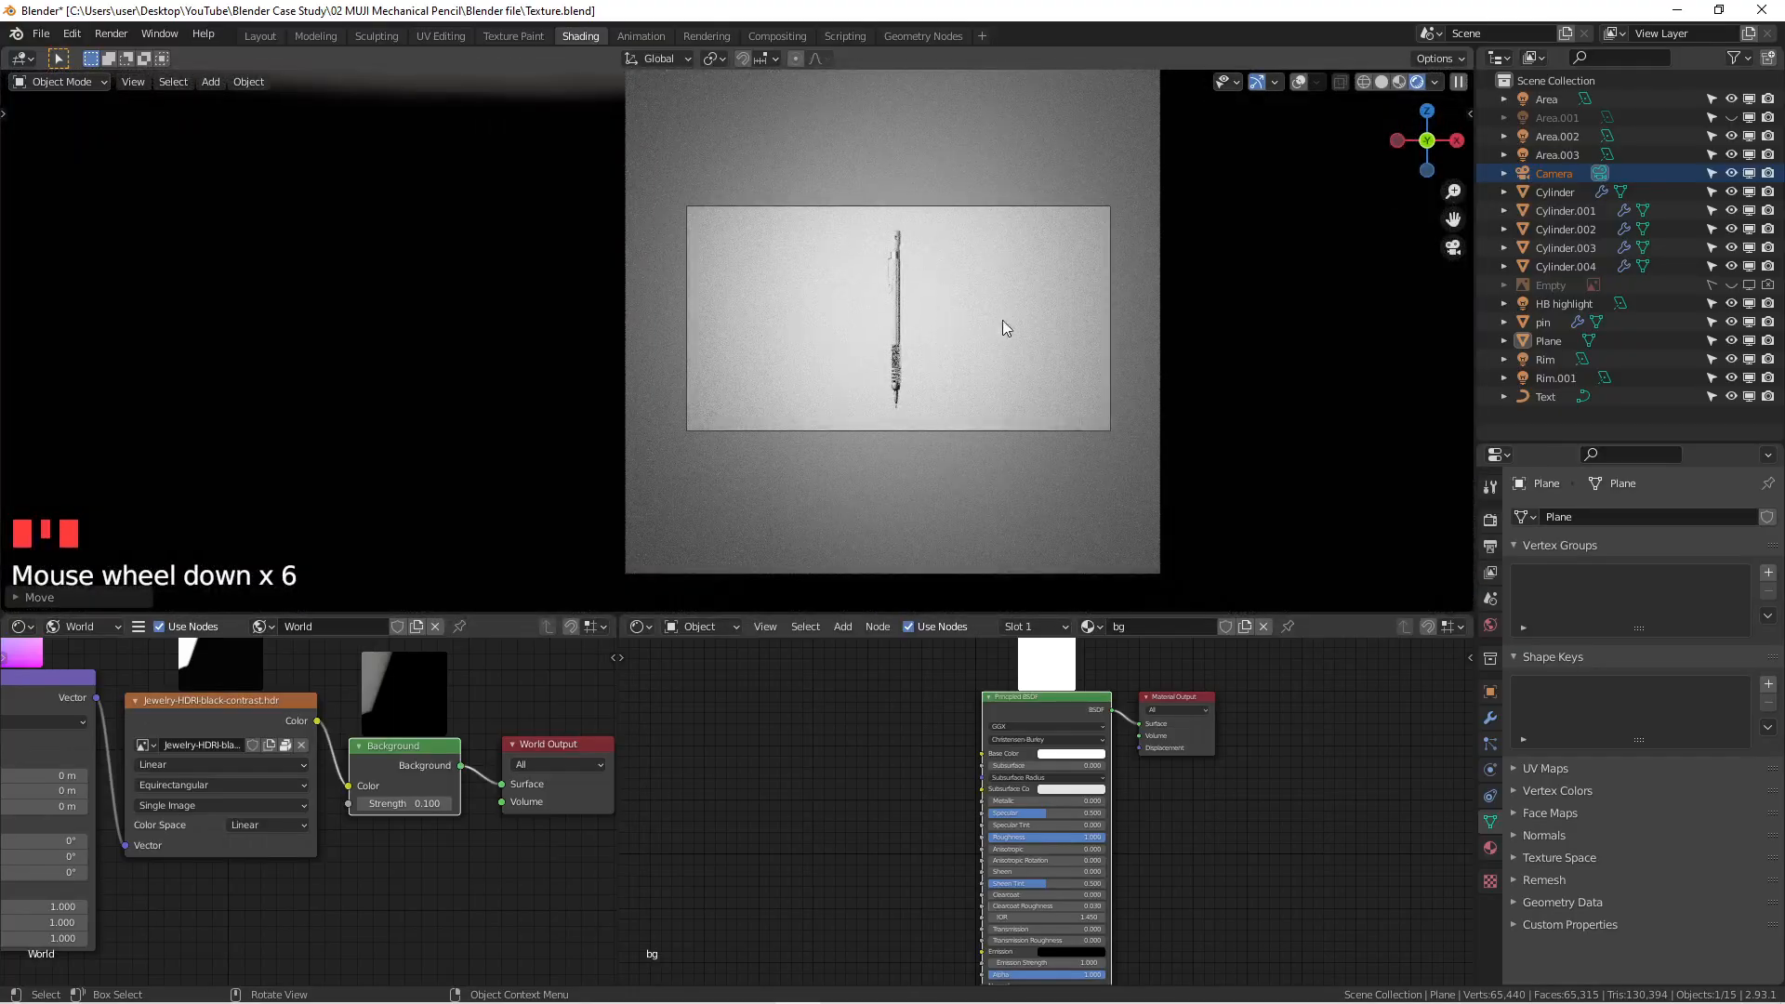
Step: Turn the viewport overlays back on and view the lights and backdrop from an angle
mouse_move(1394, 267)
middle_down()
mouse_move(967, 327)
mouse_move(1459, 83)
middle_up()
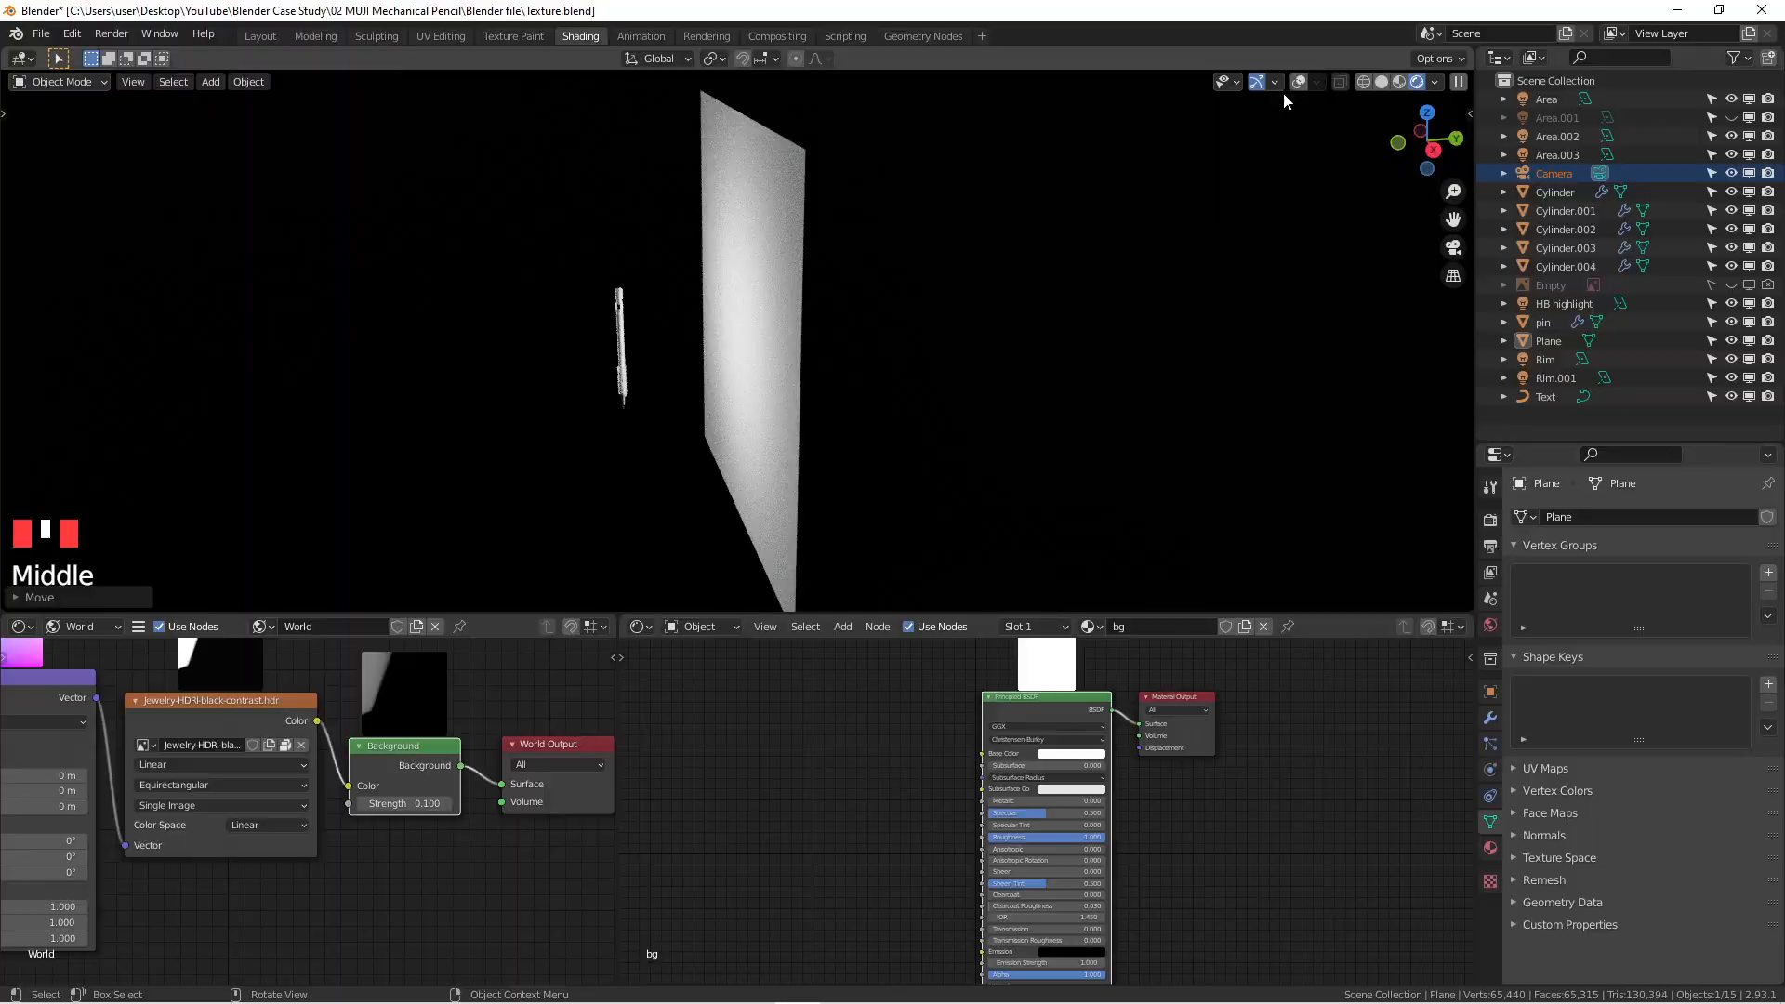
click(1296, 83)
scroll(701, 320, up, 3)
click(739, 321)
mouse_move(739, 321)
middle_down()
mouse_move(785, 321)
mouse_move(749, 337)
mouse_move(725, 279)
middle_up()
scroll(748, 338, down, 2)
Step: Move the Area.003 light along Y, farther back from the pencil
click(866, 277)
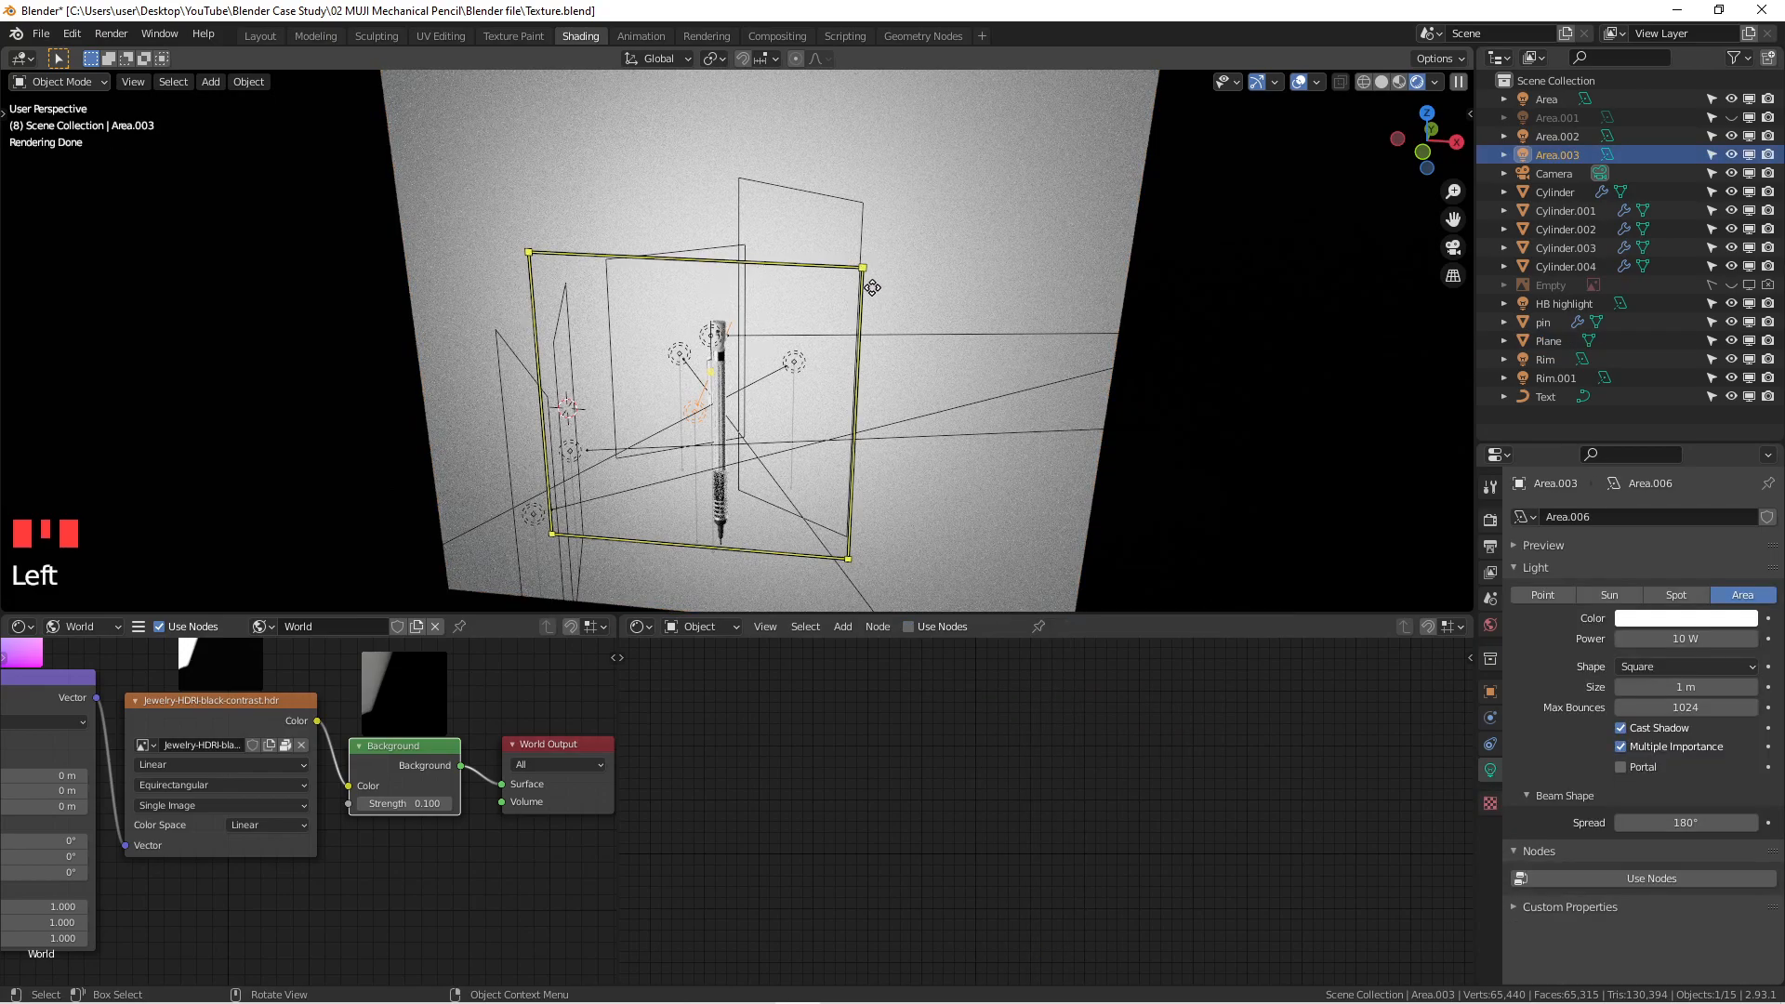
key(KP_7)
scroll(864, 286, down, 2)
shift+middle_drag(855, 297, 805, 357)
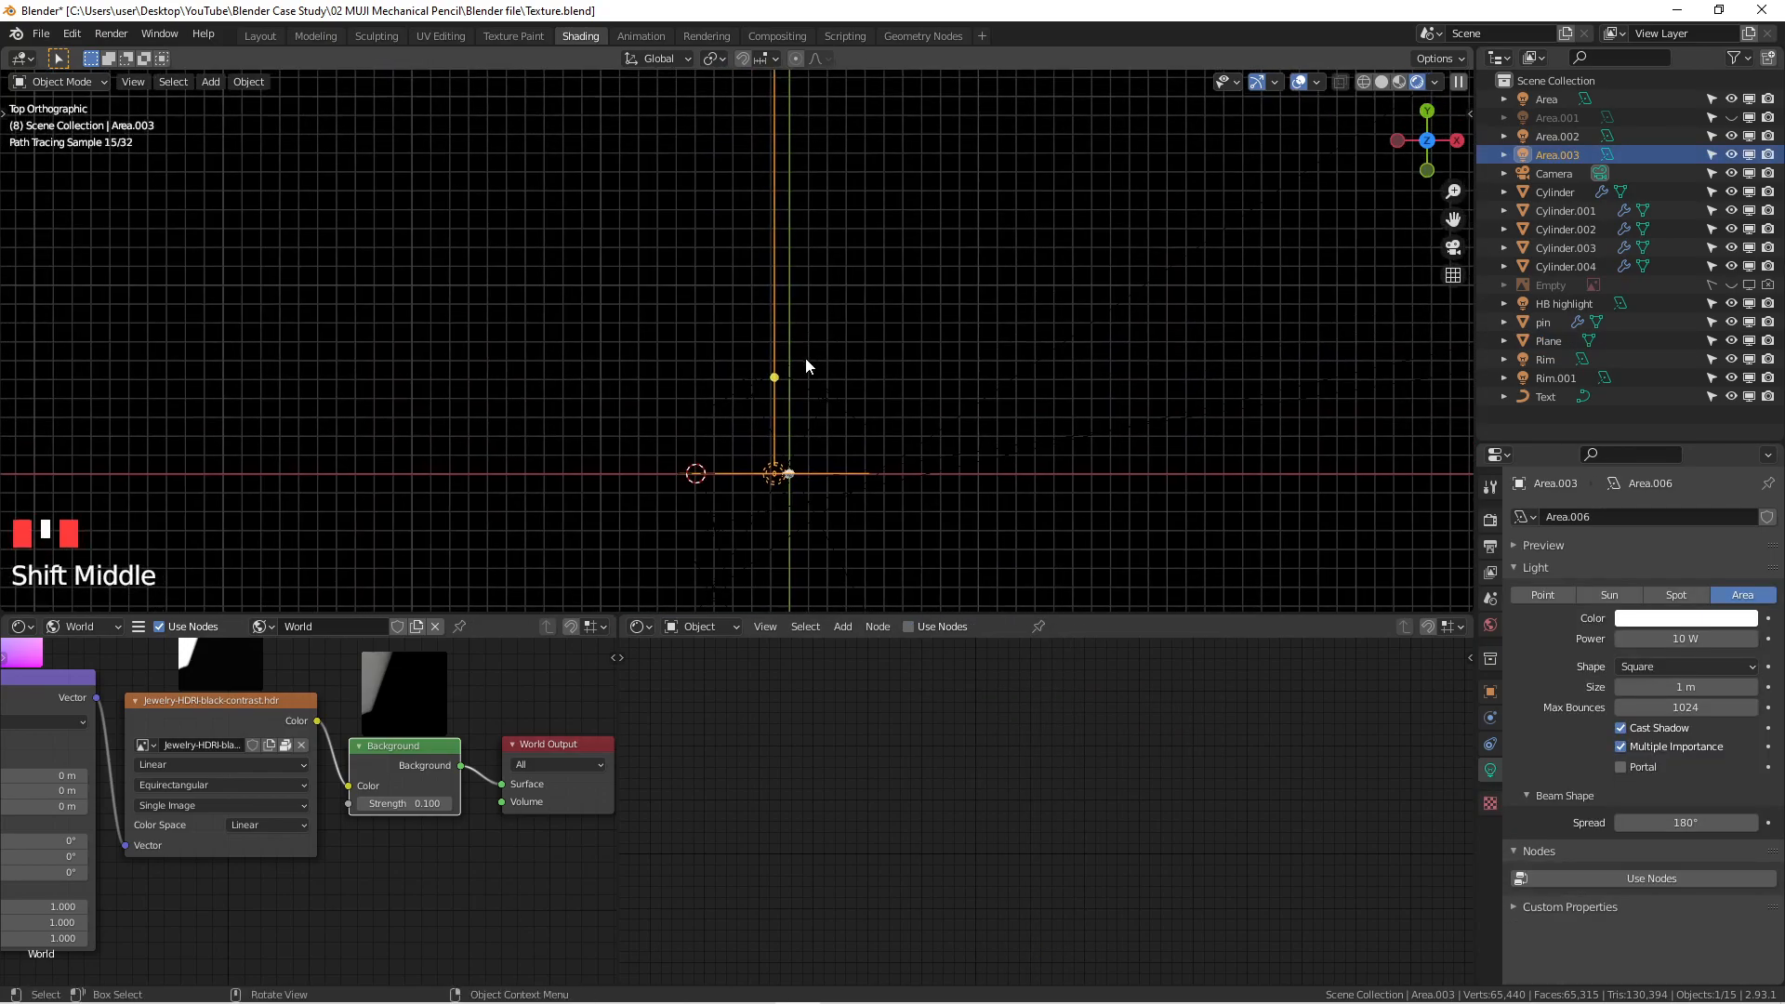
key(g)
key(y)
click(810, 155)
key(KP_1)
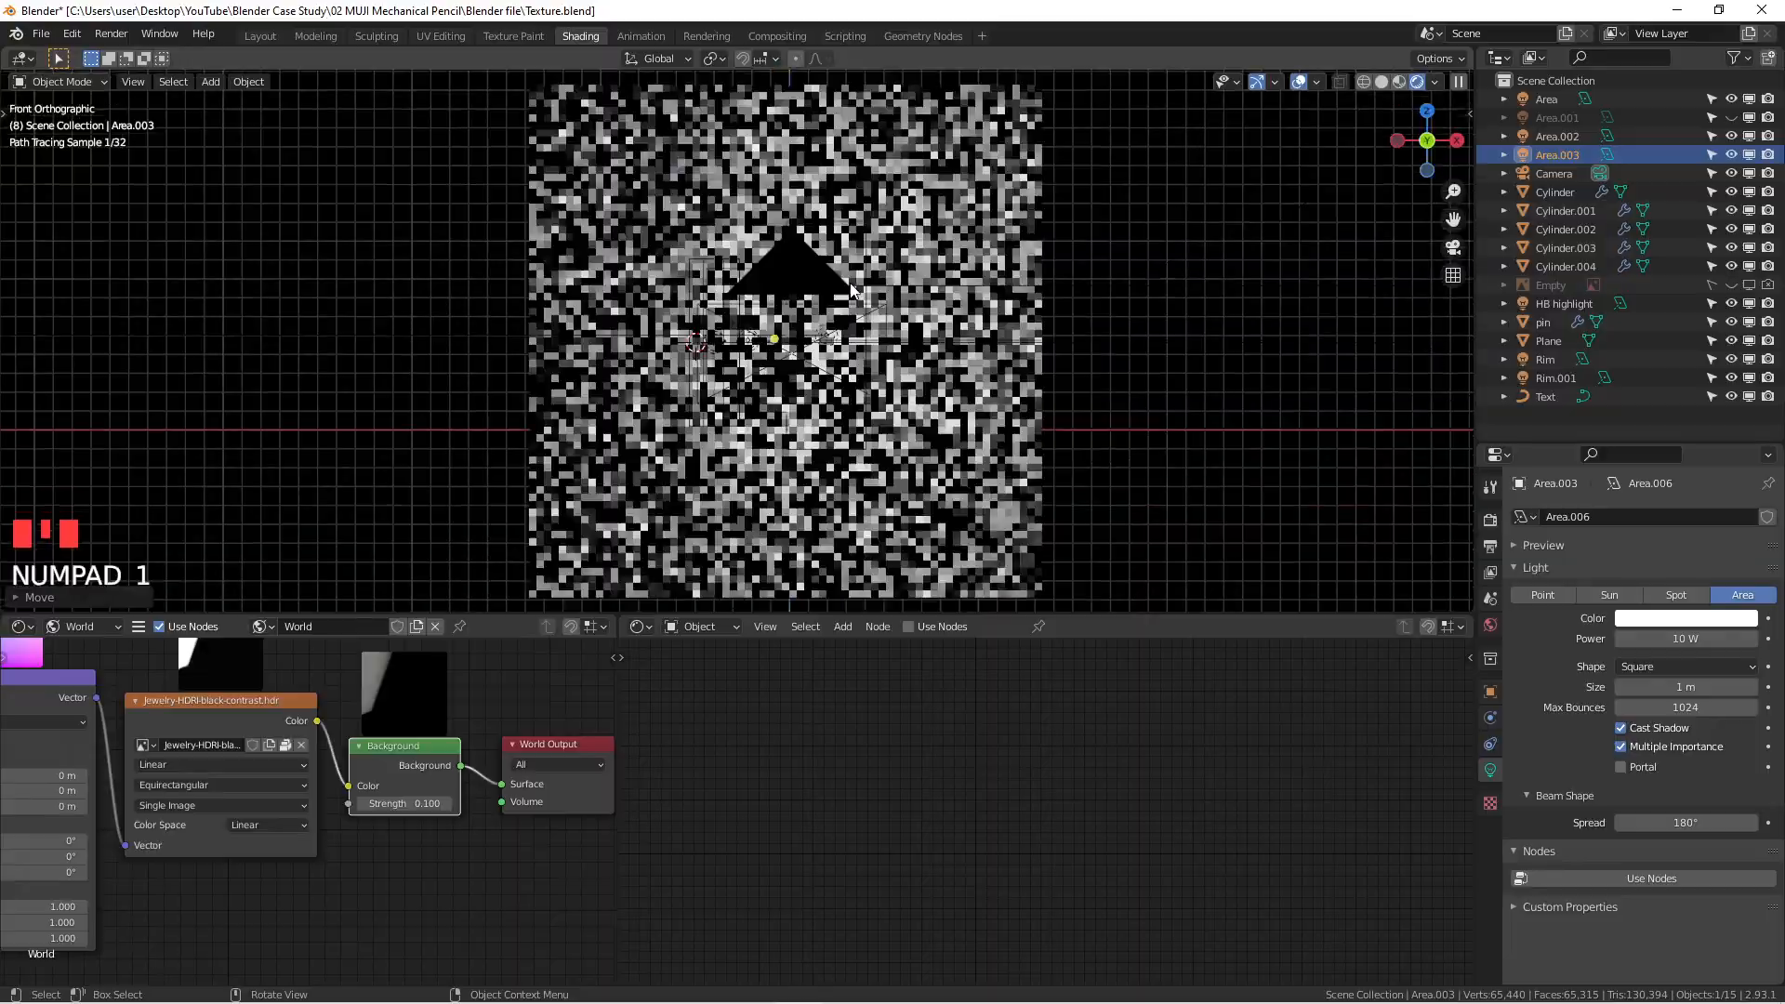
scroll(800, 339, up, 3)
middle_drag(793, 351, 805, 279)
Step: Move the backdrop plane along Y, farther behind the pencil and the Area.003 light
key(KP_7)
scroll(833, 343, down, 3)
click(941, 299)
key(g)
key(z)
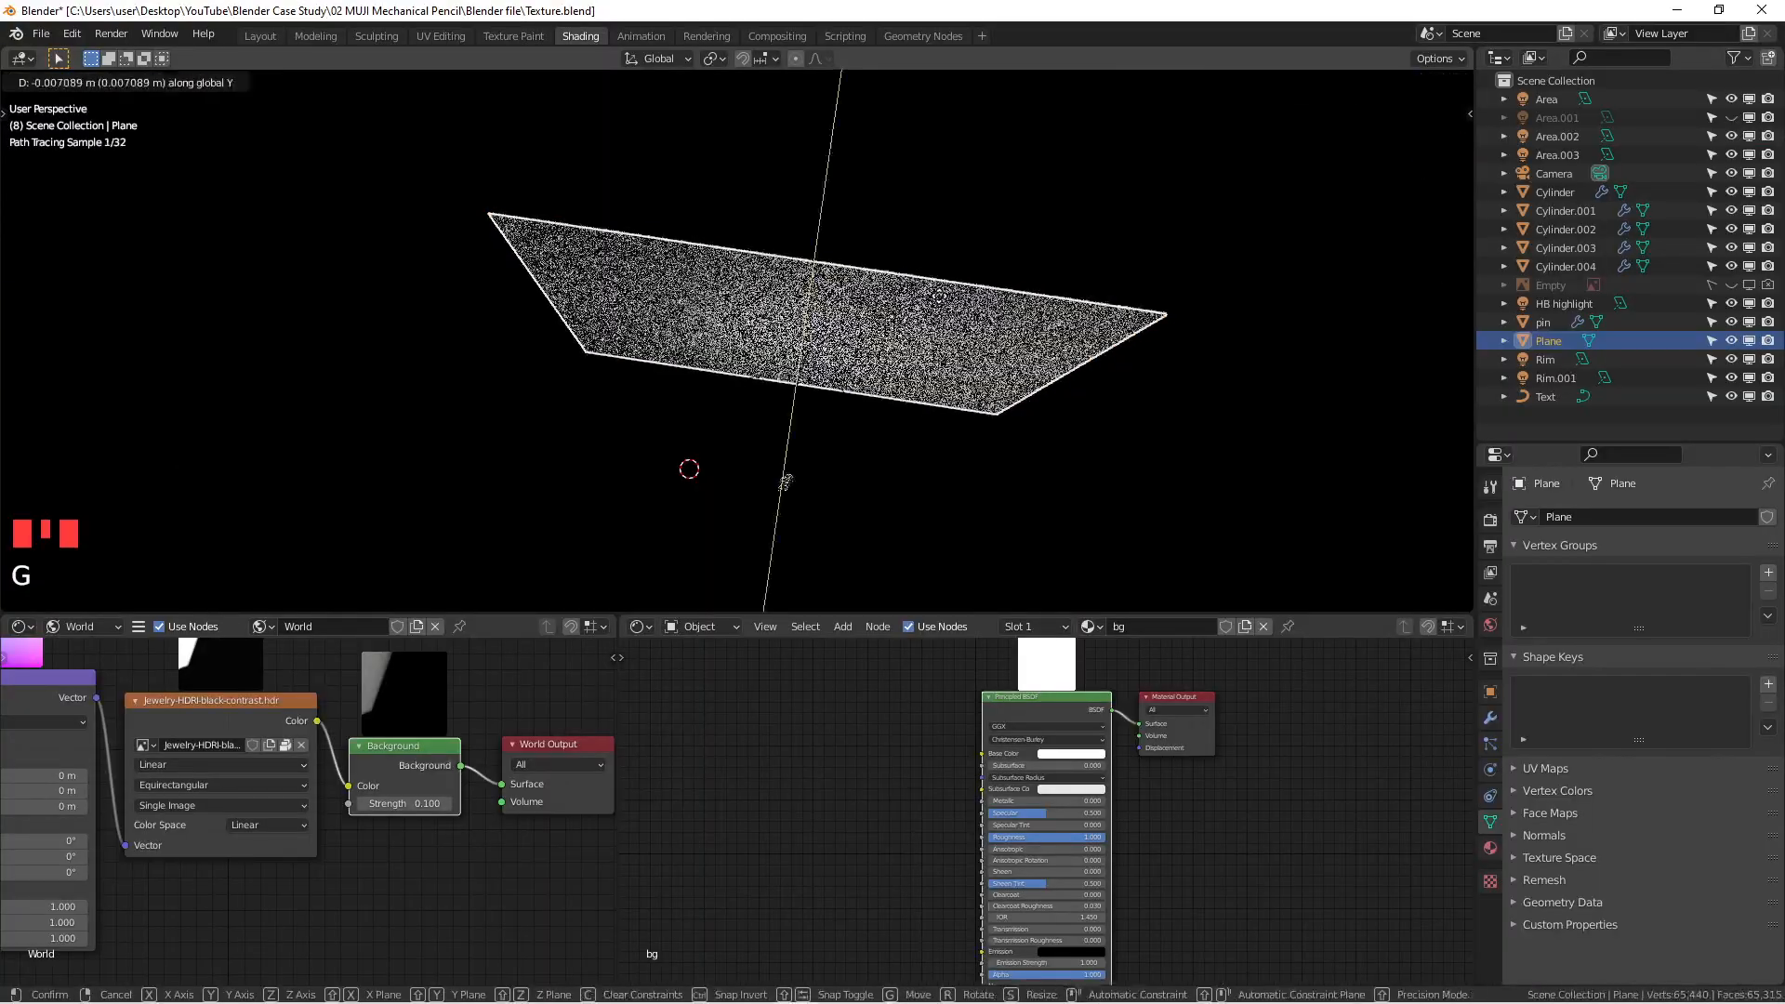
click(906, 265)
key(KP_1)
scroll(827, 265, up, 4)
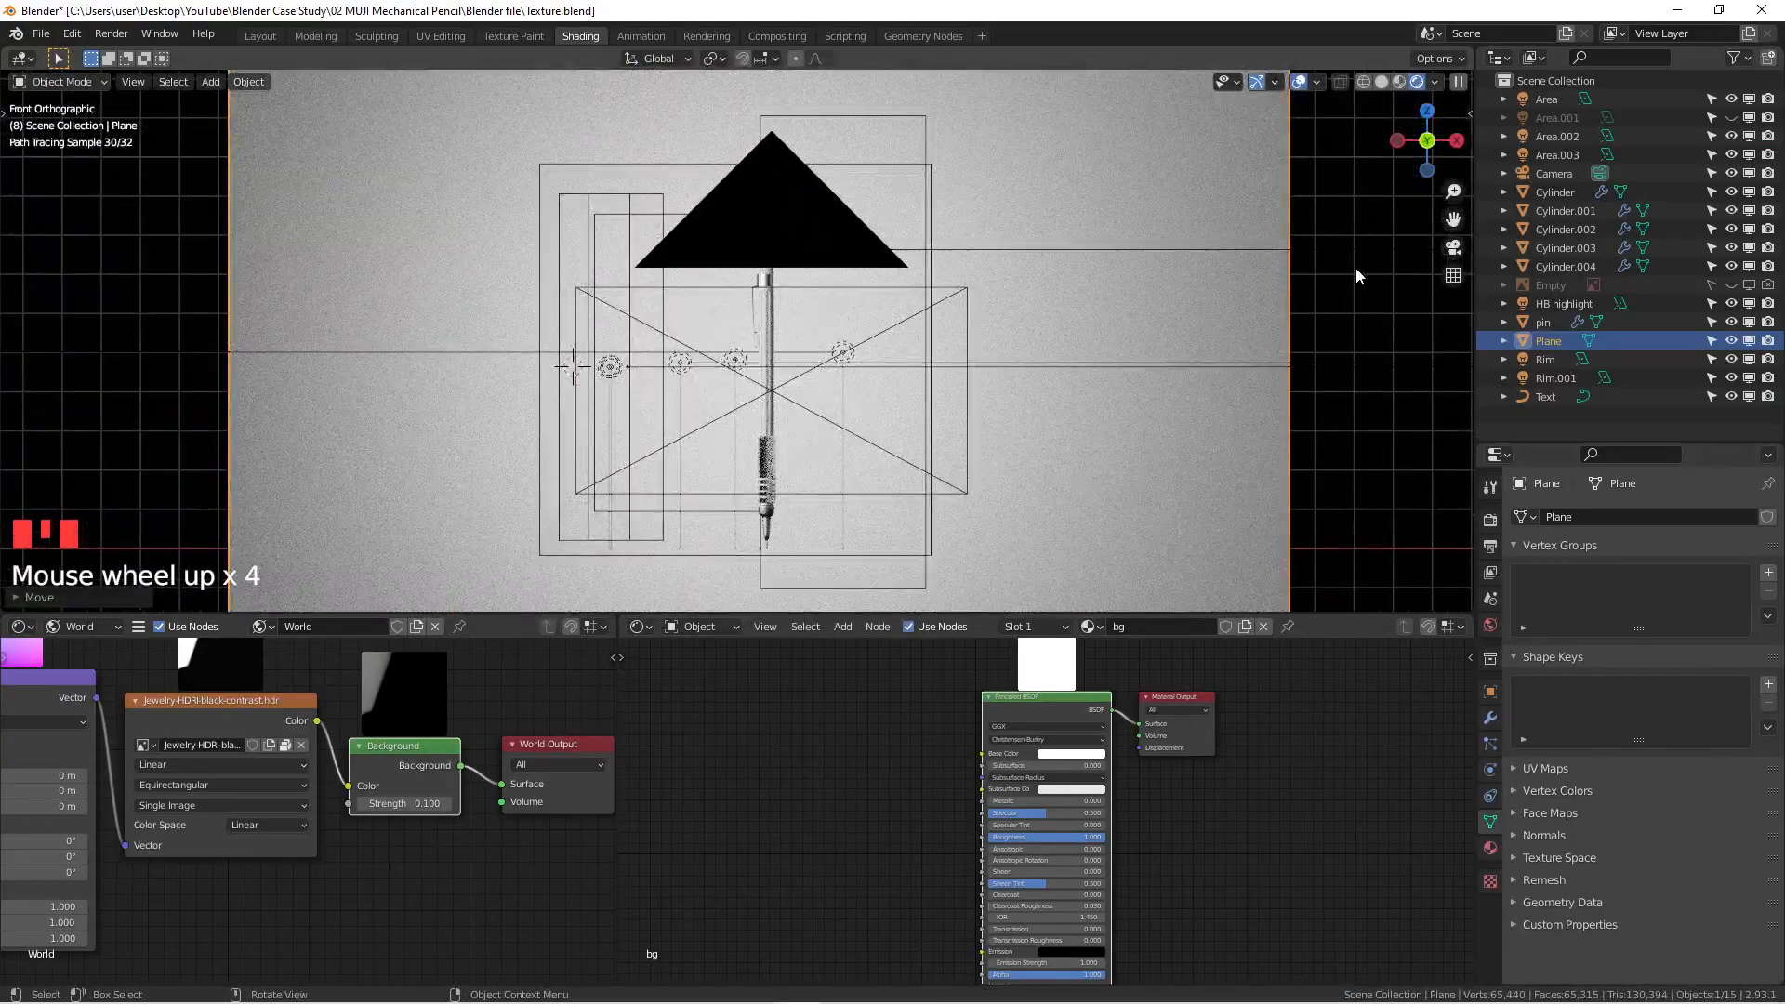
Step: Set the Area.003 light's power to 100 W and check the brighter backdrop through the camera
middle_drag(996, 331, 892, 279)
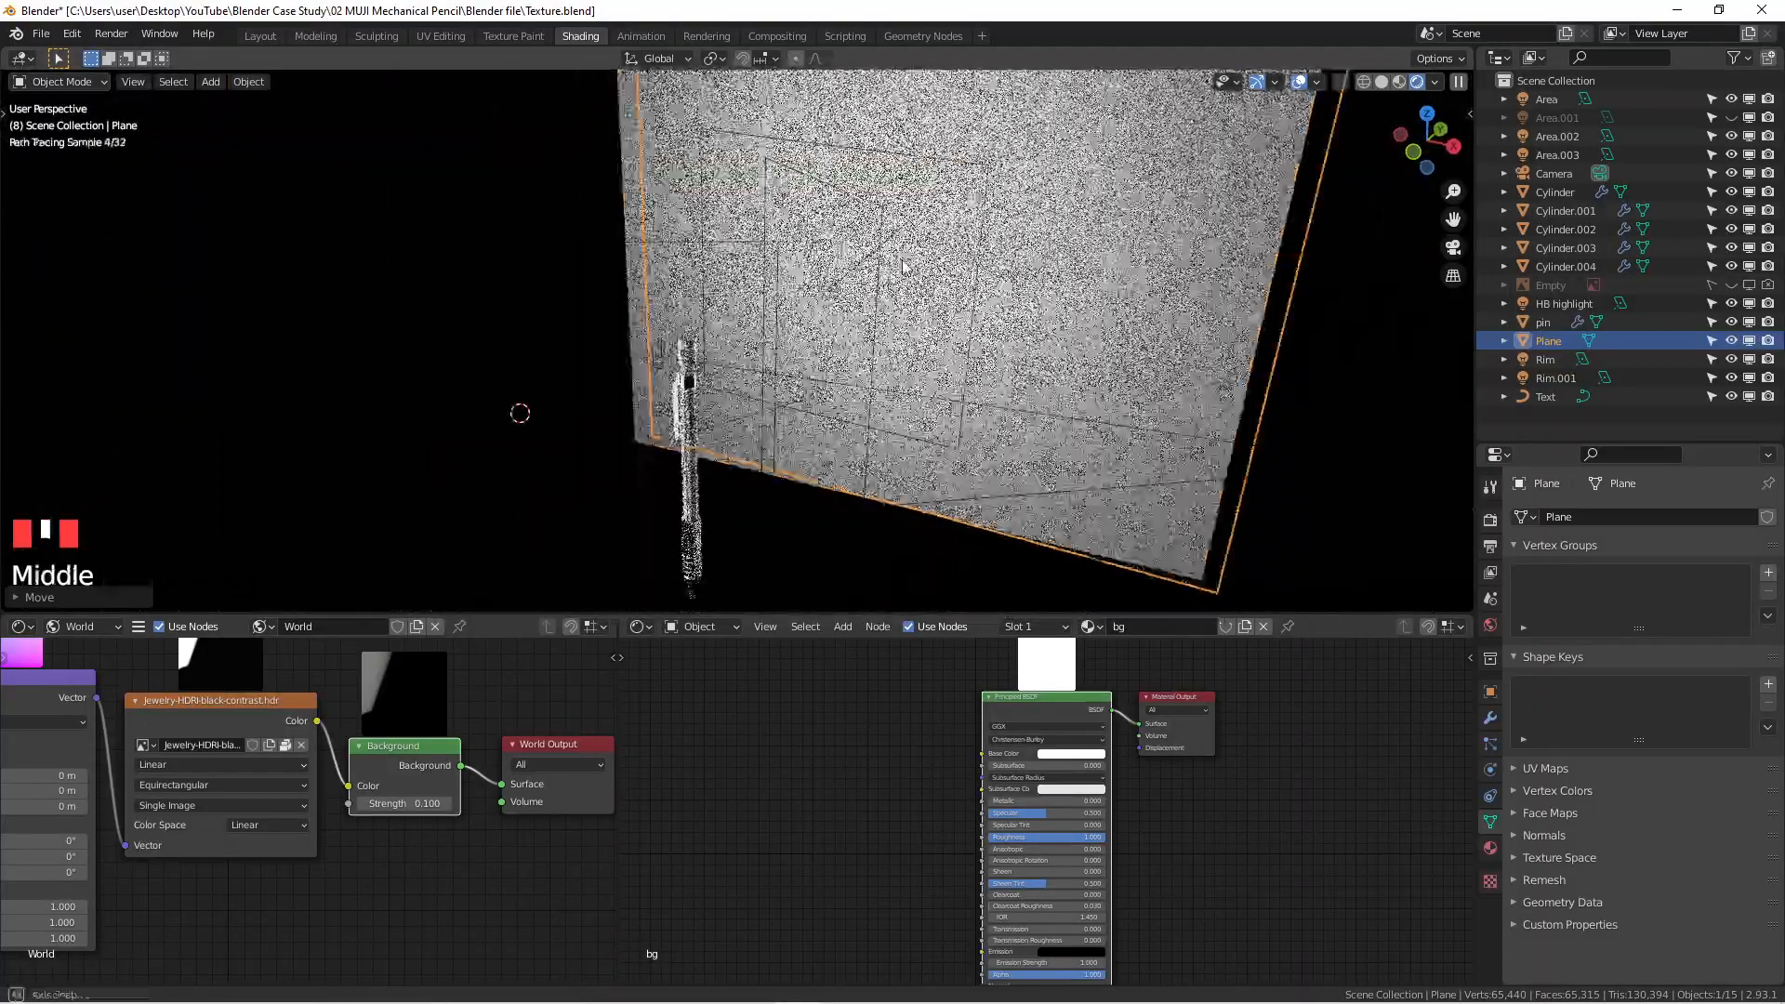
scroll(868, 295, up, 4)
click(856, 303)
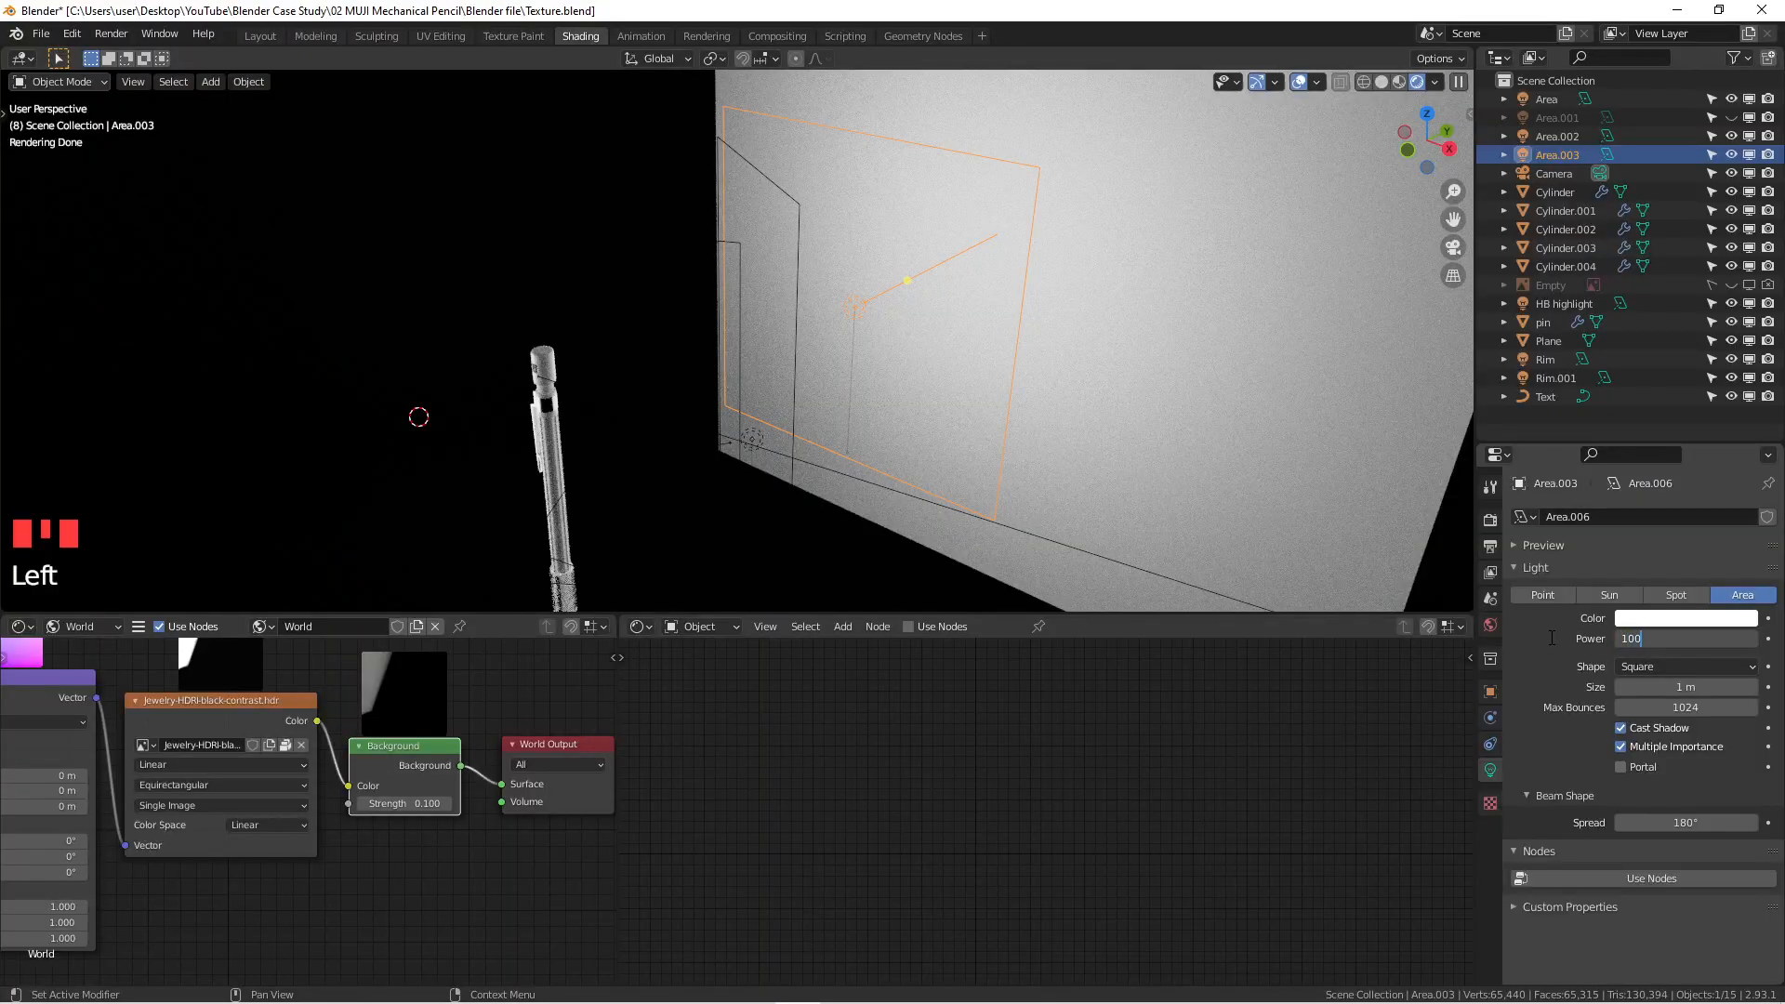
key(Return)
middle_drag(442, 456, 614, 400)
key(KP_1)
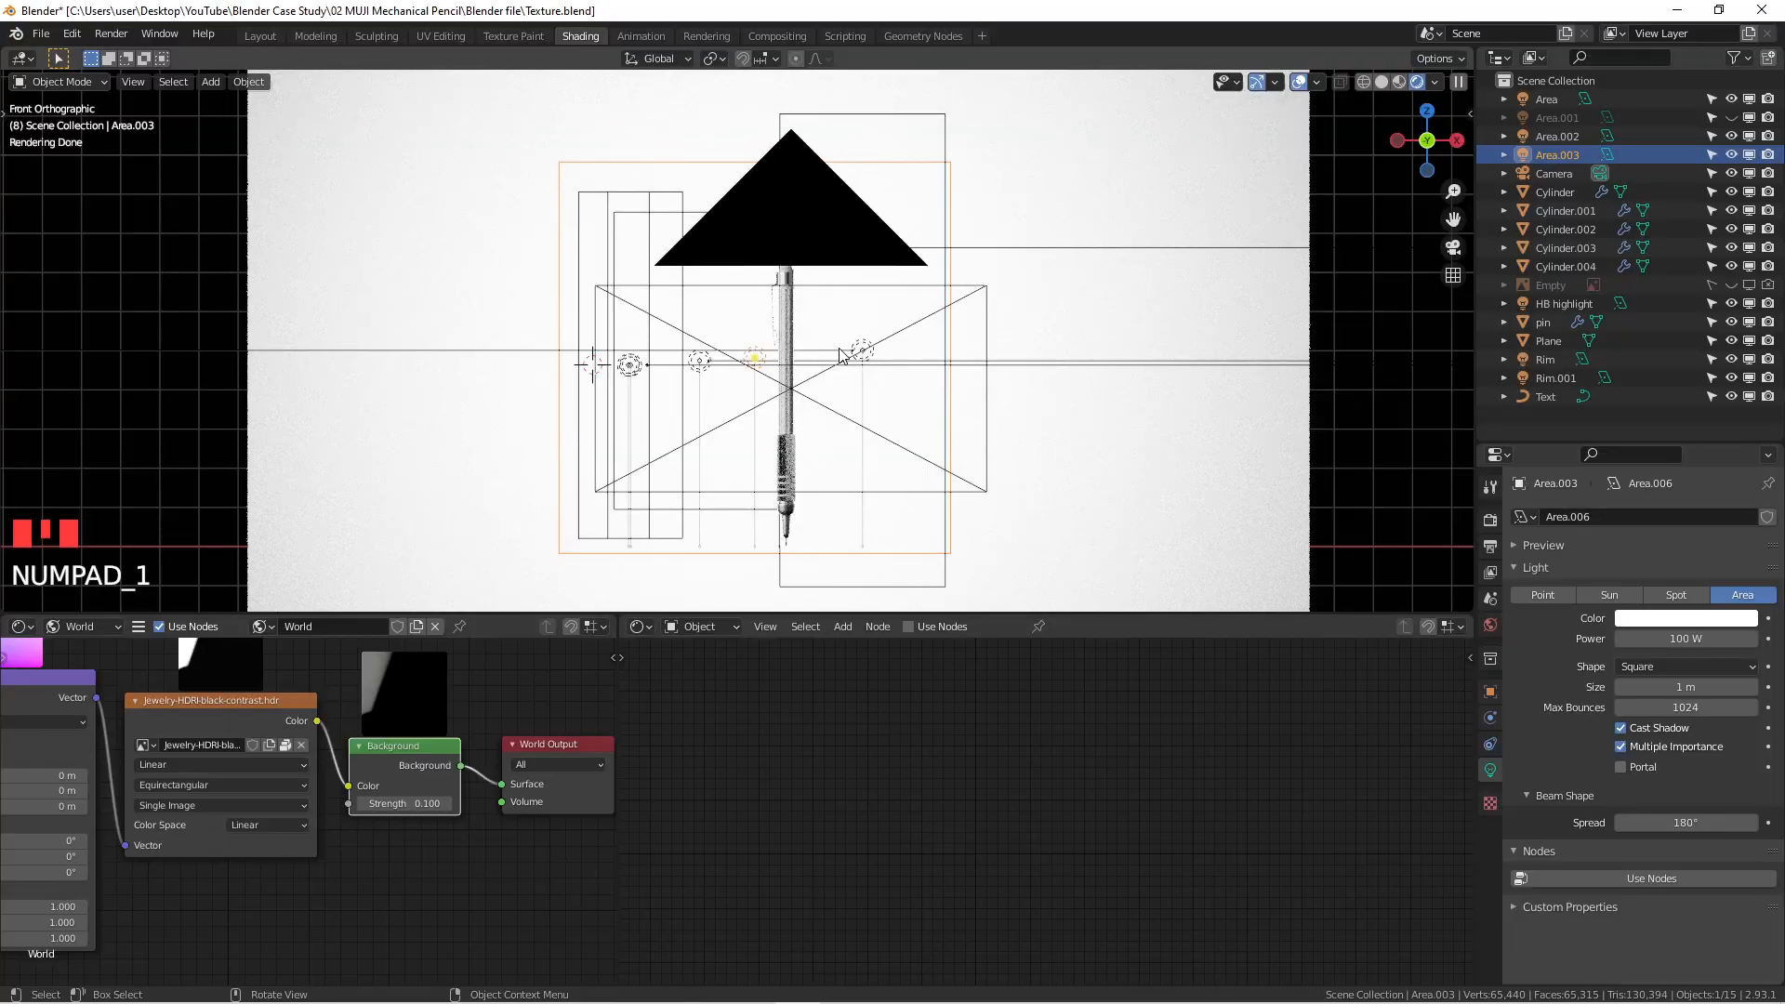
key(KP_0)
scroll(840, 354, up, 5)
mouse_move(840, 354)
shift+middle_down()
mouse_move(855, 297)
mouse_move(713, 300)
shift+middle_up()
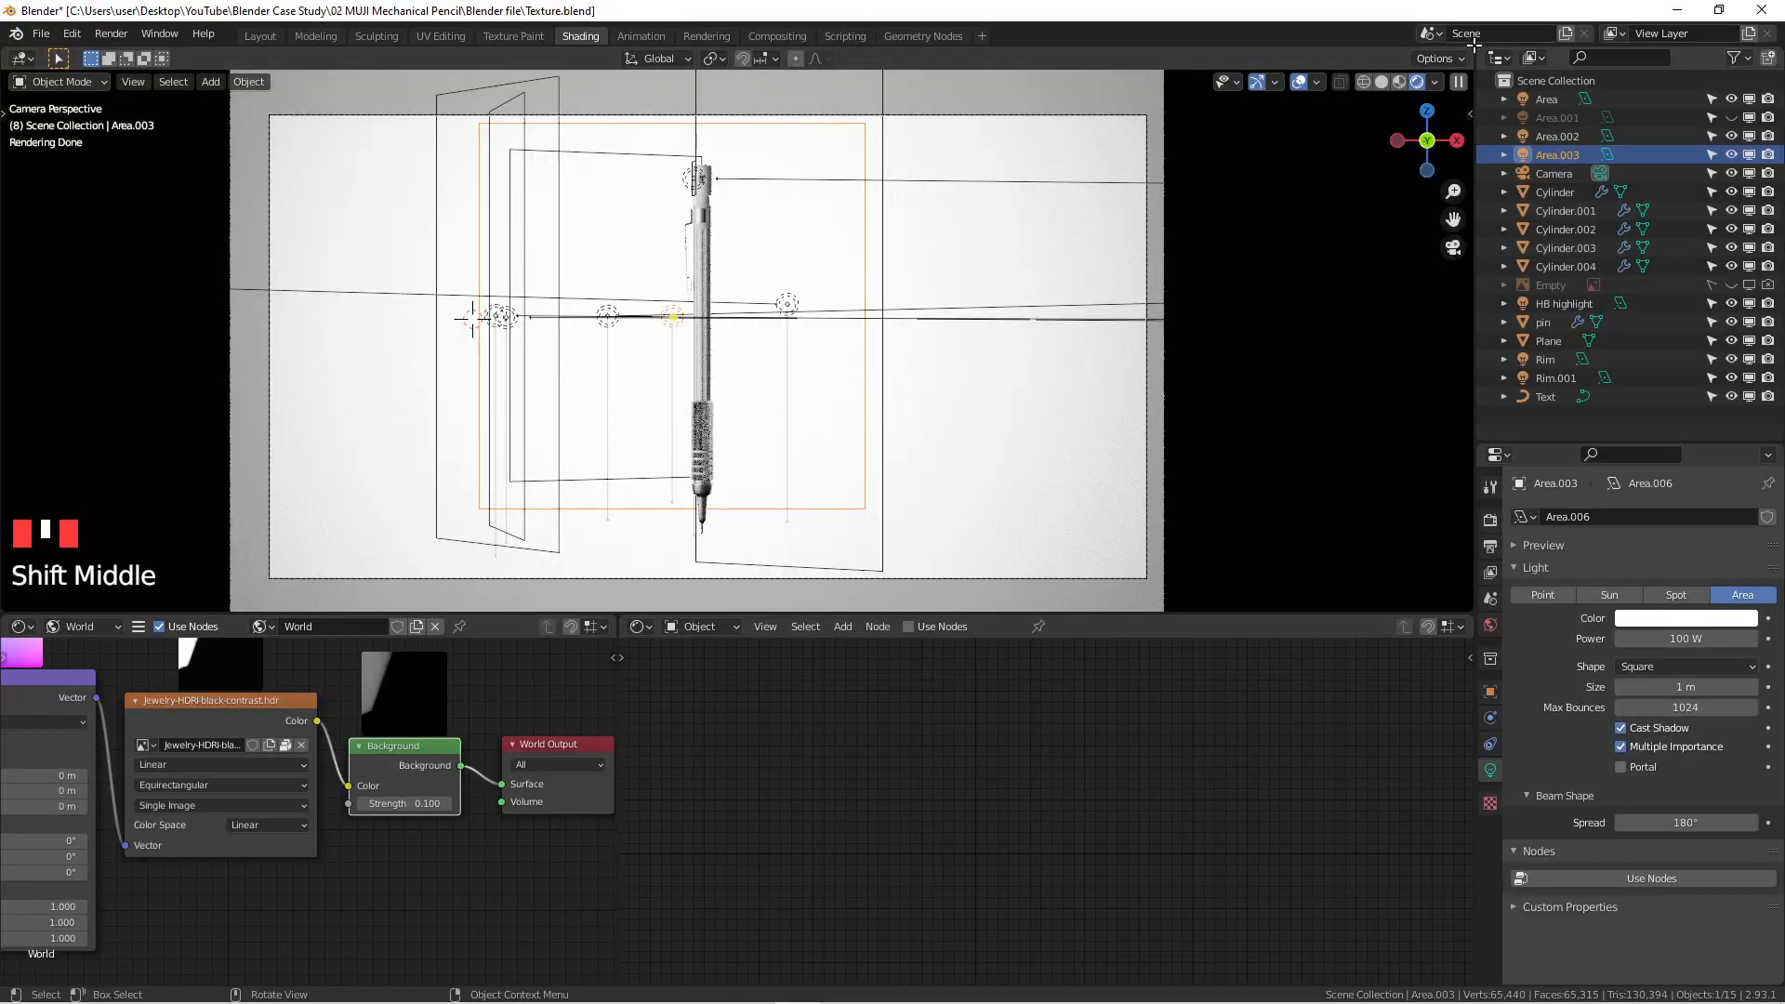
Step: Split the 3D viewport into two side-by-side views and hide the overlays in the rendered one
drag(1473, 49, 652, 101)
scroll(595, 241, up, 3)
mouse_move(595, 242)
shift+middle_down()
mouse_move(635, 219)
mouse_move(570, 181)
shift+middle_up()
click(473, 82)
shift+middle_drag(353, 362, 391, 333)
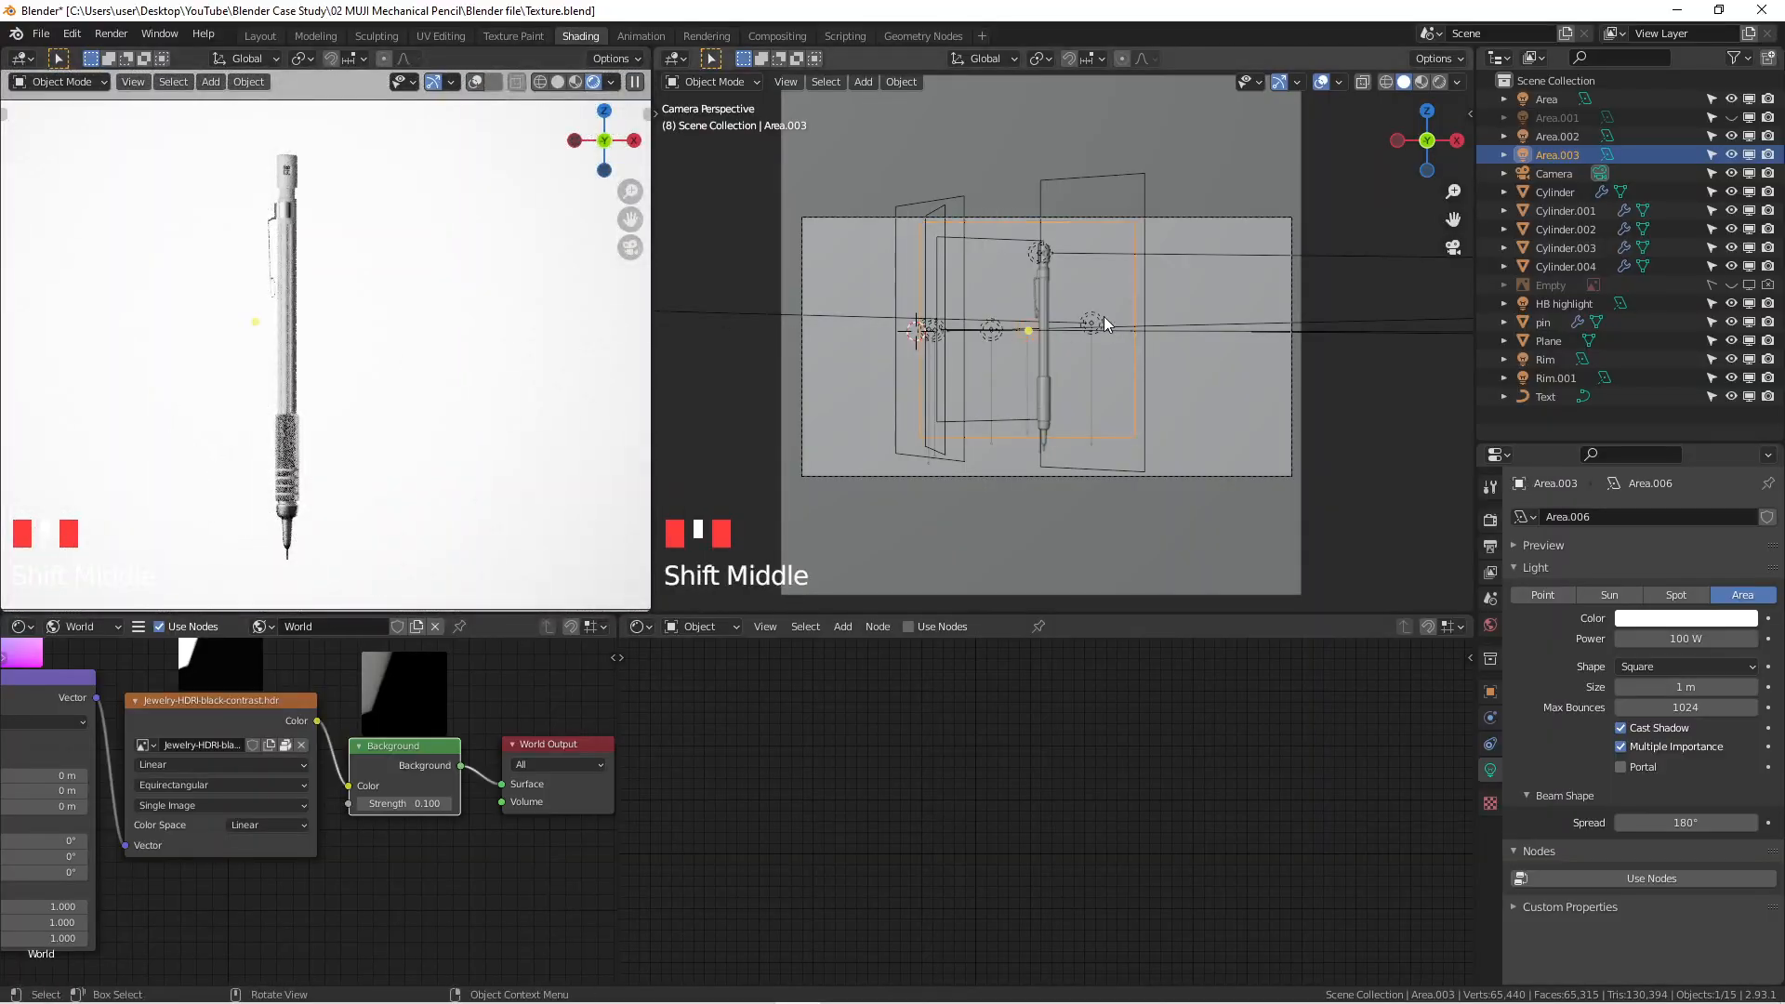
Step: Select the Area.003 light and the backdrop plane together and move them along Y, much farther behind the pencil
scroll(331, 410, down, 1)
middle_drag(1115, 334, 1039, 386)
scroll(1153, 312, up, 3)
middle_drag(1153, 313, 1022, 316)
scroll(1183, 318, down, 2)
click(1021, 316)
click(1021, 316)
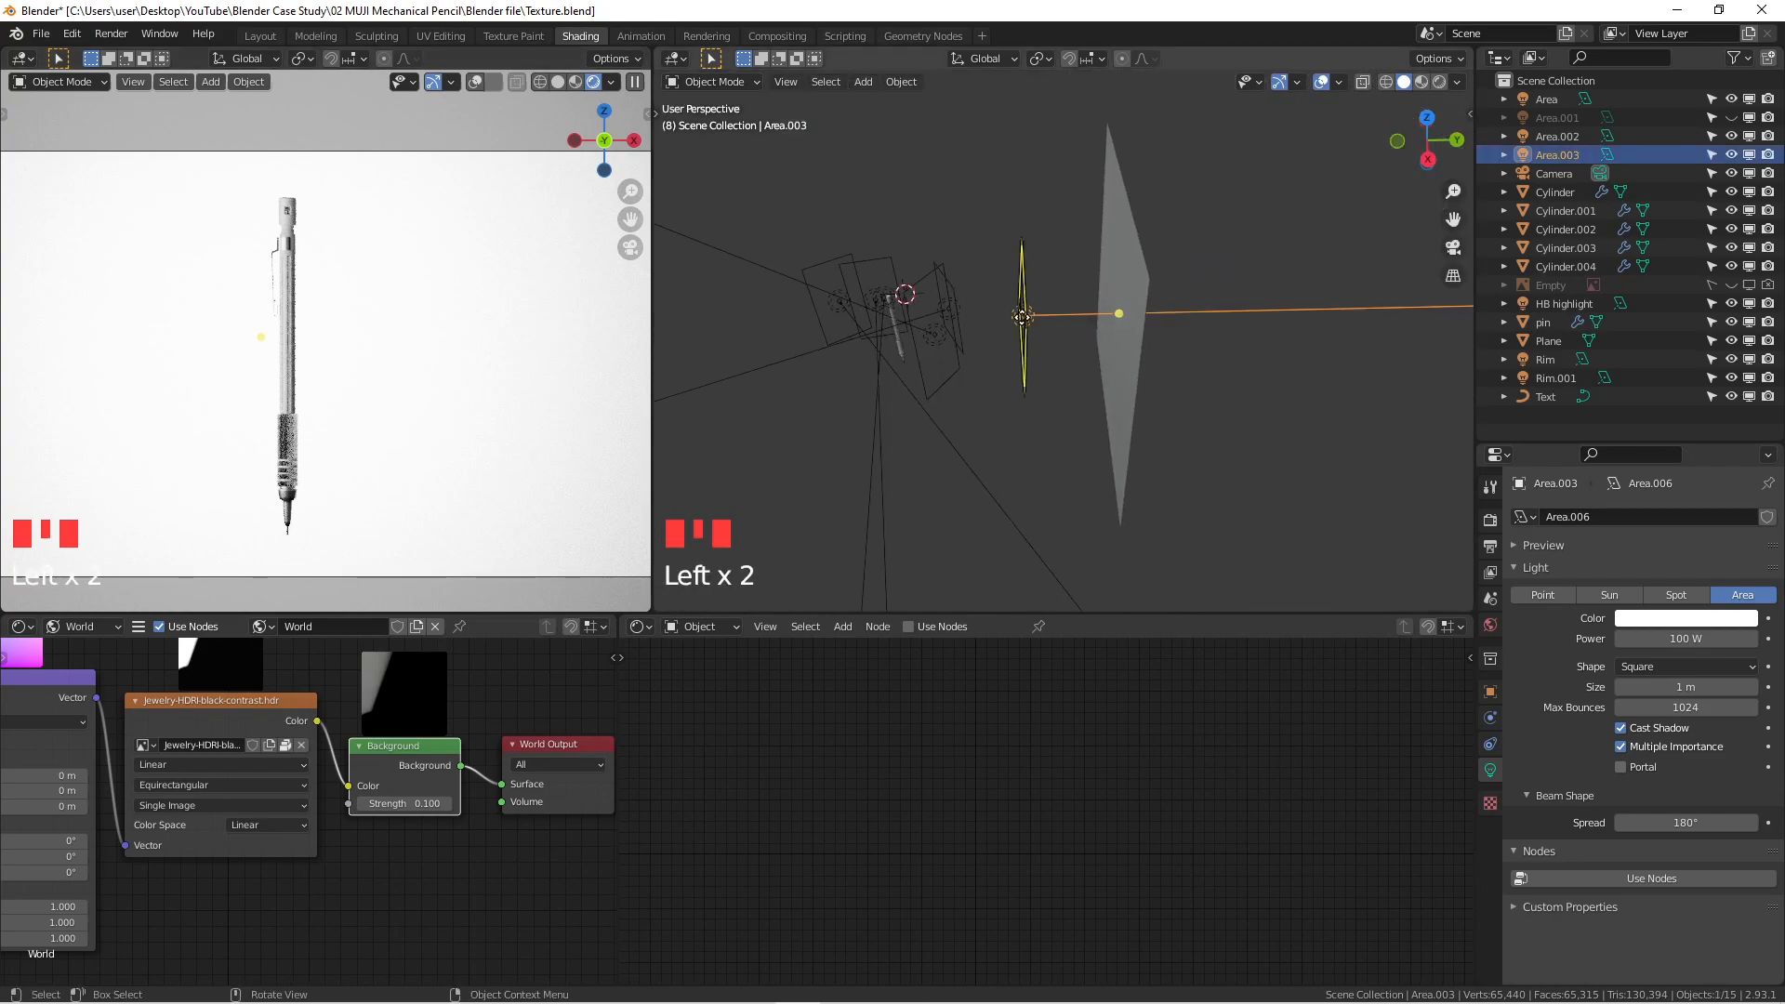
shift+click(1128, 295)
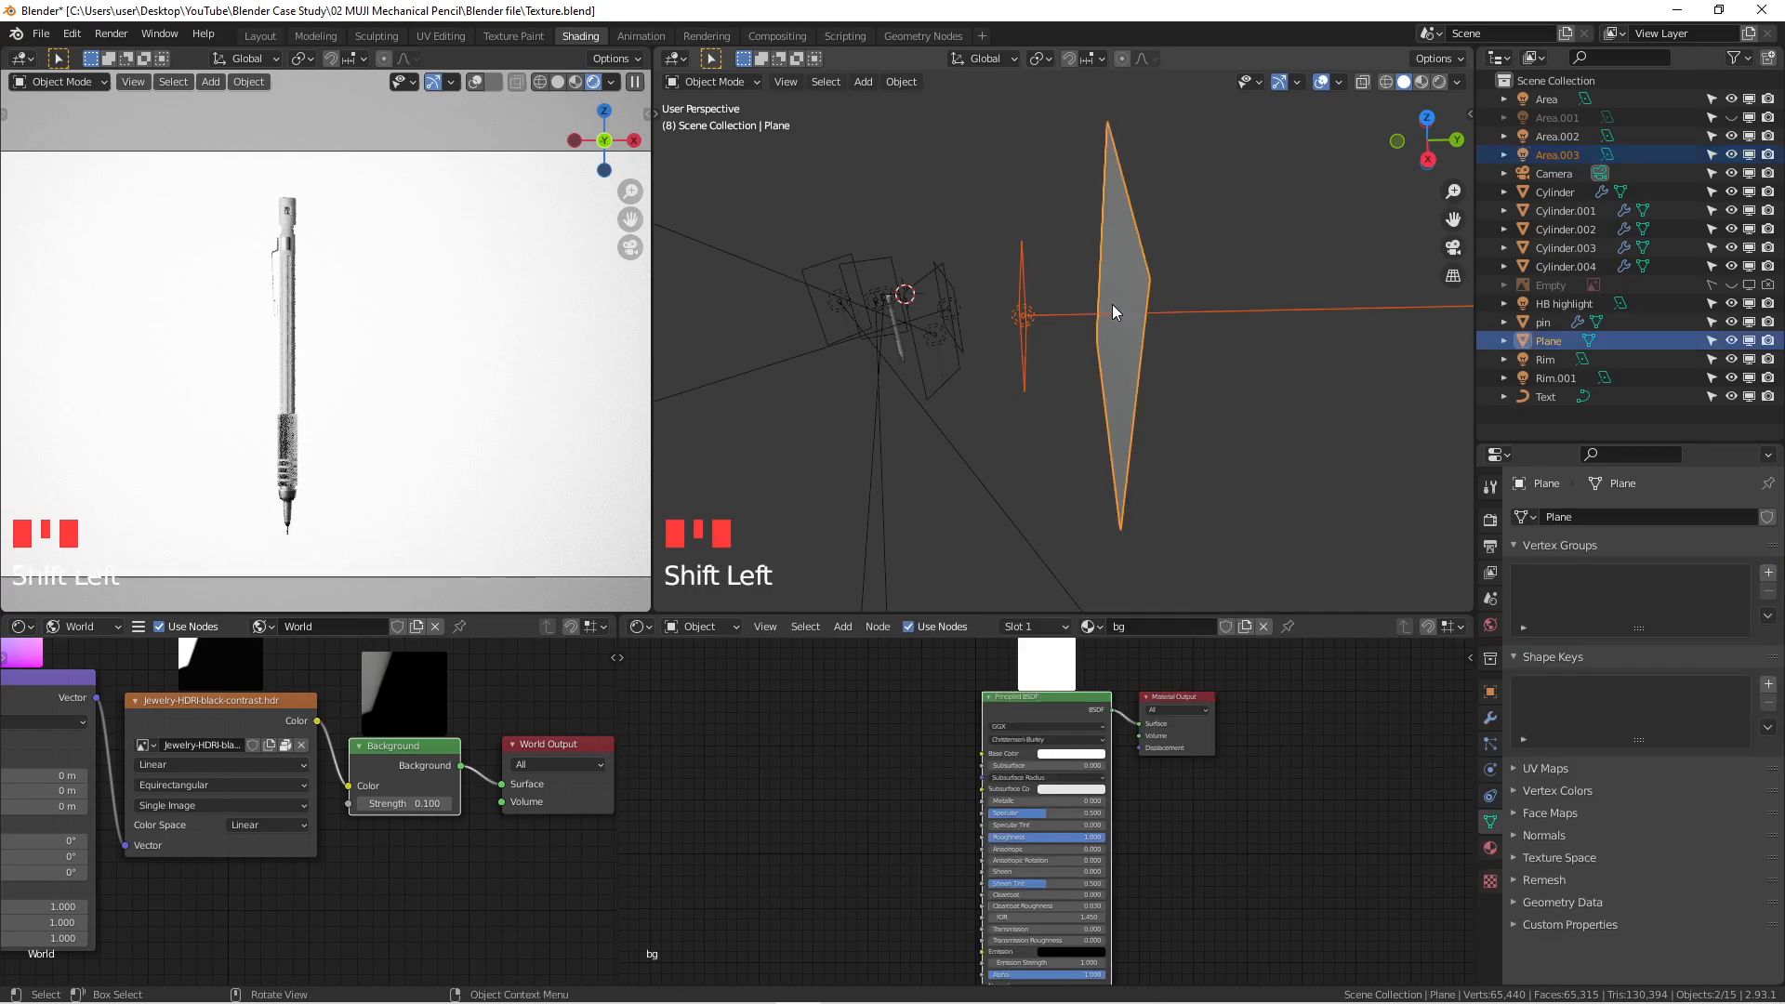
key(g)
key(y)
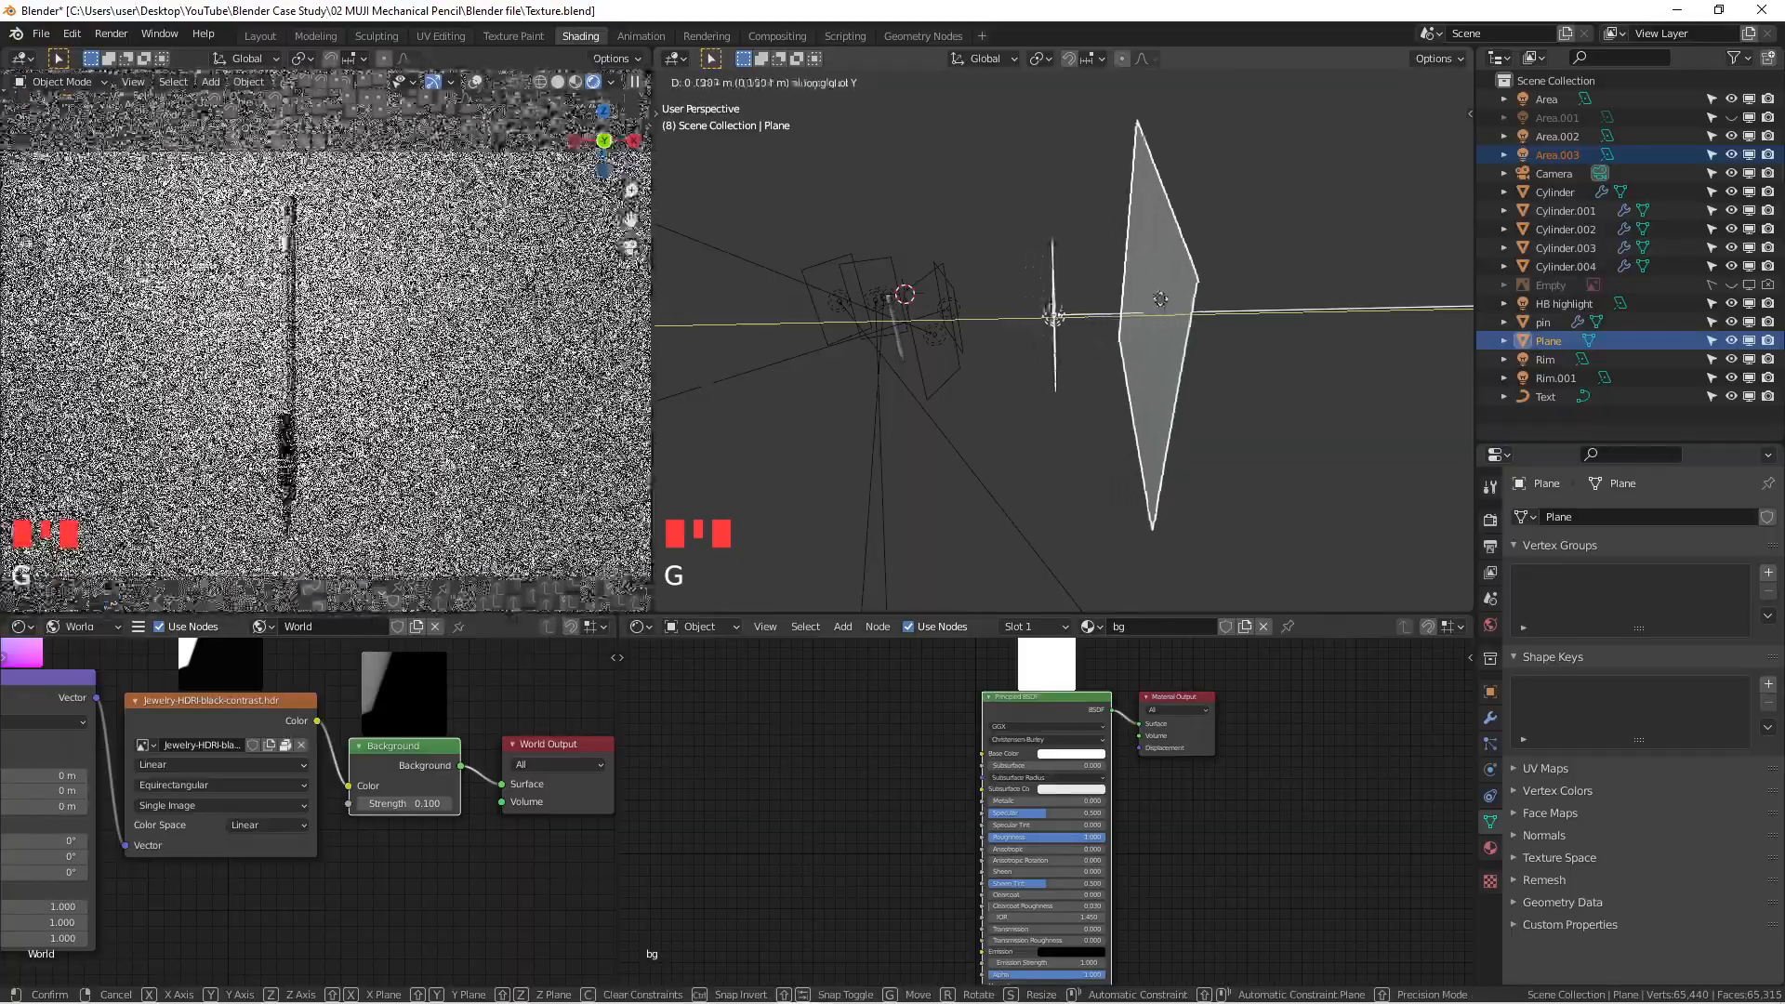
click(1388, 286)
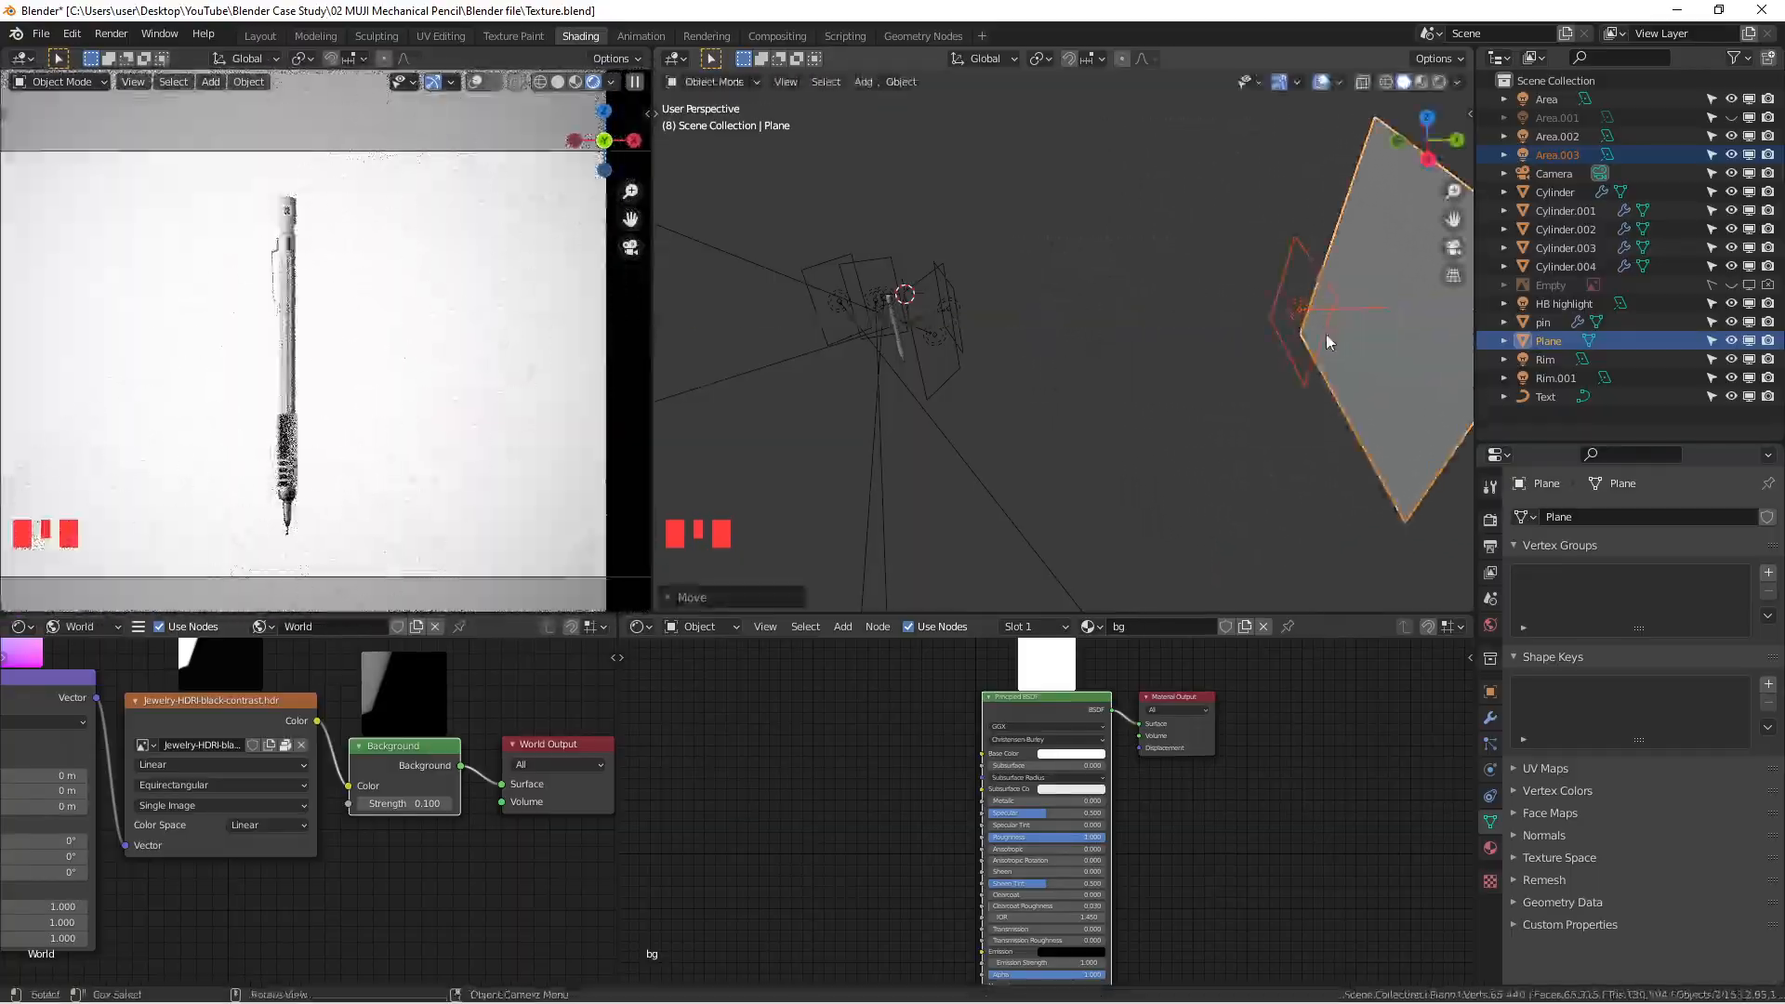
middle_drag(1068, 393, 1305, 325)
scroll(543, 382, up, 3)
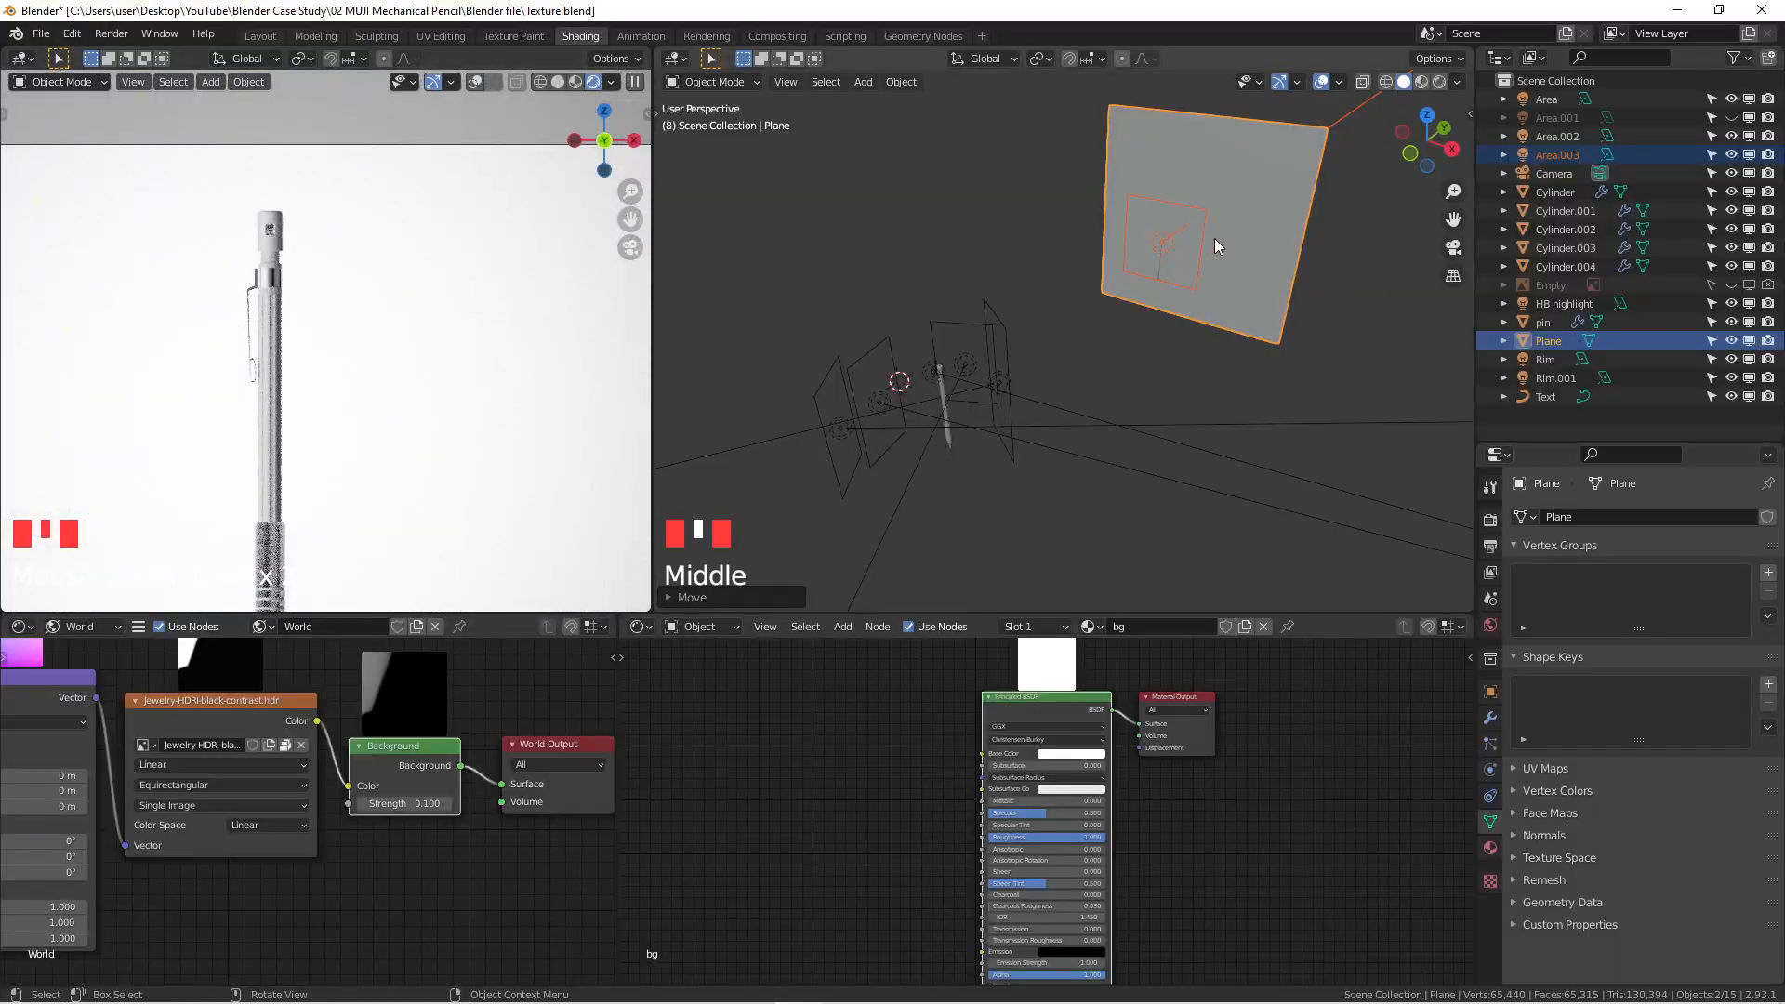
Step: Scale up the Area.003 light and backdrop plane together by about 1.35 times in the front view
key(KP_1)
scroll(1140, 258, up, 2)
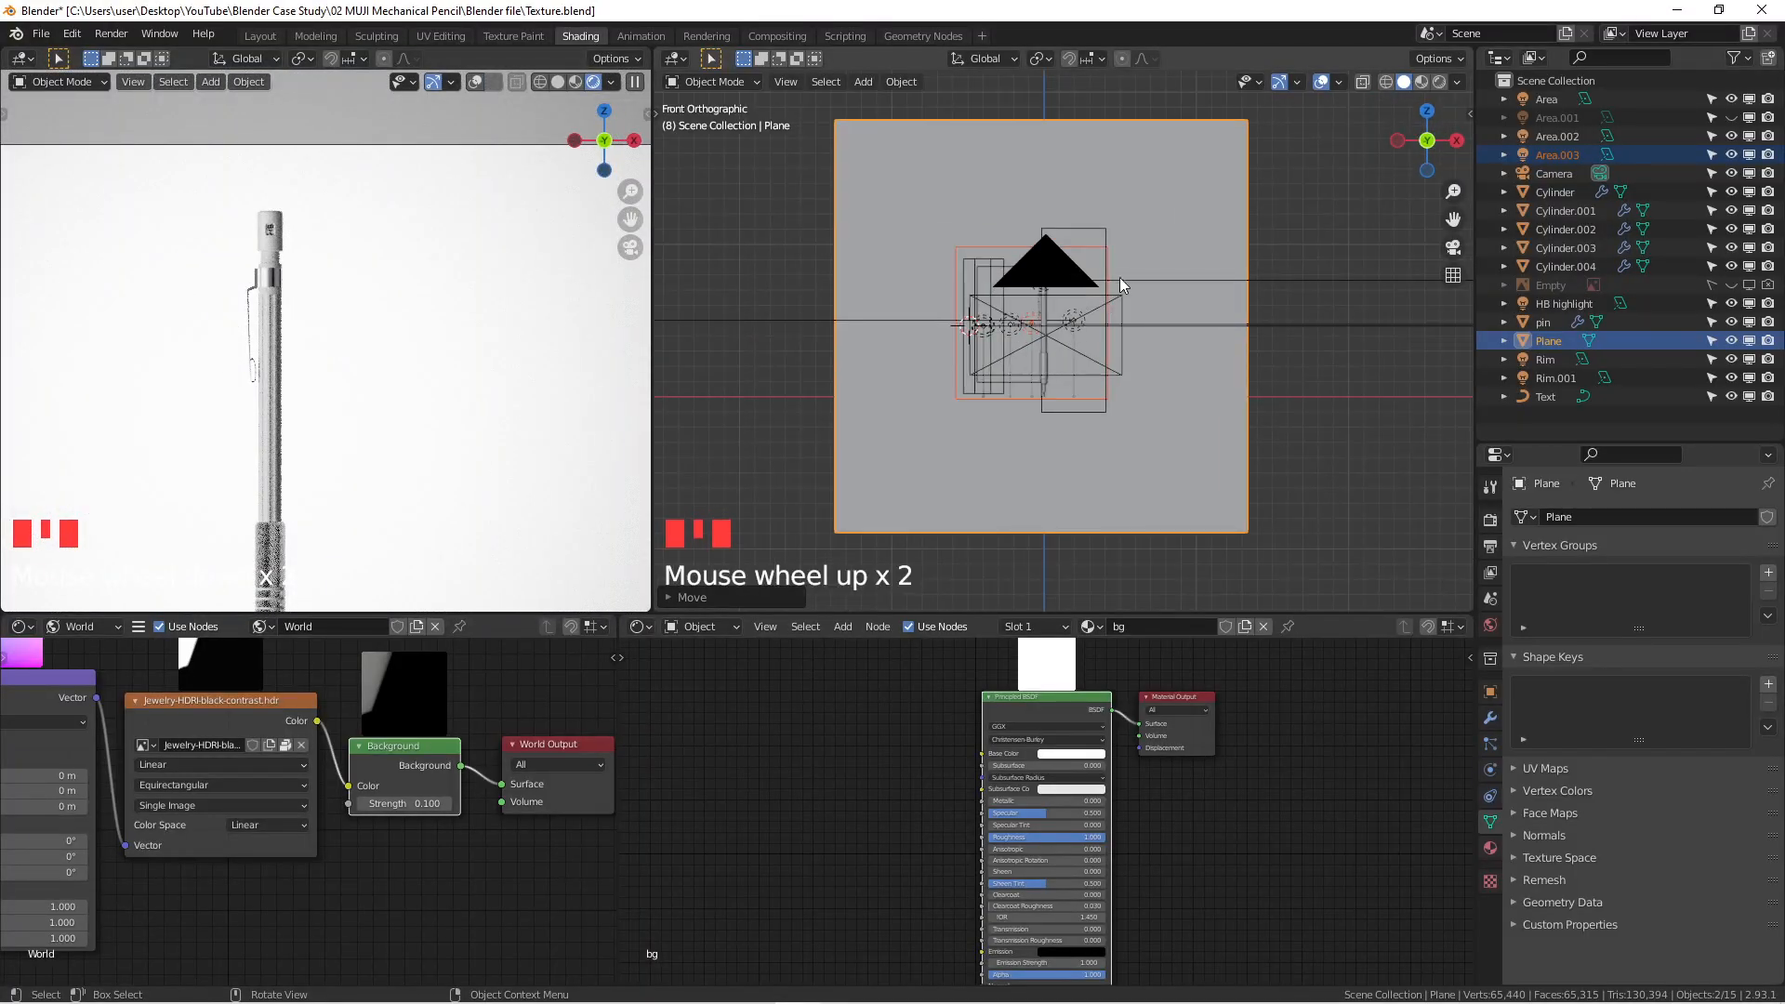
key(s)
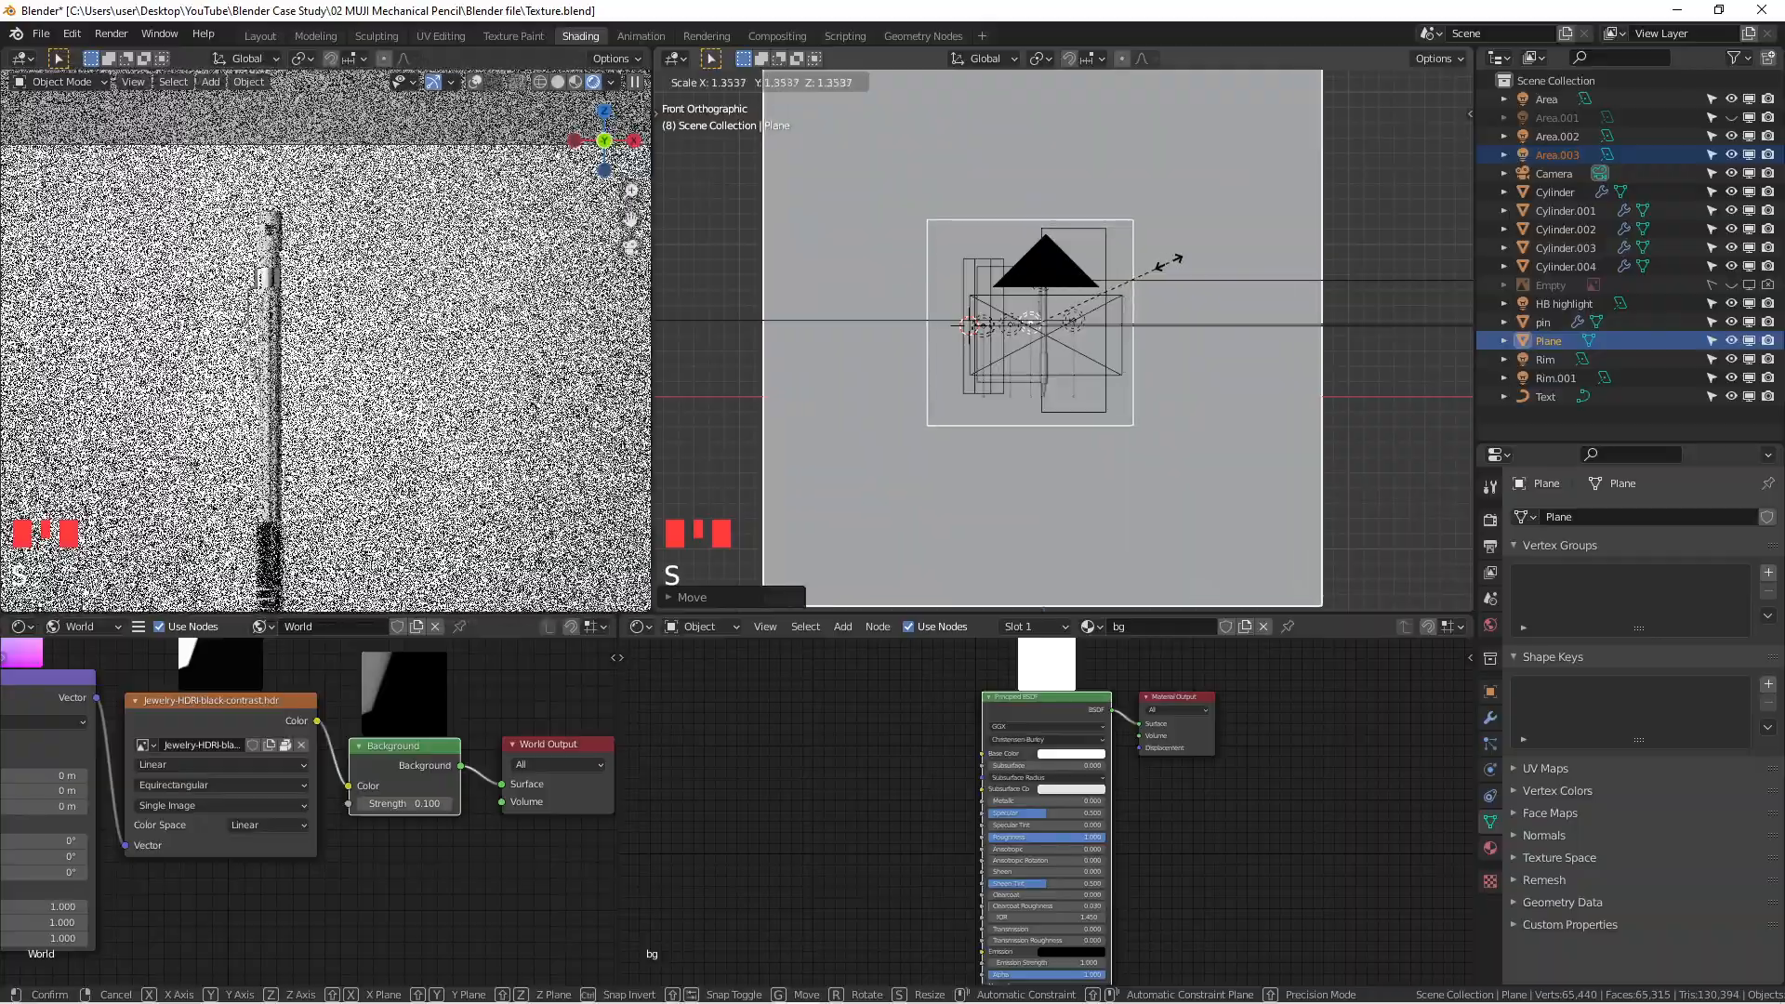
click(1169, 251)
scroll(481, 345, down, 1)
scroll(348, 409, up, 2)
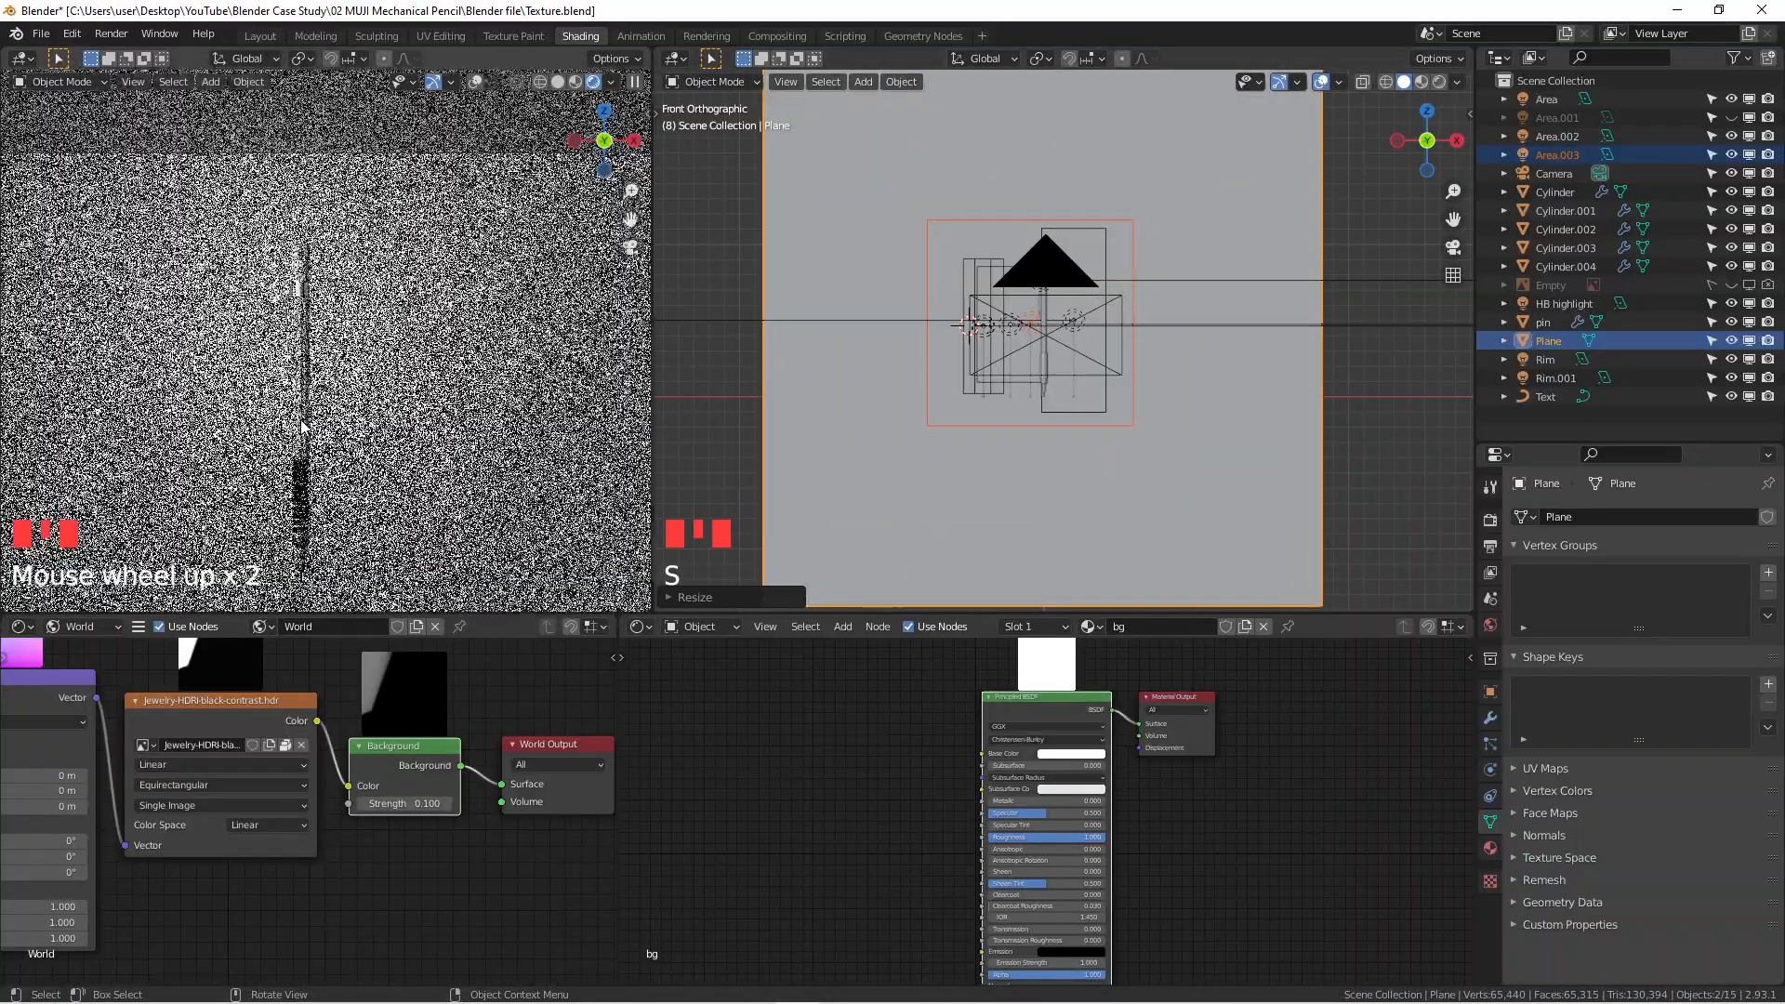
scroll(371, 283, down, 3)
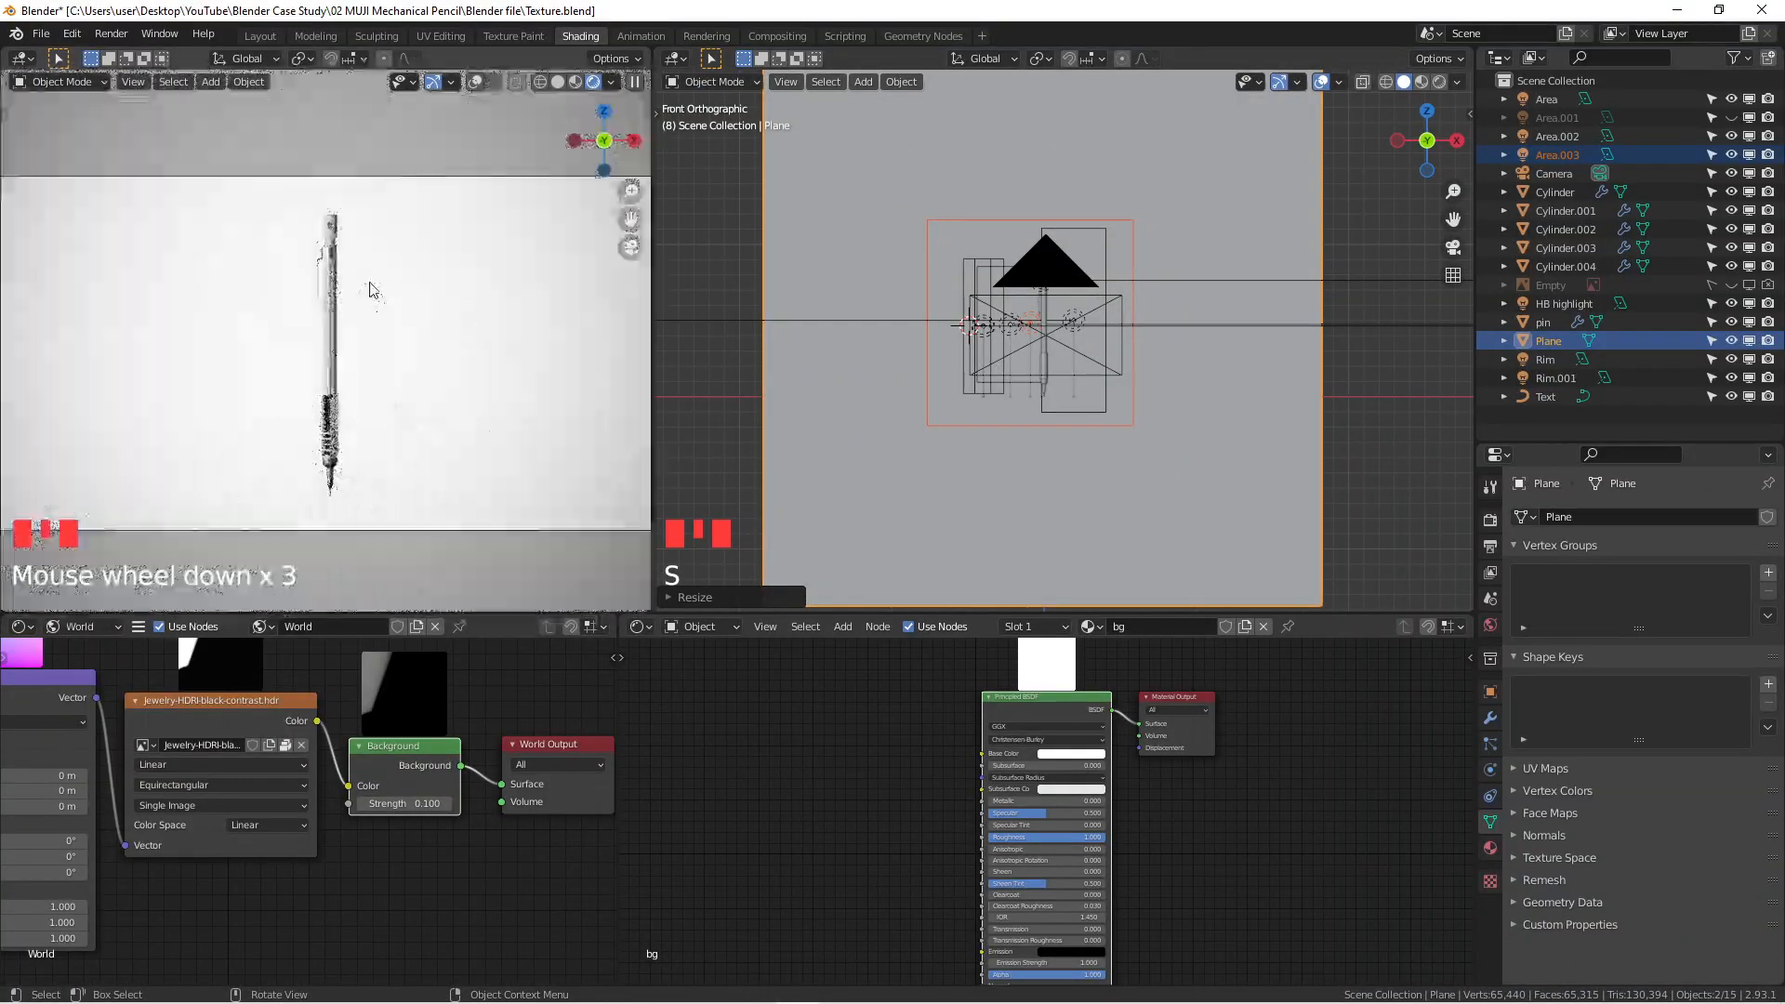
scroll(1207, 288, down, 4)
shift+middle_drag(1207, 288, 1110, 264)
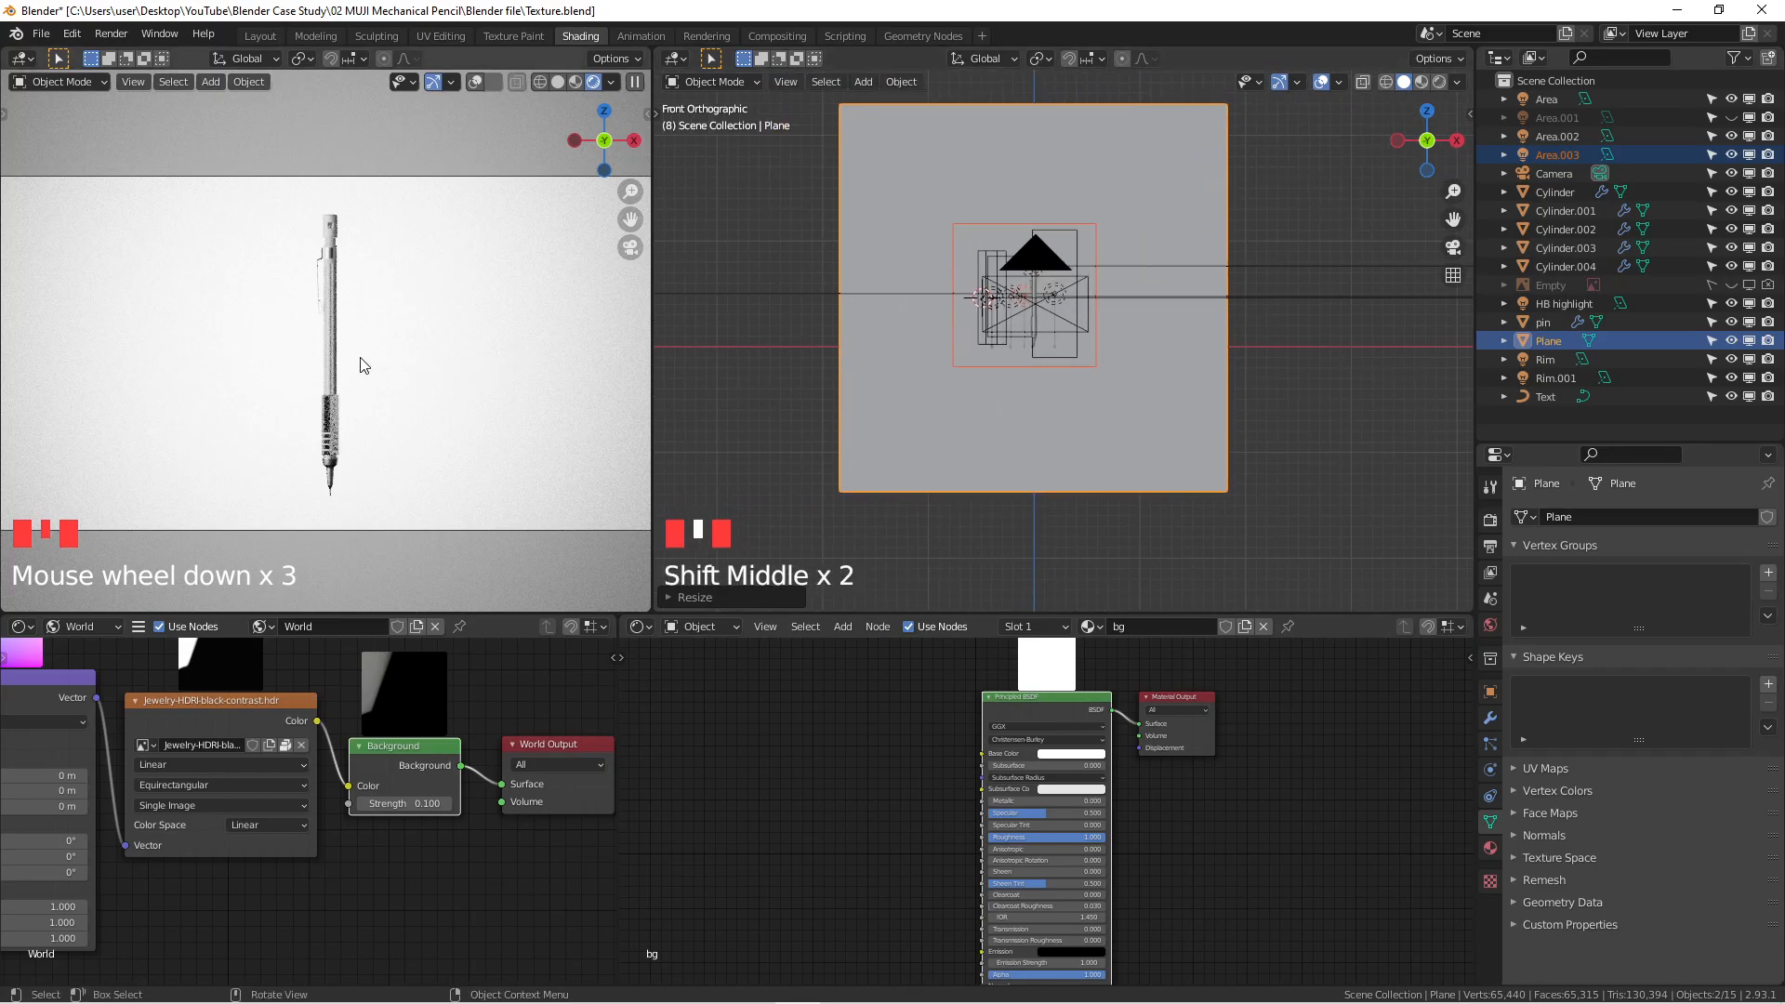
Step: Inspect the rendered pencil, enlarge the node editors beneath the viewports, and refit the camera frame in the rendered view
scroll(448, 335, up, 2)
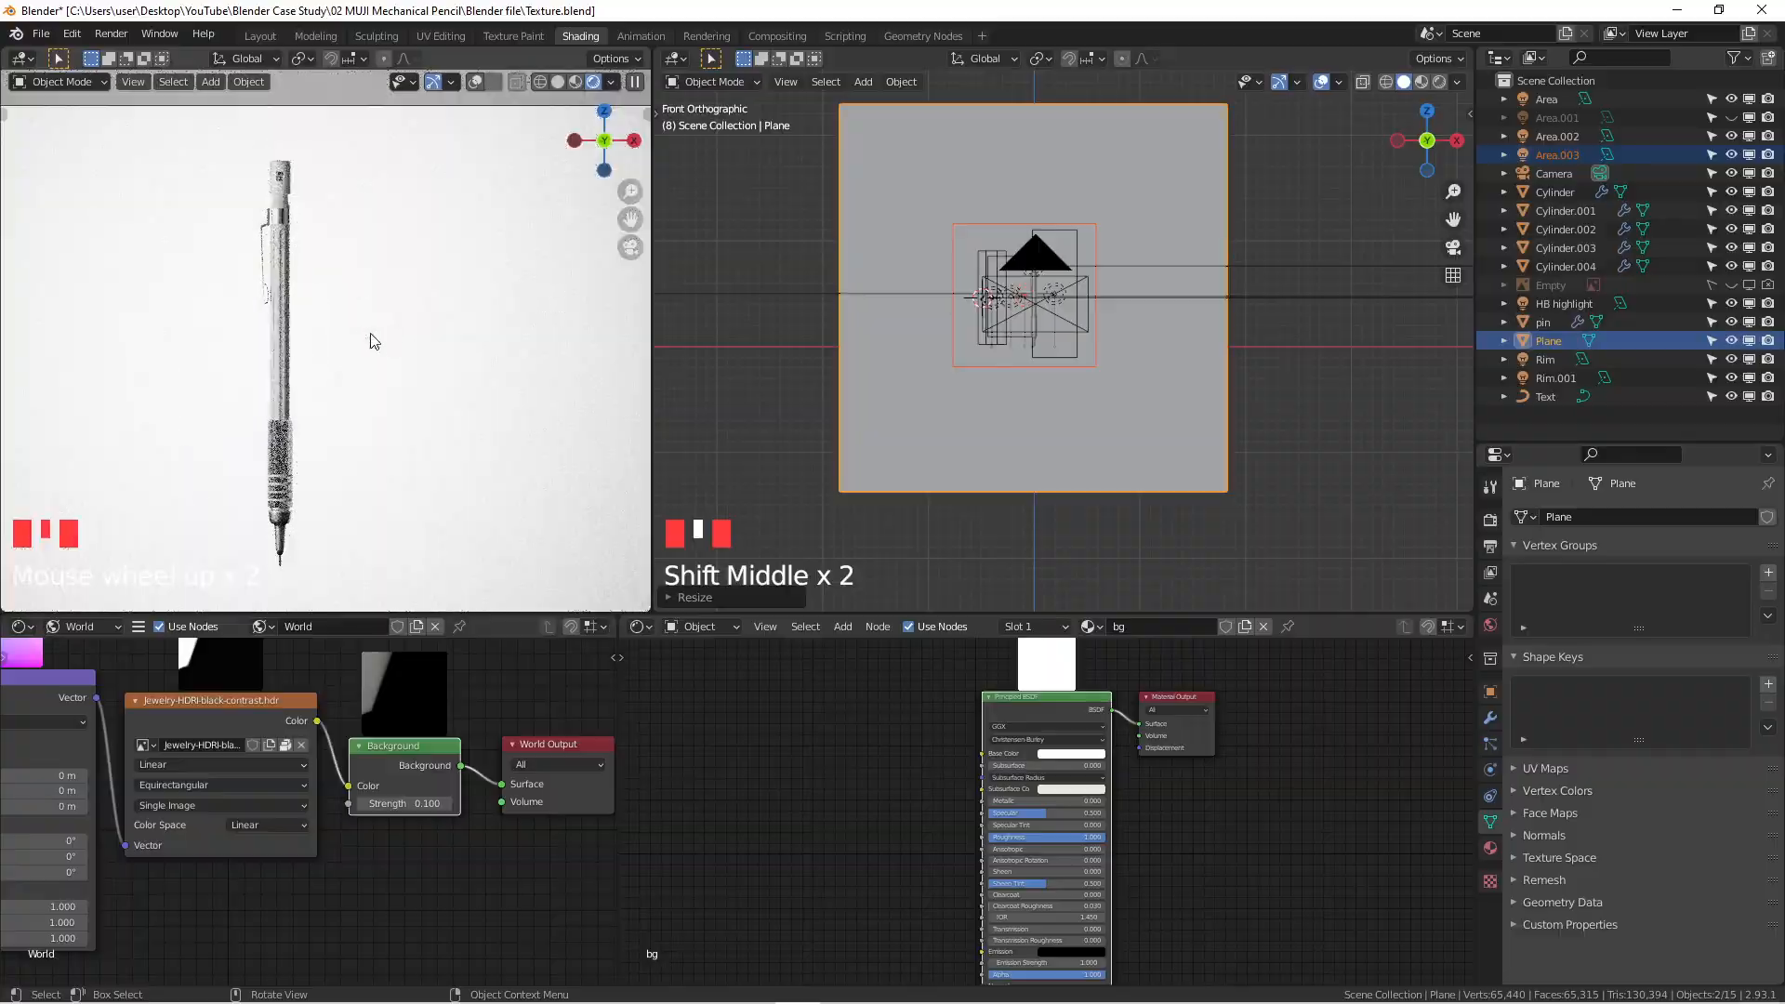
scroll(289, 247, up, 2)
shift+middle_drag(359, 382, 350, 403)
scroll(316, 165, down, 3)
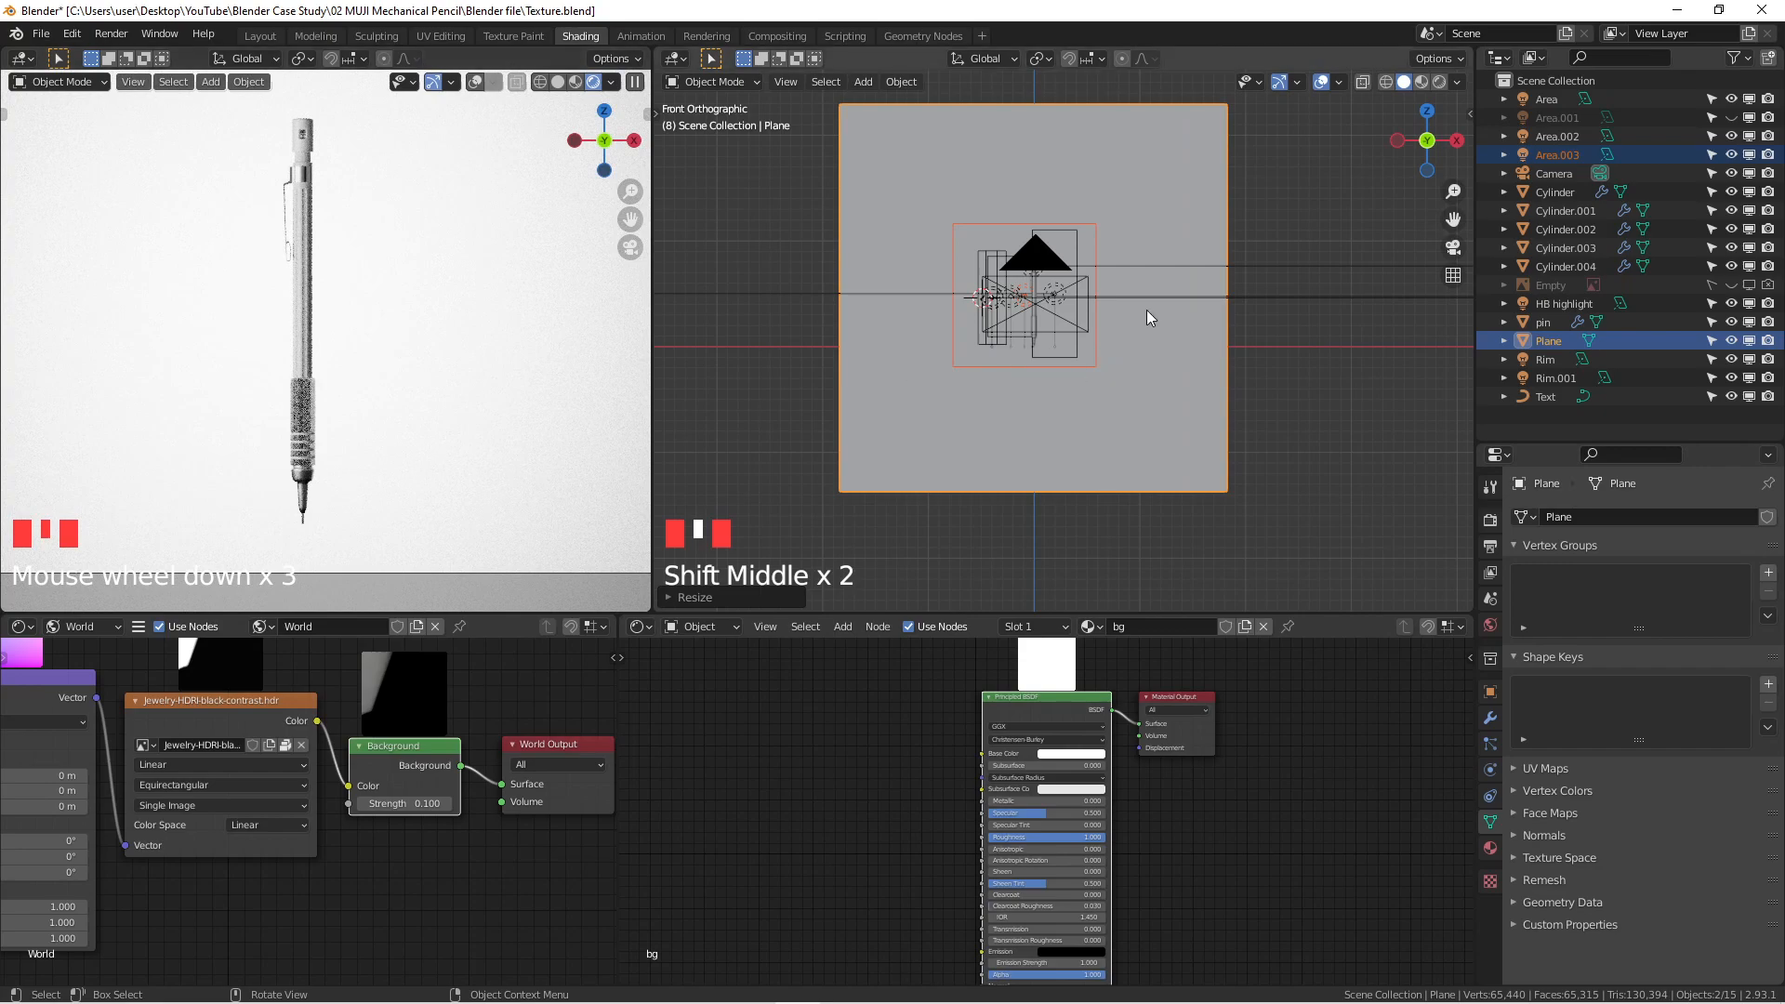
scroll(1228, 352, down, 4)
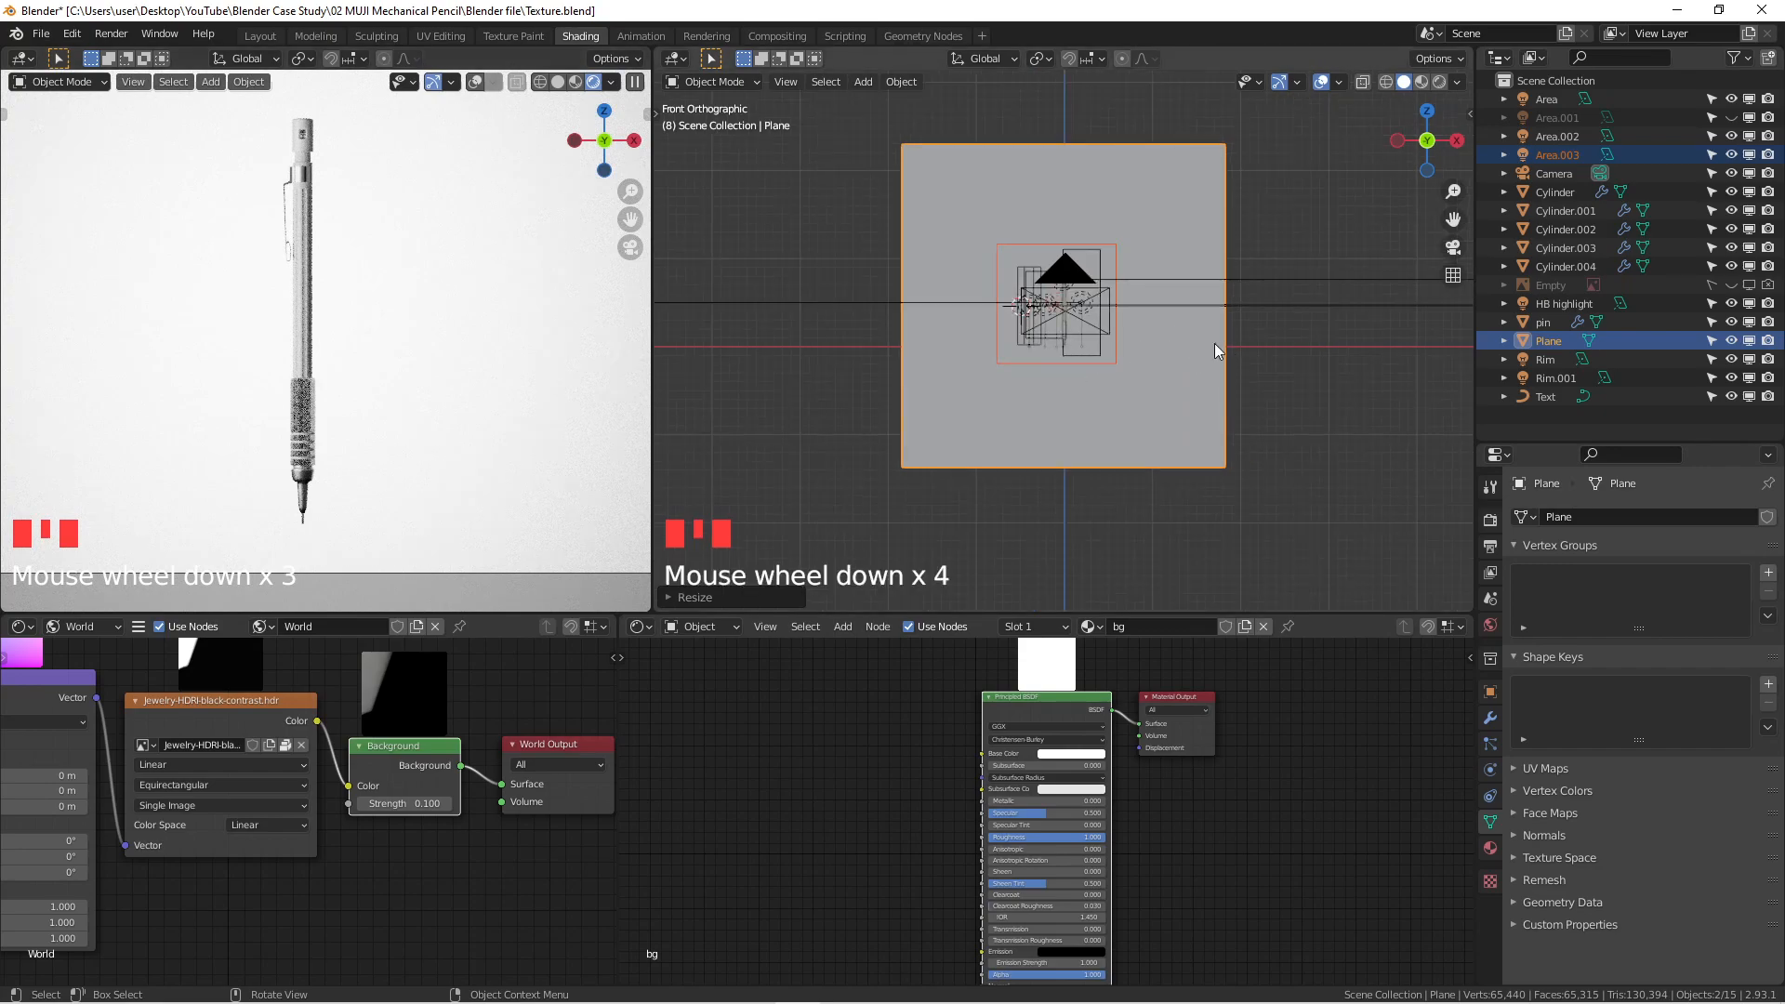
drag(1274, 611, 1305, 483)
scroll(1247, 381, down, 3)
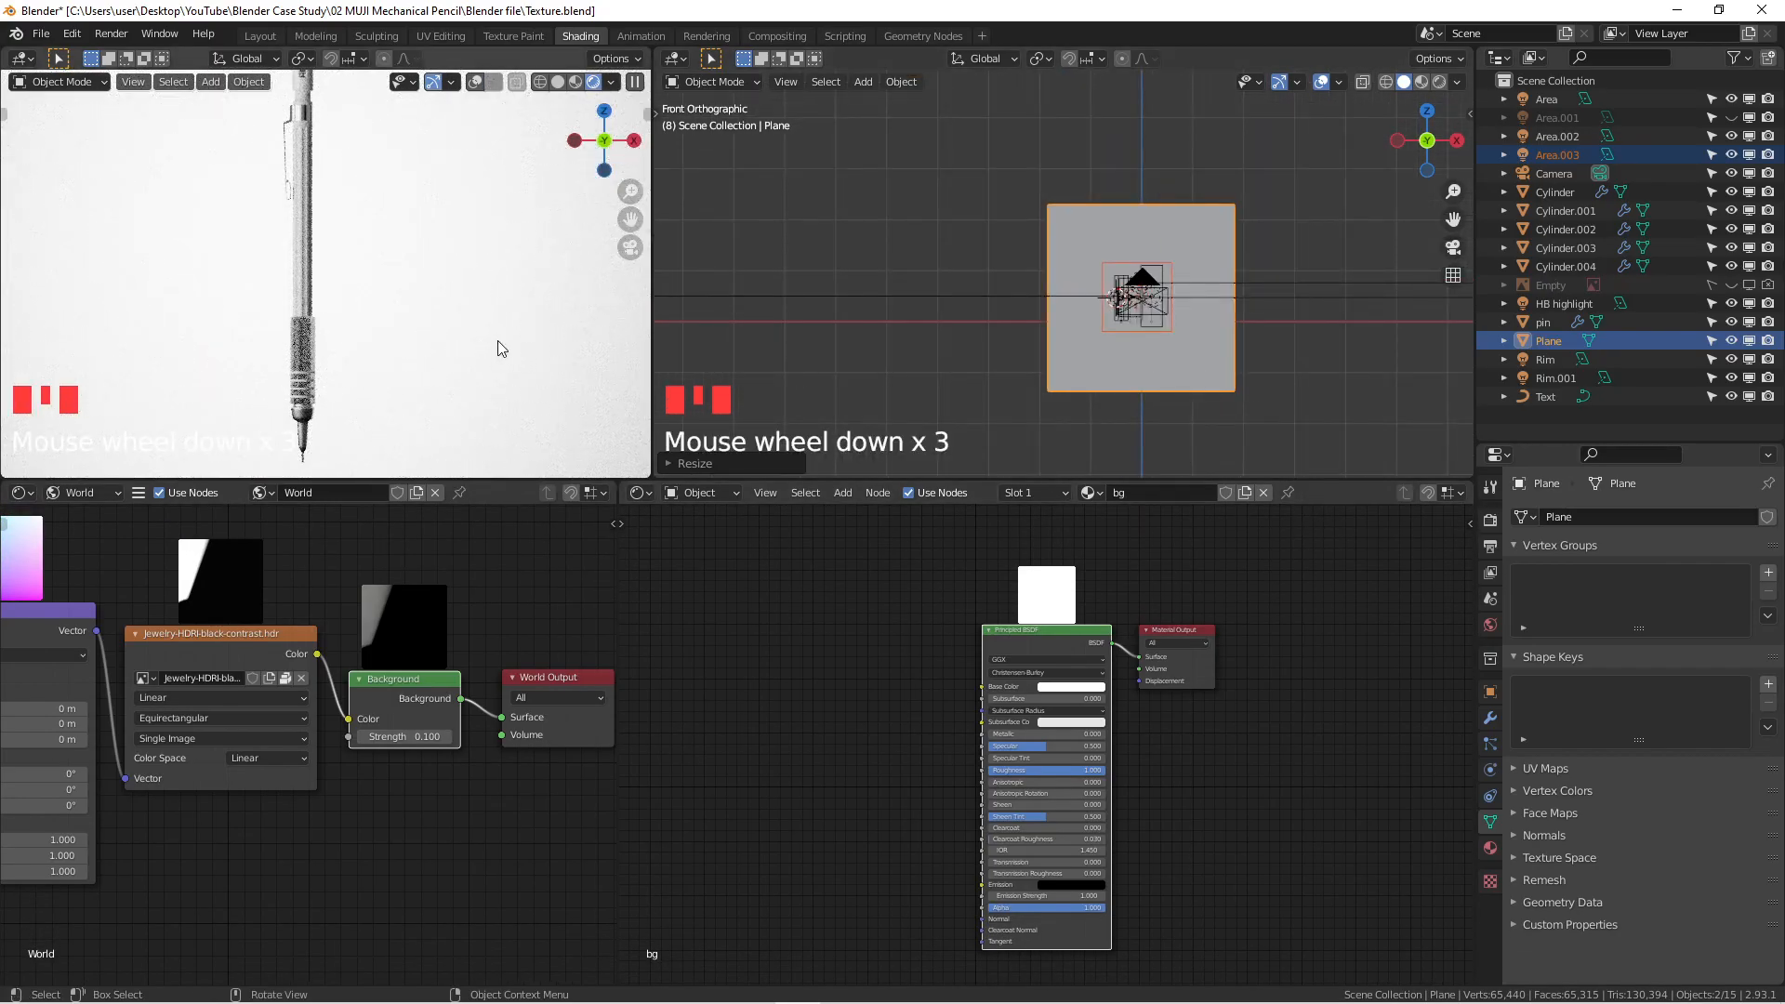
scroll(427, 331, down, 6)
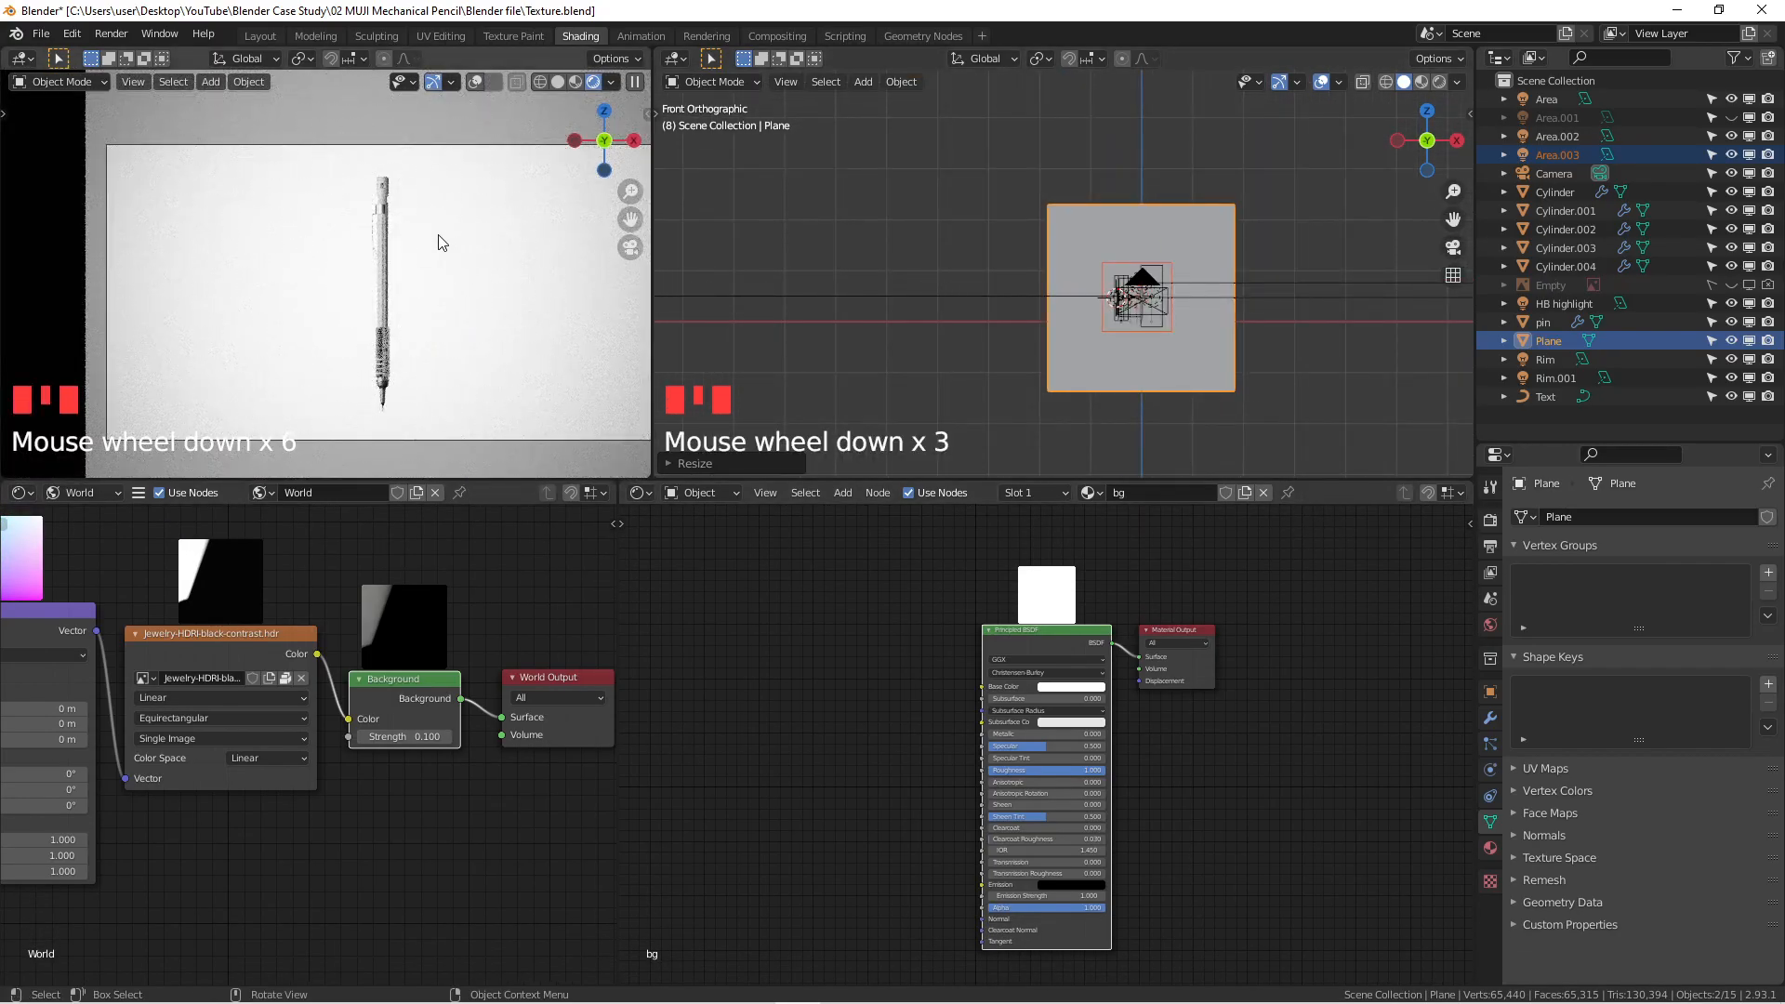
shift+middle_drag(472, 295, 443, 273)
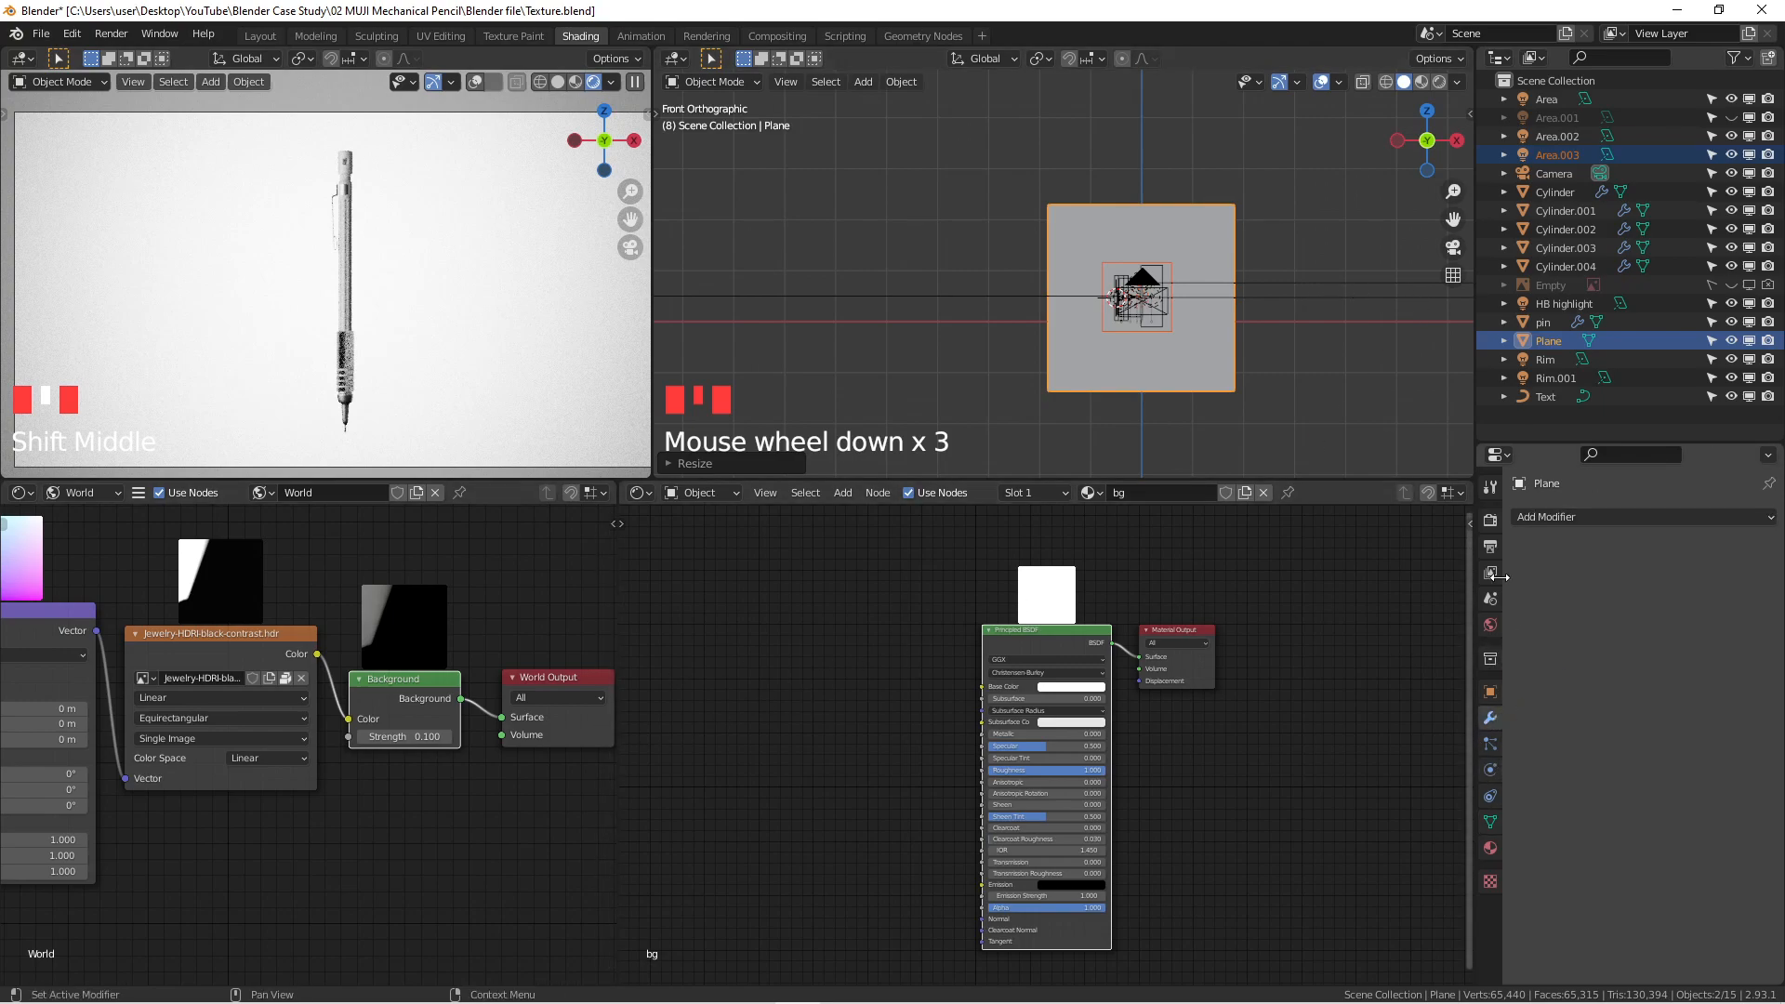
Step: Review the output settings and expand the Film section of the render settings
click(1491, 549)
scroll(1499, 571, down, 3)
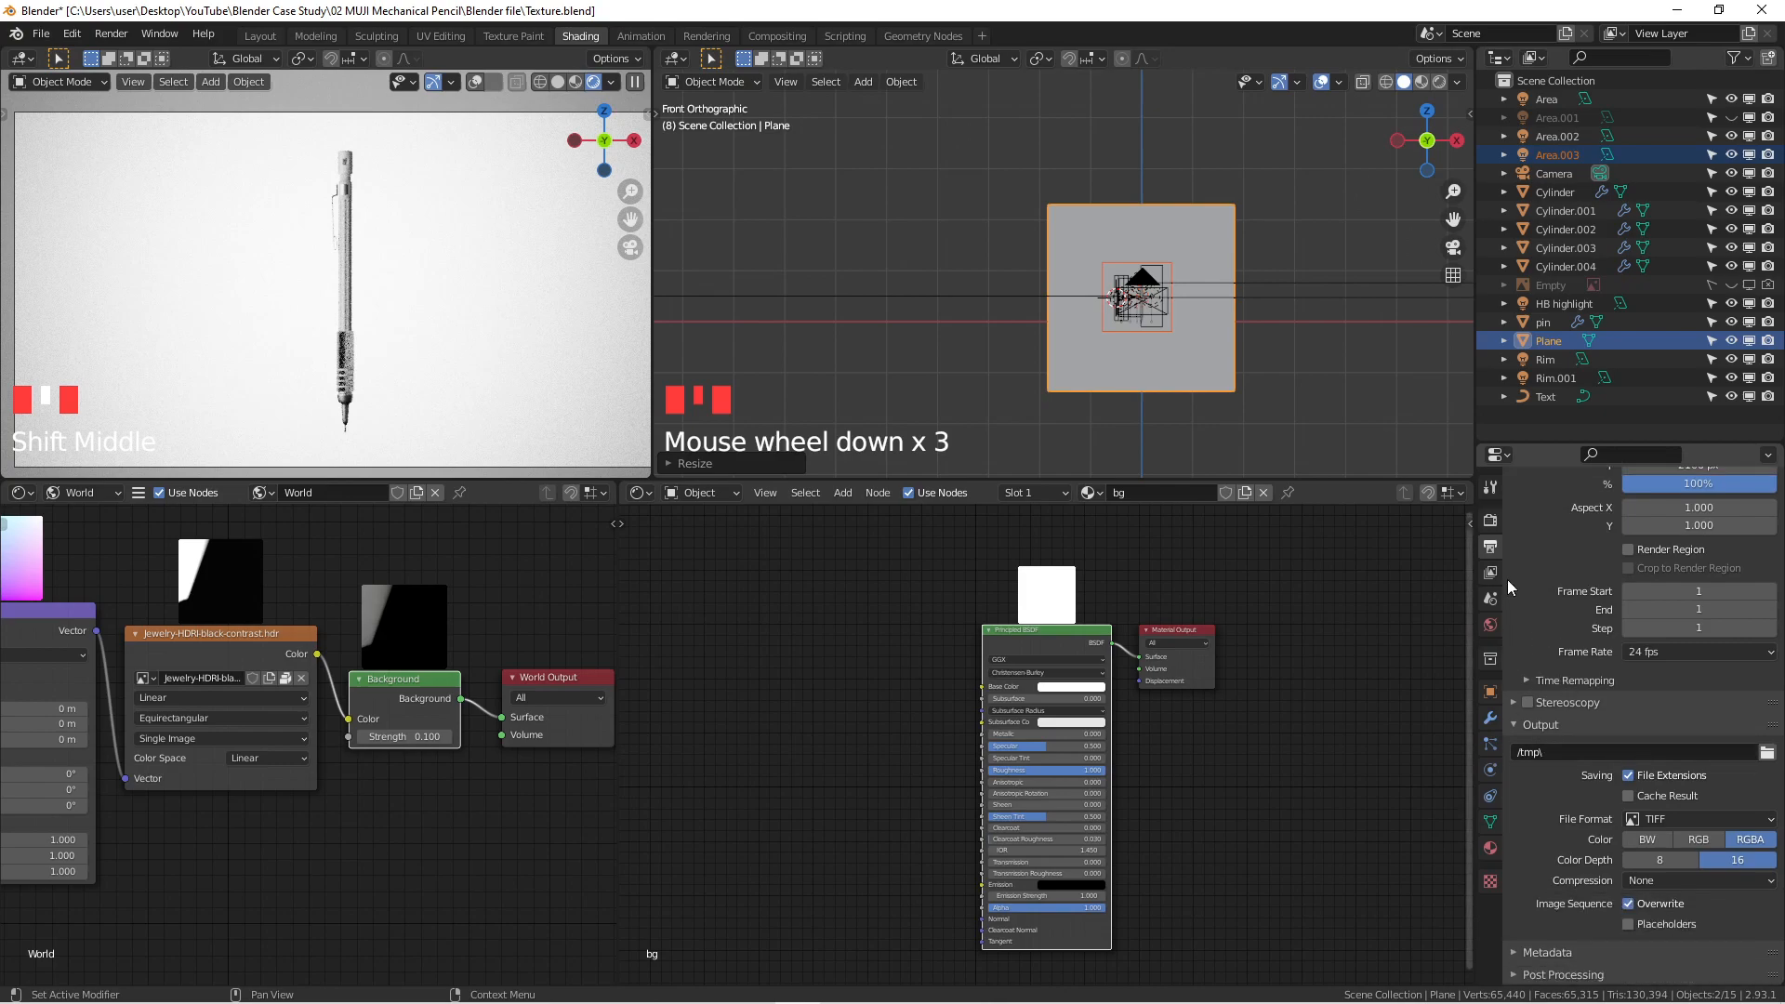
click(1495, 525)
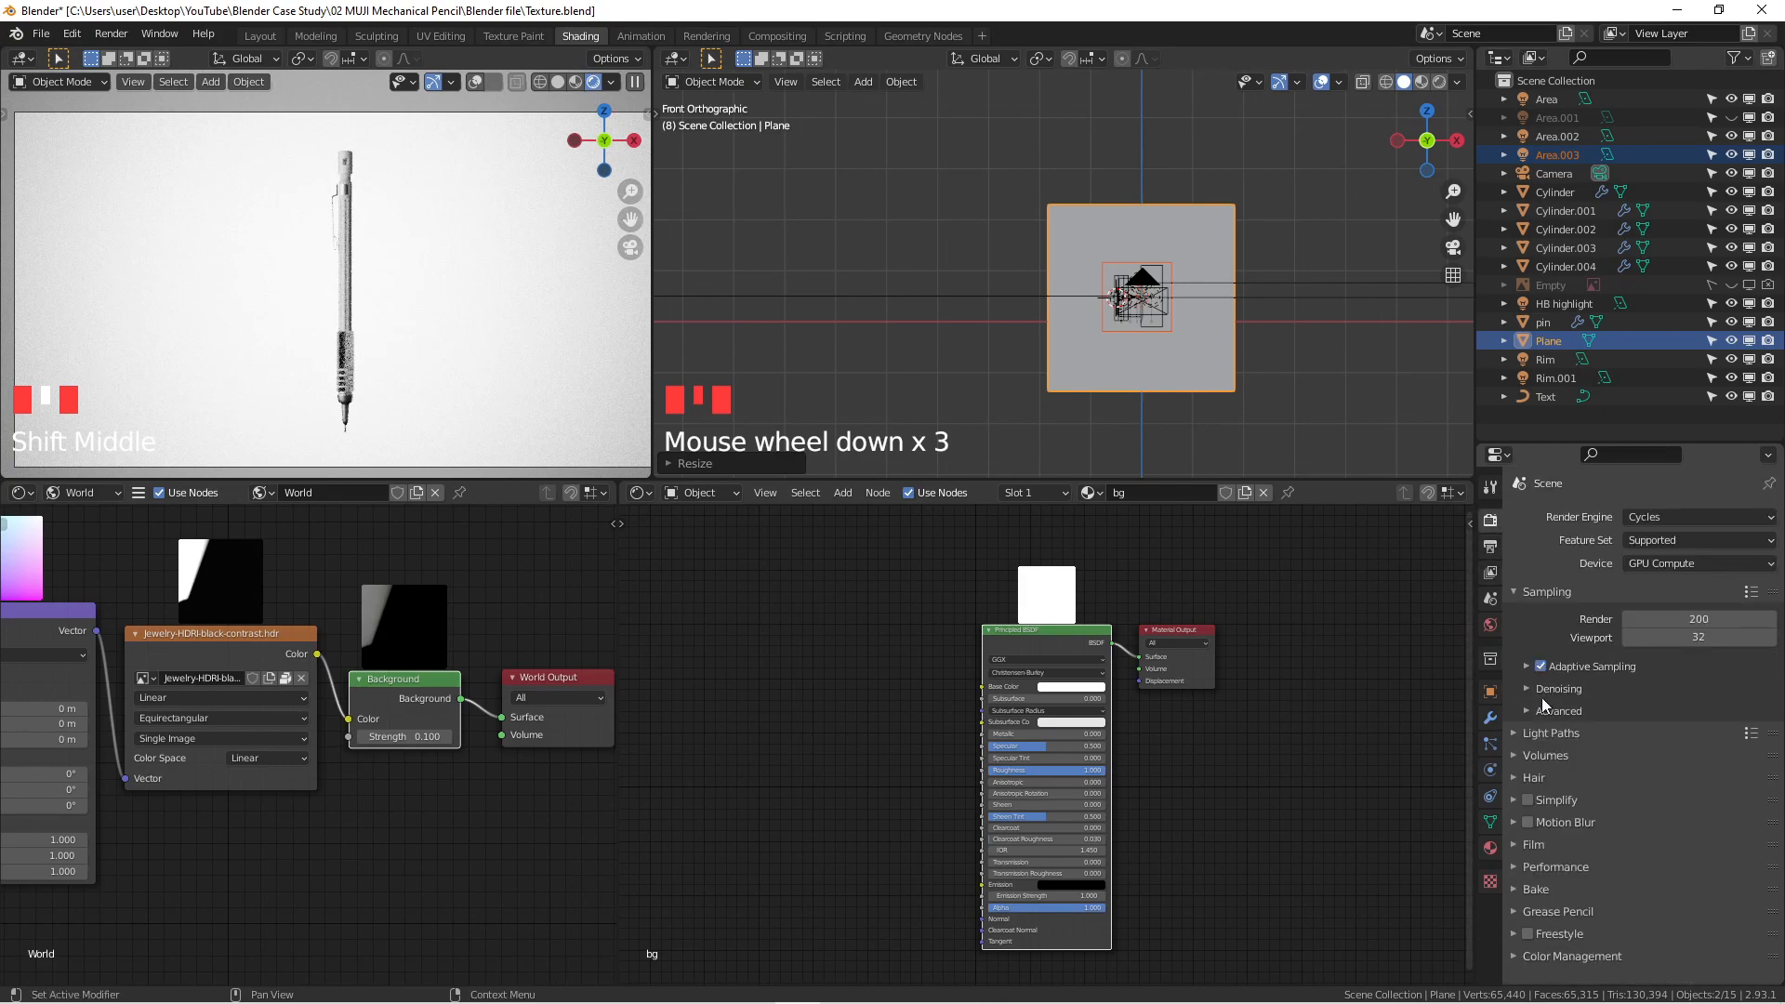
click(1515, 844)
scroll(1580, 726, down, 5)
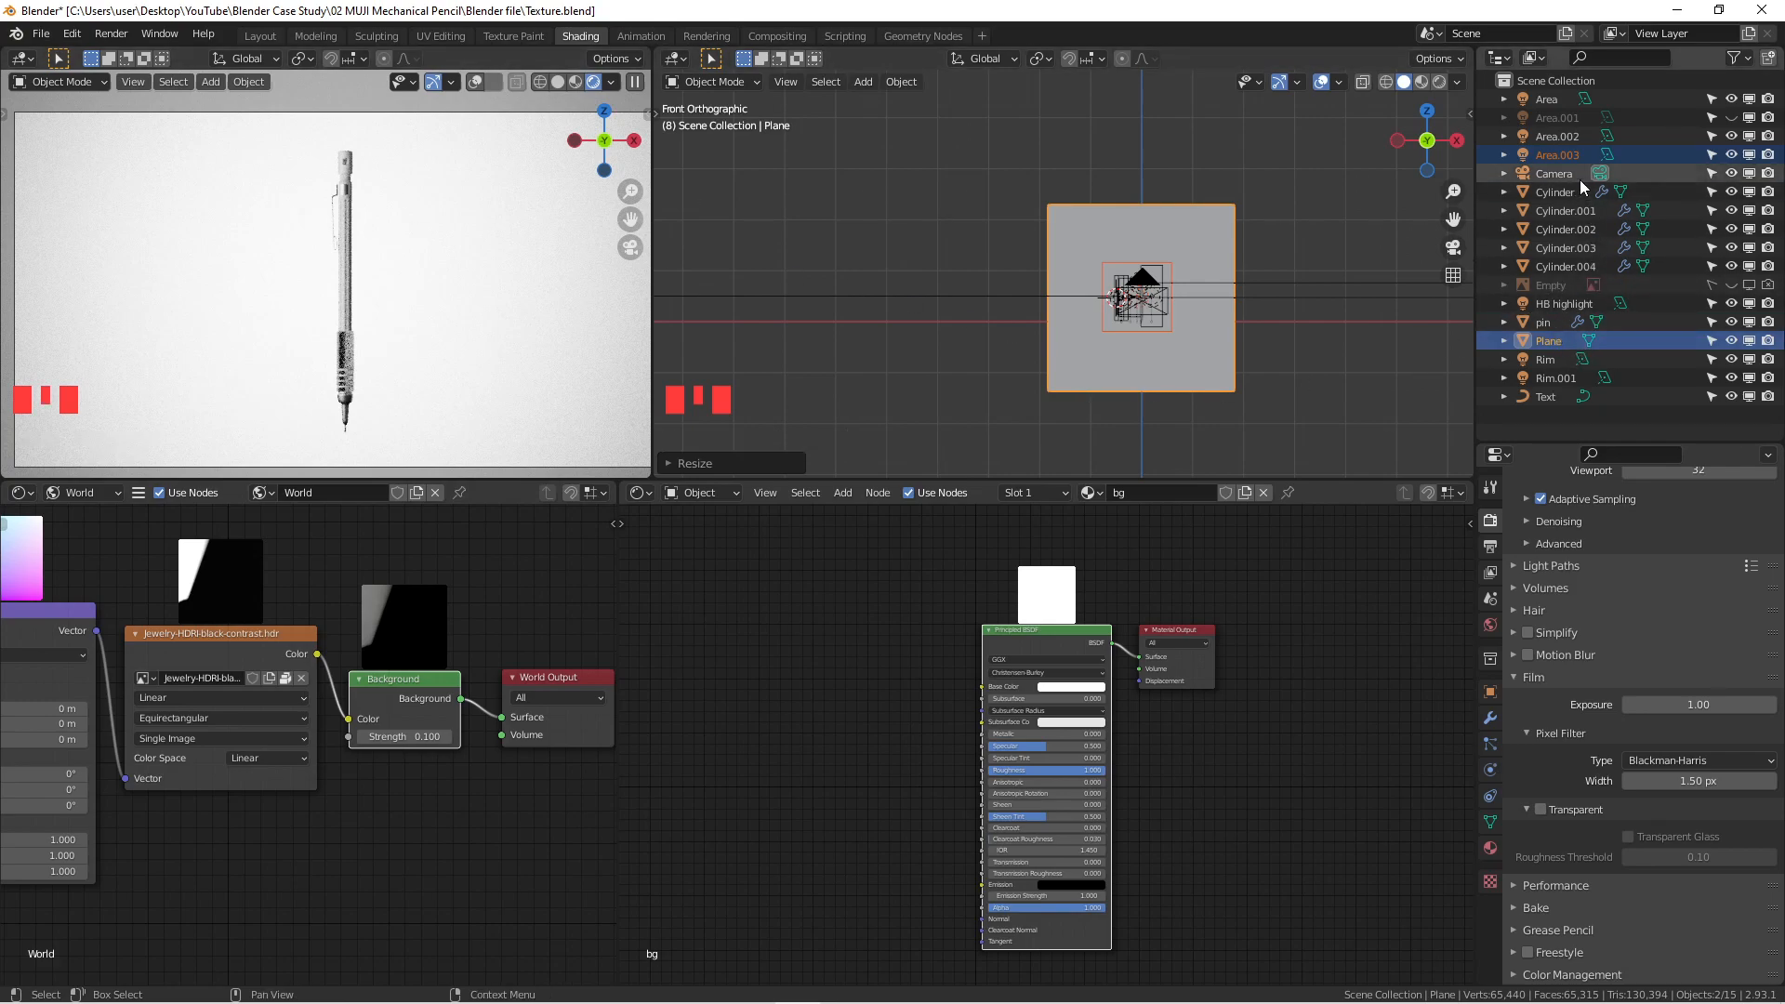
Step: Rename the Area.003 light as BG light
click(1562, 157)
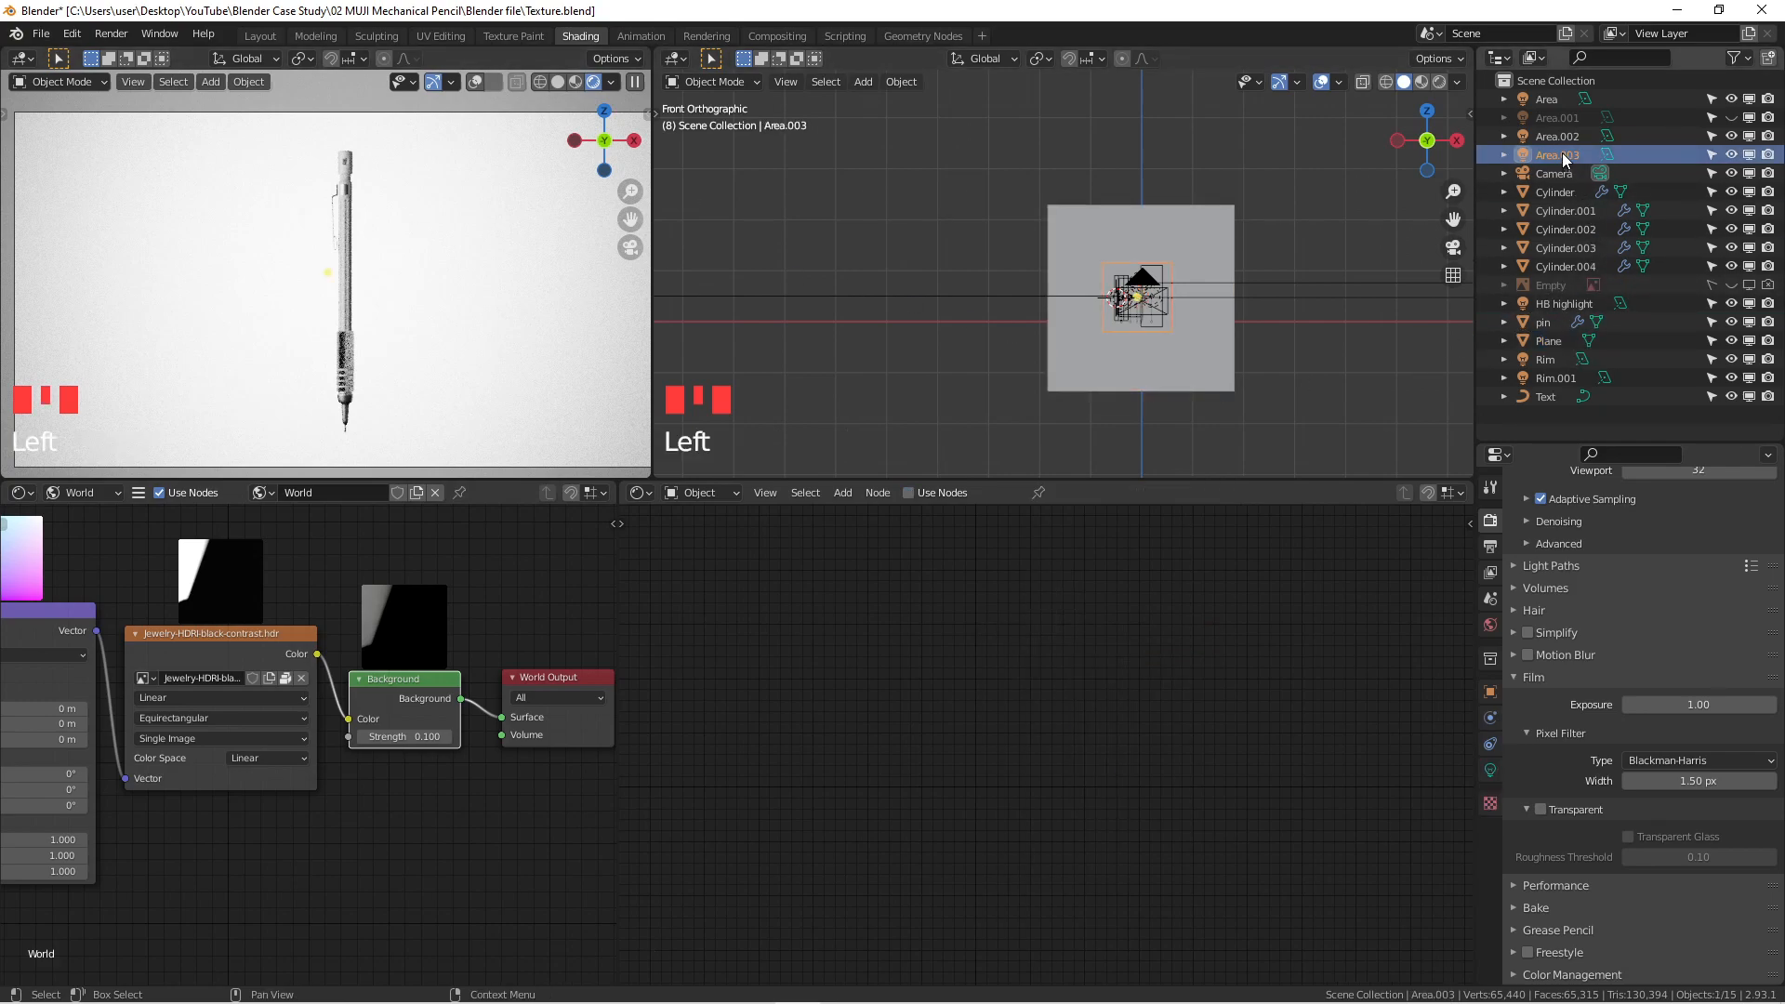
double_click(1562, 154)
key(BackSpace)
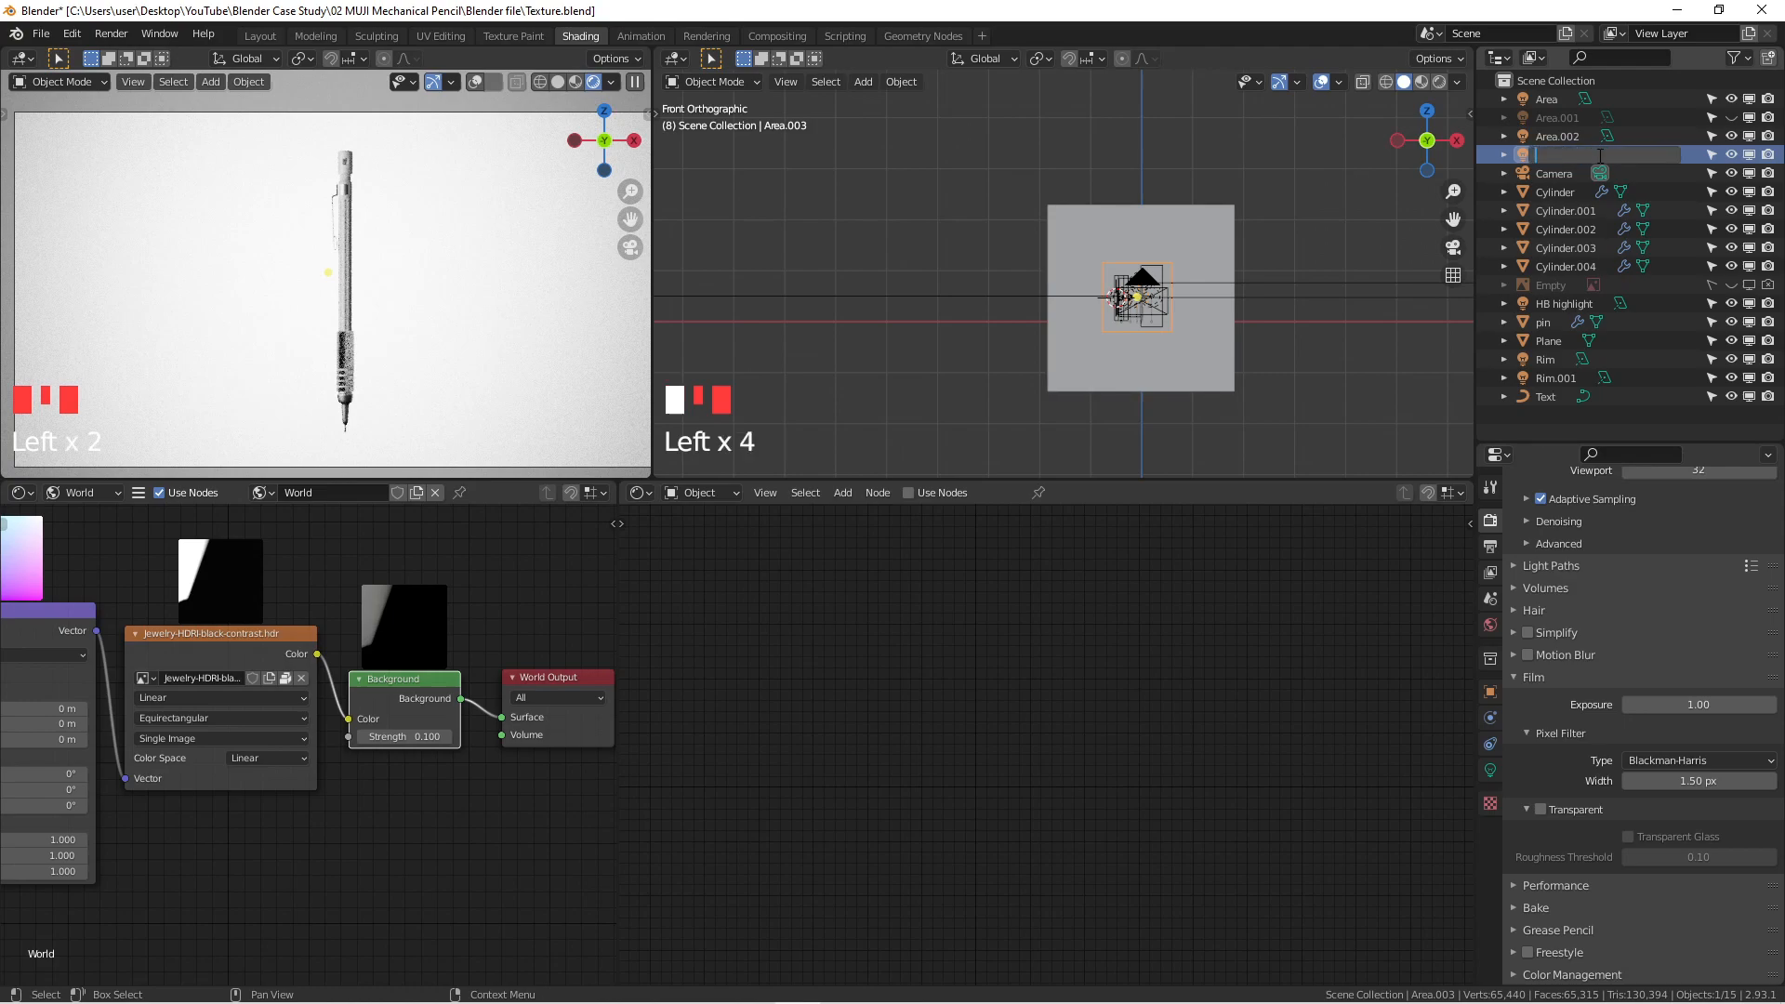
text(BG light)
key(Return)
Step: Rename the backdrop plane as BG Plane
click(1550, 341)
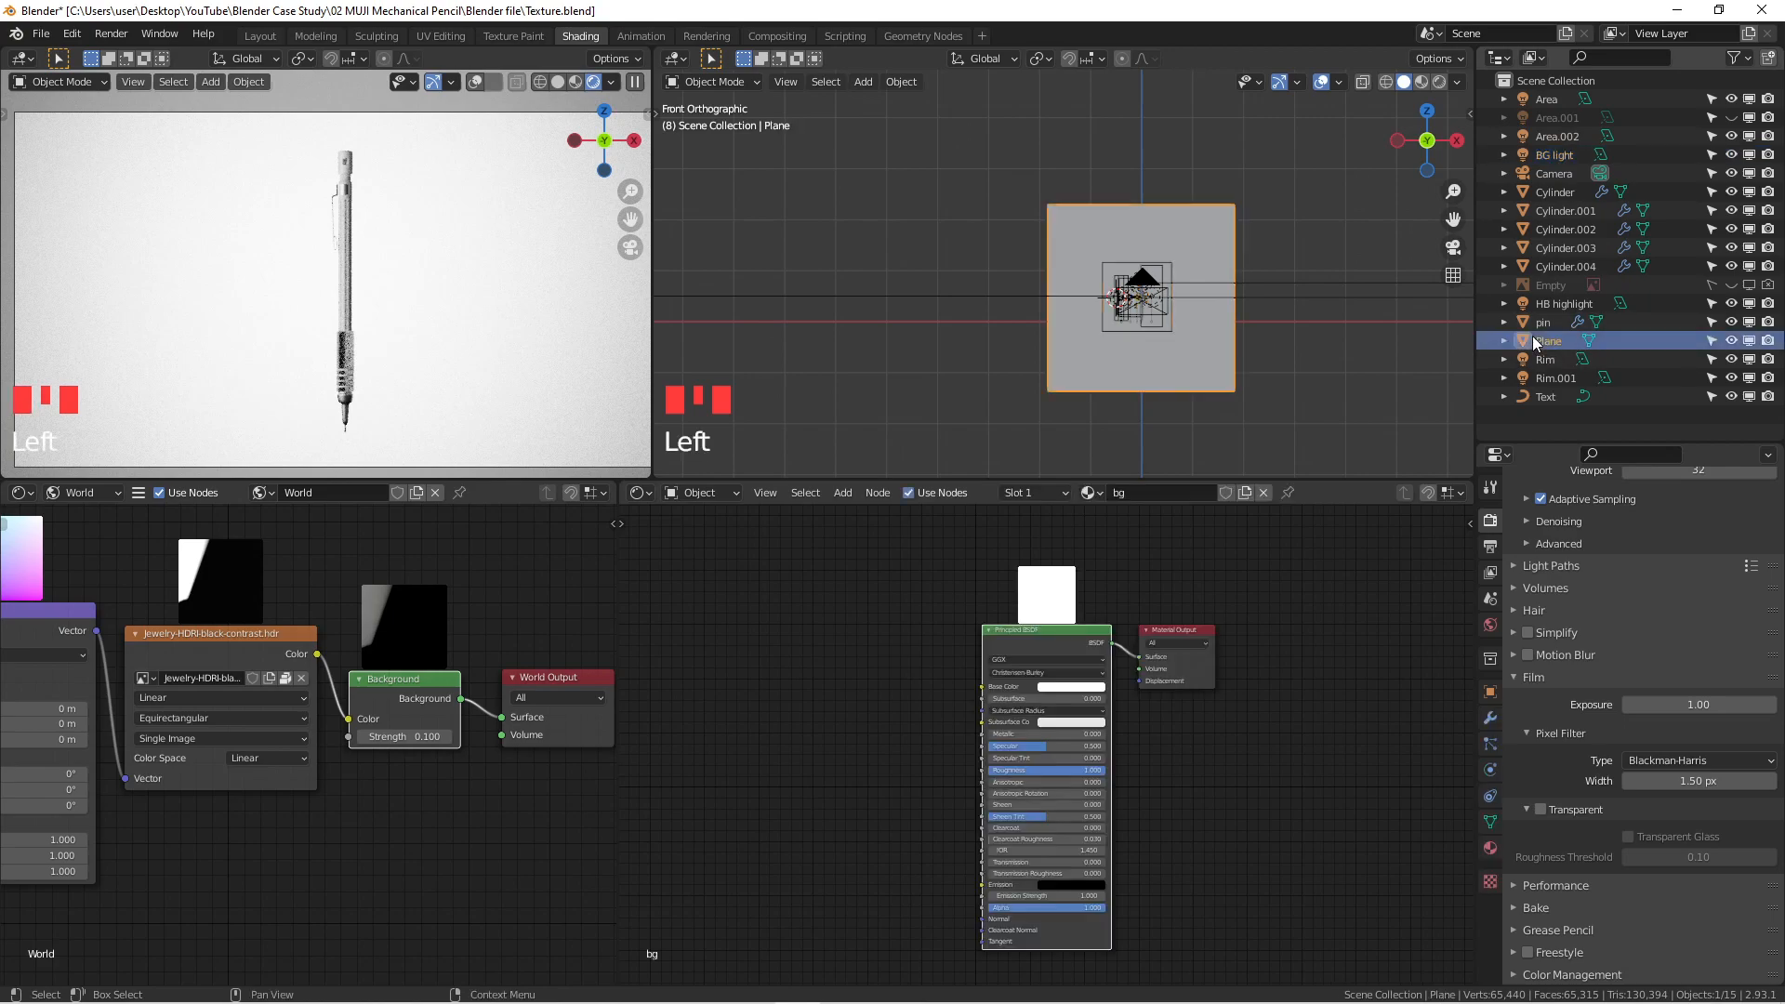
double_click(1541, 339)
key(Home)
text(BG)
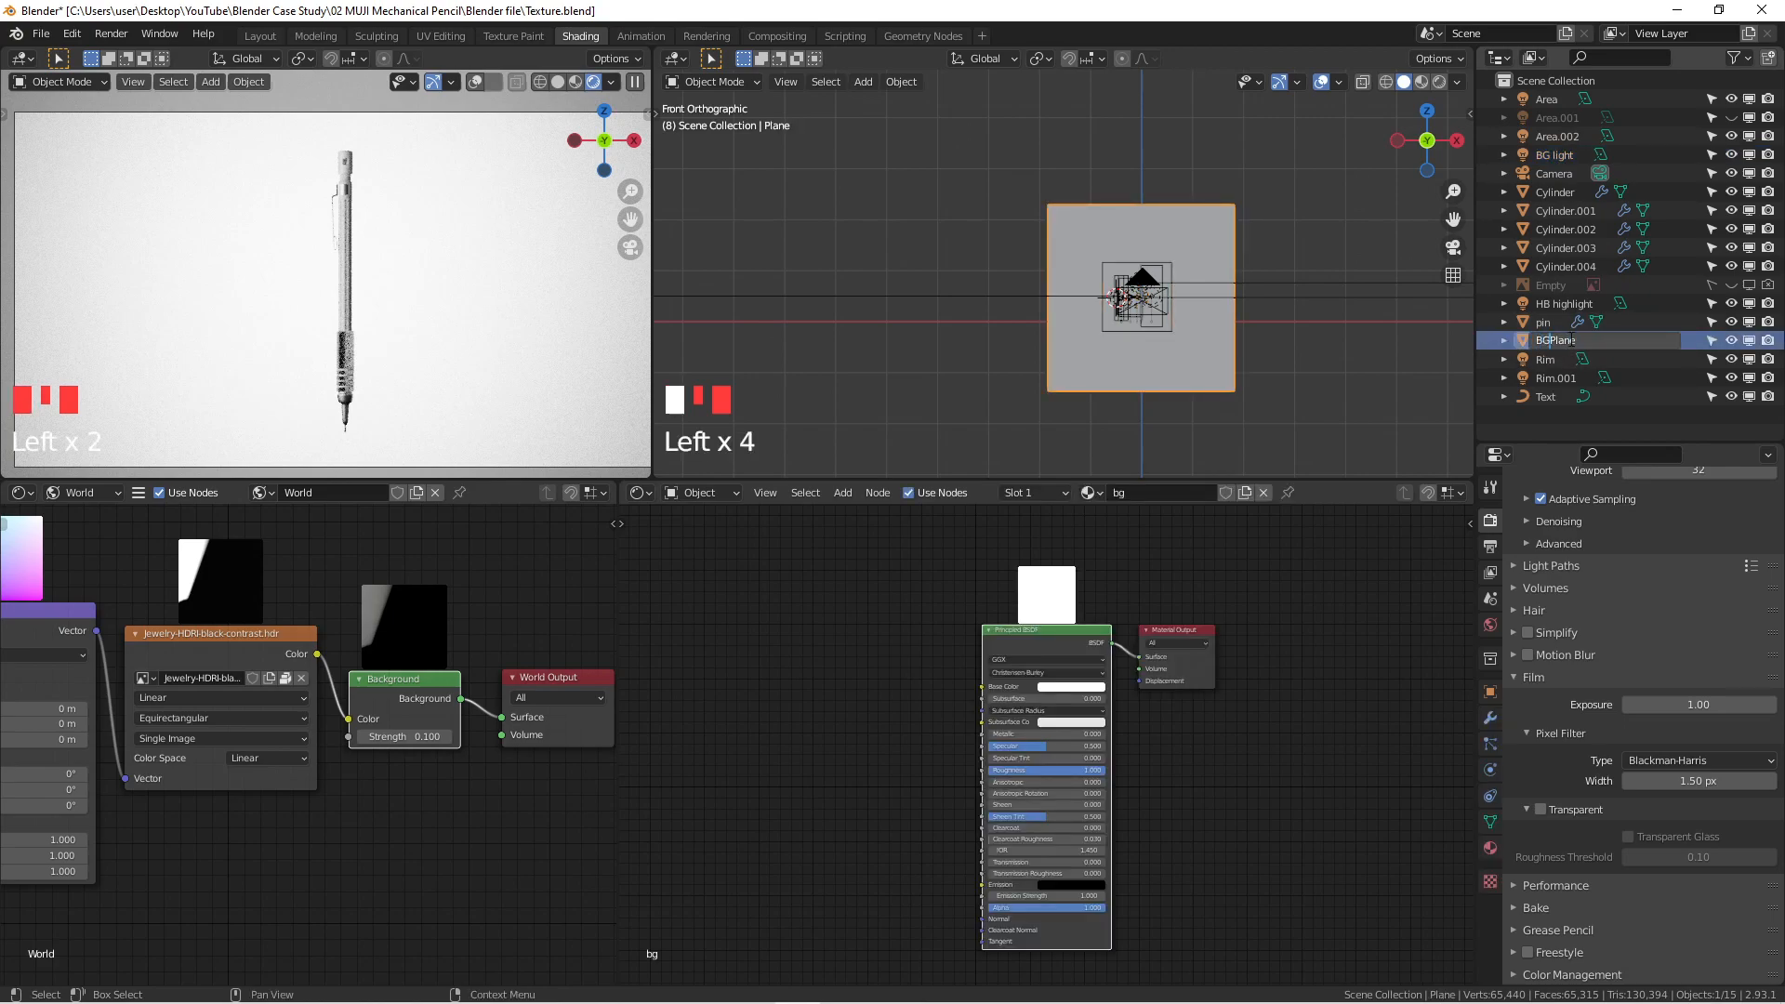
key(Return)
Step: Move BG light and BG Plane into a new collection named BG, and exclude that collection from the view layer
click(1558, 158)
shift+click(1558, 171)
key(m)
click(1341, 252)
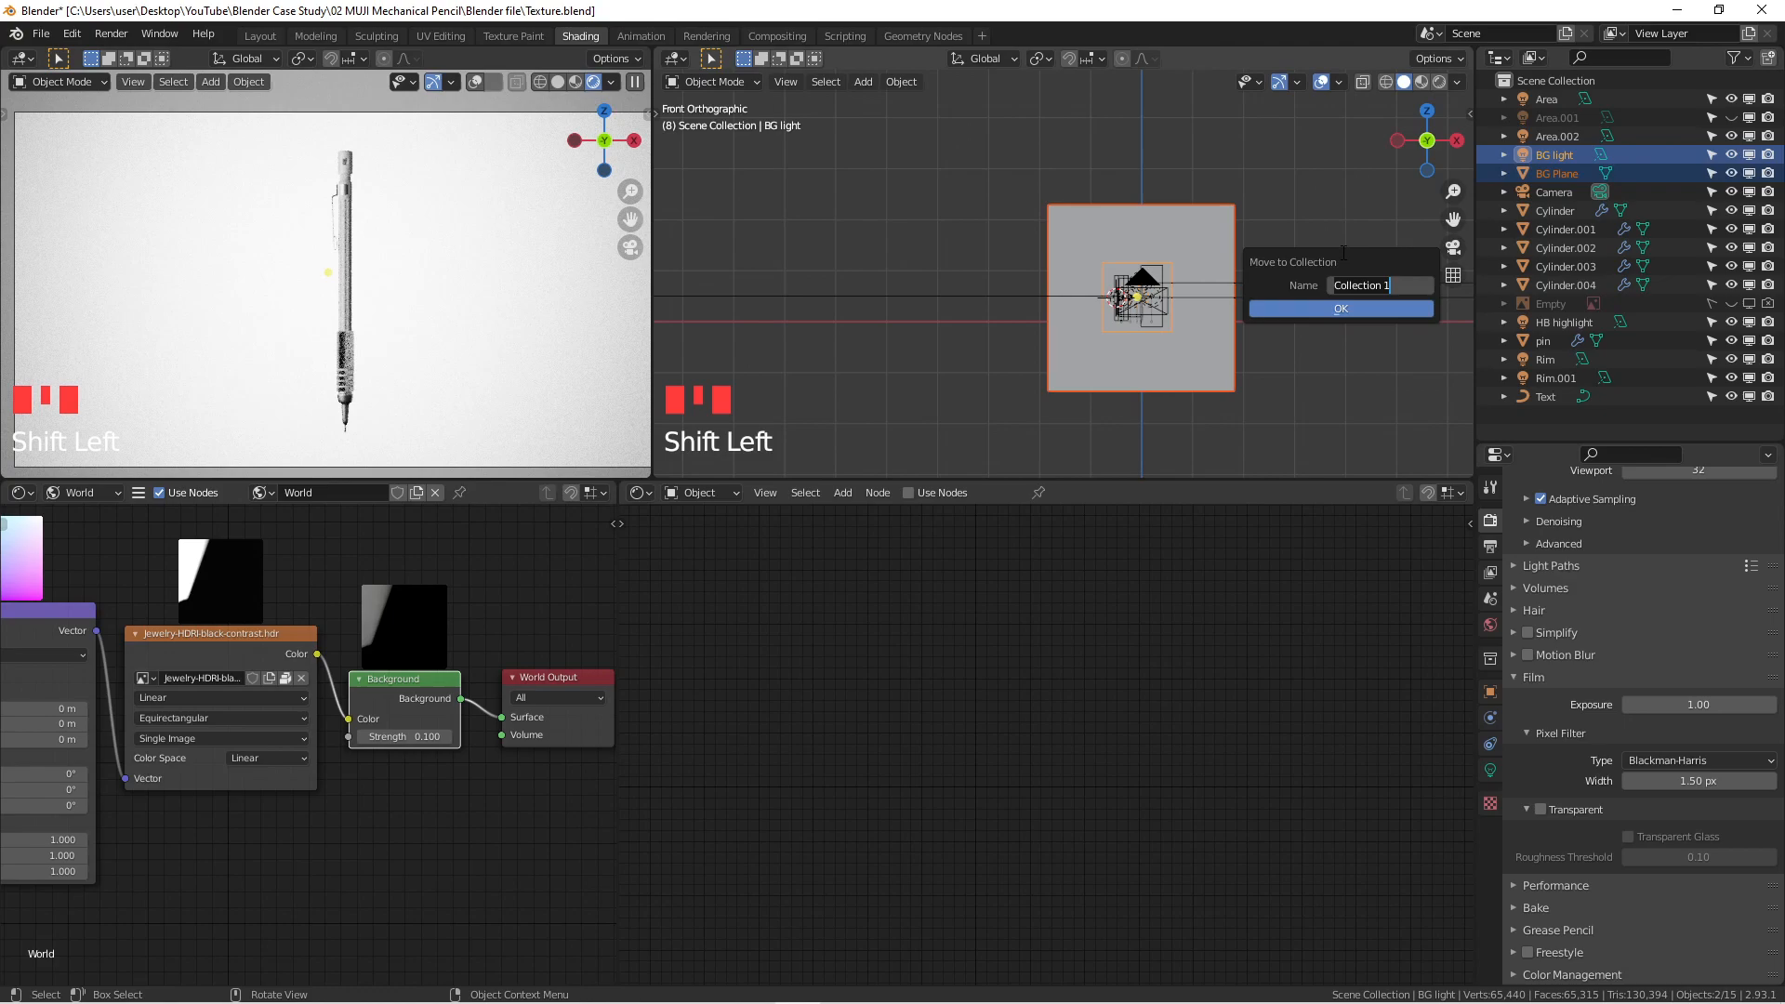
text(BG)
key(Return)
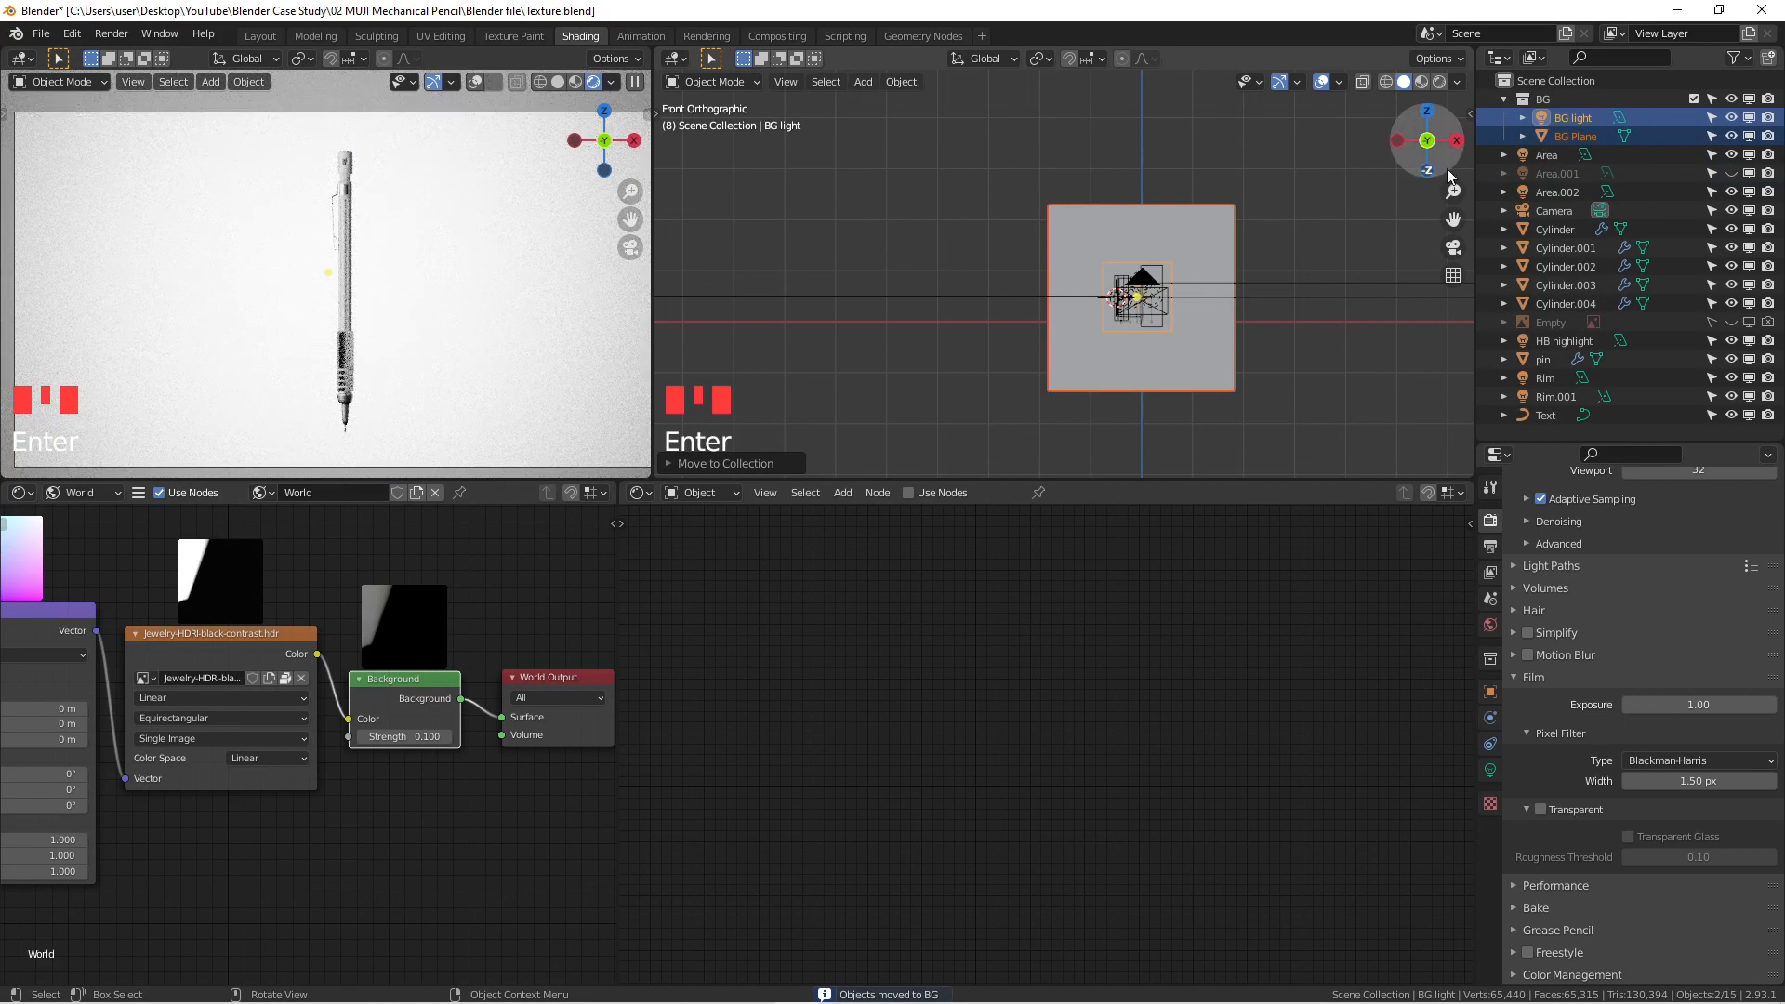
click(1503, 98)
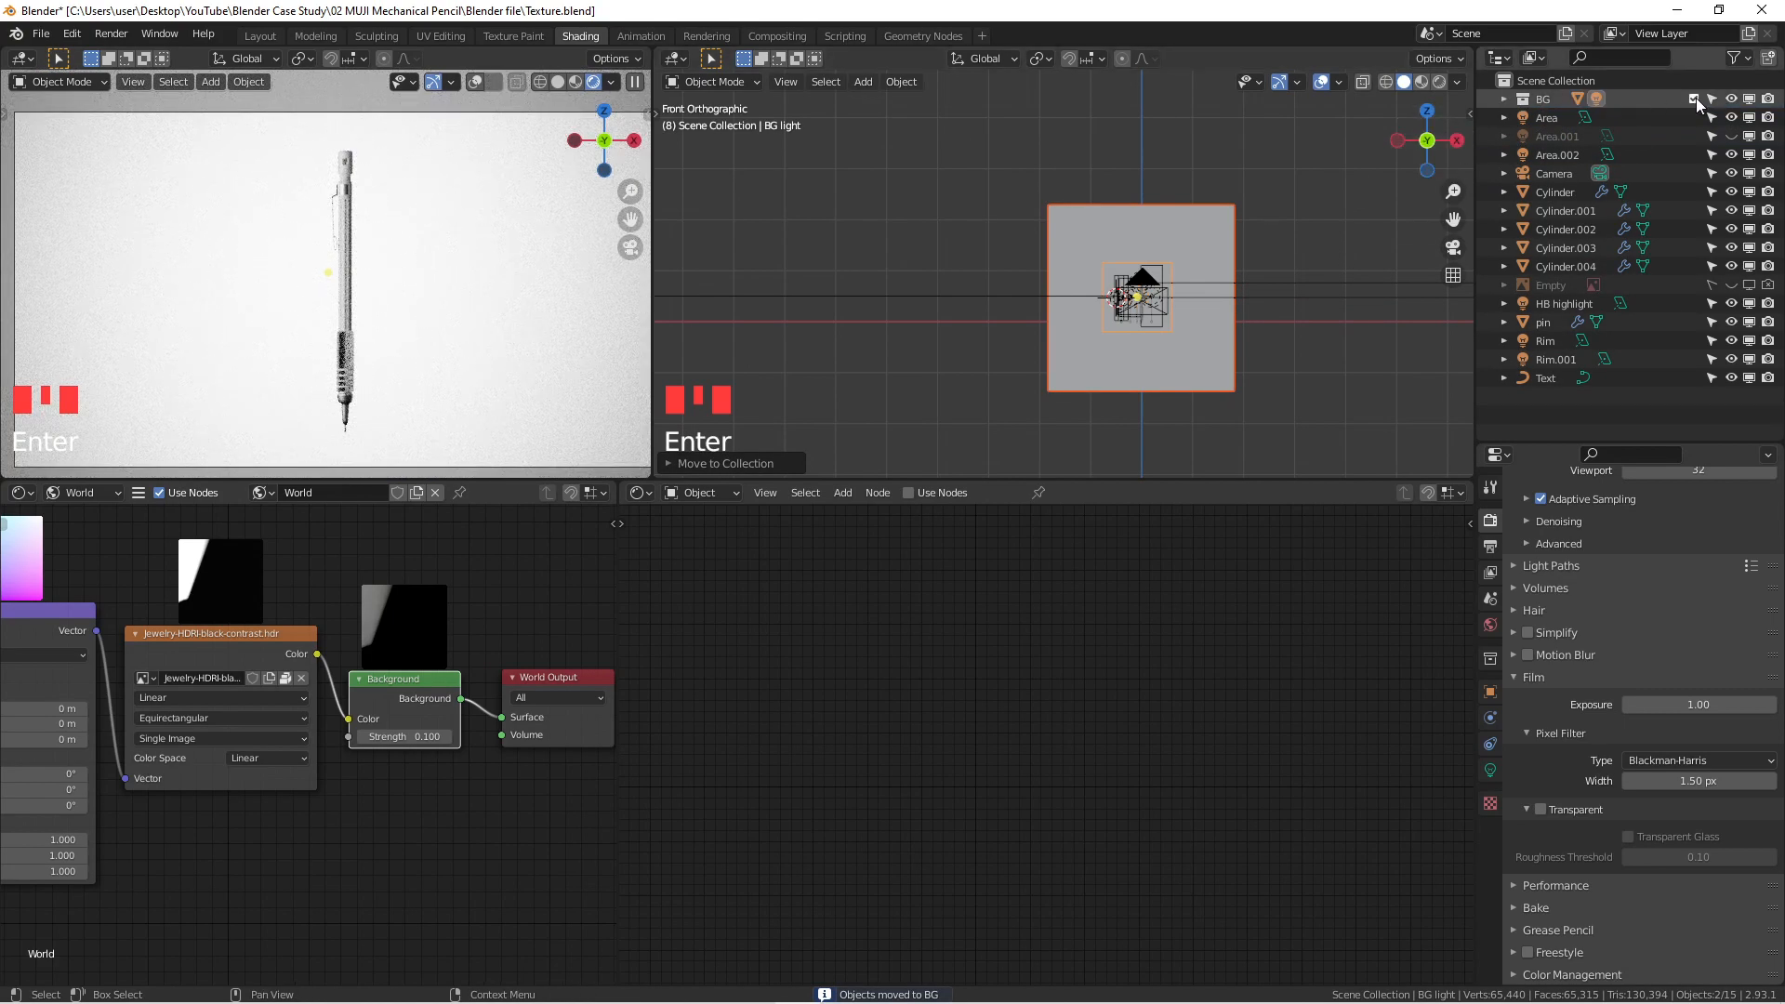
click(1694, 98)
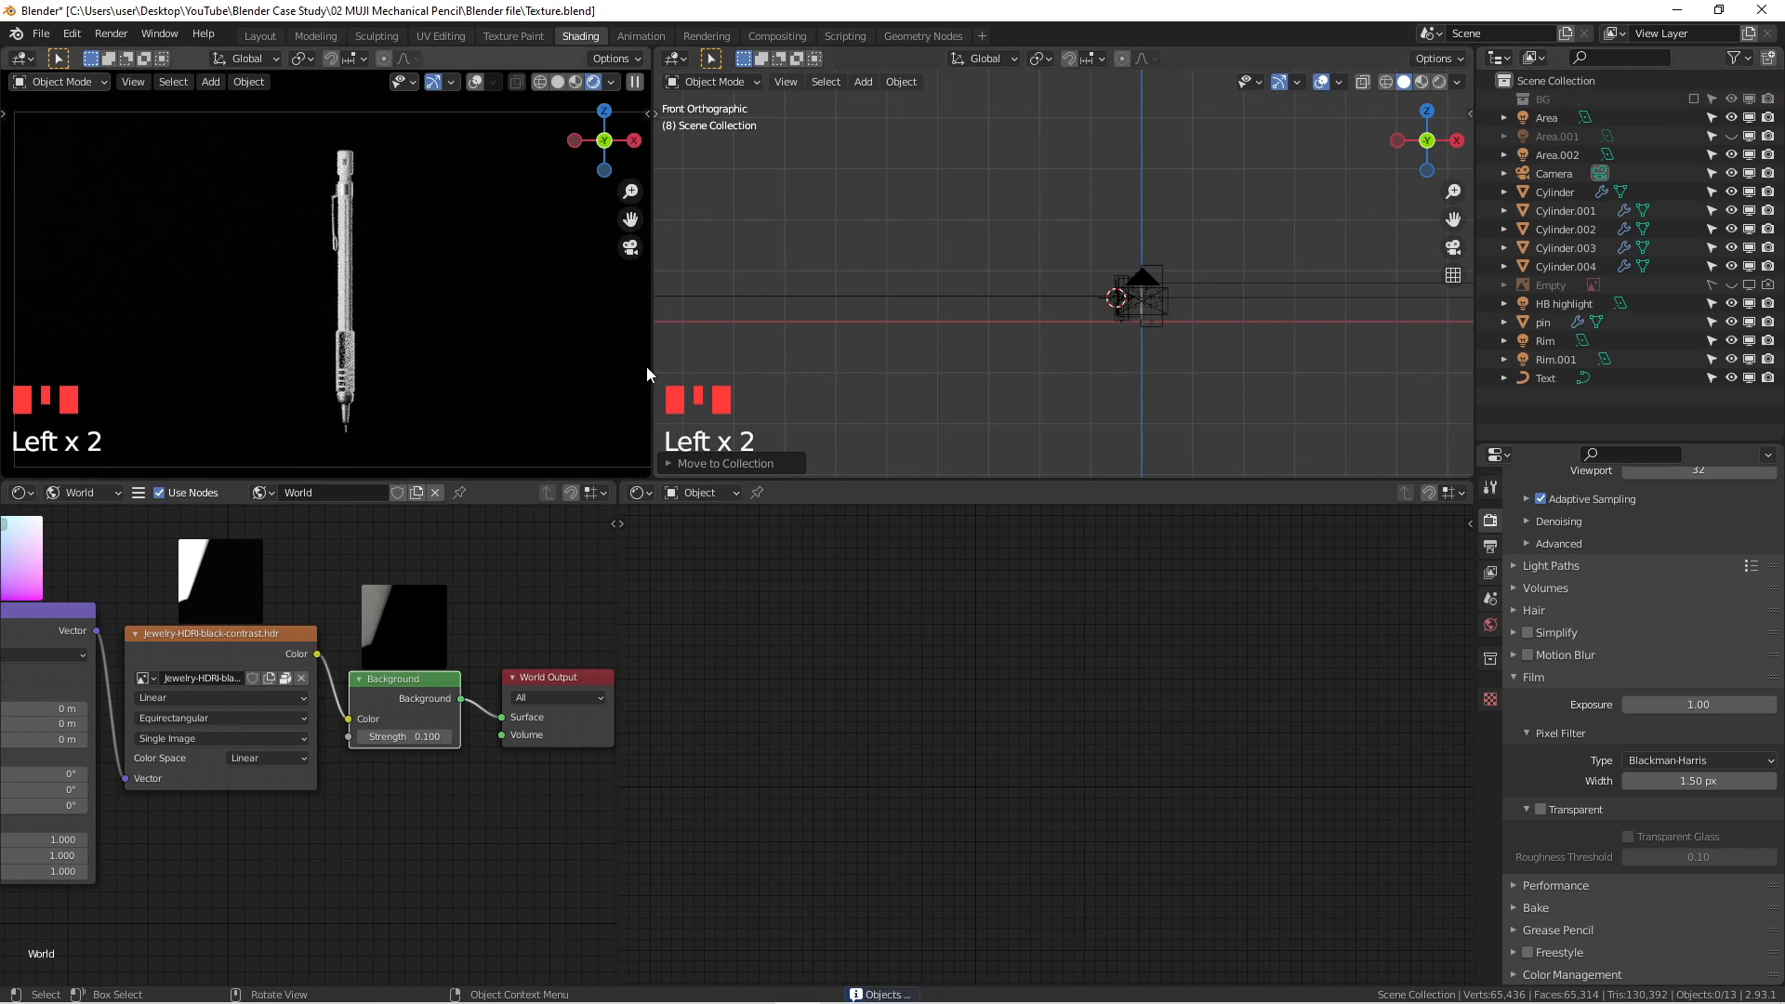
Step: Render the current frame without the backdrop and inspect the pencil up close and in full
key(F12)
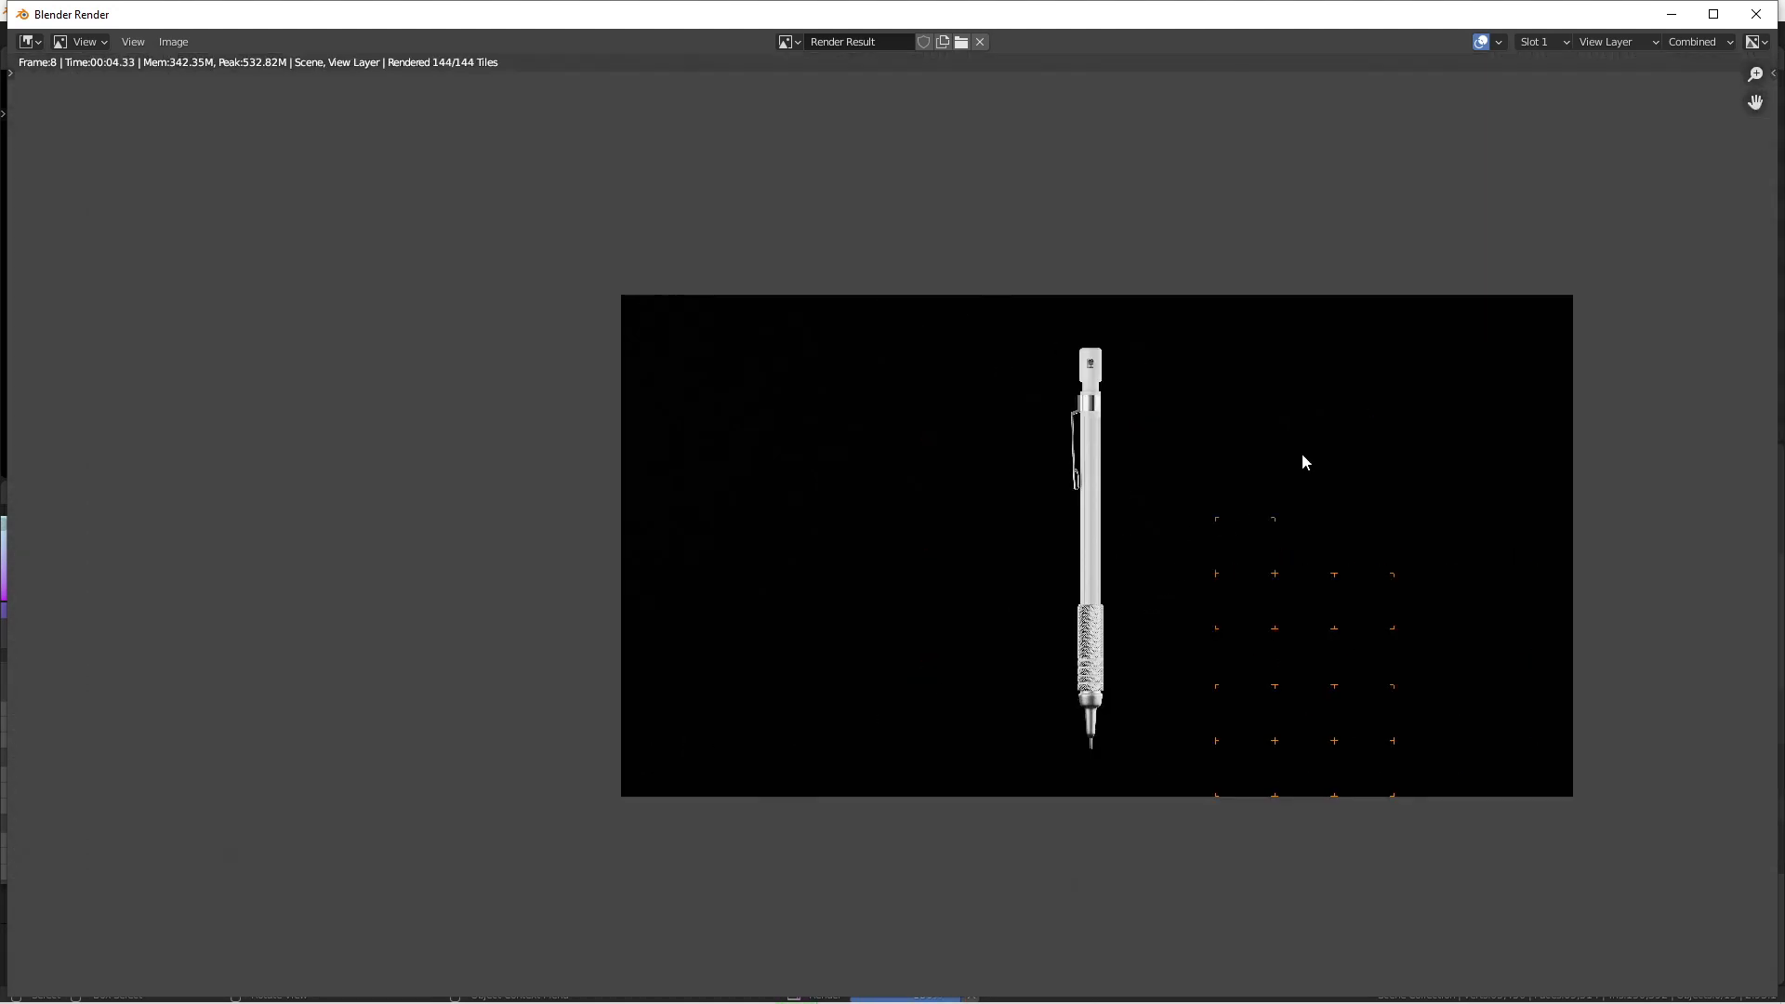
scroll(943, 589, up, 1)
middle_drag(905, 560, 713, 528)
scroll(879, 416, up, 2)
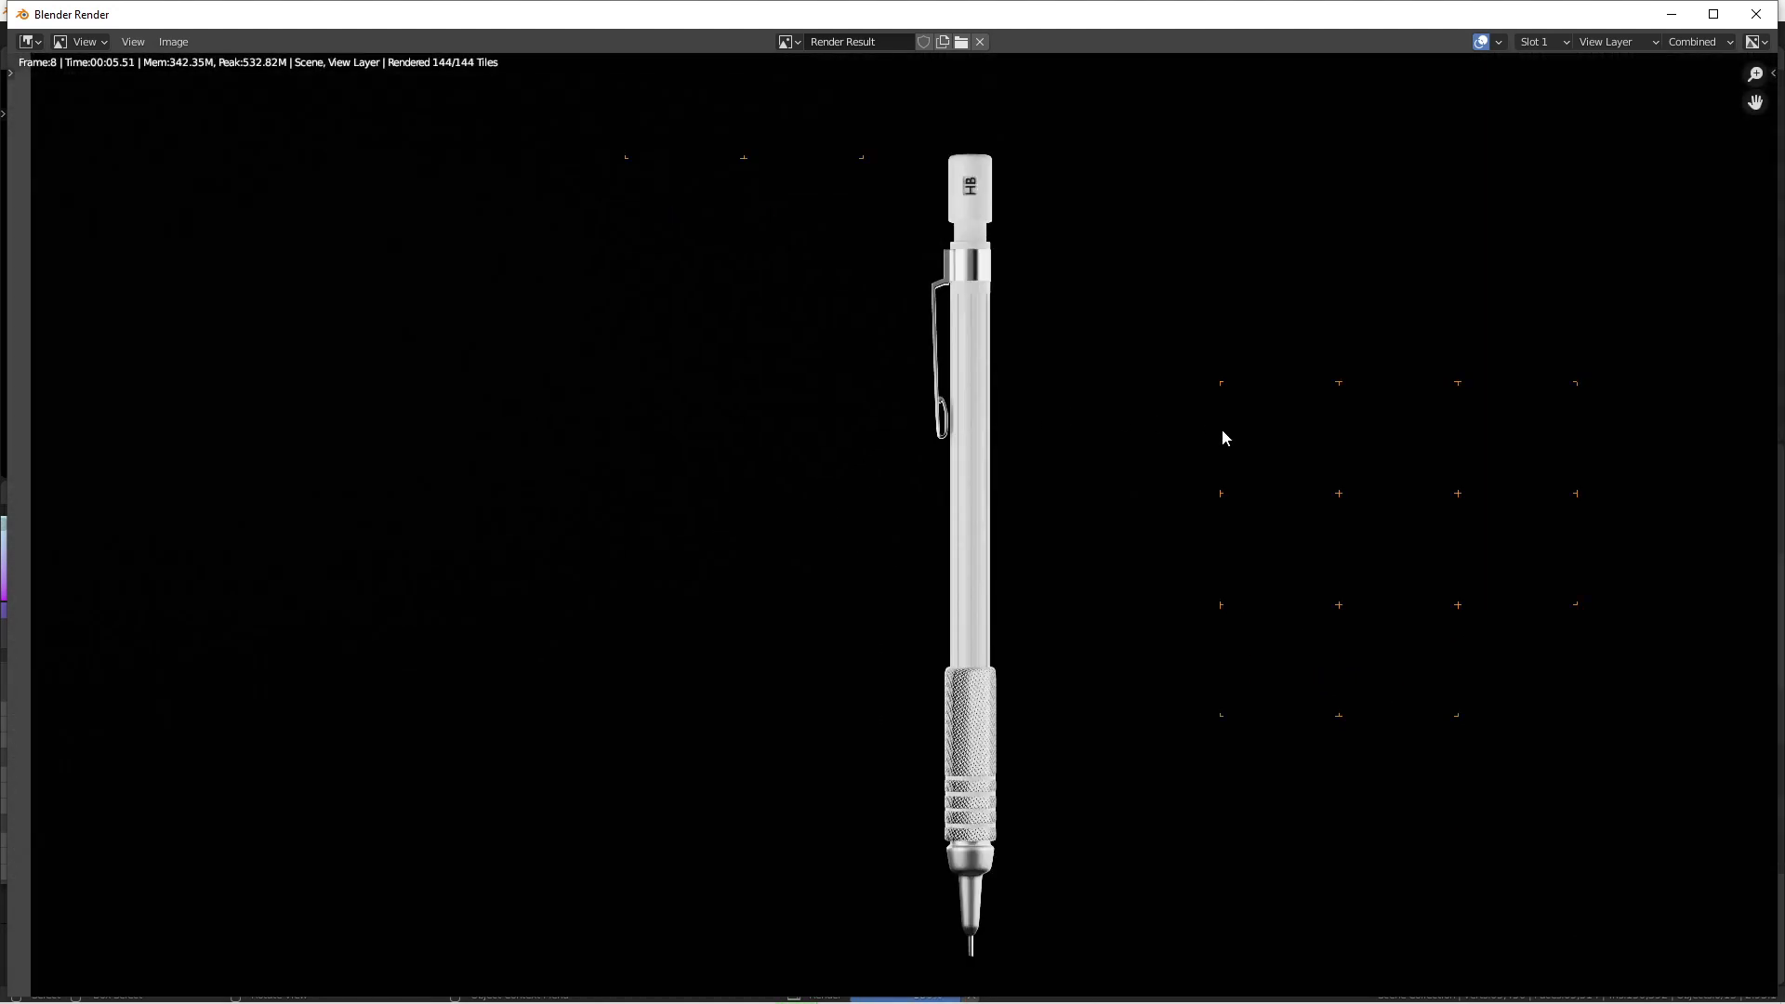
key(Home)
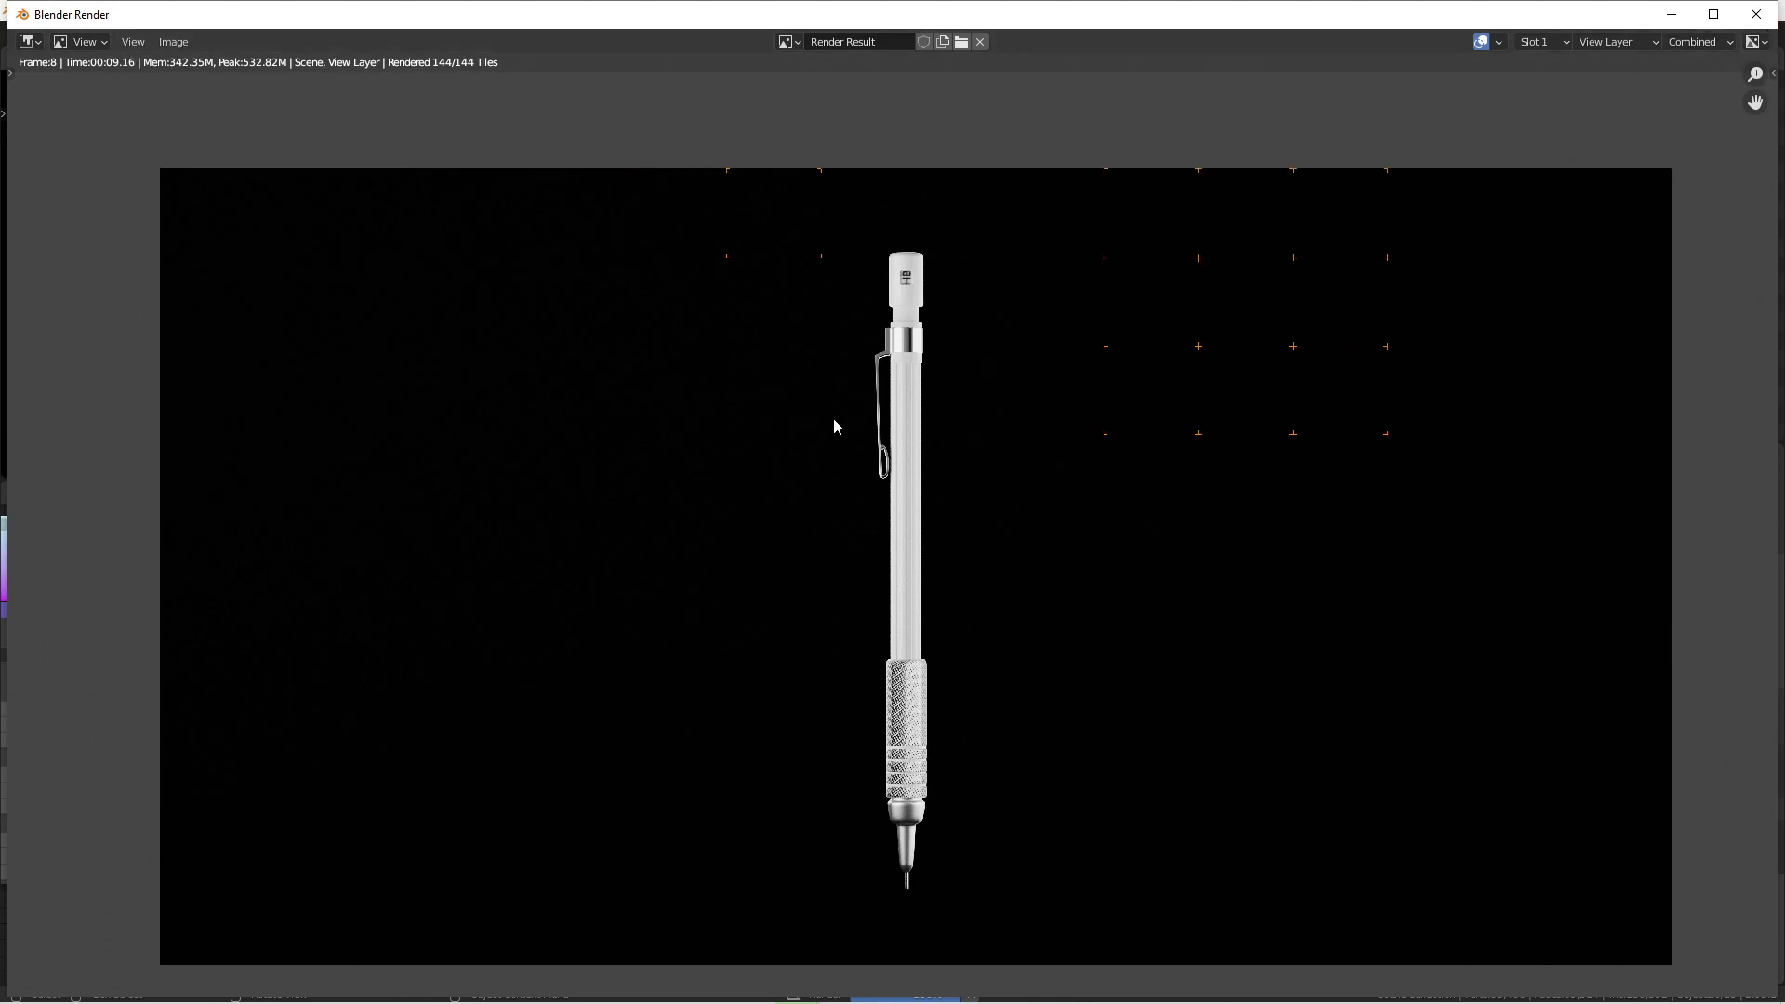
key(Escape)
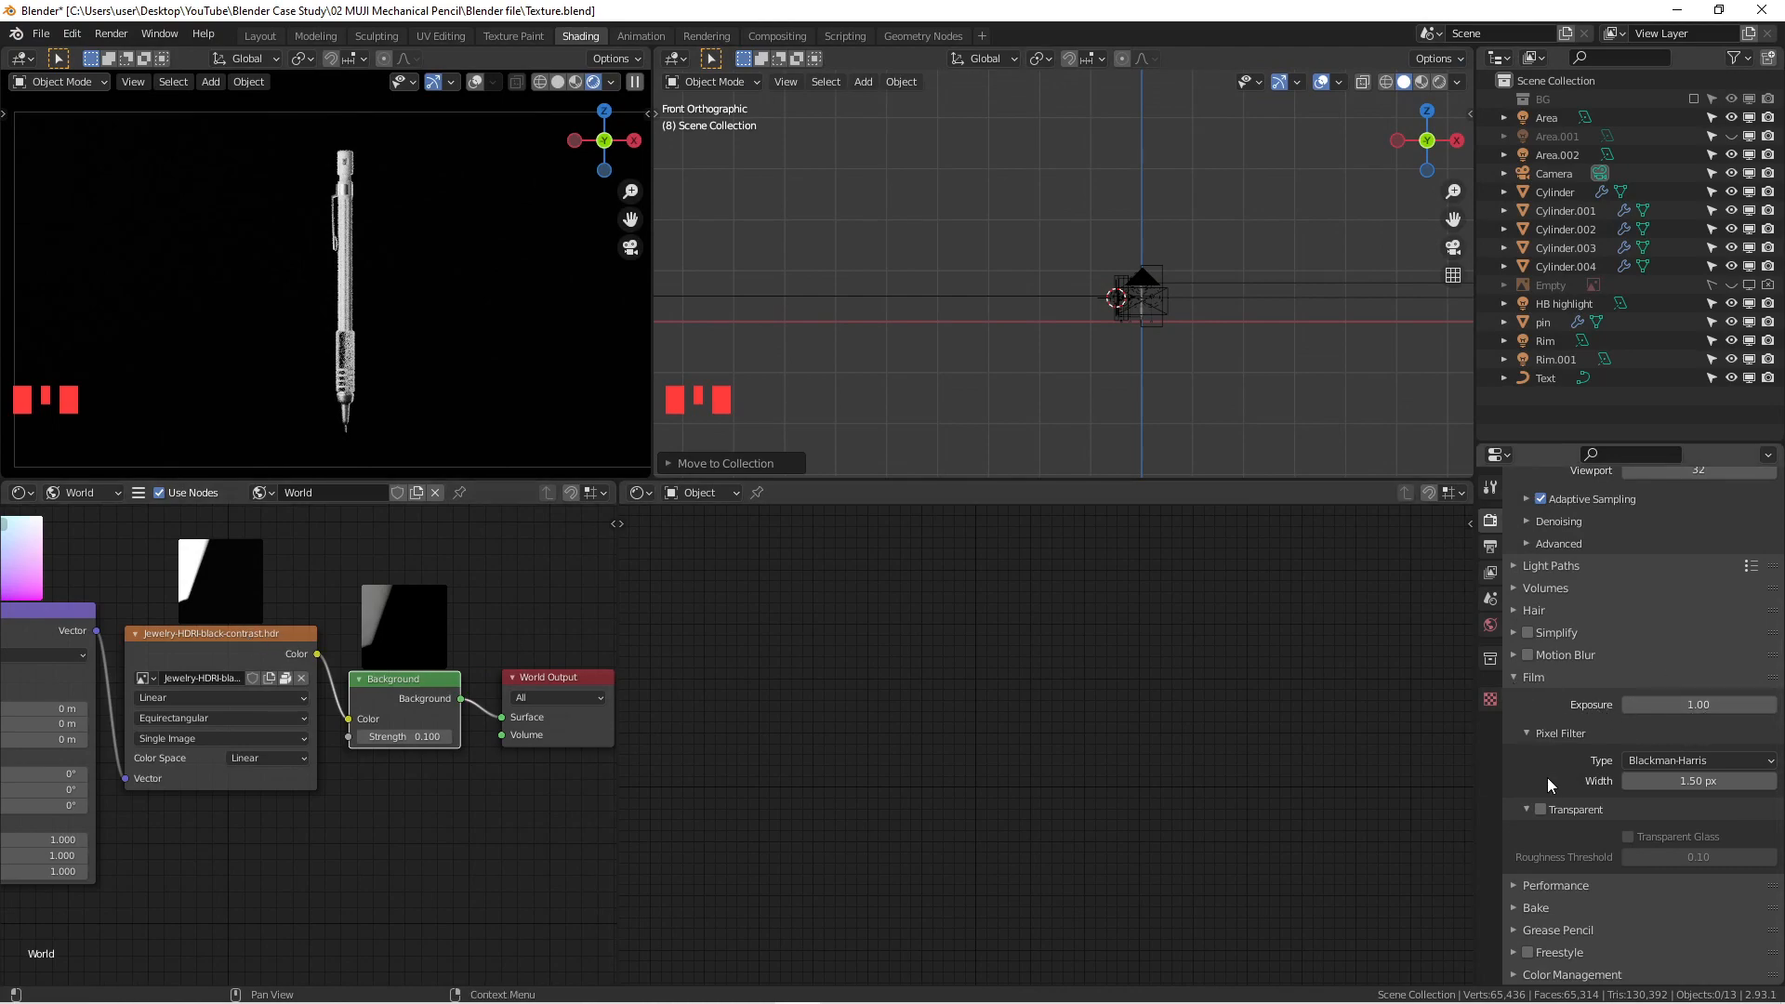
Step: Enable the Transparent film option and render the pencil with a transparent background
click(1540, 808)
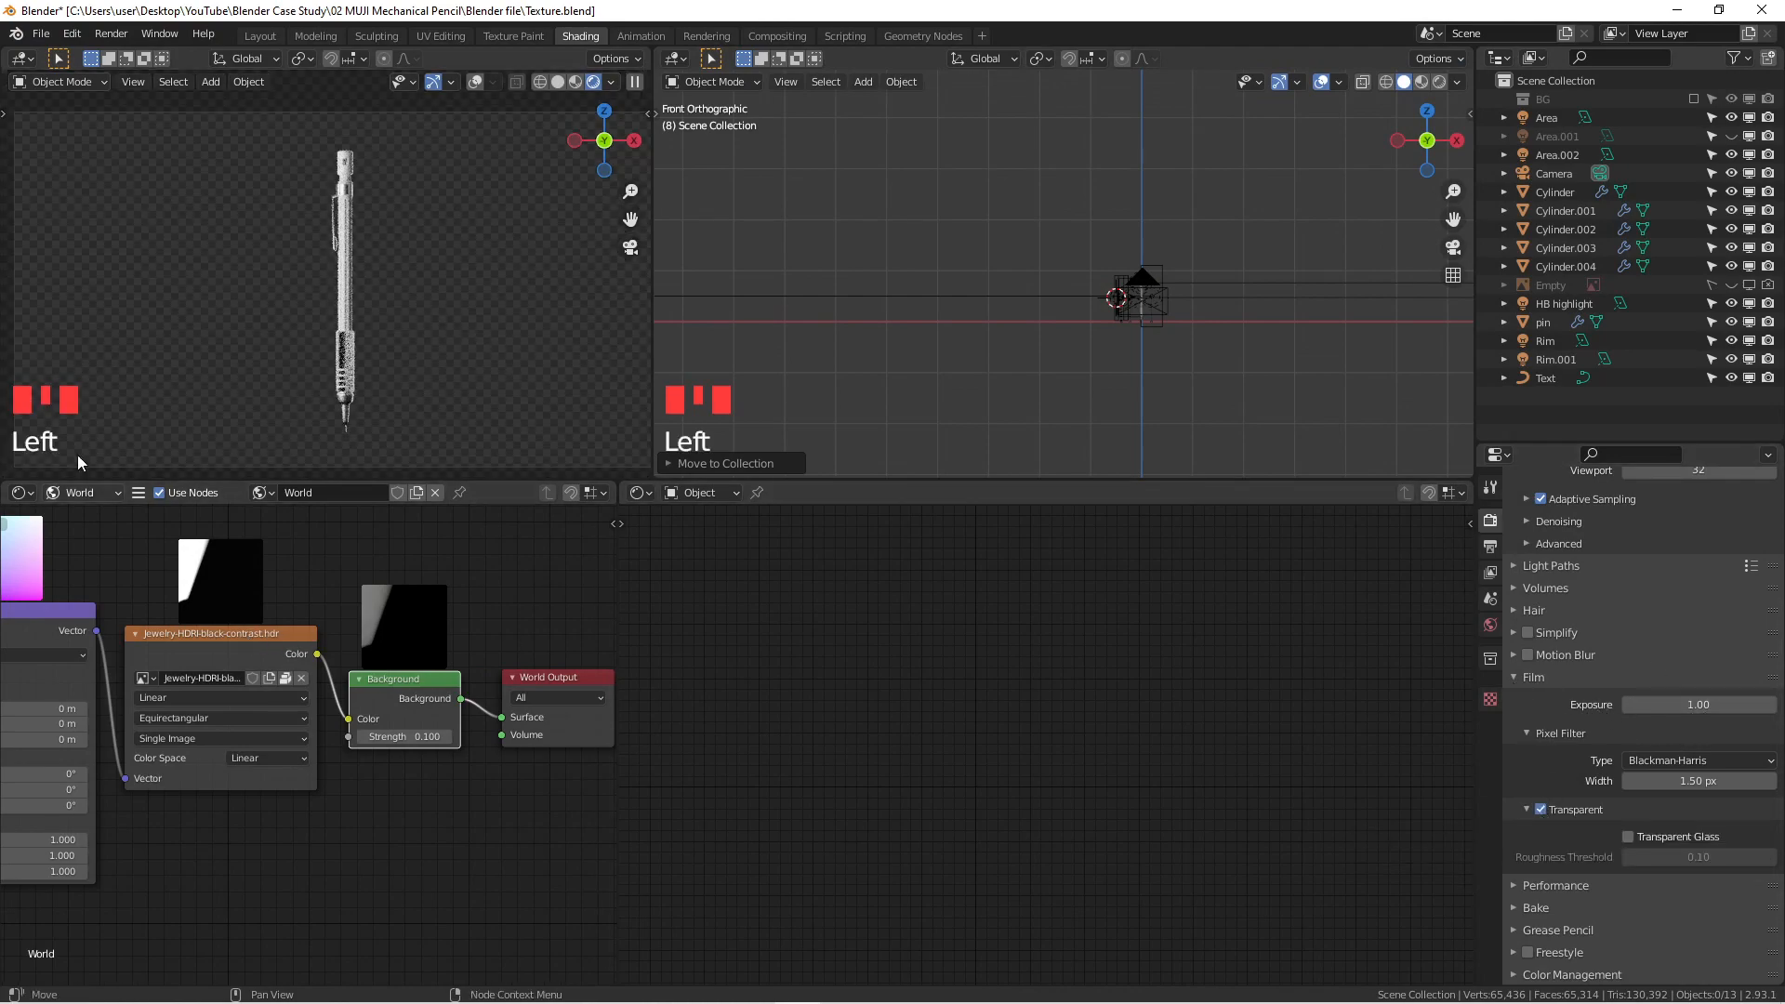
scroll(428, 294, up, 4)
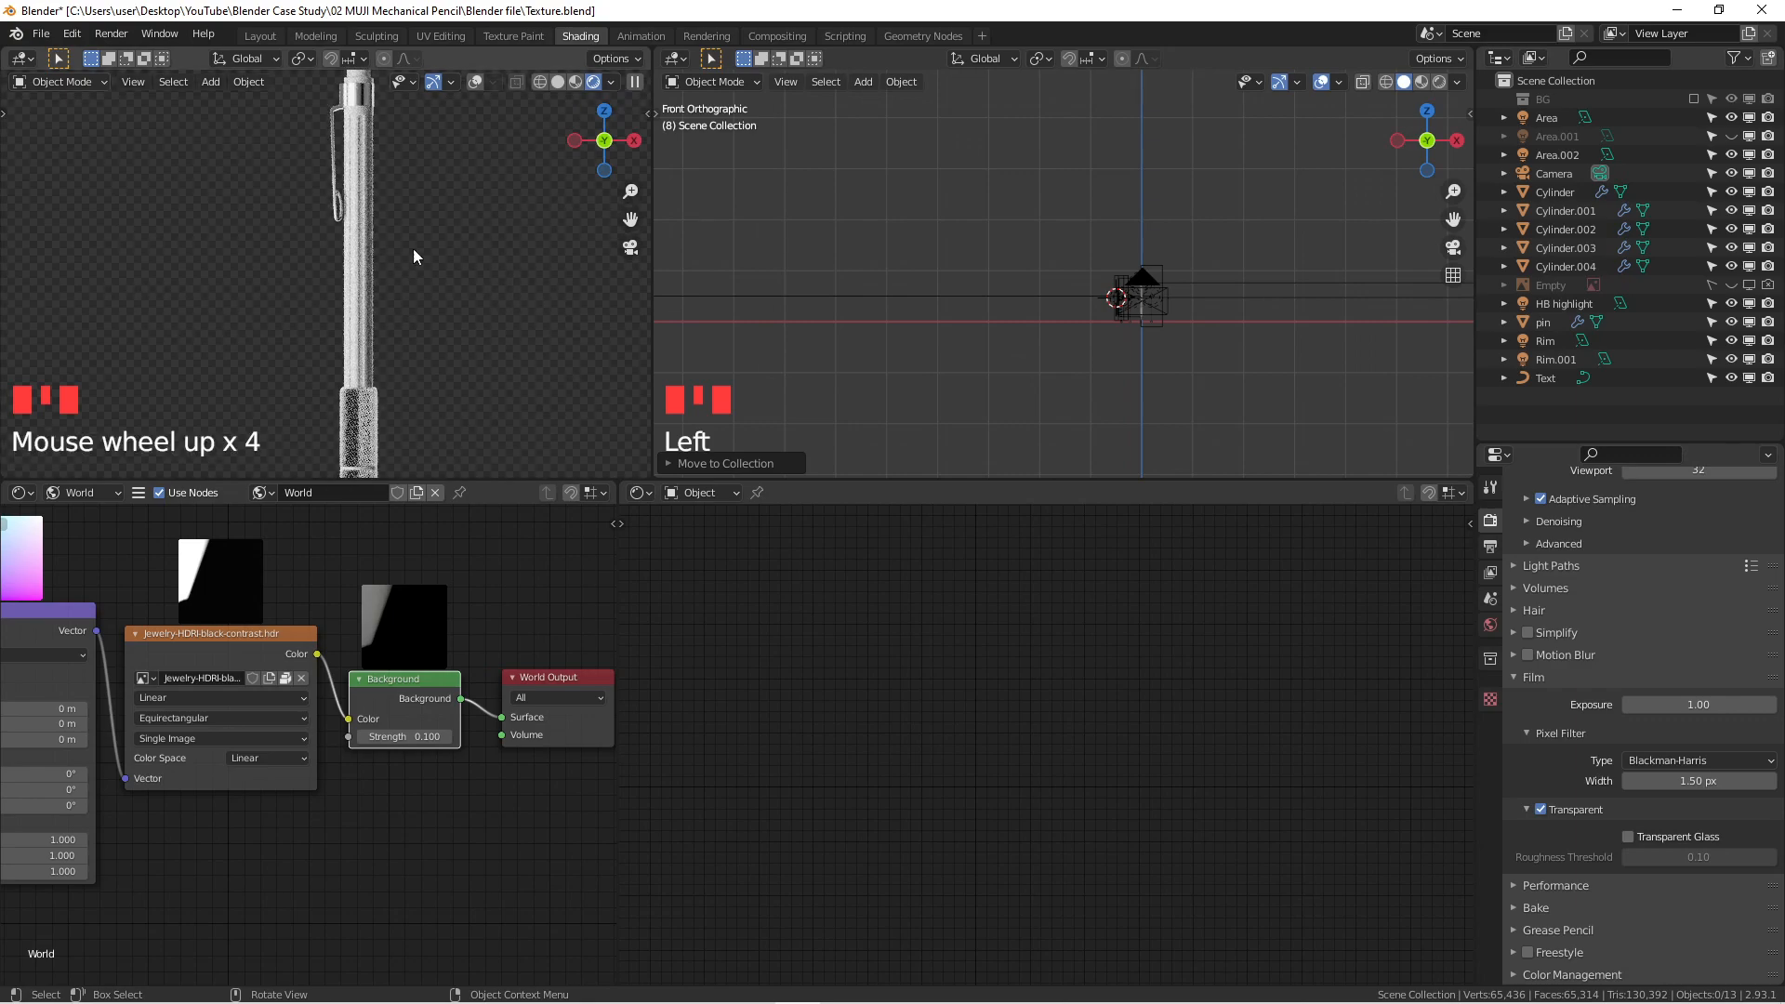
scroll(481, 267, down, 4)
shift+middle_drag(475, 268, 423, 274)
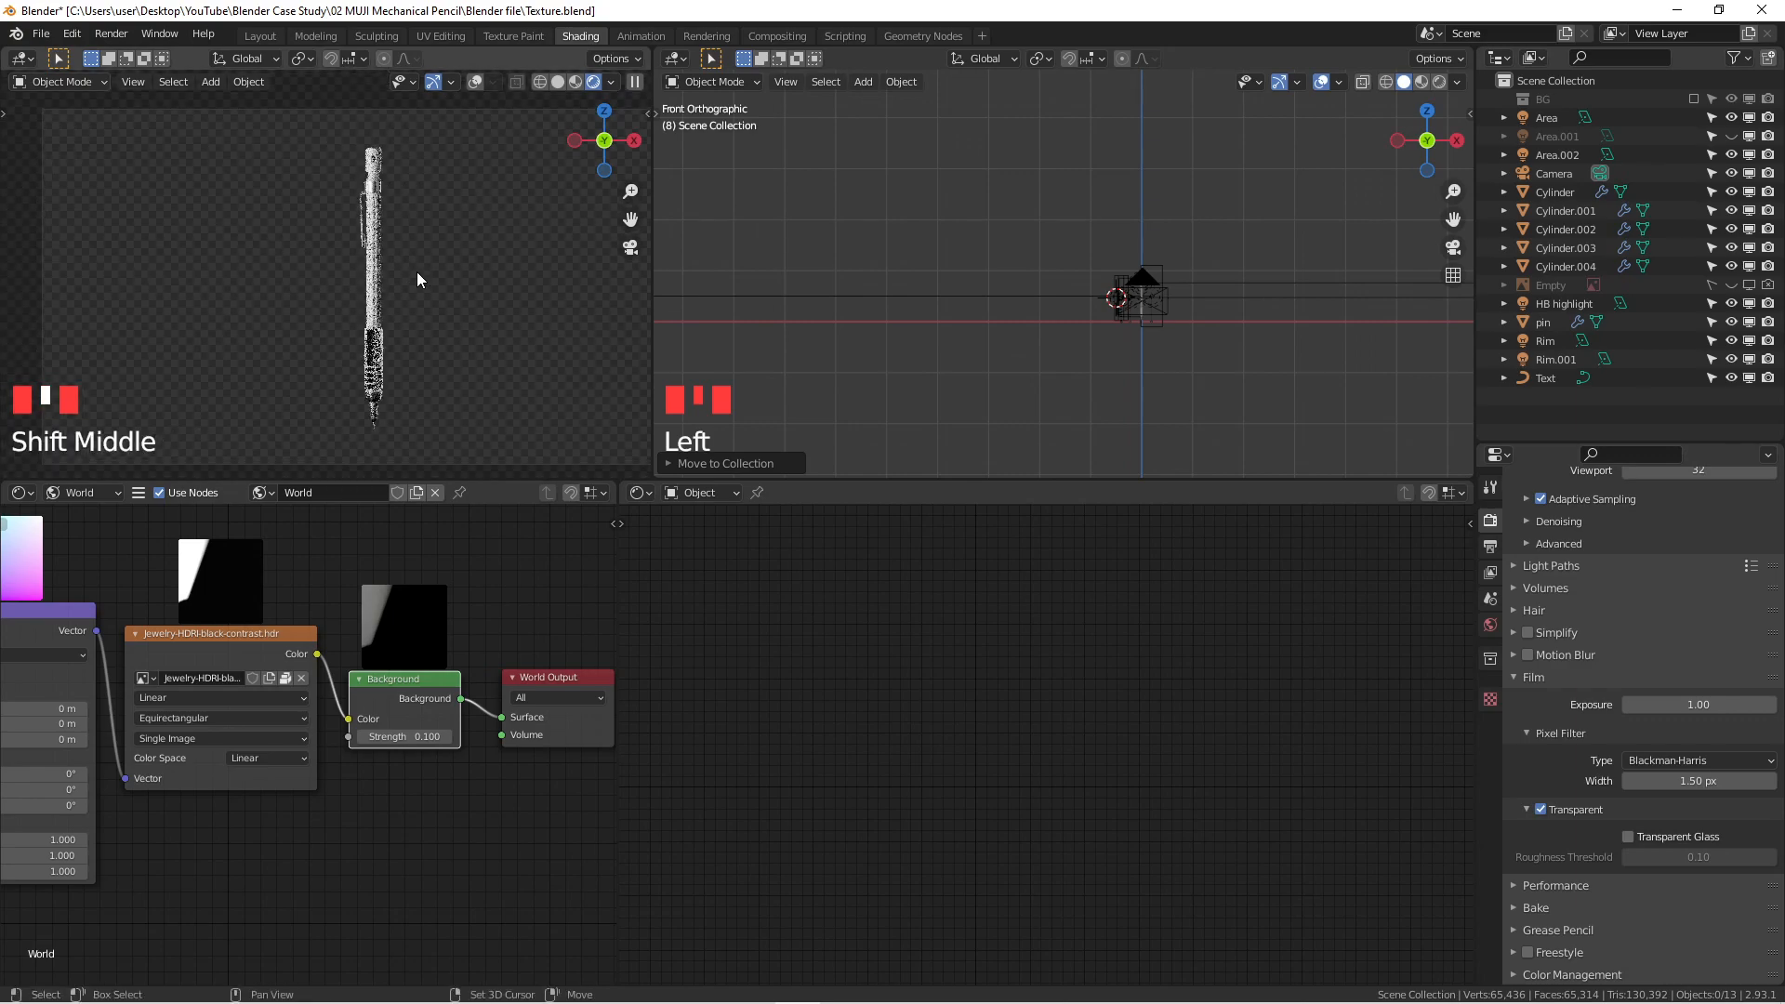
scroll(1037, 313, up, 3)
shift+middle_drag(1049, 307, 861, 307)
scroll(950, 277, up, 4)
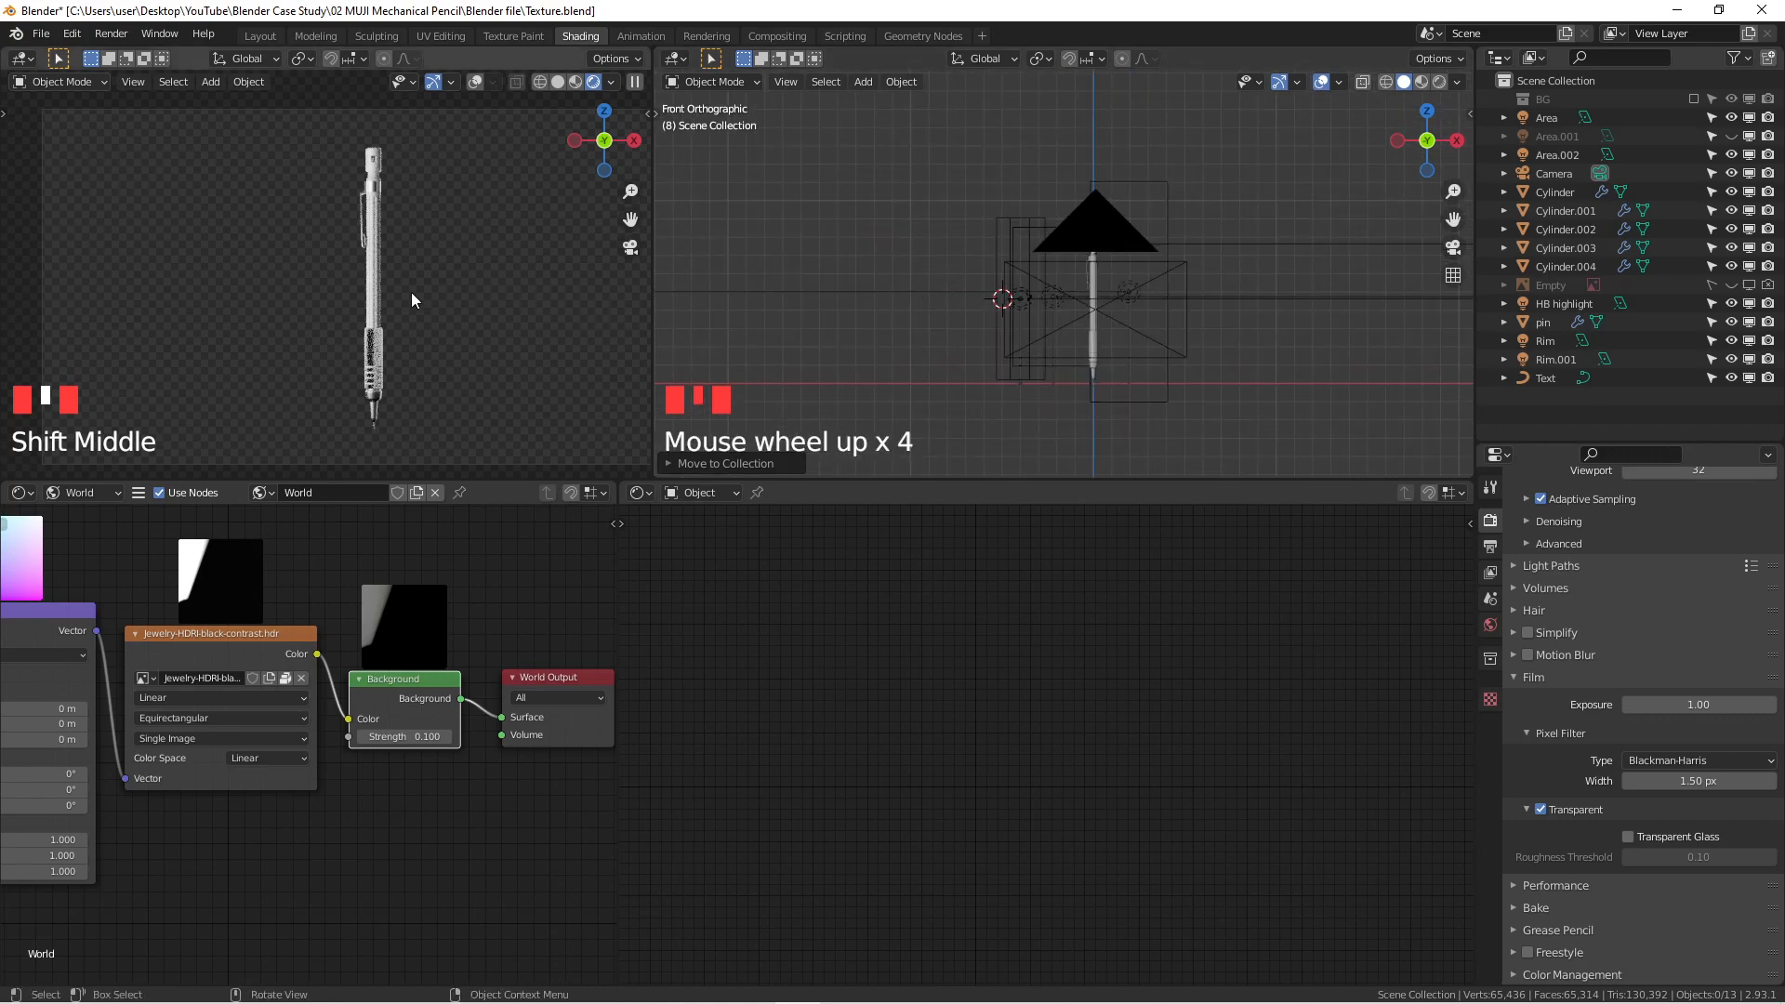
scroll(415, 300, up, 8)
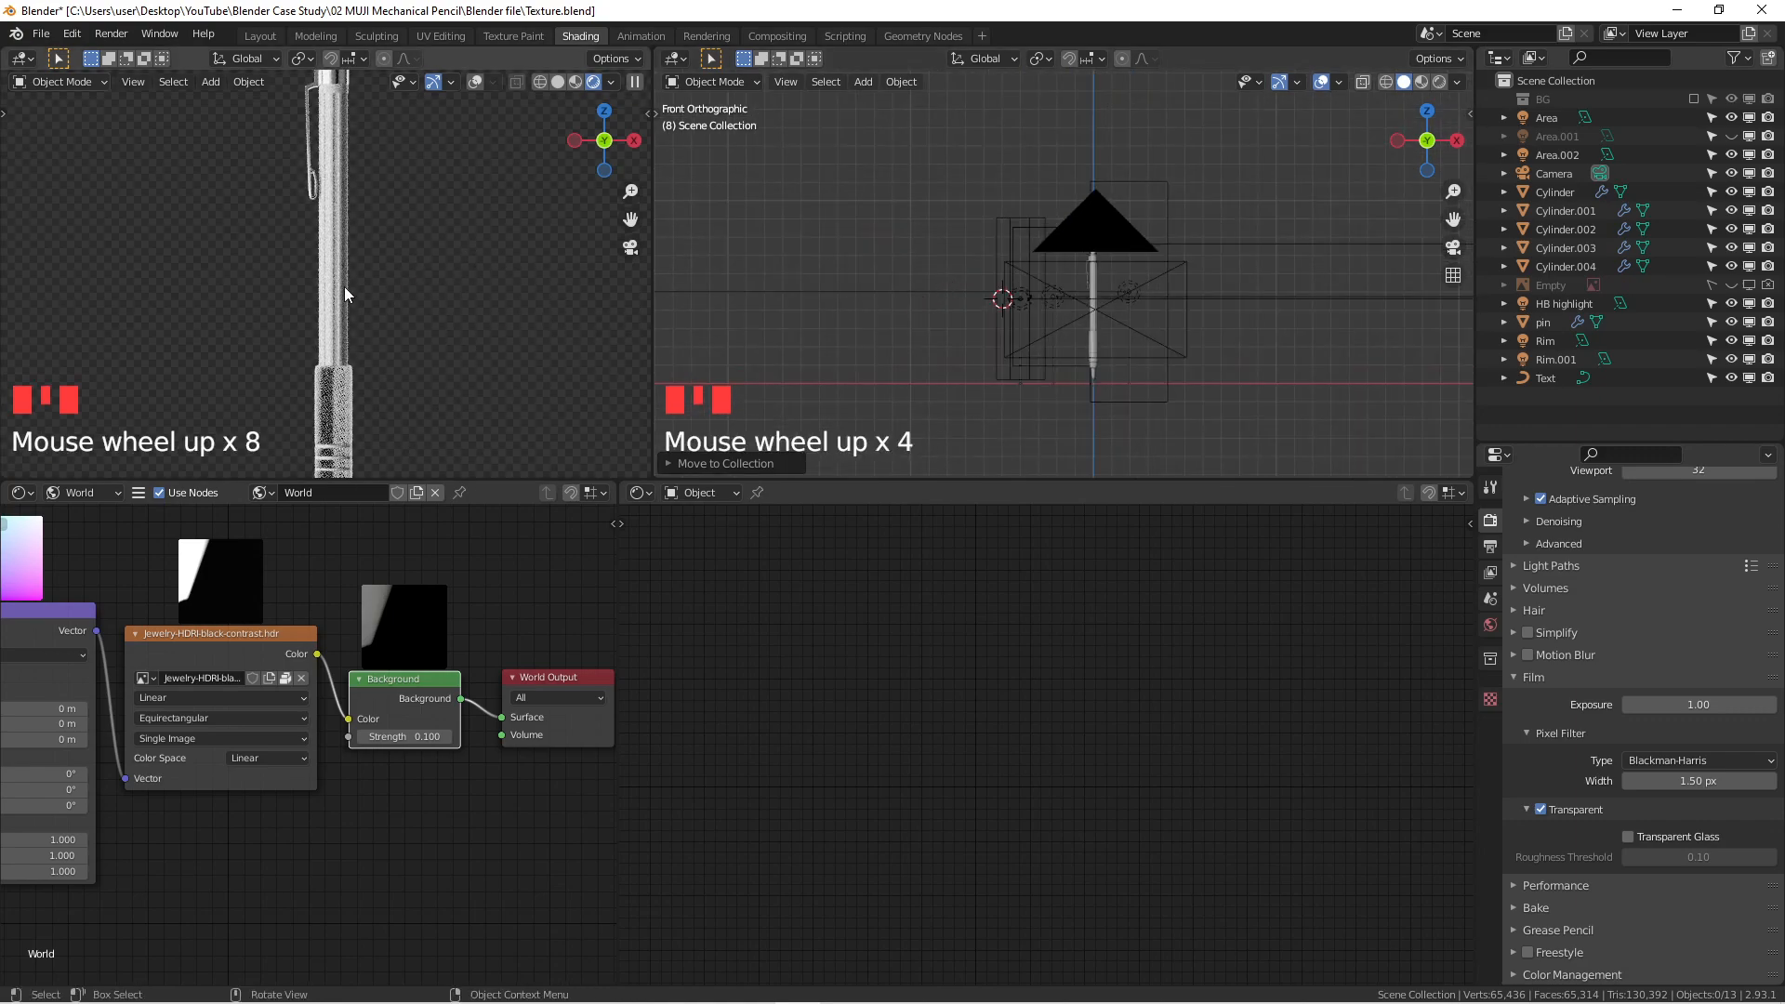
scroll(474, 295, down, 5)
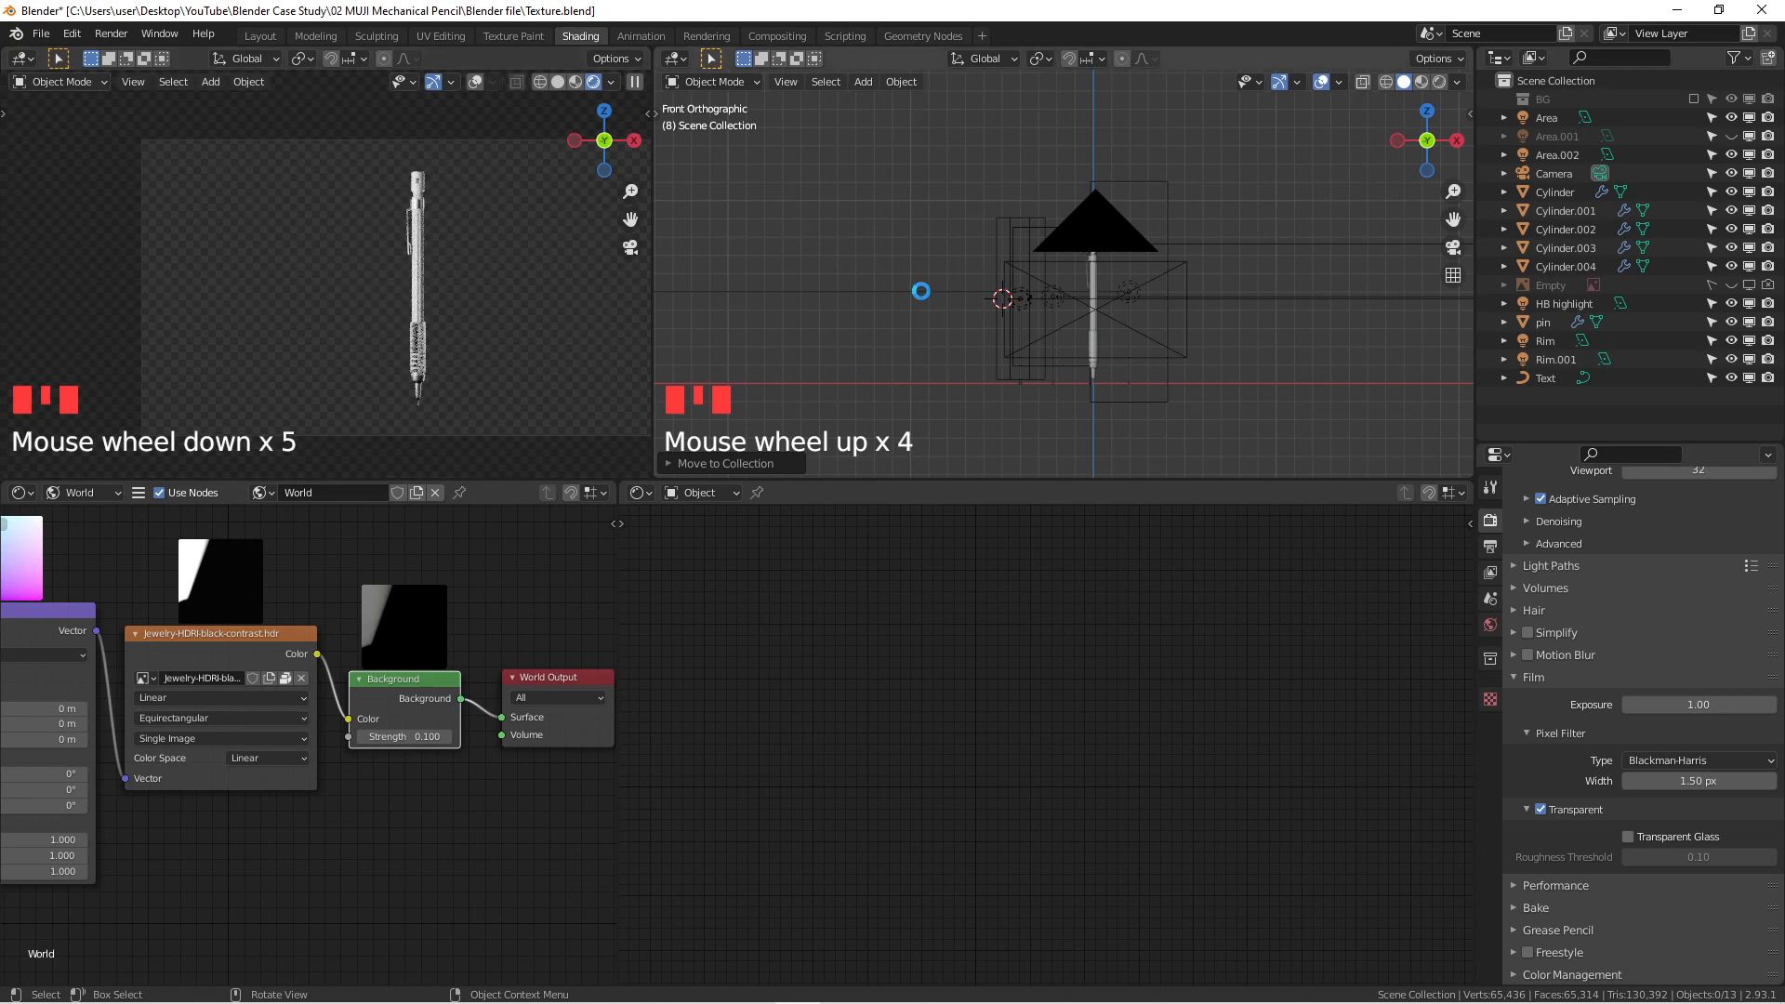
key(F12)
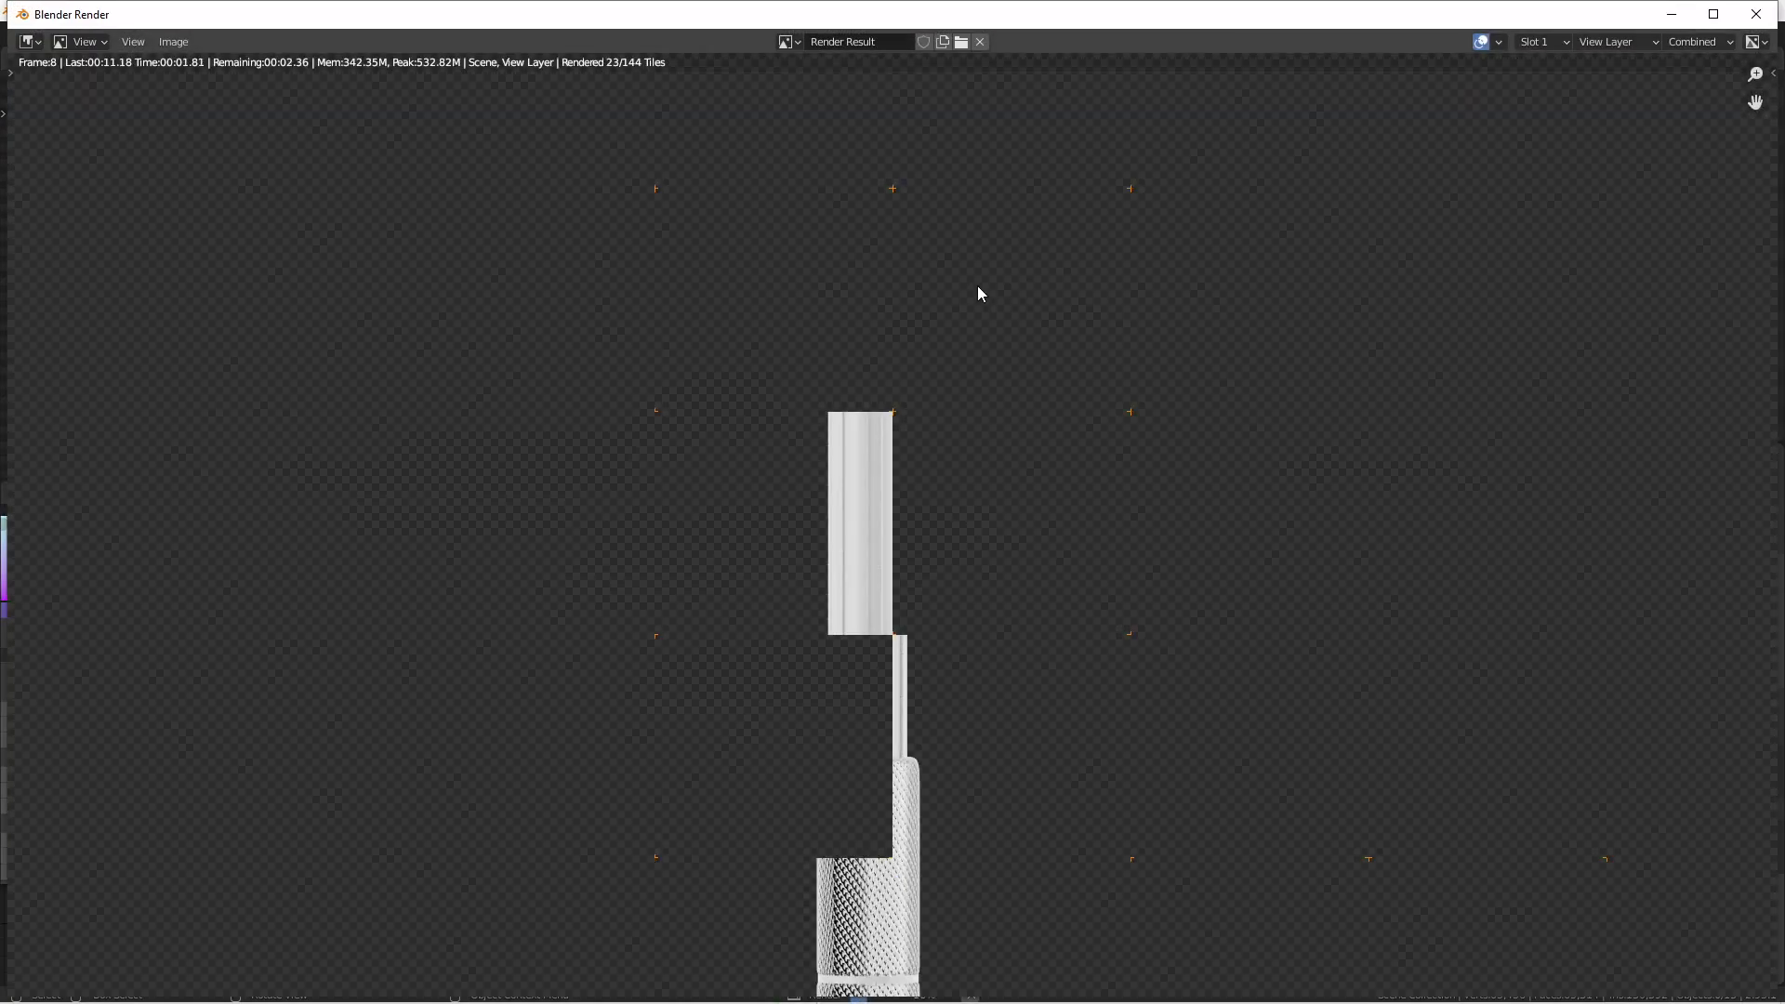
scroll(912, 589, down, 4)
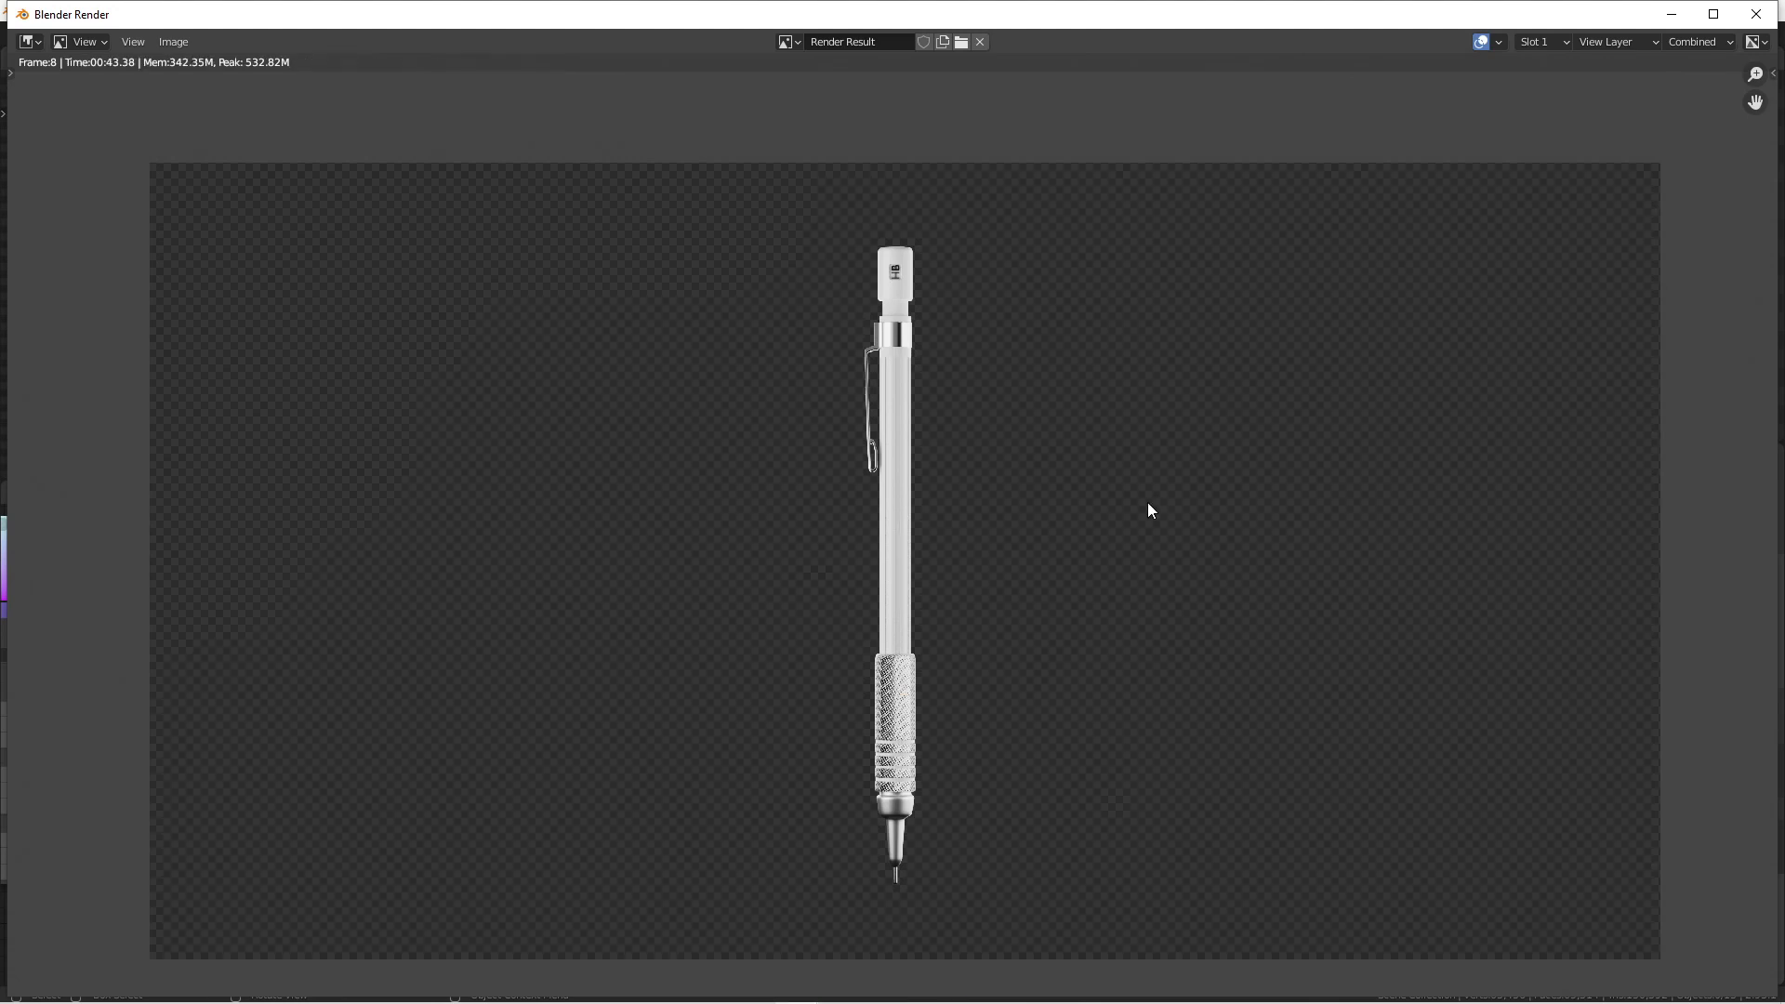
Step: Try the PNG file format in the image save options, cancel the save, and close the render window
click(184, 42)
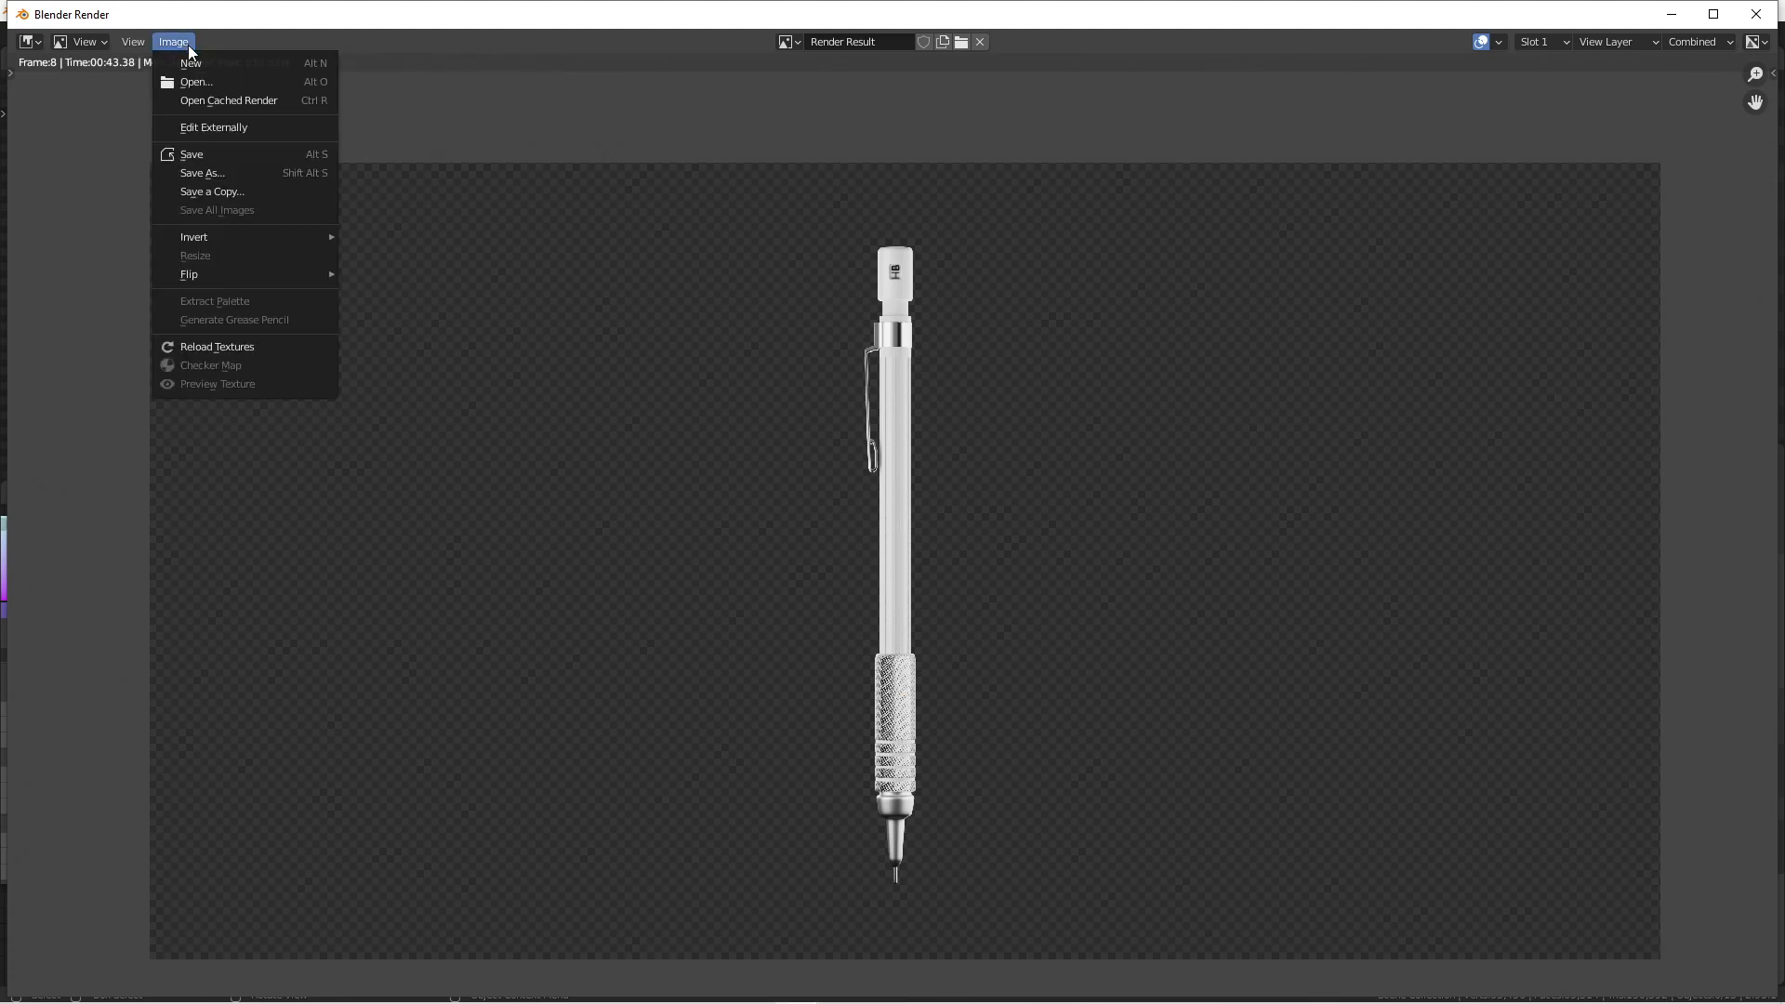
click(221, 173)
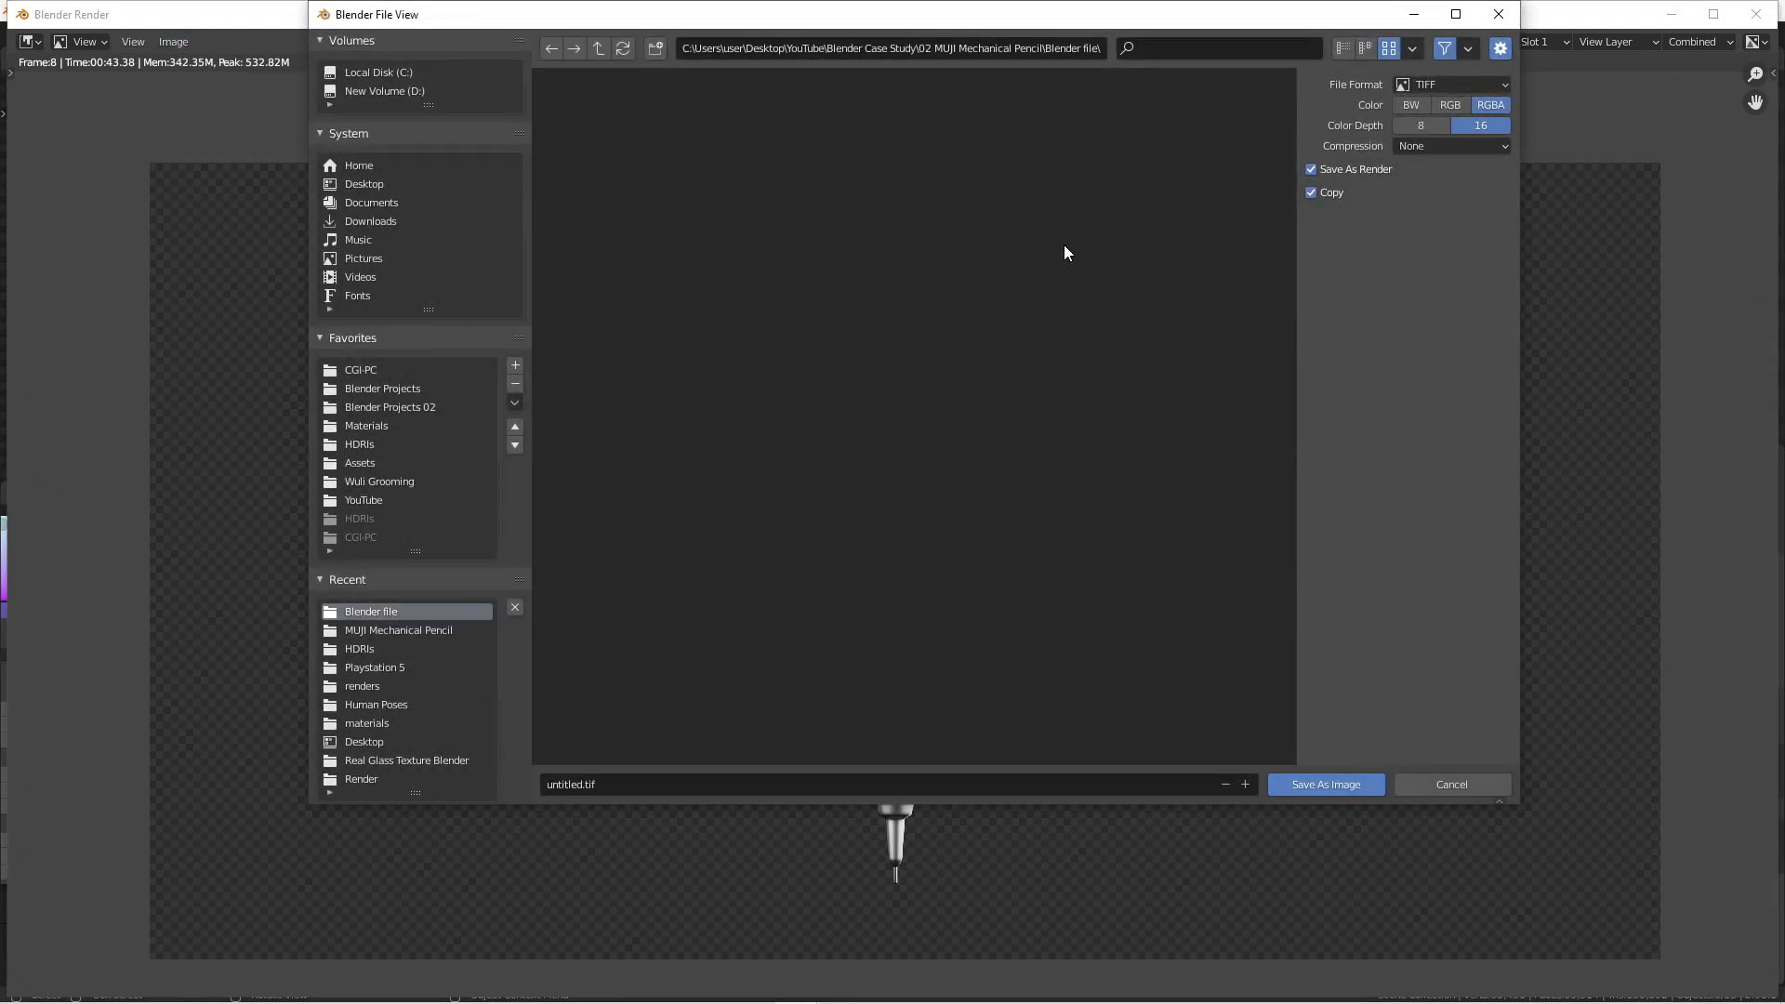
click(1445, 83)
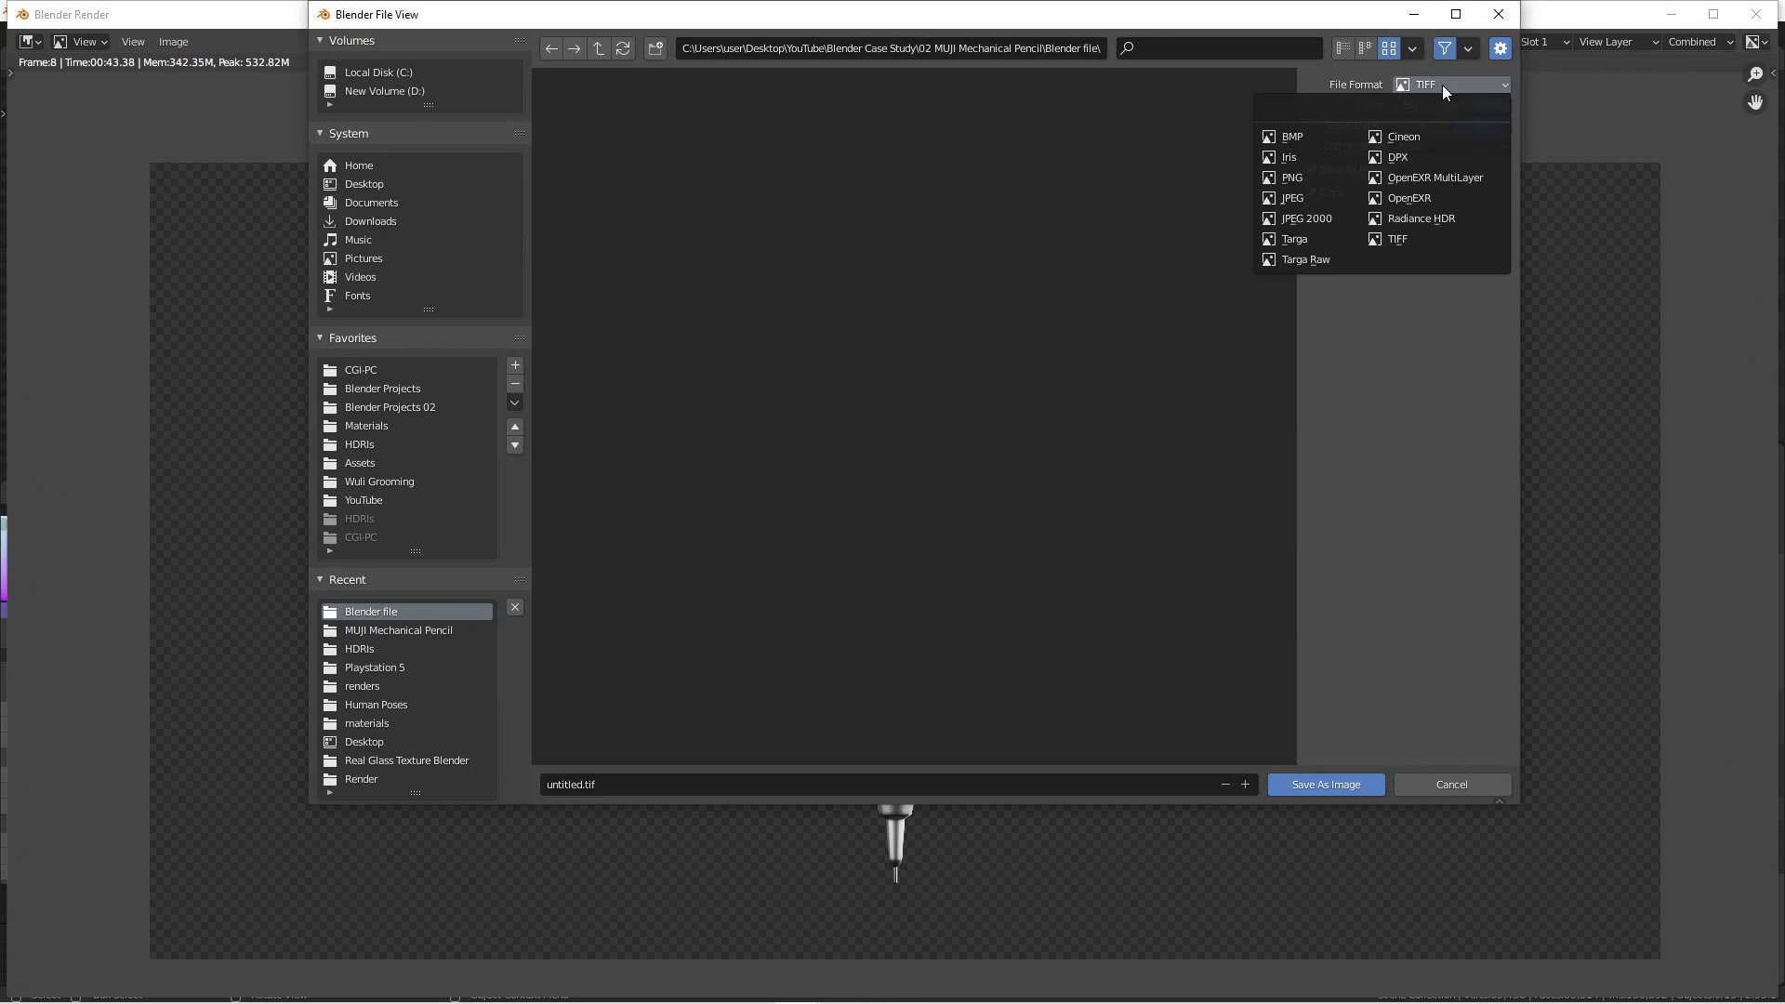
click(1294, 177)
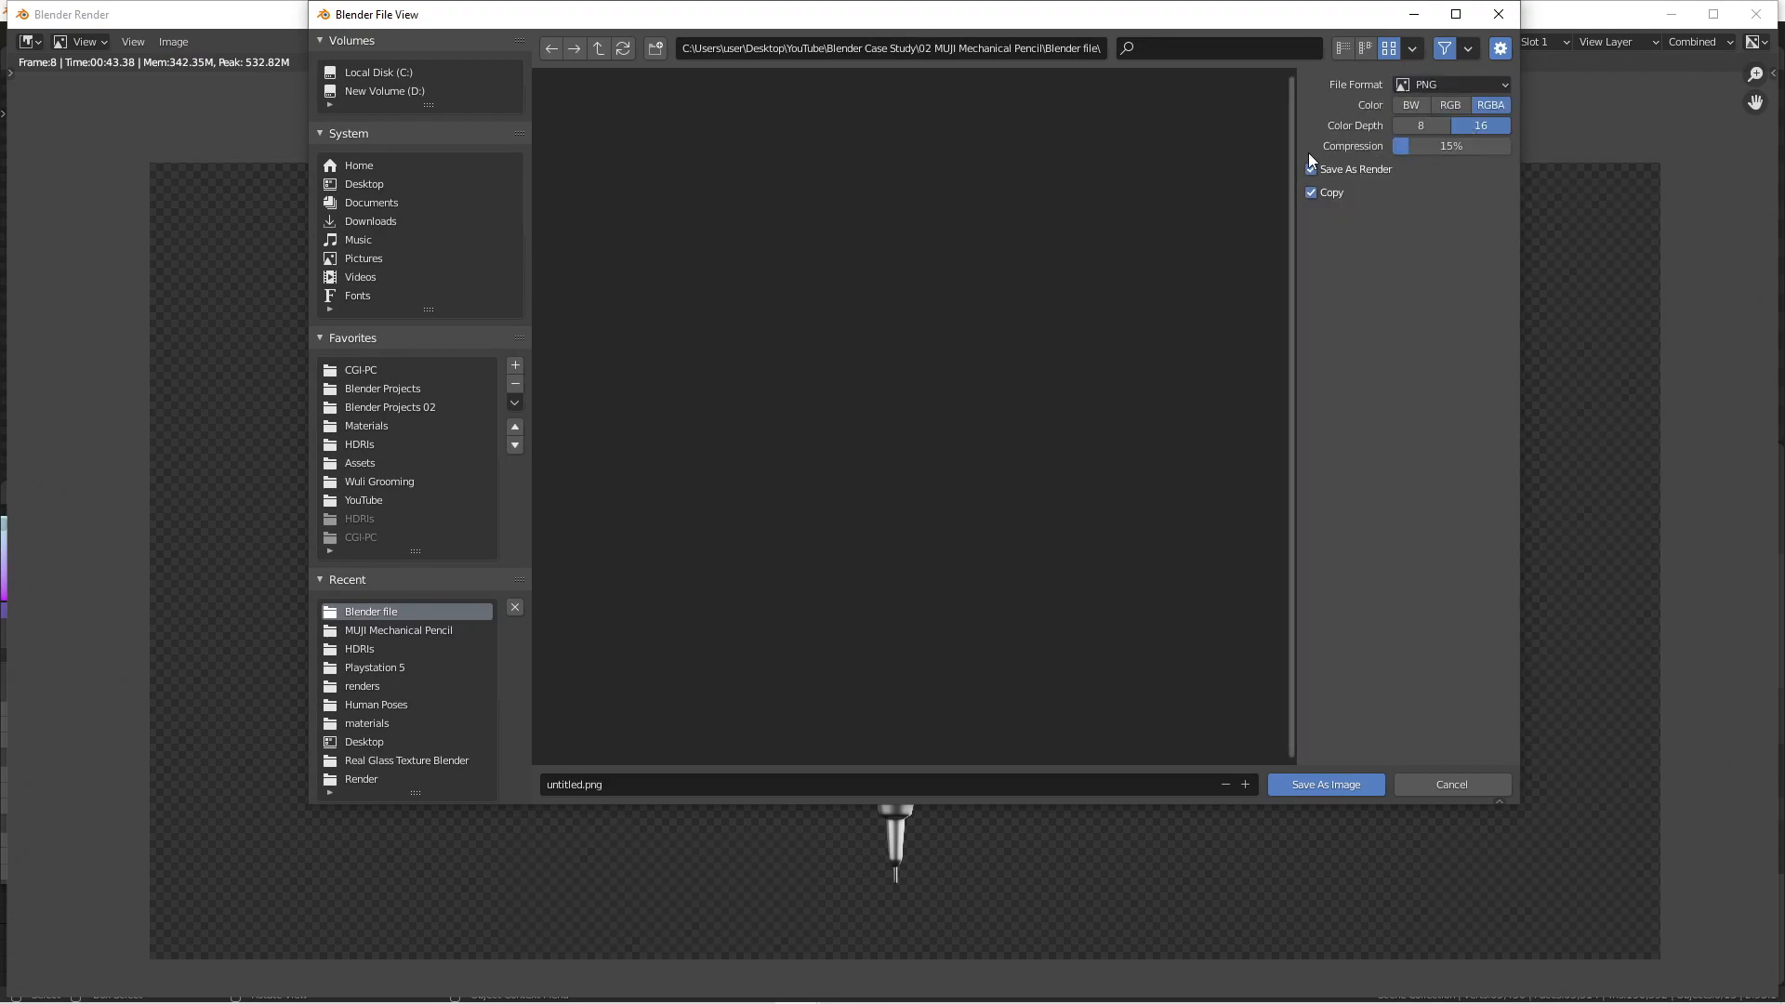
drag(1400, 149, 1295, 177)
click(1476, 787)
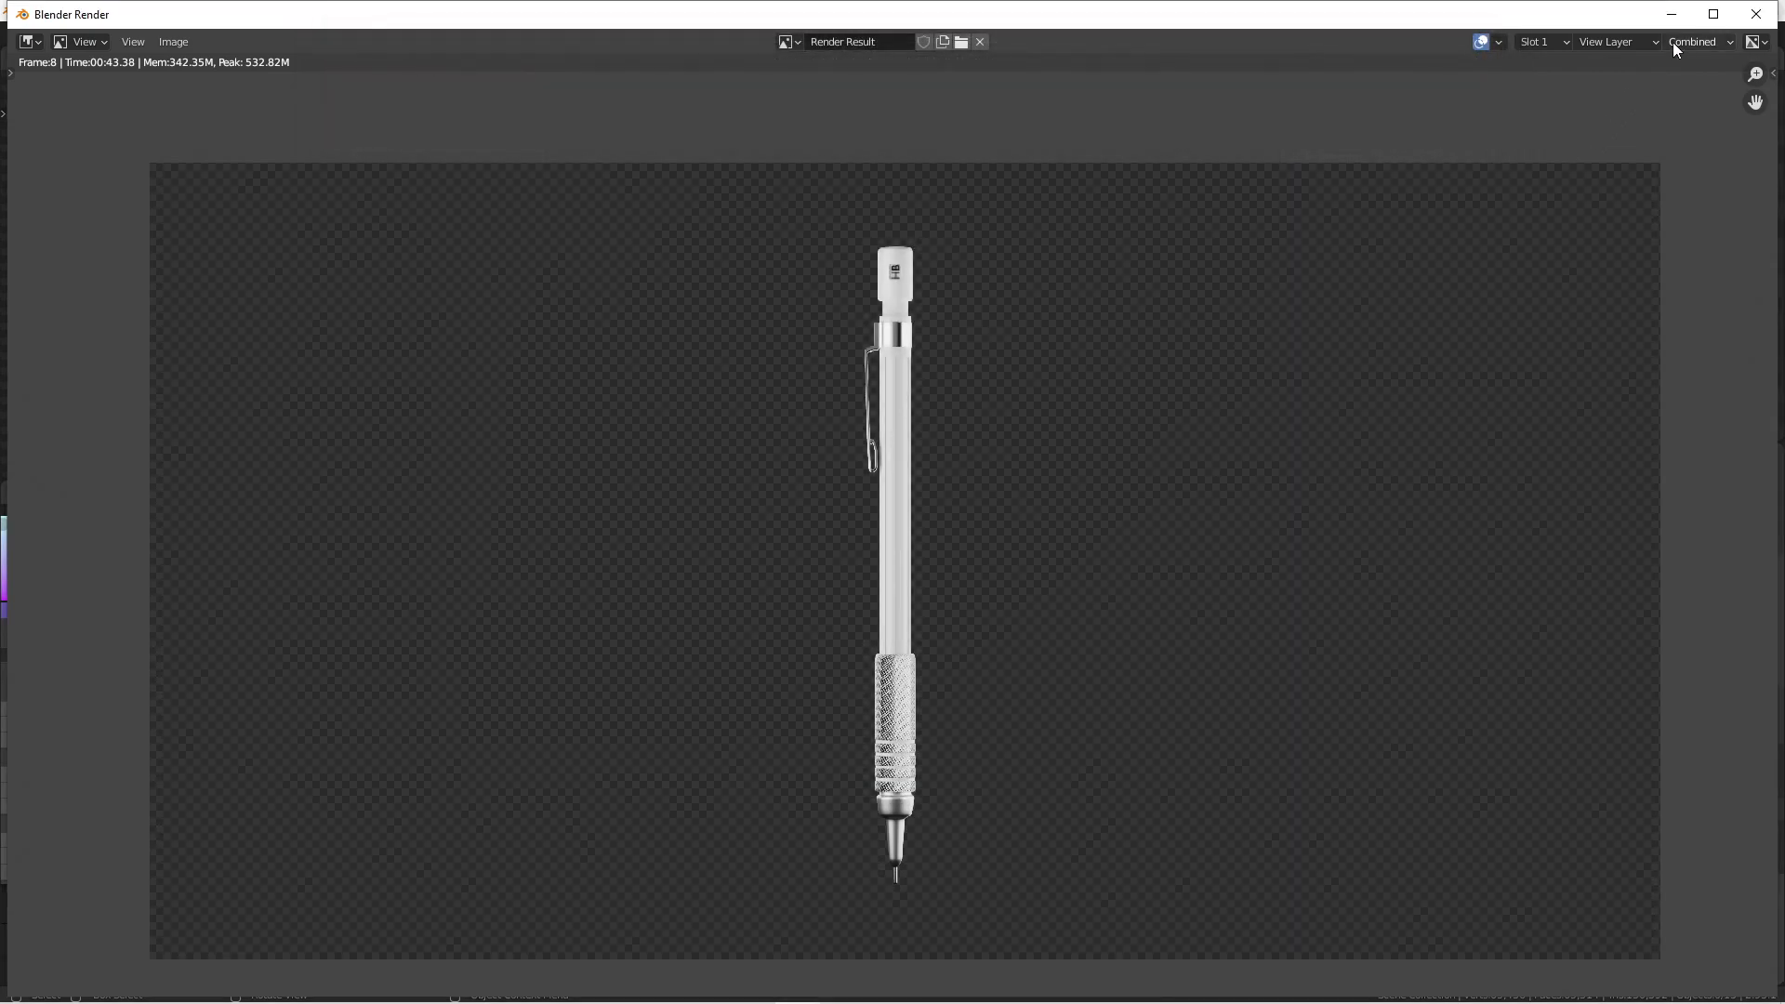
click(1755, 14)
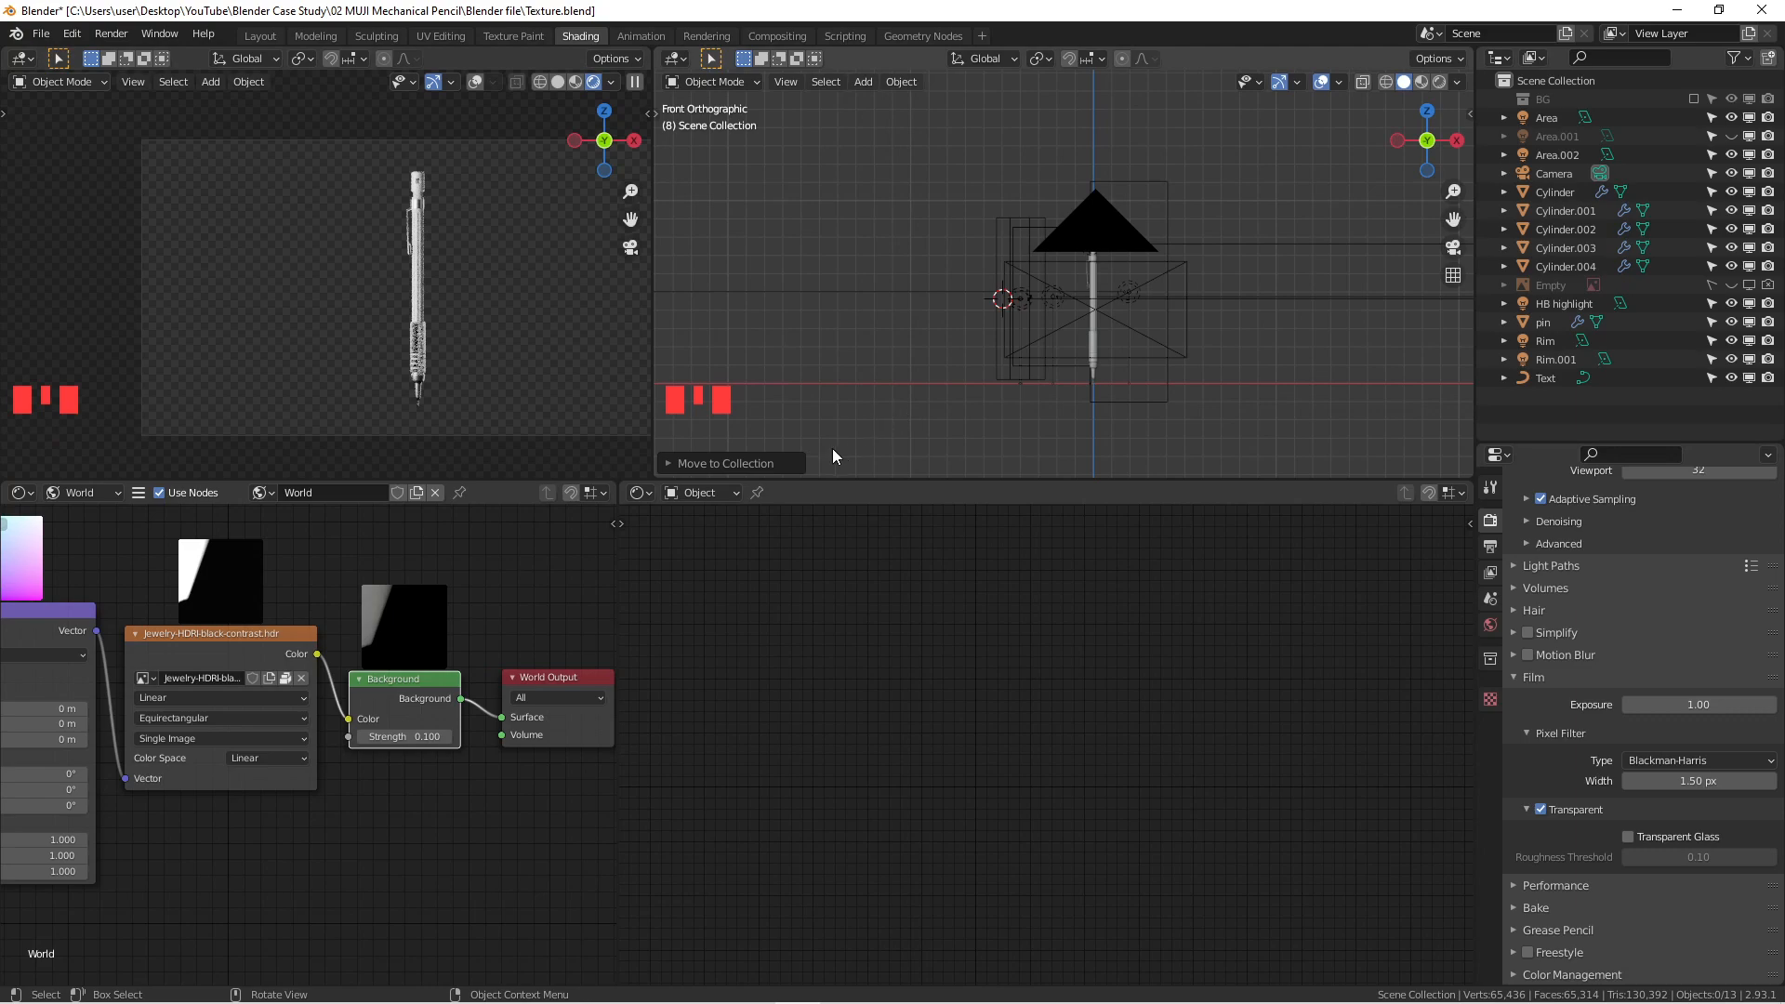
Step: Switch to the Layout workspace and inspect the pencil and its lights from the front, camera and perspective views
drag(651, 463, 658, 463)
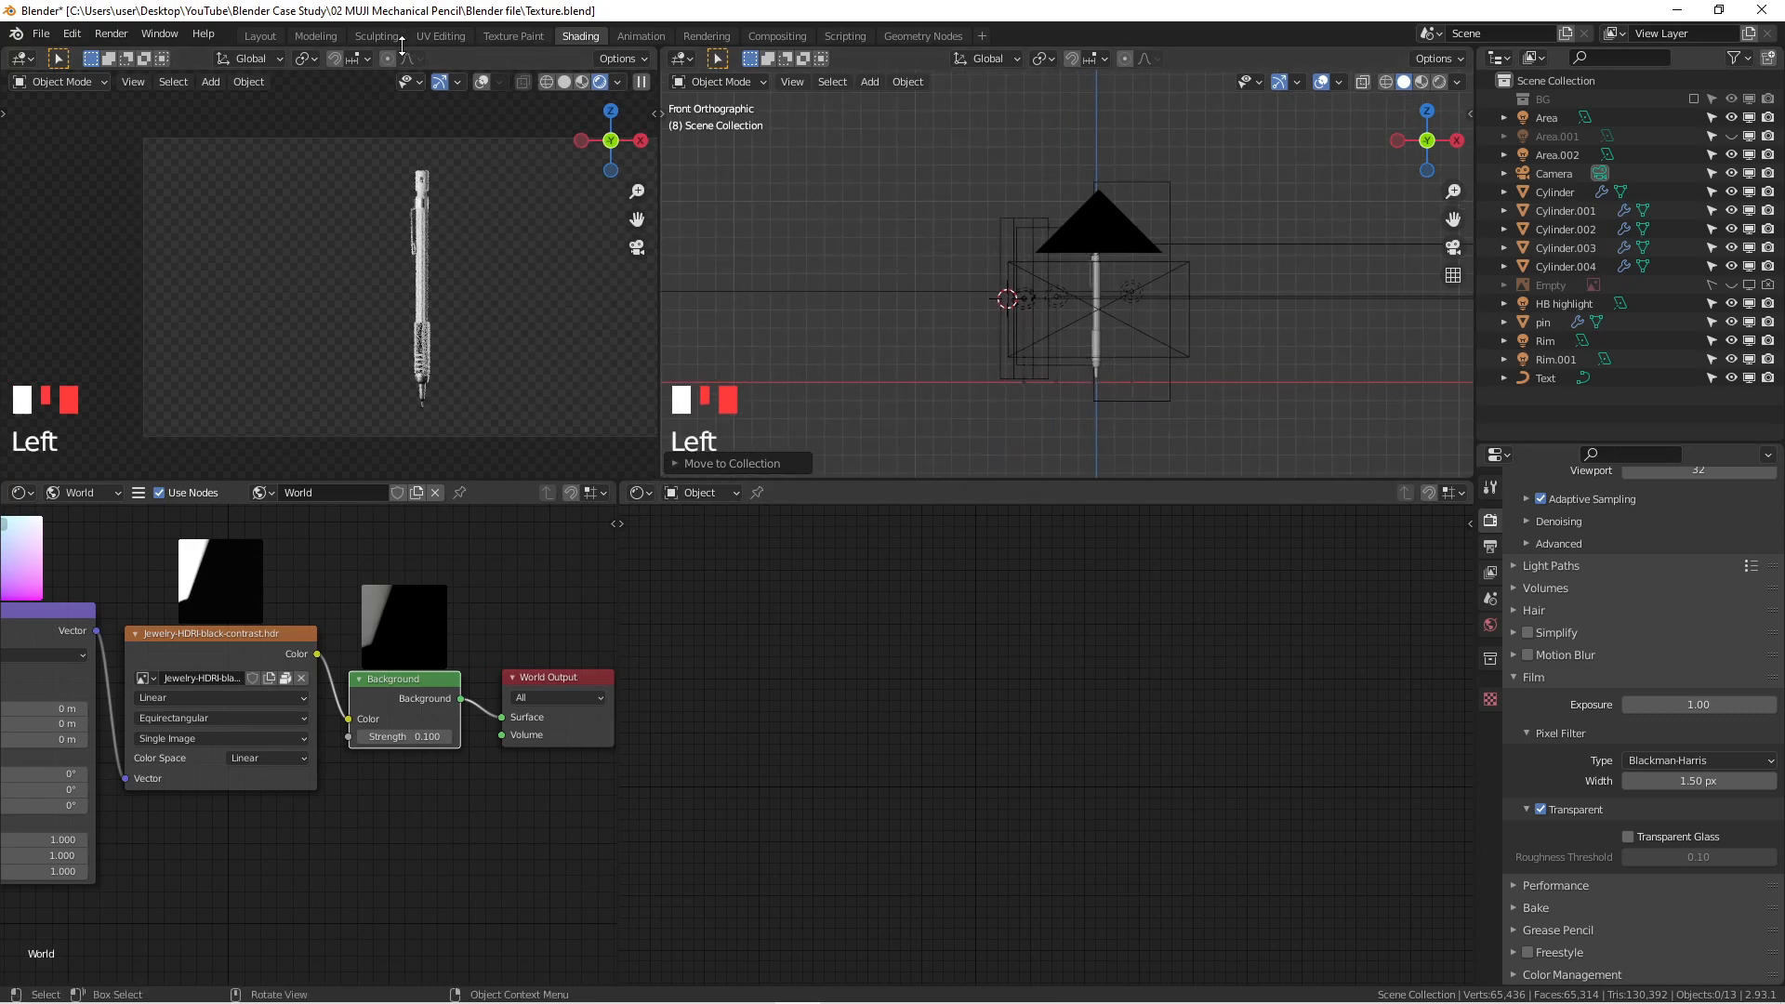
click(260, 37)
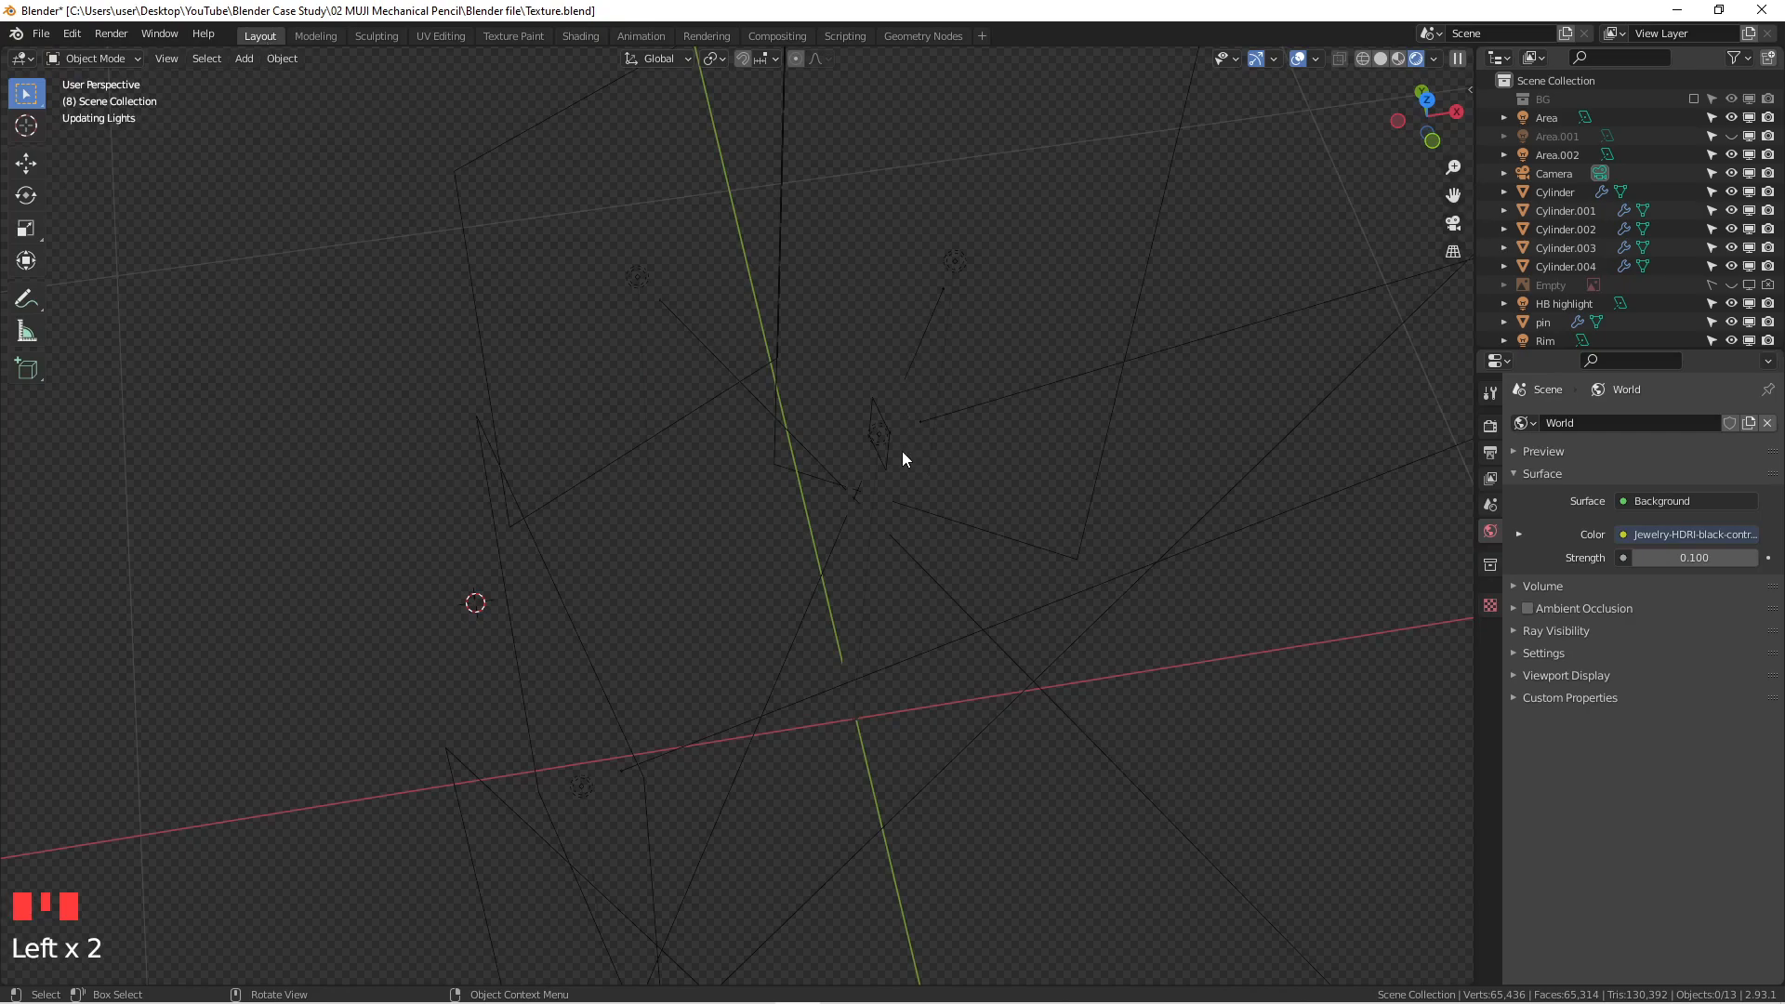
mouse_move(900, 459)
middle_down()
mouse_move(998, 428)
mouse_move(732, 299)
mouse_move(773, 568)
middle_up()
click(661, 611)
scroll(958, 632, down, 2)
middle_drag(958, 632, 883, 592)
key(KP_1)
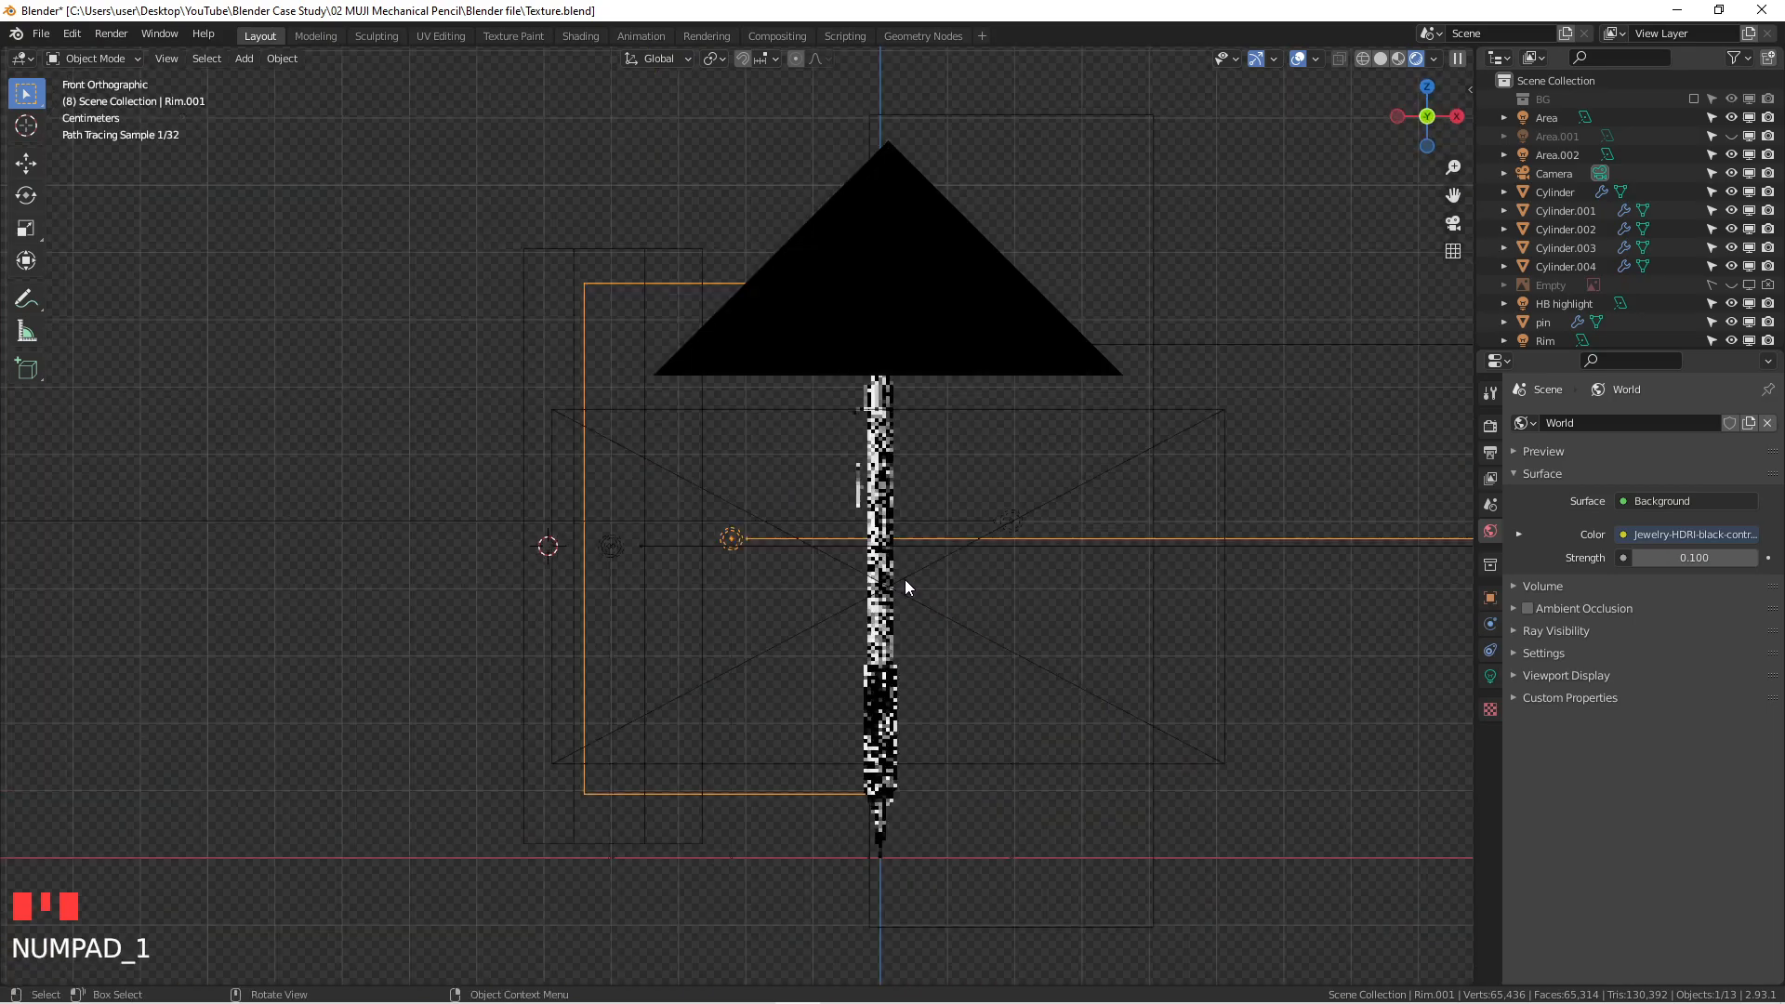
scroll(917, 559, up, 2)
key(KP_0)
scroll(814, 479, up, 2)
shift+middle_drag(814, 480, 949, 386)
scroll(1034, 416, down, 2)
mouse_move(888, 441)
middle_down()
mouse_move(816, 465)
mouse_move(831, 491)
middle_up()
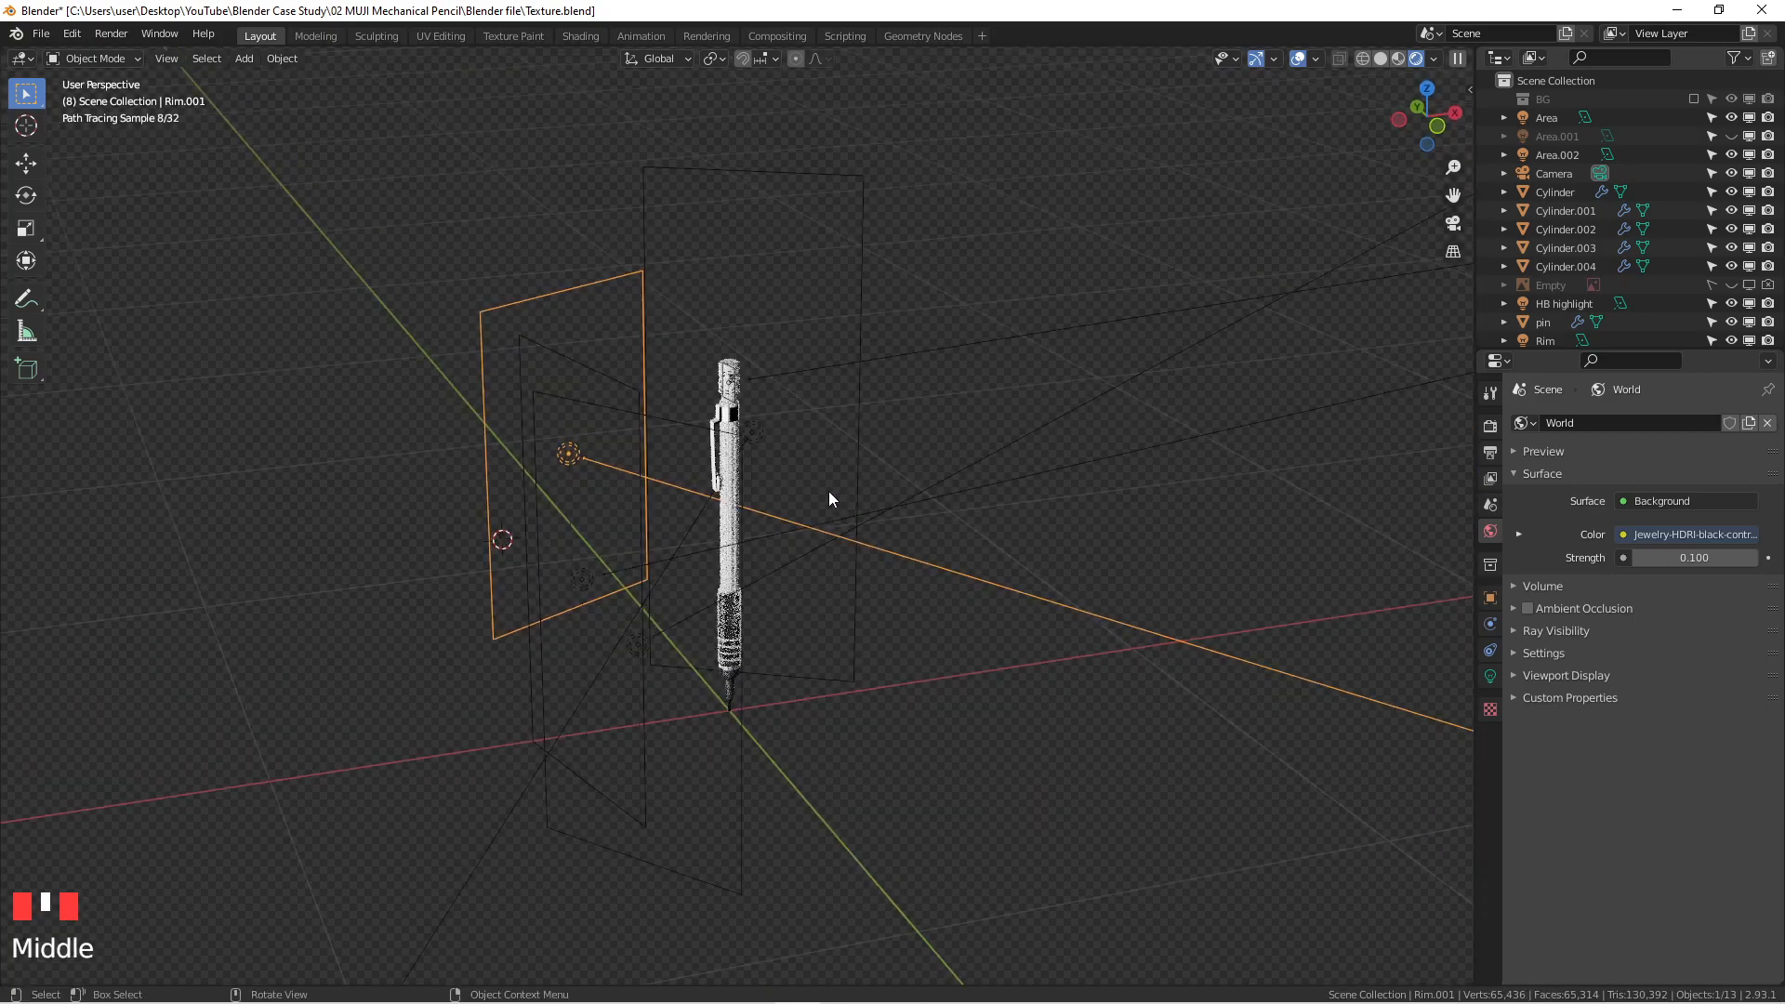
Step: Examine the placement of the individual lights around the pencil, including Rim and Rim.001, and check them from the camera view
middle_drag(766, 534, 672, 559)
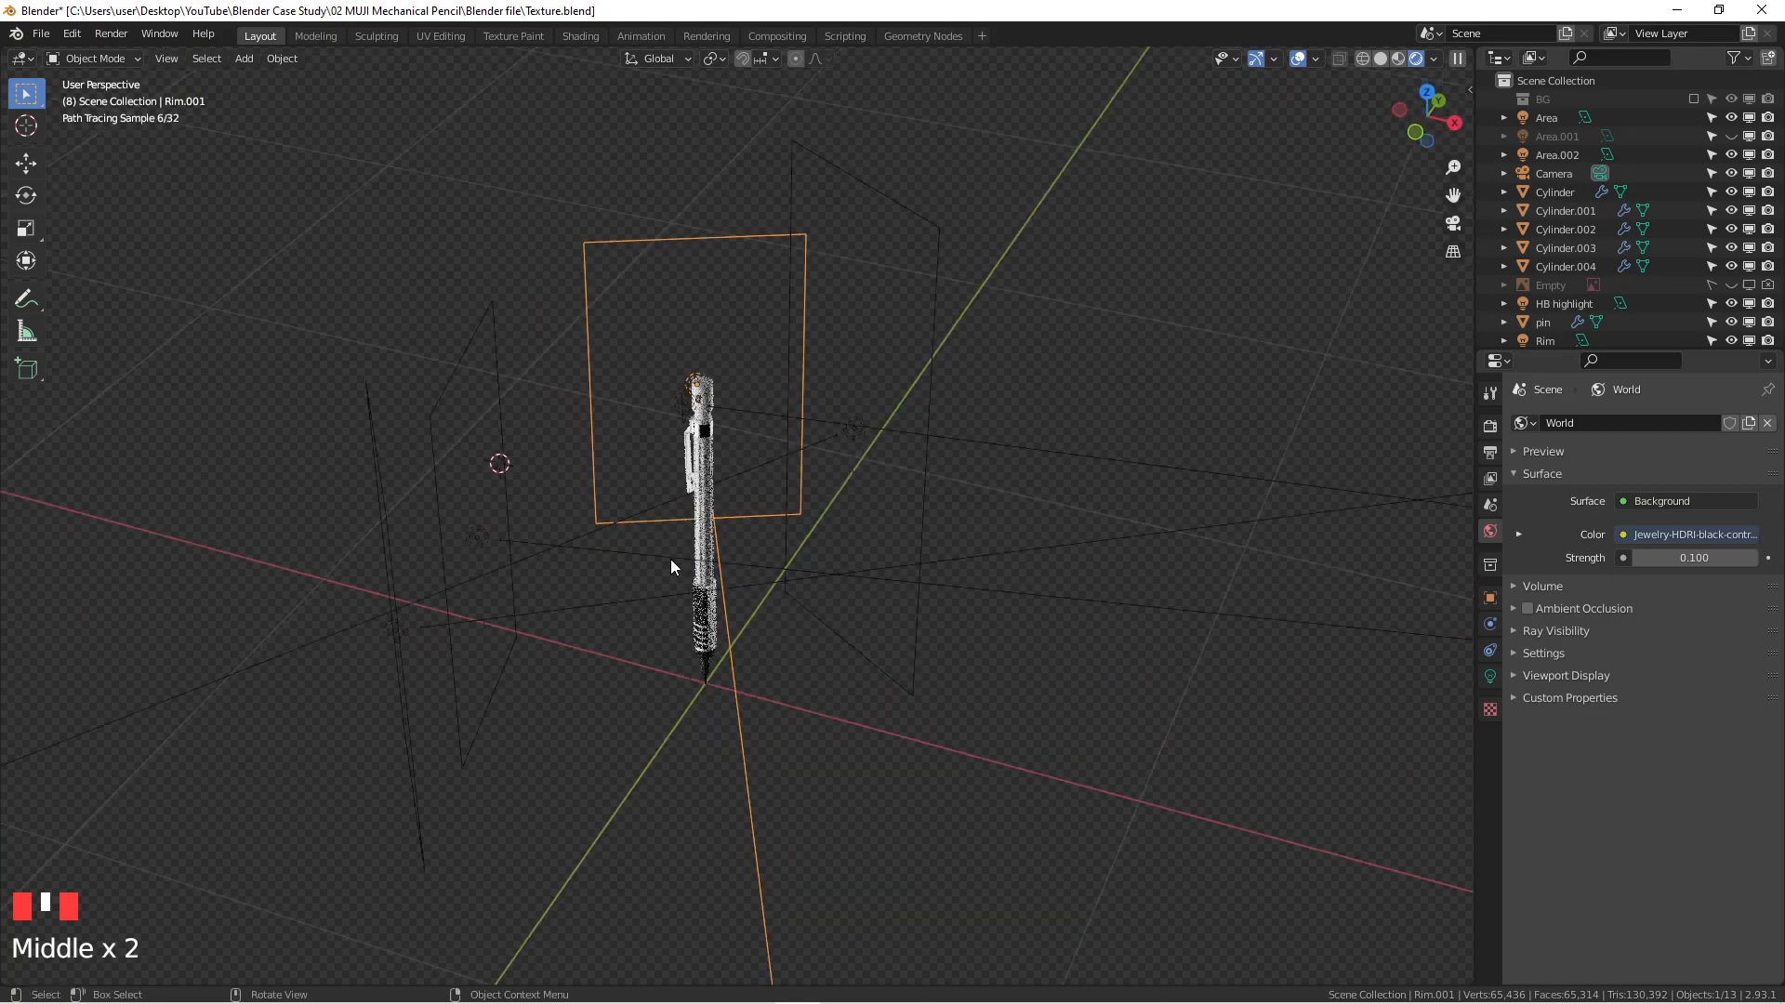
click(477, 537)
click(398, 567)
middle_drag(398, 567, 818, 388)
click(803, 417)
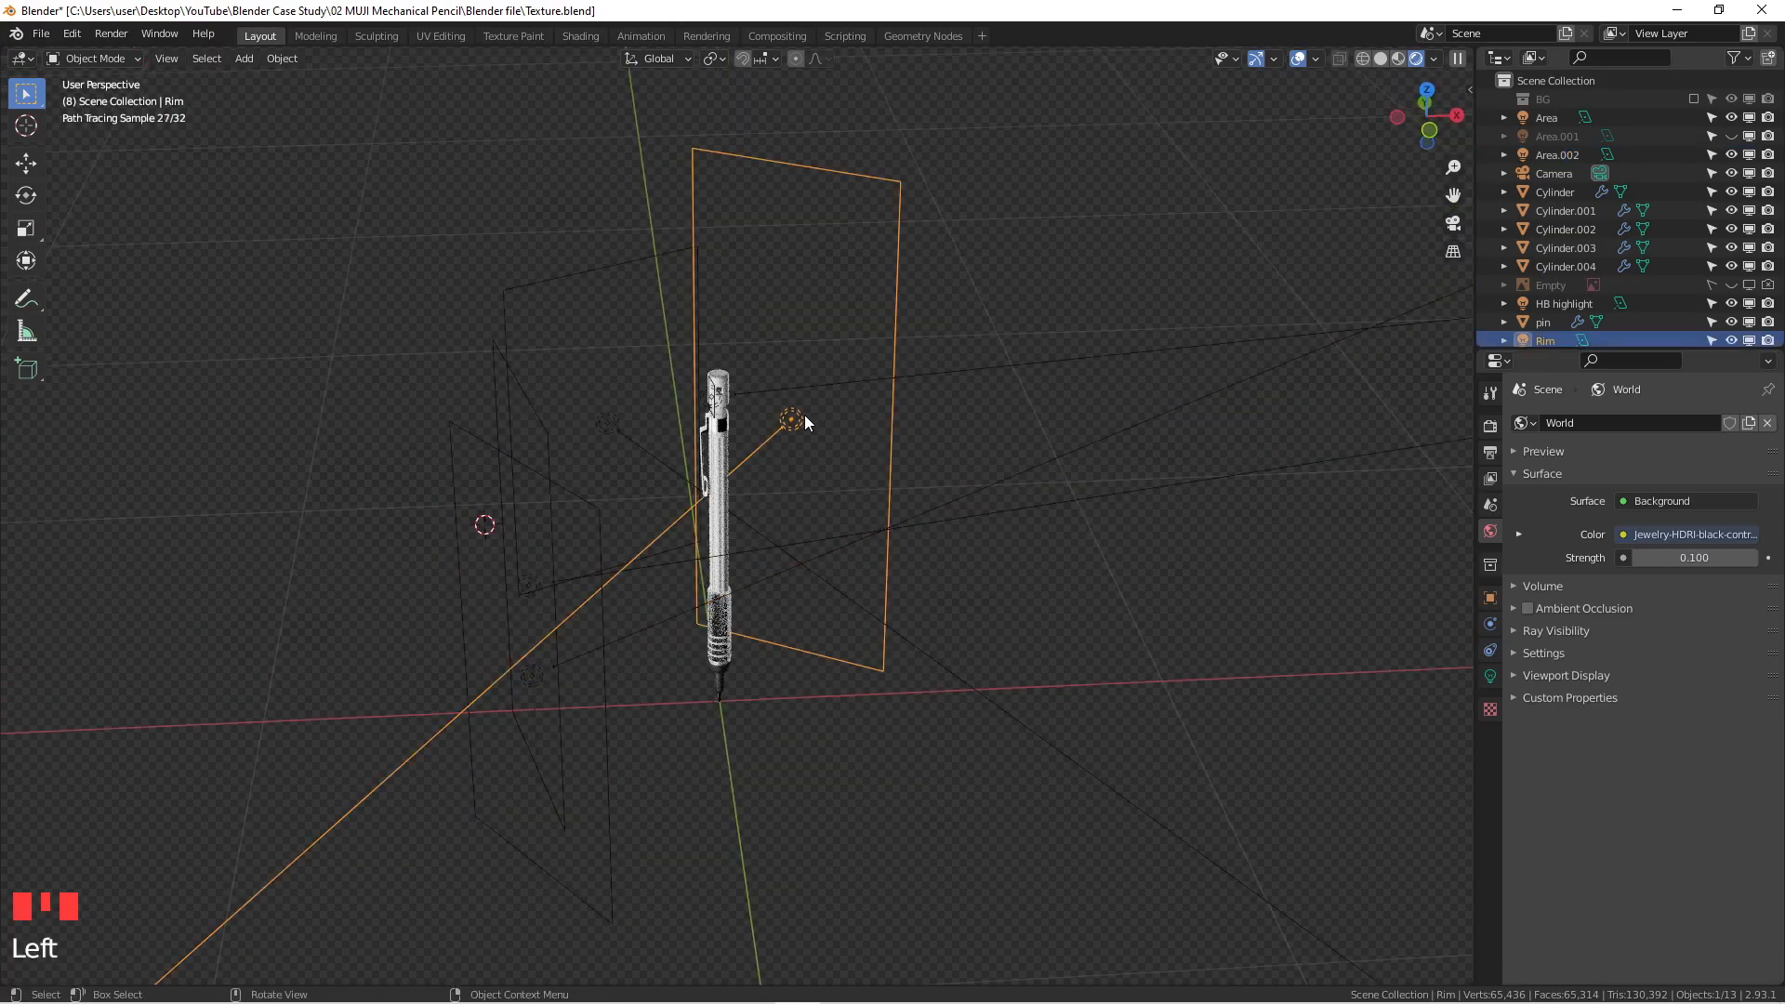
click(606, 423)
middle_drag(606, 423, 827, 489)
key(KP_1)
scroll(740, 487, up, 2)
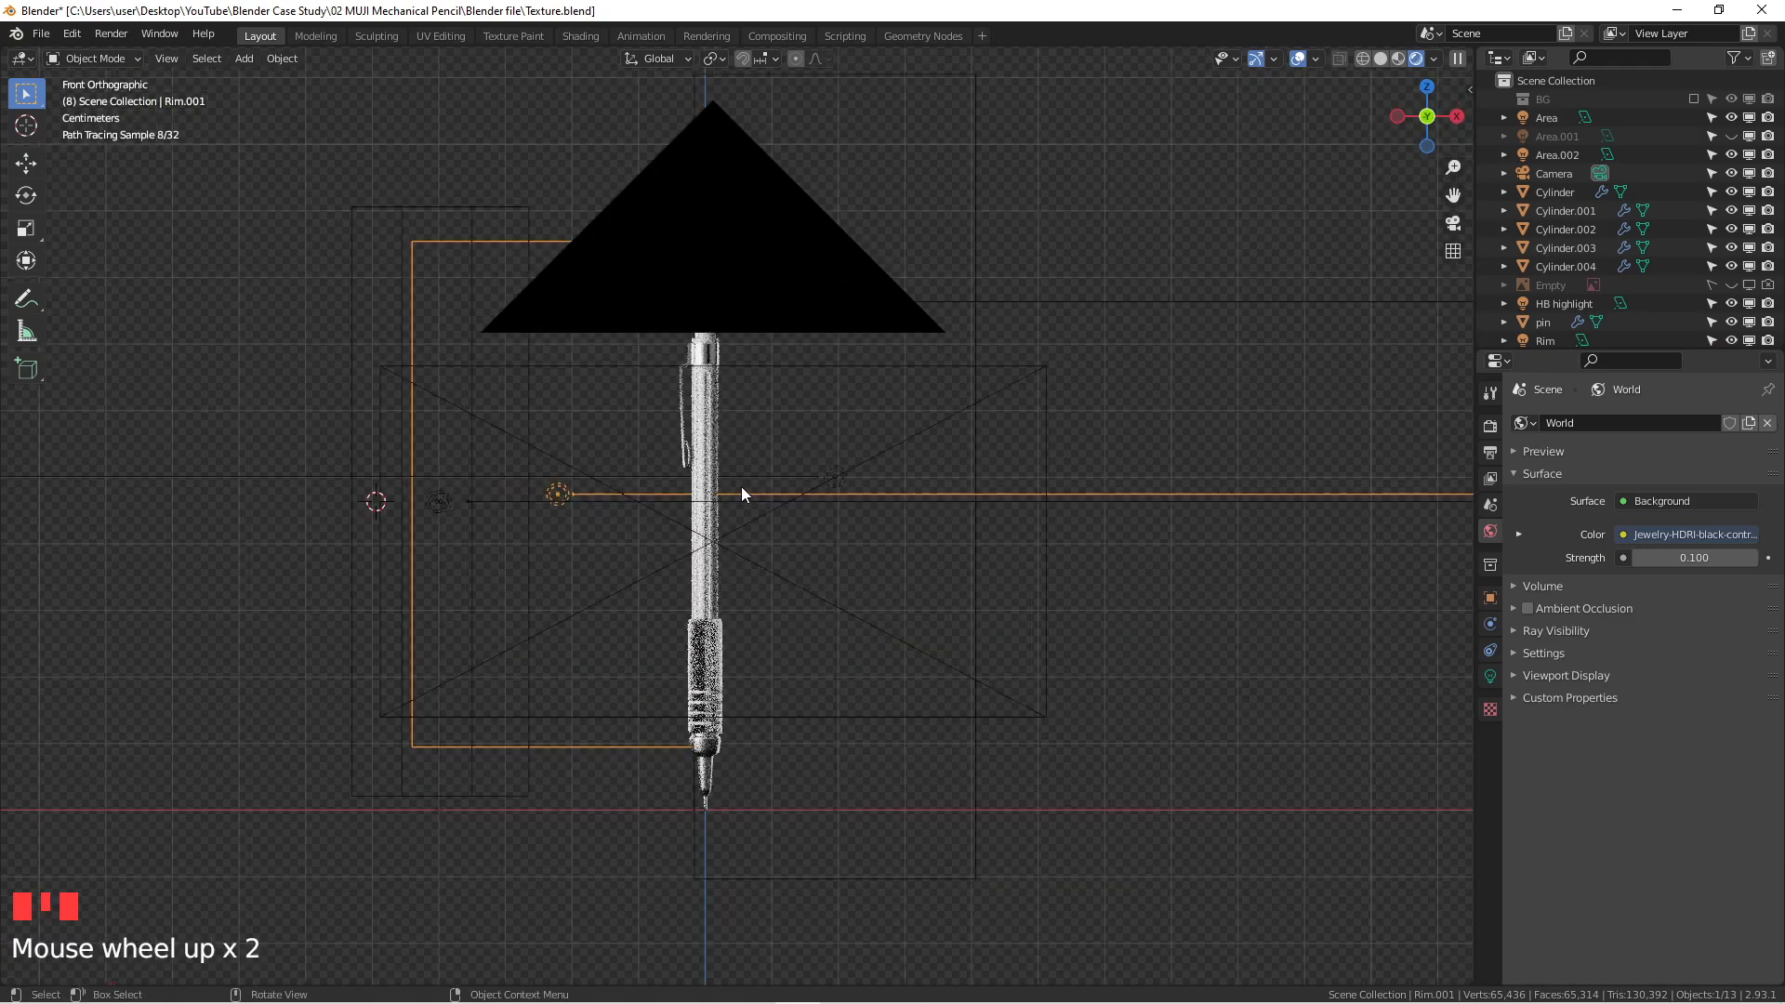
key(KP_0)
scroll(921, 441, up, 1)
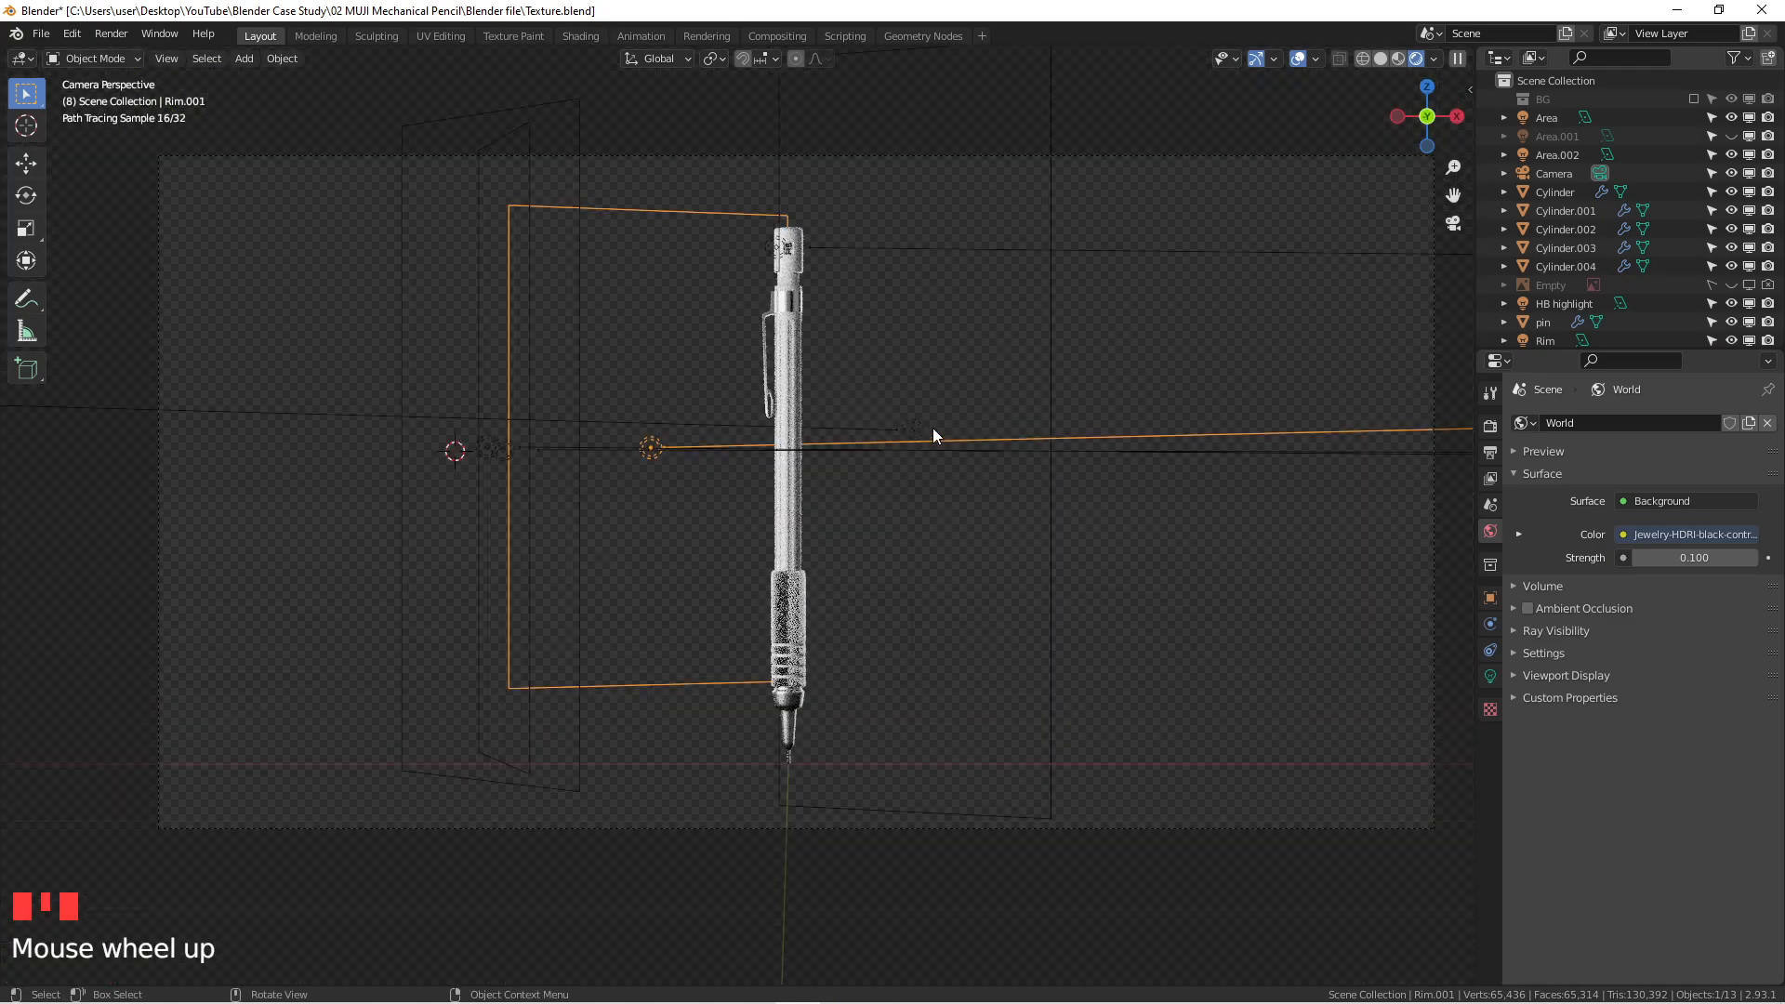
click(976, 366)
scroll(904, 406, down, 2)
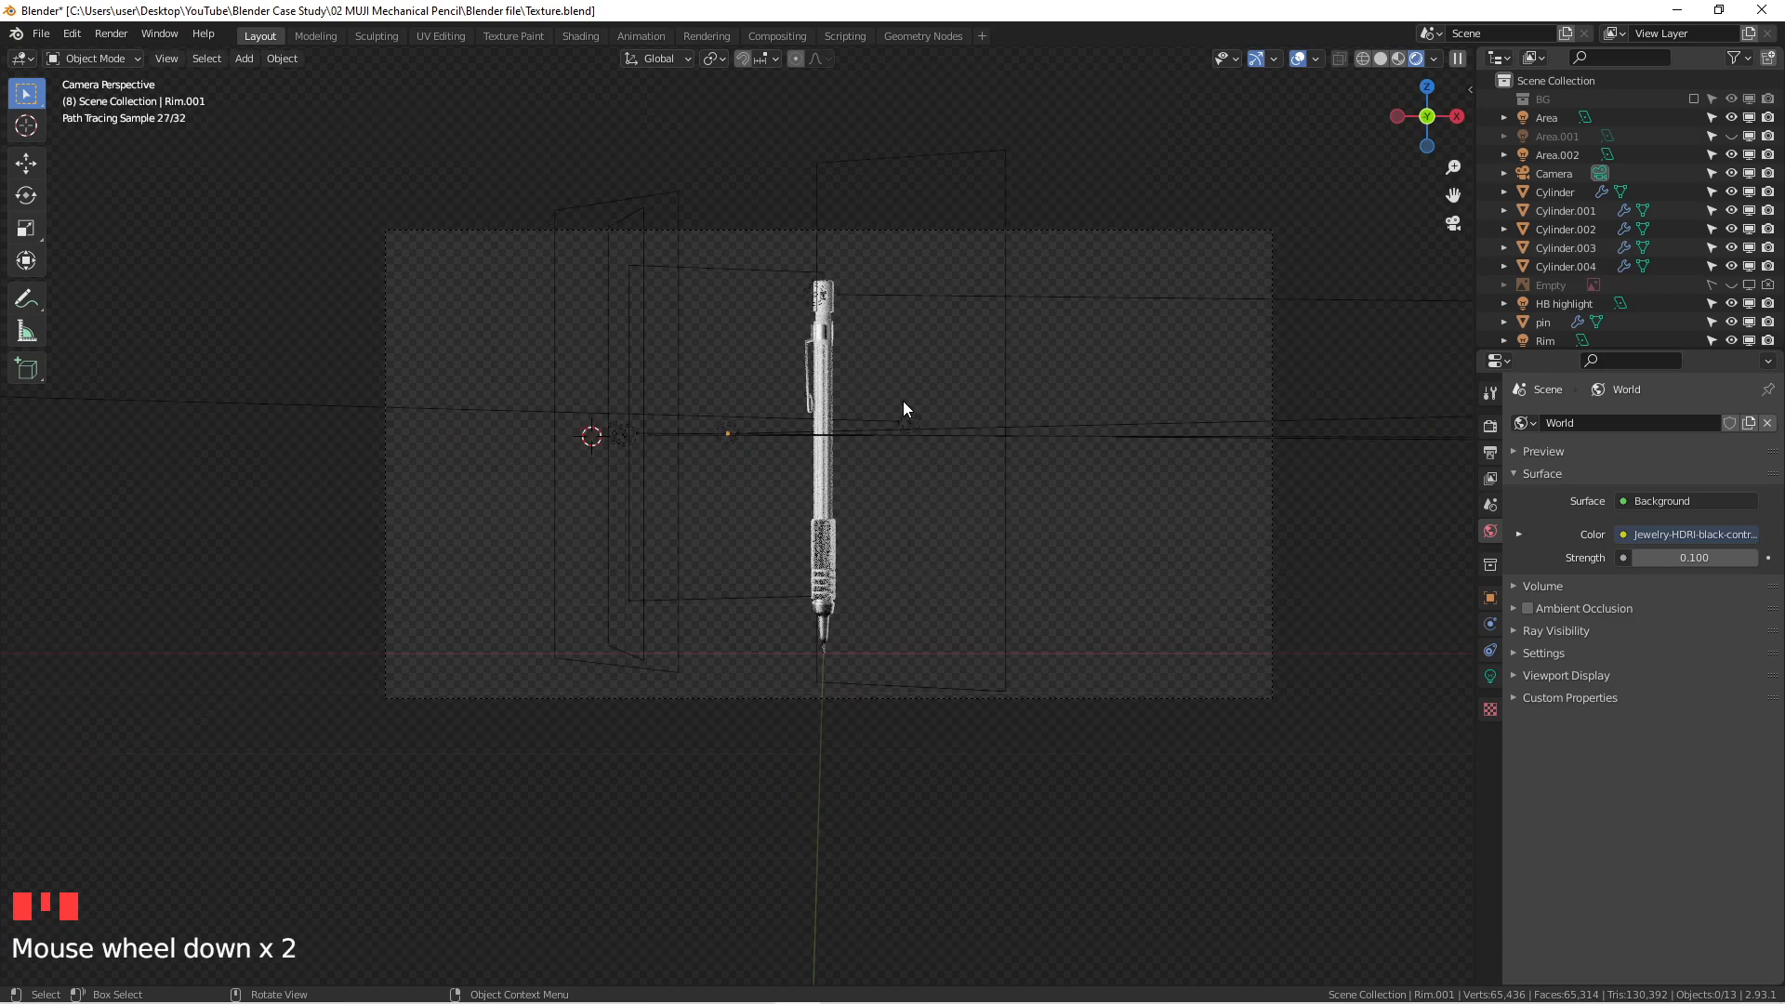
Step: Examine the rendered pencil and the surrounding light setup from several perspective angles, the front view and the camera view
middle_drag(916, 430, 816, 486)
scroll(892, 471, down, 1)
mouse_move(712, 369)
middle_down()
mouse_move(765, 646)
mouse_move(825, 645)
mouse_move(785, 638)
mouse_move(753, 567)
mouse_move(716, 551)
middle_up()
scroll(781, 637, up, 3)
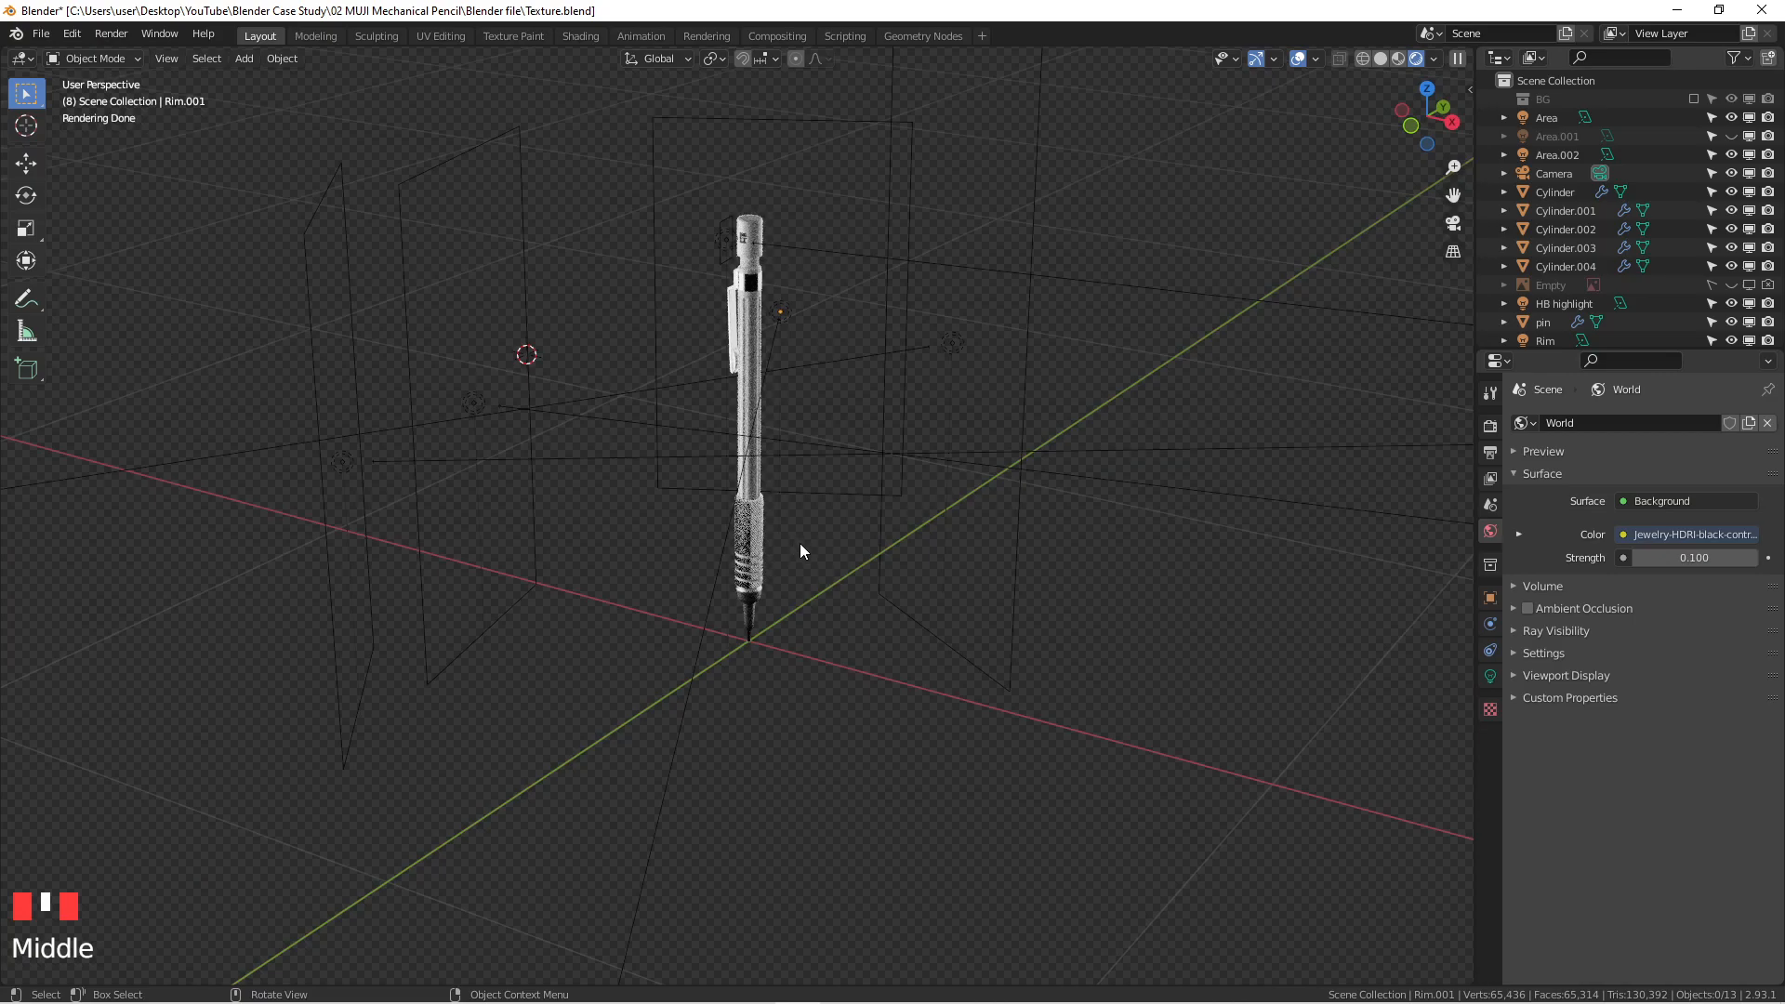
mouse_move(861, 542)
middle_down()
mouse_move(929, 518)
mouse_move(930, 535)
mouse_move(885, 528)
mouse_move(915, 500)
mouse_move(725, 452)
mouse_move(827, 474)
mouse_move(898, 592)
middle_up()
scroll(818, 480, up, 1)
scroll(818, 479, down, 4)
scroll(733, 453, down, 2)
key(KP_1)
scroll(816, 466, up, 3)
scroll(898, 591, up, 2)
key(KP_0)
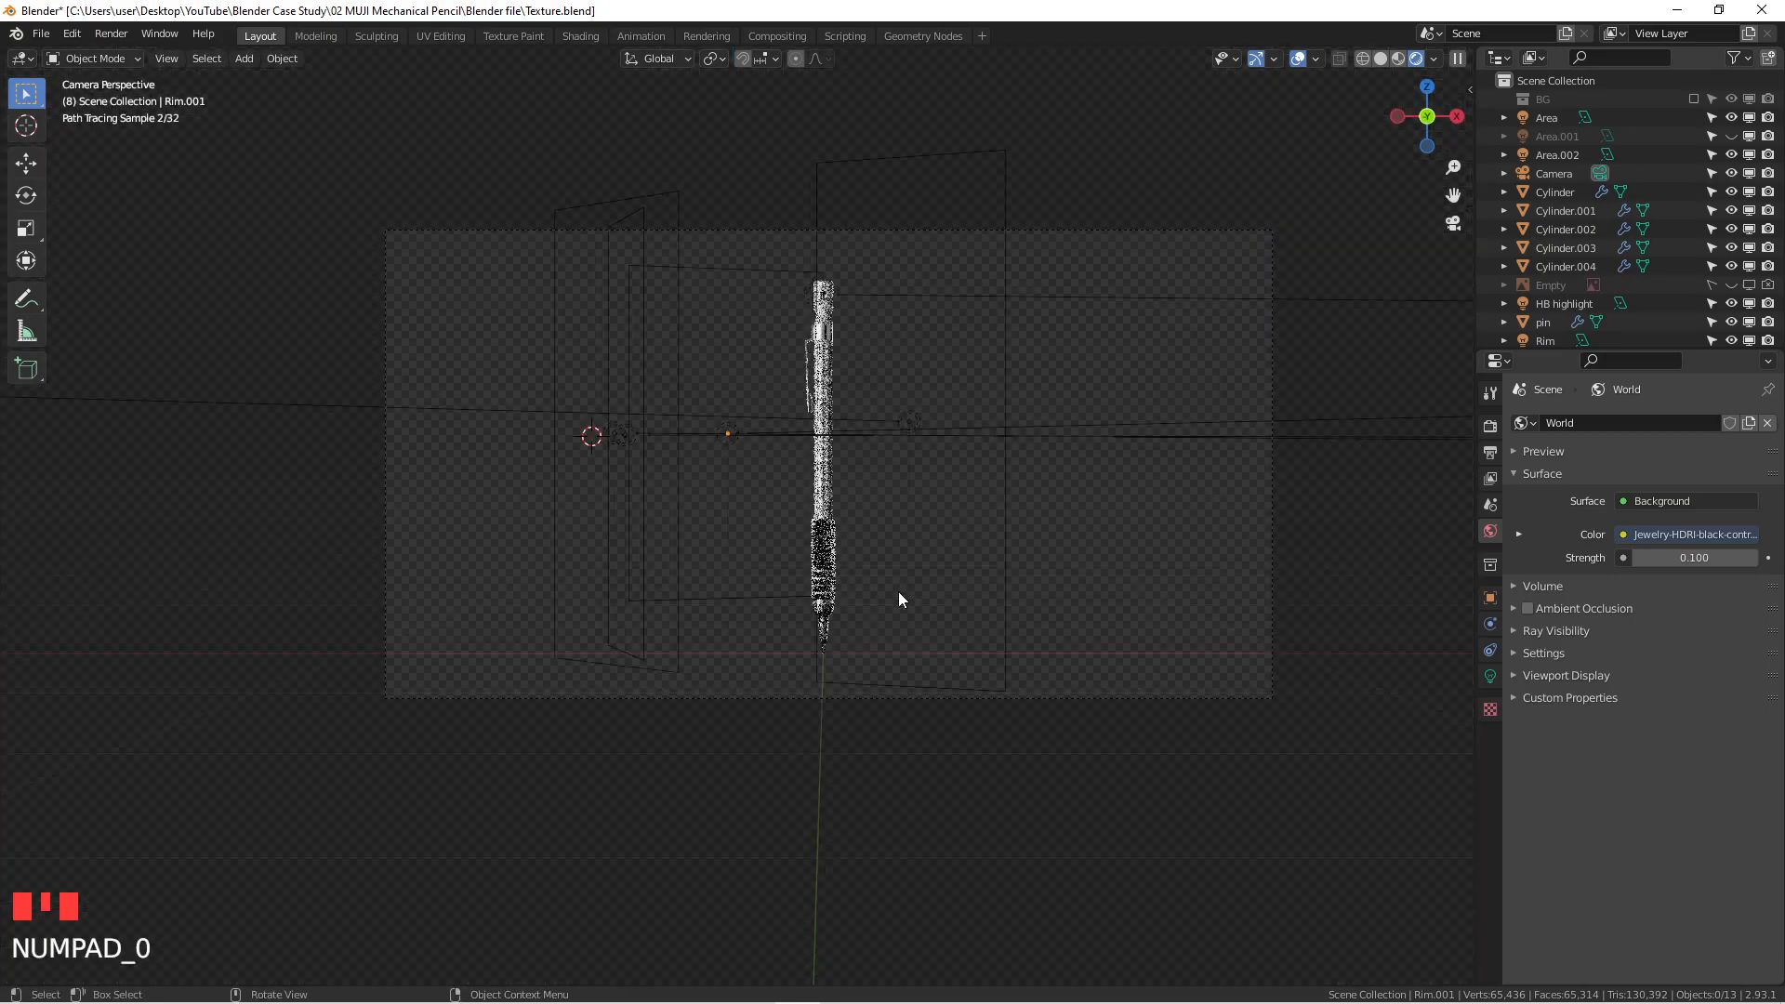
scroll(877, 482, up, 3)
scroll(878, 482, down, 1)
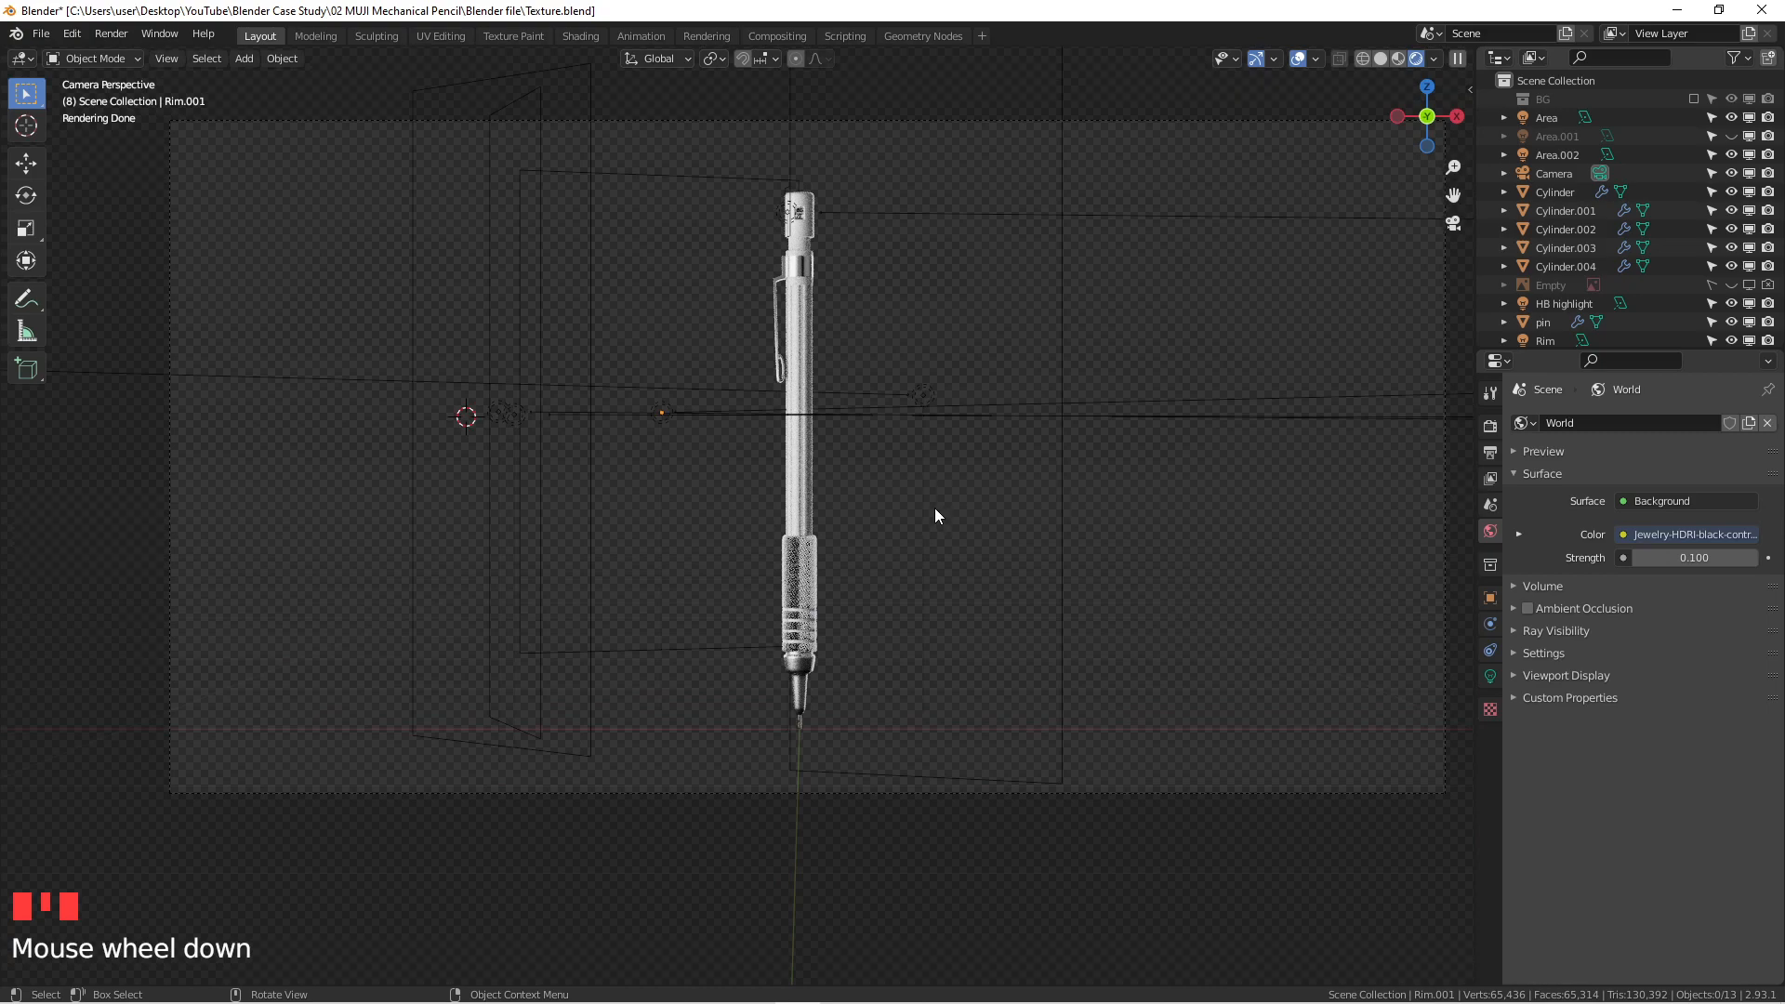
Step: Examine the camera's placement relative to the pencil and the area lights from an angled perspective
scroll(935, 510, down, 2)
mouse_move(940, 511)
middle_down()
mouse_move(916, 533)
mouse_move(697, 518)
mouse_move(670, 505)
mouse_move(676, 422)
mouse_move(789, 480)
mouse_move(871, 480)
mouse_move(801, 506)
mouse_move(874, 509)
mouse_move(926, 567)
mouse_move(967, 578)
mouse_move(896, 561)
mouse_move(833, 597)
mouse_move(768, 573)
mouse_move(764, 591)
mouse_move(807, 567)
mouse_move(867, 583)
mouse_move(945, 533)
mouse_move(1020, 562)
mouse_move(1075, 689)
mouse_move(964, 563)
mouse_move(911, 556)
mouse_move(828, 610)
mouse_move(769, 605)
mouse_move(918, 565)
middle_up()
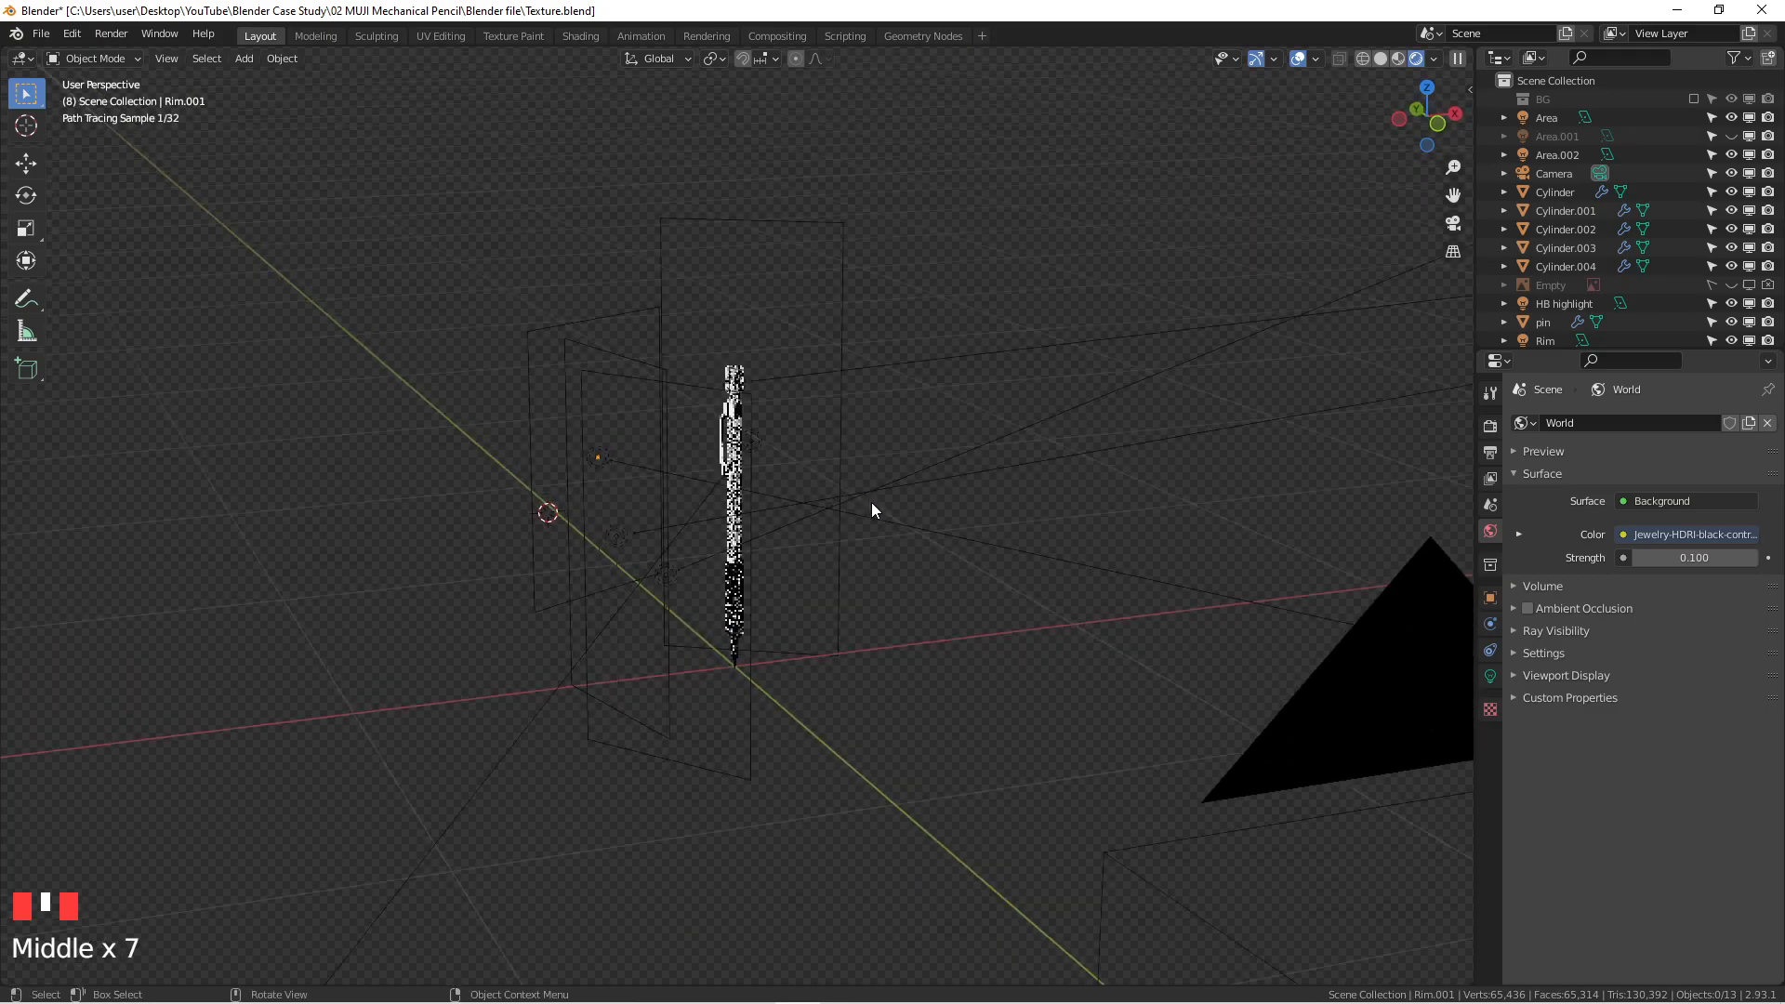
scroll(832, 523, down, 1)
scroll(882, 571, up, 2)
scroll(772, 604, up, 4)
scroll(836, 590, down, 4)
middle_drag(1041, 543, 908, 554)
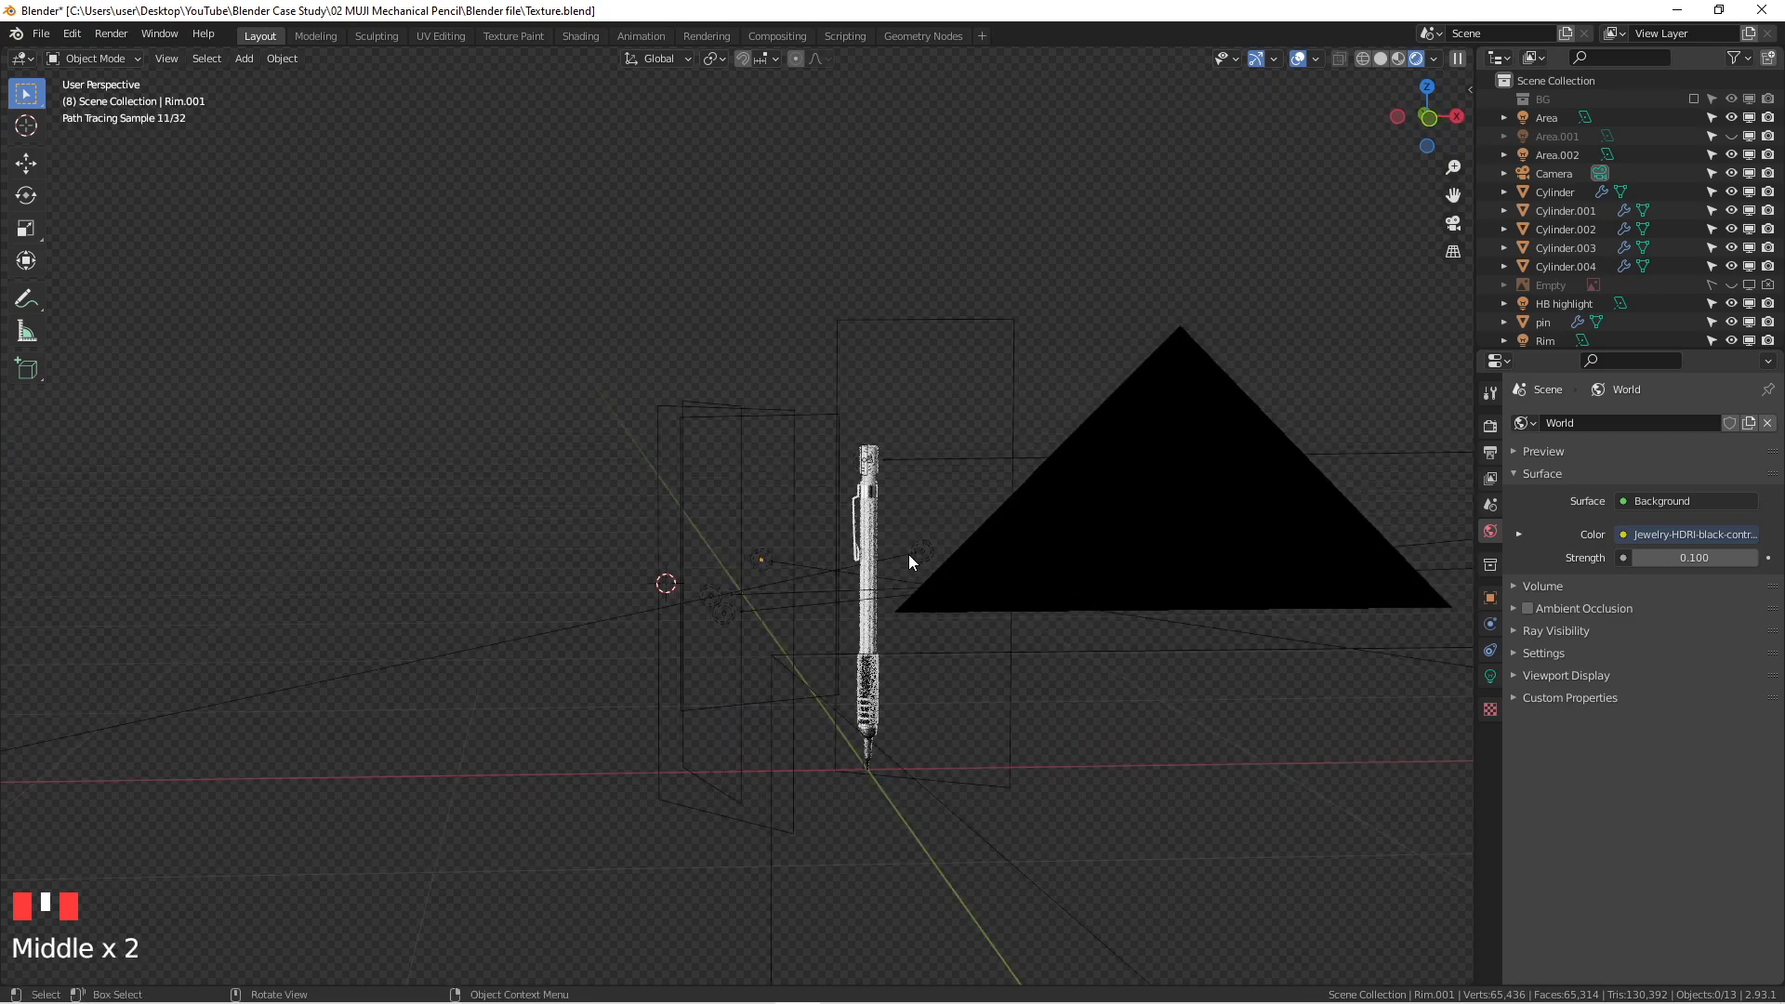
Step: Return to the camera view and hide the viewport overlays to show the pencil without light outlines and grid
key(KP_1)
key(KP_0)
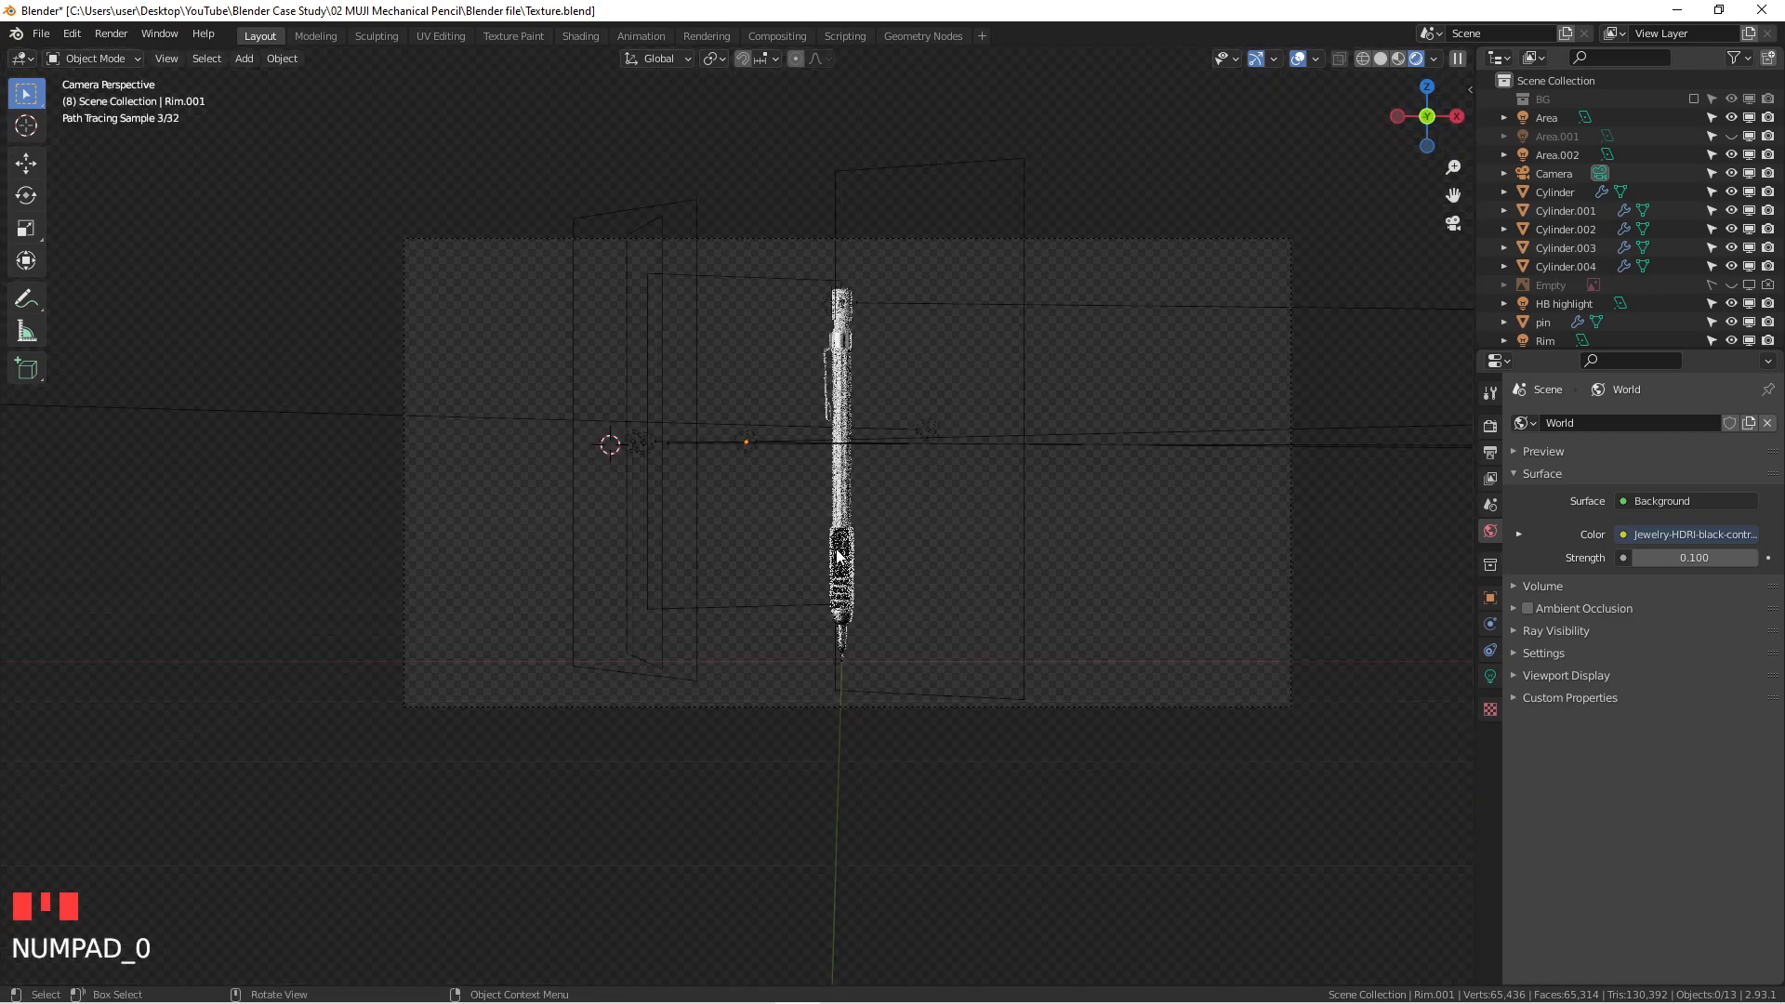
scroll(818, 547, up, 3)
mouse_move(816, 549)
shift+middle_down()
mouse_move(1011, 526)
mouse_move(1312, 153)
shift+middle_up()
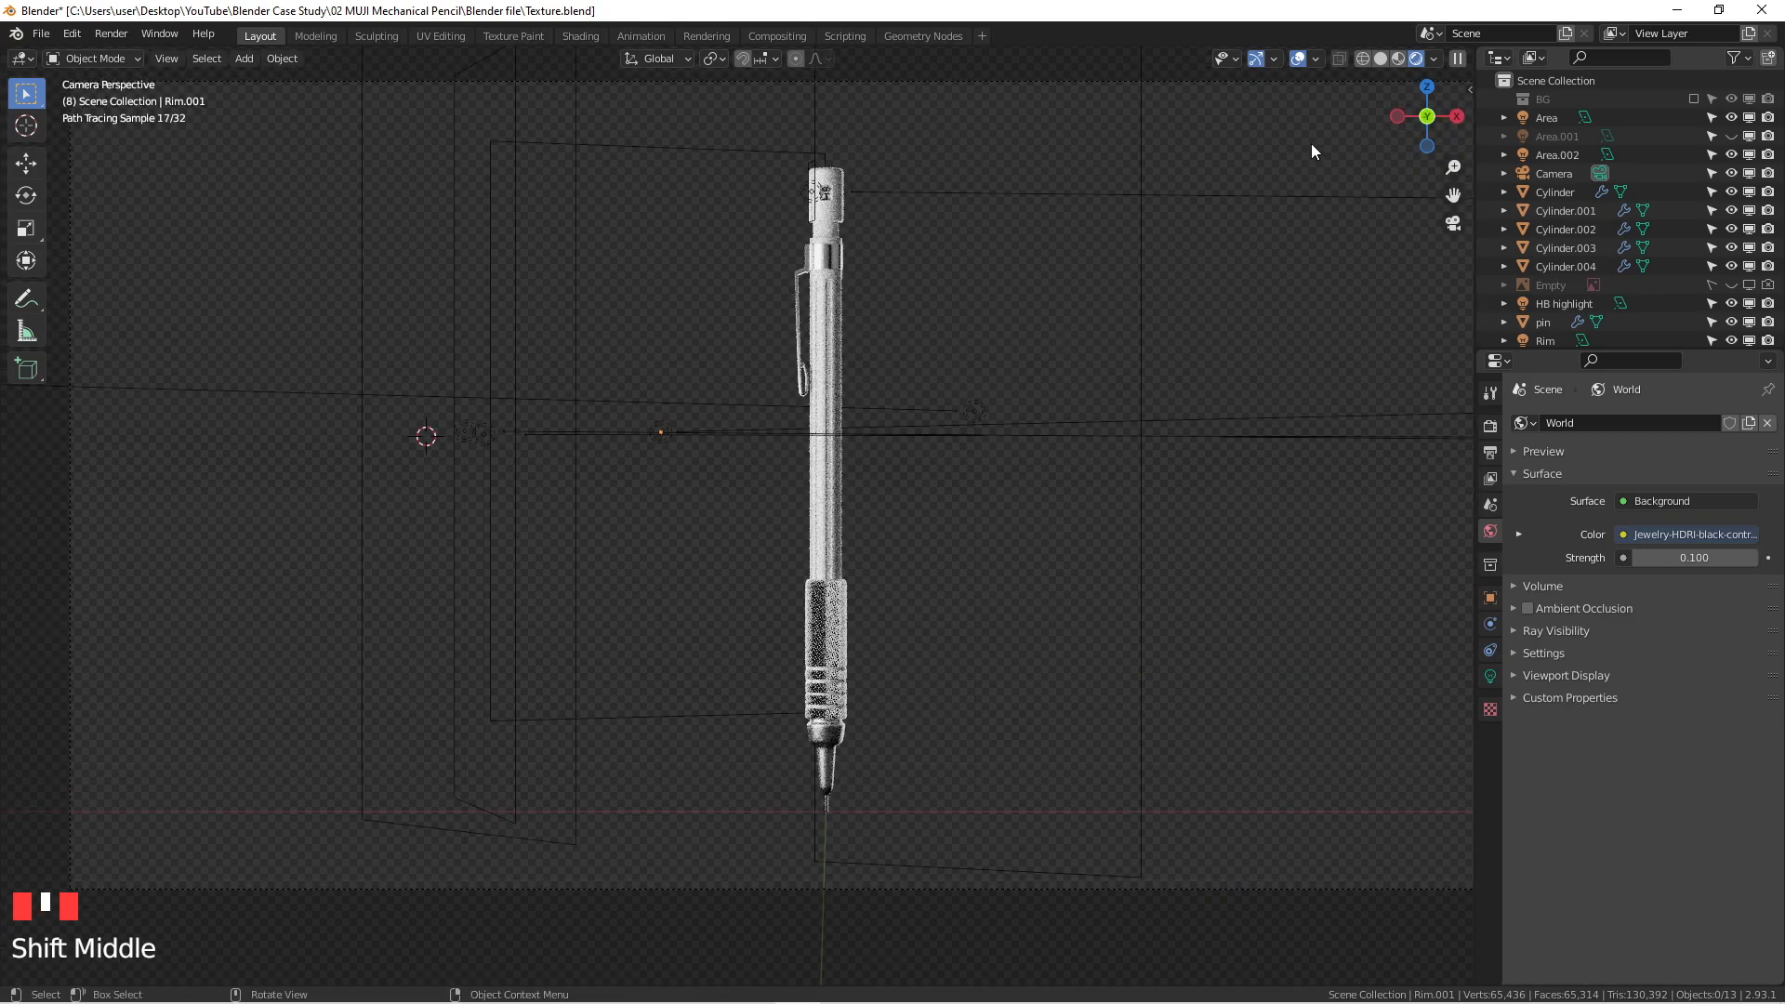
click(1296, 58)
scroll(1018, 346, down, 2)
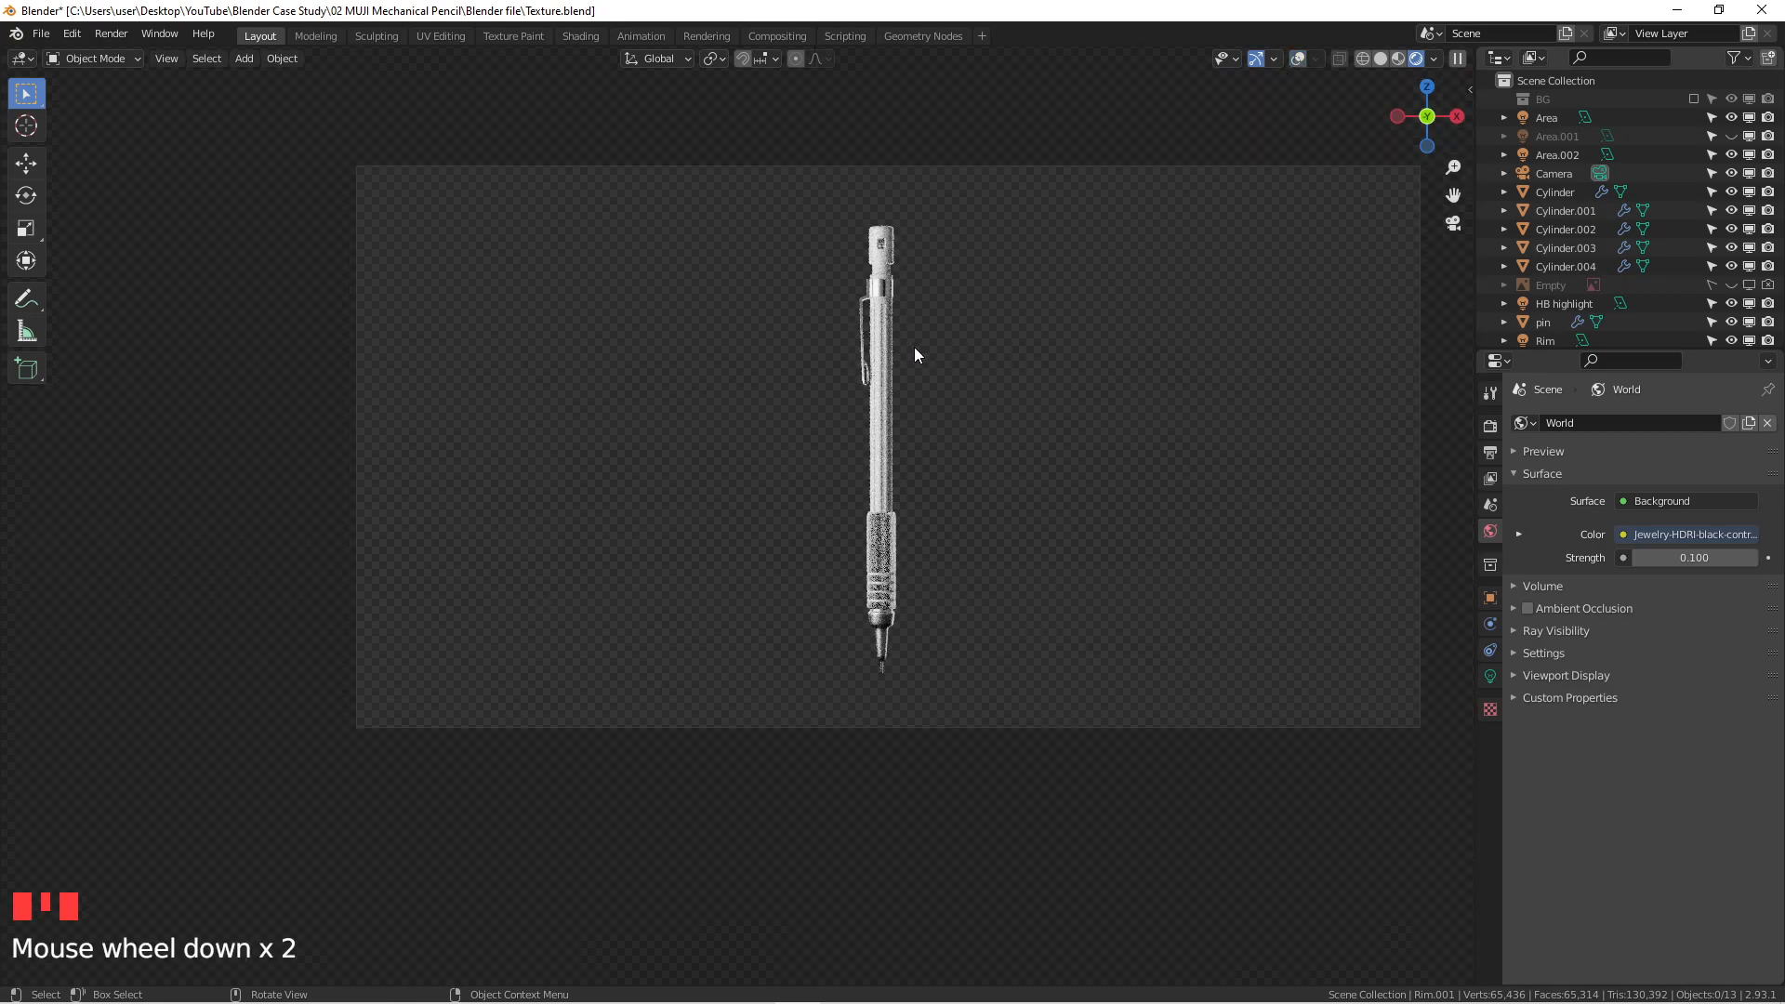